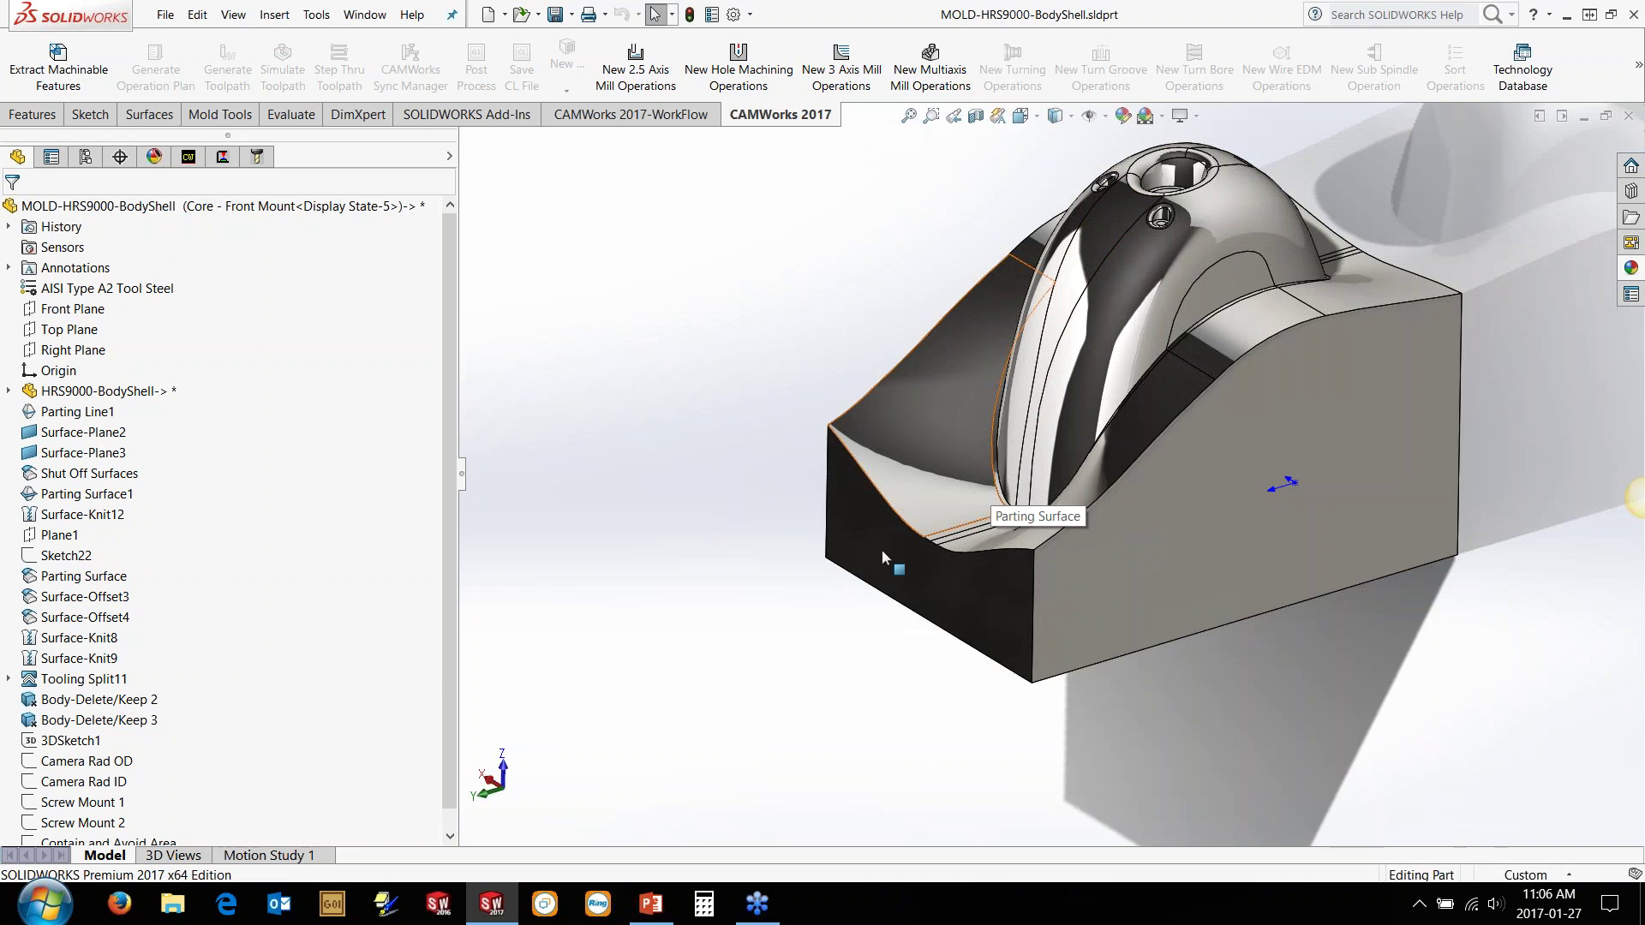
Step: Place the Dovetail Joint Cut feature from the Design Library onto the mold block's low front end face
scroll(881, 552, up, 3)
middle_drag(841, 522, 853, 505)
middle_drag(965, 528, 969, 516)
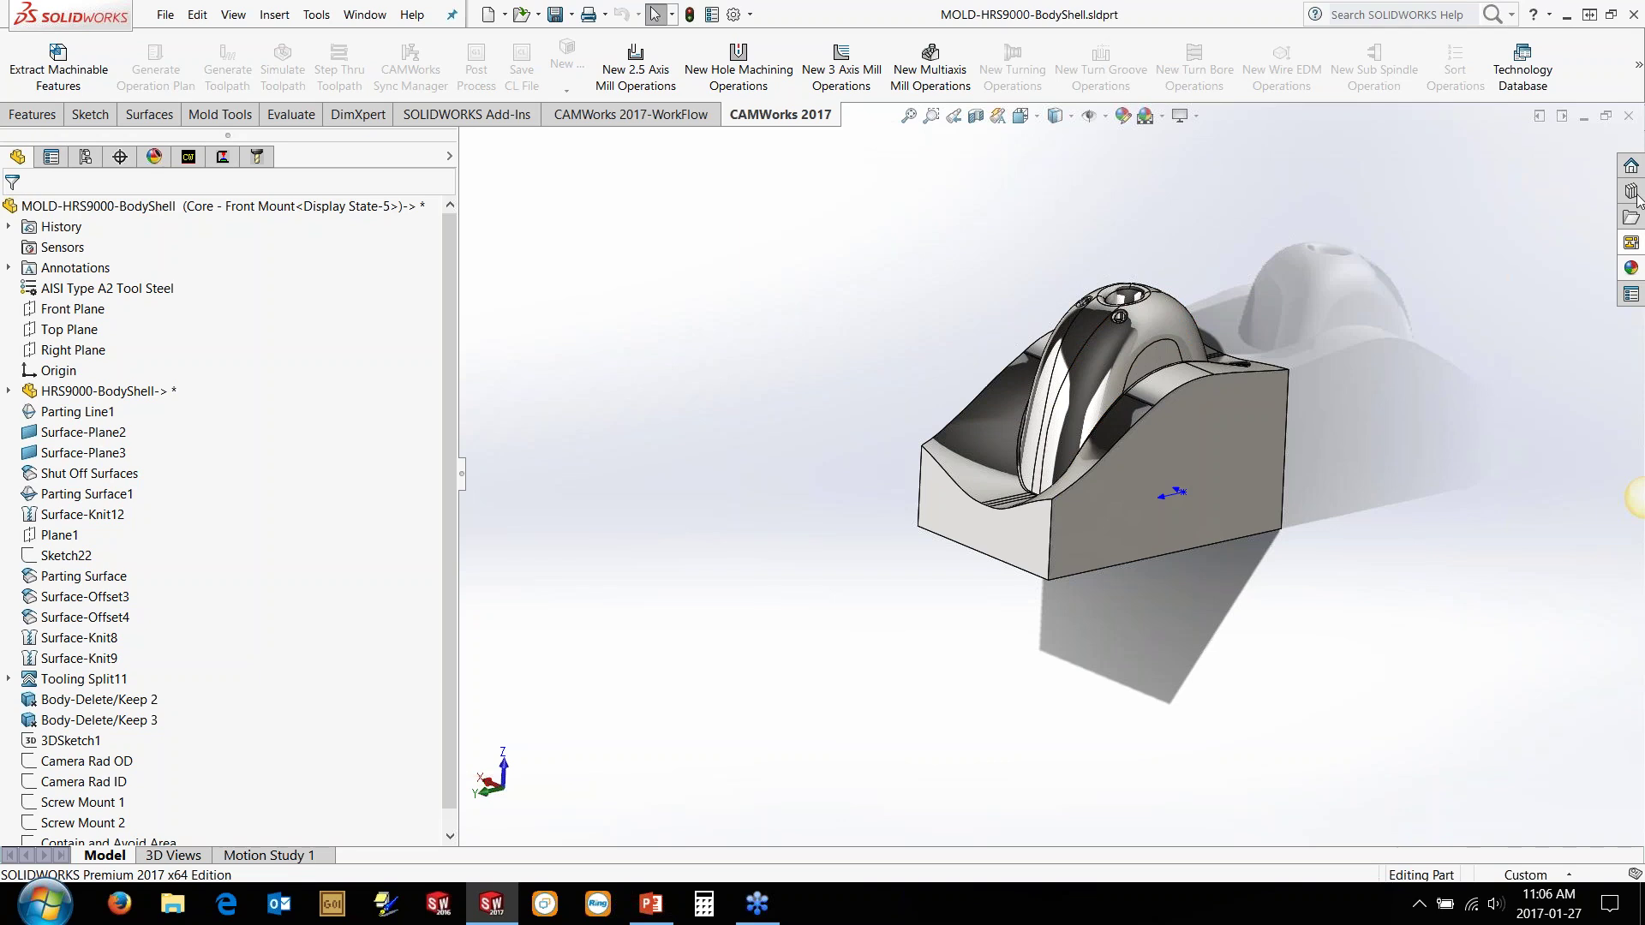
click(1630, 190)
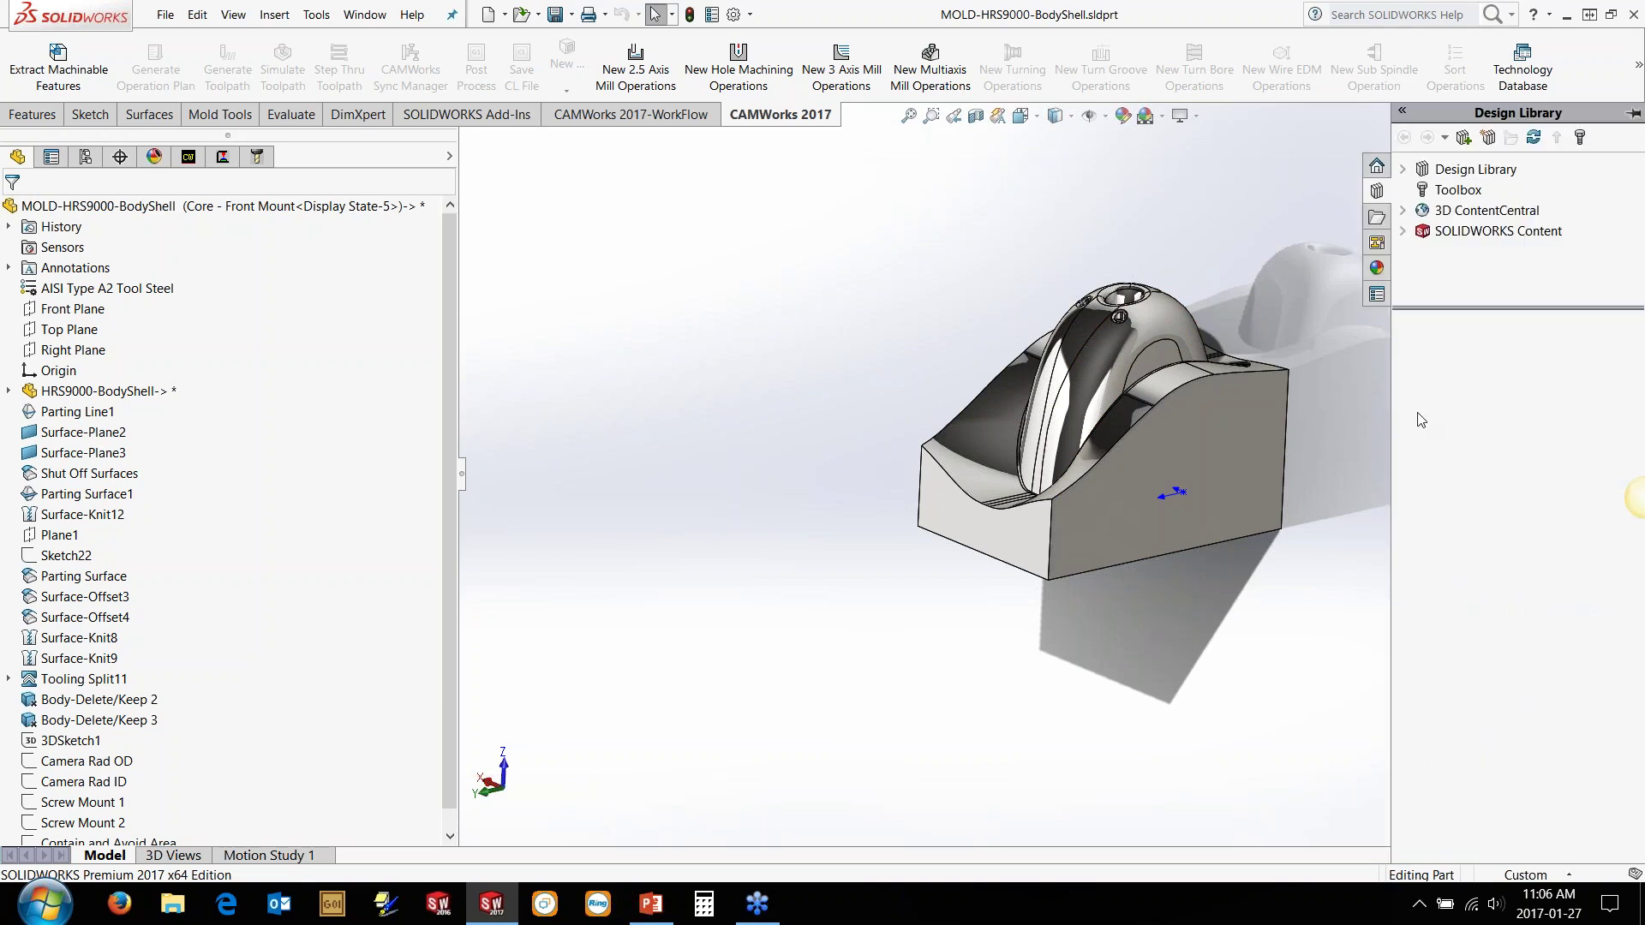
click(1442, 170)
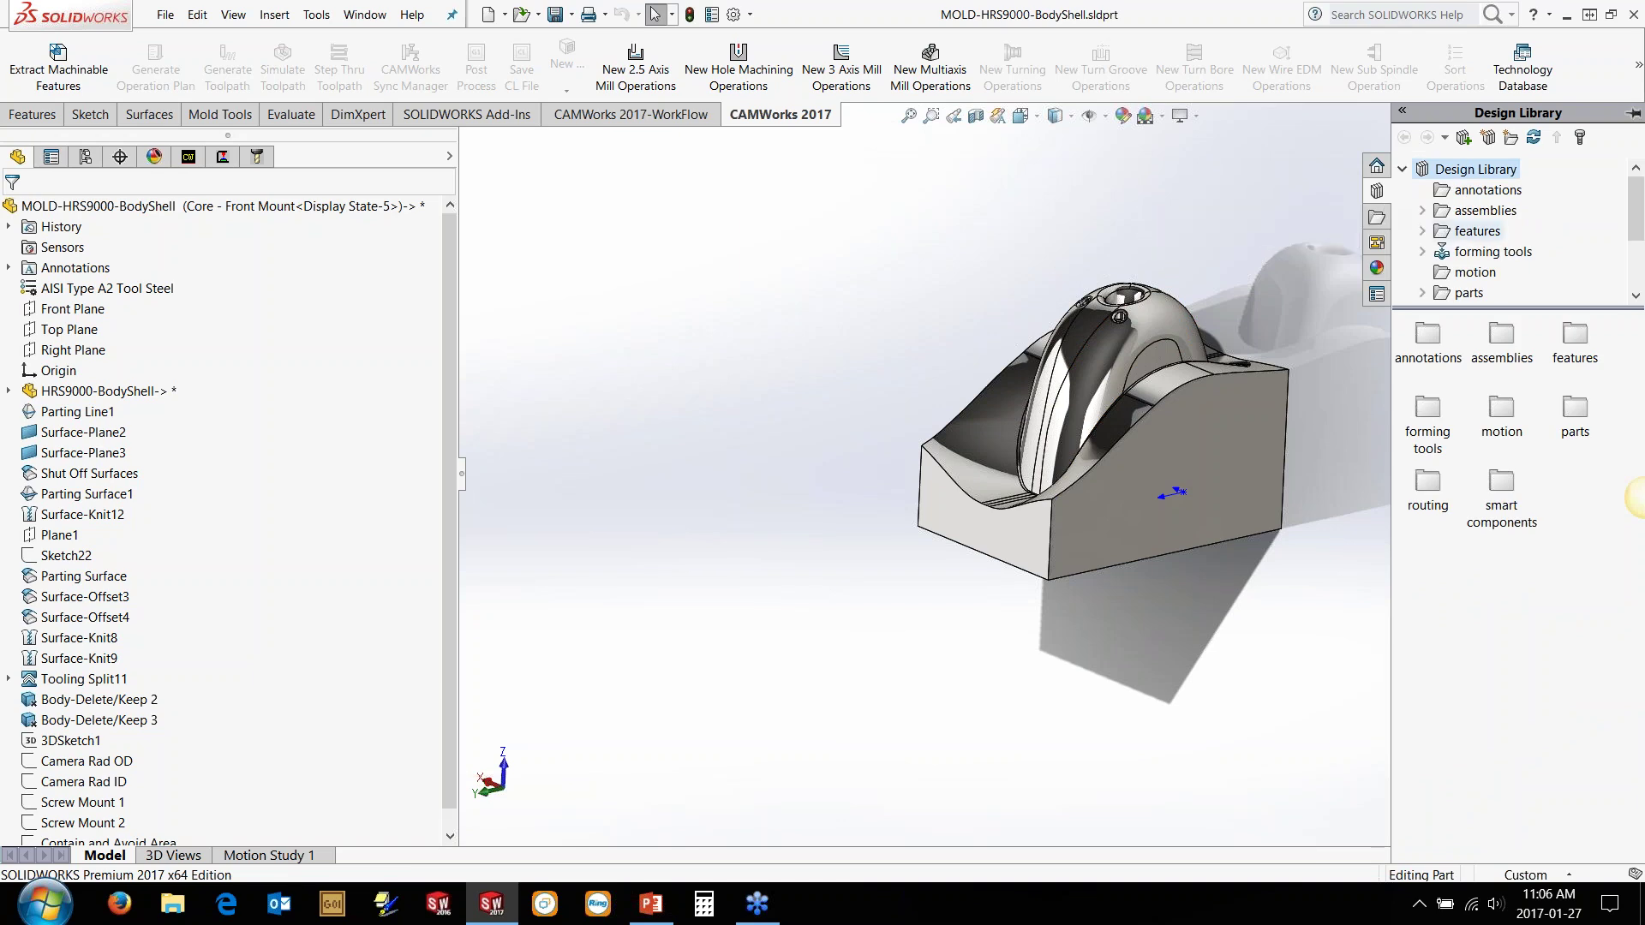
click(1475, 231)
mouse_move(1429, 347)
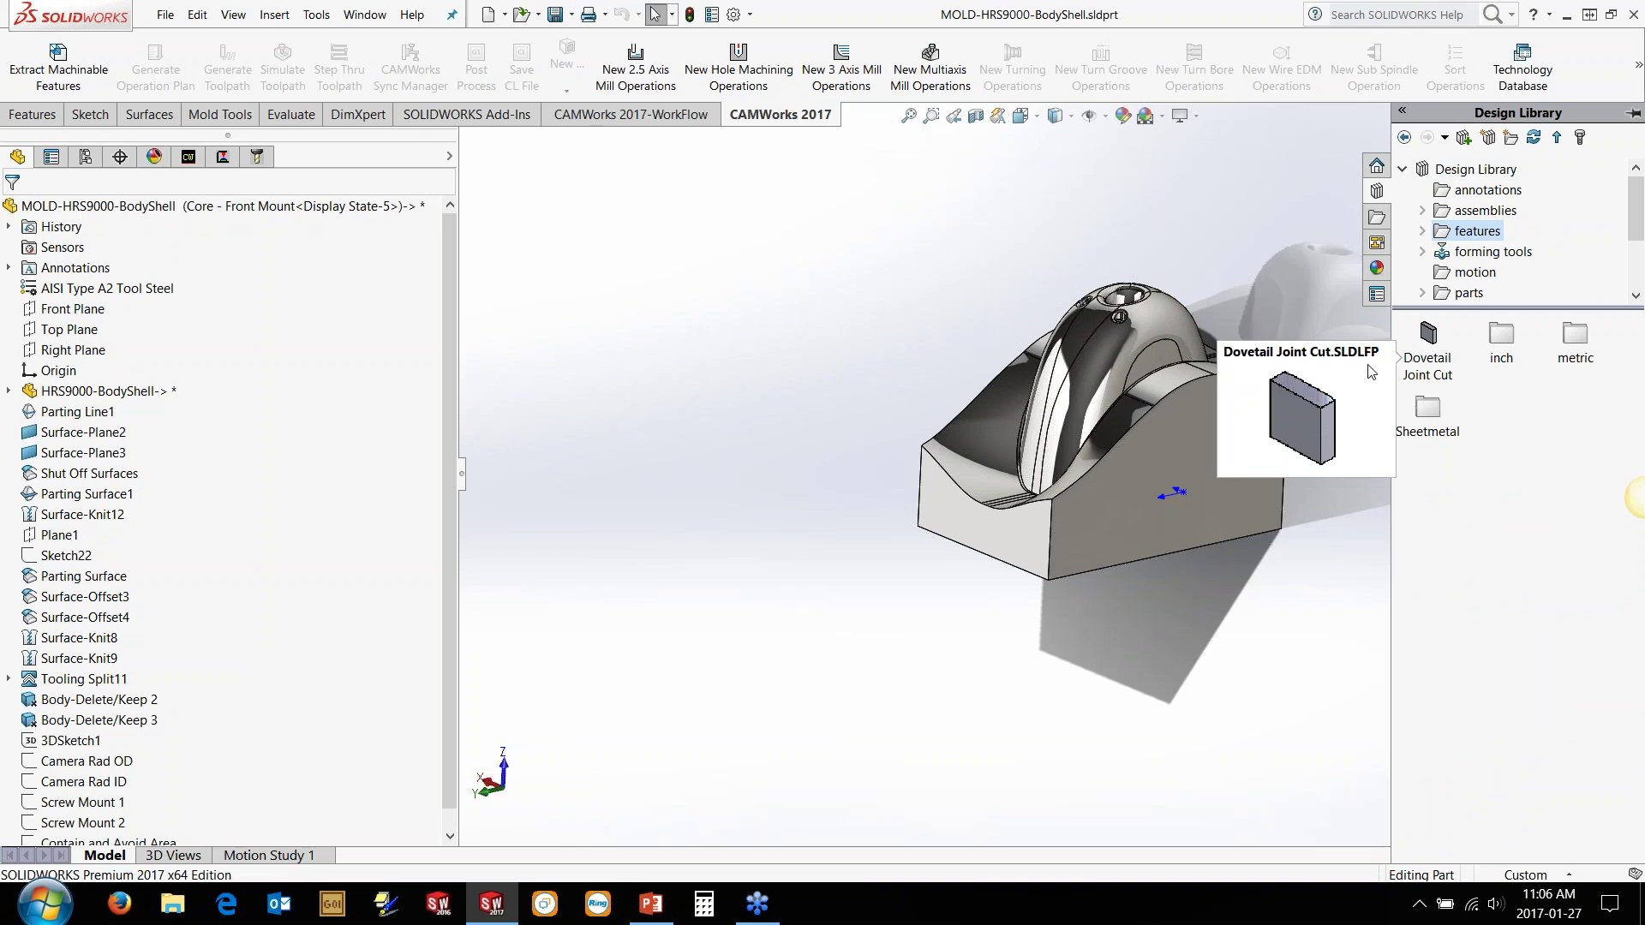
click(1428, 341)
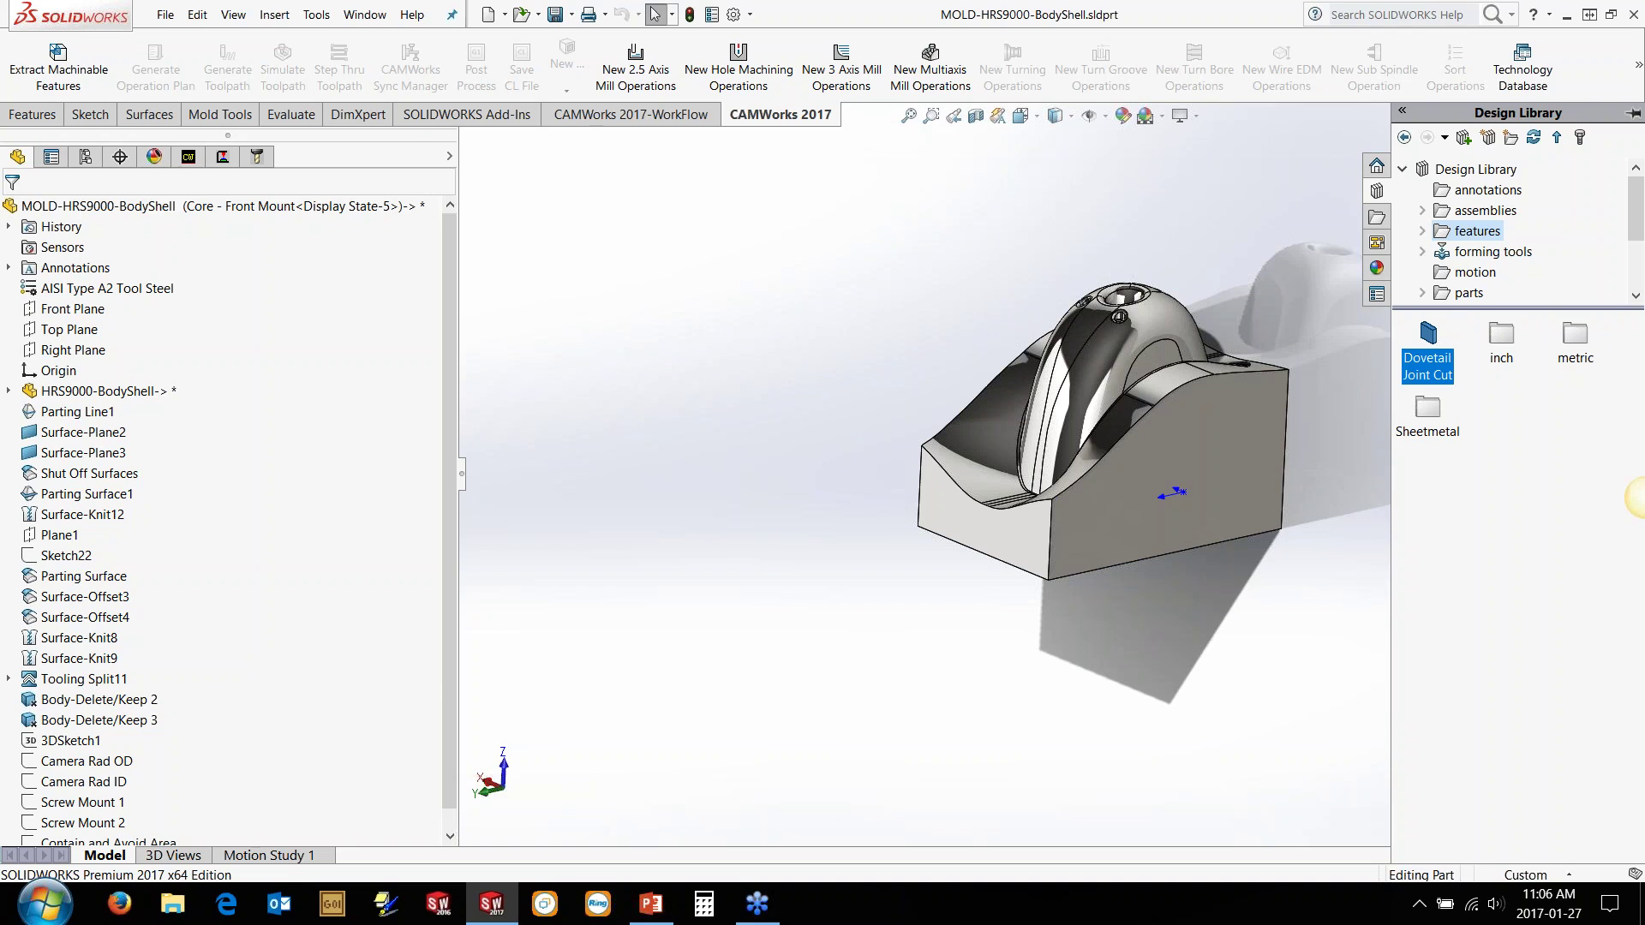
drag(1429, 341, 1010, 549)
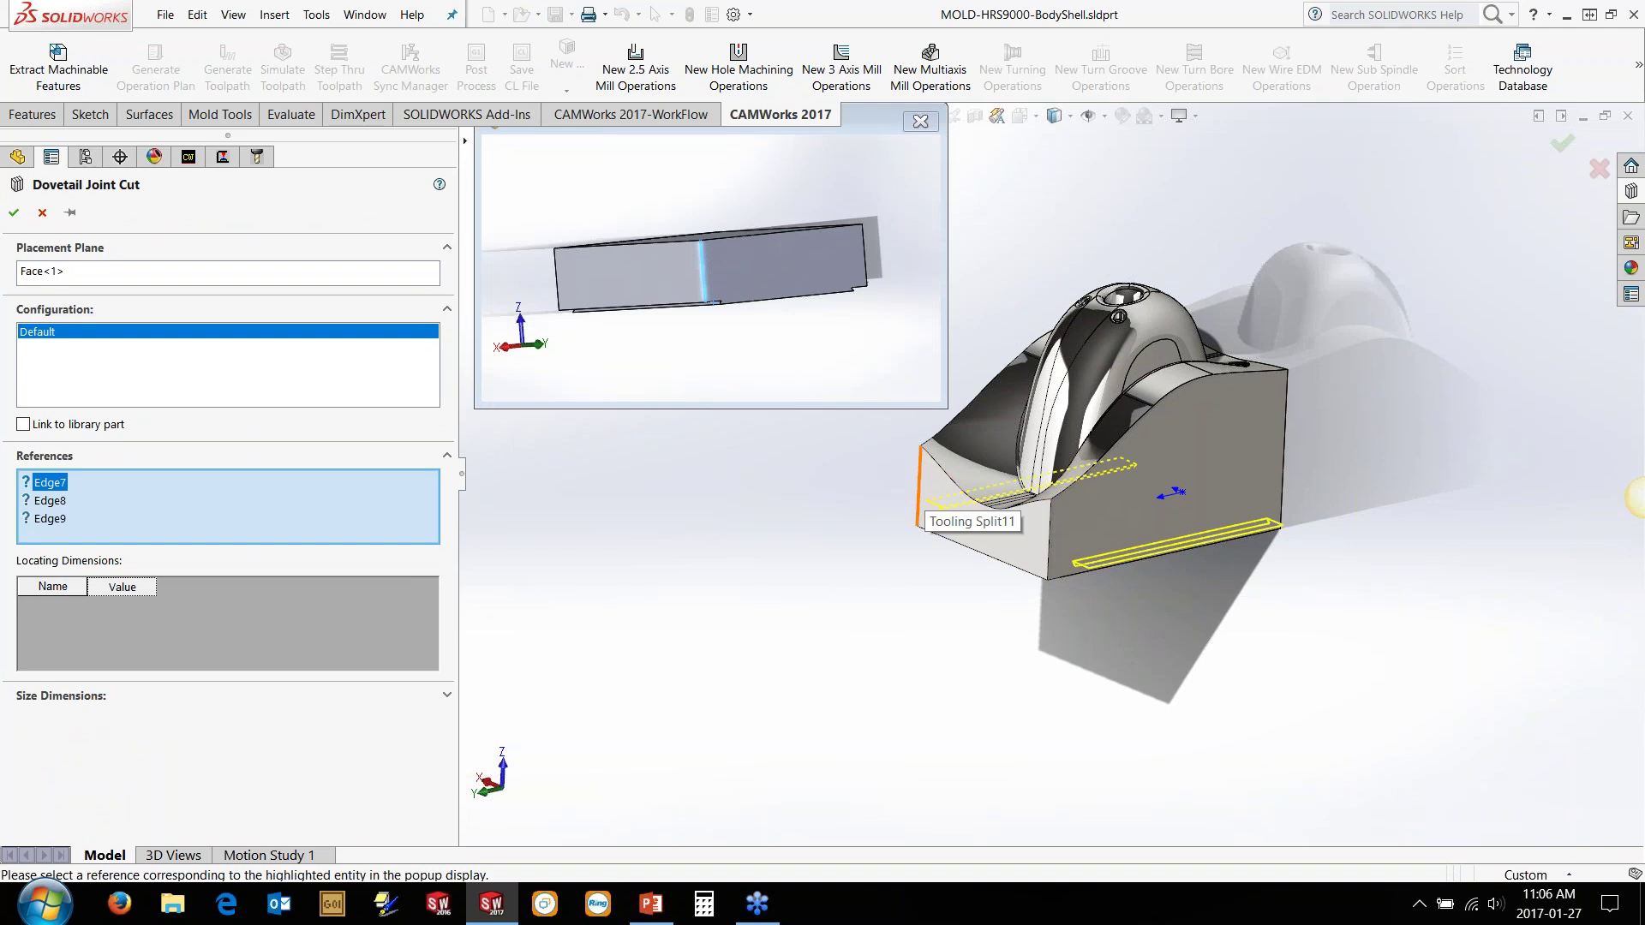
Step: Reference the dovetail cut to the end face's two vertical edges and bottom edge, and accept the feature
click(918, 501)
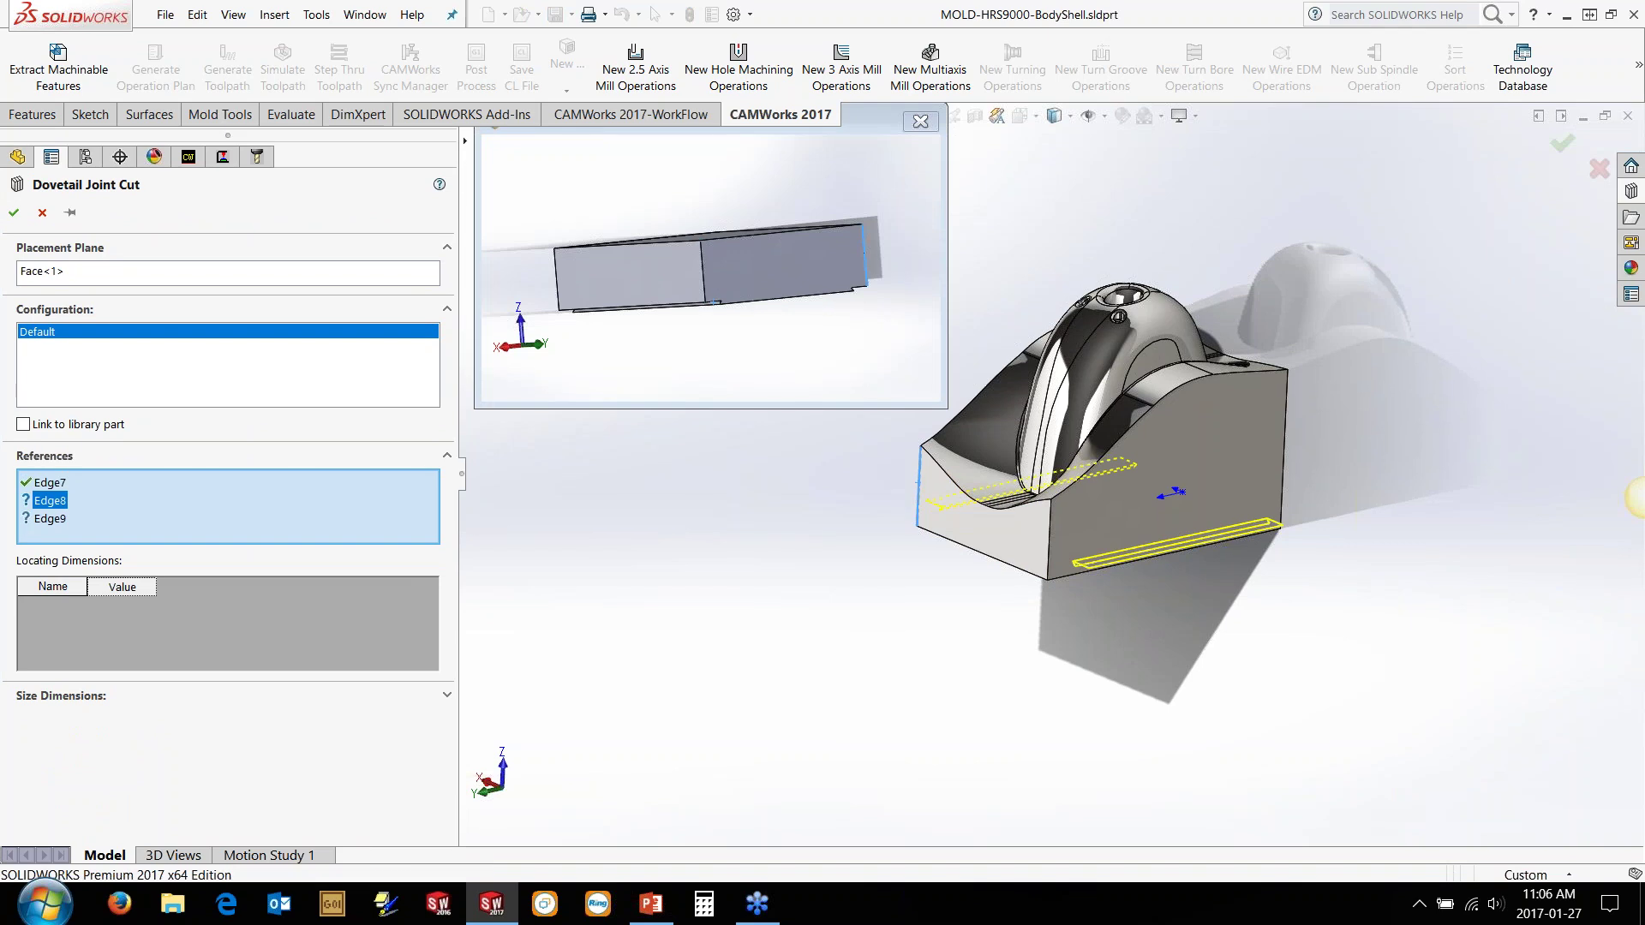
click(1048, 552)
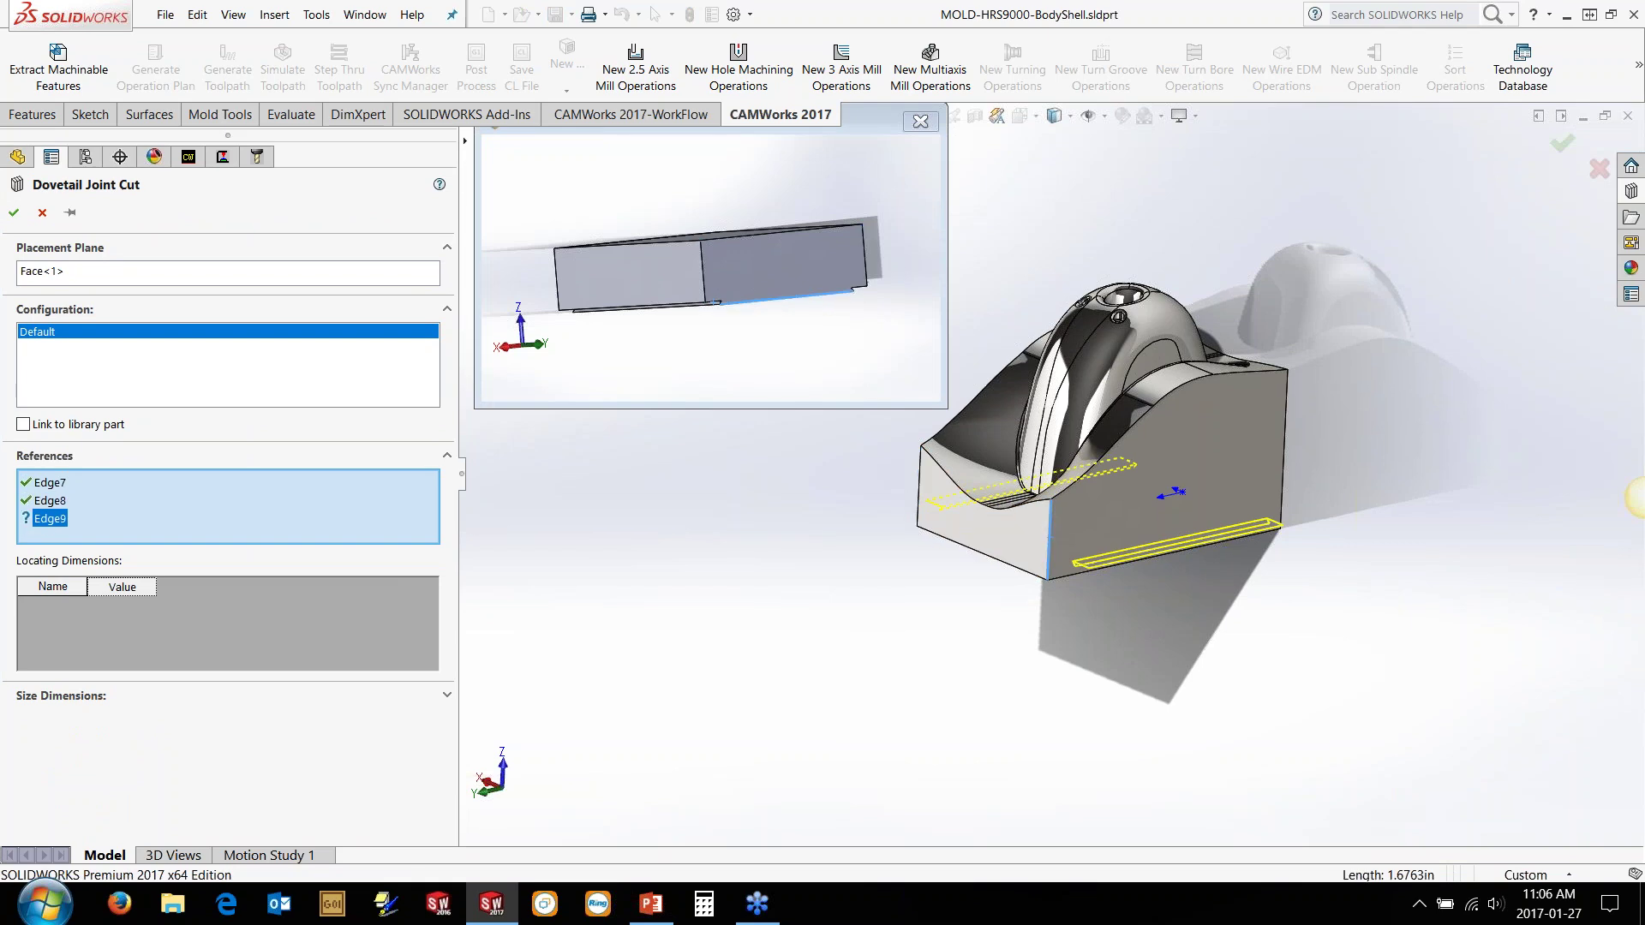
click(1002, 562)
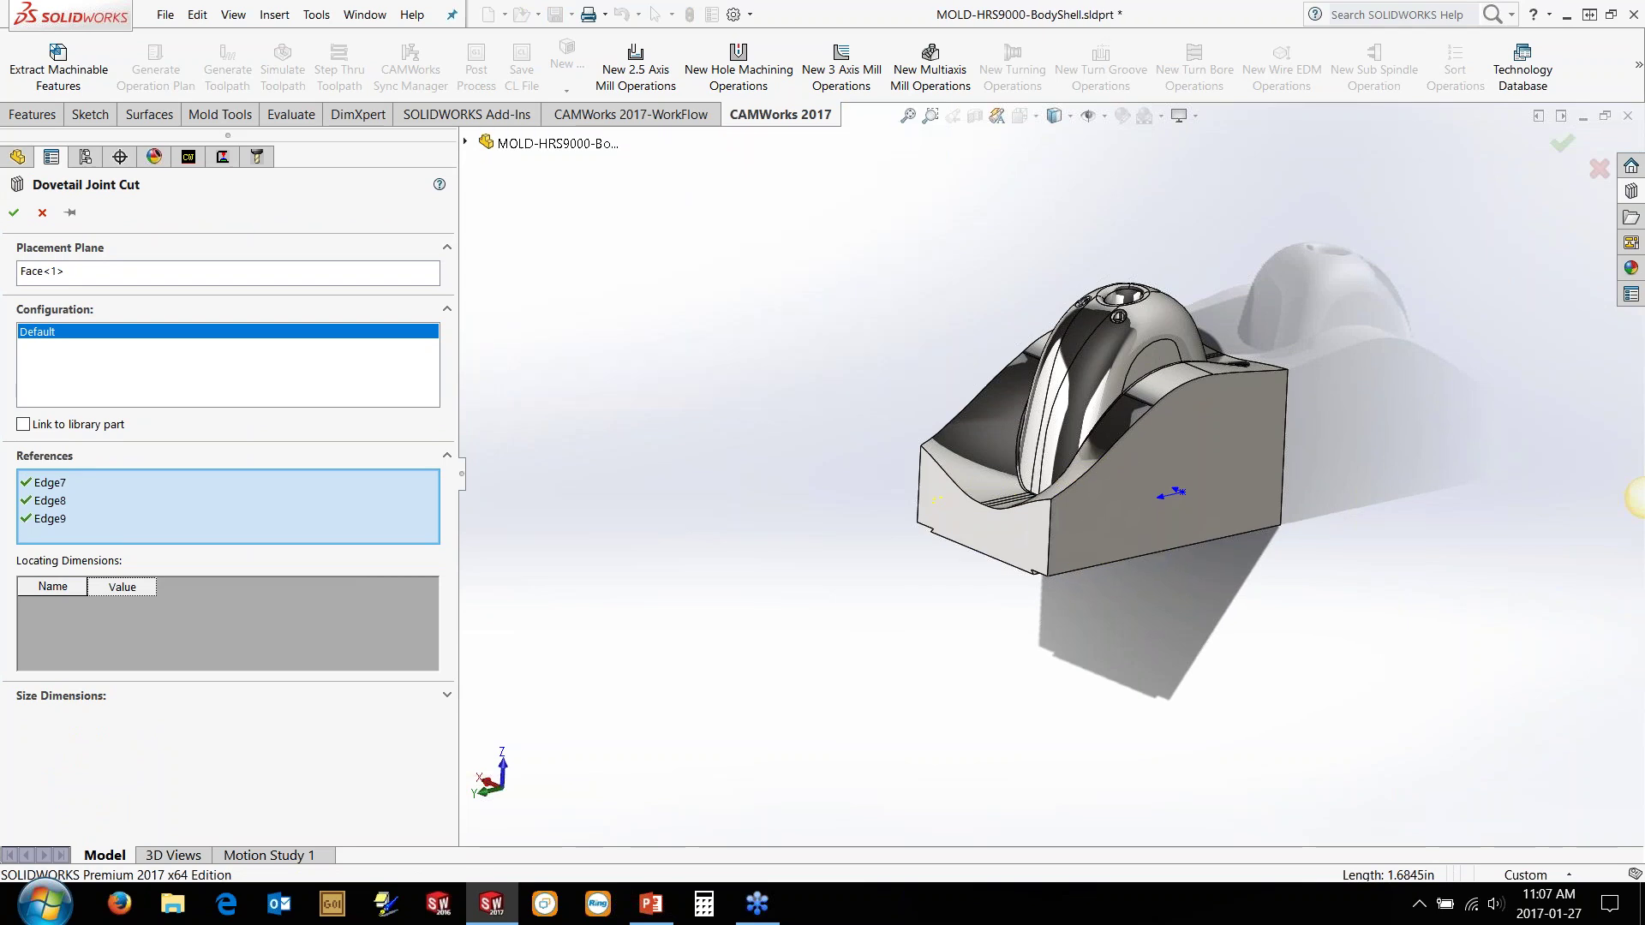
middle_drag(976, 368, 994, 313)
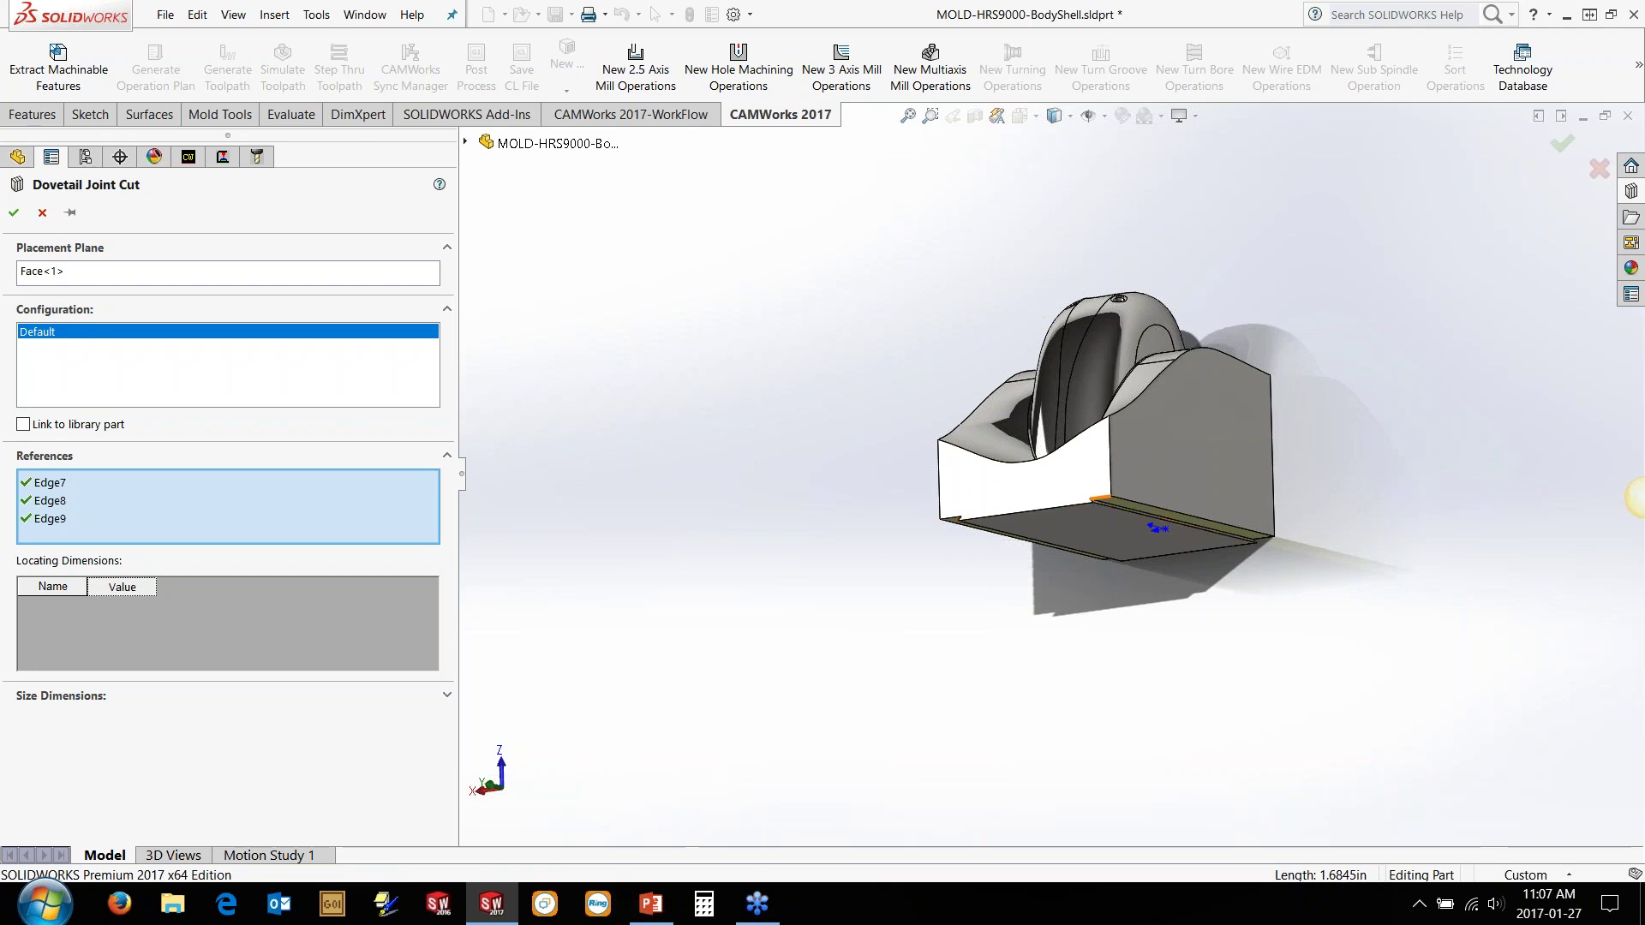
click(13, 216)
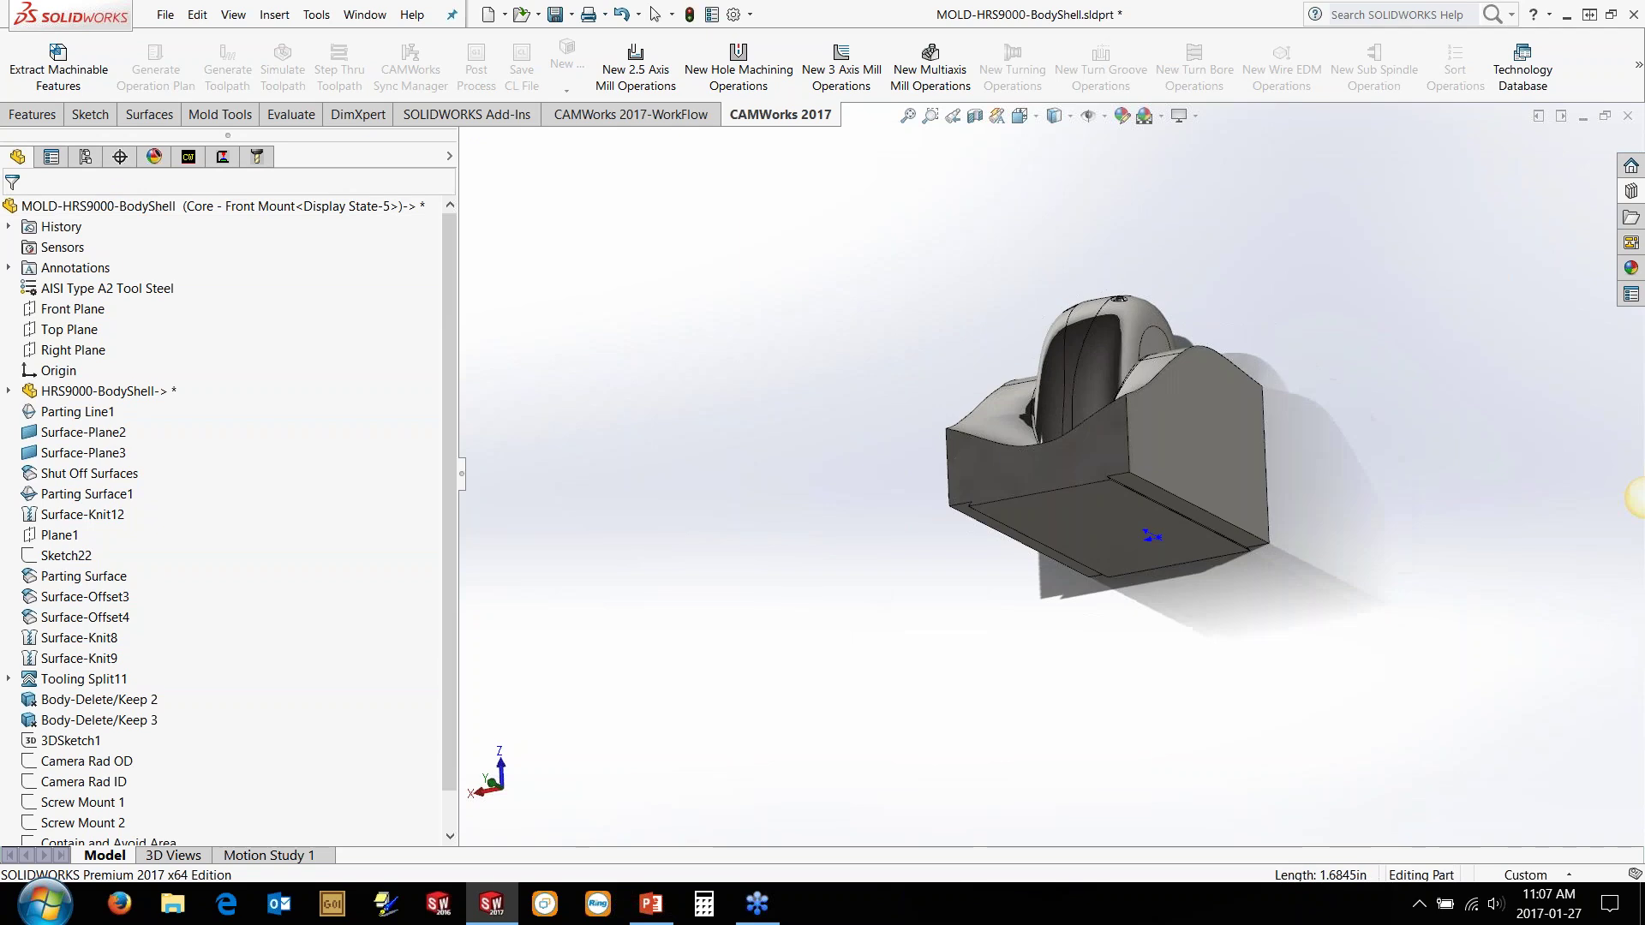
Step: Create a mill part setup from the block's underside face and accept a bounding box as the stock
middle_drag(865, 325, 917, 506)
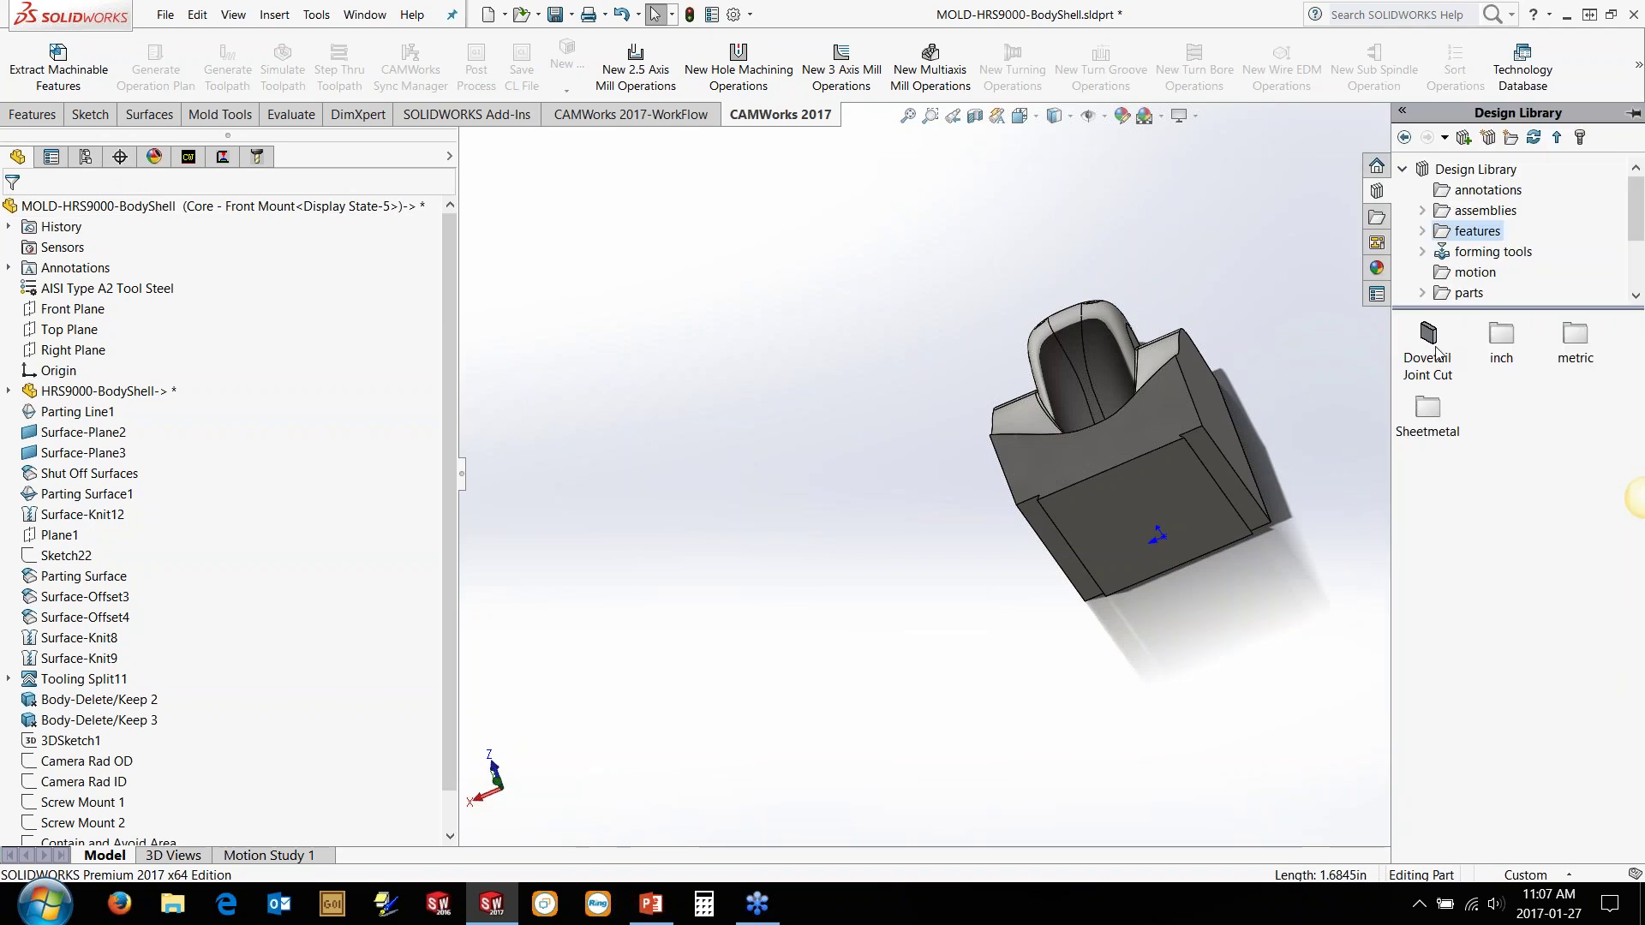
mouse_move(1436, 351)
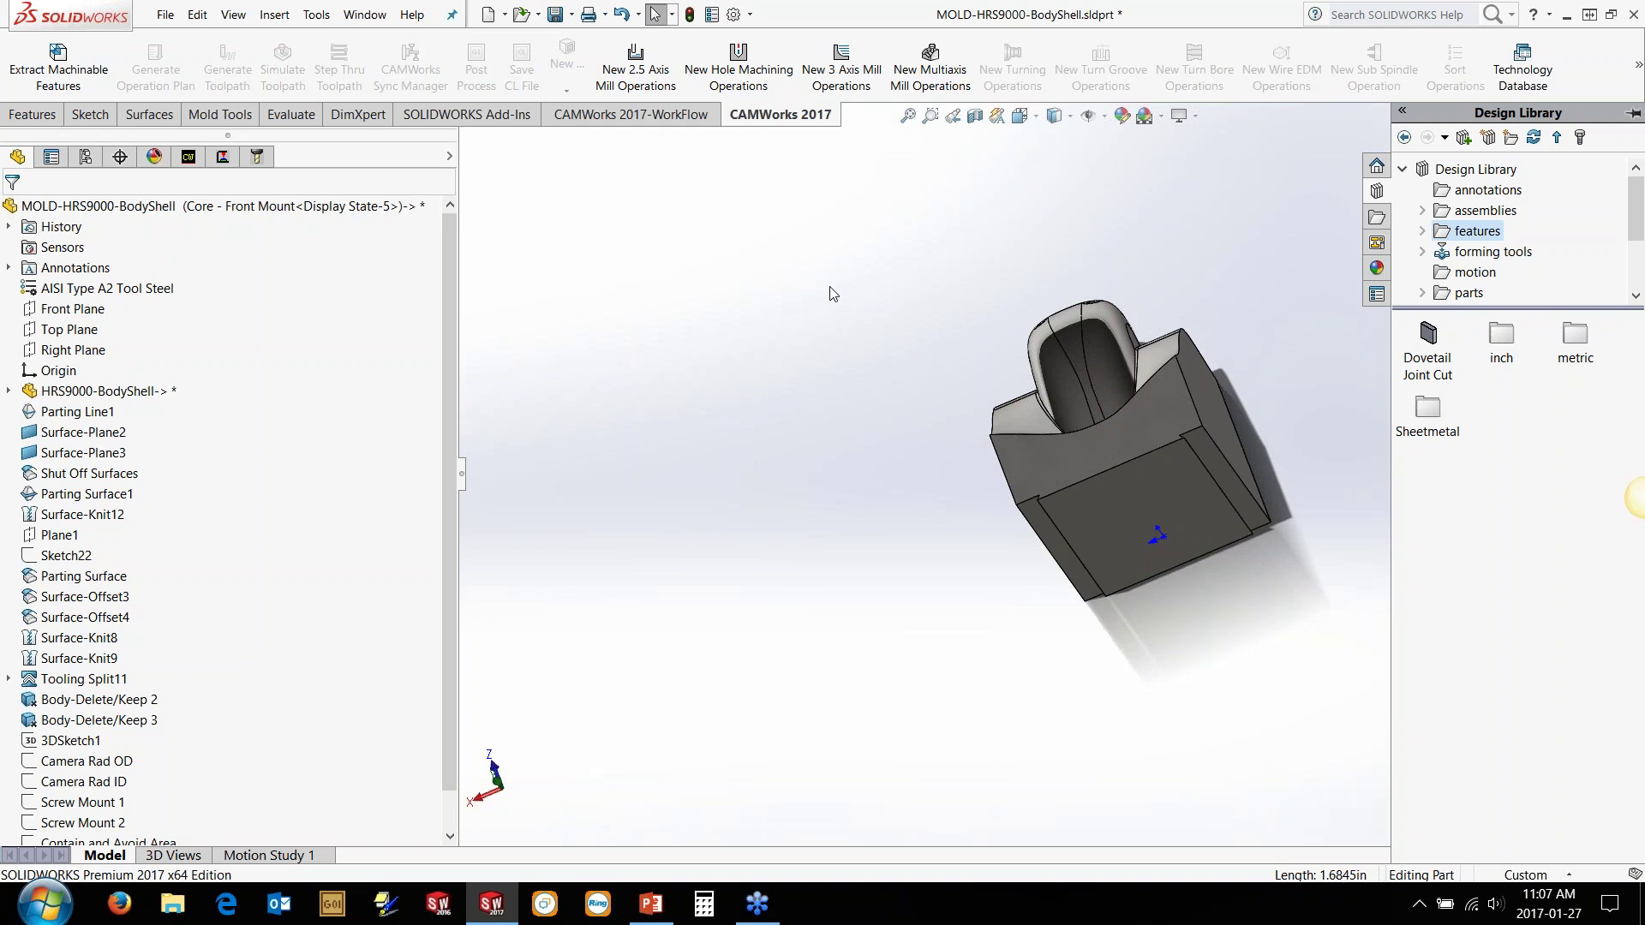
middle_drag(829, 287, 1004, 99)
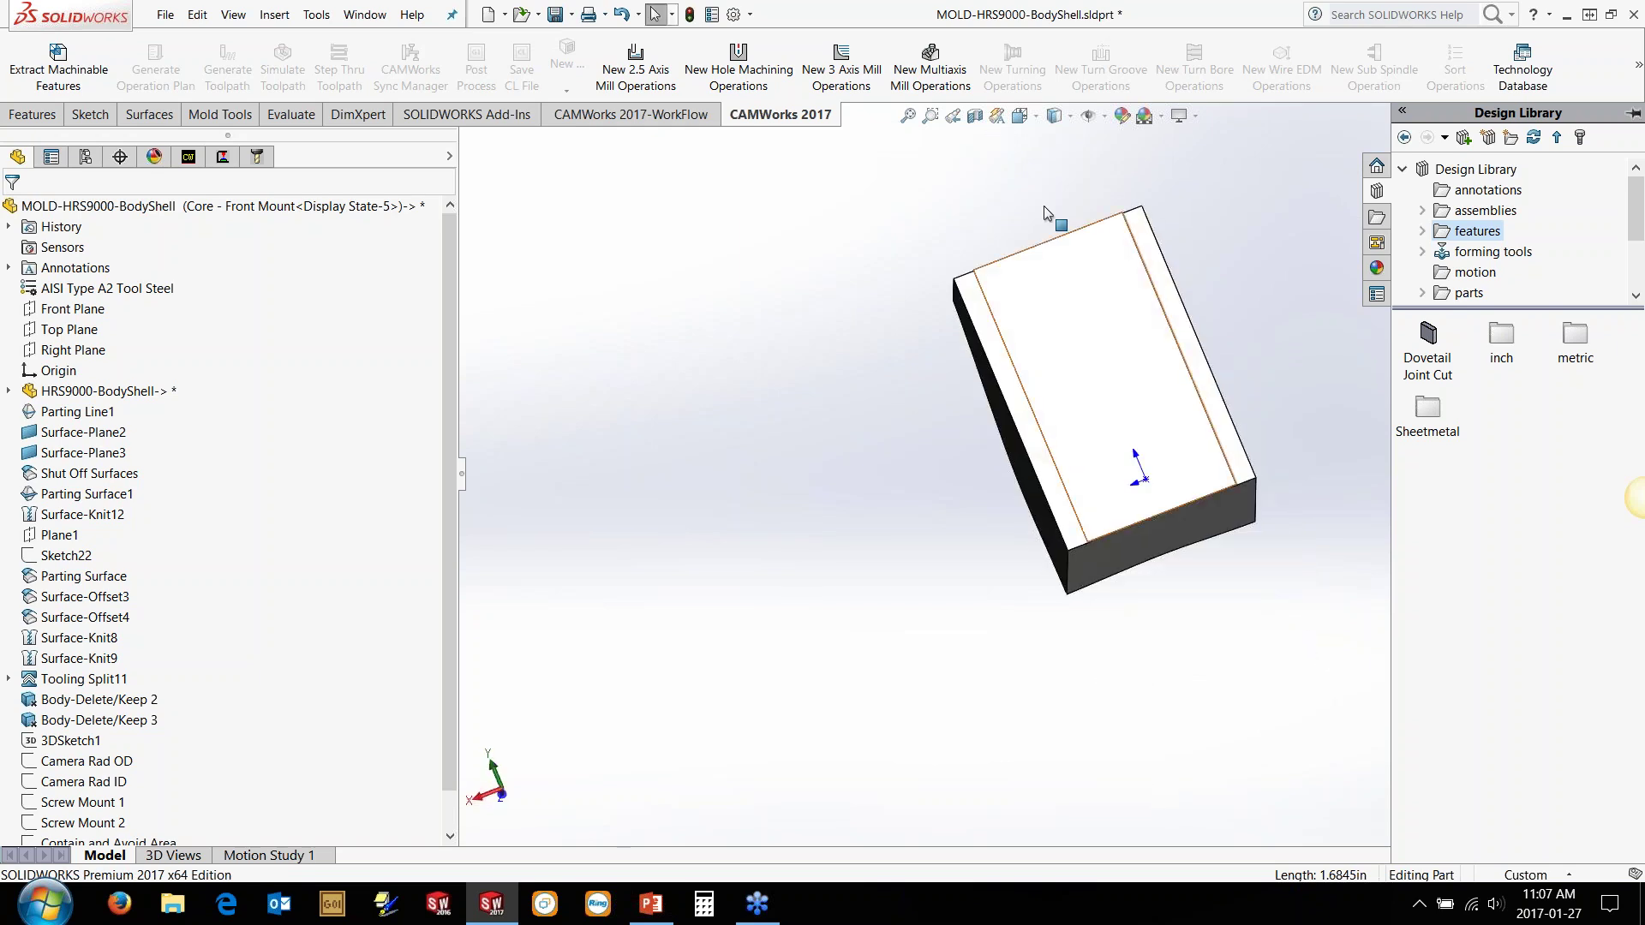
middle_drag(1043, 206, 1020, 422)
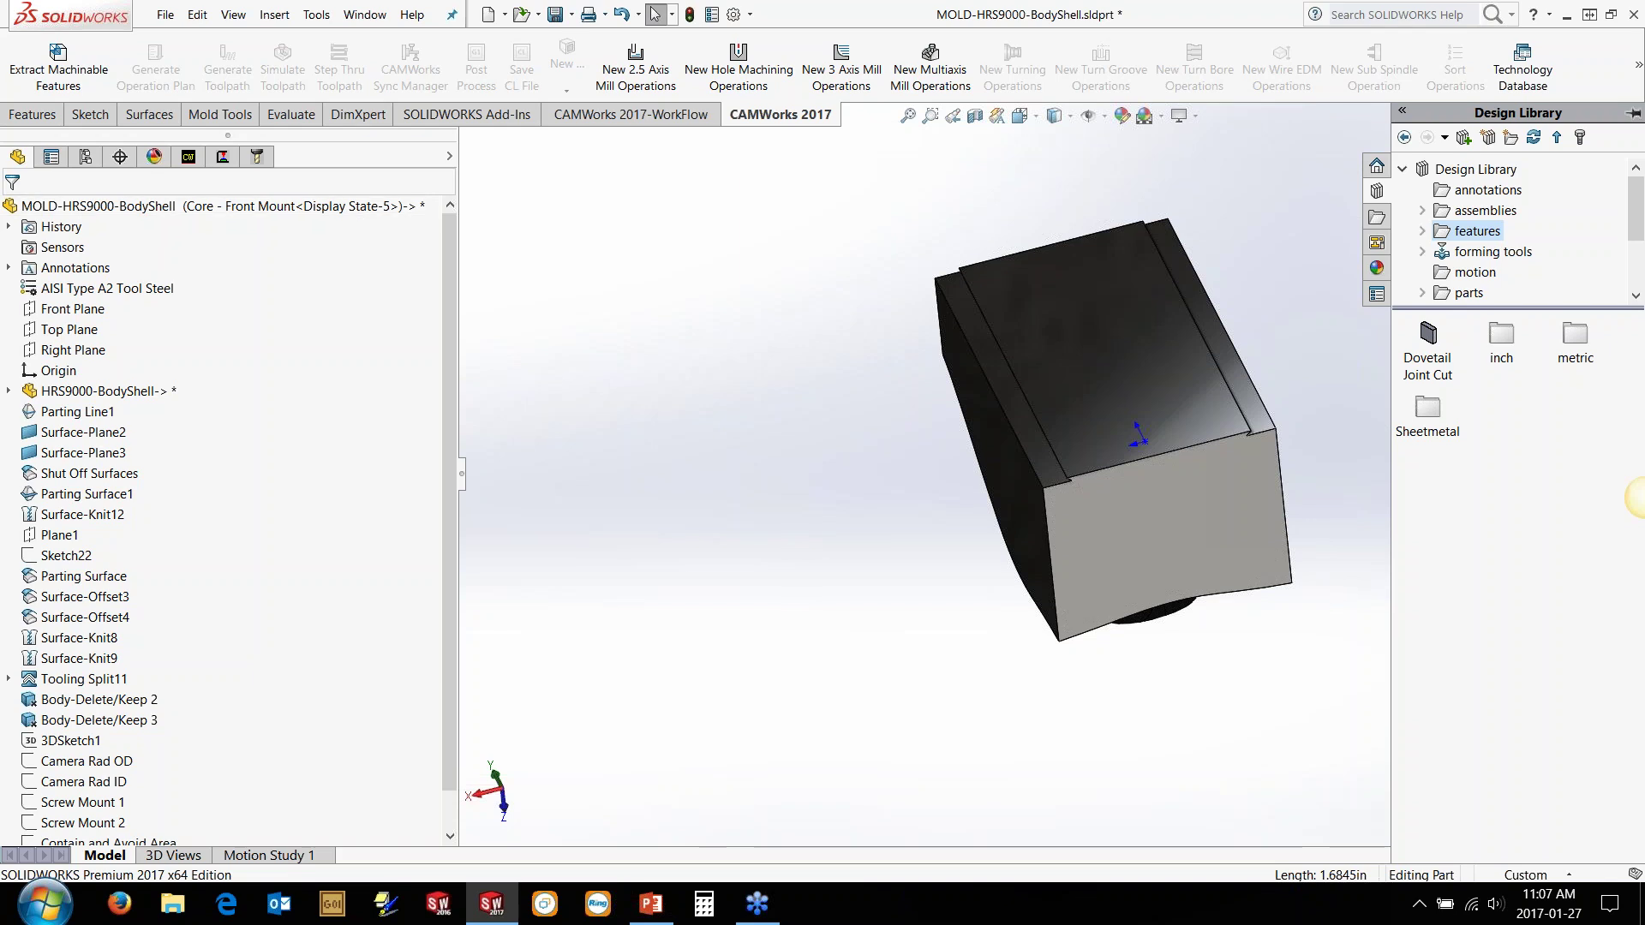
click(188, 155)
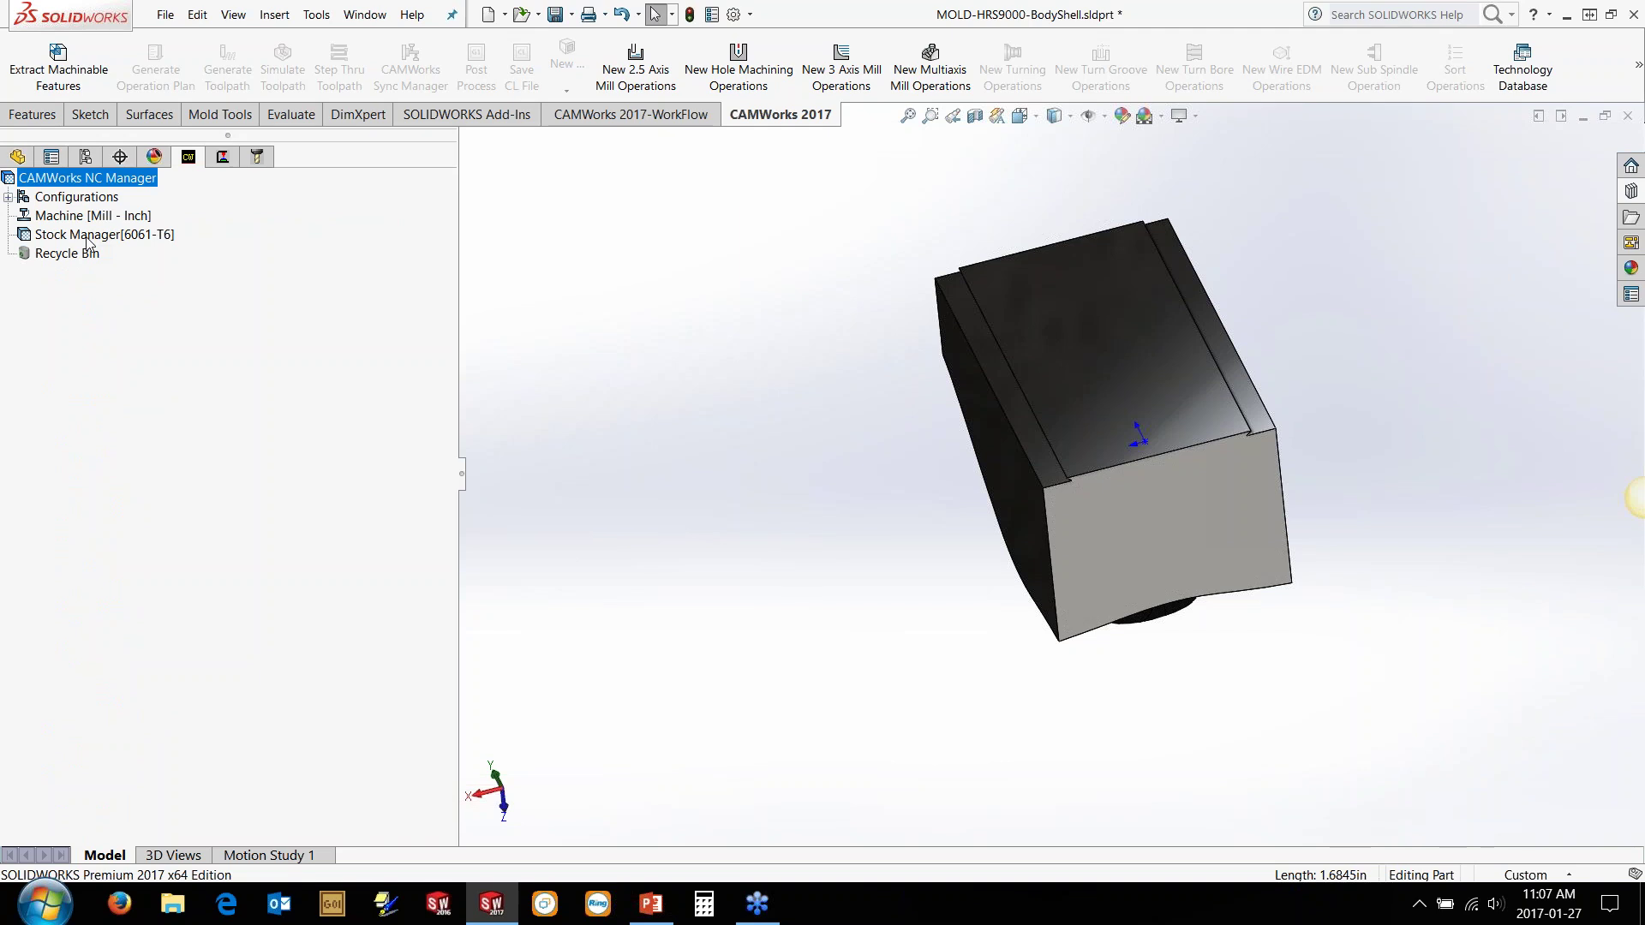
right_click(88, 243)
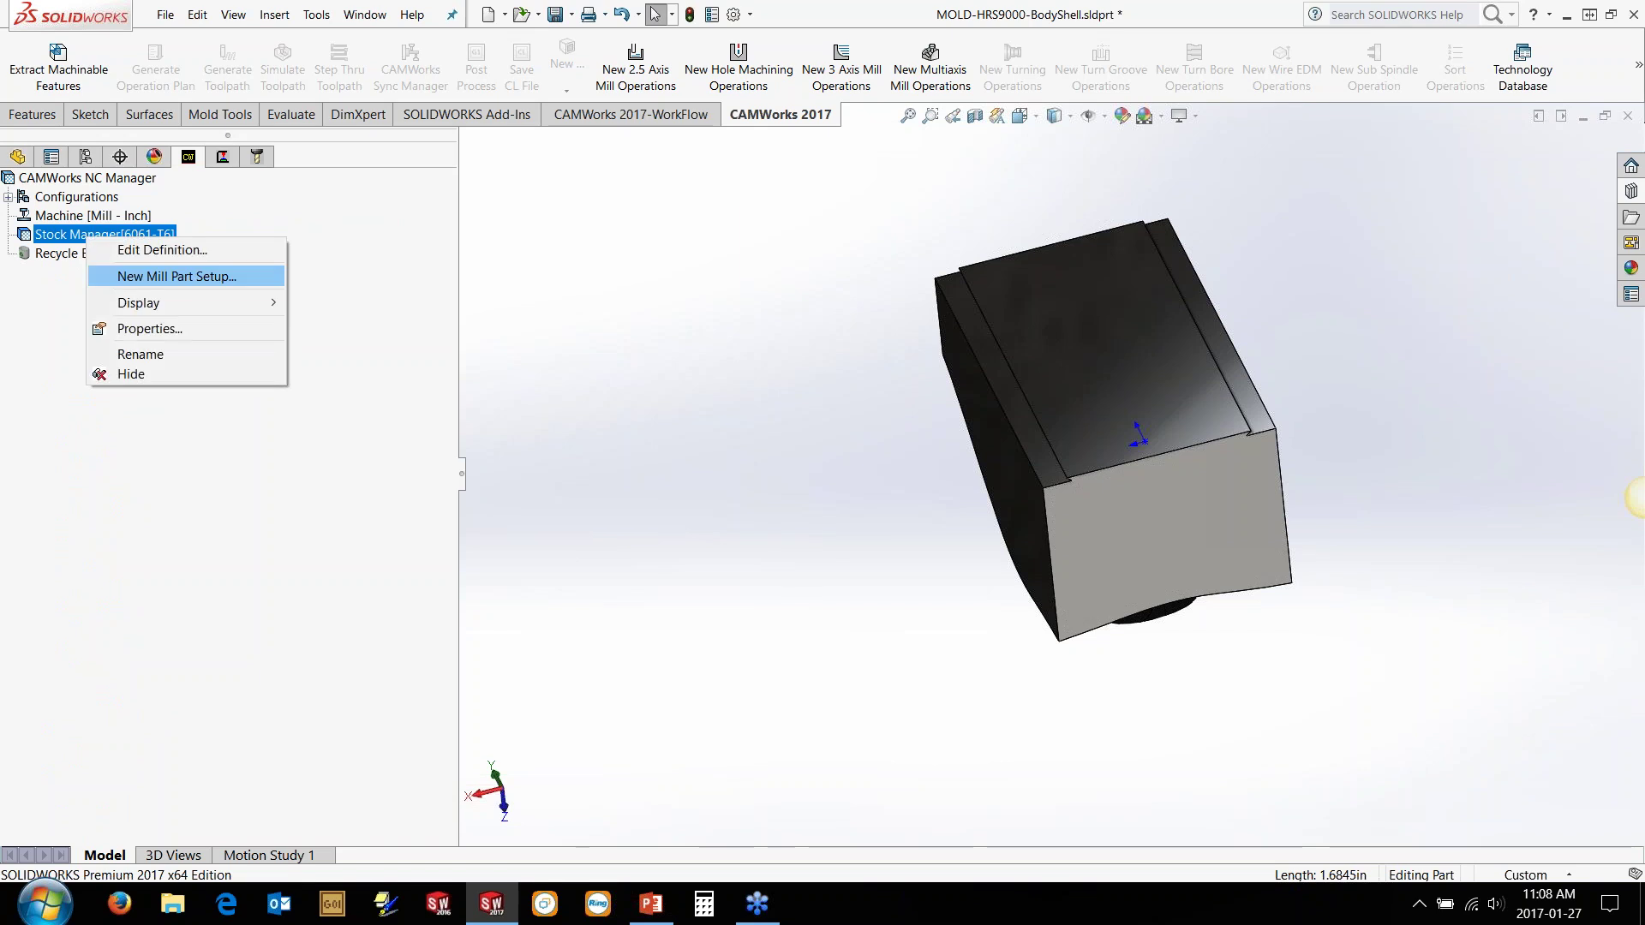
click(176, 276)
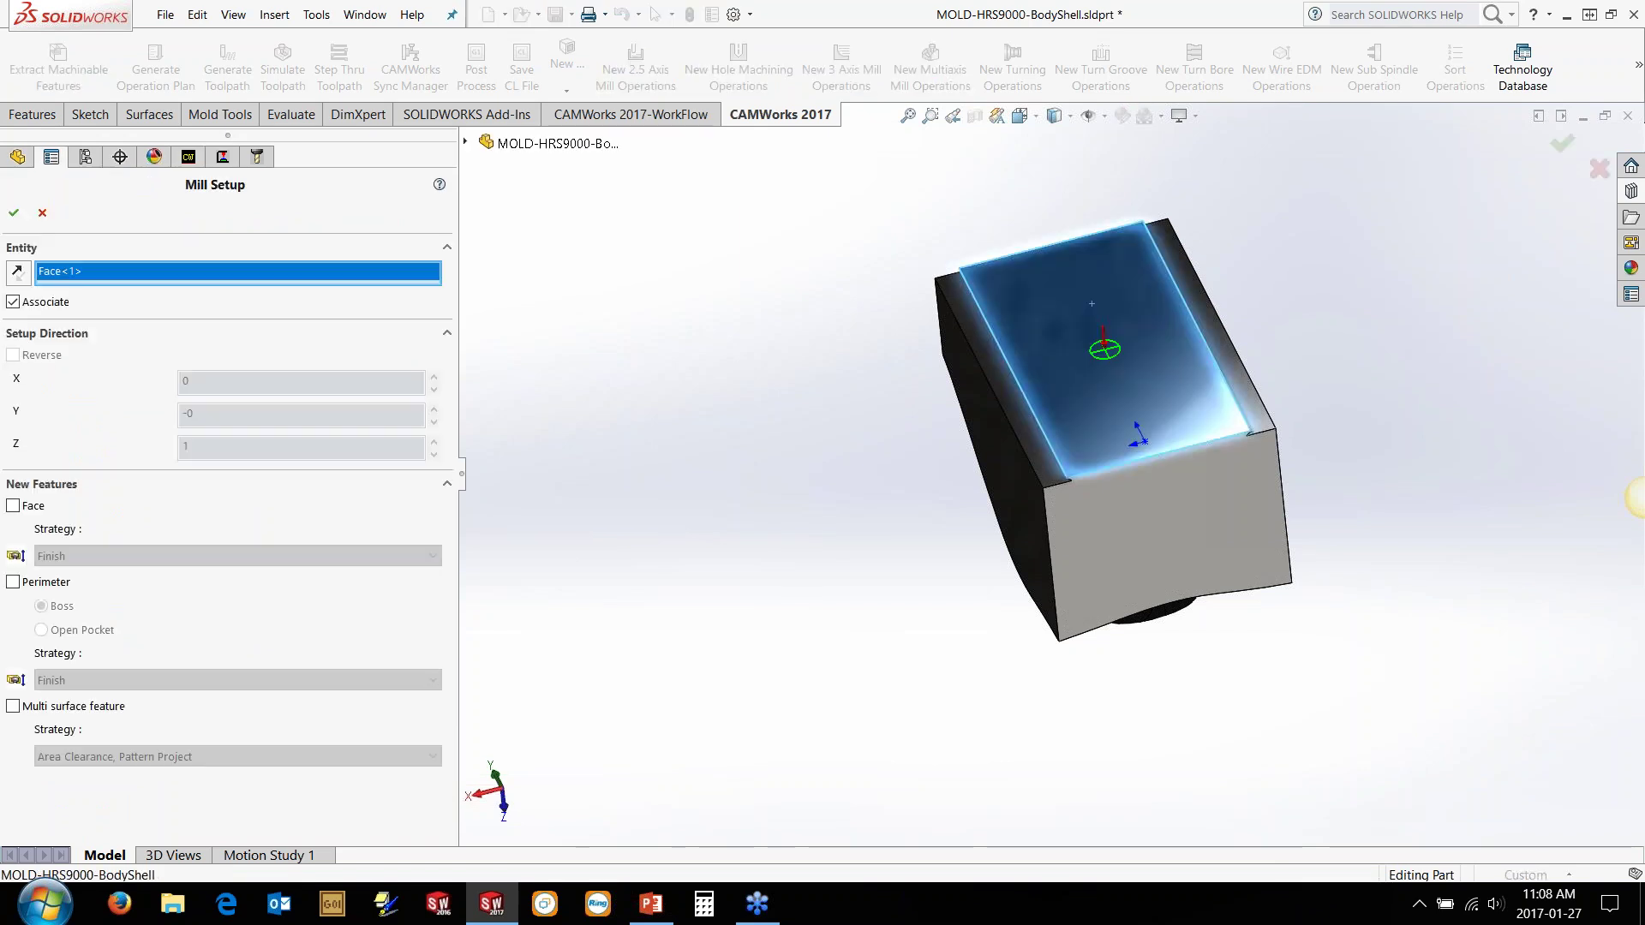
click(14, 213)
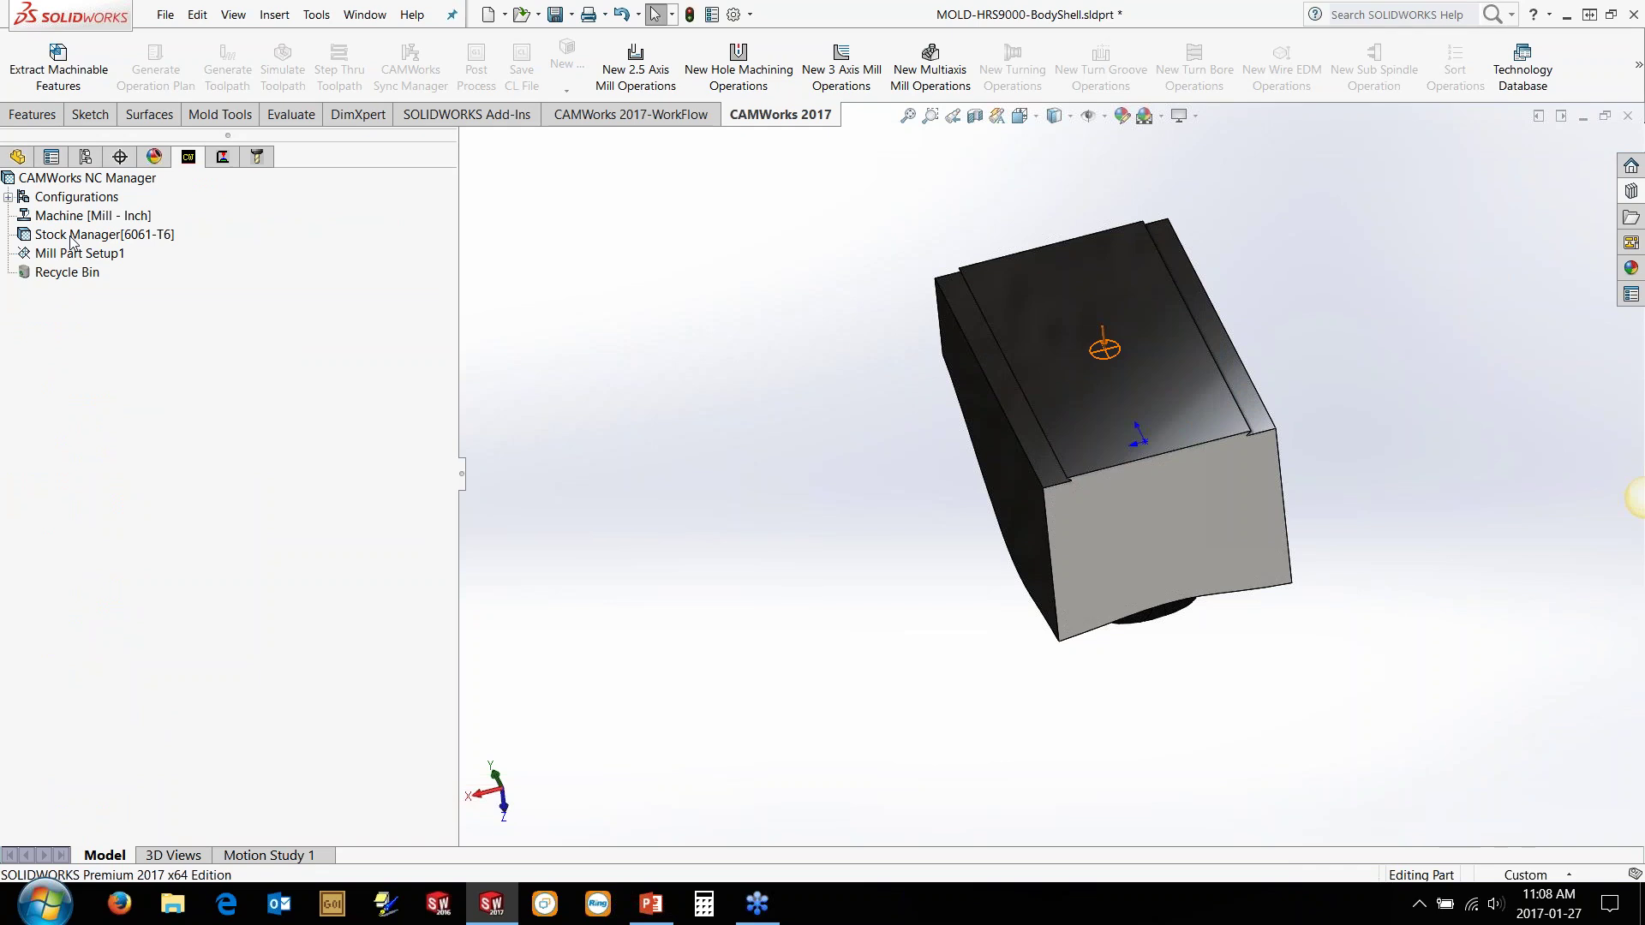
double_click(71, 236)
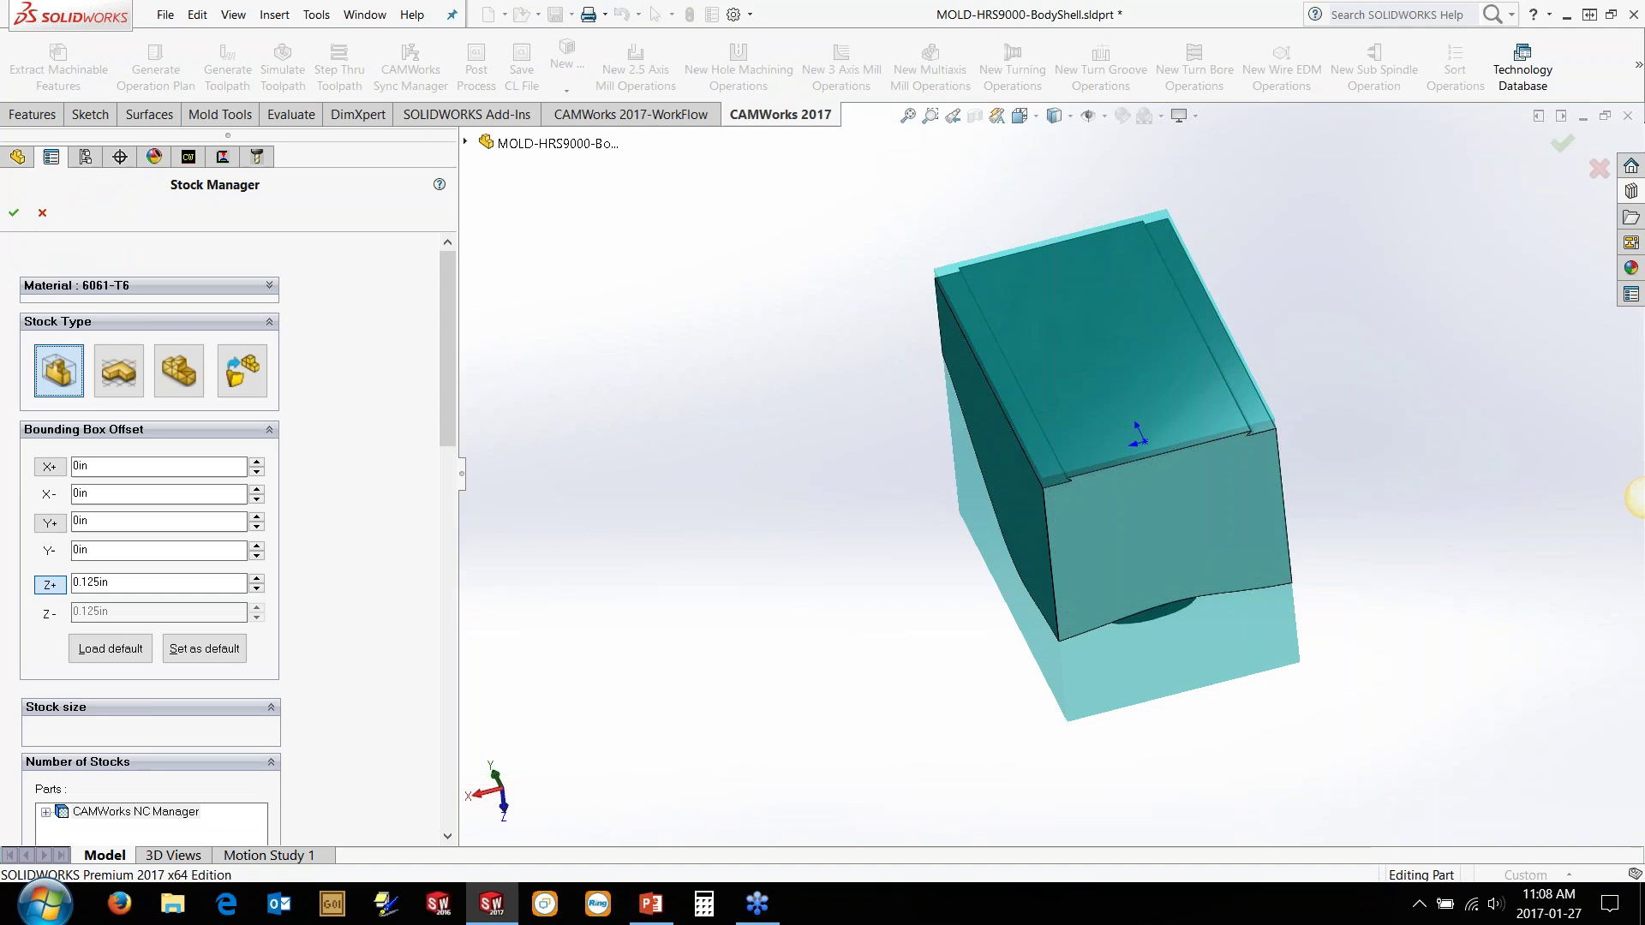
click(14, 212)
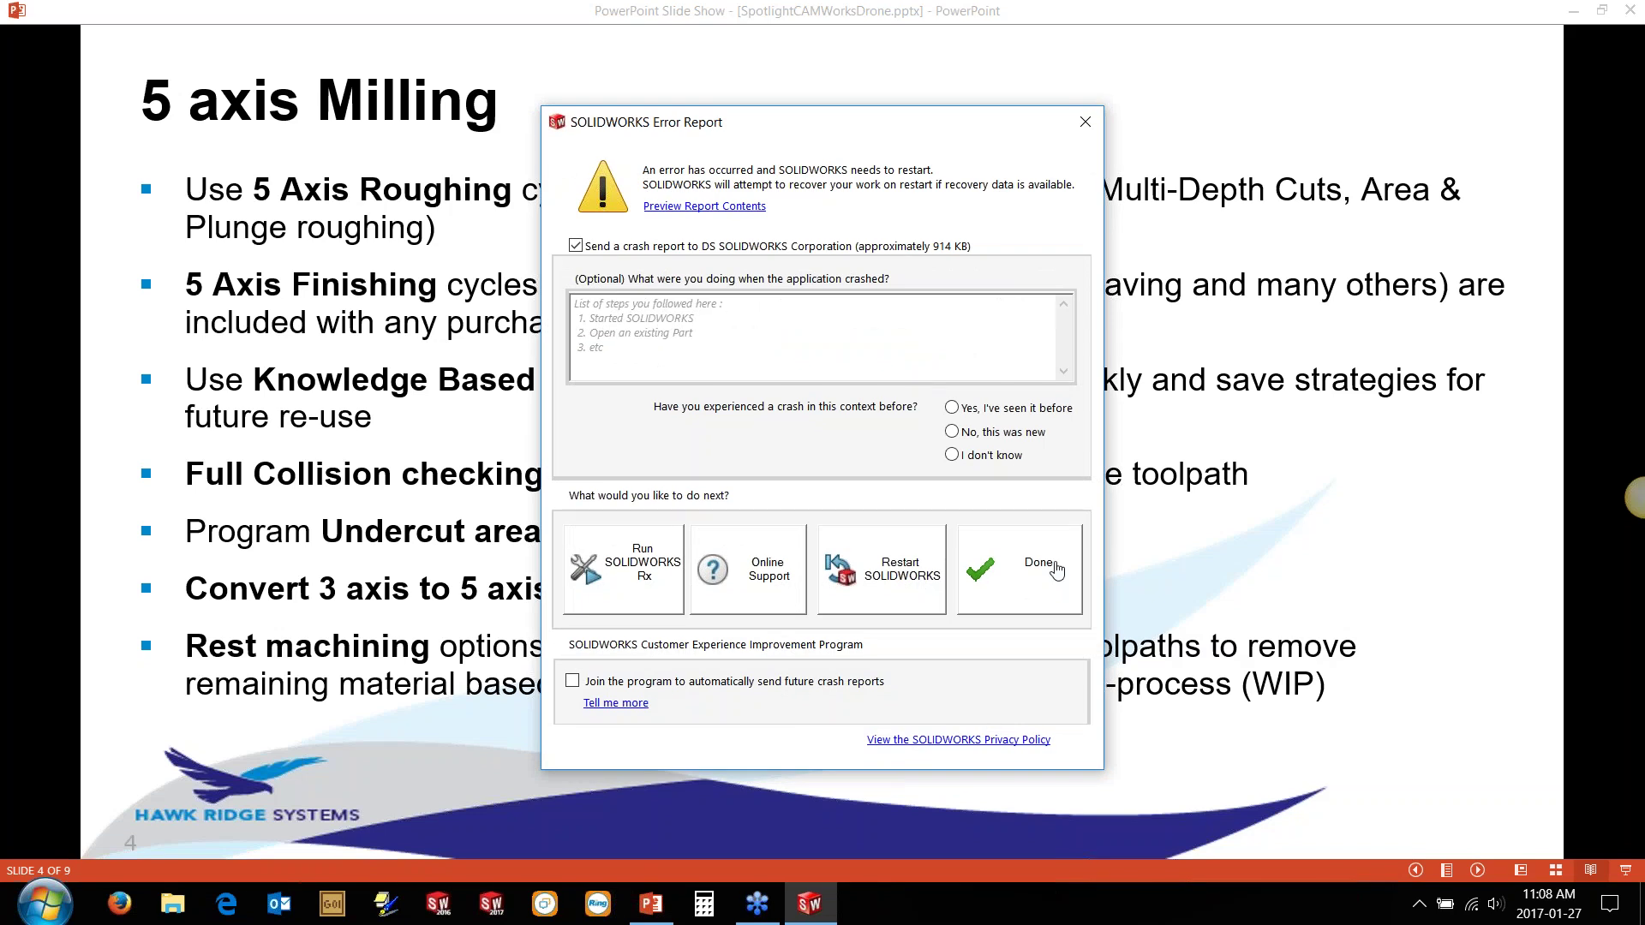
Step: Close the error report and reopen the recent MOLD-HRS9000-BodyShell part
click(1056, 572)
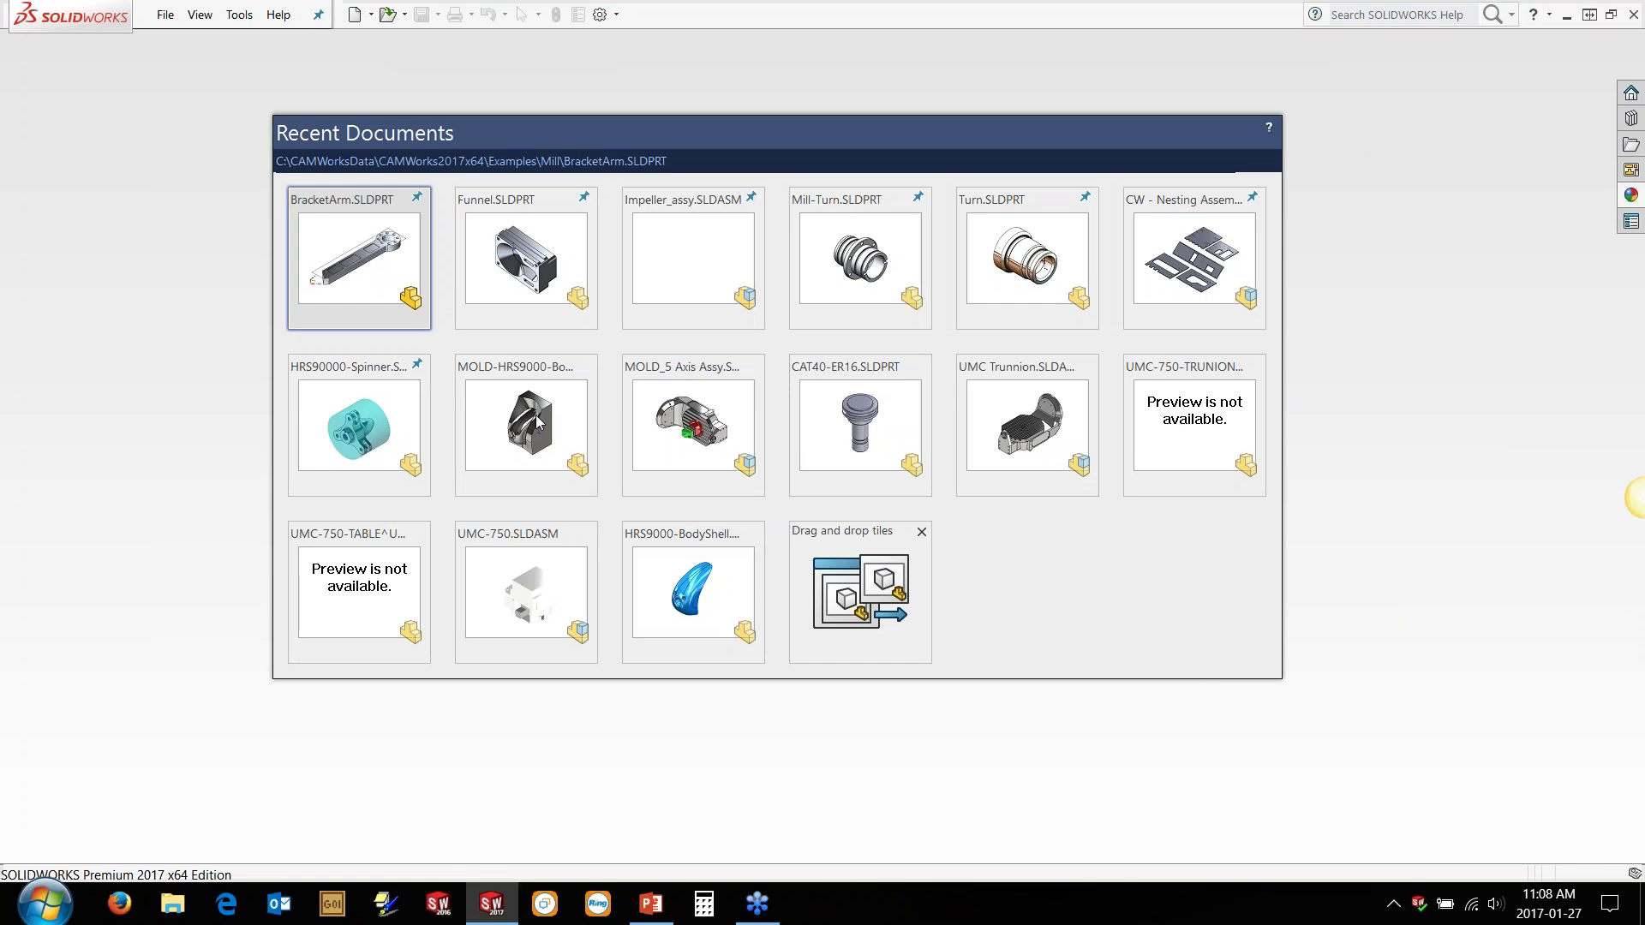
click(1306, 317)
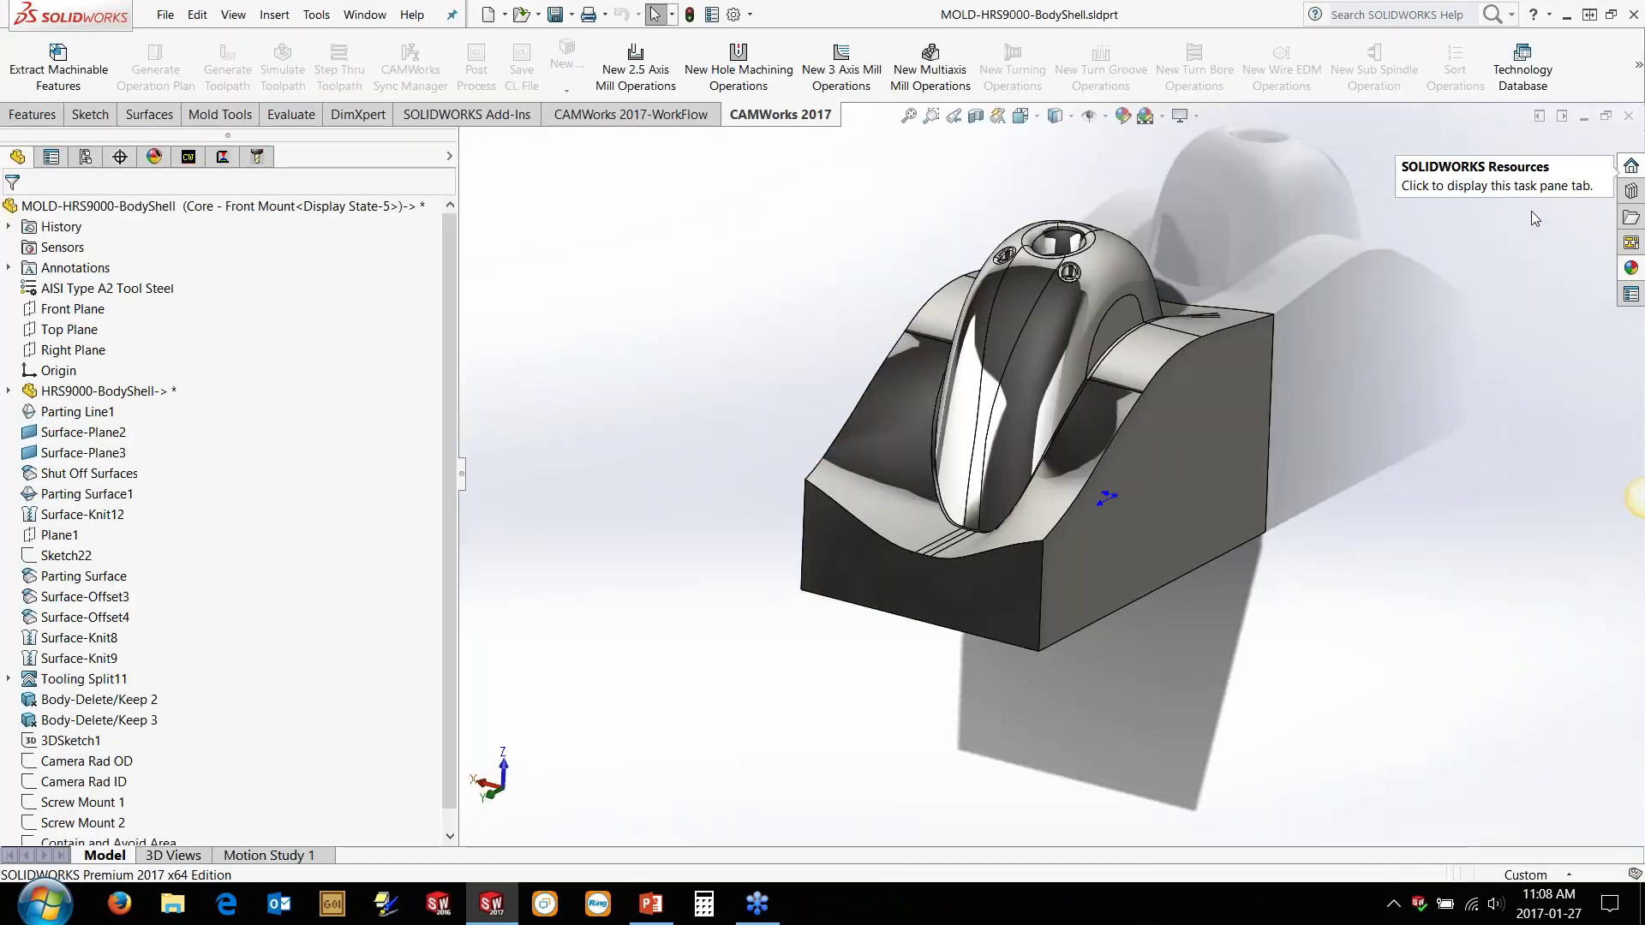
Step: Insert the Dovetail Joint Cut library feature on the reopened block's front end face
click(1631, 190)
click(1403, 170)
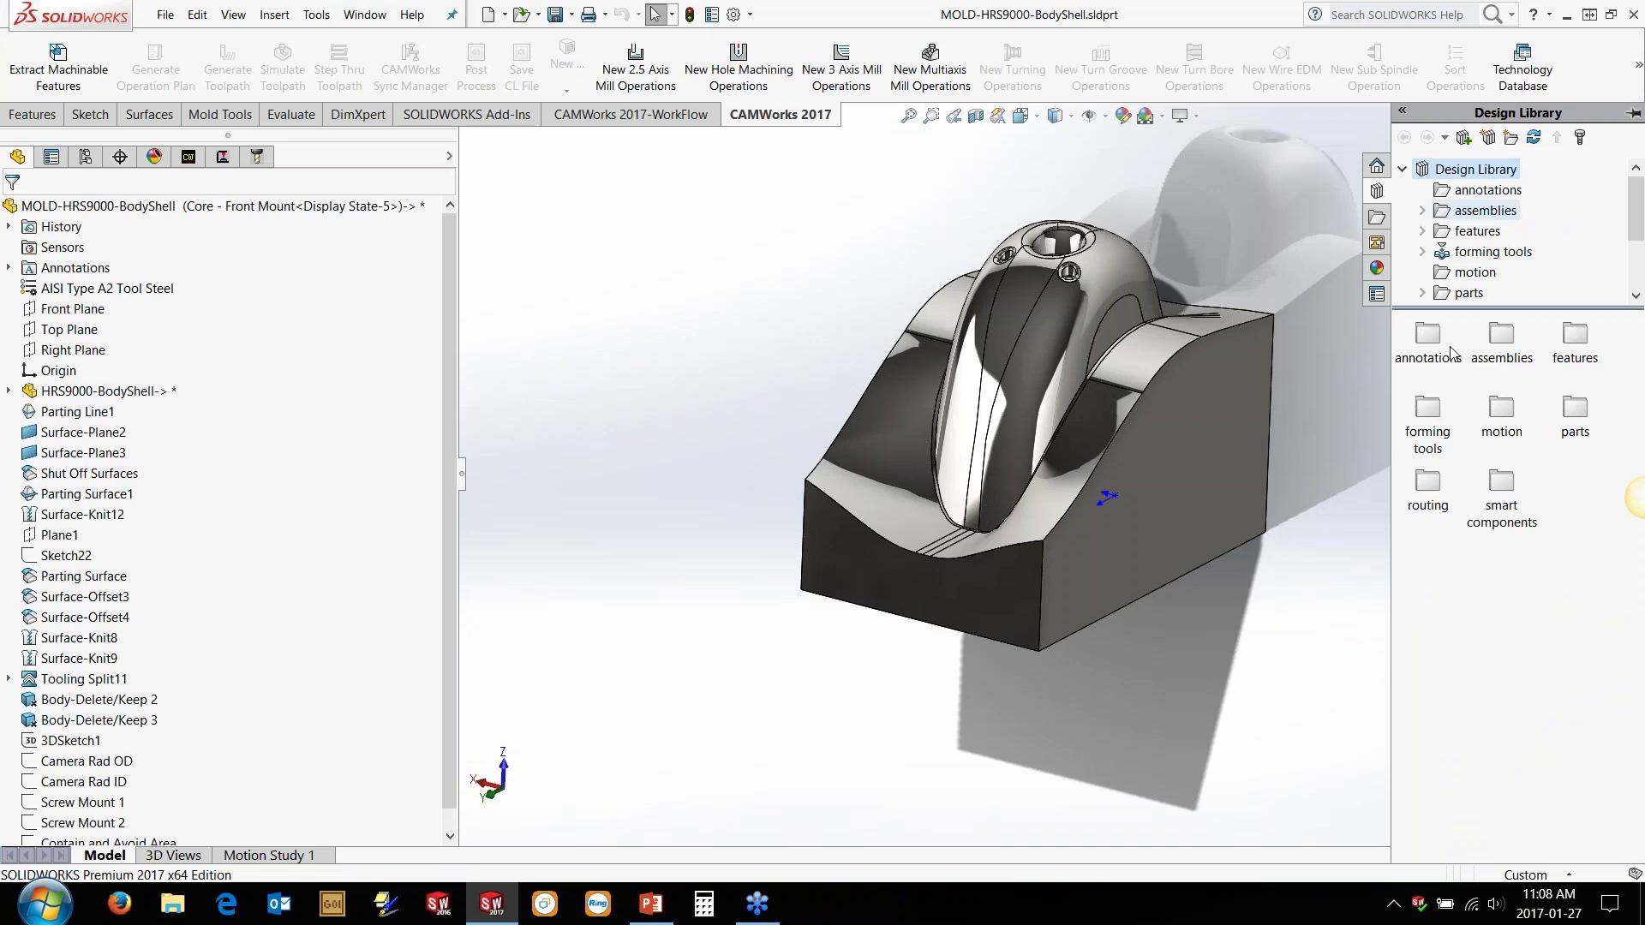
click(1467, 231)
drag(1429, 335, 896, 603)
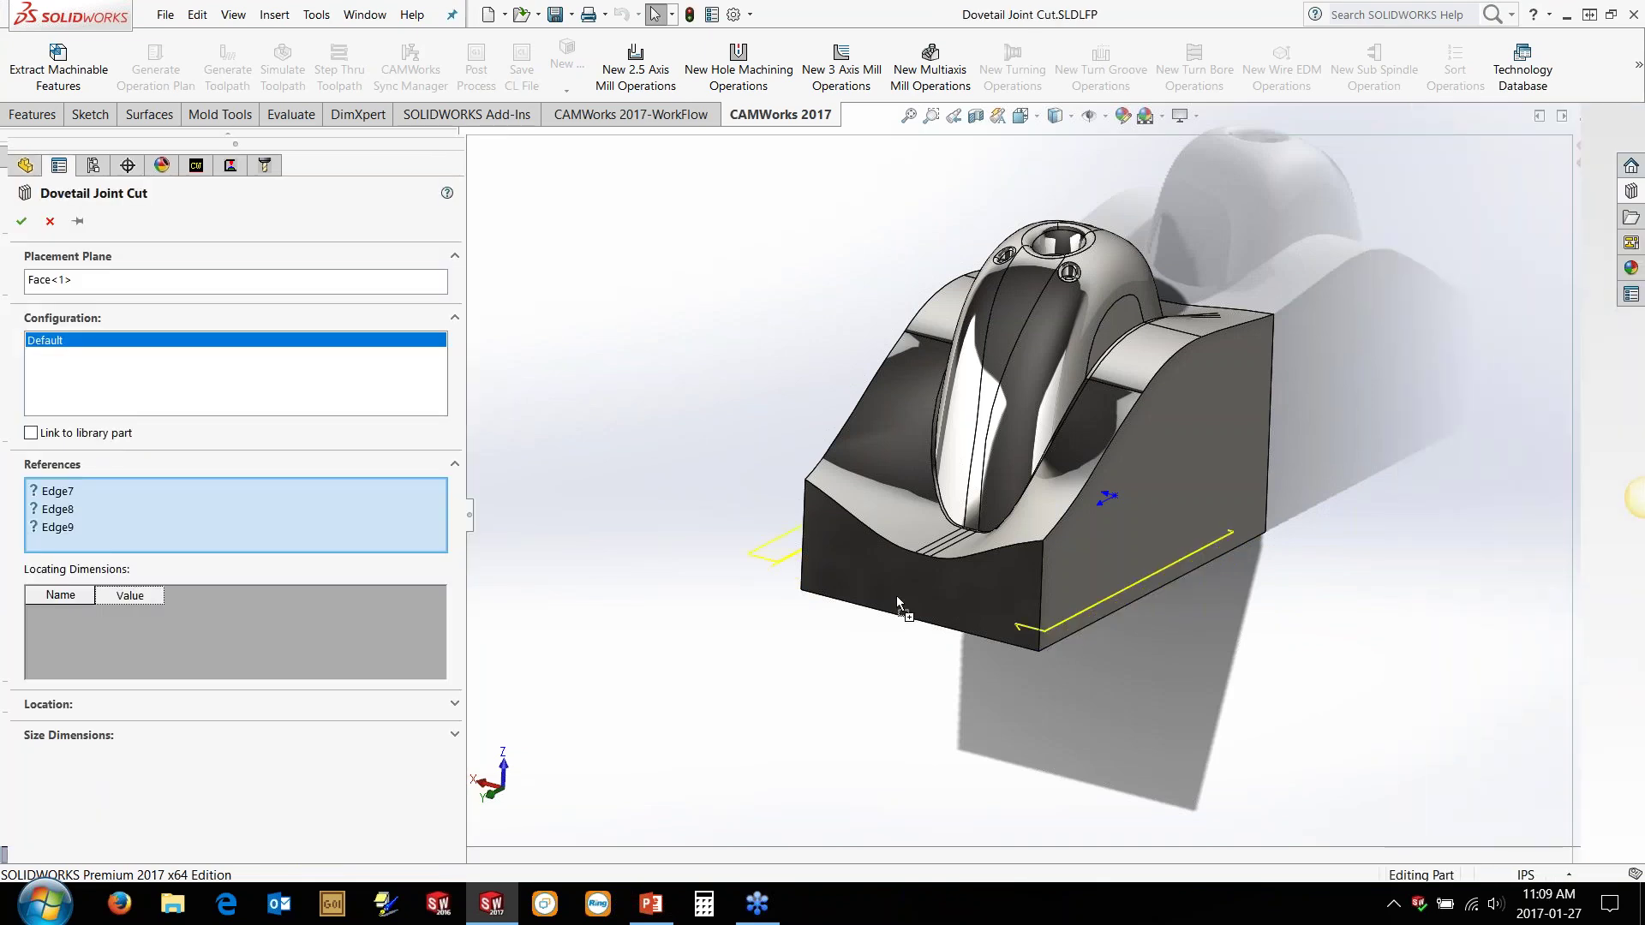
Step: Match the dovetail cut's references to the end face's two vertical edges and bottom edge, and finish the feature
click(897, 598)
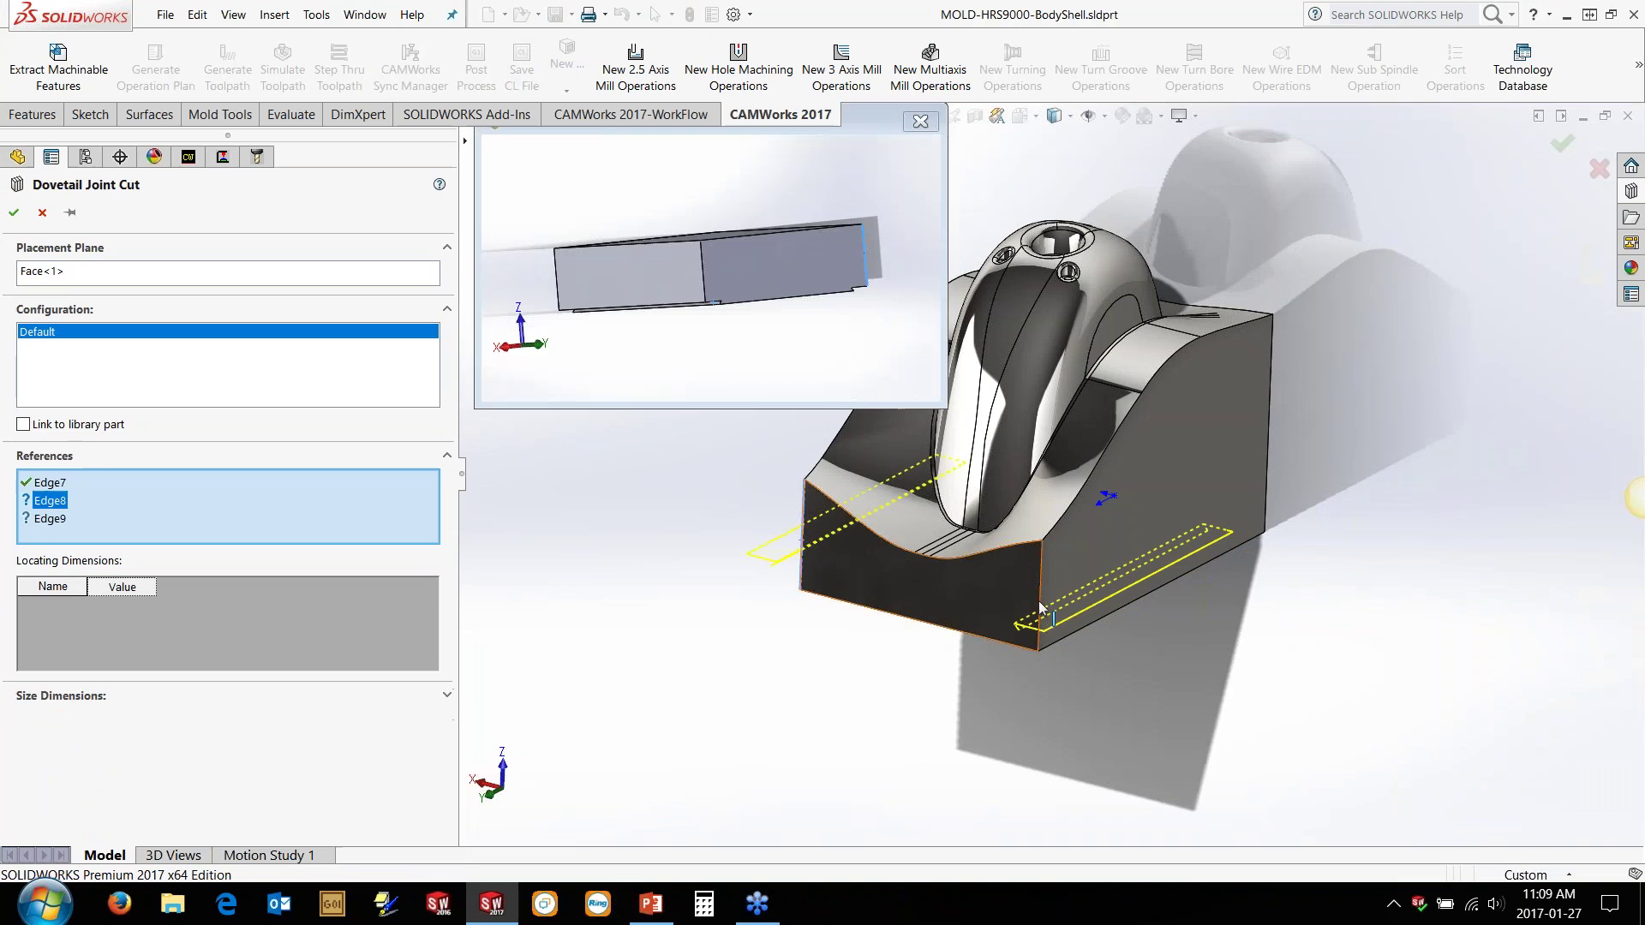
click(917, 619)
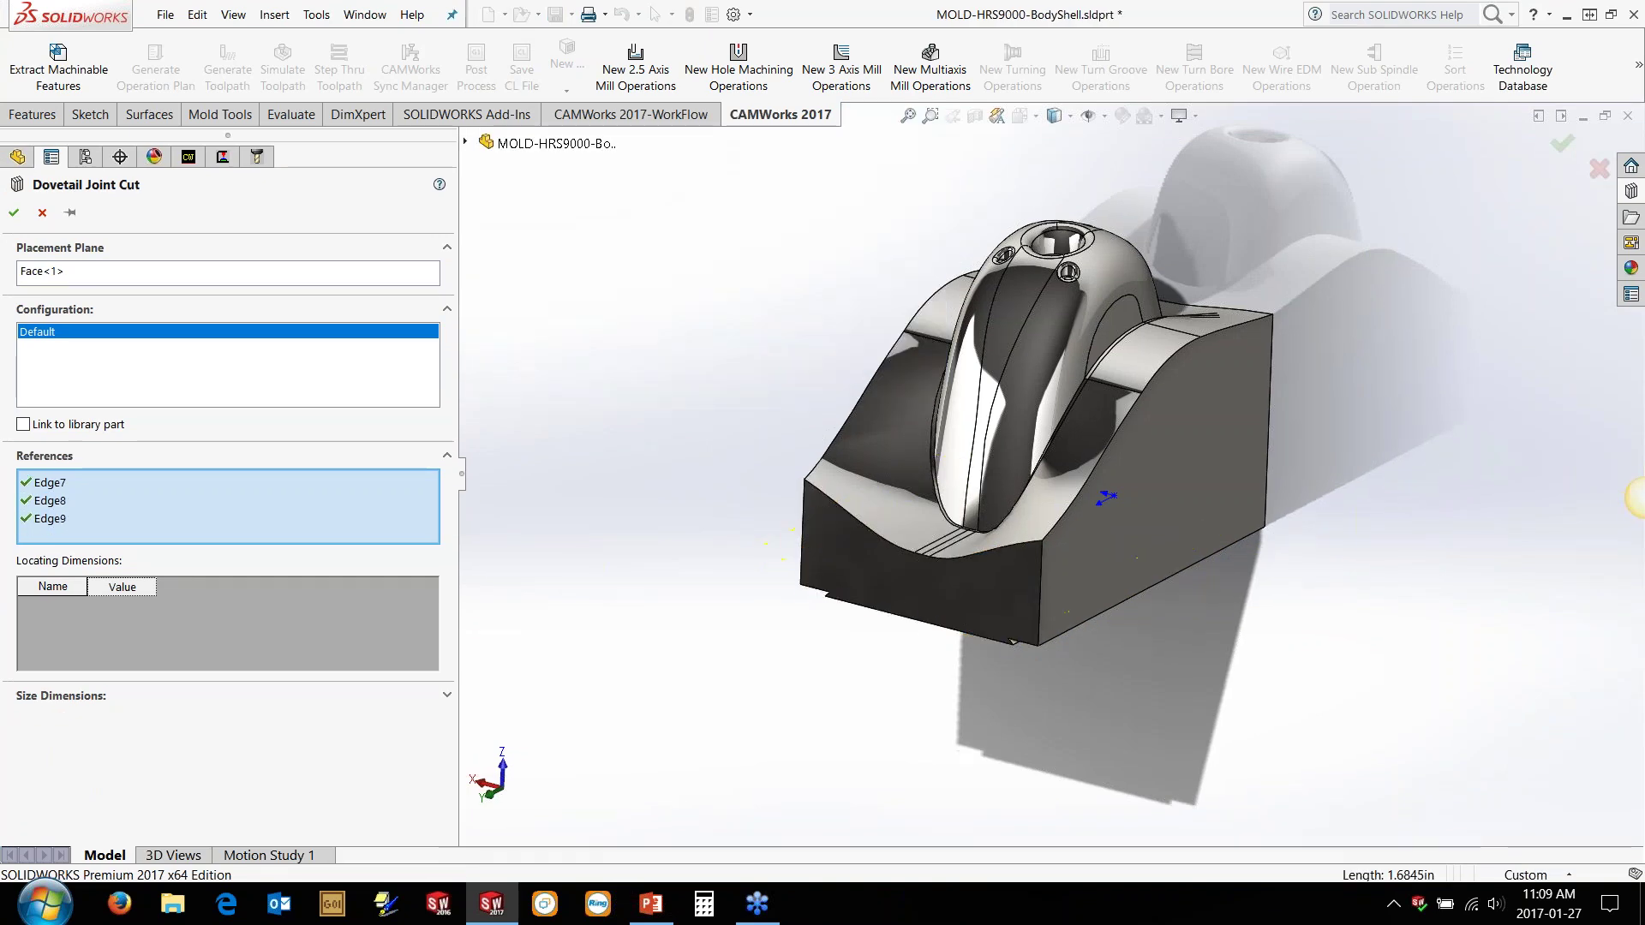
right_click(659, 334)
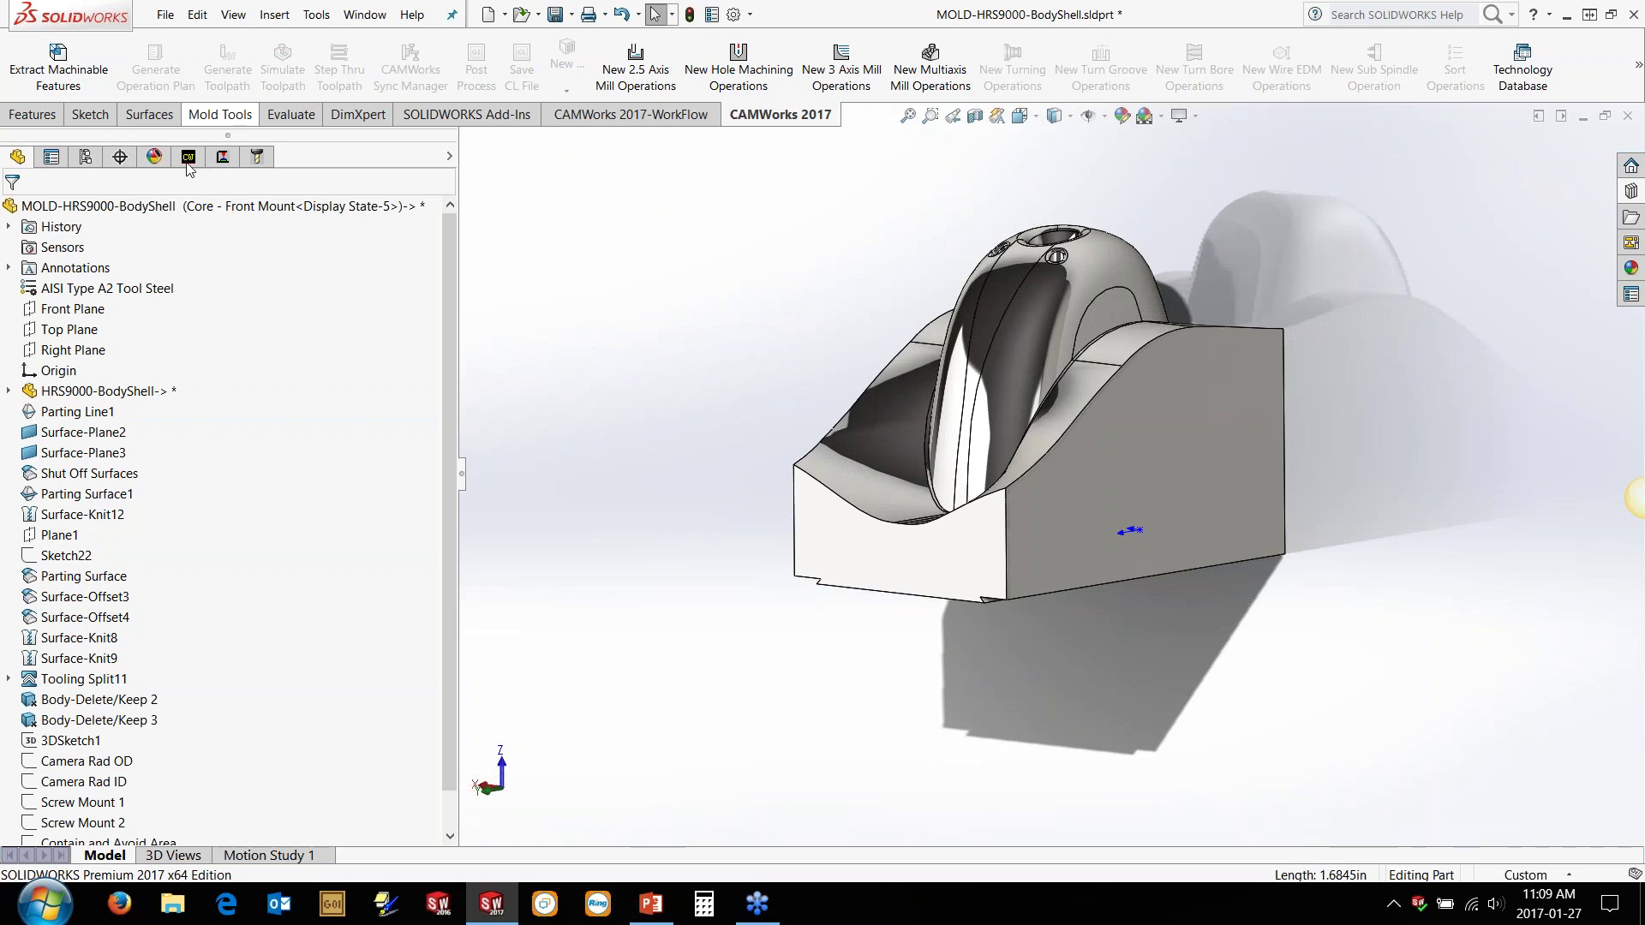
Step: Define the CAMWorks stock as a bounding box around the part and save the part
click(189, 159)
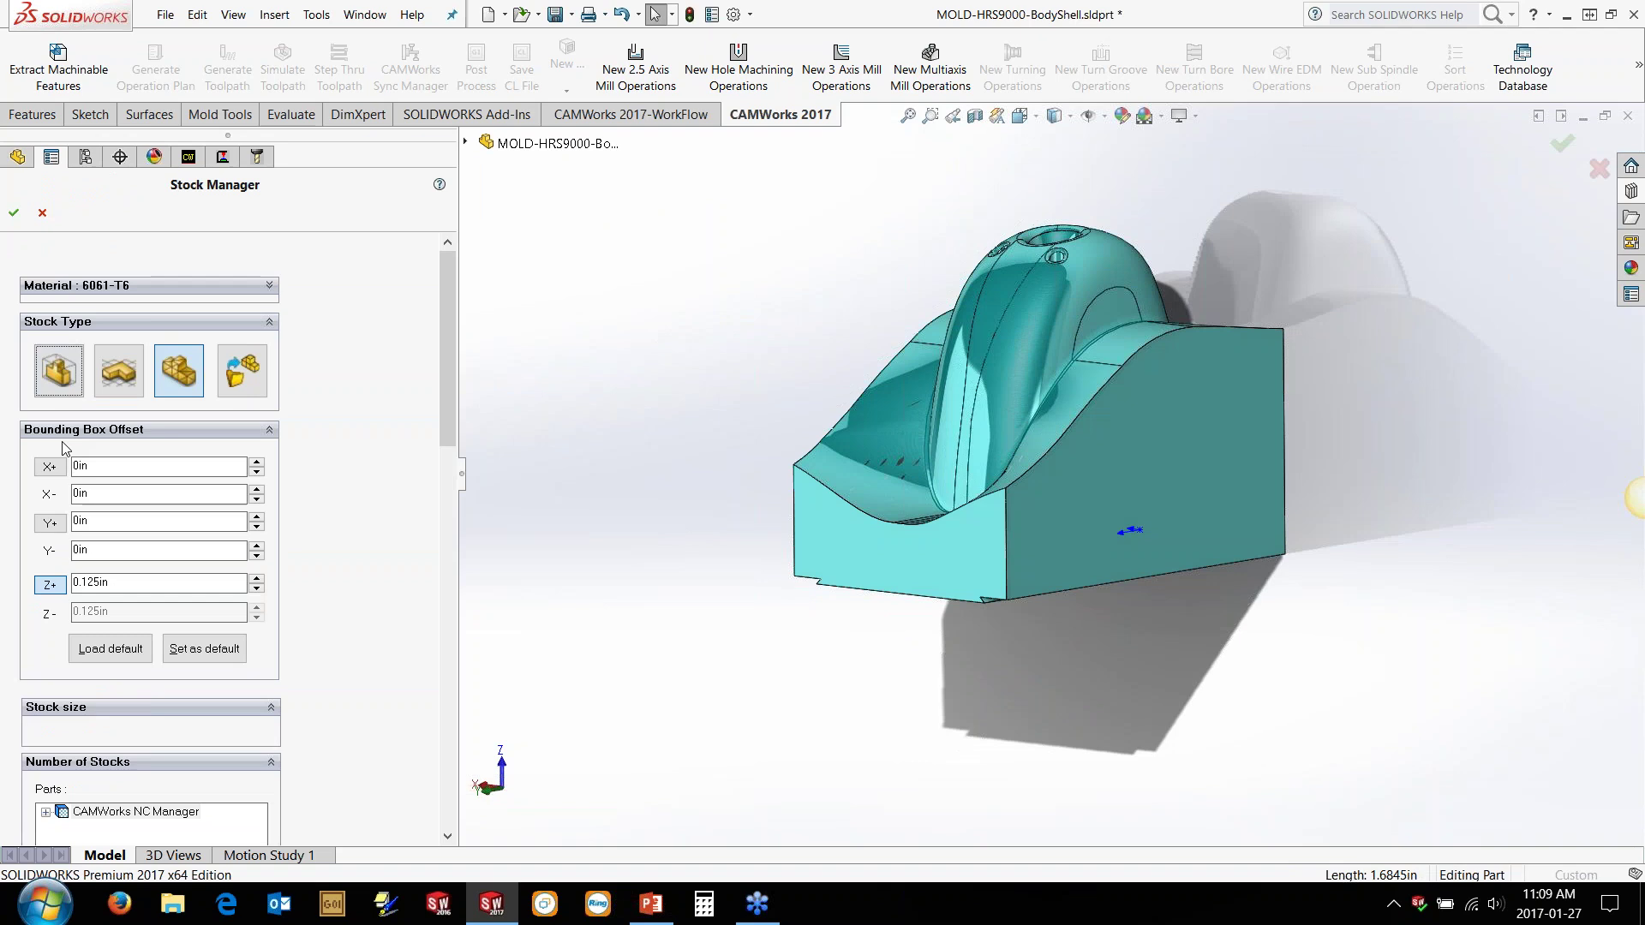
click(59, 372)
click(23, 211)
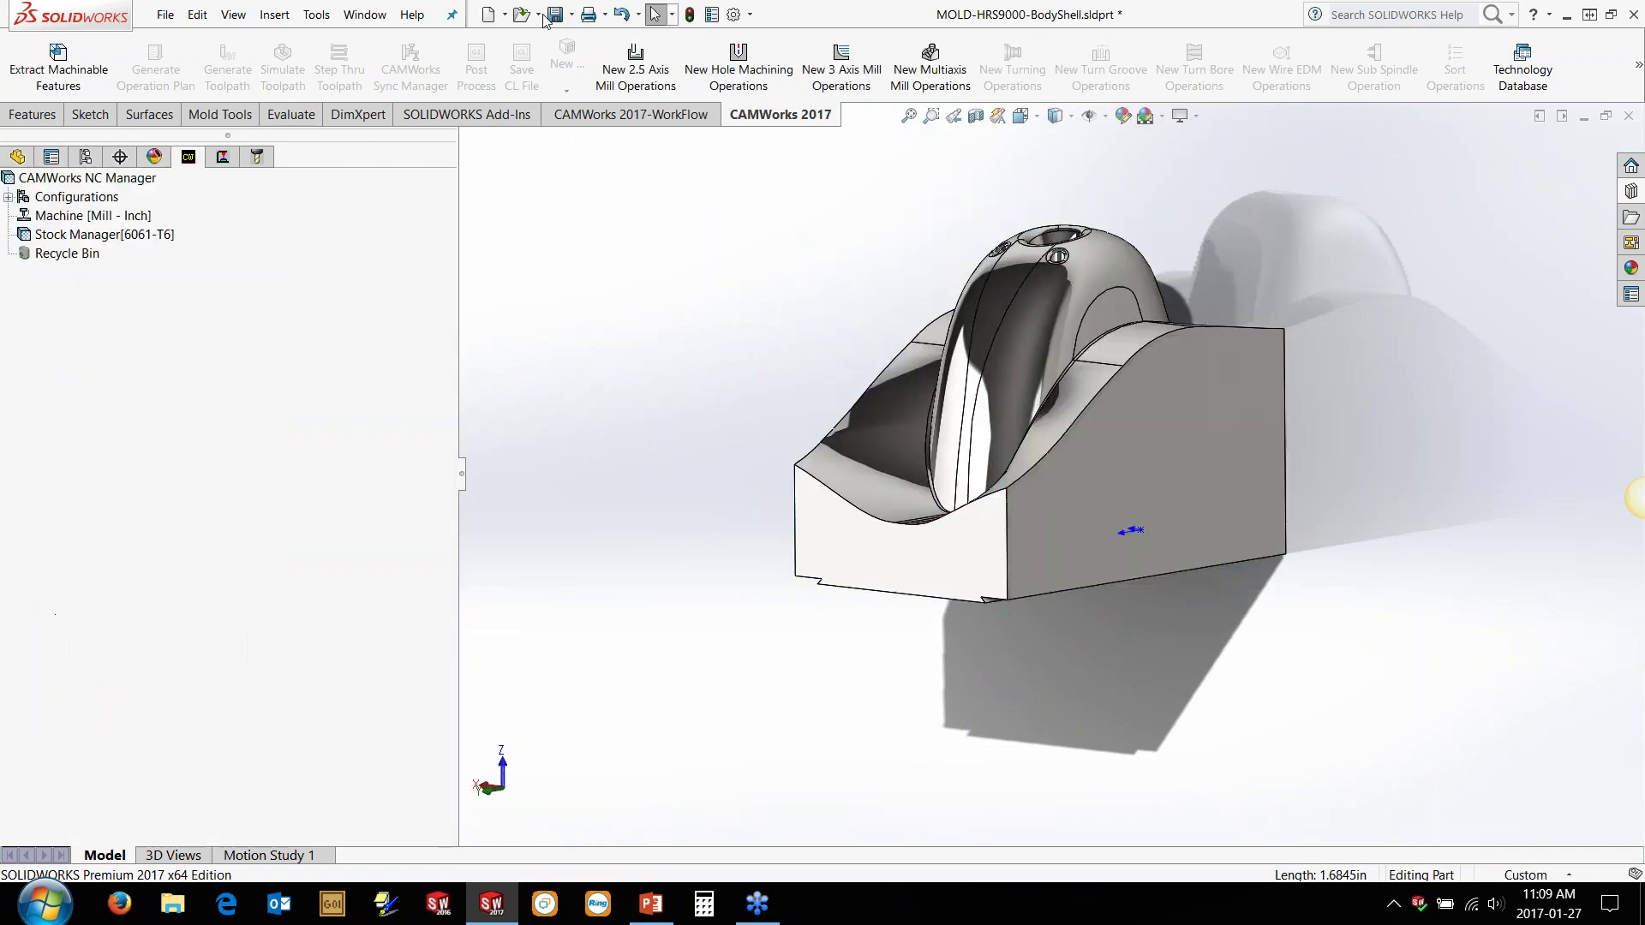
click(551, 16)
Step: Create a new mill part setup with the Front Plane as its direction entity
right_click(101, 236)
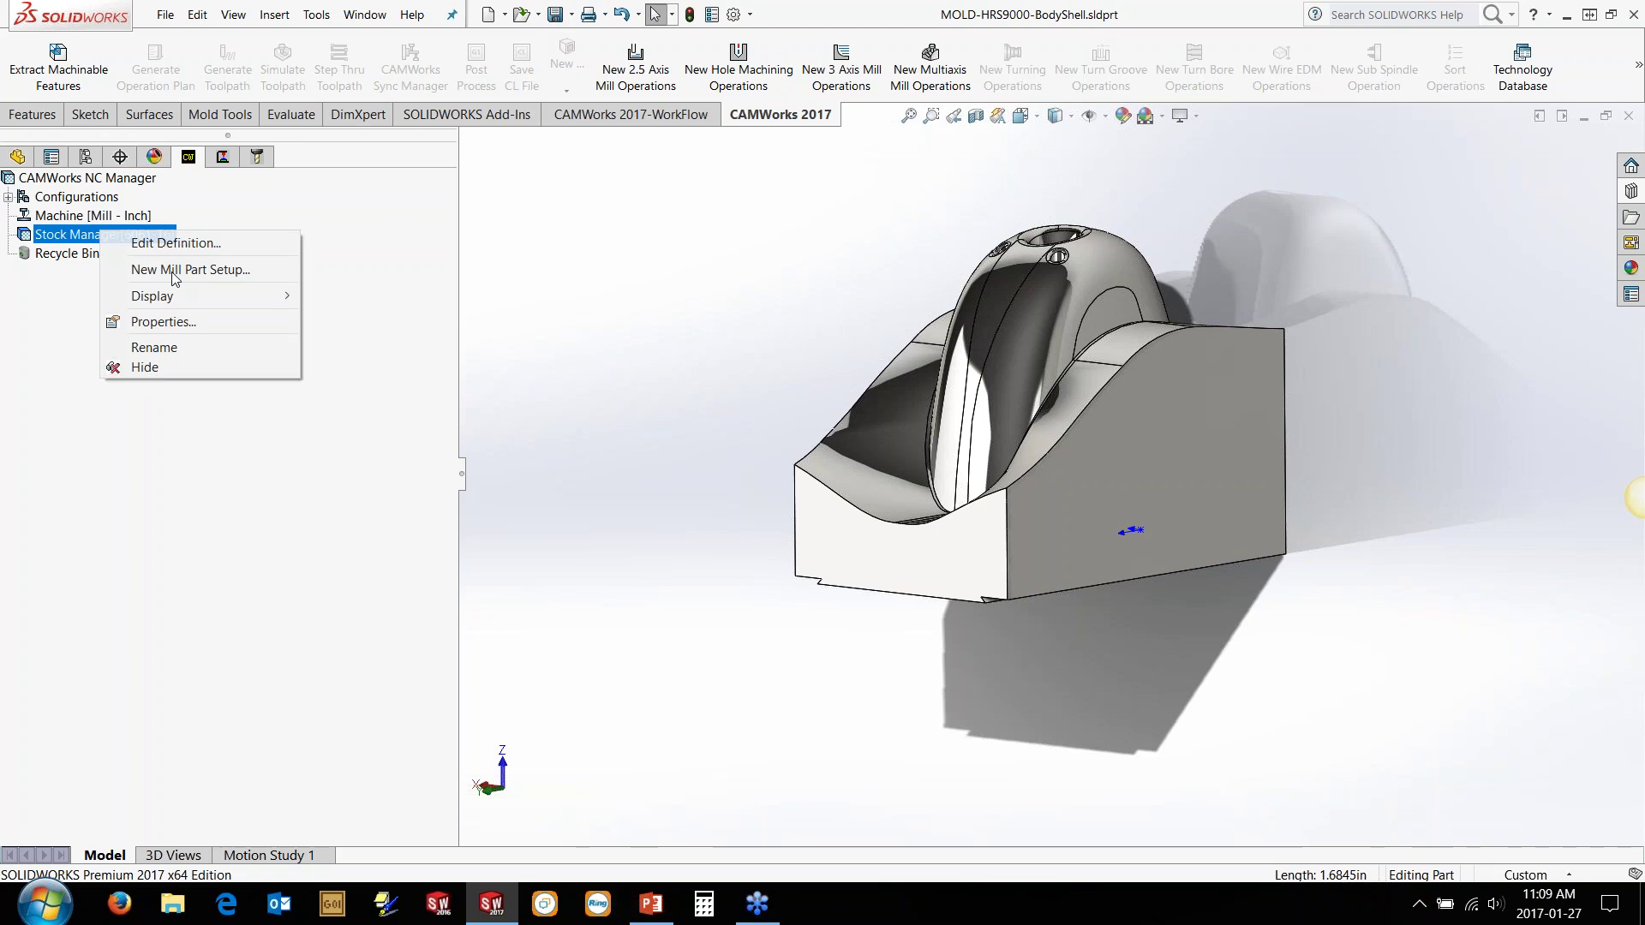
click(190, 269)
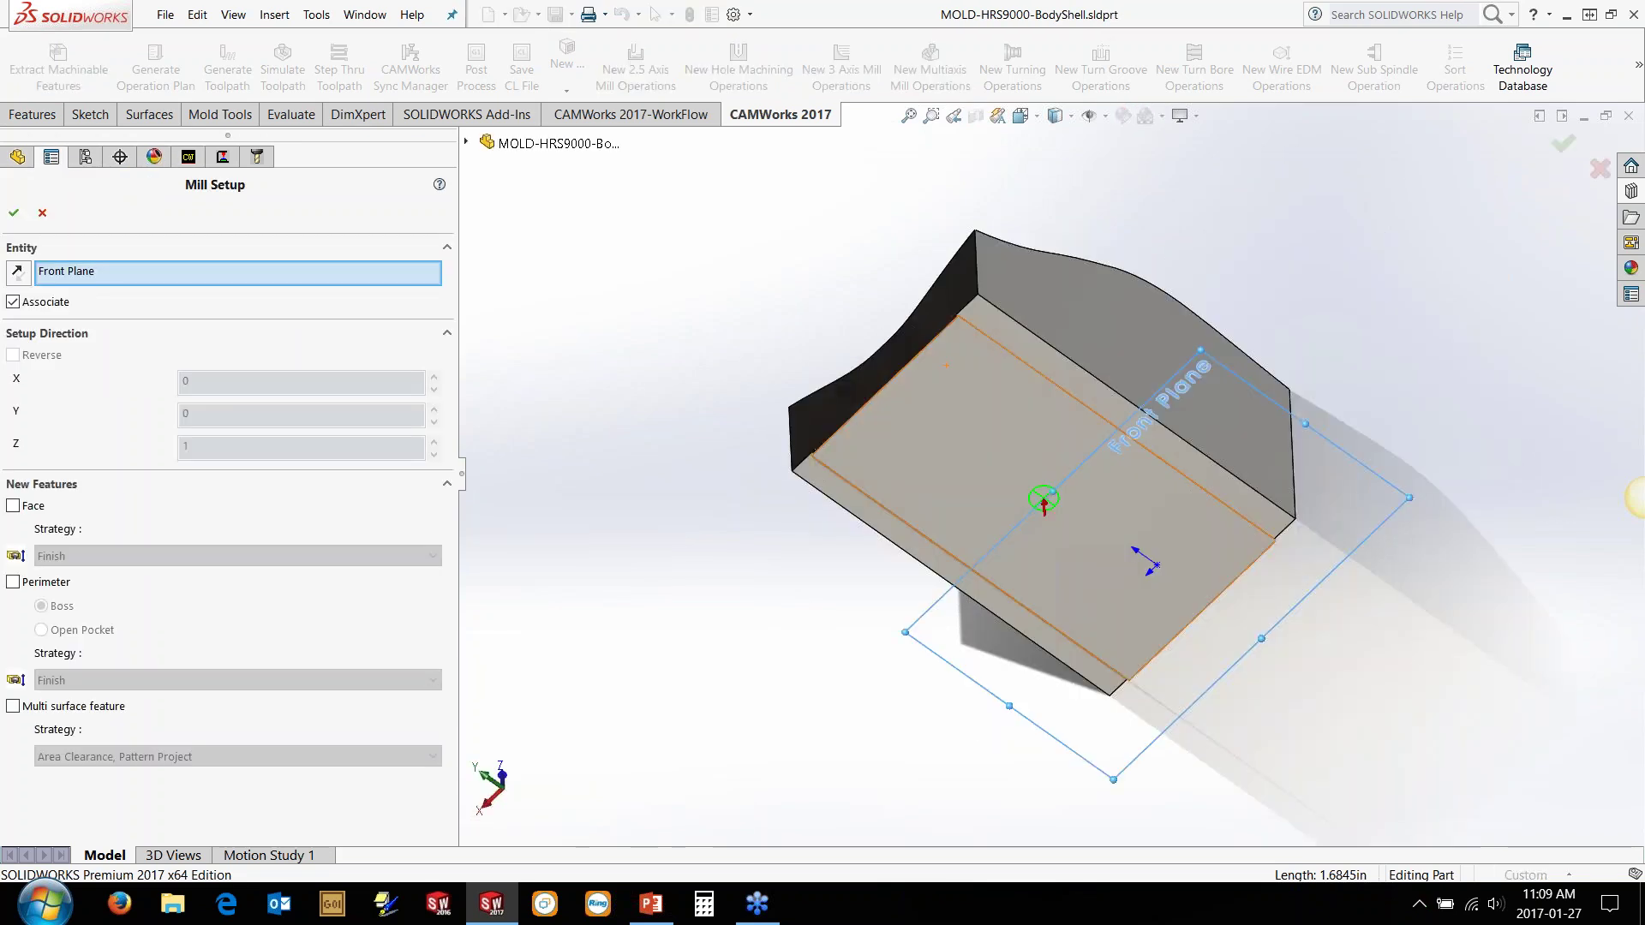
key(Return)
Step: Create a 2.5 axis Face Feature on the block's raised underside face in the first mill setup, with Finish strategy and Upto Stock end condition
right_click(92, 255)
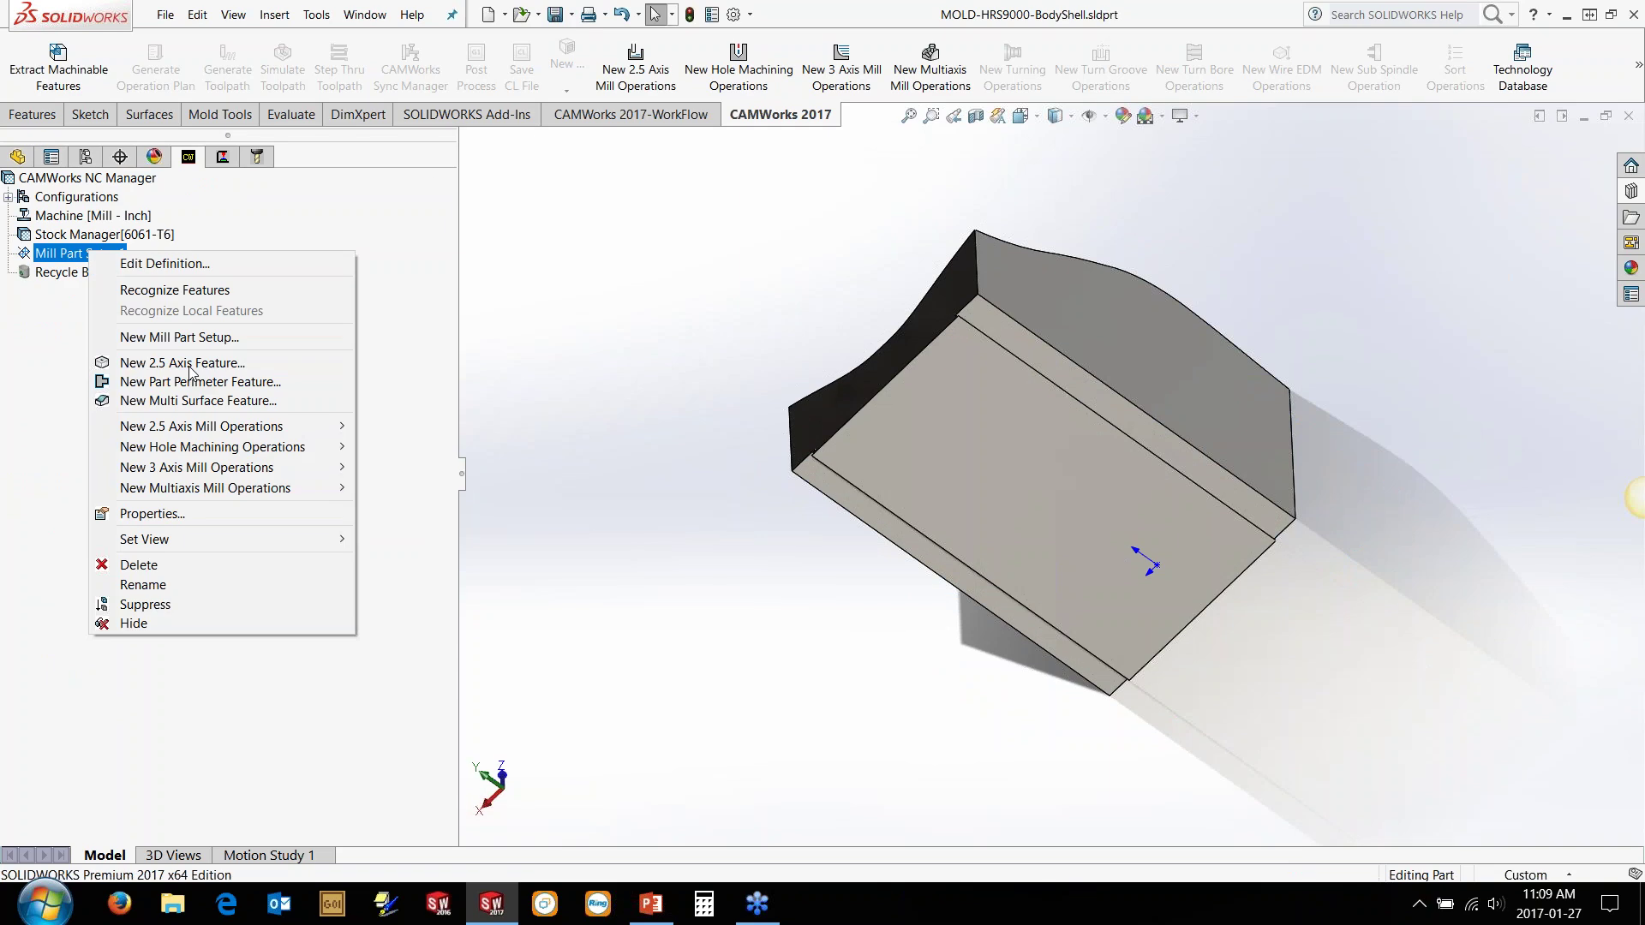
click(189, 363)
click(199, 385)
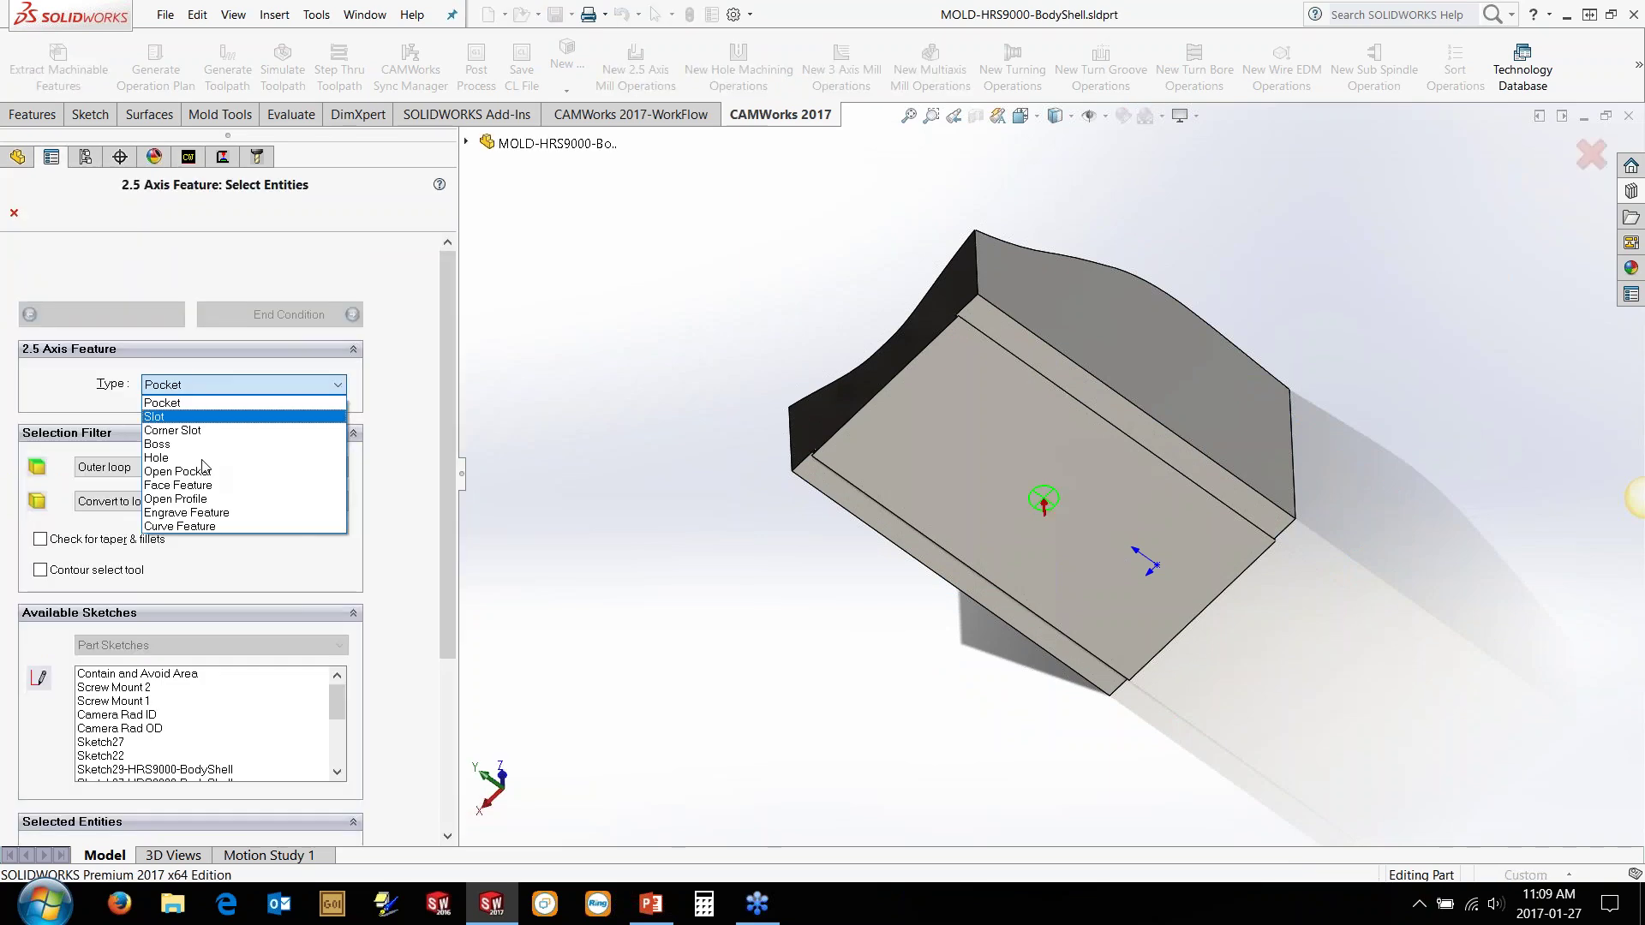
click(177, 485)
click(945, 444)
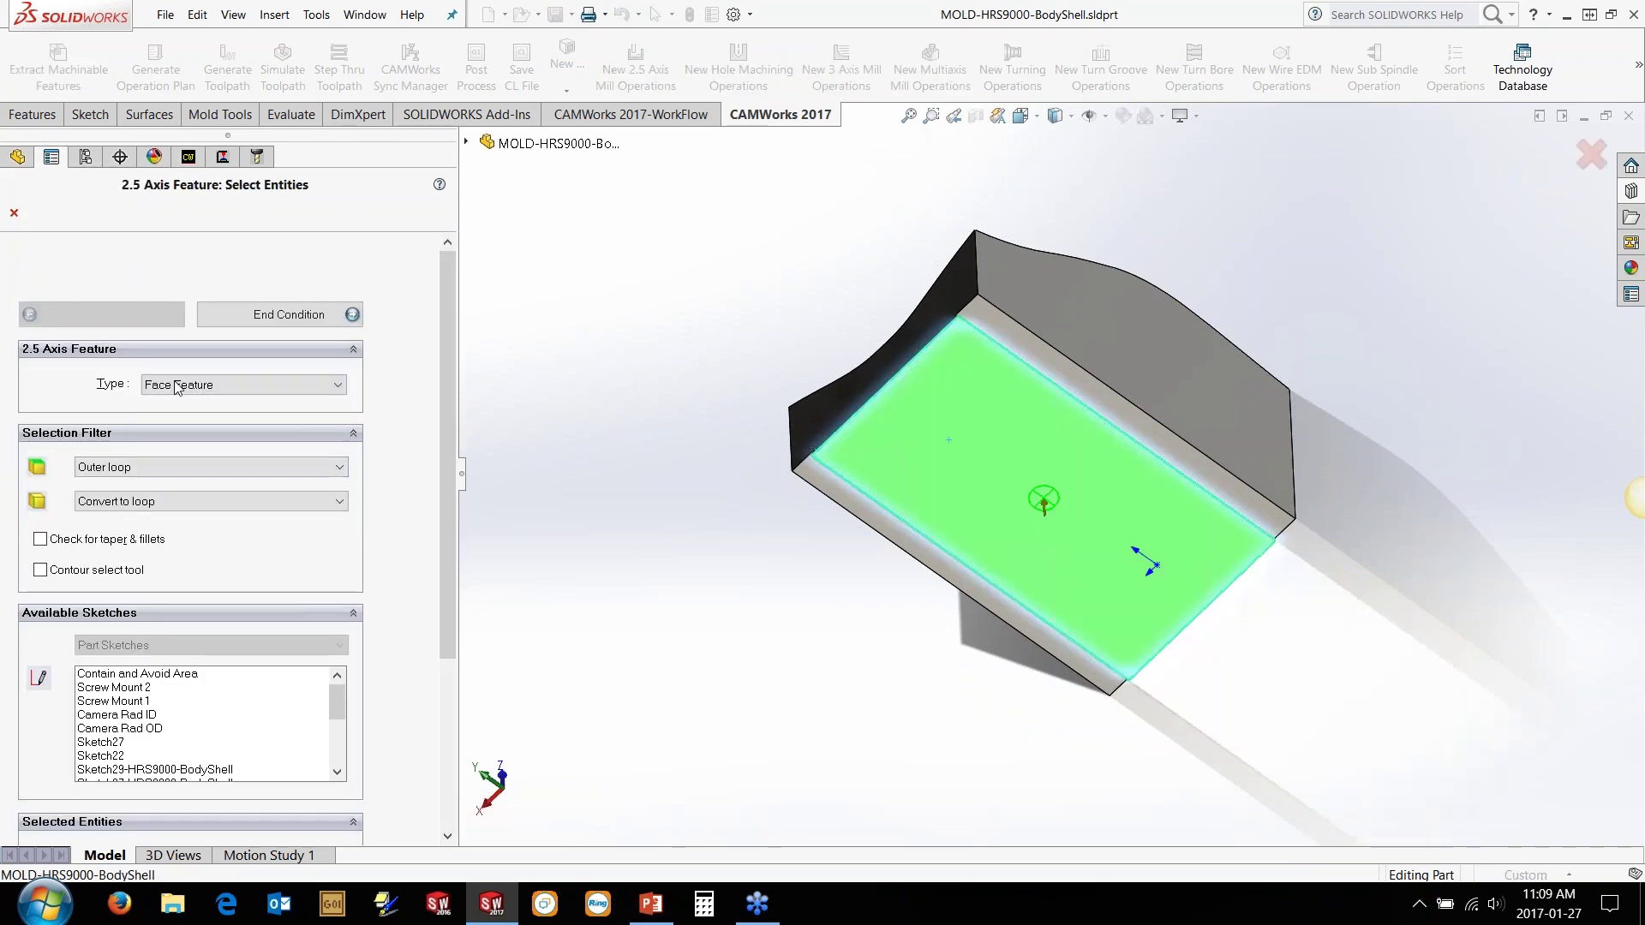
click(281, 315)
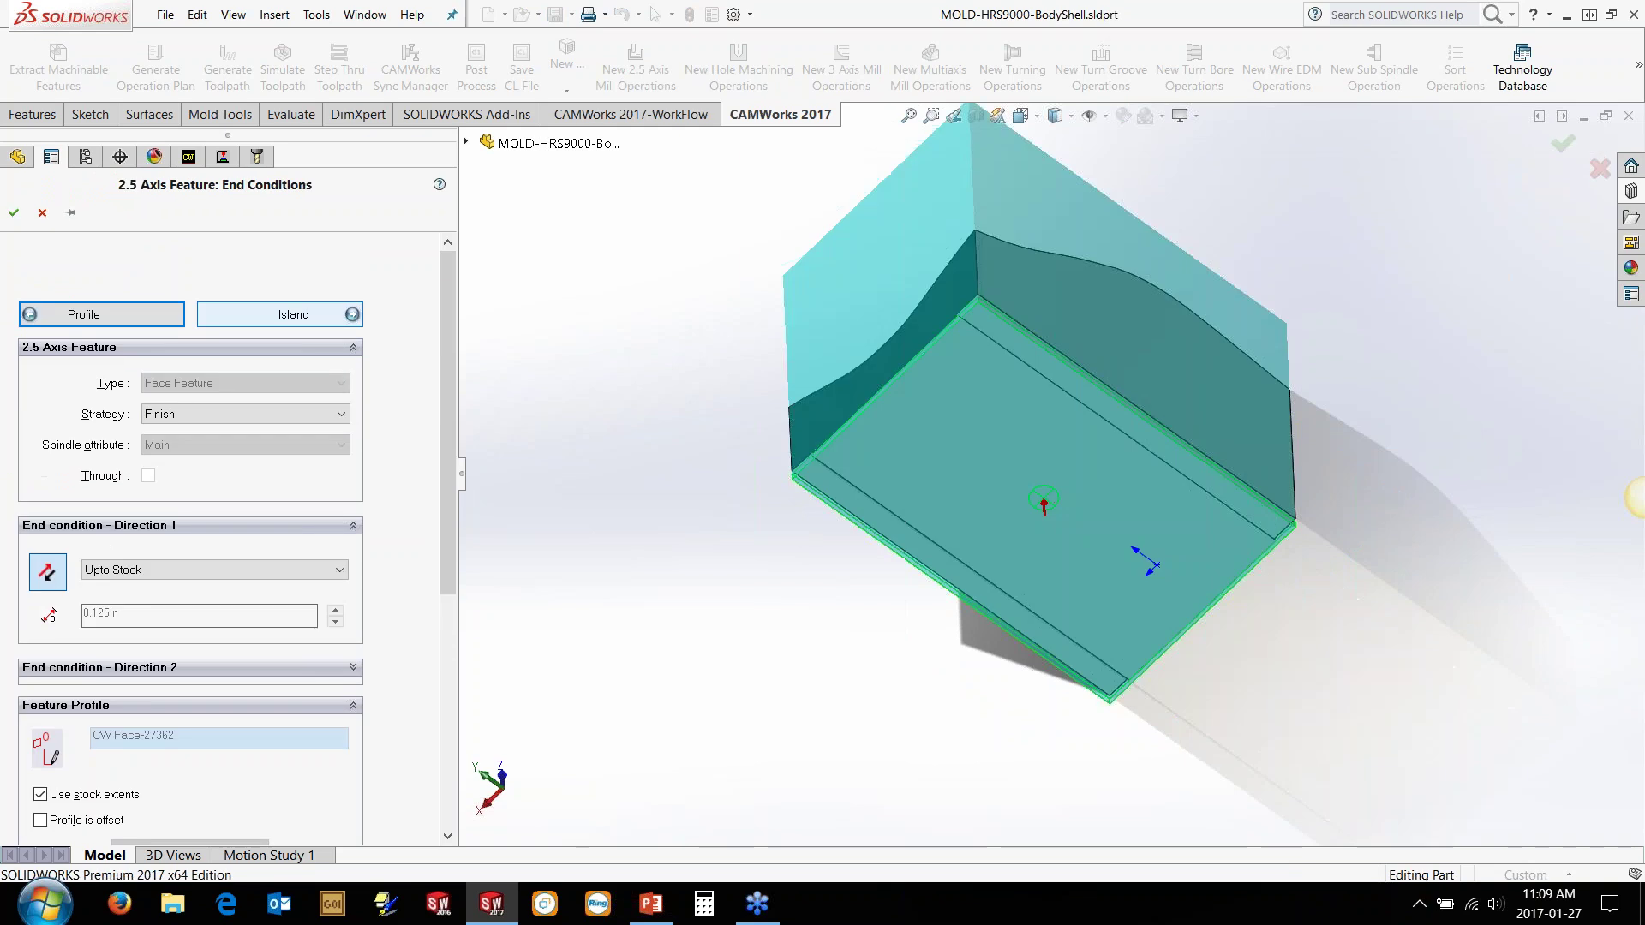
middle_drag(1011, 513, 900, 223)
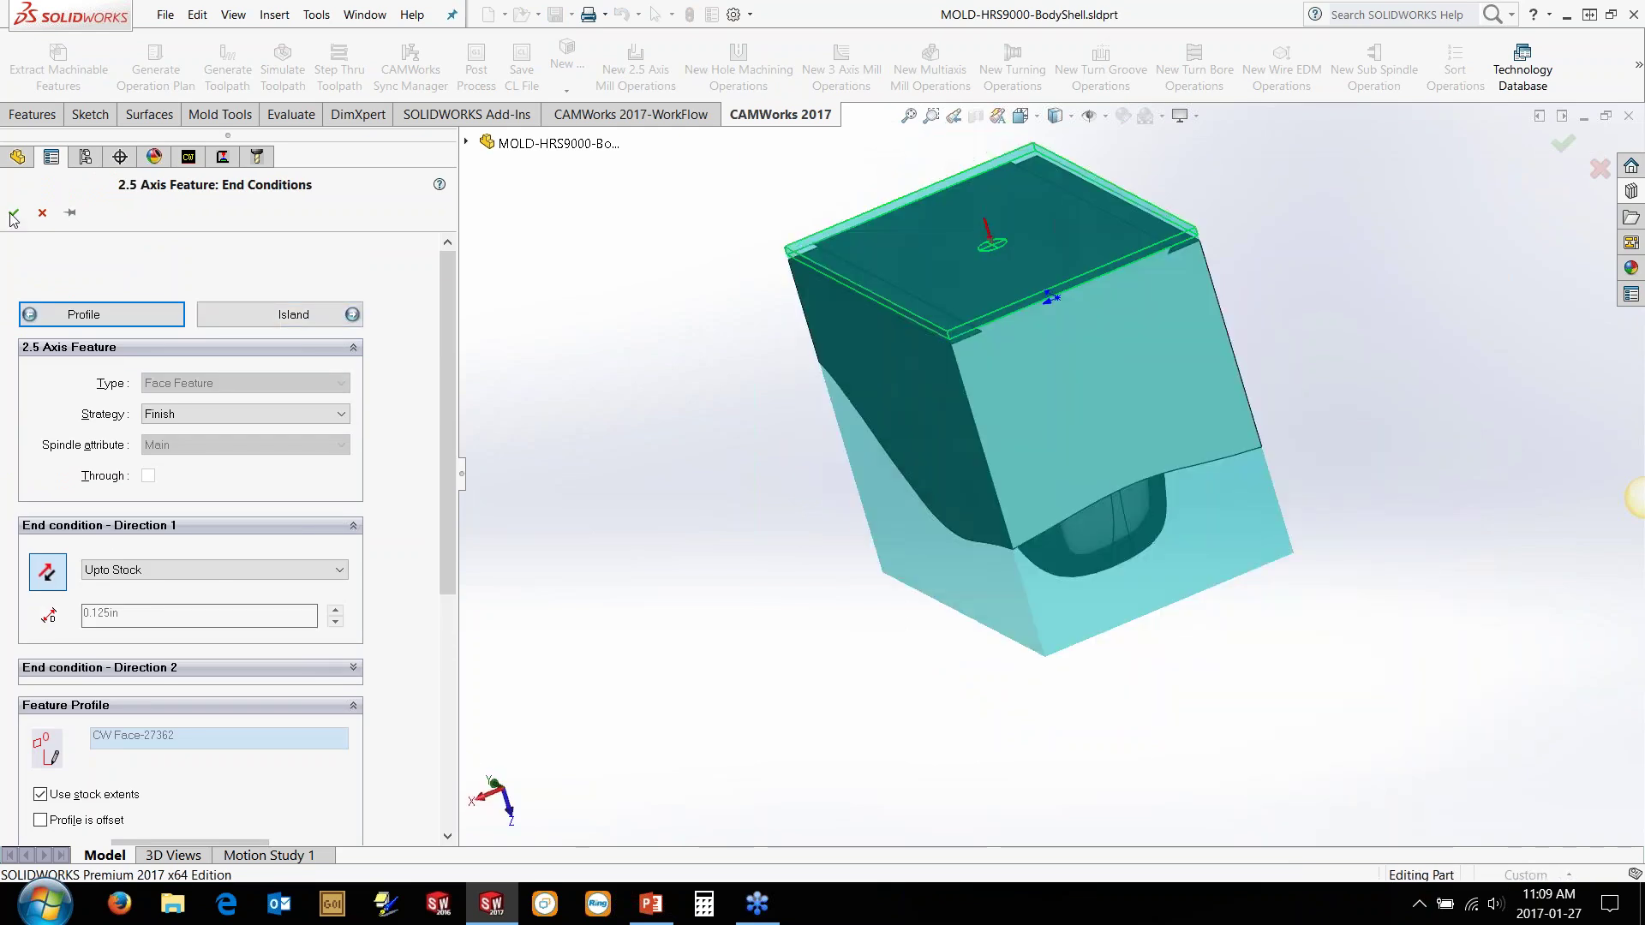
click(13, 214)
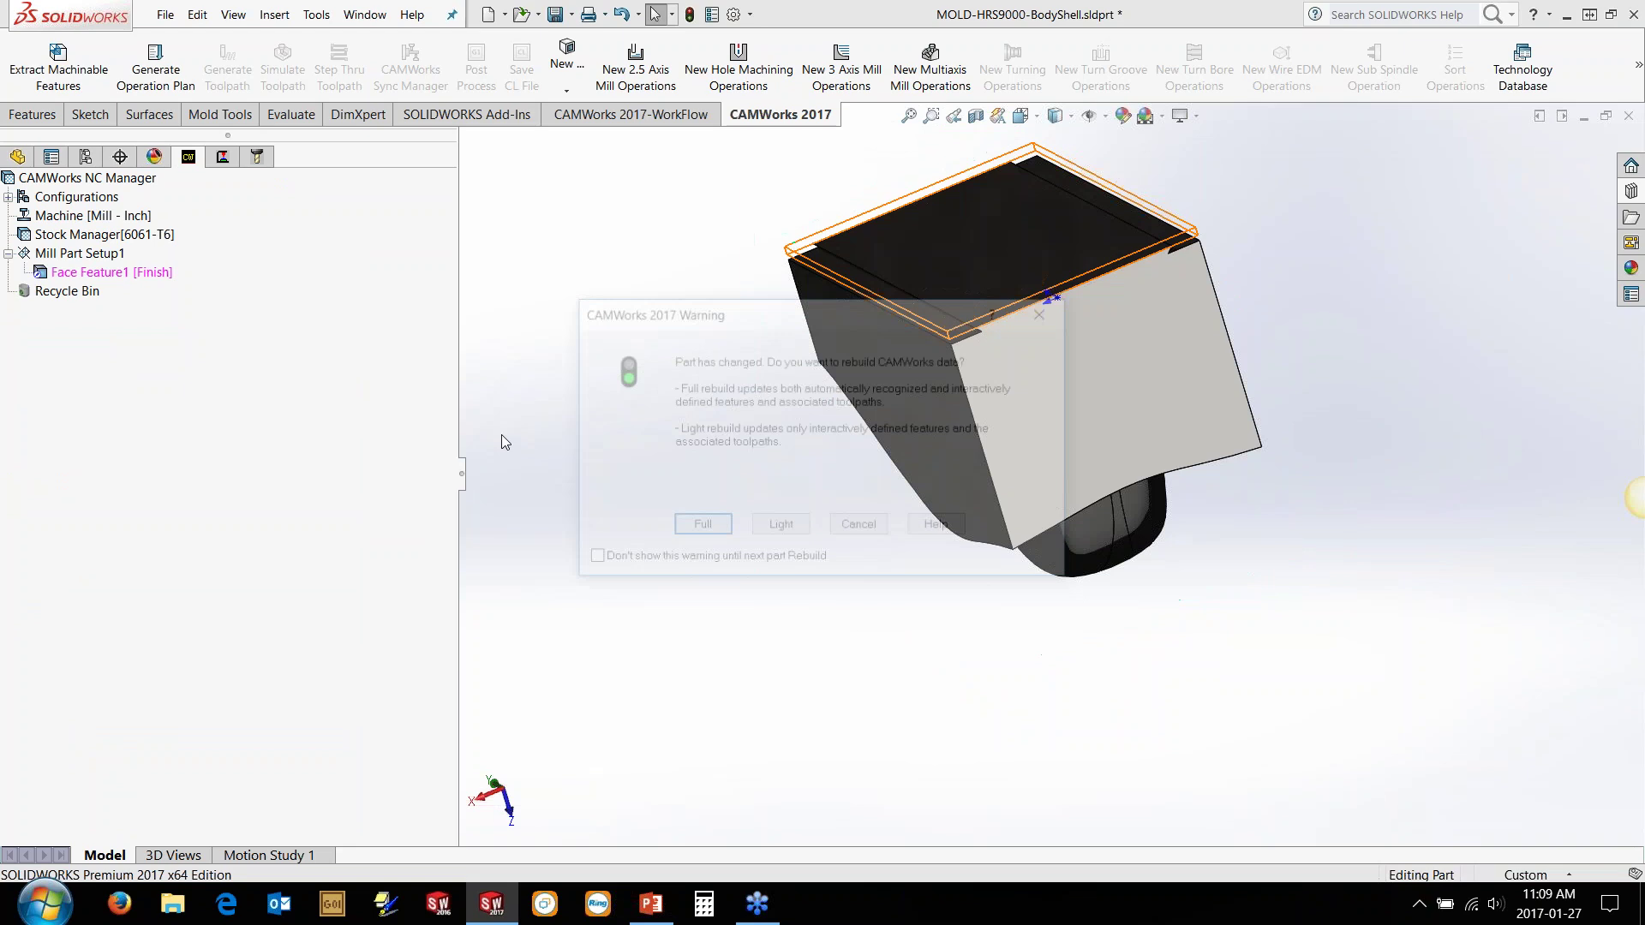
Step: Dismiss the CAMWorks rebuild warning and generate the operation plan for the face feature
key(Escape)
right_click(89, 274)
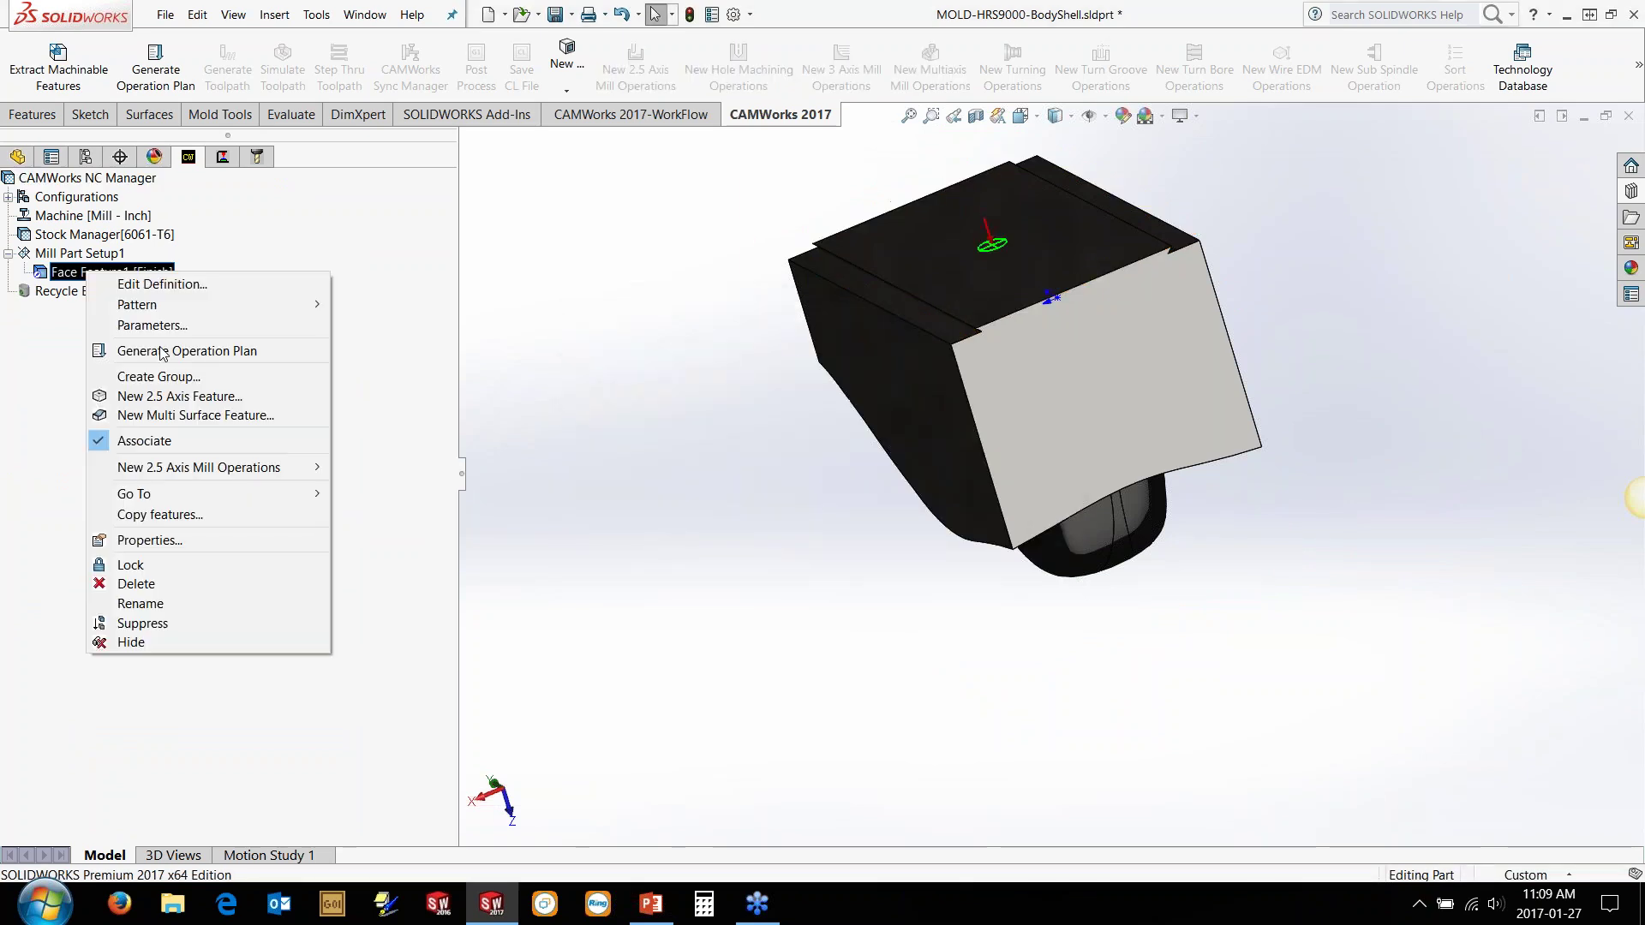
click(163, 352)
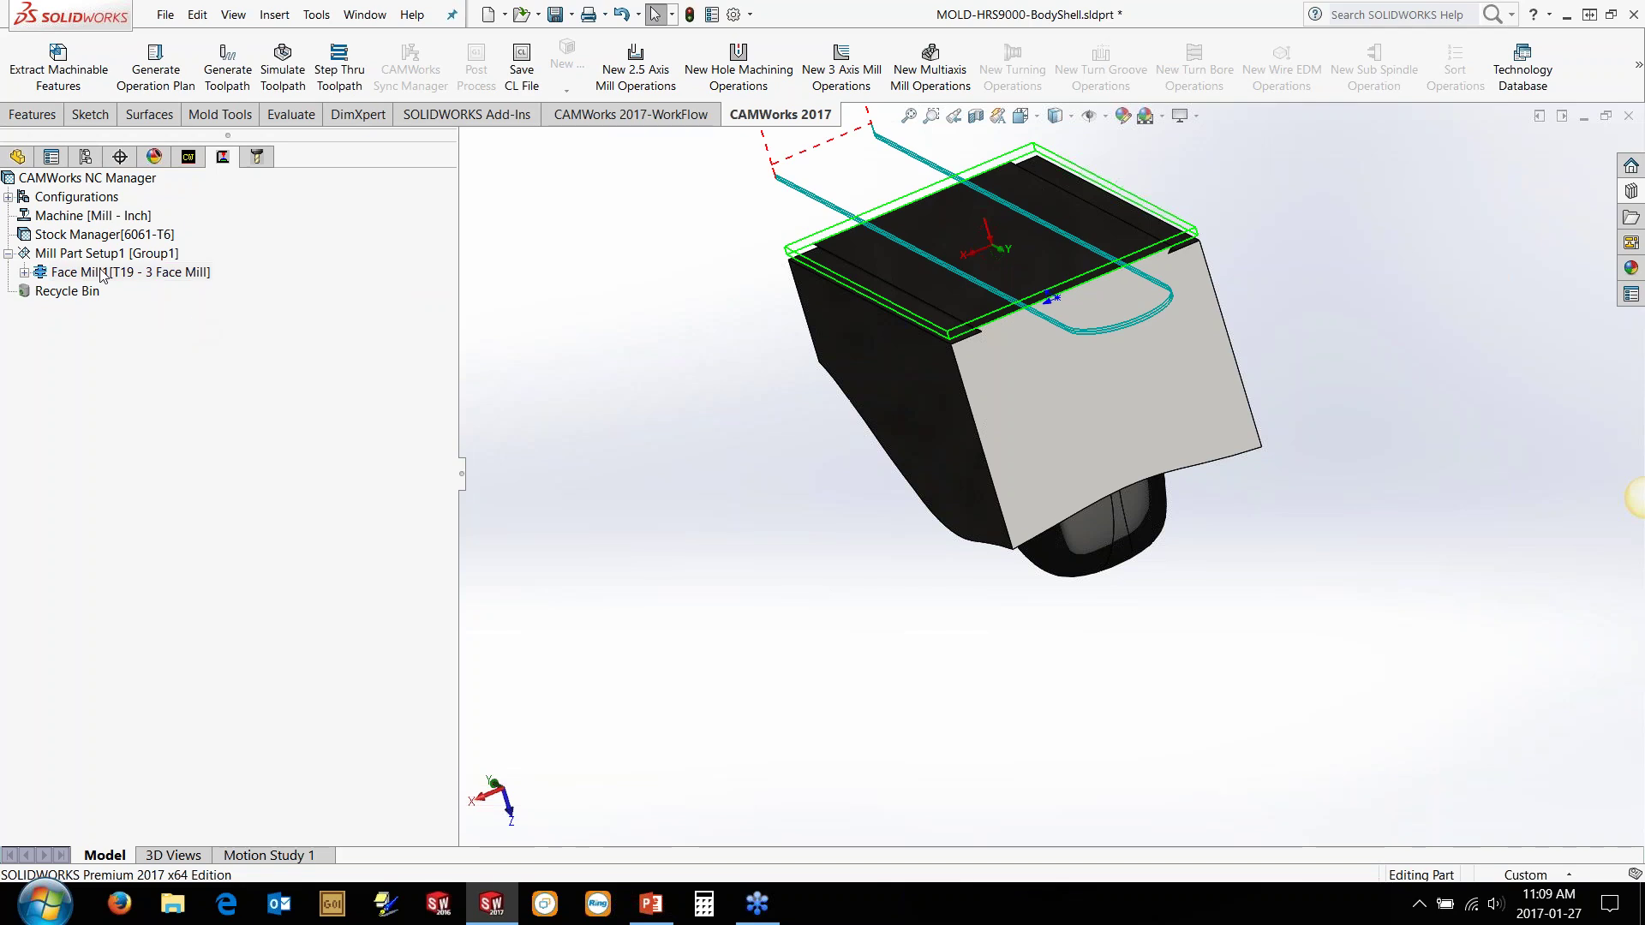
Step: Start a 2.5 axis Slot feature in the first mill setup from the two recessed strip faces along the underside's sides
click(189, 158)
right_click(81, 253)
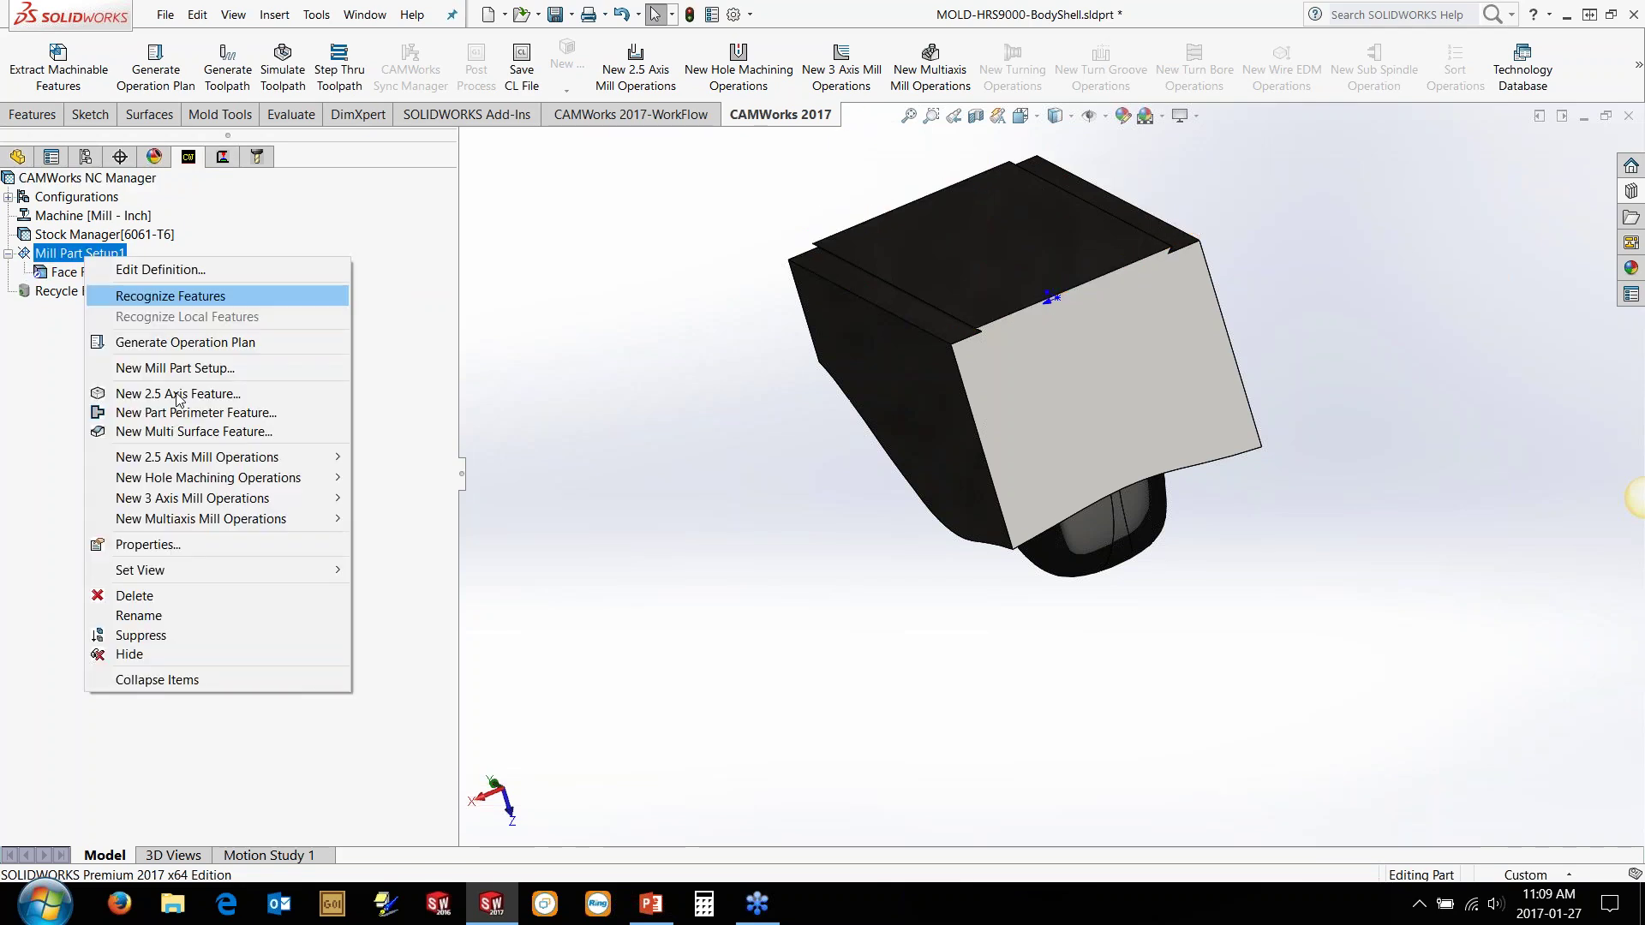
click(222, 398)
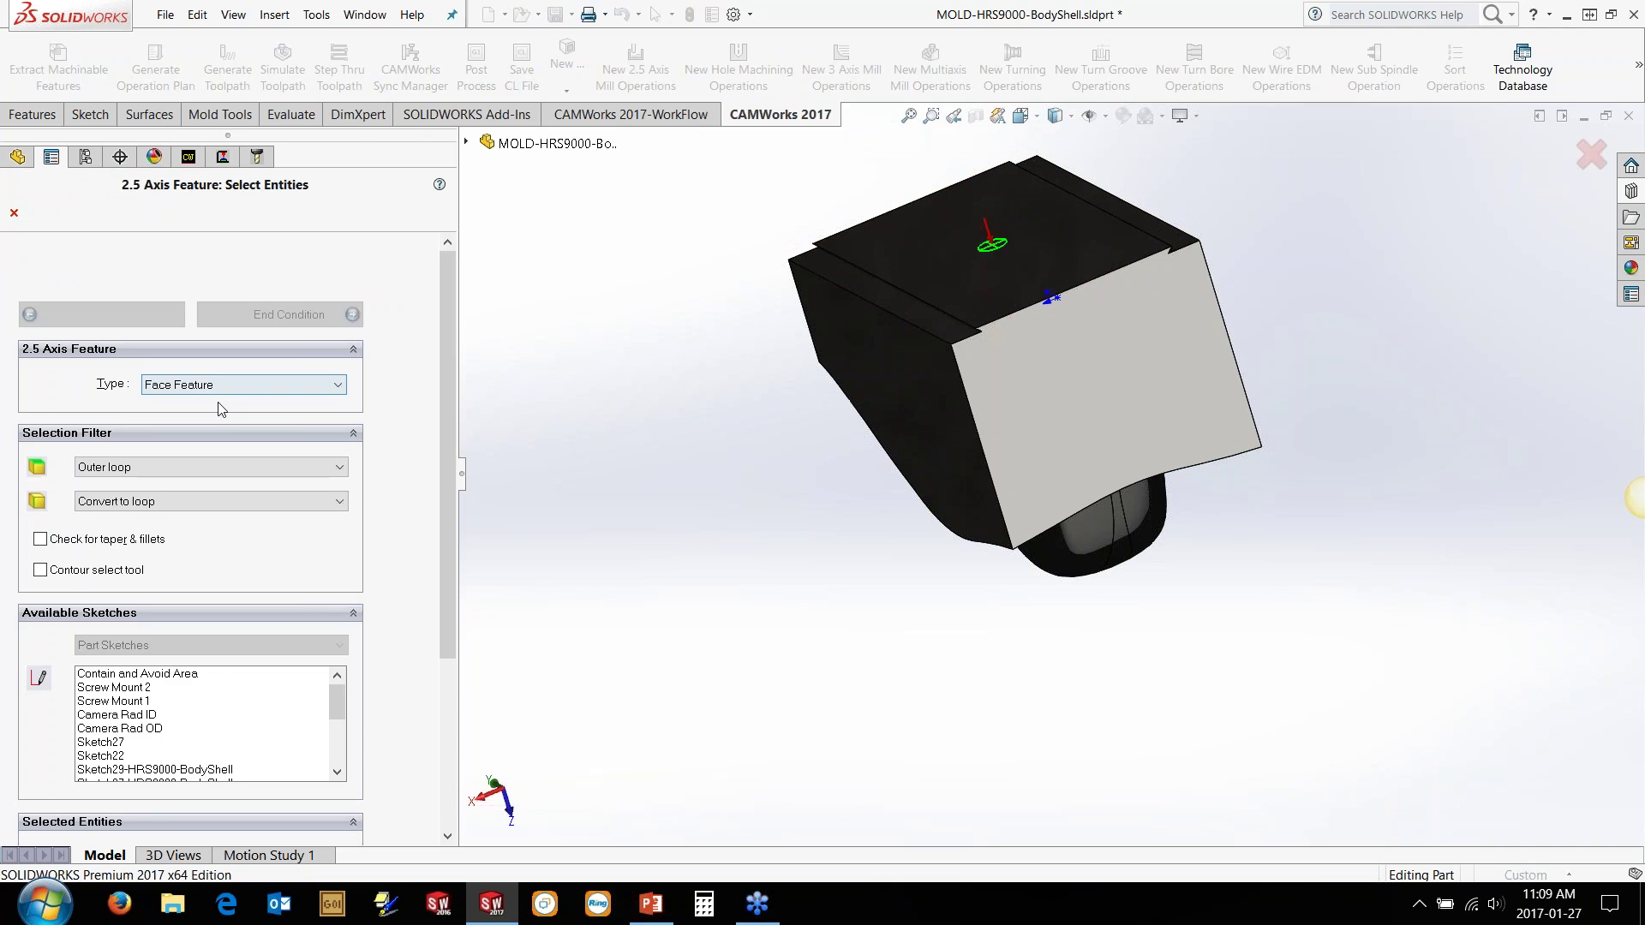
click(221, 387)
click(898, 311)
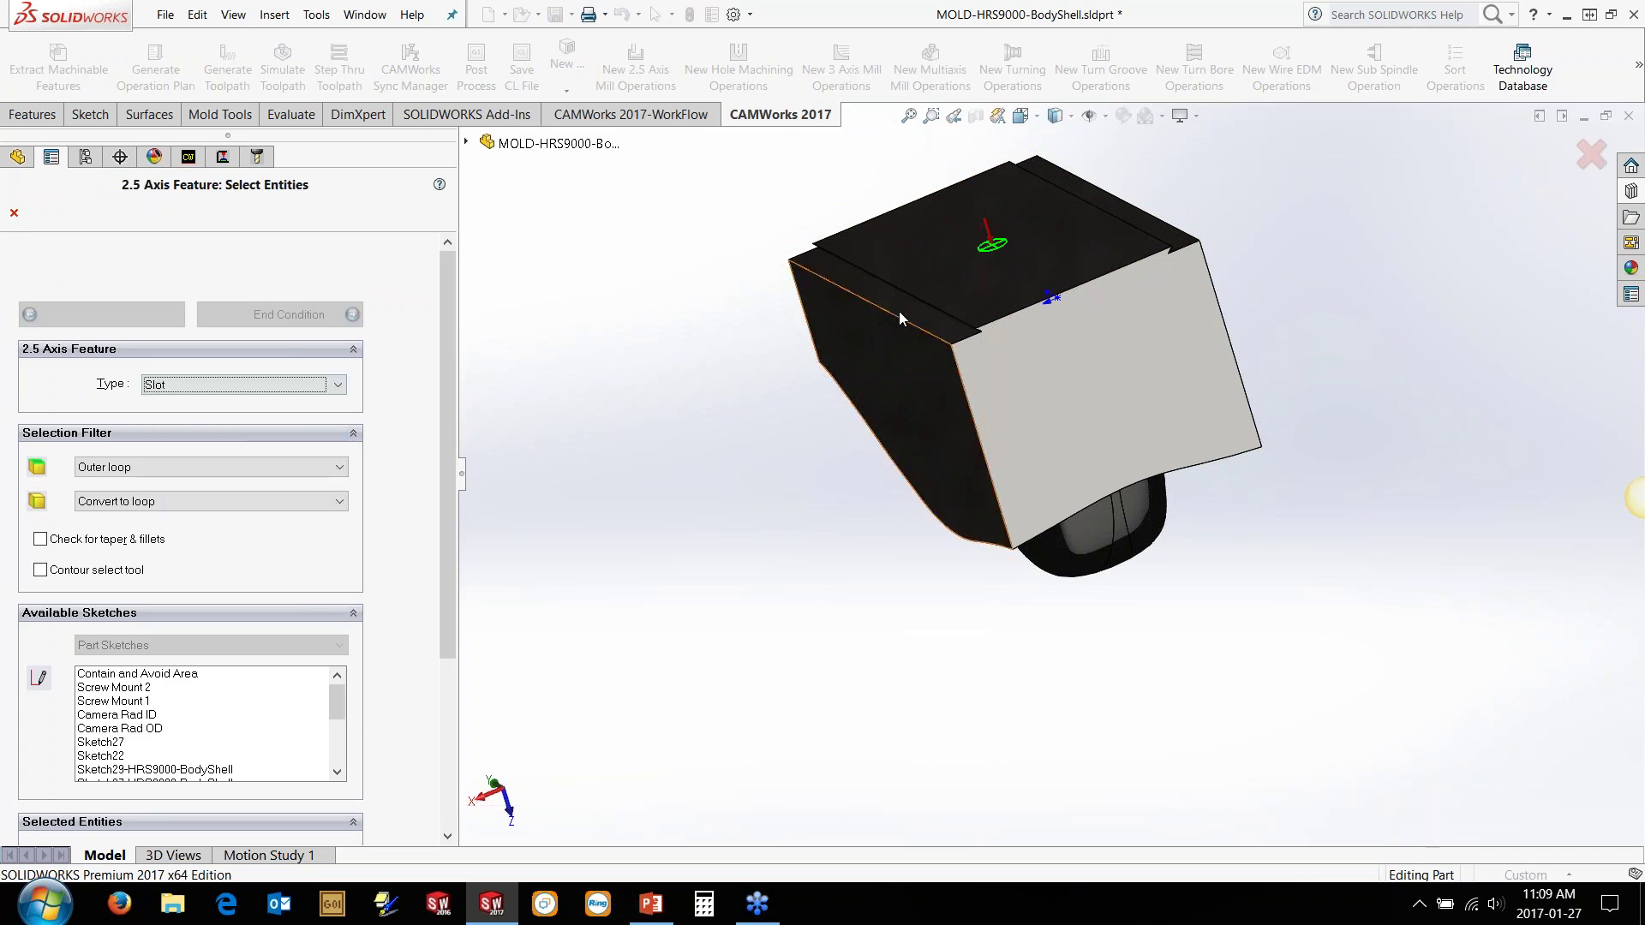
click(897, 311)
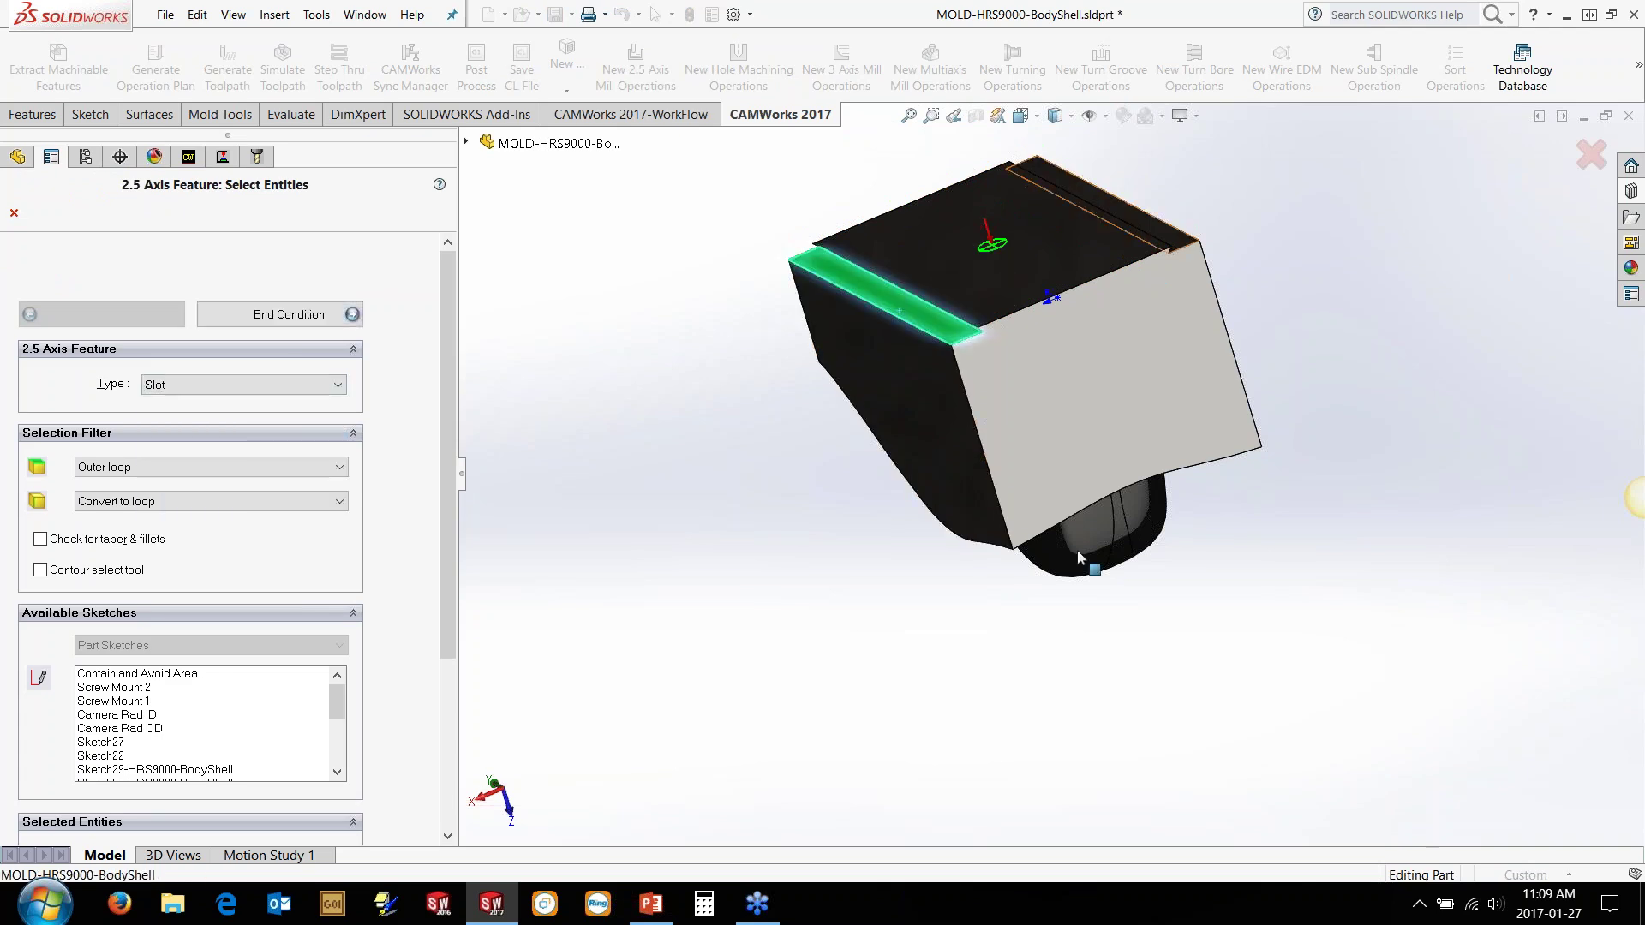
click(1101, 201)
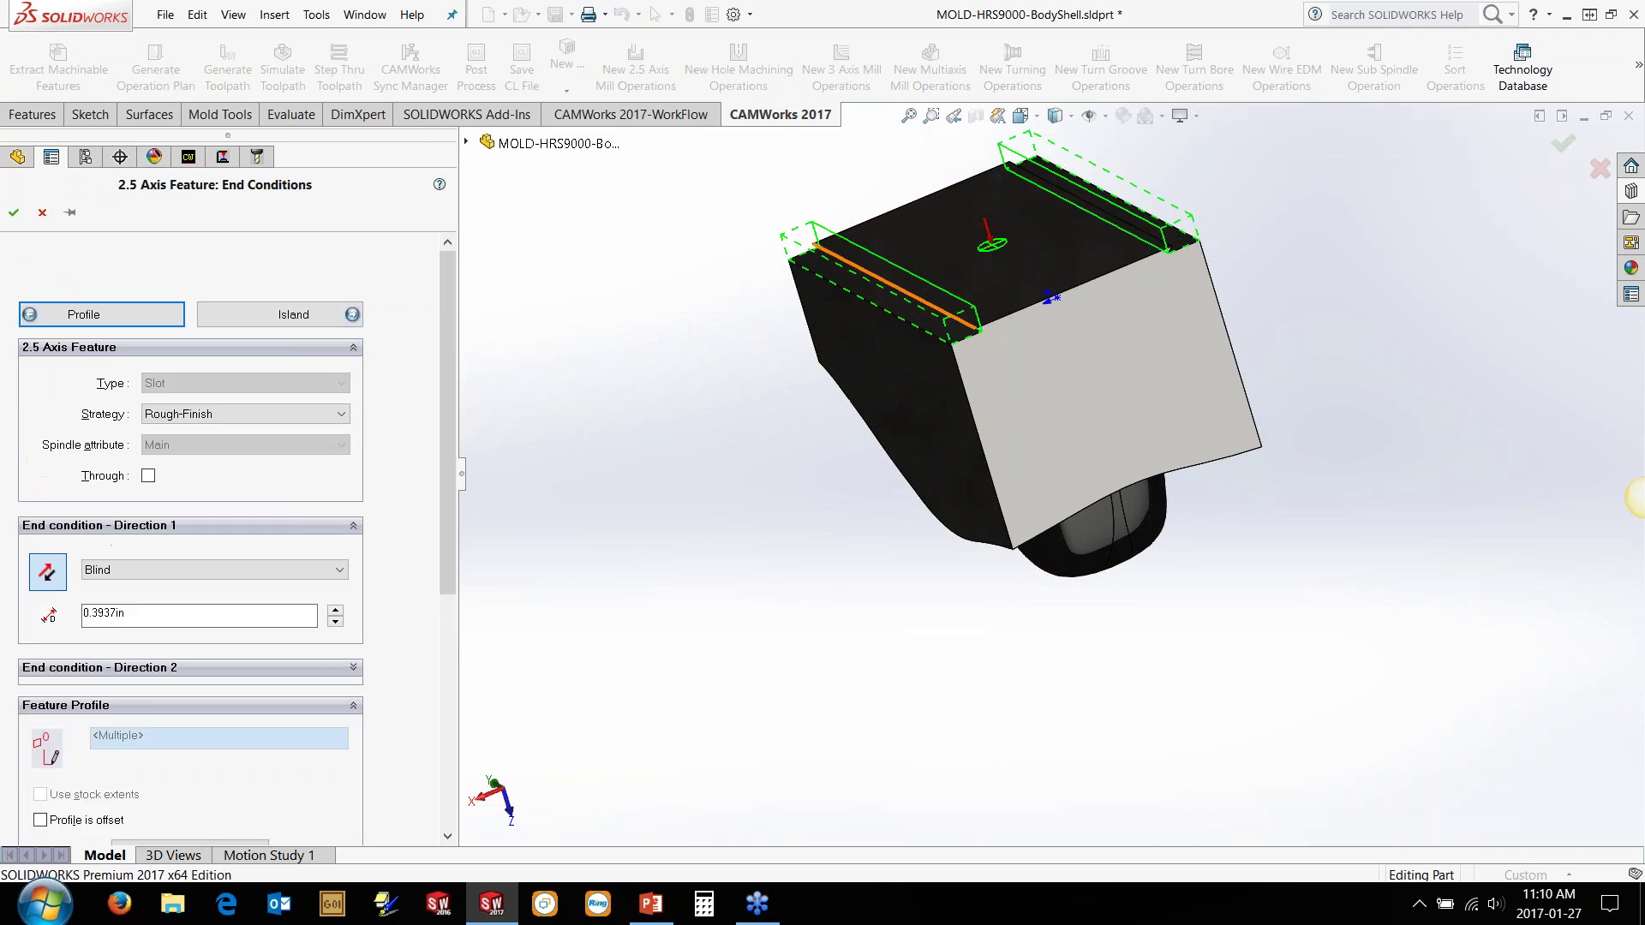
Step: End the slots Upto Face at the raised underside face, set their strategy to Dovetail, and finish the feature
scroll(746, 300, down, 5)
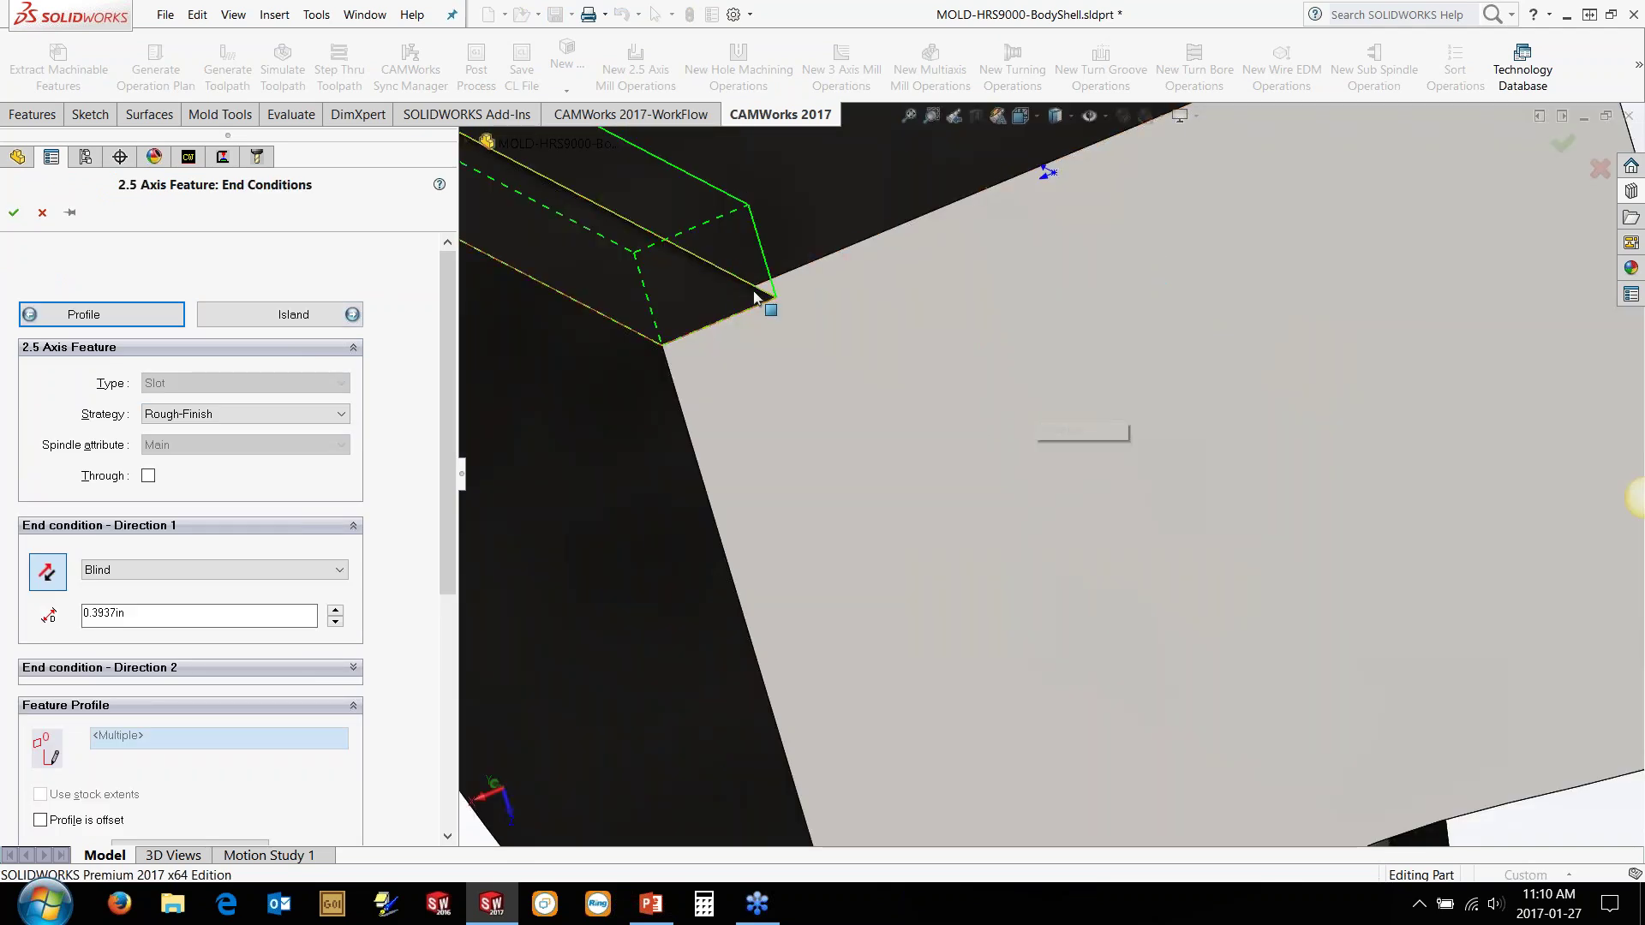
scroll(753, 298, down, 2)
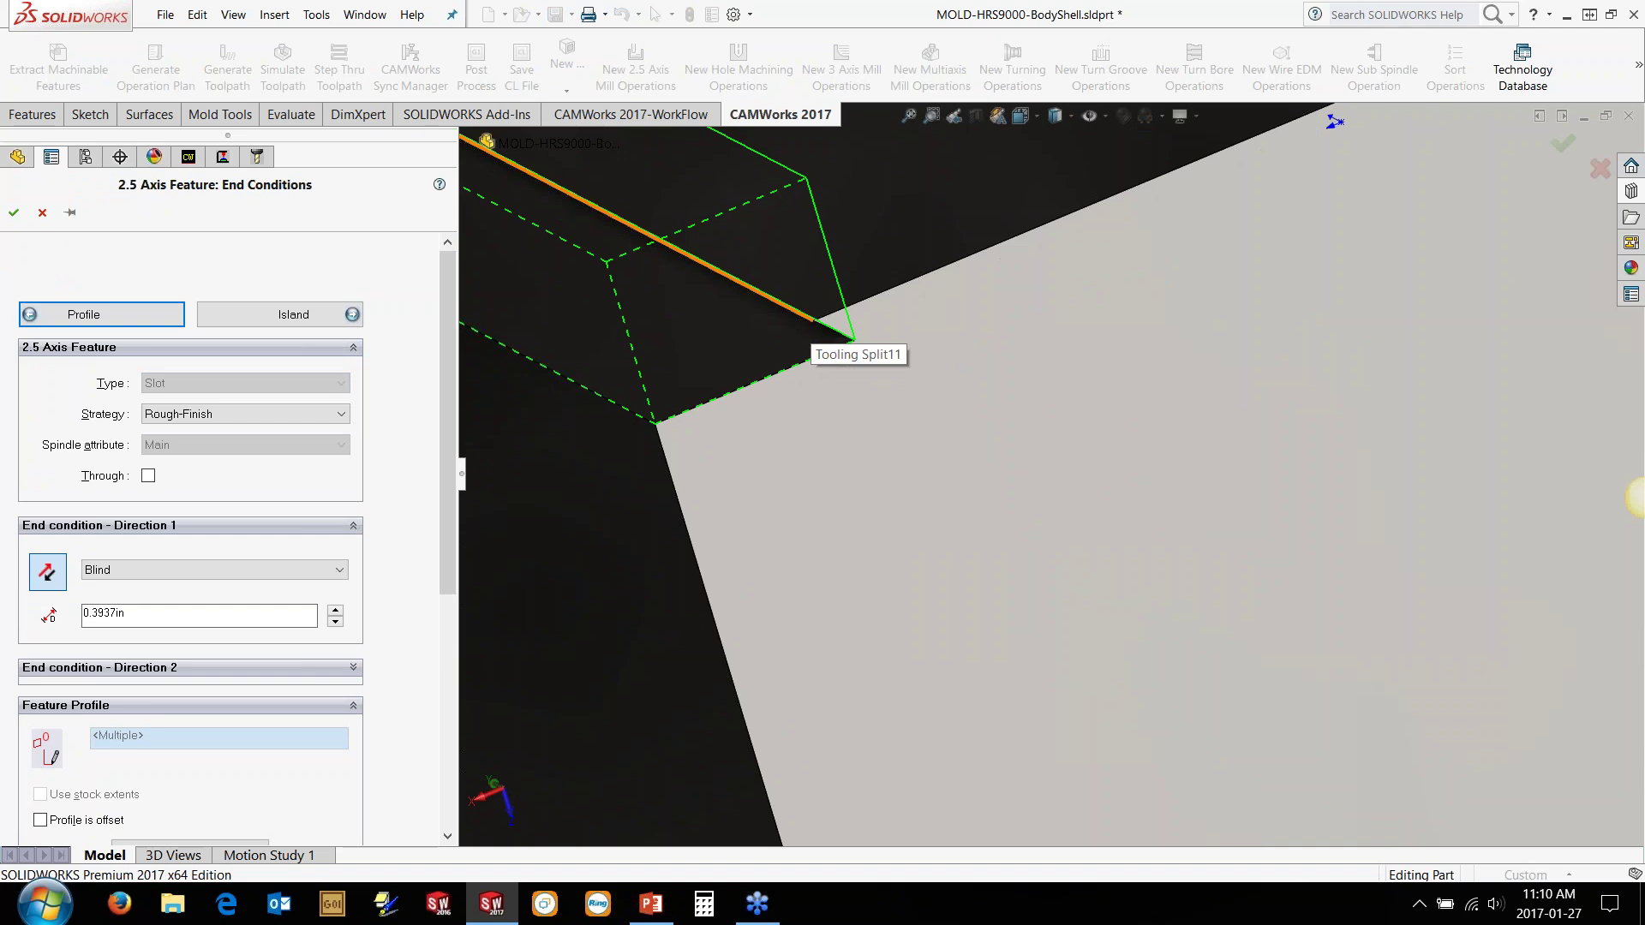
click(810, 329)
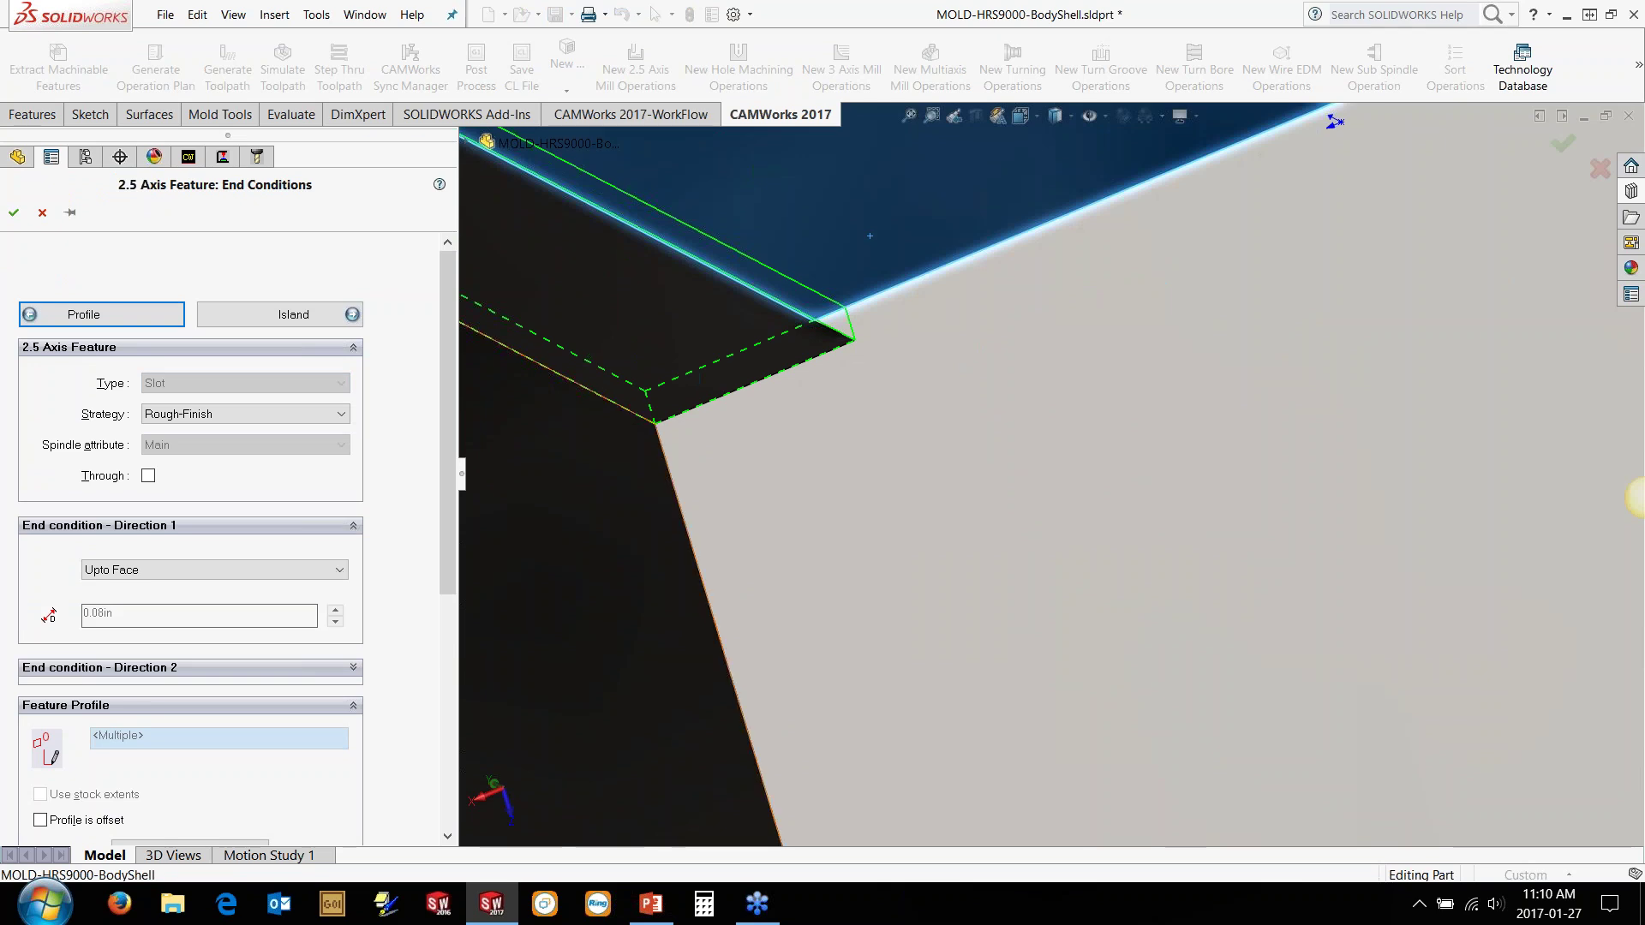
click(282, 413)
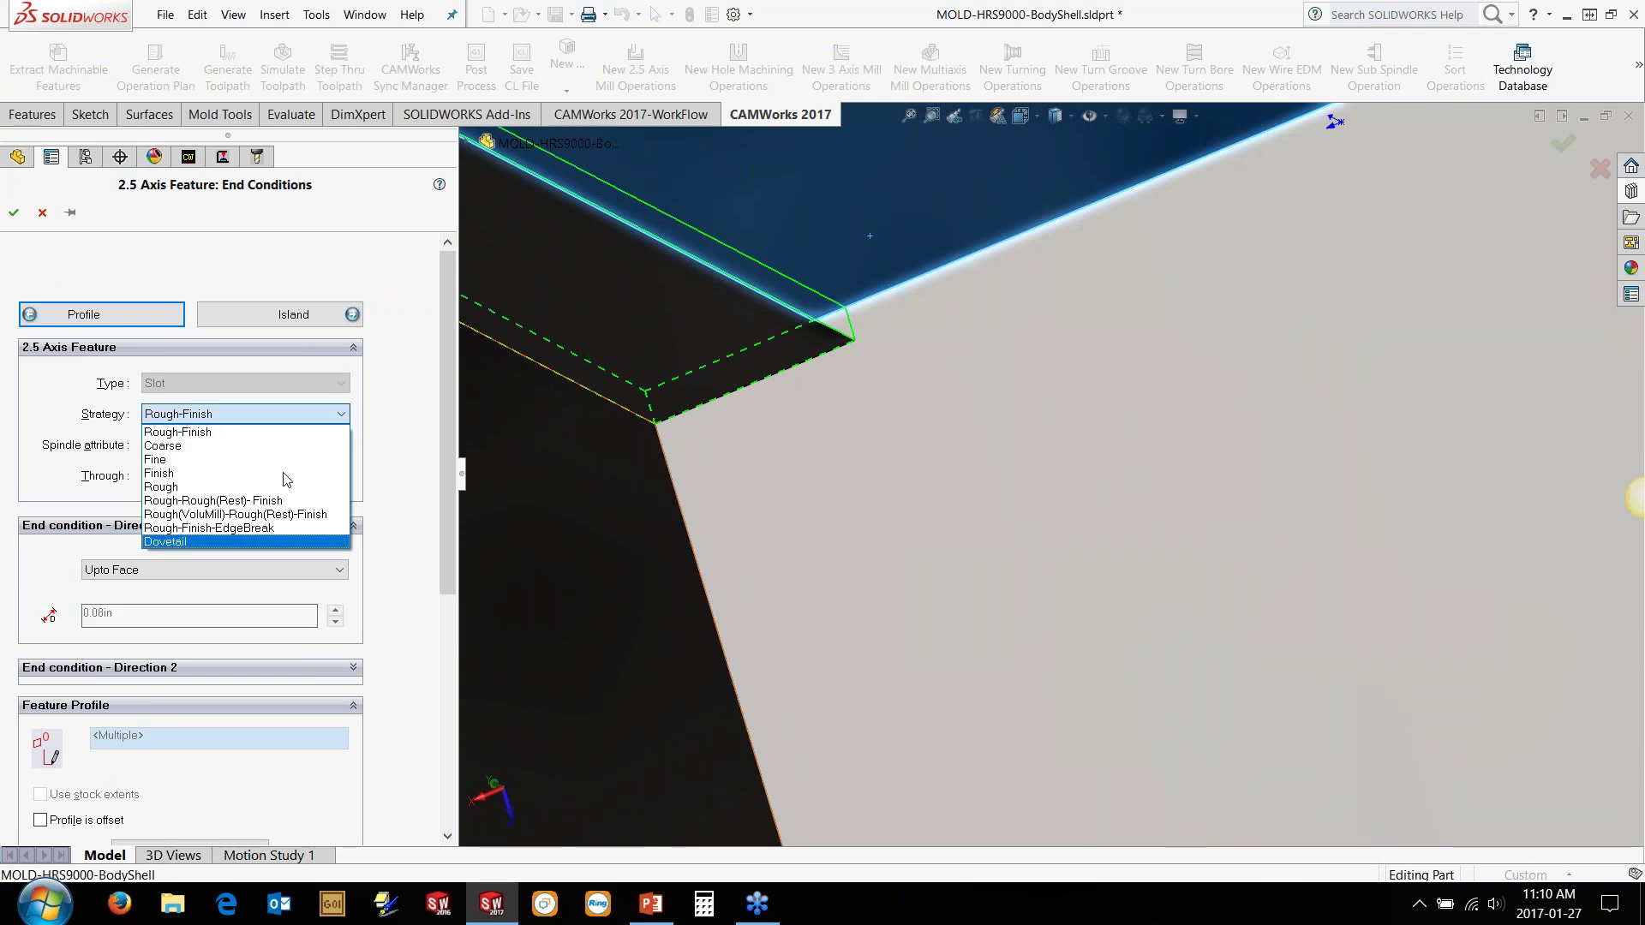
click(272, 541)
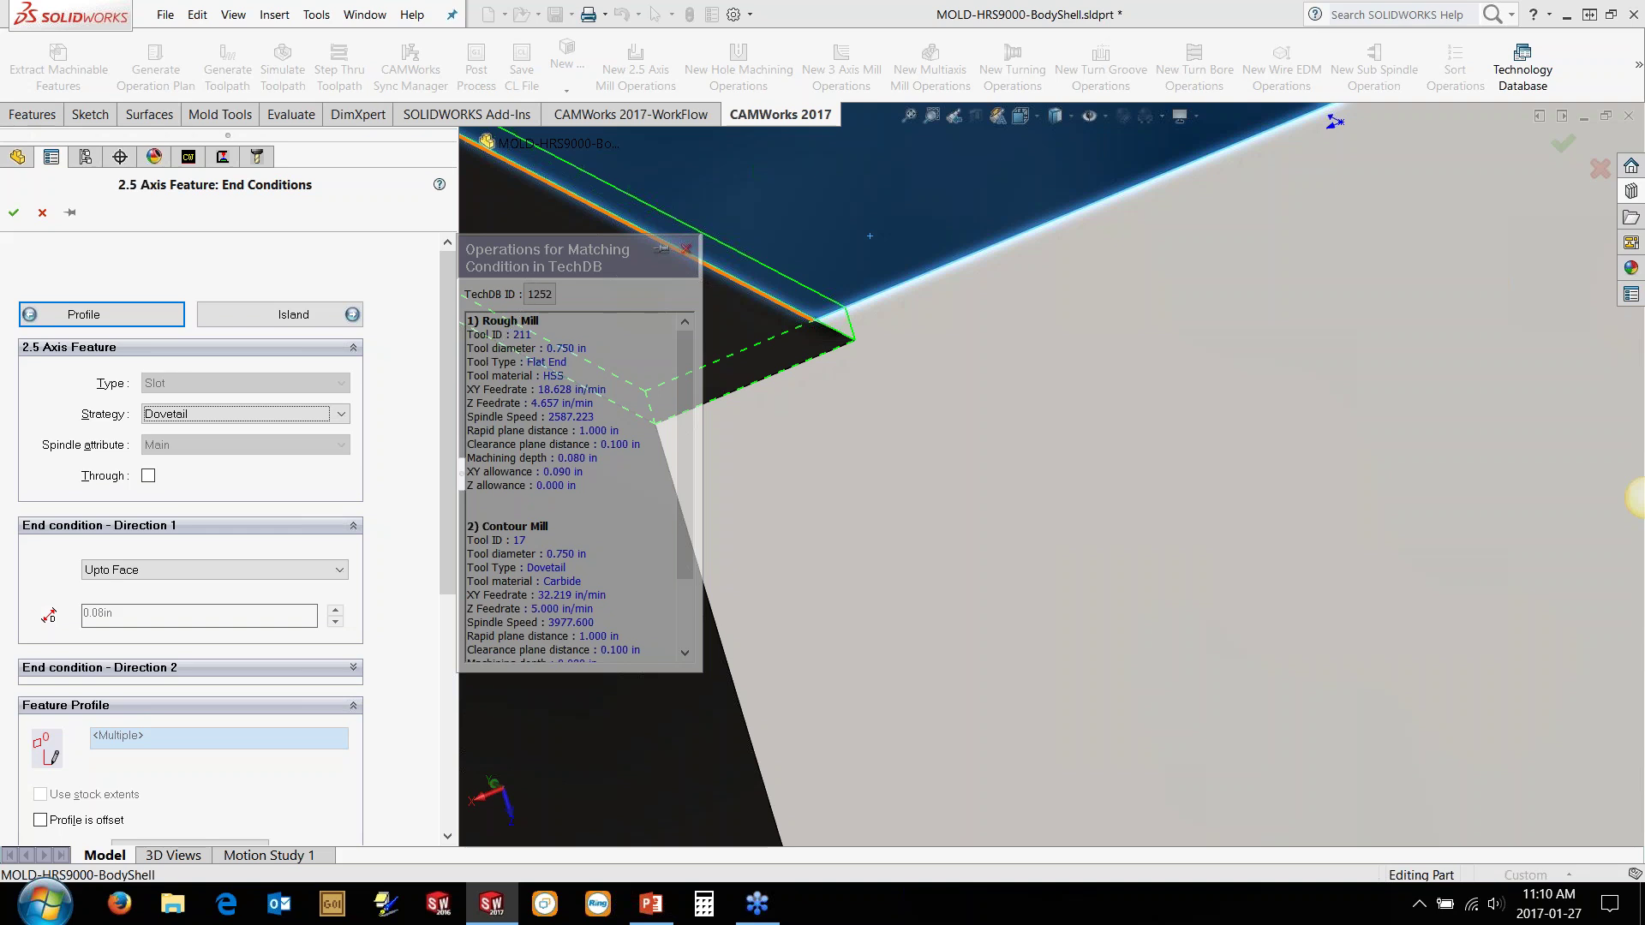
click(13, 214)
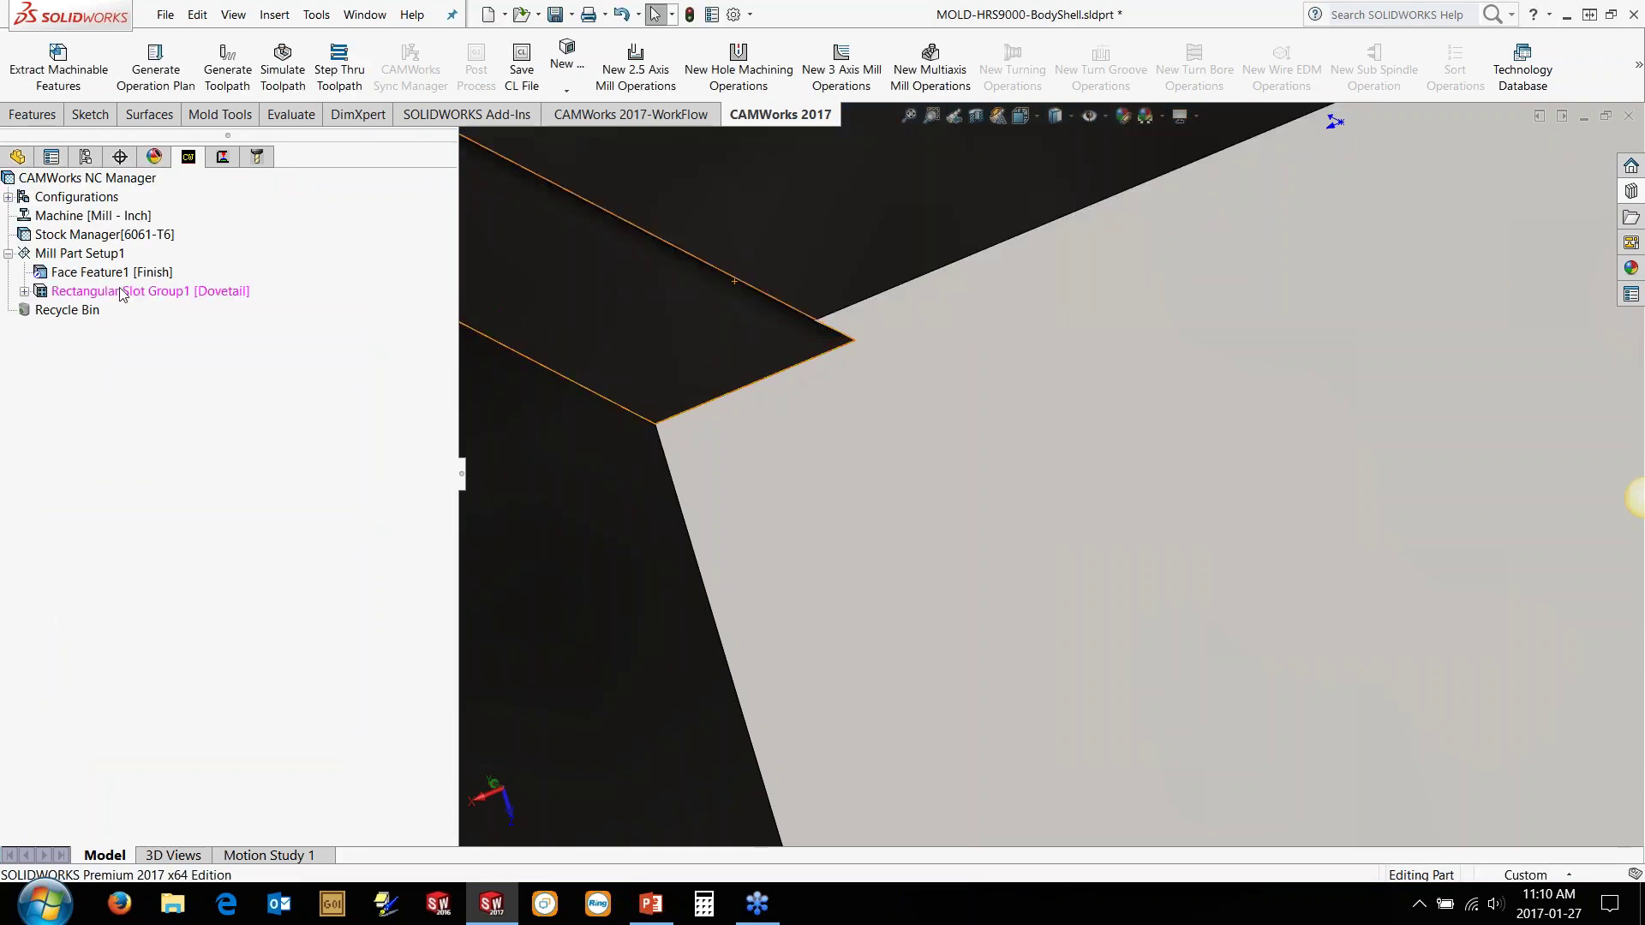
Step: Generate the operation plan for the dovetail slot group and the toolpaths for its Rough Mill and Contour Mill operations
right_click(122, 291)
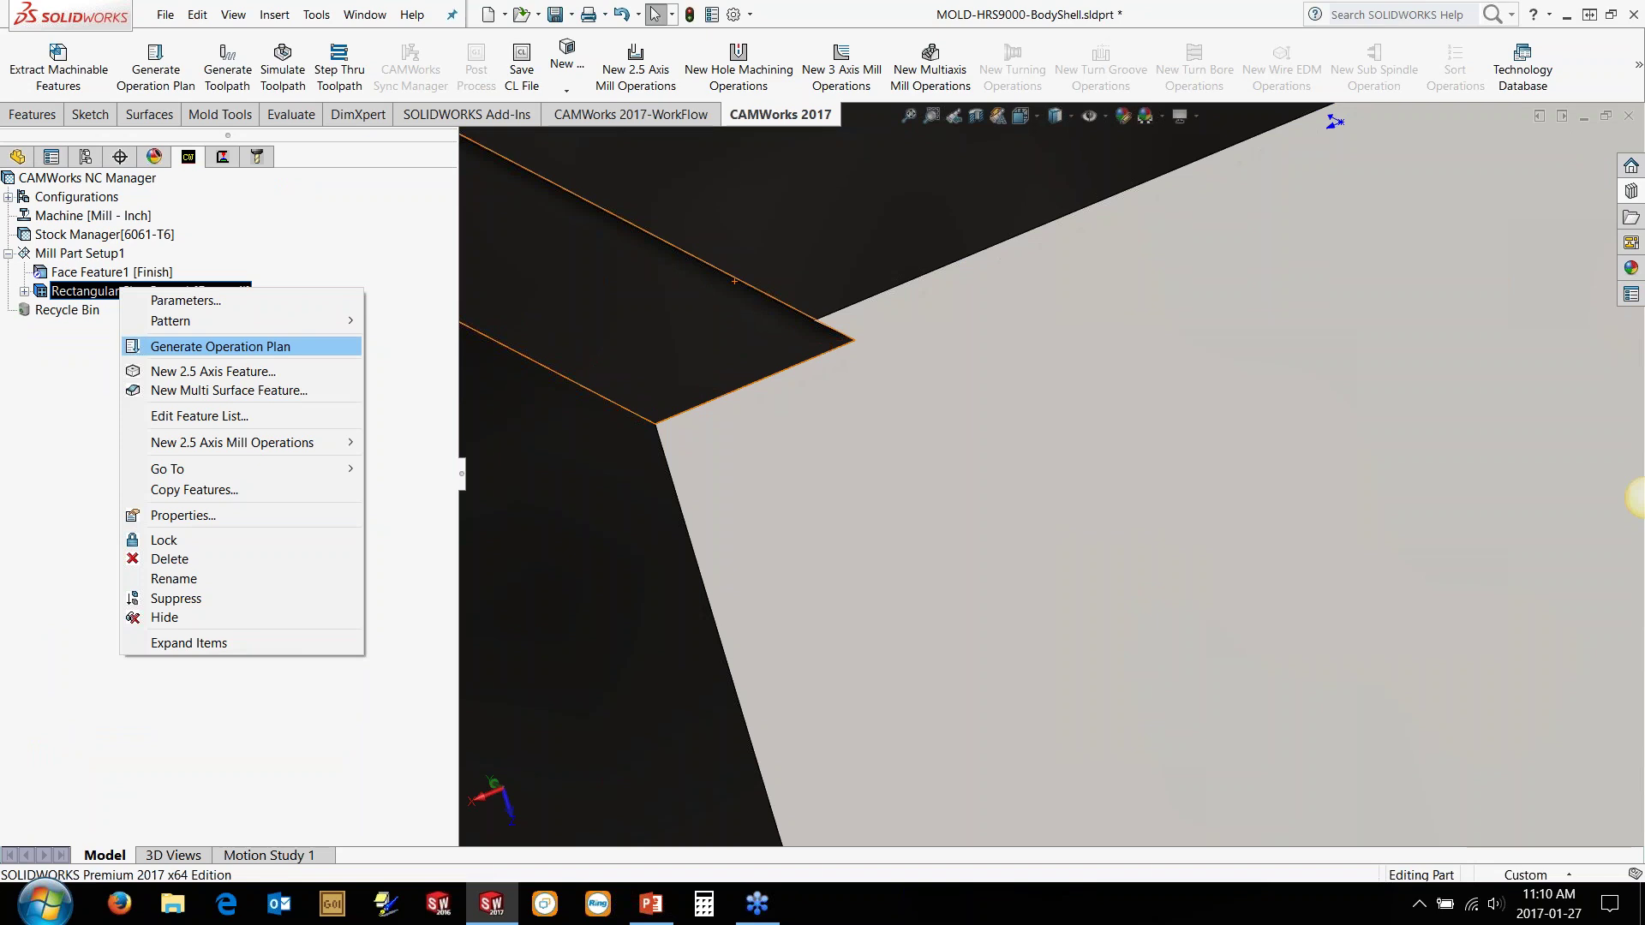
click(227, 347)
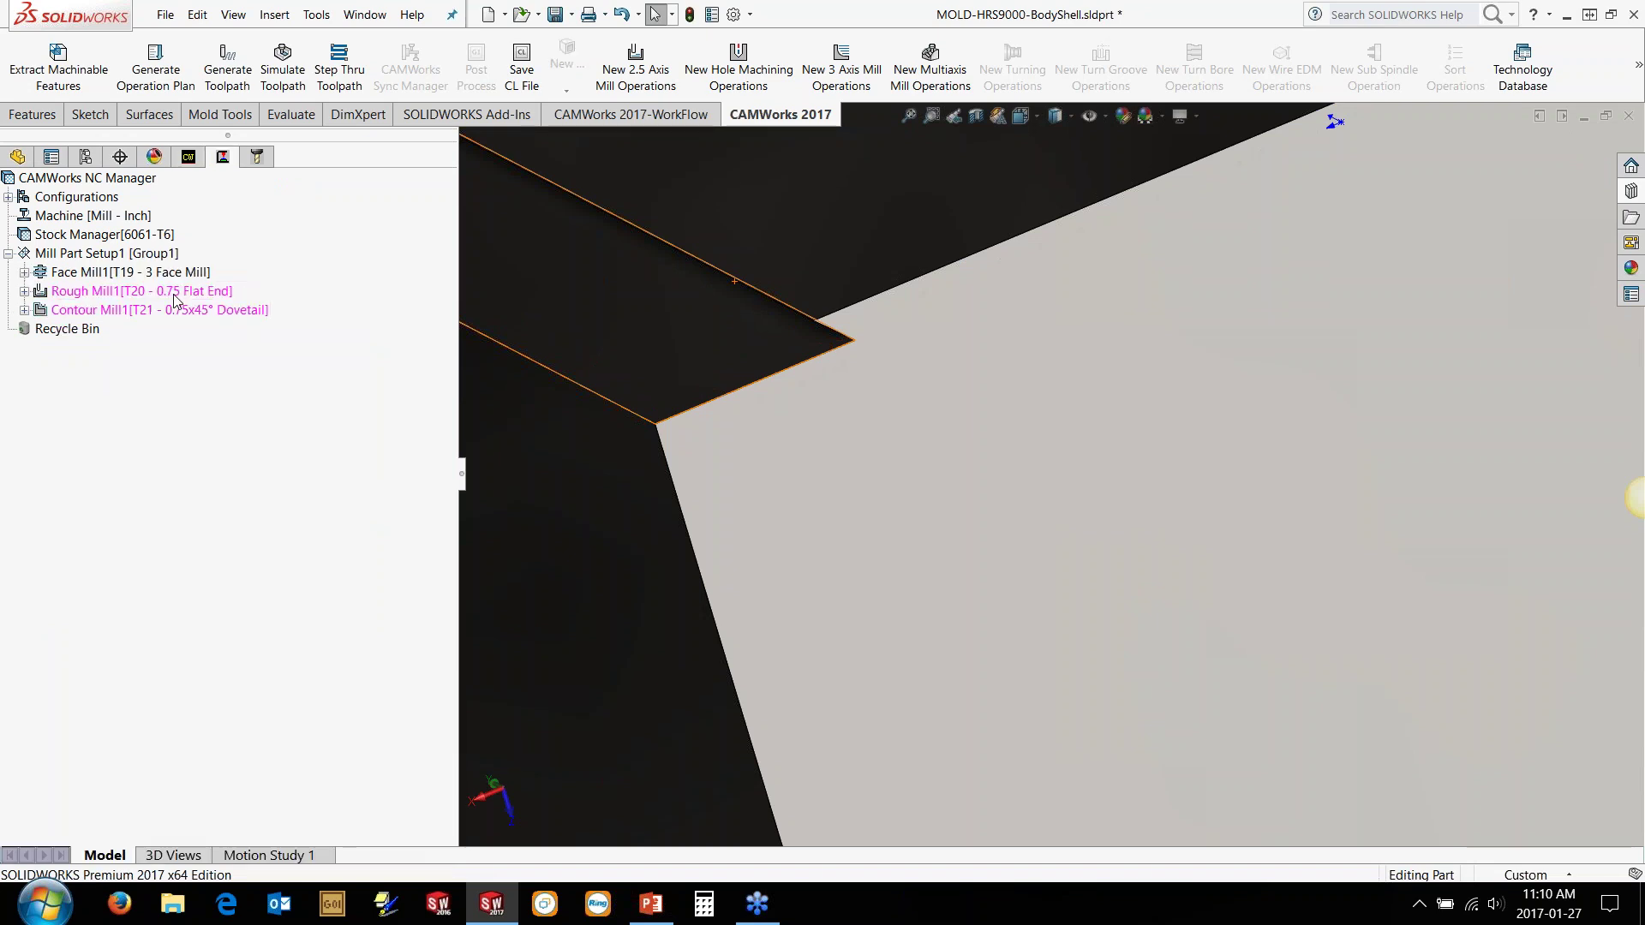
click(174, 291)
shift+click(176, 310)
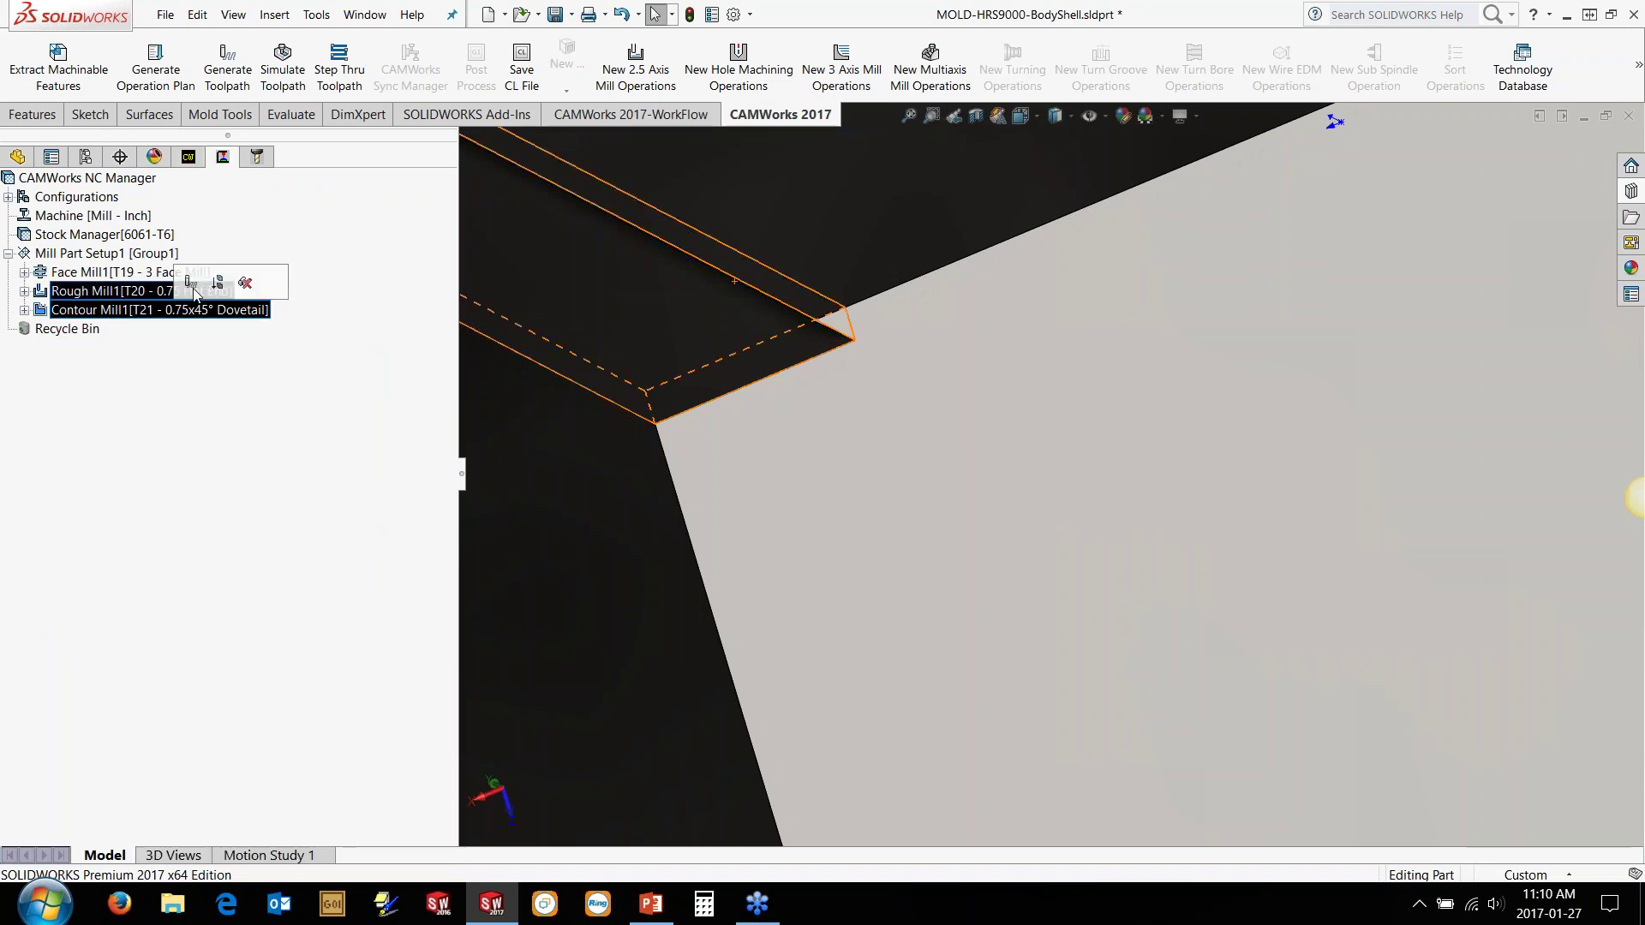
click(191, 282)
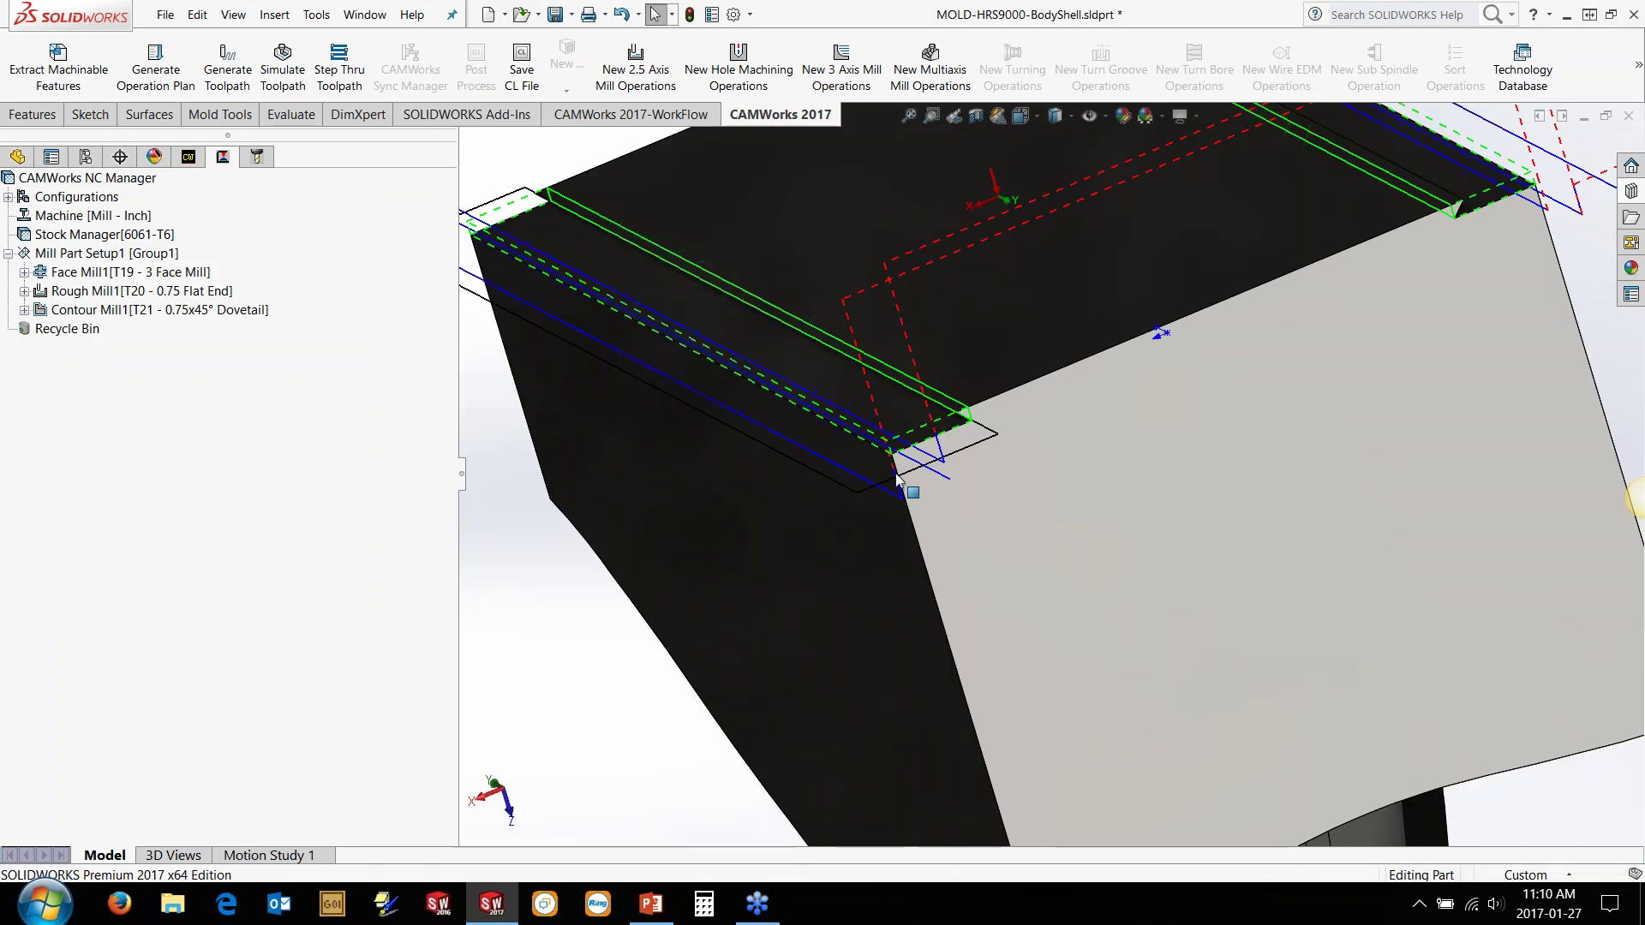
Step: Run the toolpath simulation of the underside operations, examine the cut dovetail edge, and close the simulation
scroll(896, 481, up, 6)
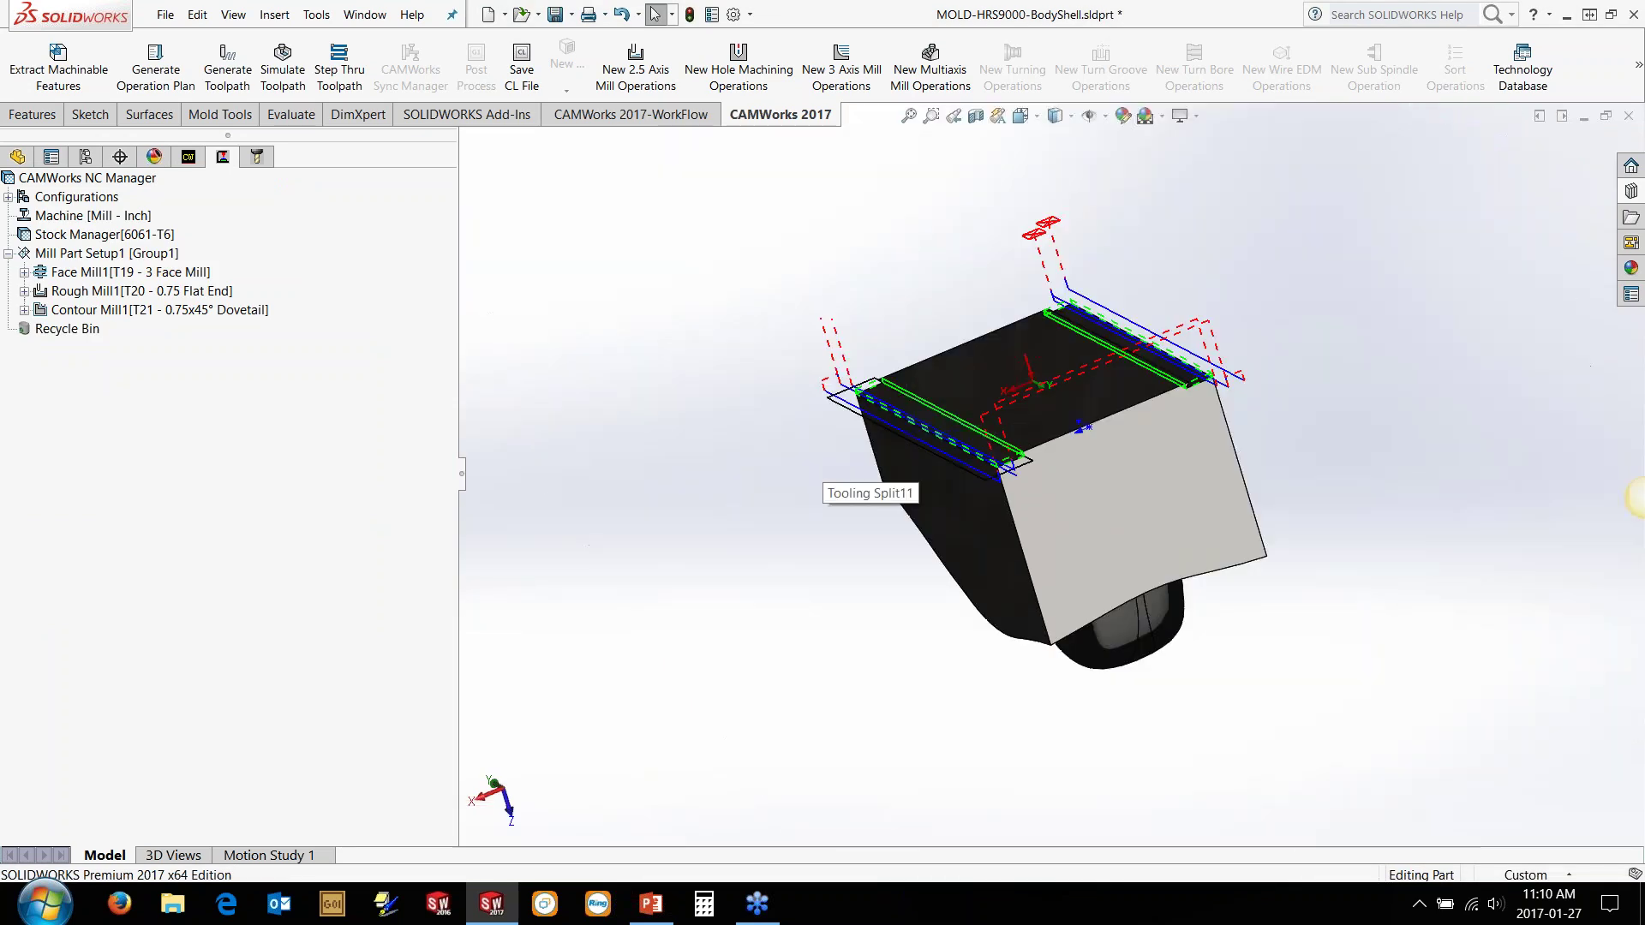
click(283, 68)
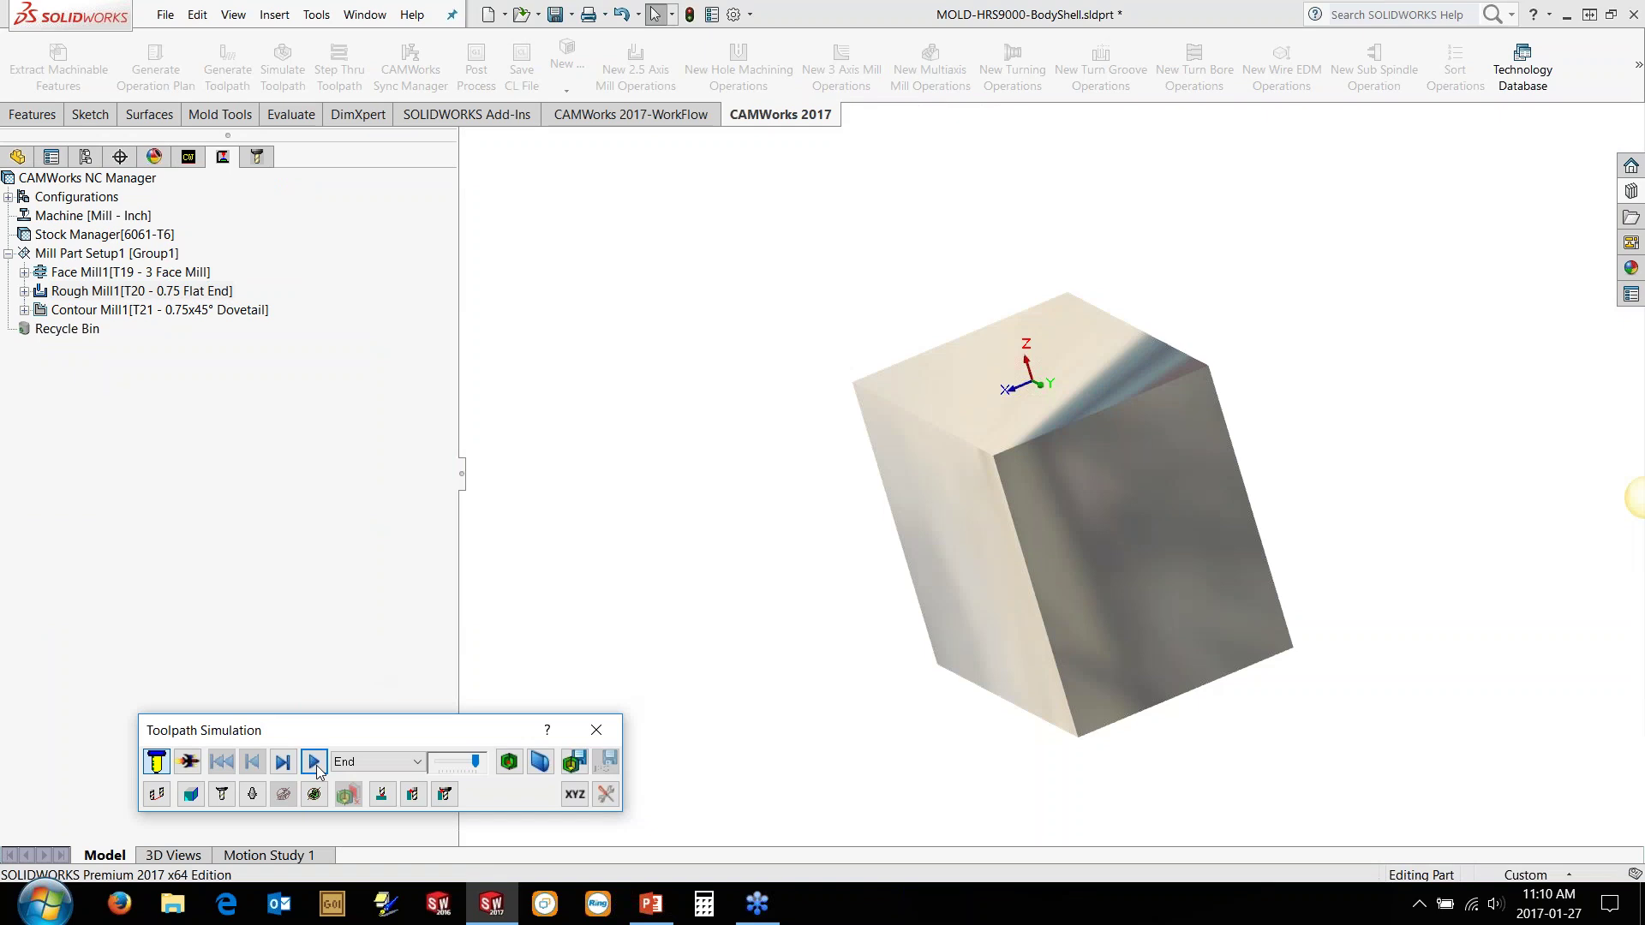
click(314, 762)
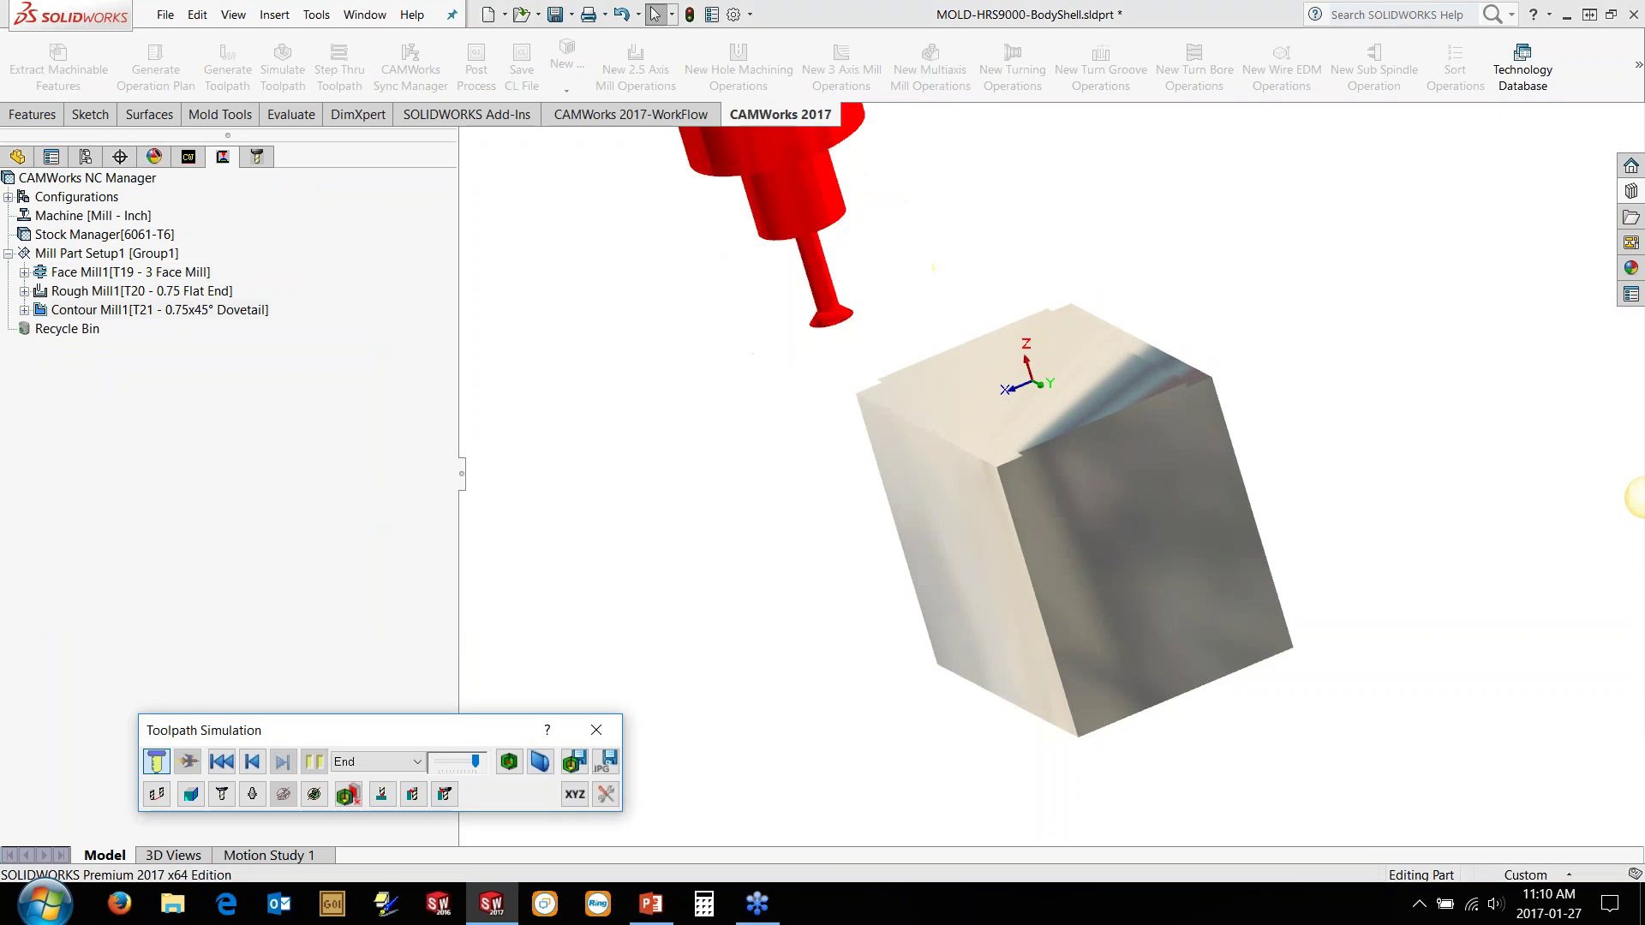
scroll(995, 446, down, 5)
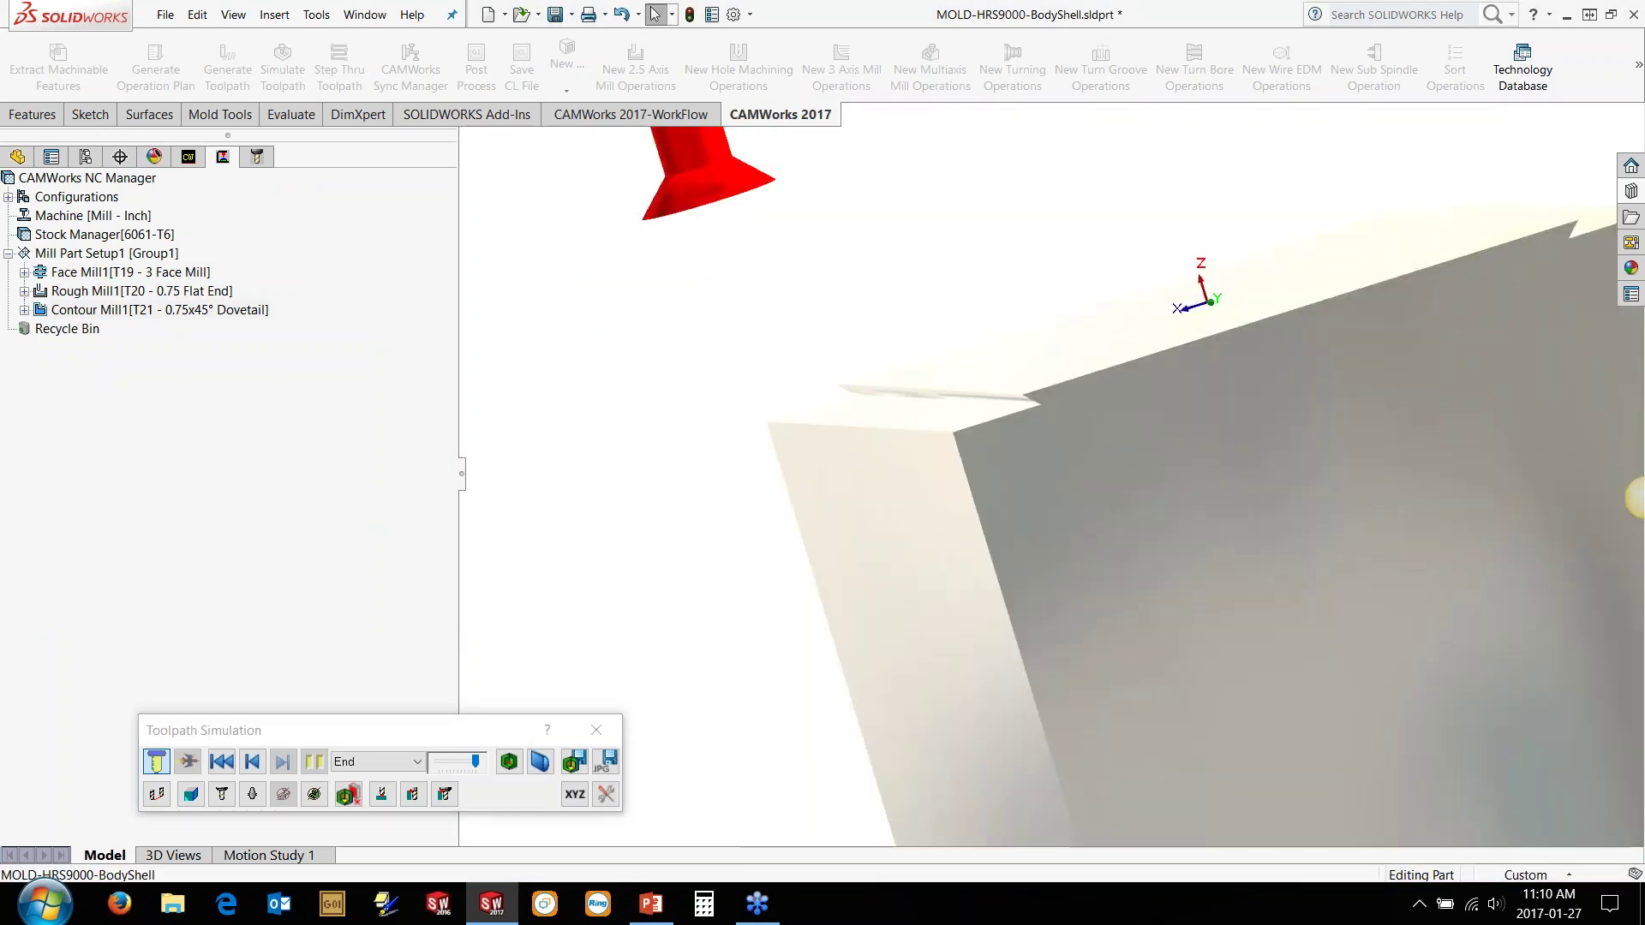
middle_drag(850, 318, 855, 343)
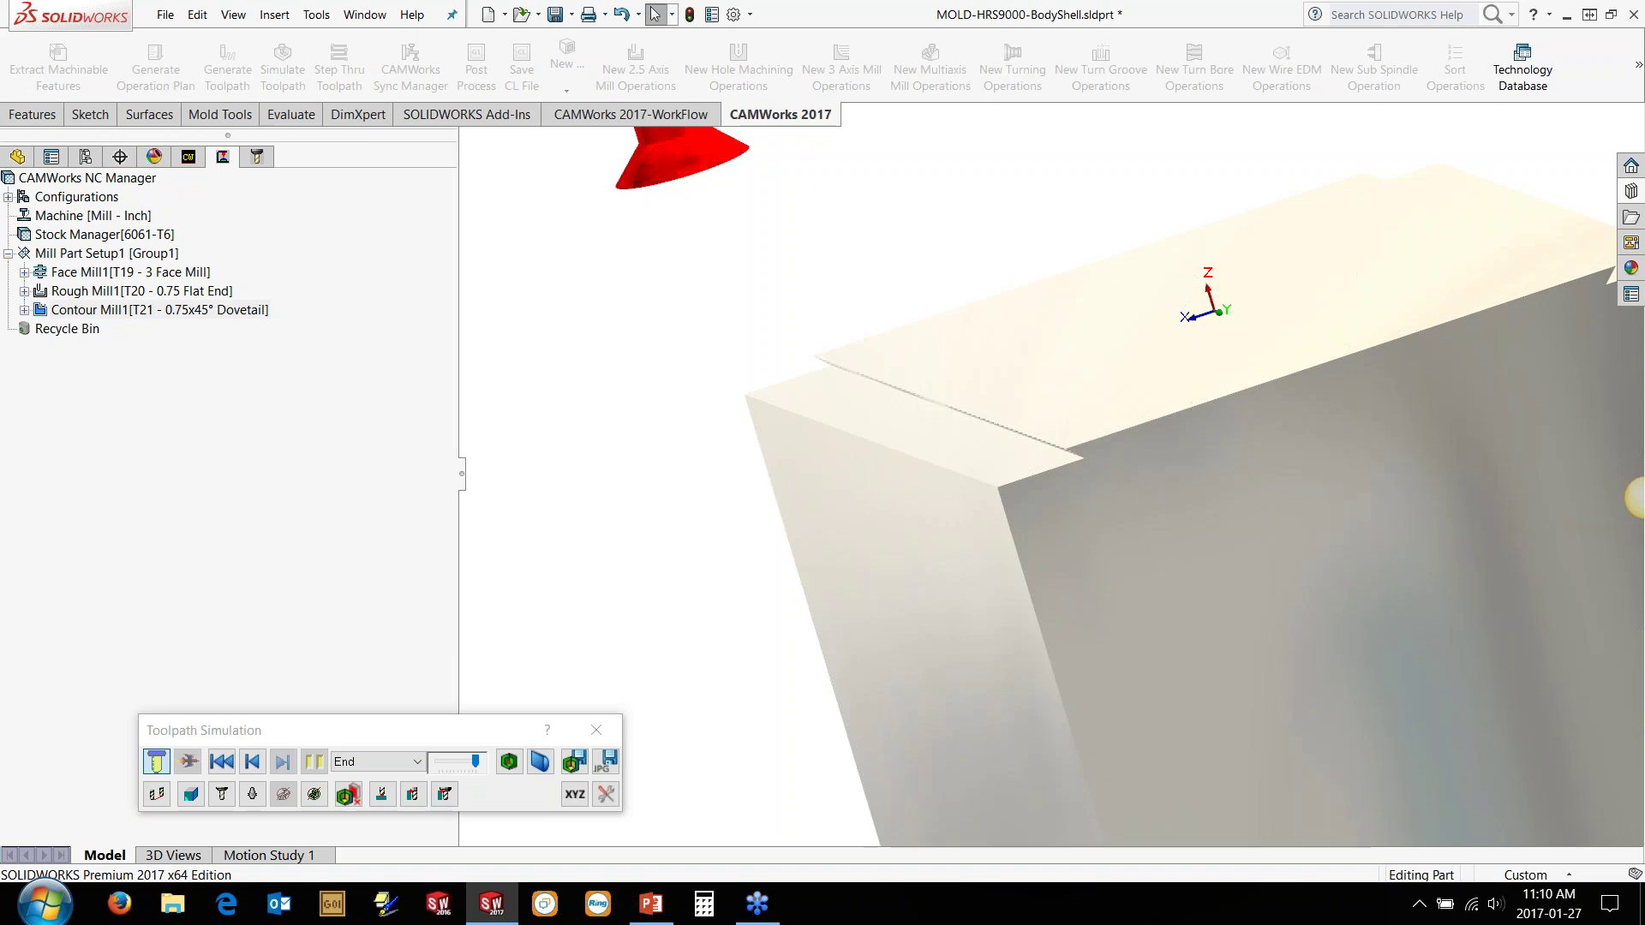
click(596, 730)
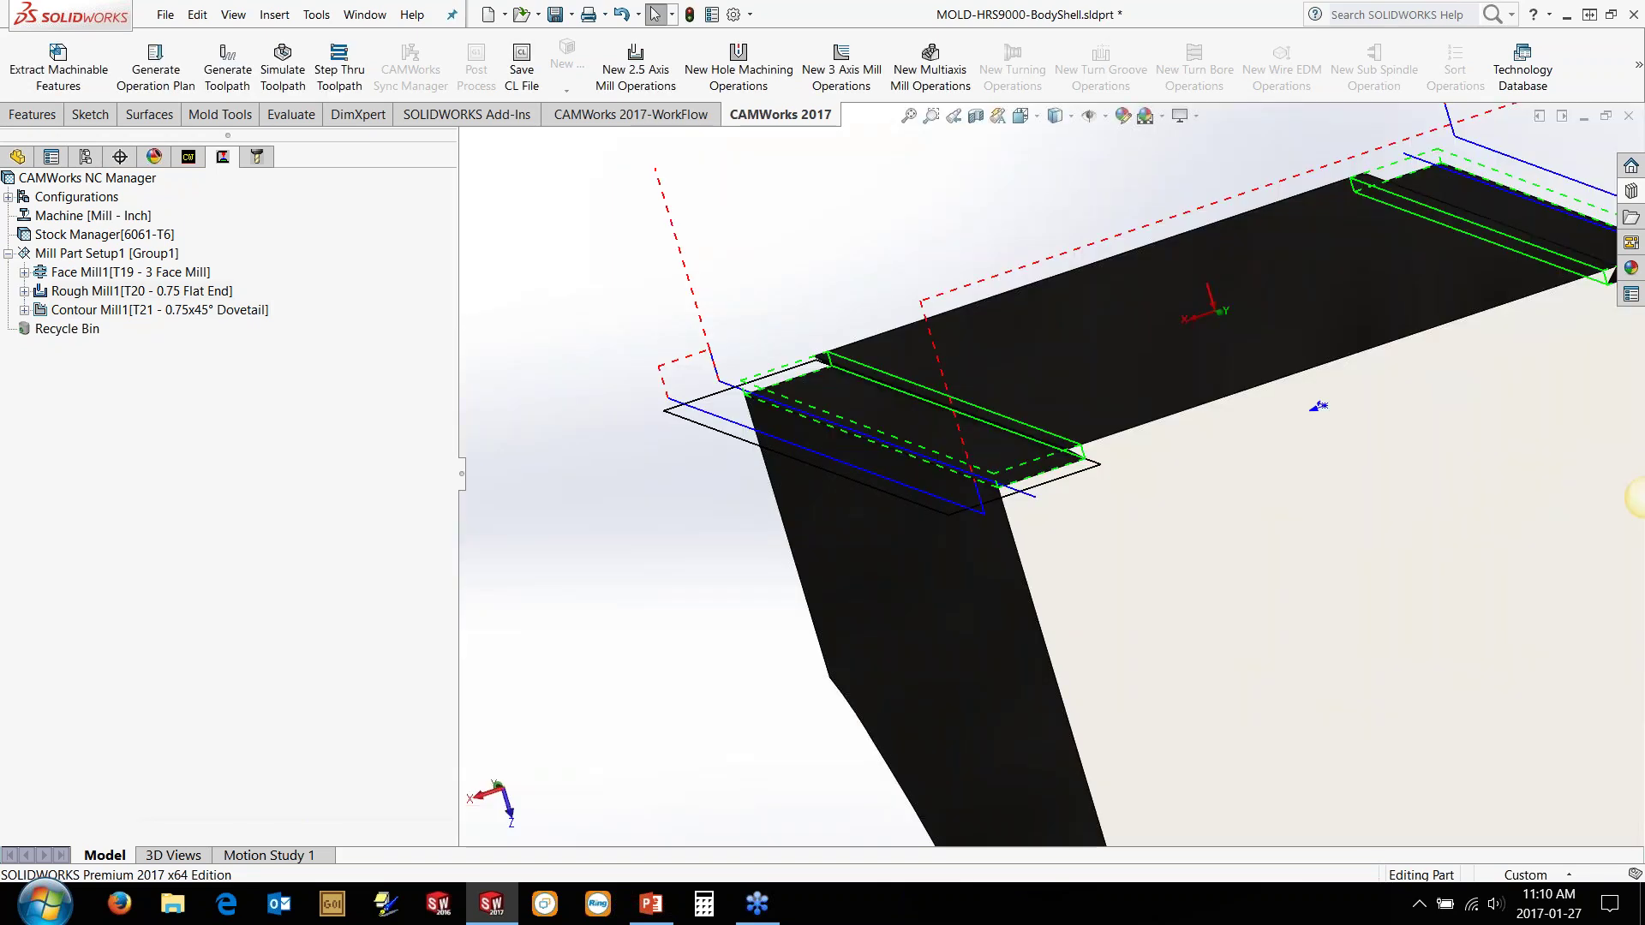
Step: Create a second mill part setup from the Front Plane with its direction reversed, for machining the block's upper side
middle_drag(1317, 406, 1152, 455)
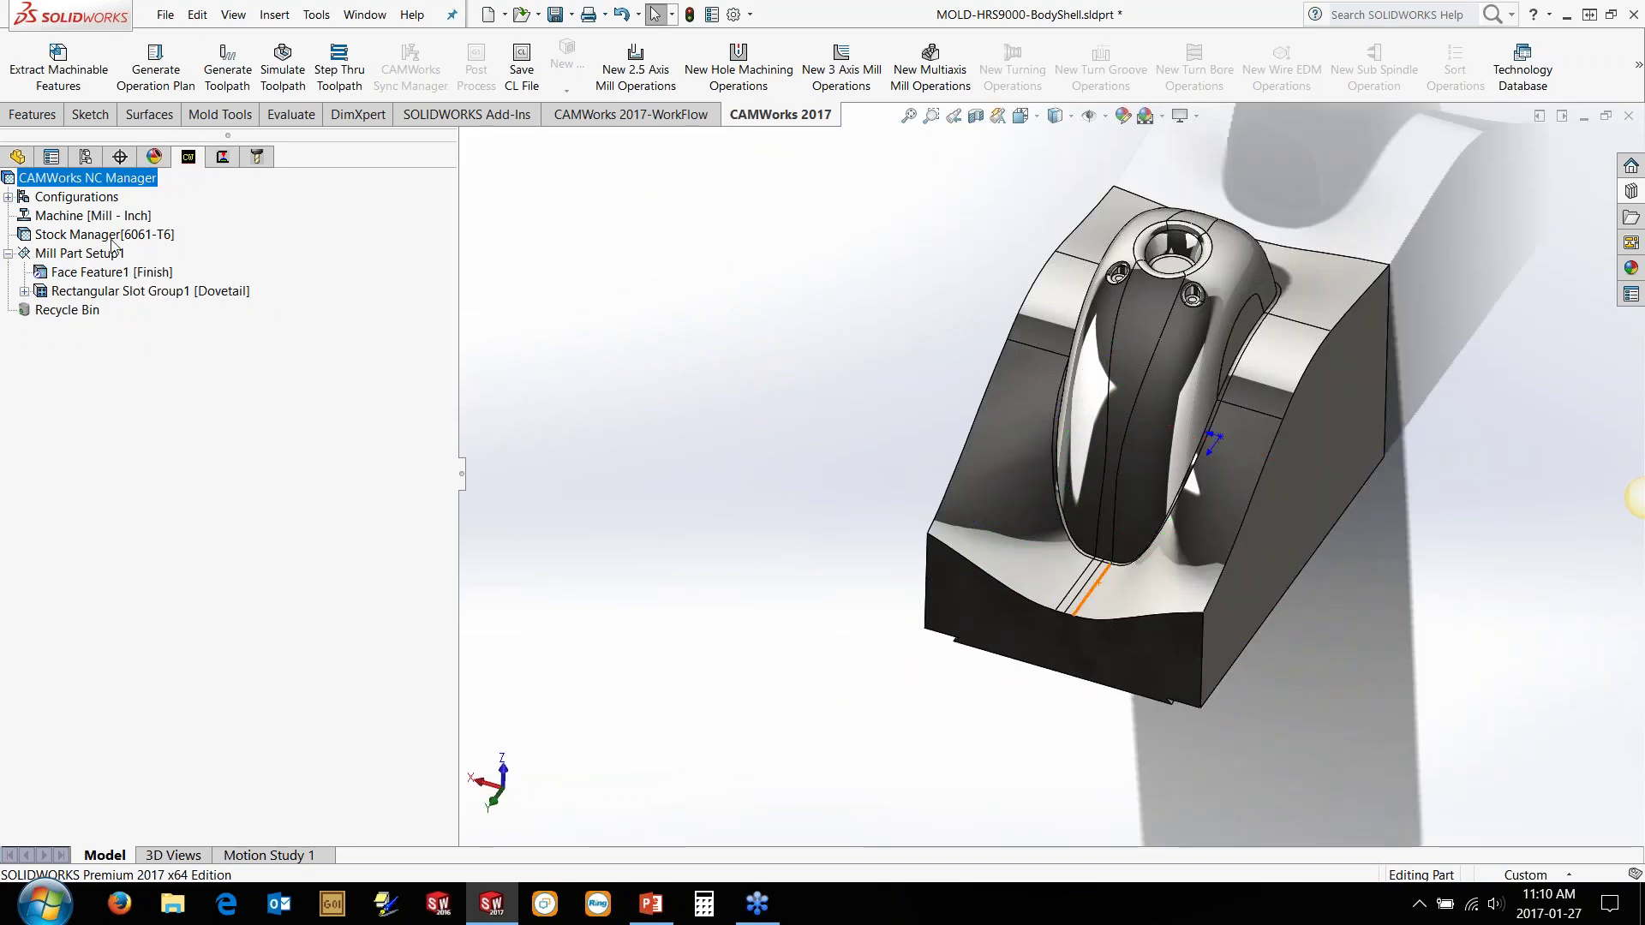
right_click(114, 246)
click(248, 275)
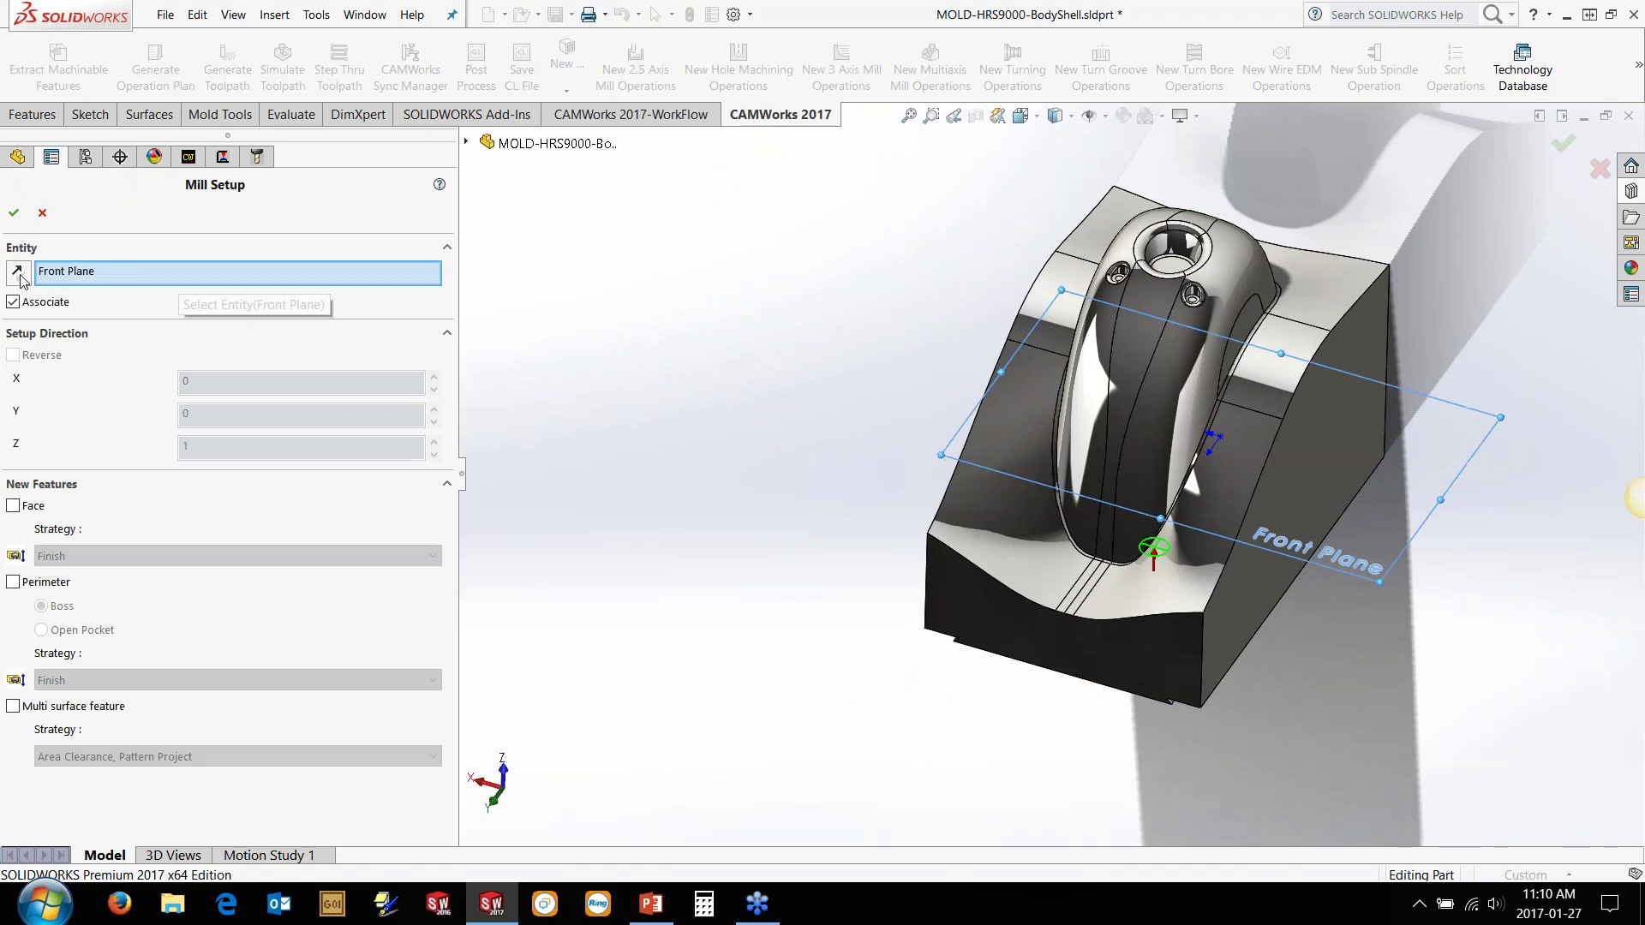
click(21, 275)
click(14, 213)
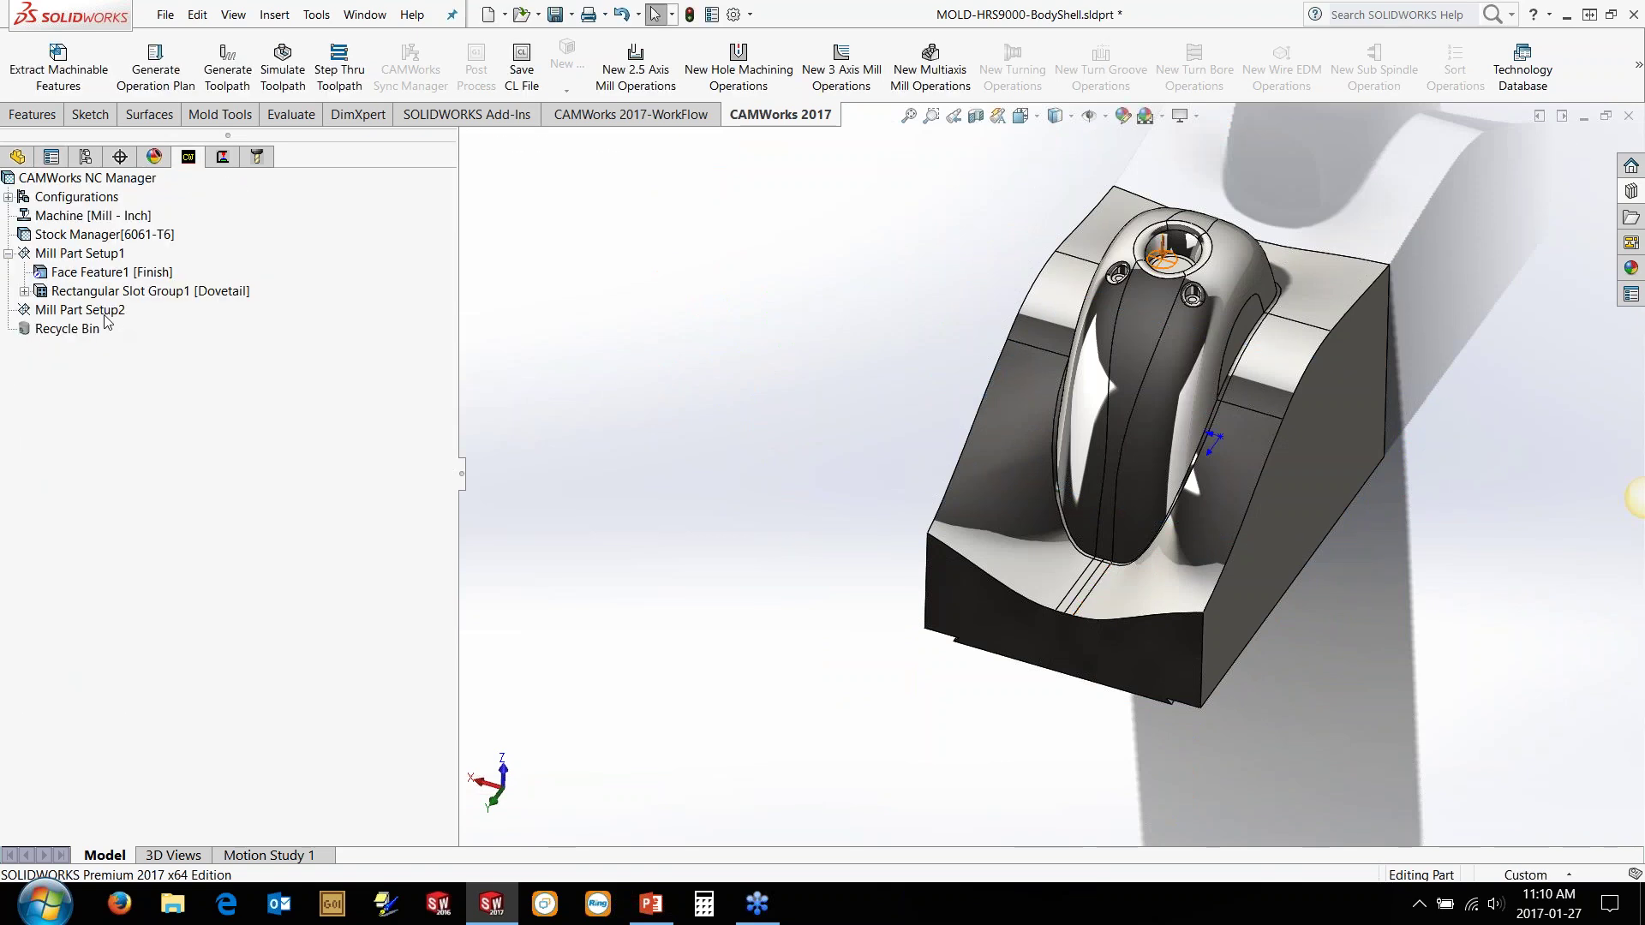
right_click(106, 317)
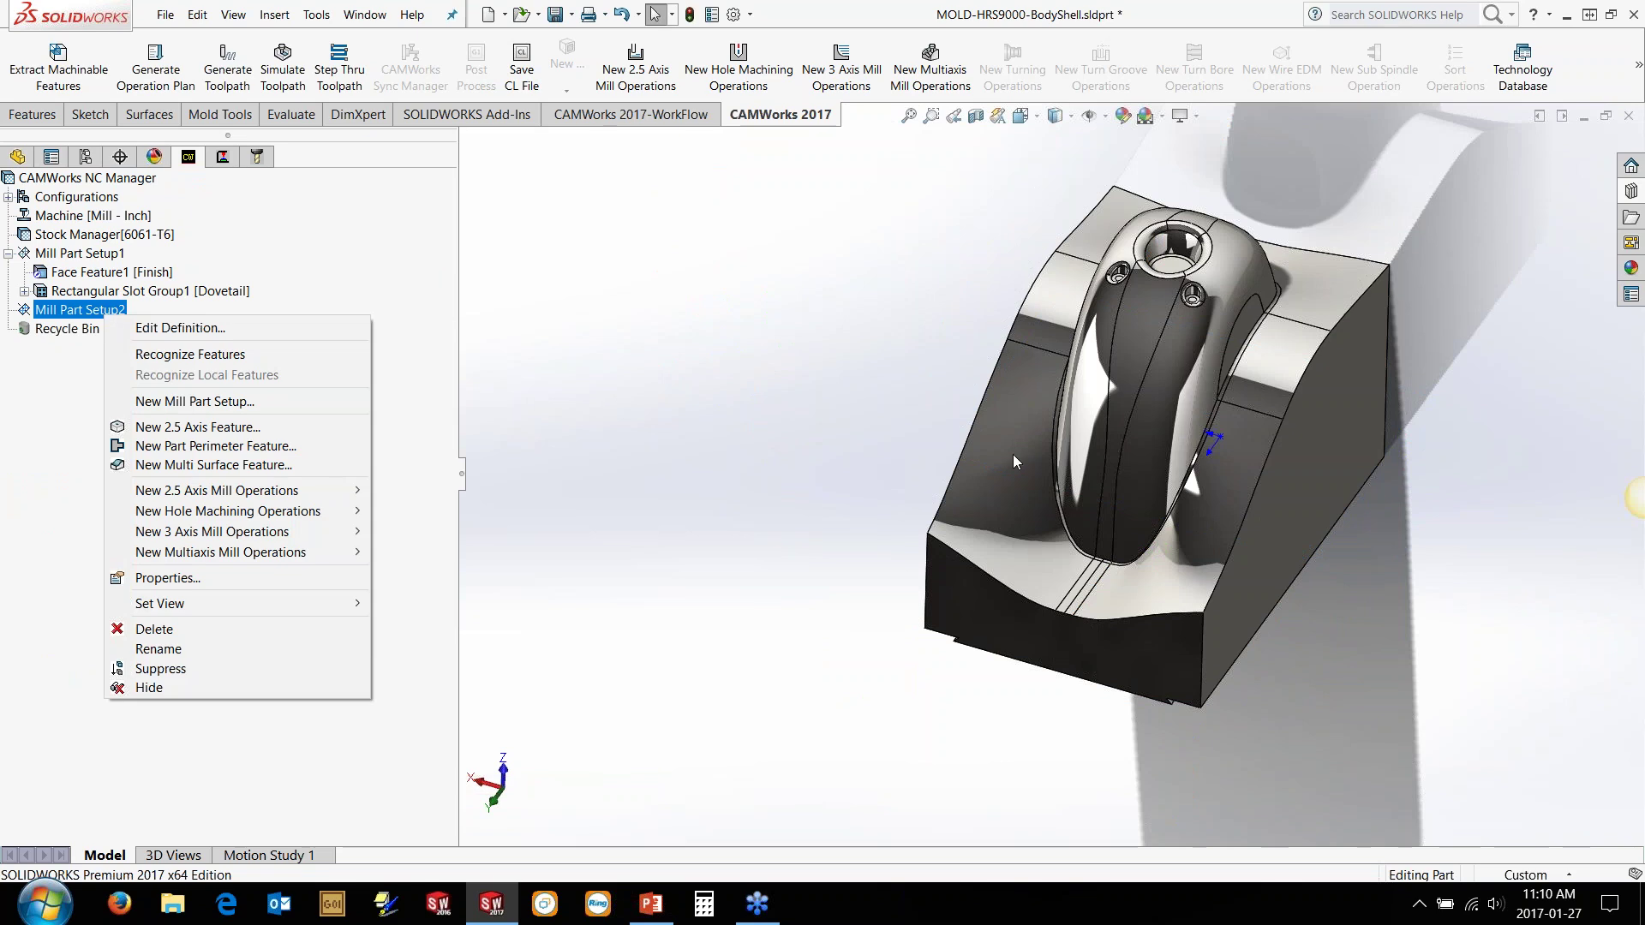
click(942, 428)
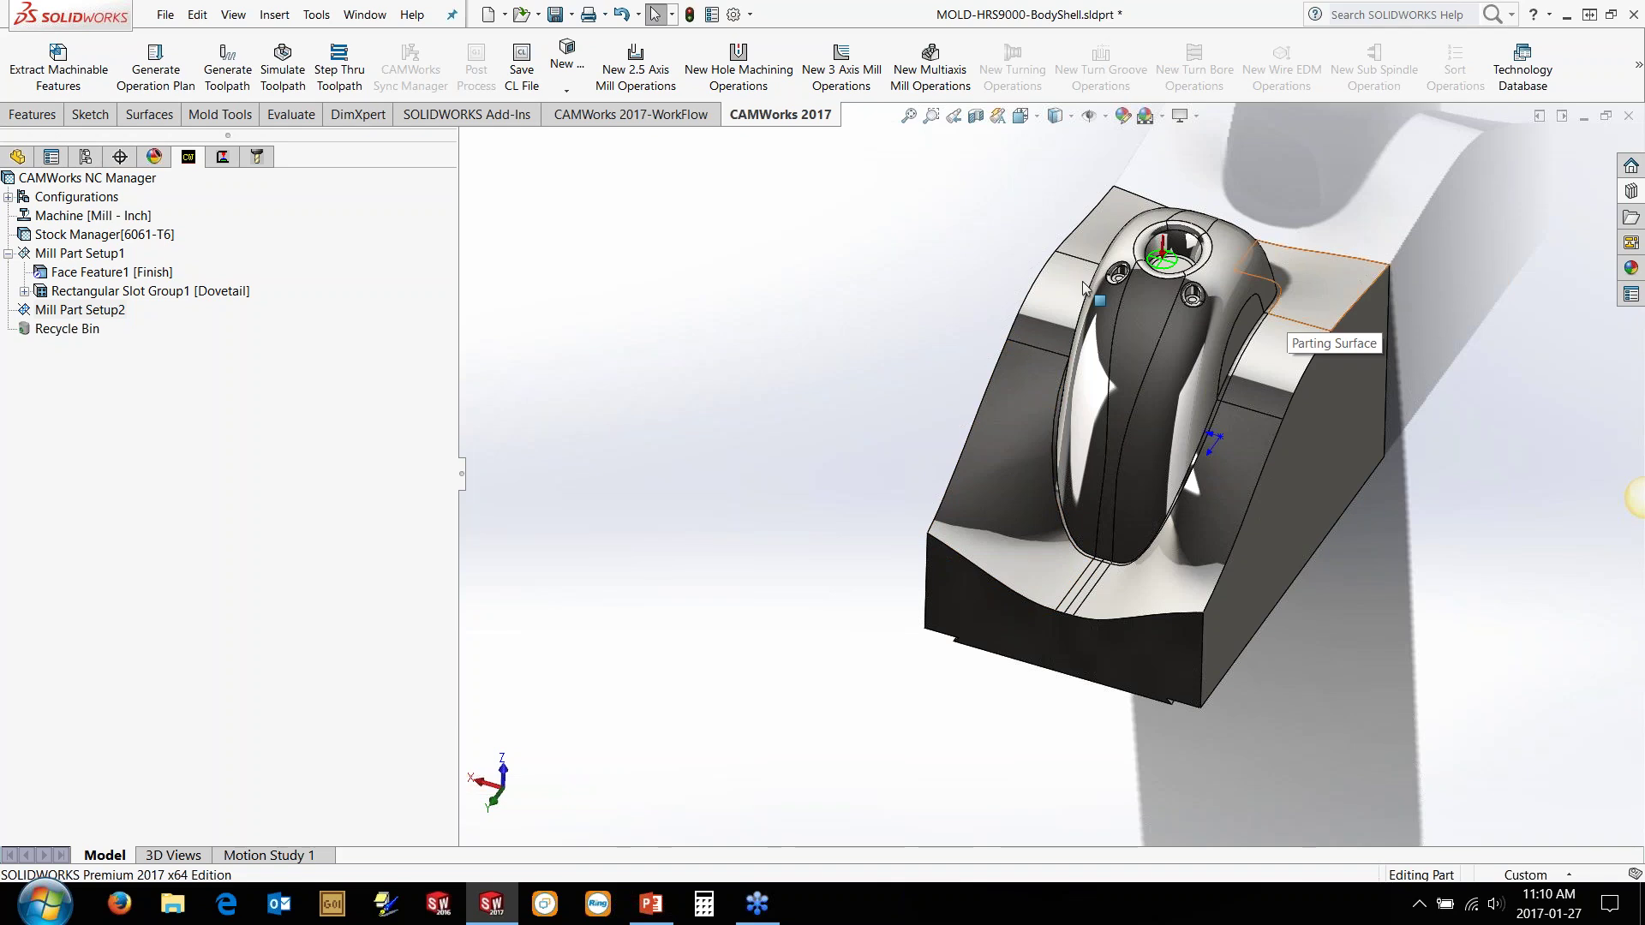
scroll(1158, 285, down, 5)
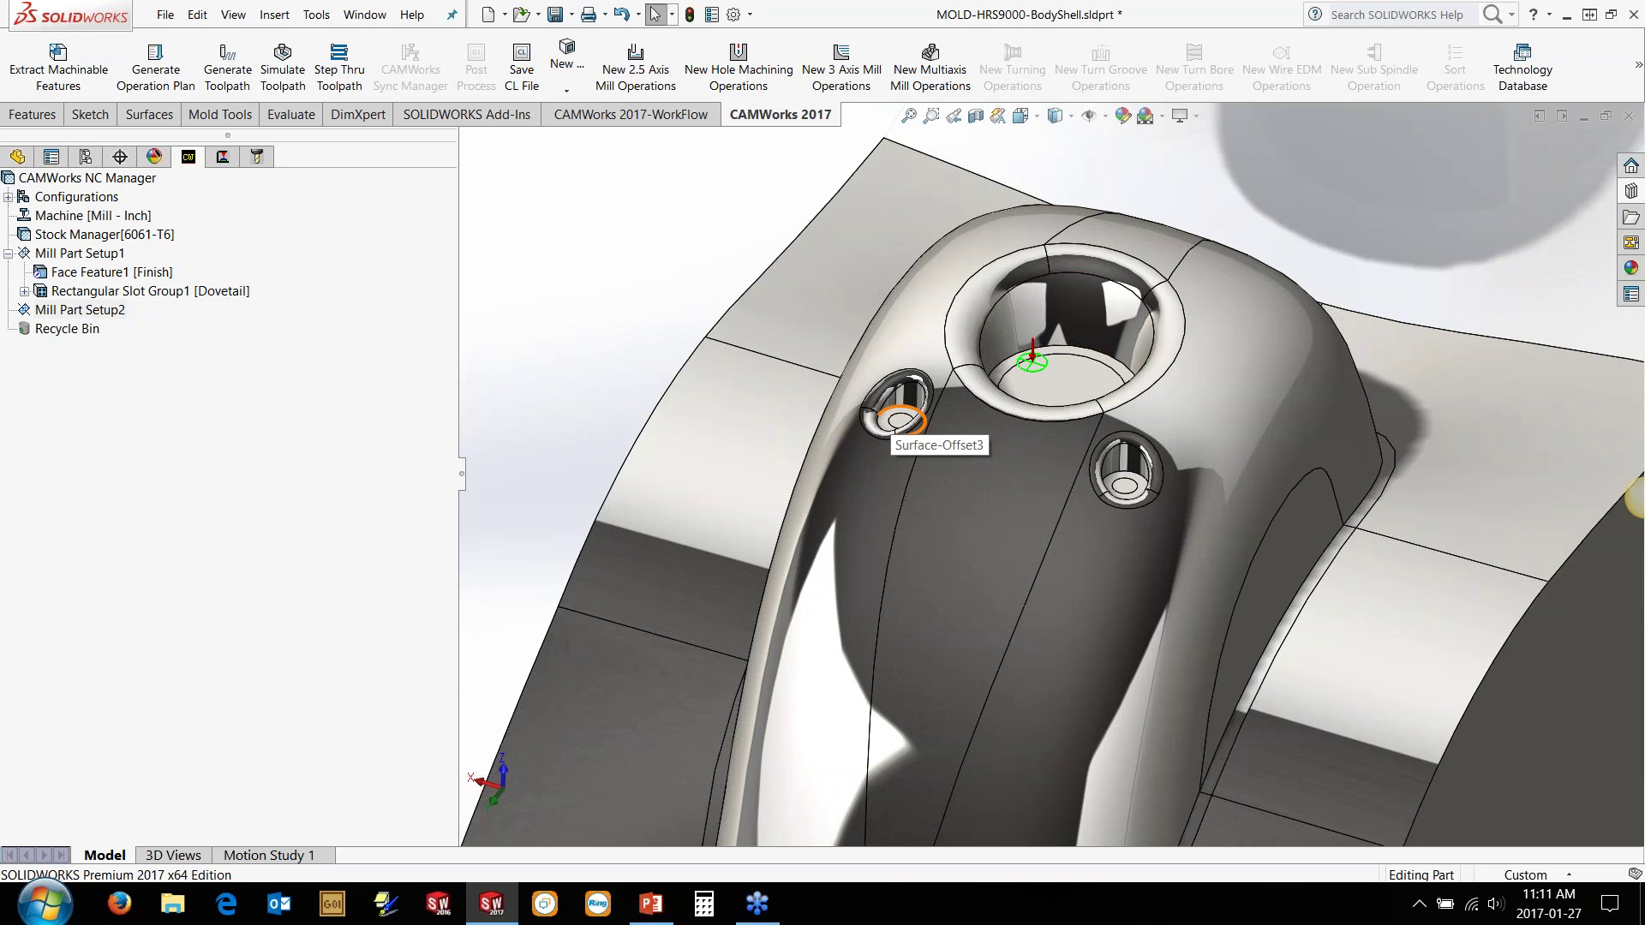
Step: Create a multi surface feature in Mill Part Setup2 from all faces with the Rough Large, Rough Med, Rough Small strategy
right_click(98, 312)
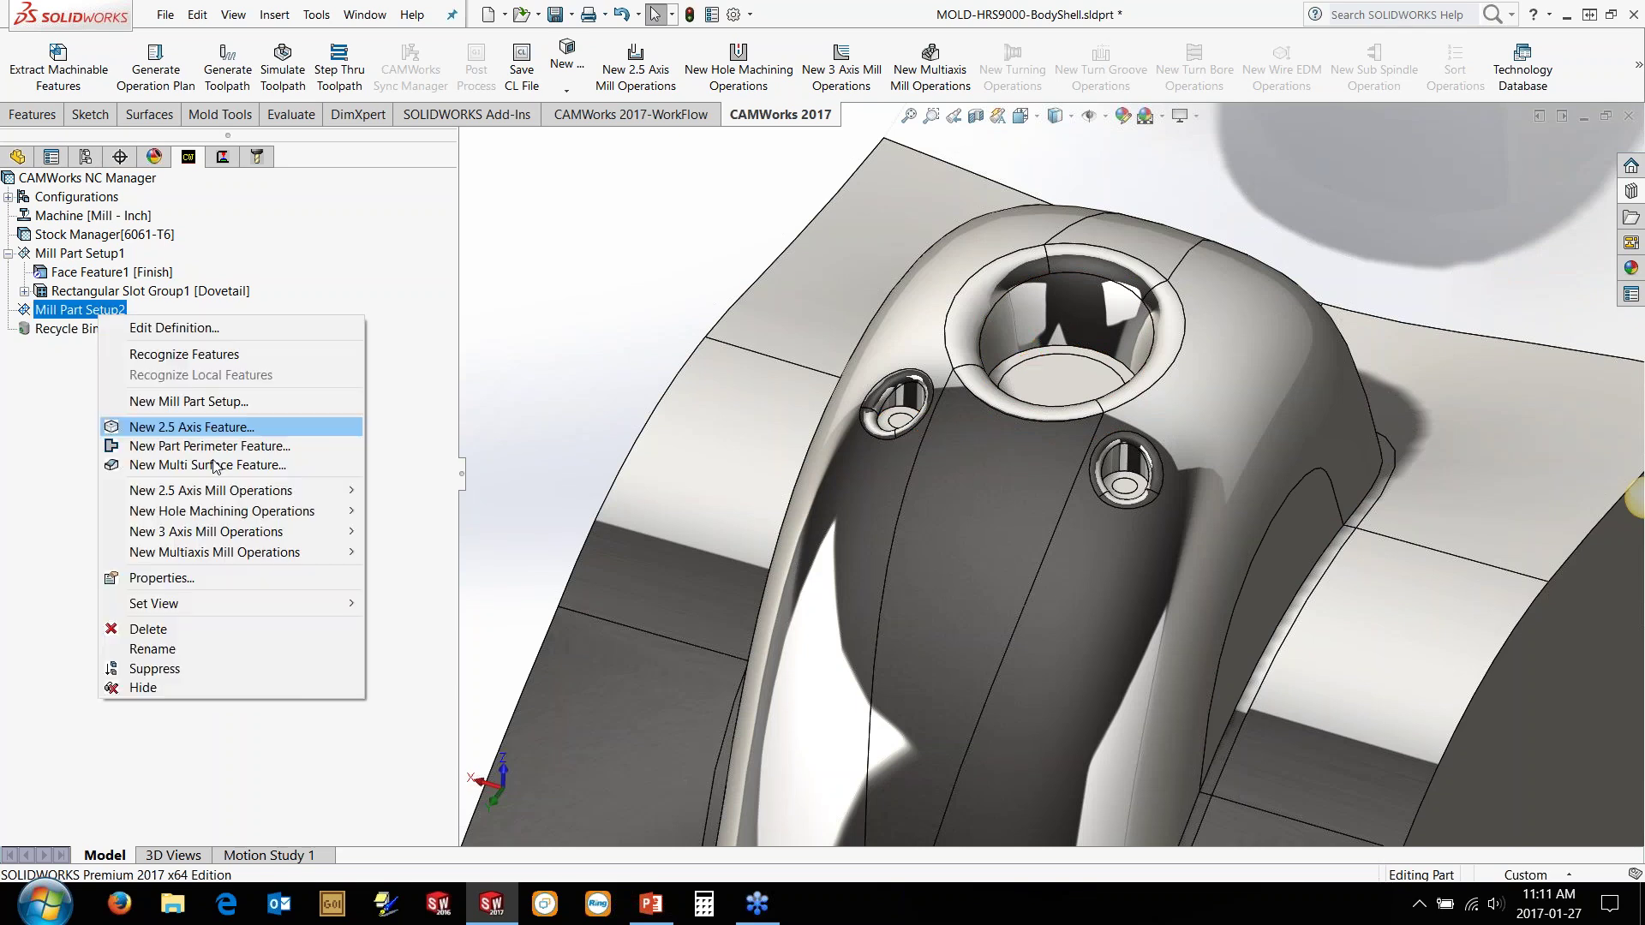
click(213, 465)
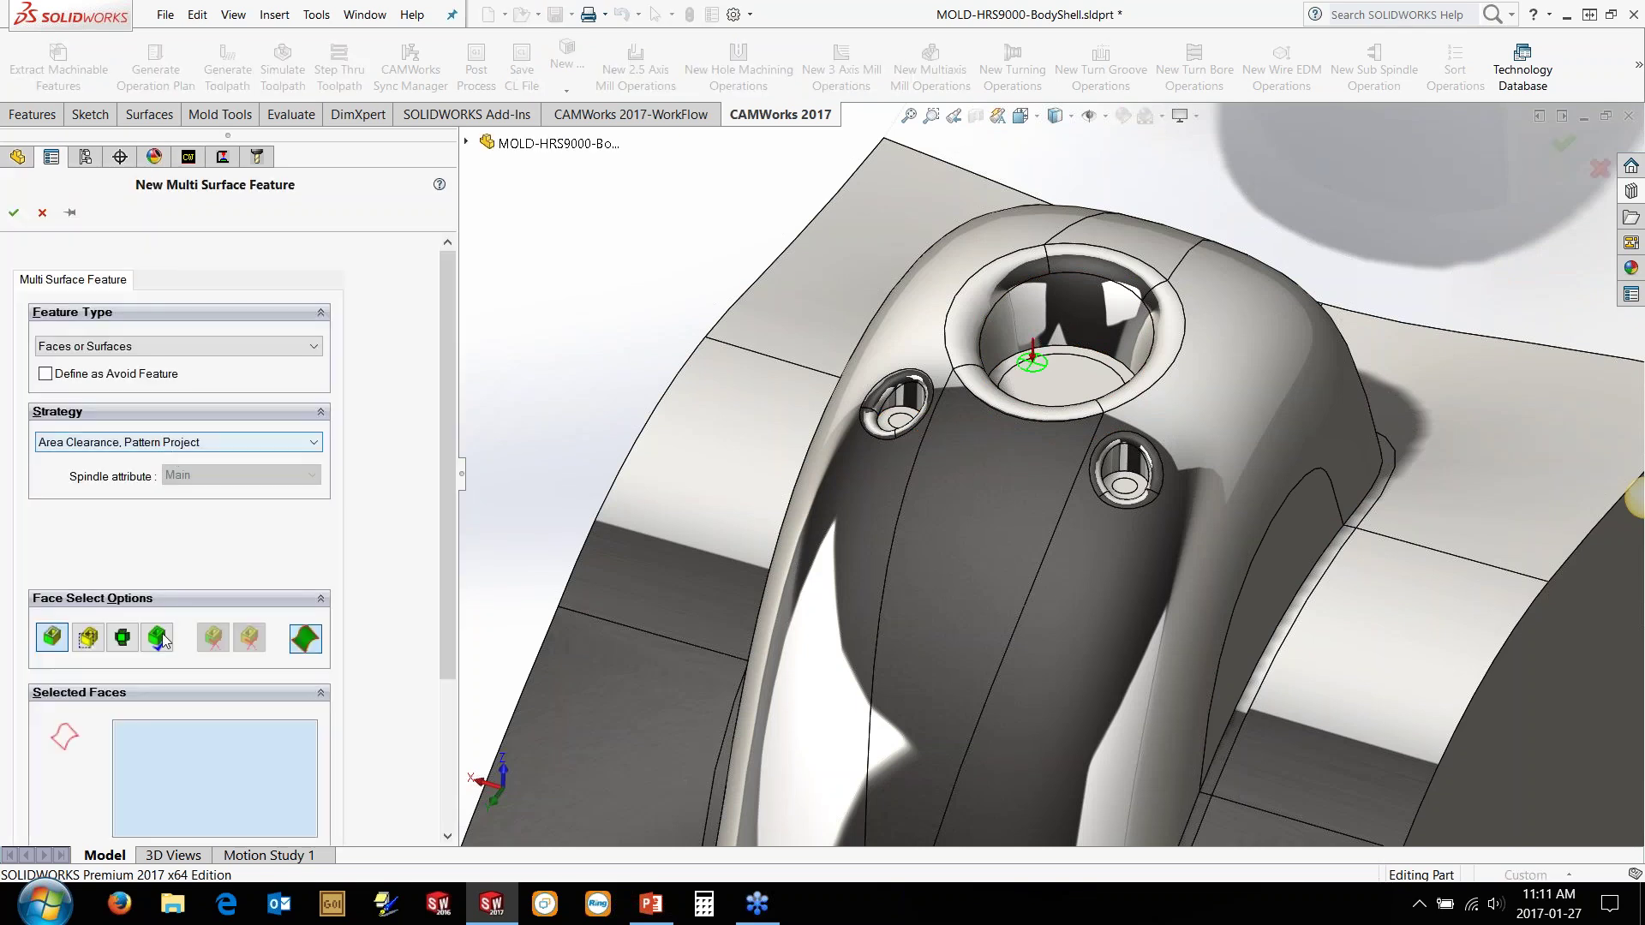
click(162, 634)
click(171, 442)
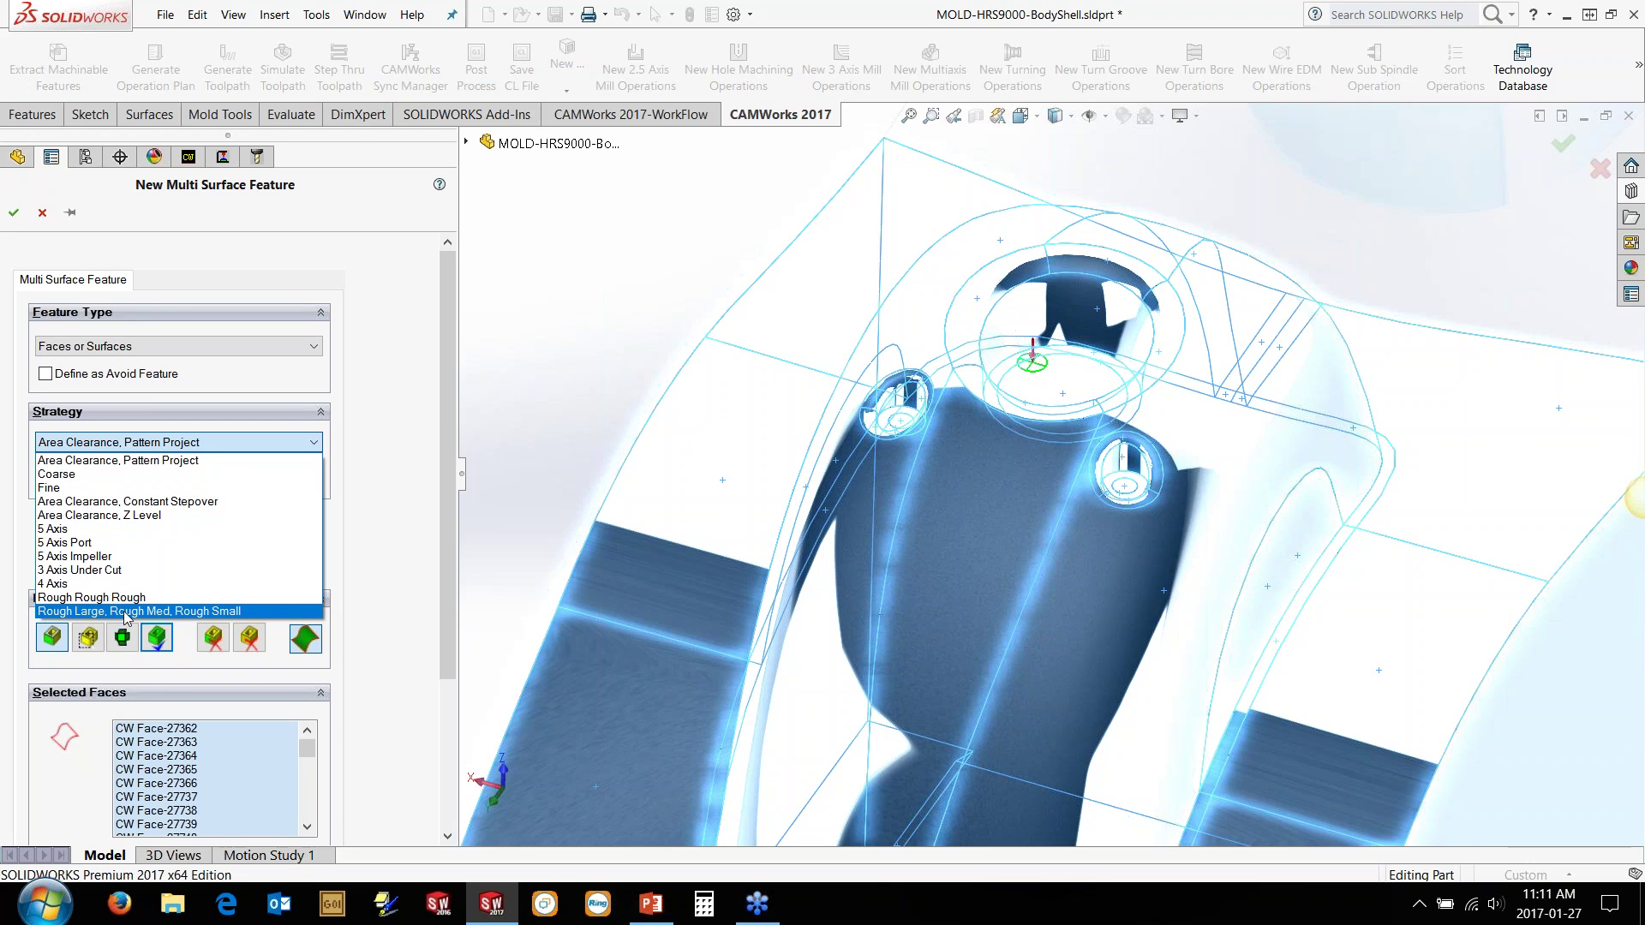
click(163, 610)
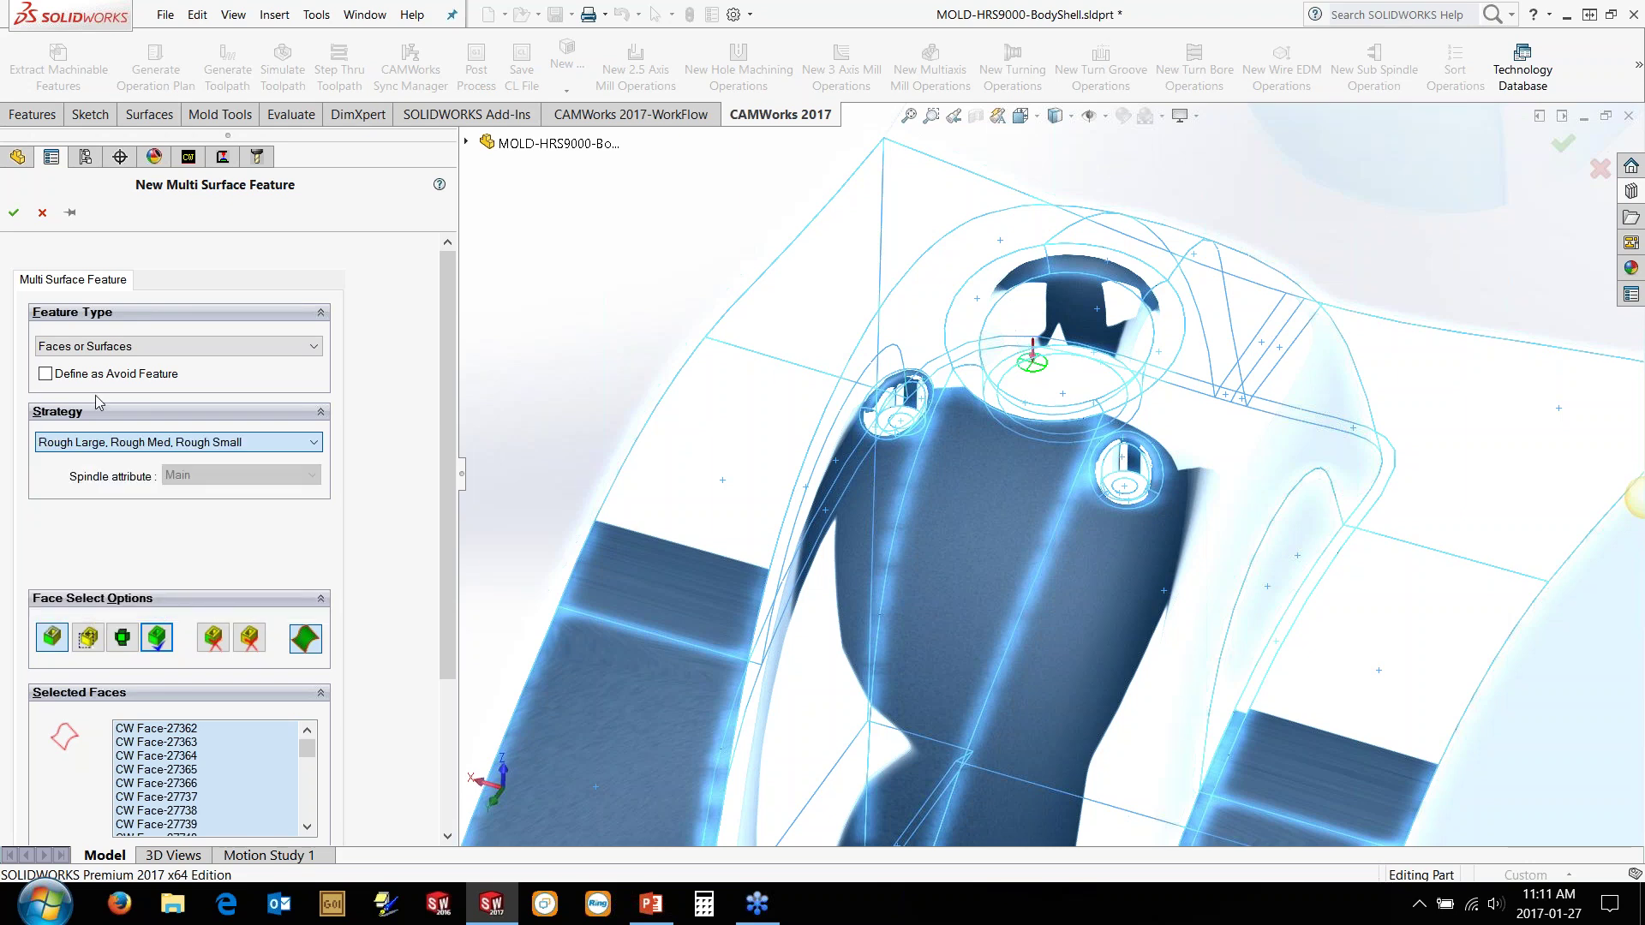
click(13, 214)
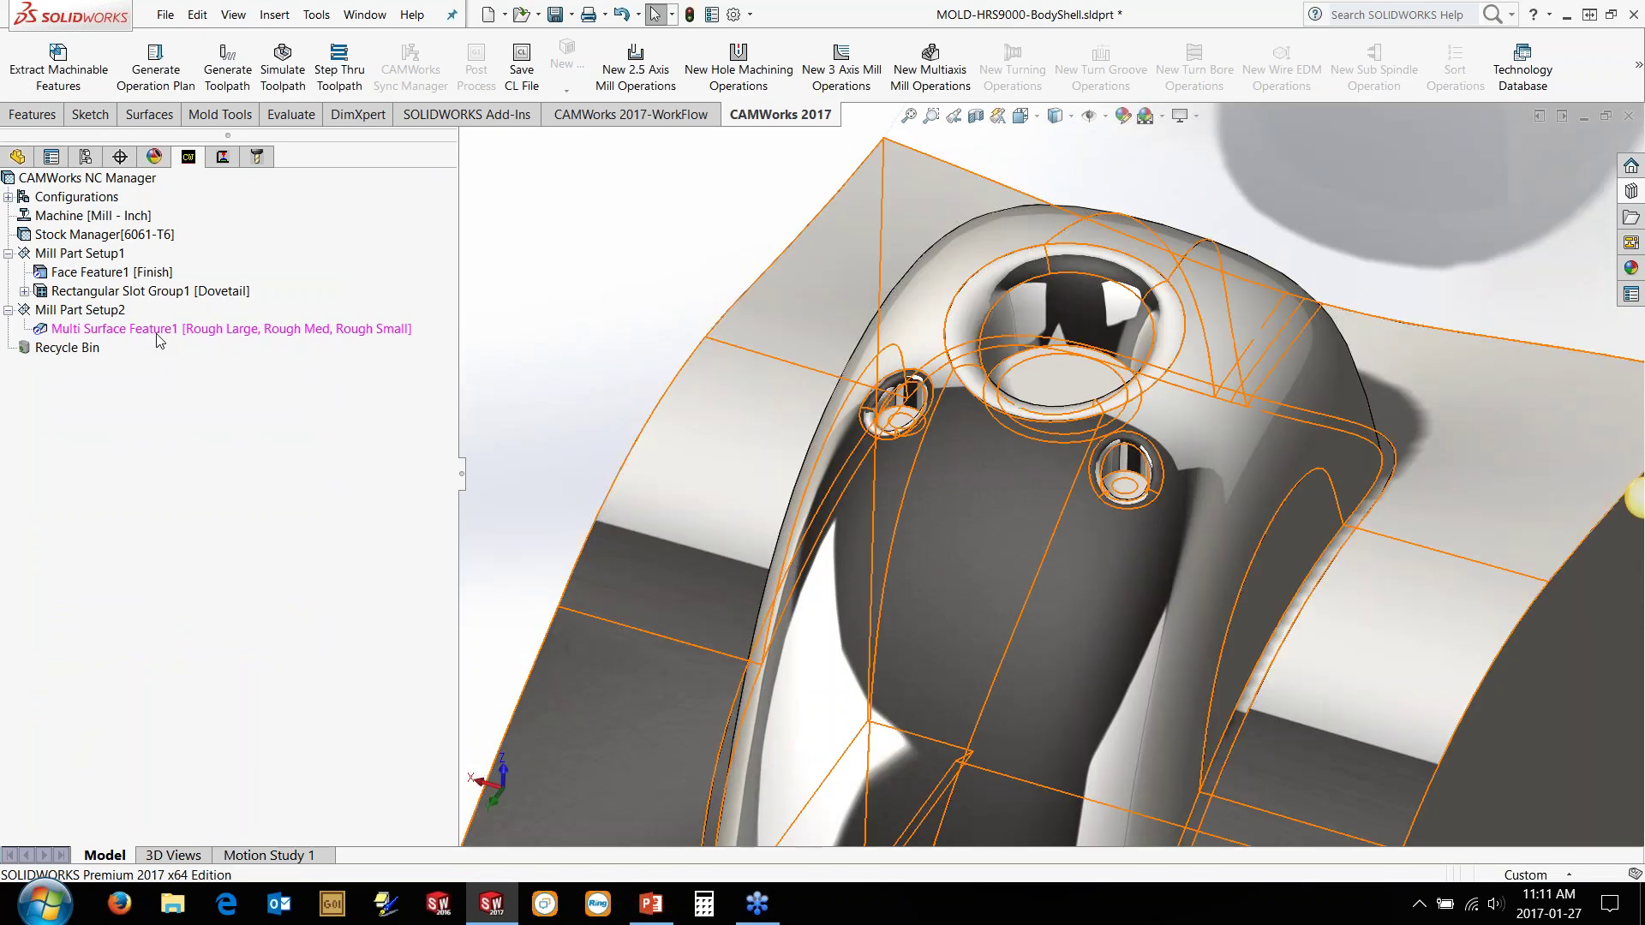
Step: Generate the operation plan for the multi surface feature and the toolpaths for its three Area Clearance operations
right_click(154, 329)
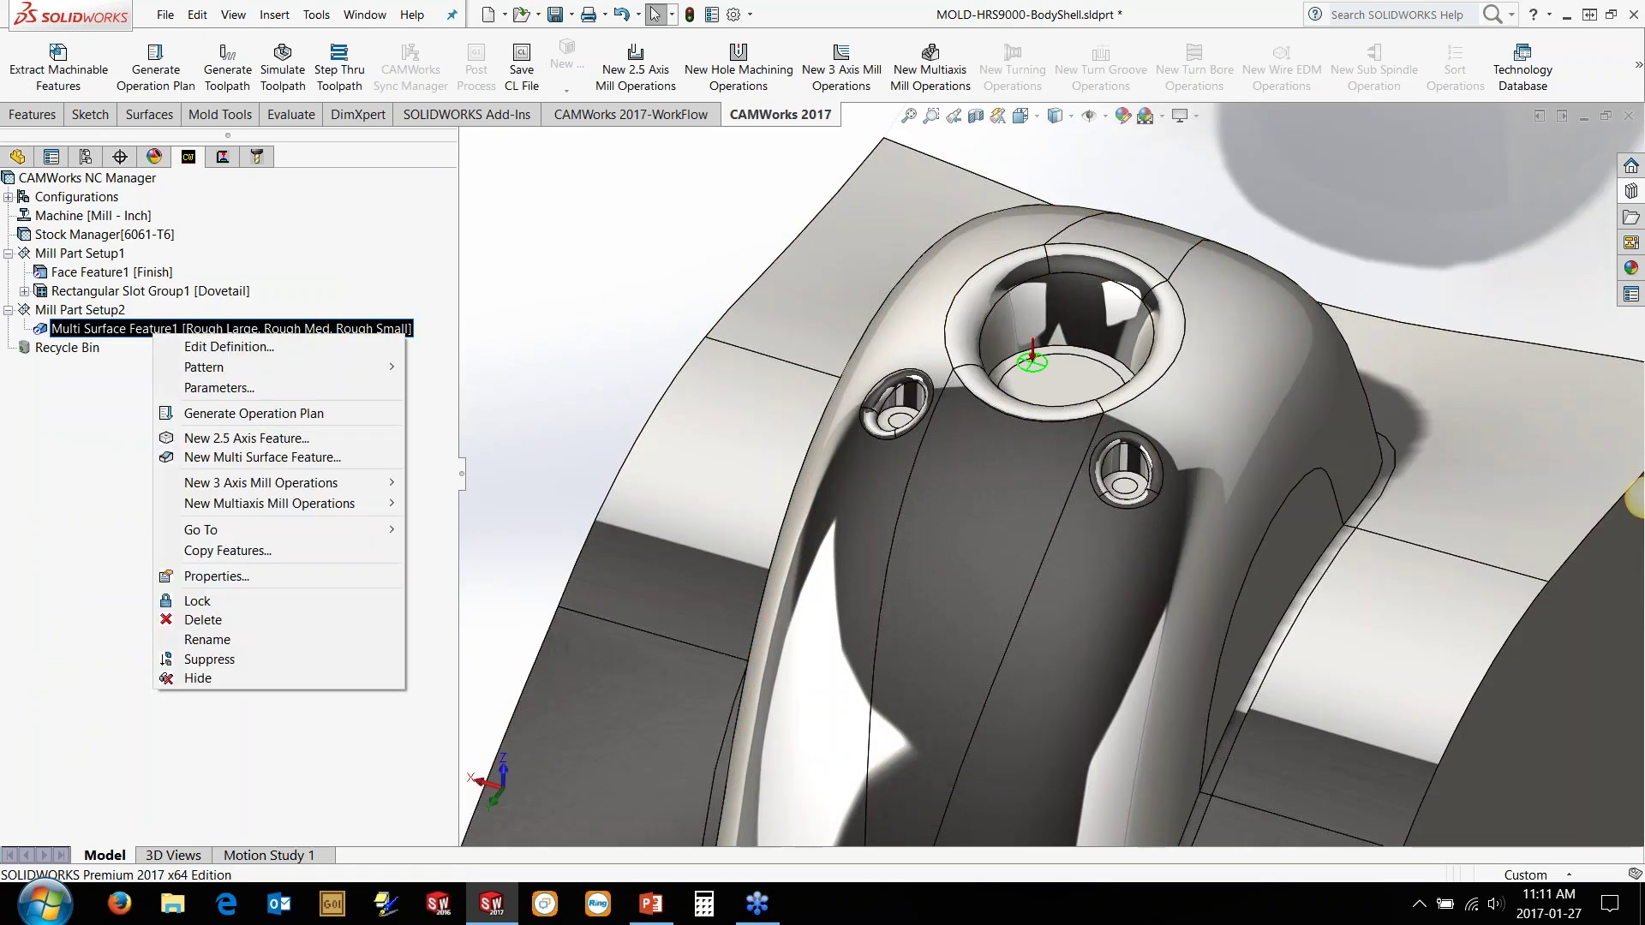
click(254, 412)
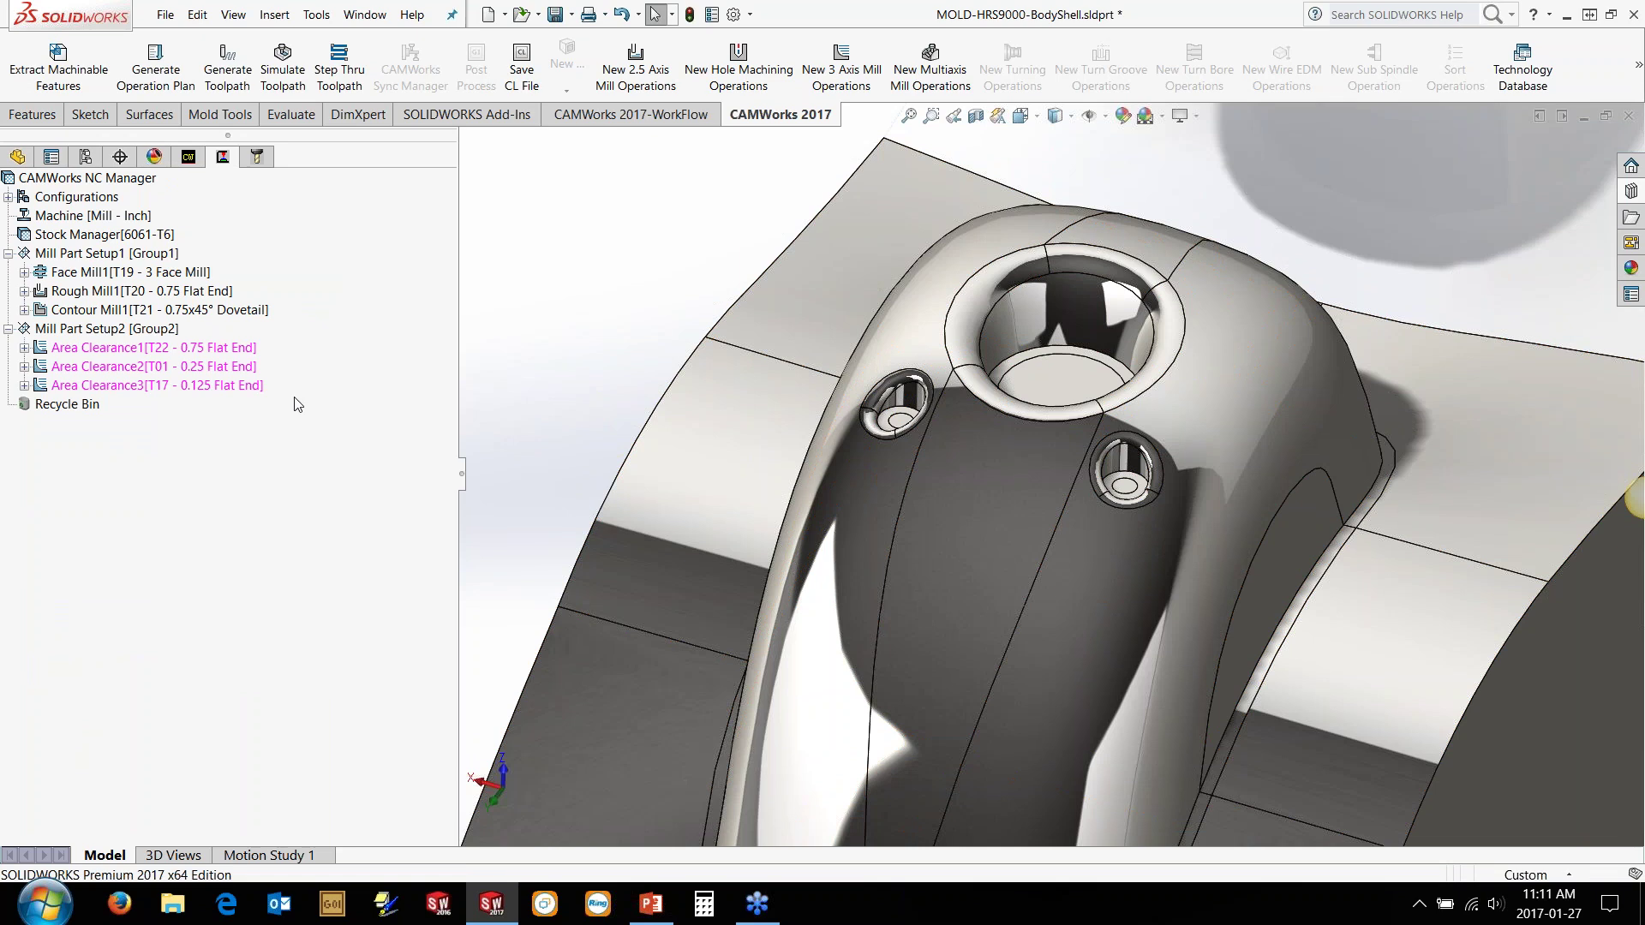
scroll(691, 387, up, 3)
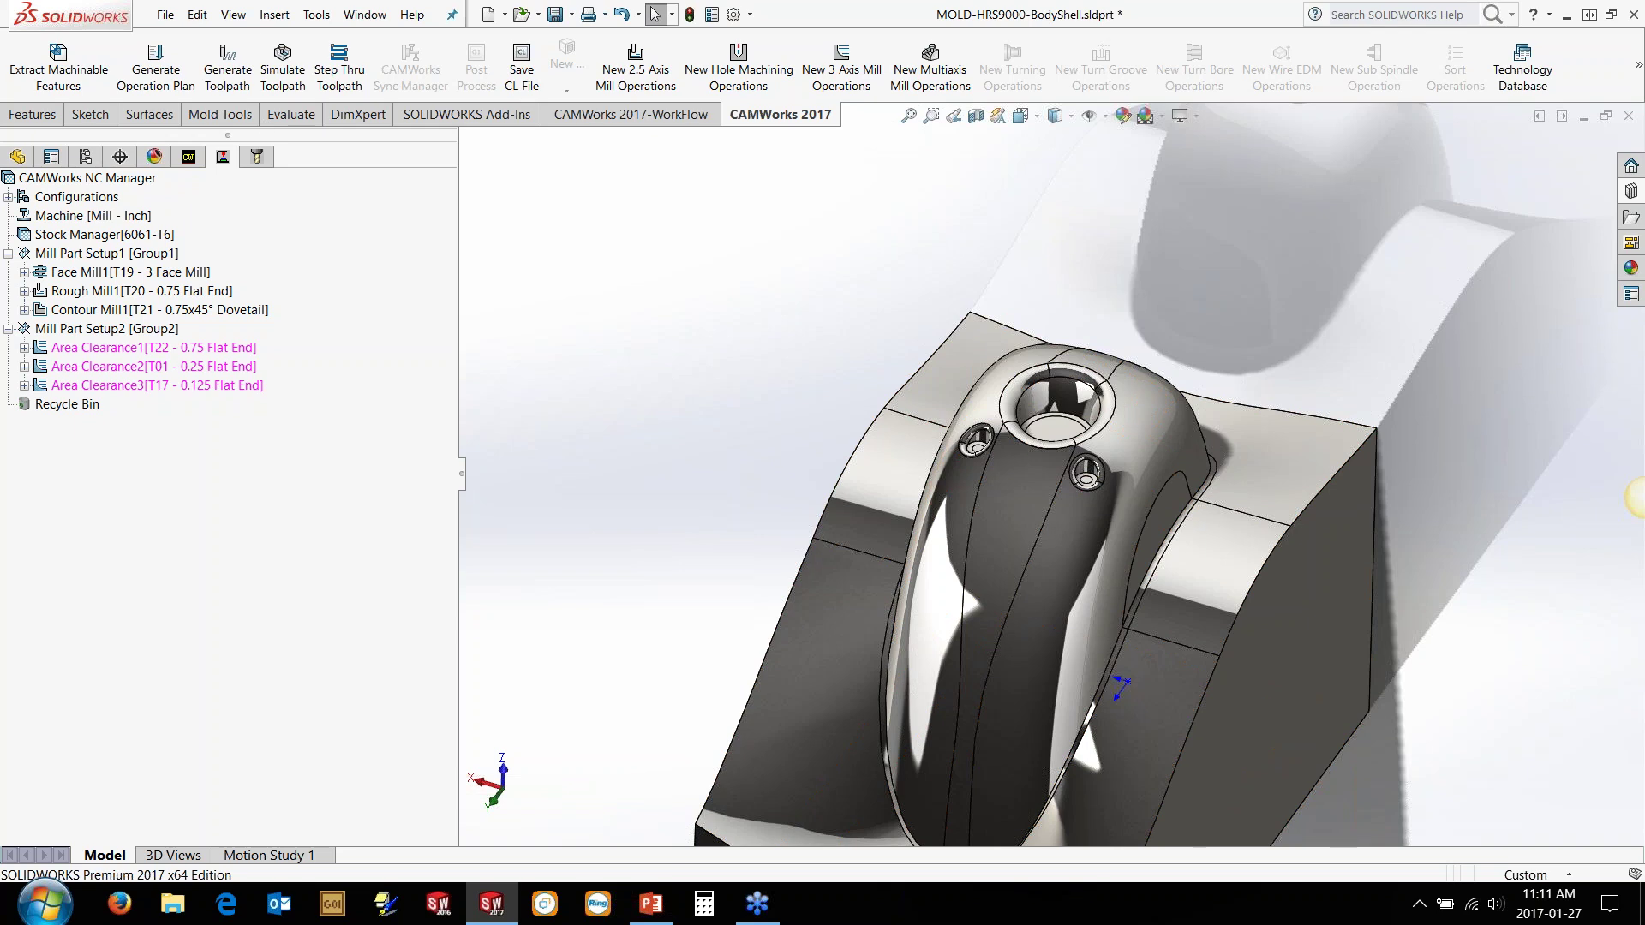
click(228, 69)
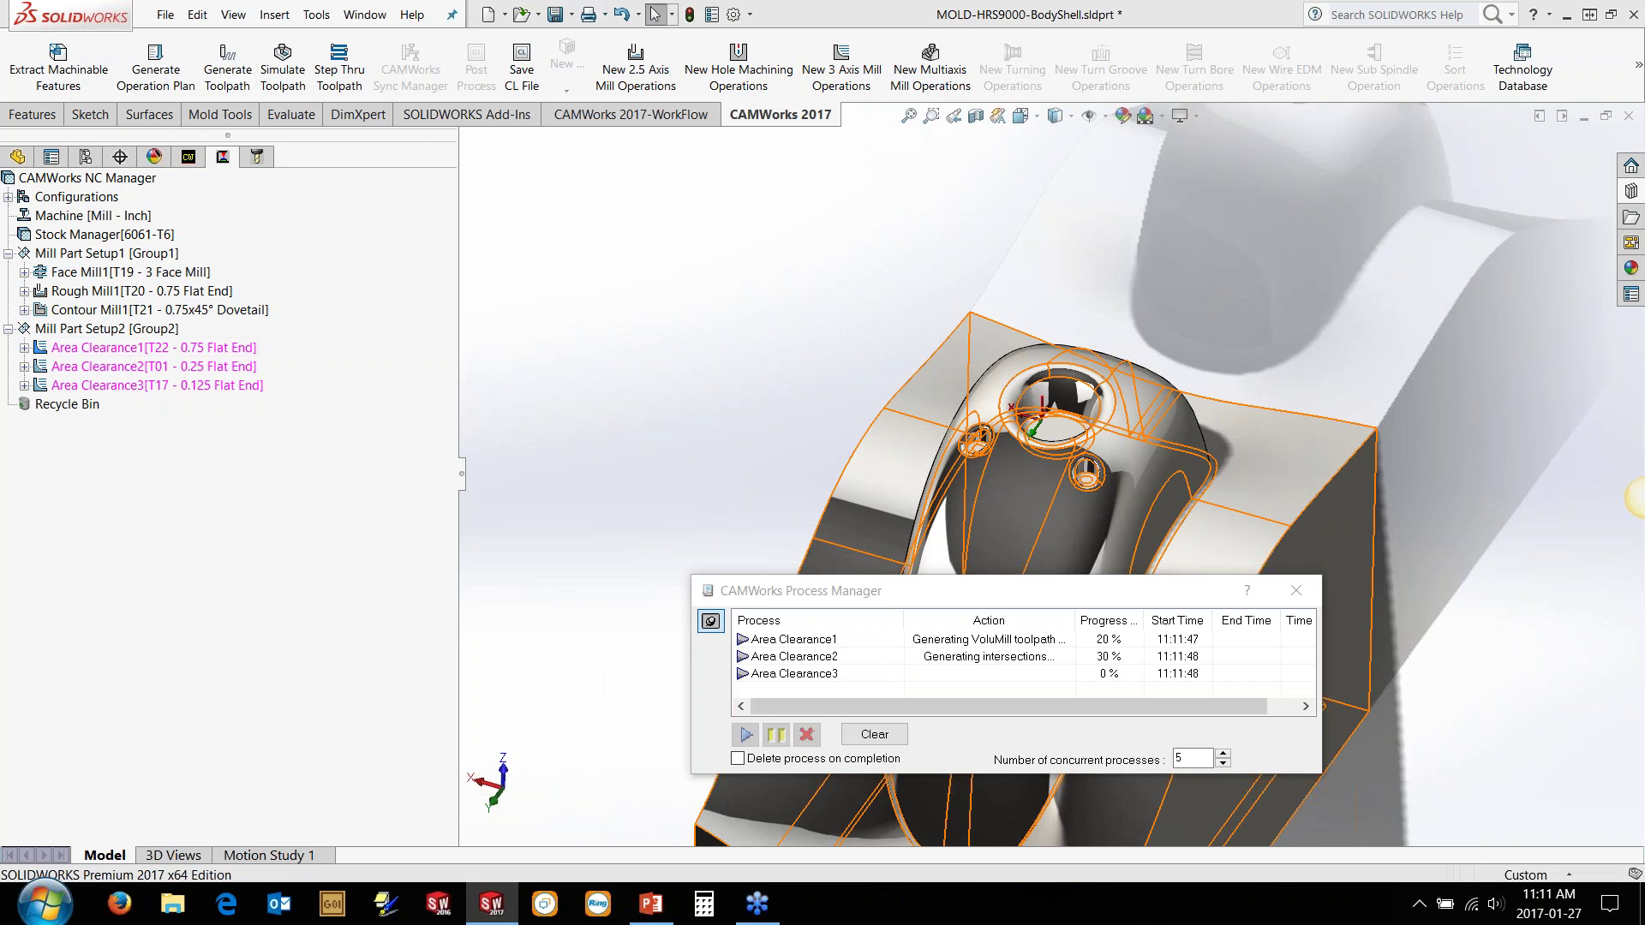
Step: Examine the first Area Clearance operation's tool, pattern type, maximum cut amount and cut amount
double_click(154, 347)
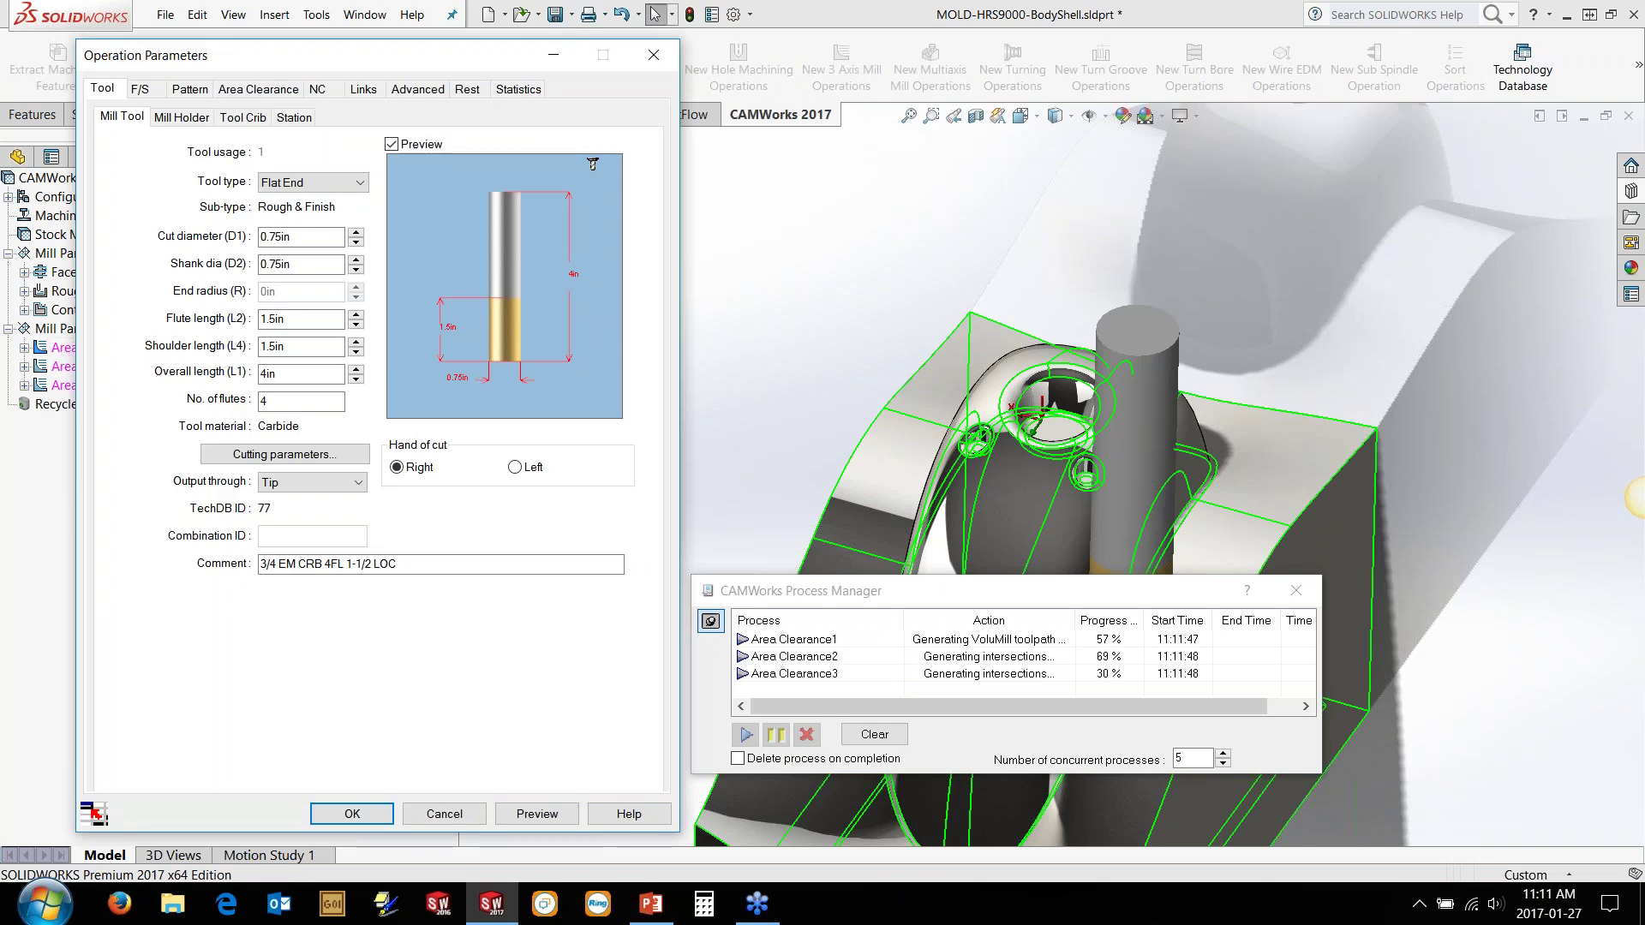
click(190, 91)
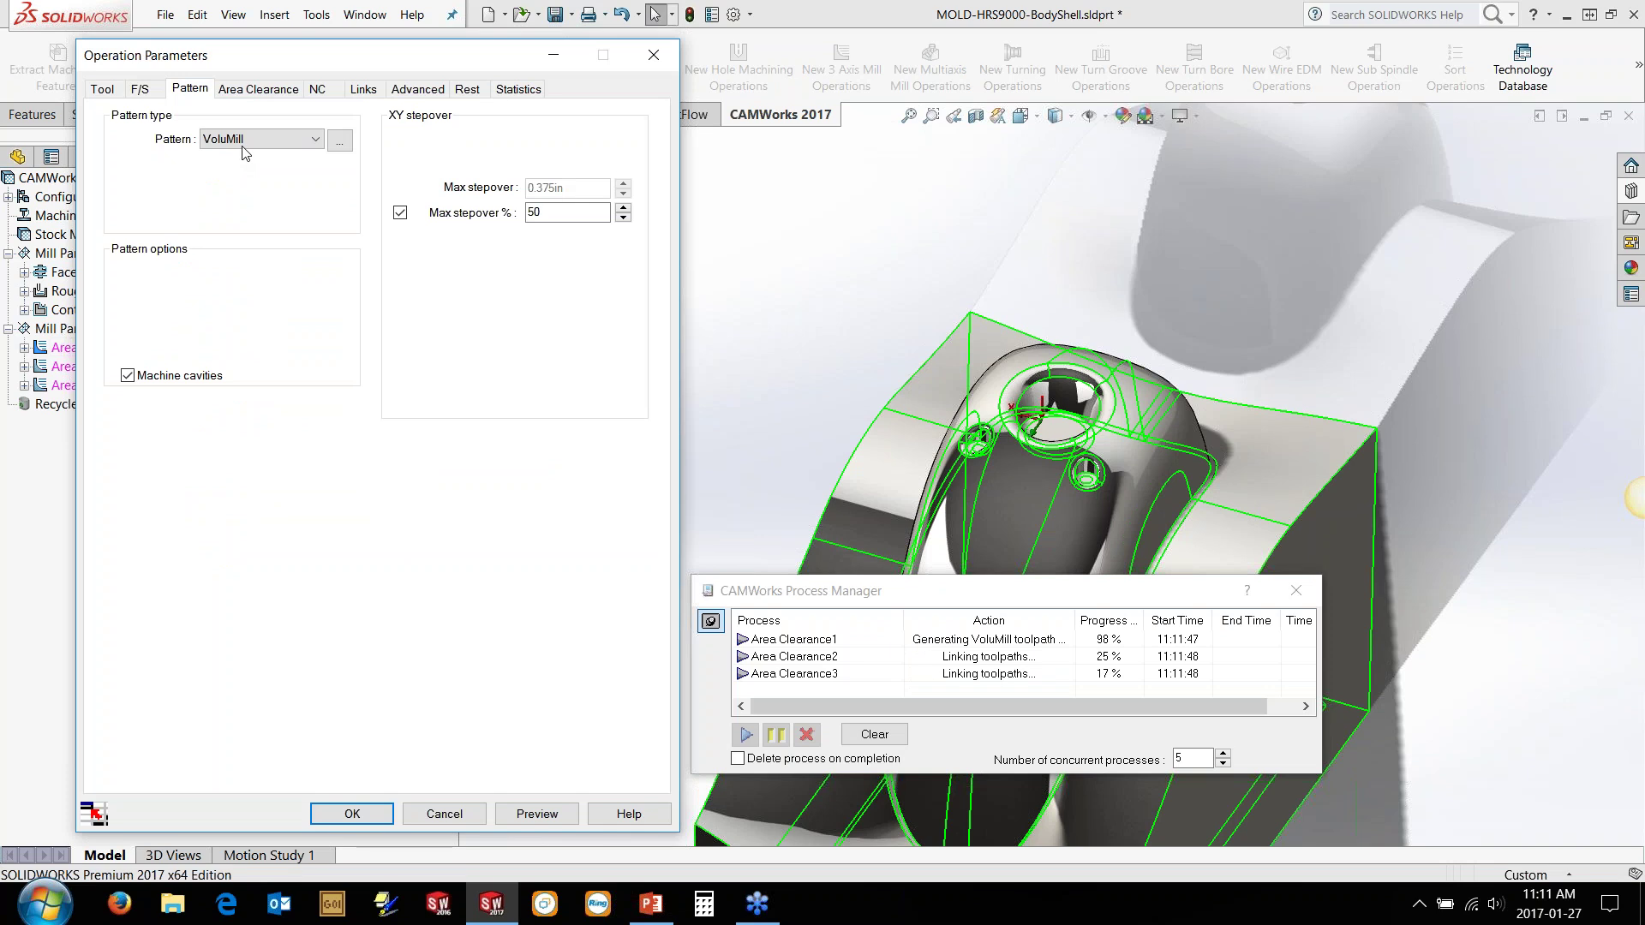
click(102, 89)
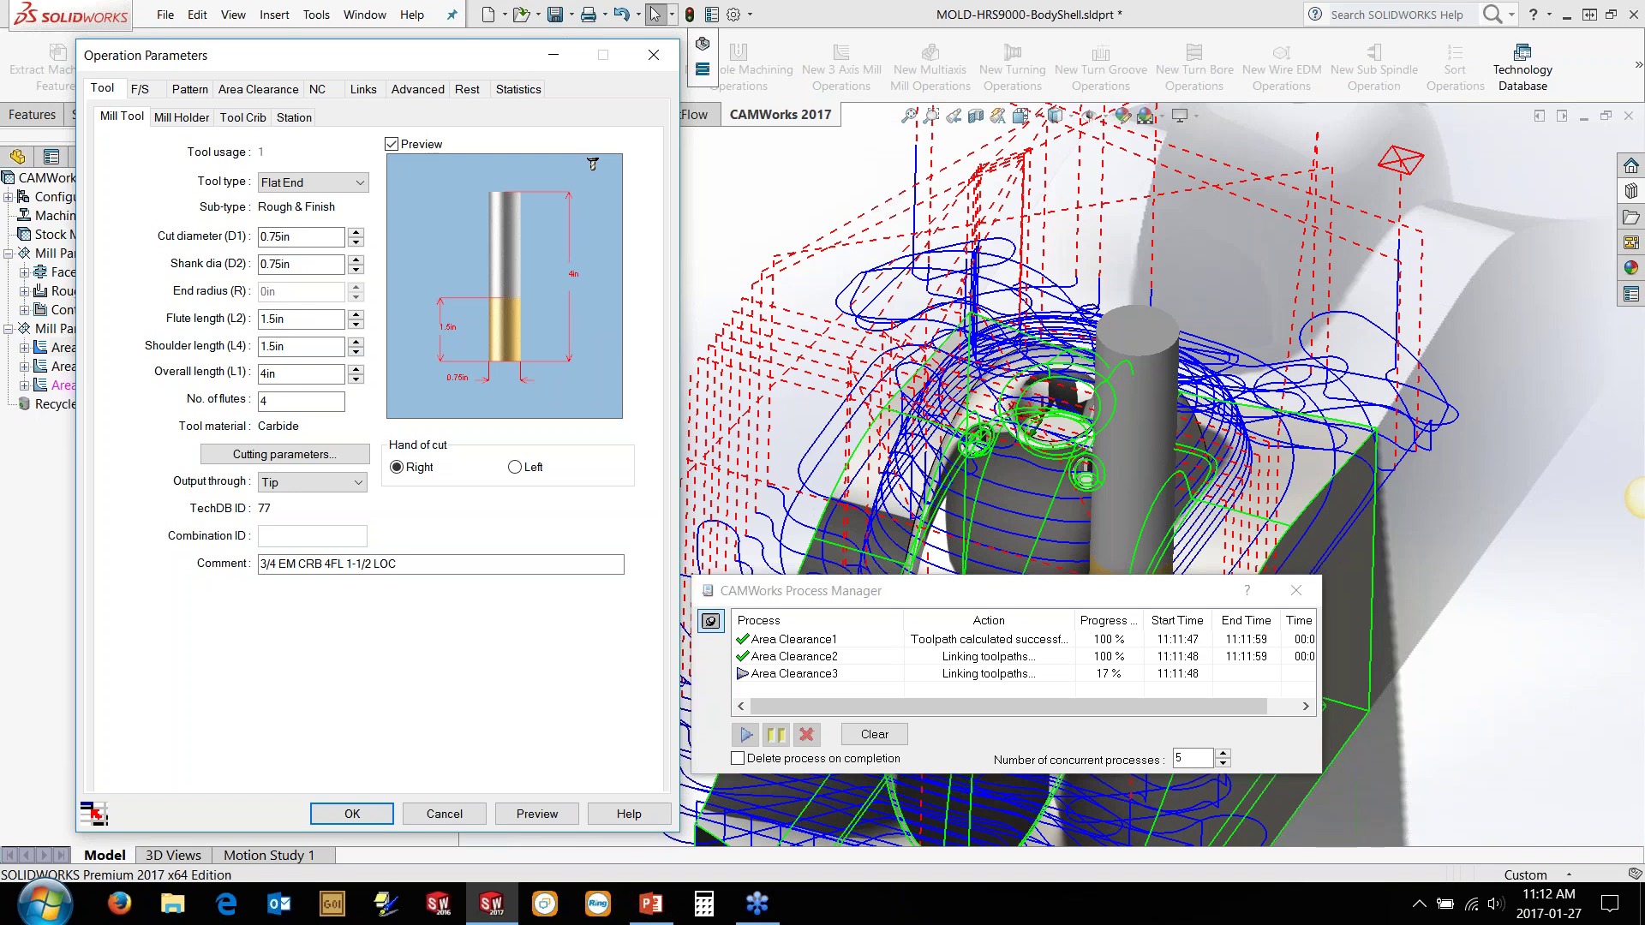
click(190, 90)
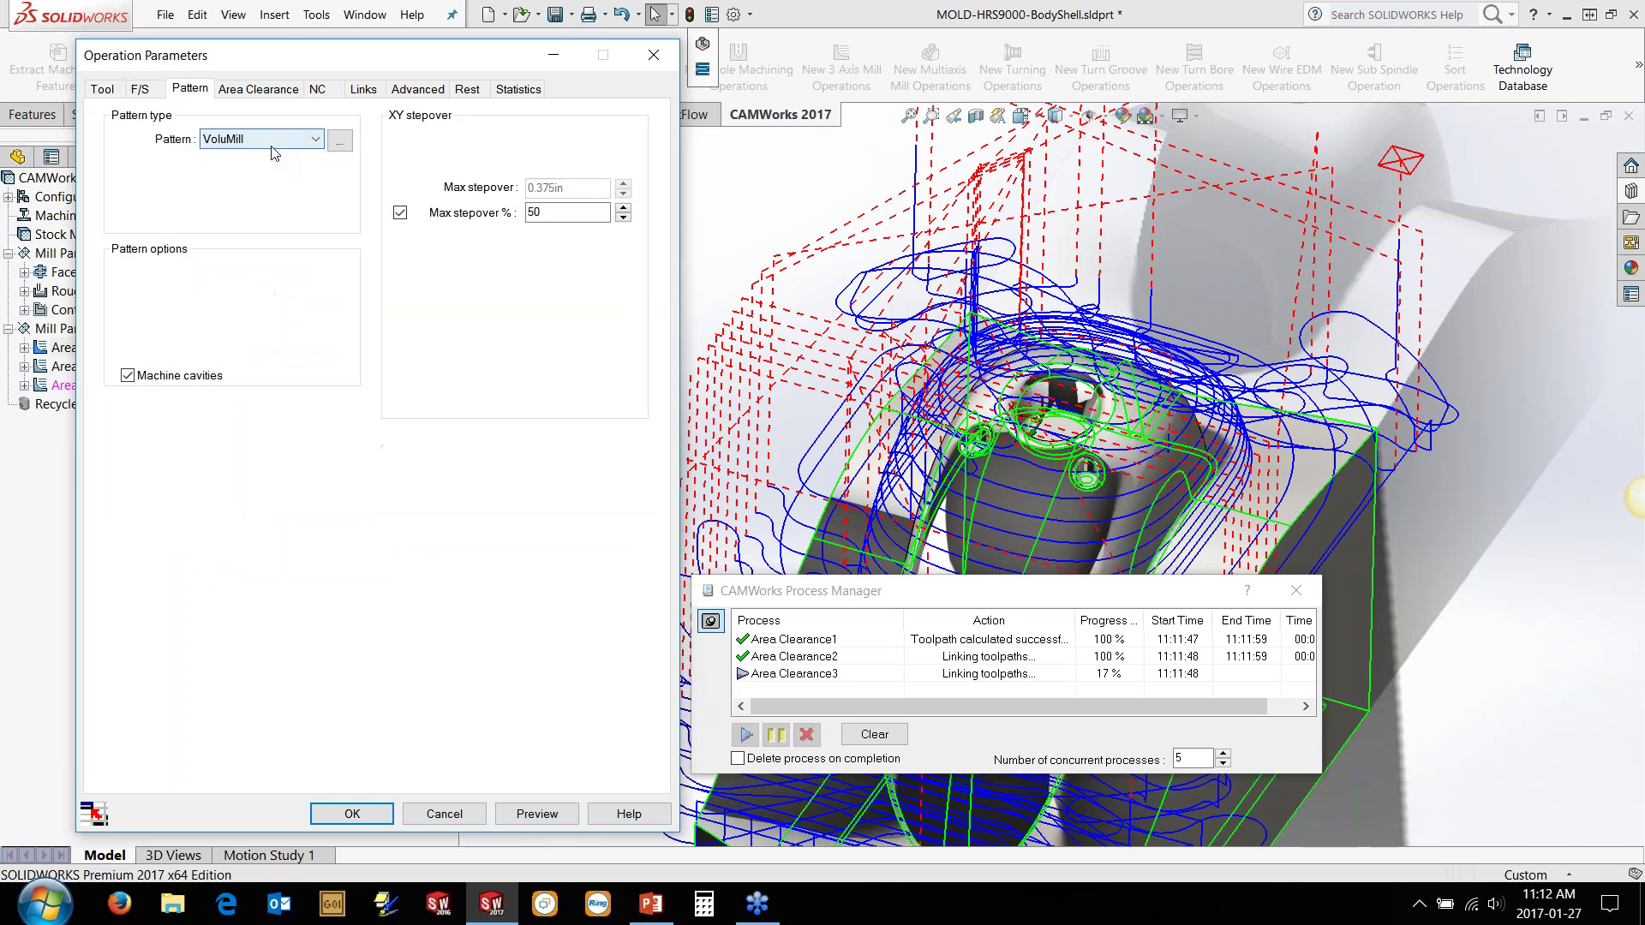
click(285, 91)
double_click(540, 169)
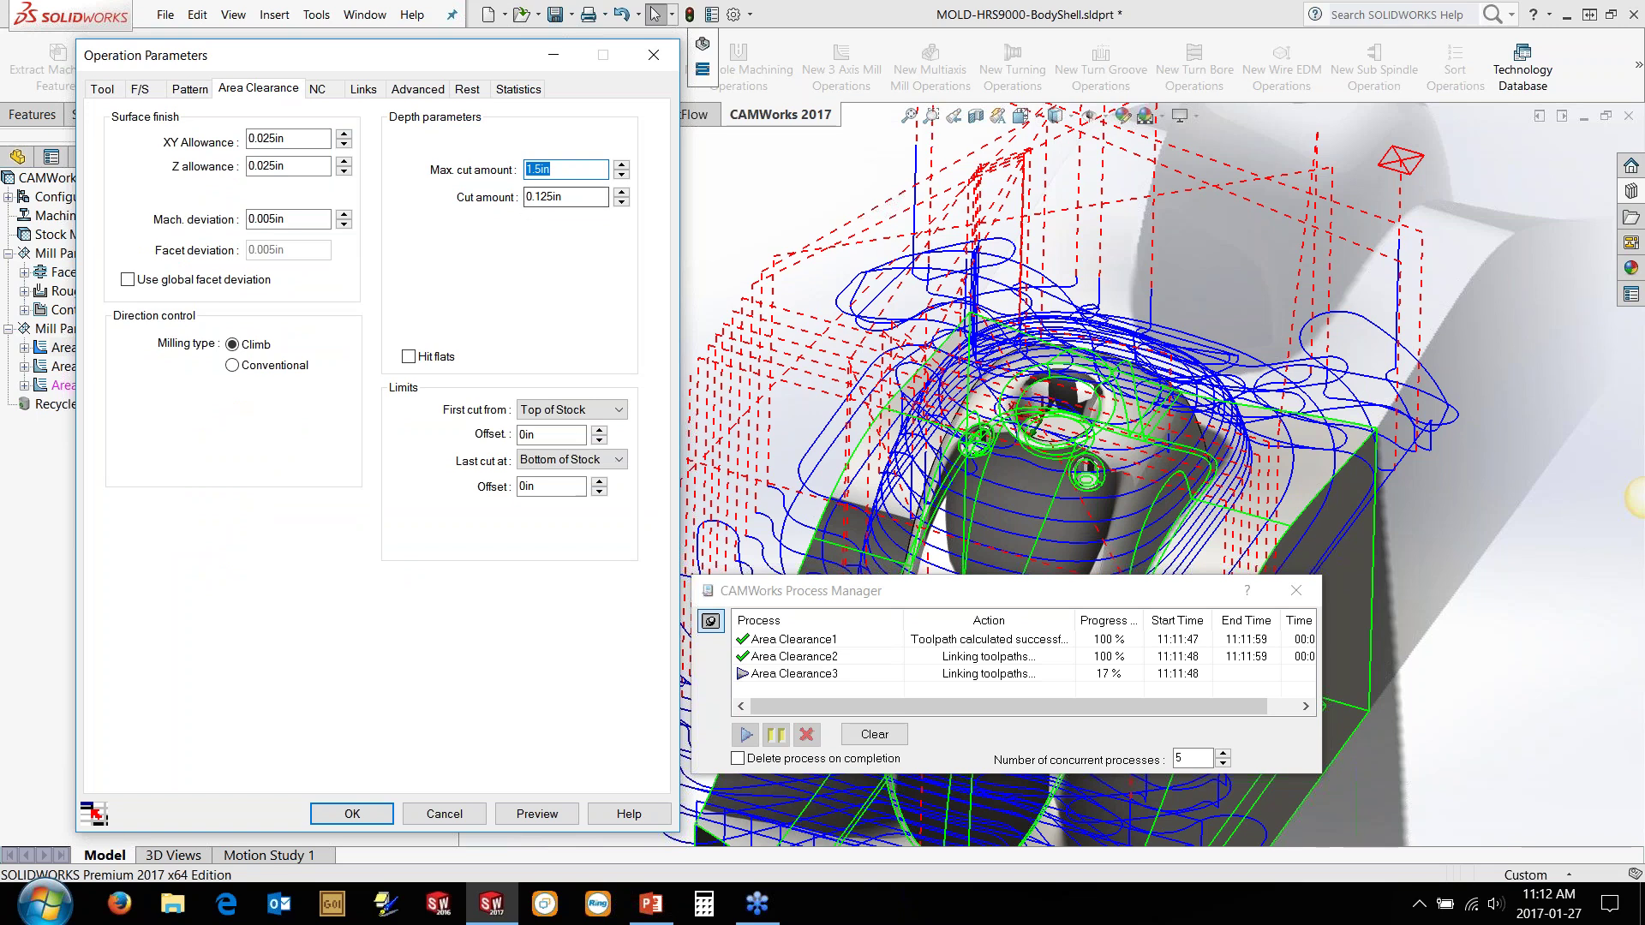
double_click(545, 197)
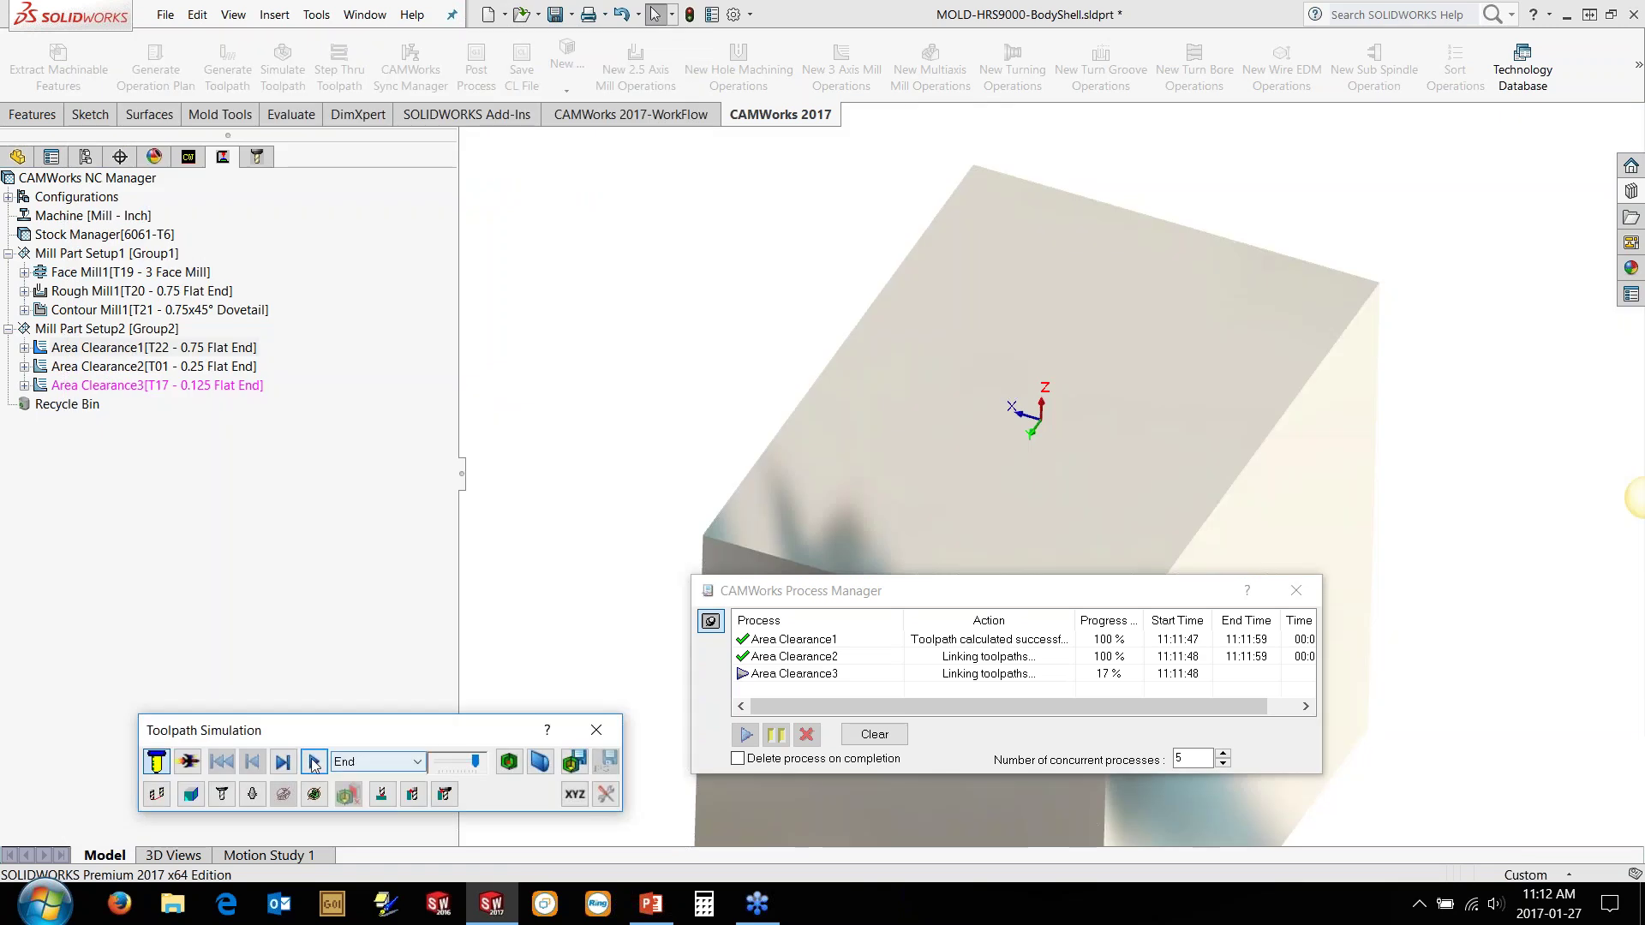
Step: Run the toolpath simulation of the upper-side roughing, examine the cut stock, and close the simulation
click(314, 761)
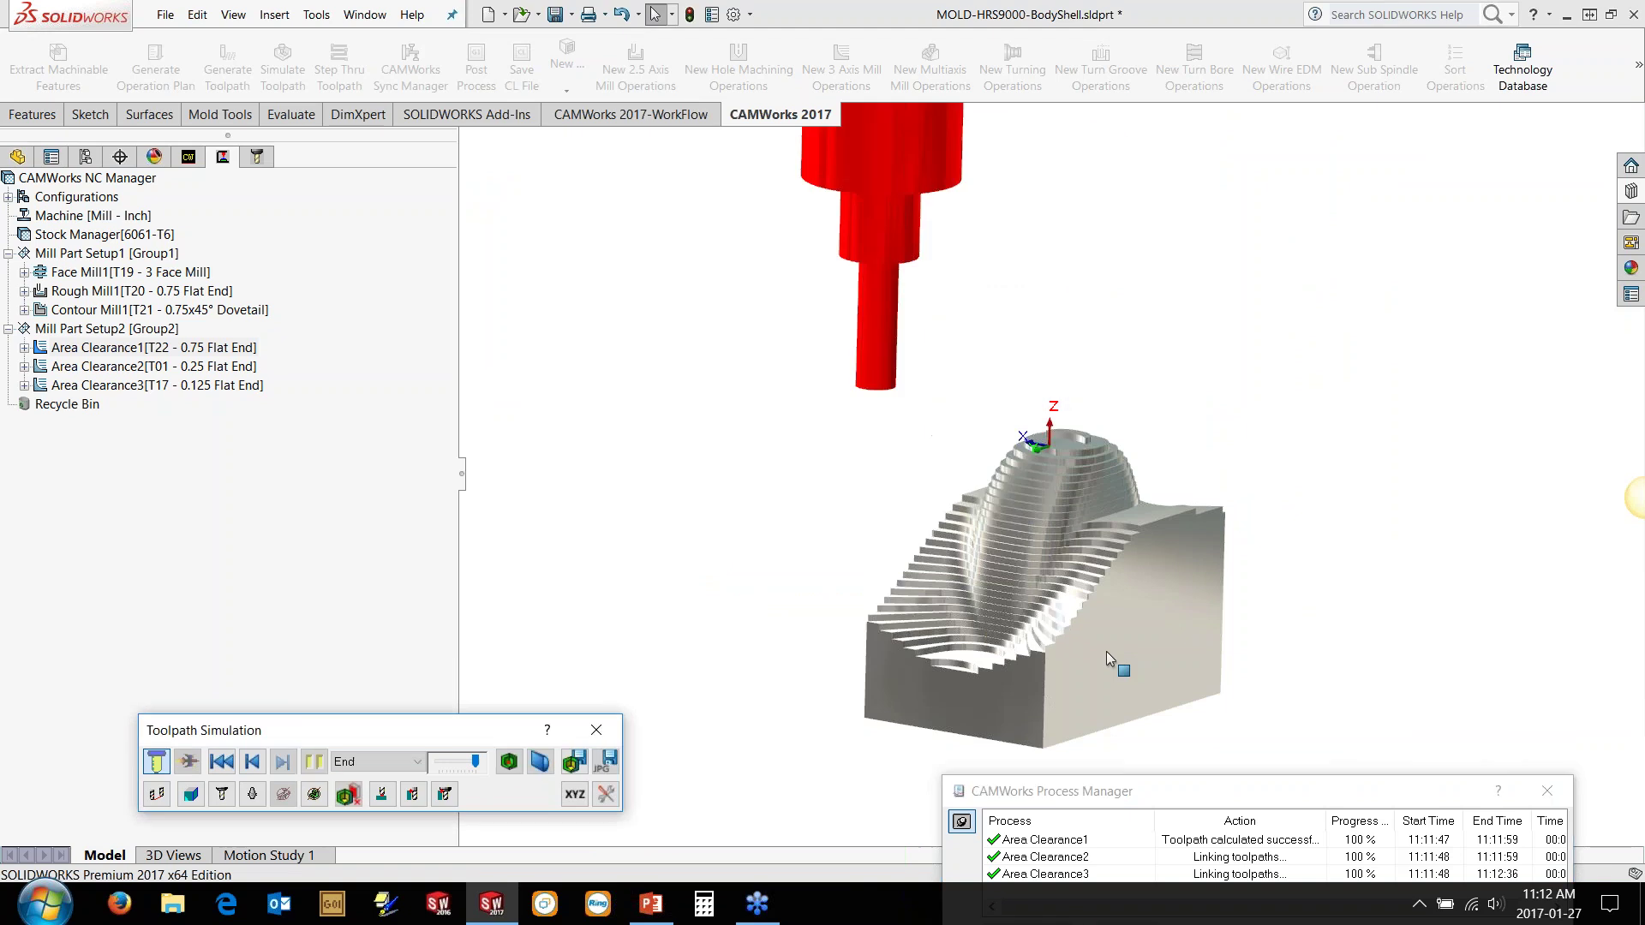
click(592, 730)
click(371, 813)
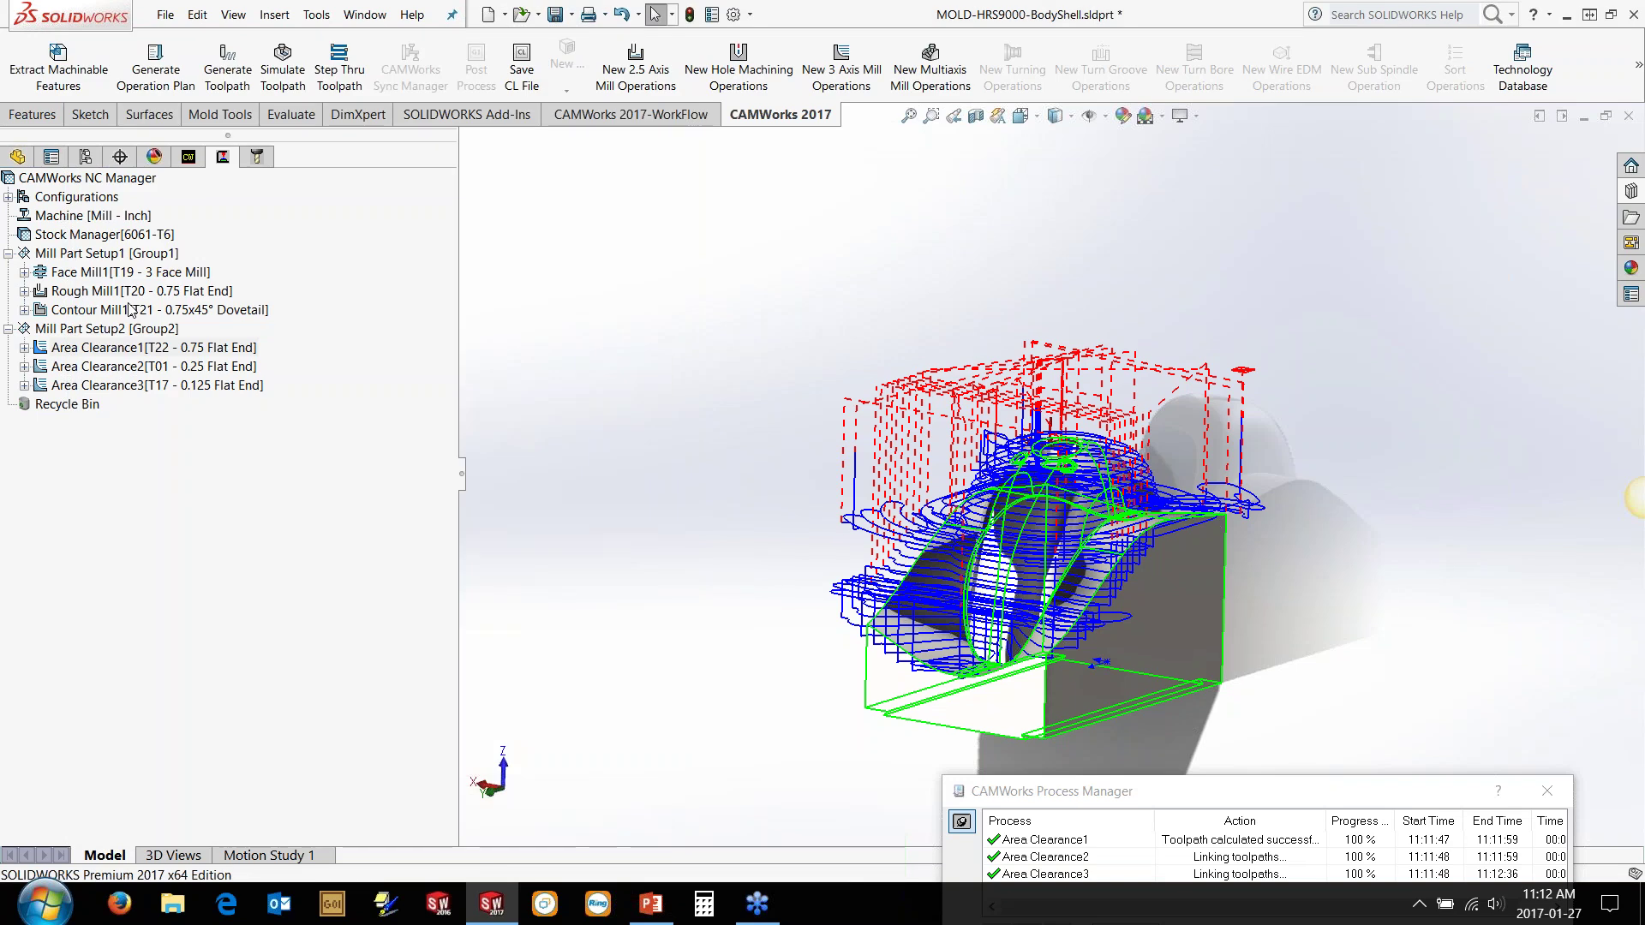
Step: Set the rest machining method of the Area Clearance2 operation to From WIP
click(112, 366)
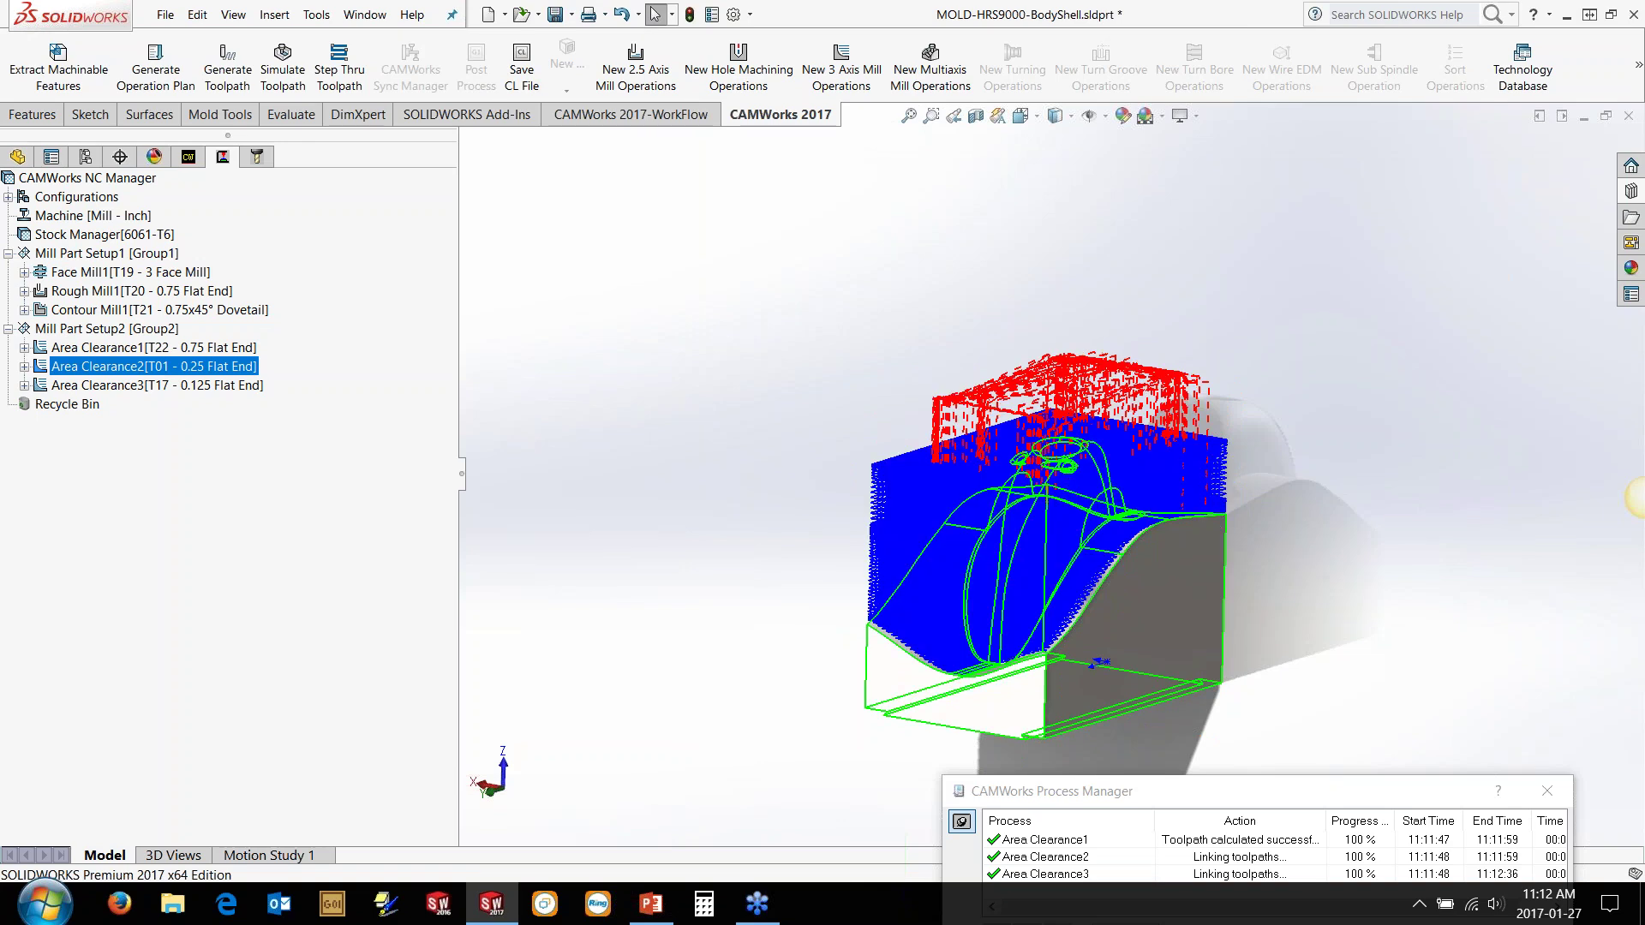
double_click(154, 366)
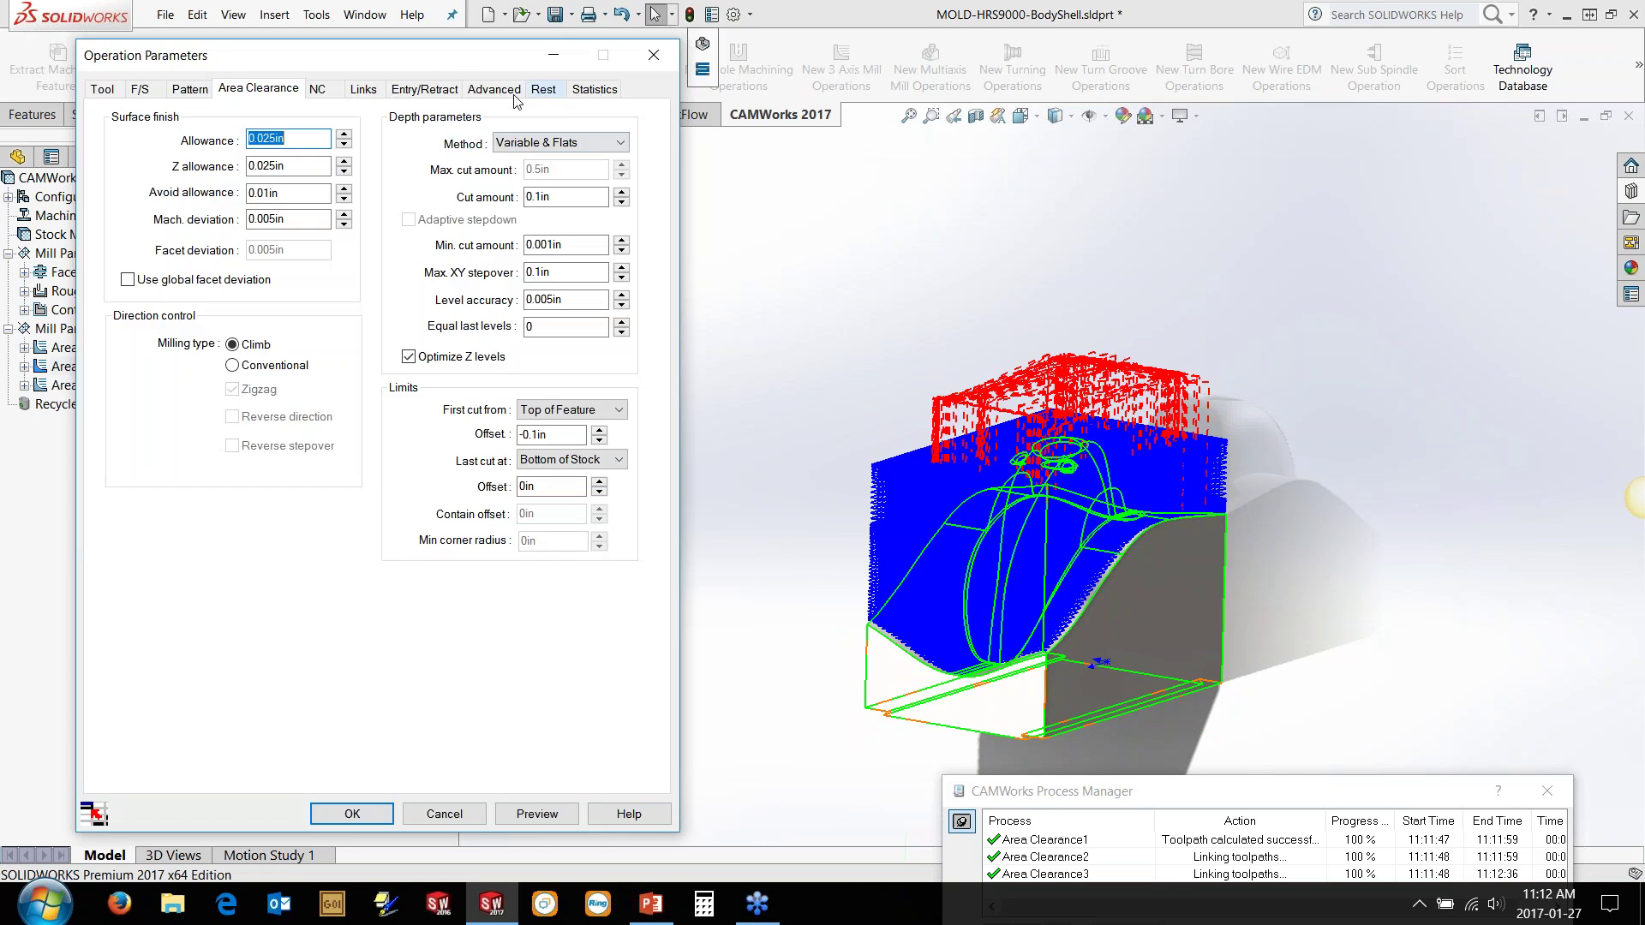
click(543, 89)
click(298, 147)
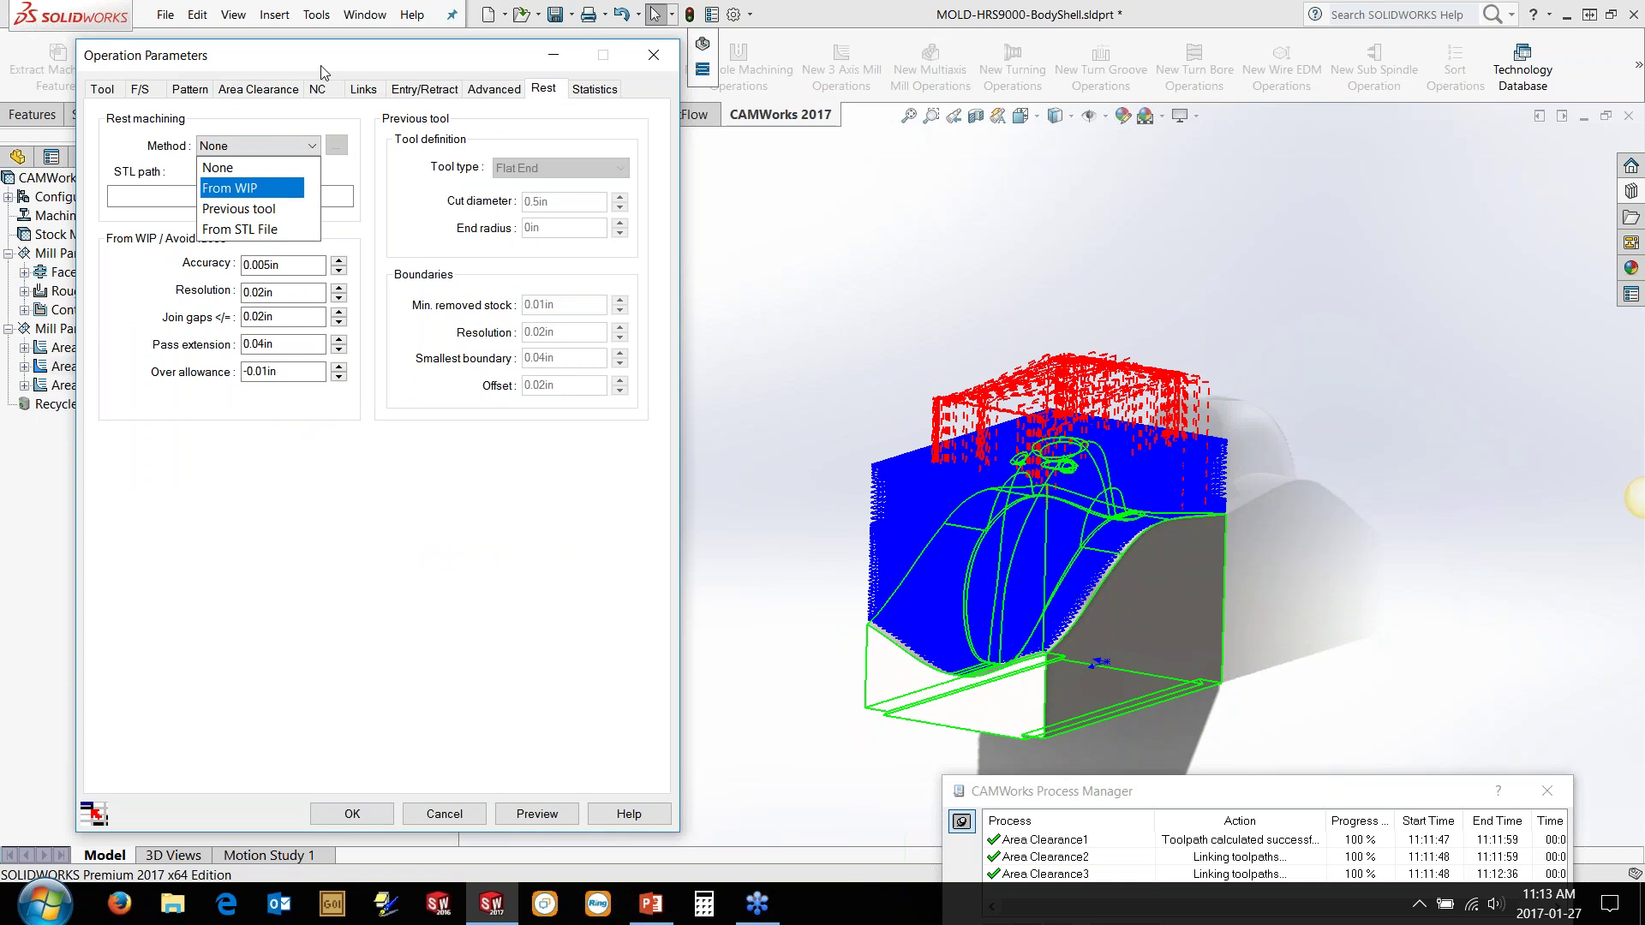
click(272, 189)
drag(321, 70, 582, 75)
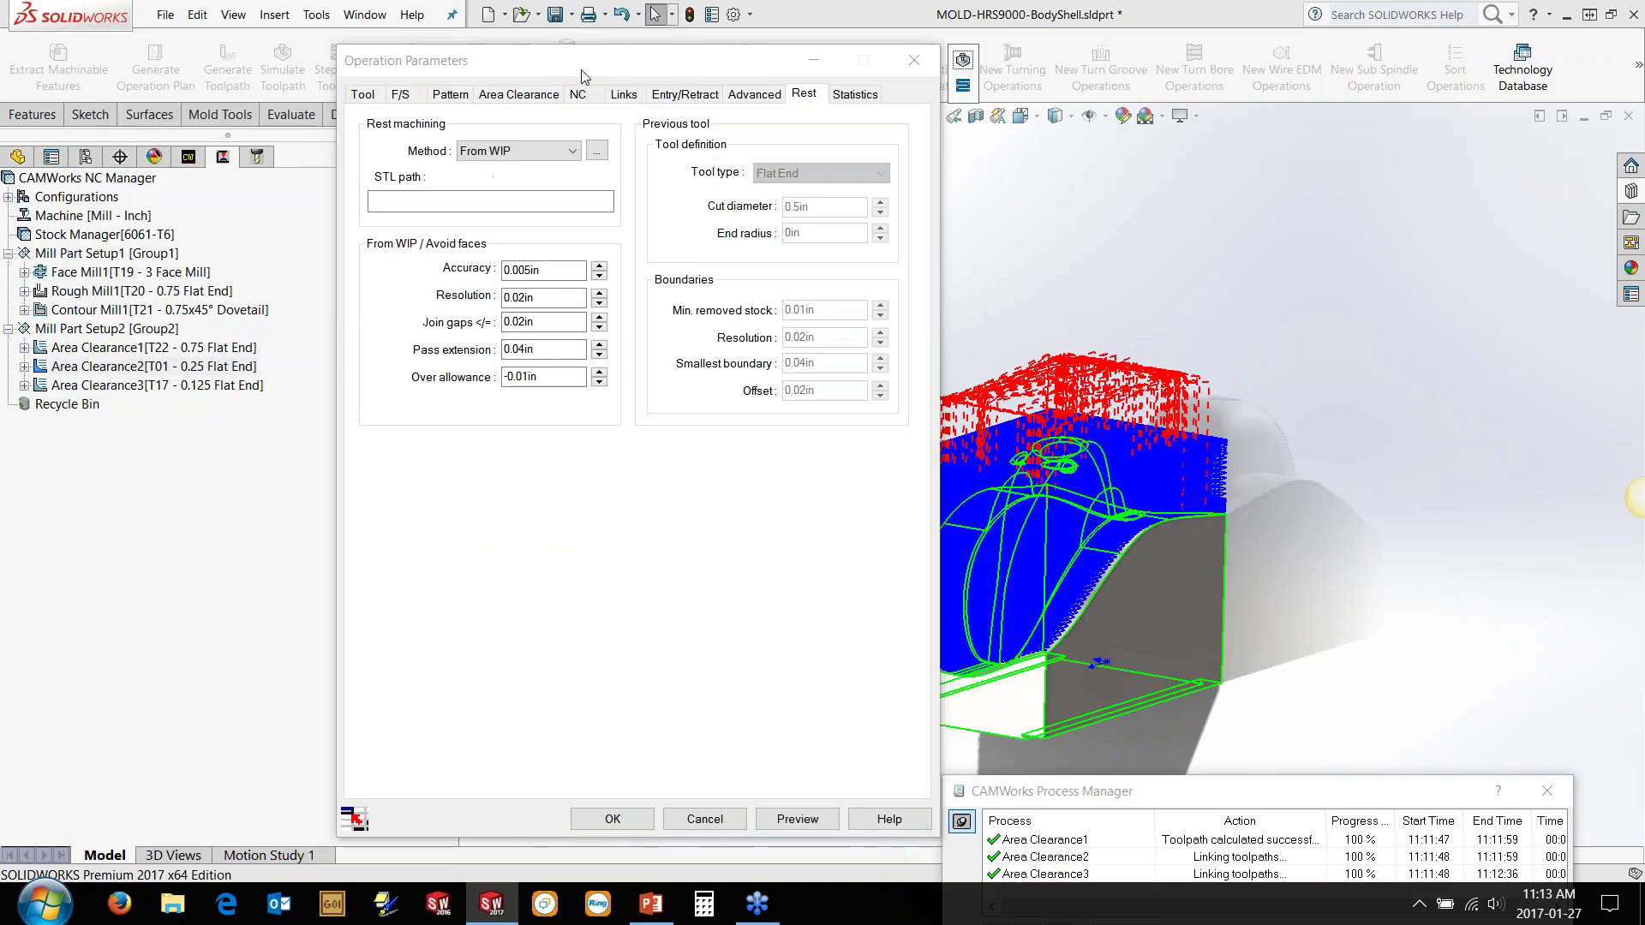
Step: Set the WIP quality to Fine for the operations in the current setup and preview the rest toolpath around the core
click(597, 152)
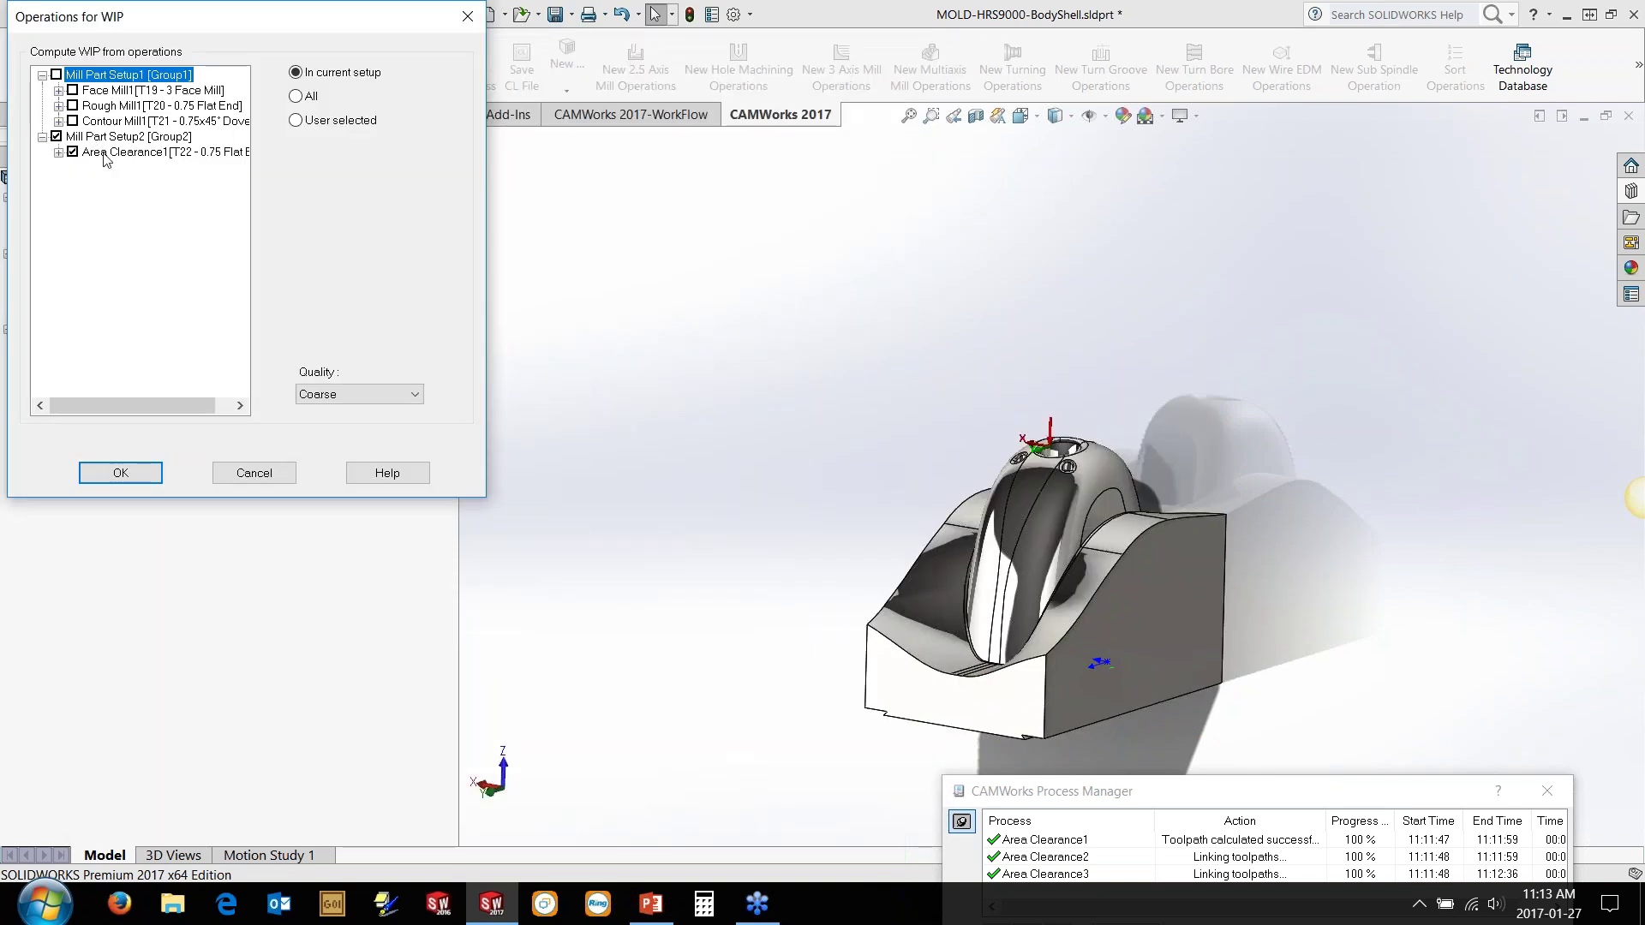
click(371, 397)
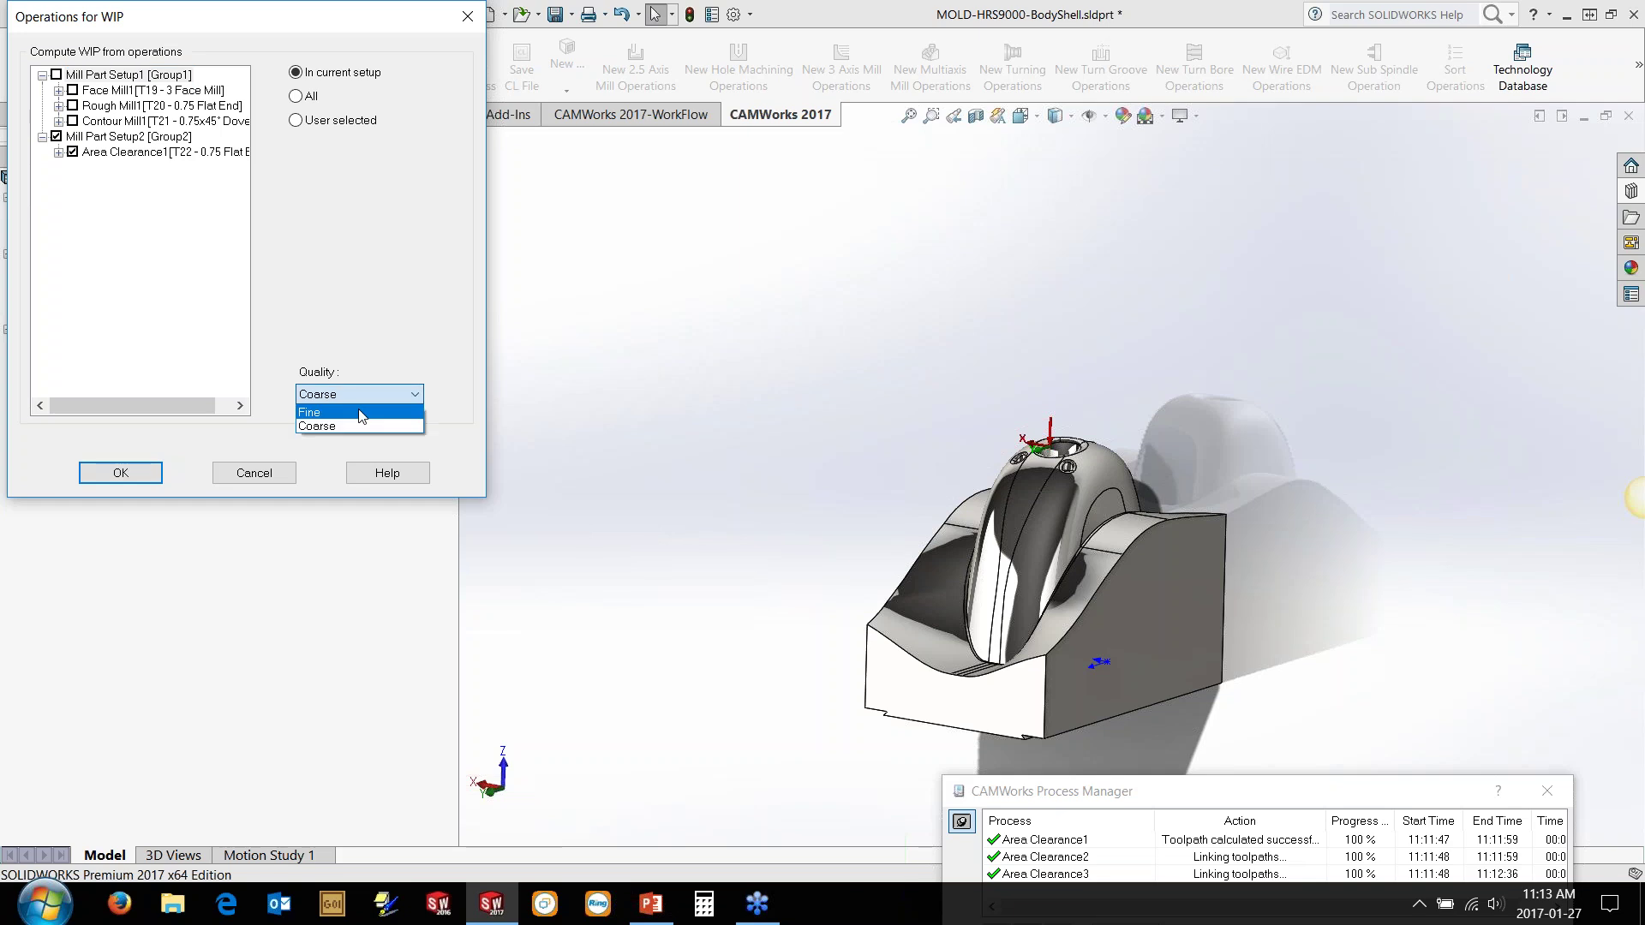
click(360, 413)
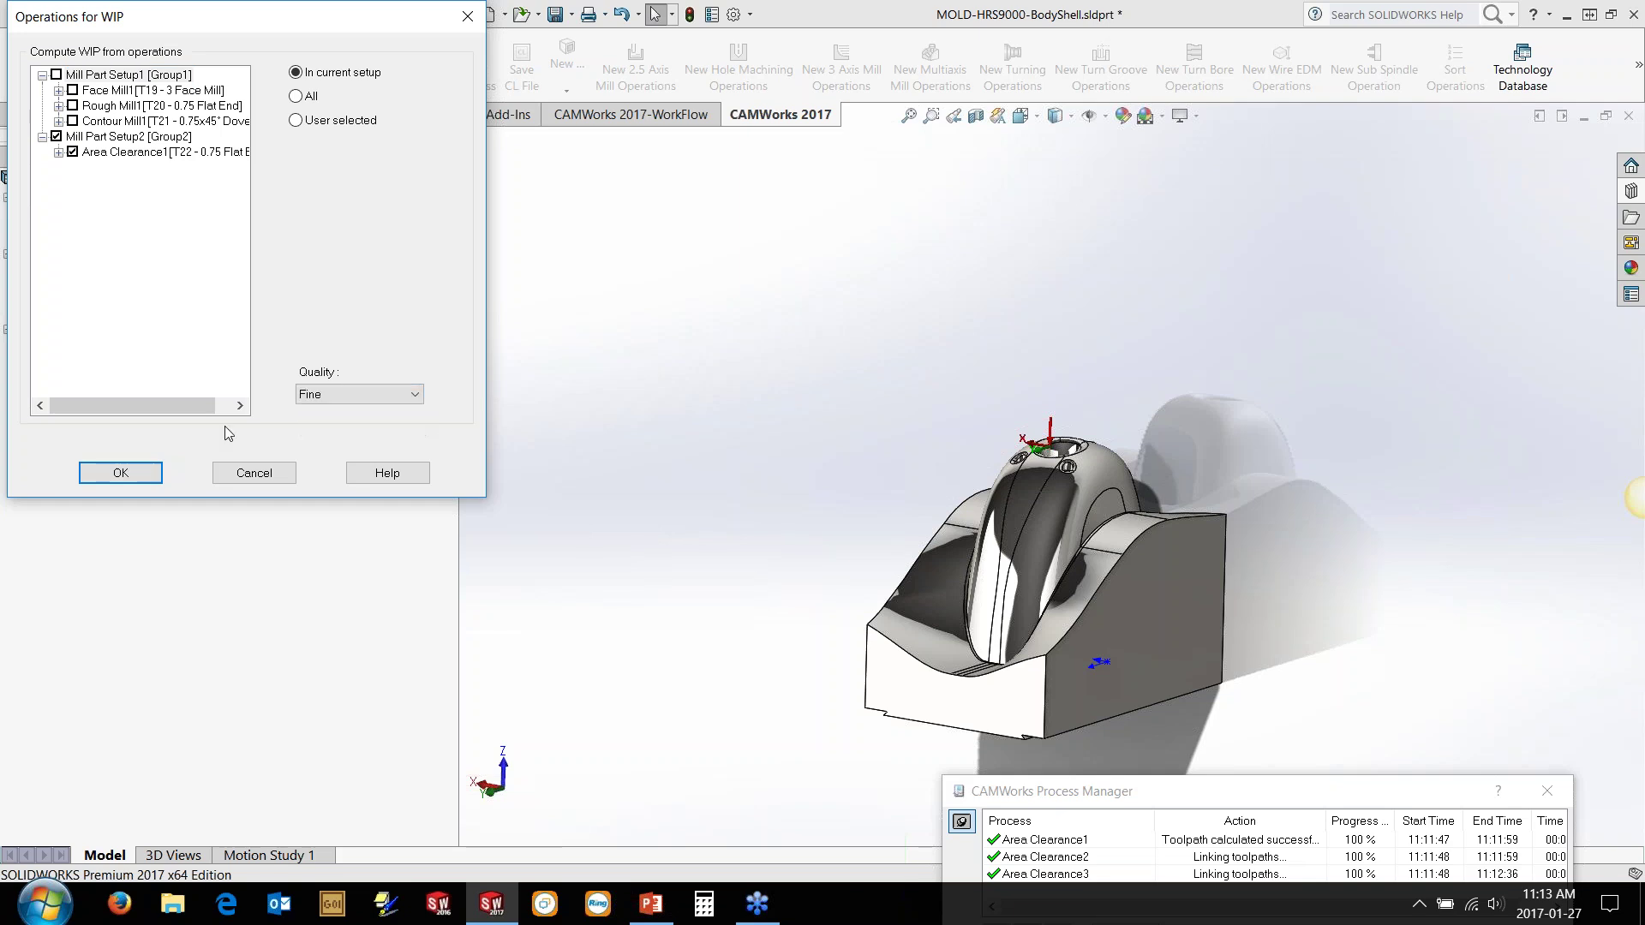
click(127, 477)
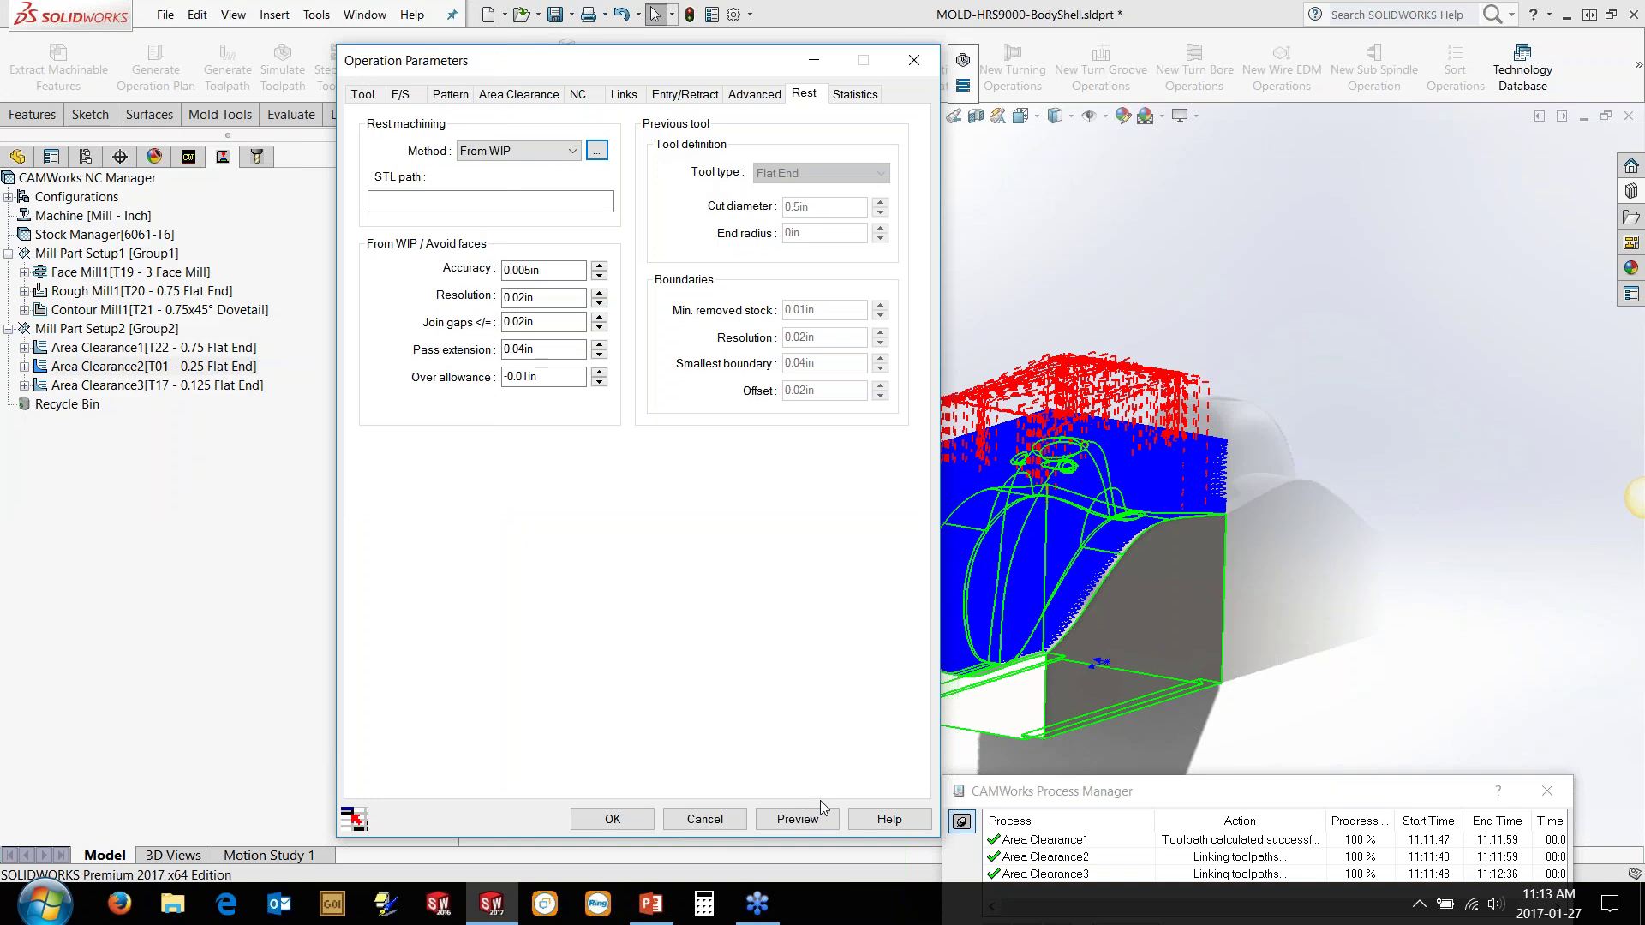
click(797, 820)
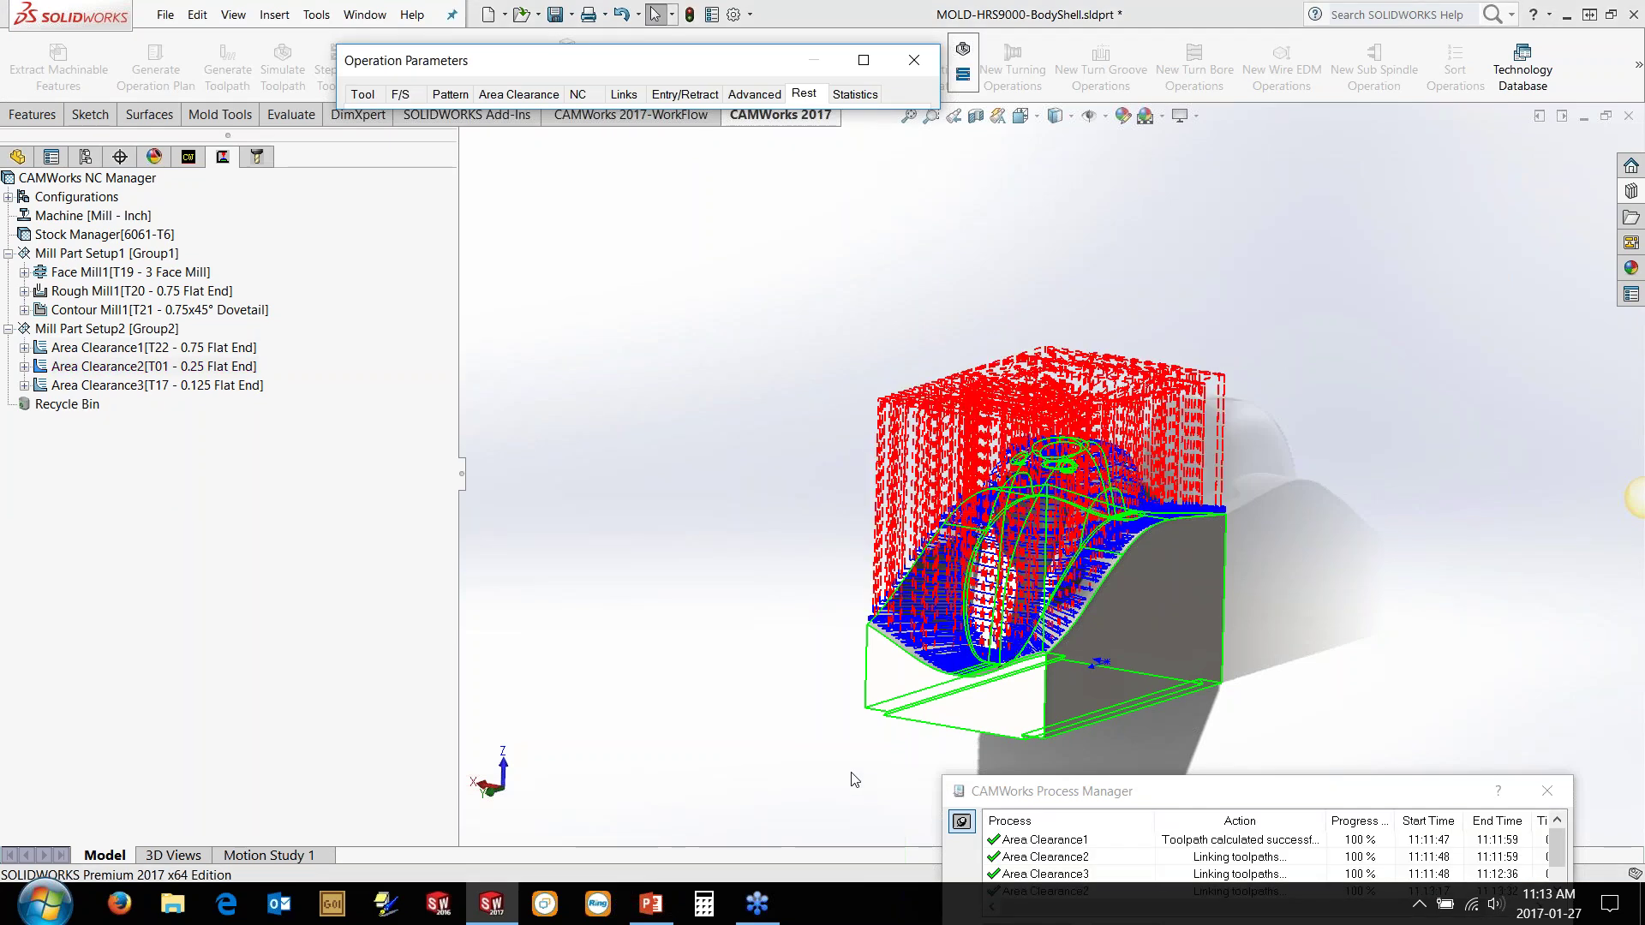
scroll(916, 639, down, 5)
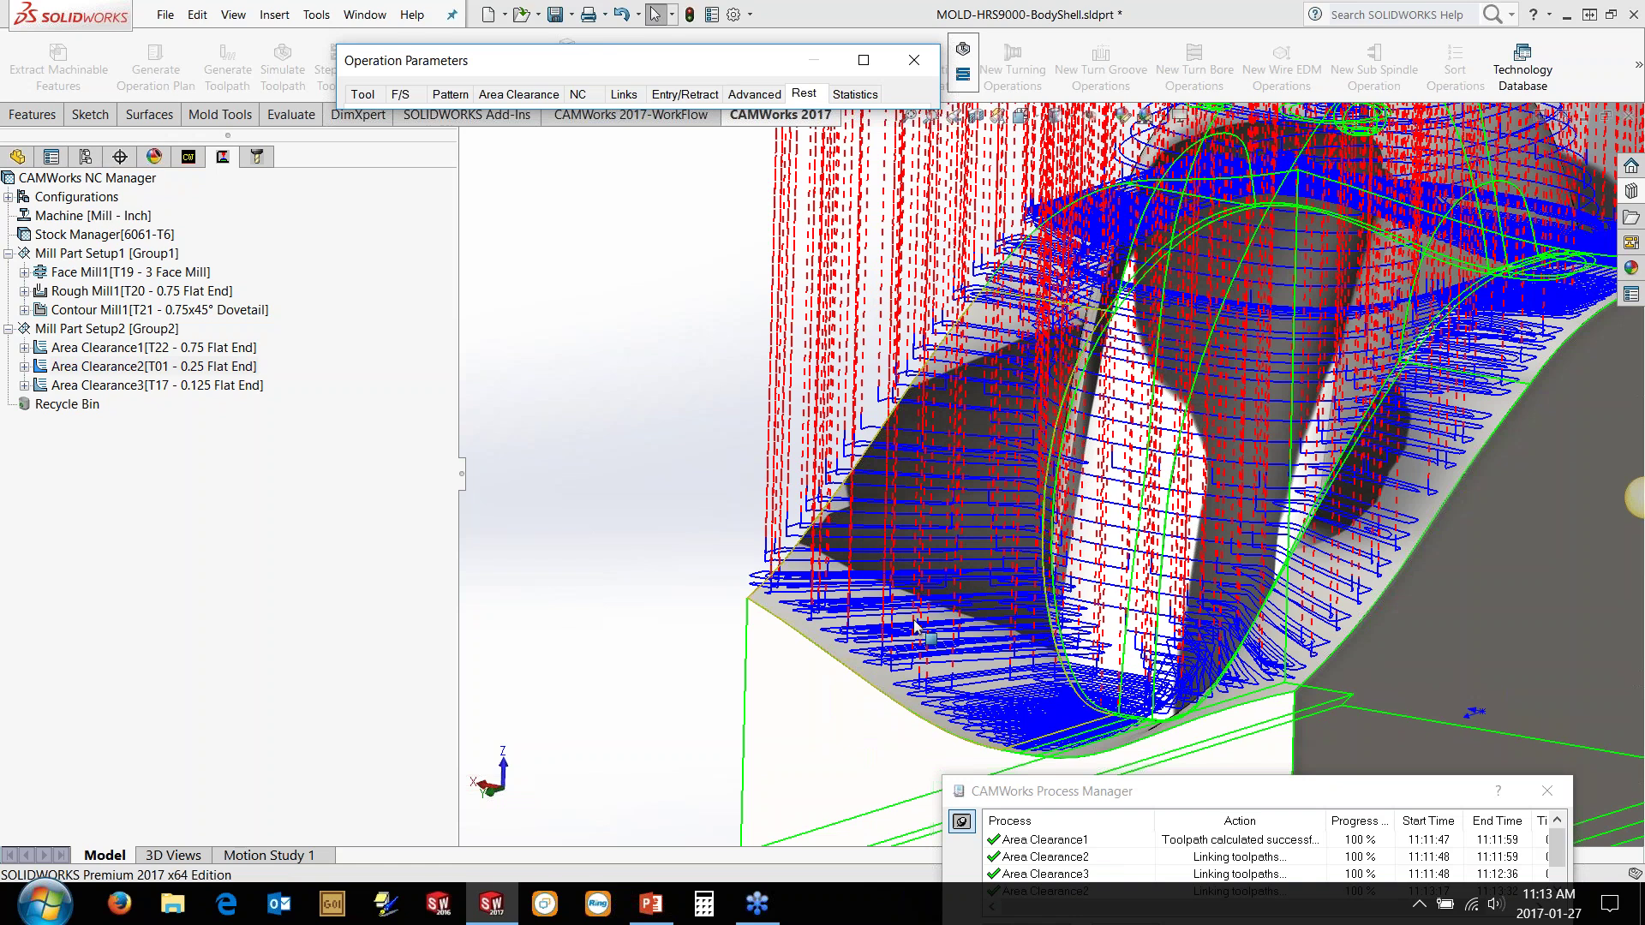
Step: Set the over allowance to -0.1in, preview the rest toolpath, and accept the operation parameters without regenerating toolpaths
click(815, 100)
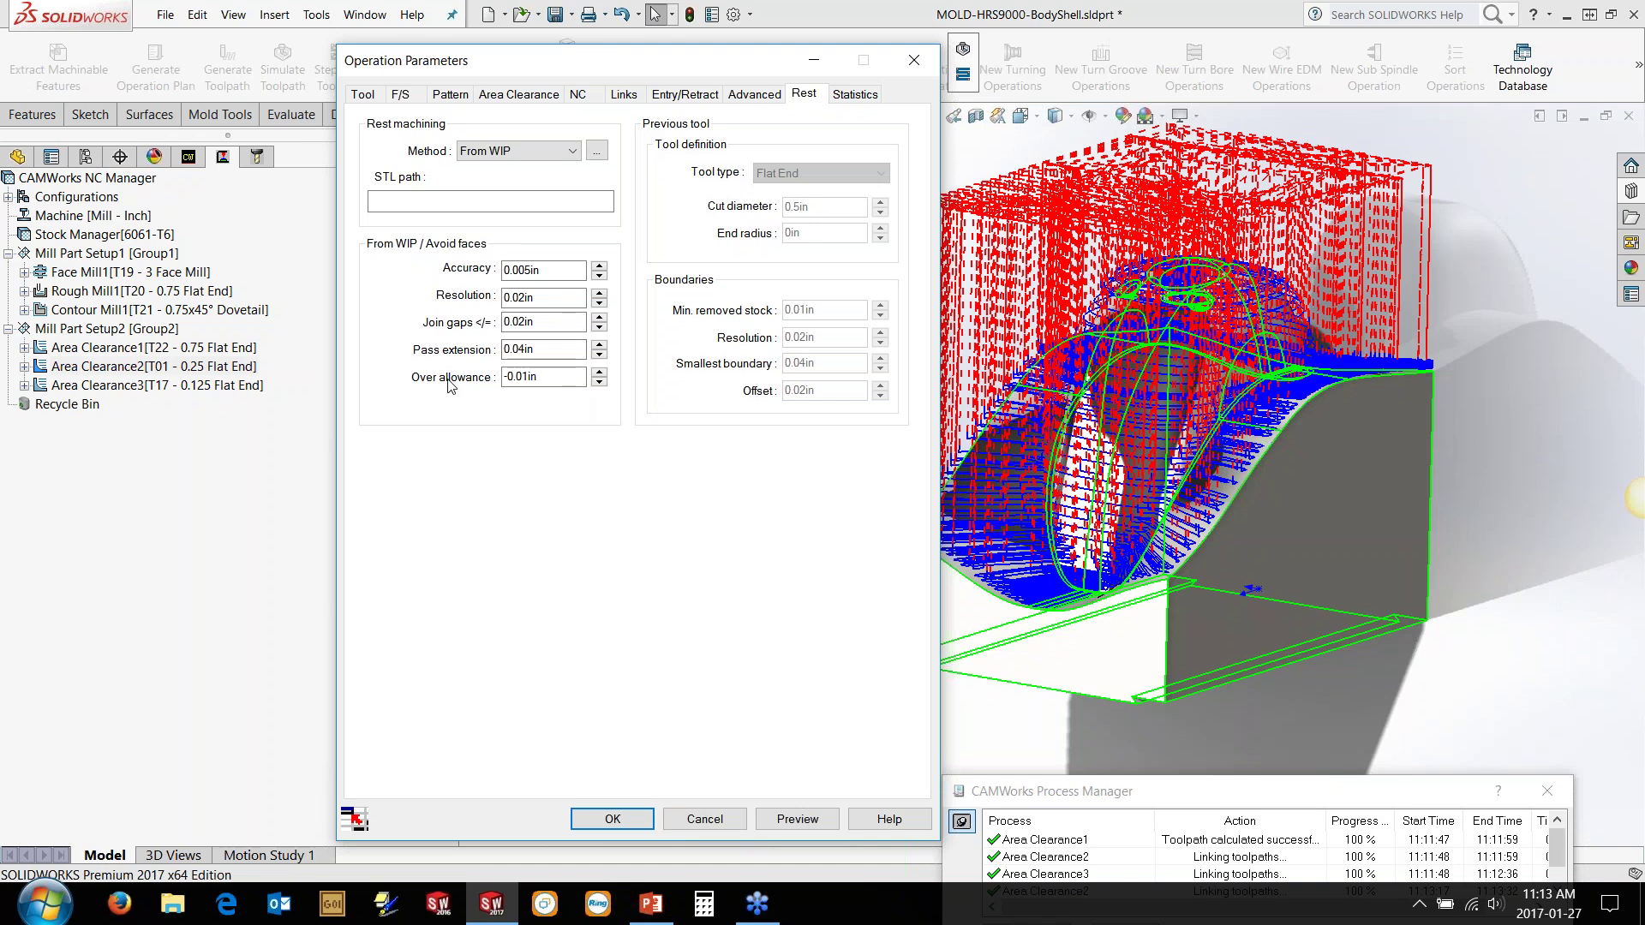
click(520, 380)
key(BackSpace)
click(794, 821)
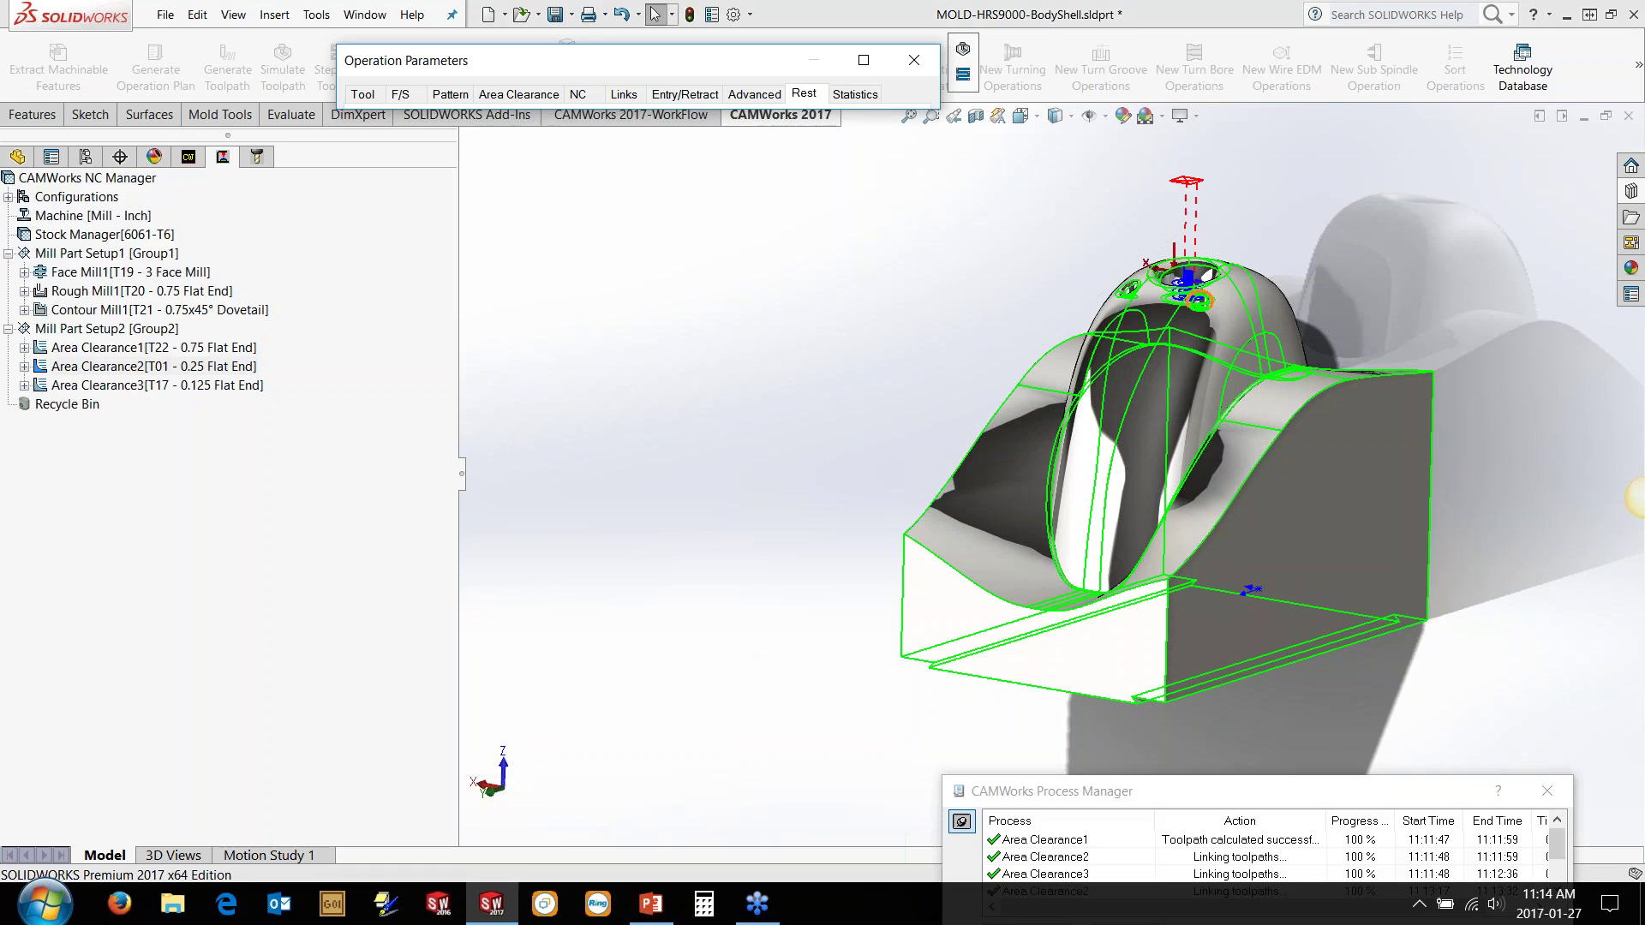
scroll(1239, 258, down, 1)
scroll(1238, 253, down, 3)
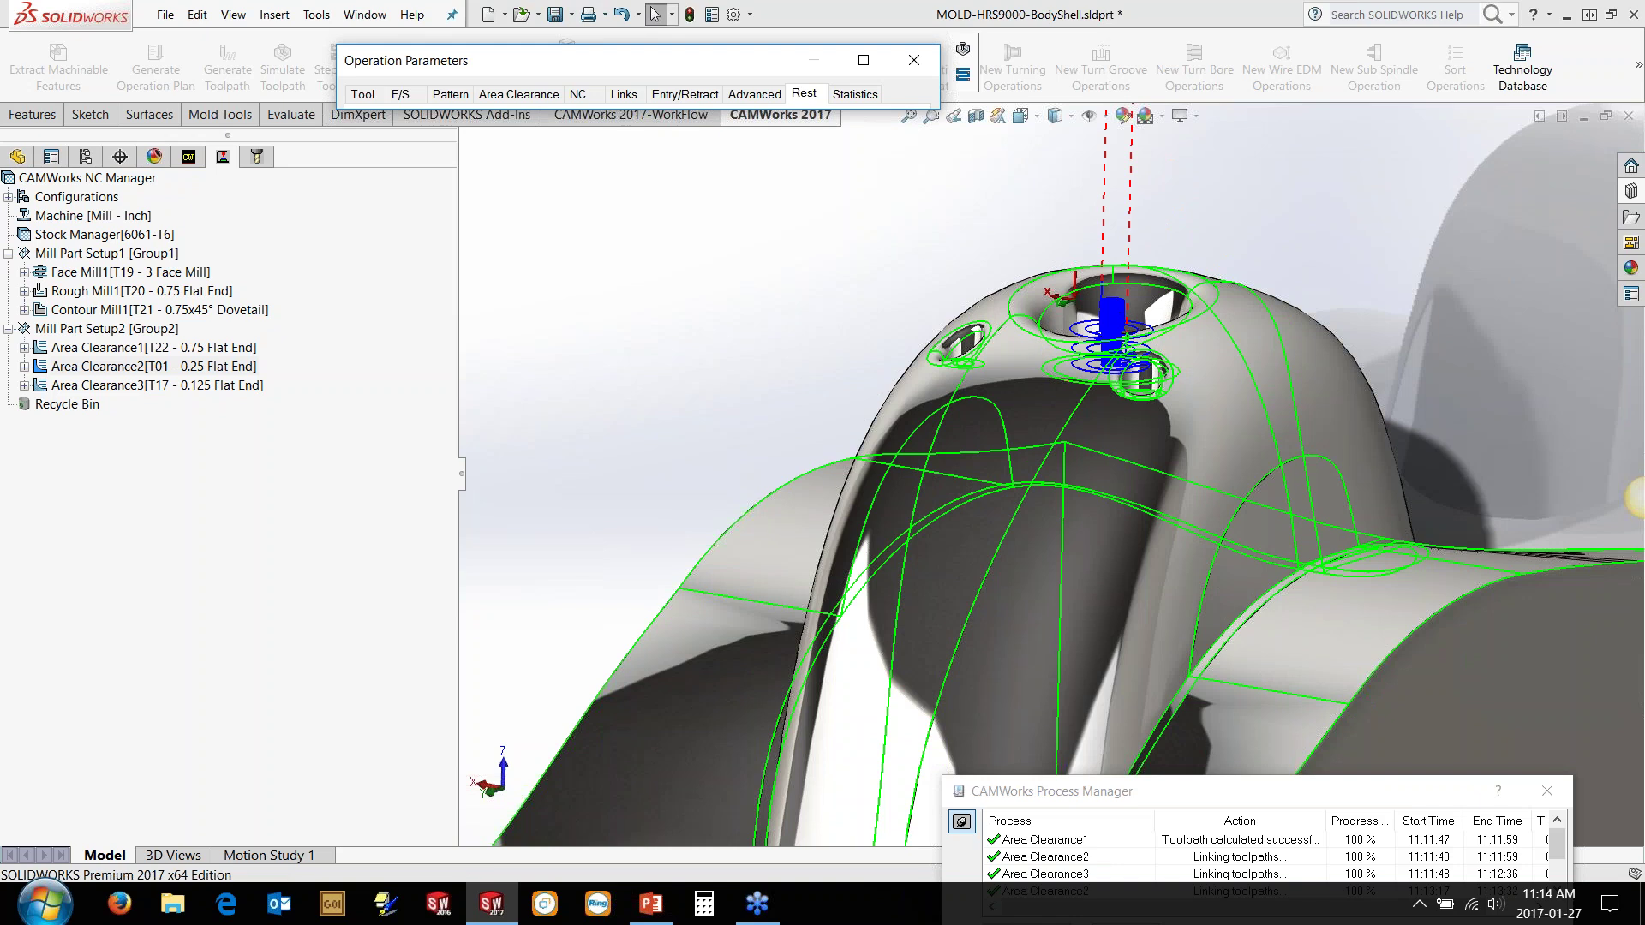
click(864, 60)
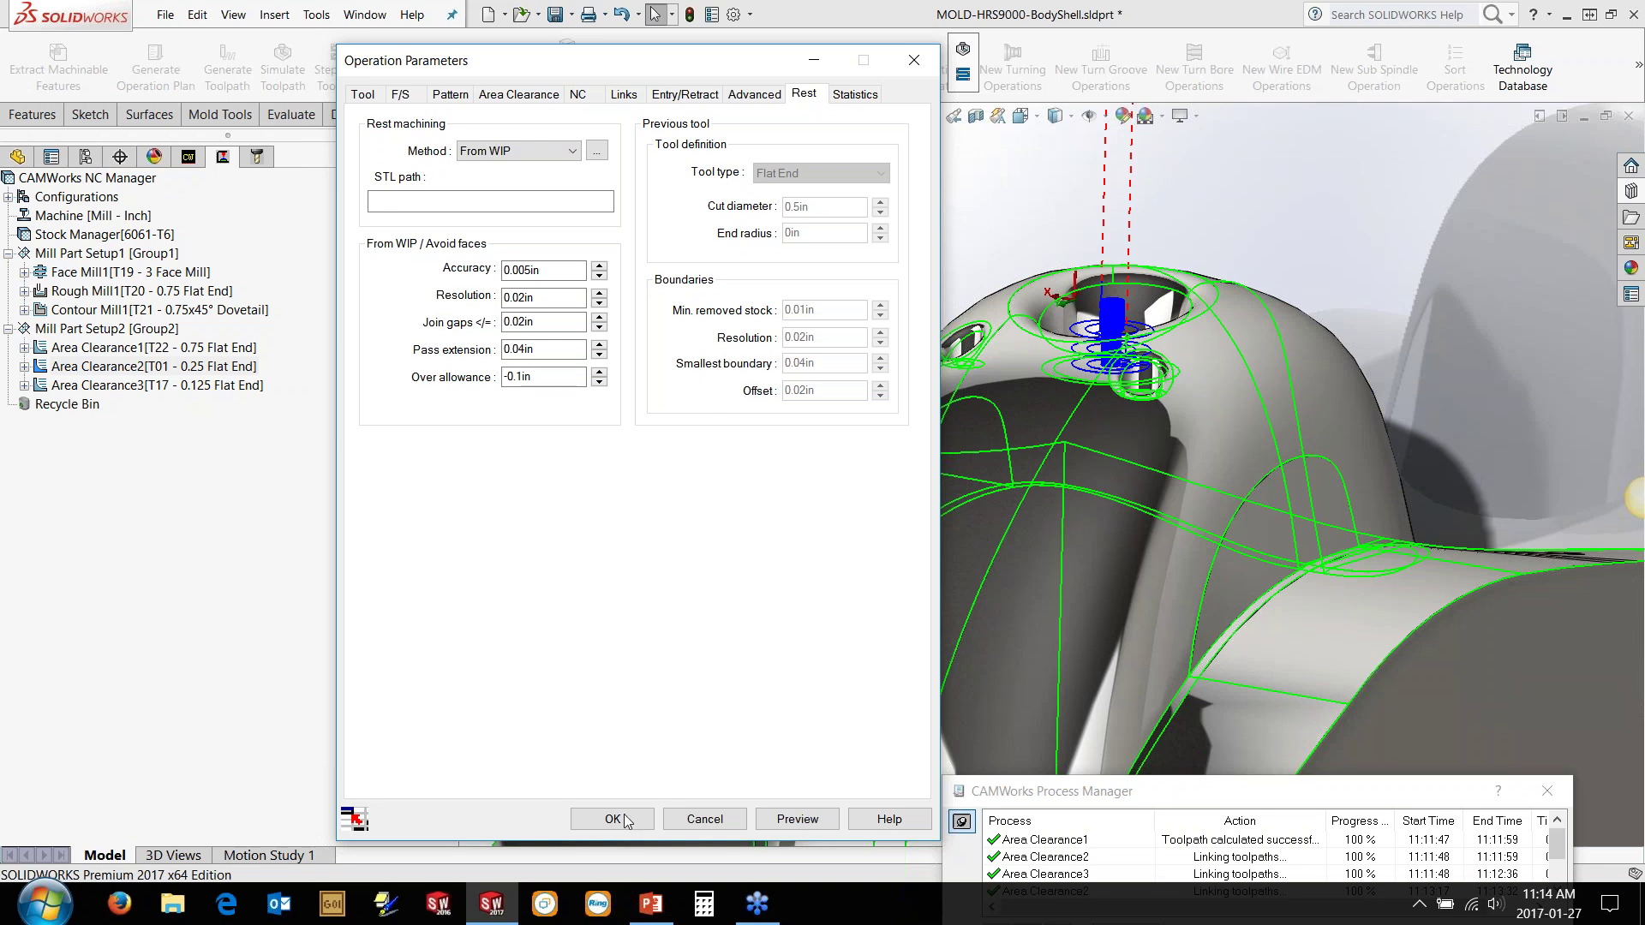
key(Return)
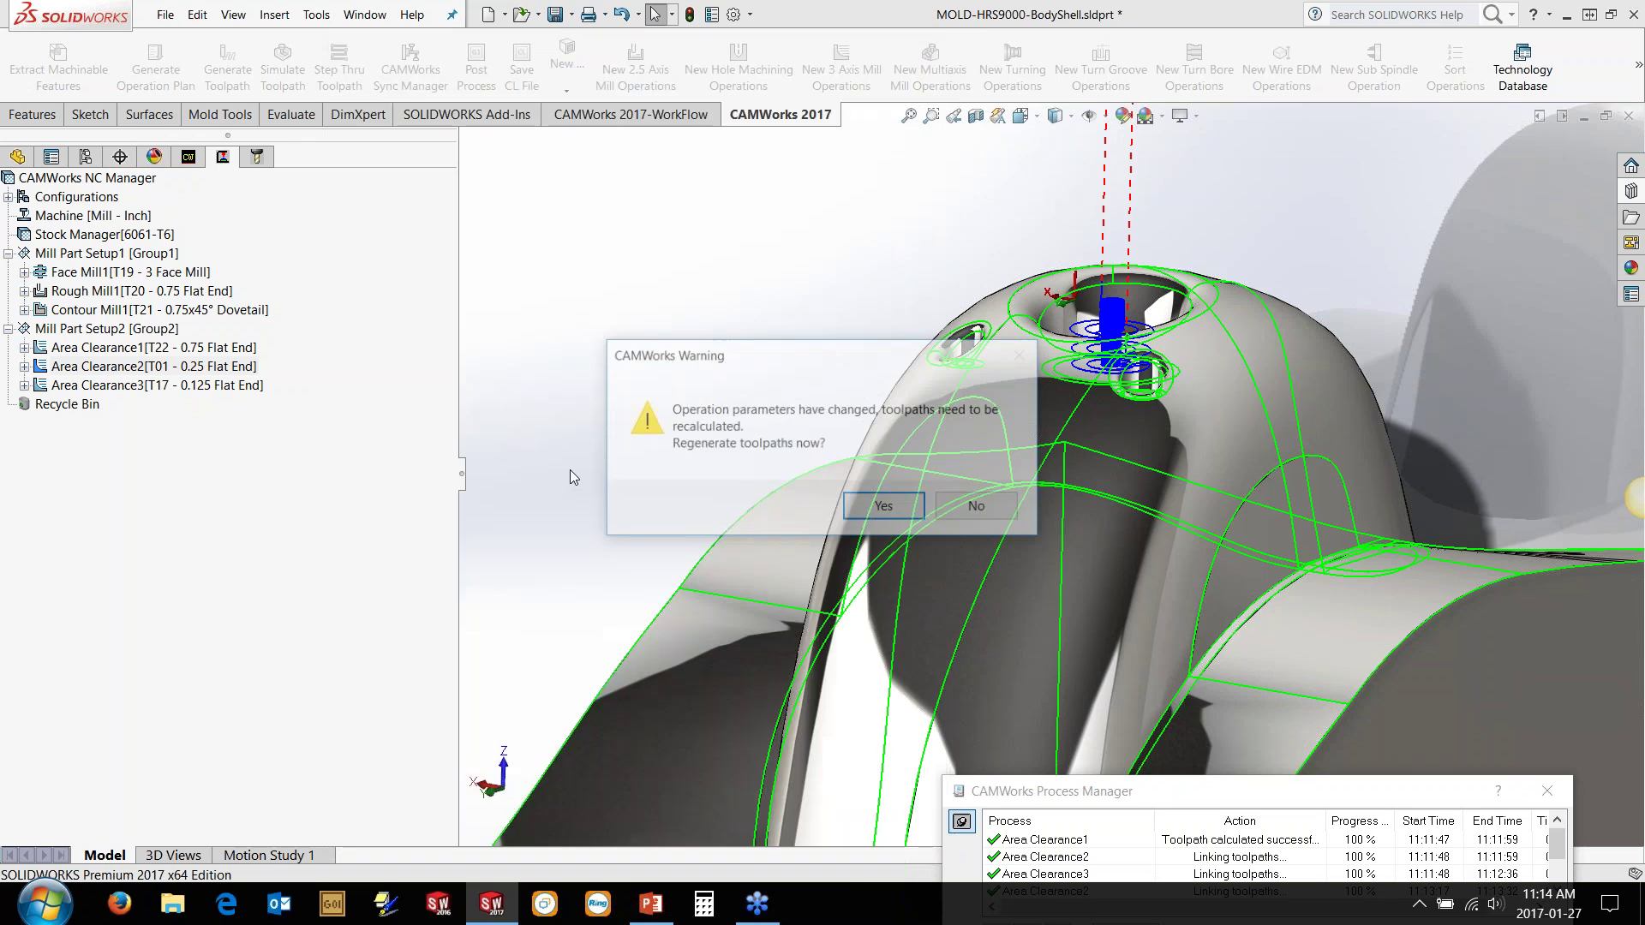
click(979, 507)
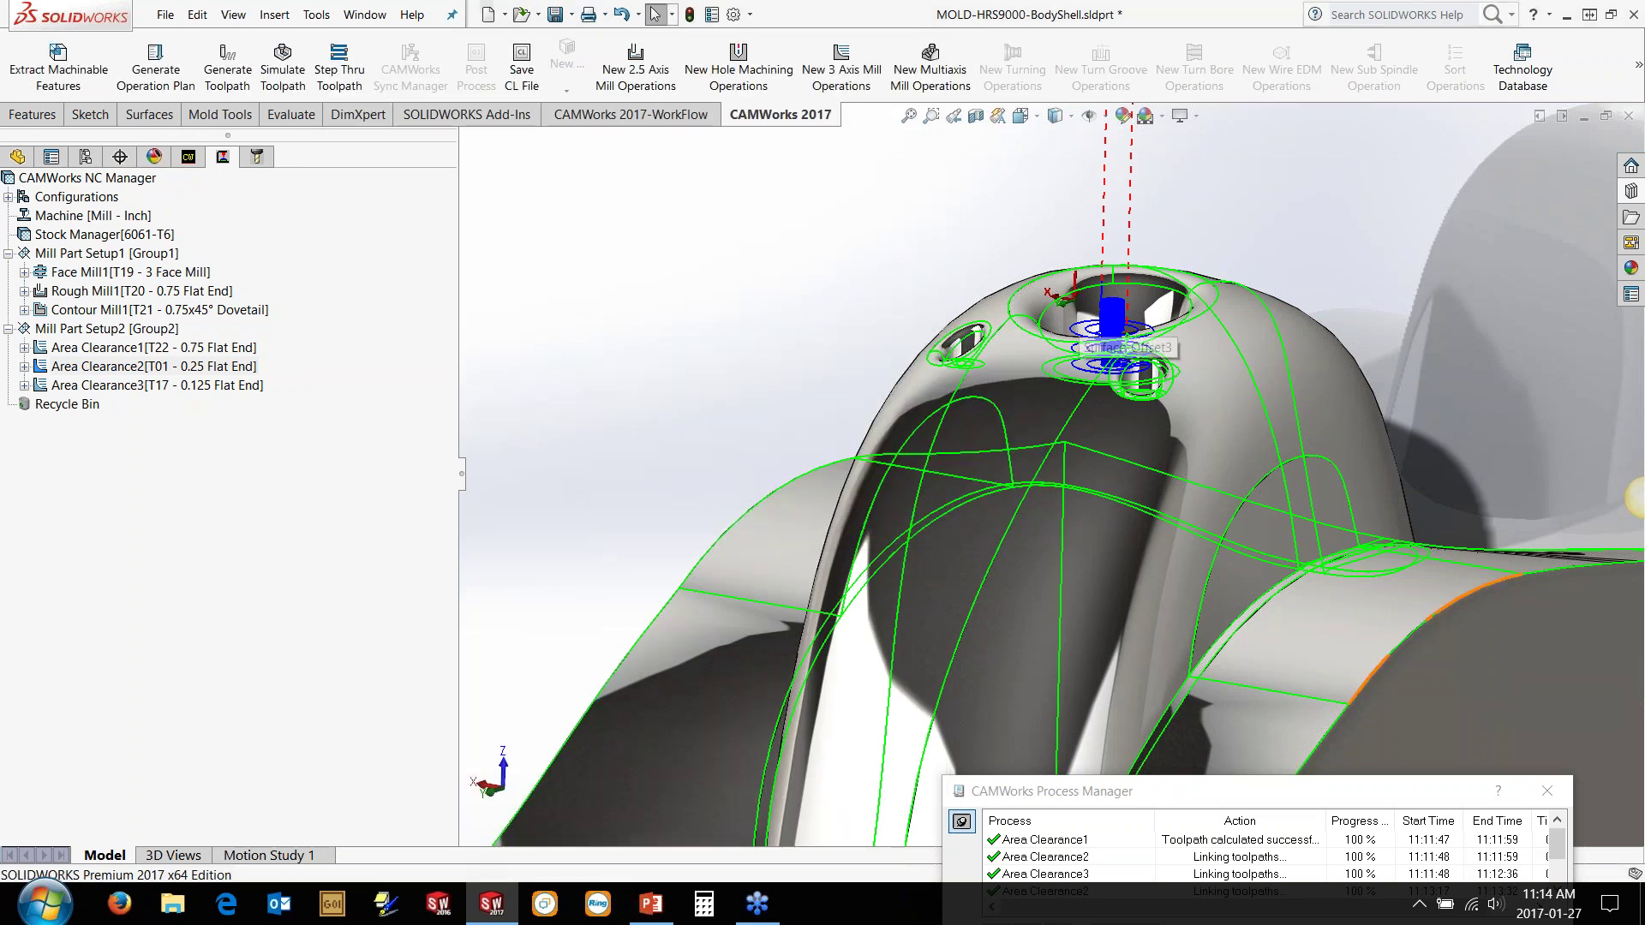
Step: Clear the finished processes from the CAMWorks Process Manager and close it
drag(1259, 777, 1240, 659)
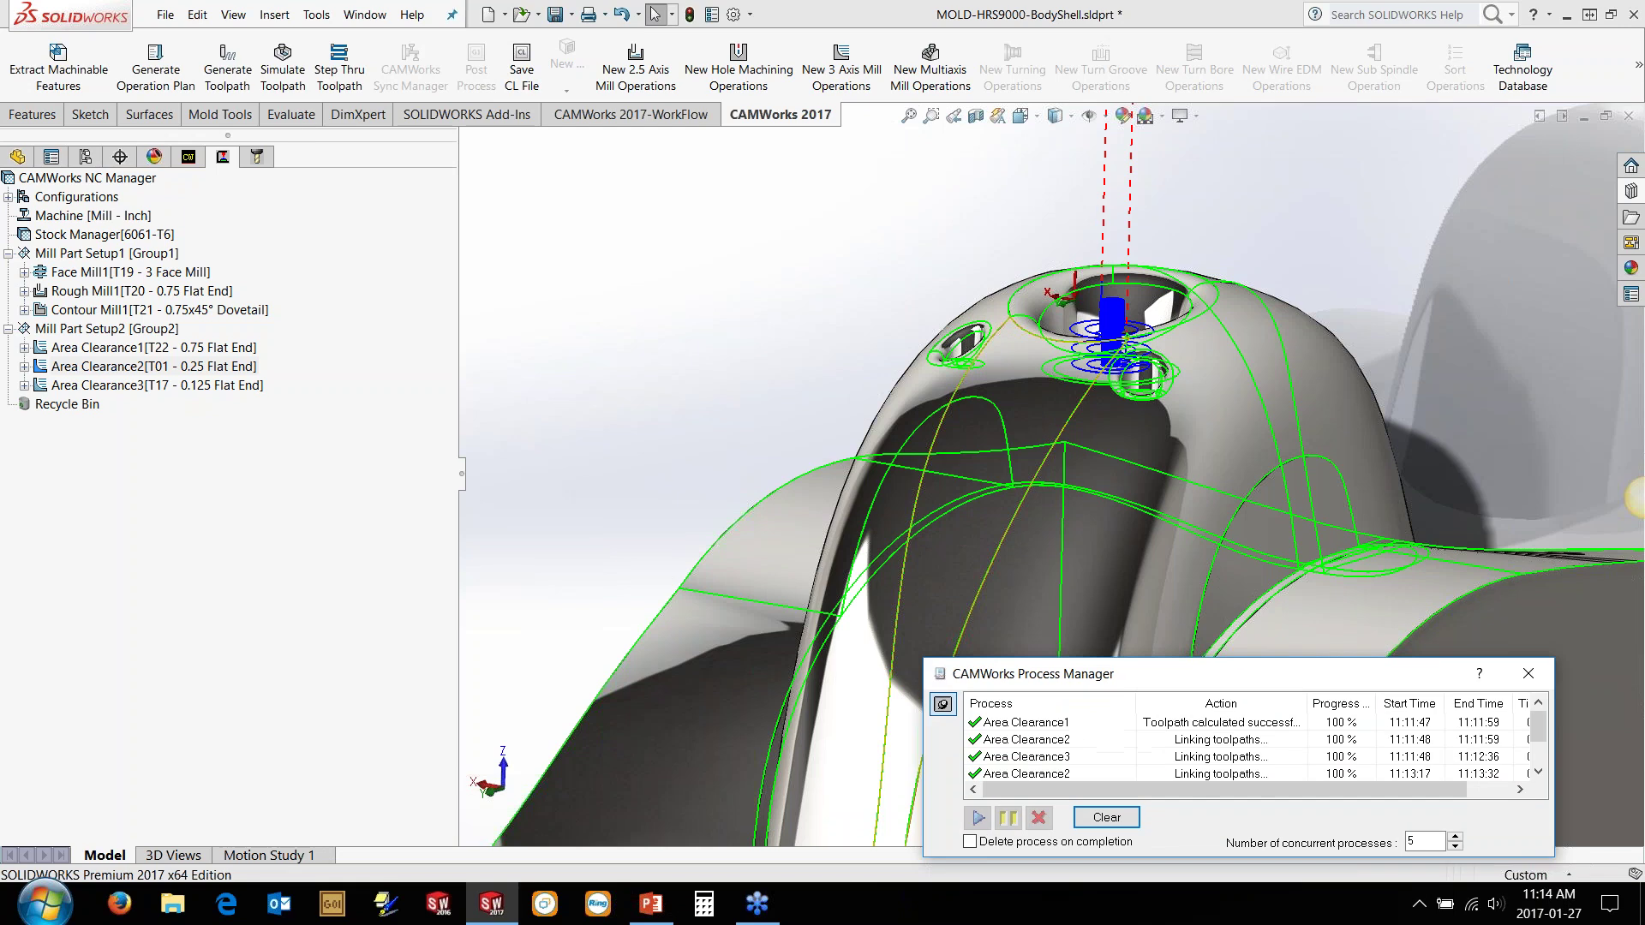
click(1106, 818)
click(1528, 676)
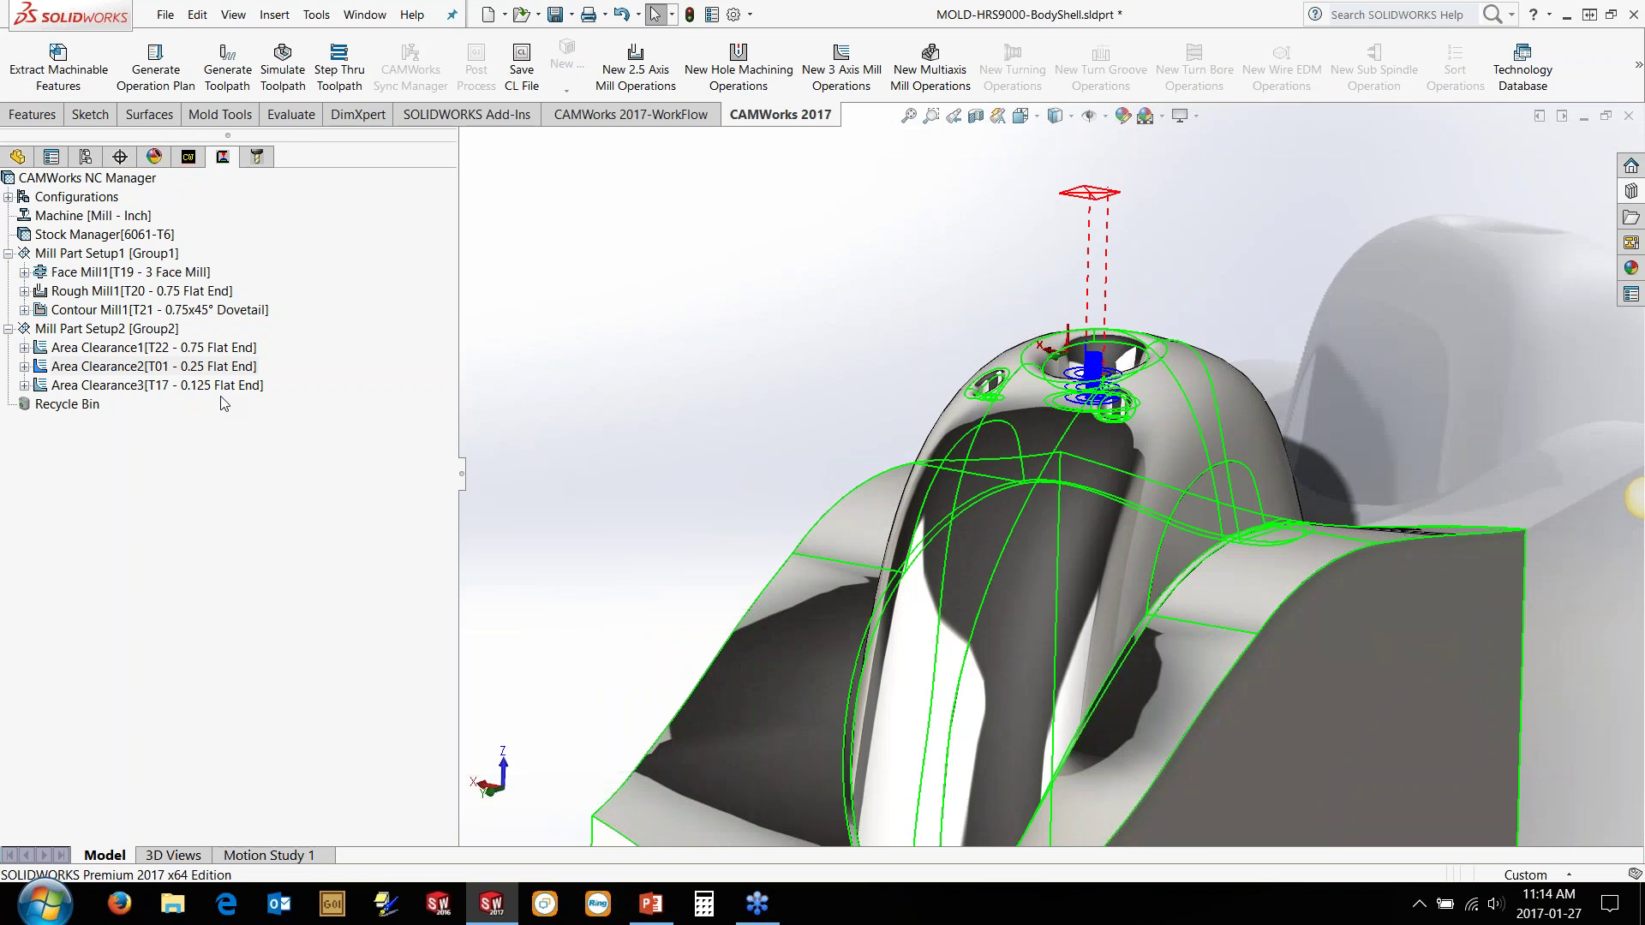
Step: Check the rest machining parameters of the Area Clearance3 operation, then accept them and regenerate its toolpath
click(215, 387)
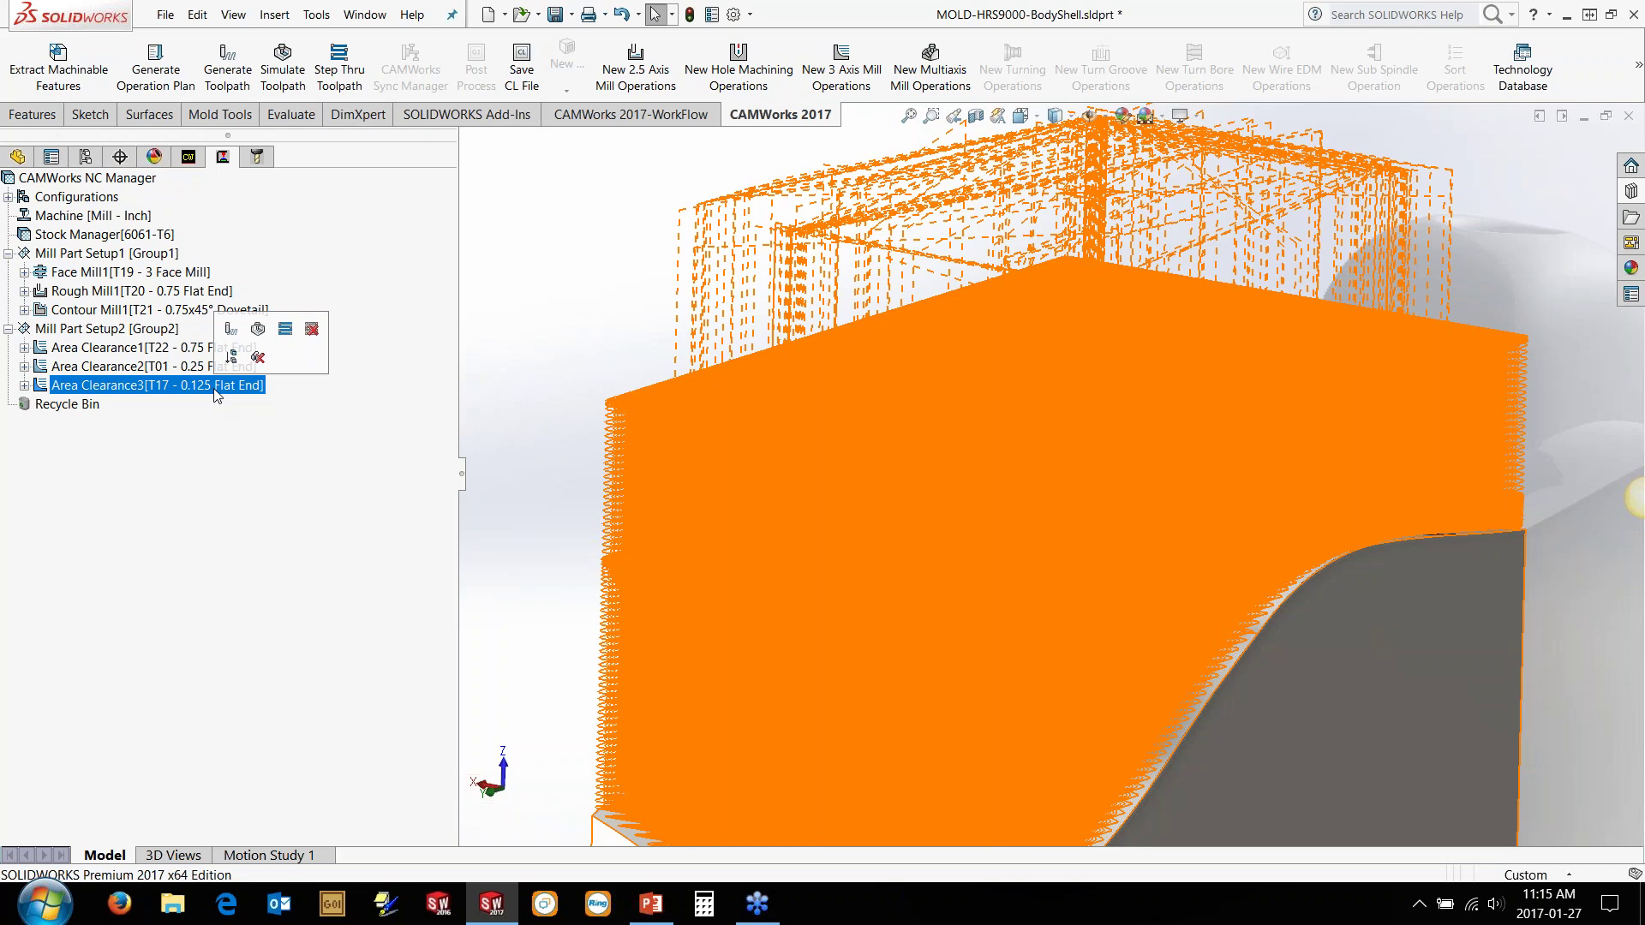
key(Escape)
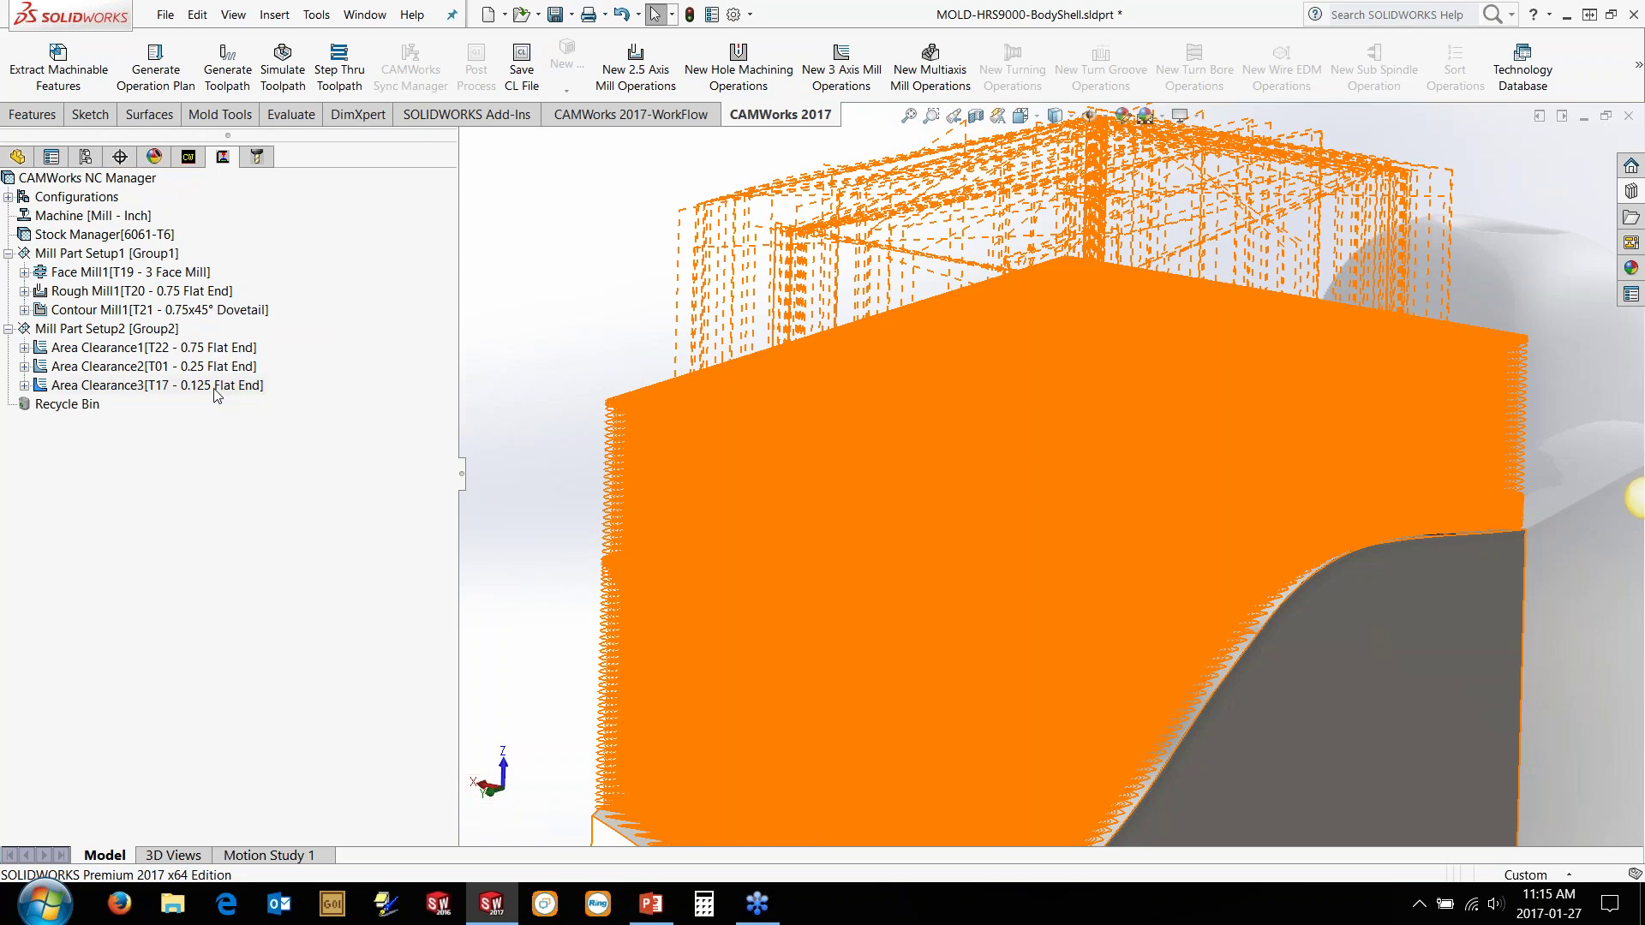
double_click(215, 387)
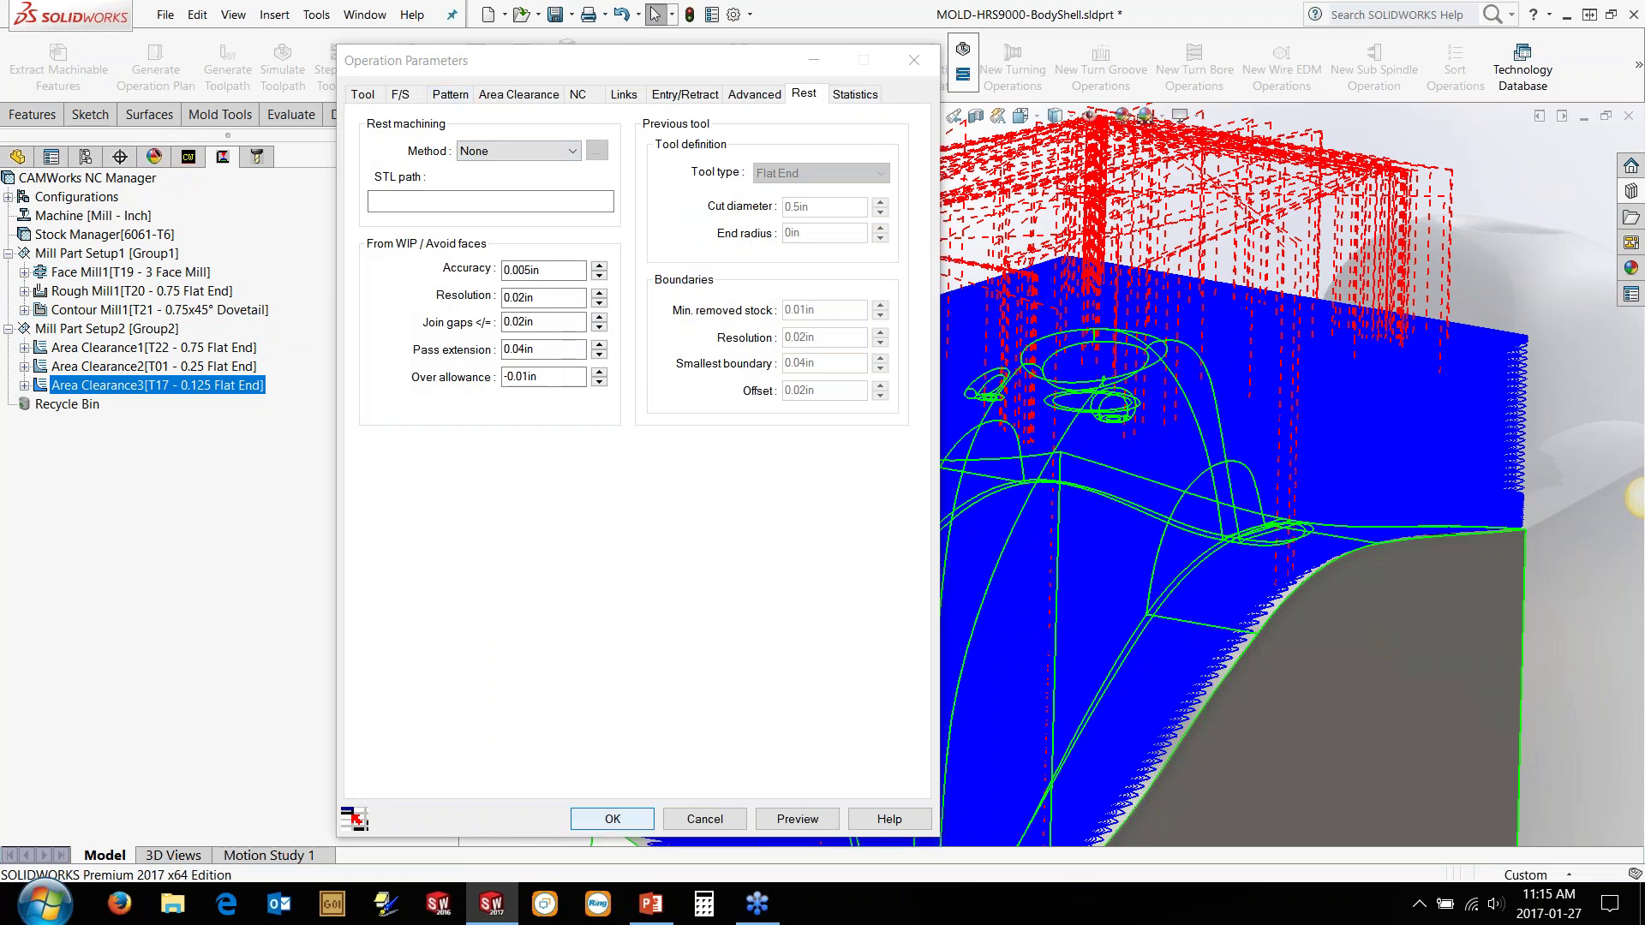
click(612, 818)
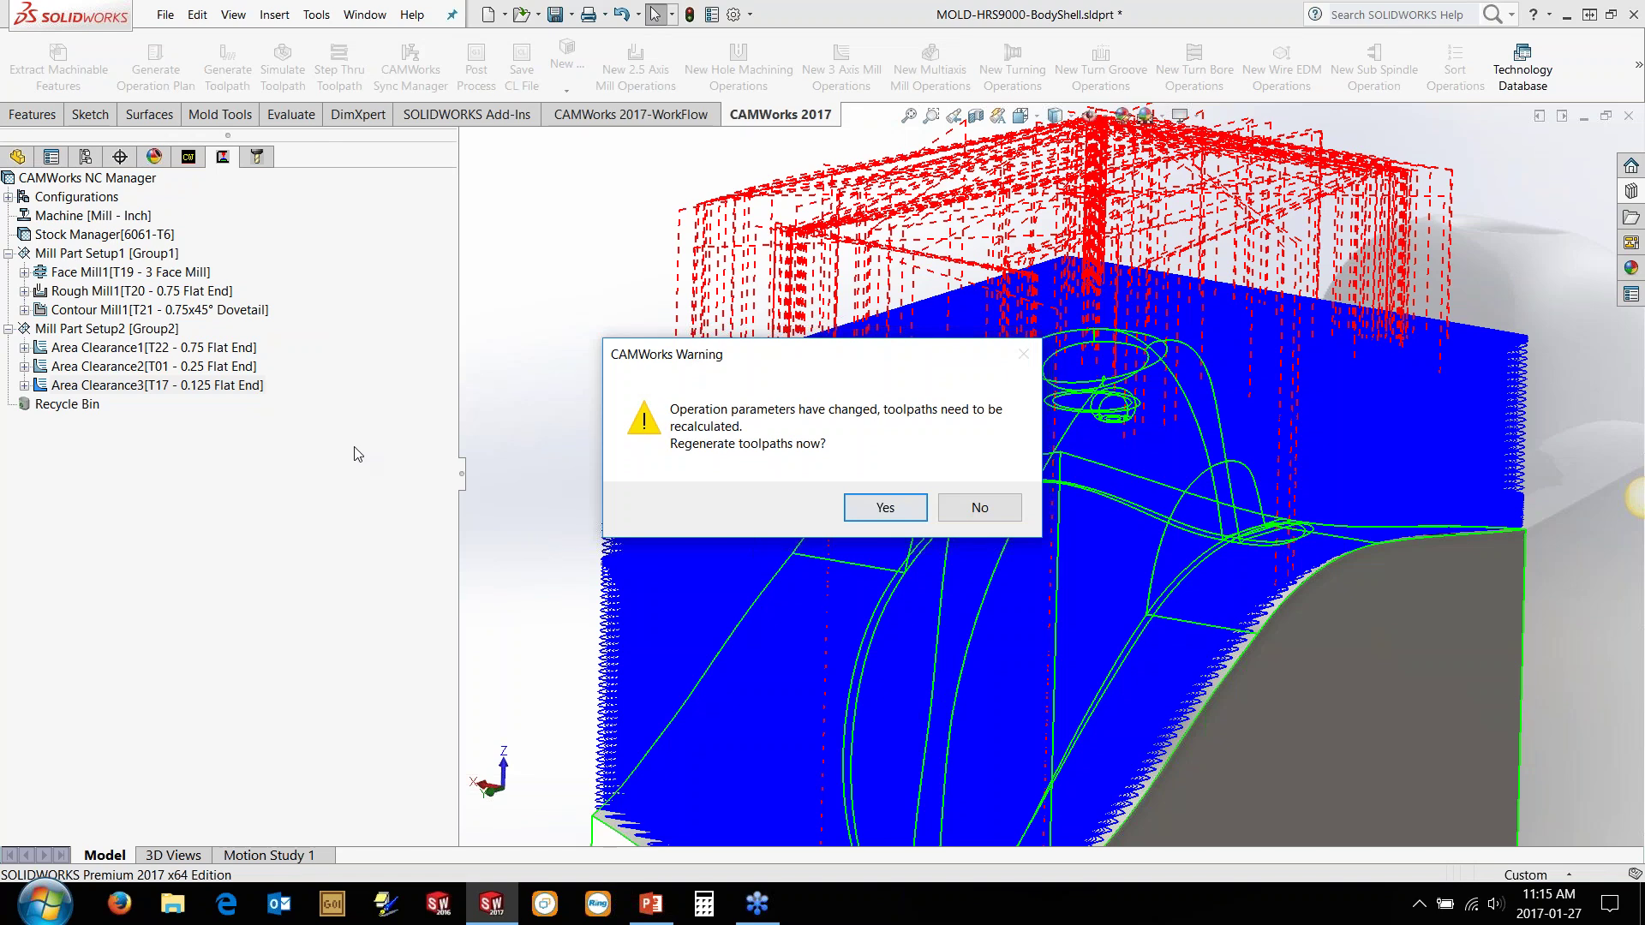
key(Return)
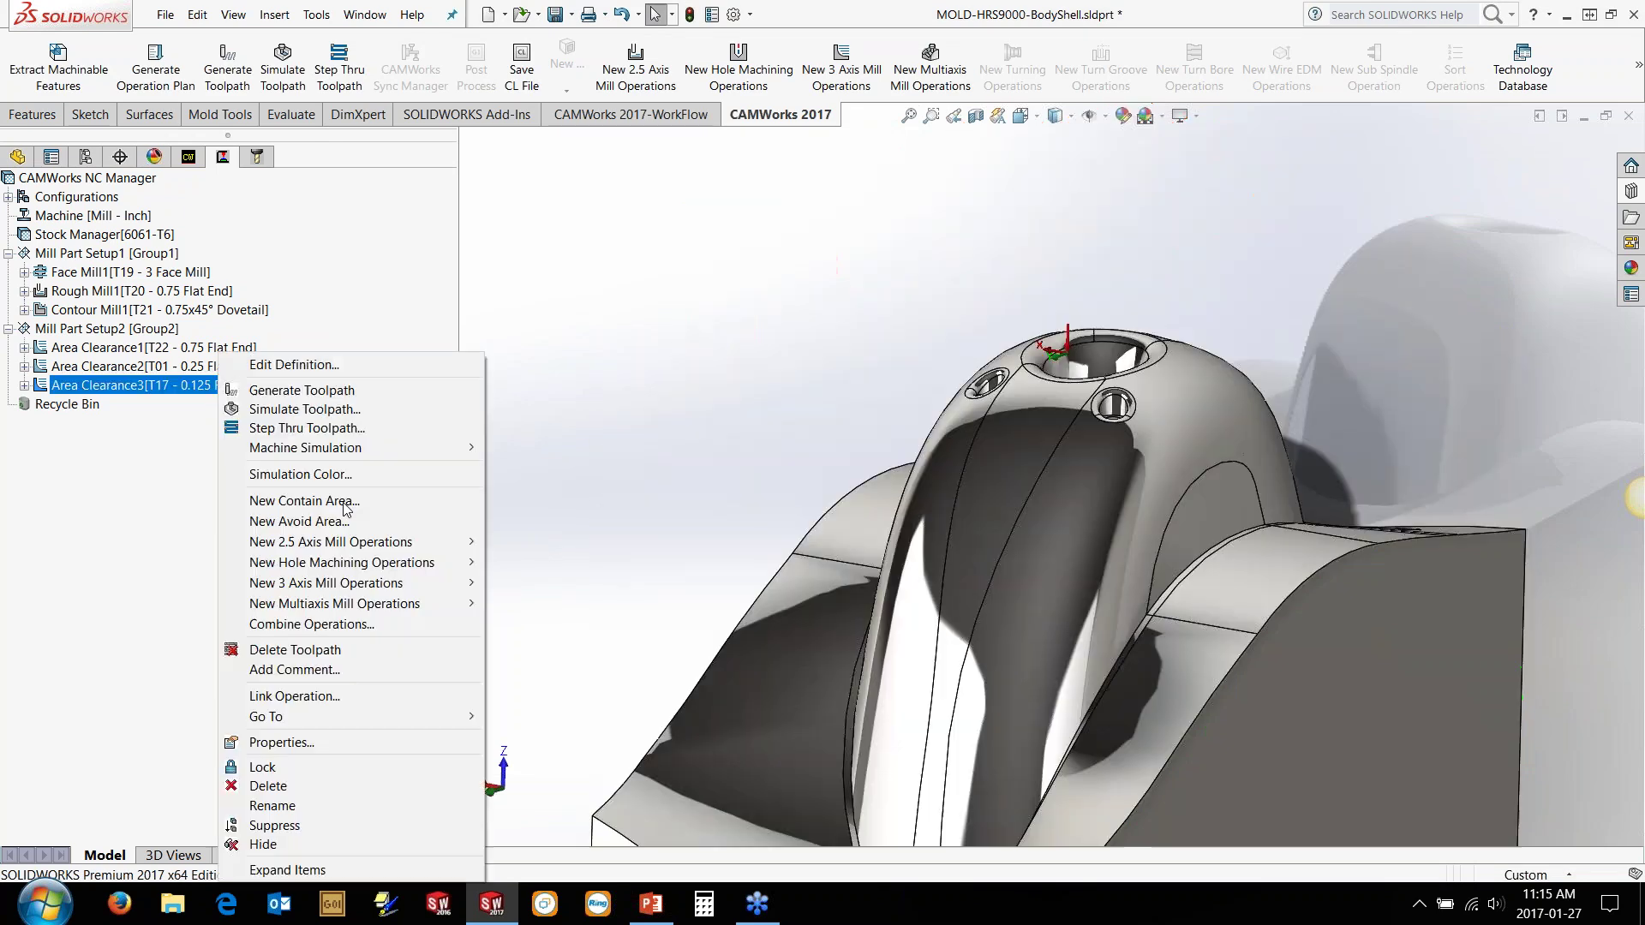
Step: Start a contain area for Area Clearance3 from the outer rim edges of the two small screw holes
right_click(220, 385)
click(344, 507)
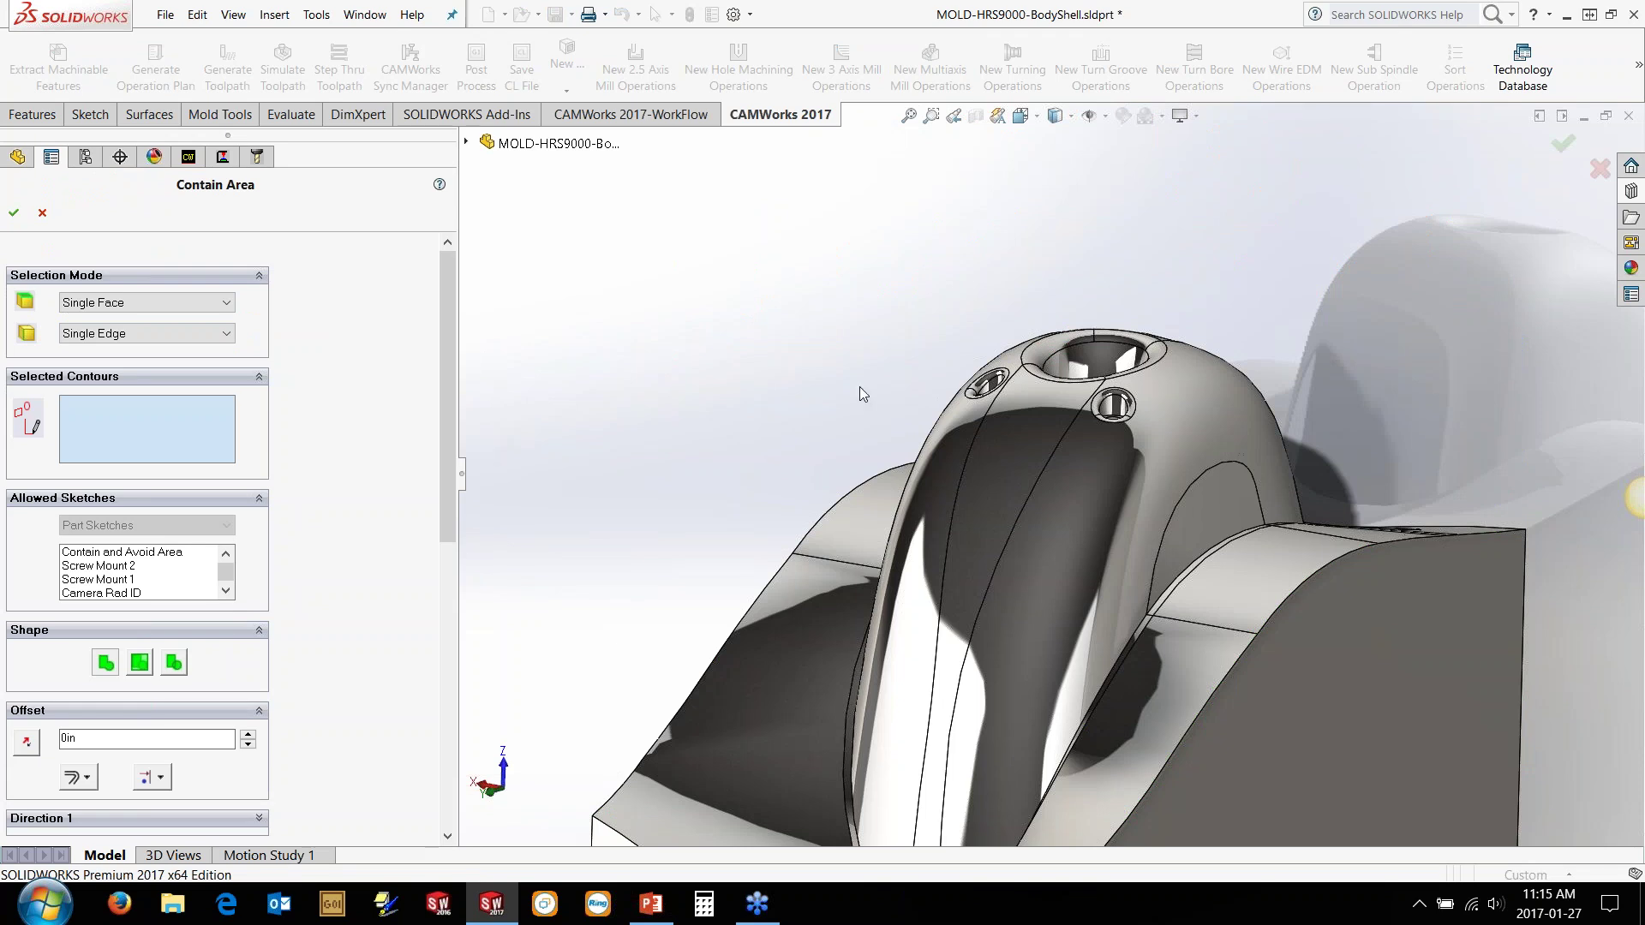
scroll(985, 390, down, 5)
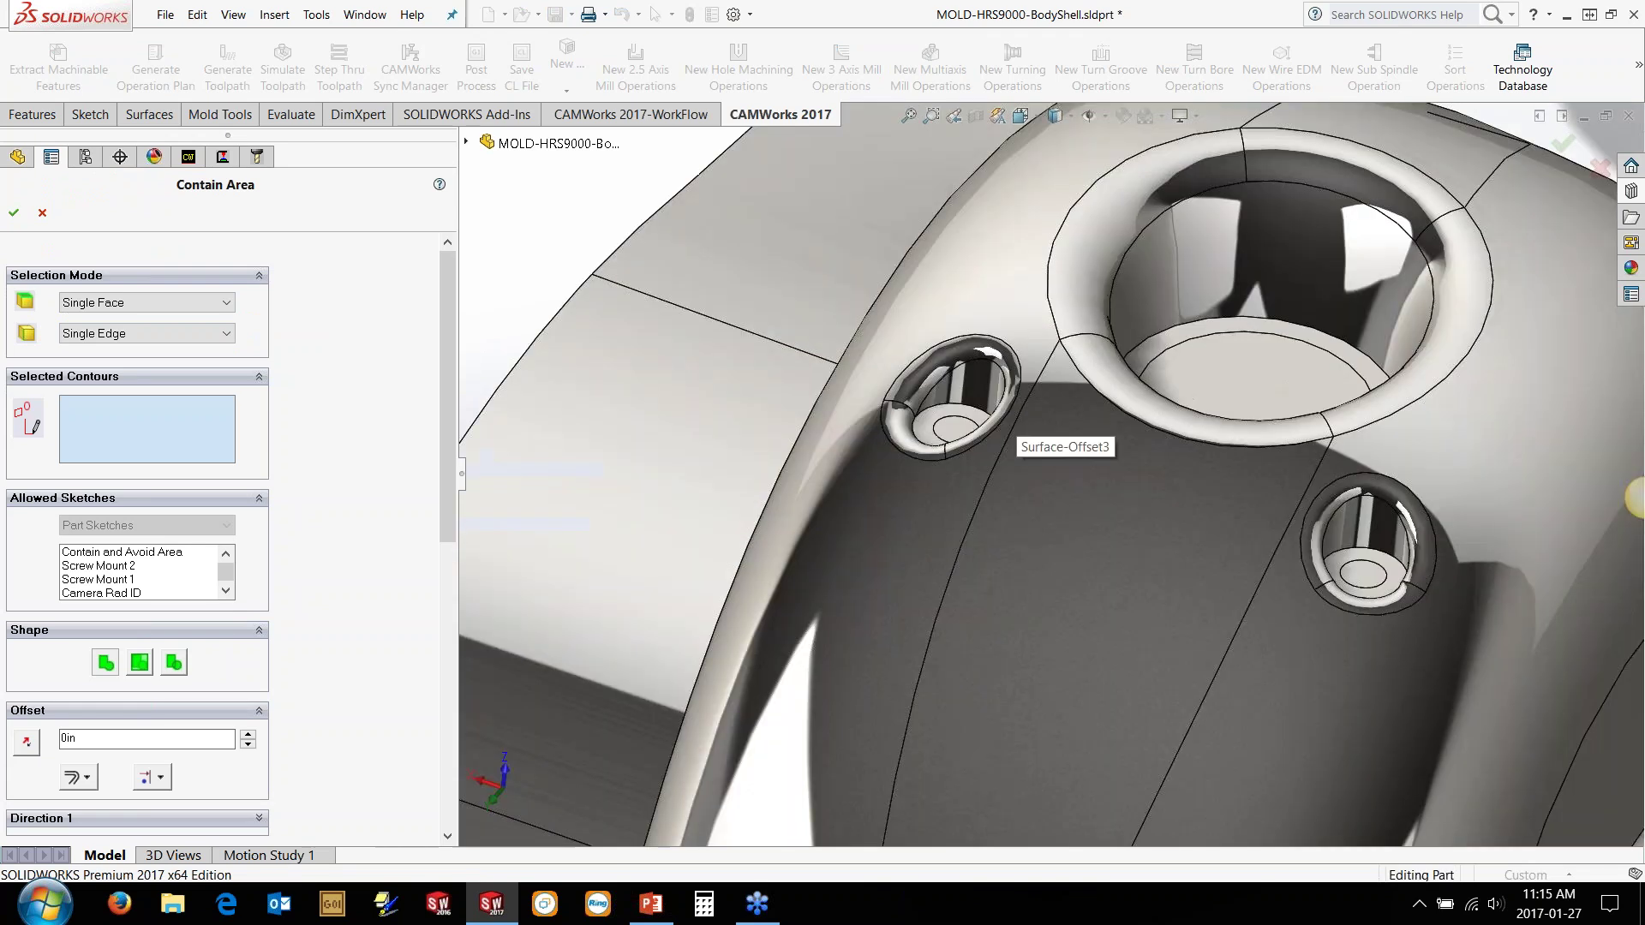
click(910, 452)
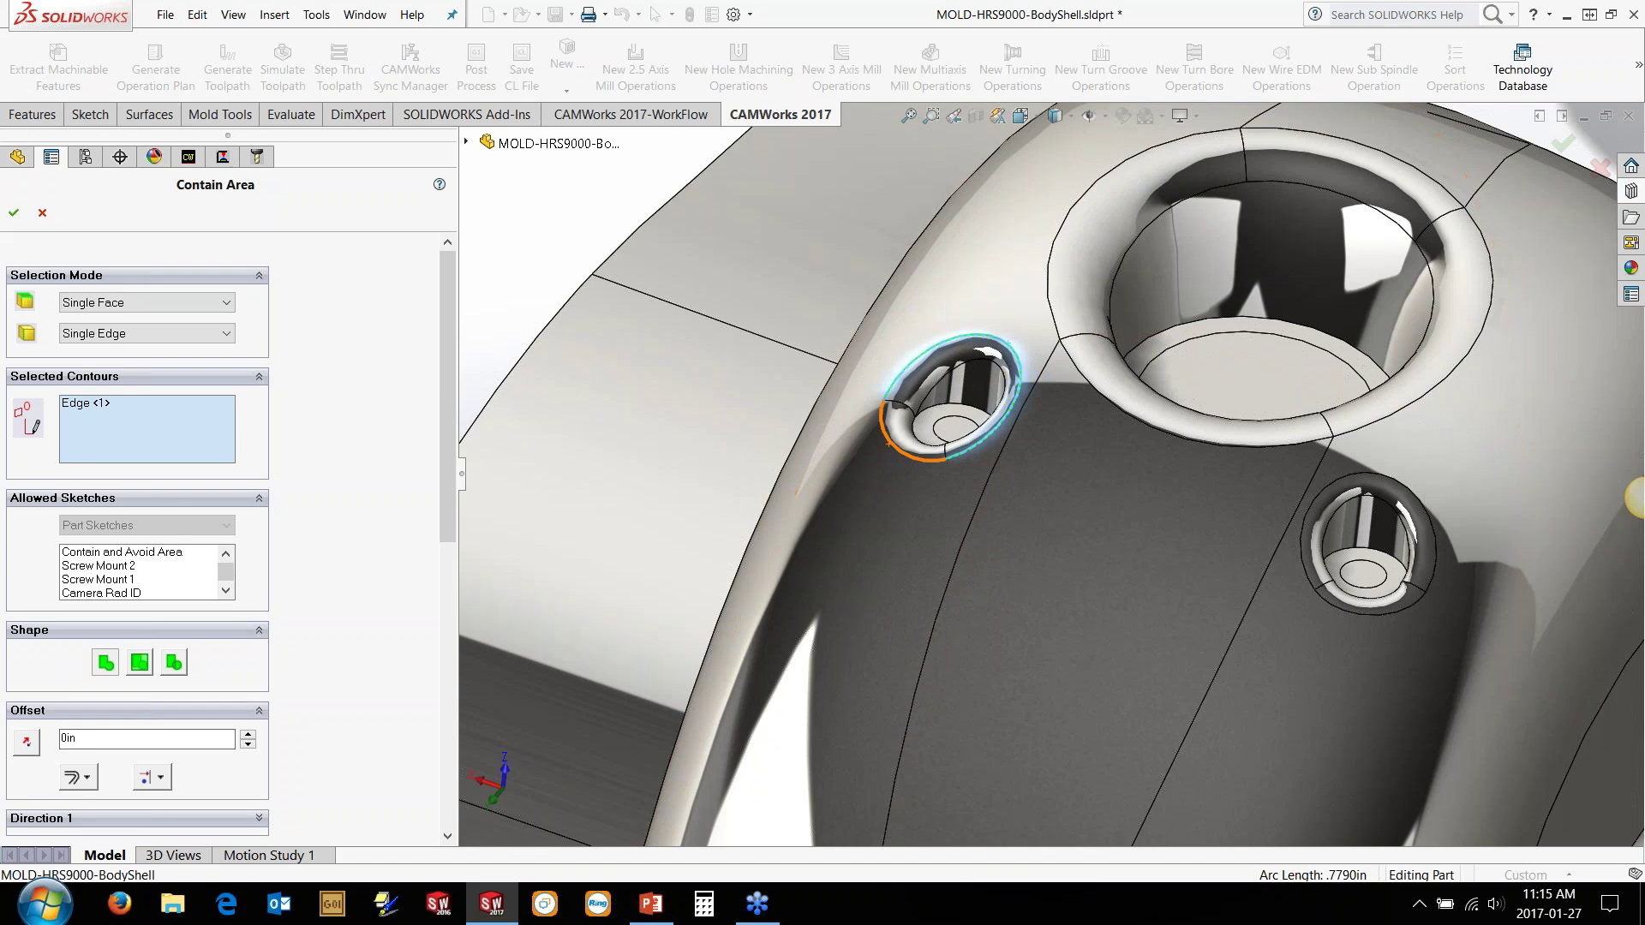
click(888, 444)
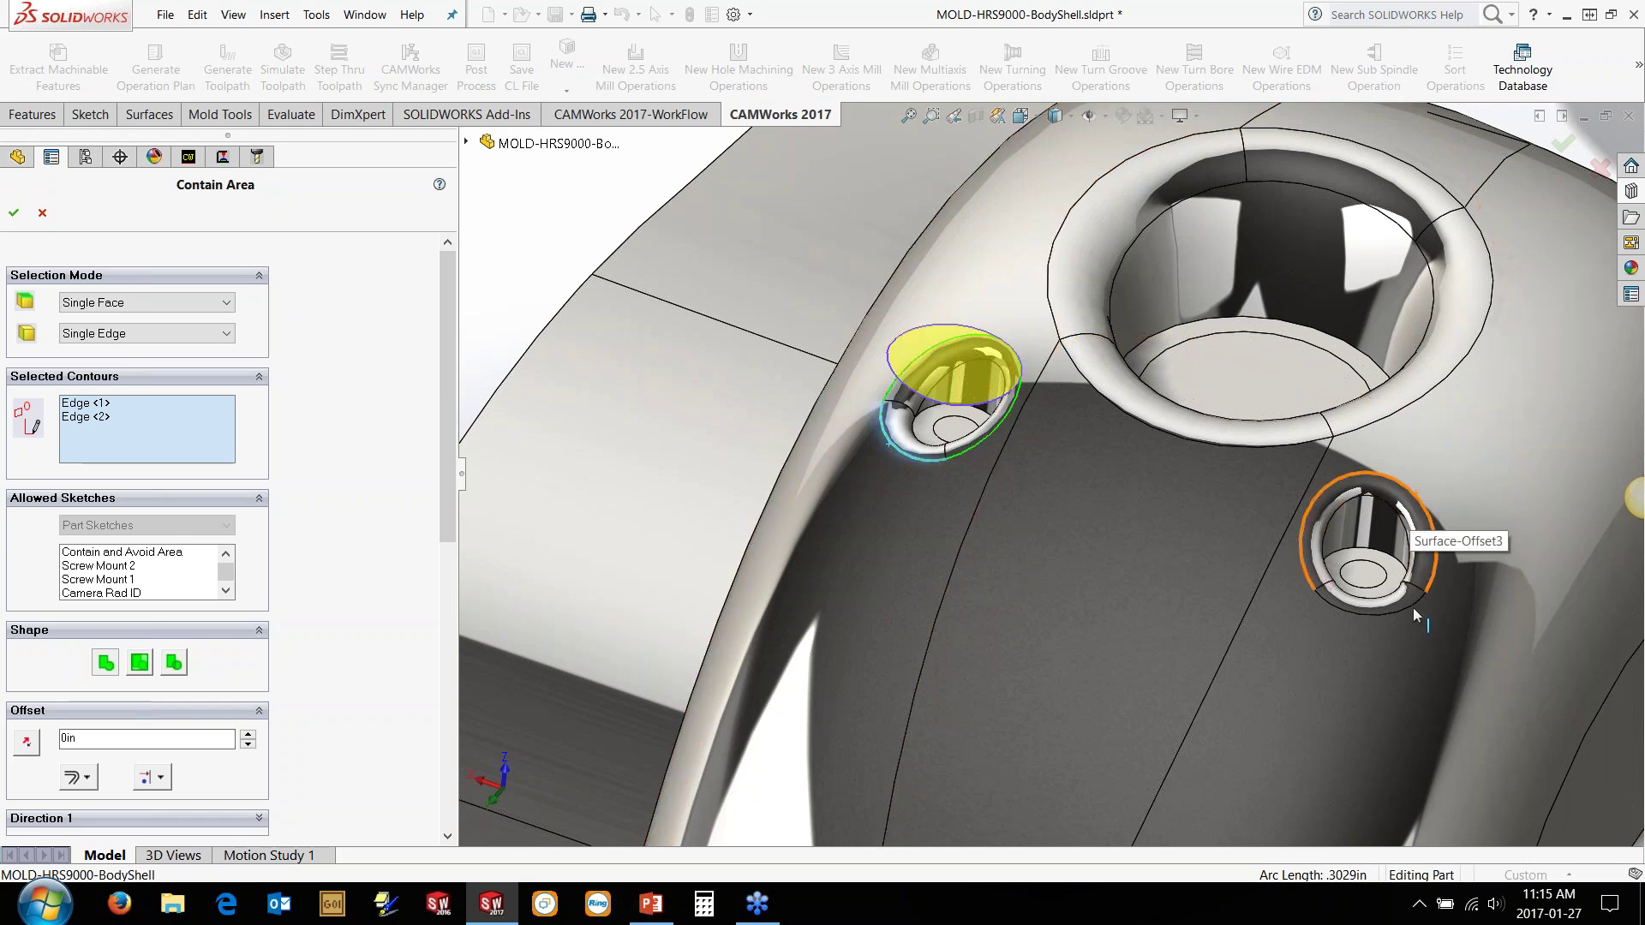
click(1416, 507)
click(1409, 610)
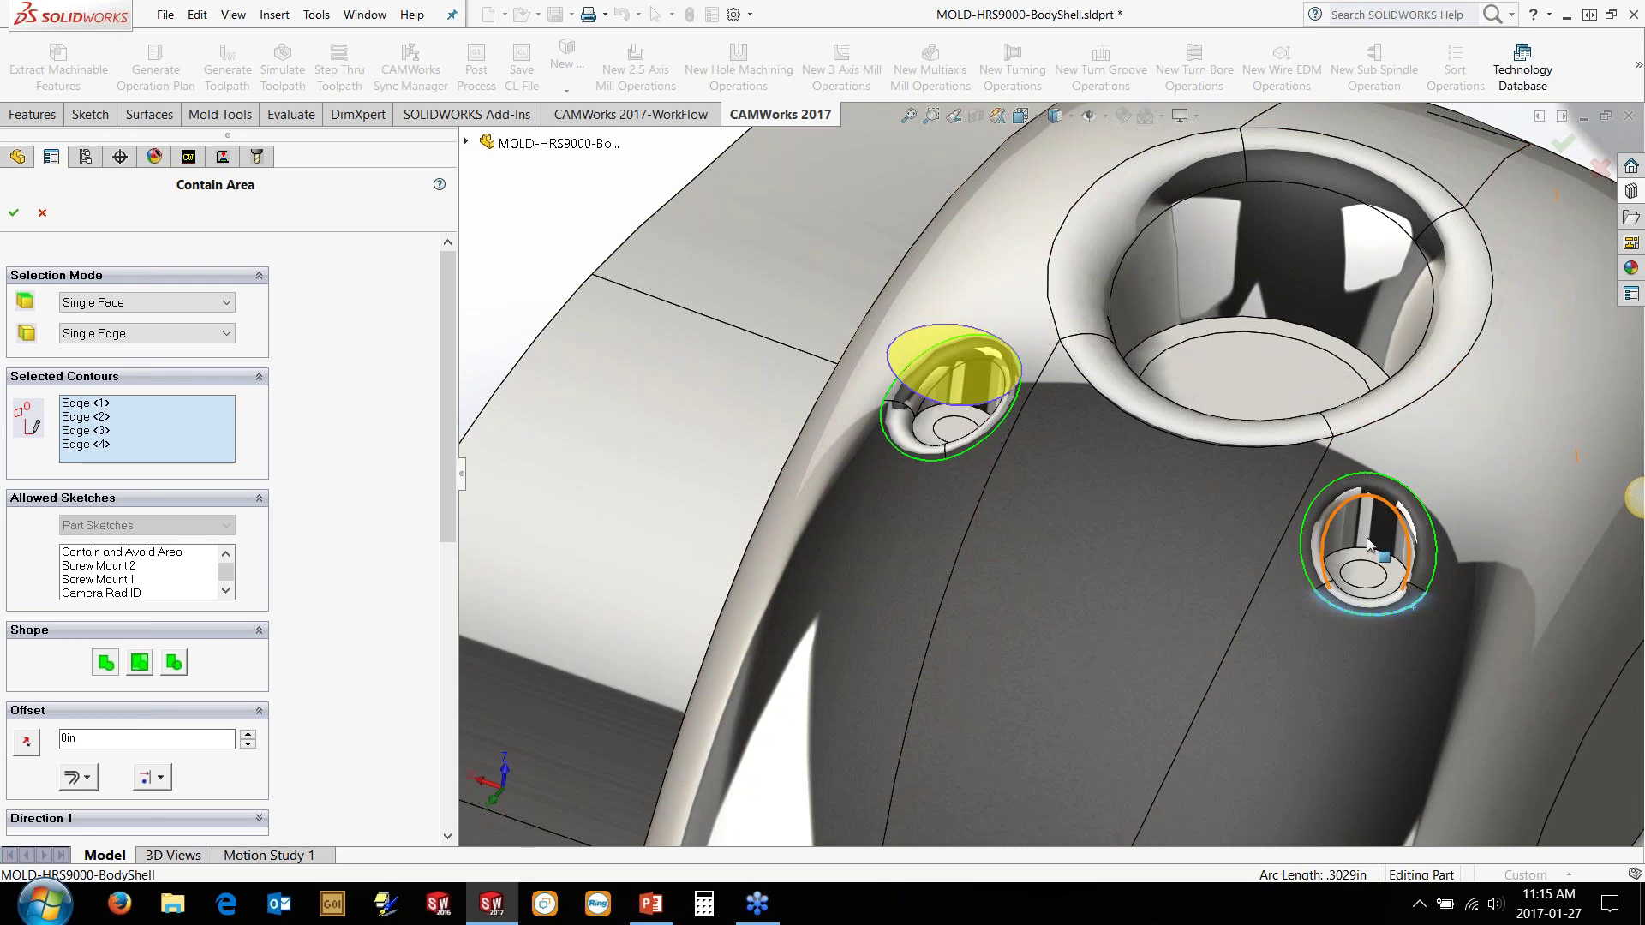
Step: Give the contain areas a circular shape and set their offset to 0.02in
click(173, 664)
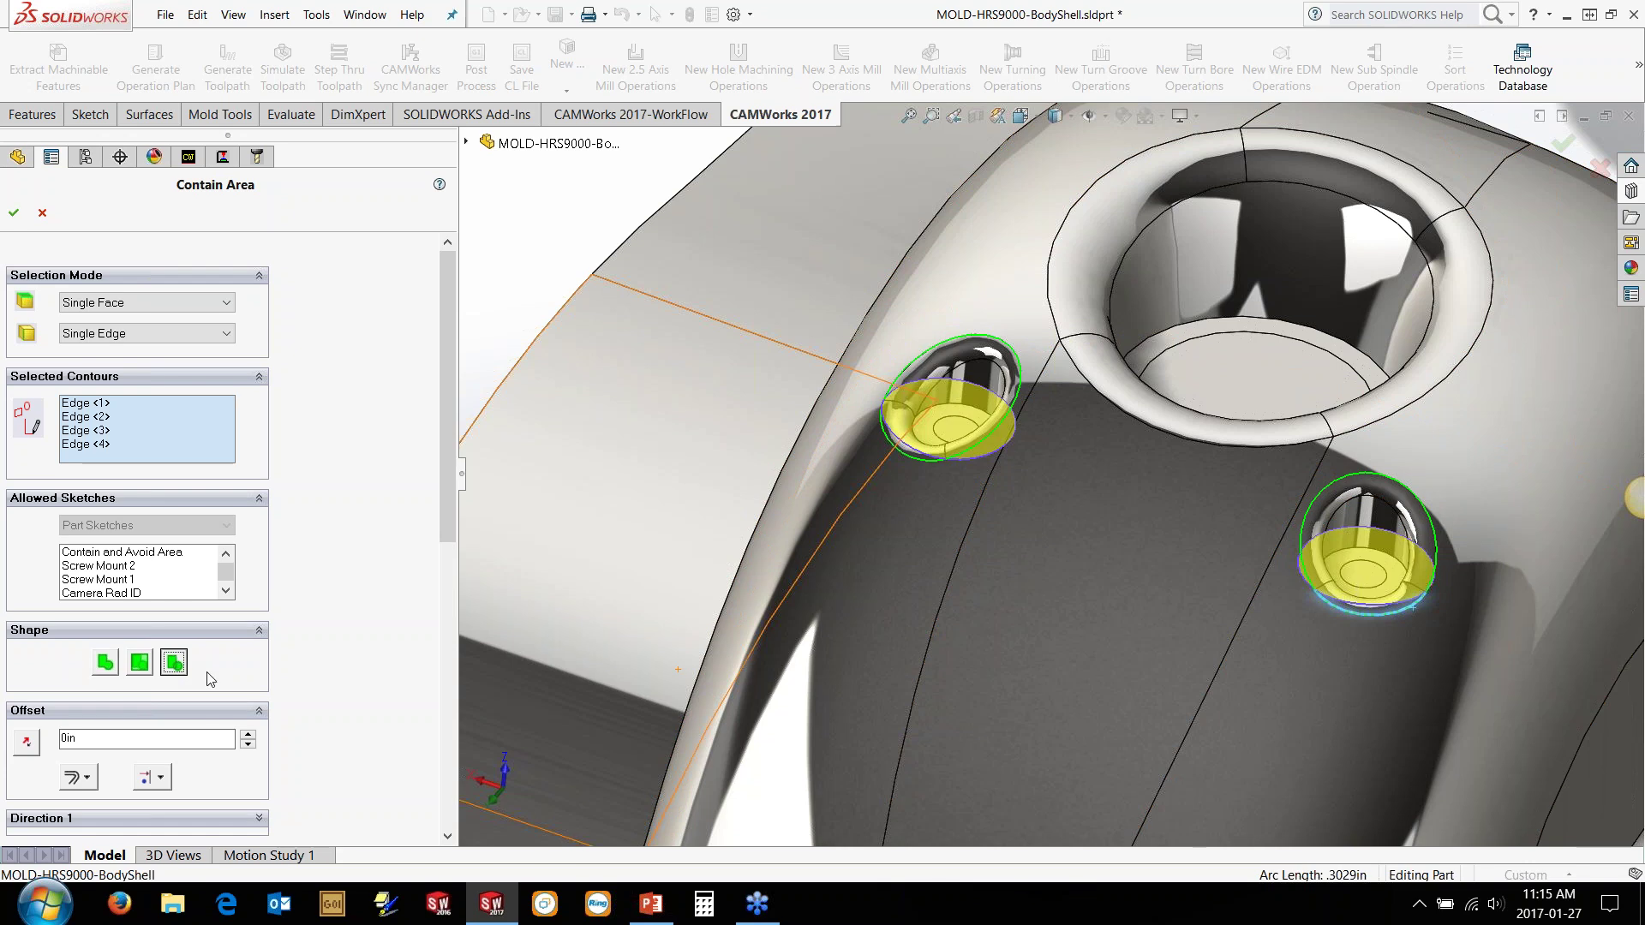
click(244, 734)
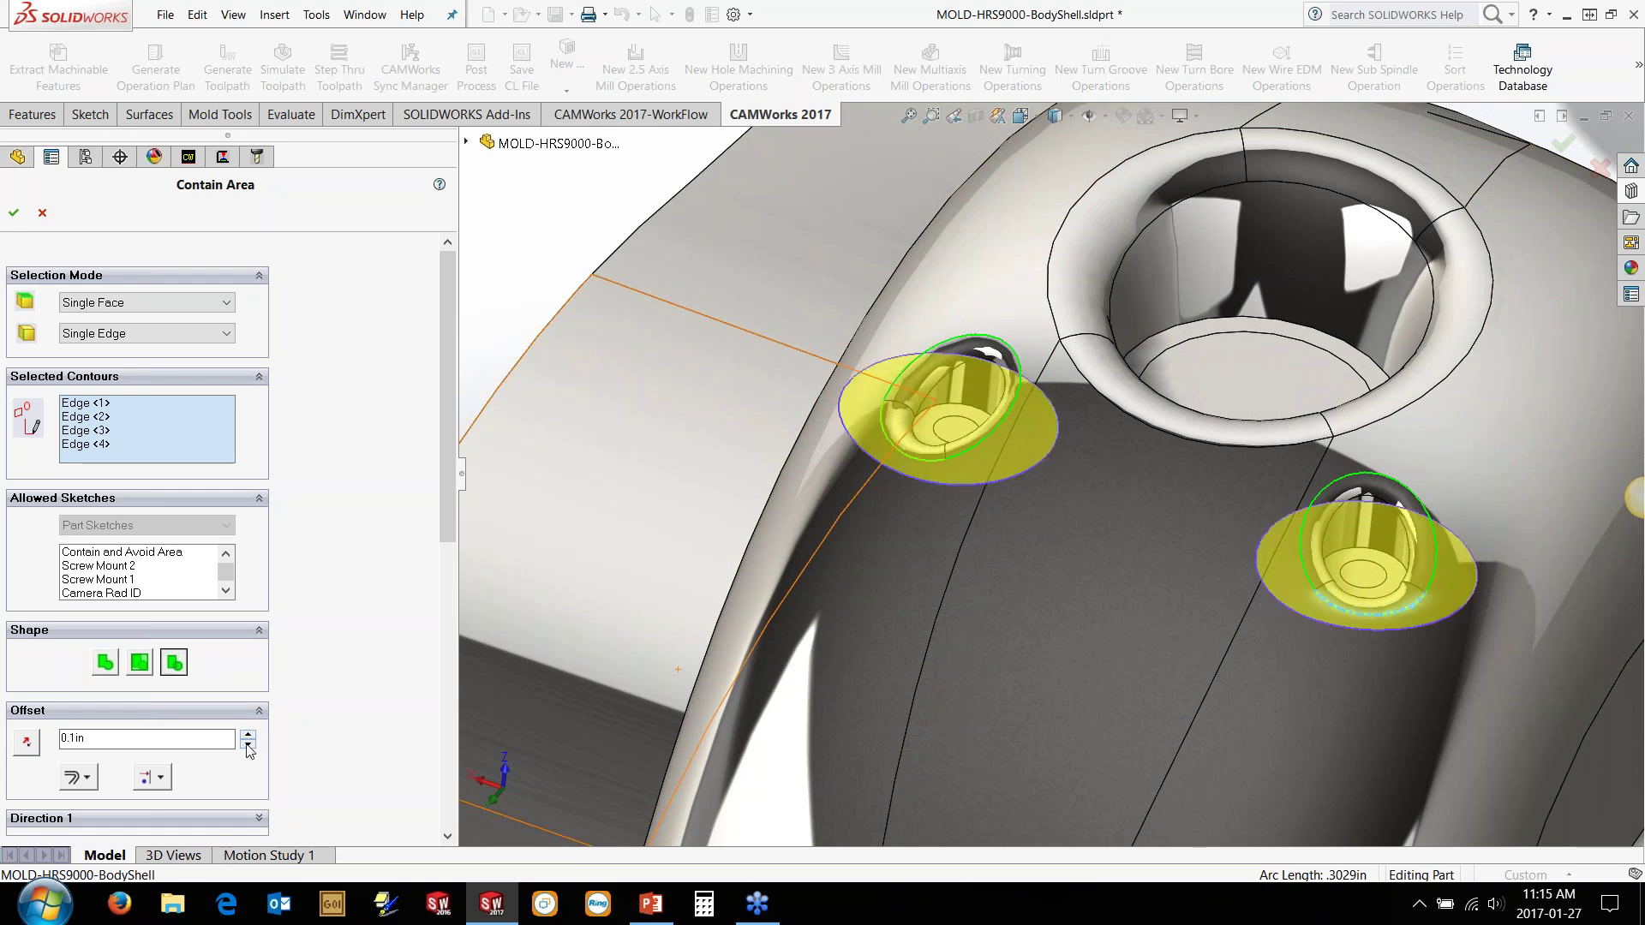
click(246, 744)
click(247, 734)
key(ctrl+a)
text(0.02)
Step: Set the tool condition to Tool Past Curve, accept the contain area and regenerate the Area Clearance3 toolpath
click(160, 781)
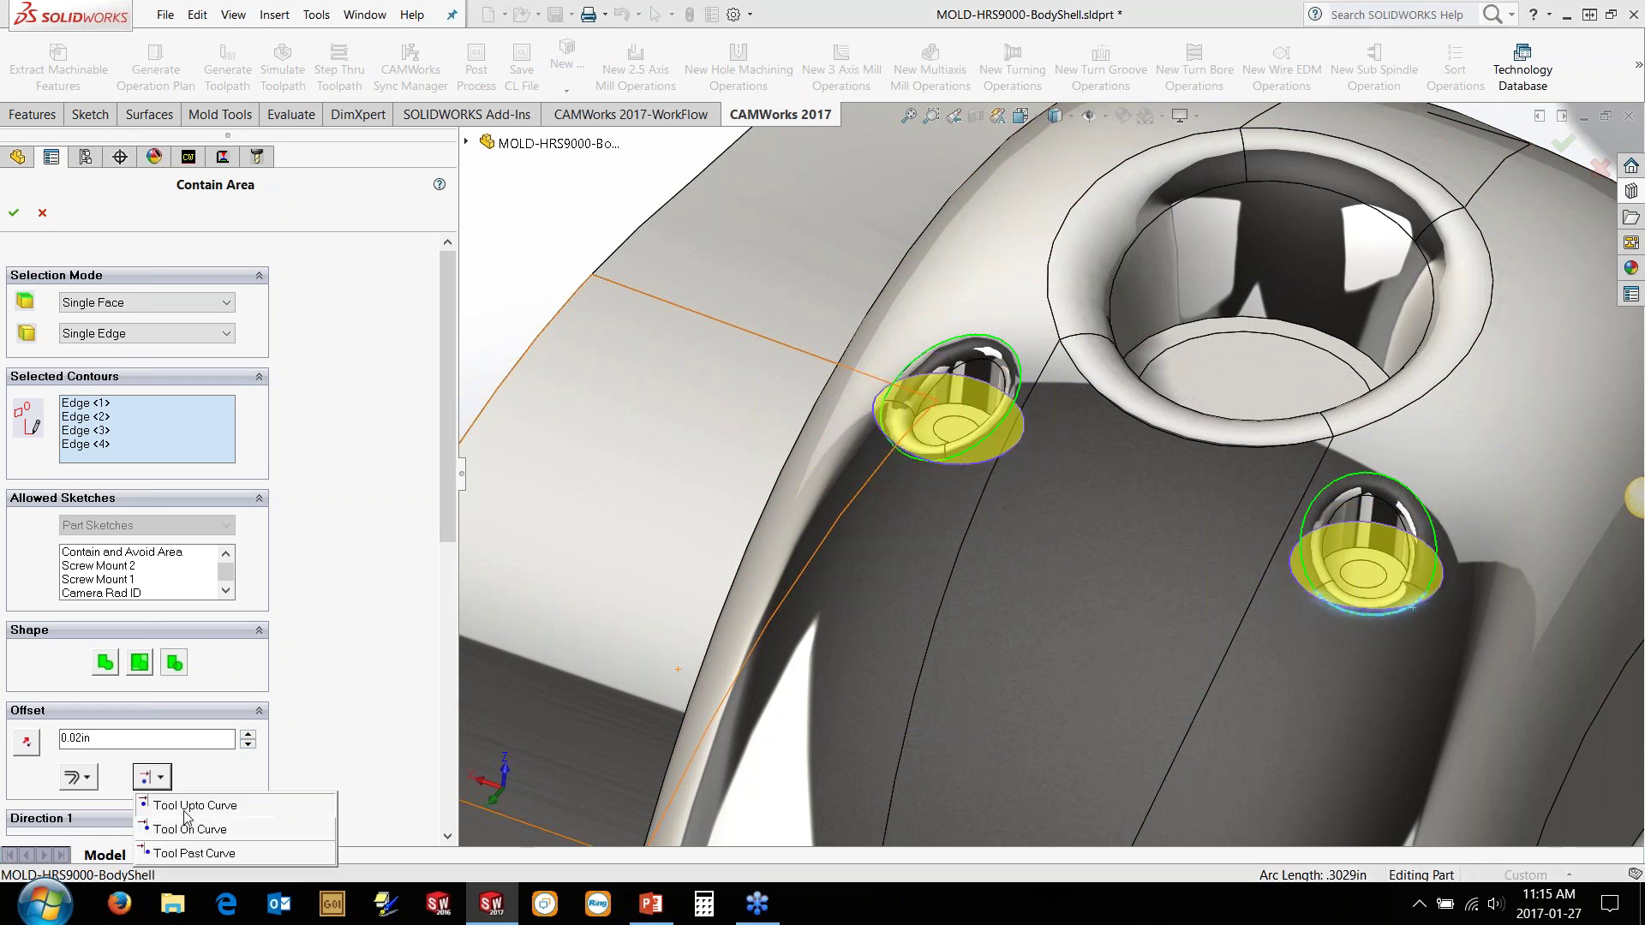
click(189, 854)
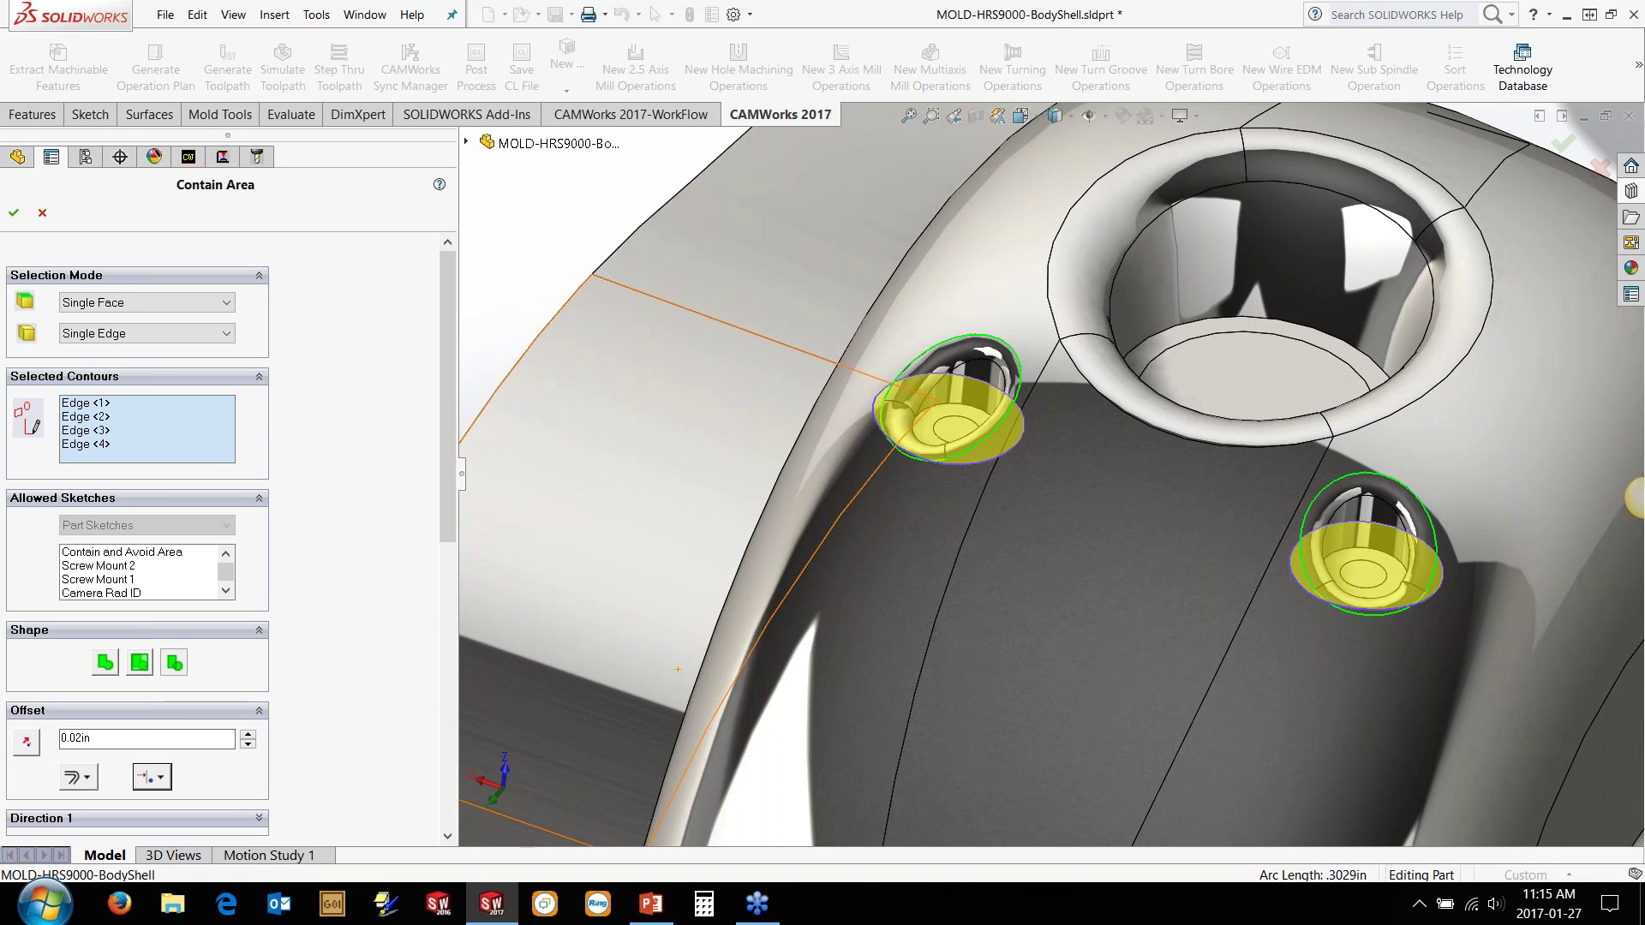
click(13, 213)
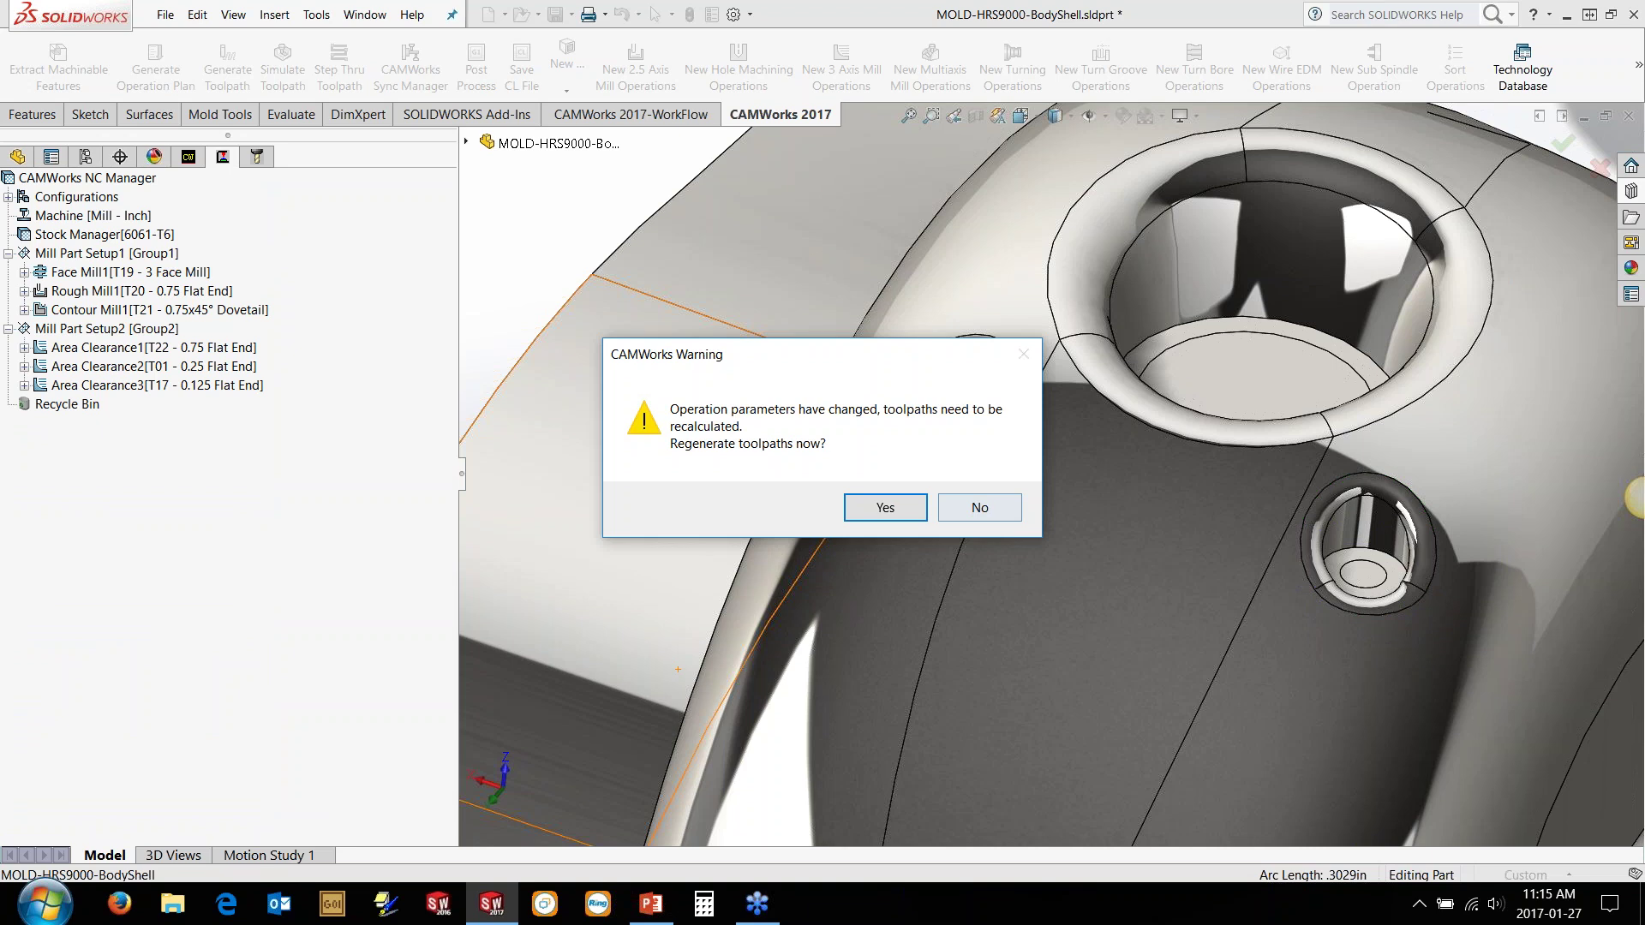
key(Return)
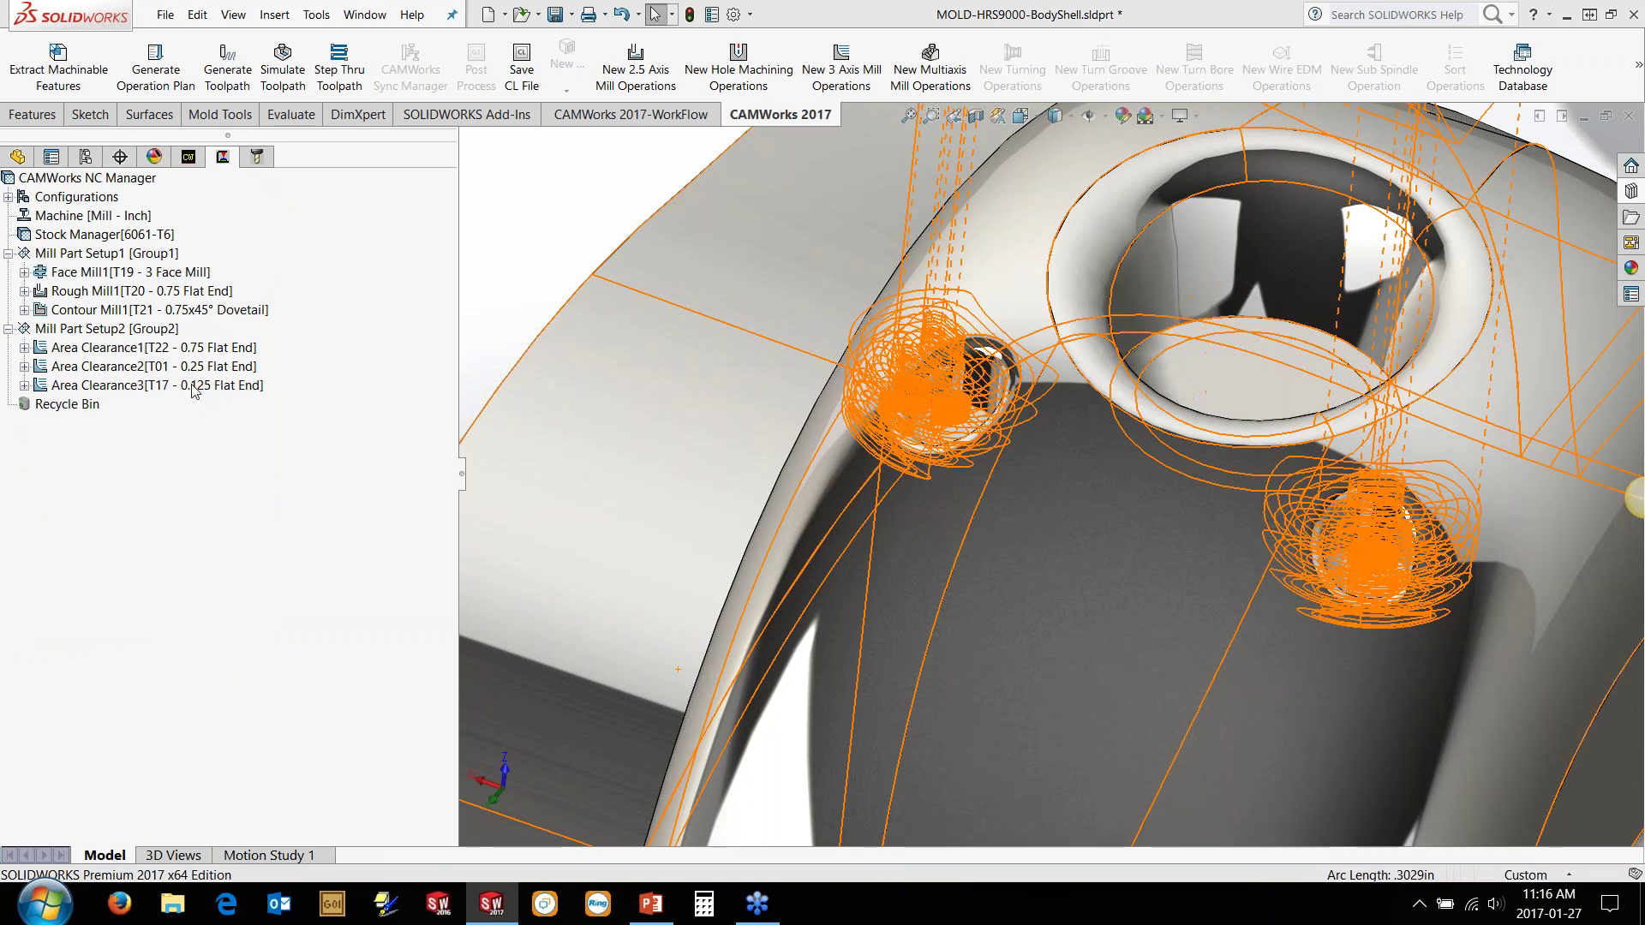
Step: Add a 3 axis Z Level operation on Multi Surface Feature1 after Area Clearance3 and open its operation parameters
key(f)
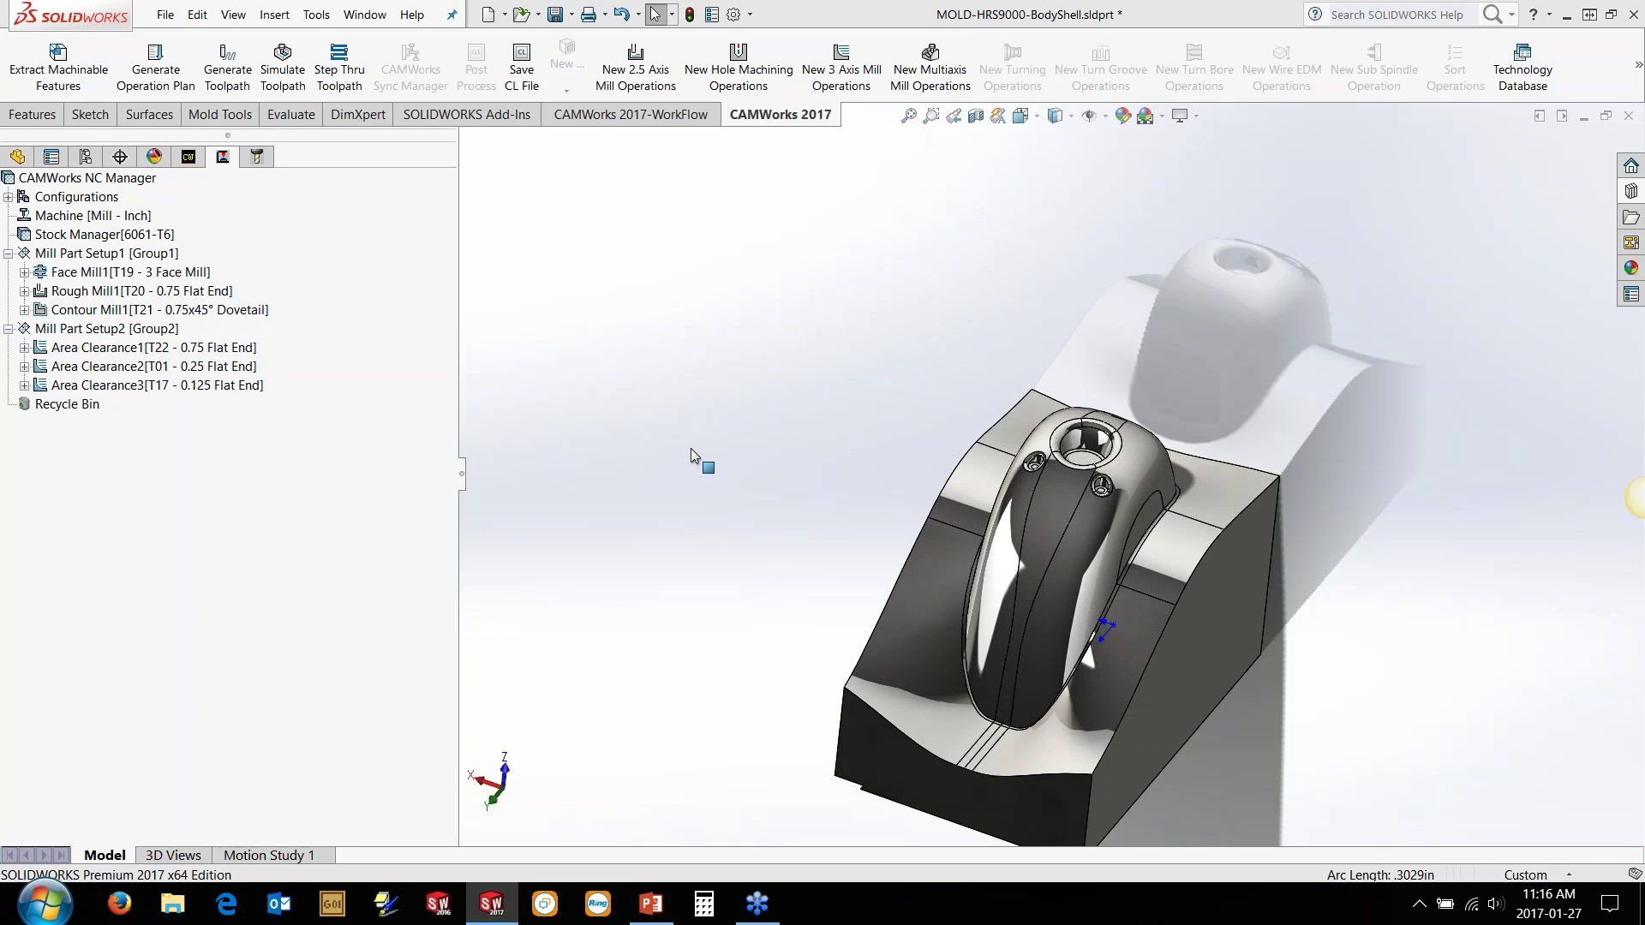
middle_drag(843, 500, 815, 479)
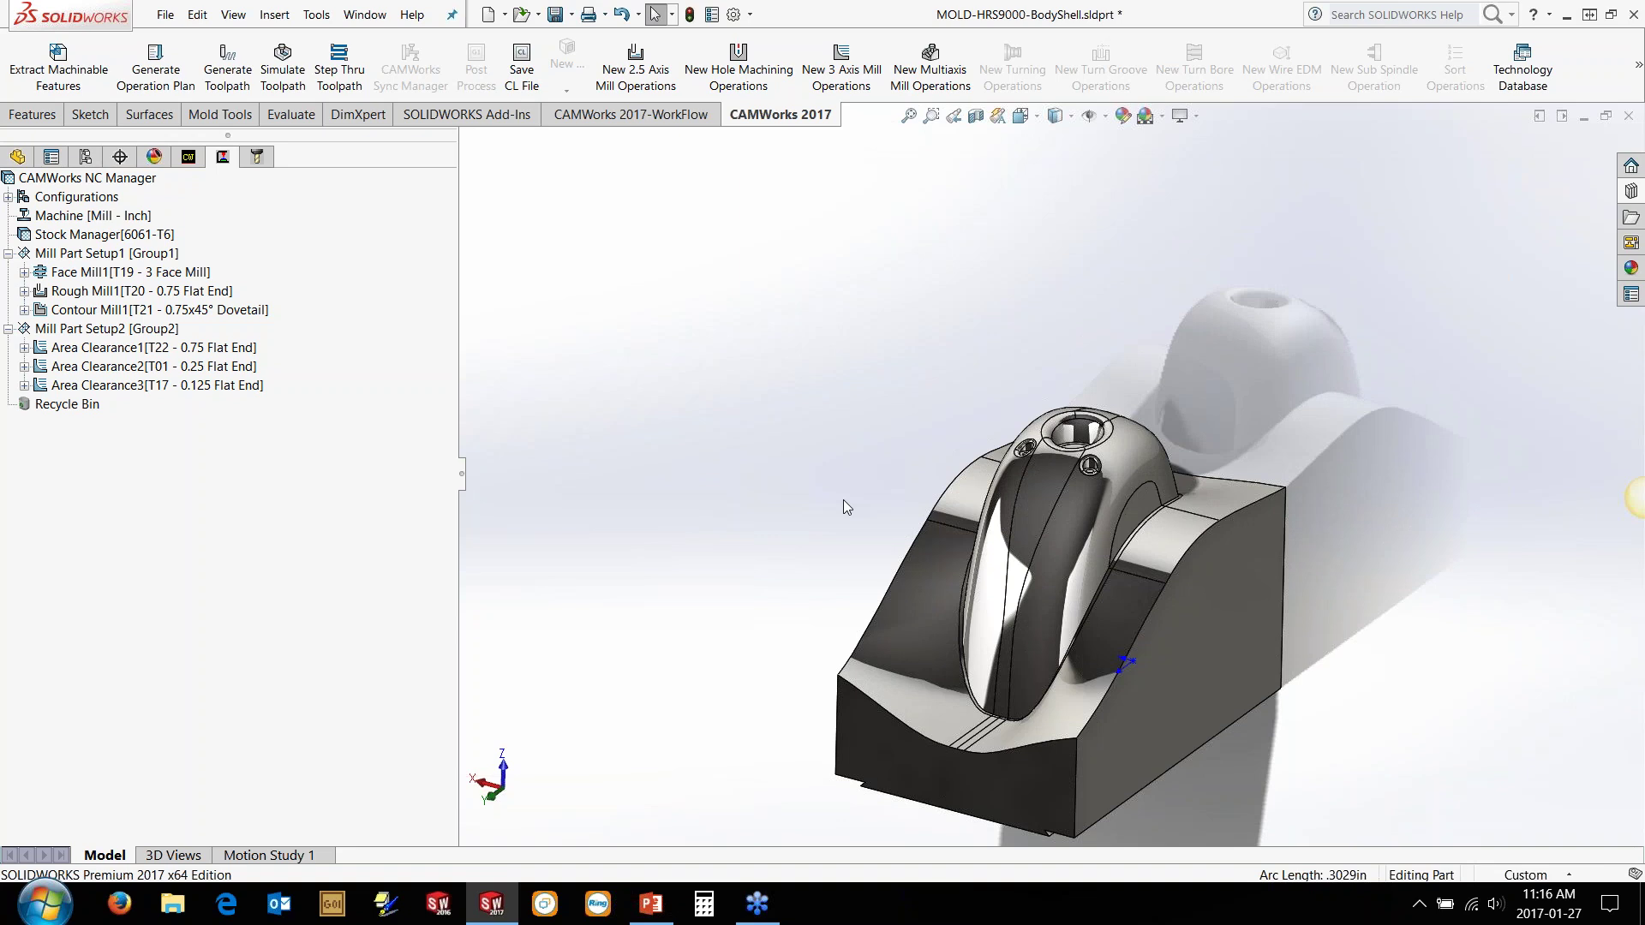
right_click(118, 392)
mouse_move(217, 590)
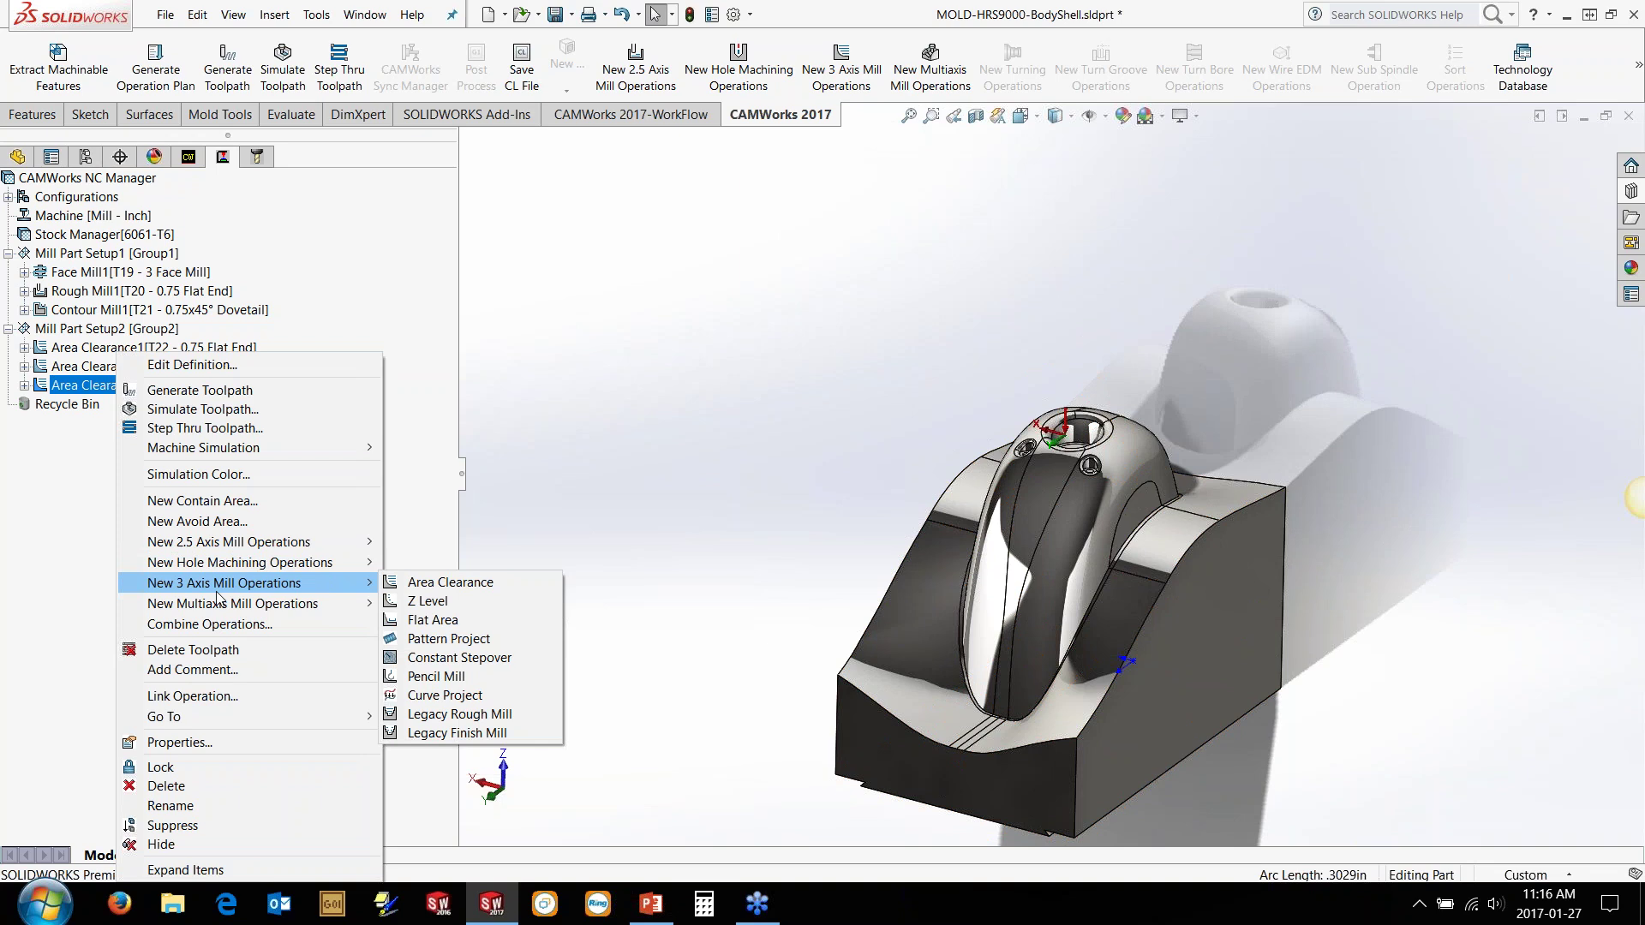
click(428, 609)
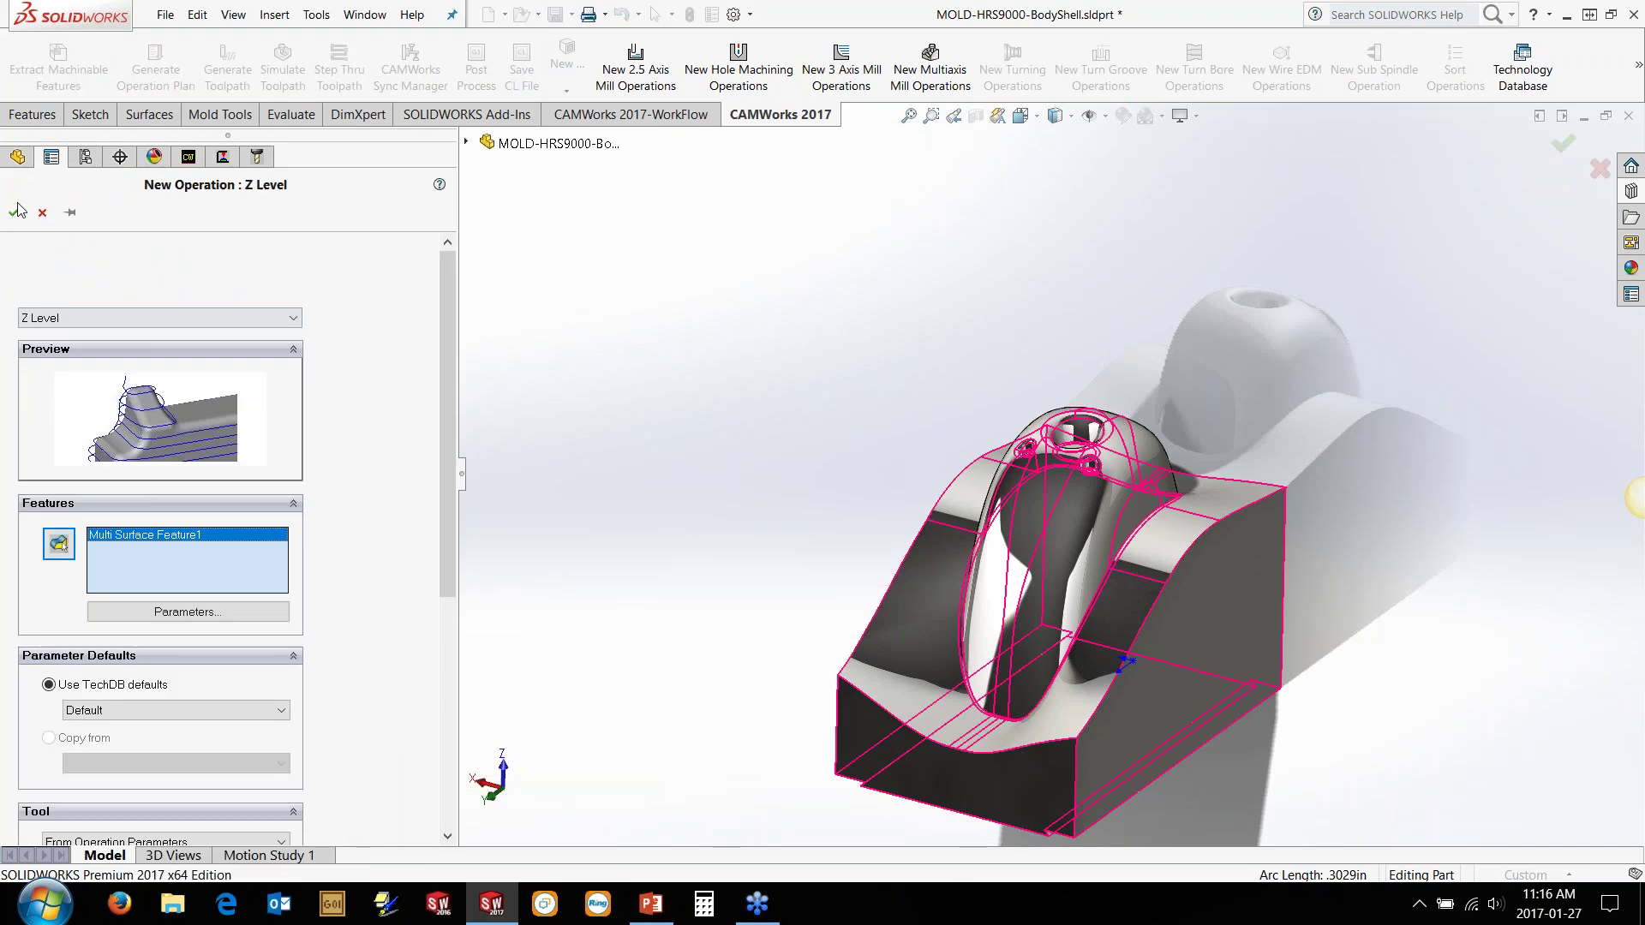
right_click(496, 424)
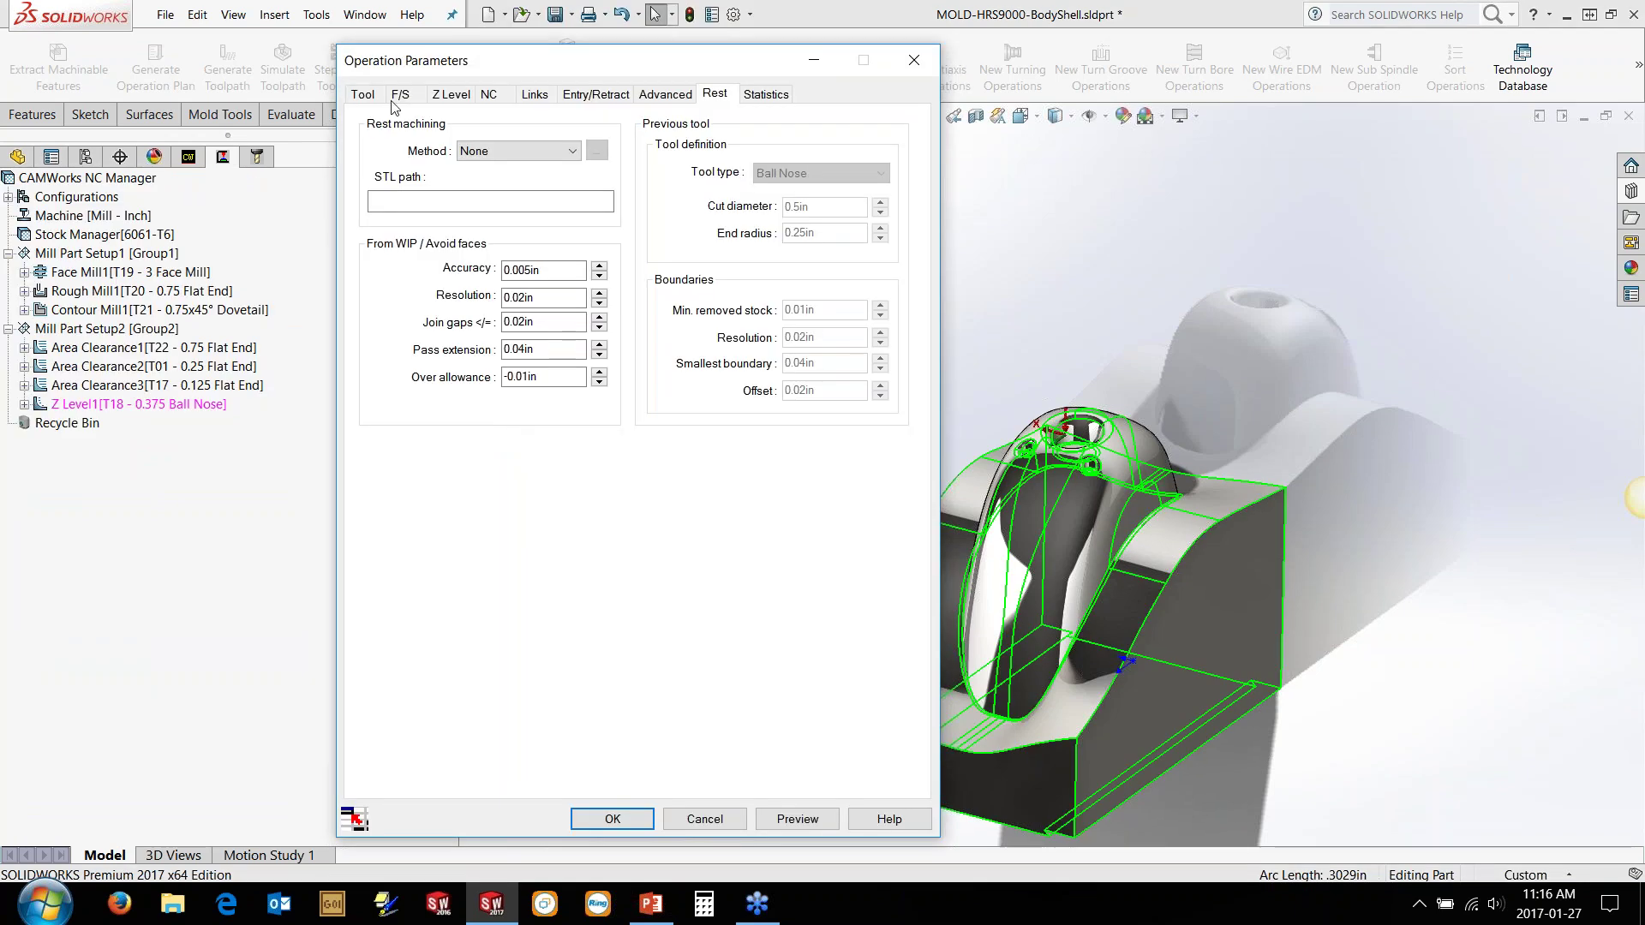
Step: Assign the 1/4 CRB 4FL BM 3/4 LOC ball nose tool from station 7 of the tool crib to the Z Level operation
click(363, 94)
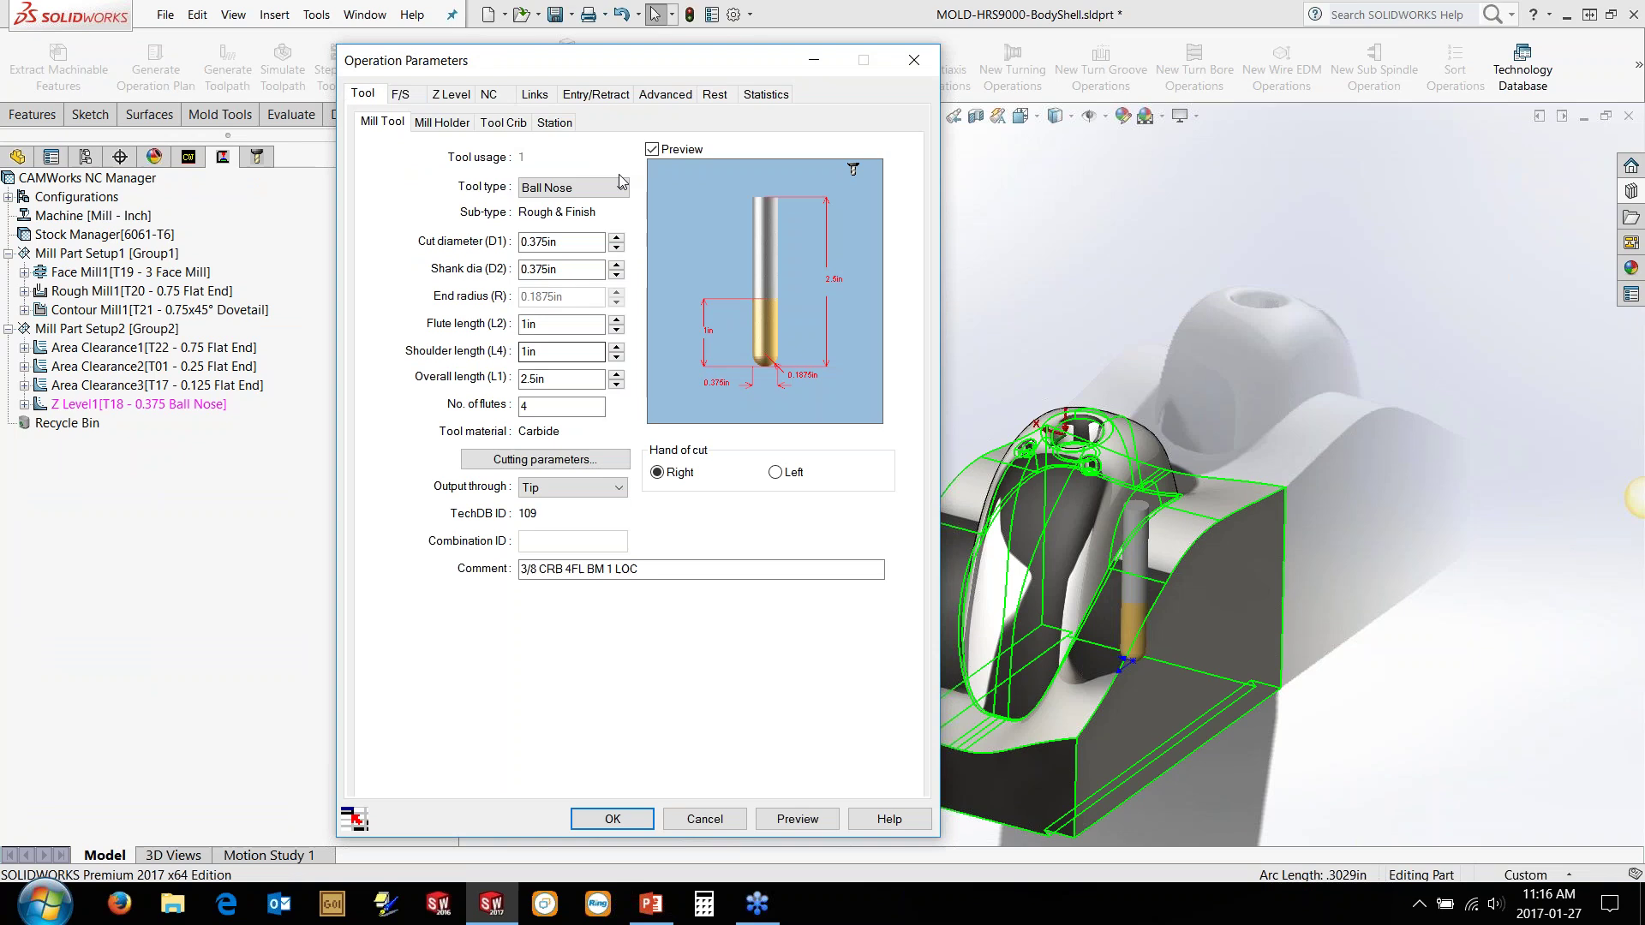
click(502, 123)
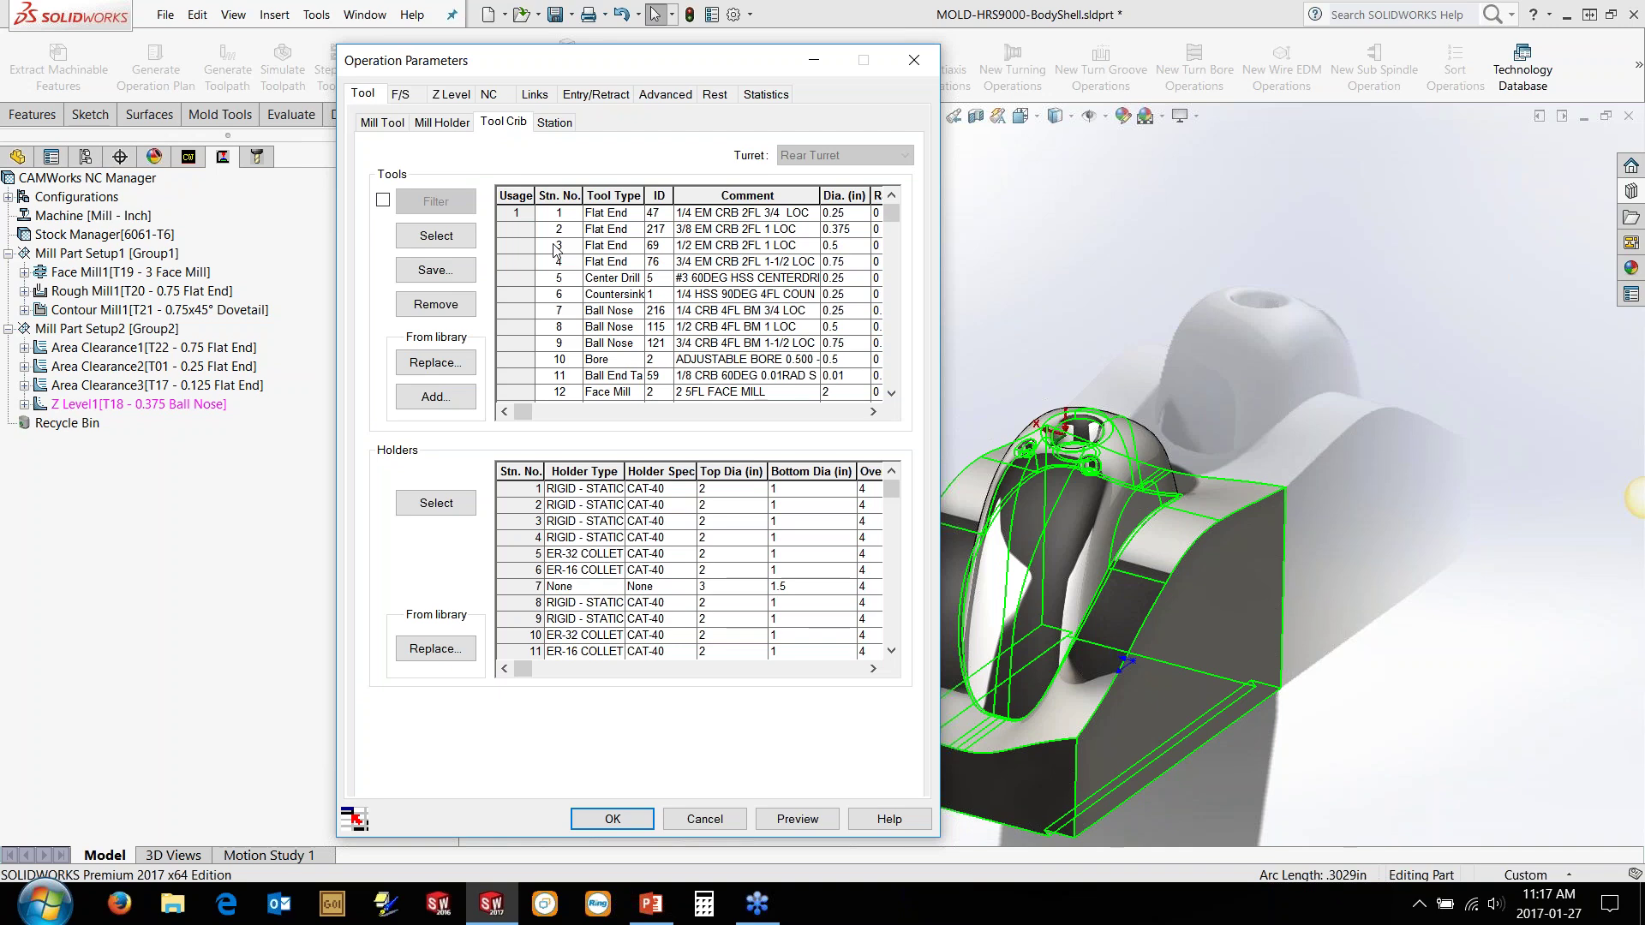
click(632, 309)
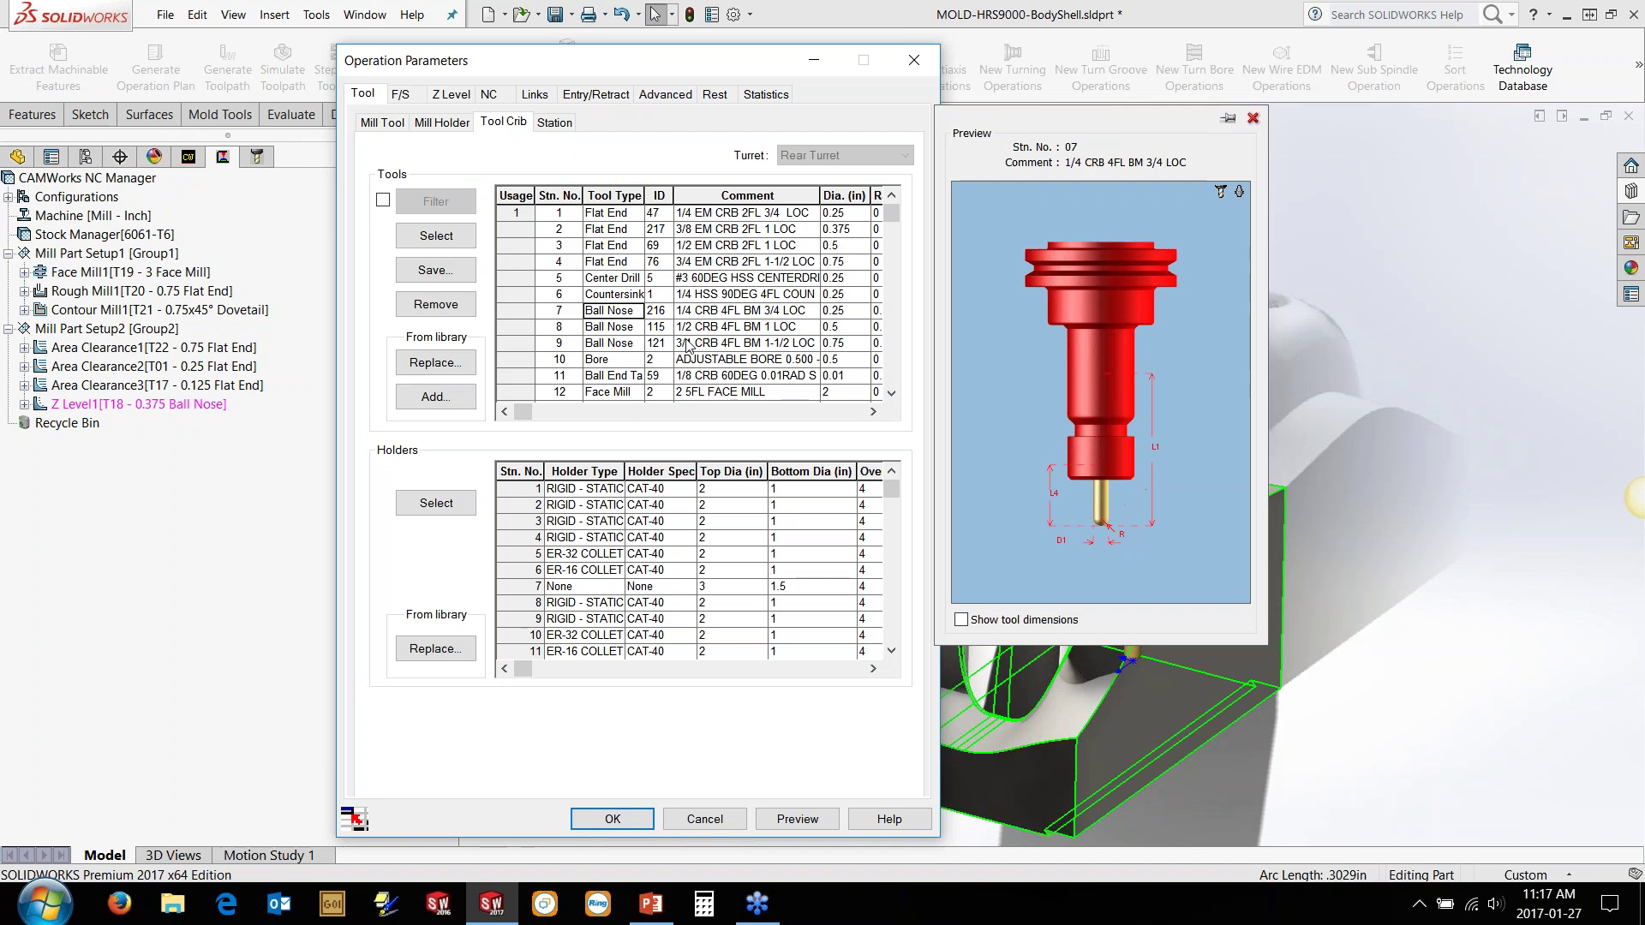
click(1086, 540)
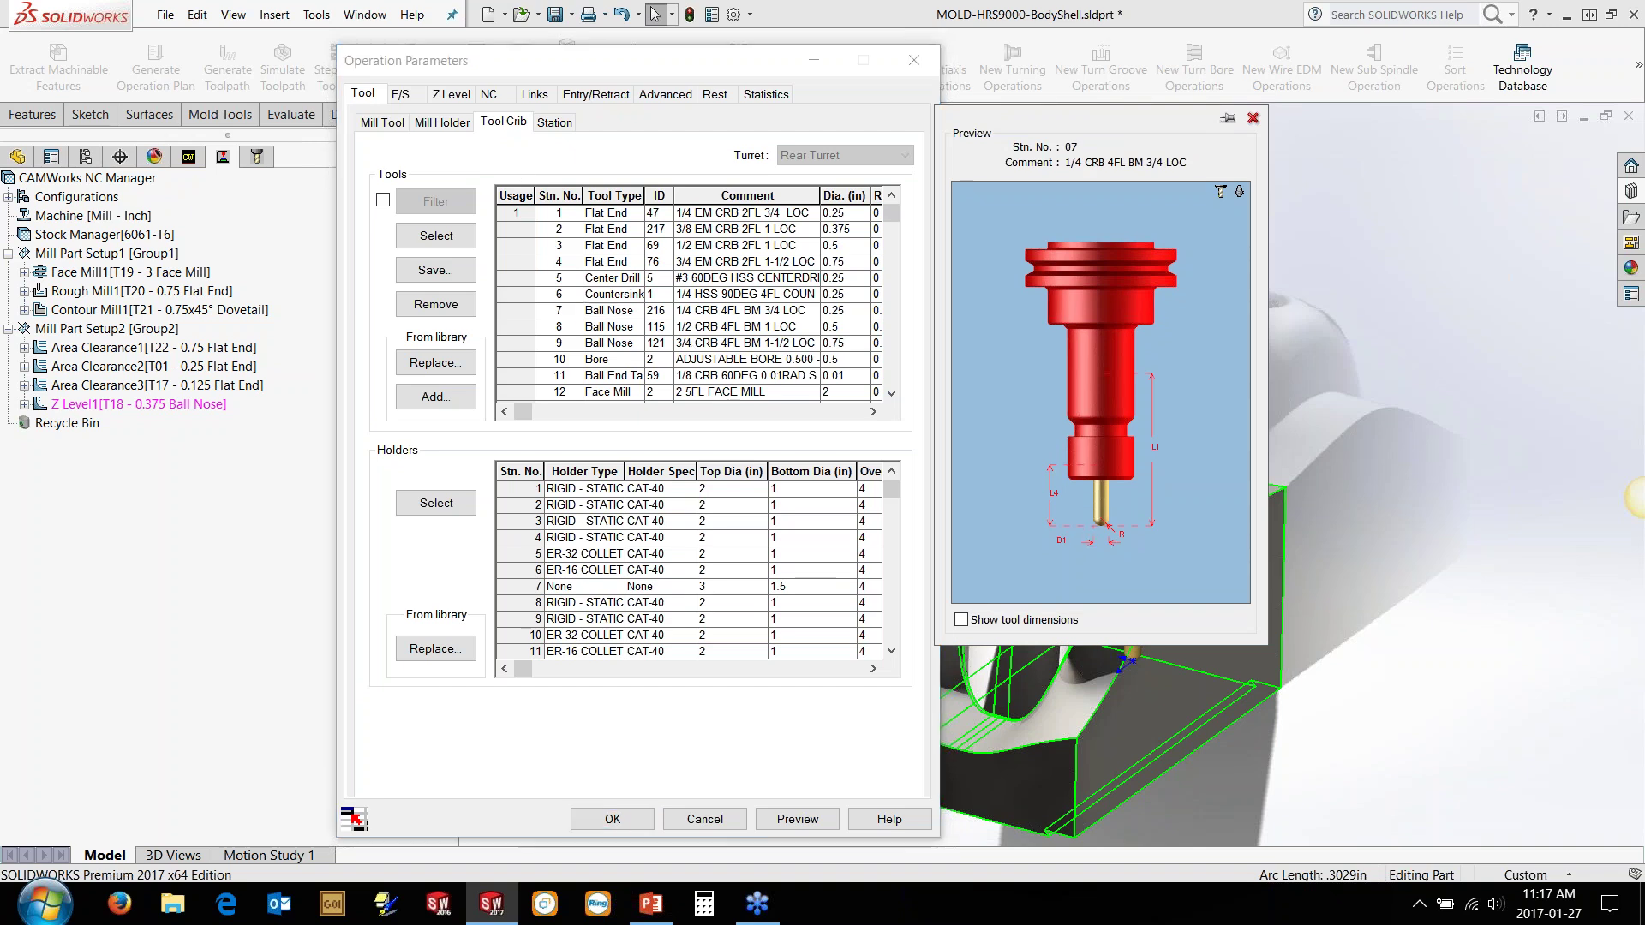
click(436, 236)
middle_drag(1381, 506, 1296, 511)
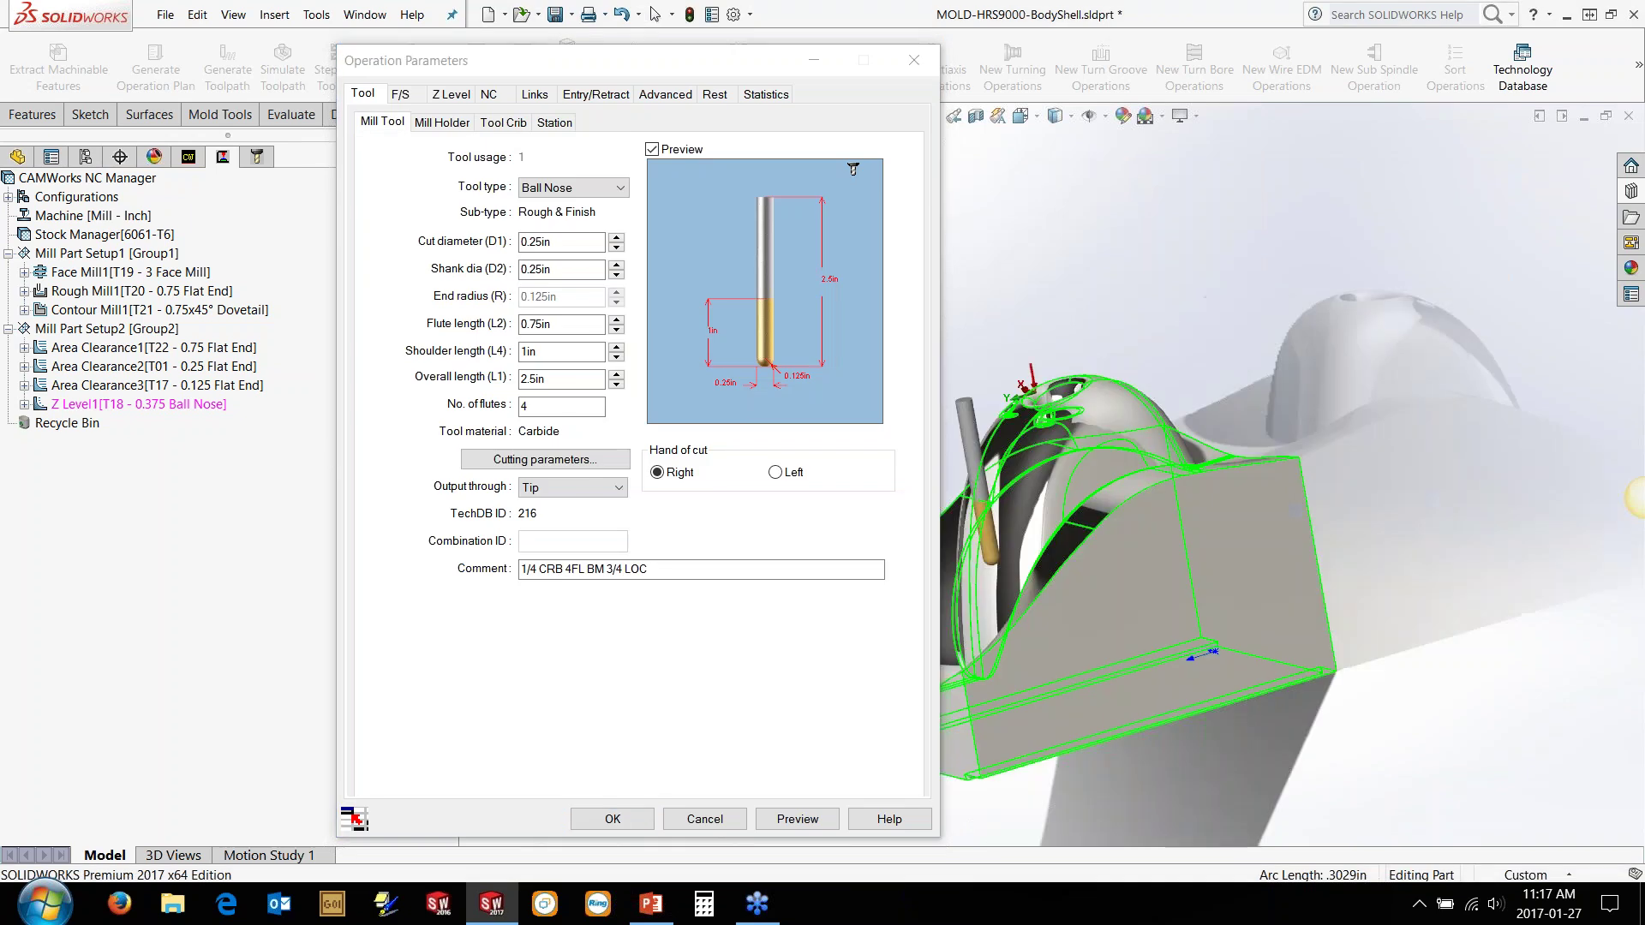
Step: Display the mill holder of the ball nose tool and examine its clearance against the core's steep walls
click(442, 122)
drag(557, 60, 312, 50)
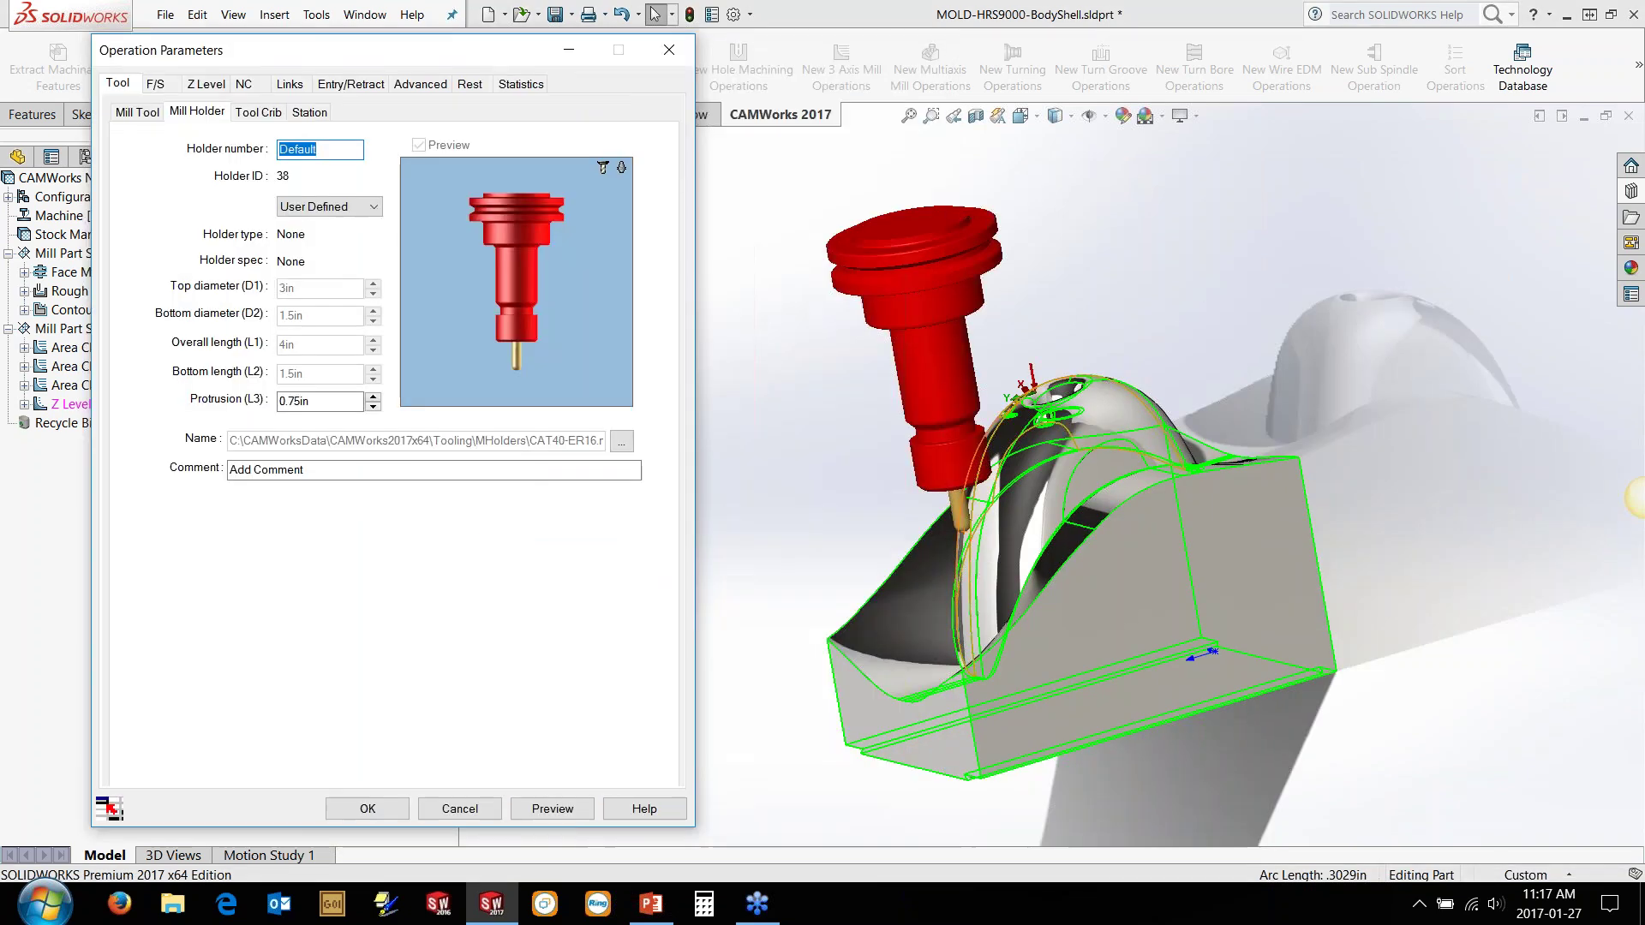
scroll(985, 591, down, 5)
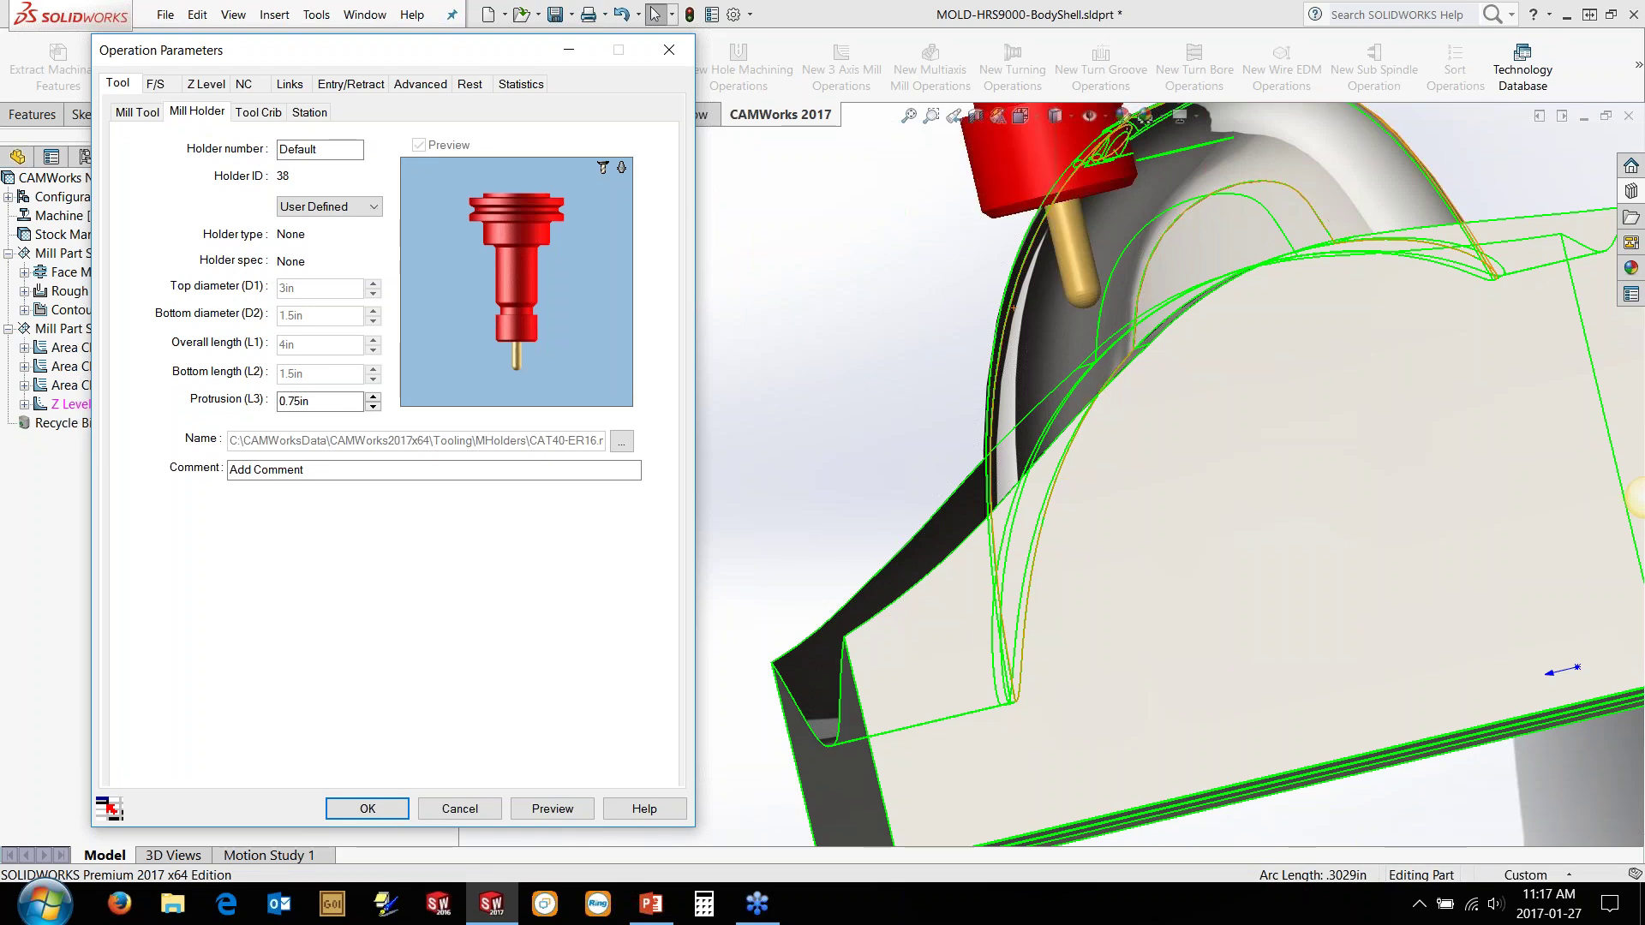
scroll(1062, 479, up, 5)
middle_drag(1062, 479, 1148, 540)
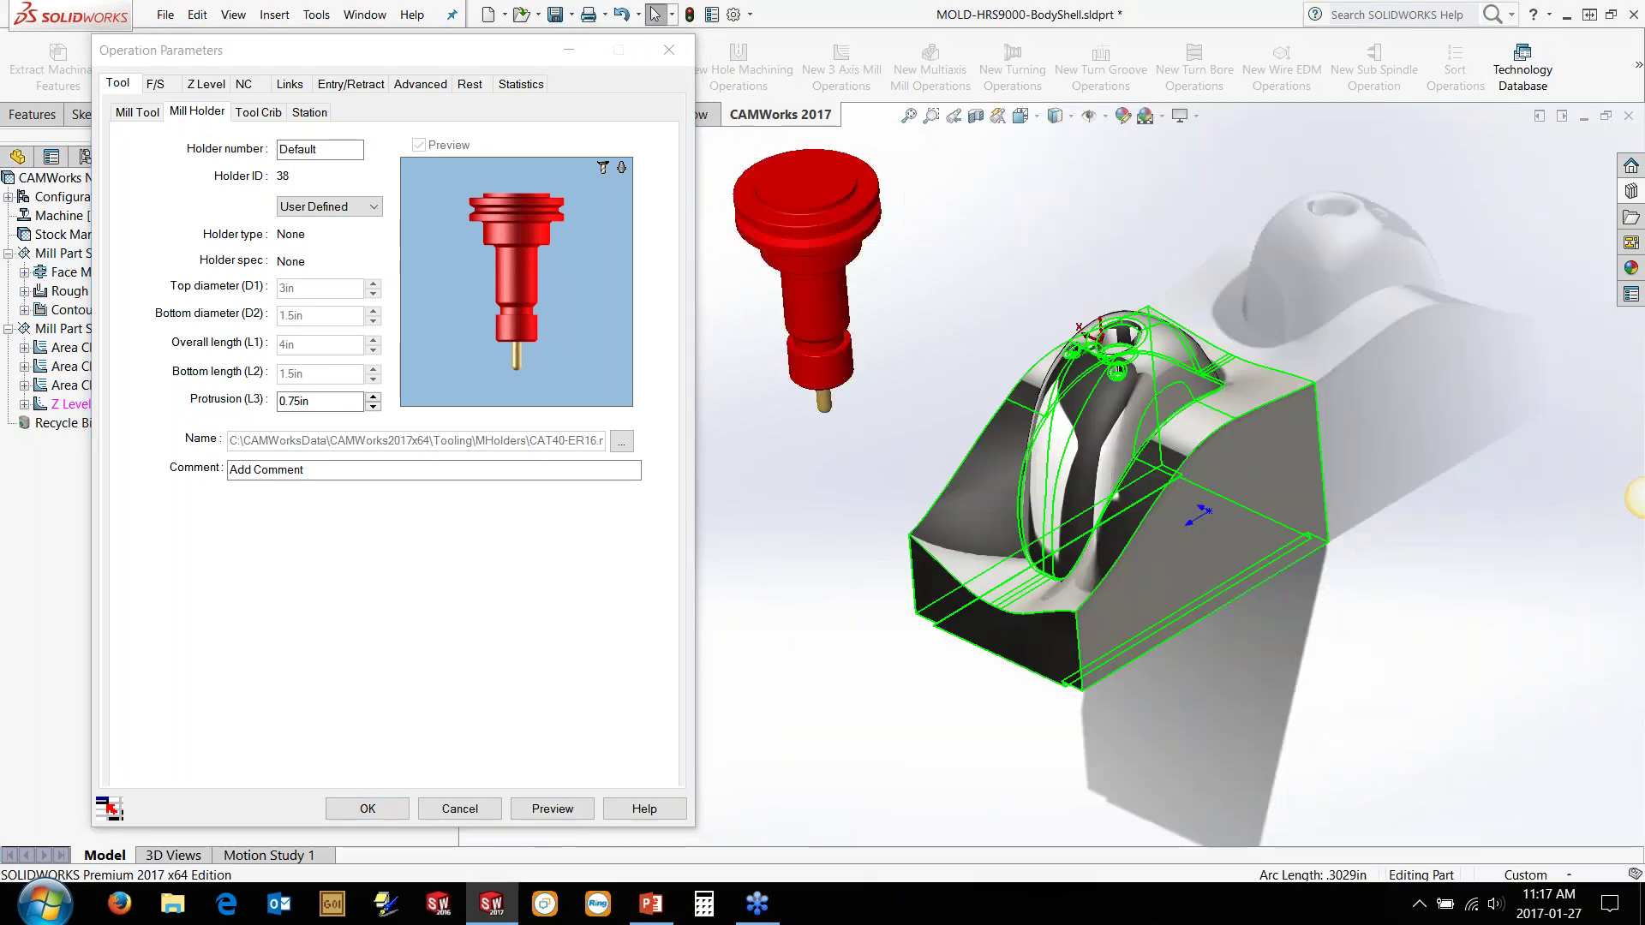
Step: Enable holder avoidance with a 0.1in clearance and conversion to 5 axis for the Z Level operation, then accept its parameters
click(417, 87)
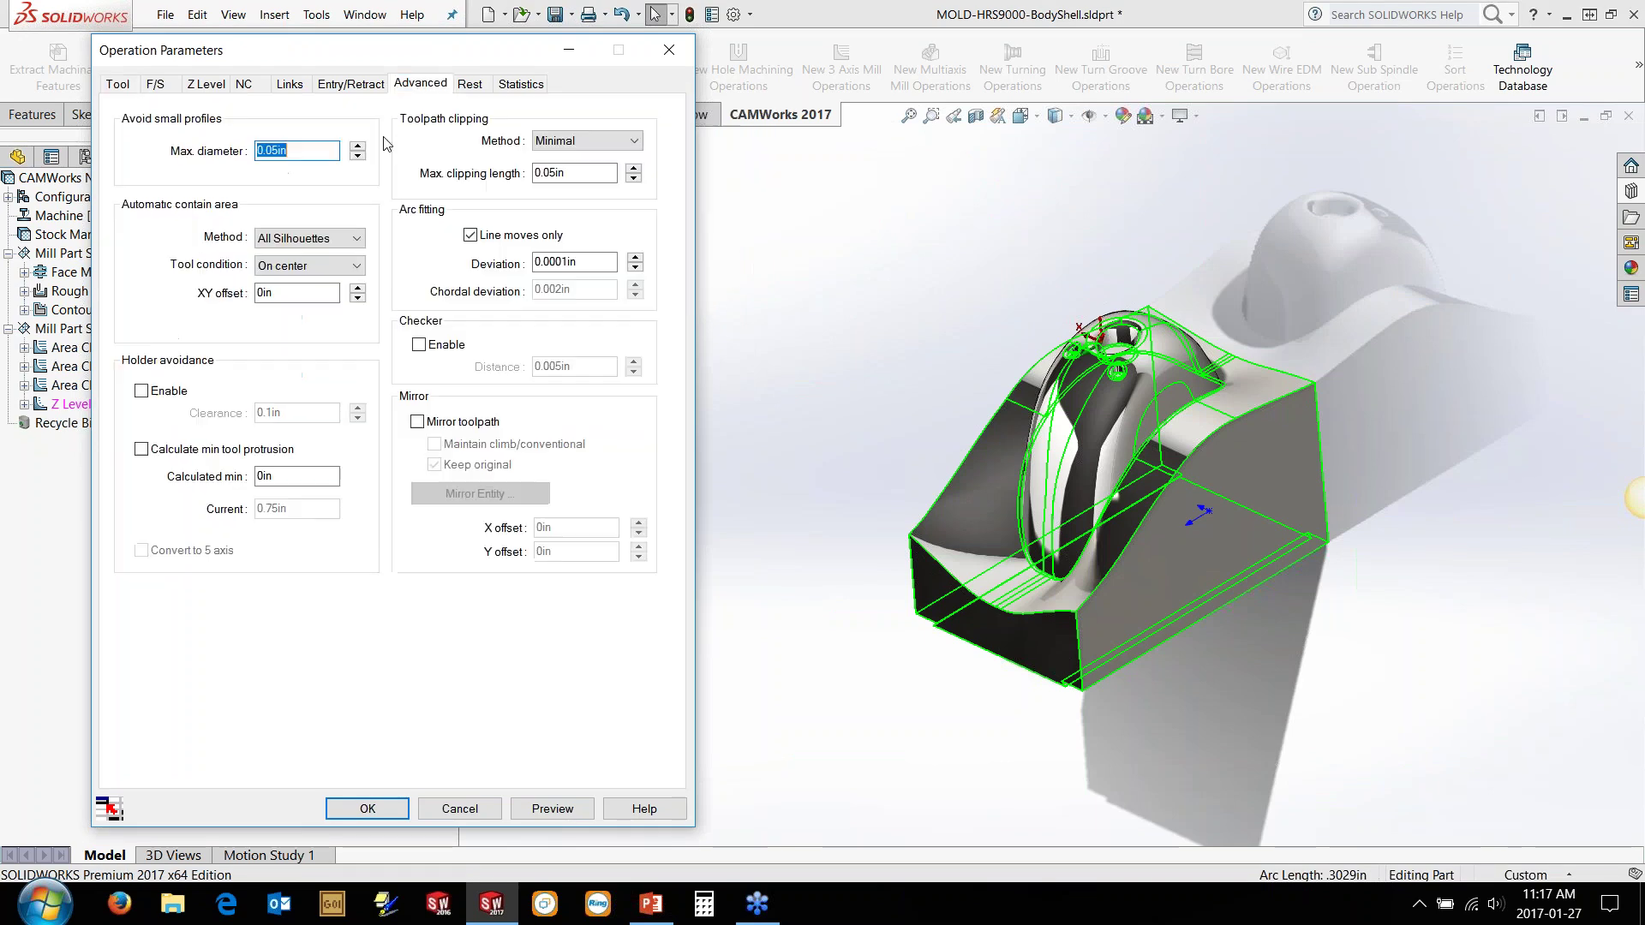
click(159, 392)
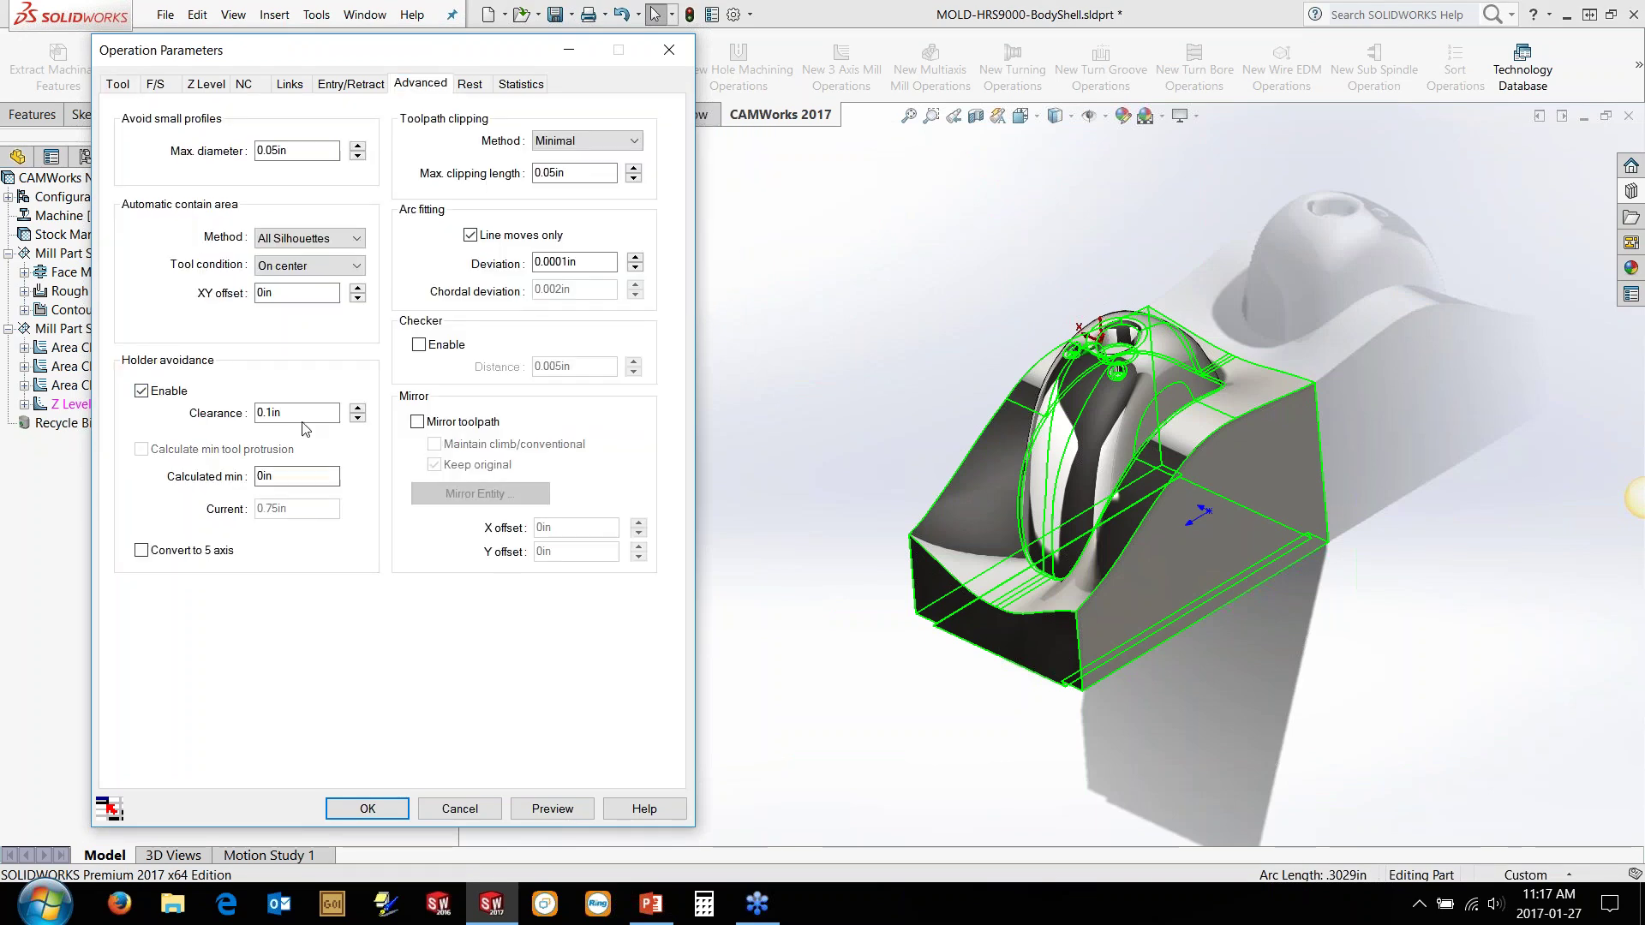
key(Tab)
click(171, 553)
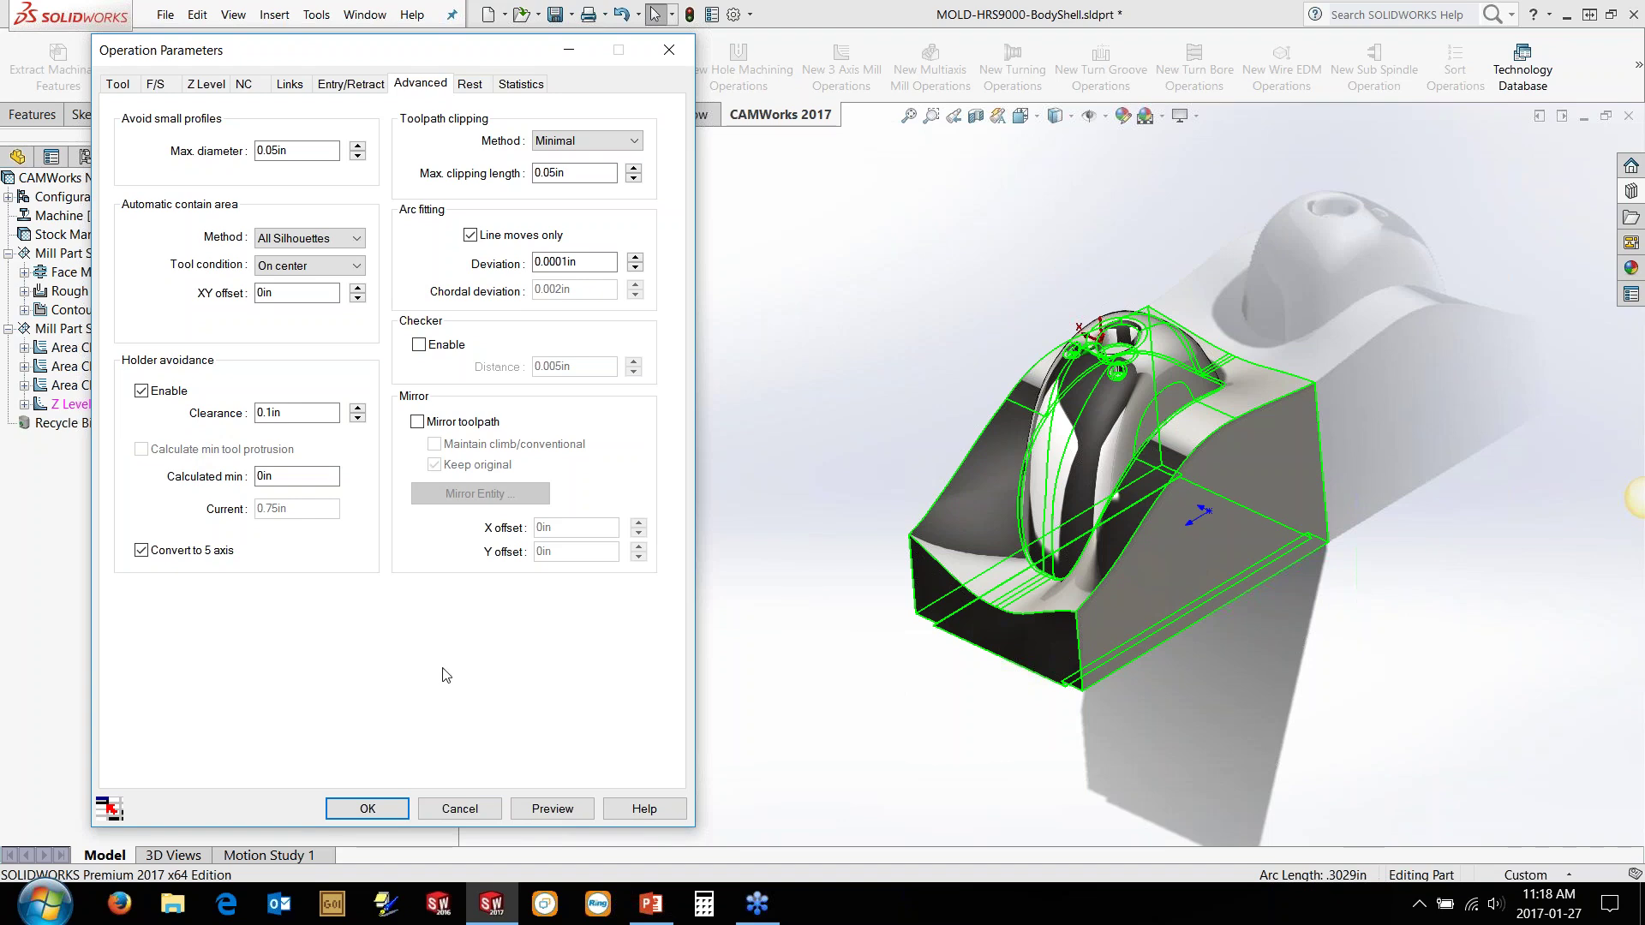
click(369, 809)
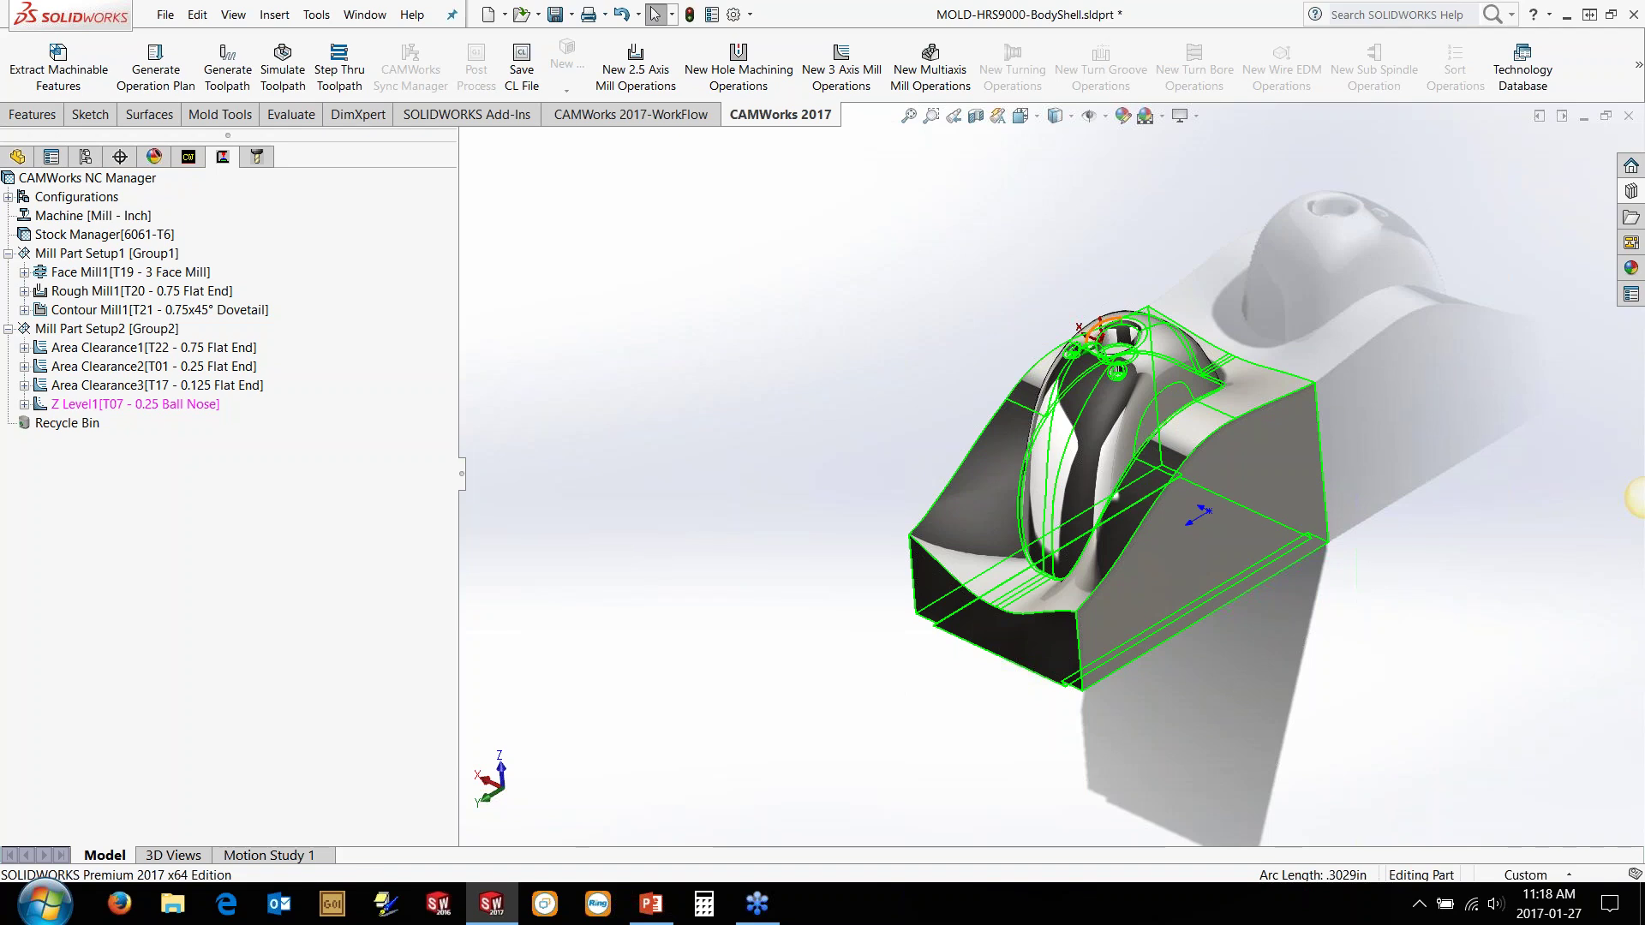
Step: Start a contain area for the Z Level operation from the Contain and Avoid Area sketch and check its outline around the core
right_click(166, 406)
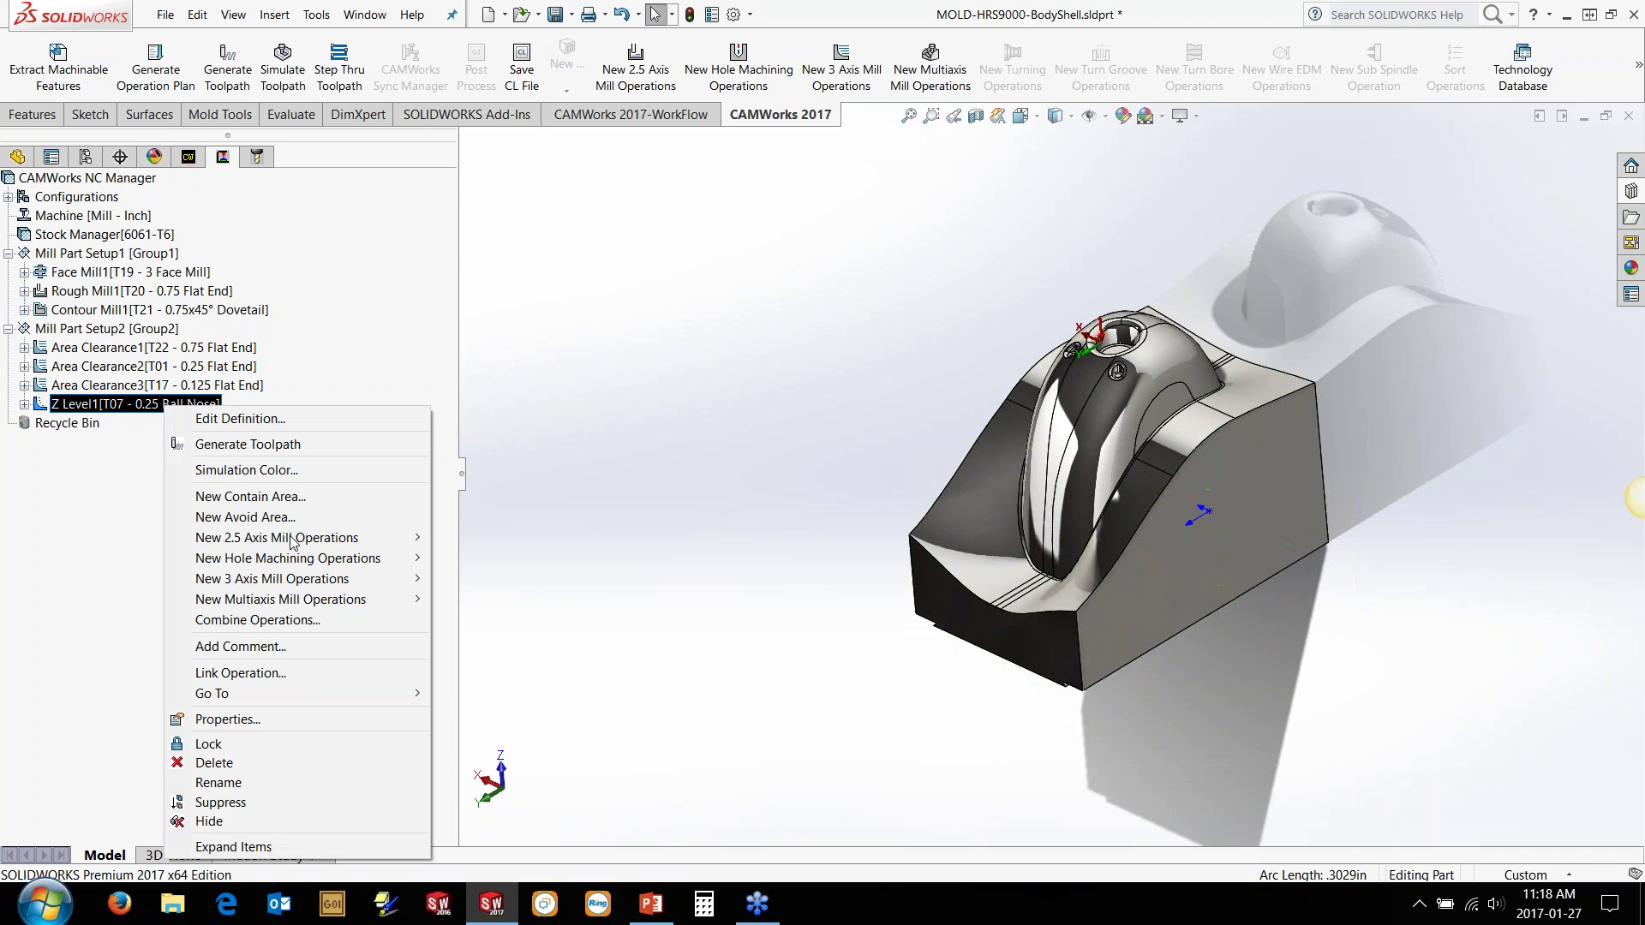
click(268, 497)
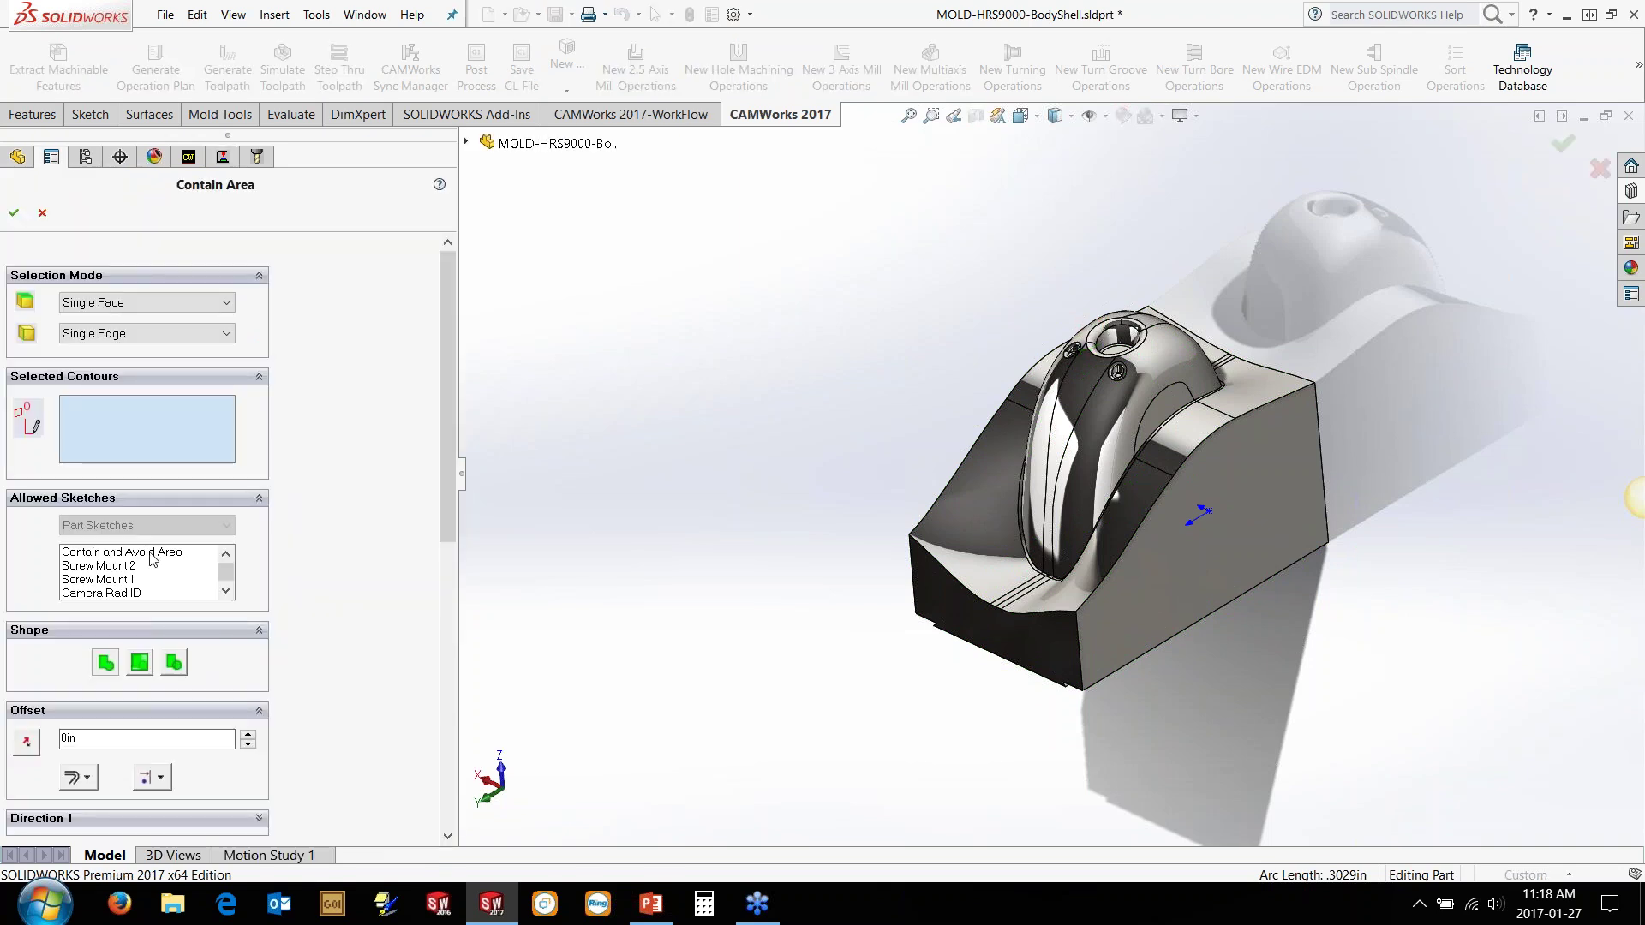
click(182, 552)
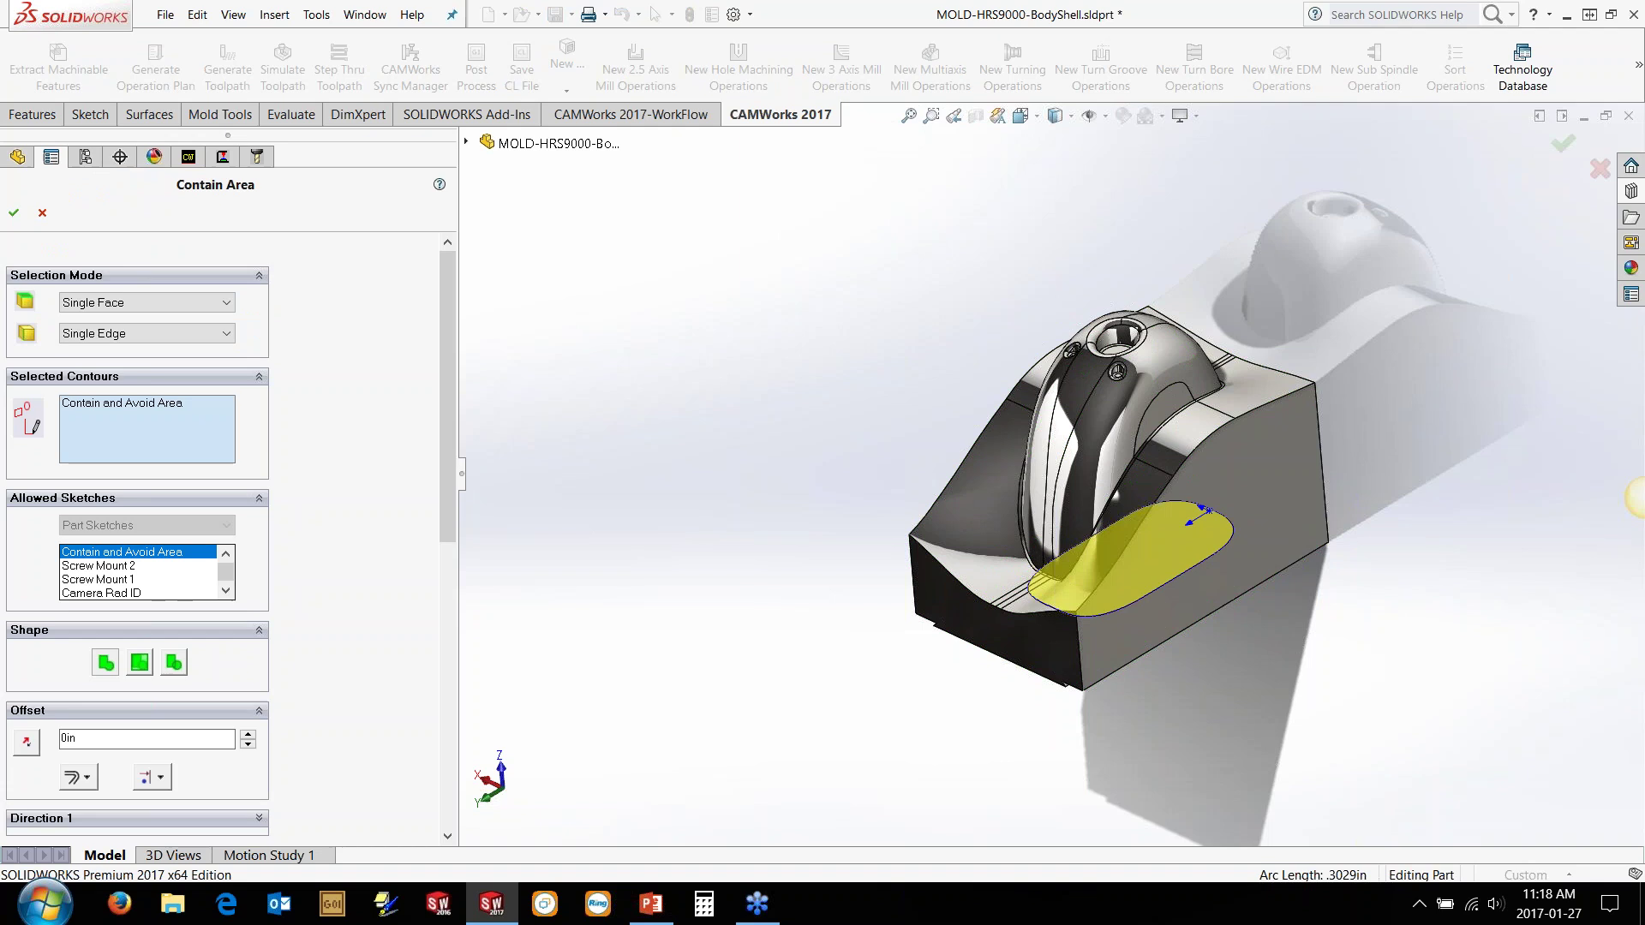
middle_drag(1130, 646, 1112, 557)
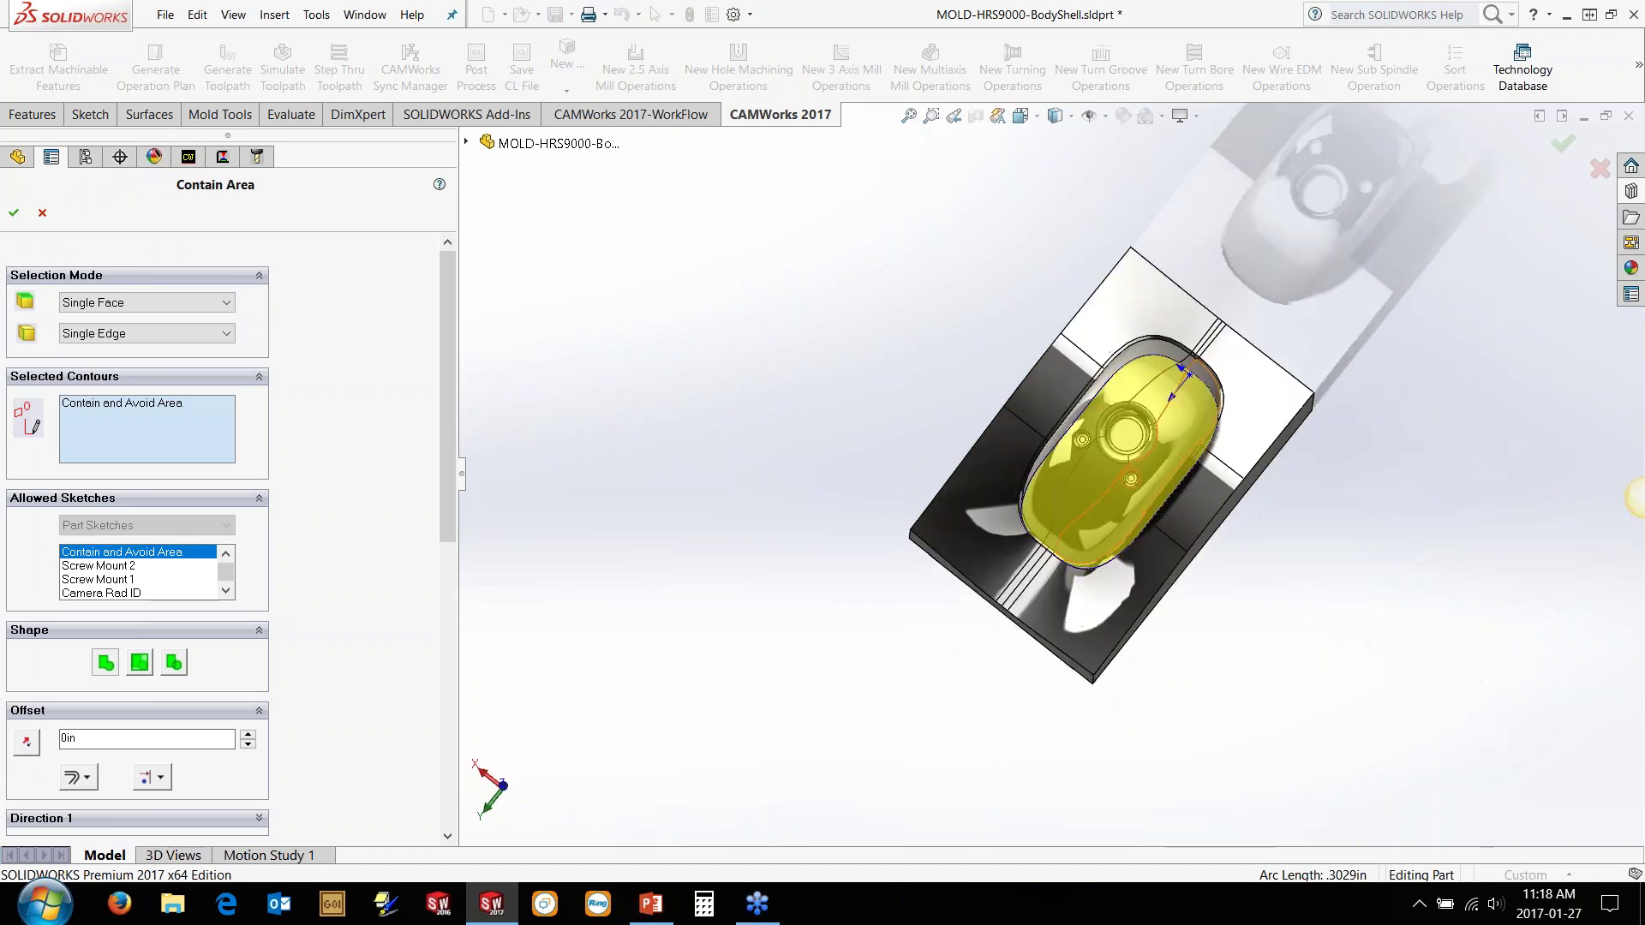
scroll(1193, 376, down, 5)
middle_drag(805, 521, 844, 437)
scroll(856, 497, up, 4)
scroll(859, 501, down, 3)
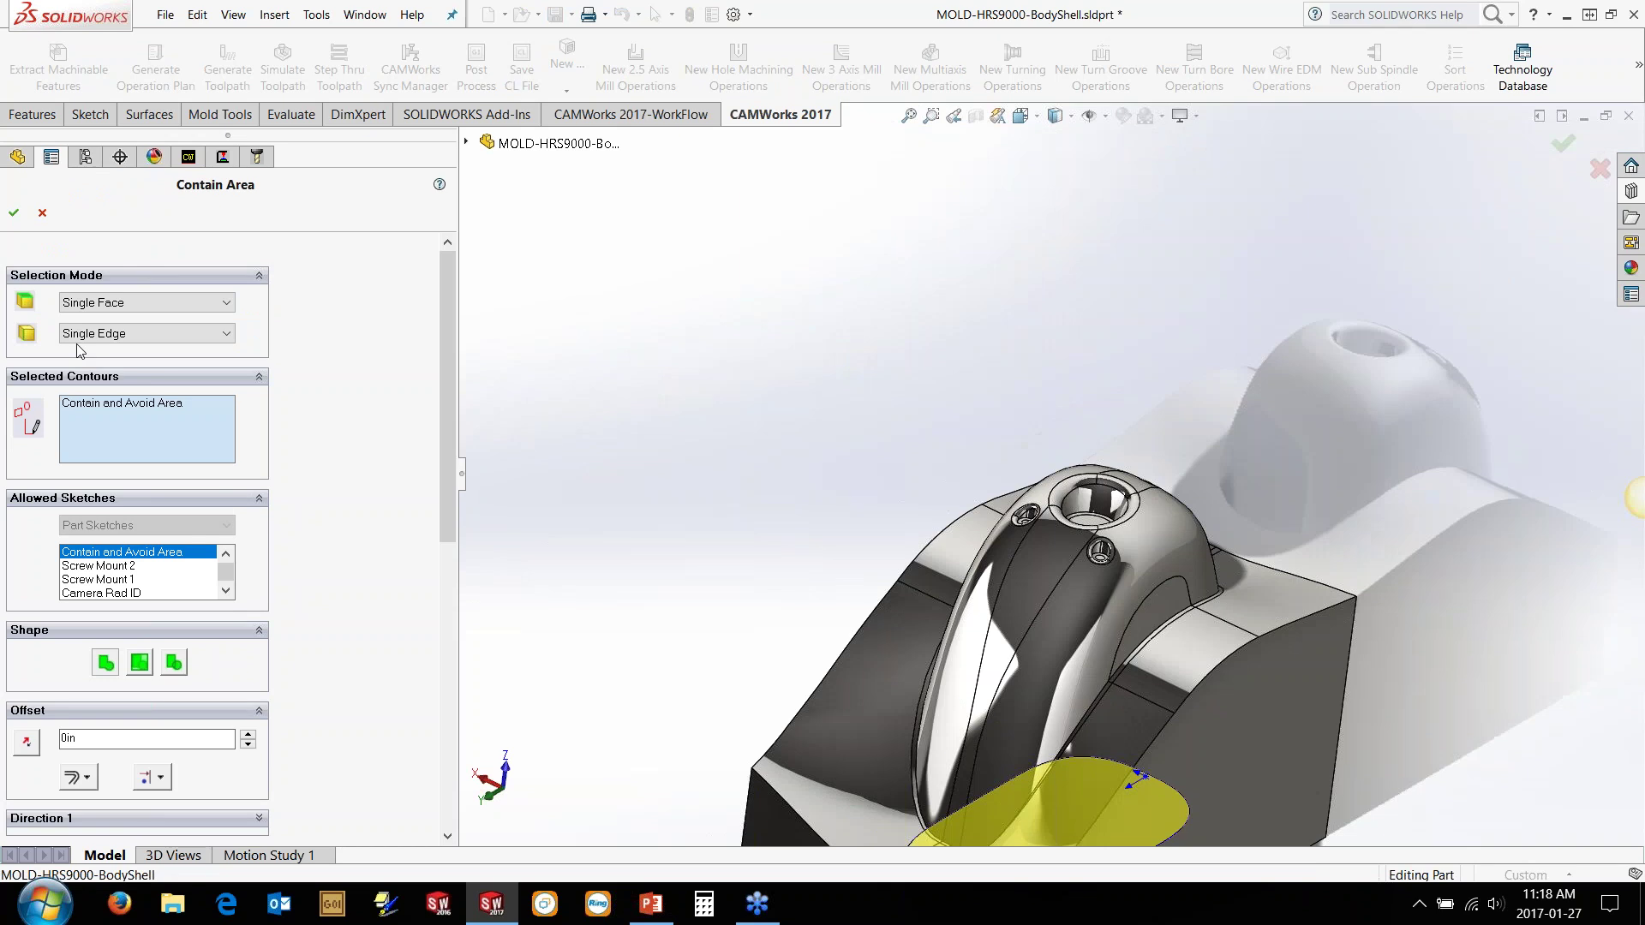
Step: Set the contain area's tool condition to Tool Past Curve, accept it and generate the Z Level toolpath
click(159, 777)
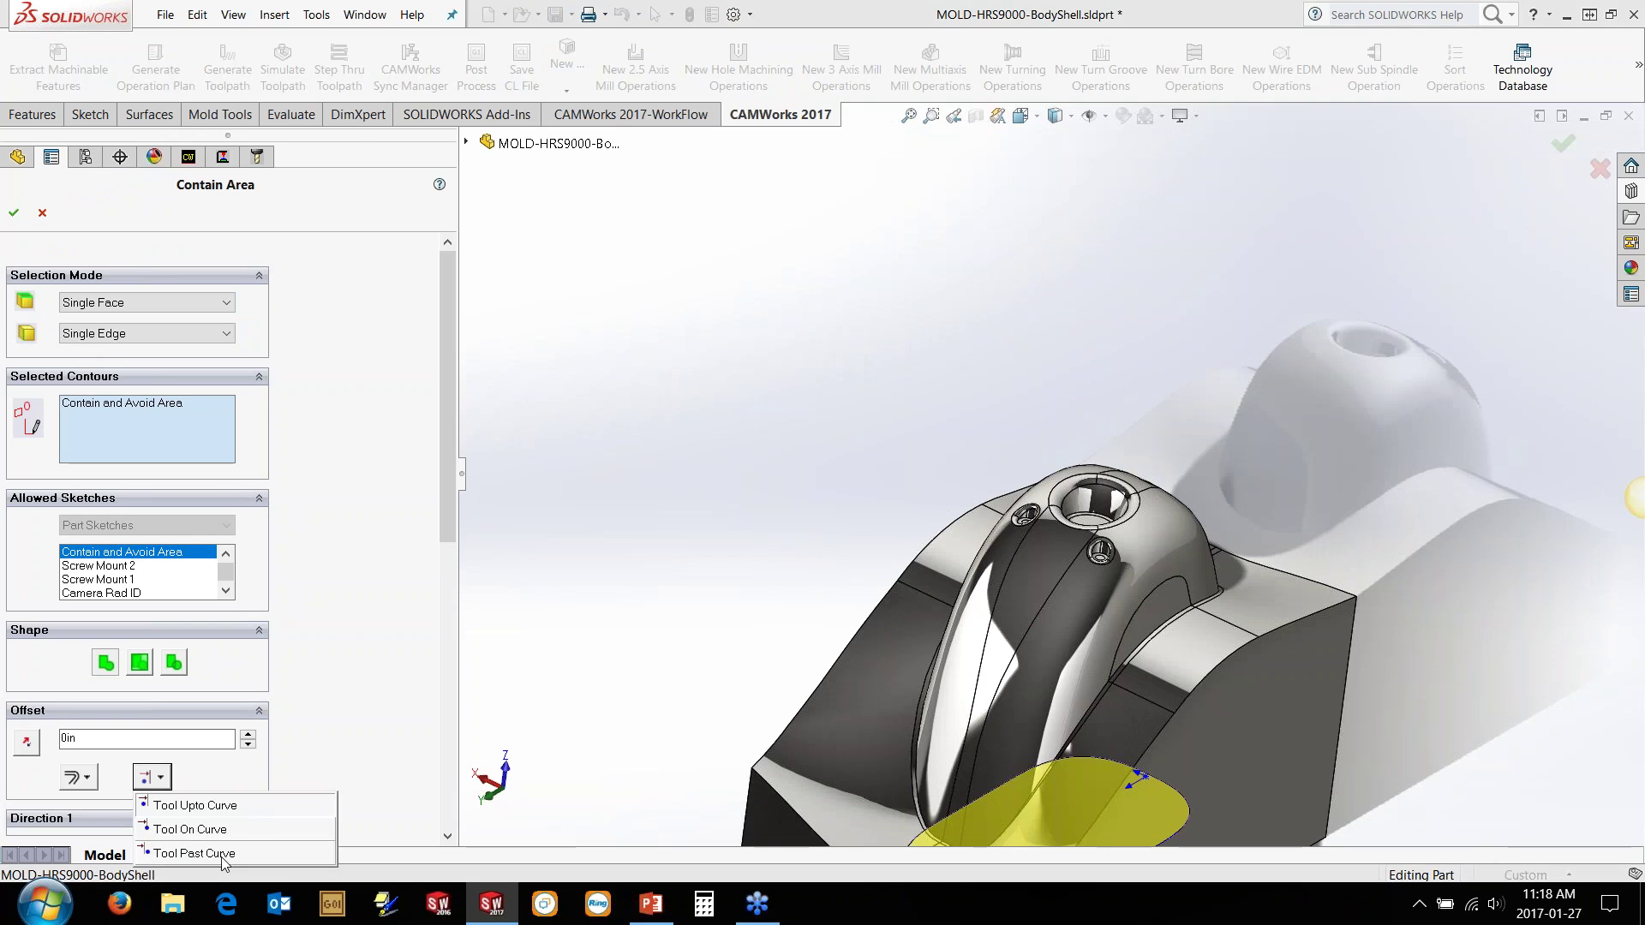
click(184, 852)
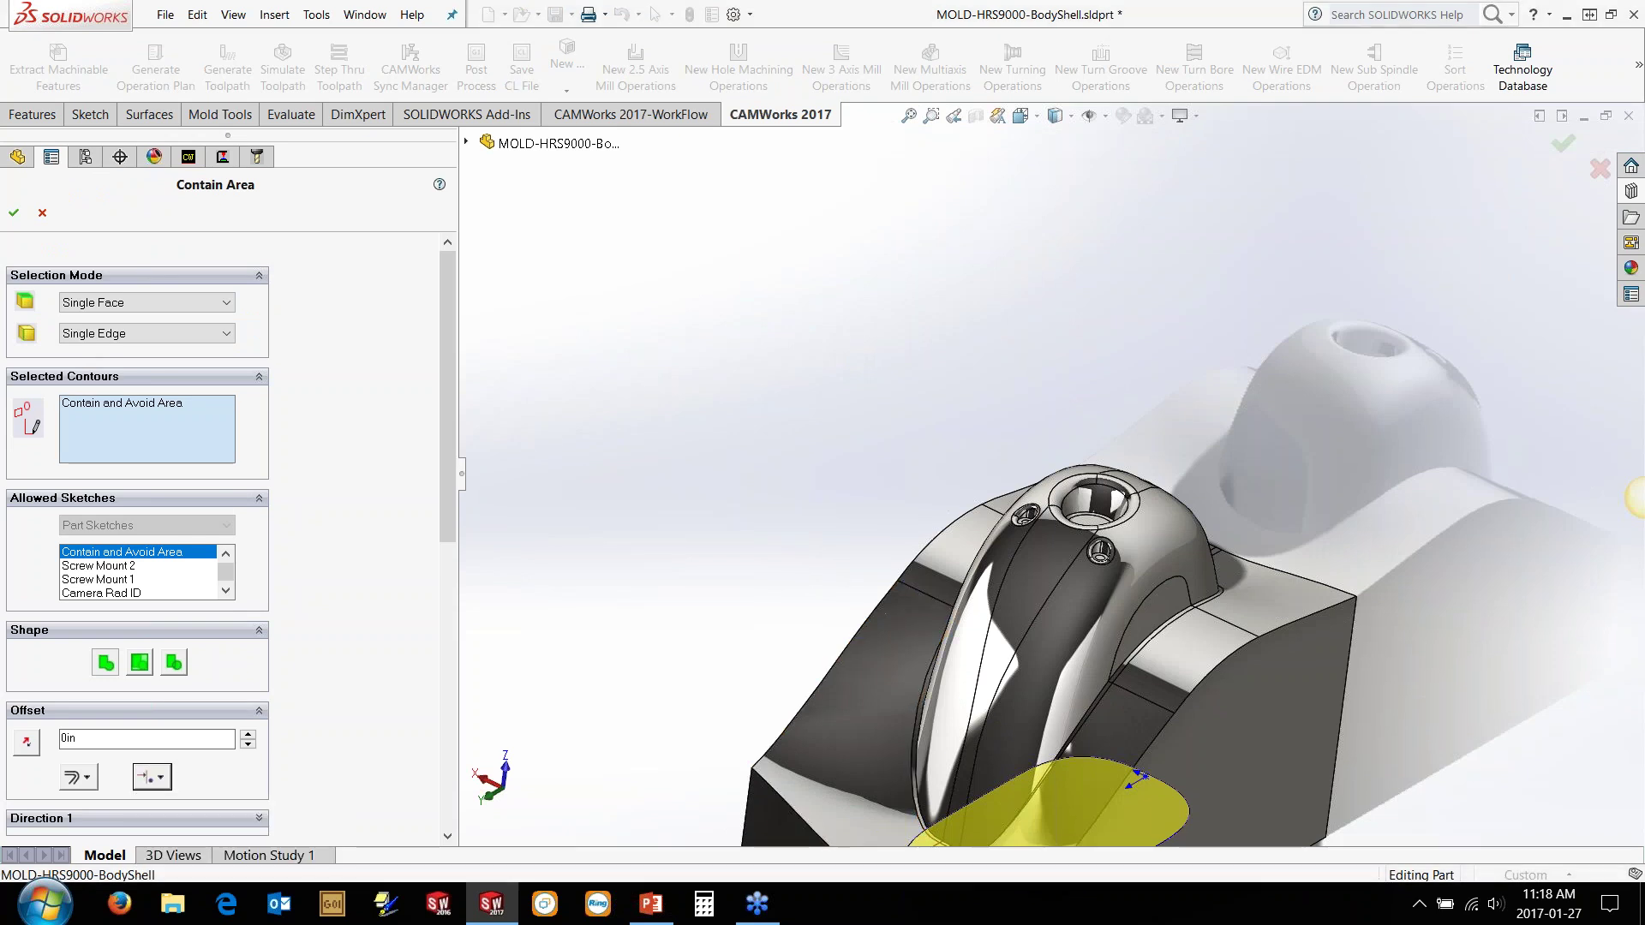
click(14, 213)
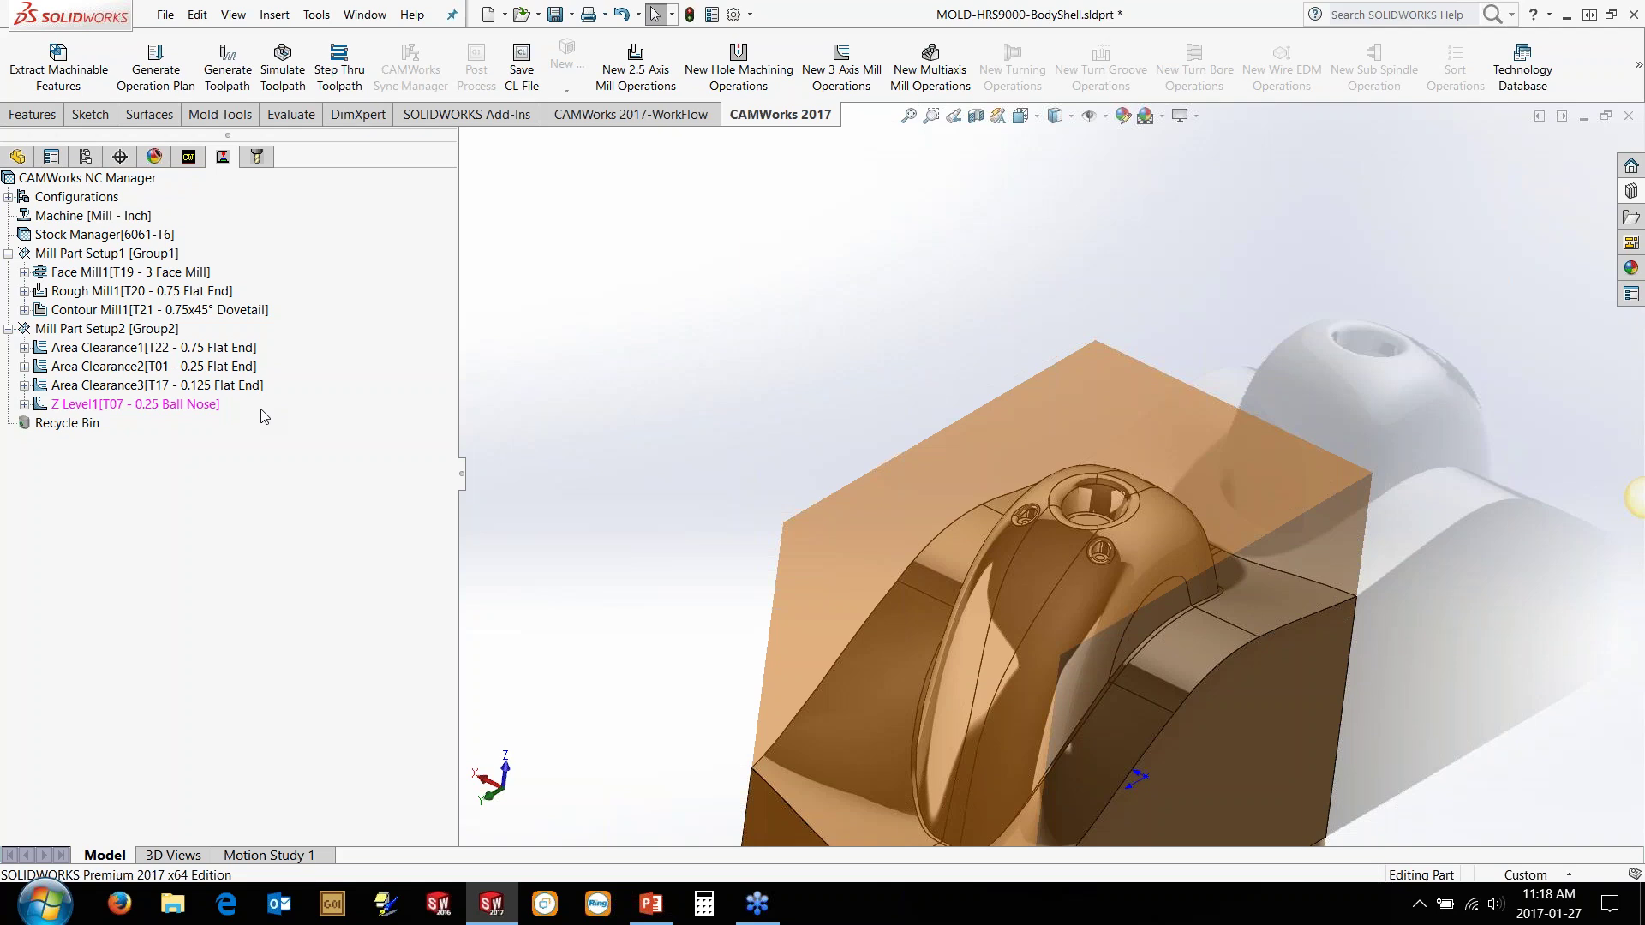
right_click(196, 419)
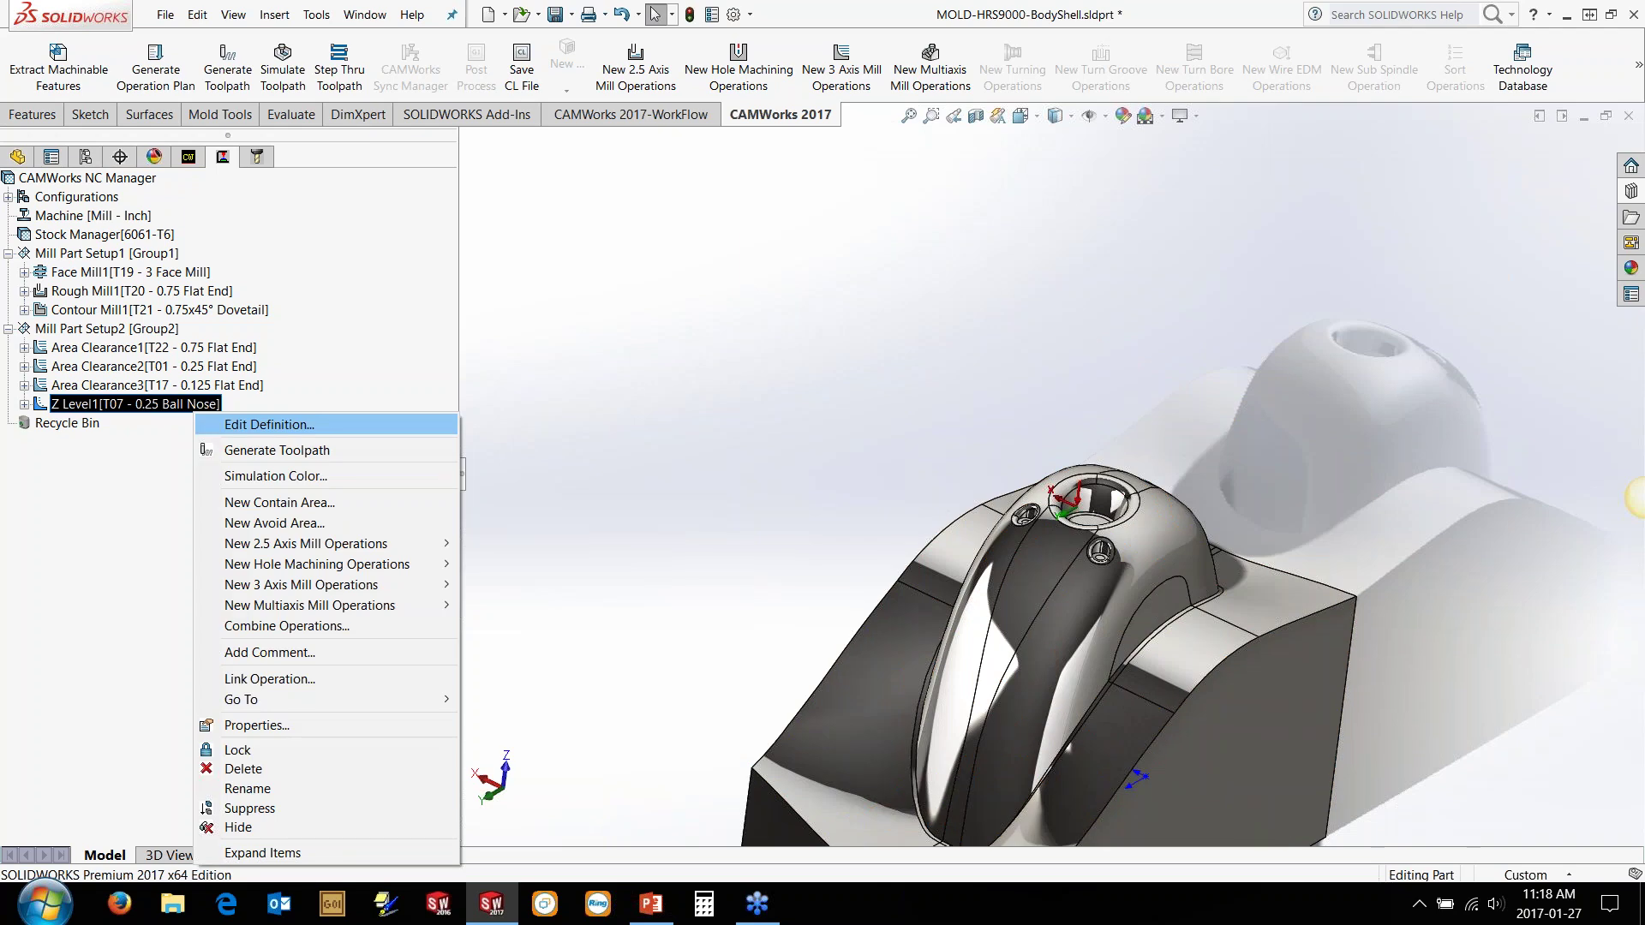
click(283, 450)
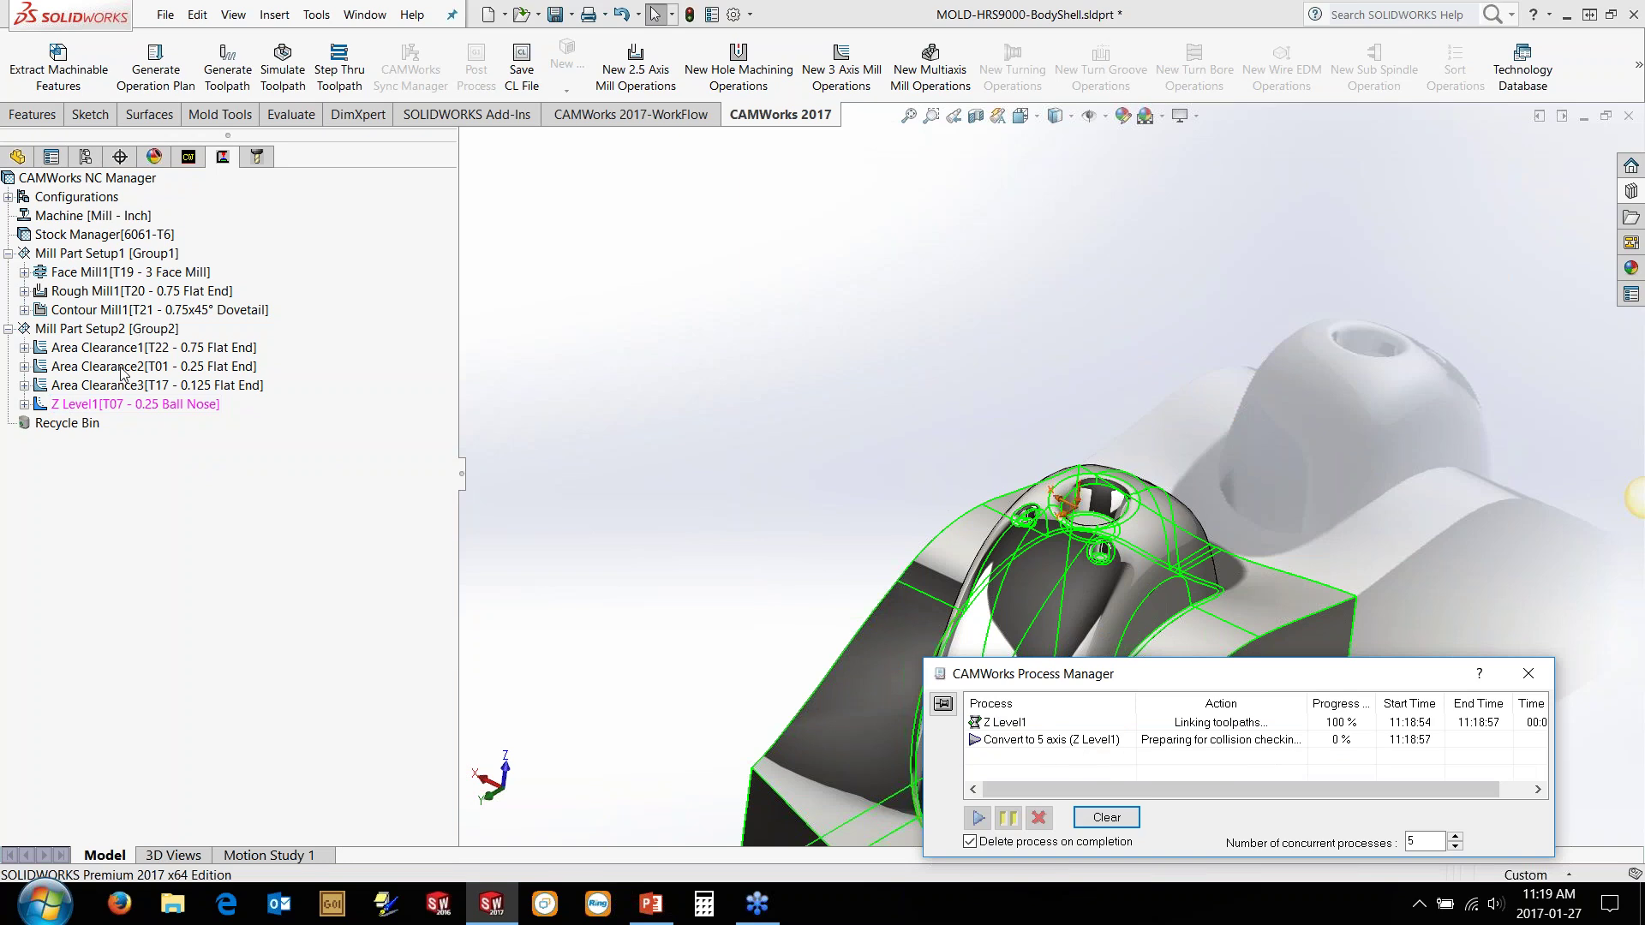
Step: Add a 3 axis Constant Stepover operation on Multi Surface Feature1 after Z Level1 with the TechDB defaults
right_click(93, 403)
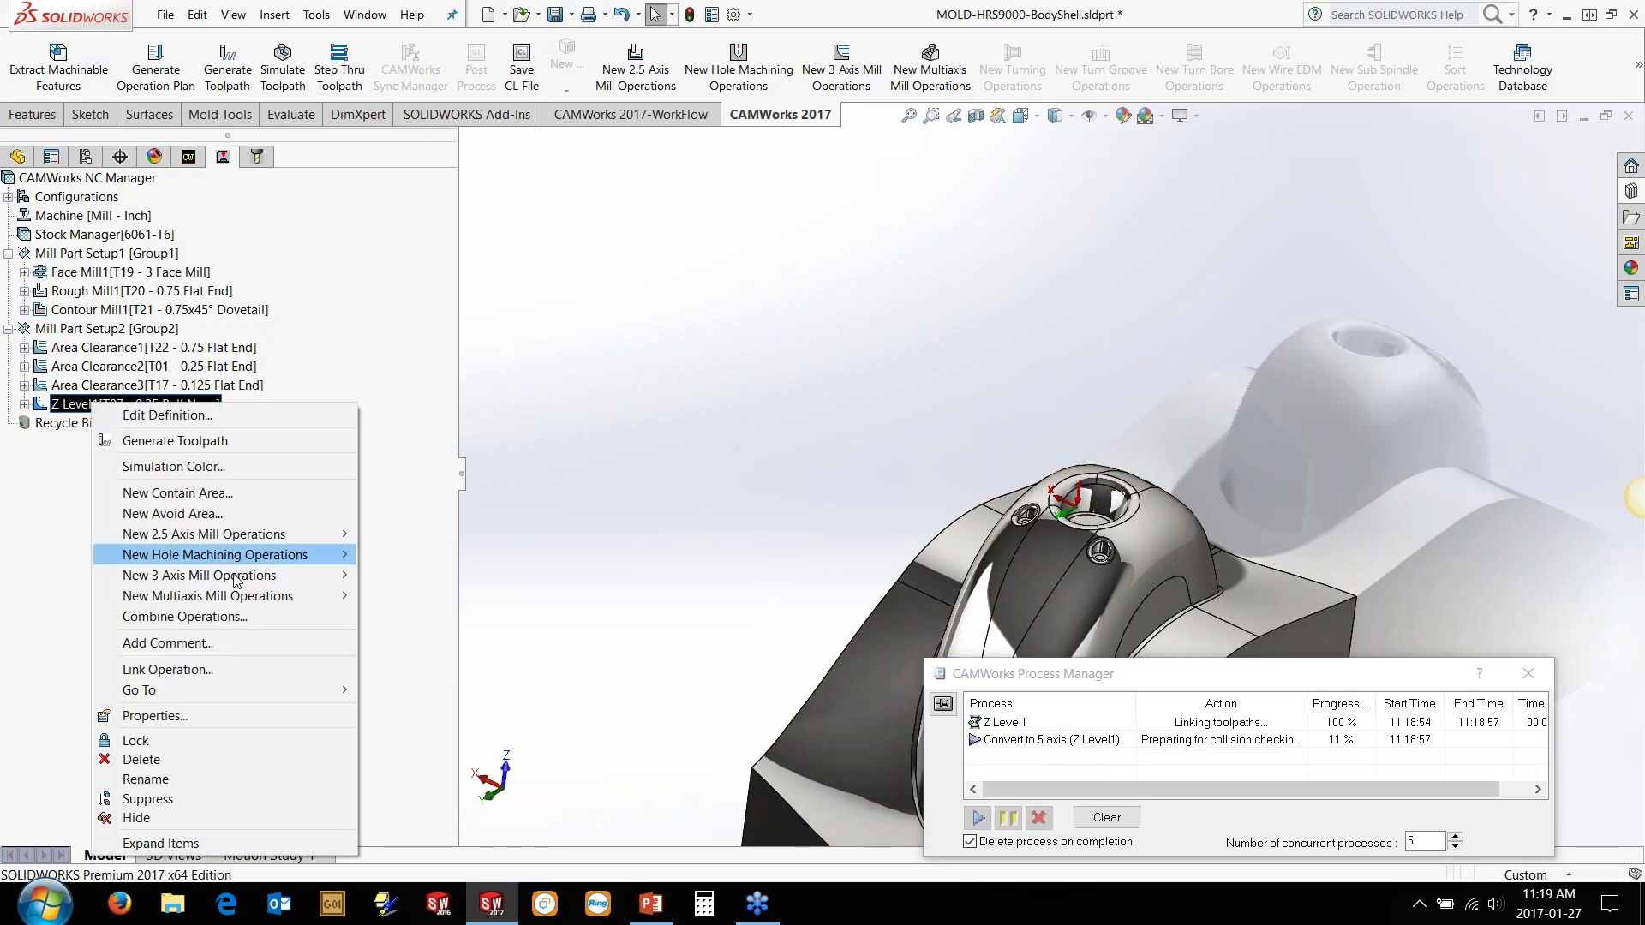
mouse_move(237, 578)
click(420, 652)
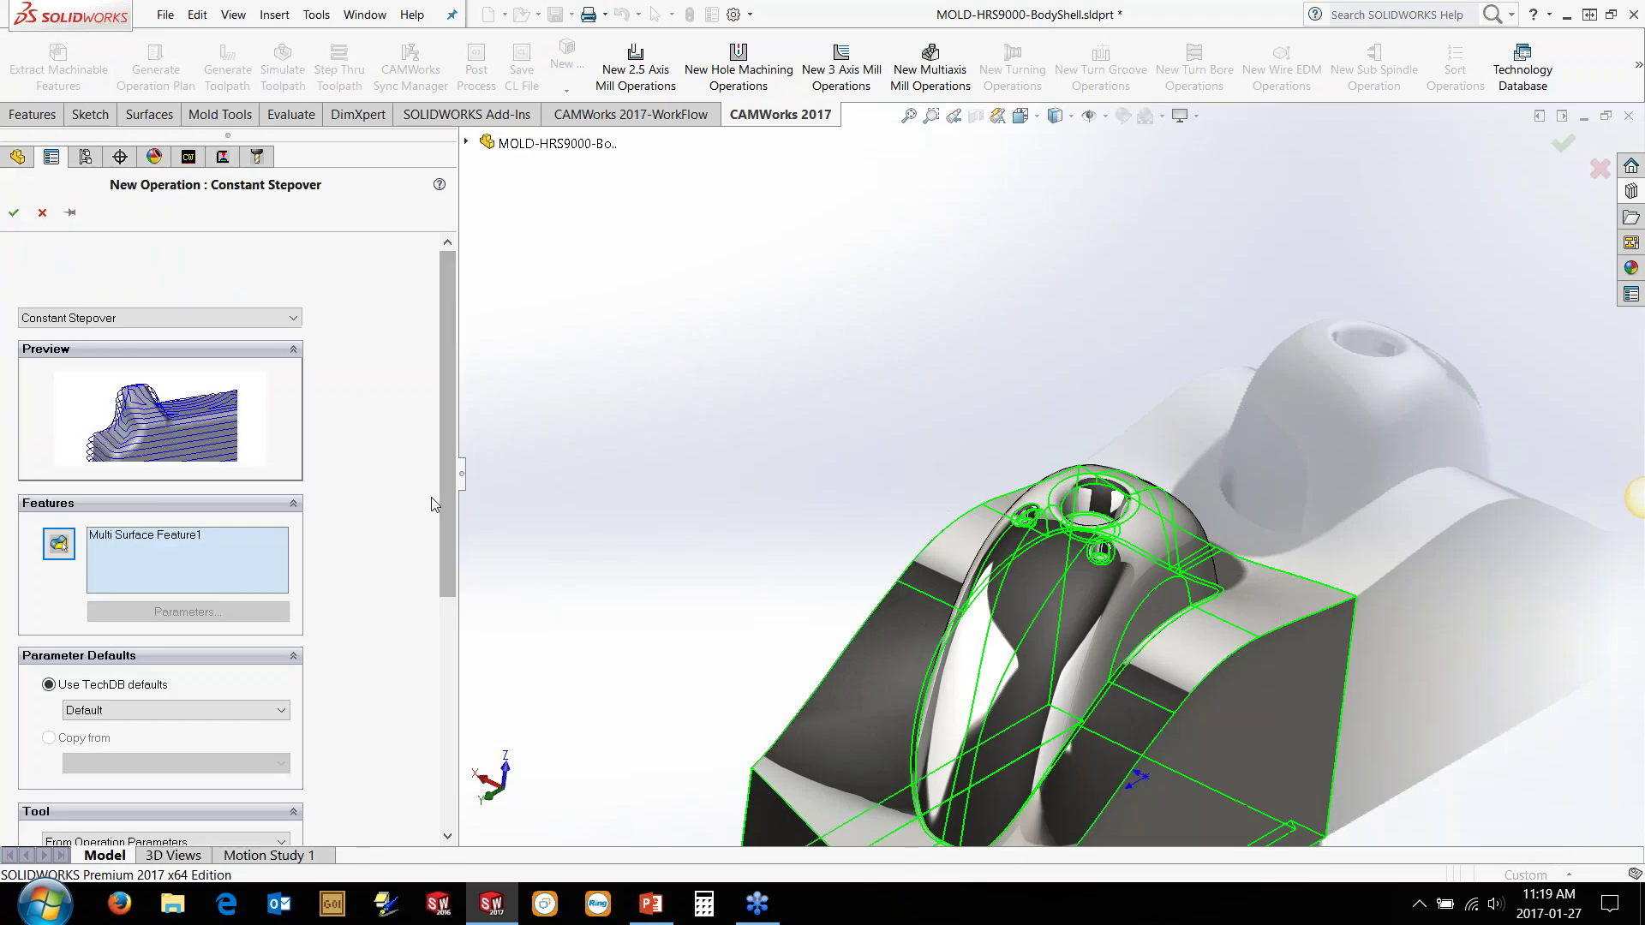
click(165, 539)
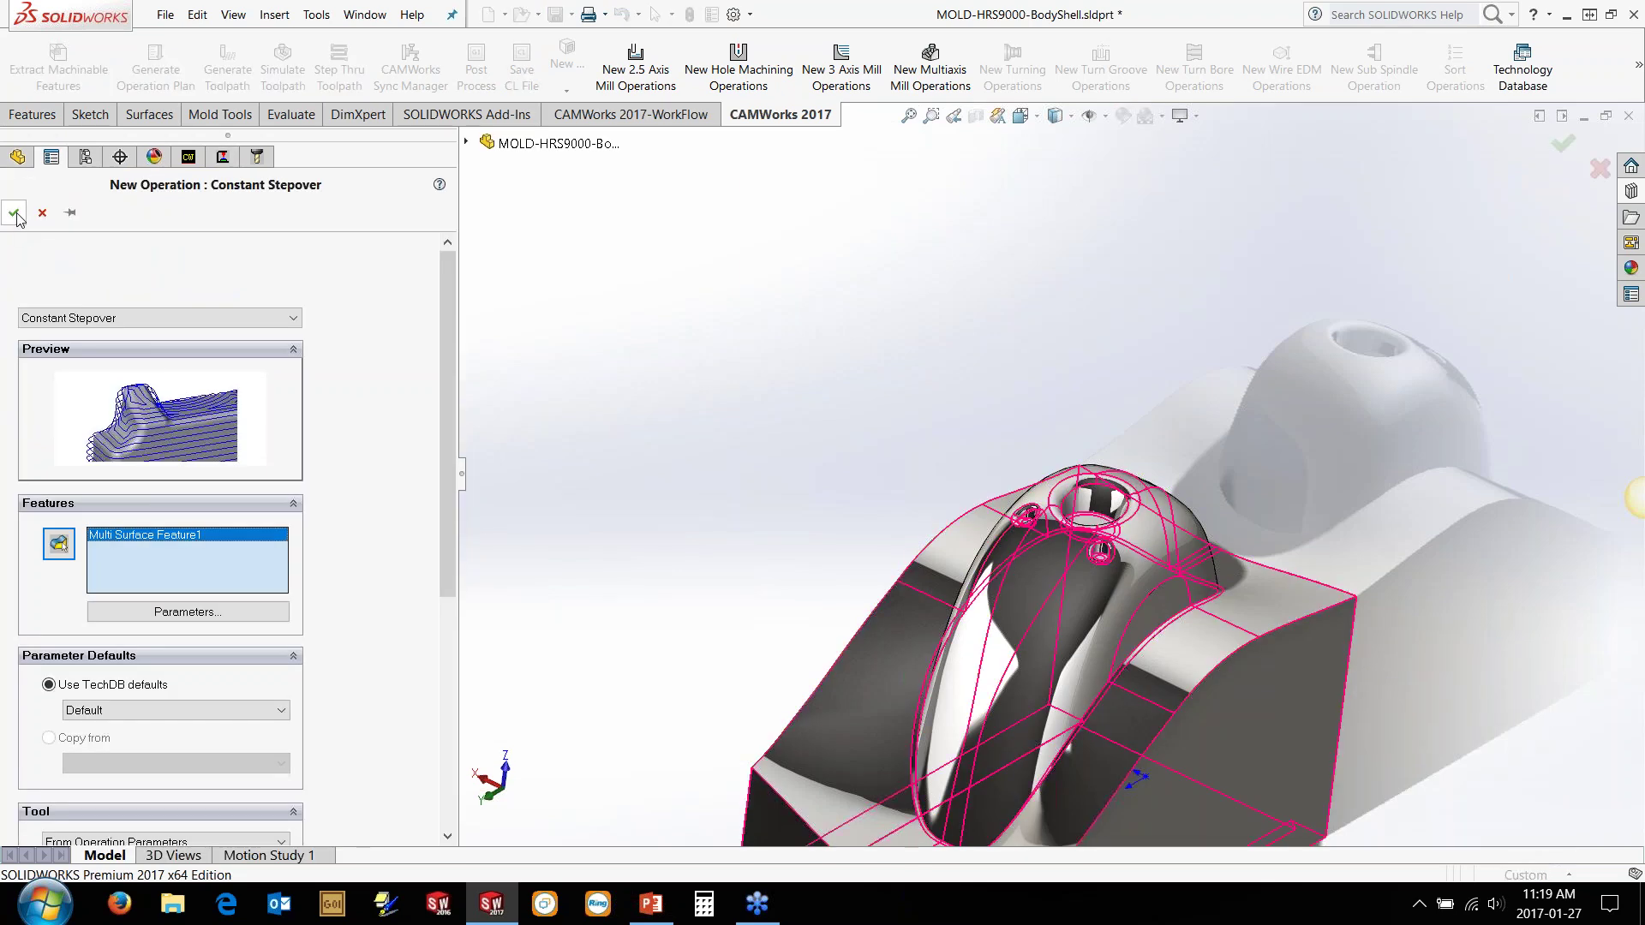
click(15, 213)
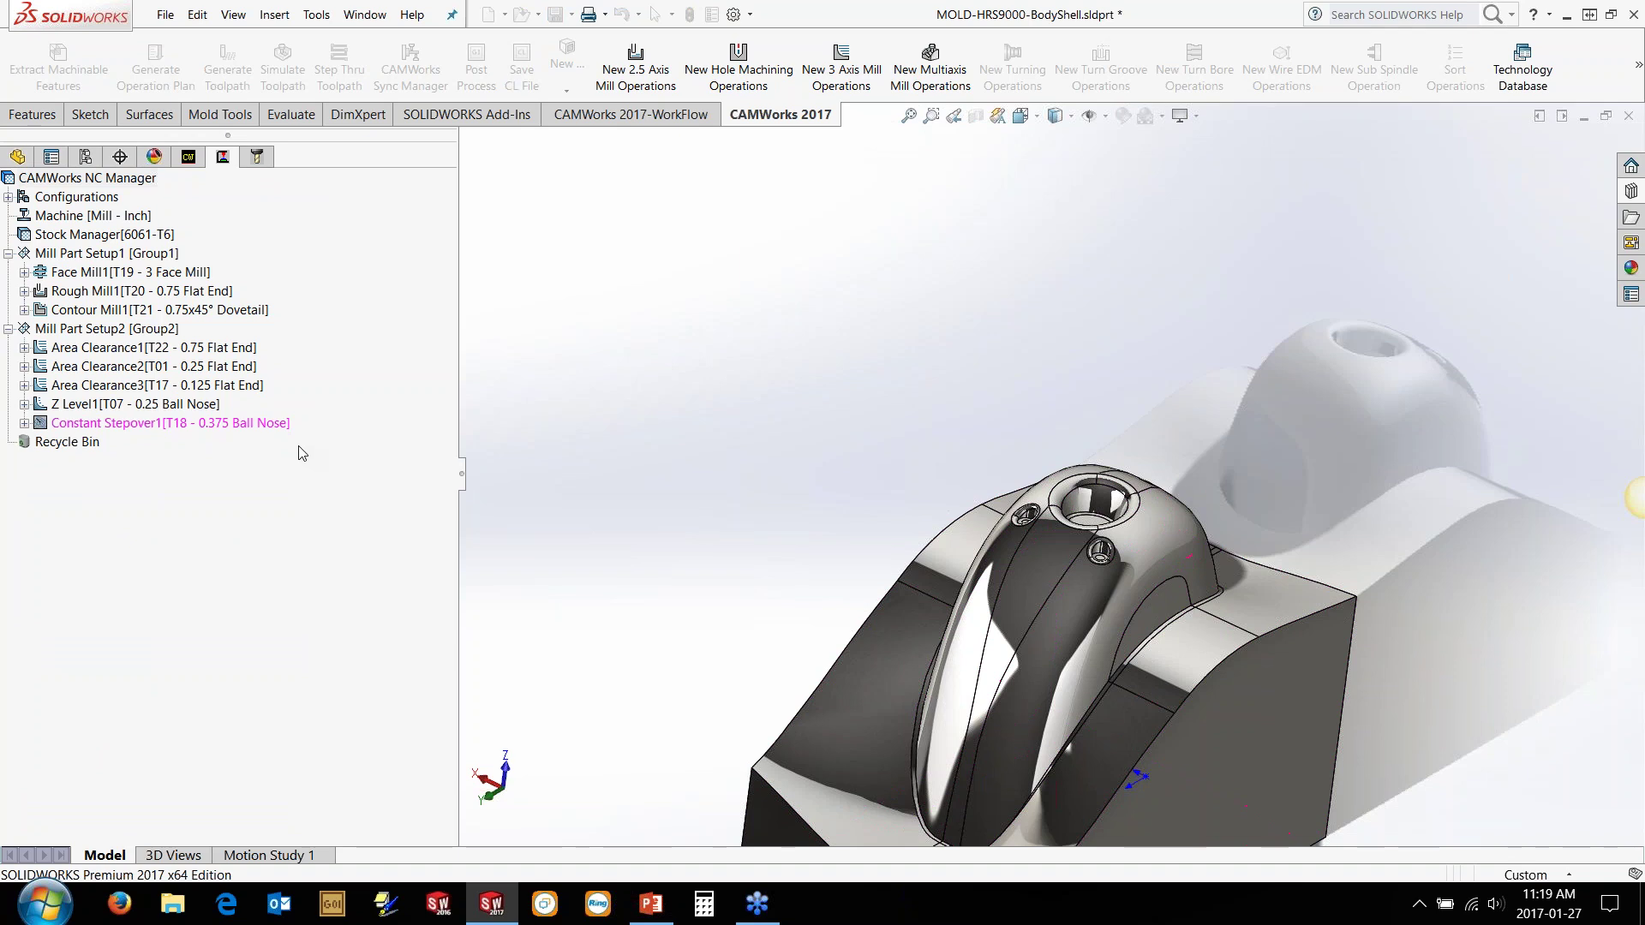
Step: Assign the 1/4 CRB 4FL BM 3/4 LOC ball nose tool from station 7 of the tool crib to the Constant Stepover operation
click(132, 85)
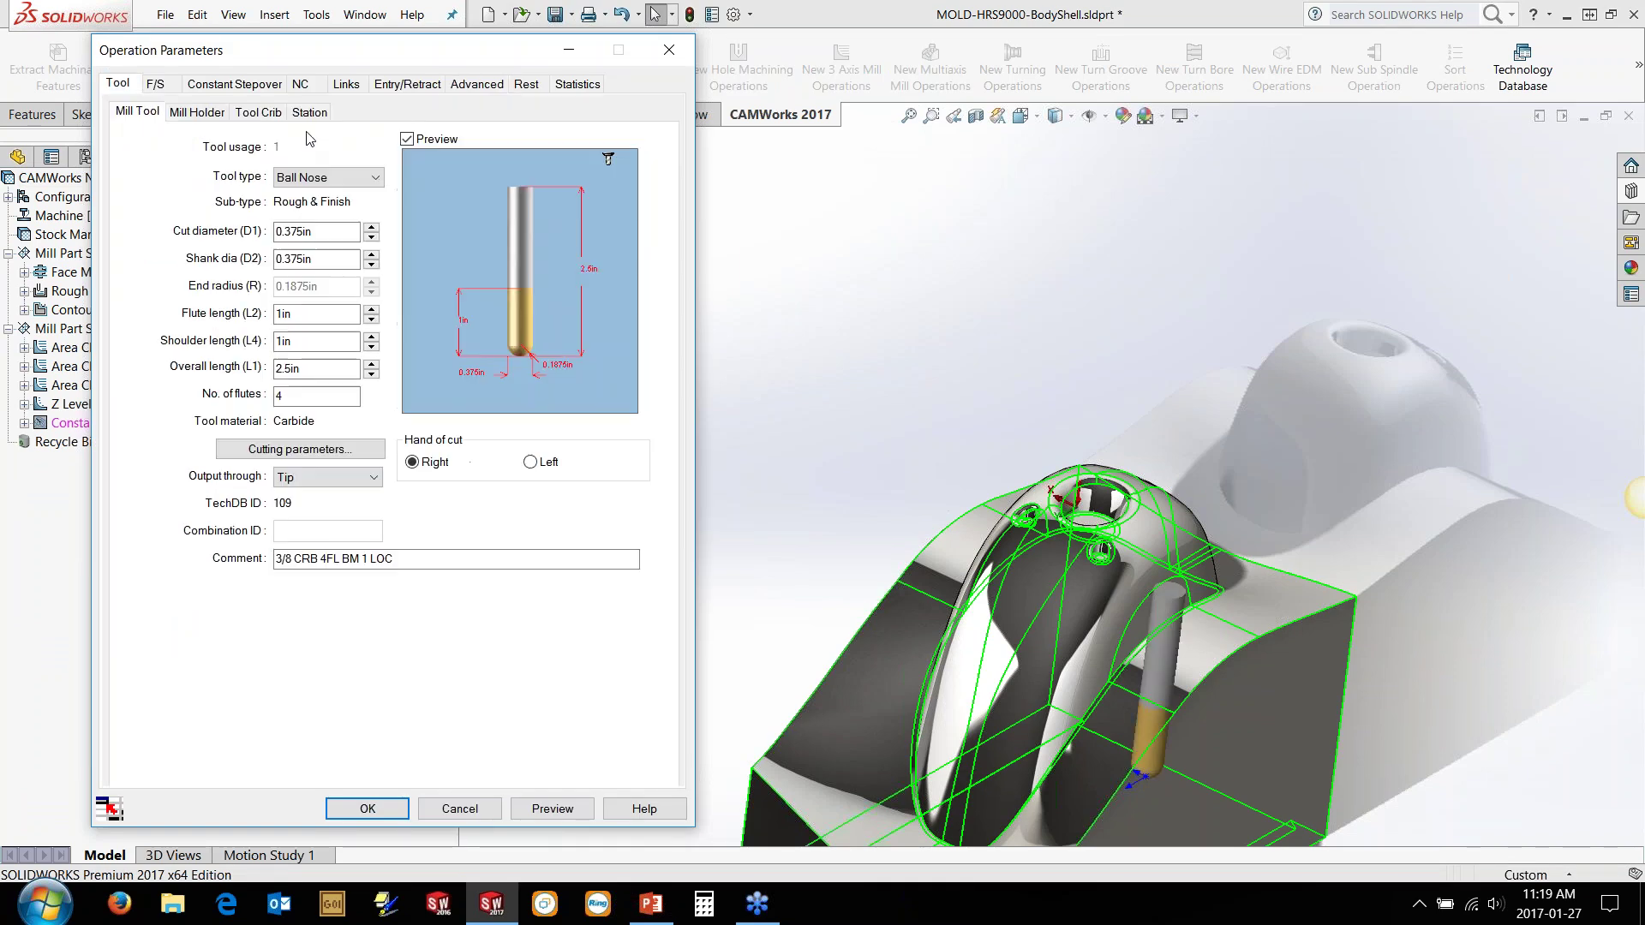
click(258, 111)
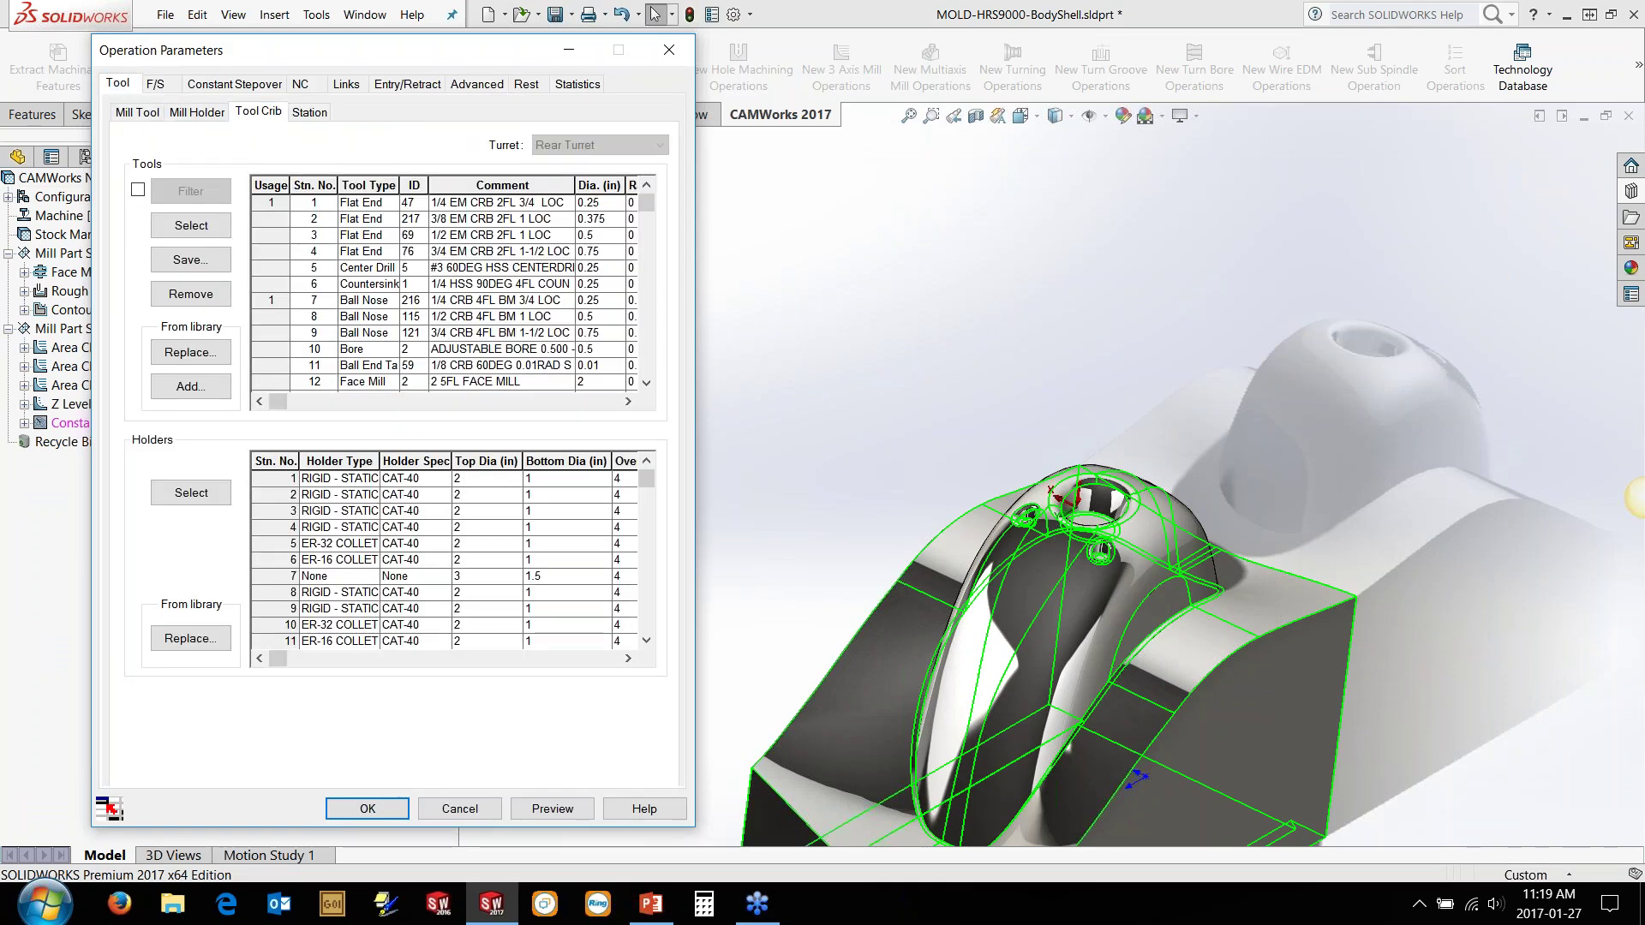
click(368, 300)
click(193, 226)
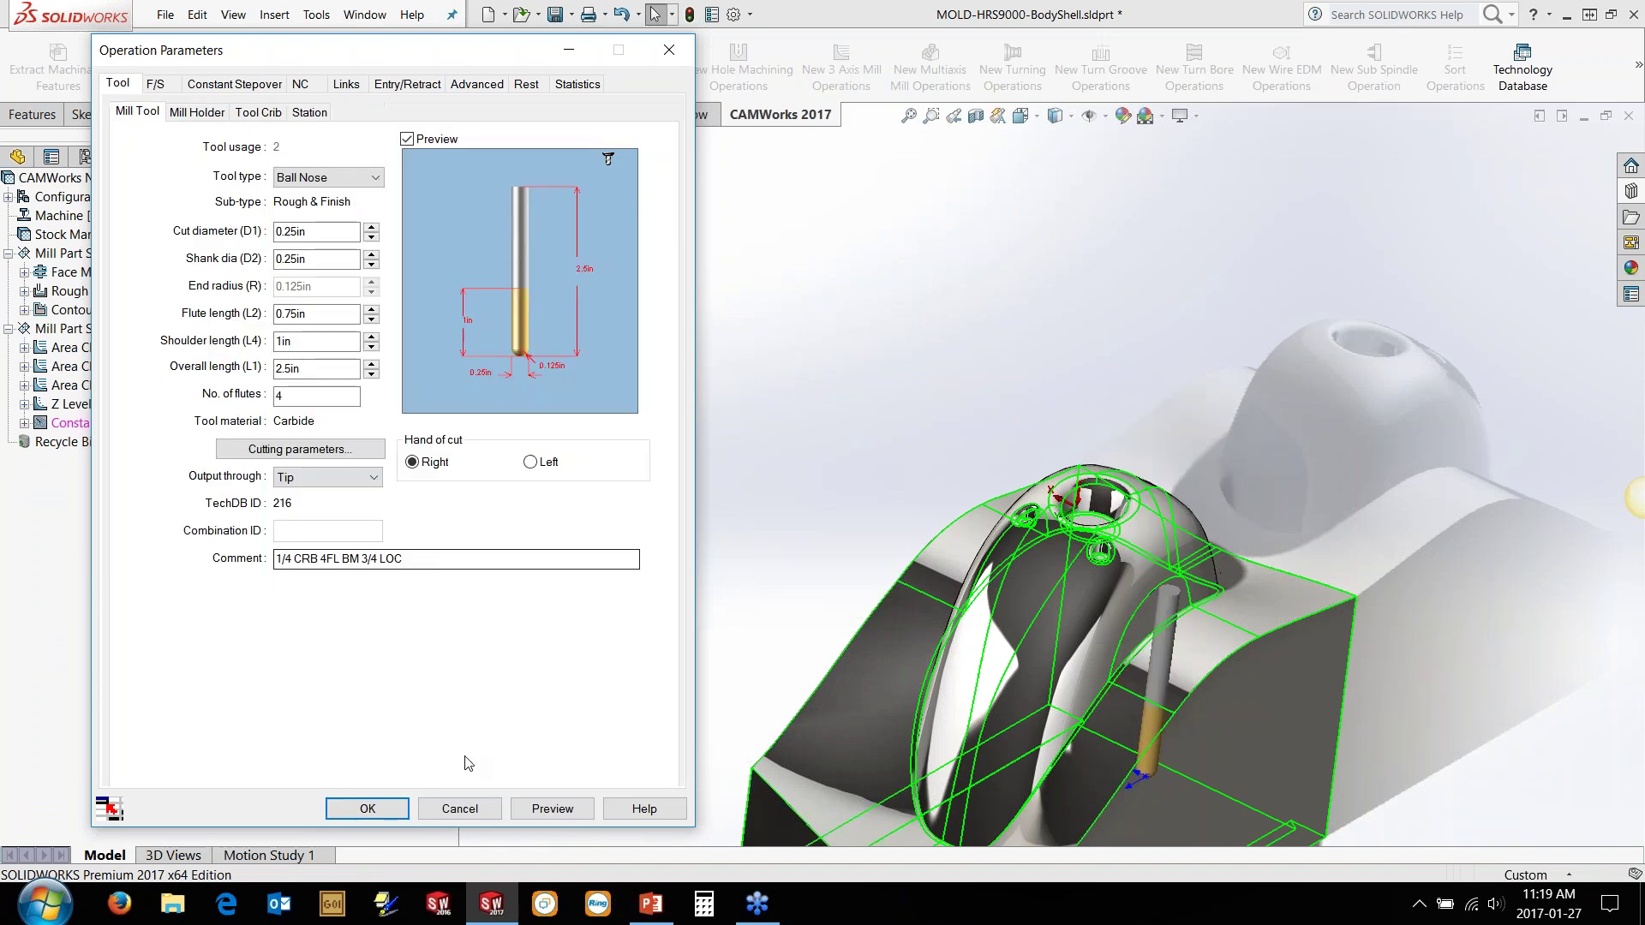
Step: Set the Constant Stepover offset curve to Contain Only and accept the operation parameters
click(224, 84)
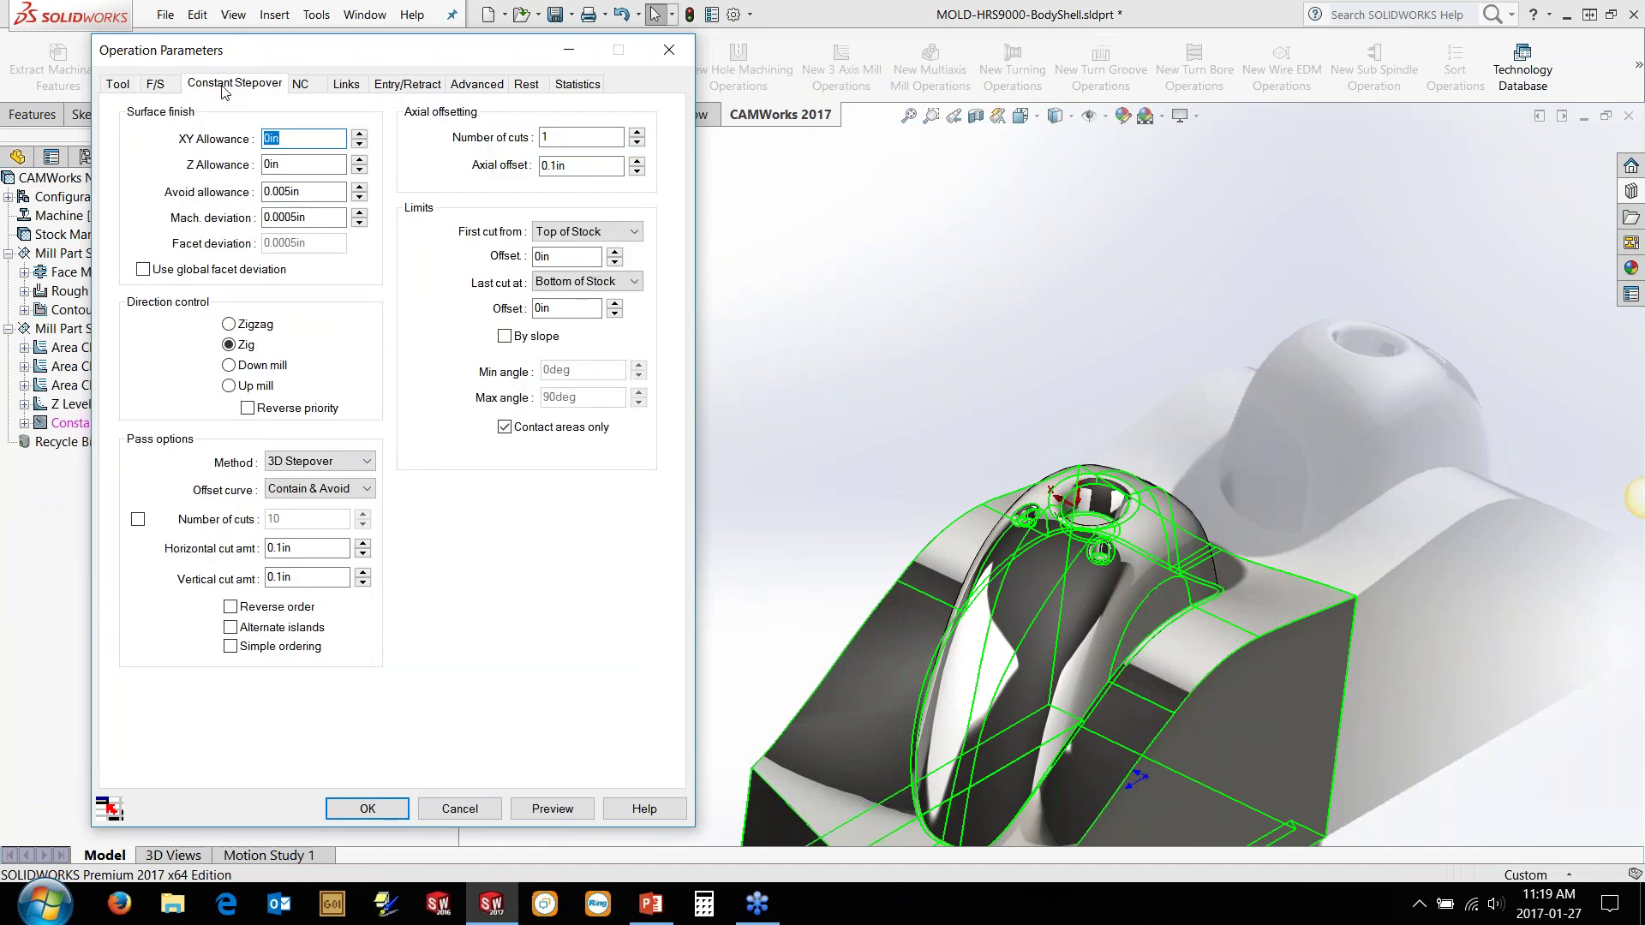
click(315, 489)
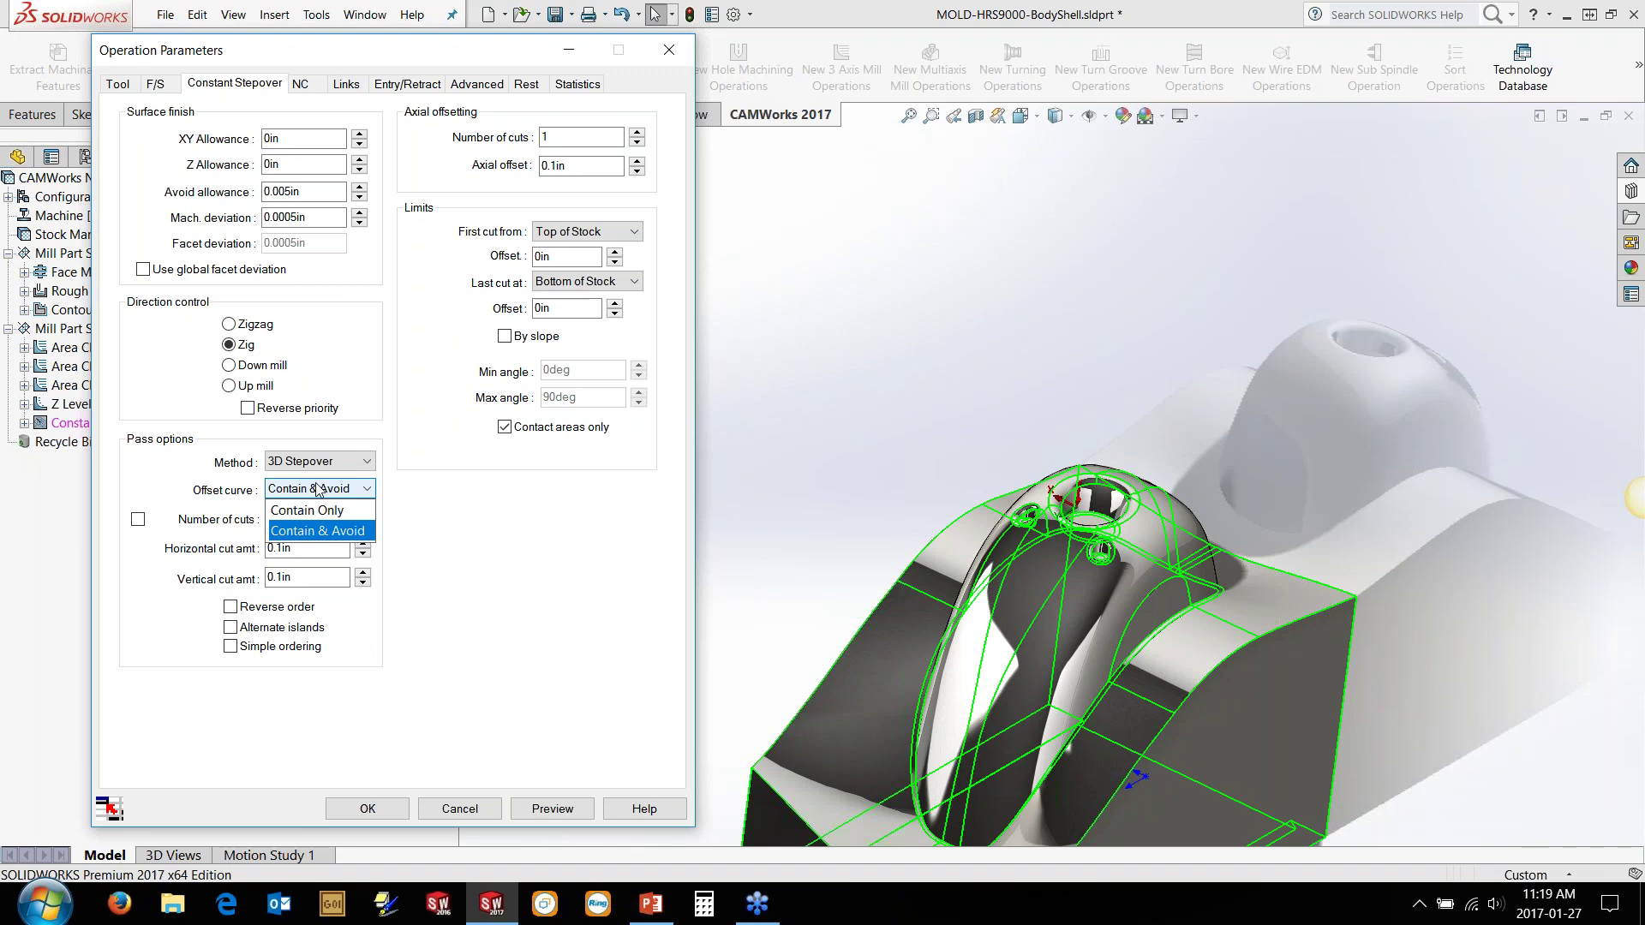
click(317, 490)
click(318, 492)
click(388, 819)
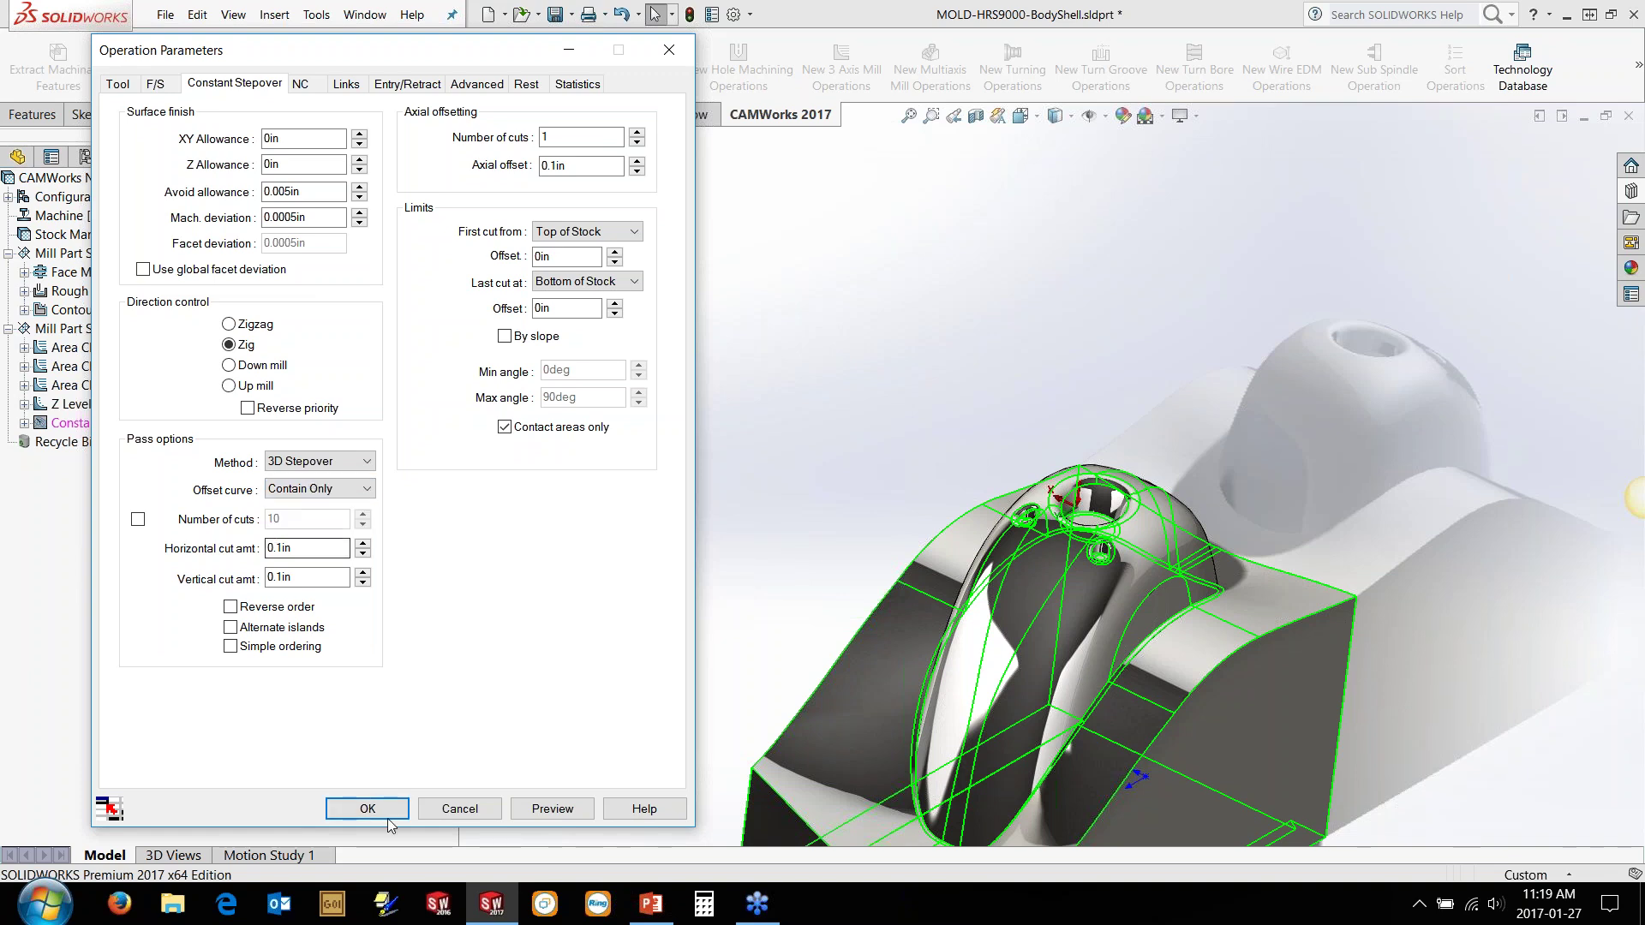
Step: Add a contain area to the Constant Stepover operation from the three faces on the block's underside
right_click(150, 422)
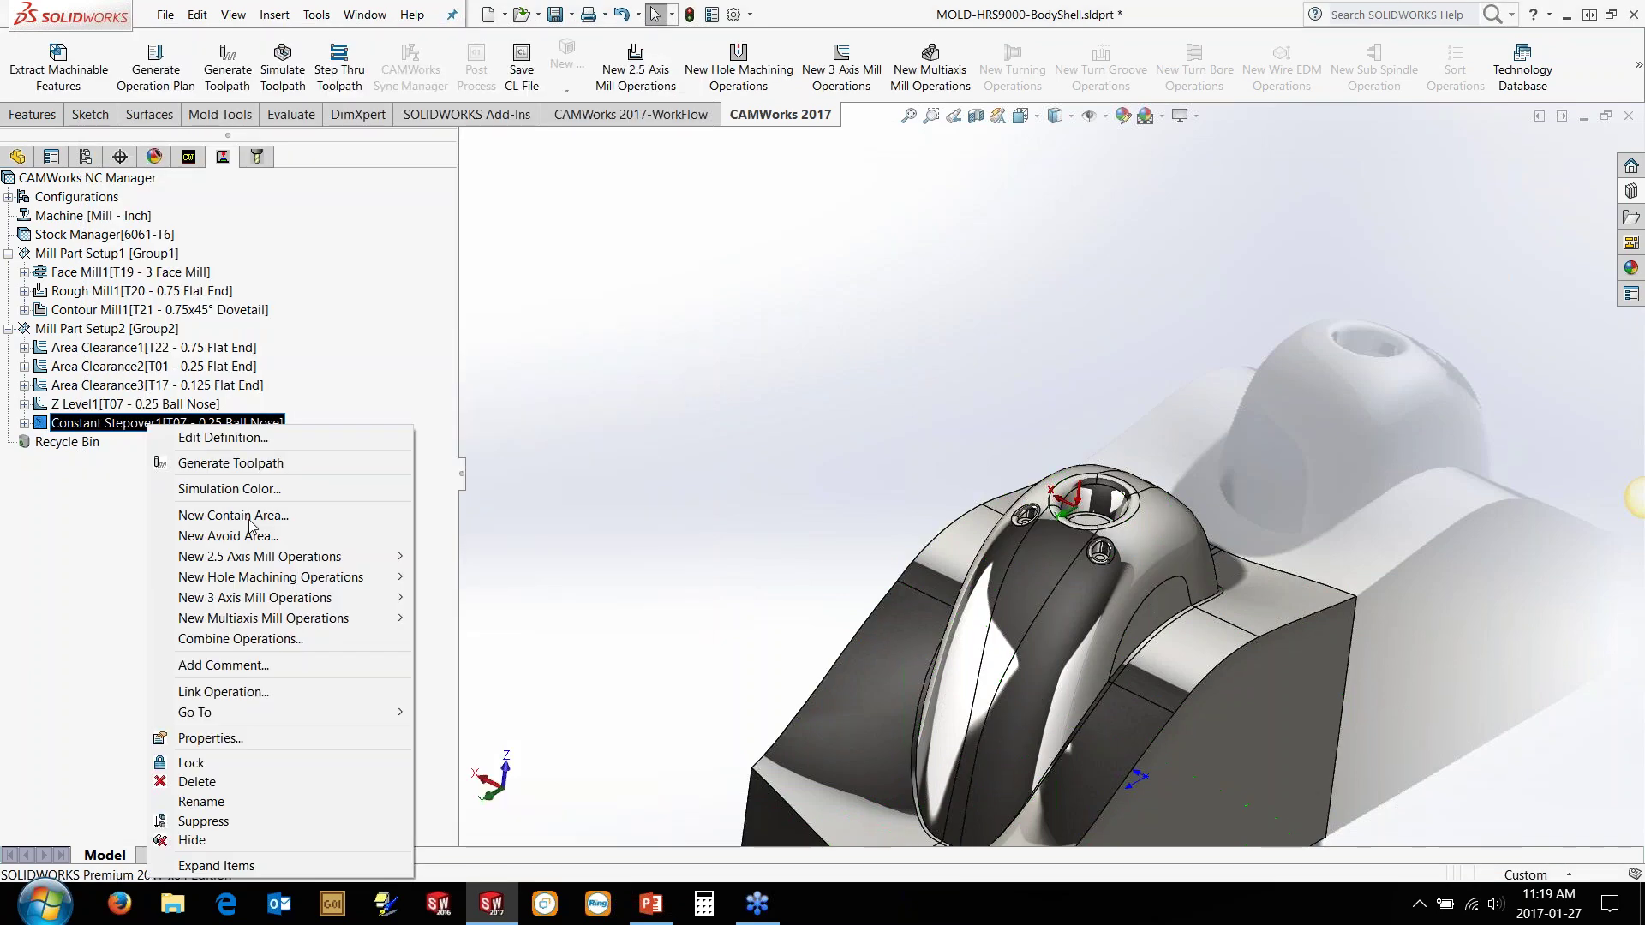
click(248, 515)
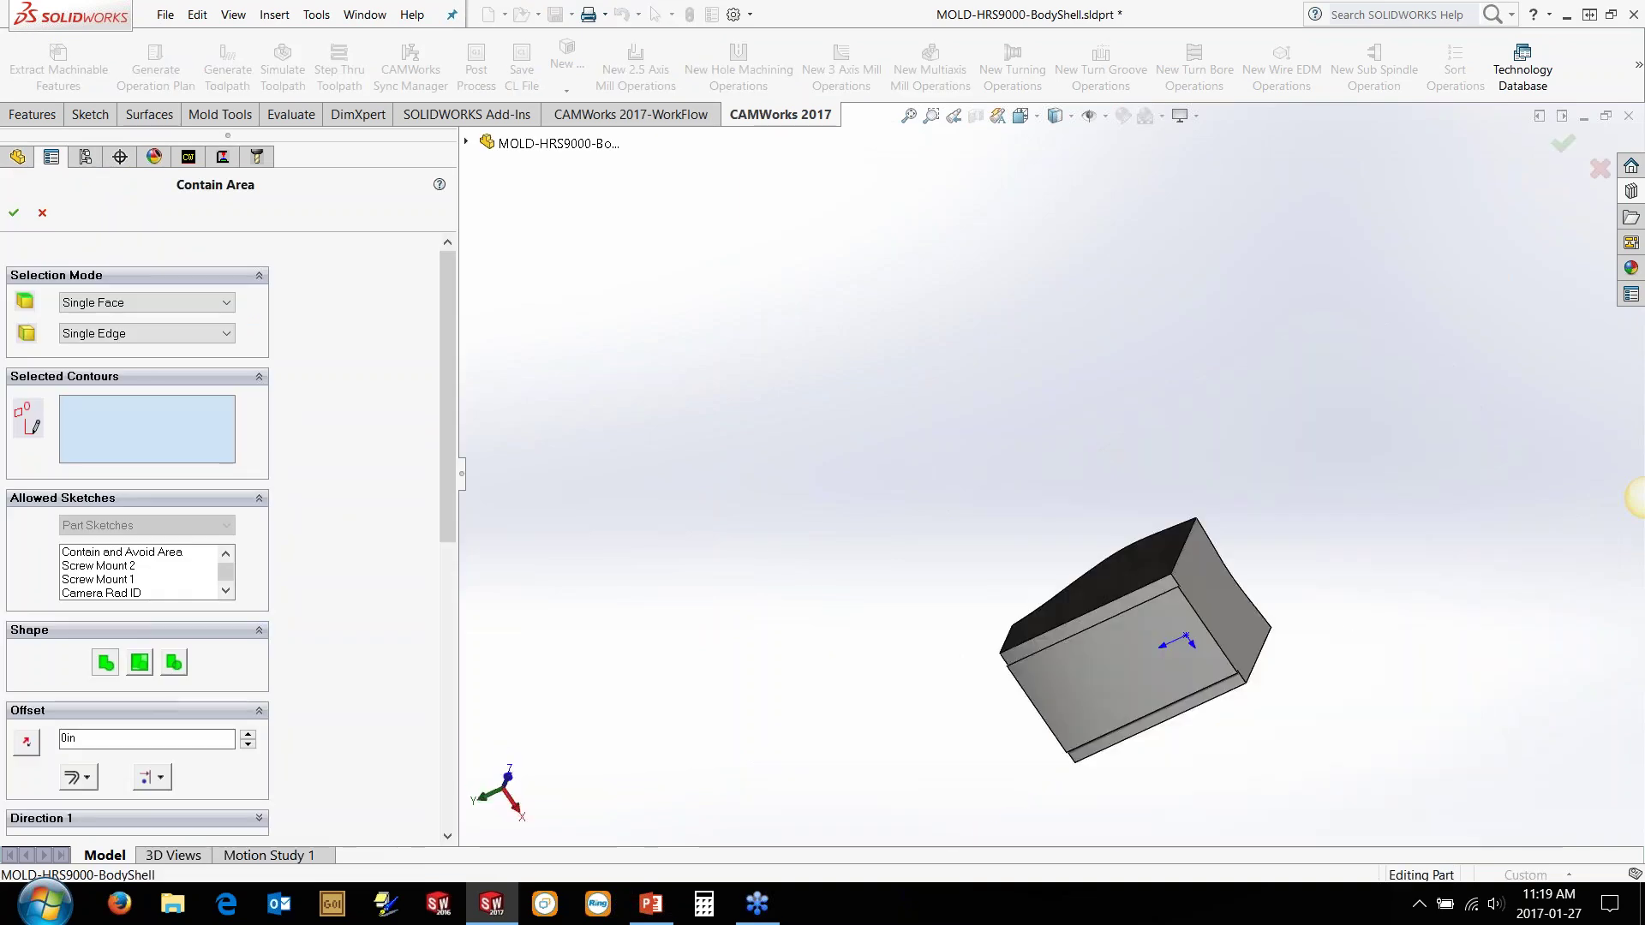
click(1146, 595)
click(1122, 660)
click(1156, 711)
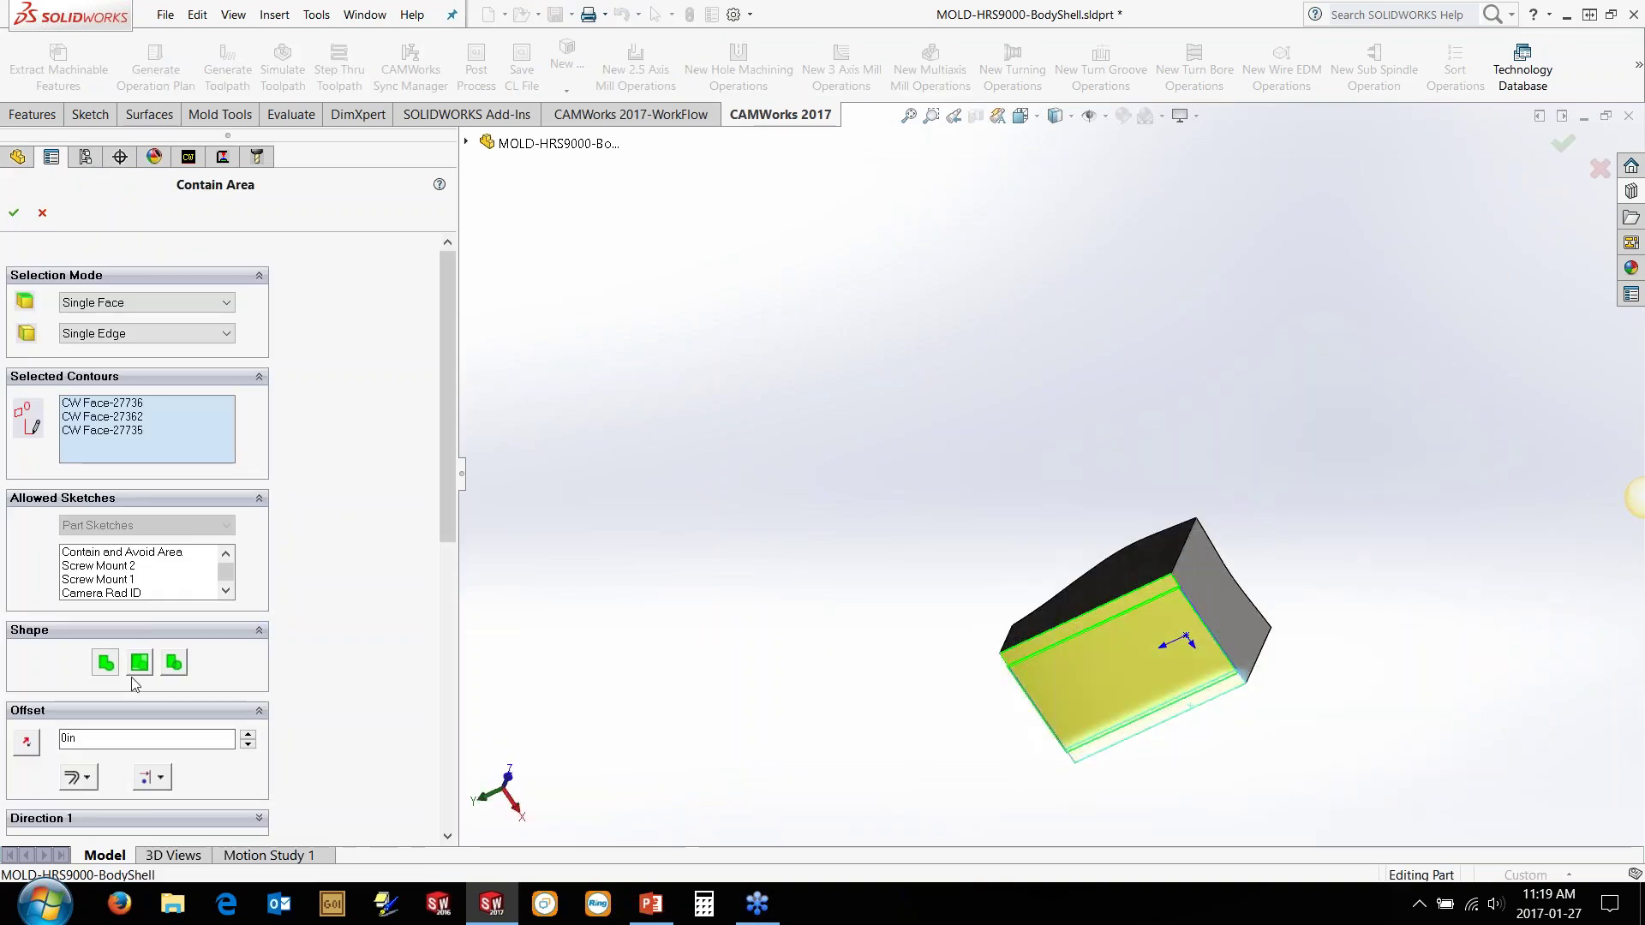
click(14, 213)
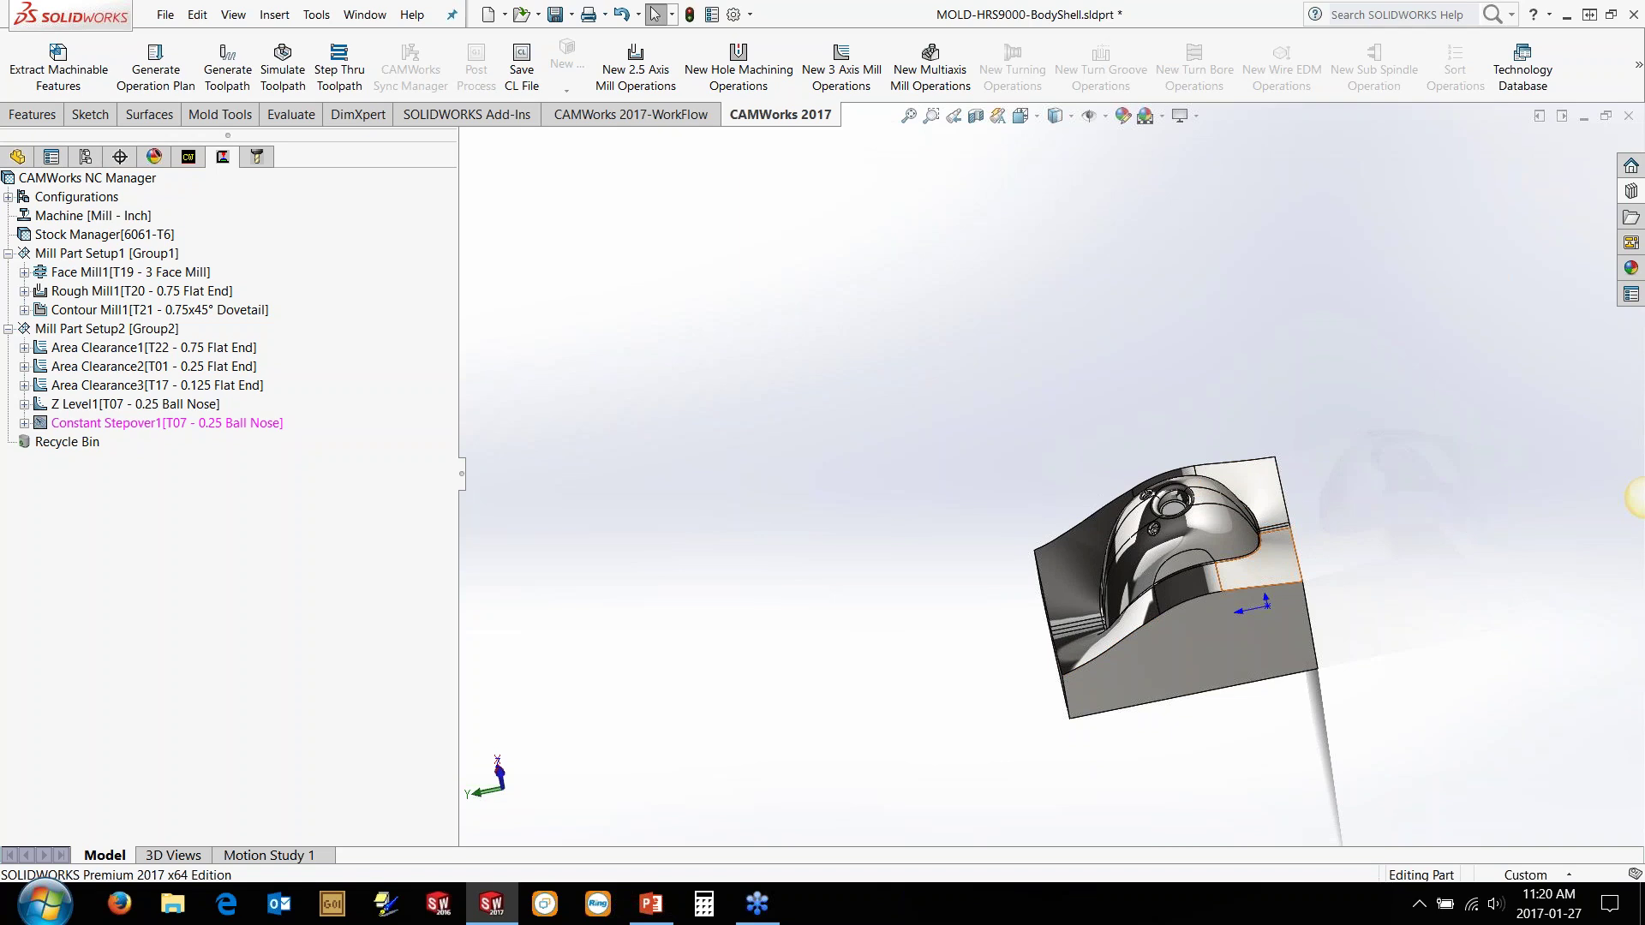
Step: Add an avoid area to the Constant Stepover operation from the Contain and Avoid Area sketch
scroll(1313, 553, down, 5)
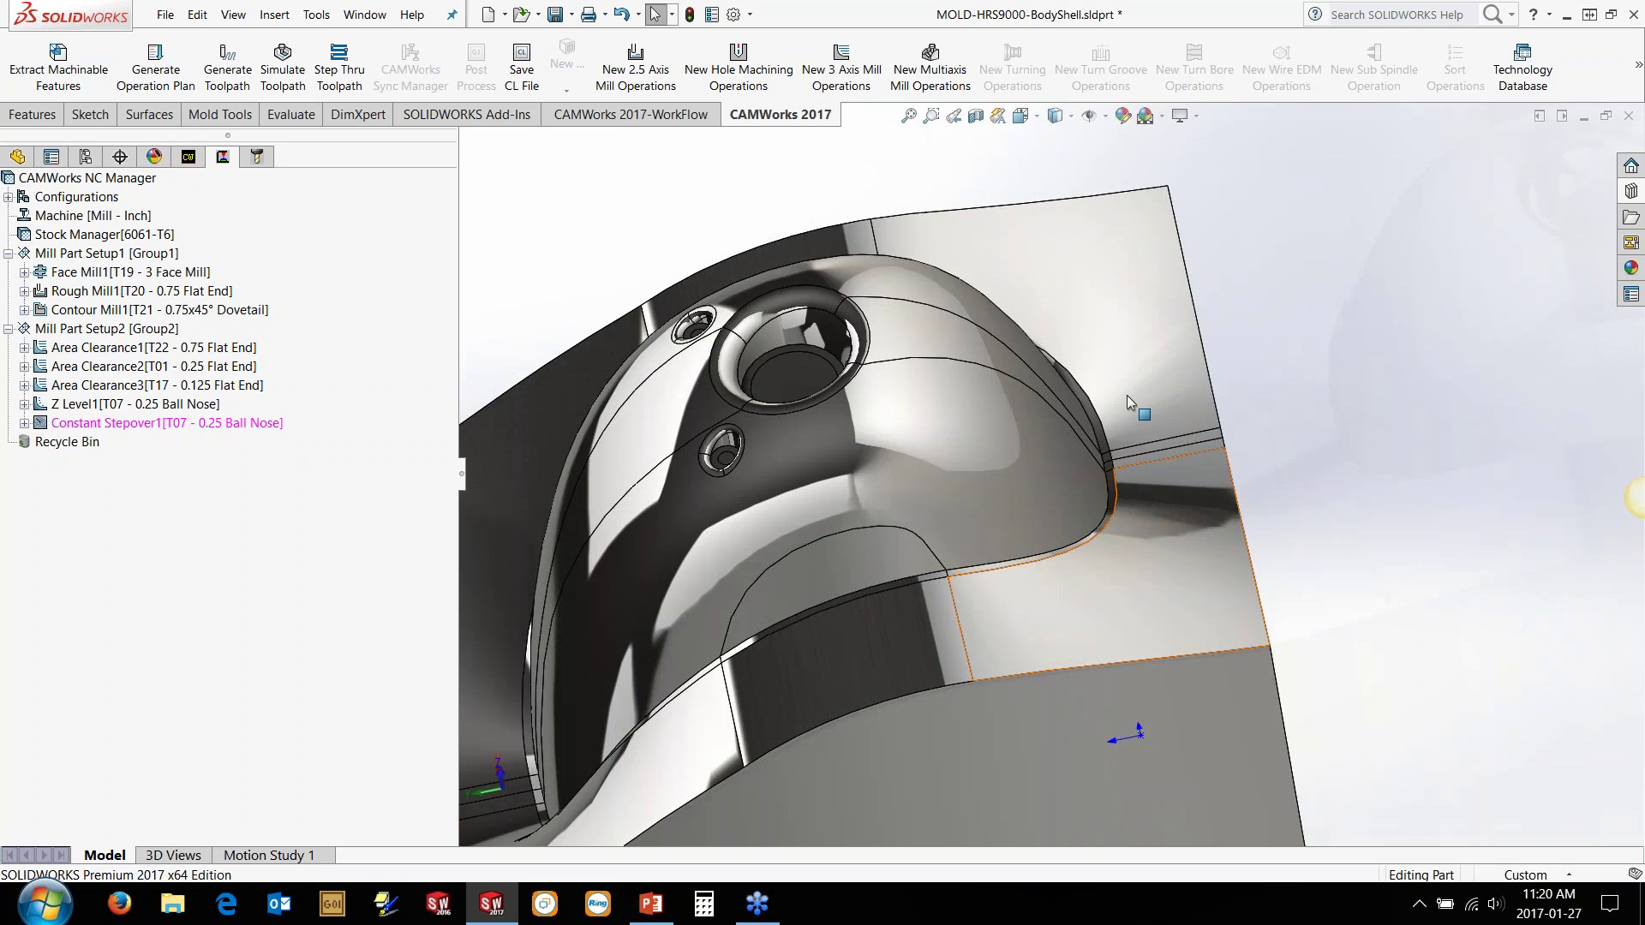
right_click(151, 429)
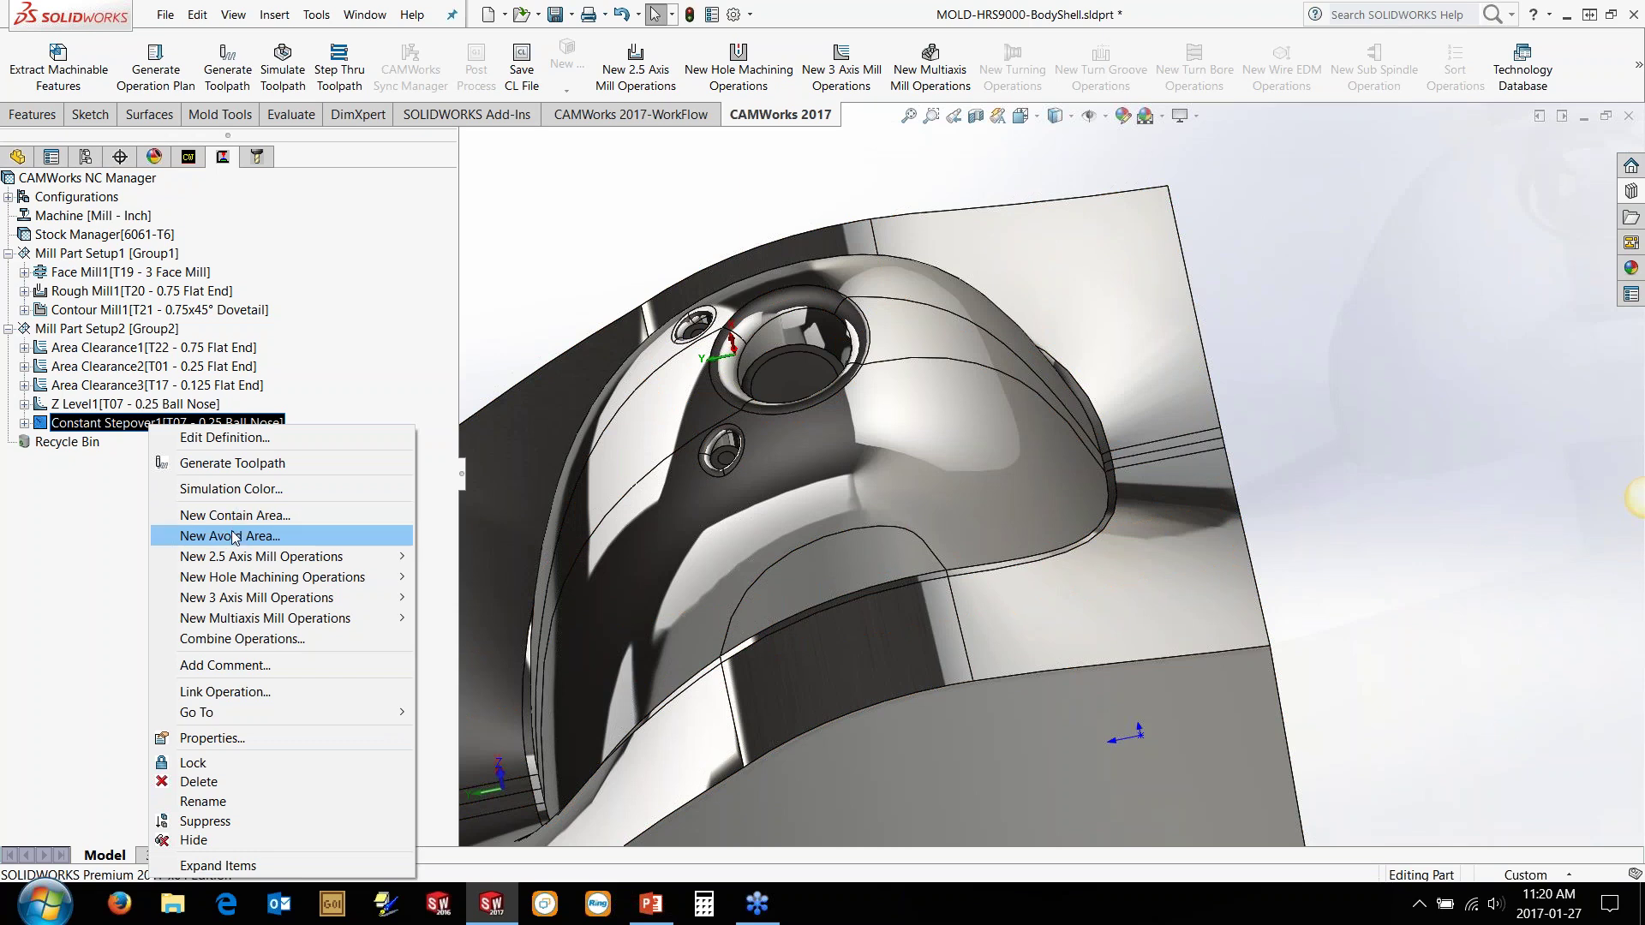
click(231, 533)
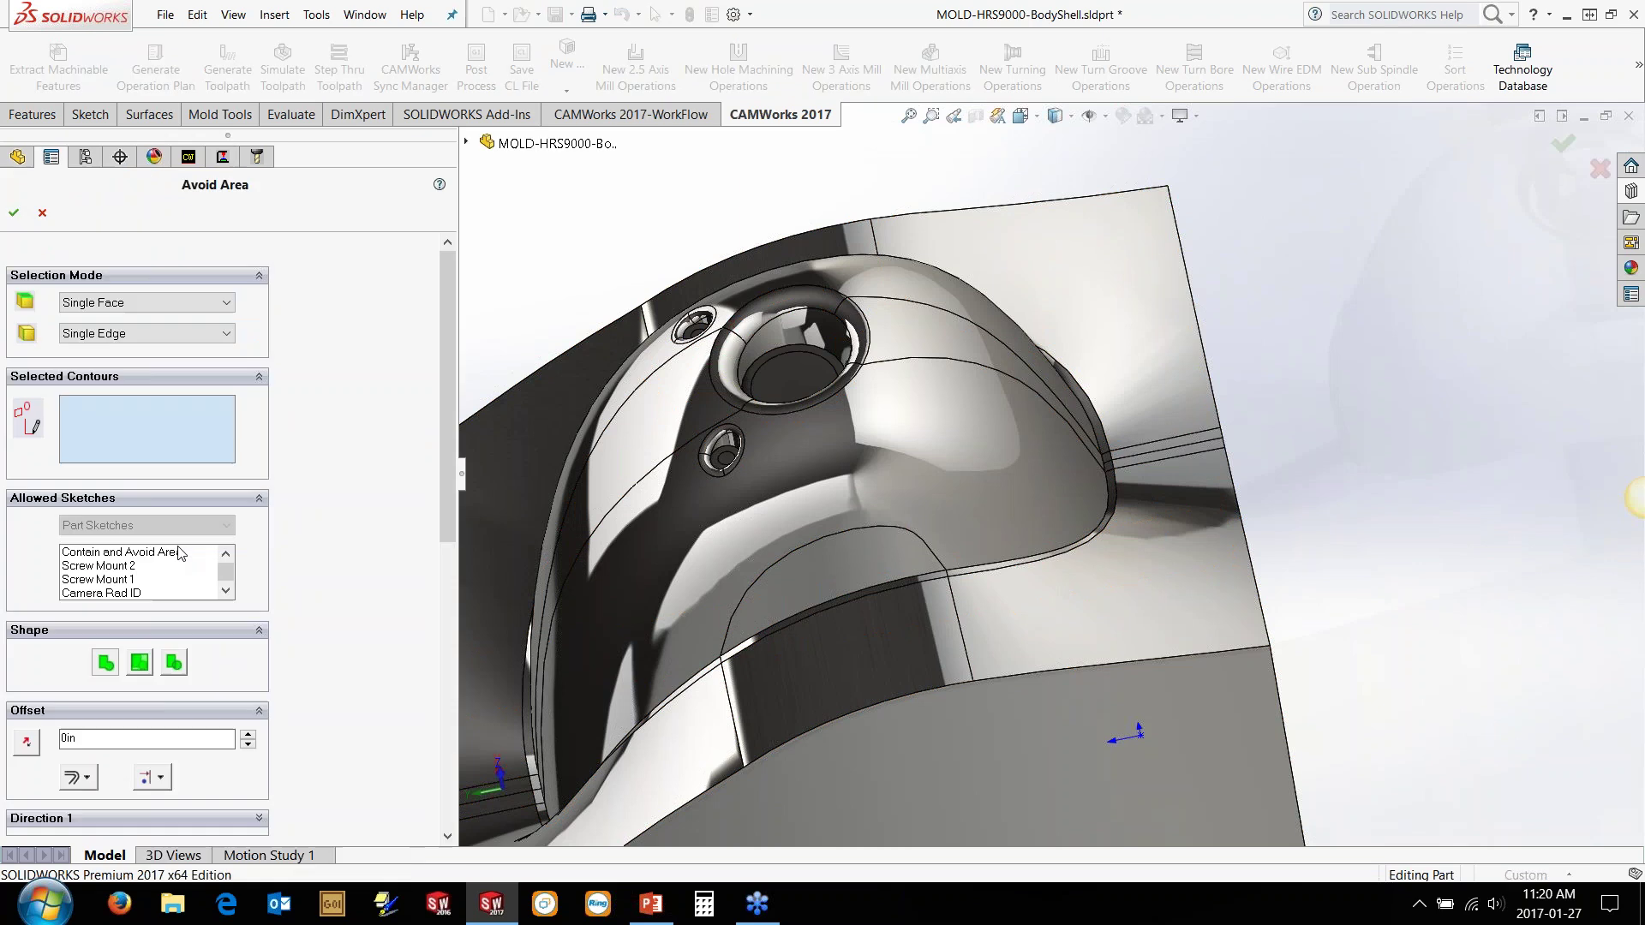
click(126, 554)
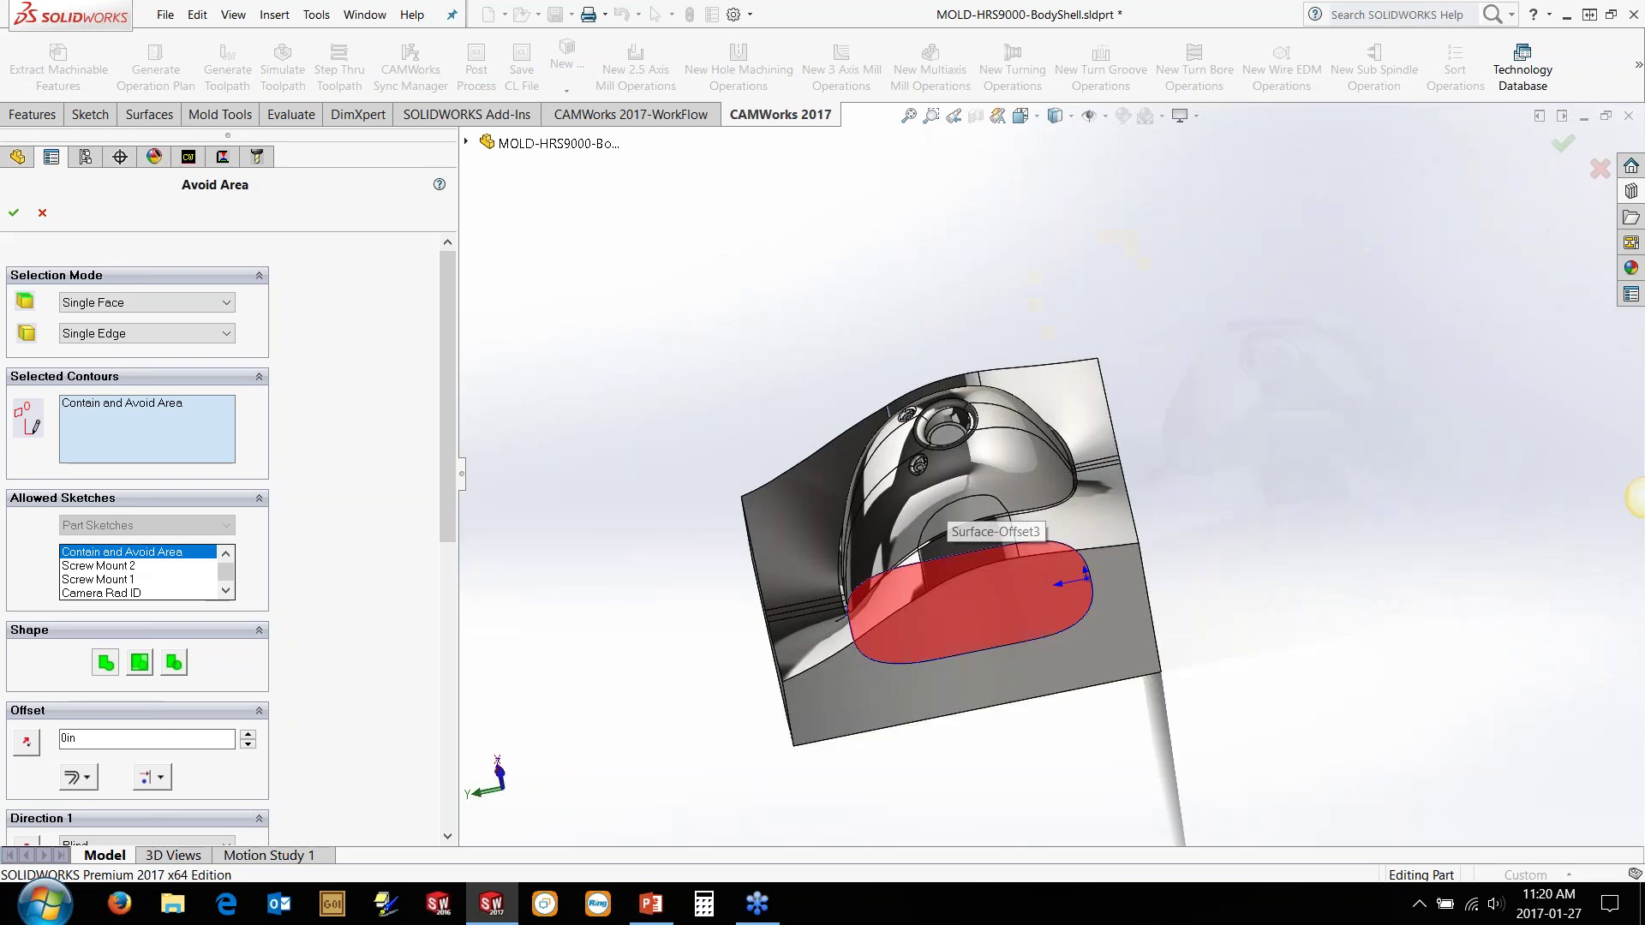
click(13, 213)
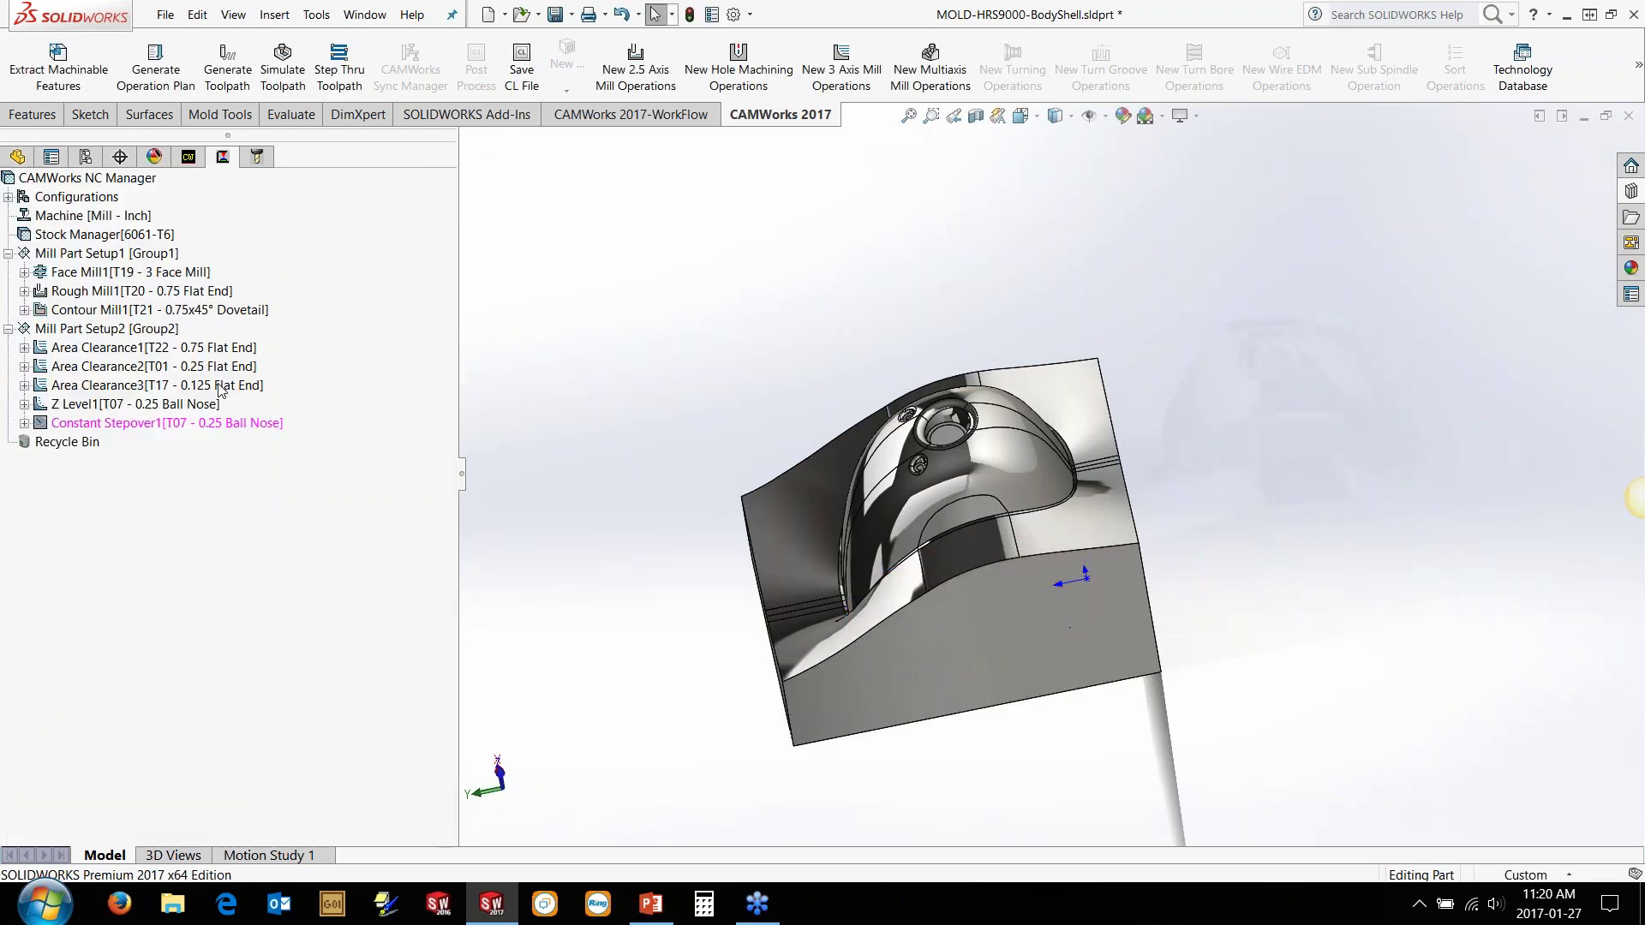
Step: Generate the Constant Stepover toolpath and examine its passes around the base of the core
right_click(155, 423)
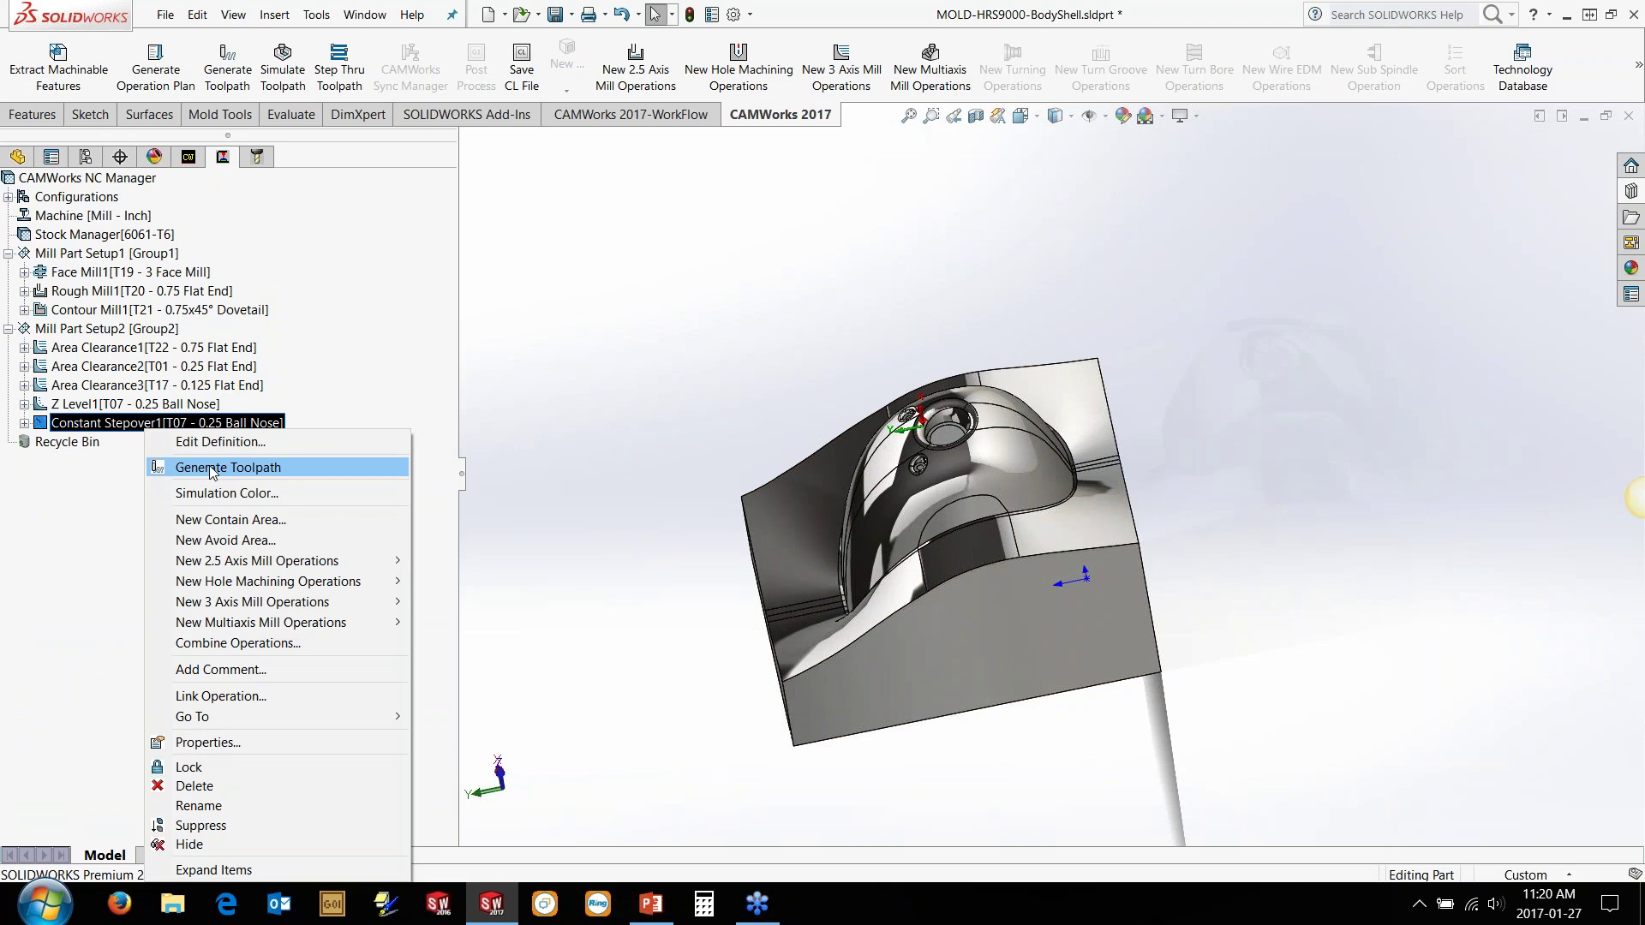
click(212, 469)
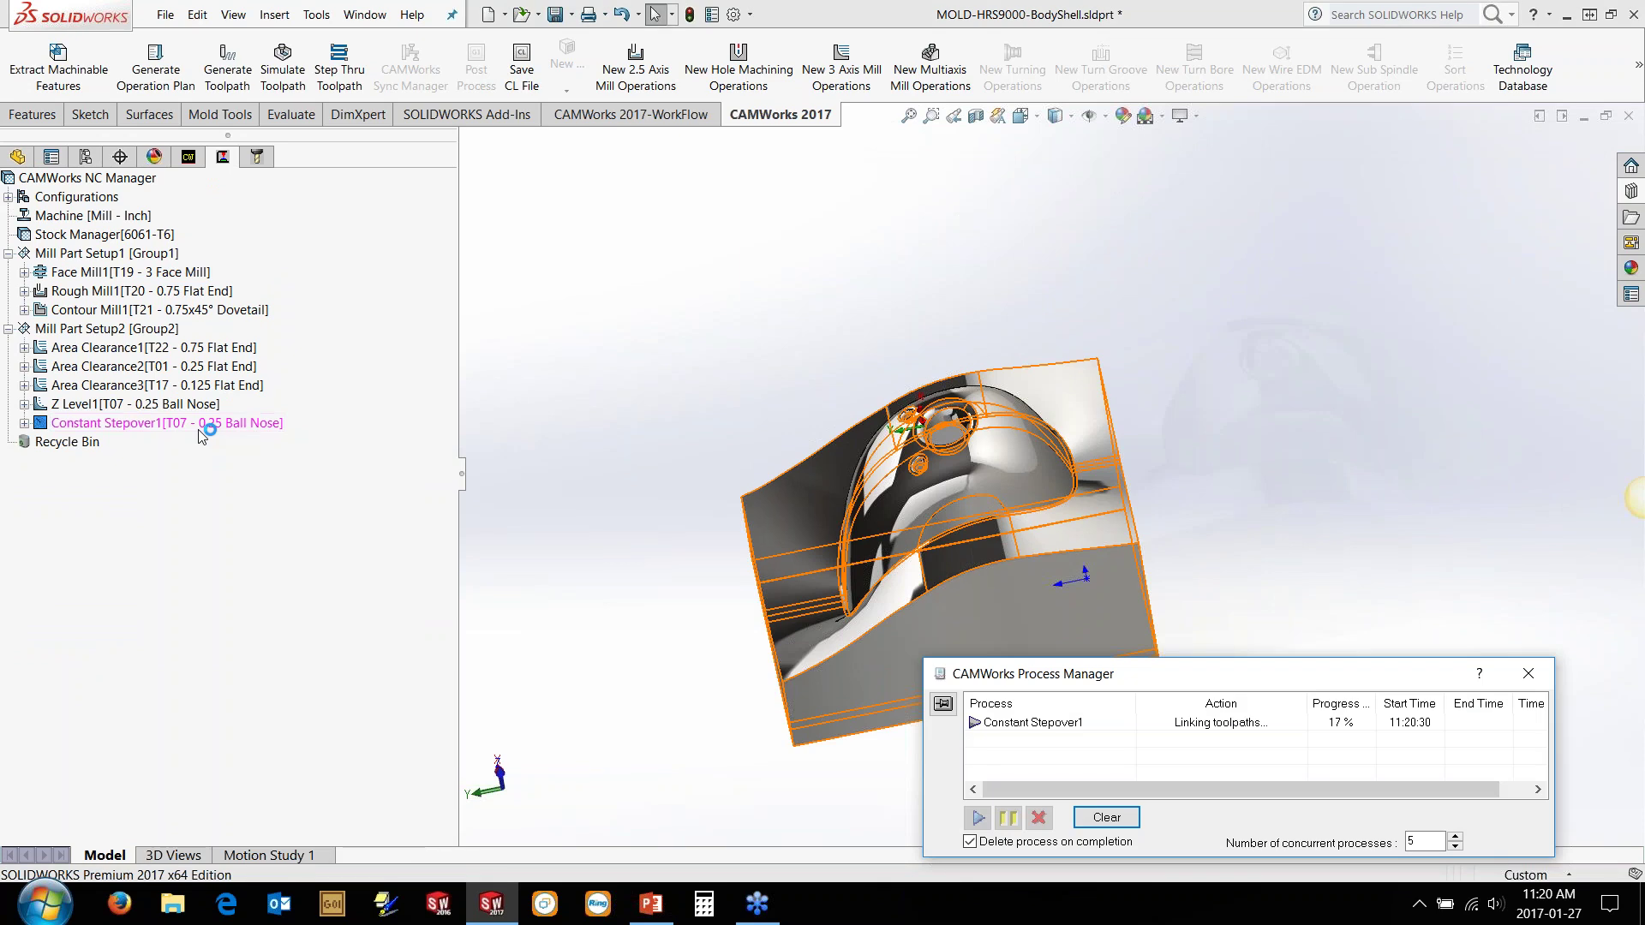
click(729, 425)
middle_drag(1105, 377, 1165, 497)
scroll(1165, 496, down, 2)
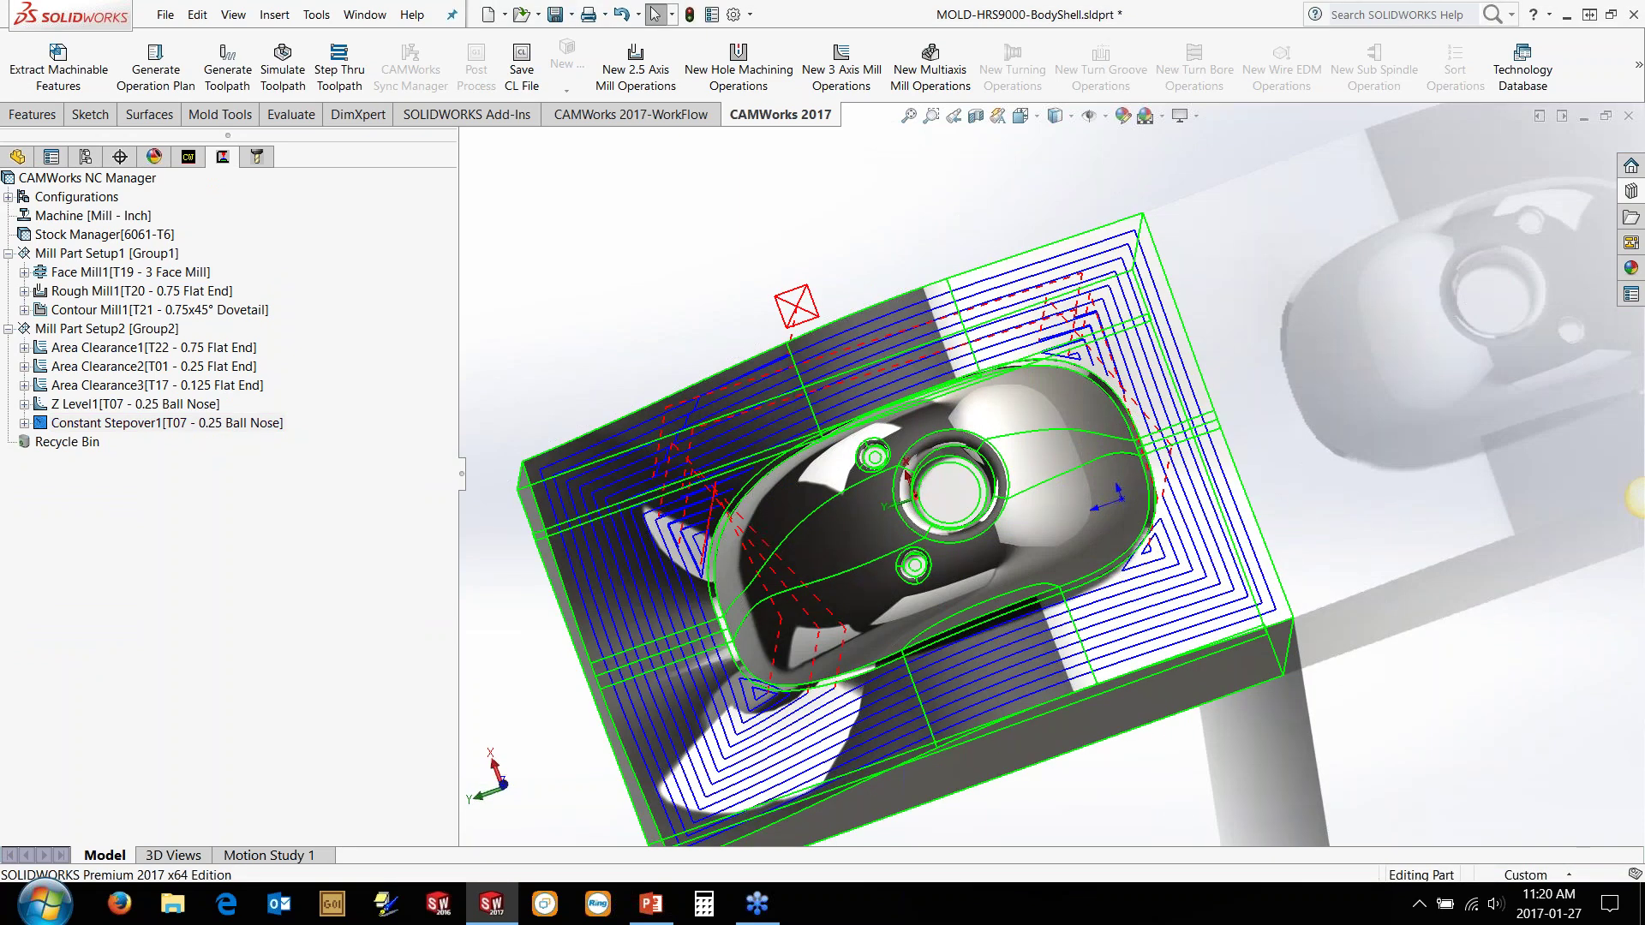
middle_drag(1141, 514, 1124, 467)
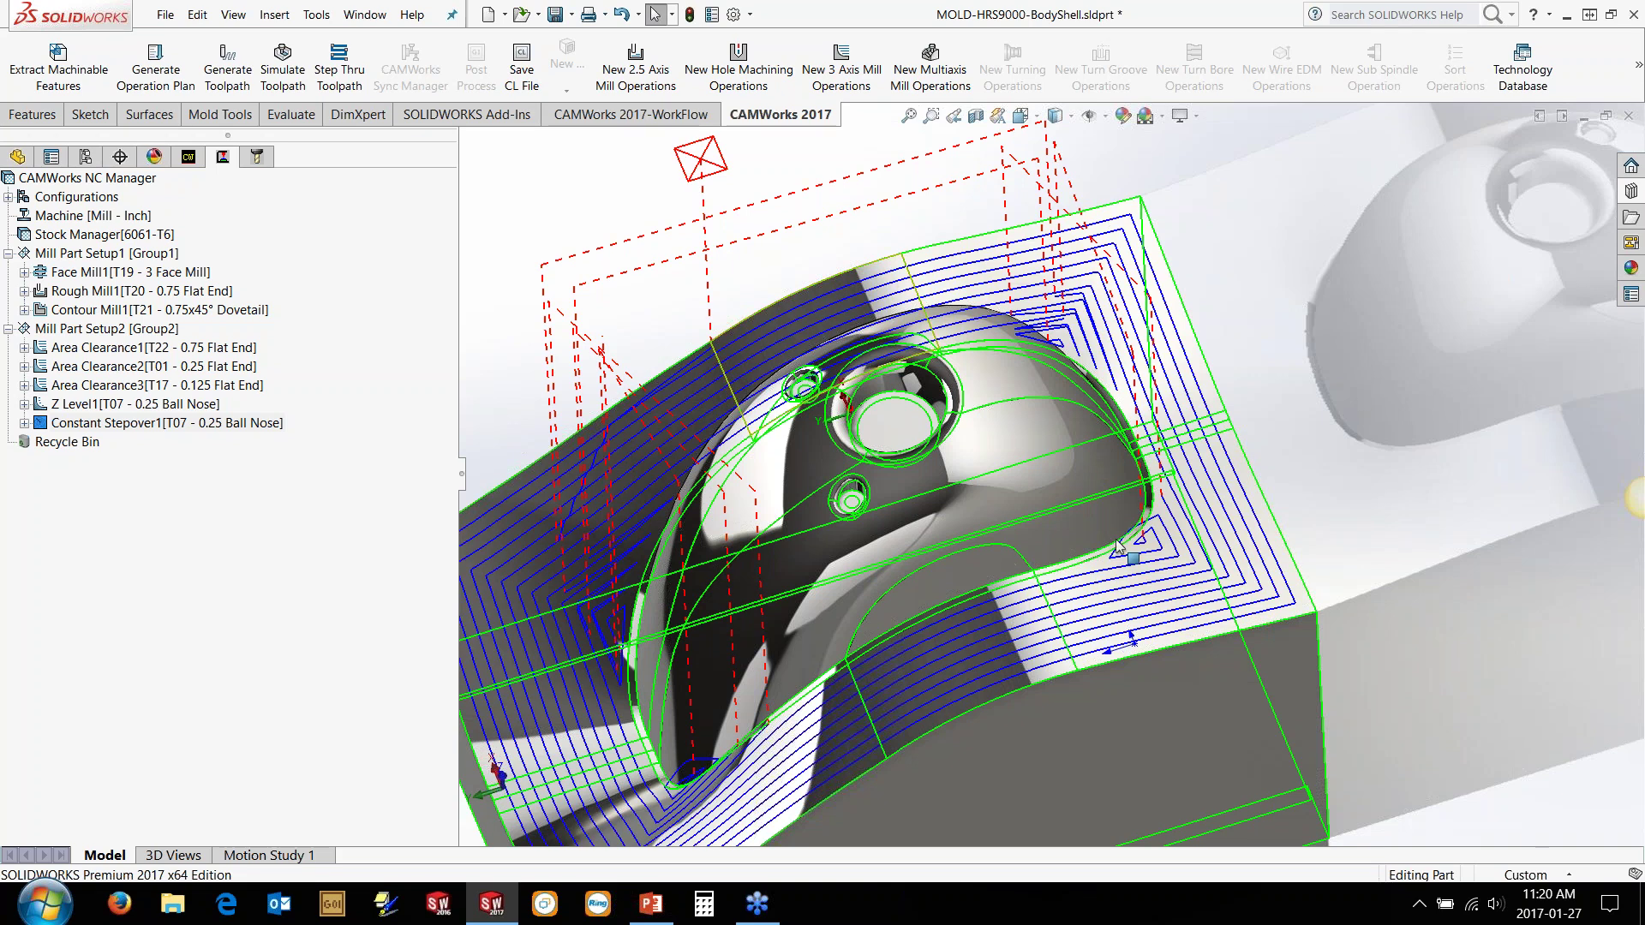
scroll(1116, 538, down, 5)
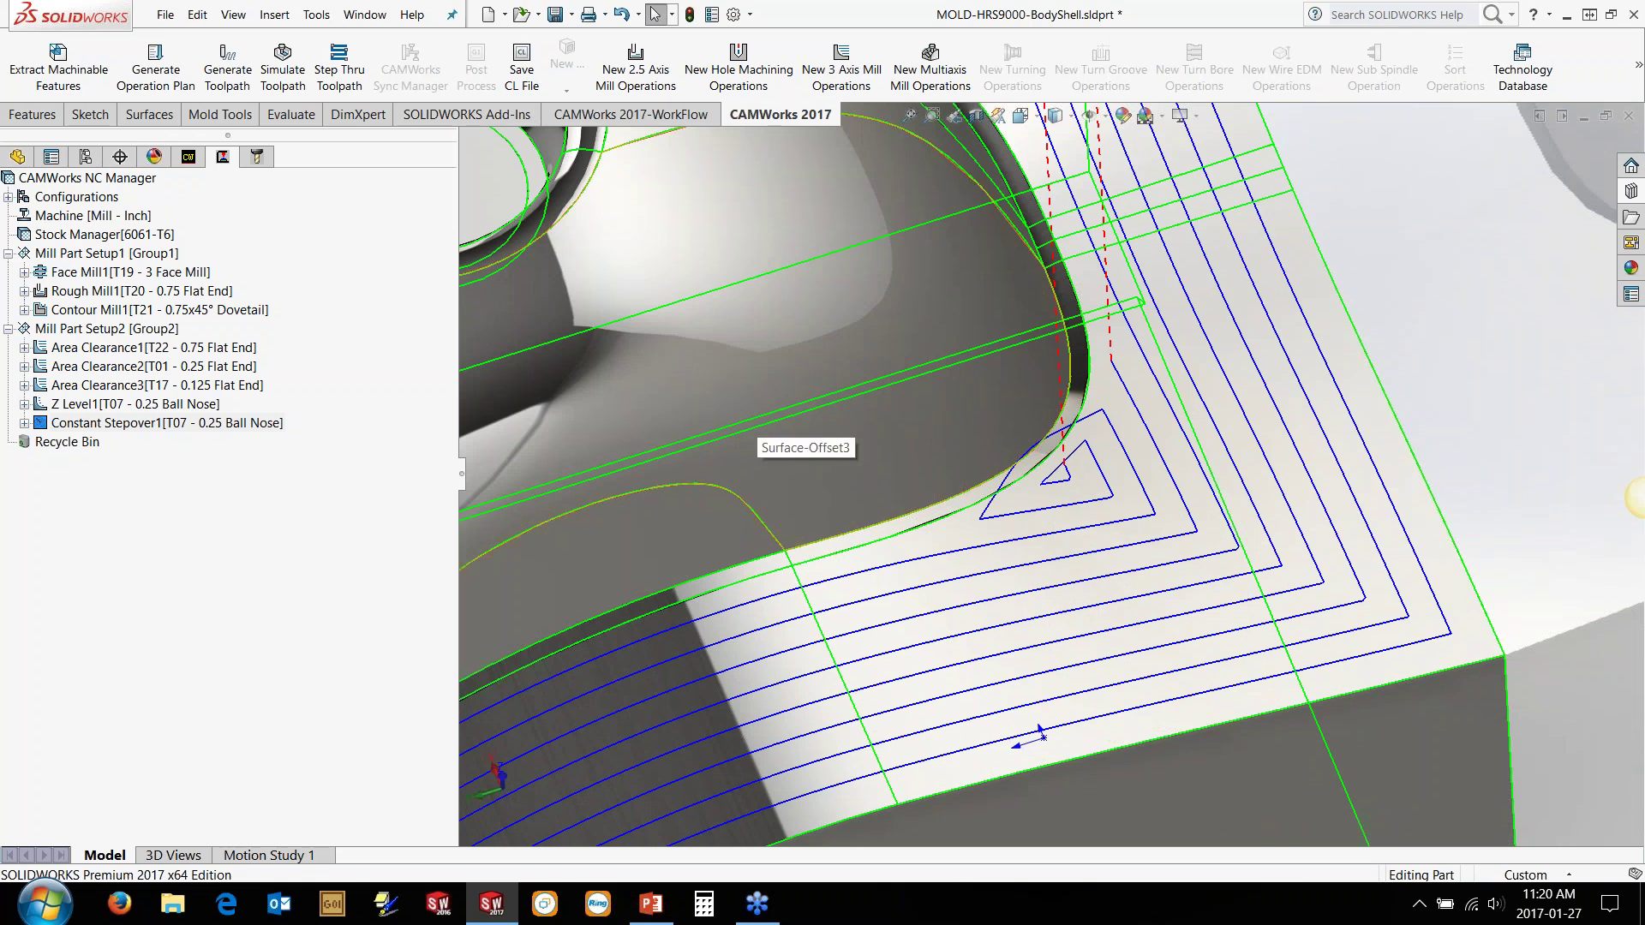
Step: Set the Constant Stepover operation's offset curve to Contain & Avoid
double_click(206, 423)
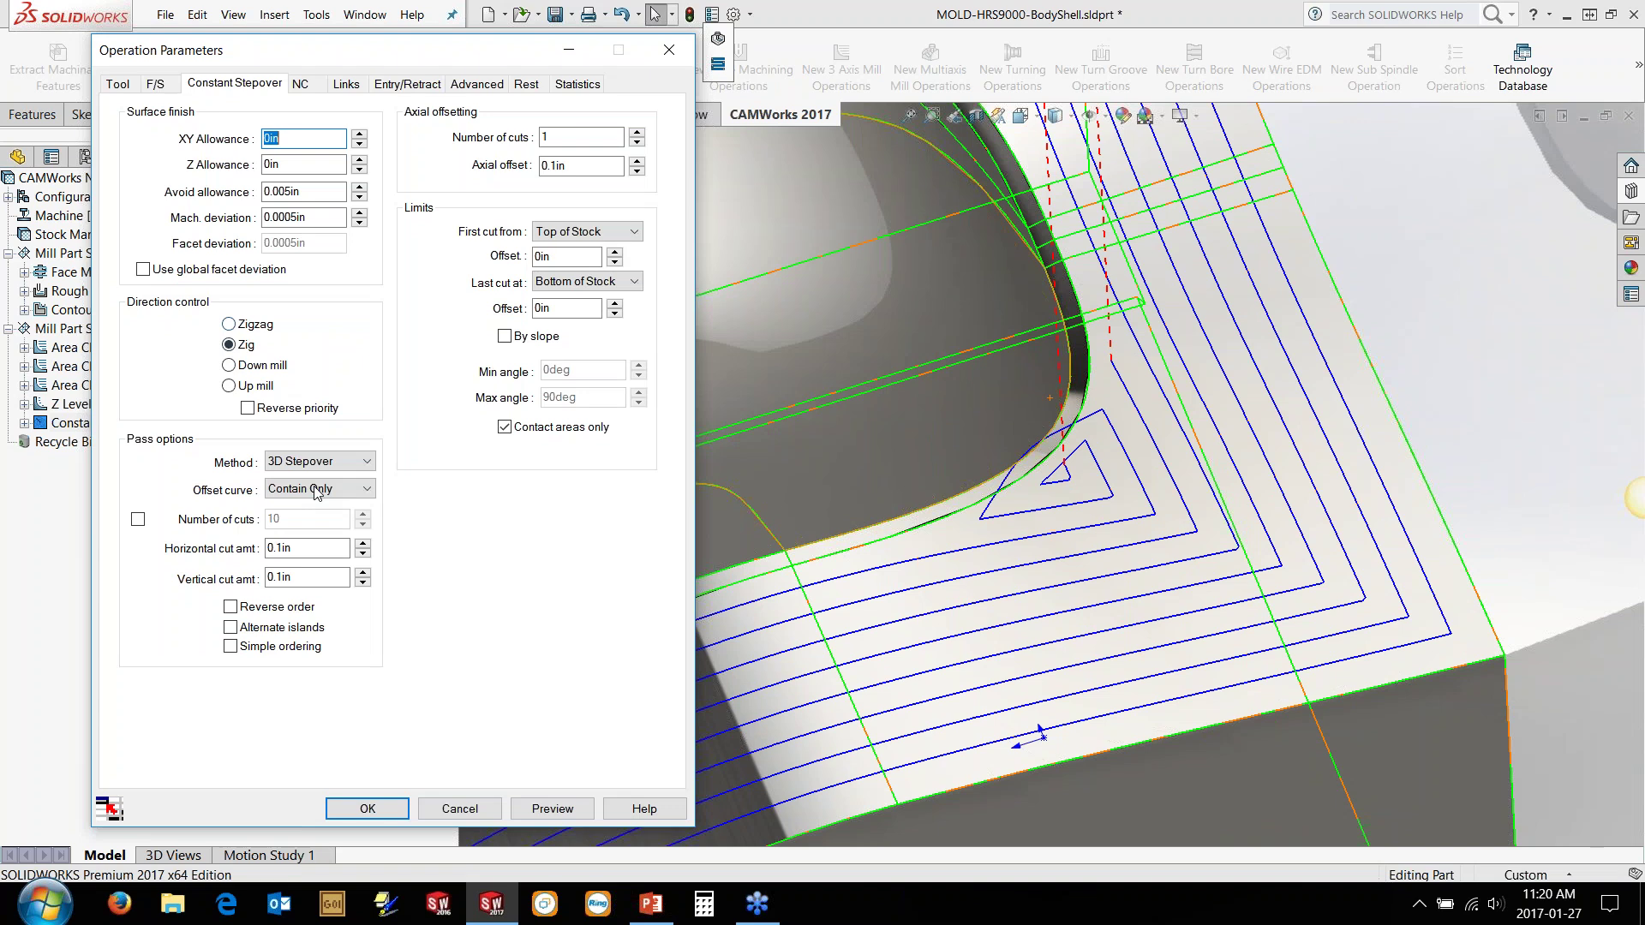
click(320, 489)
click(335, 531)
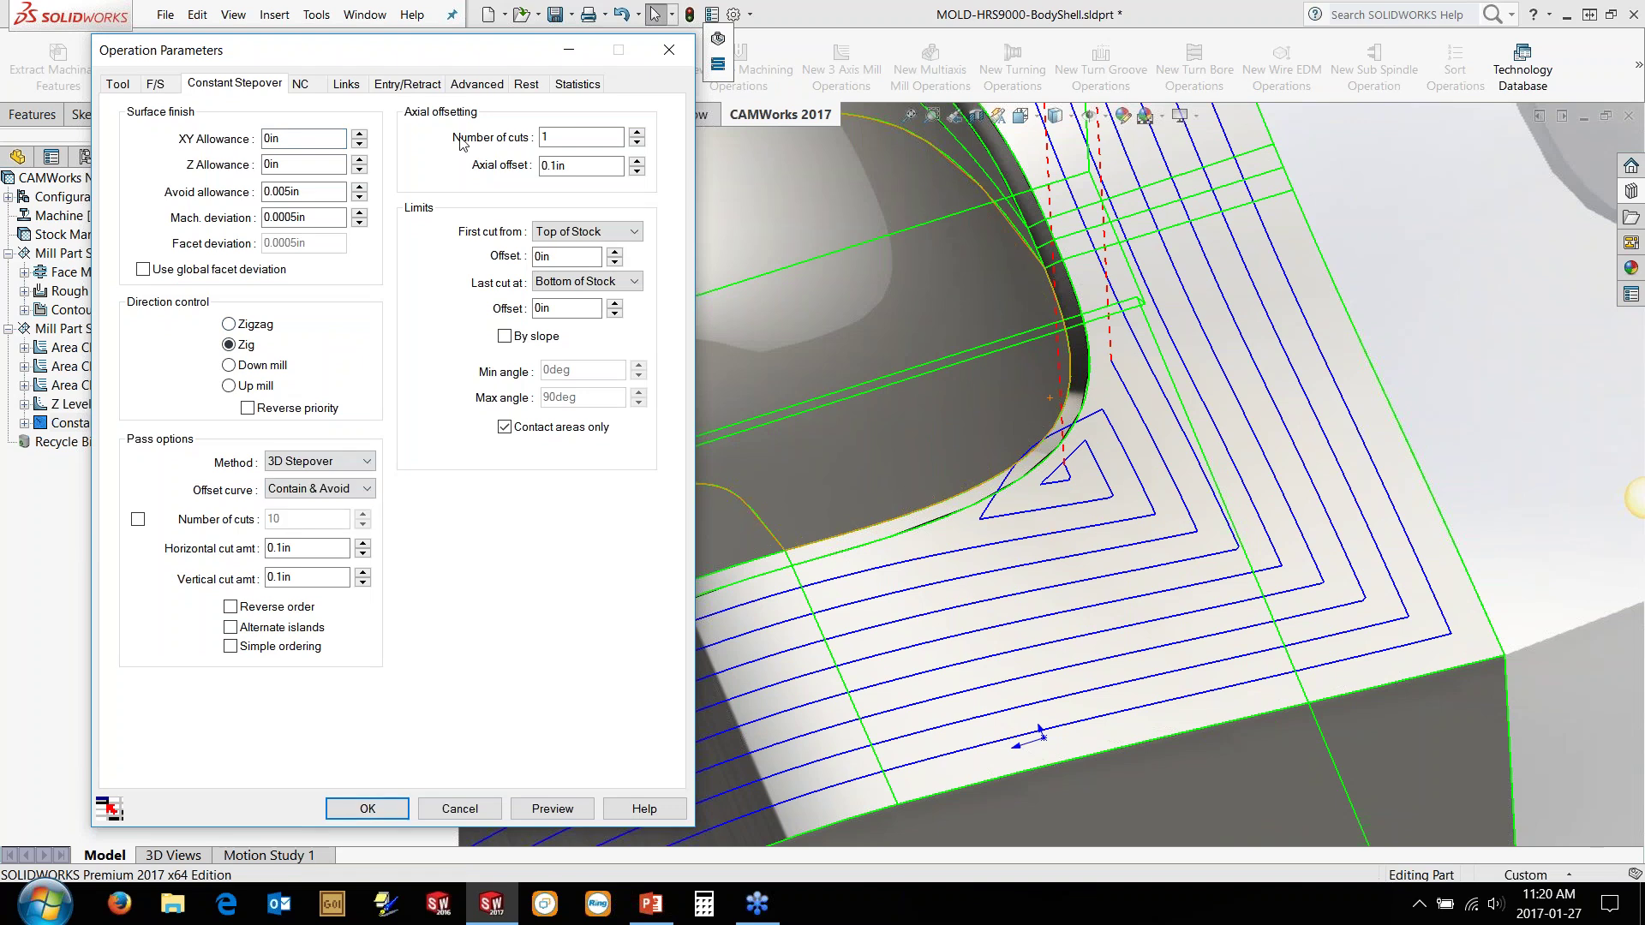
Step: Enable holder avoidance with Convert to 5 axis for the Constant Stepover operation, preview its toolpath and accept the parameters
click(477, 84)
click(142, 433)
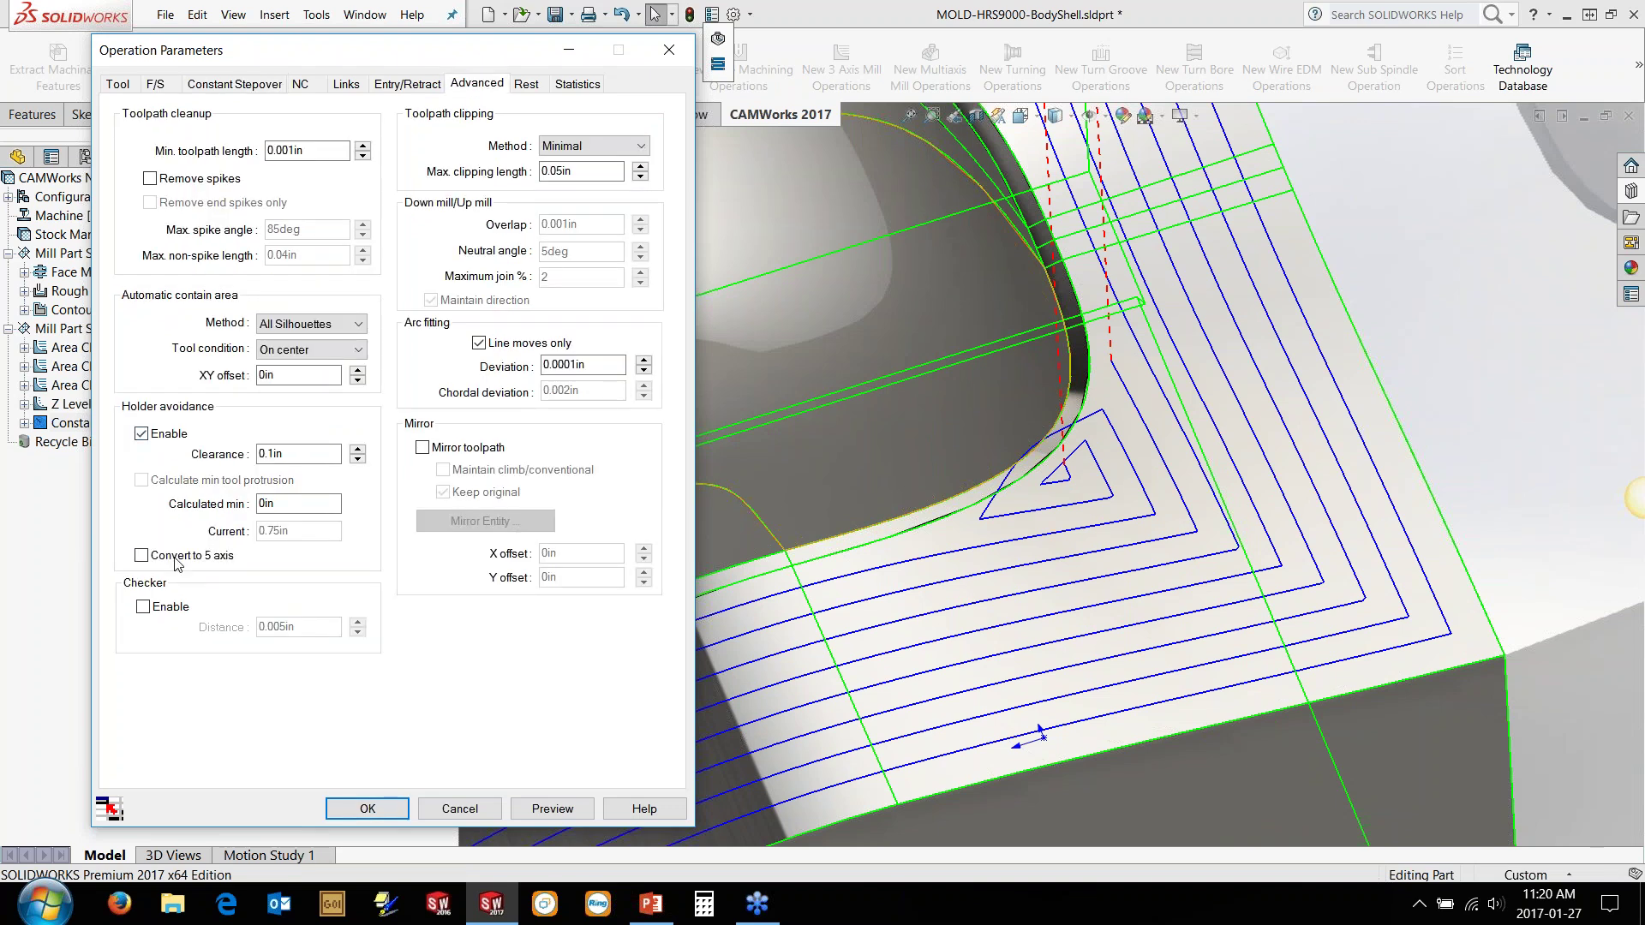
click(545, 814)
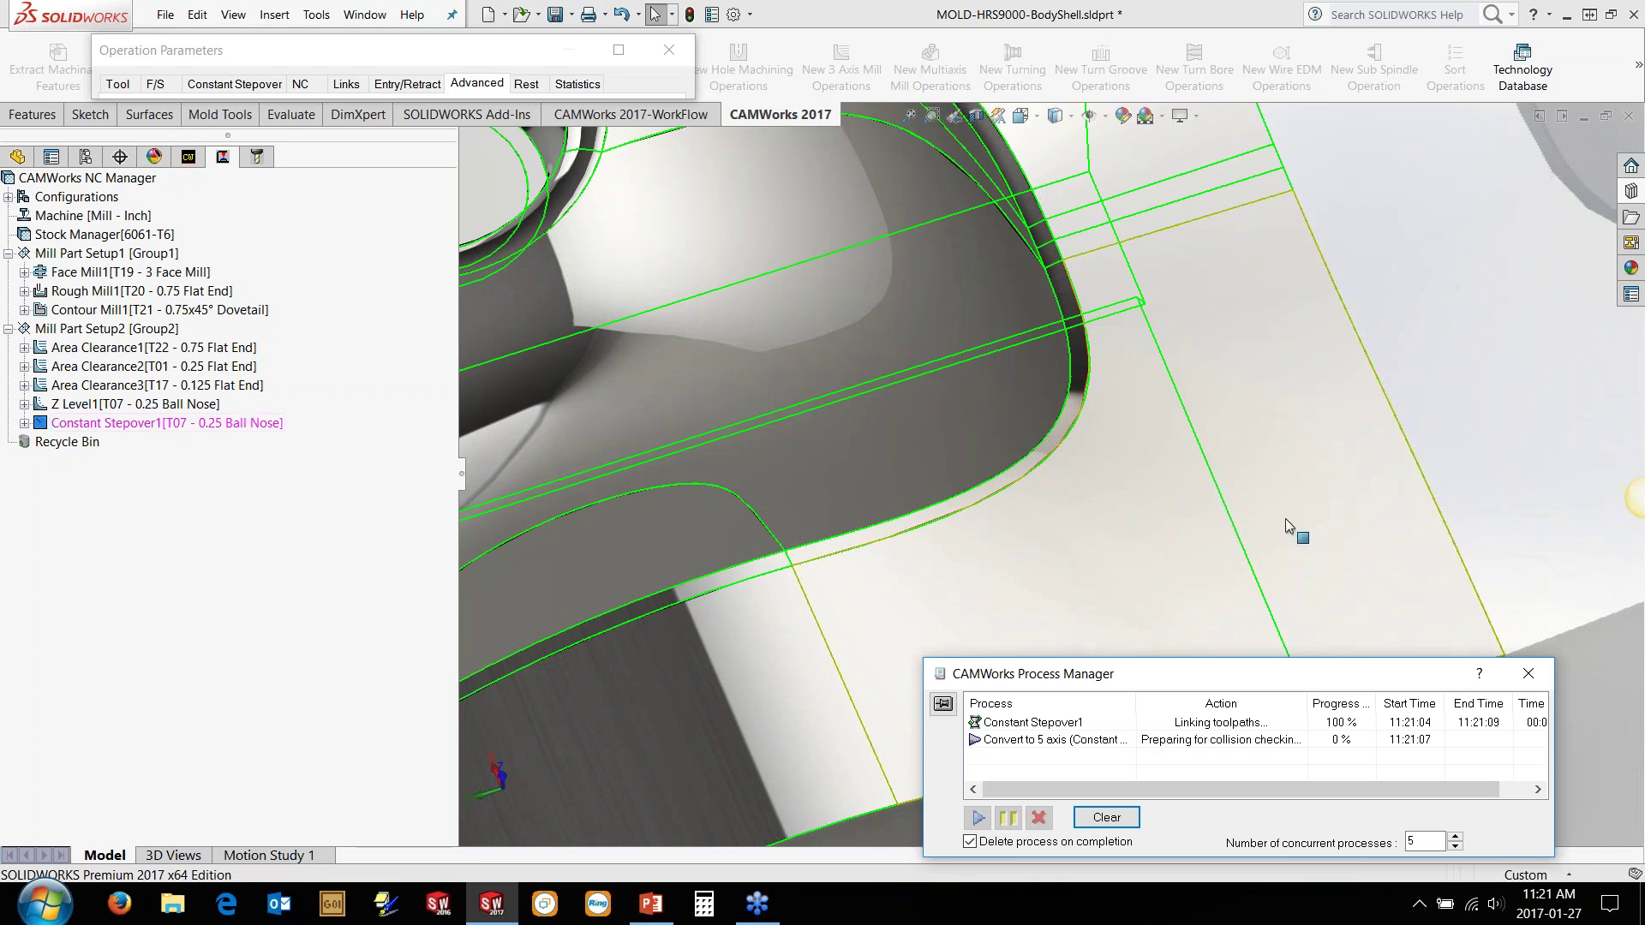
scroll(1285, 517, up, 5)
middle_drag(1006, 528, 1009, 445)
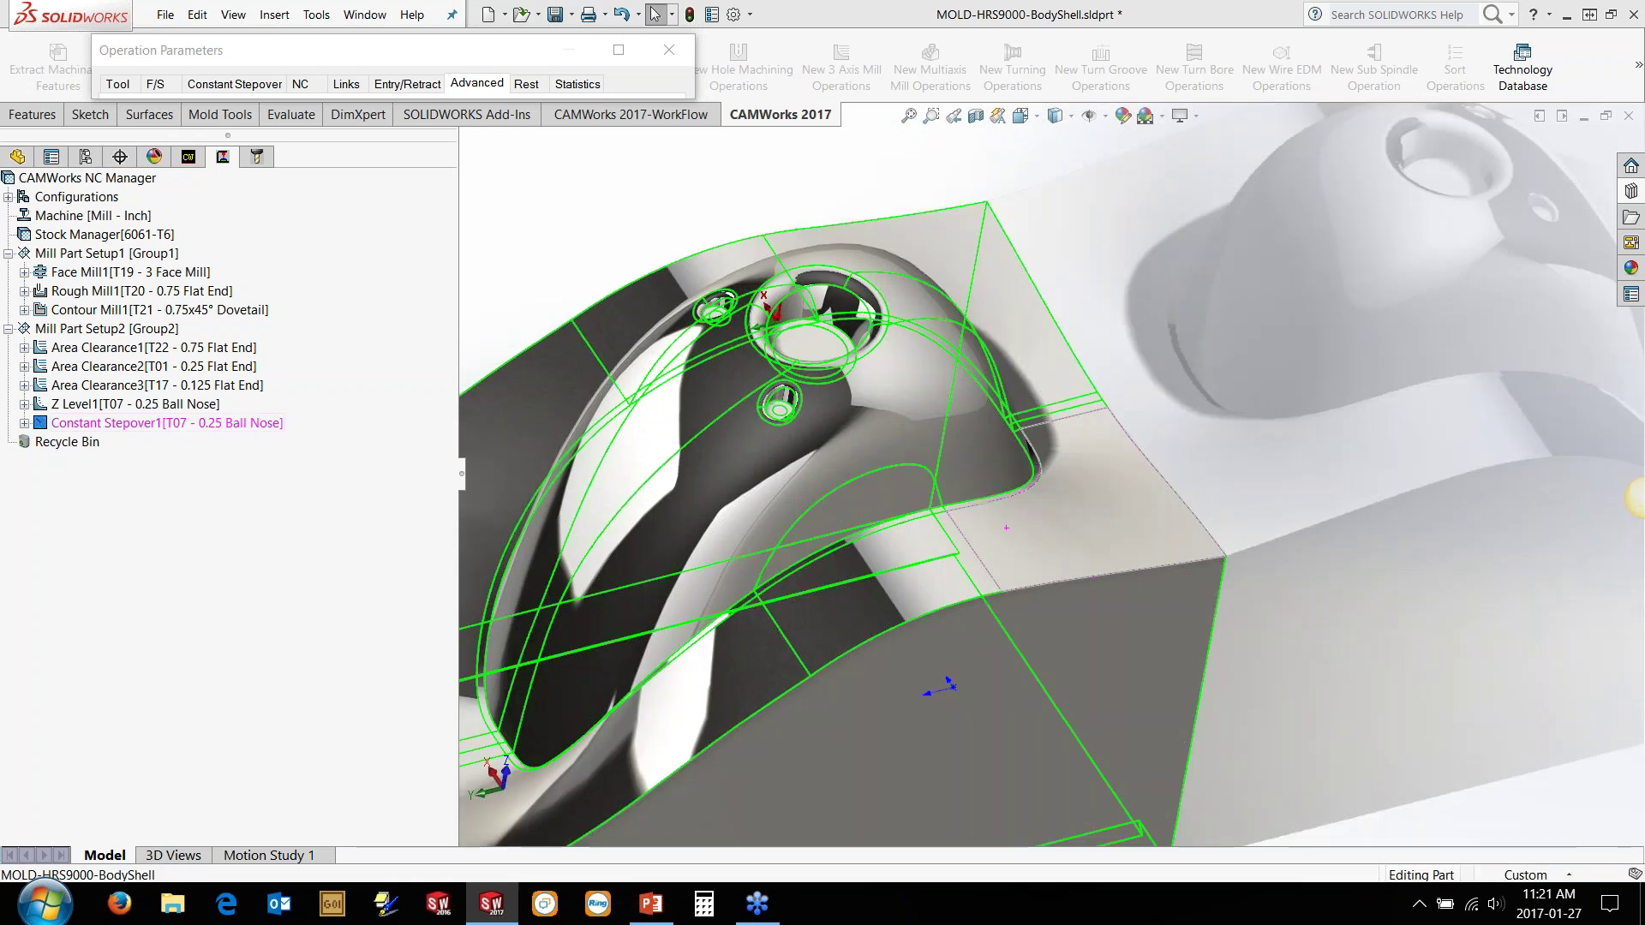
scroll(1045, 476, up, 3)
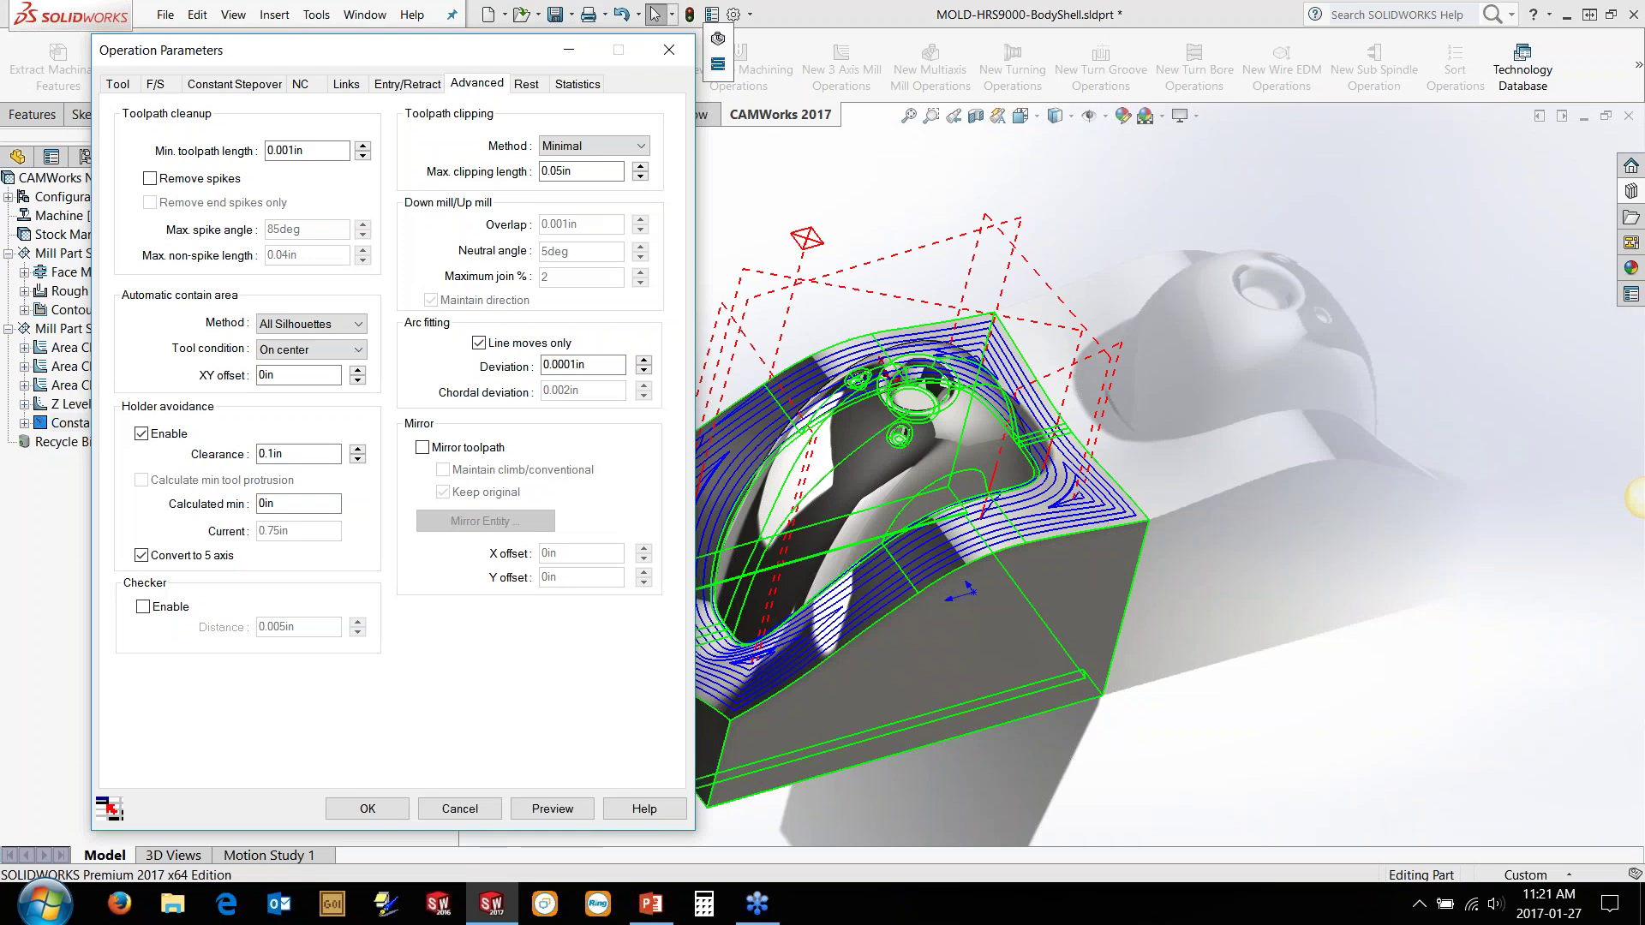
mouse_move(882, 514)
middle_down()
mouse_move(951, 454)
mouse_move(913, 501)
middle_up()
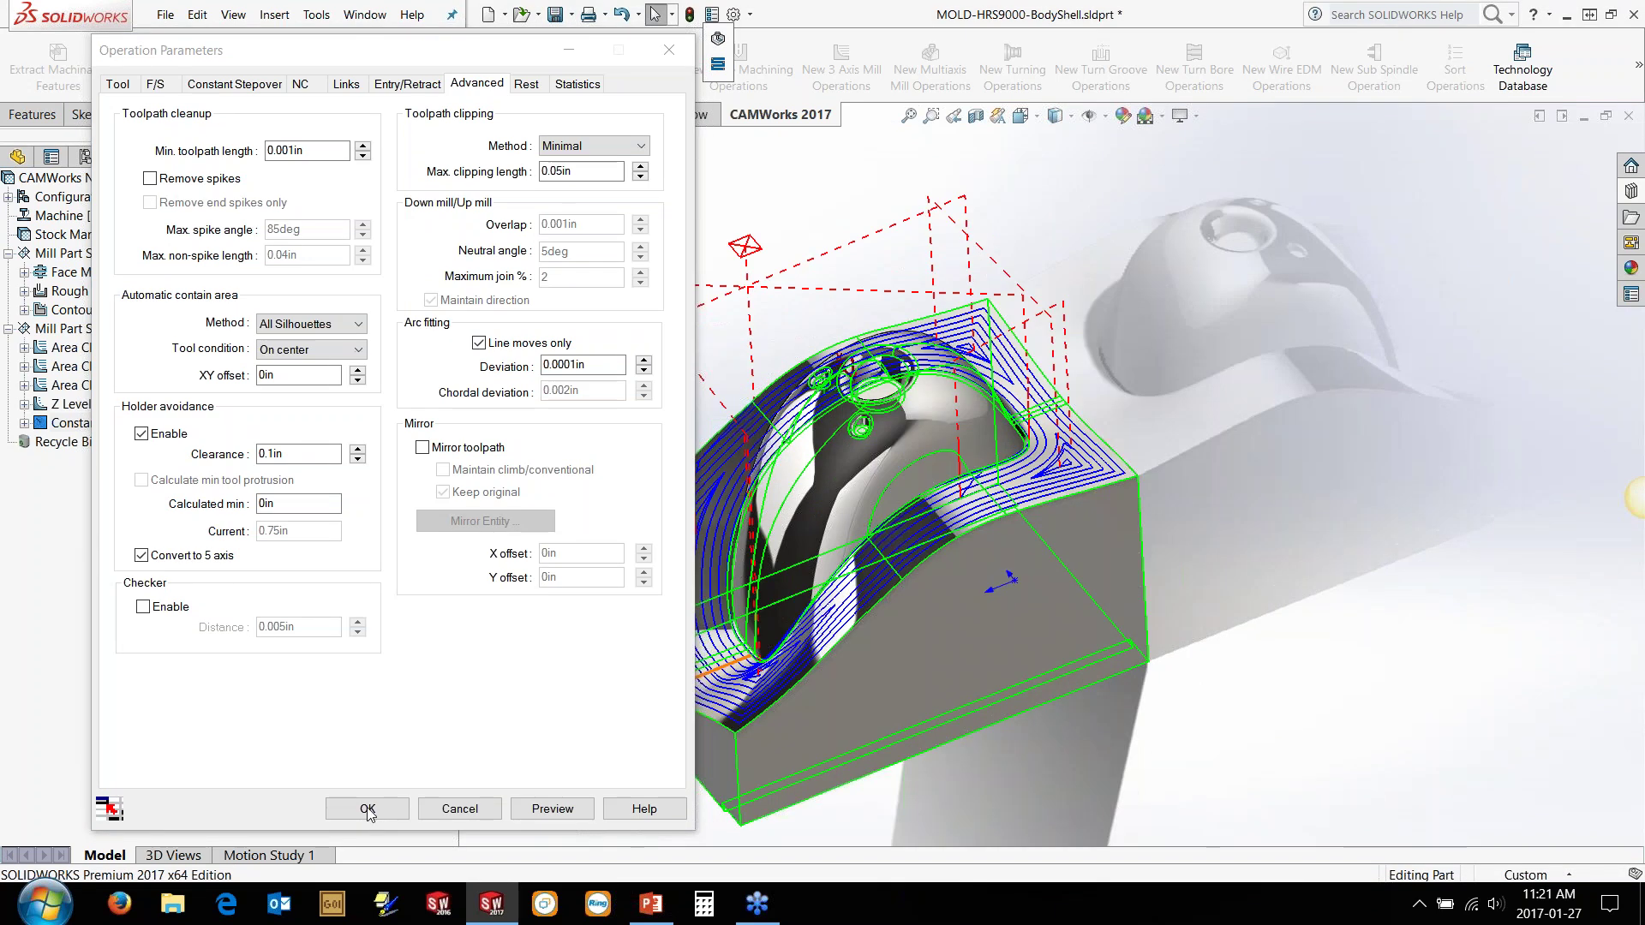
click(368, 810)
click(963, 508)
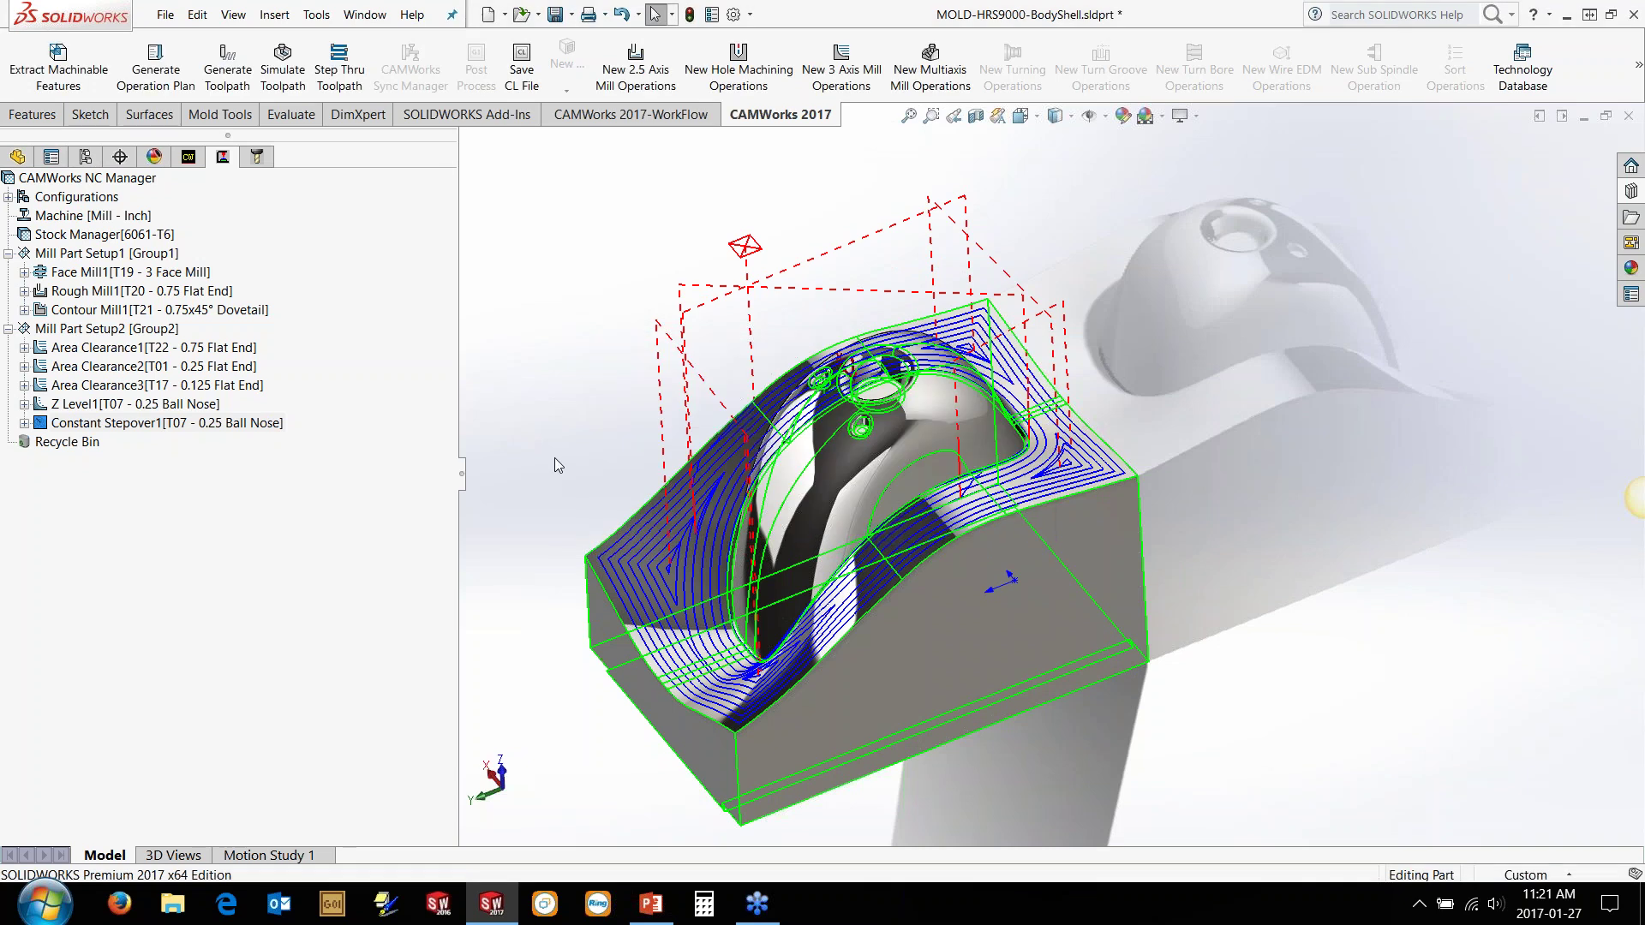
Step: Add a 3-axis Pattern Project operation after Constant Stepover, using Multi Surface Feature1
middle_drag(558, 465, 632, 343)
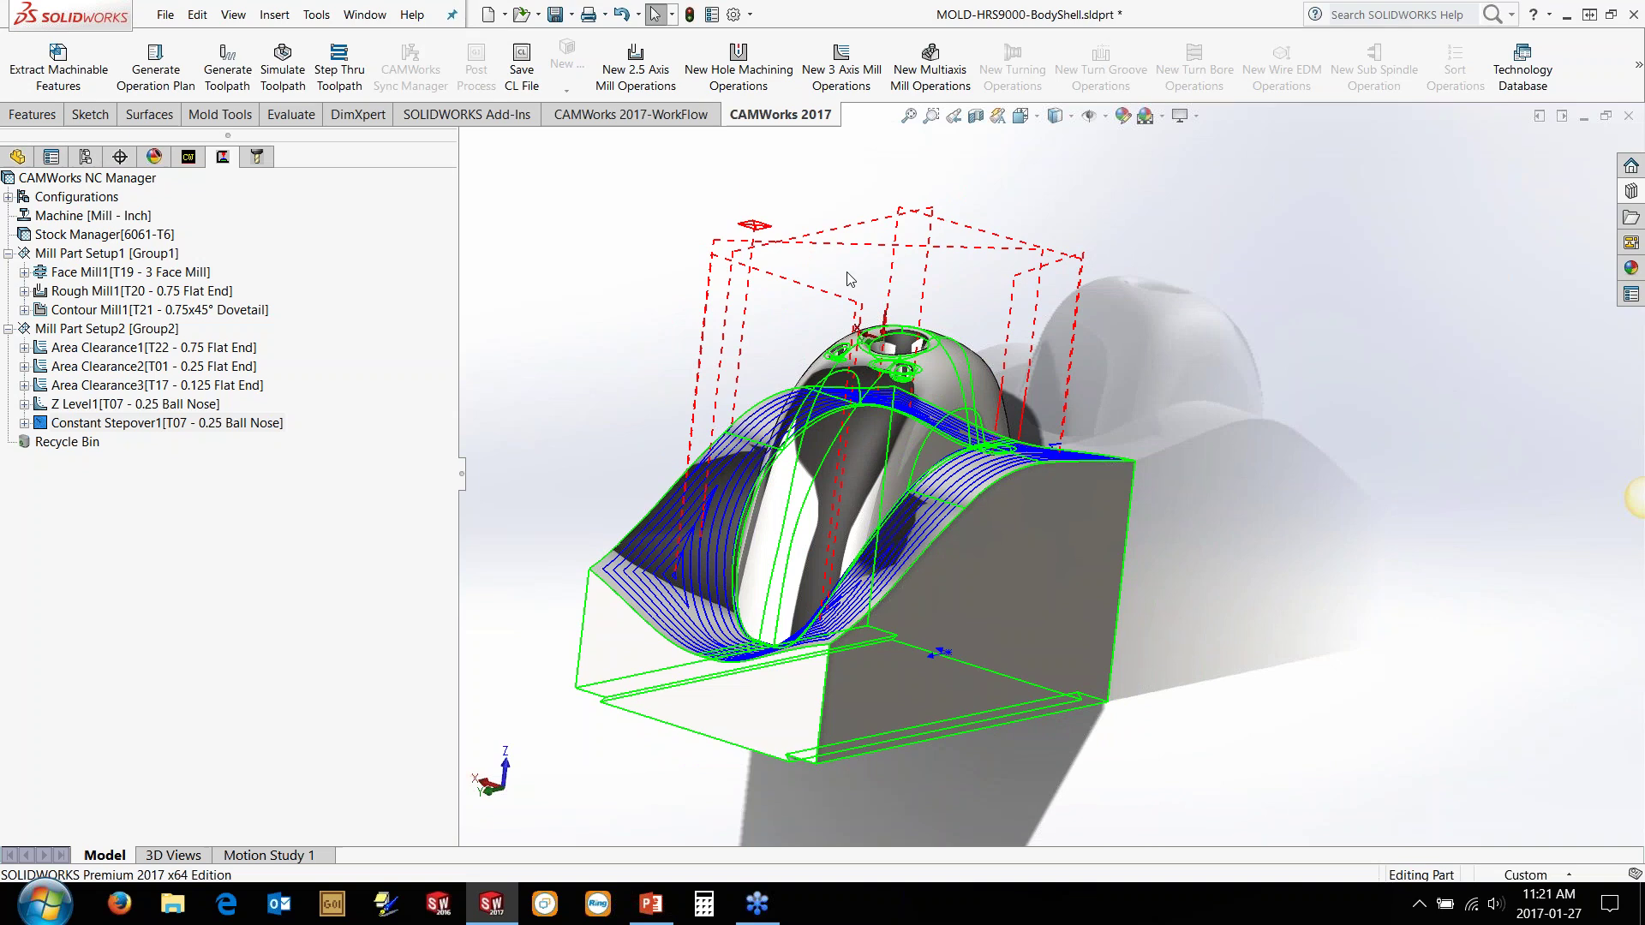
scroll(862, 391, down, 5)
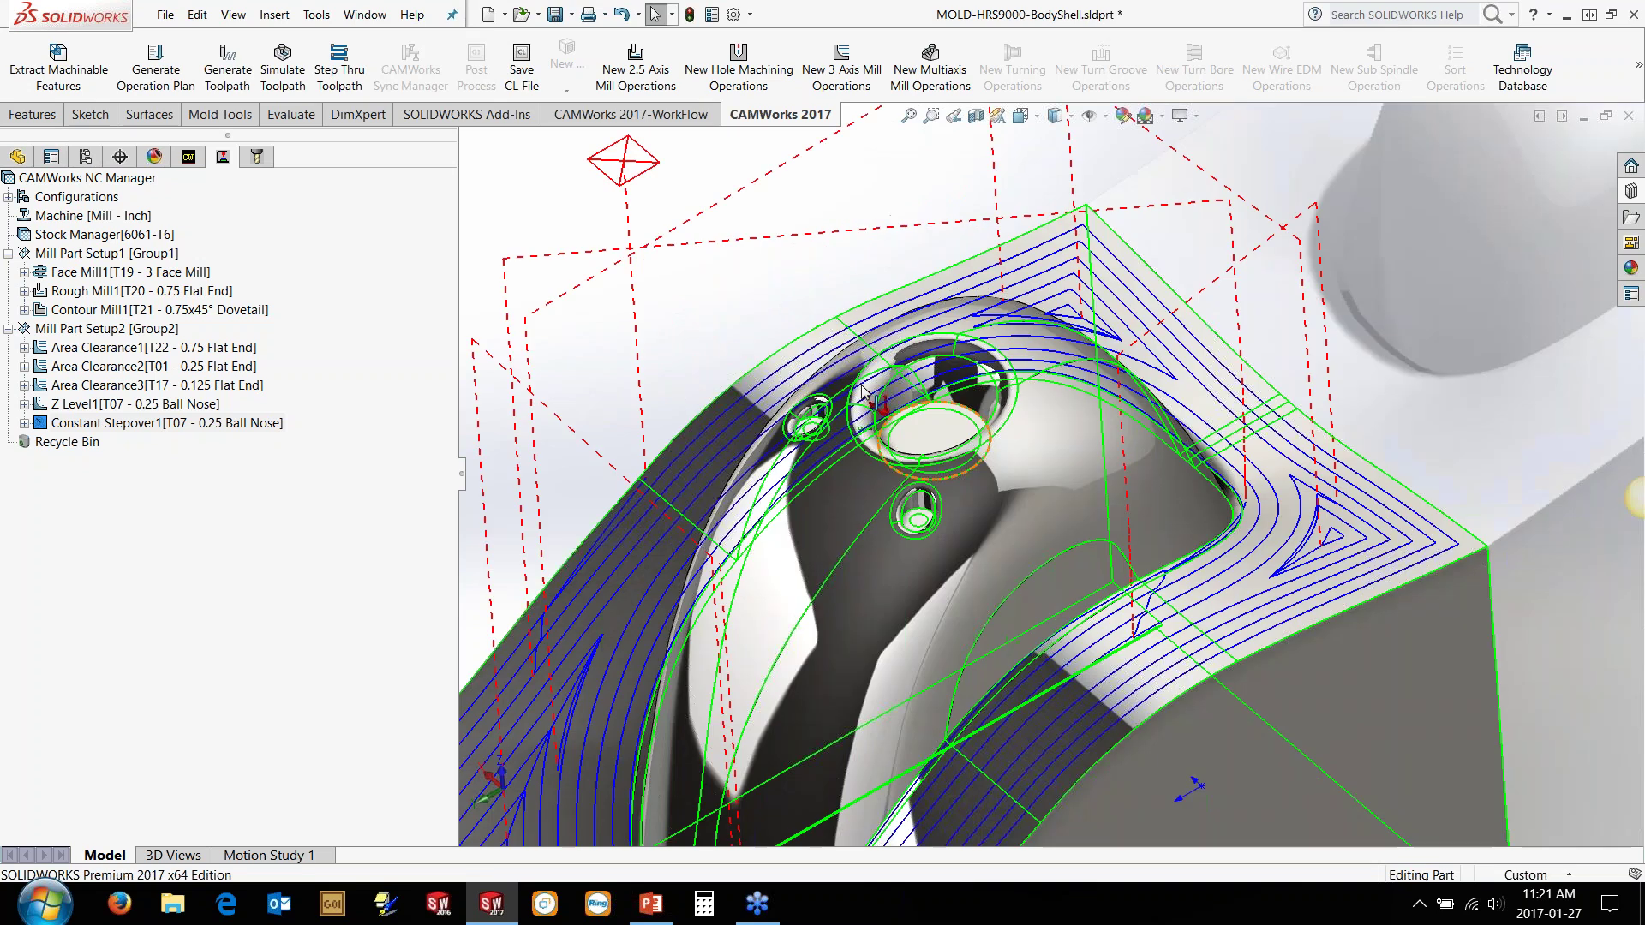
scroll(863, 390, down, 2)
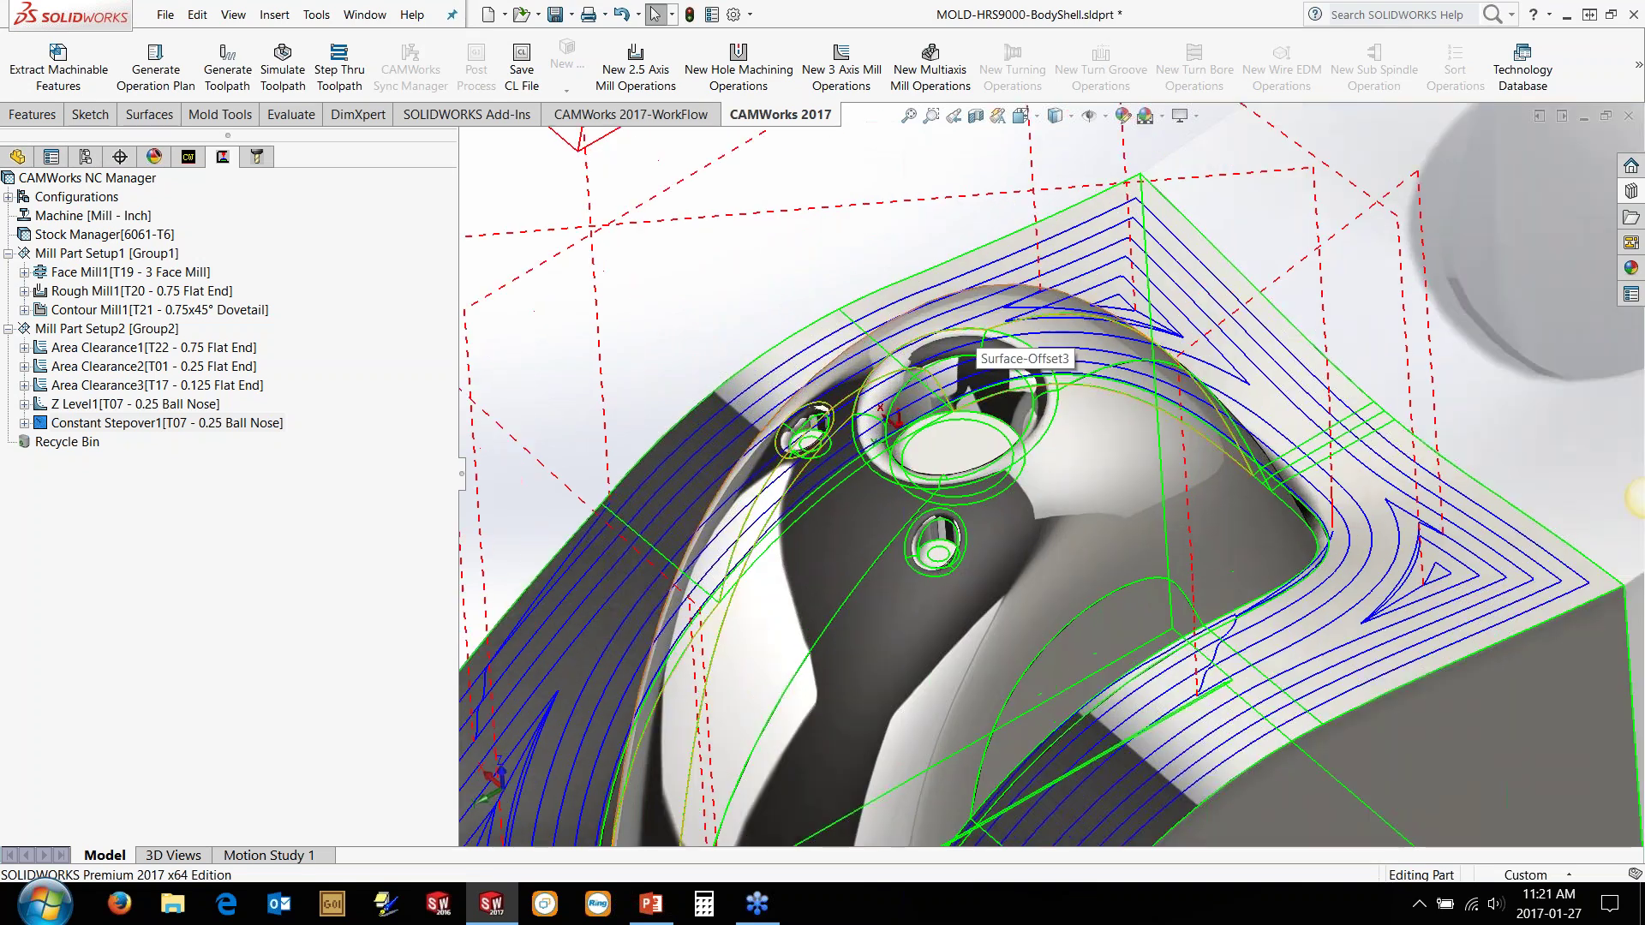
right_click(122, 426)
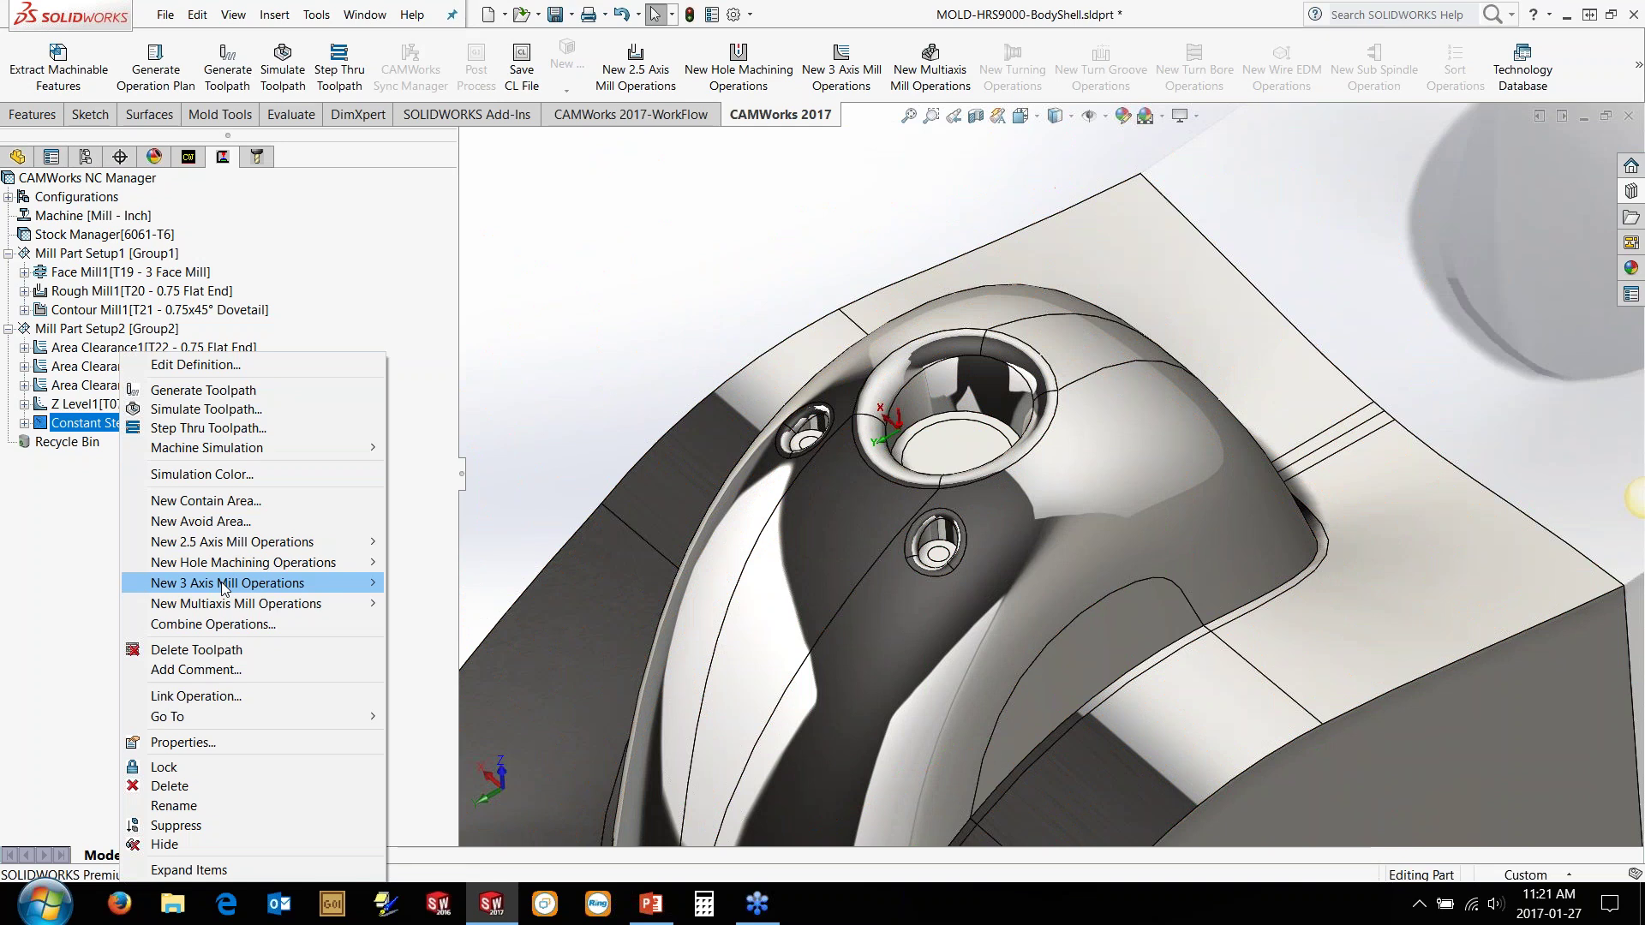
mouse_move(342, 582)
click(450, 638)
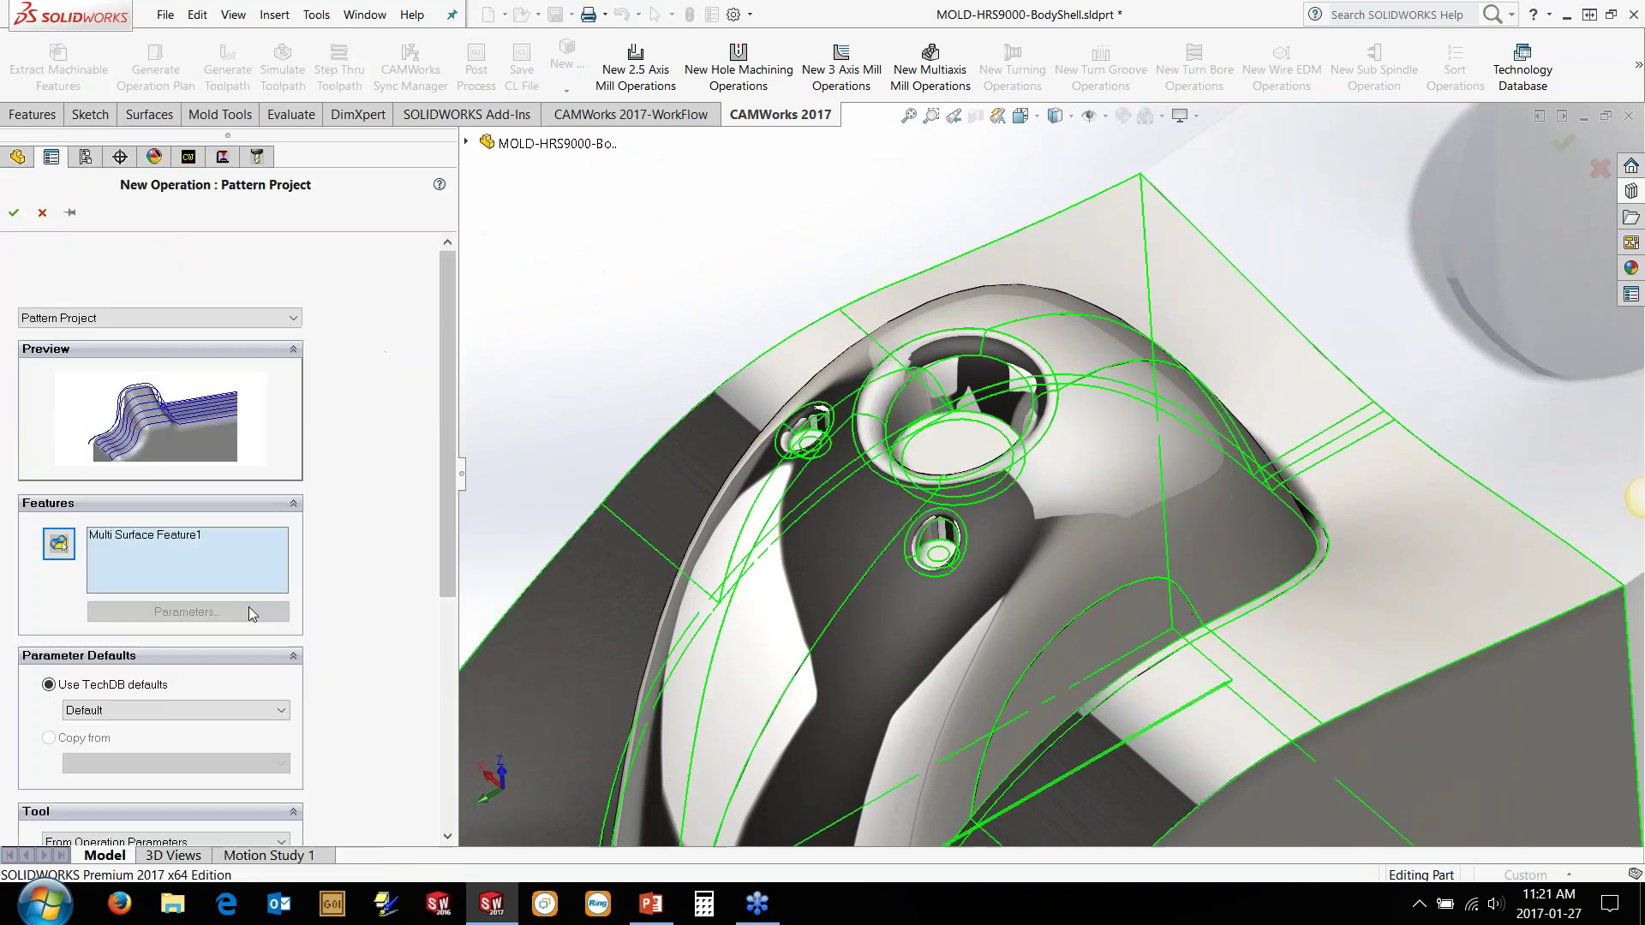
click(205, 533)
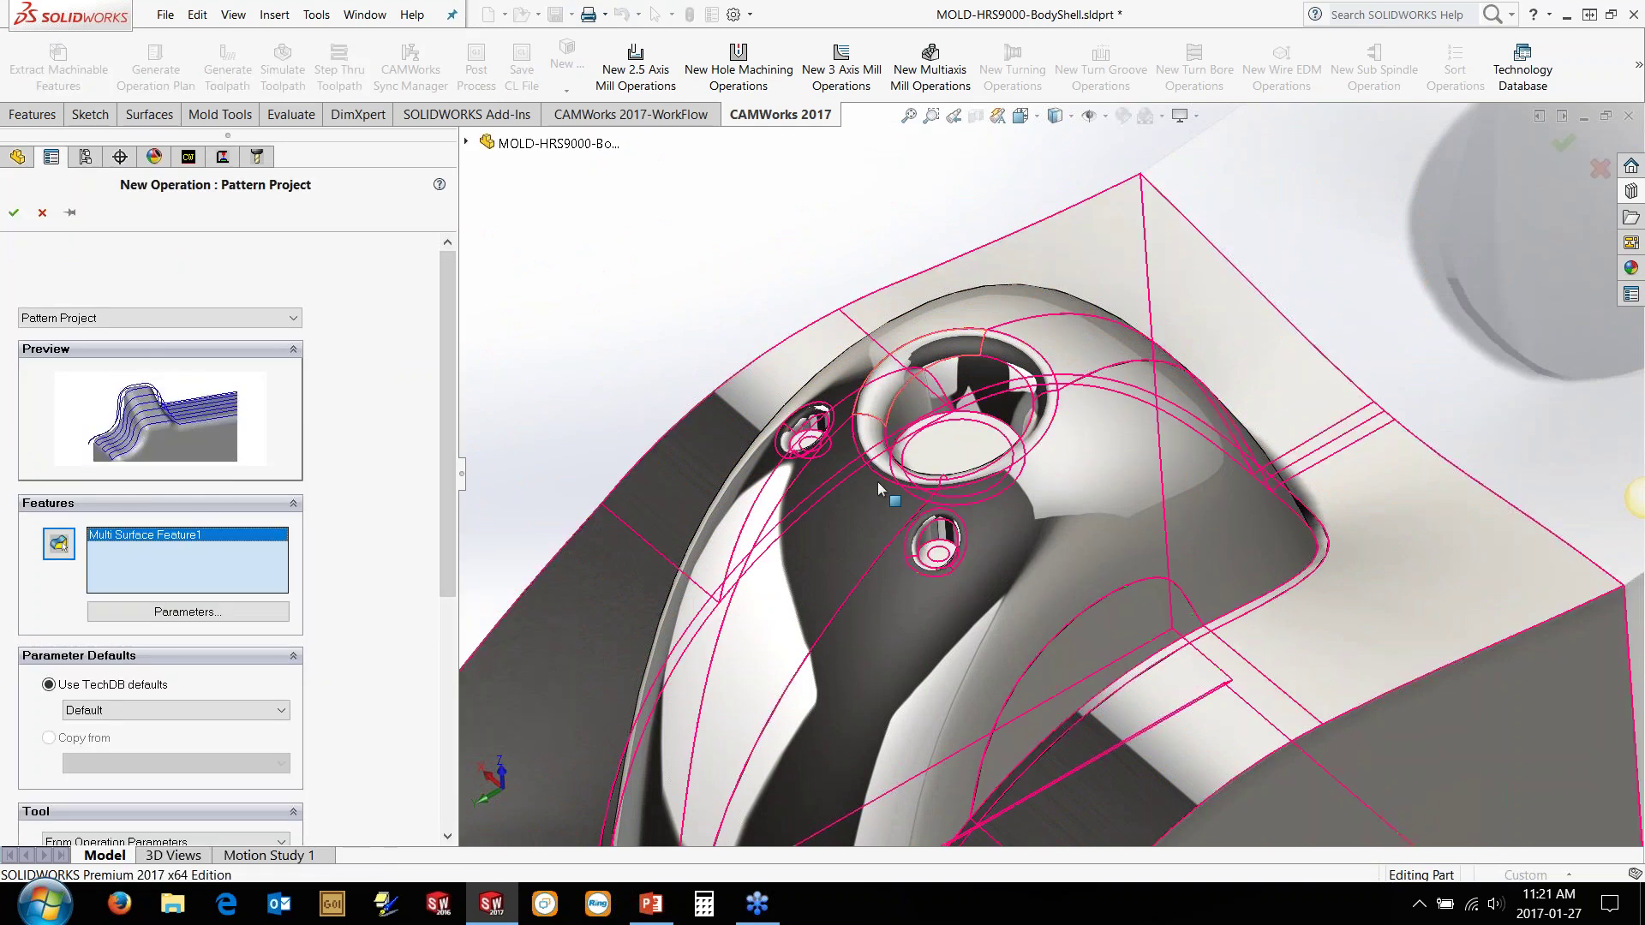
click(14, 213)
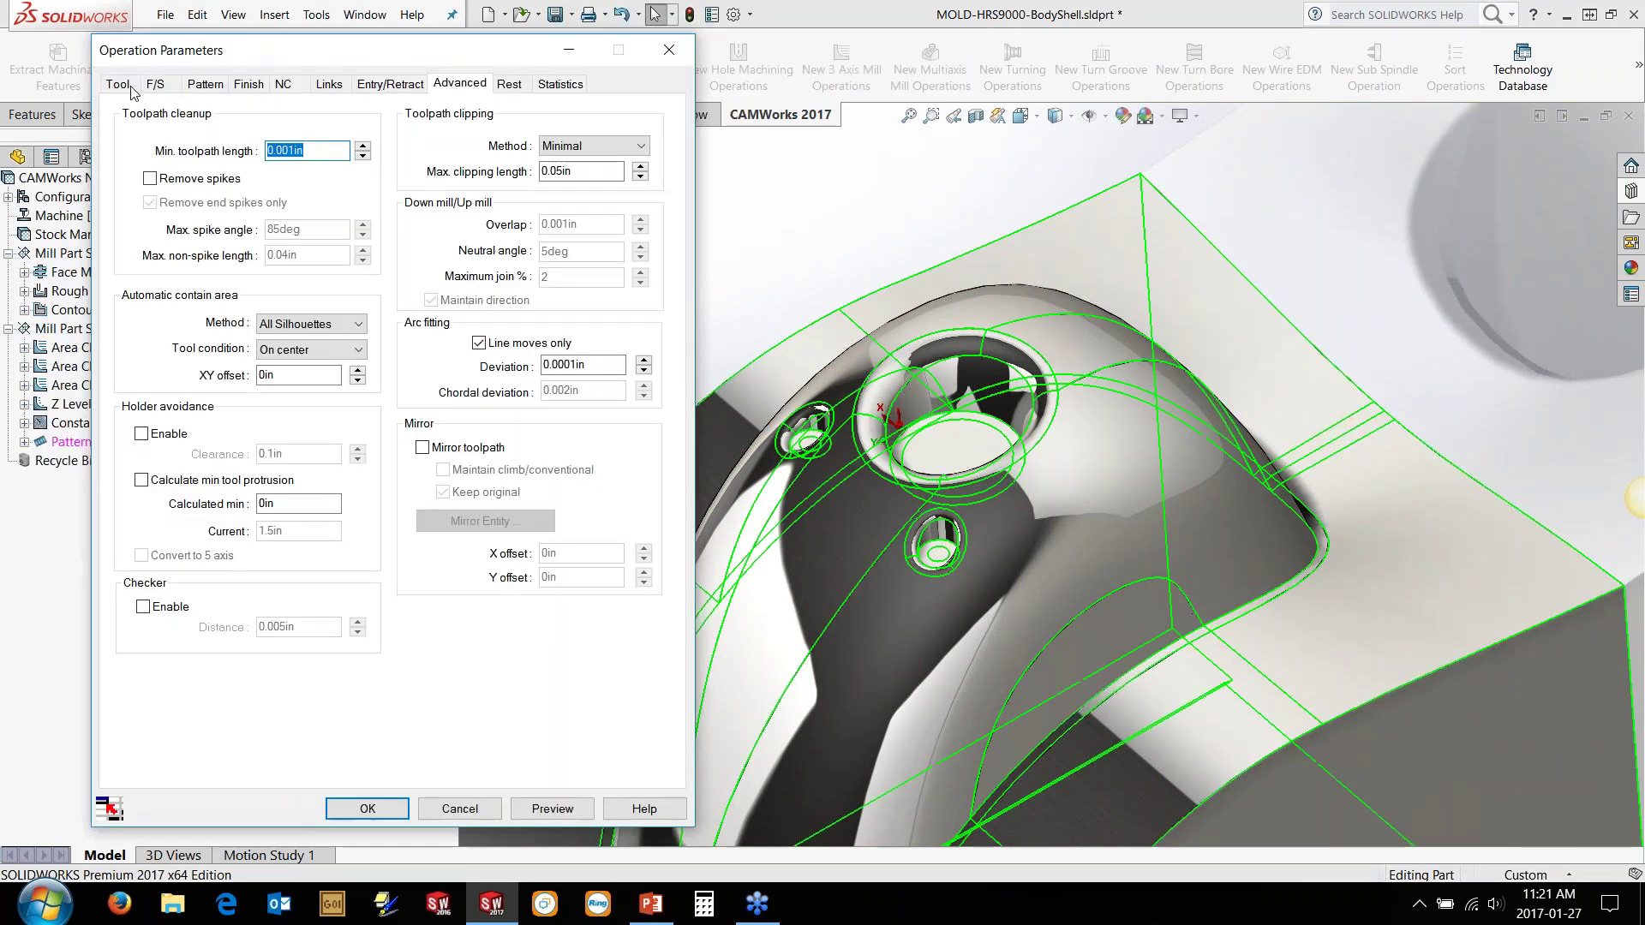
Step: Assign the 0.25 in ball nose tool from station 7 of the tool crib to the Pattern Project operation
click(130, 86)
click(258, 111)
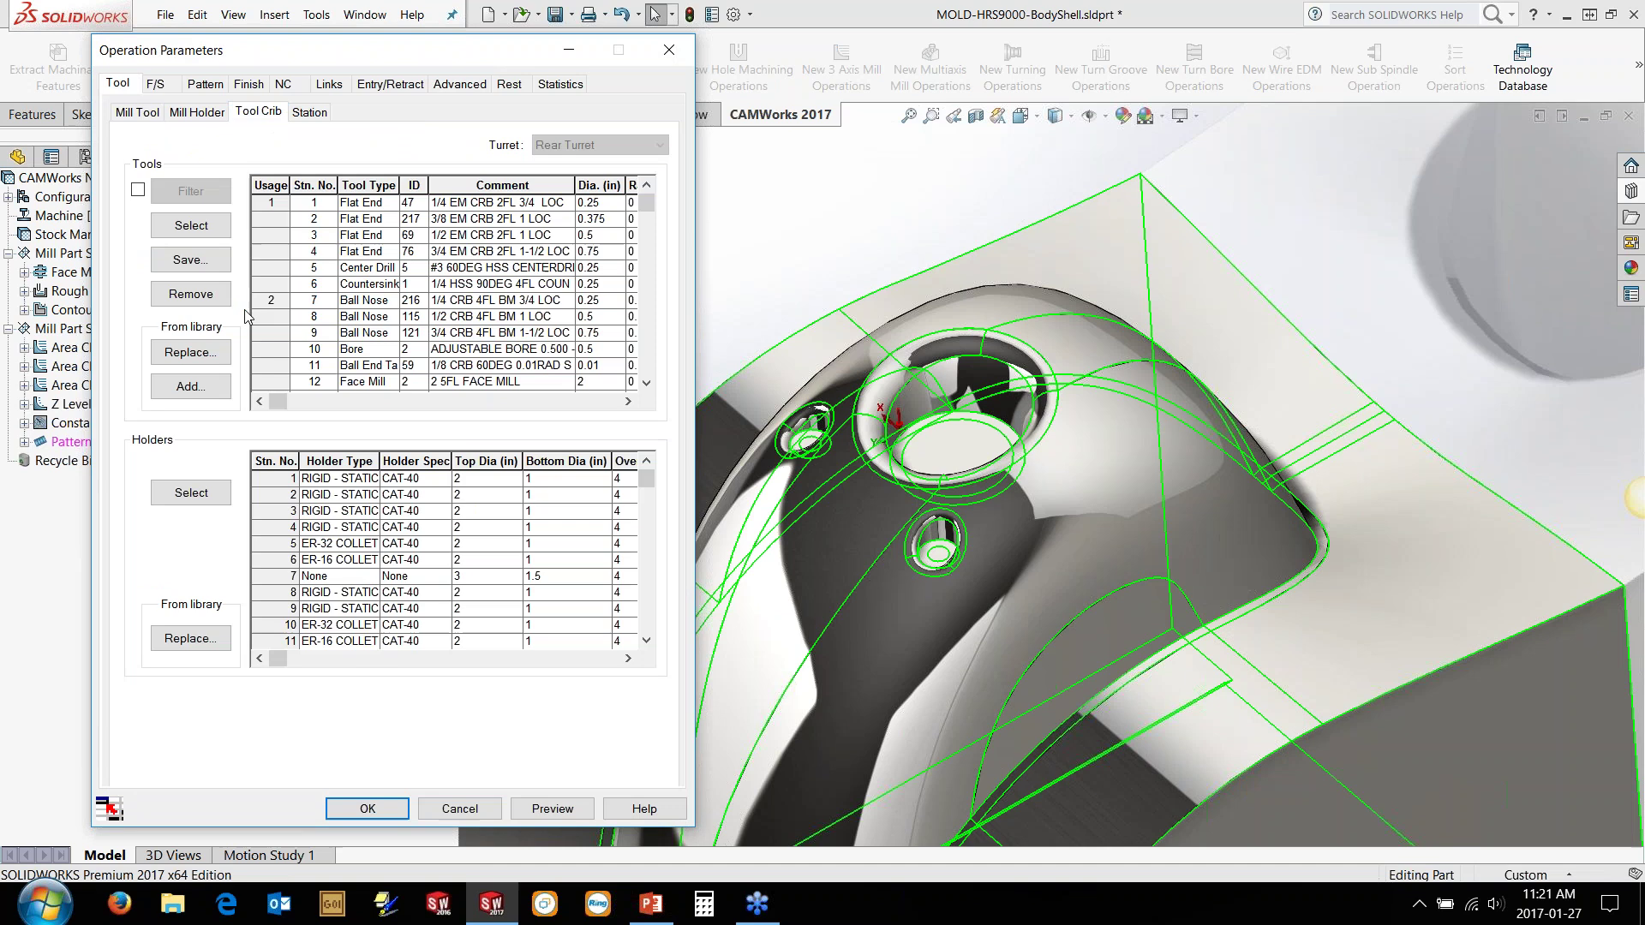
click(270, 300)
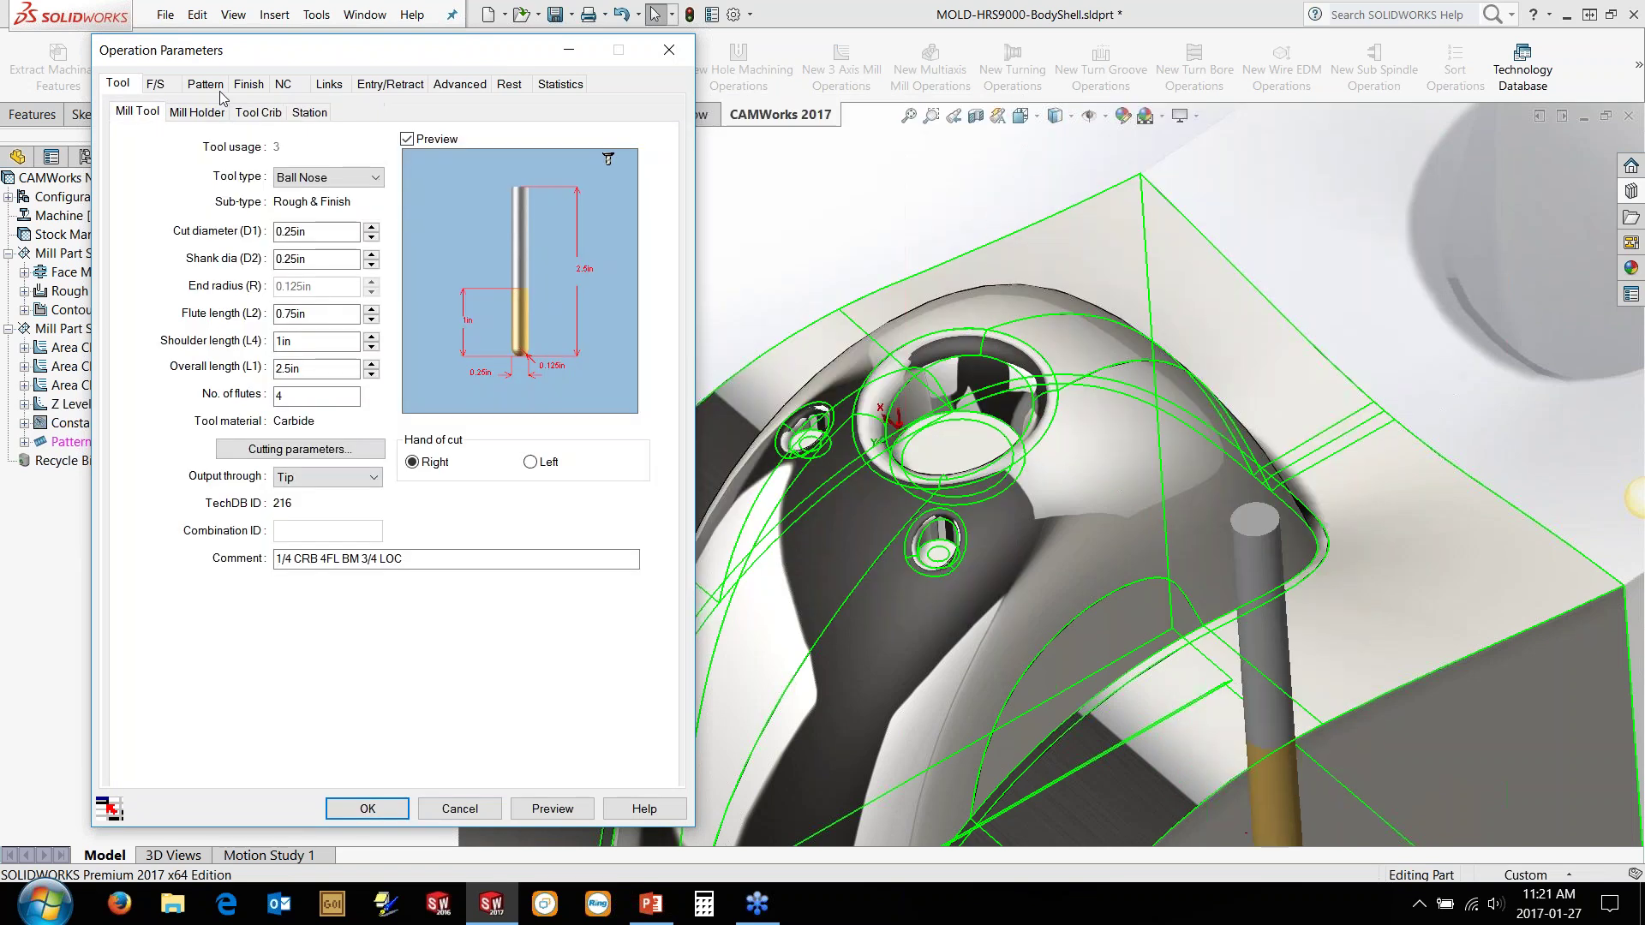
Step: Set the Pattern Project pattern to Flowline and use the Camera Rad OD sketch as flowline curve 1
click(216, 88)
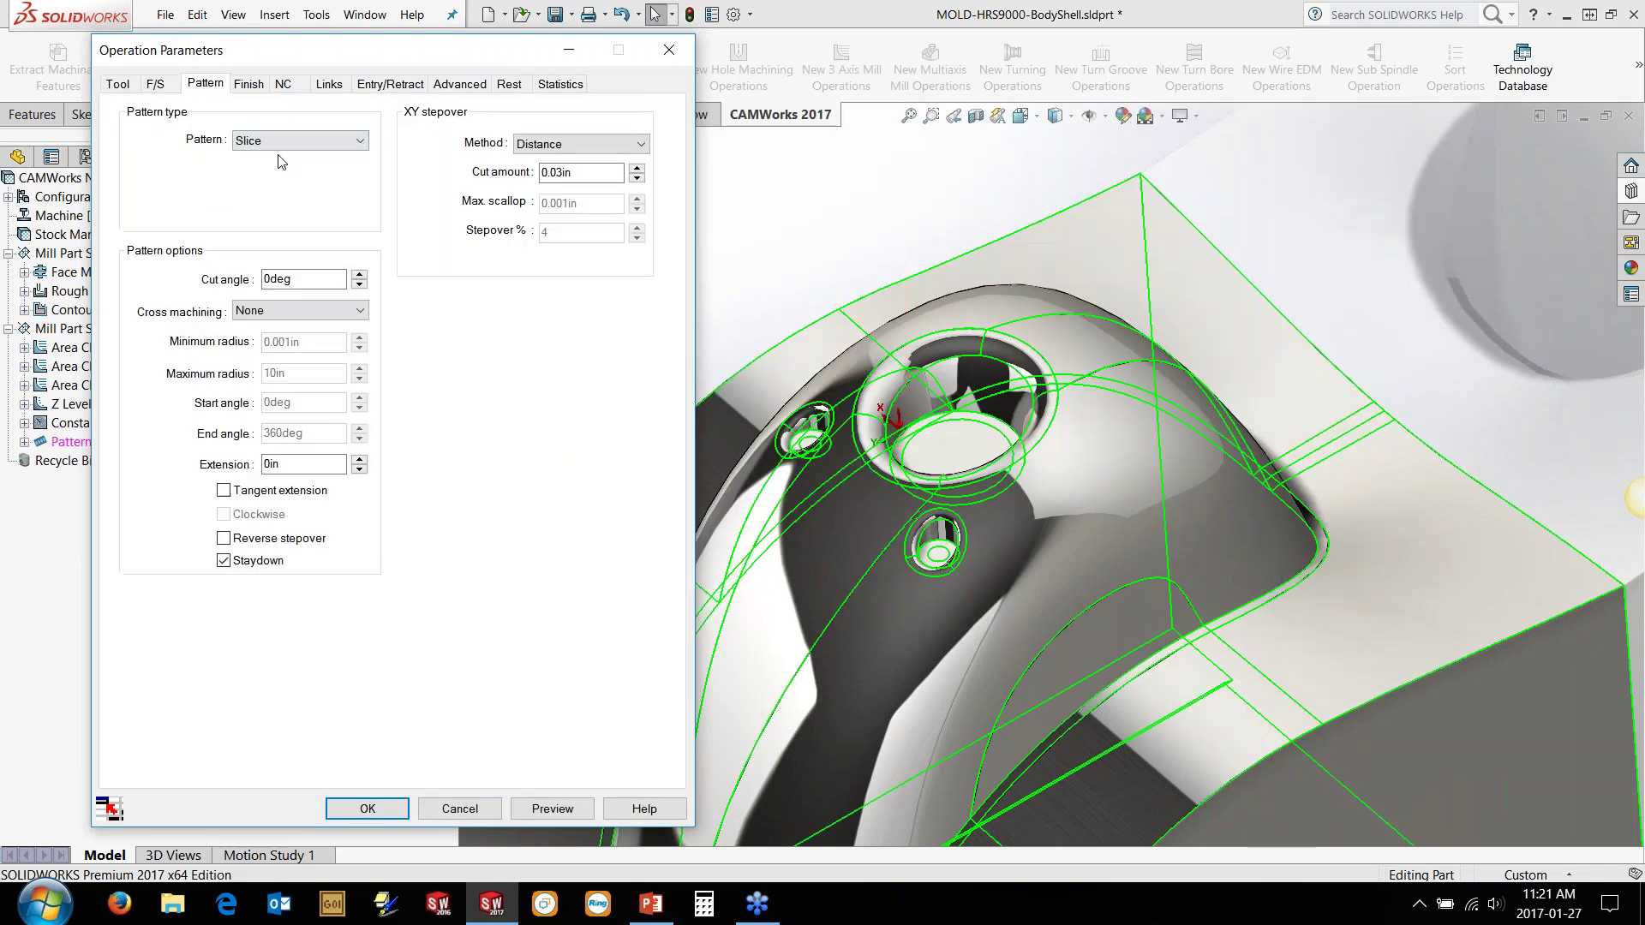
click(279, 147)
click(265, 223)
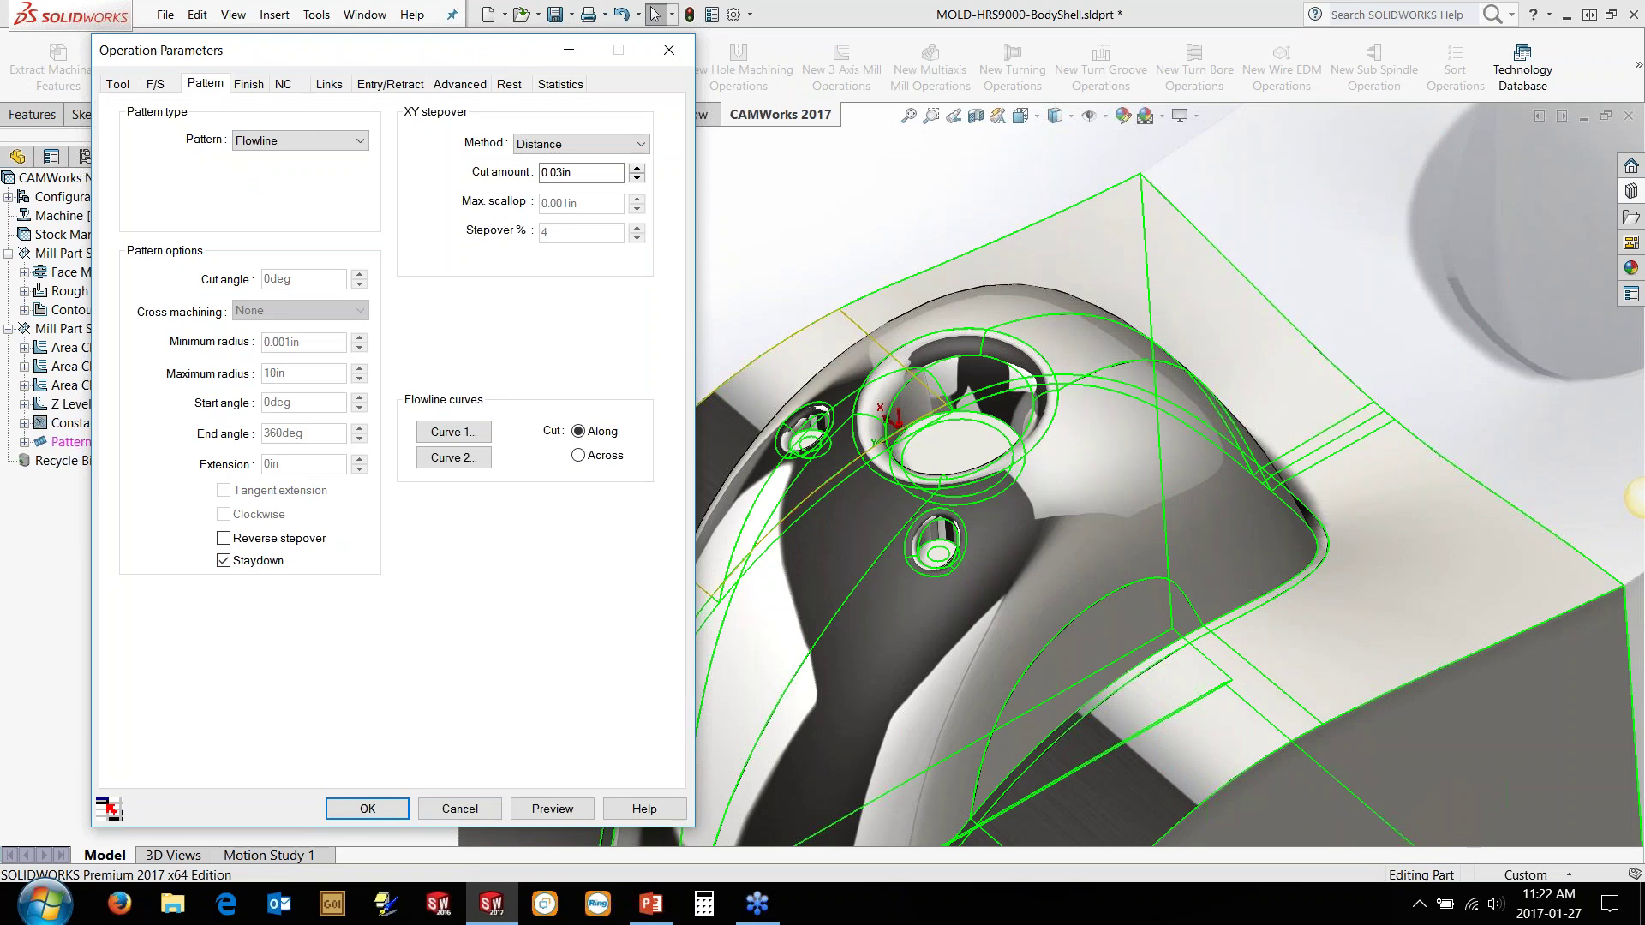
click(438, 433)
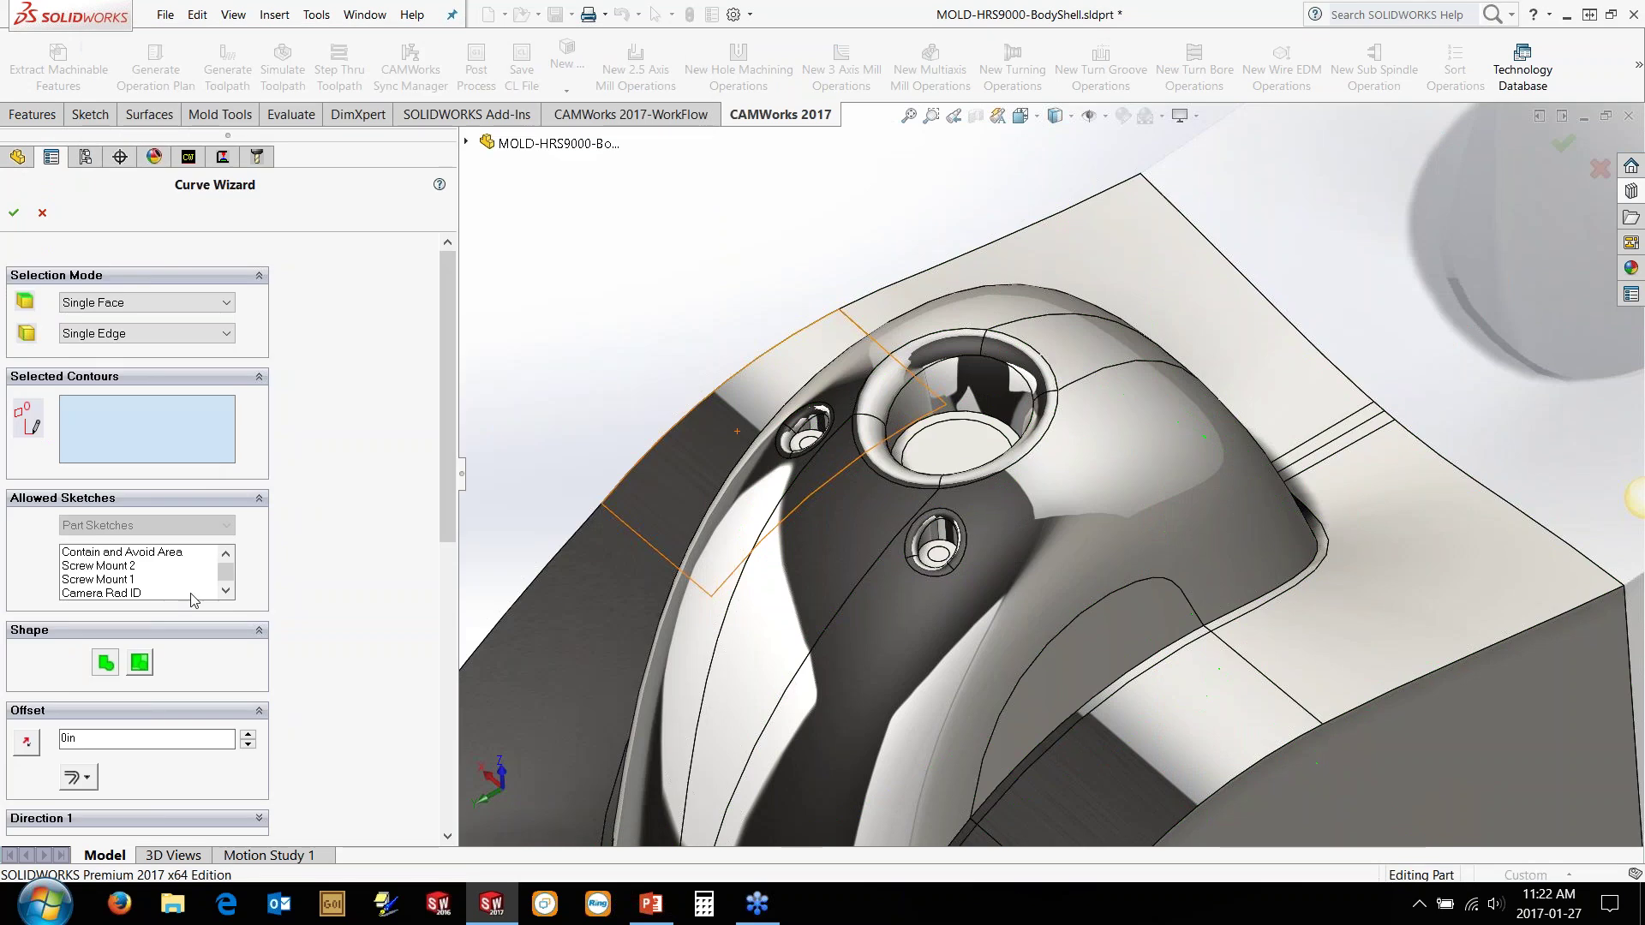
click(226, 590)
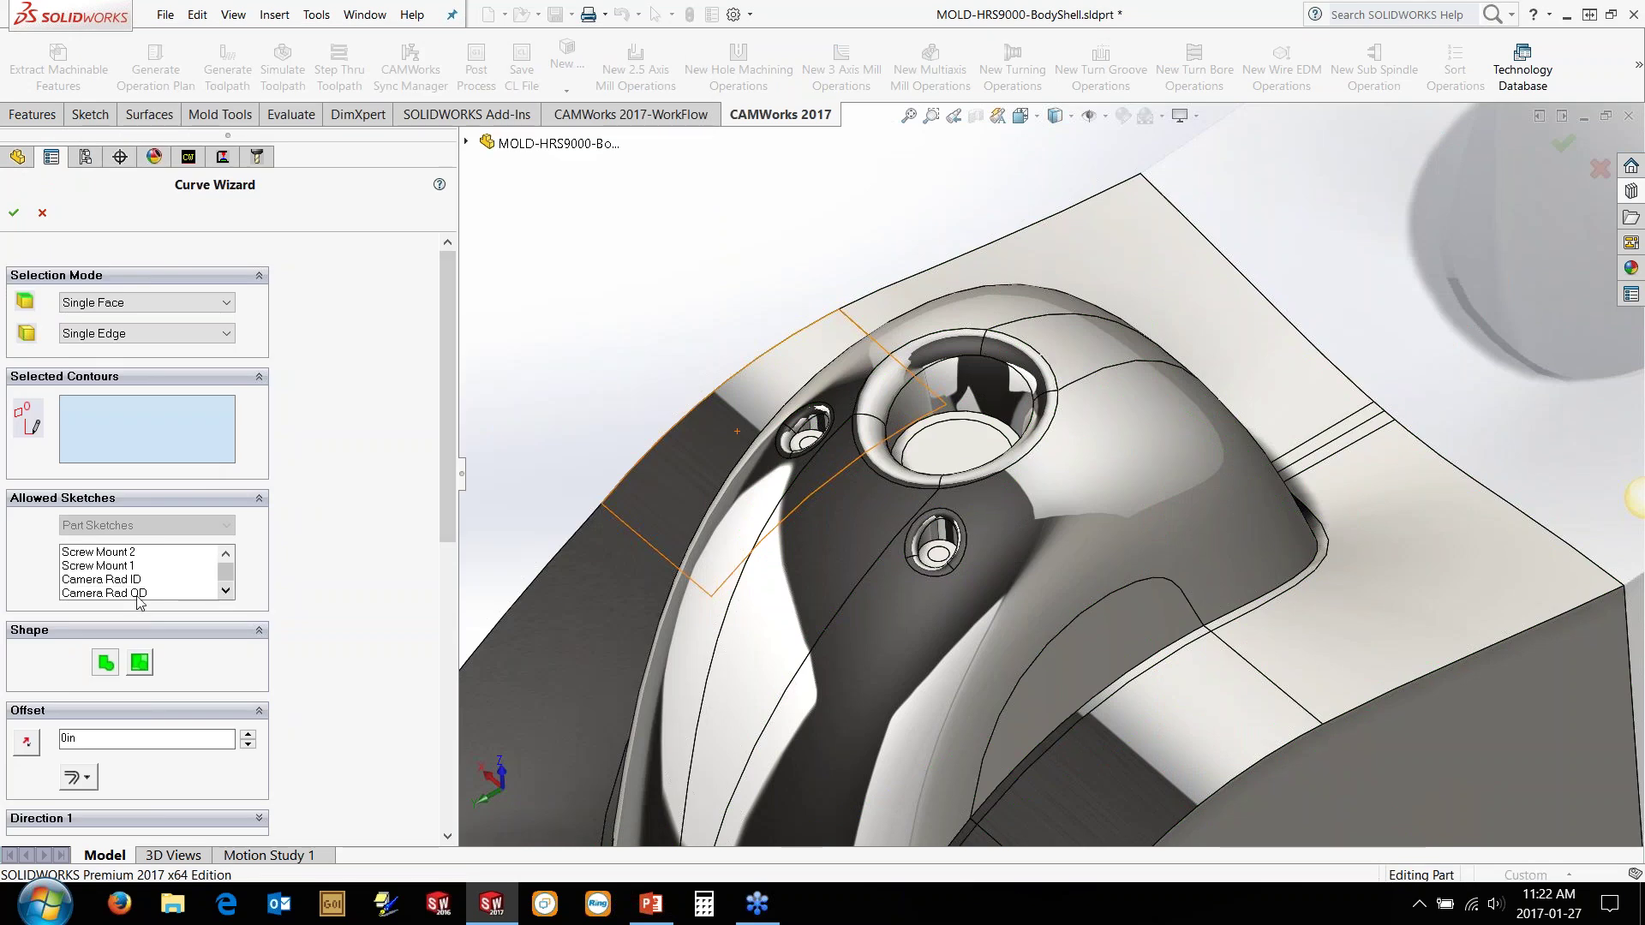
click(163, 593)
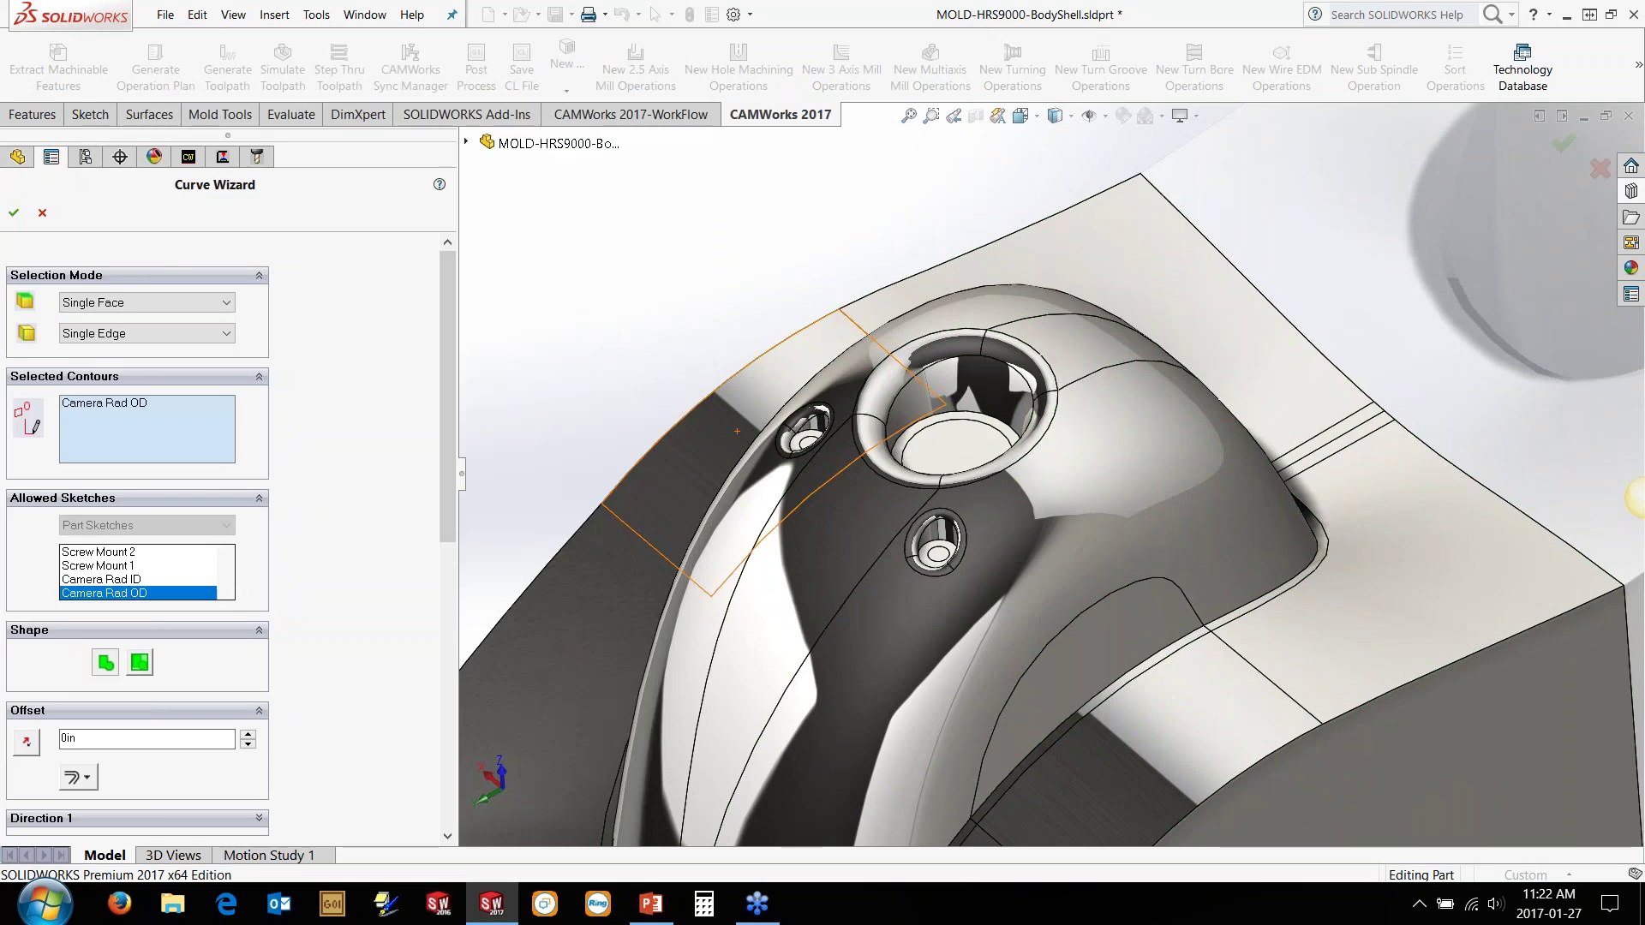
click(14, 214)
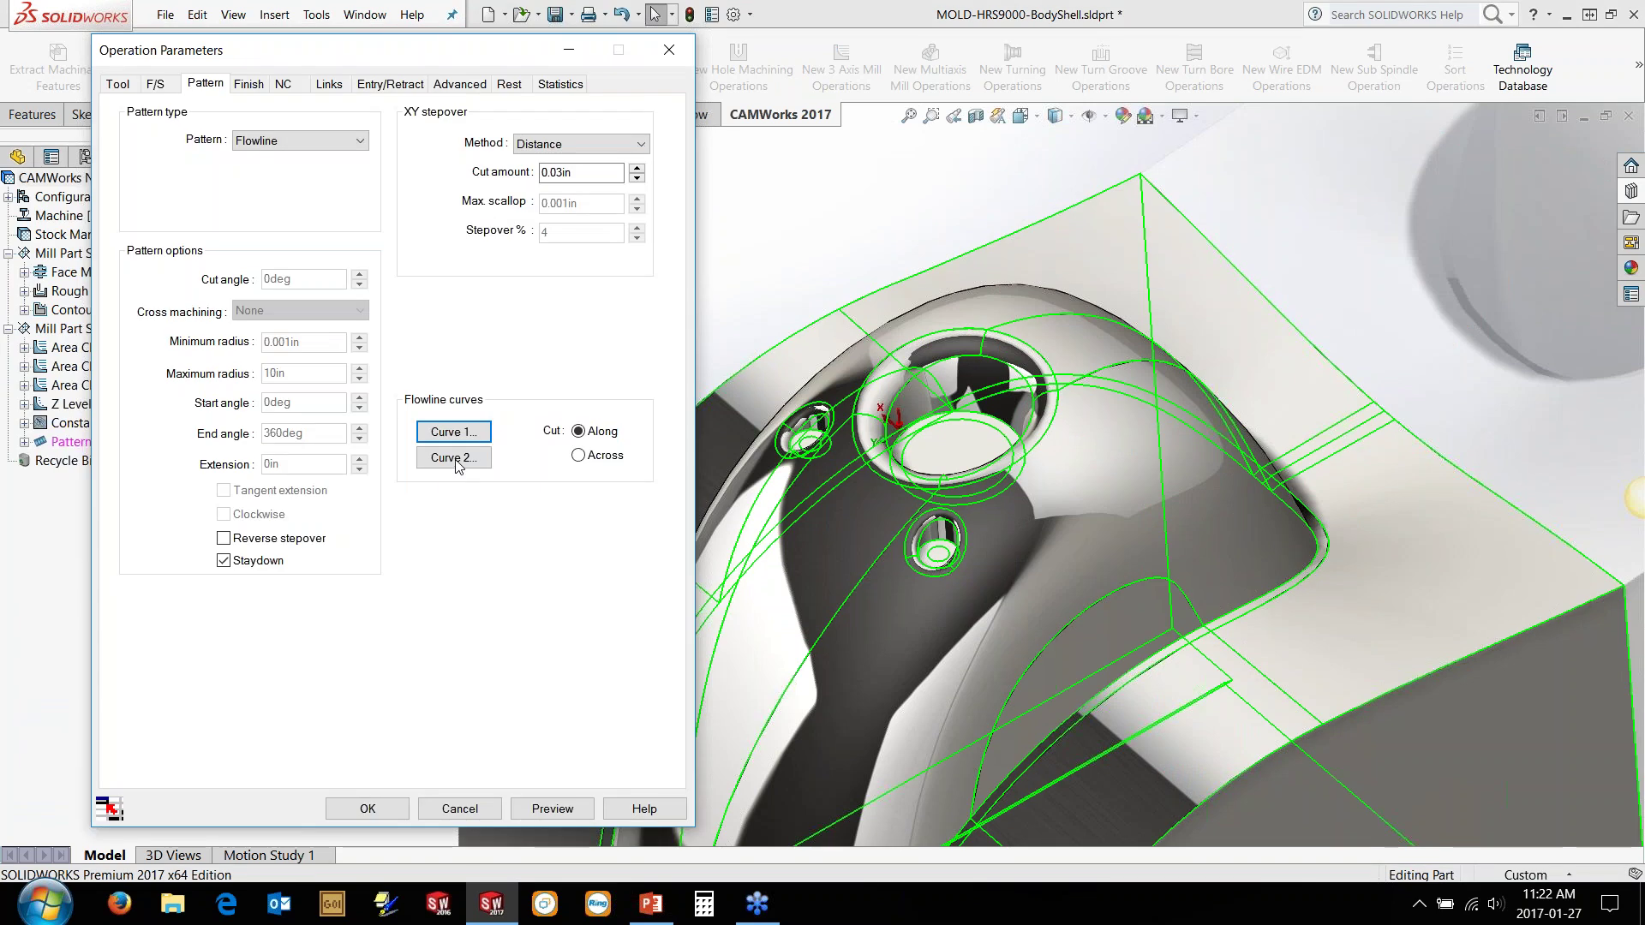
Step: Use the Camera Rad ID sketch as flowline curve 2 of the Pattern Project operation
click(150, 594)
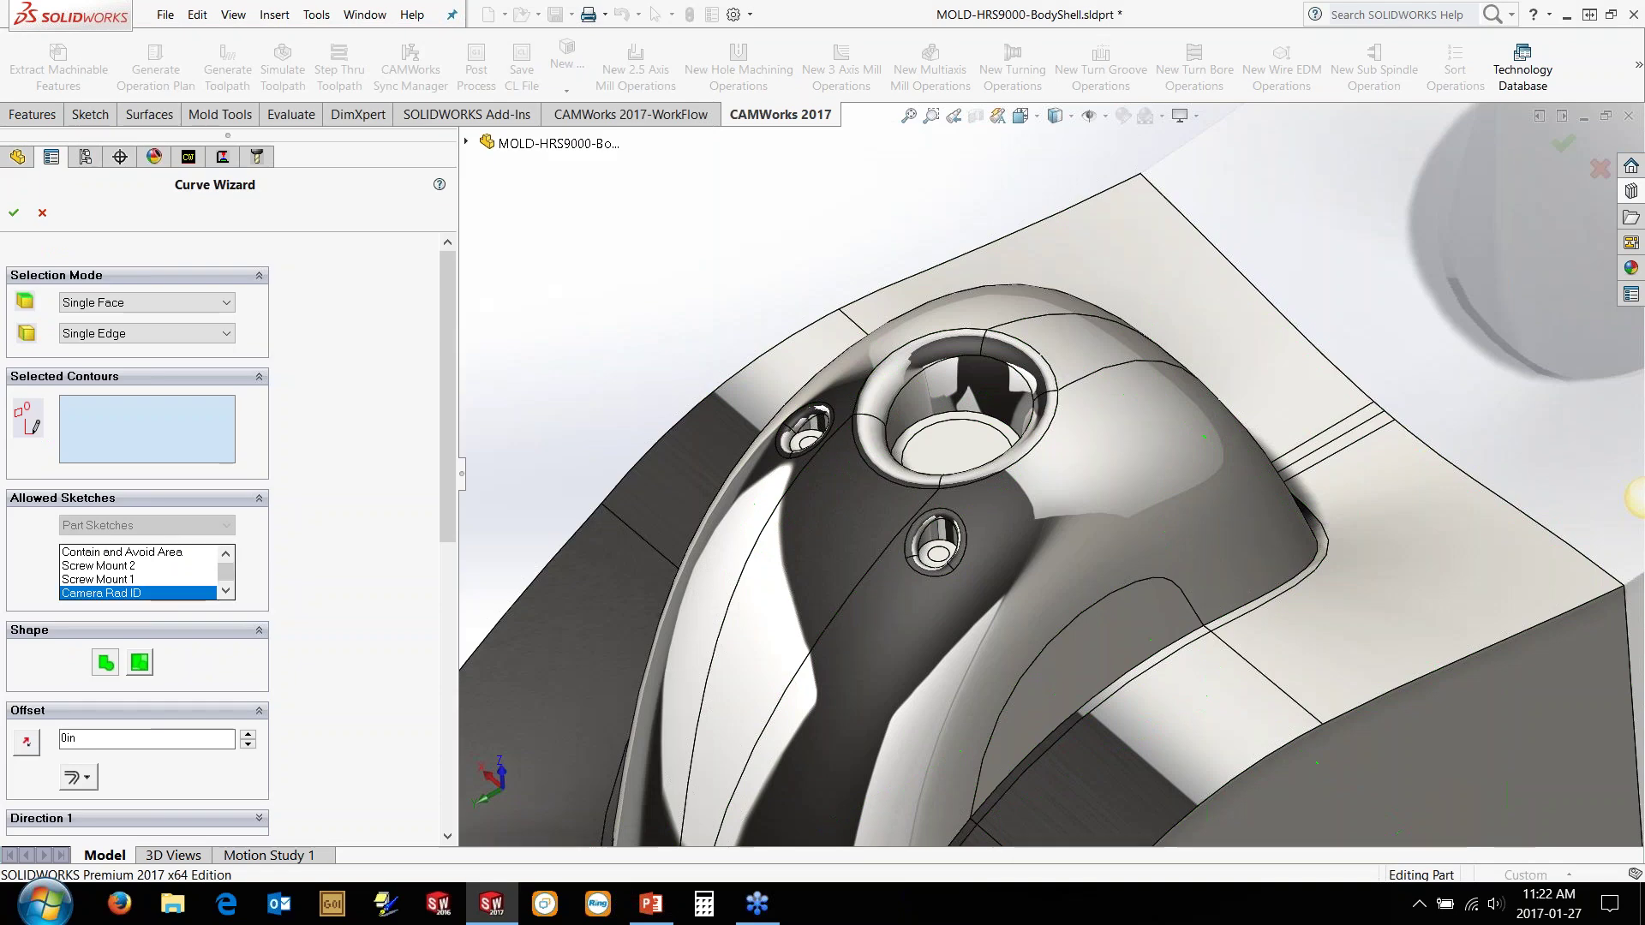
scroll(1040, 477, up, 3)
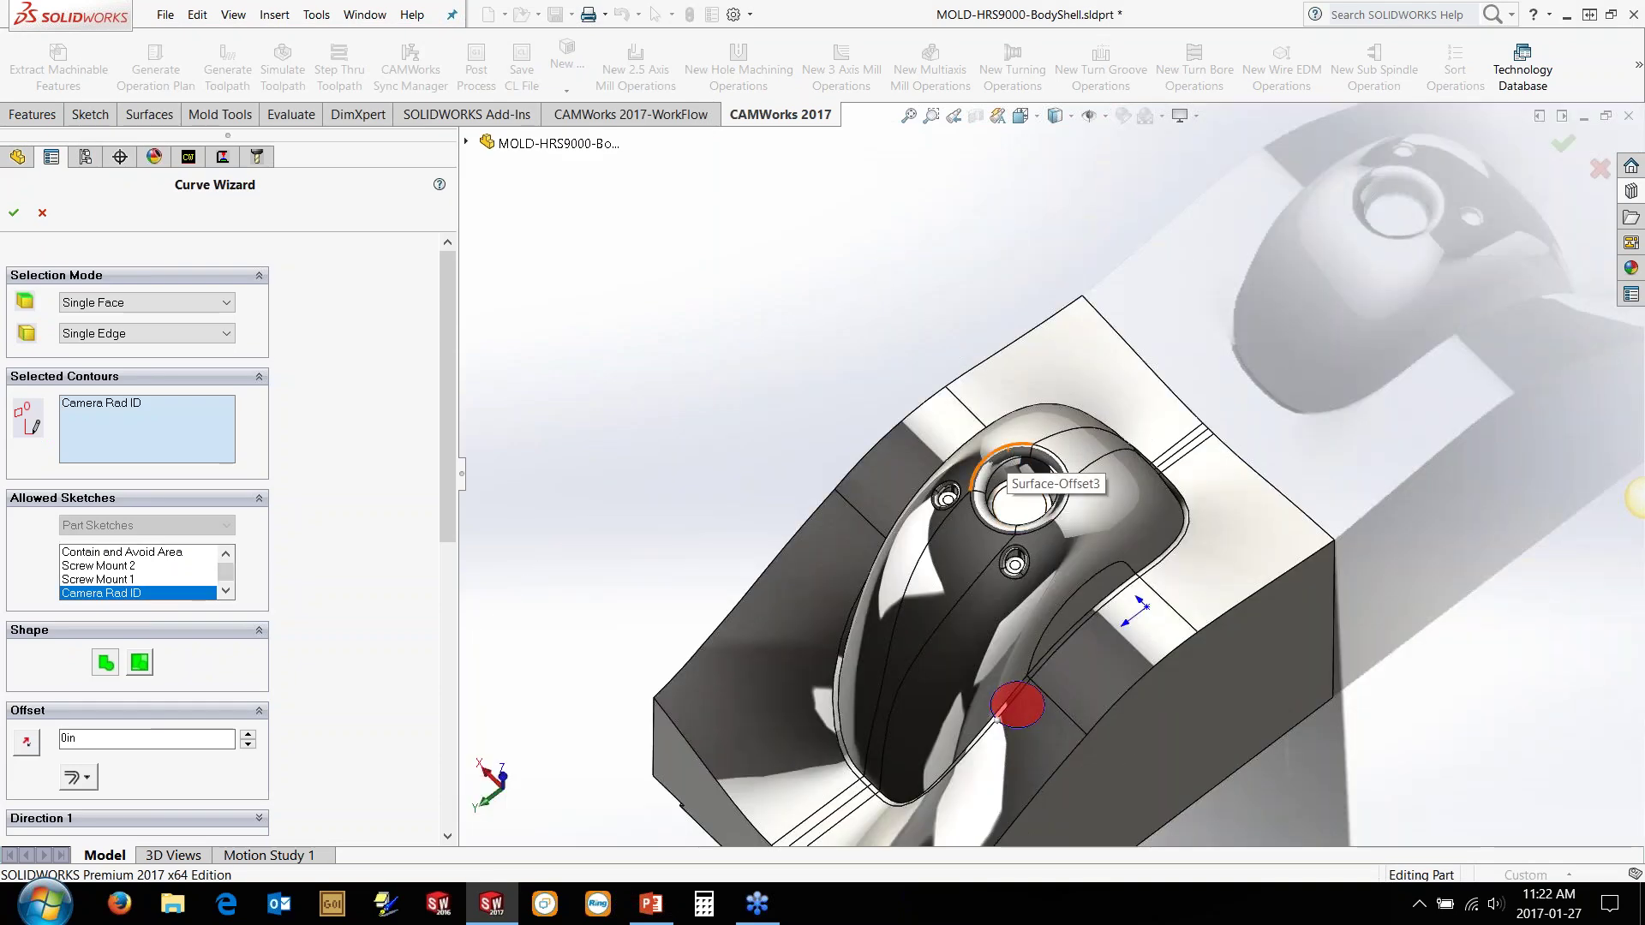
right_click(1016, 704)
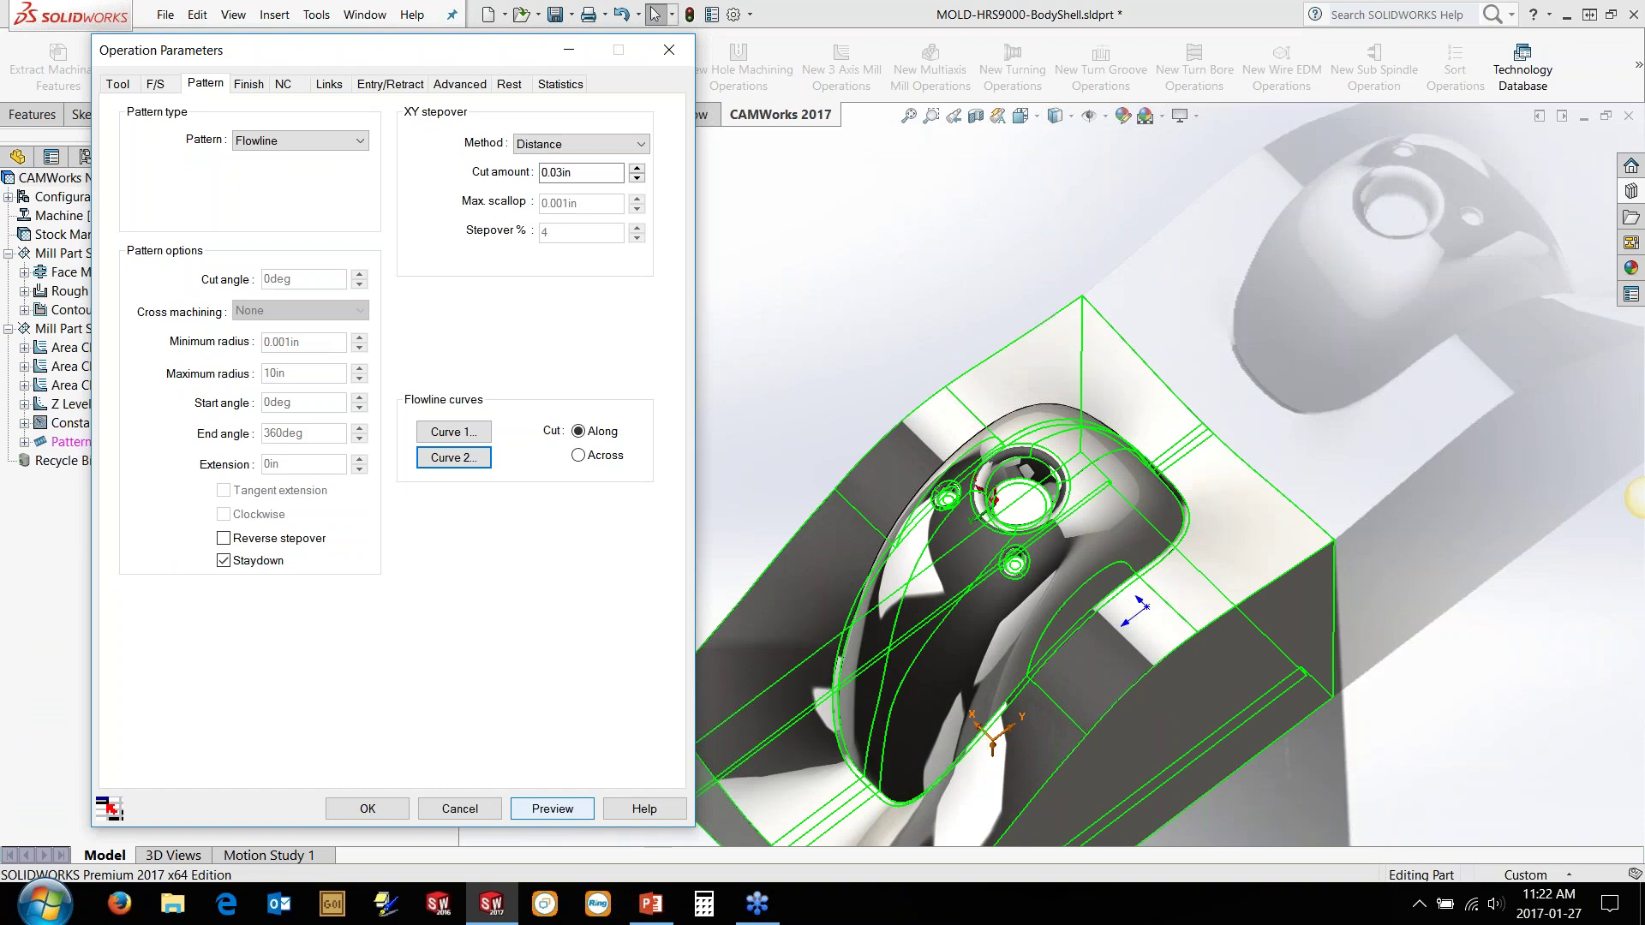
Step: Preview the flowline toolpath, accept the Pattern Project parameters and examine the passes around the camera opening
click(553, 808)
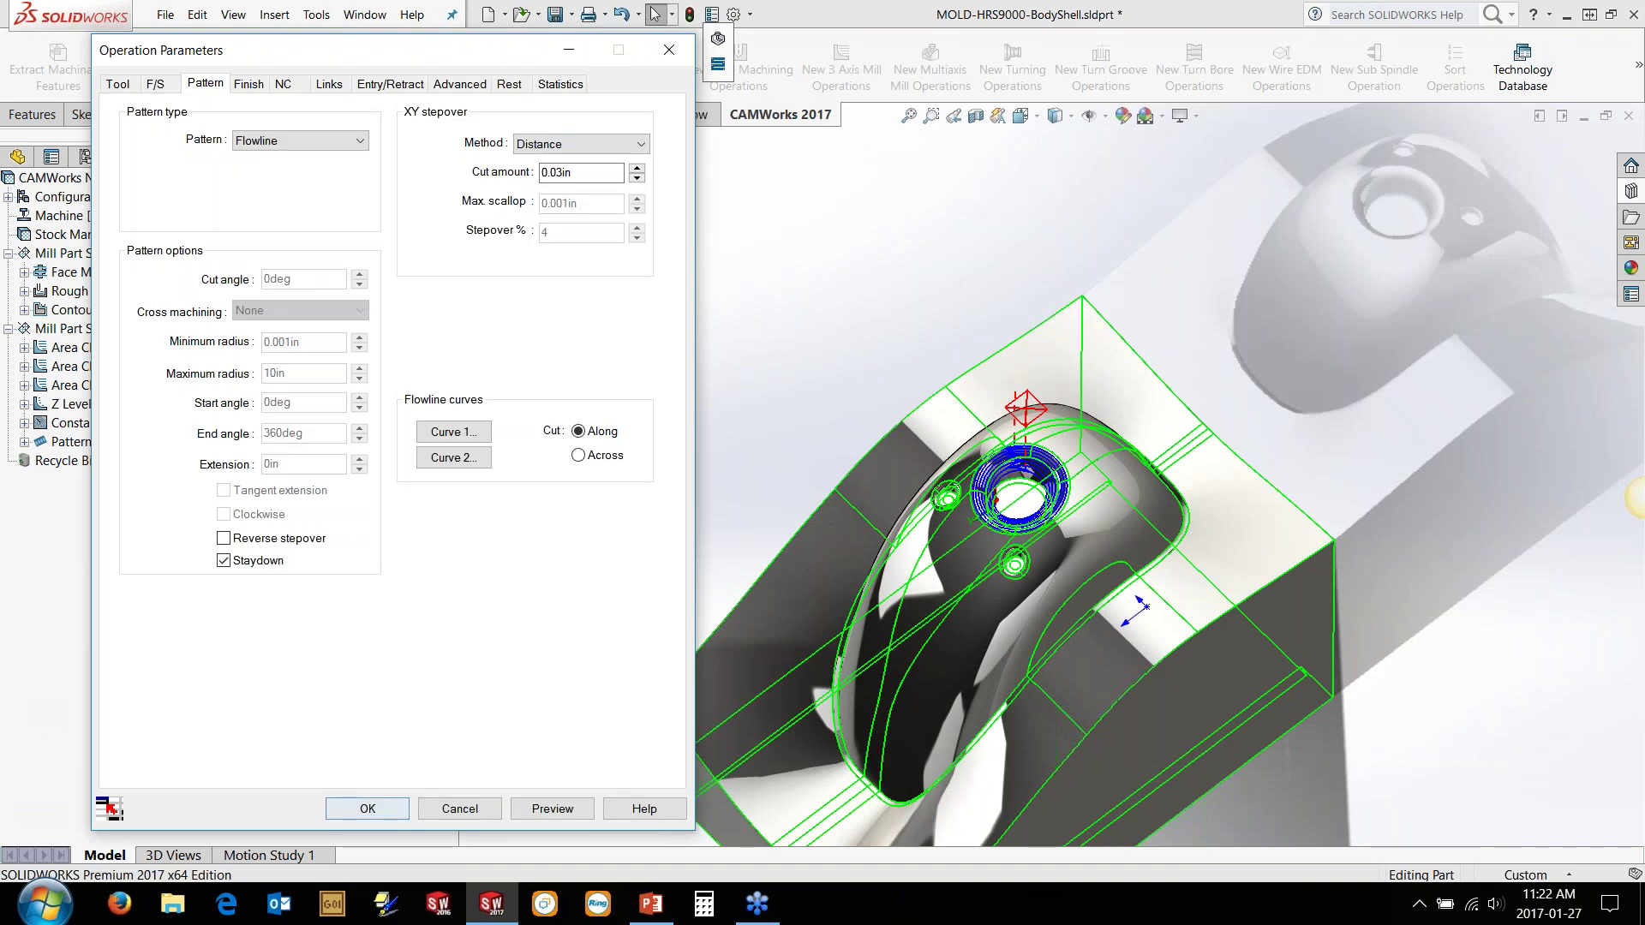
key(Return)
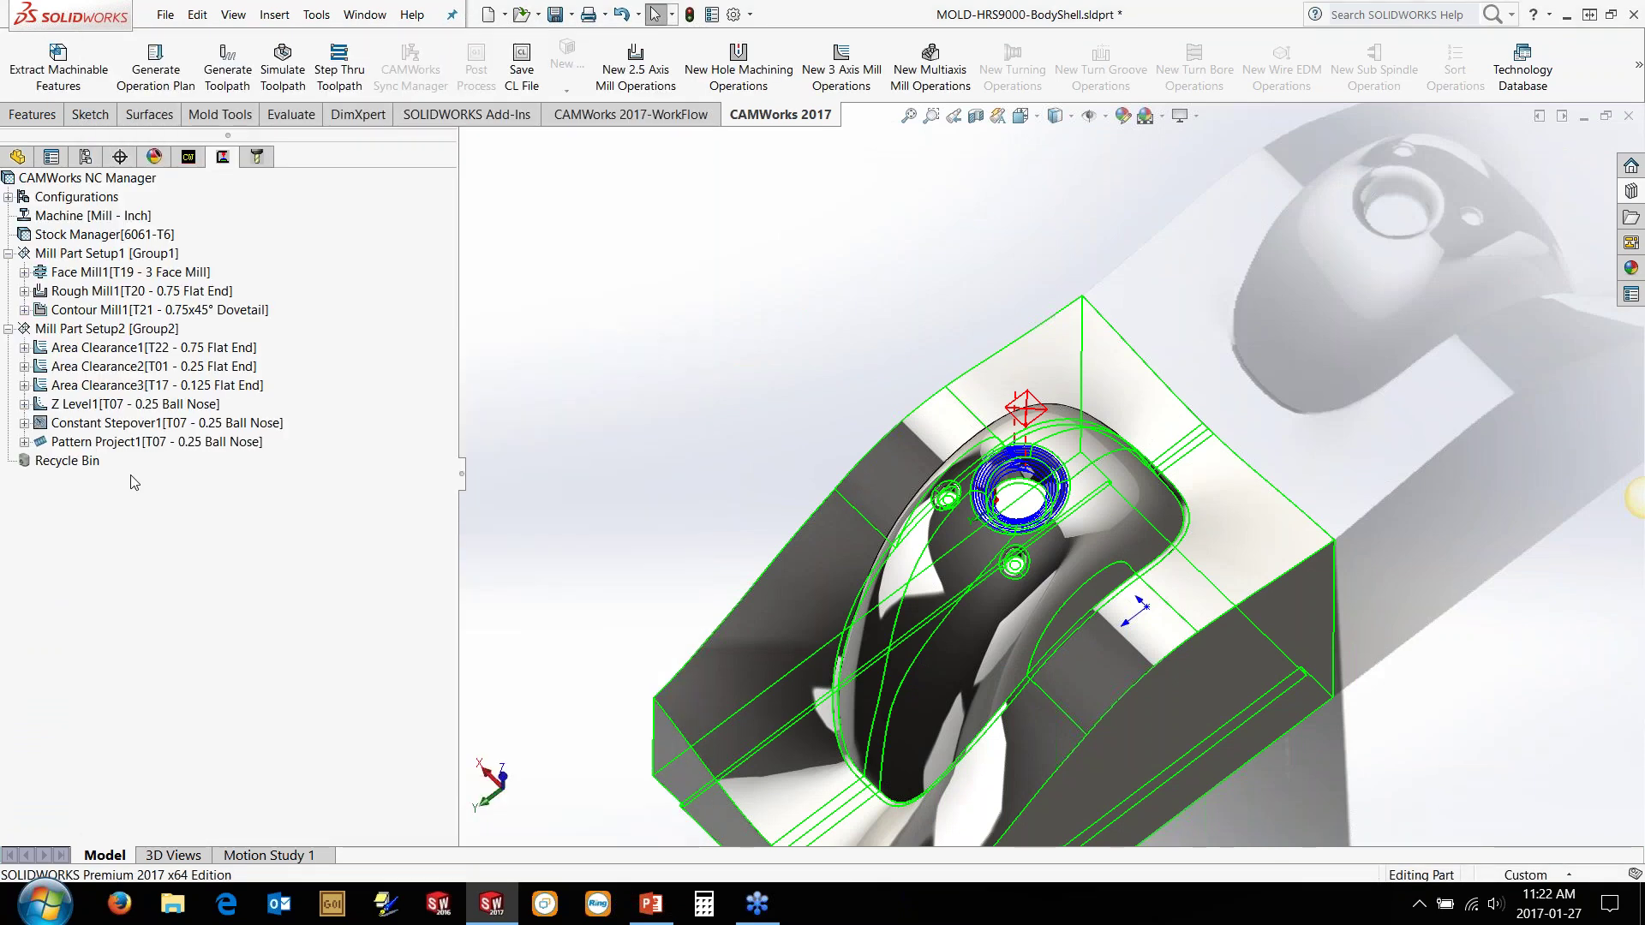
middle_drag(1020, 531, 1028, 441)
scroll(951, 435, down, 5)
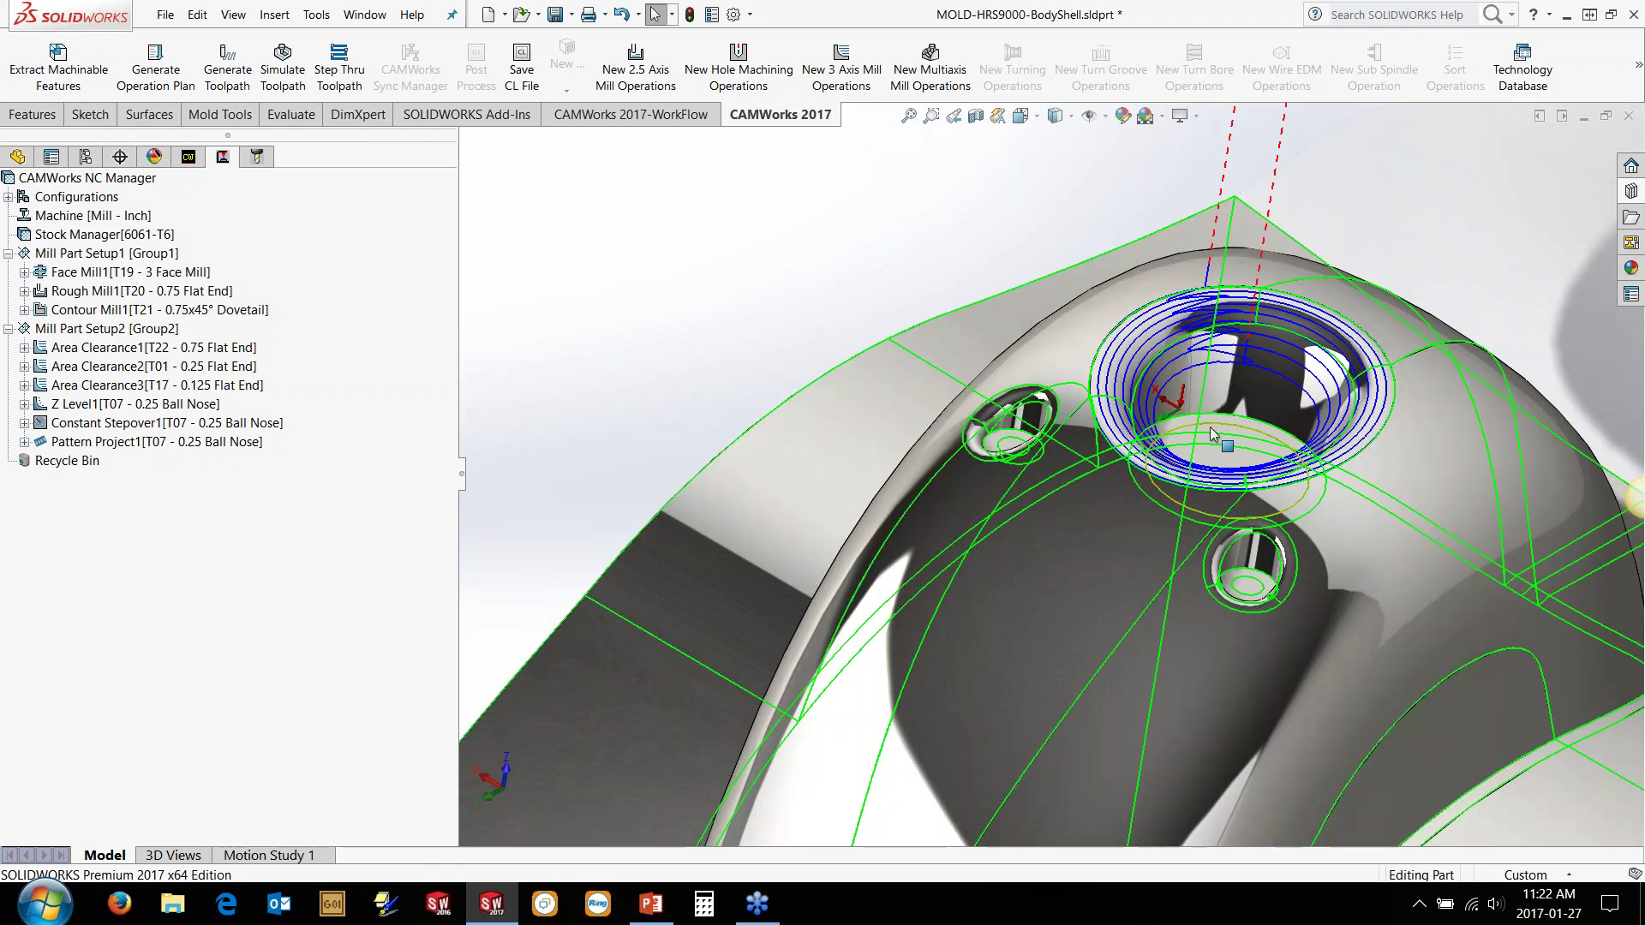
Step: Add a 3-axis Flat Area operation after Pattern Project, using Multi Surface Feature1
right_click(128, 441)
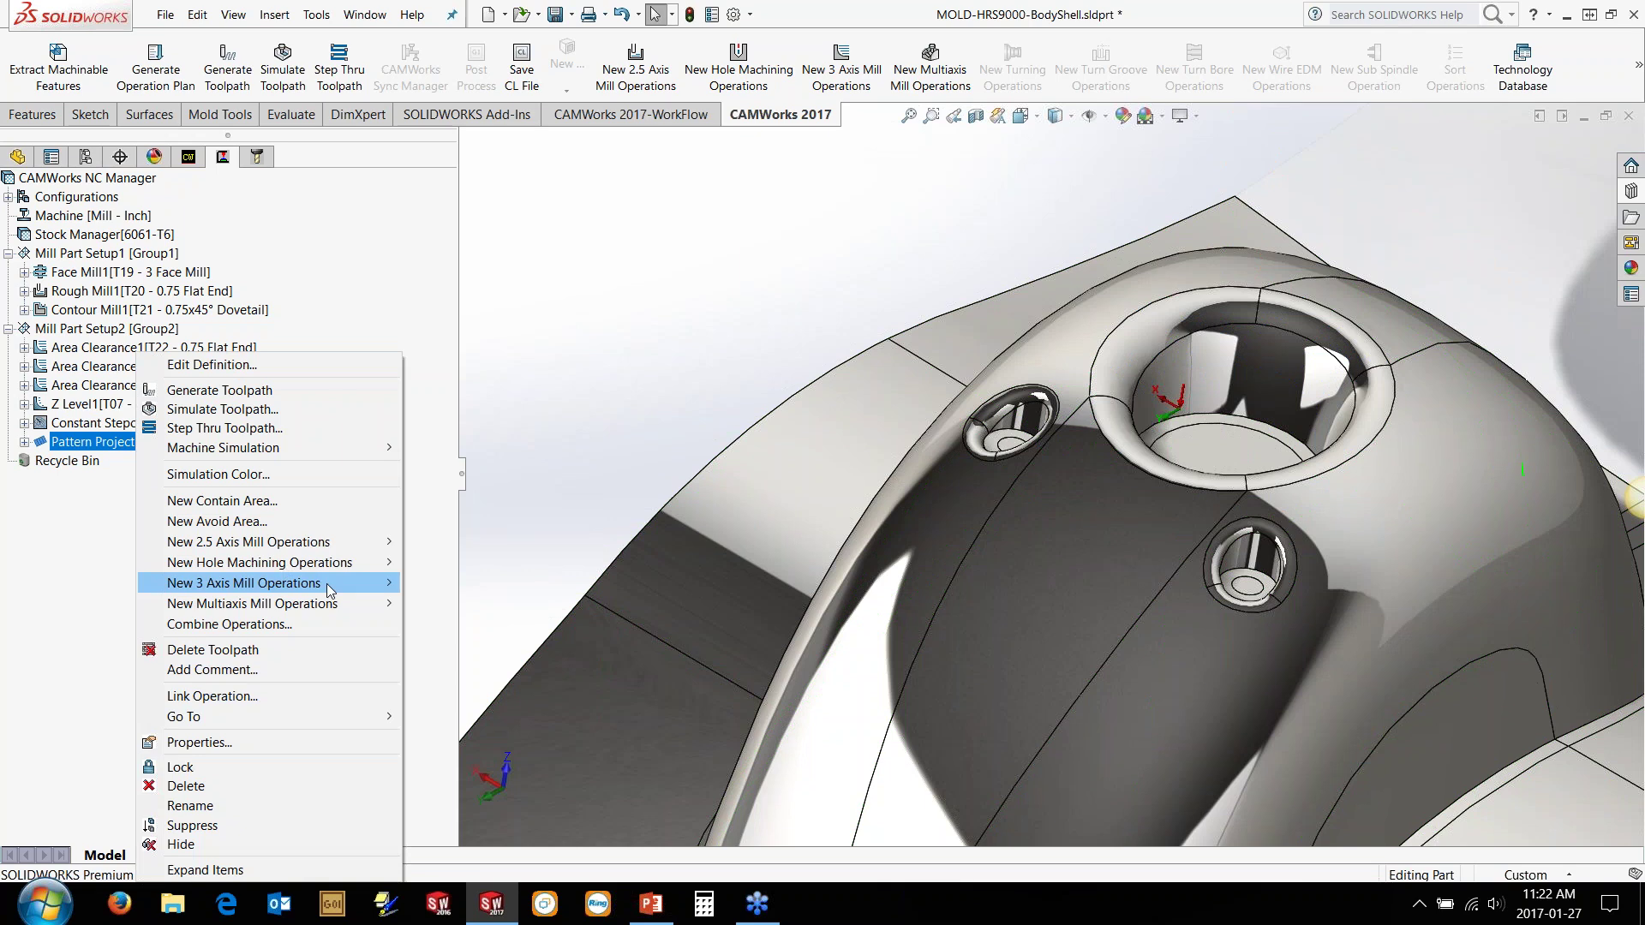
mouse_move(330, 589)
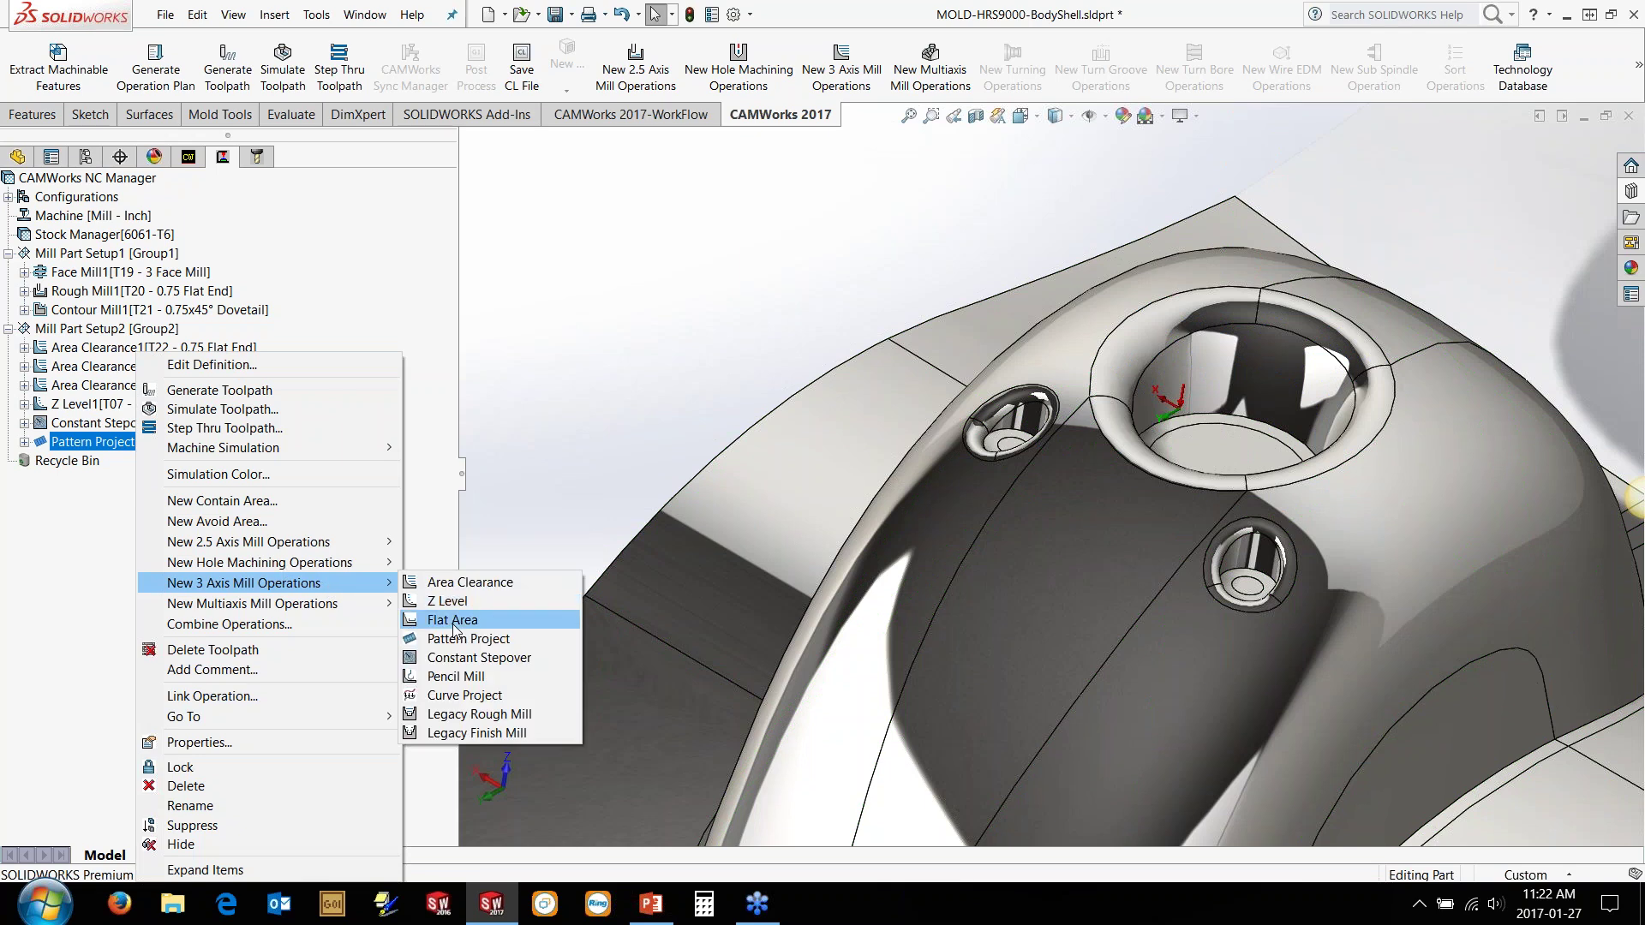
click(454, 626)
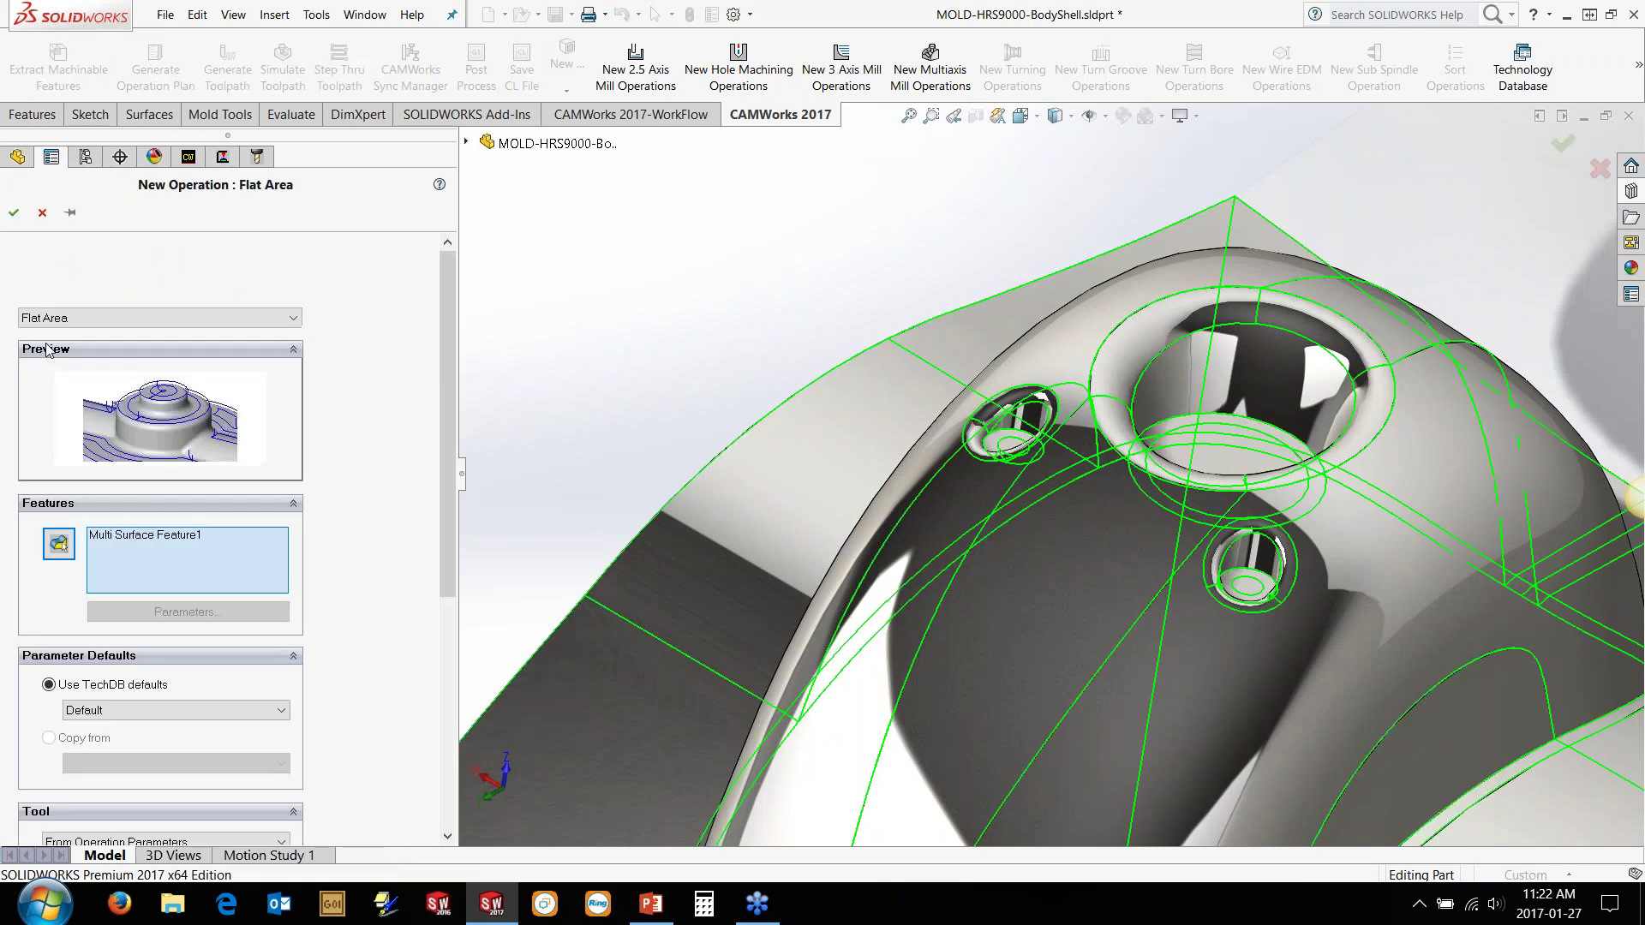
click(13, 214)
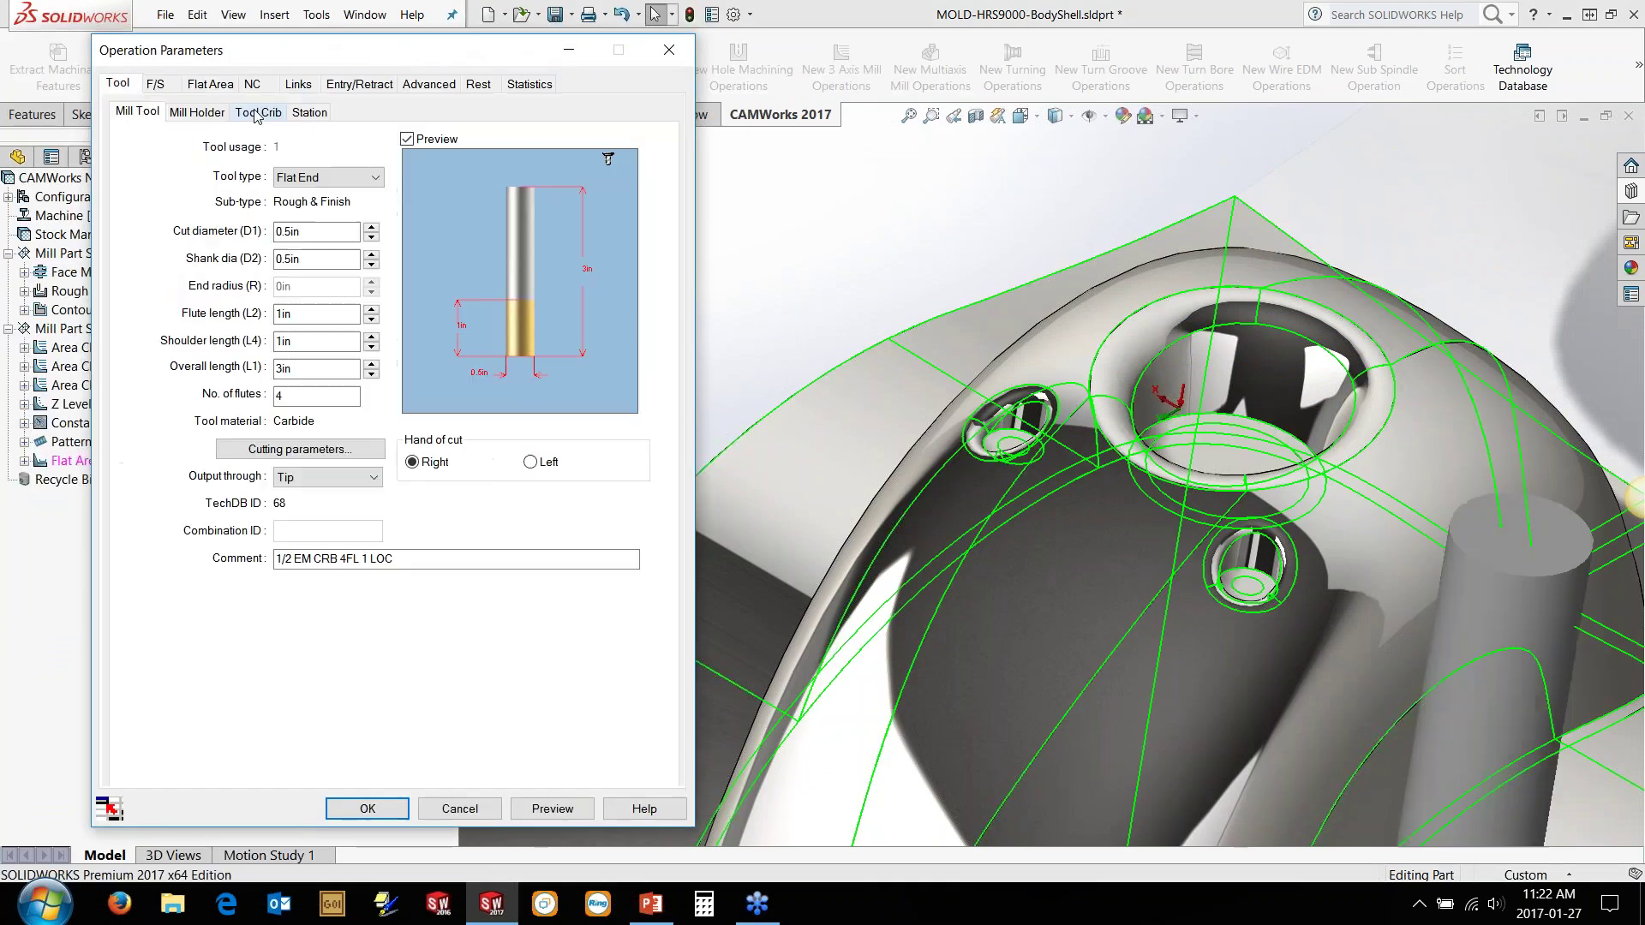
Step: Assign the 0.125 in flat end mill at station 24 to the Flat Area operation, preview its toolpath and accept the parameters
click(257, 113)
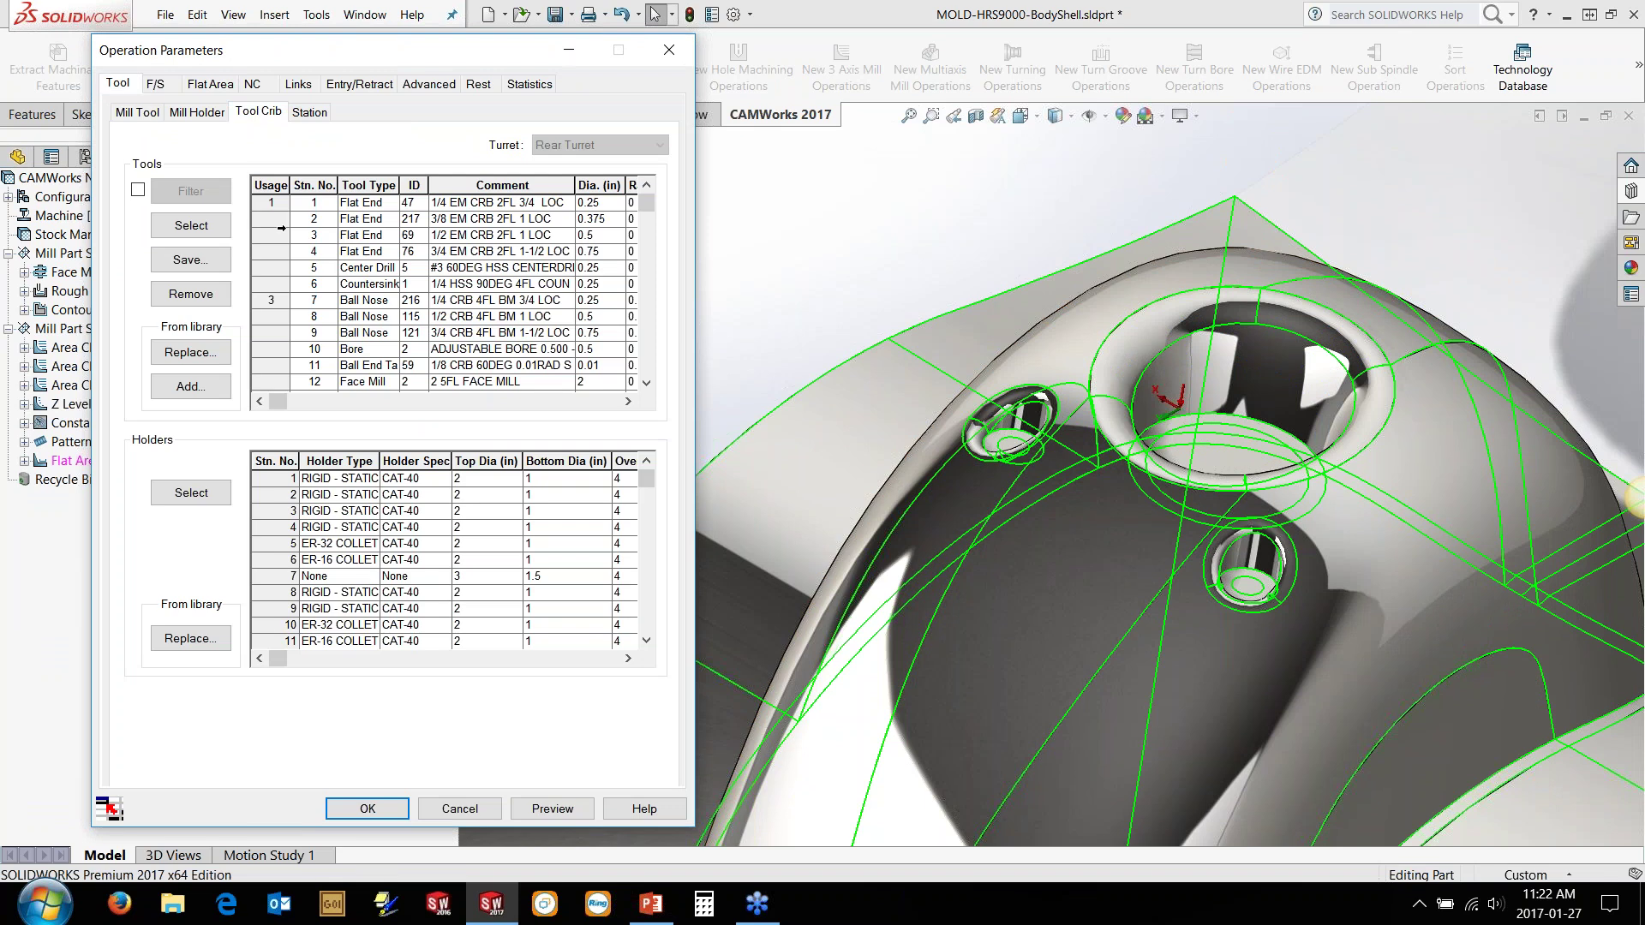
click(282, 228)
scroll(275, 349, down, 5)
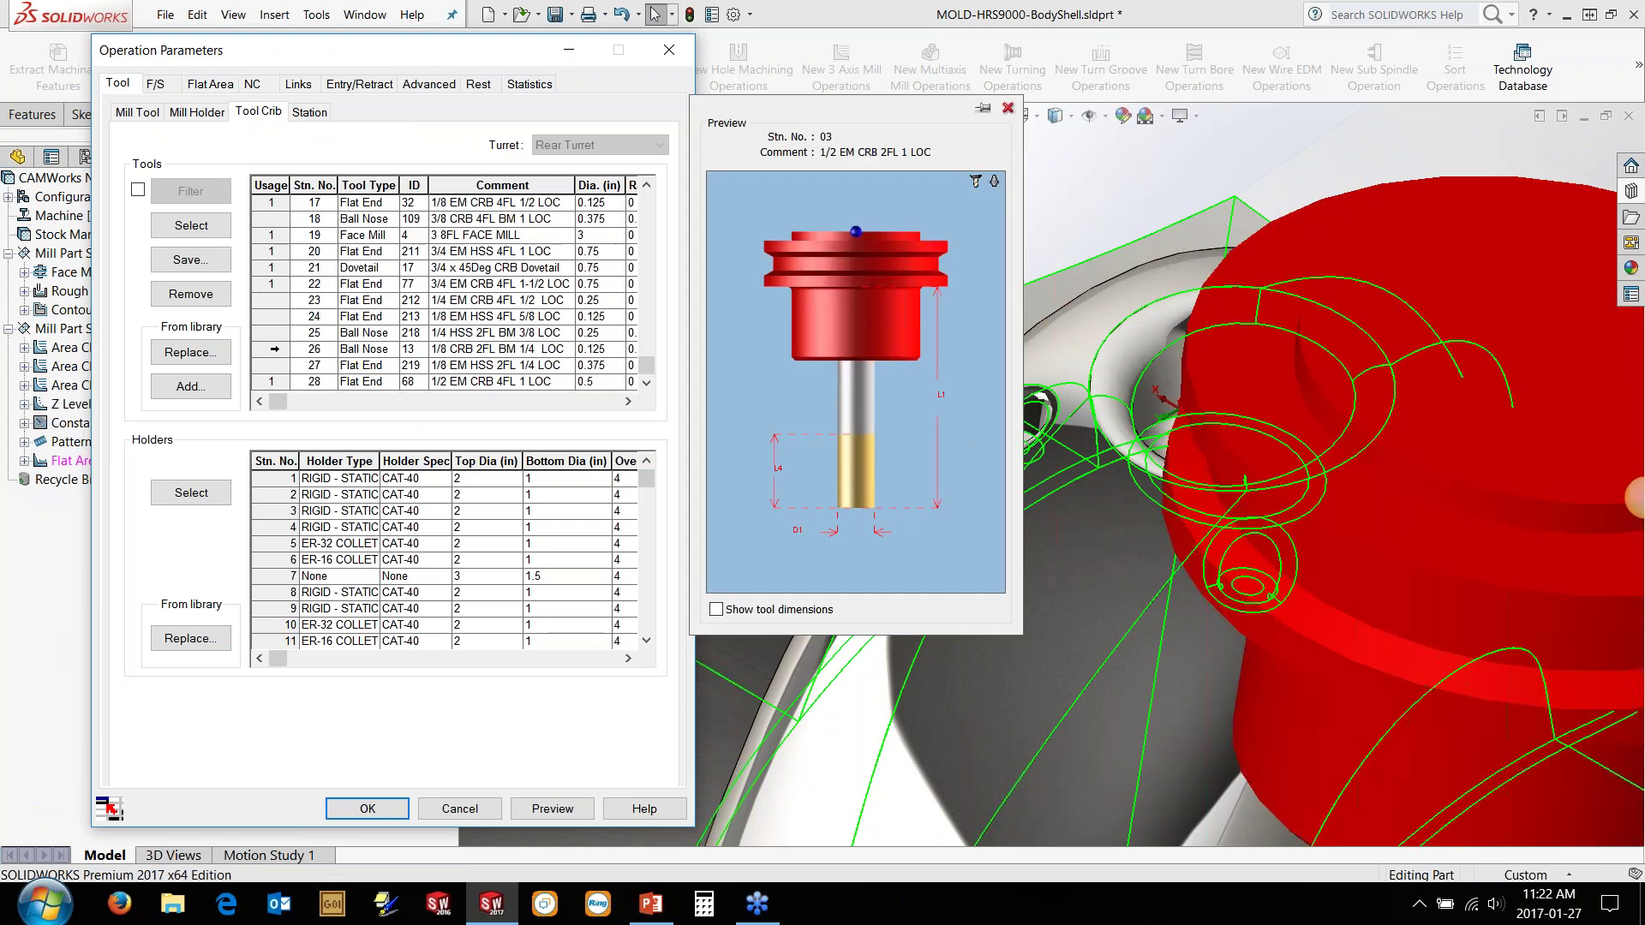
click(275, 349)
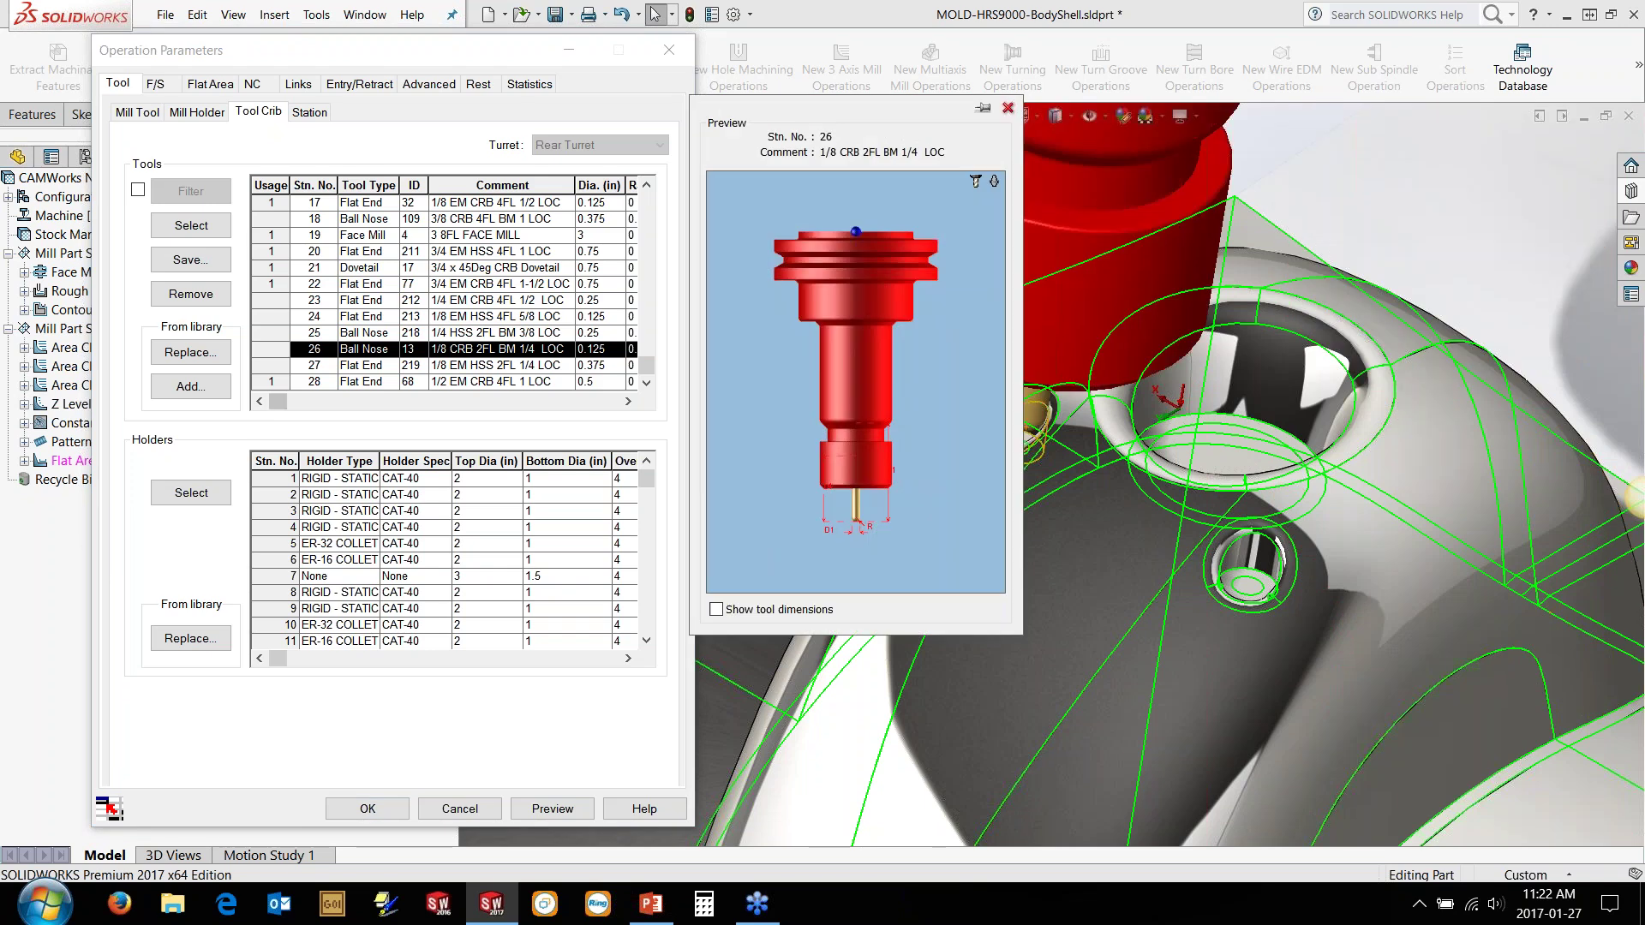
click(263, 316)
click(262, 301)
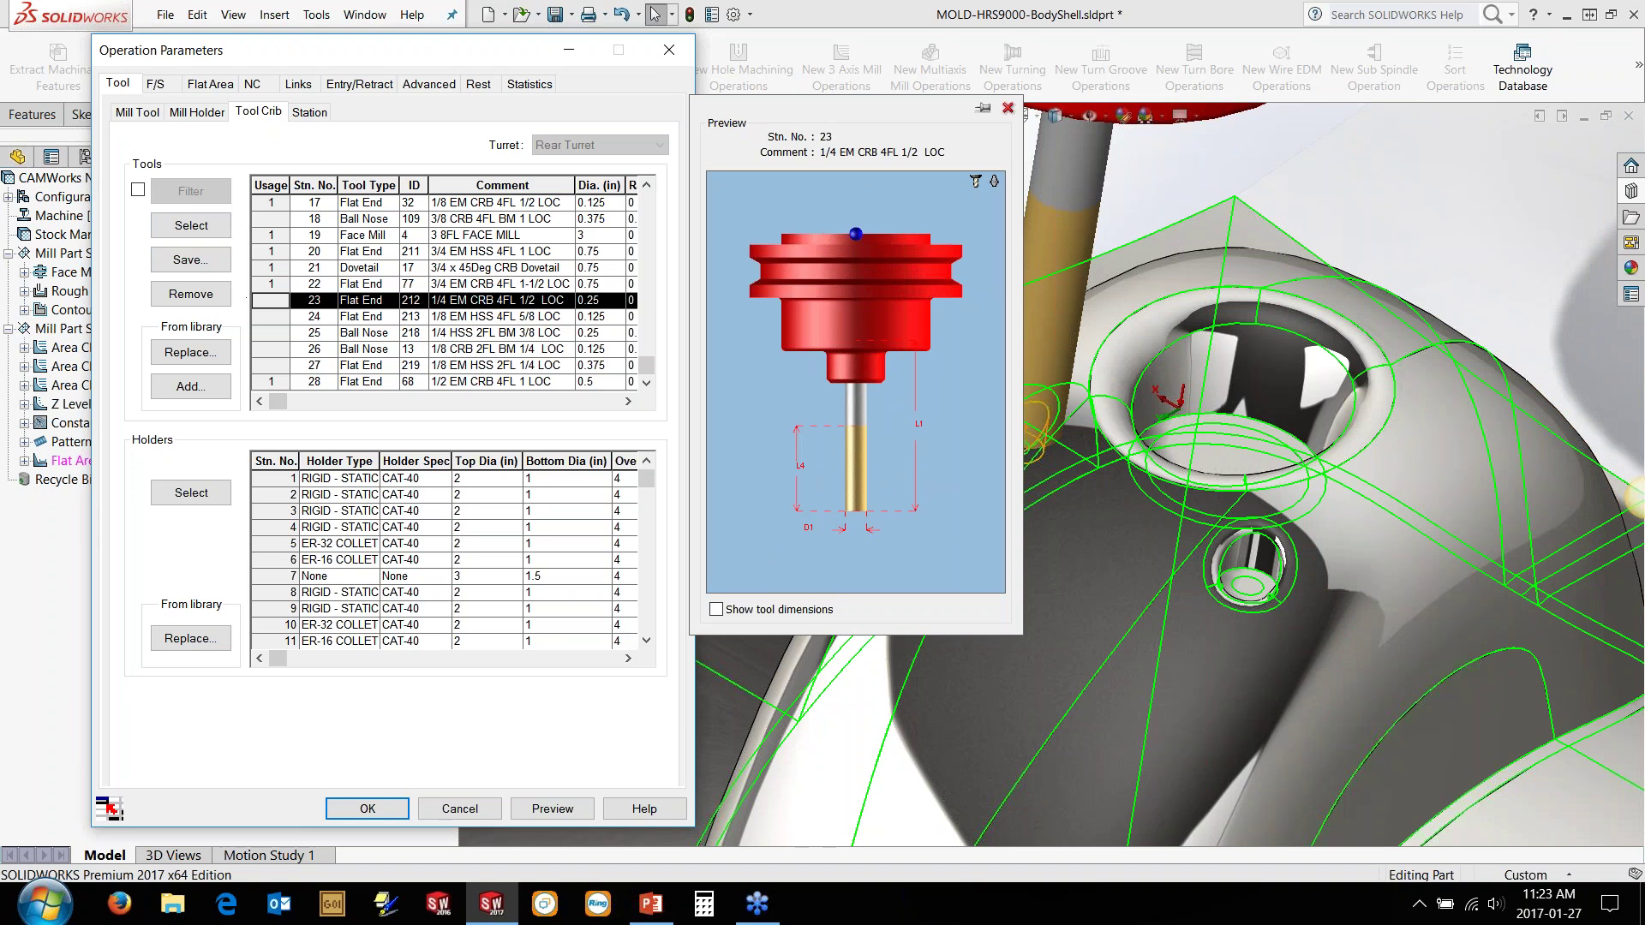
click(262, 316)
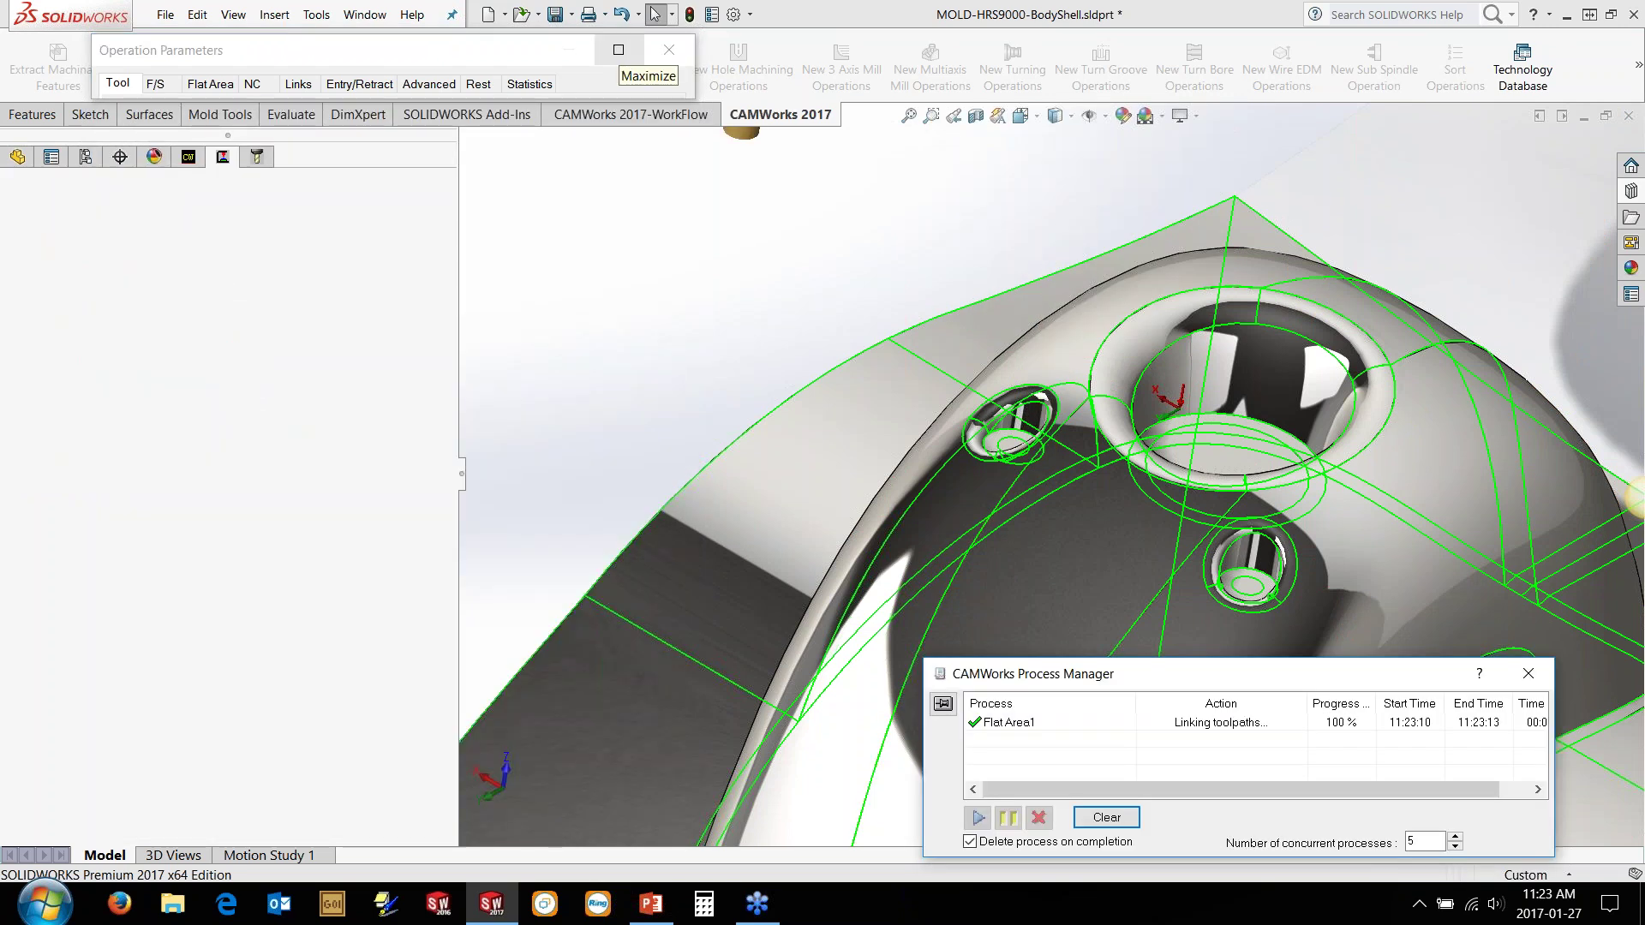
click(620, 53)
click(367, 808)
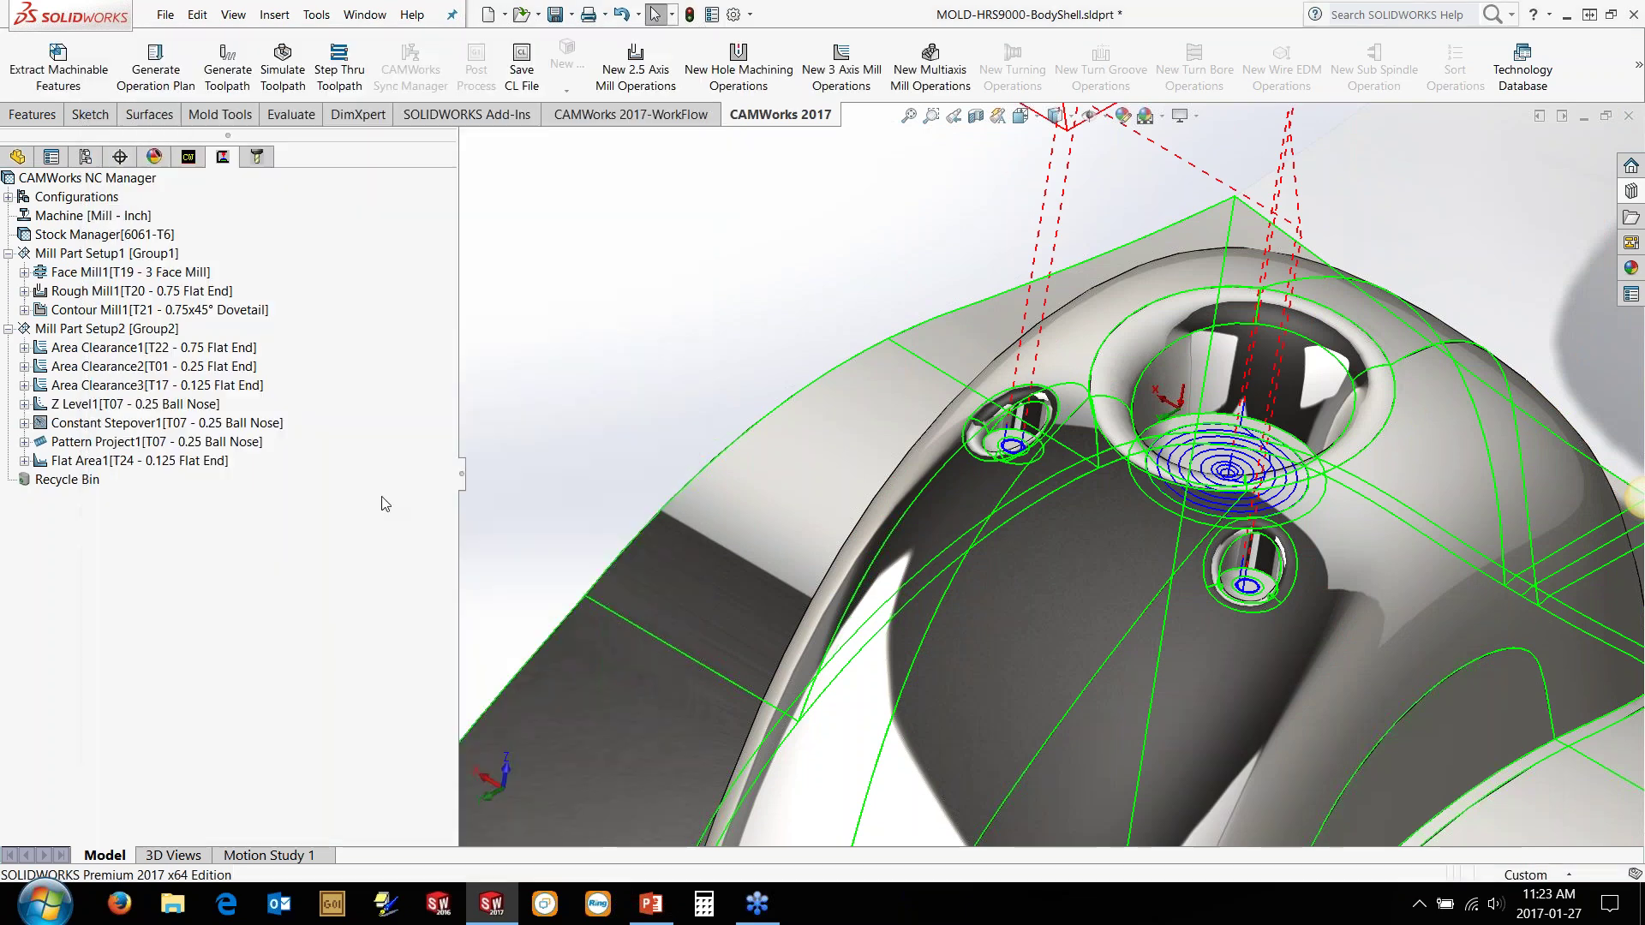
Step: Save the mold part with a light rebuild of the CAMWorks data
scroll(611, 247, up, 3)
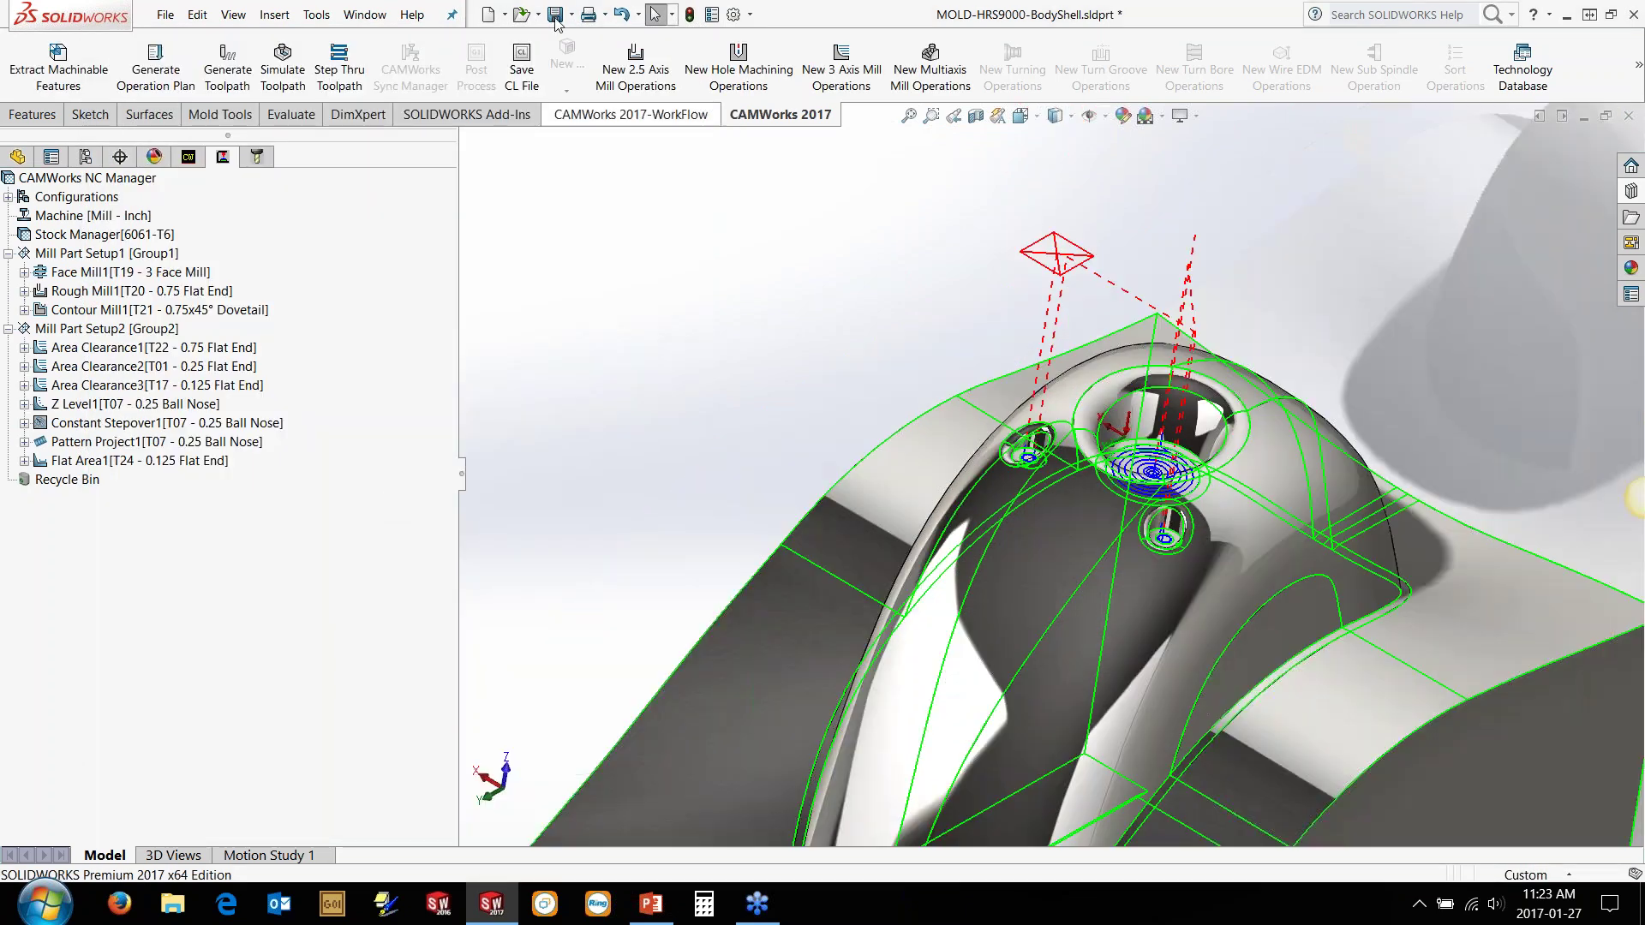
click(556, 15)
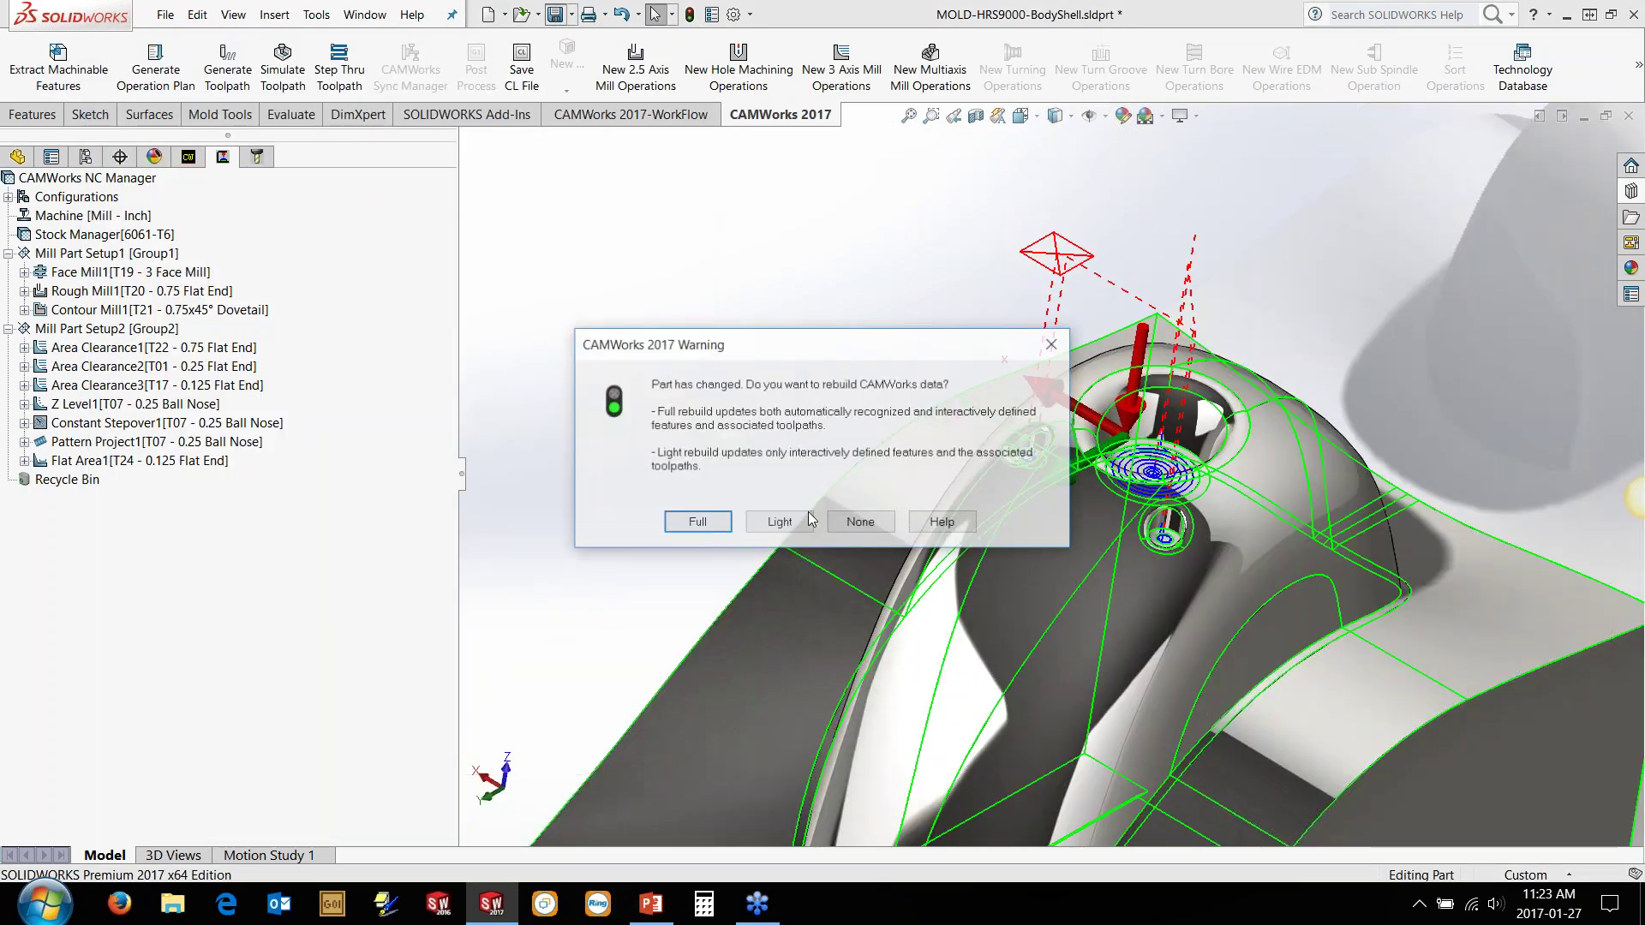
click(808, 514)
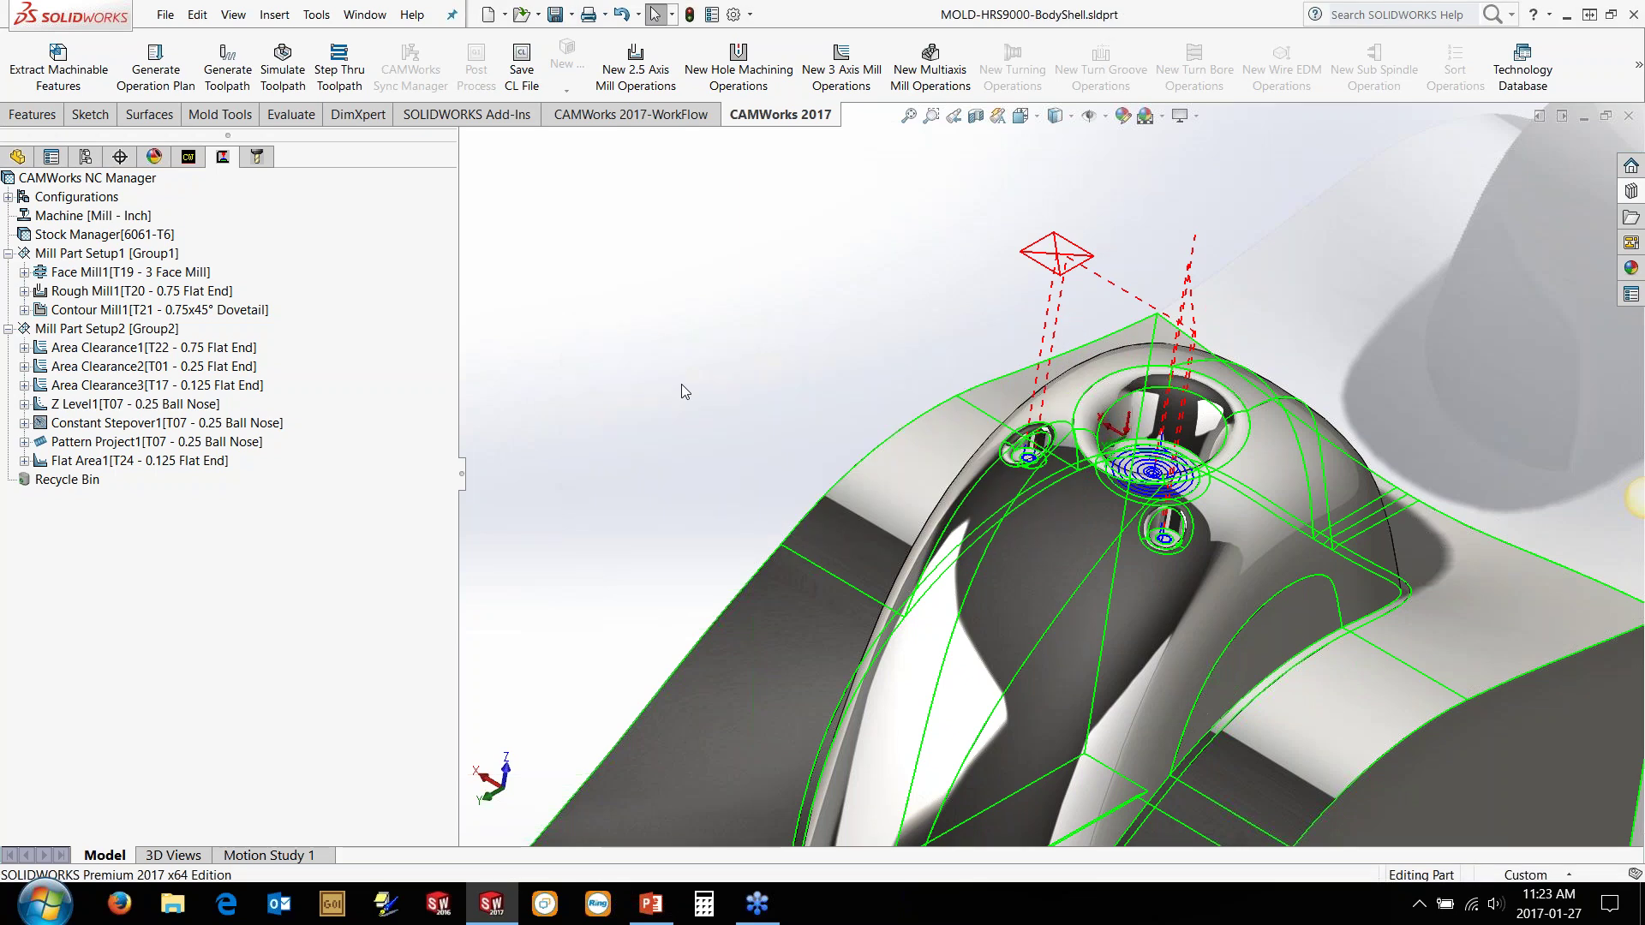
Step: Simulate material removal for the complete operation list up to the roughing passes, and close the simulation
middle_drag(783, 400, 703, 363)
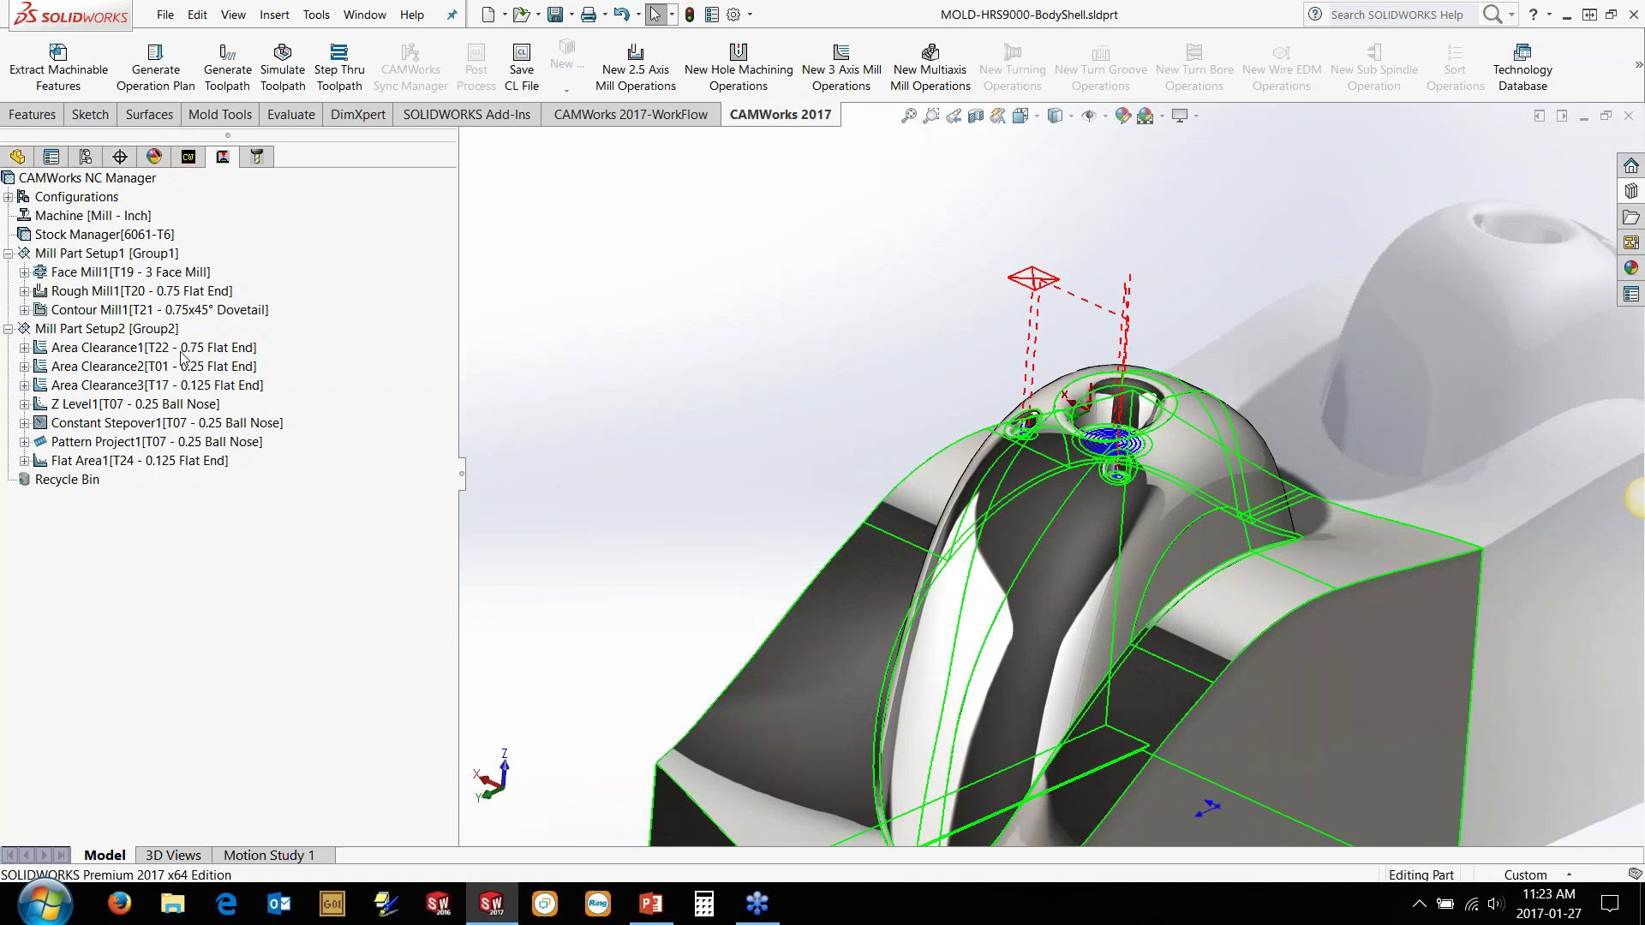
mouse_move(180, 354)
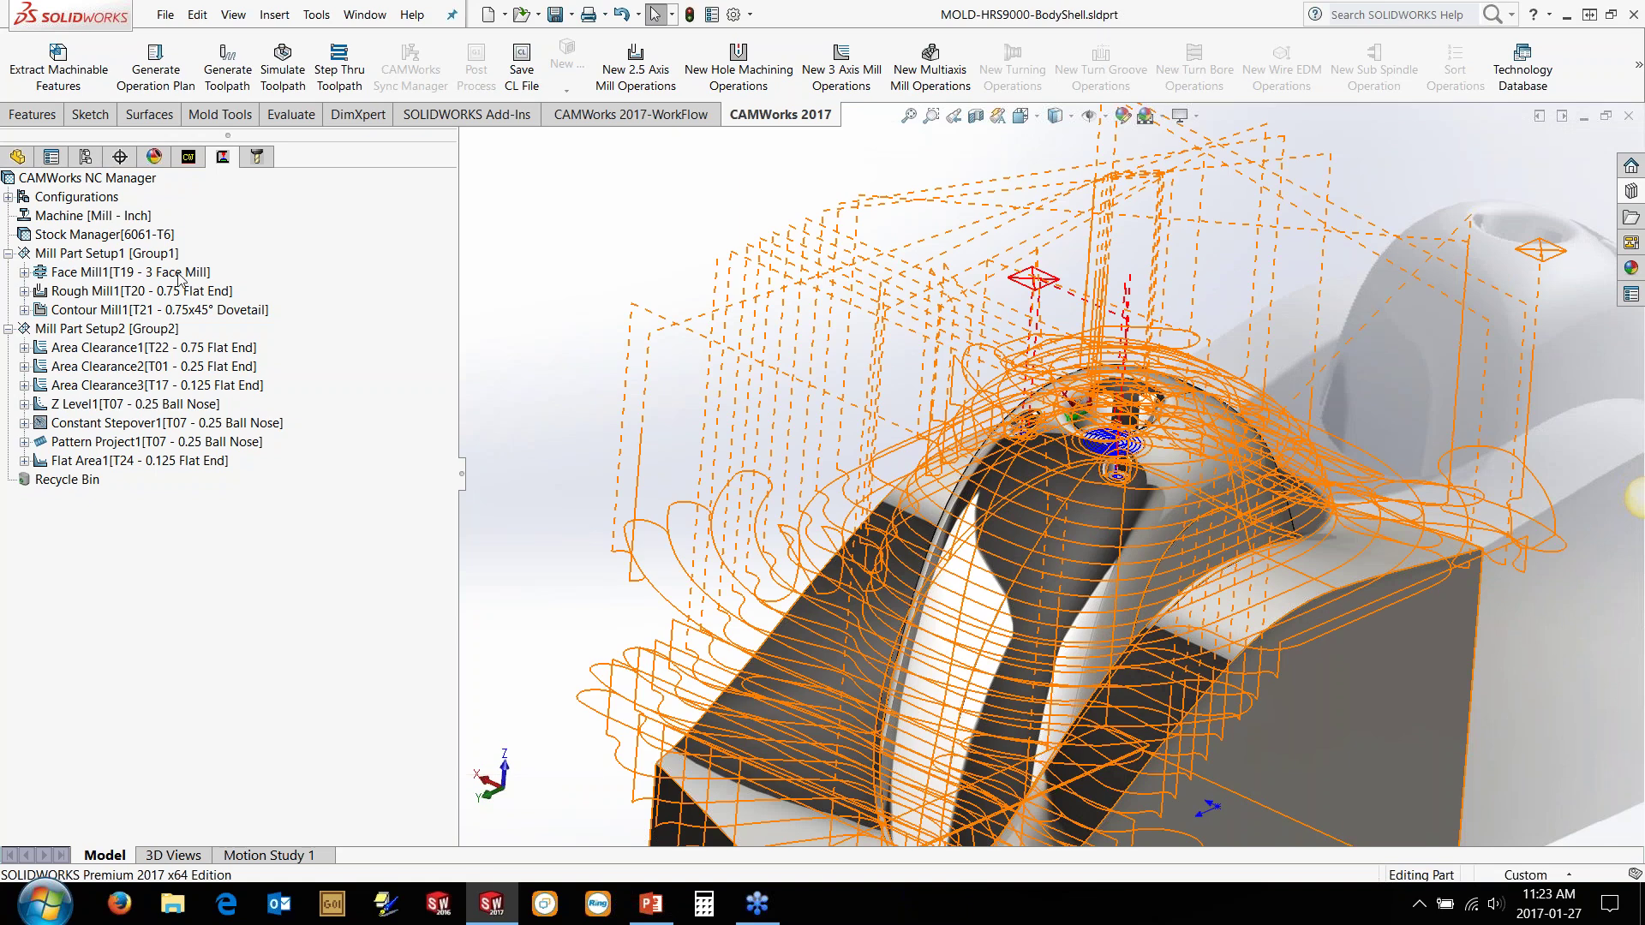
click(283, 68)
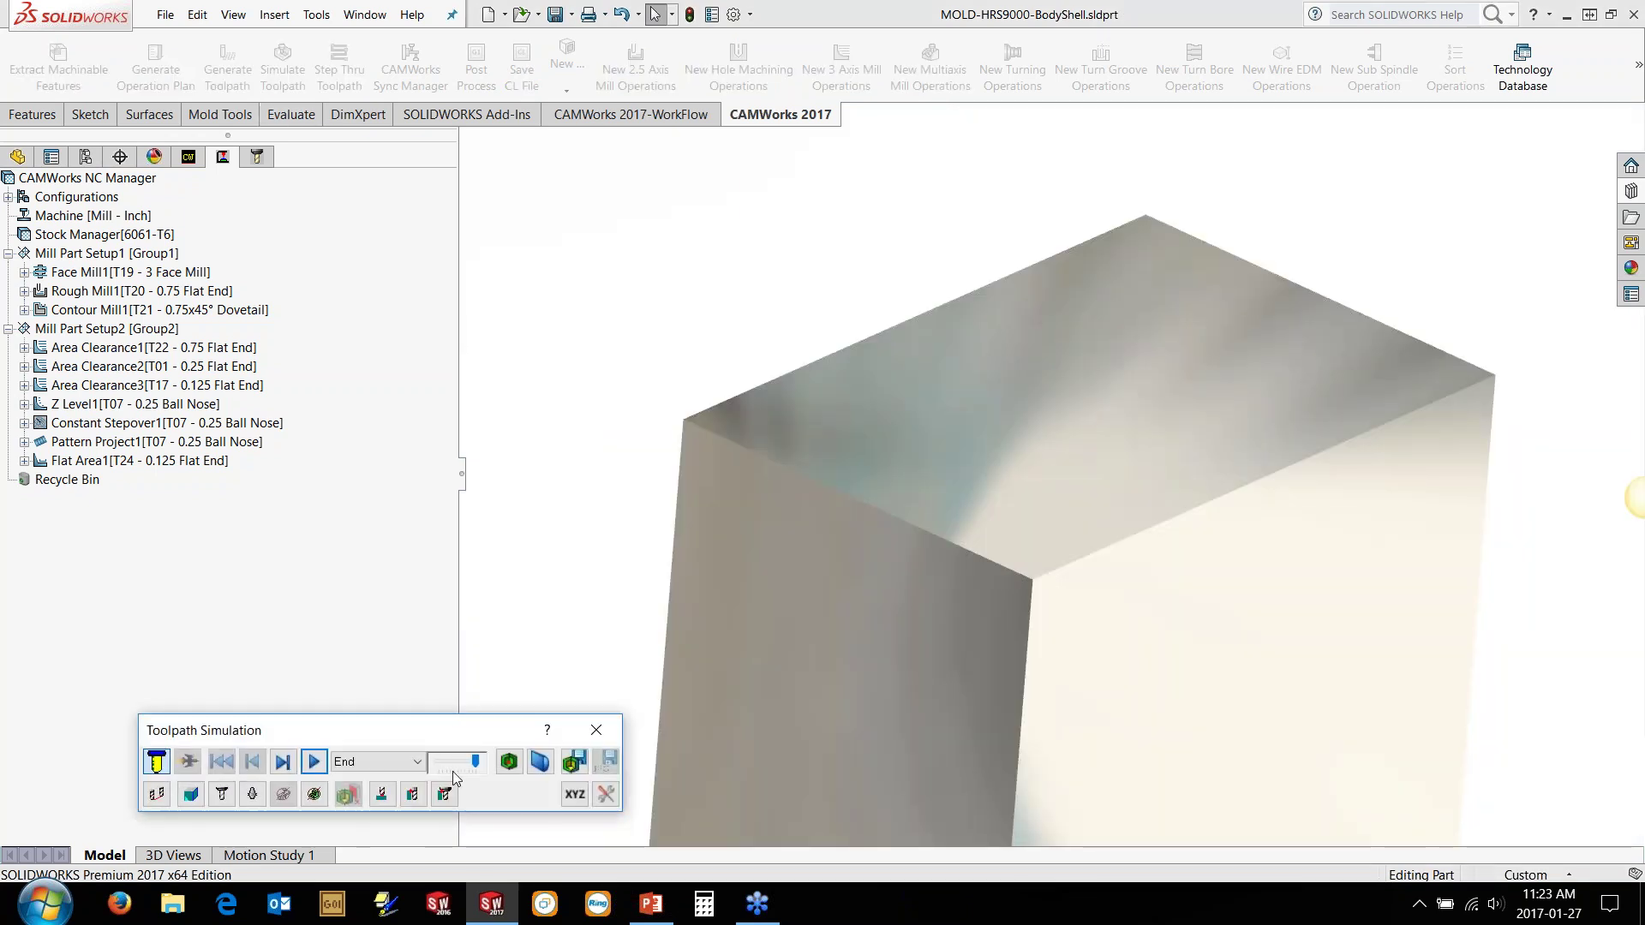
click(314, 761)
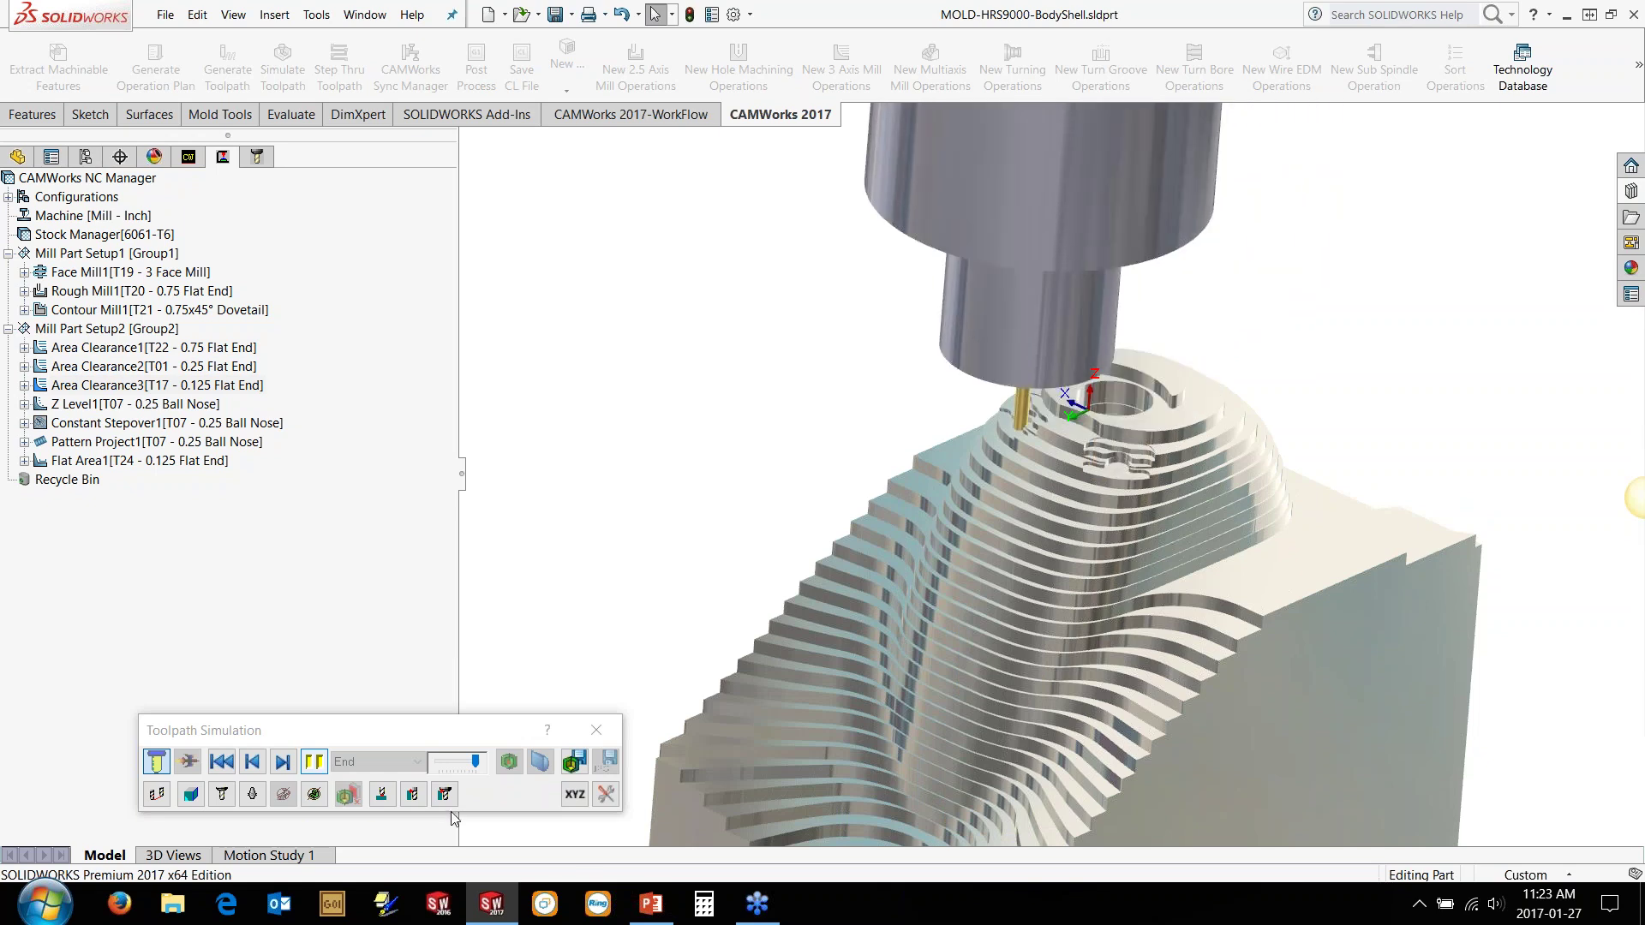
click(596, 730)
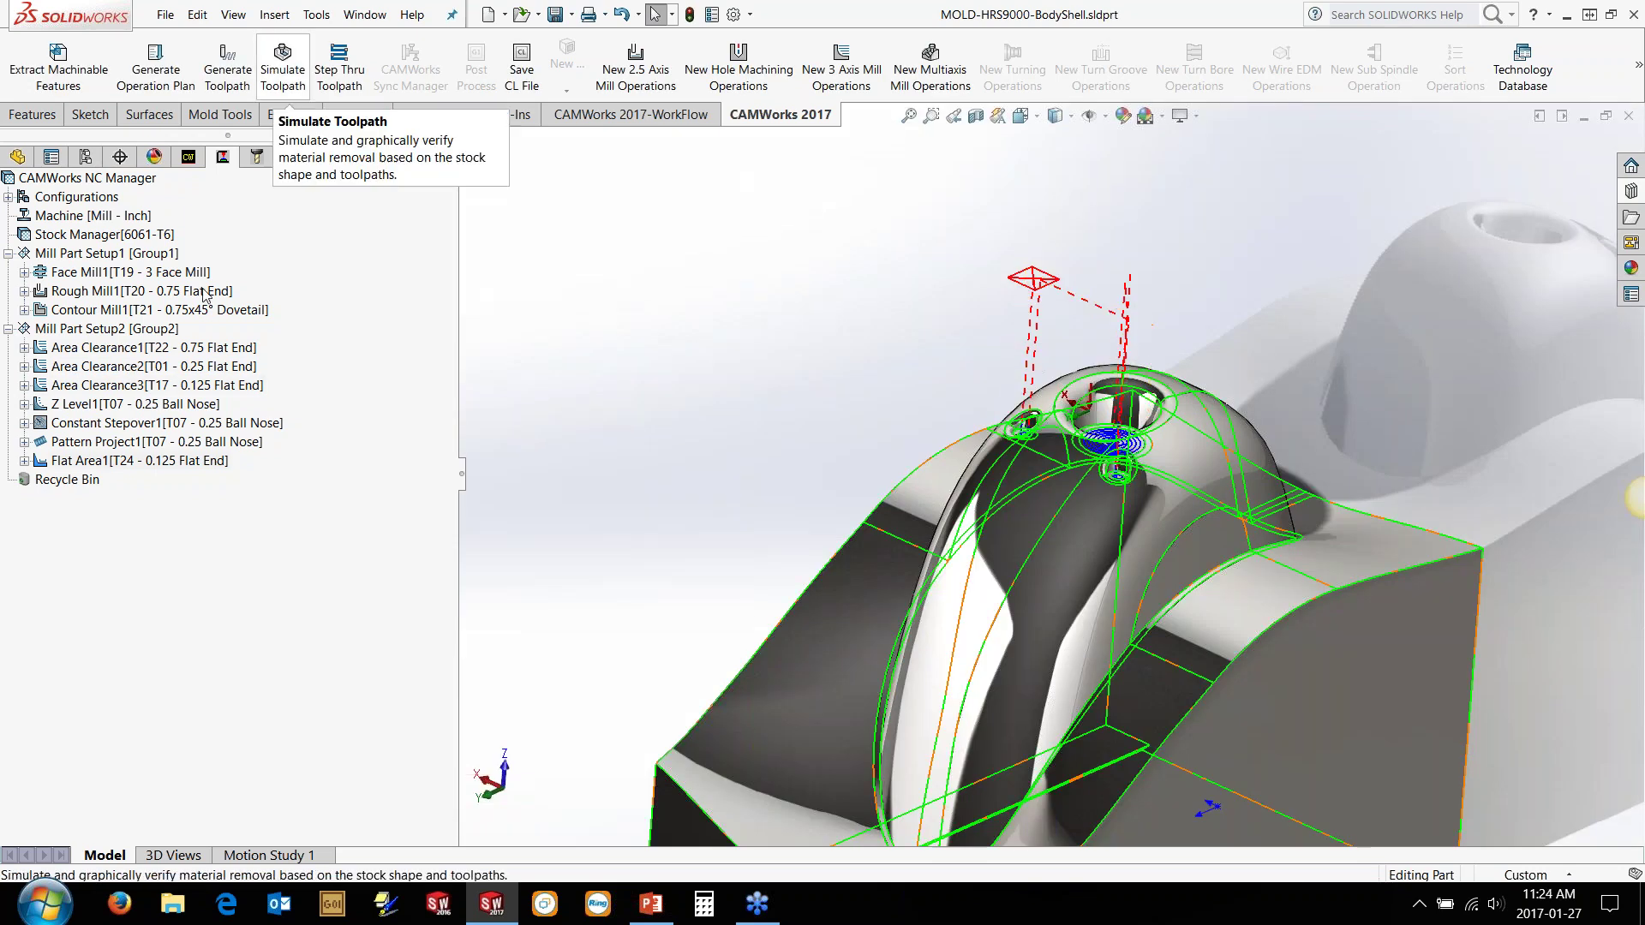
Step: Simulate only the Z Level operation, computing the work-in-process stock from all preceding operations at Coarse quality, and close the simulation
click(100, 463)
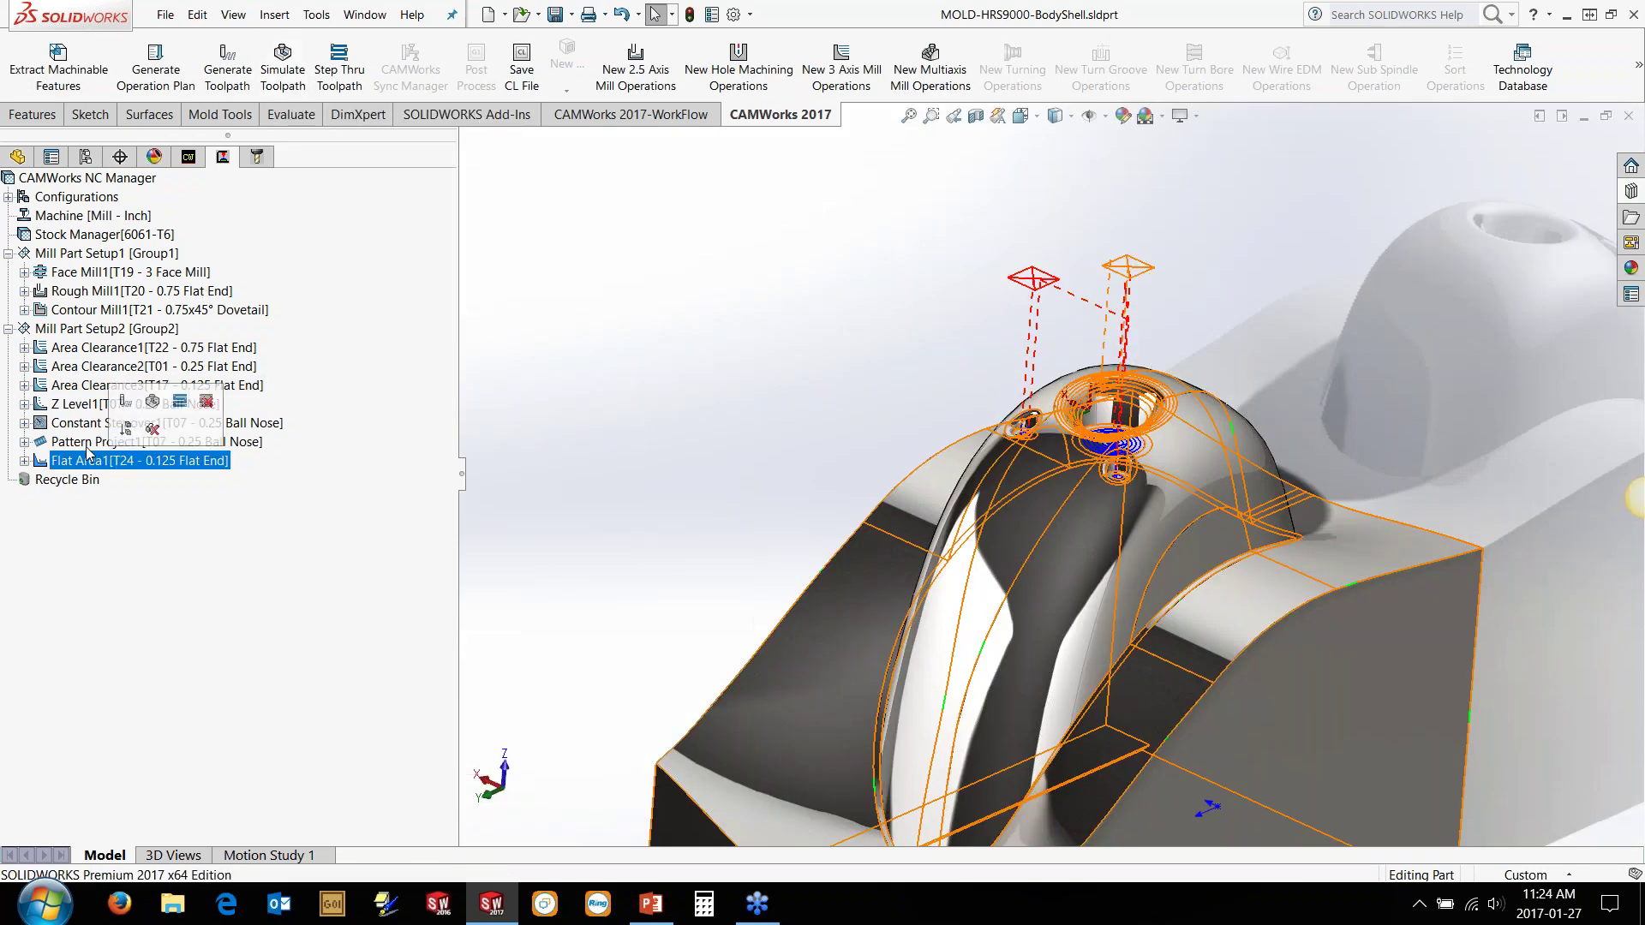
click(82, 405)
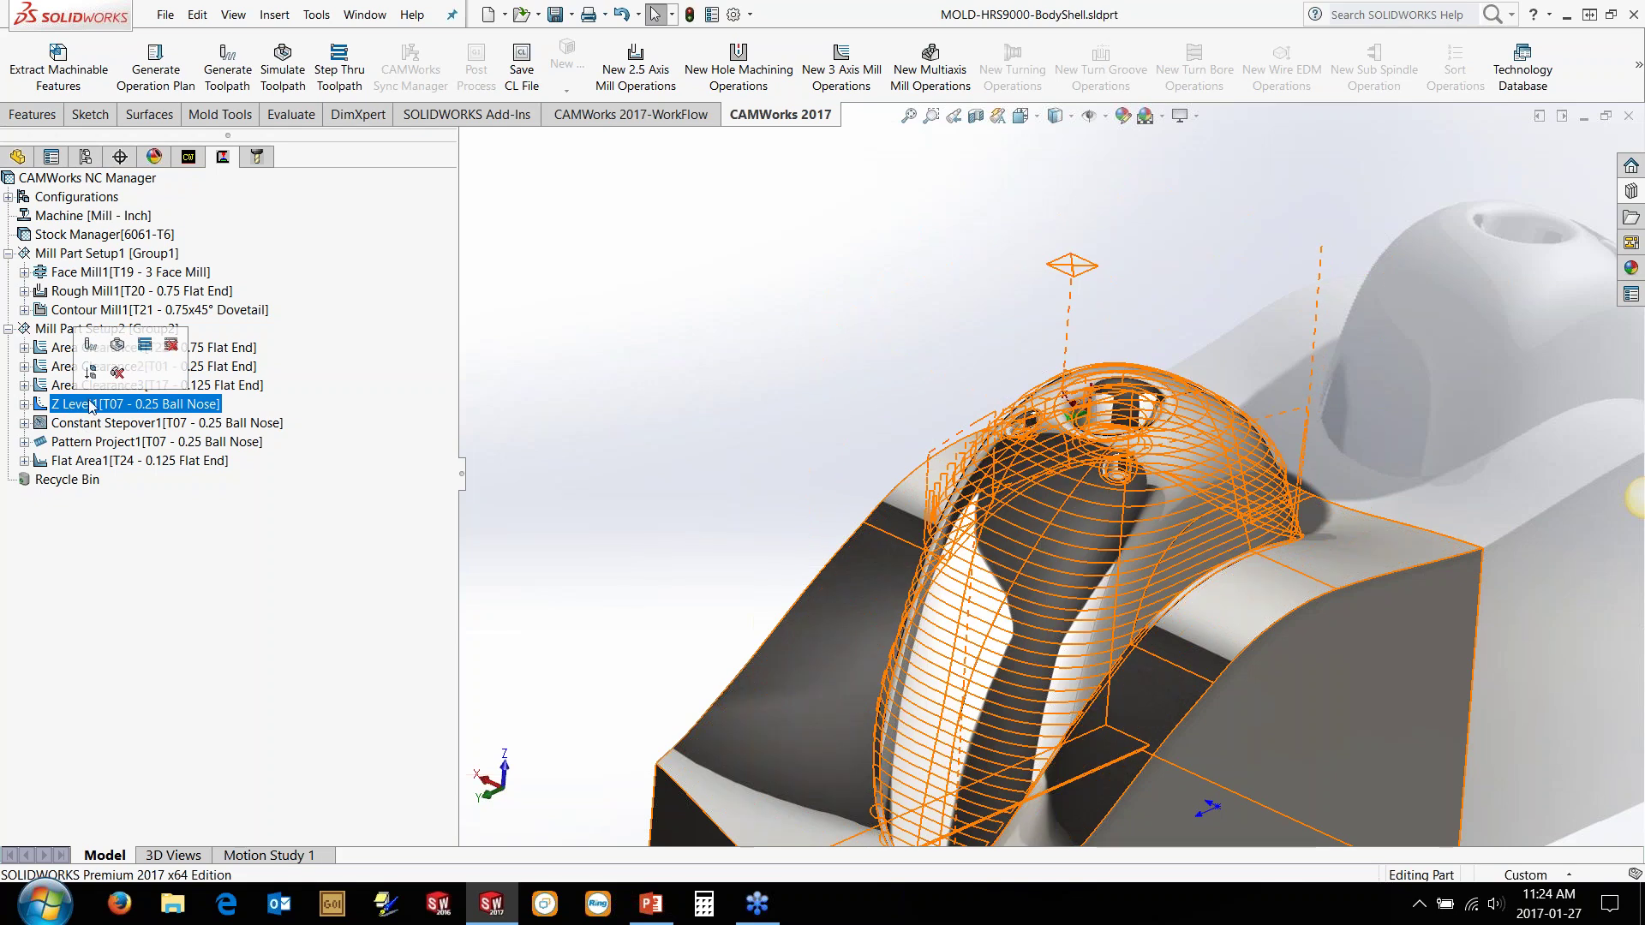
click(118, 346)
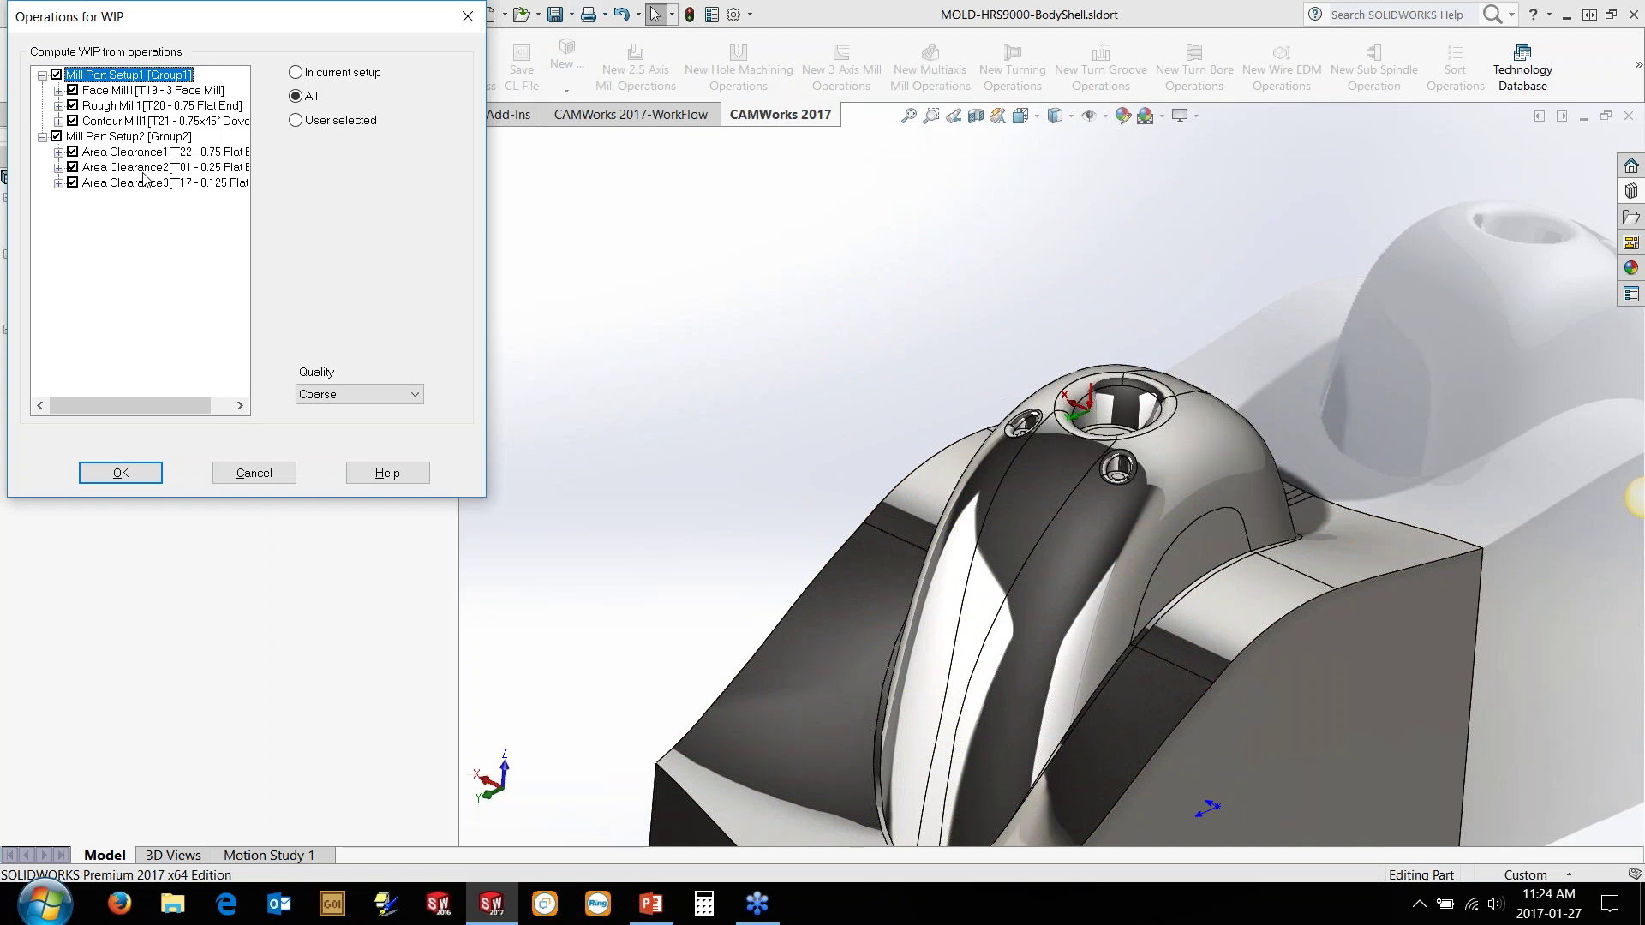
click(120, 473)
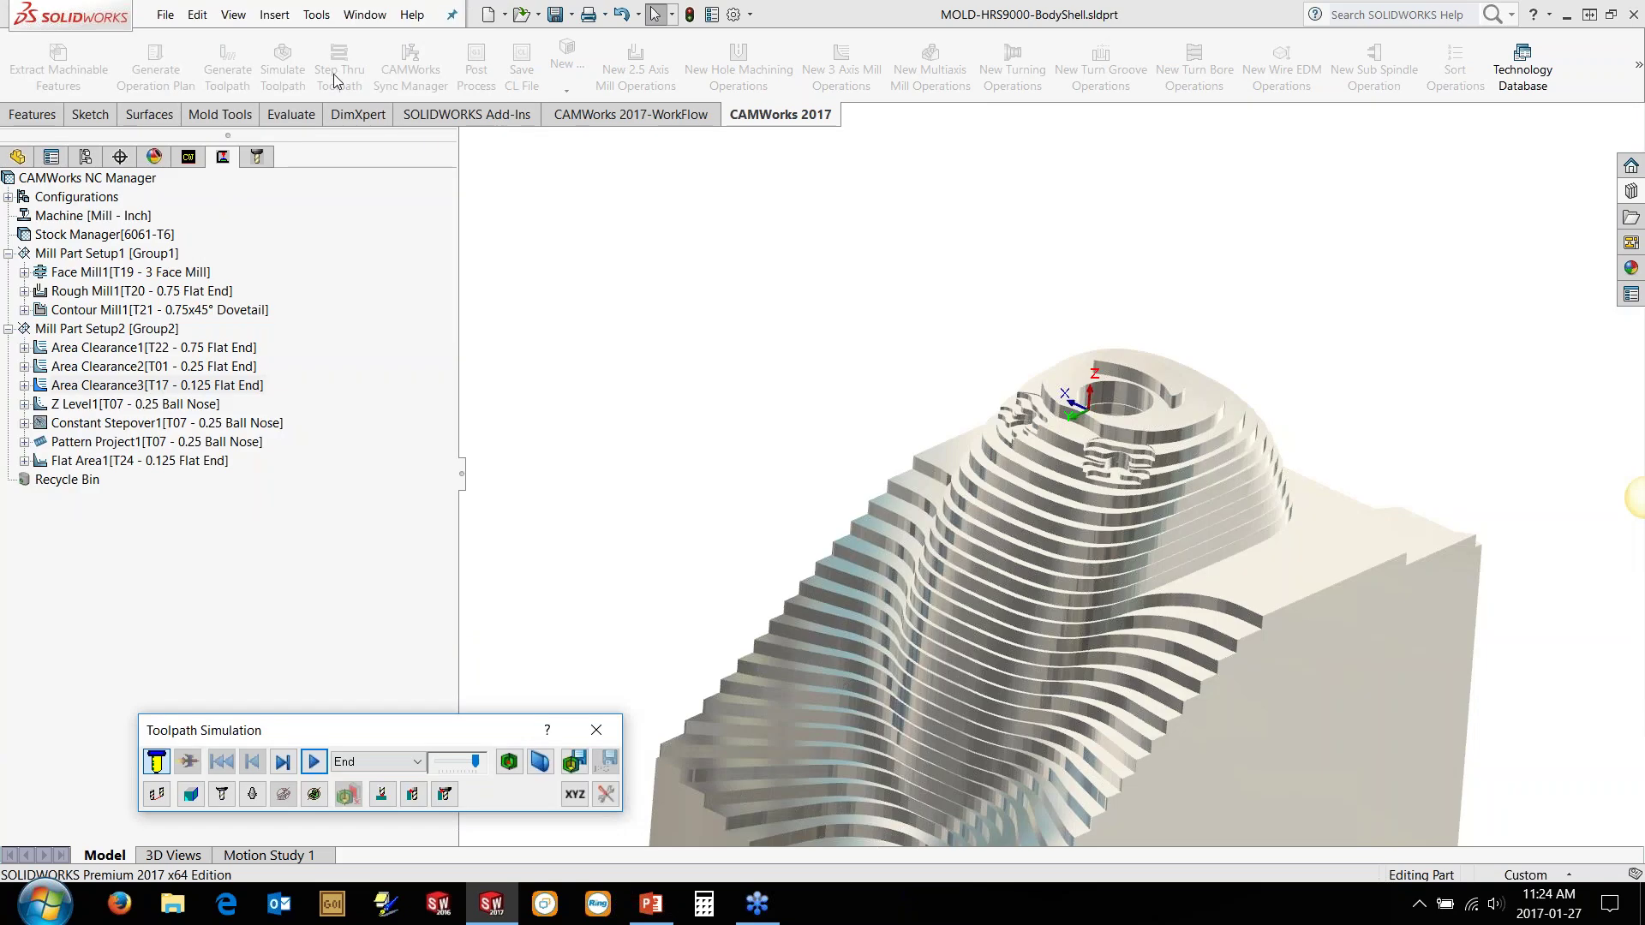
scroll(940, 391, up, 3)
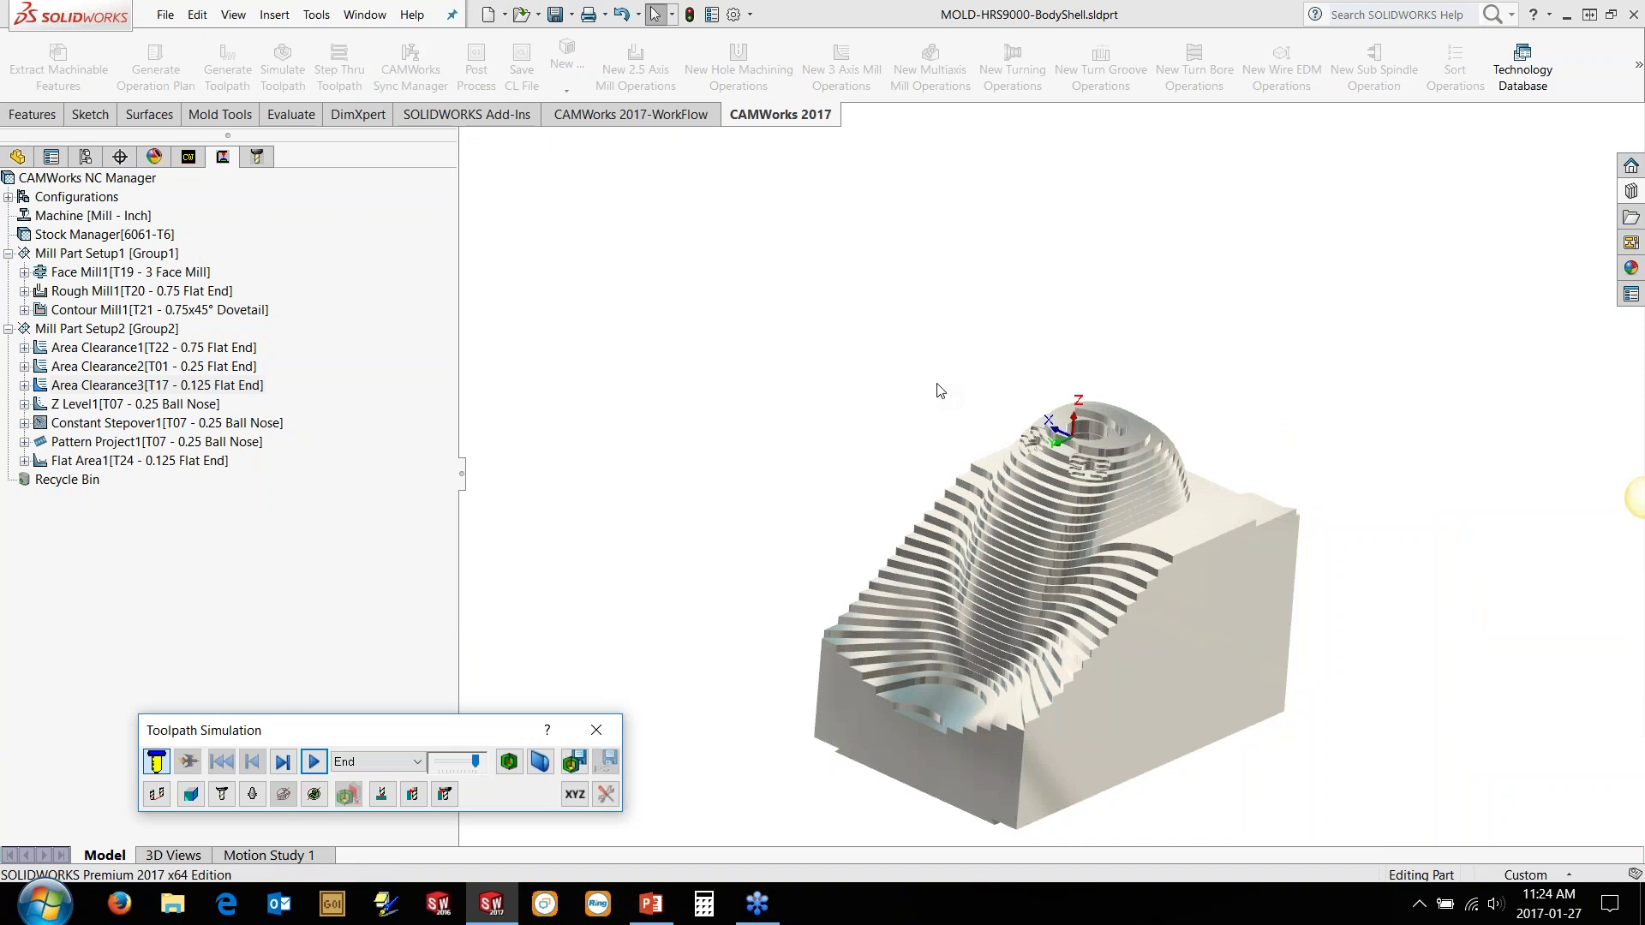
middle_drag(932, 417, 905, 394)
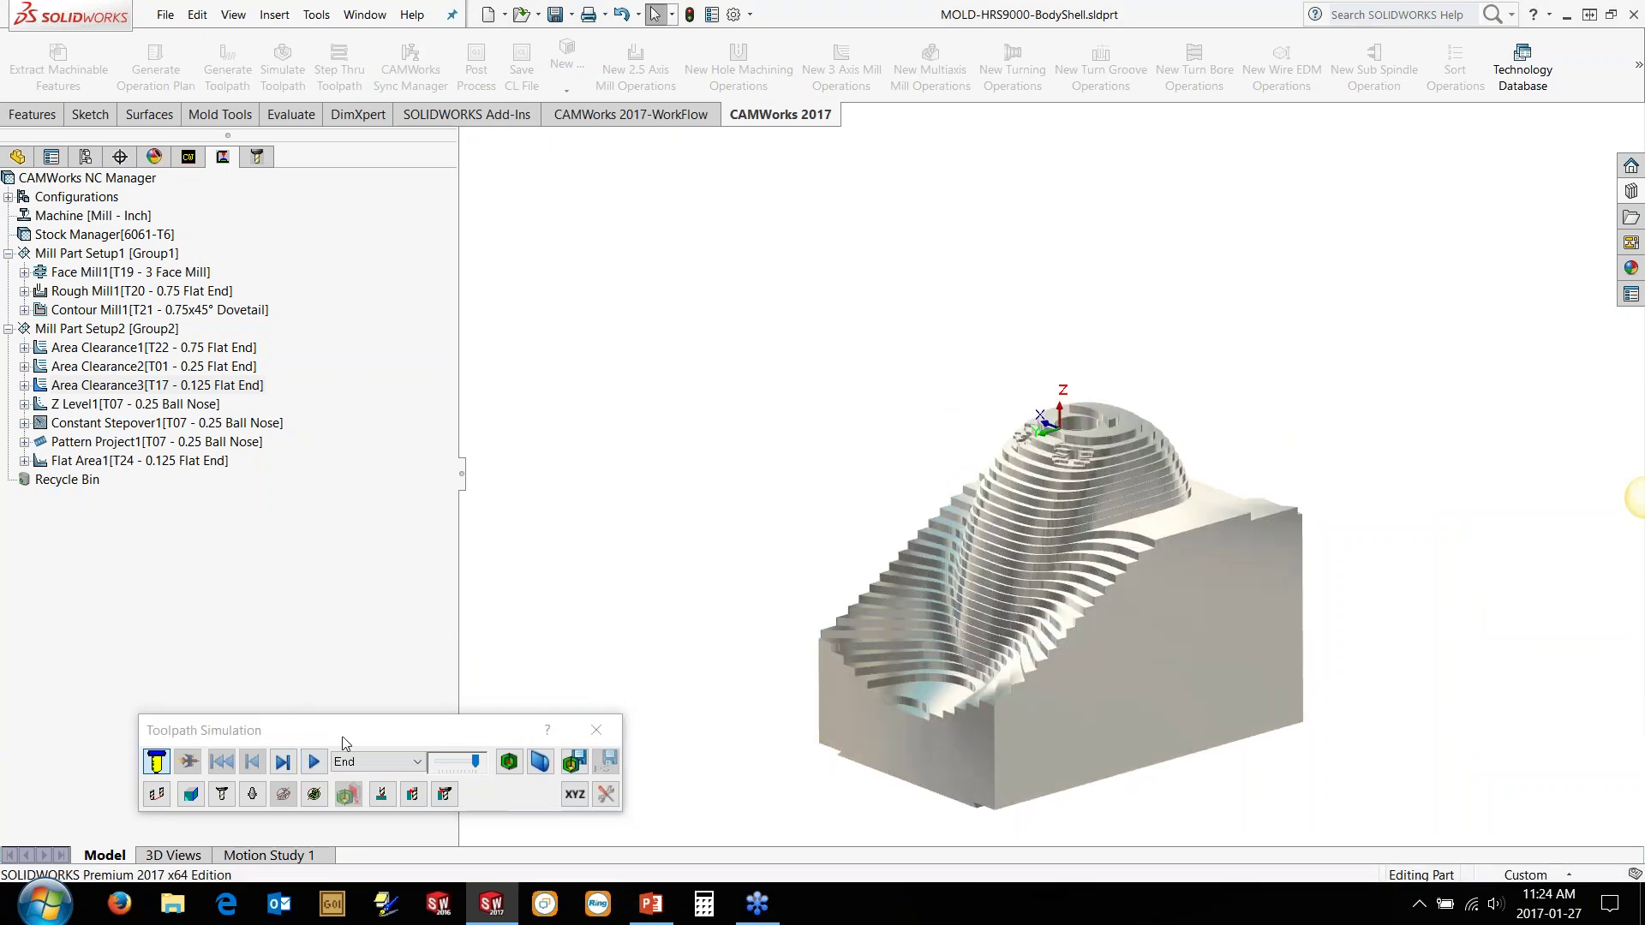
click(316, 763)
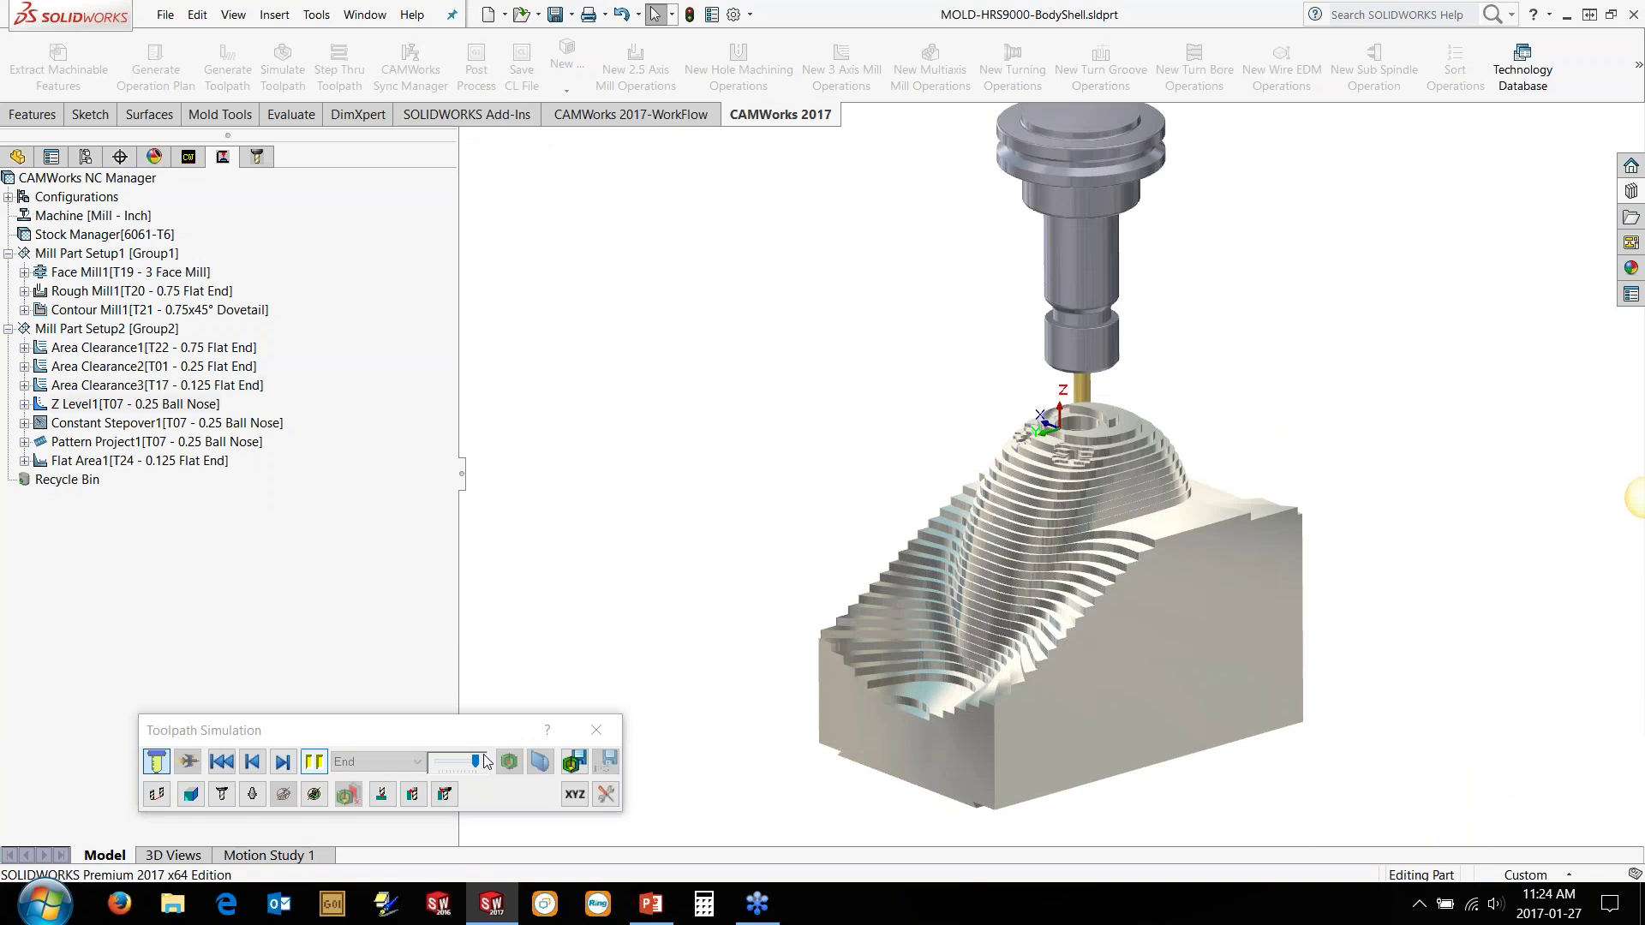
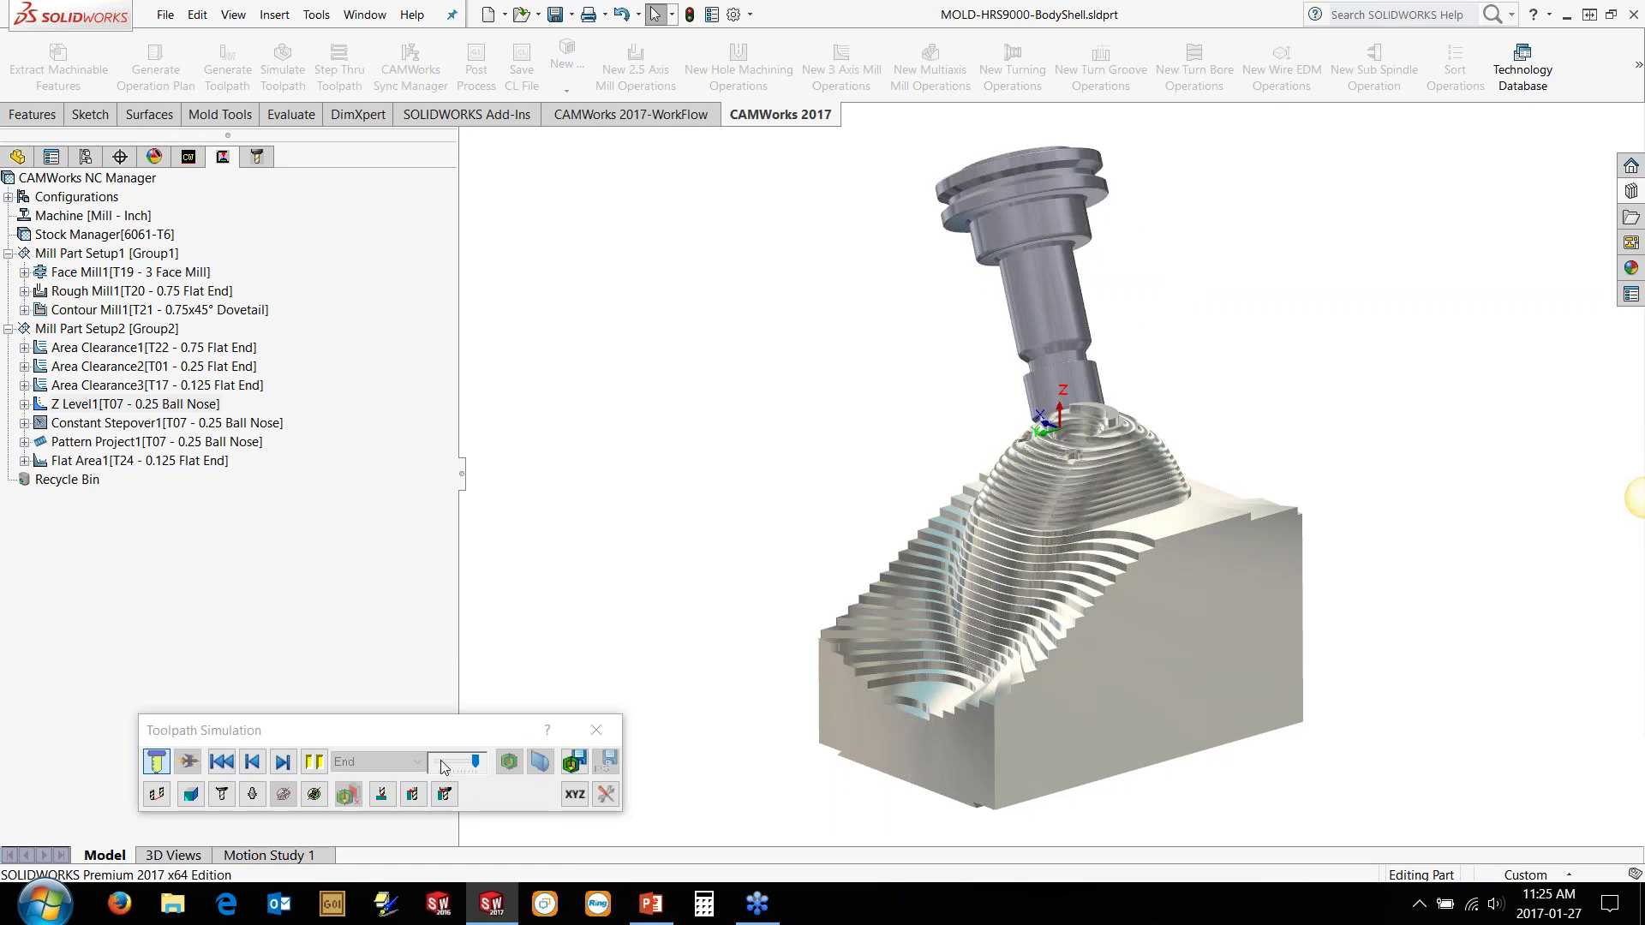
click(596, 731)
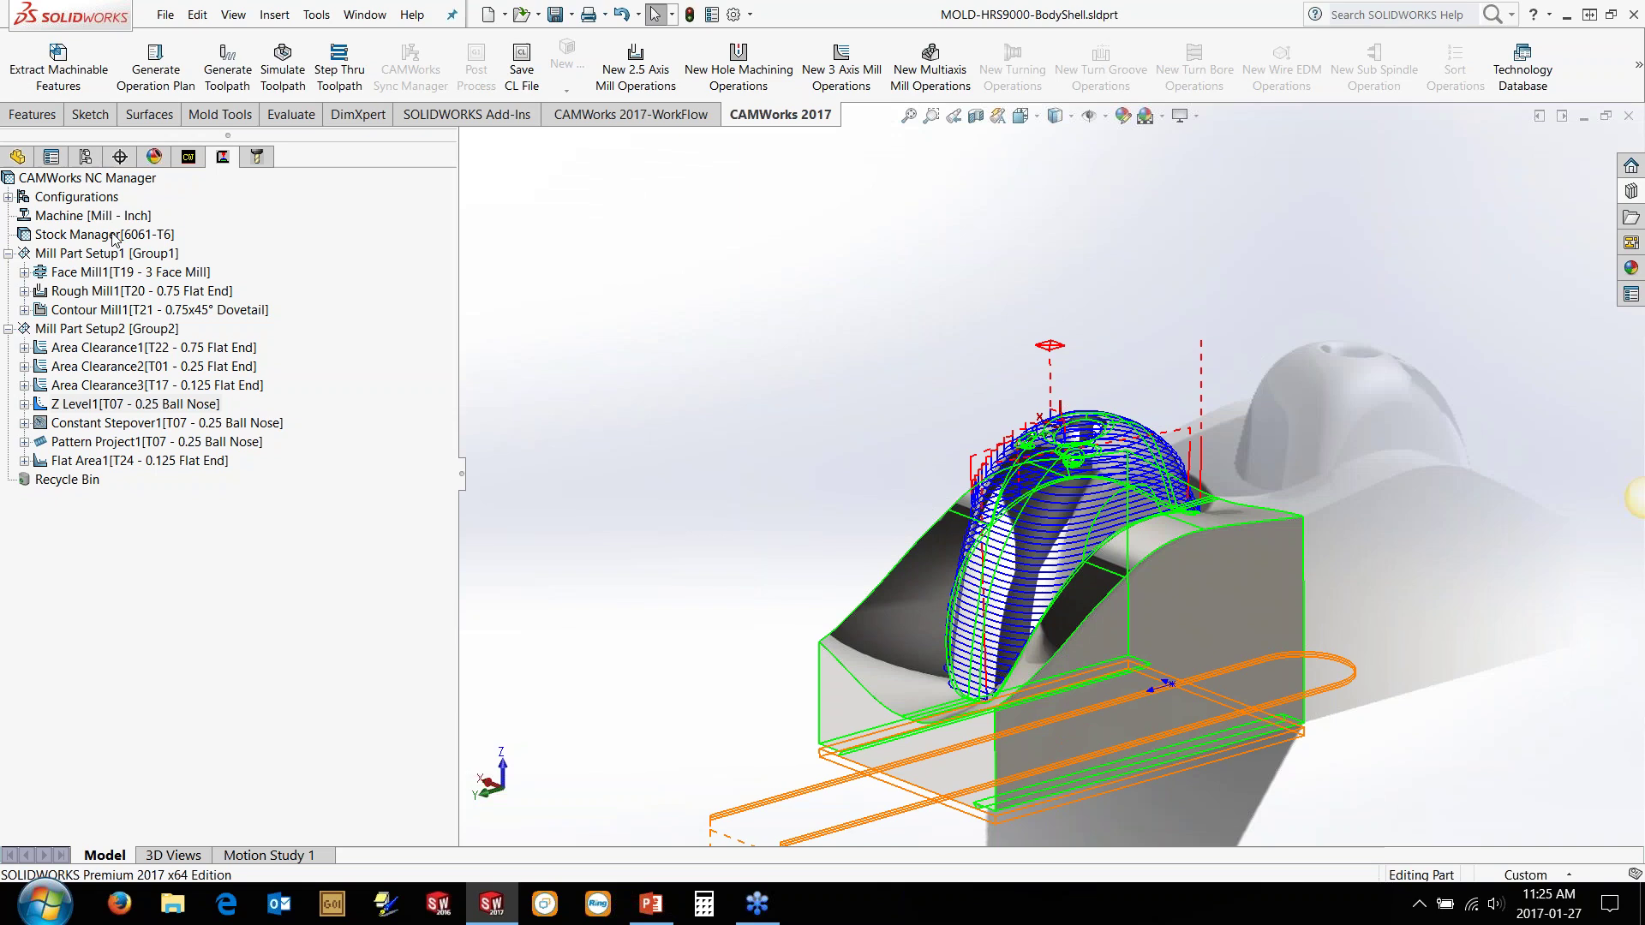
Step: Change the stock to an STL file, loading MOLD-HRS9000-BodyShell_FINE.stl, and accept the stock definition
double_click(112, 235)
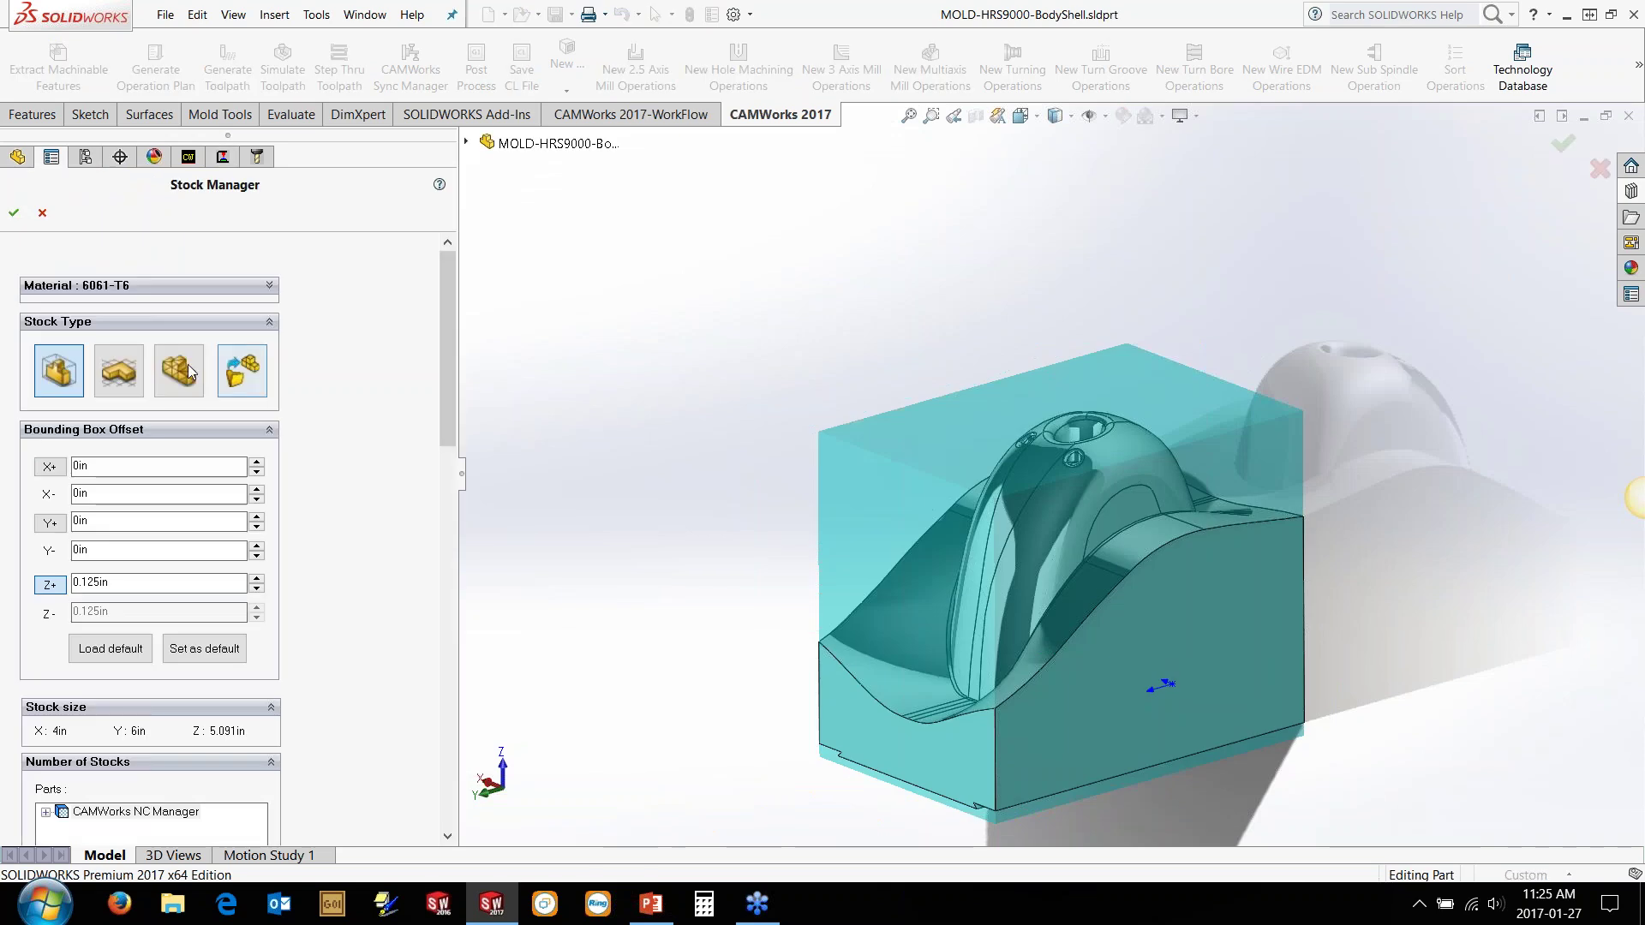
click(183, 369)
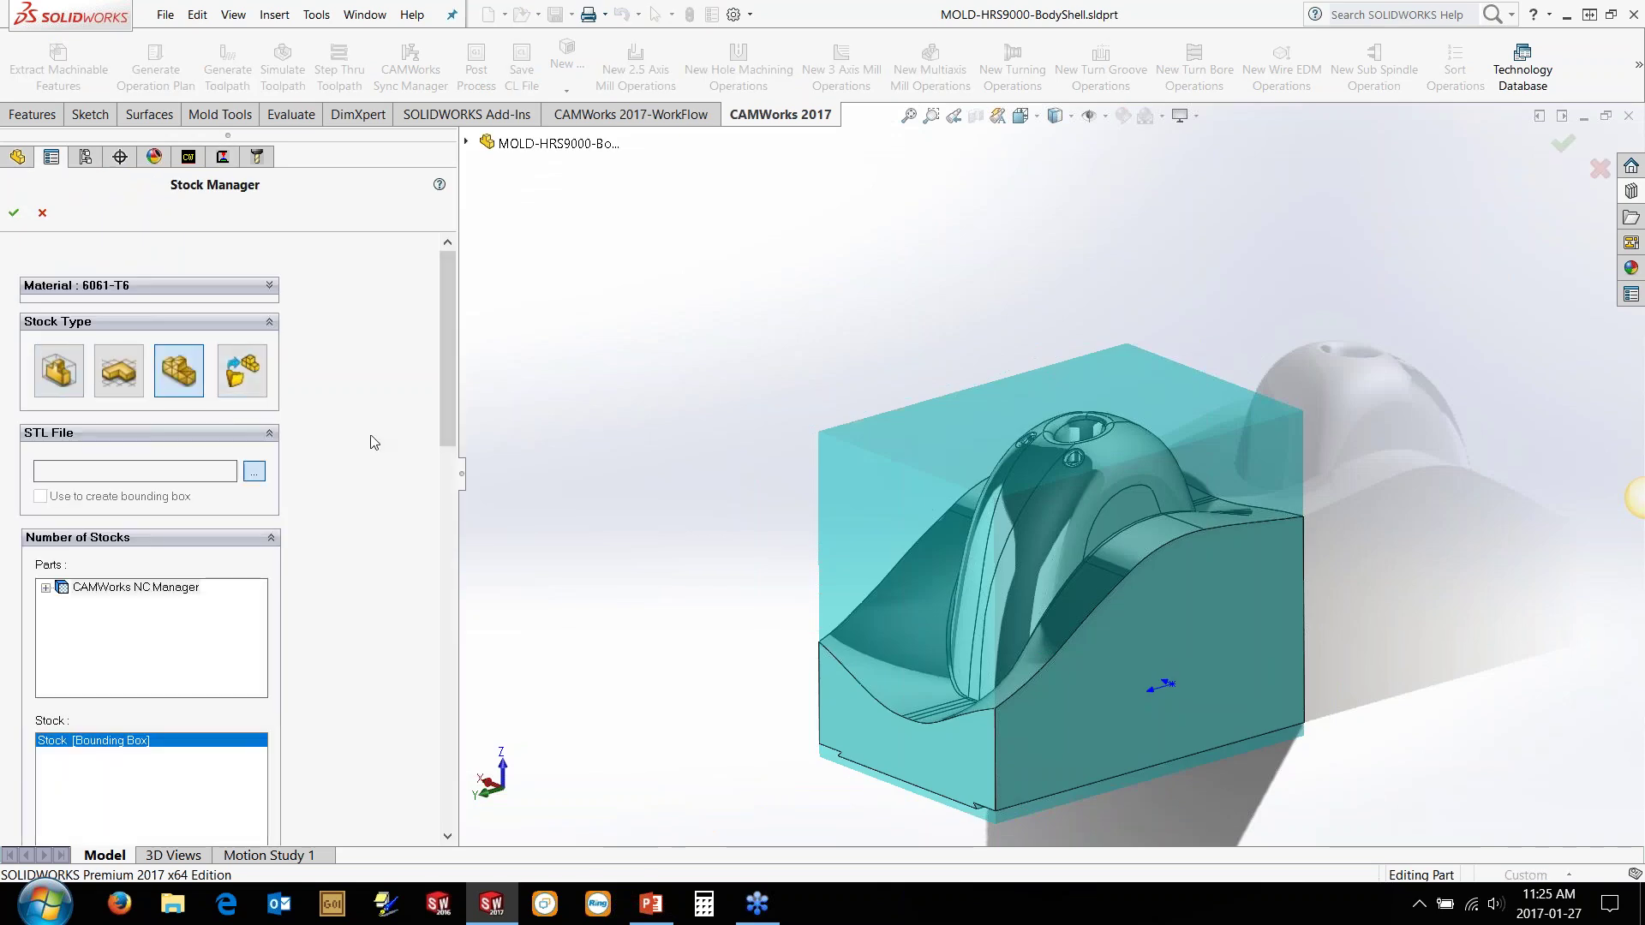
click(253, 471)
click(743, 323)
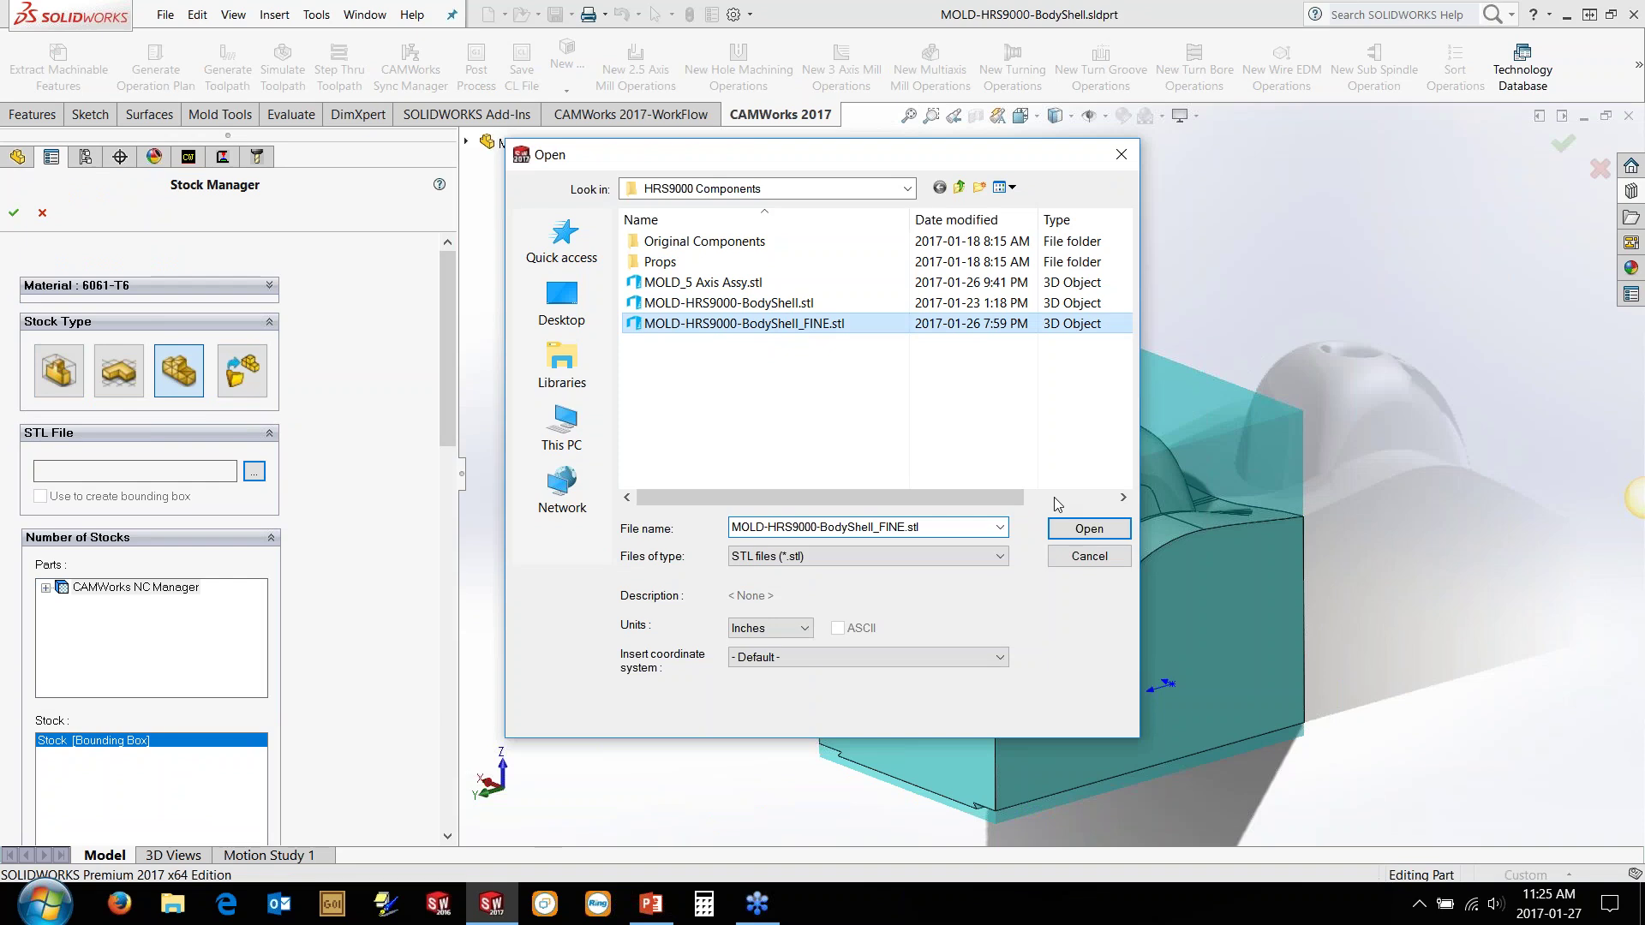
click(1088, 530)
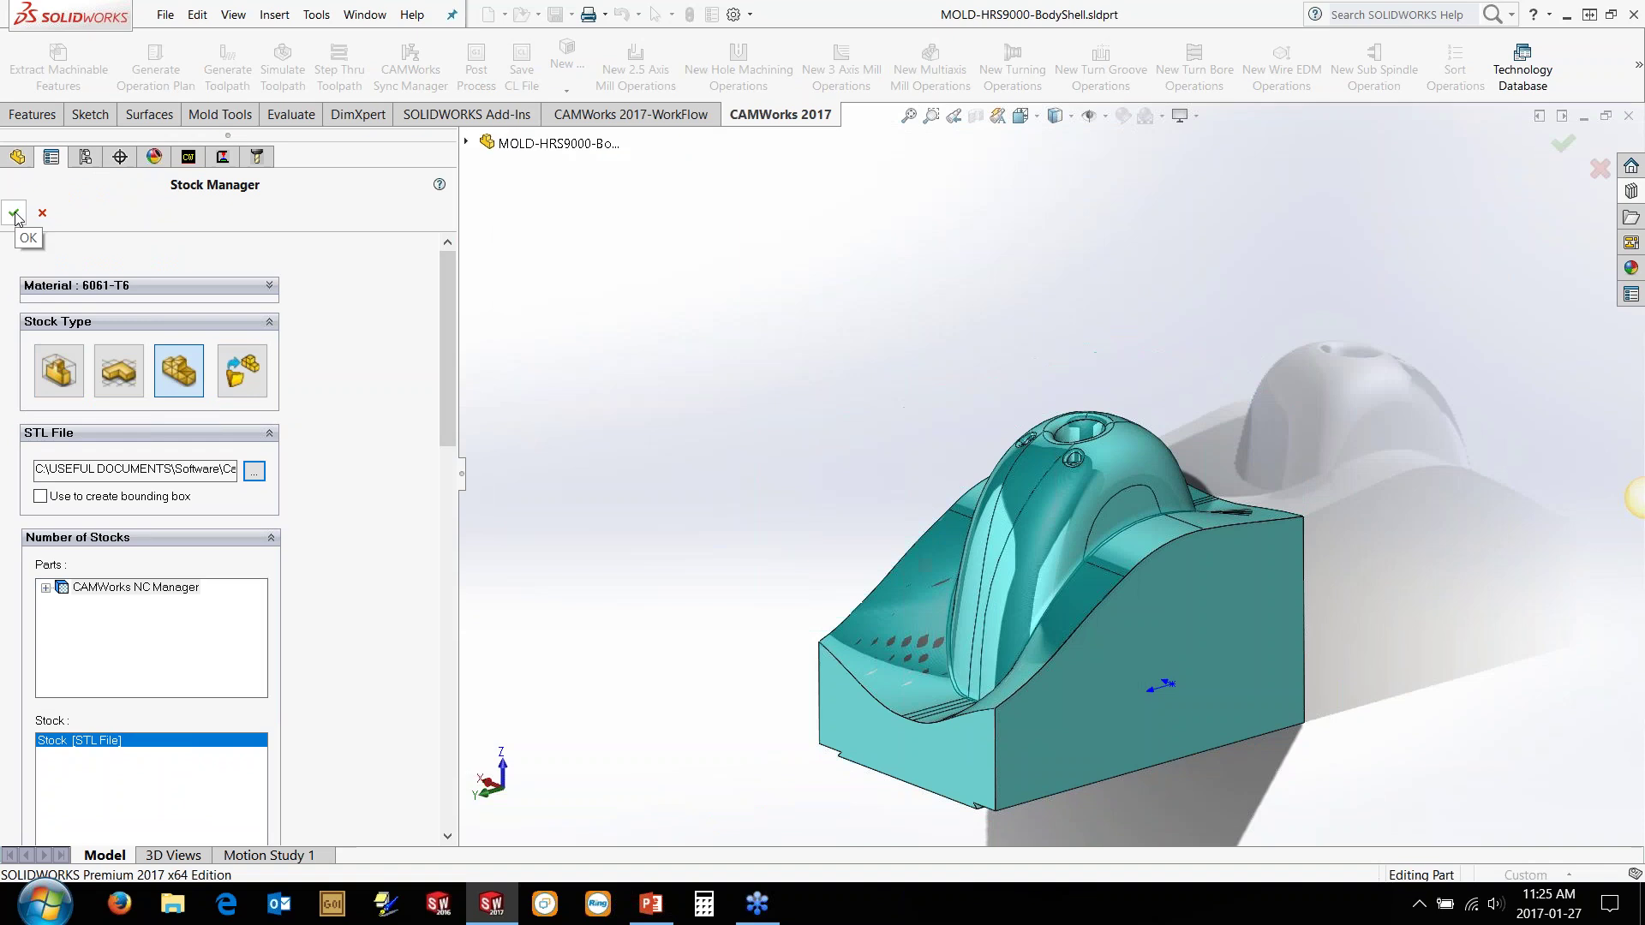
click(13, 213)
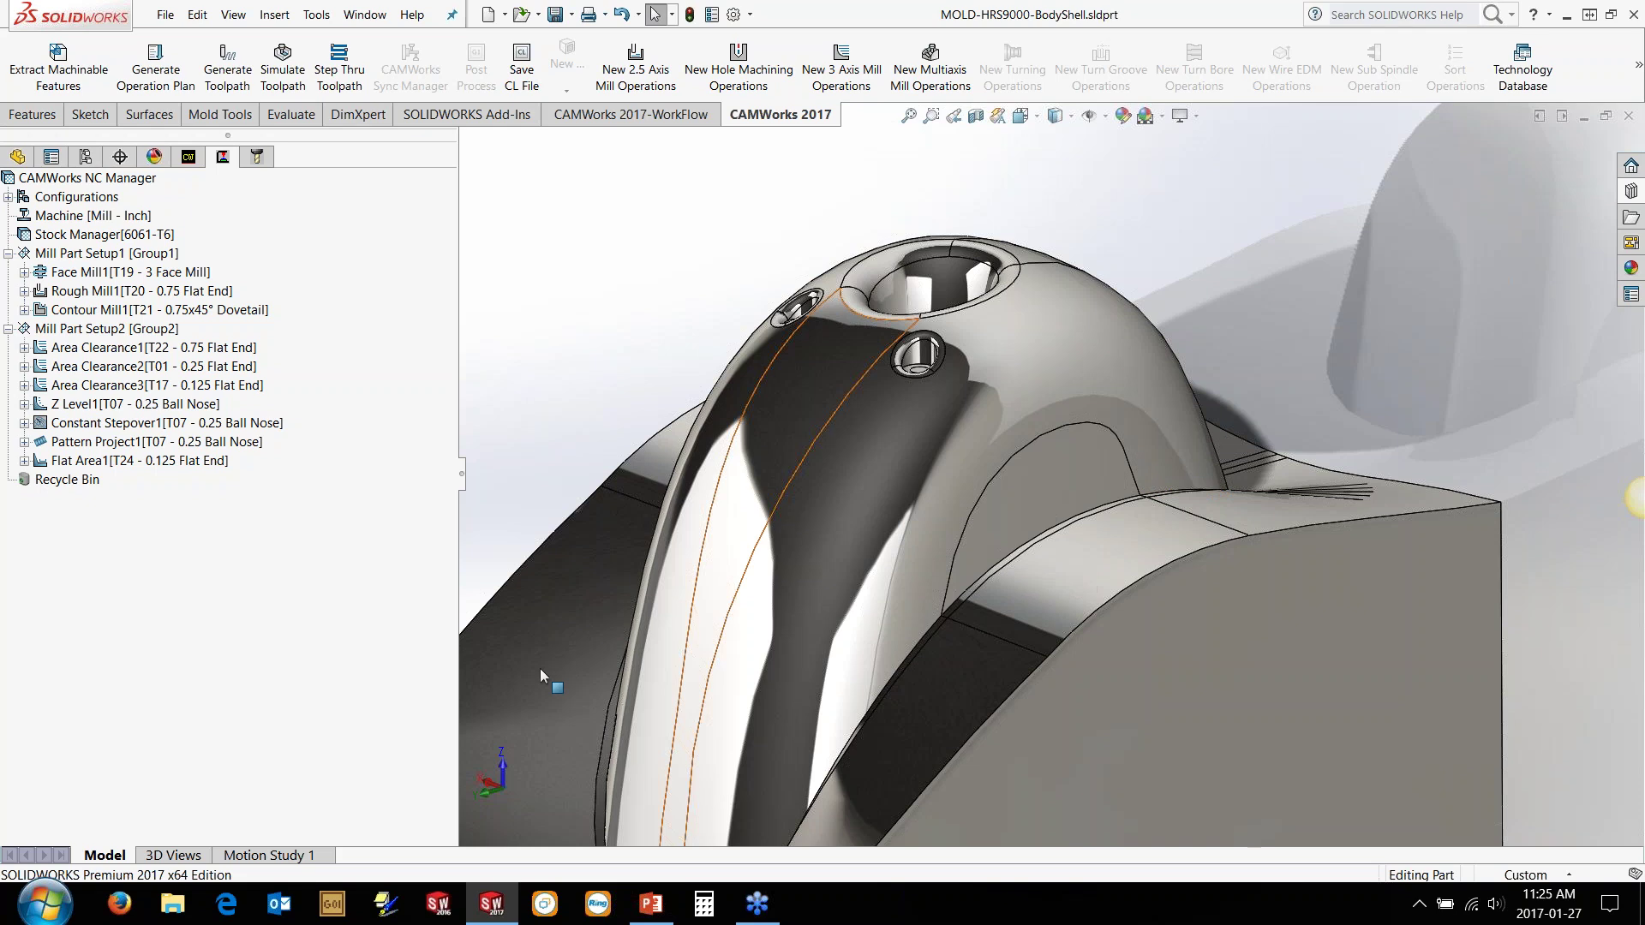
Step: Examine the parting surface edge around the core's body shell from several angles and display the machinable feature tree
scroll(558, 666, up, 5)
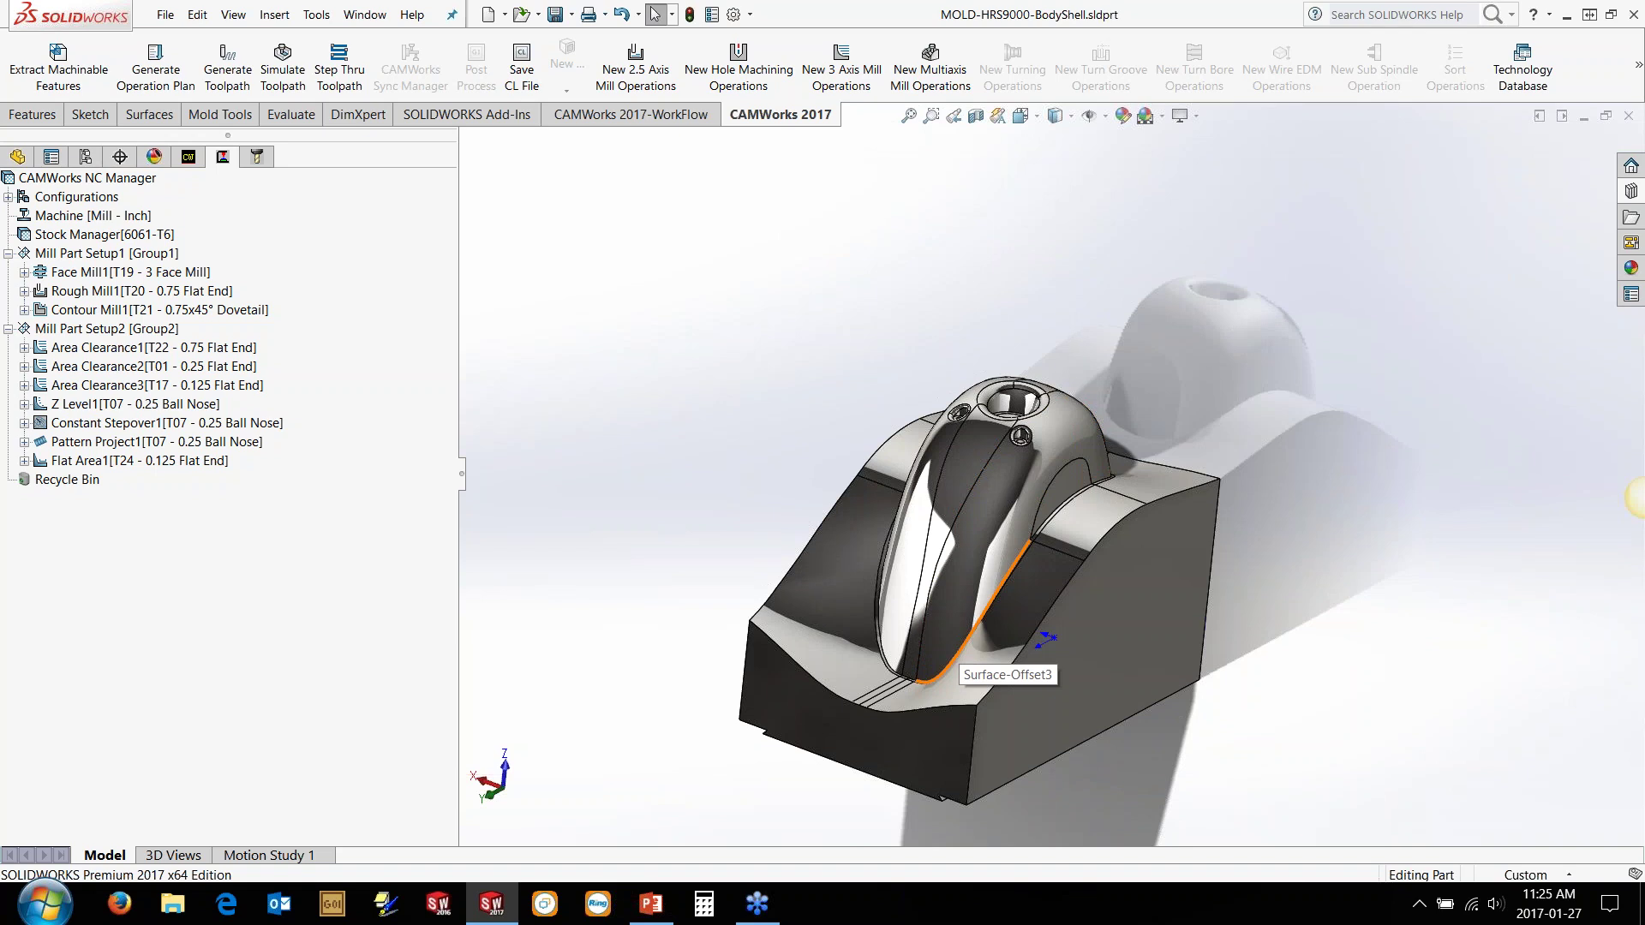
scroll(955, 642, down, 3)
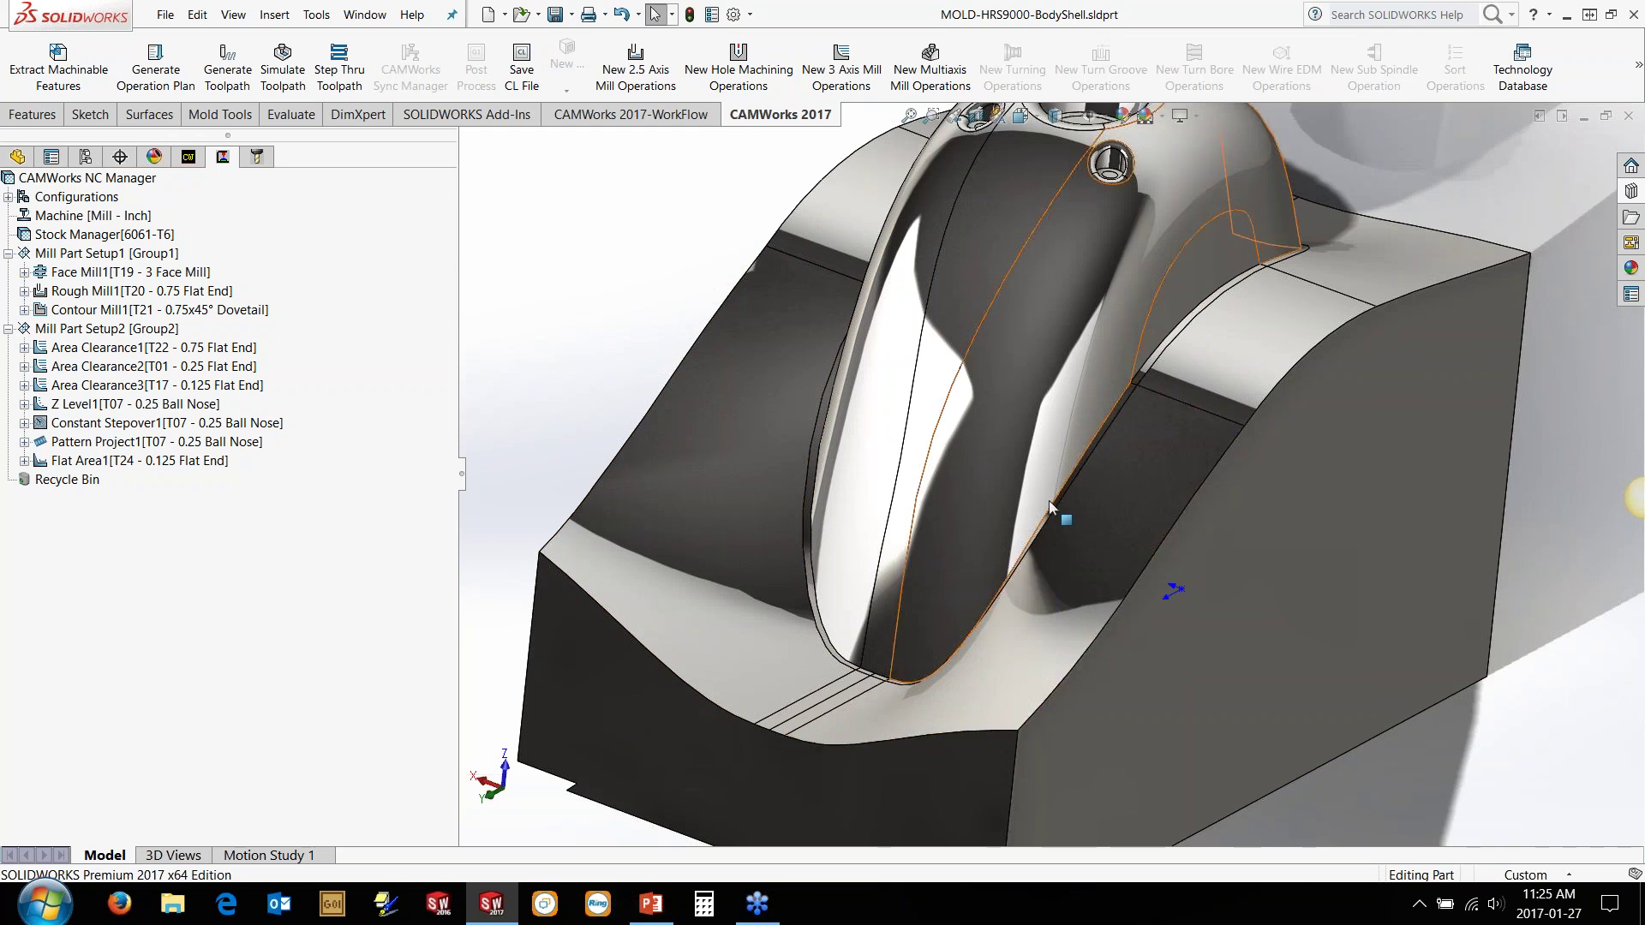
middle_drag(1085, 509, 1153, 406)
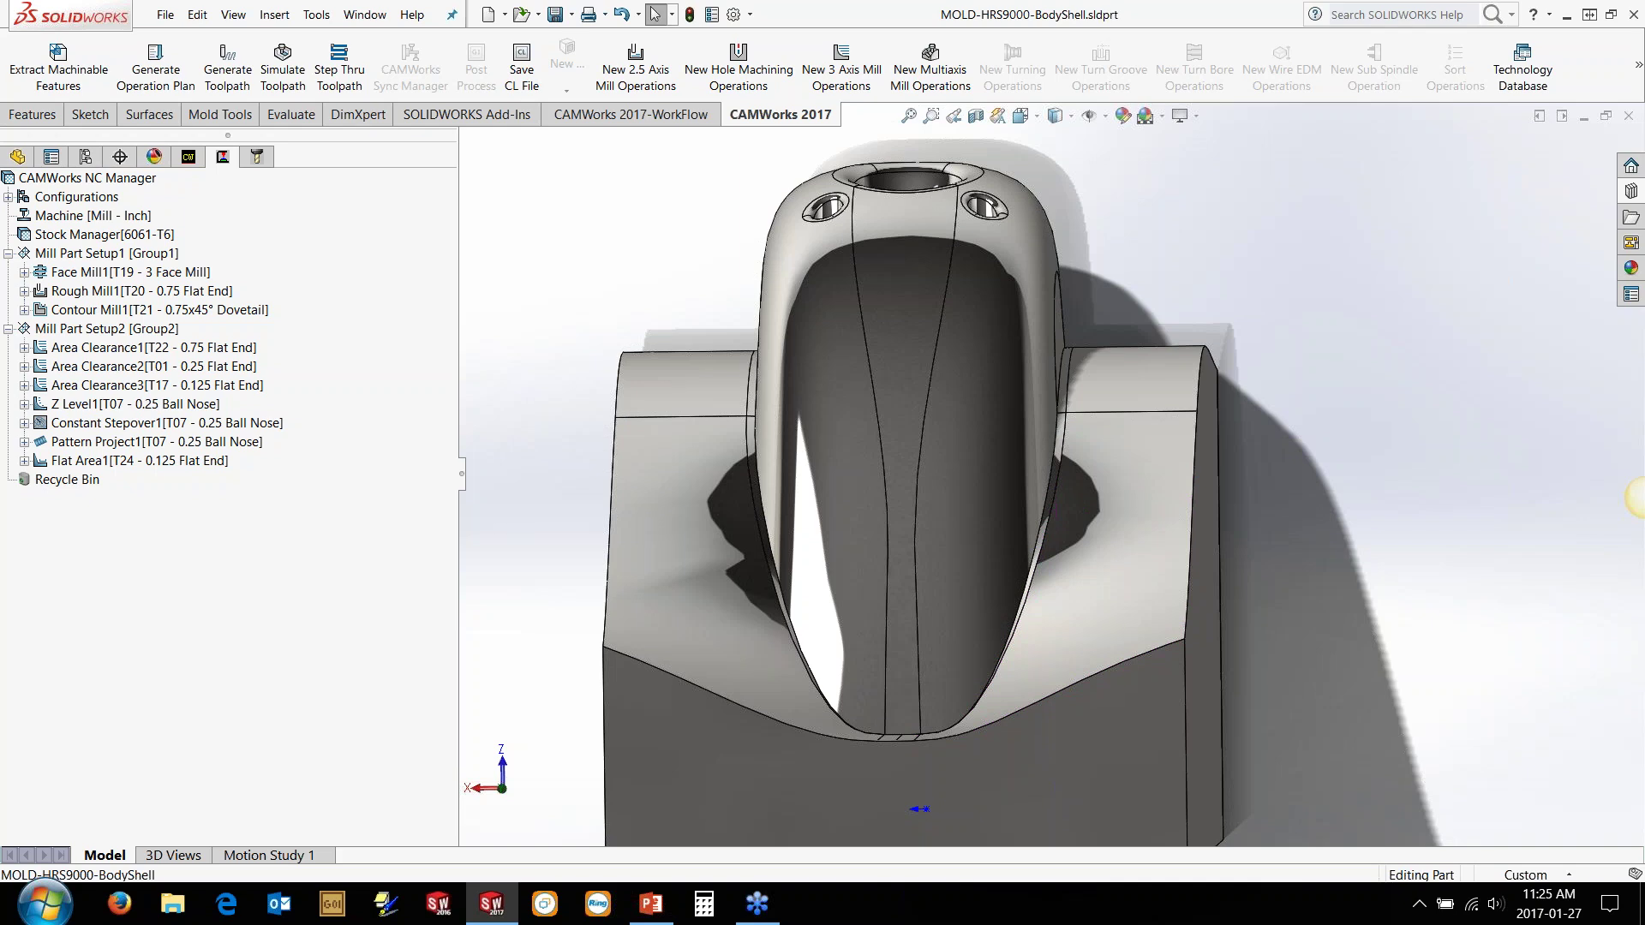
middle_drag(1135, 338, 1148, 346)
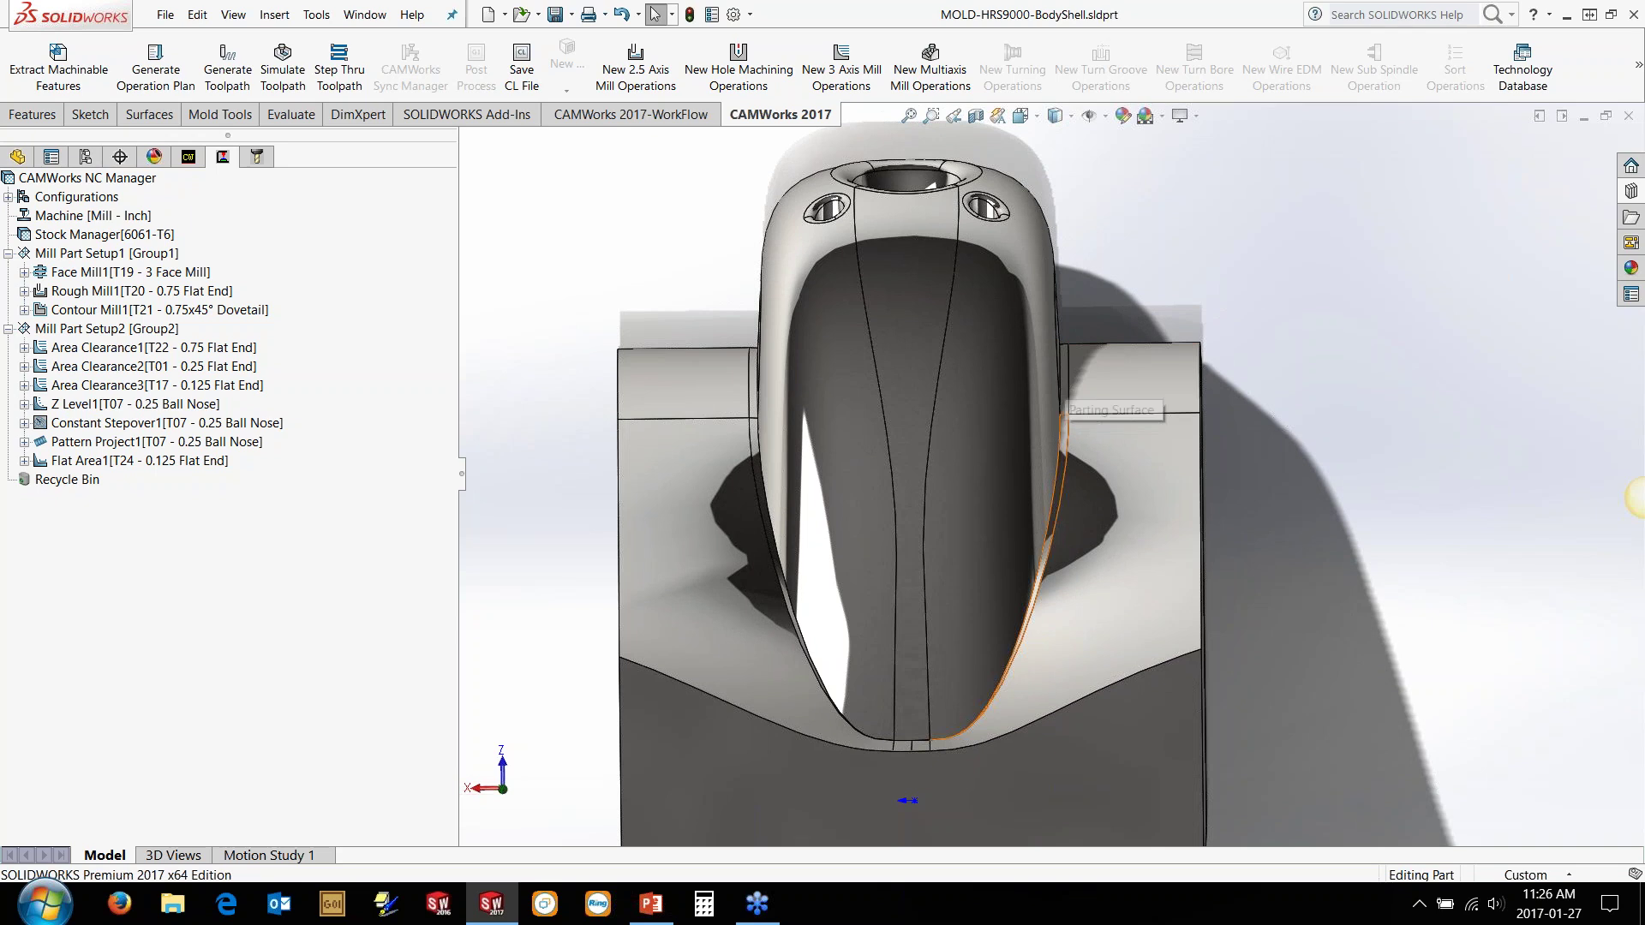
middle_drag(1054, 507, 1070, 685)
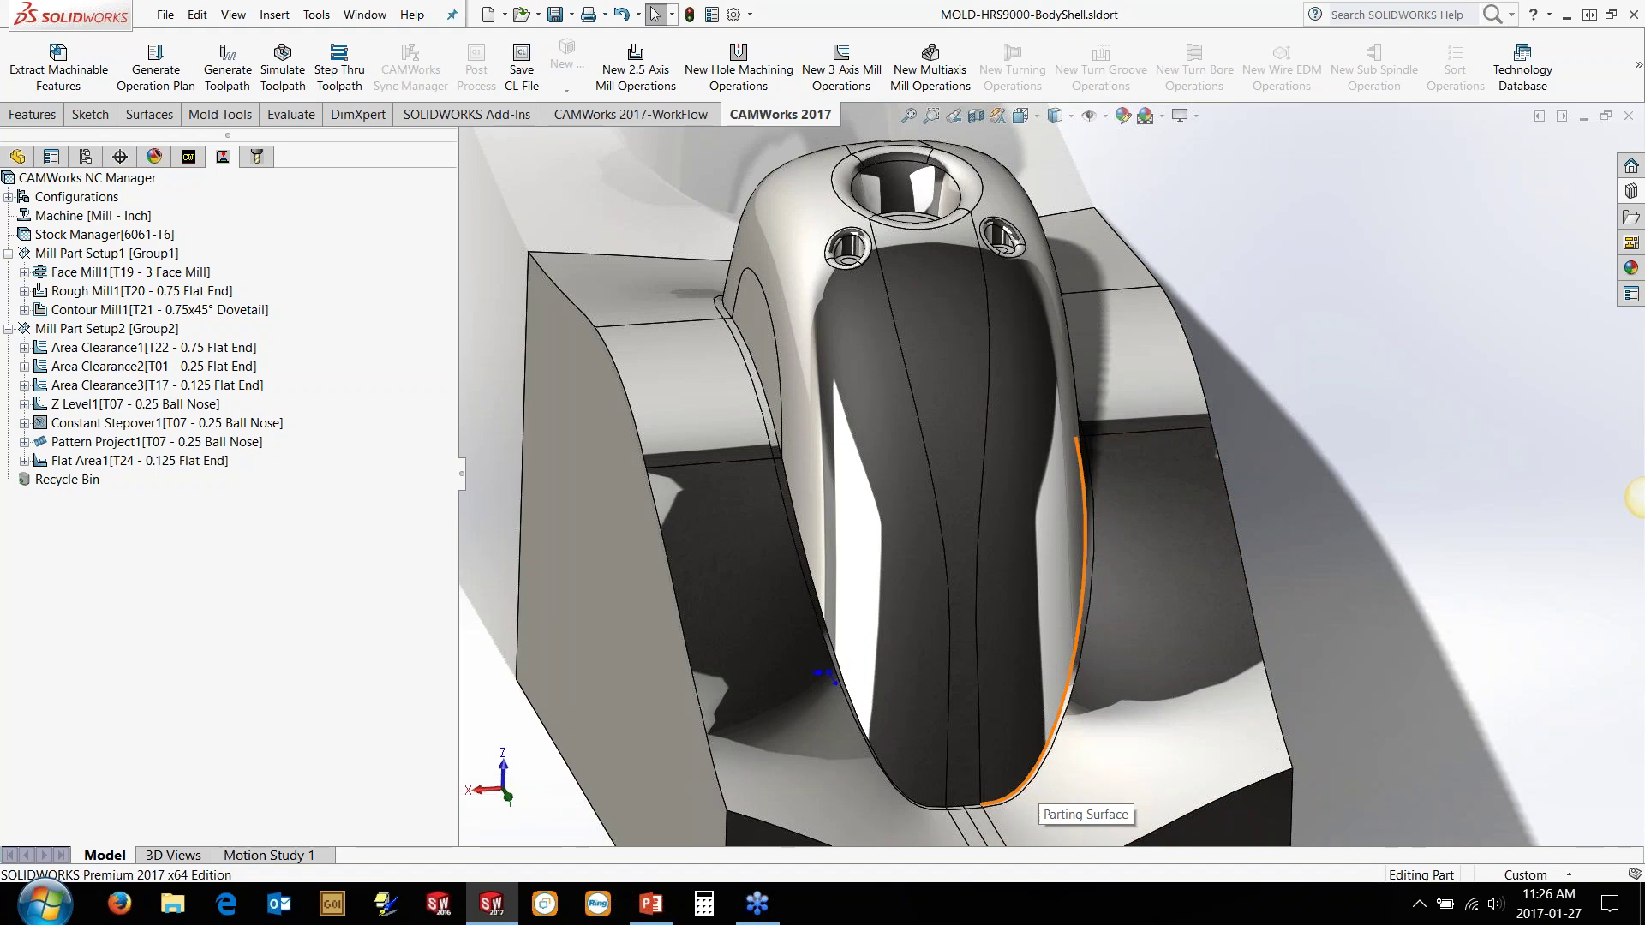
middle_drag(1142, 356, 1041, 283)
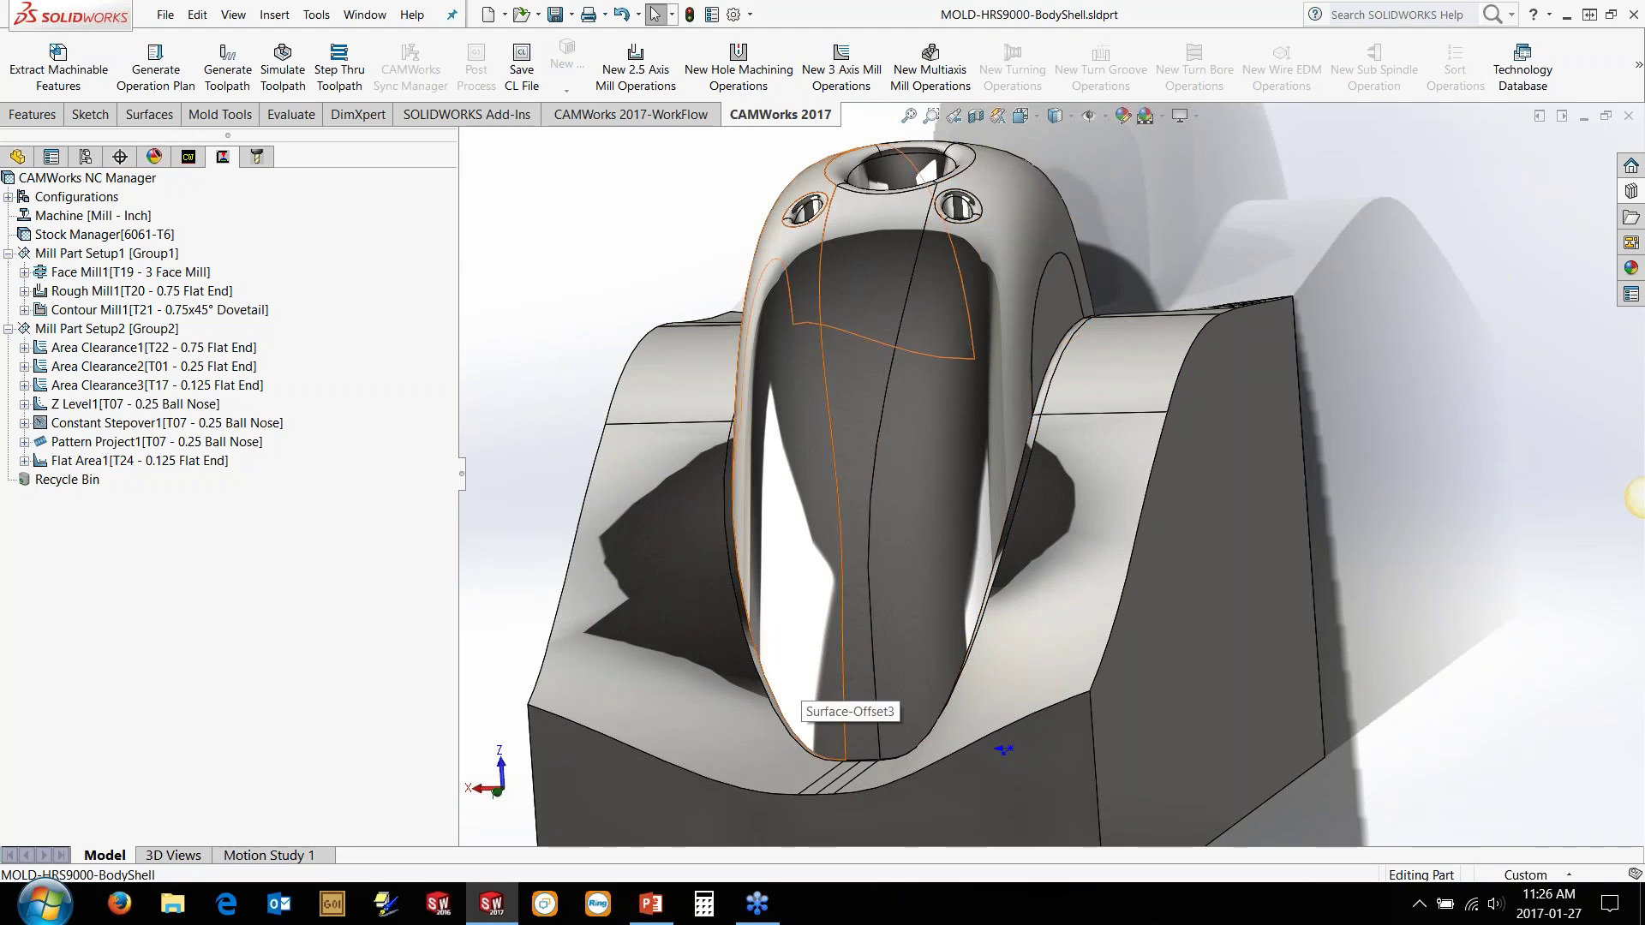
click(189, 156)
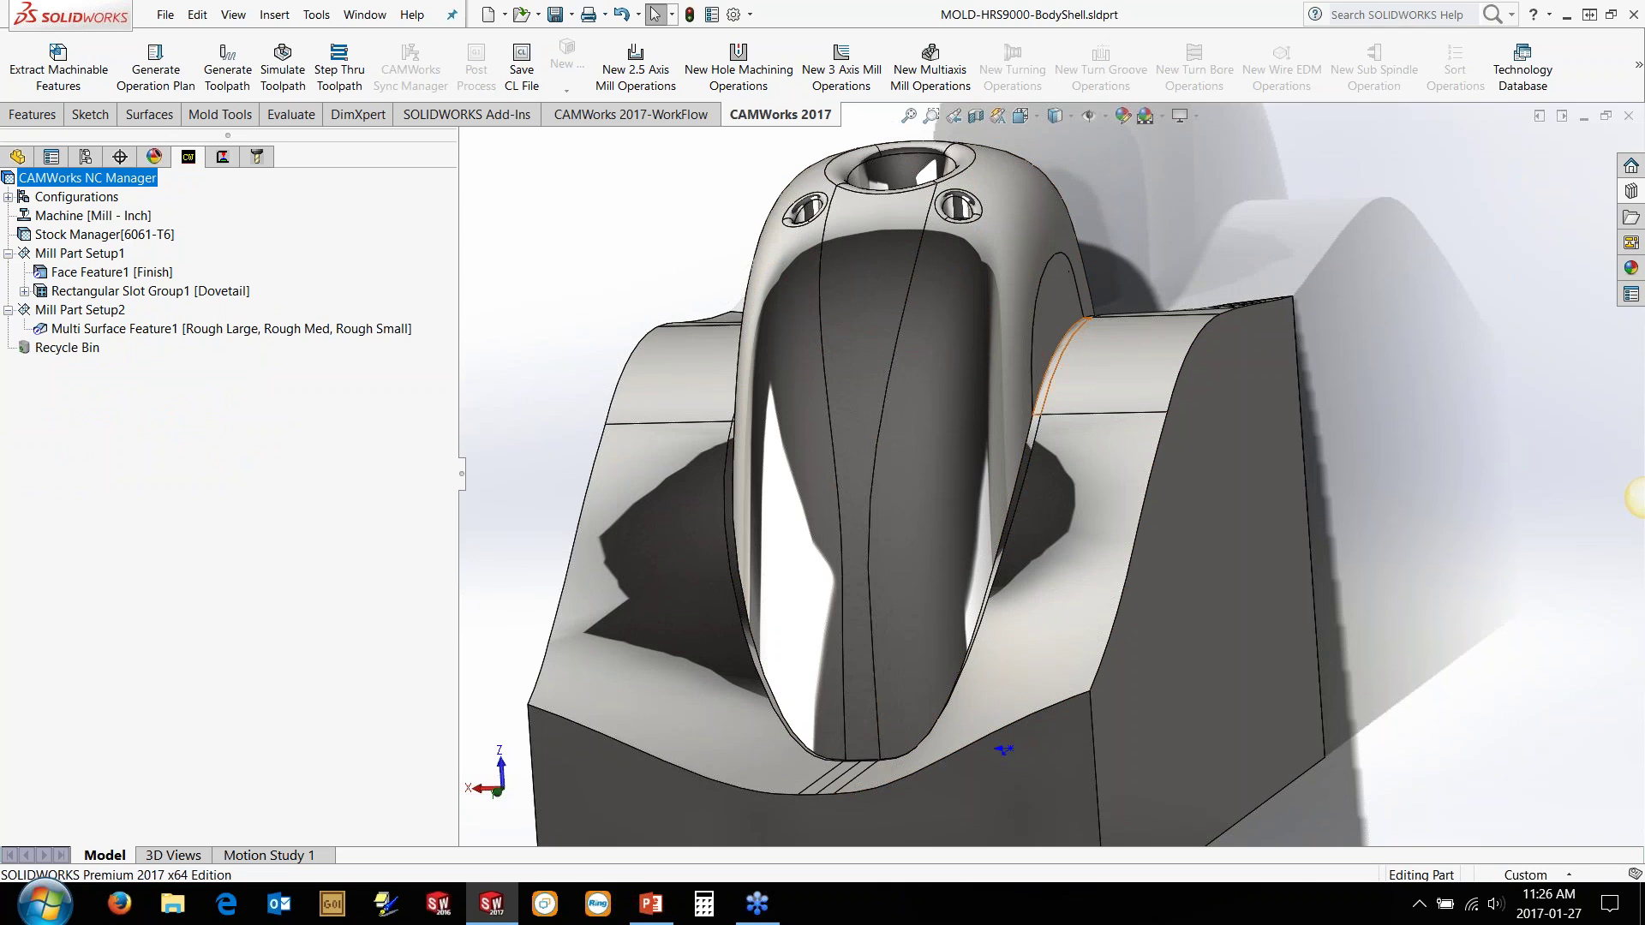
Step: Start a new multi surface feature under Mill Part Setup2 with the 5 Axis strategy
right_click(53, 311)
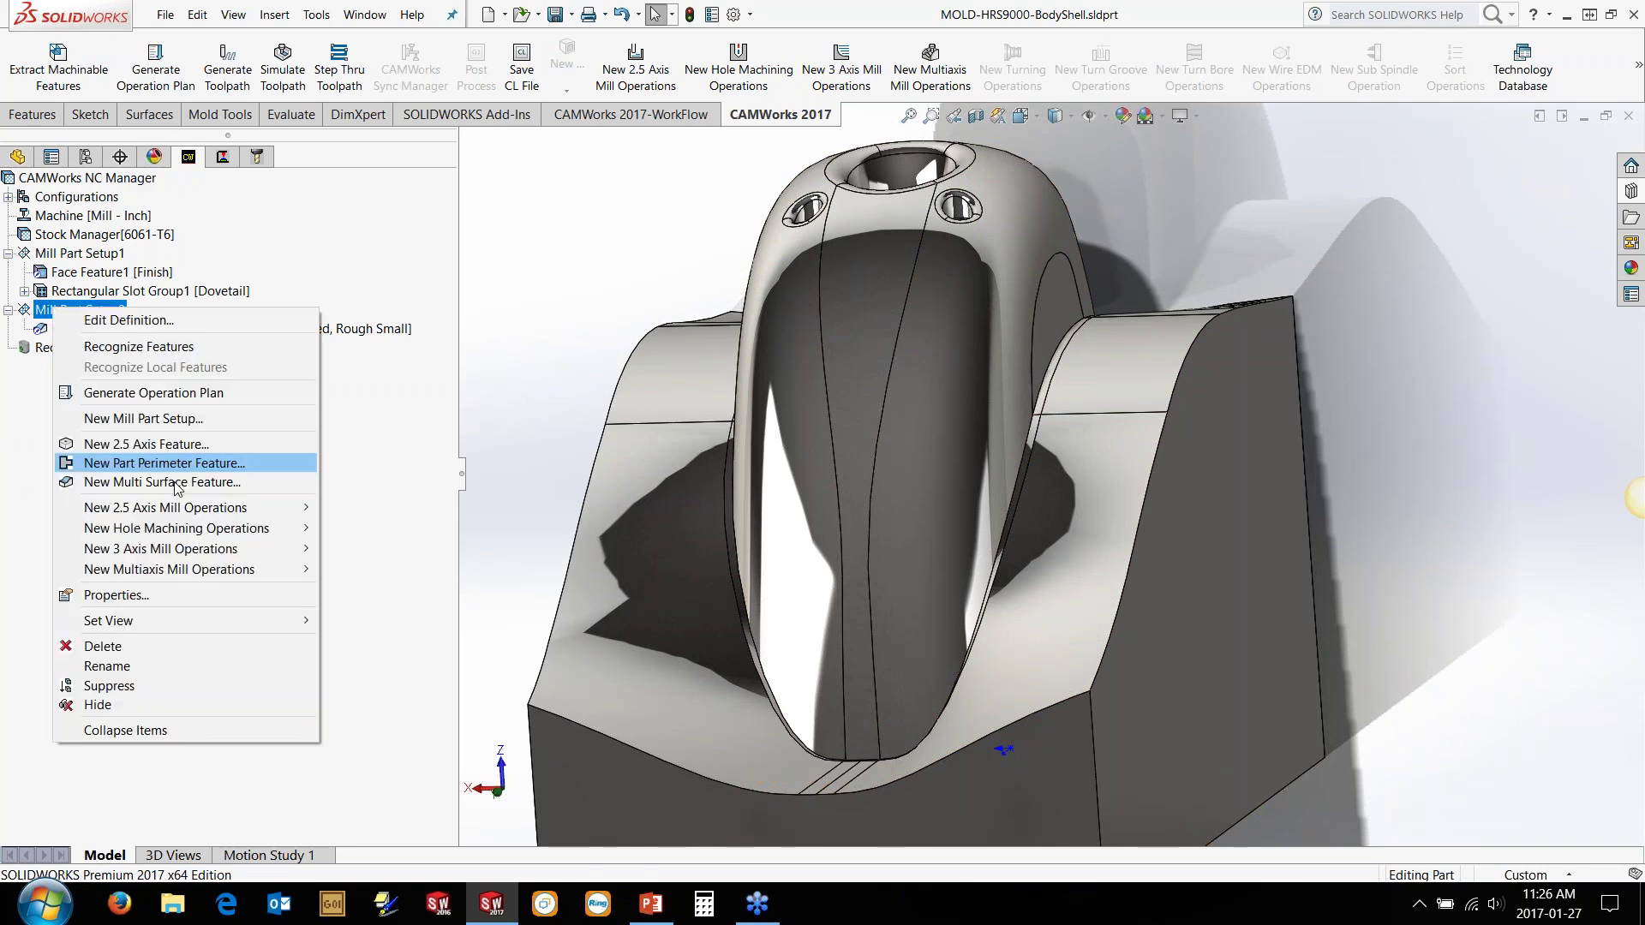
click(175, 483)
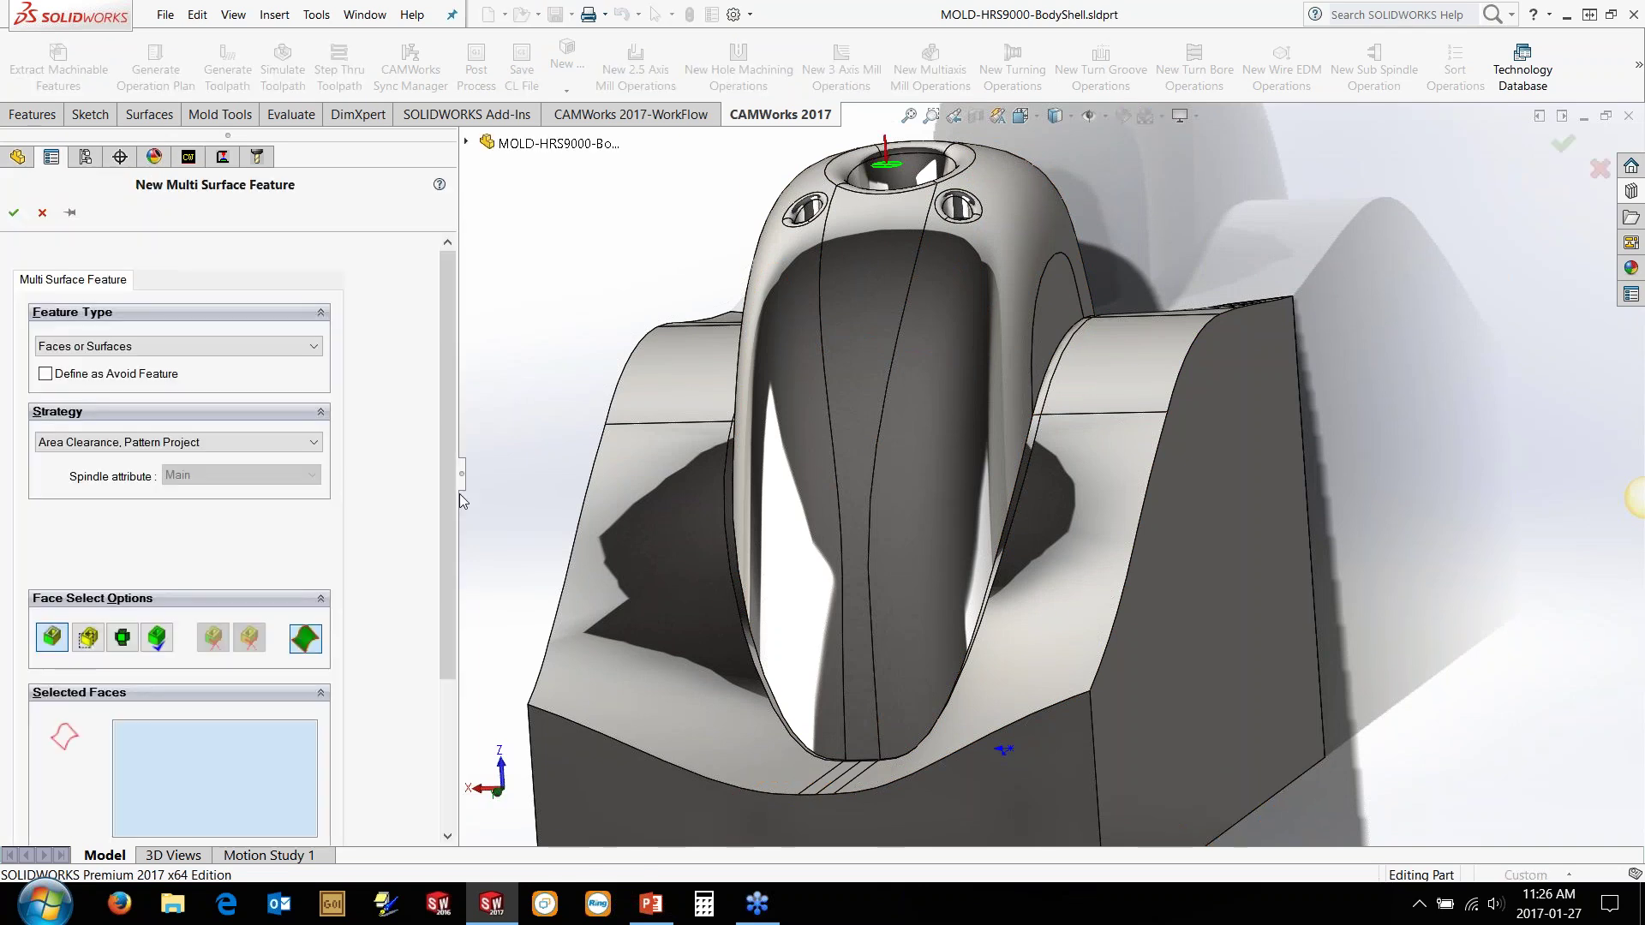
click(169, 444)
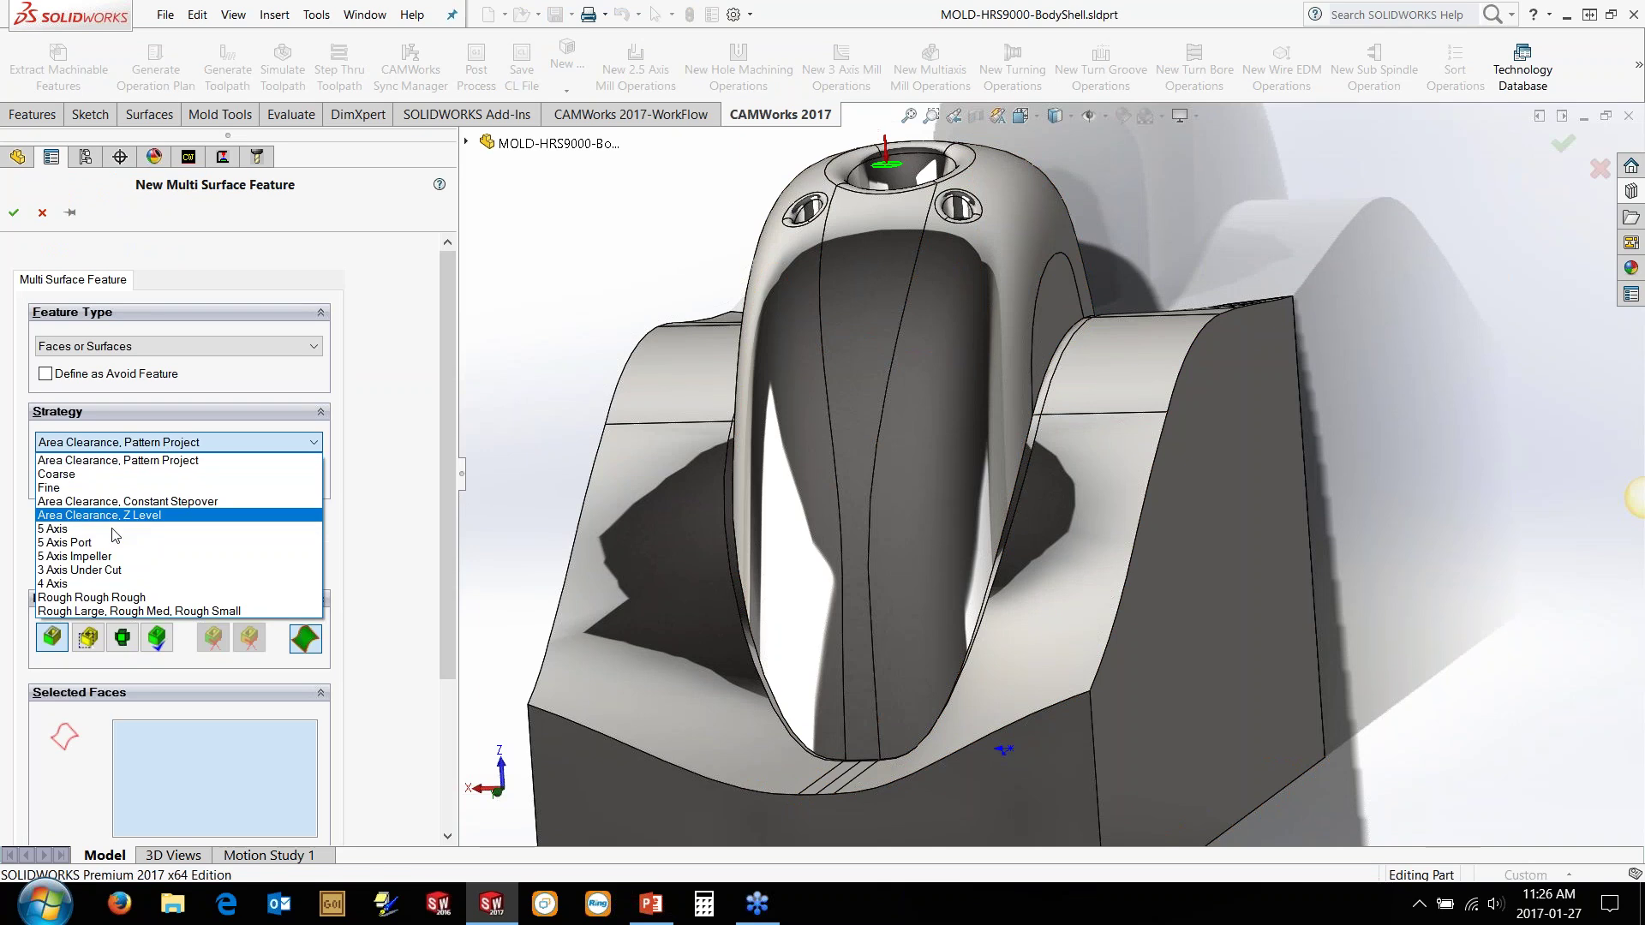
click(115, 531)
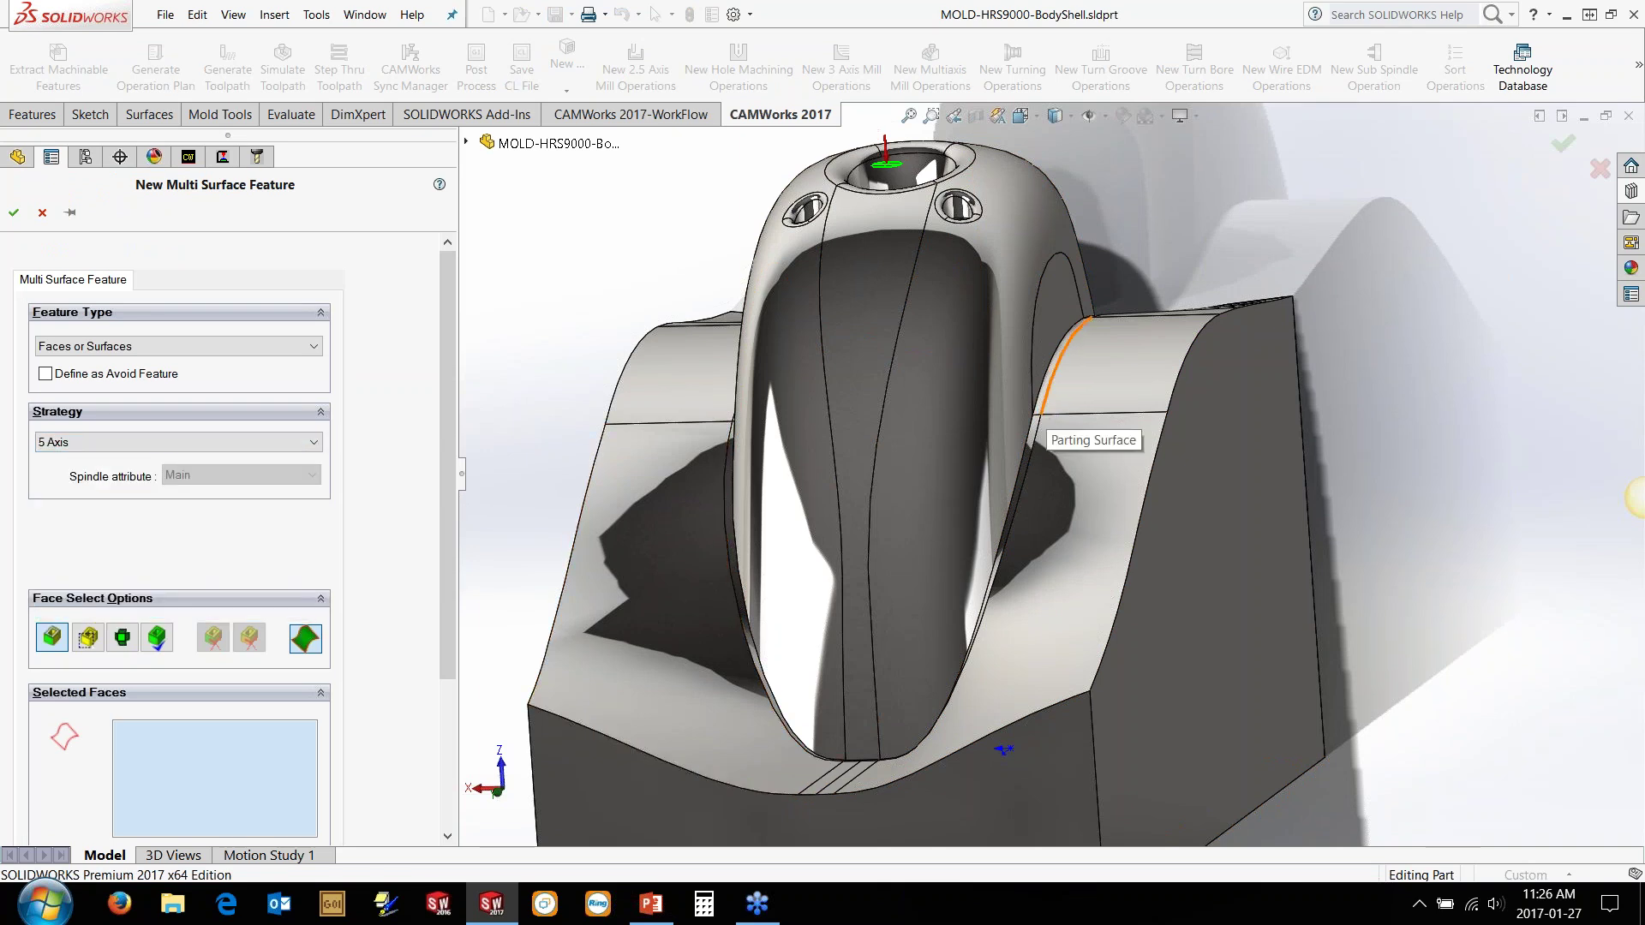
Step: Add the narrow parting surface faces along one side of the body shell and around its front end to the feature
click(1040, 405)
click(1032, 430)
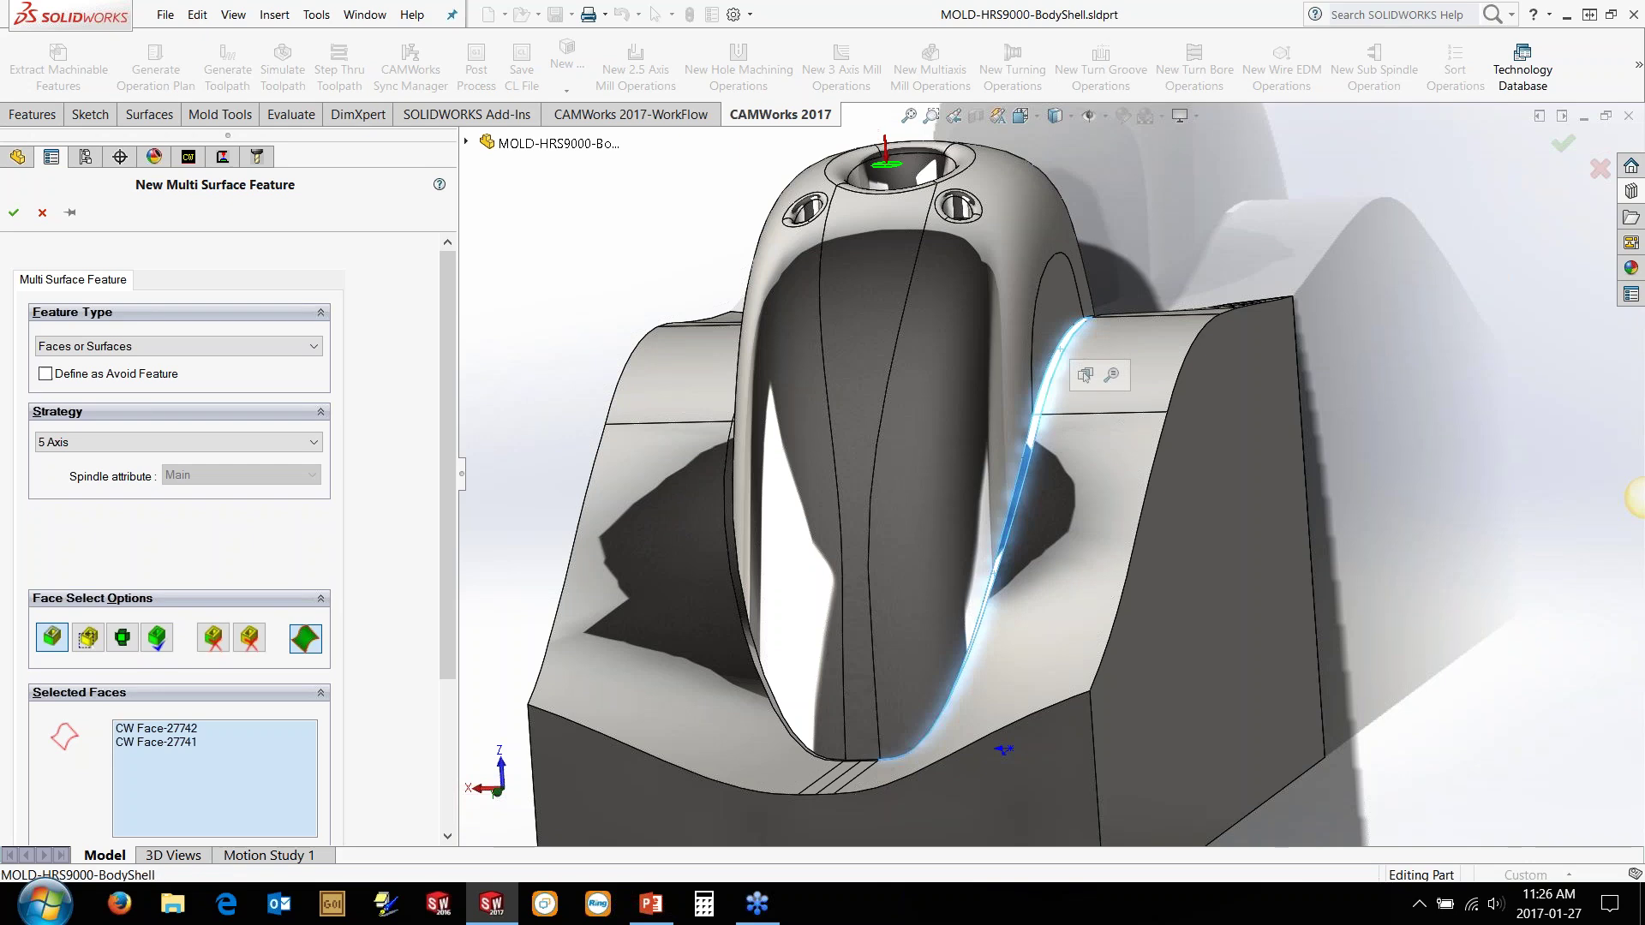
scroll(1003, 750, down, 5)
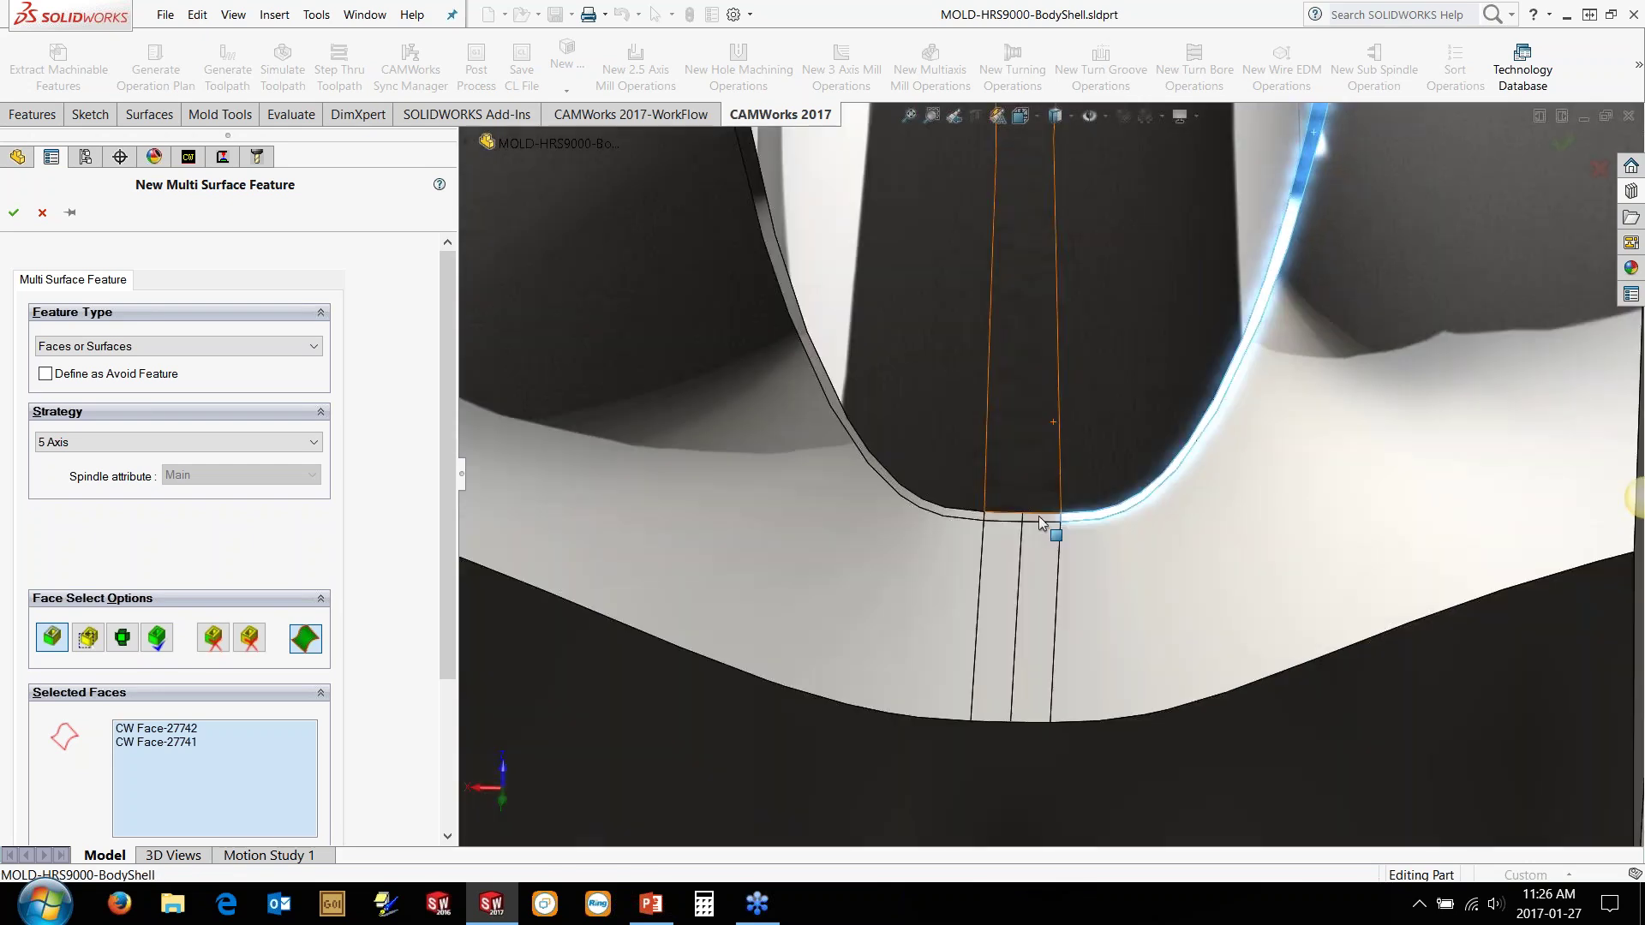
click(1042, 518)
click(1088, 465)
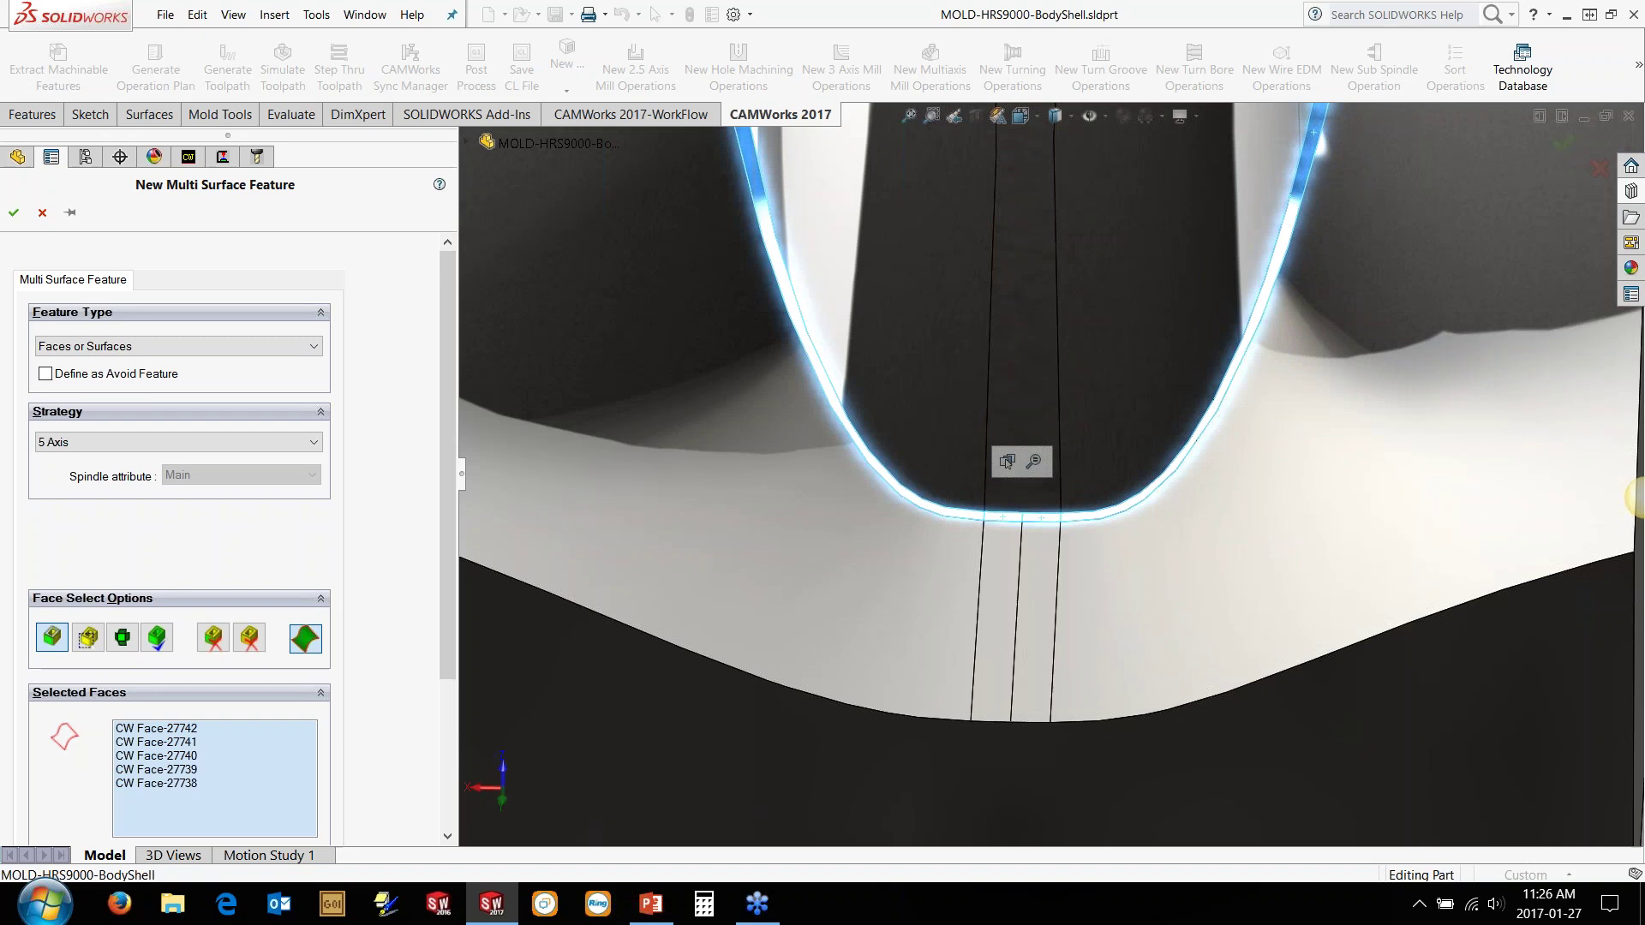
Step: Add the narrow parting surface faces along the opposite side of the body shell to the feature's selected faces
scroll(983, 221, up, 5)
scroll(913, 252, down, 6)
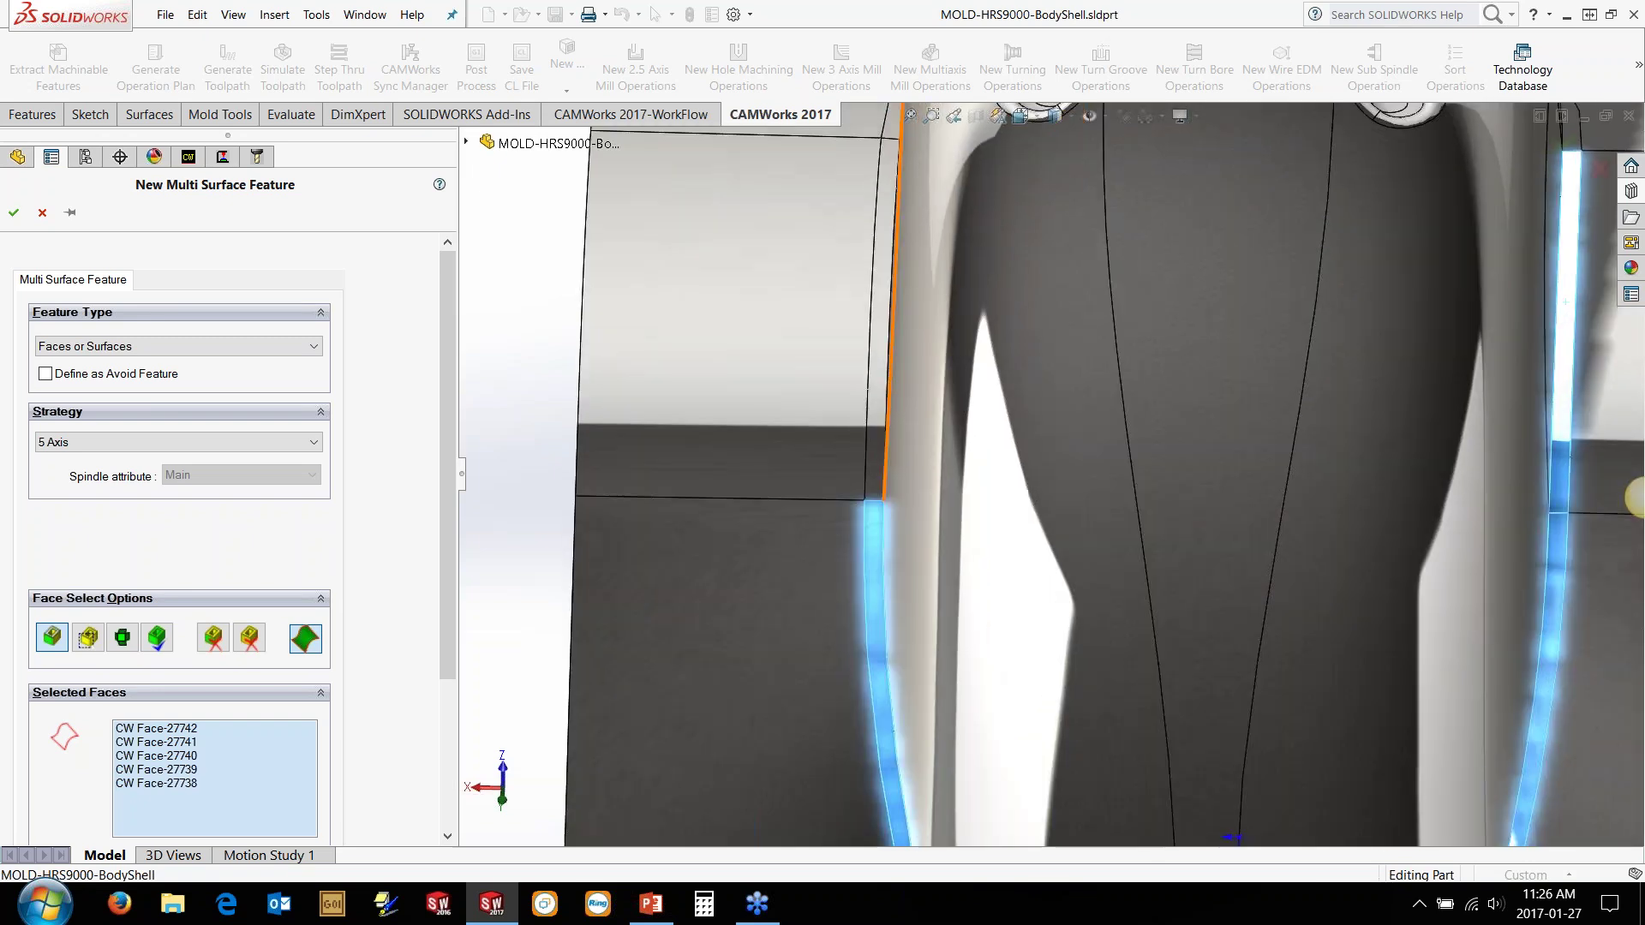
click(886, 253)
middle_drag(886, 254, 947, 369)
scroll(958, 252, up, 6)
scroll(945, 251, down, 6)
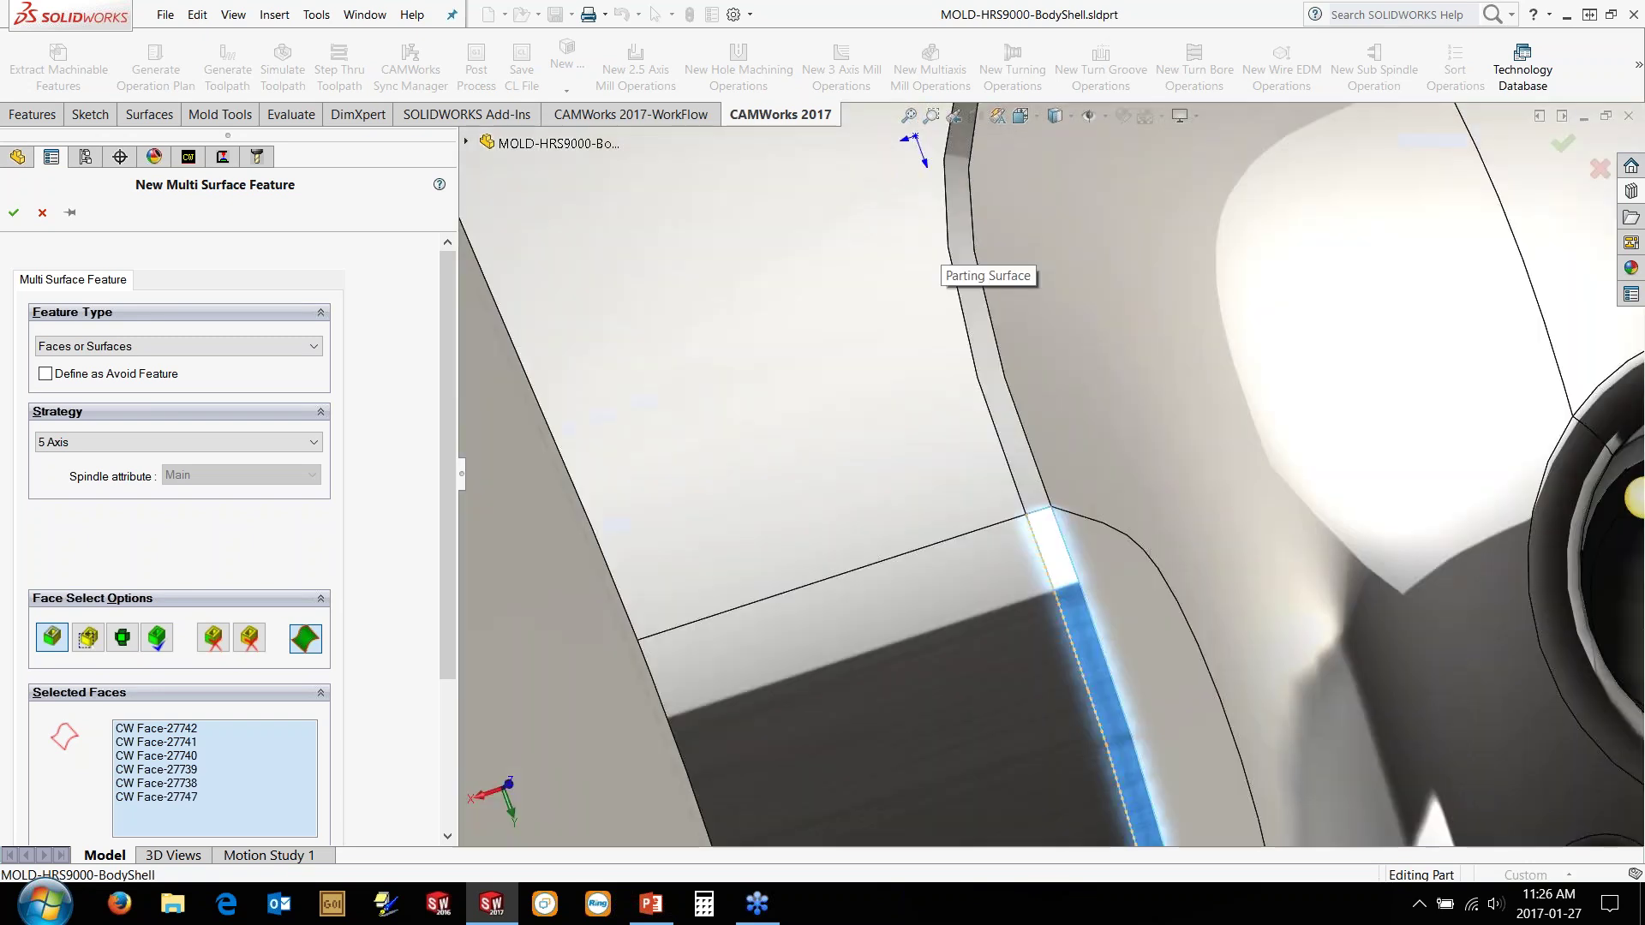
click(958, 252)
Step: Add the short parting surface faces at the rear of the body shell and accept the multi surface feature
scroll(958, 251, up, 5)
scroll(1141, 275, down, 7)
click(1020, 370)
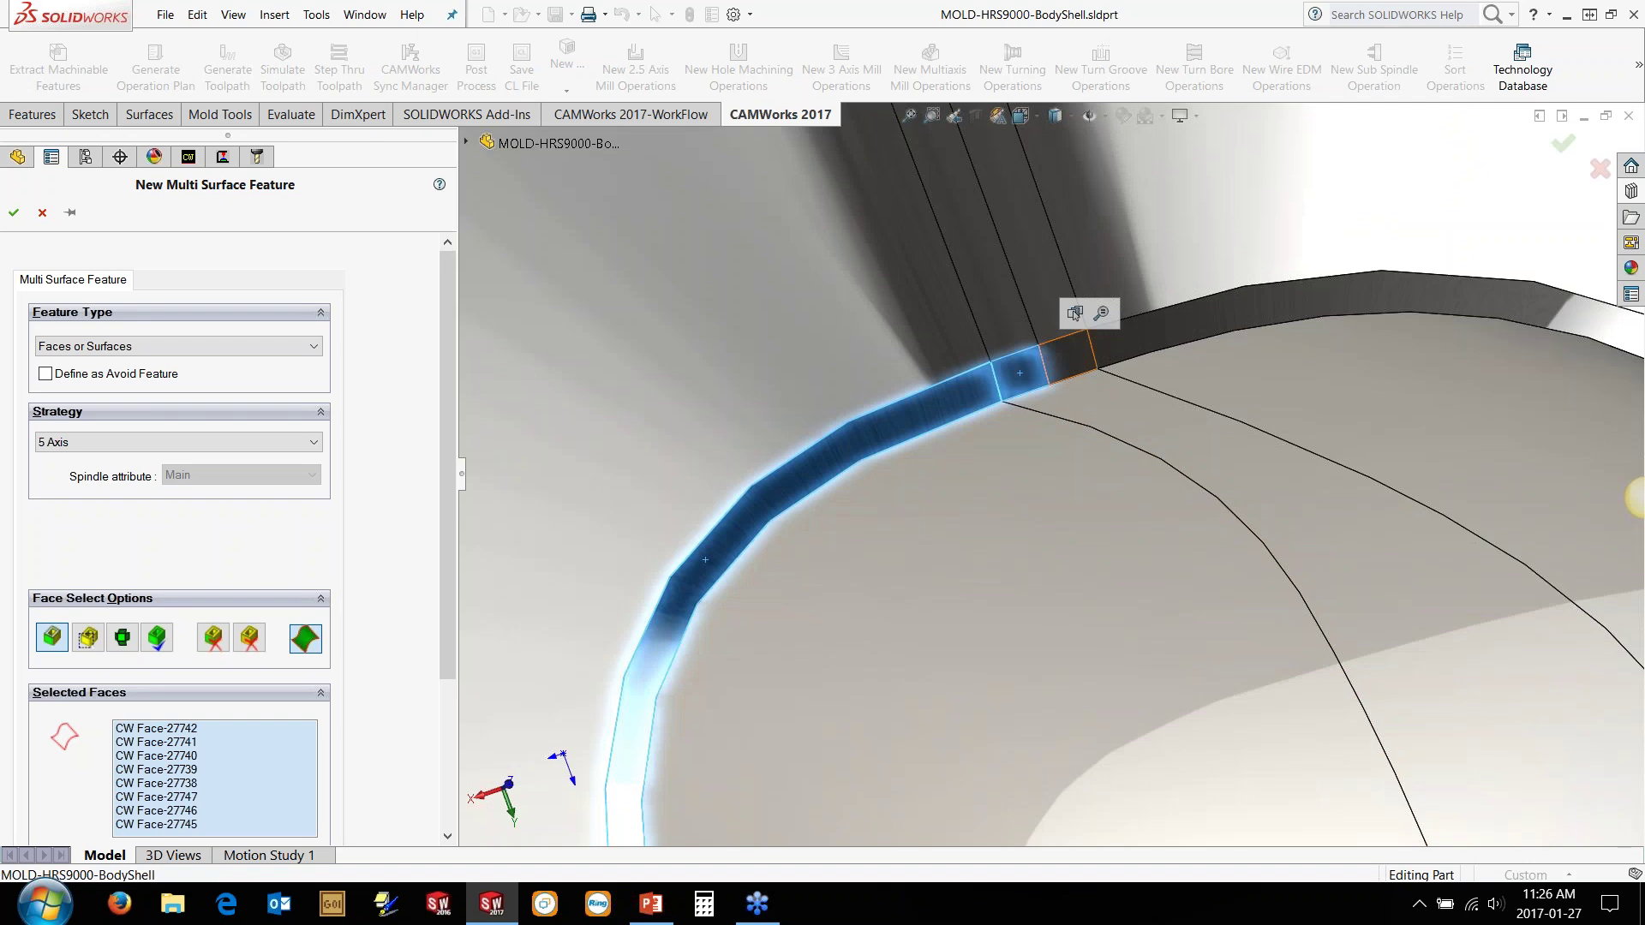
click(1068, 356)
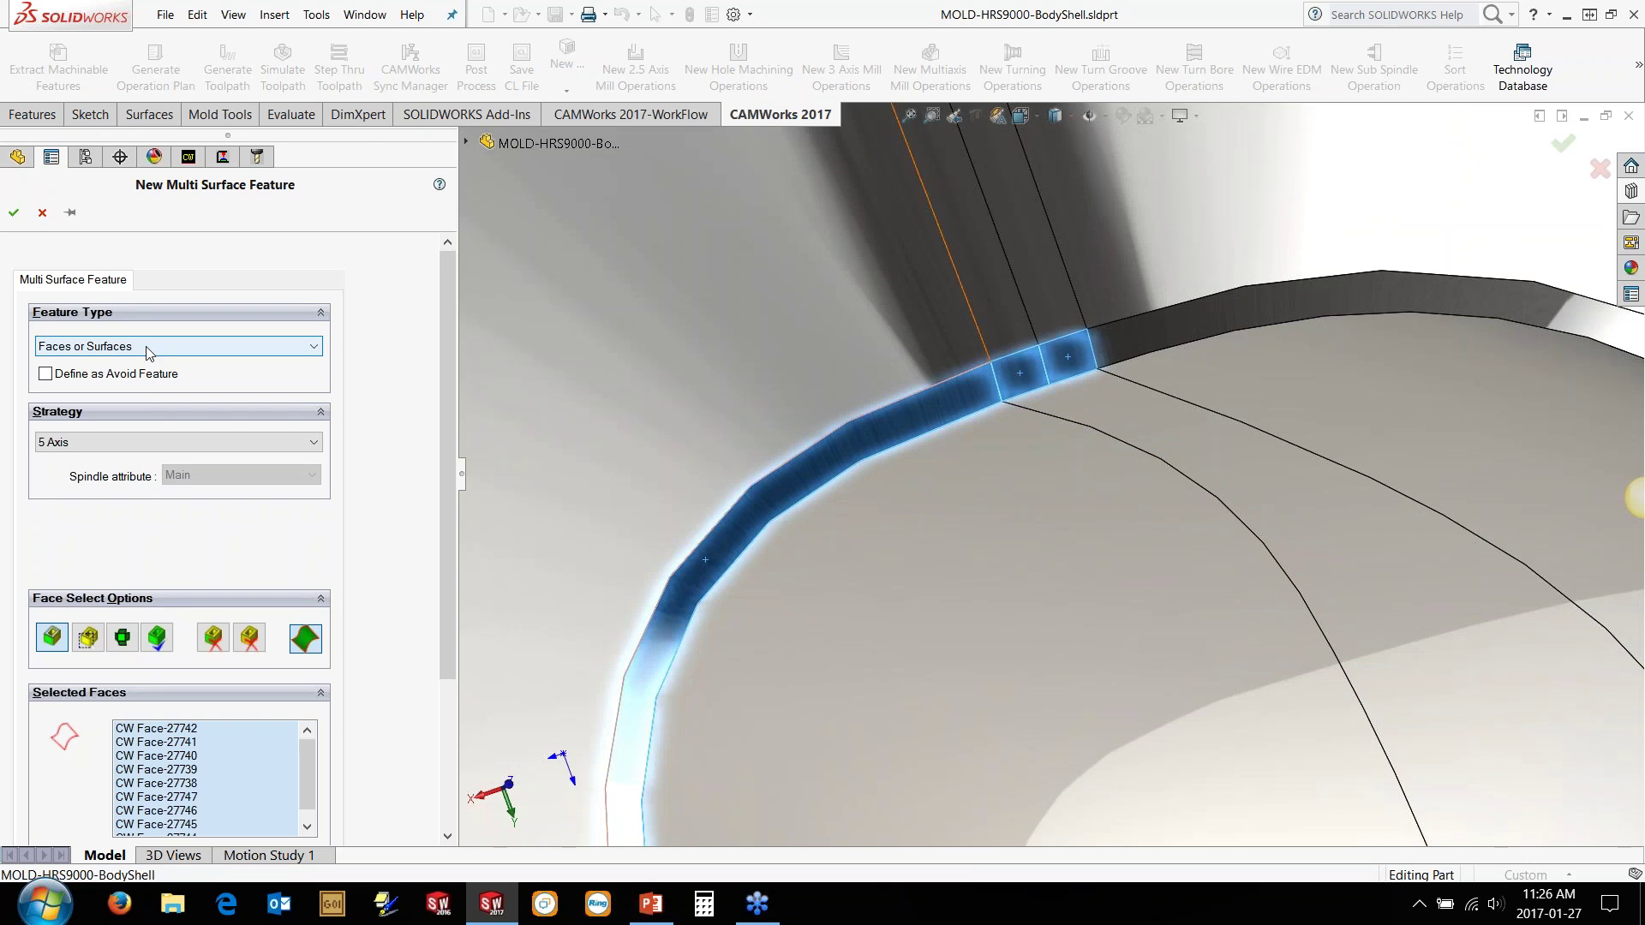
scroll(1222, 396, up, 5)
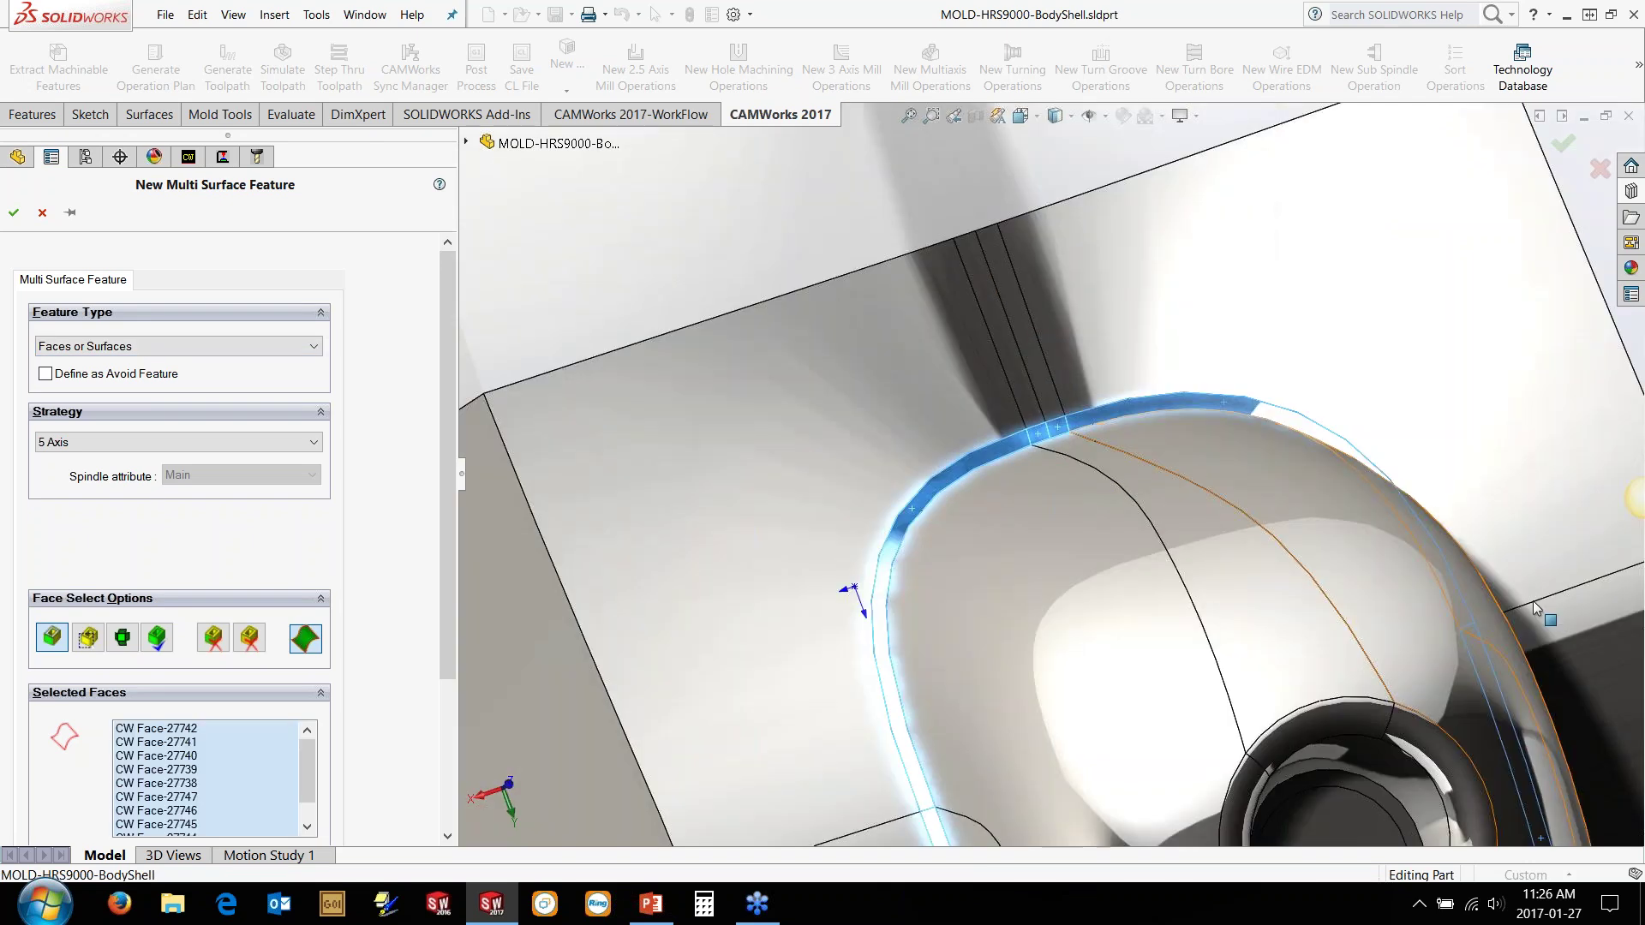
scroll(1533, 606, down, 3)
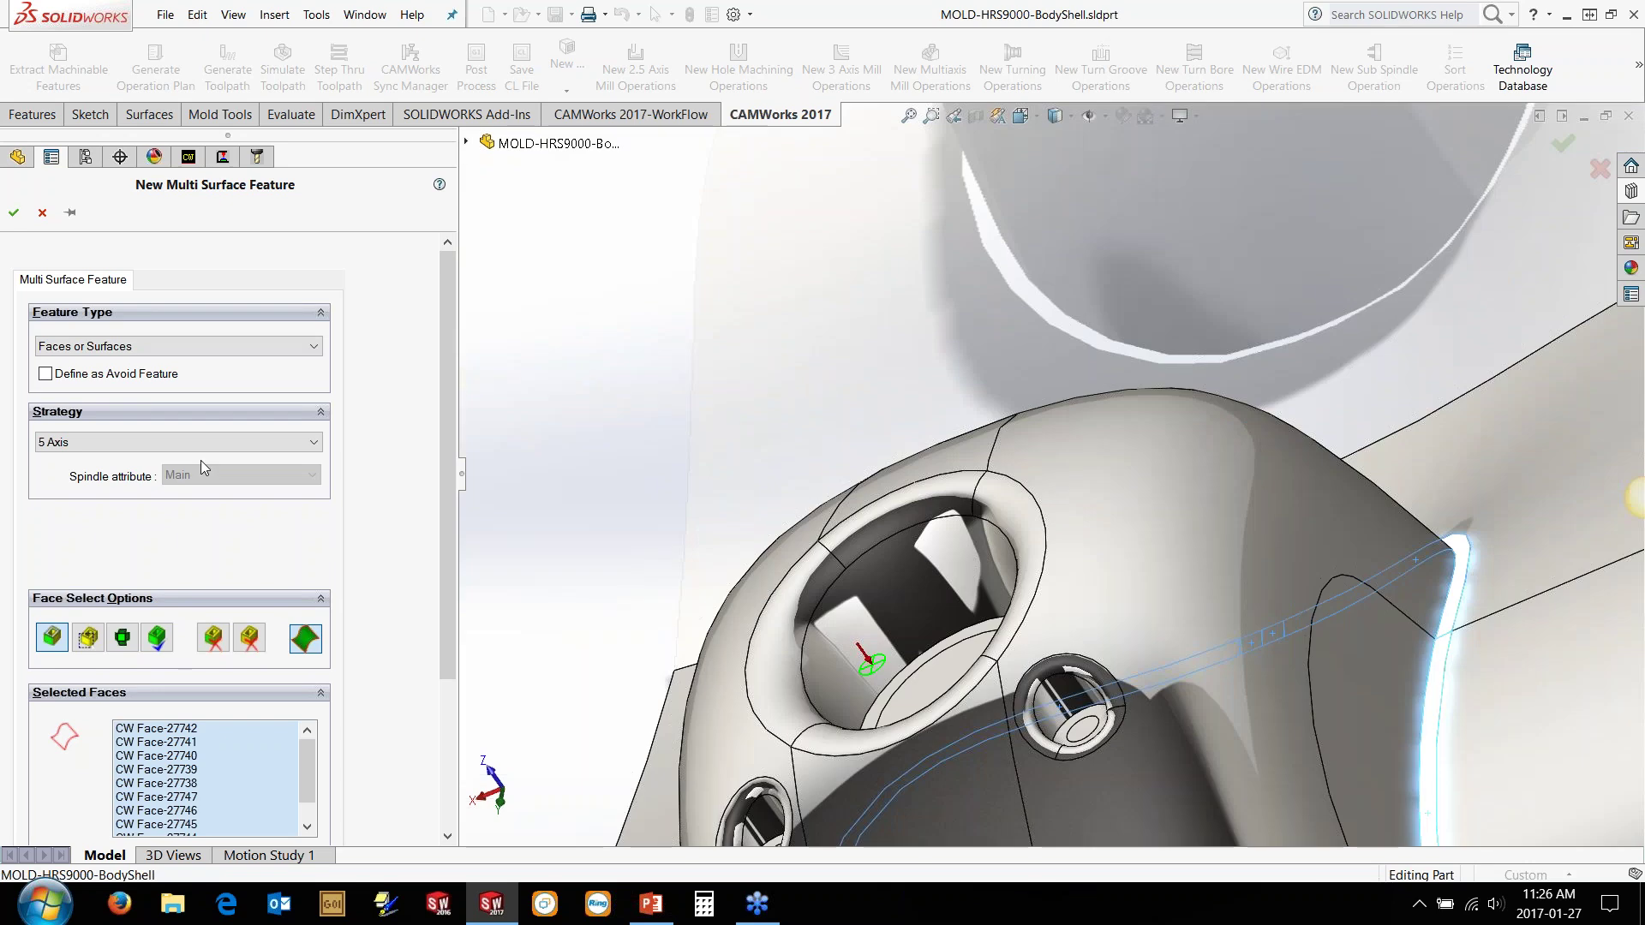
click(15, 213)
Step: Generate the operation plan for the new 5 Axis feature and open the resulting Multiaxis Mill operation's parameters
right_click(215, 348)
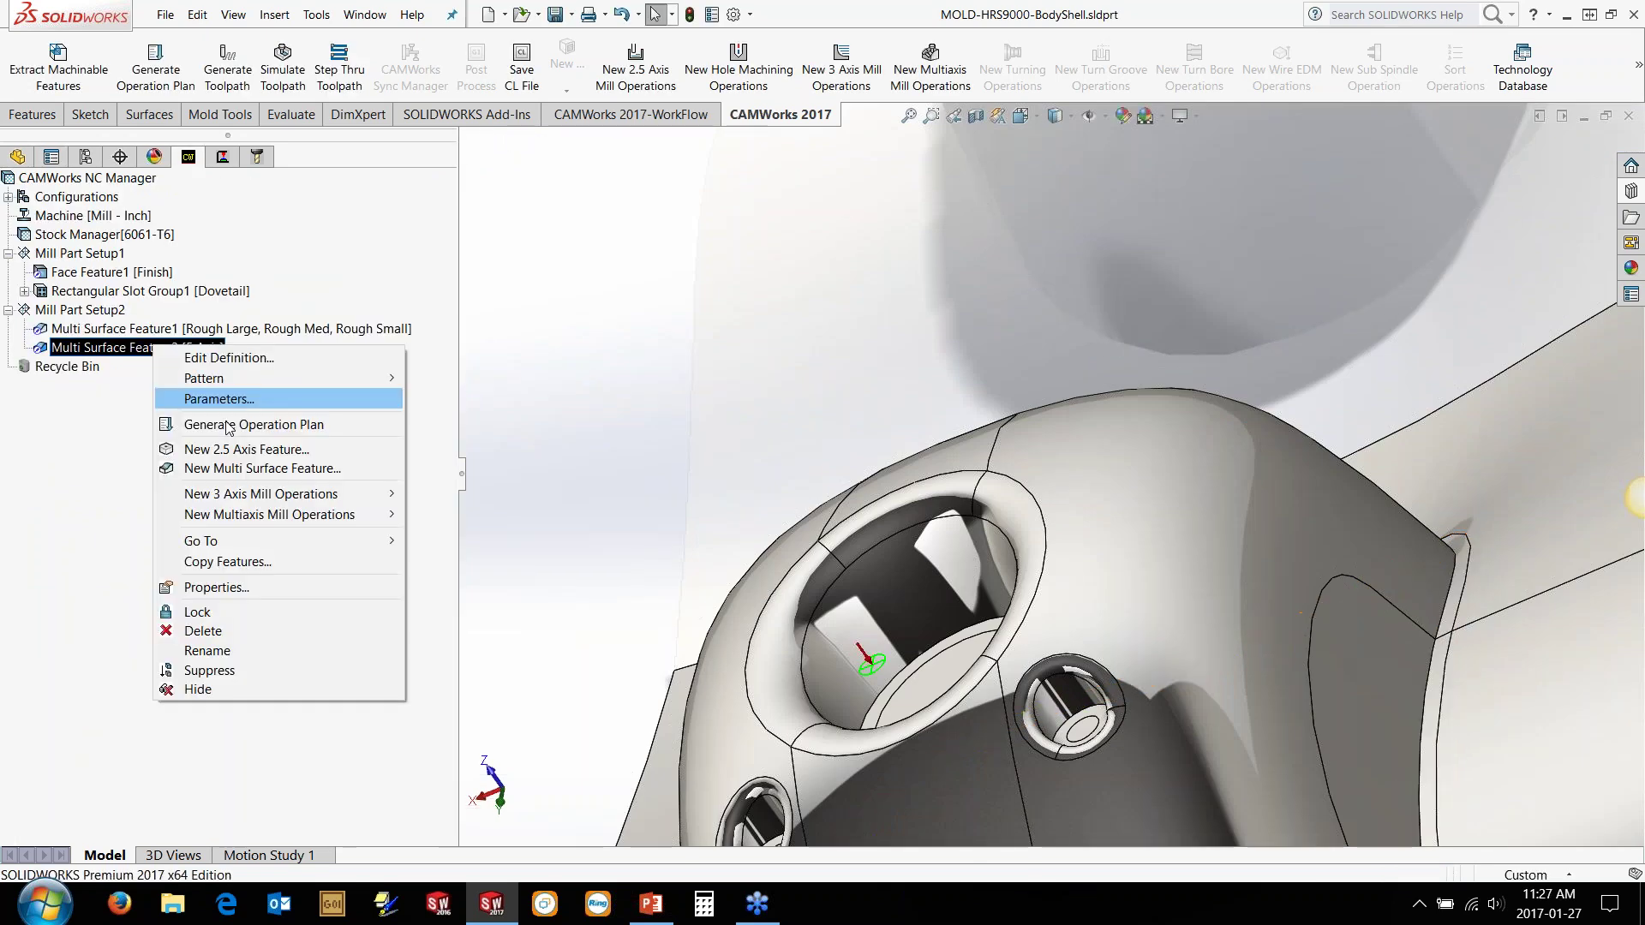
click(227, 424)
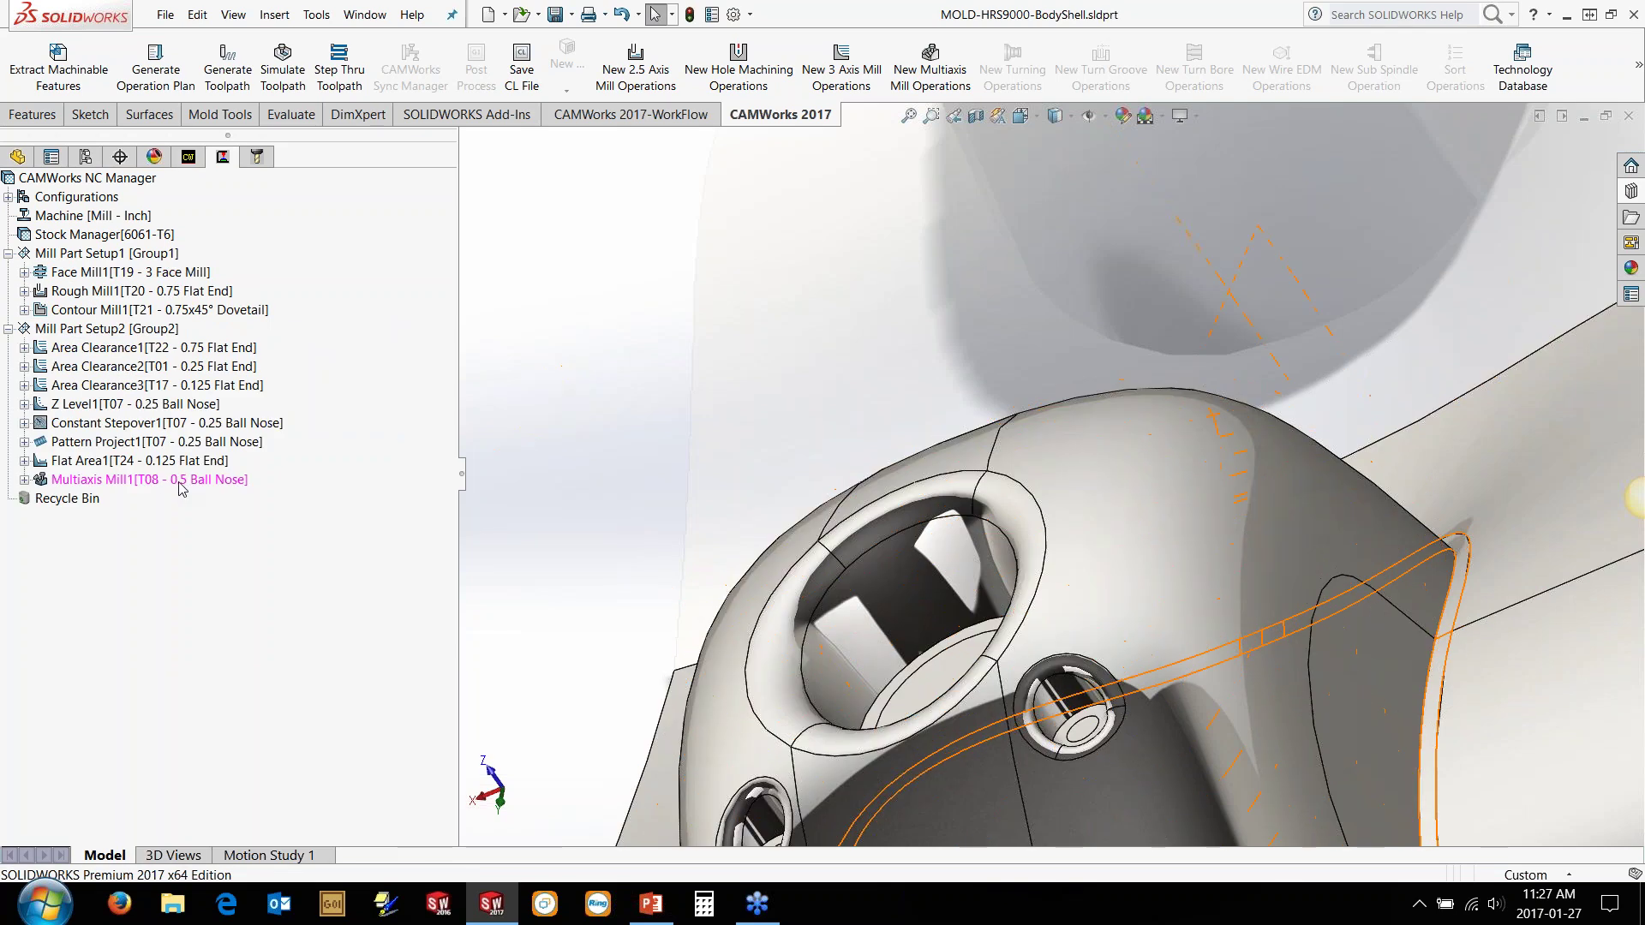
click(179, 482)
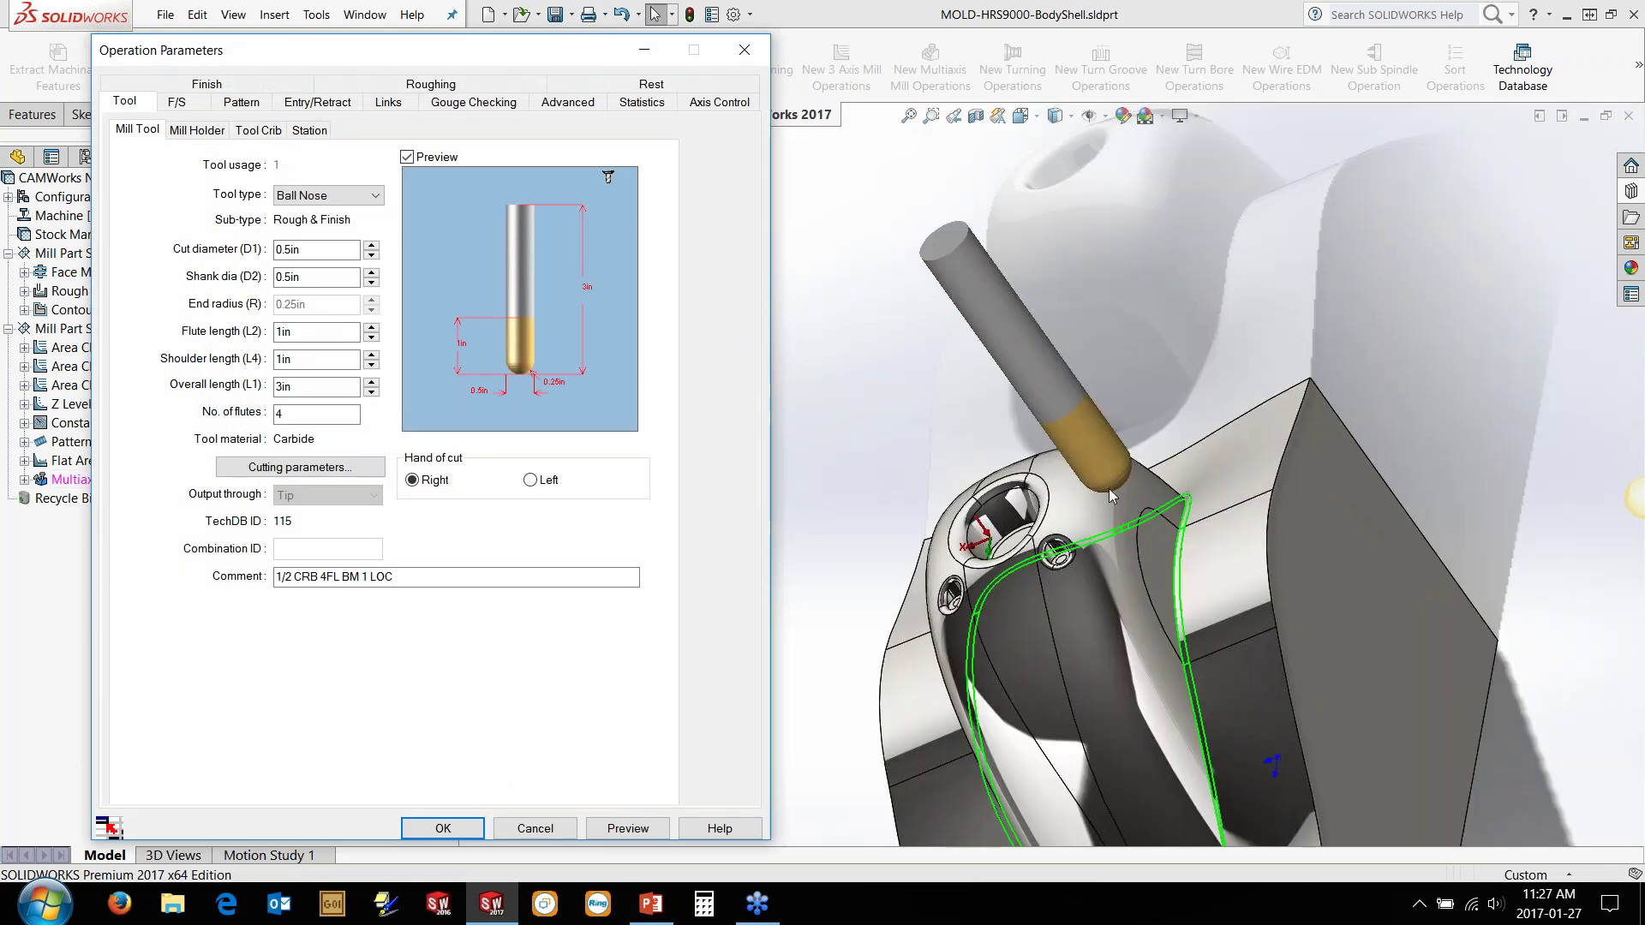
Step: Assign the station 2 flat end mill, 3/8 EM CRB 2FL 1 LOC, from the tool crib to the operation and show its holder settings
scroll(1108, 490, up, 6)
middle_drag(1108, 490, 1096, 545)
scroll(1088, 543, down, 5)
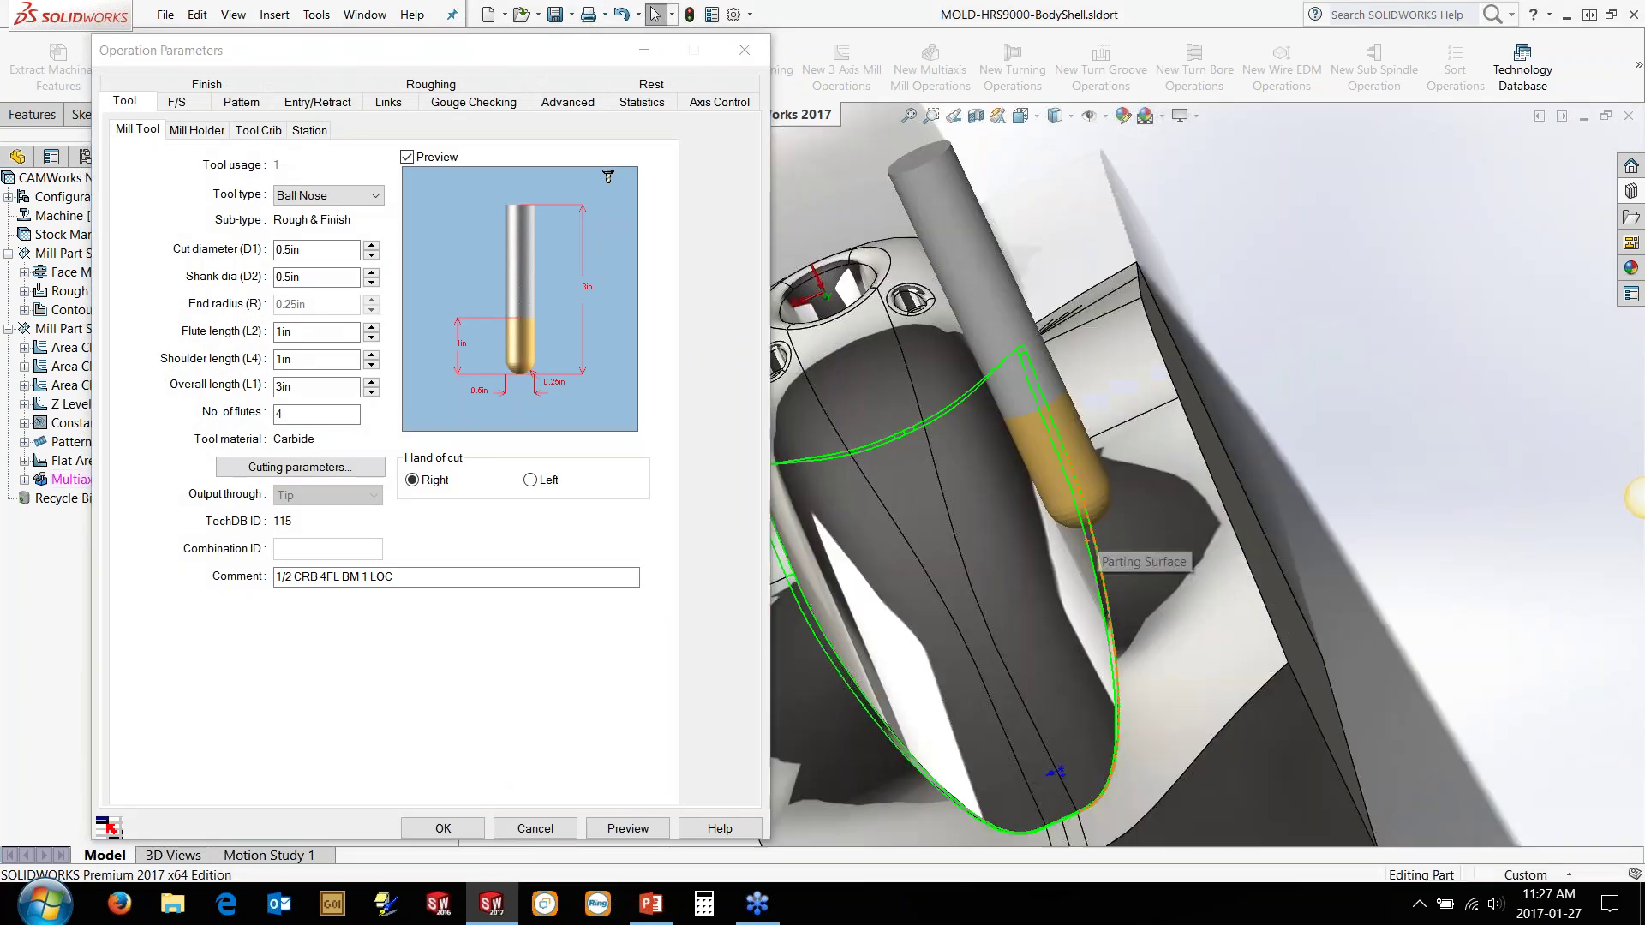
click(265, 132)
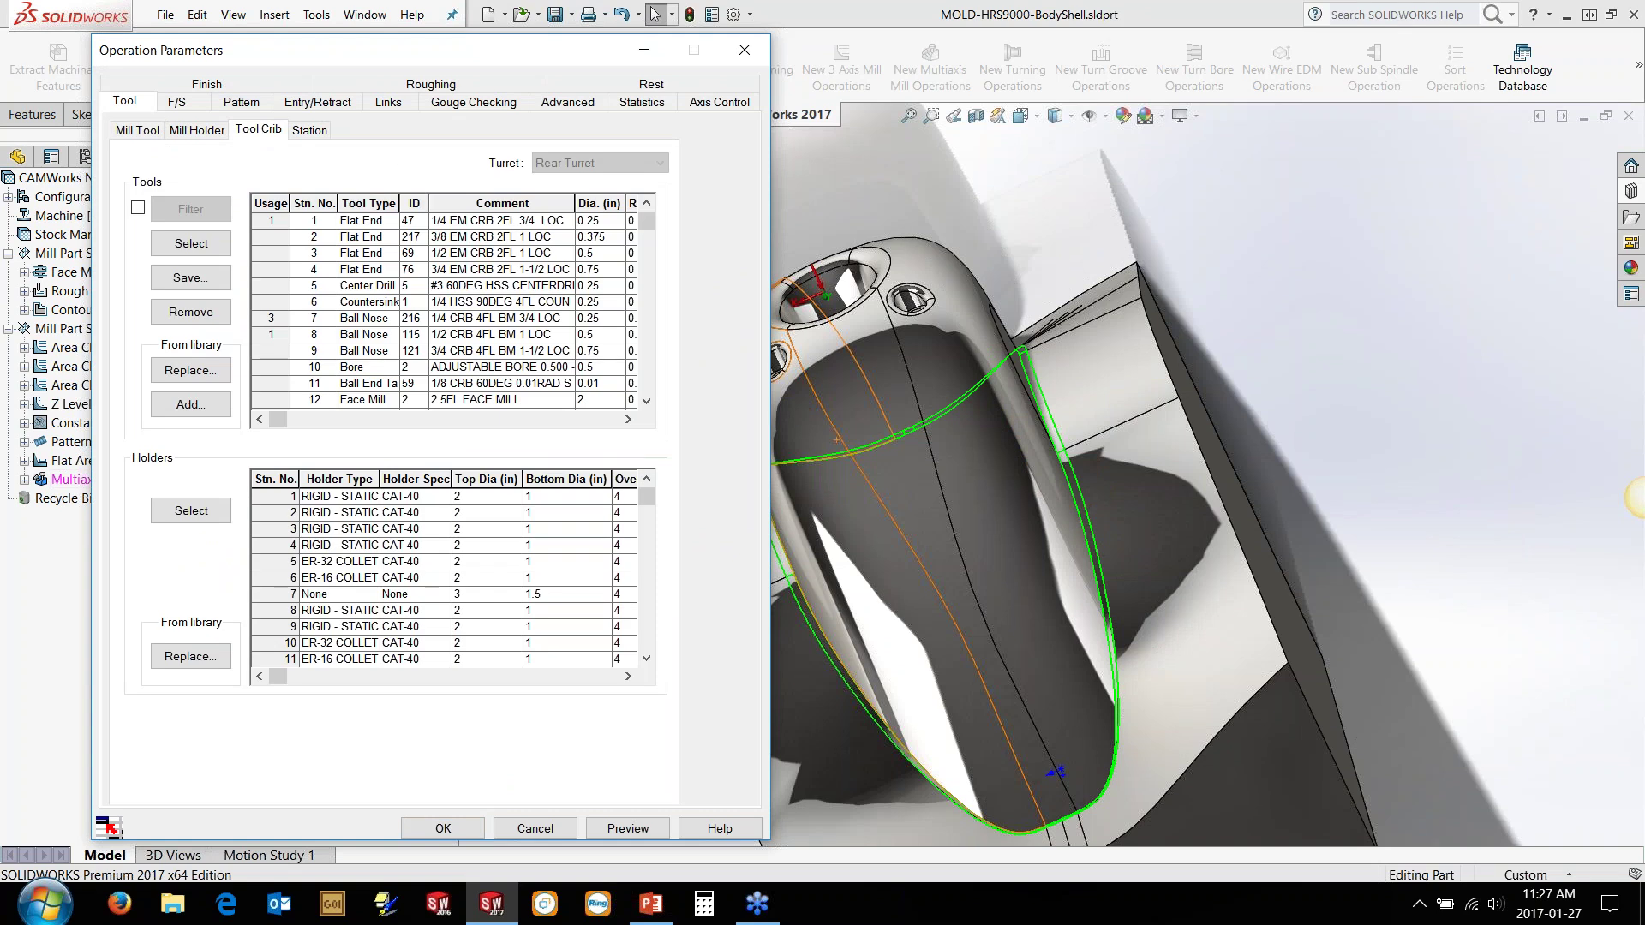
click(487, 237)
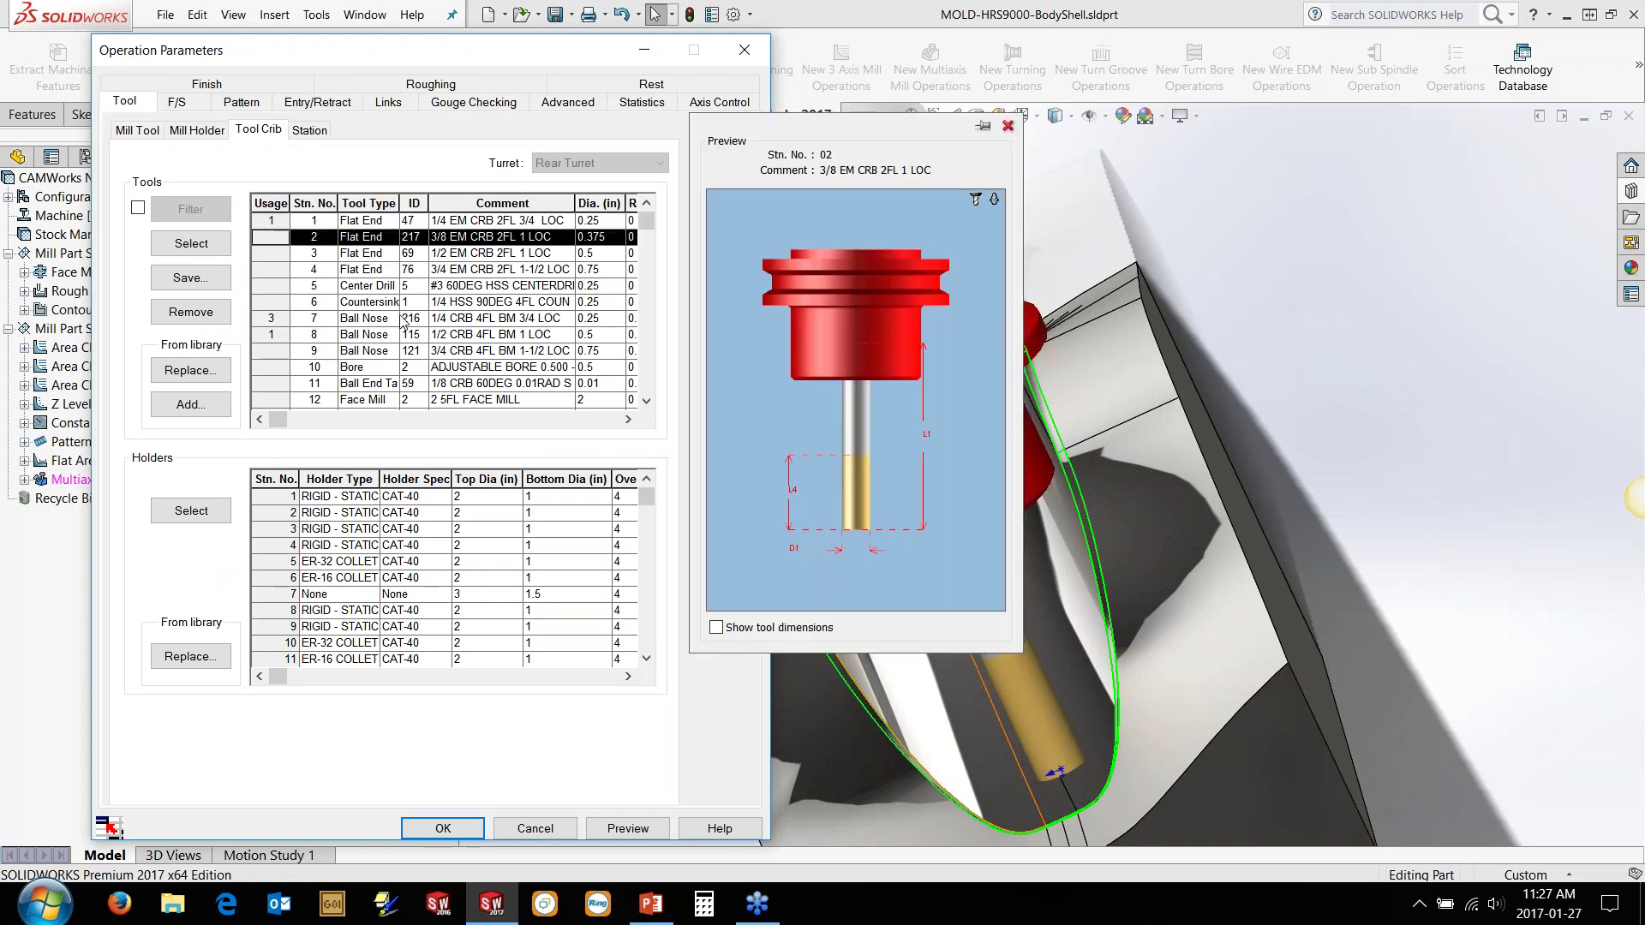
click(1071, 453)
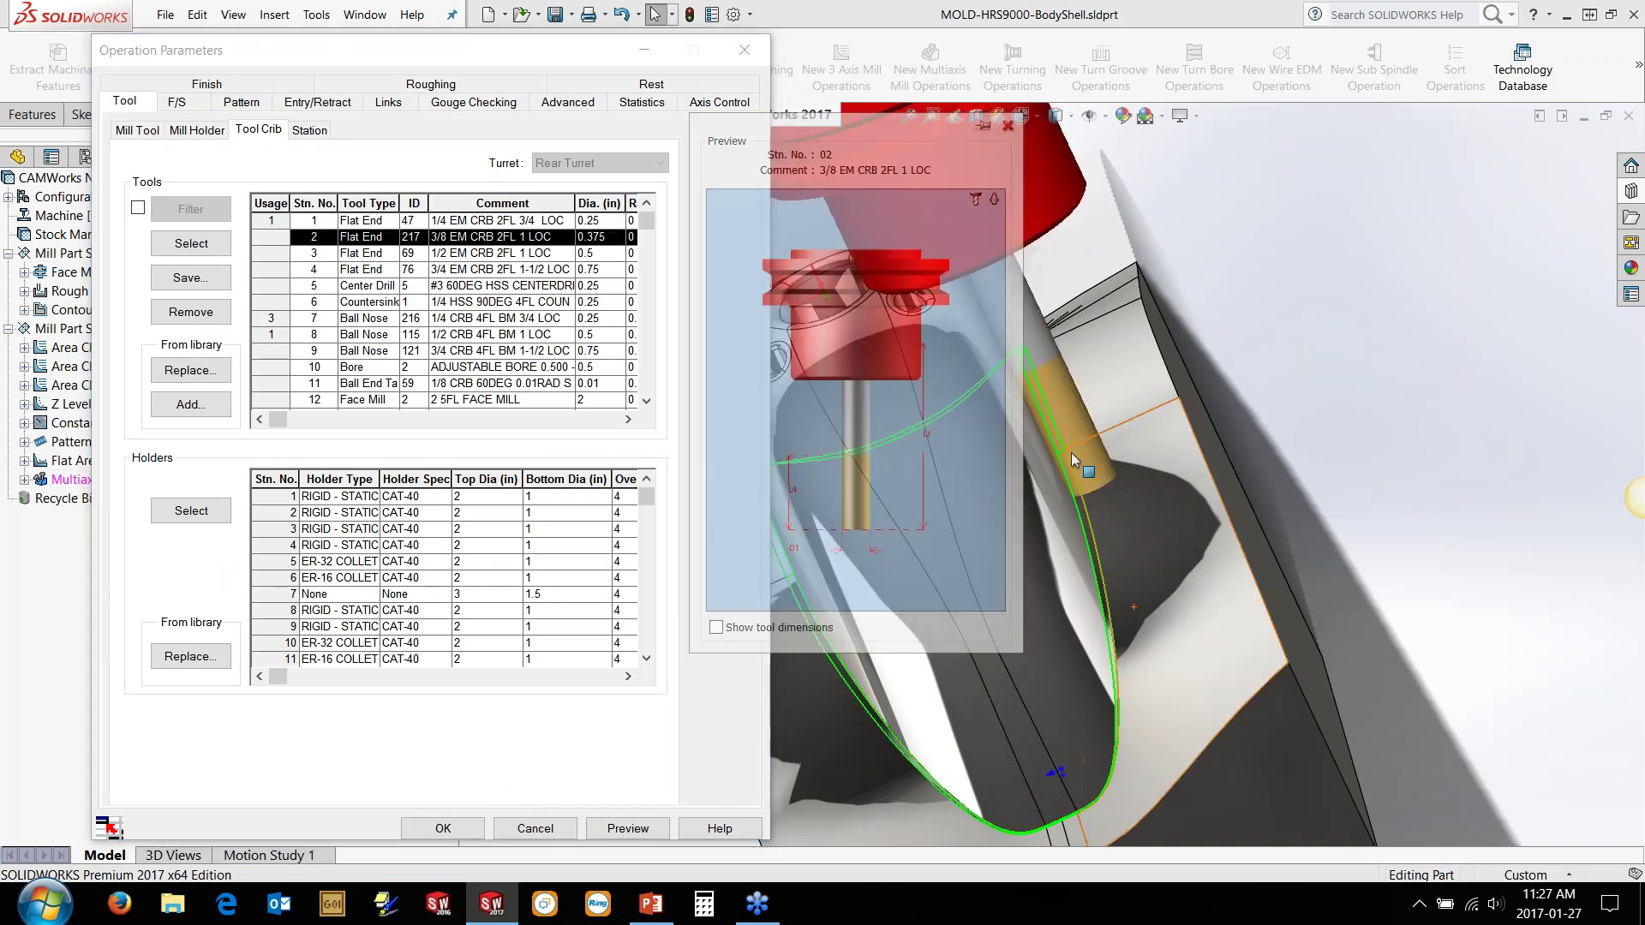
middle_drag(1144, 439, 1342, 685)
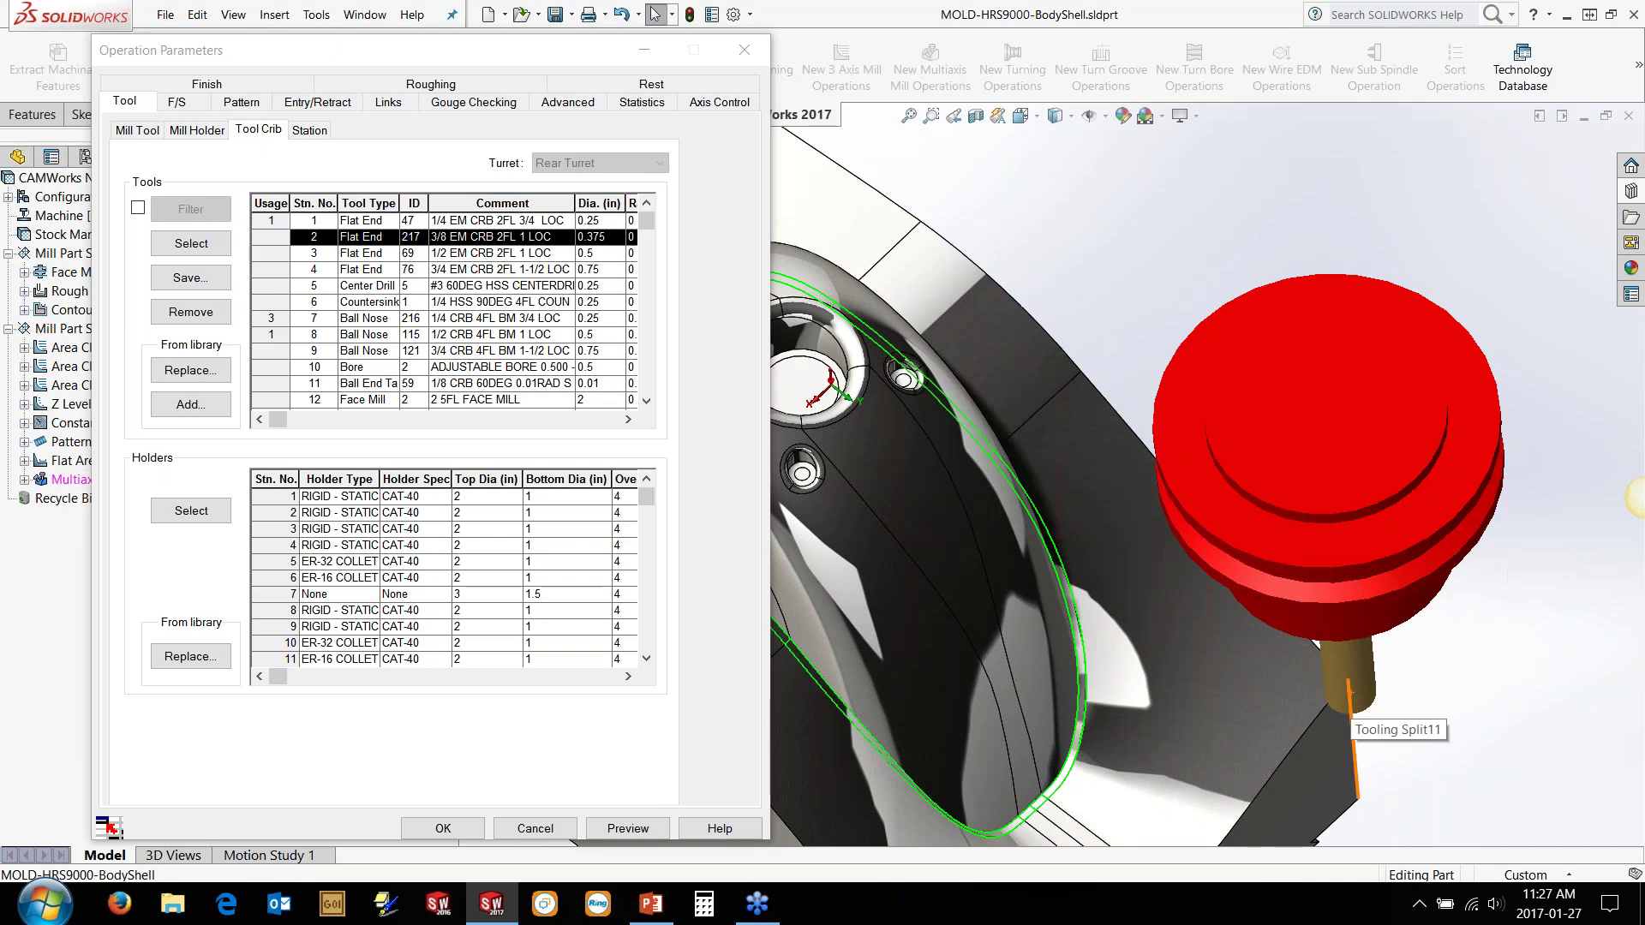
middle_drag(1351, 692, 1337, 663)
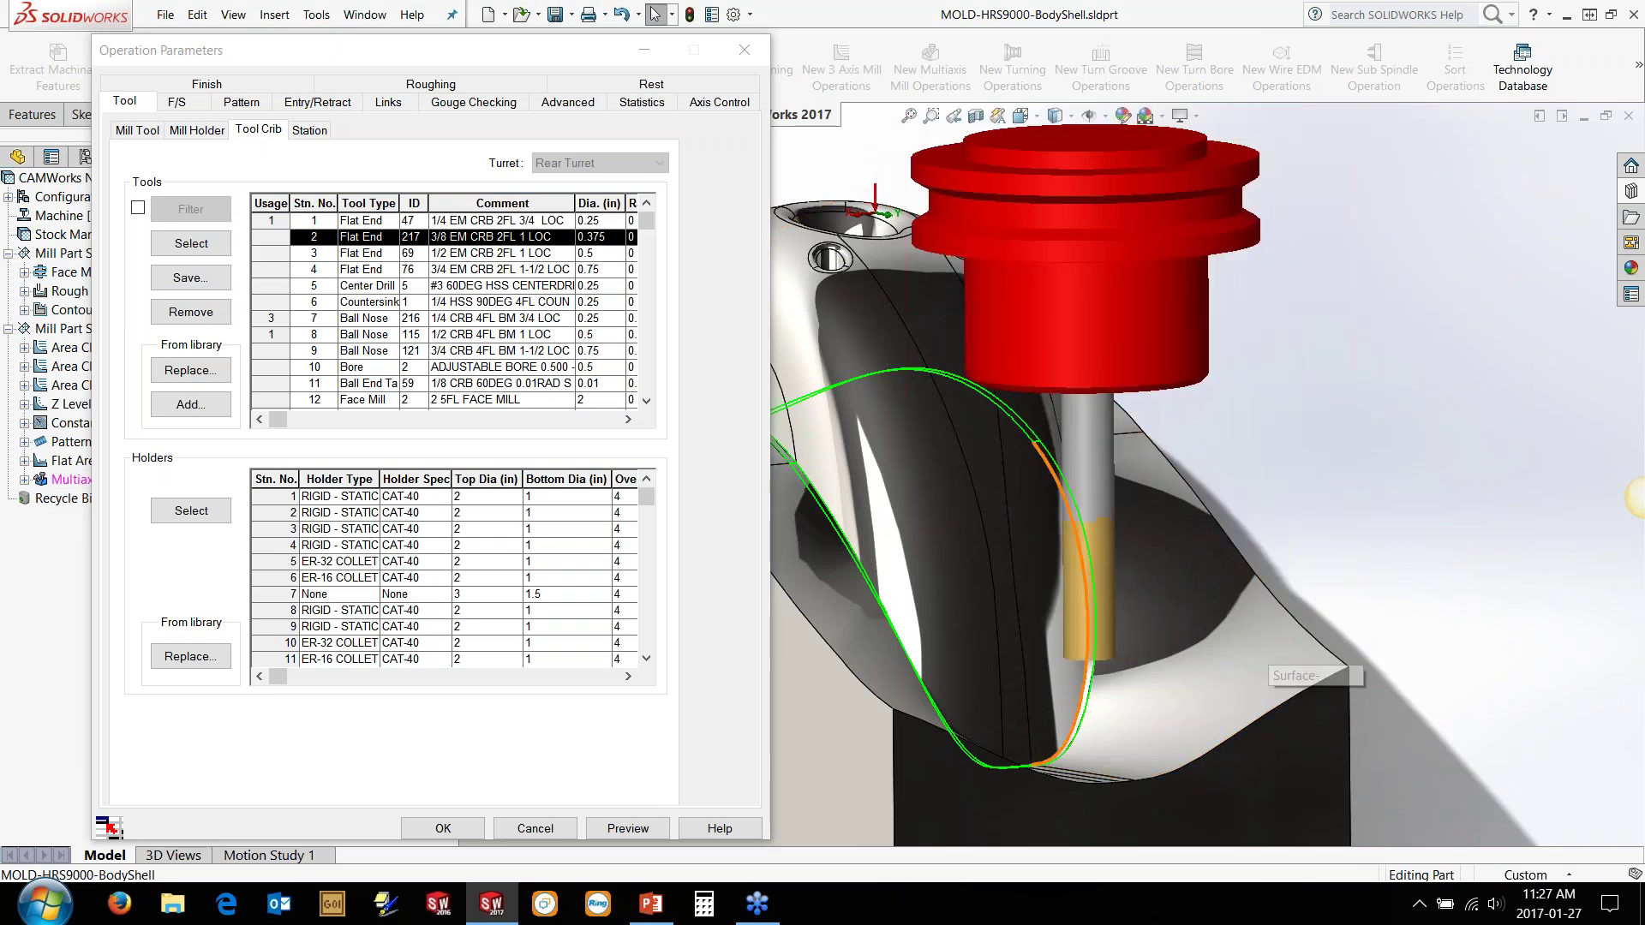
click(191, 243)
click(214, 133)
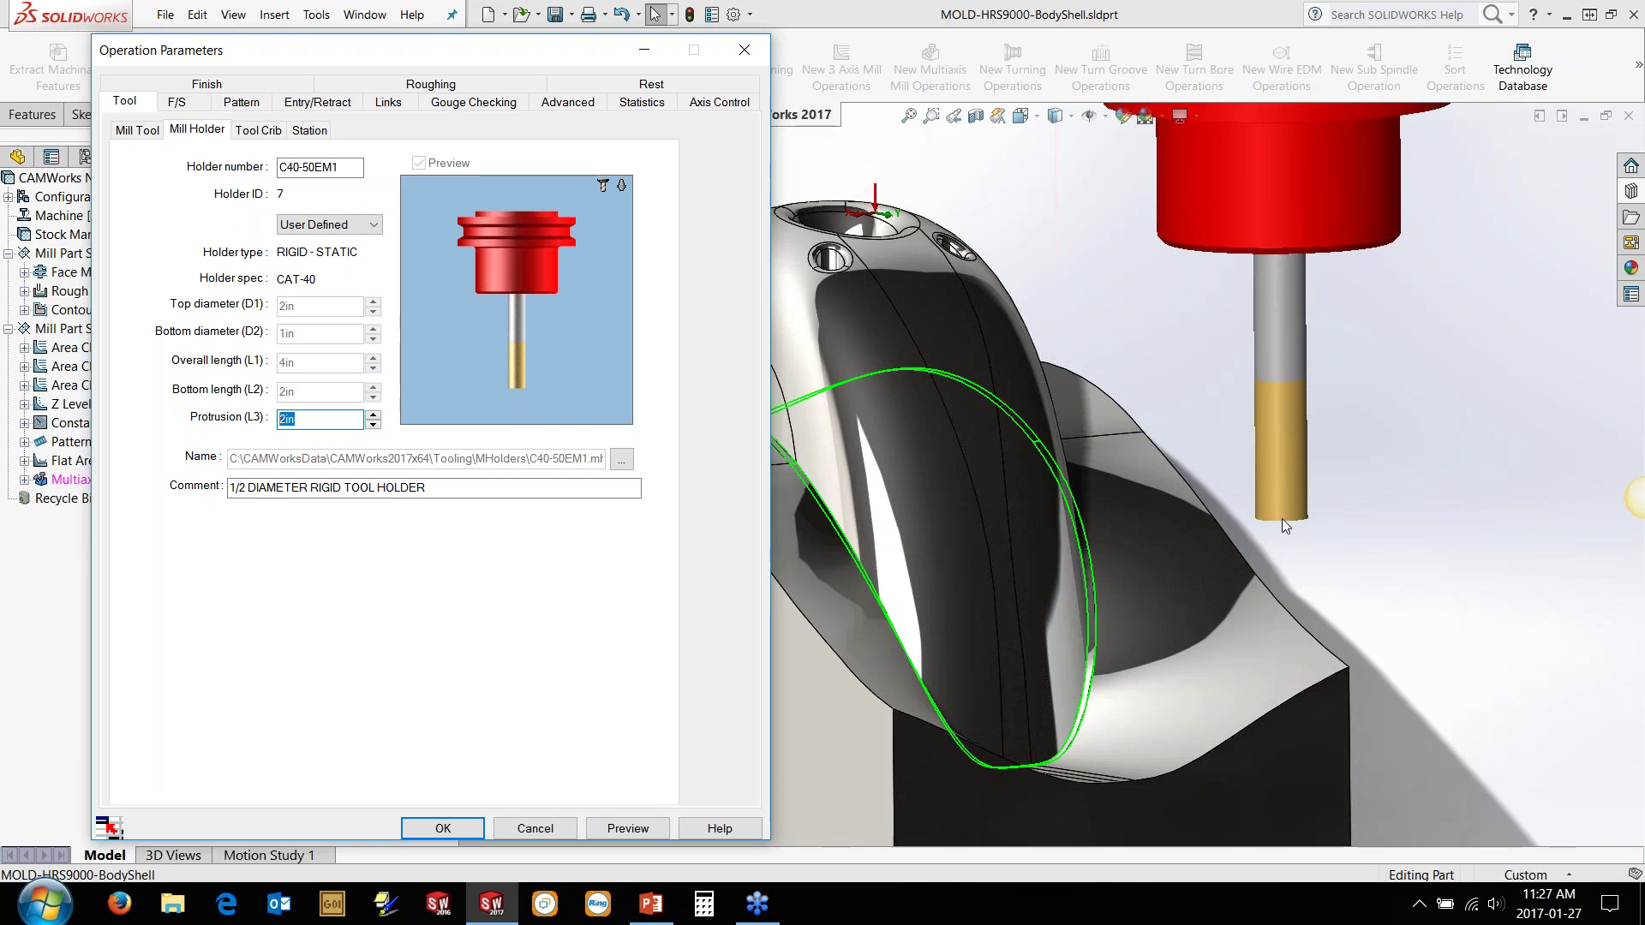
Step: Set the Multiaxis Mill operation's cutting pattern to Offset From Curve
click(242, 104)
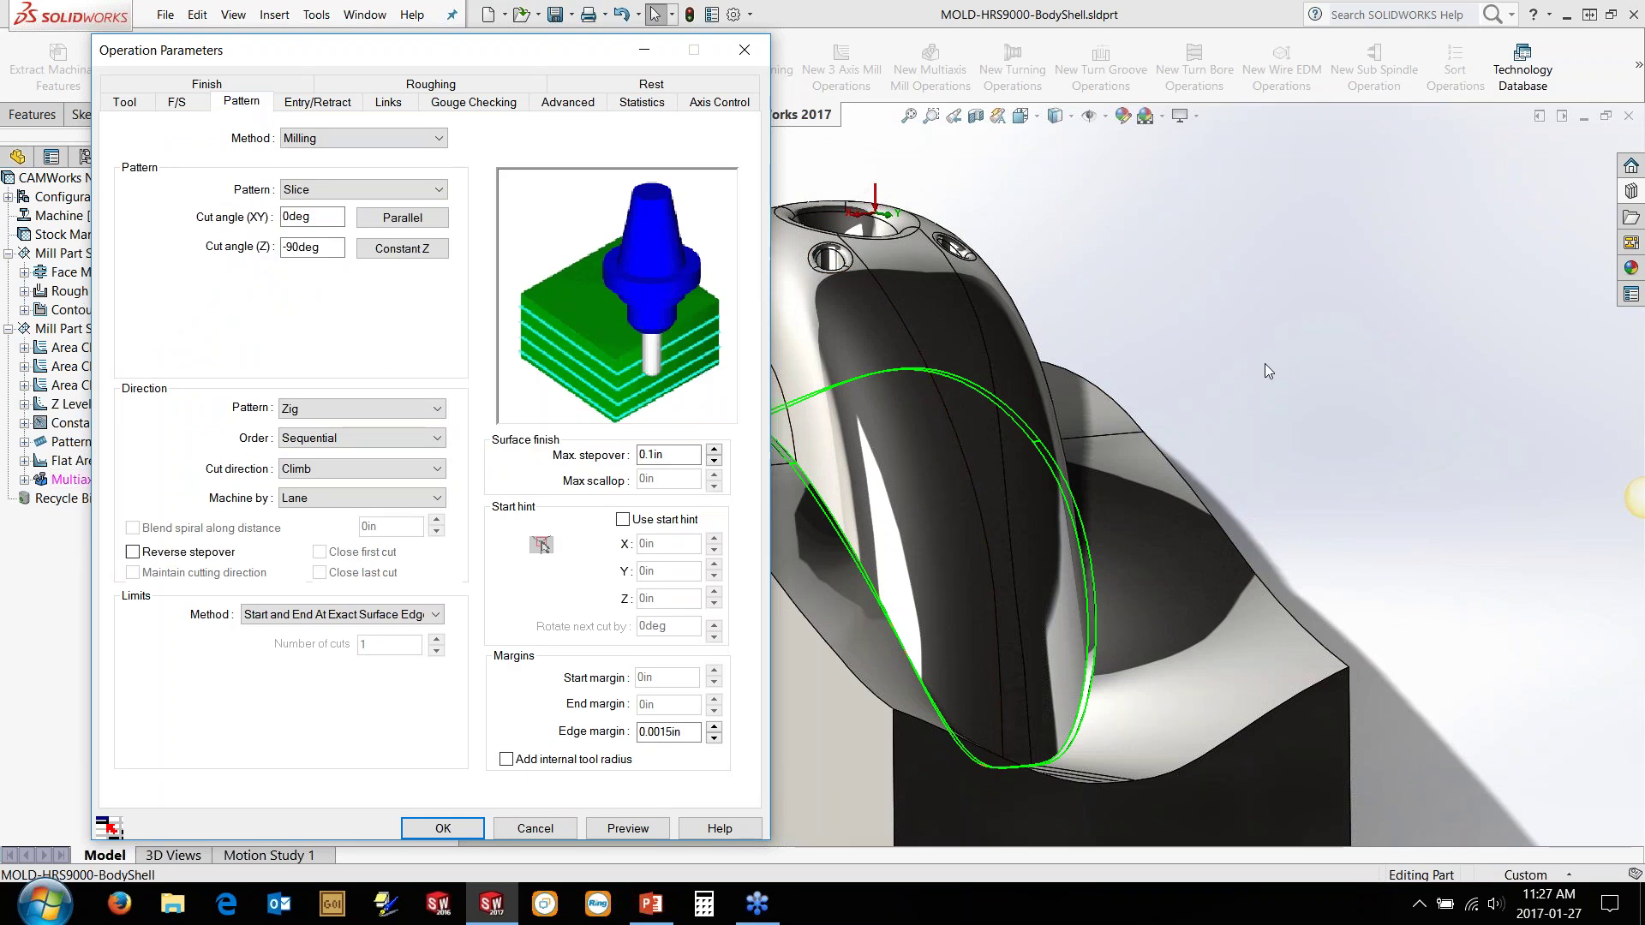
middle_drag(1264, 369, 1006, 667)
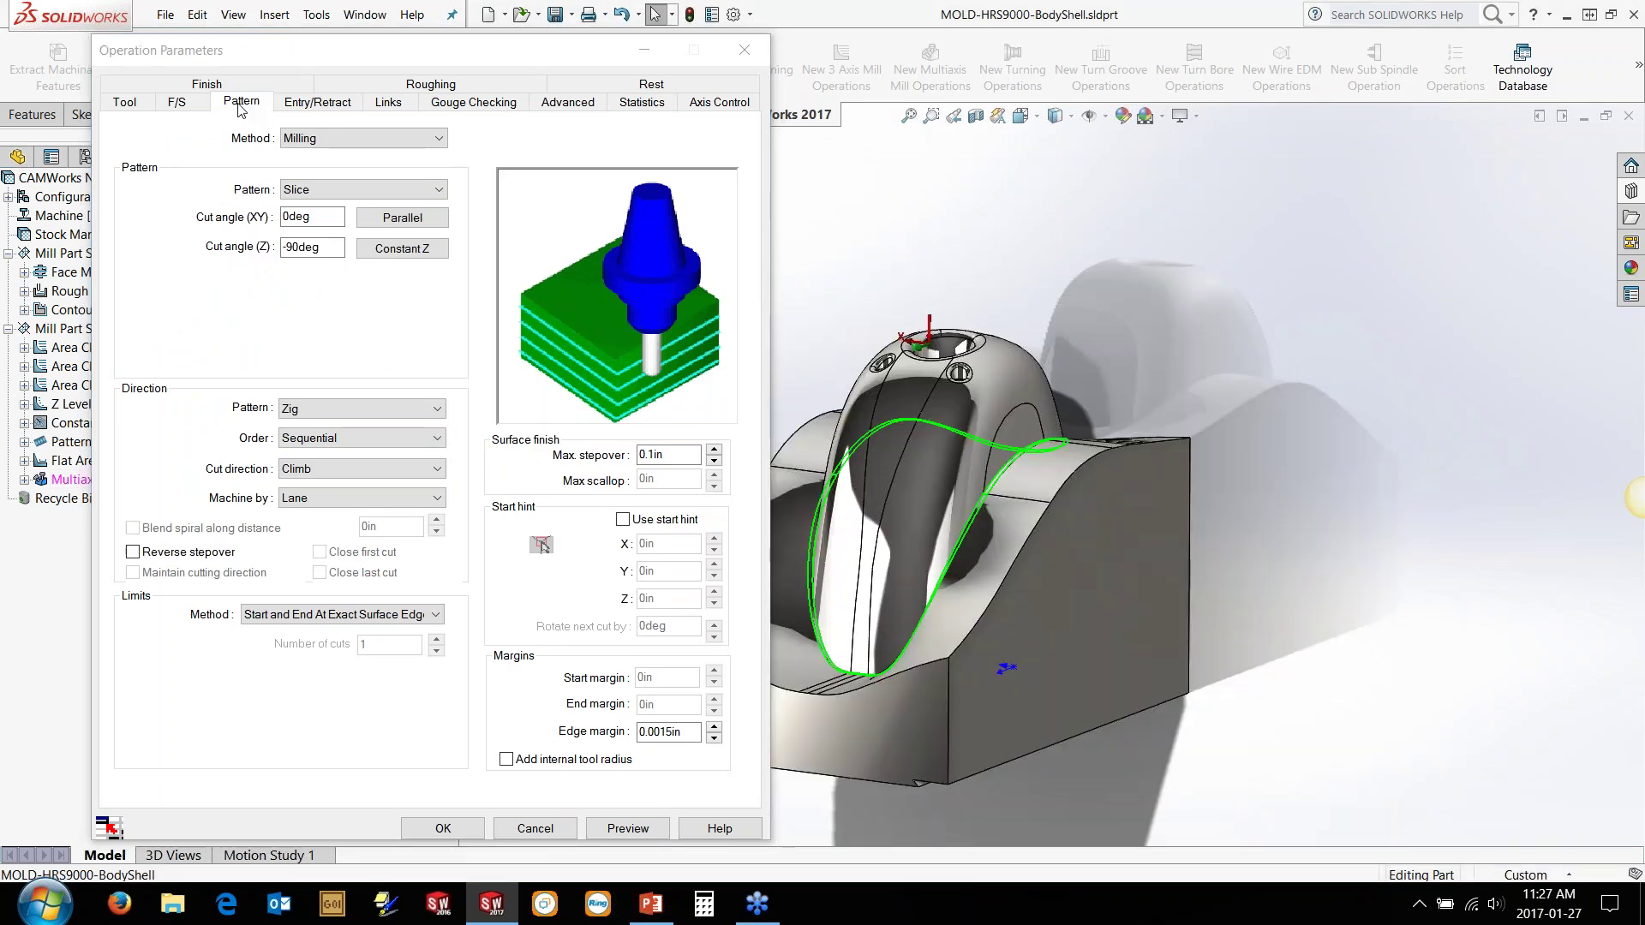
click(324, 191)
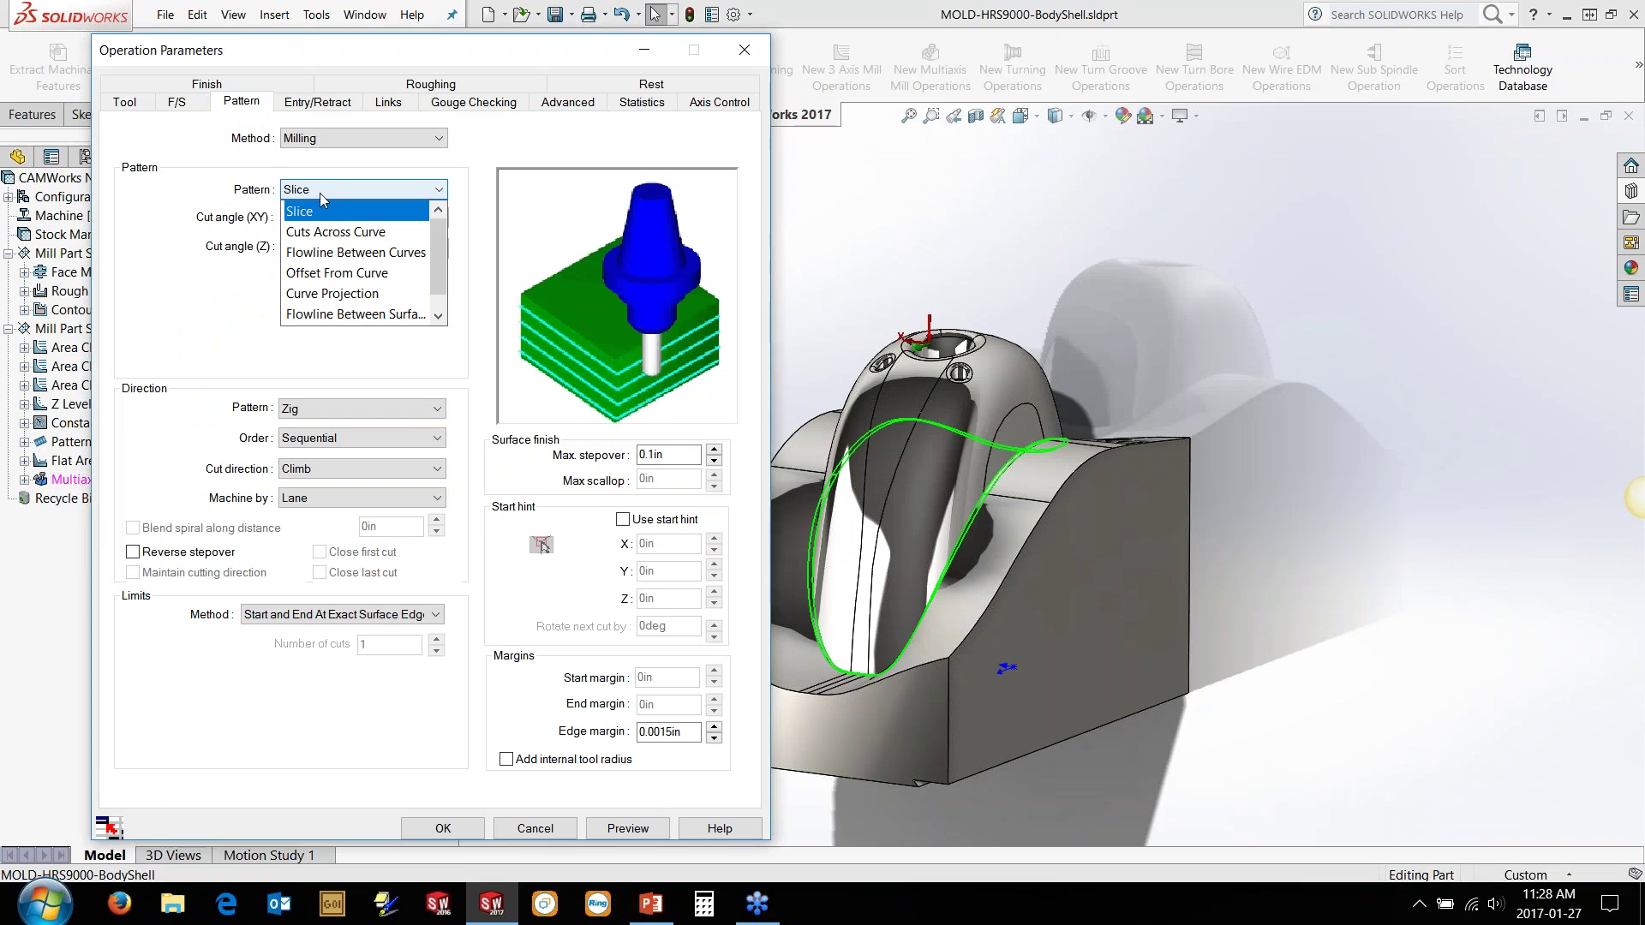
click(341, 273)
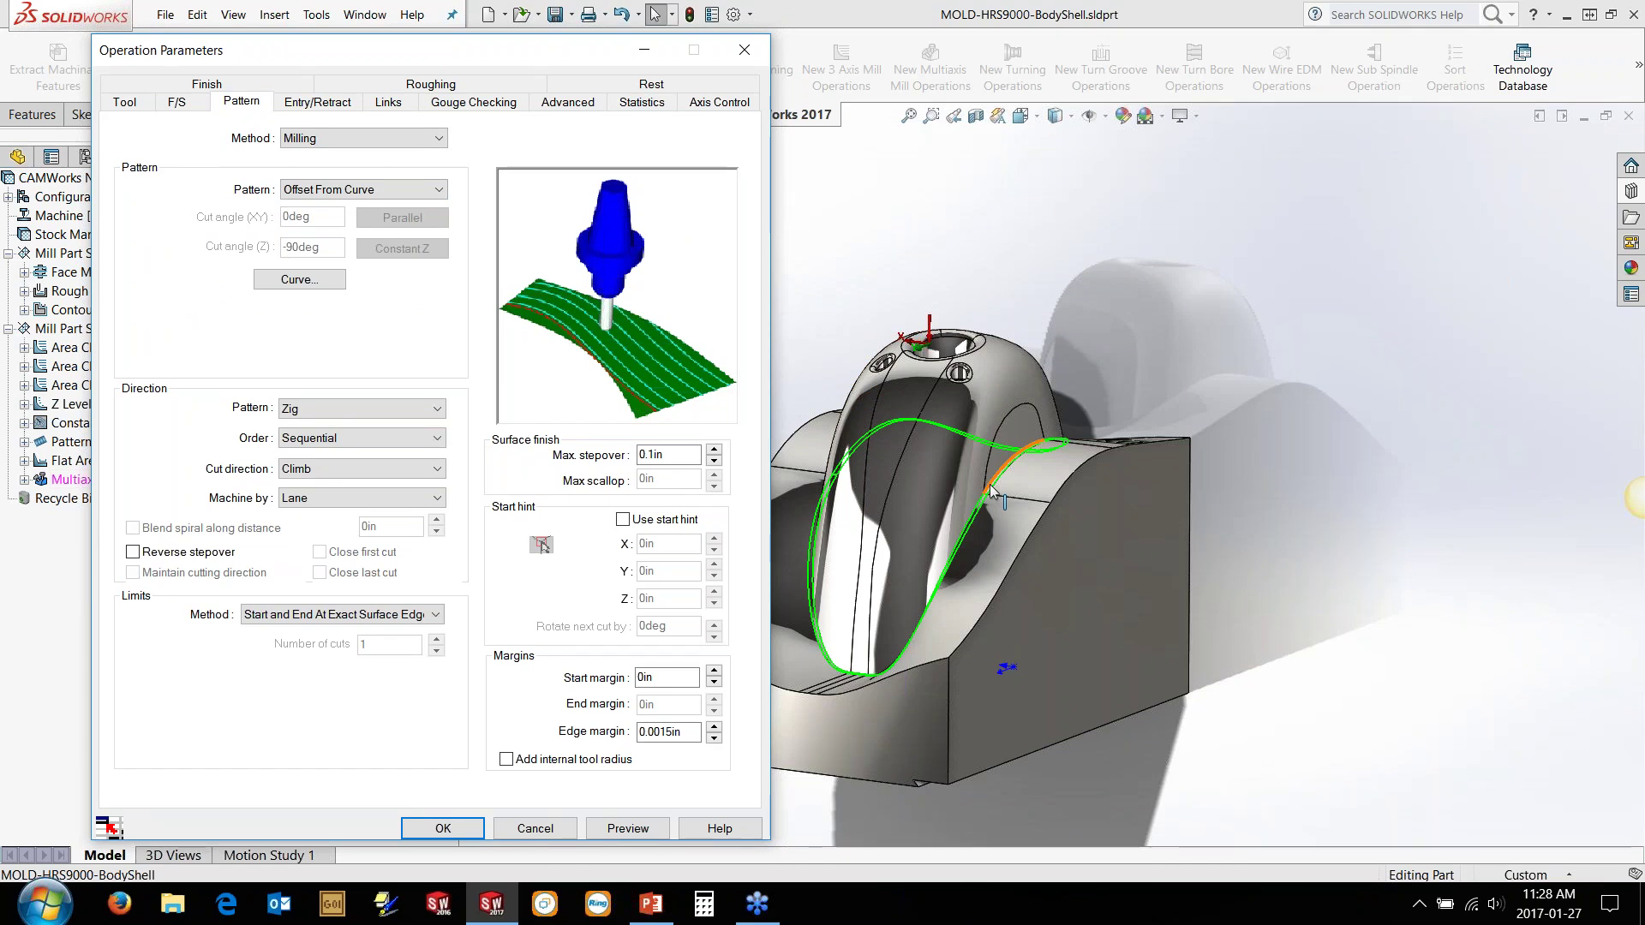
Step: Choose 3DSketch1 as the pattern's guide curve around the body shell and accept the curve selection
scroll(991, 489, down, 5)
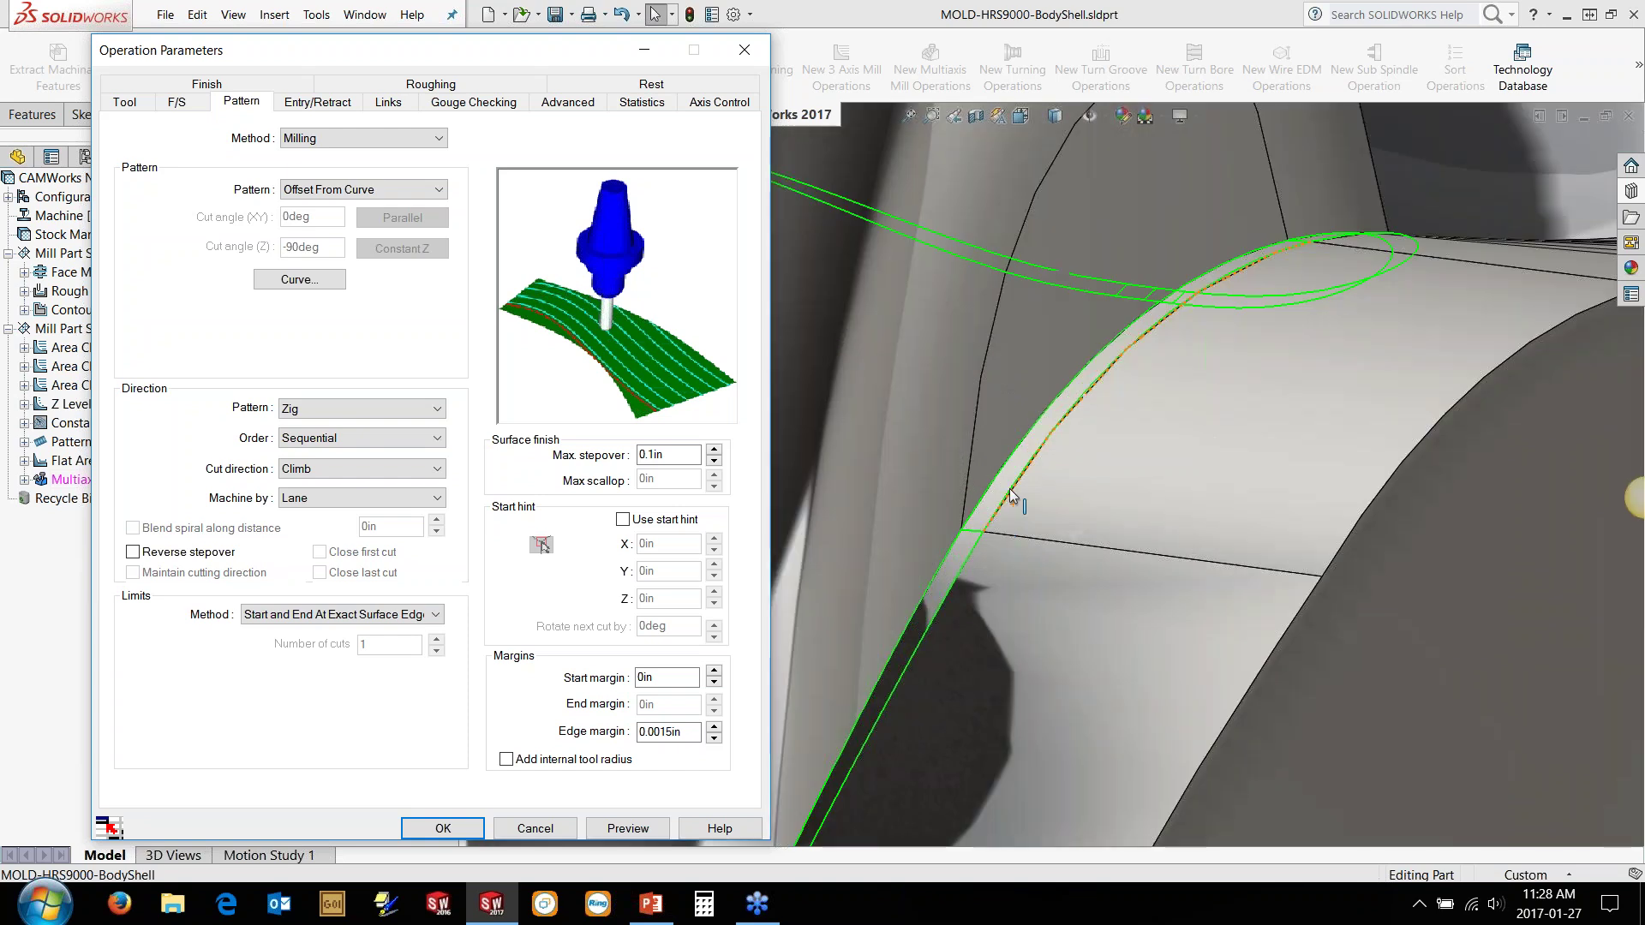
click(1009, 488)
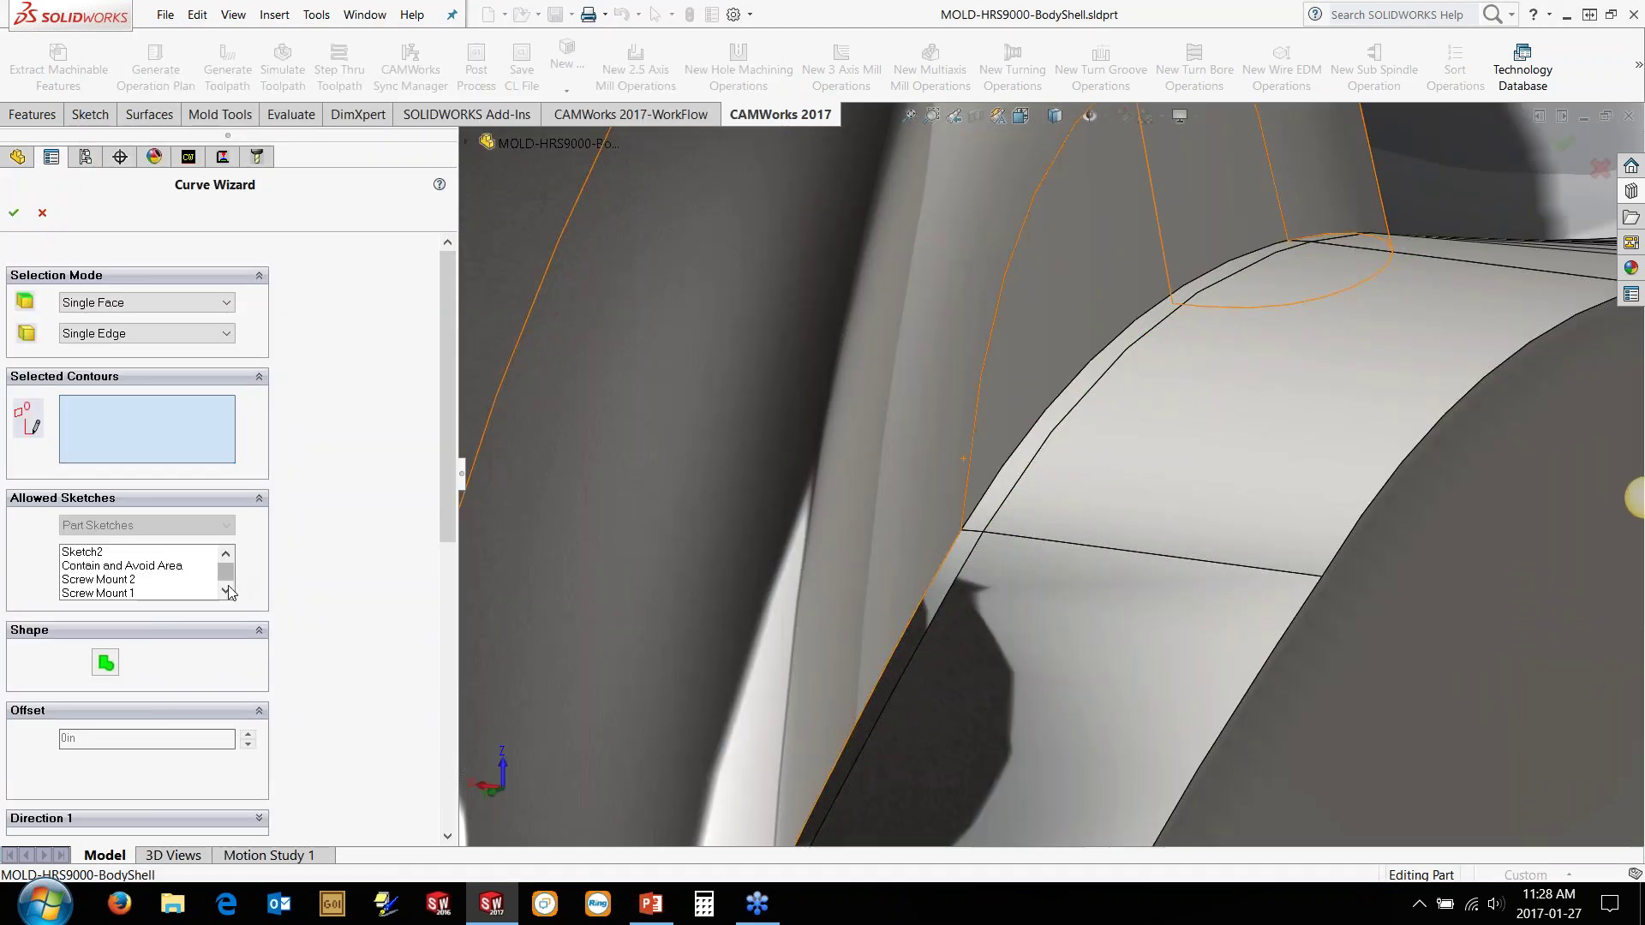
click(197, 595)
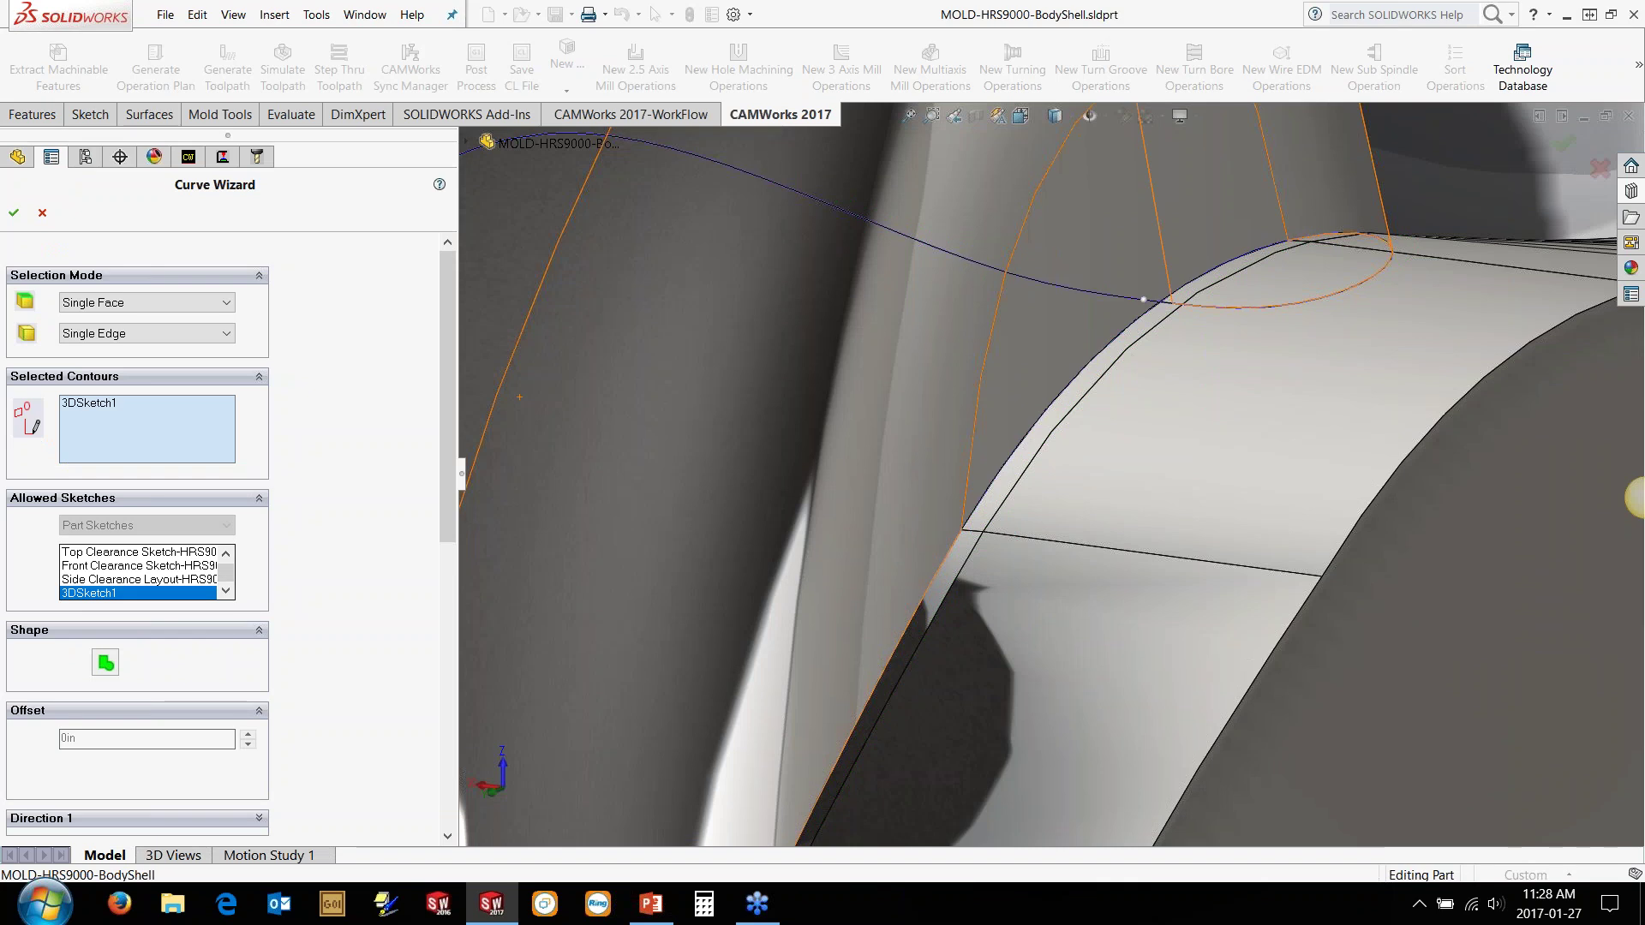
scroll(974, 284, up, 5)
scroll(974, 284, up, 3)
scroll(526, 341, up, 2)
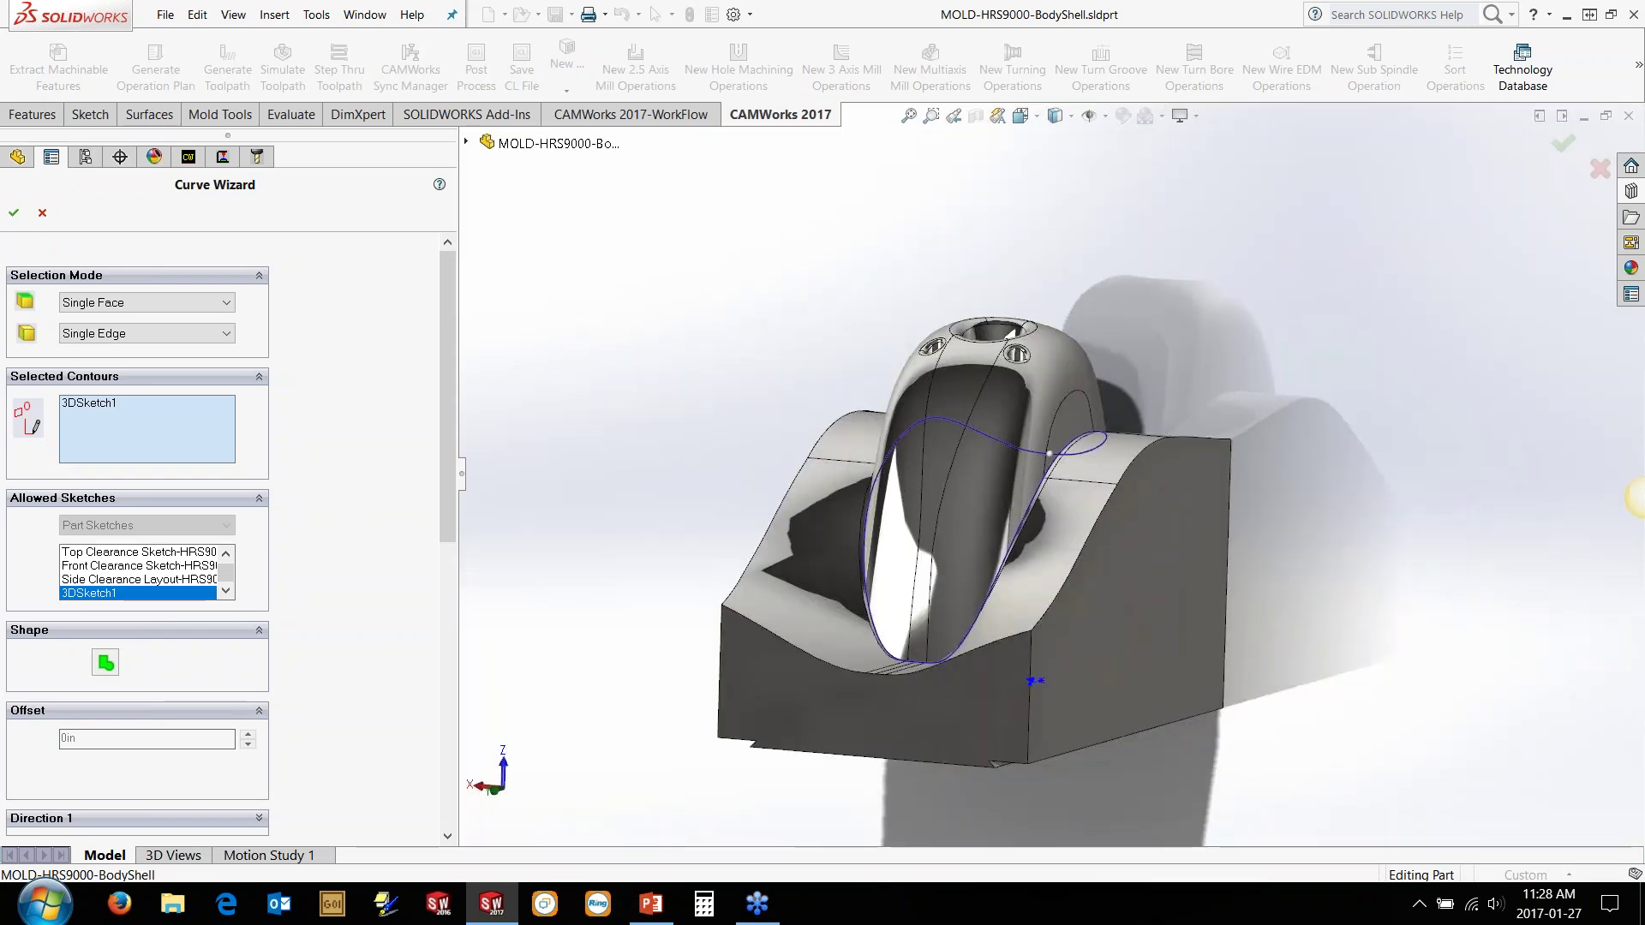
click(16, 214)
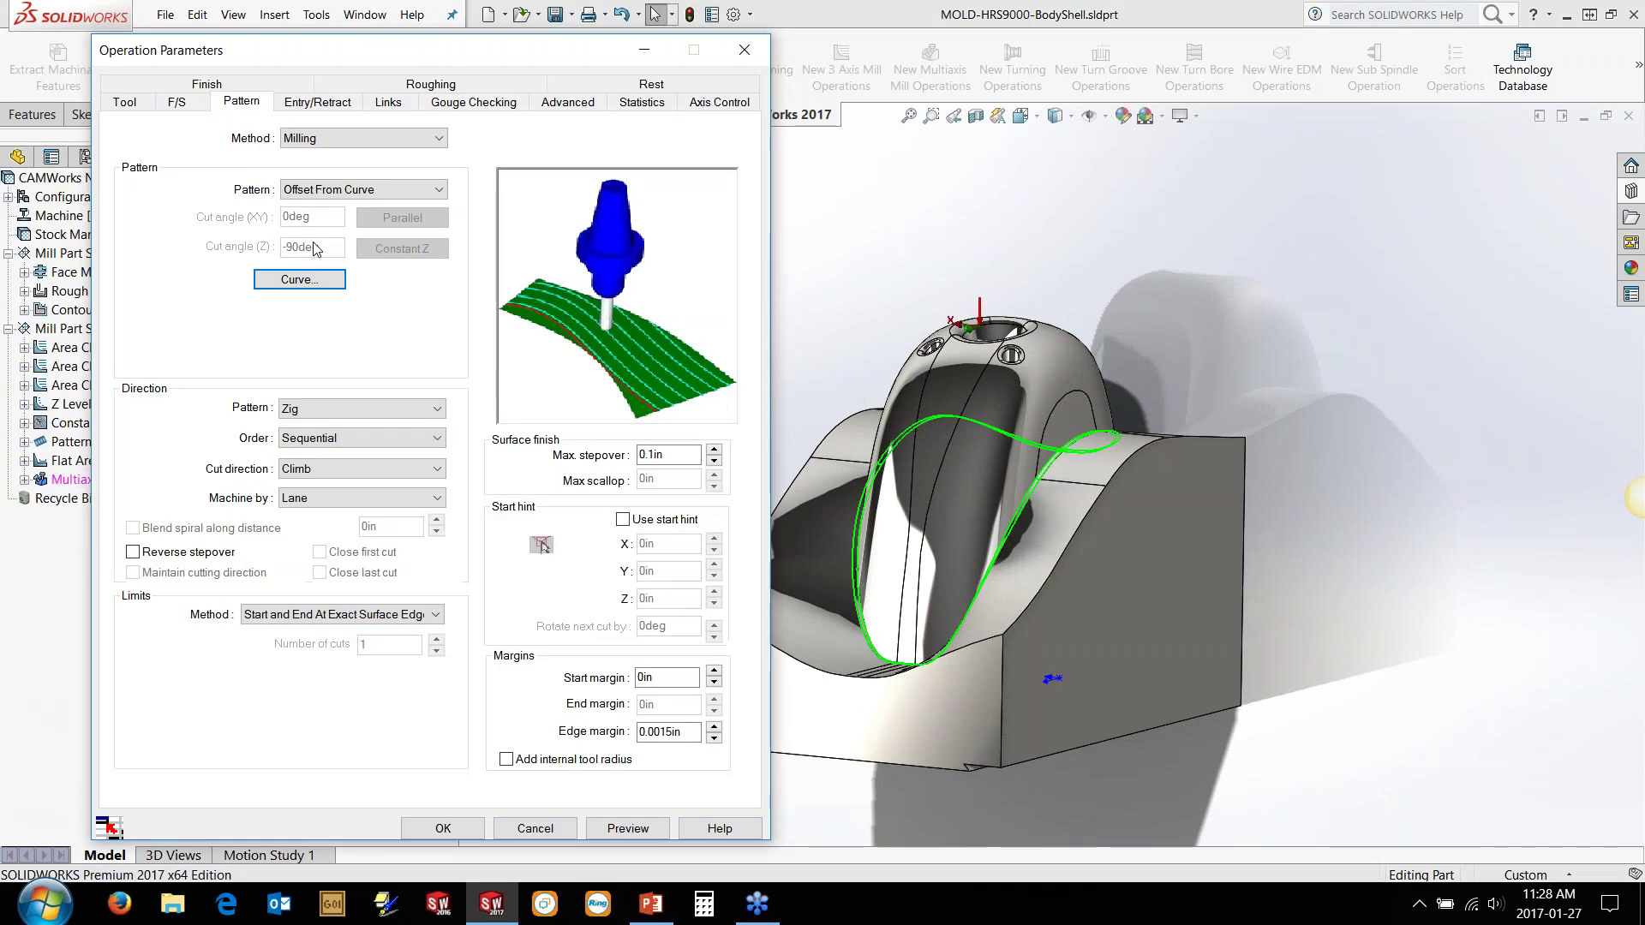
scroll(1071, 449, down, 5)
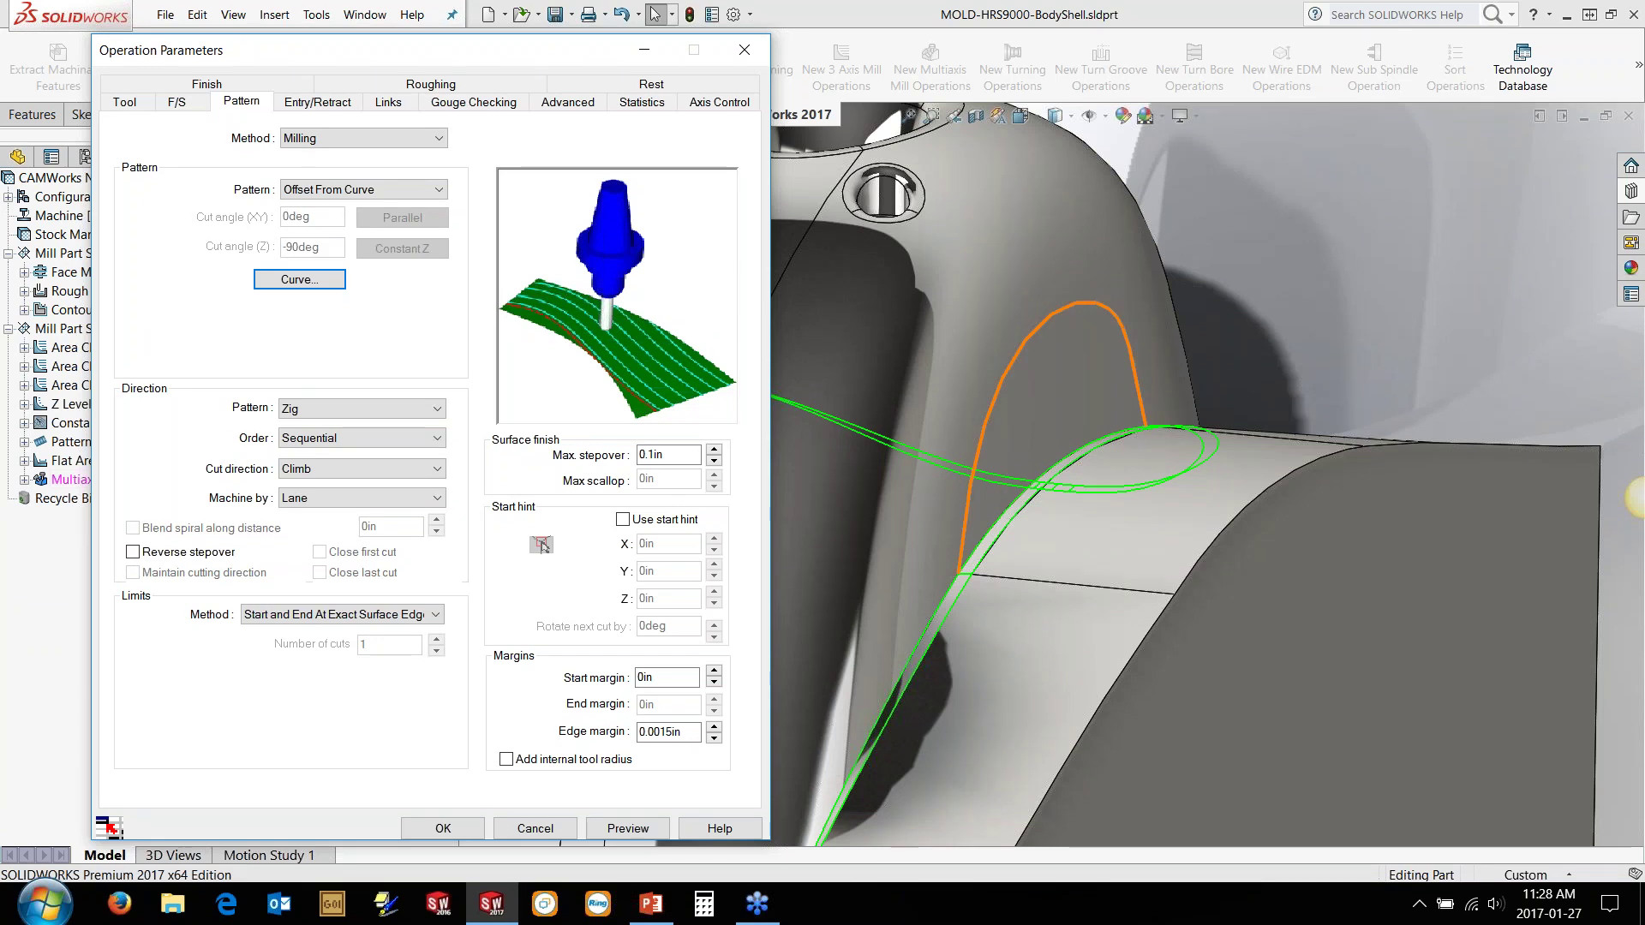
Step: Limit the Offset From Curve pattern by number of cuts, and check the entry/retract clearance settings
click(318, 626)
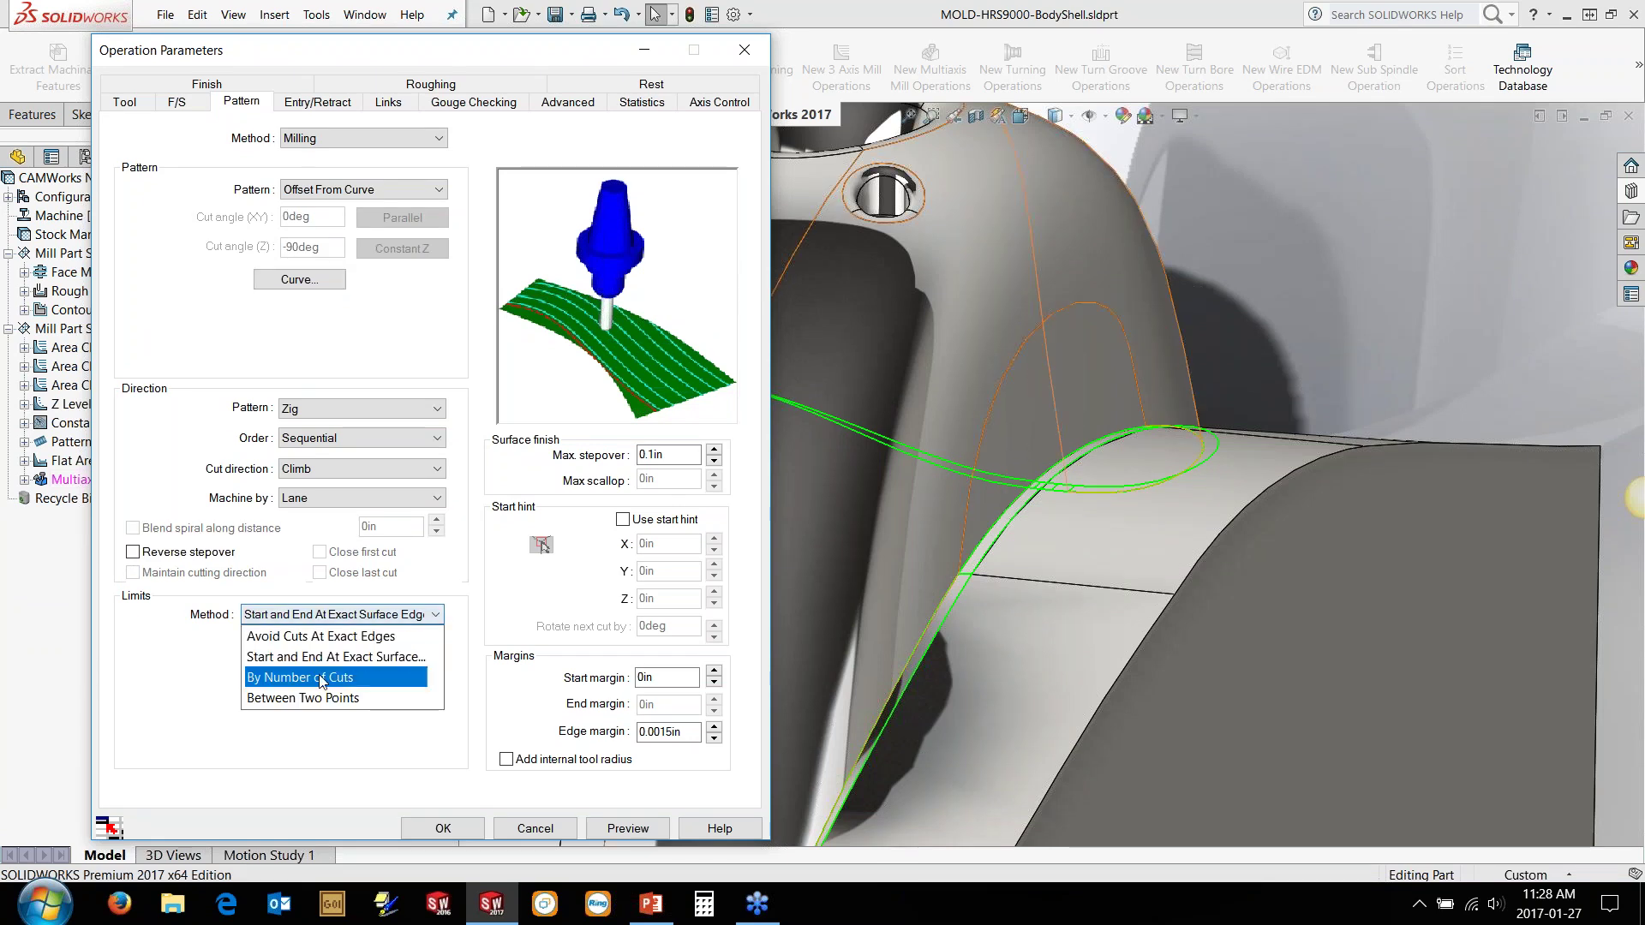
click(321, 679)
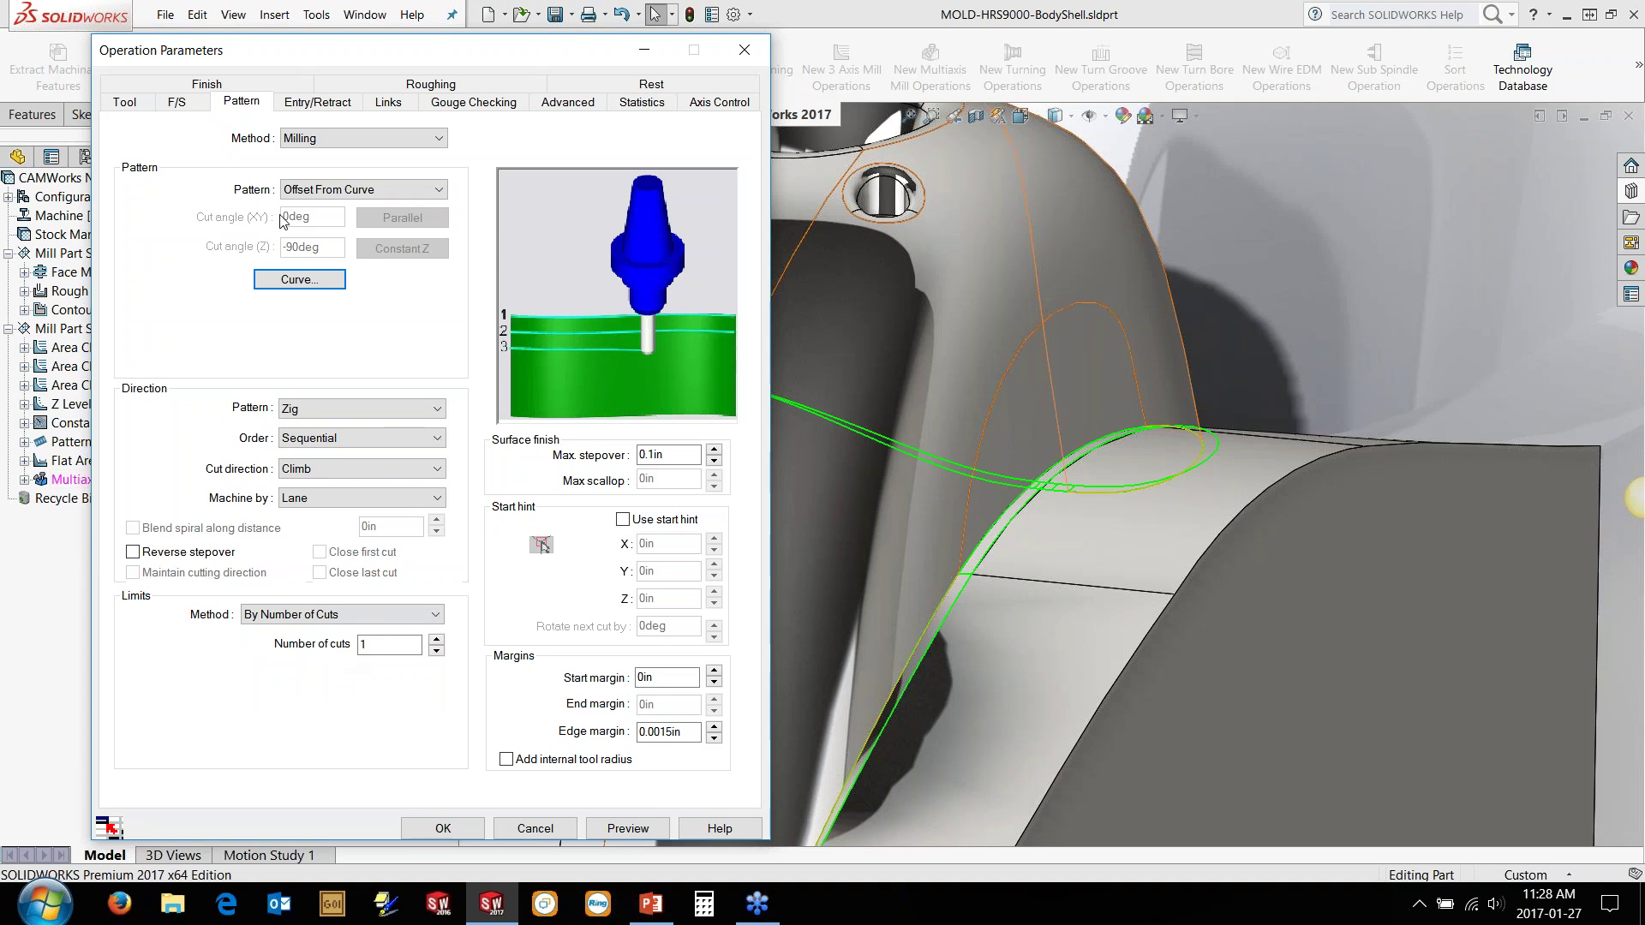
click(317, 102)
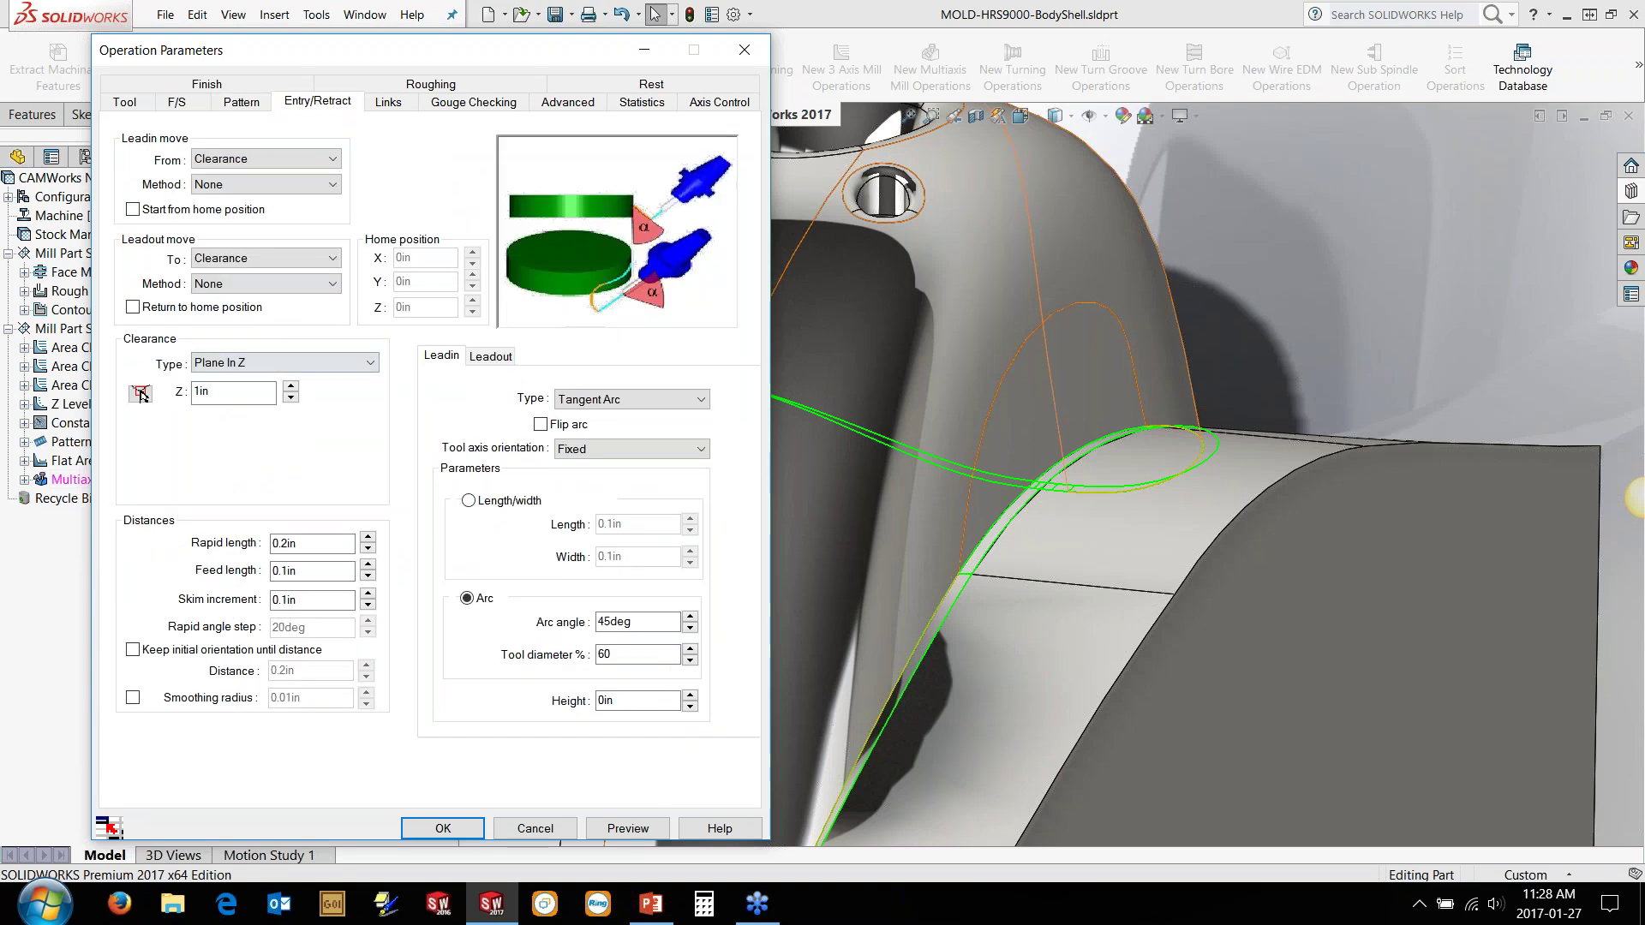
click(142, 393)
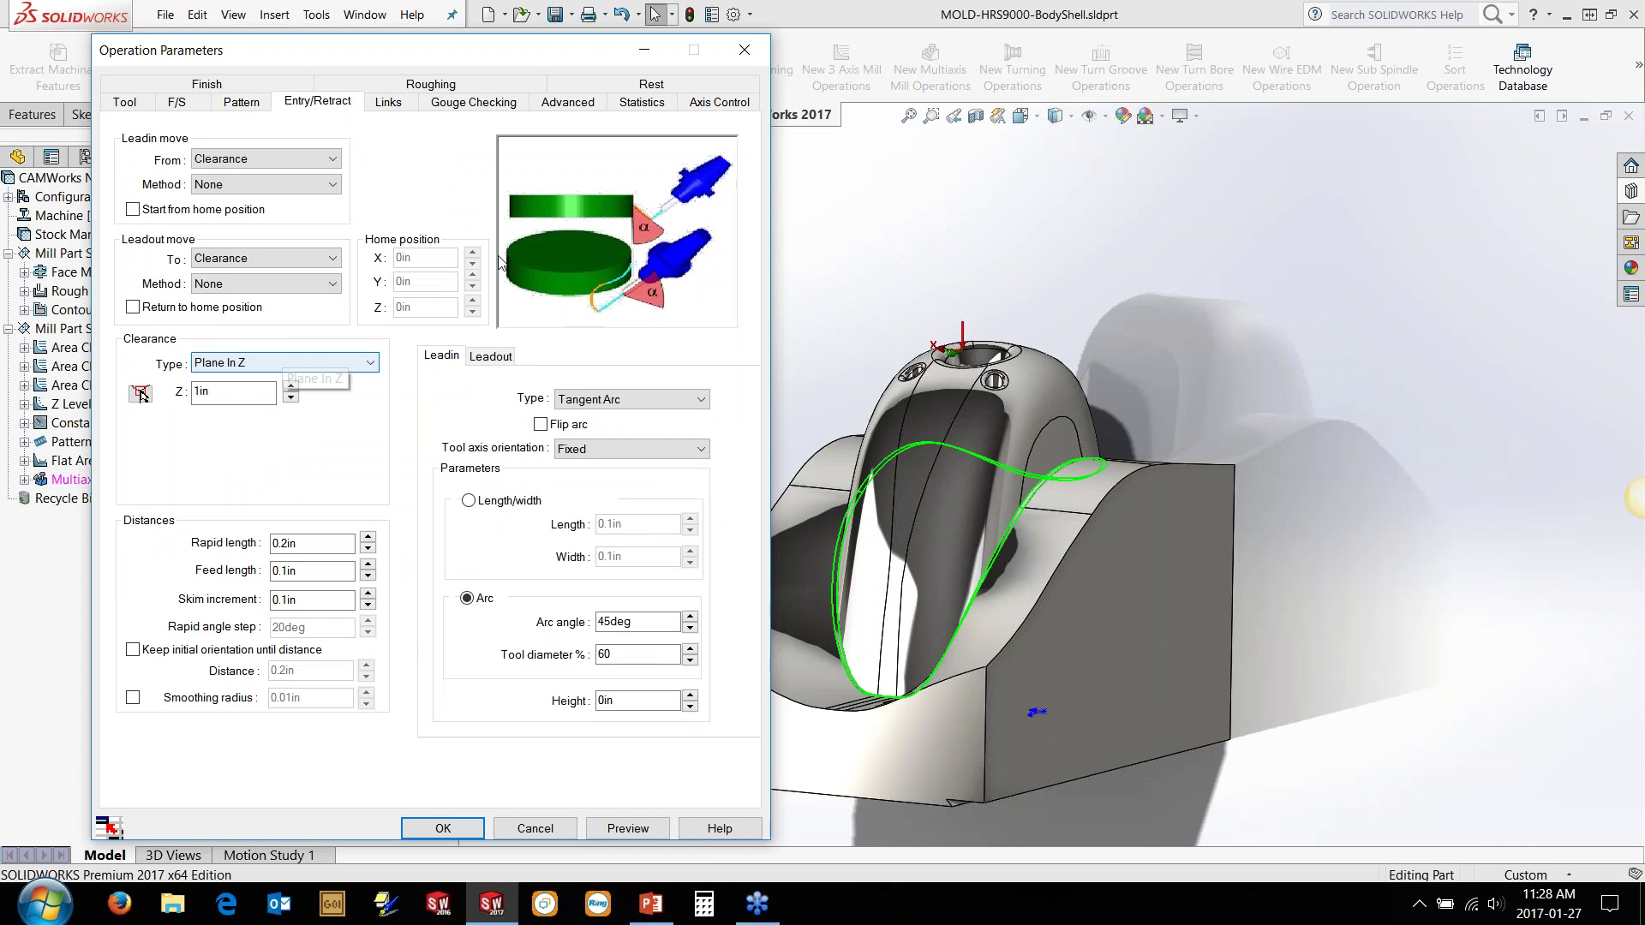
Step: In the axis control settings, choose Tilted Relative To Cutting Direction for the tool axis and select its side tilt angle for editing
click(711, 103)
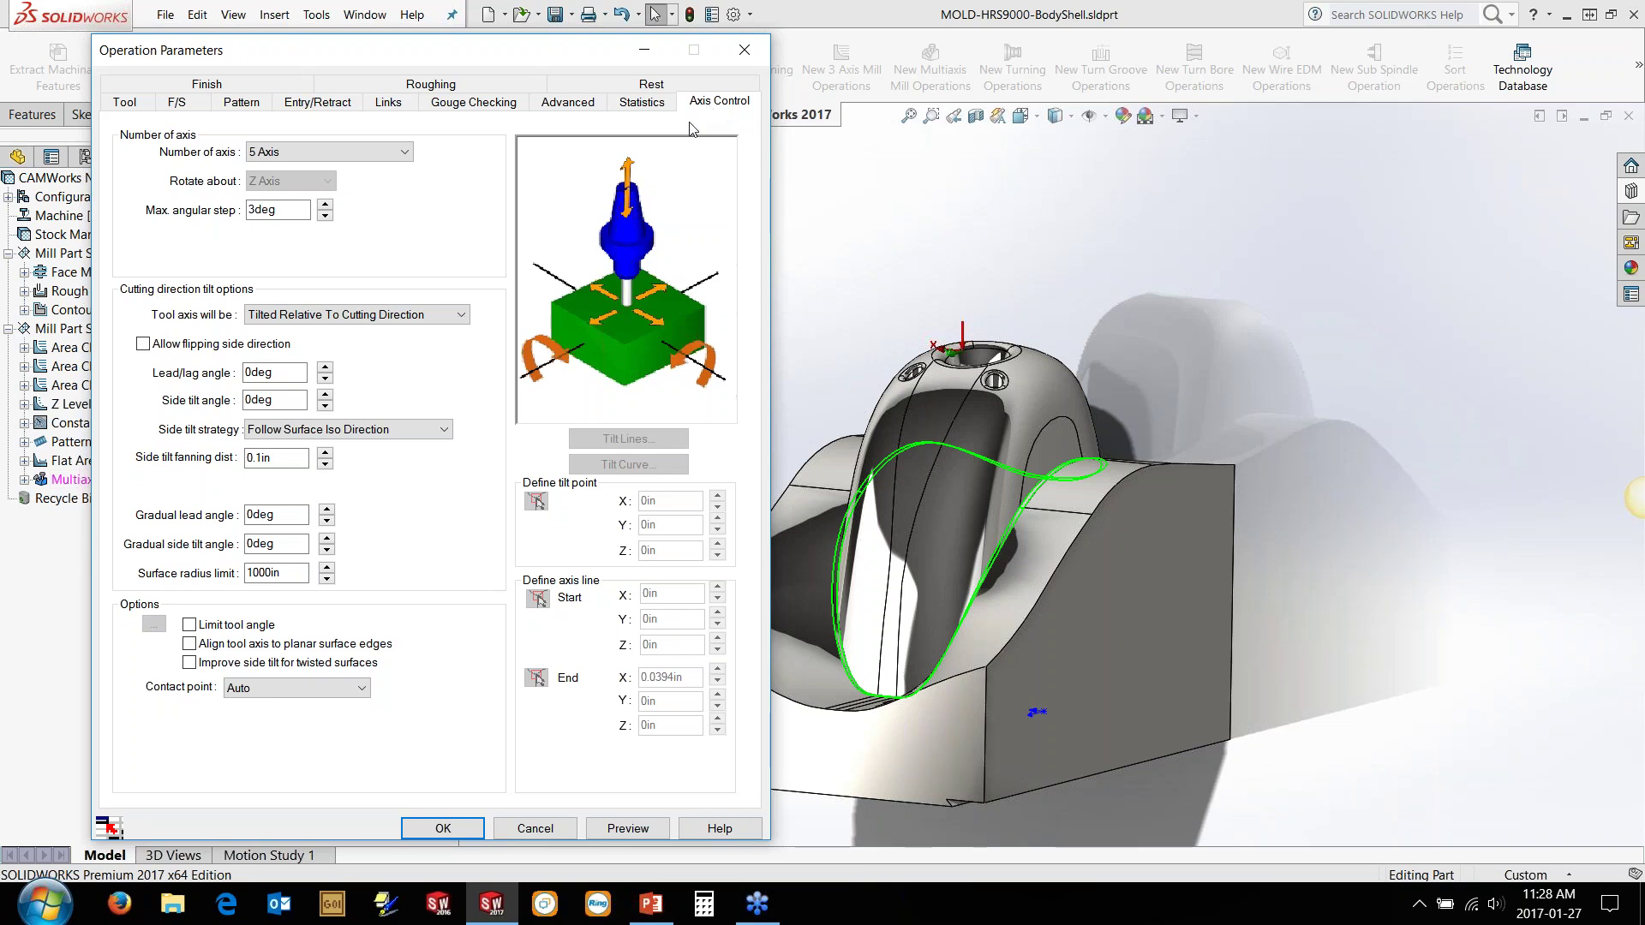
click(391, 315)
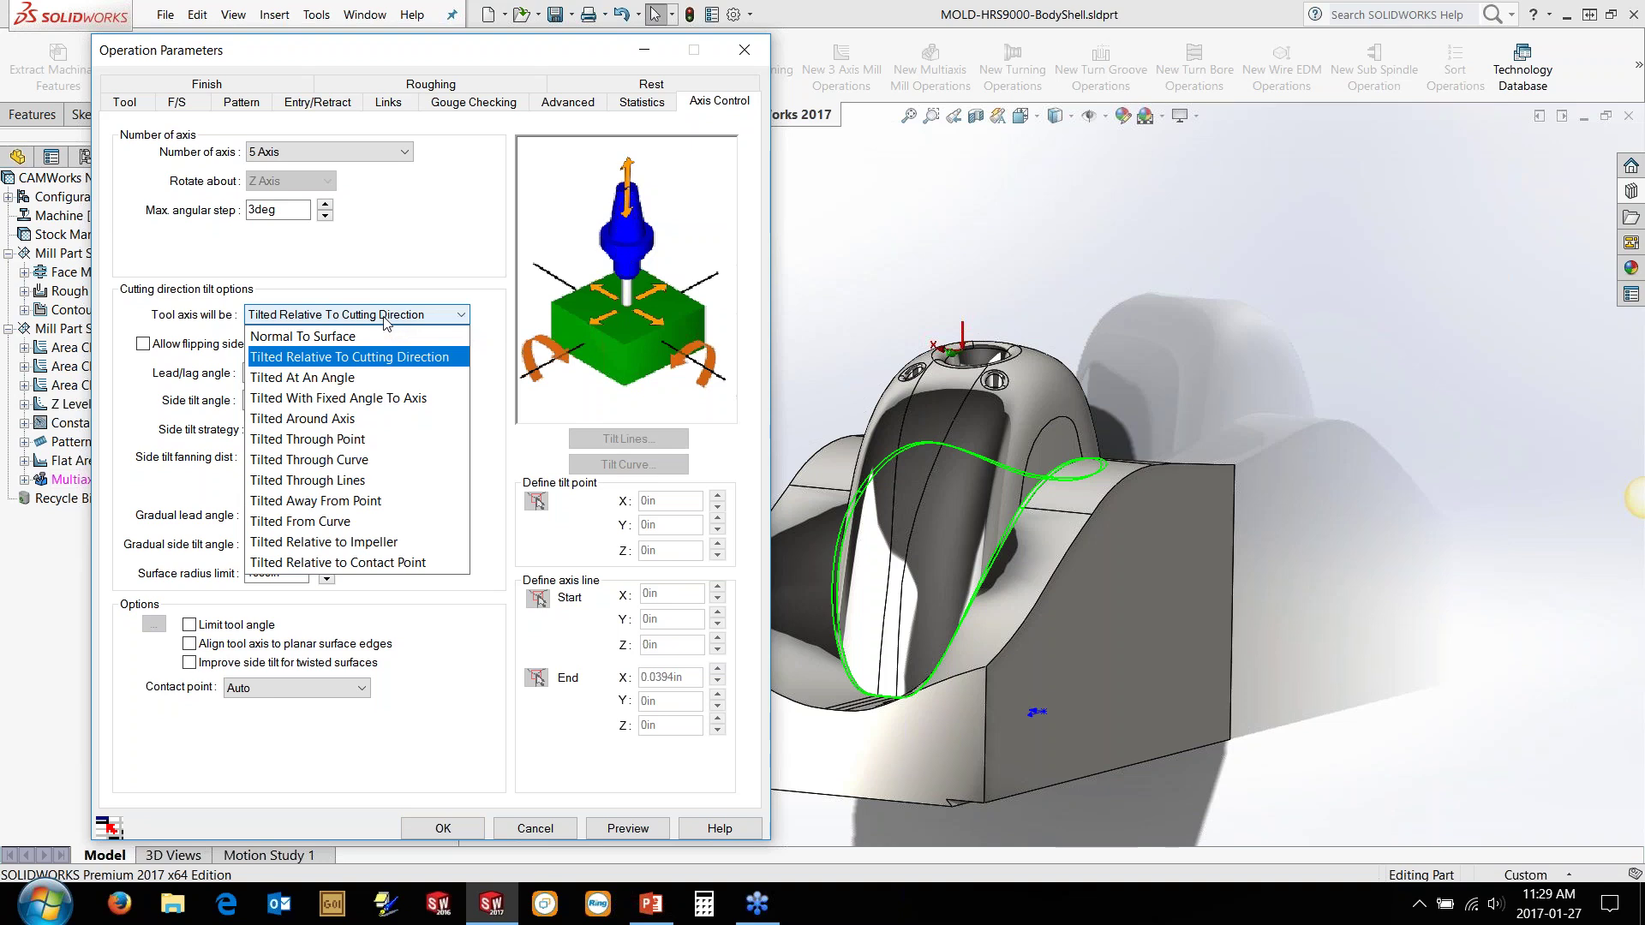
click(386, 364)
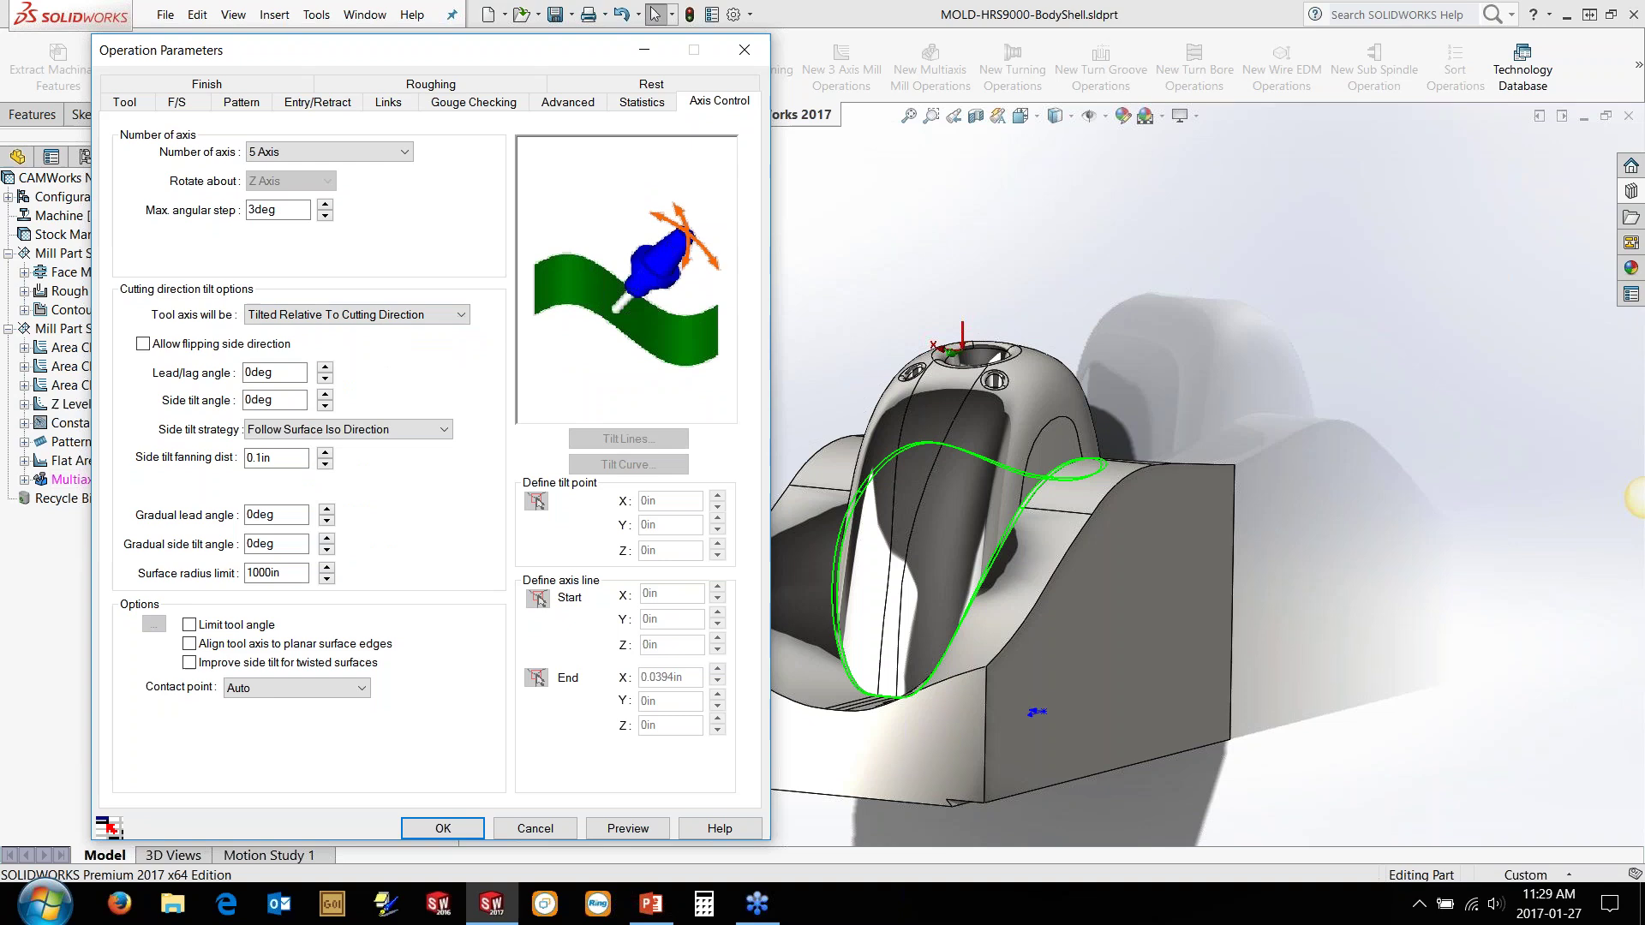
click(248, 400)
double_click(257, 400)
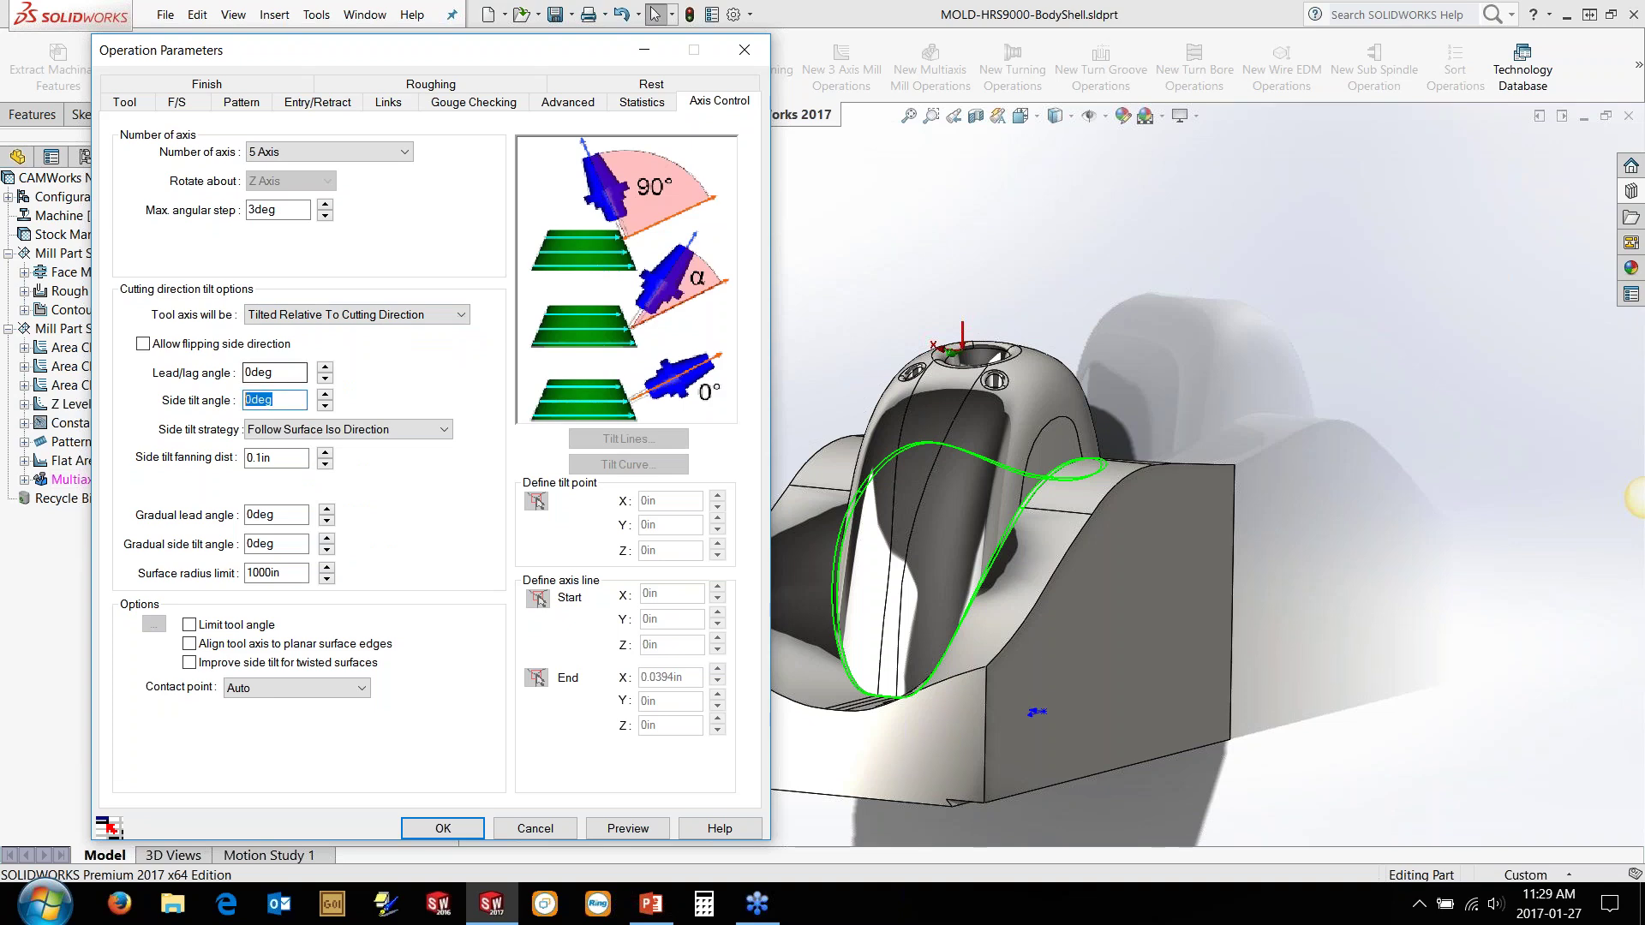
Step: Try the Tilted Through Curve tool axis with the From Start To End strategy, and the Tilted With Fixed Angle To Axis option
click(338, 317)
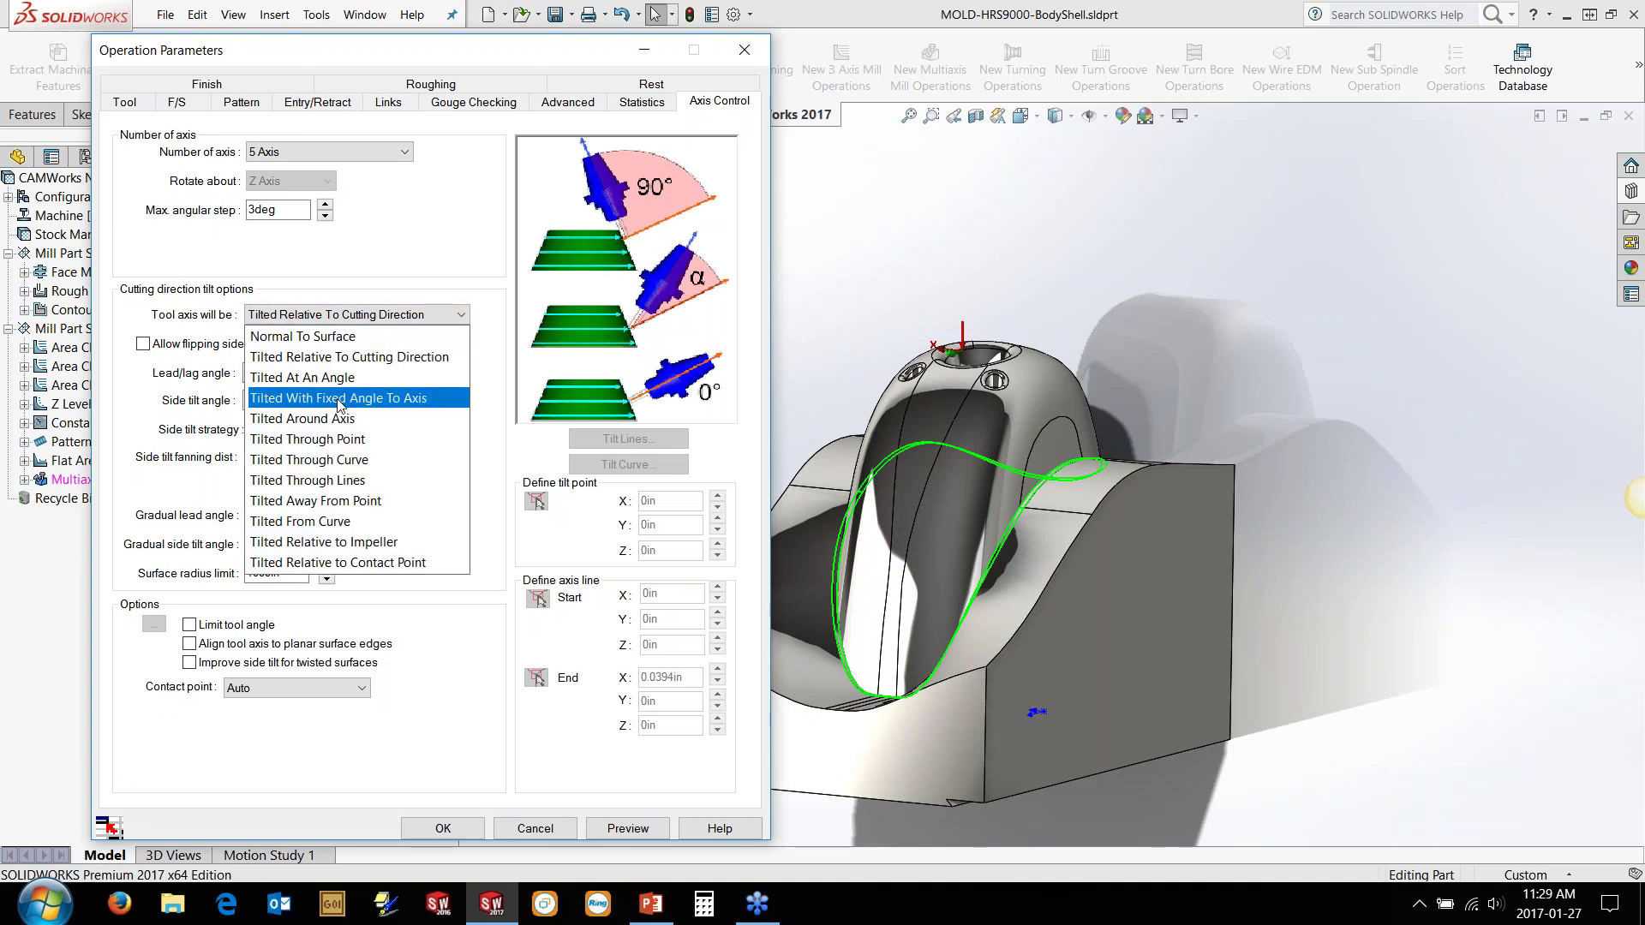
click(336, 461)
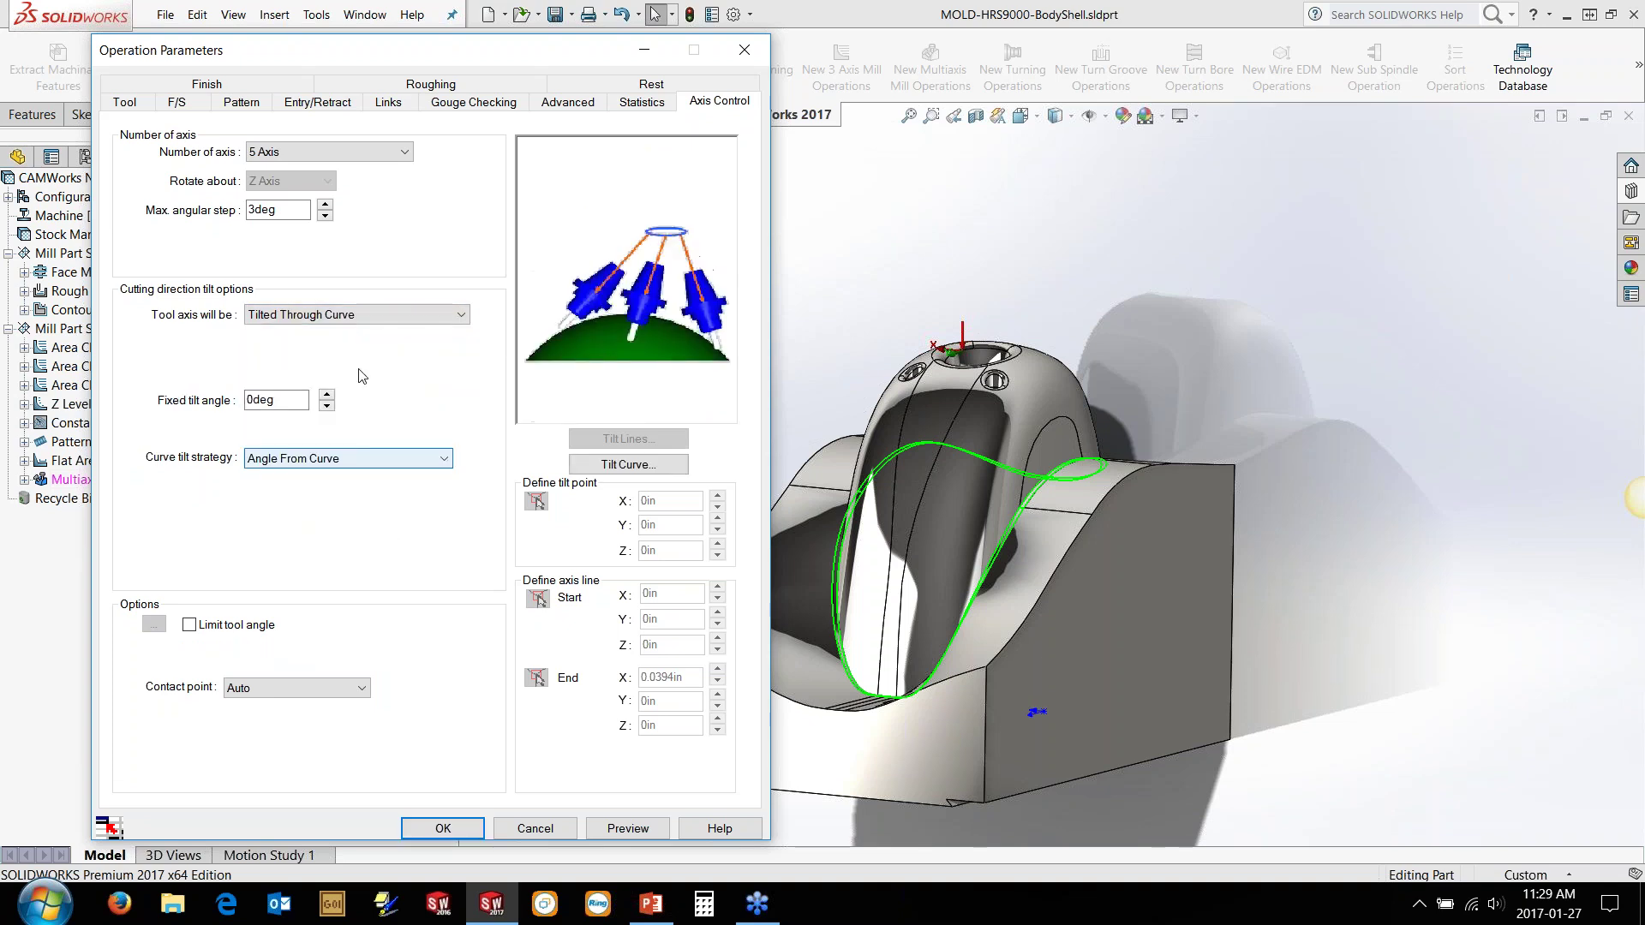
click(351, 458)
click(326, 543)
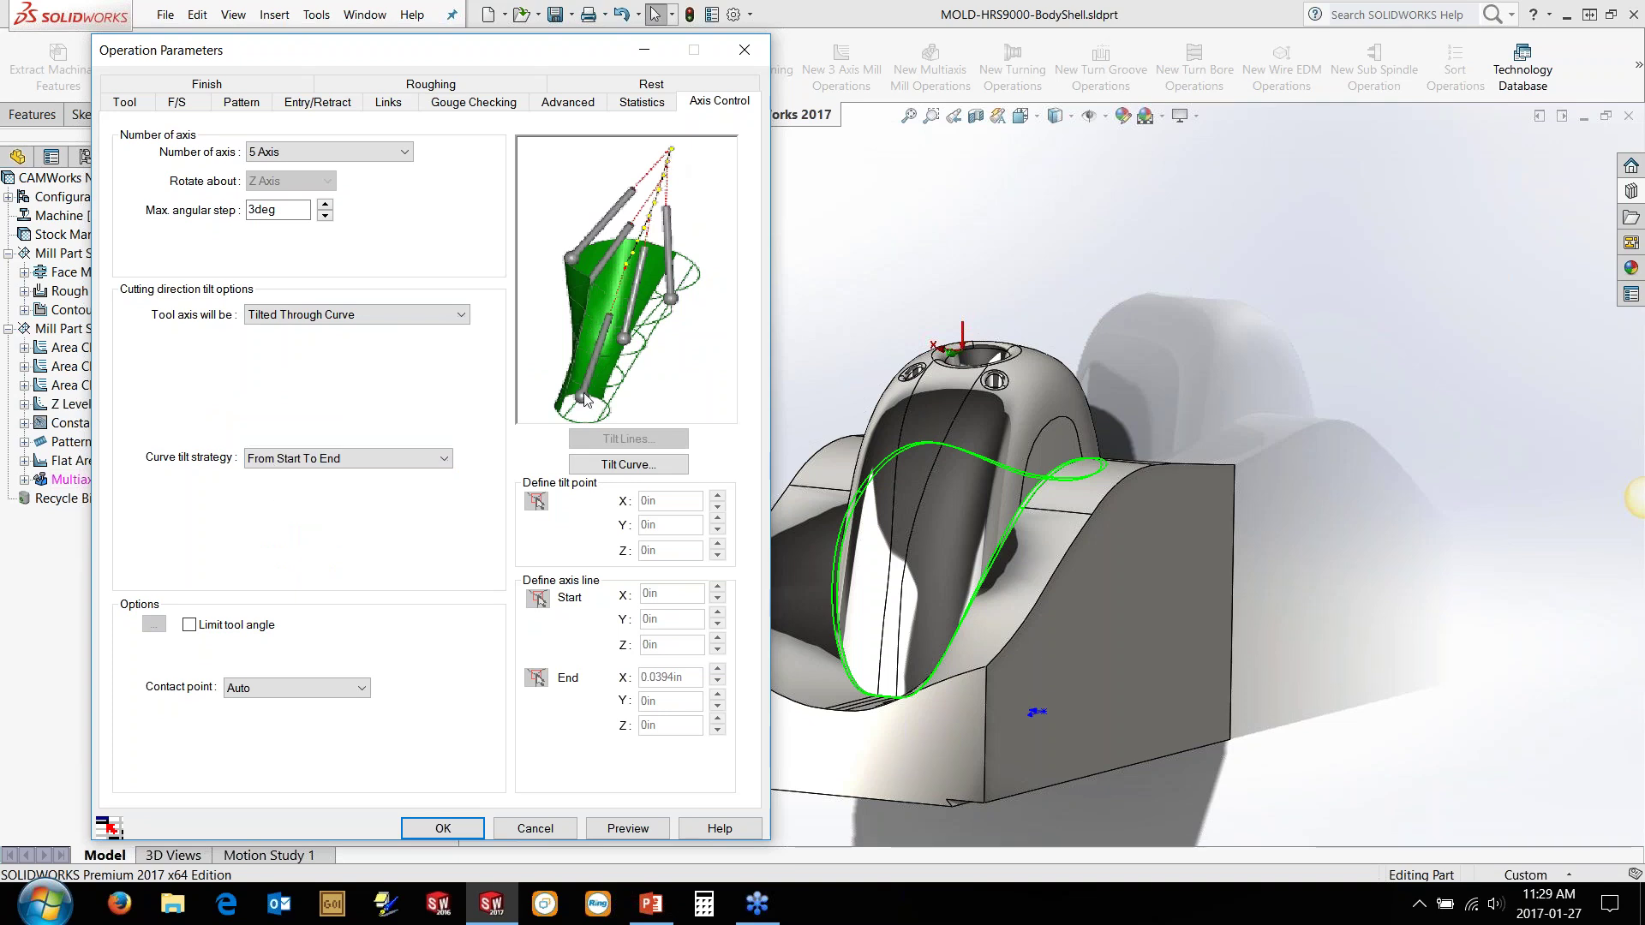
click(360, 316)
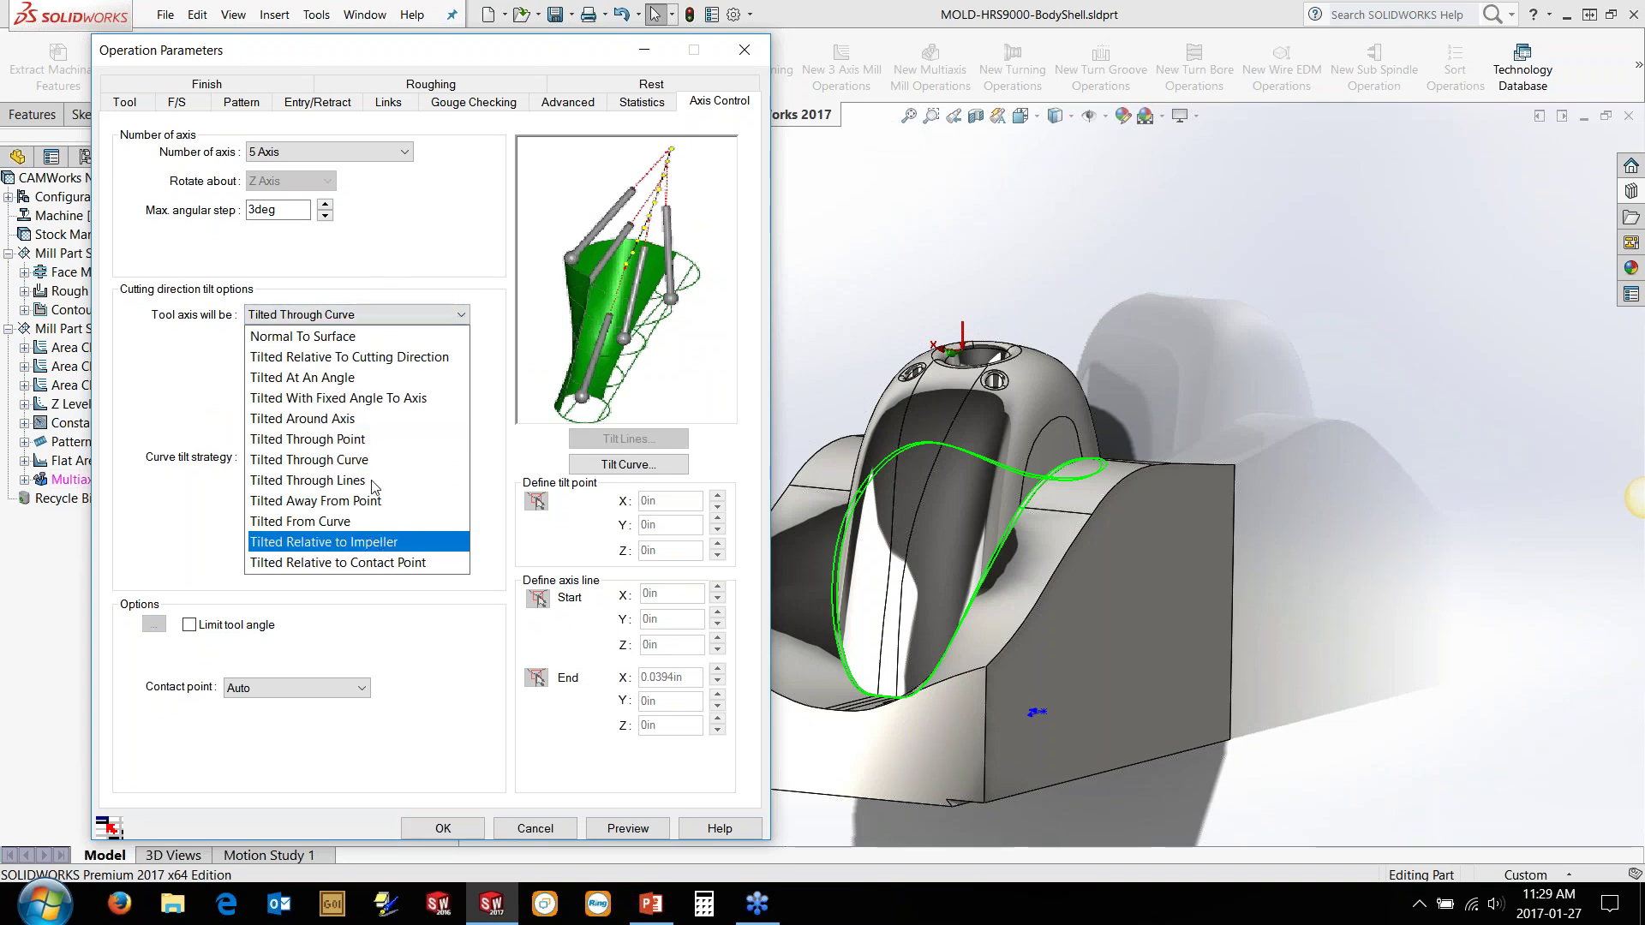
click(354, 401)
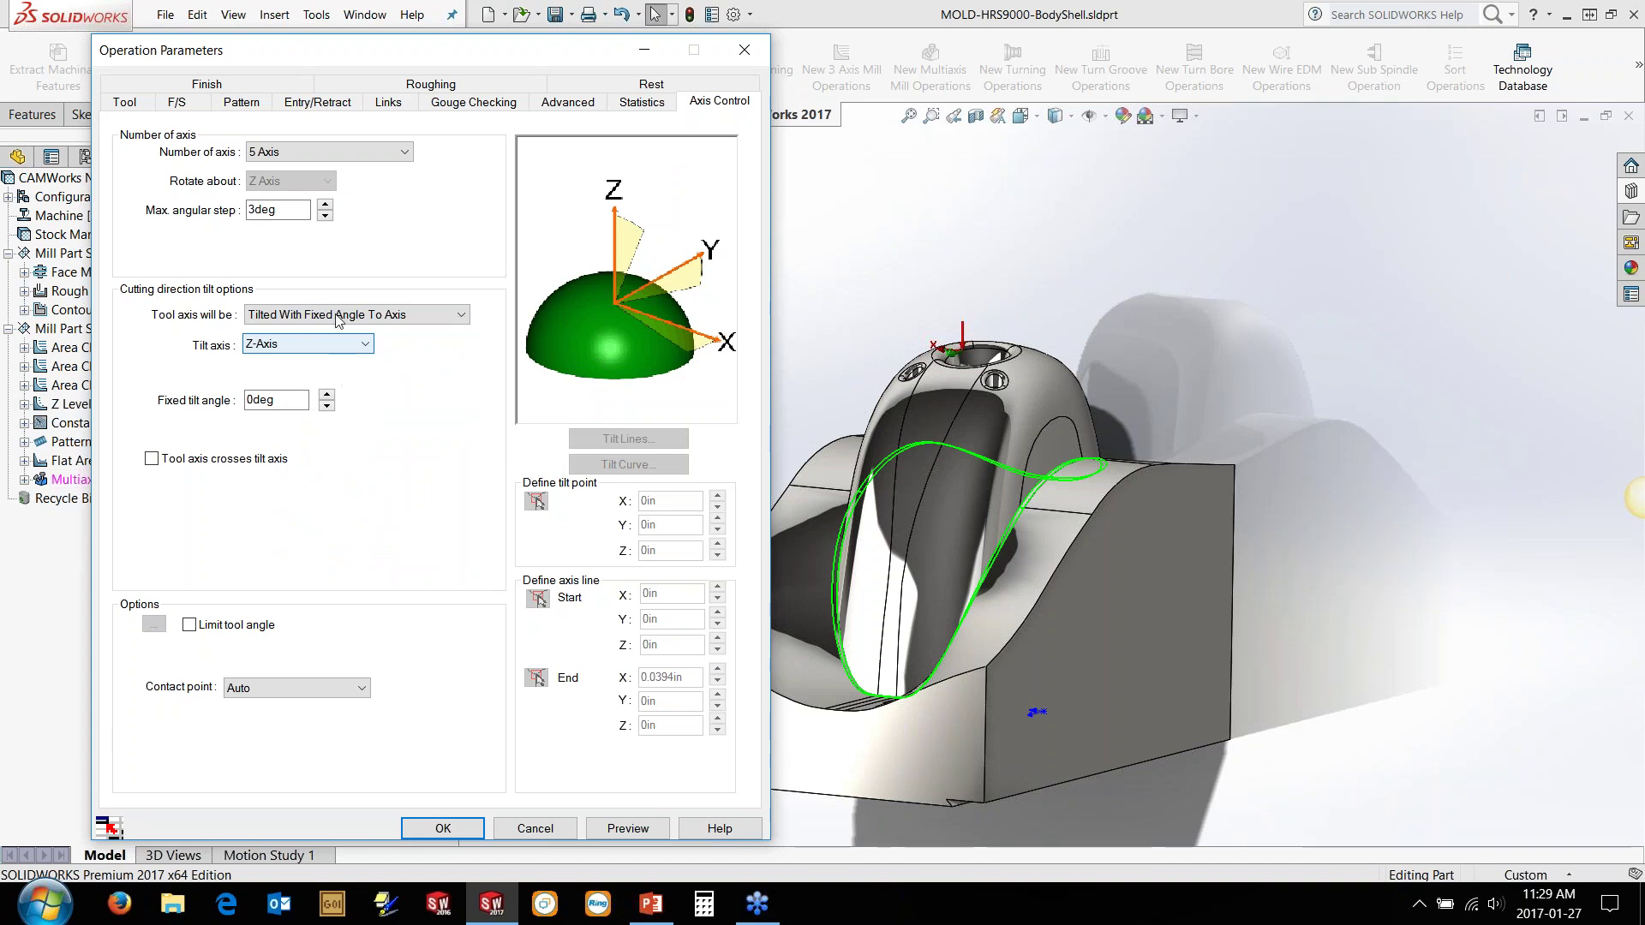
Step: Set the tool axis to Tilted Relative To Cutting Direction with a 90° side tilt angle, and preview the toolpath around the body
click(342, 314)
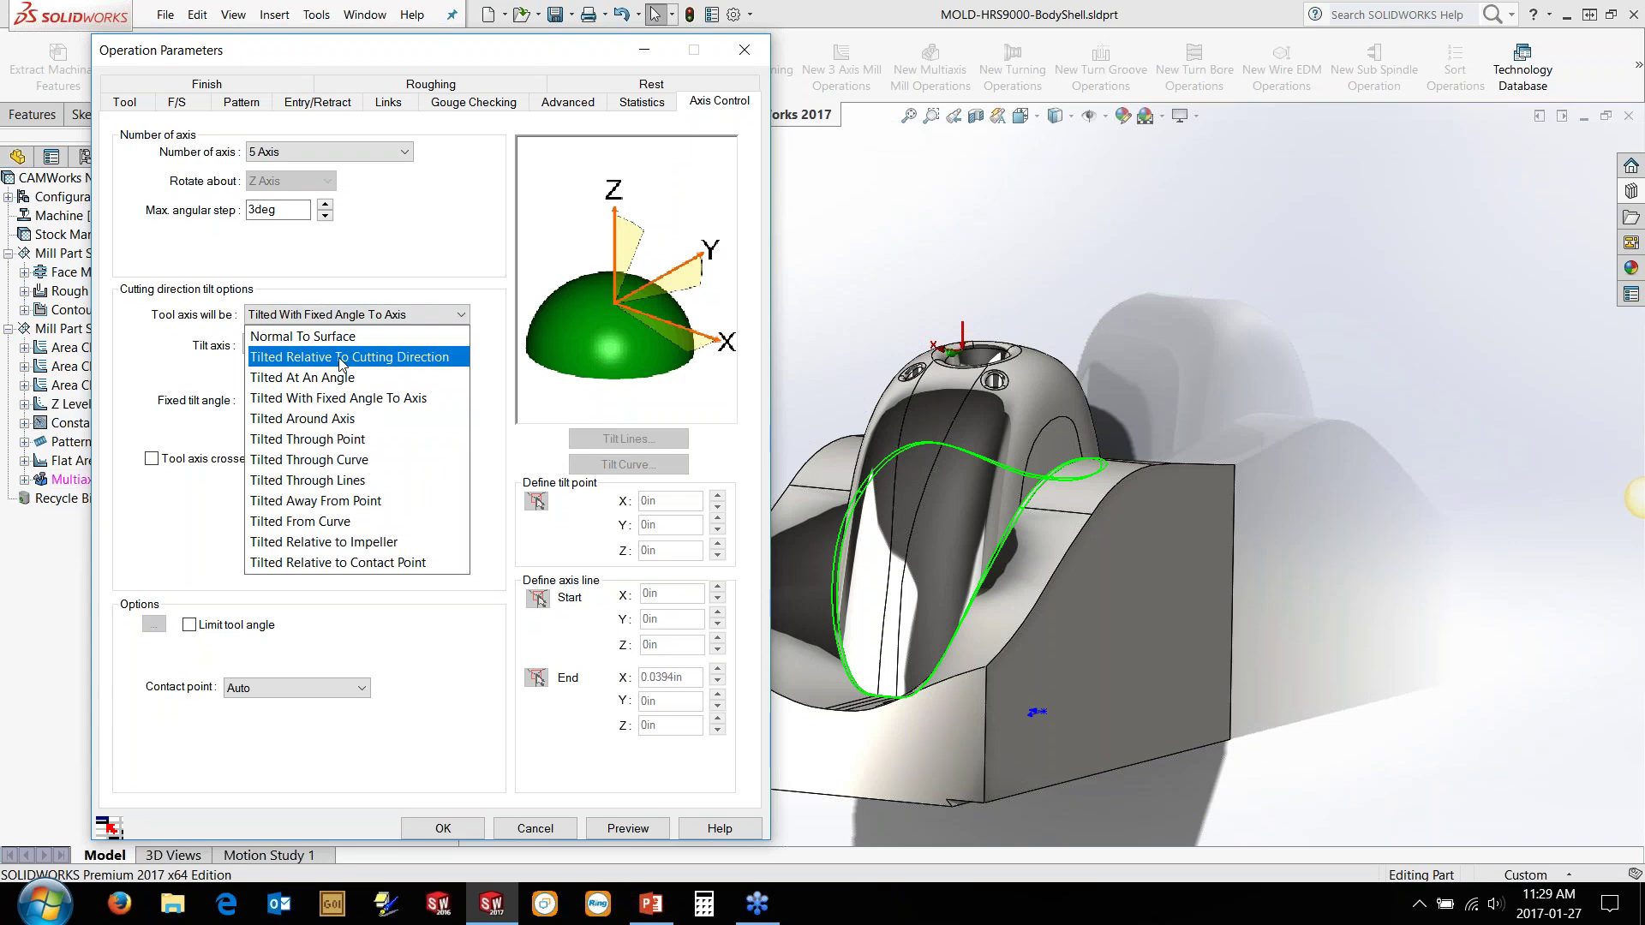
click(332, 356)
key(Tab)
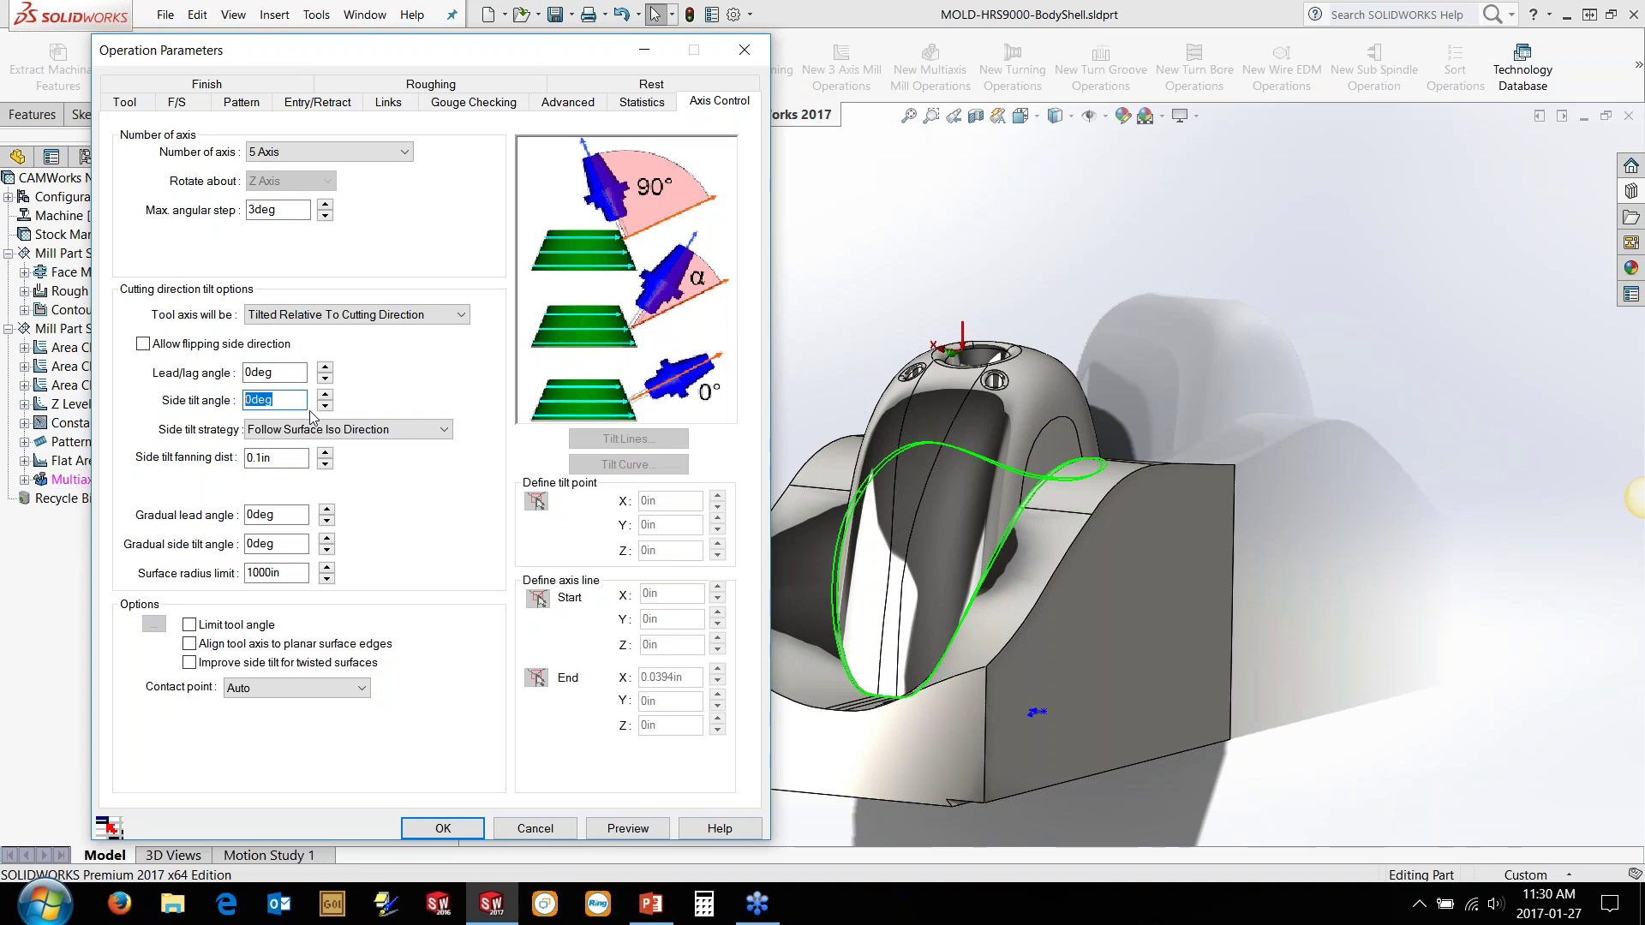
text(90)
click(625, 828)
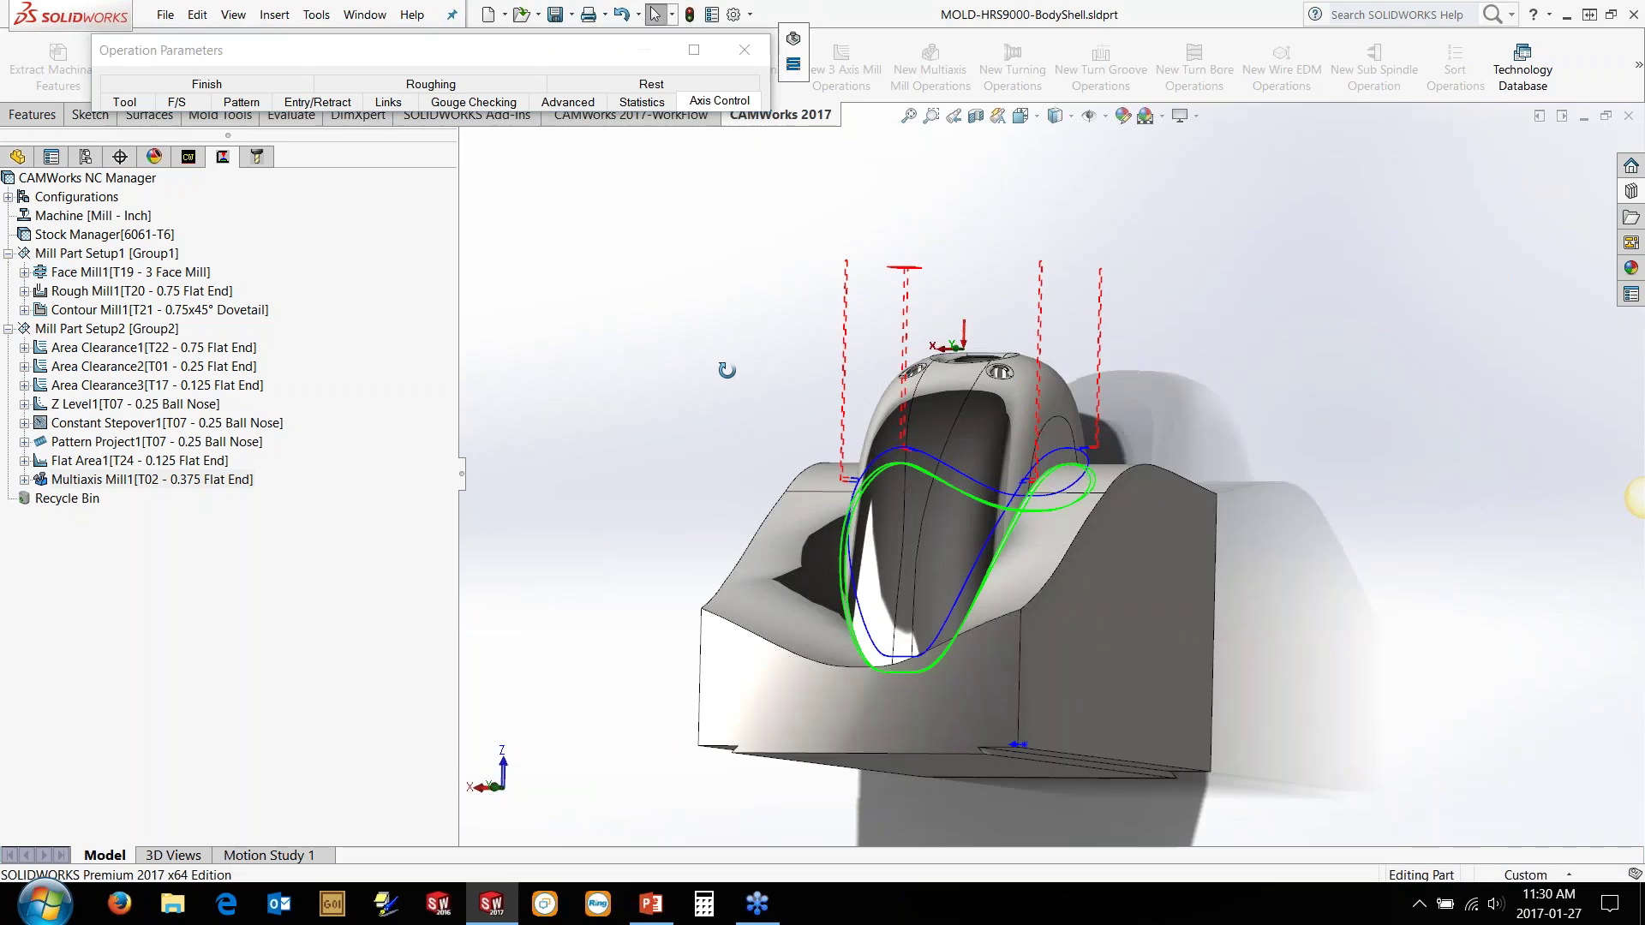
middle_drag(727, 370, 895, 518)
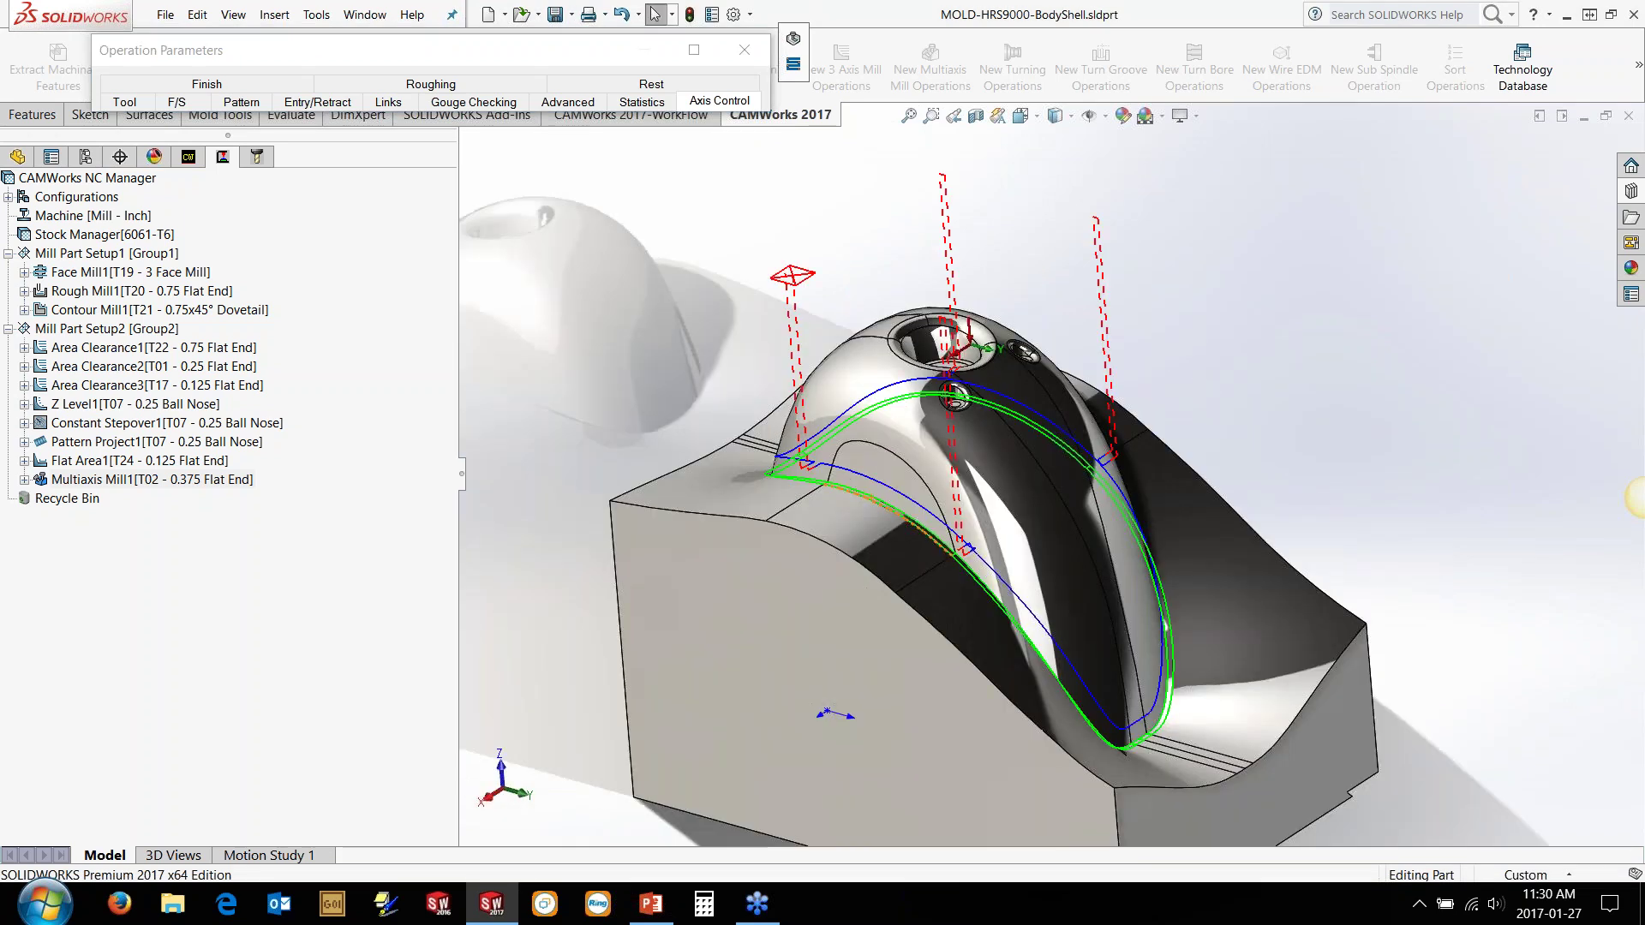
scroll(822, 384, down, 5)
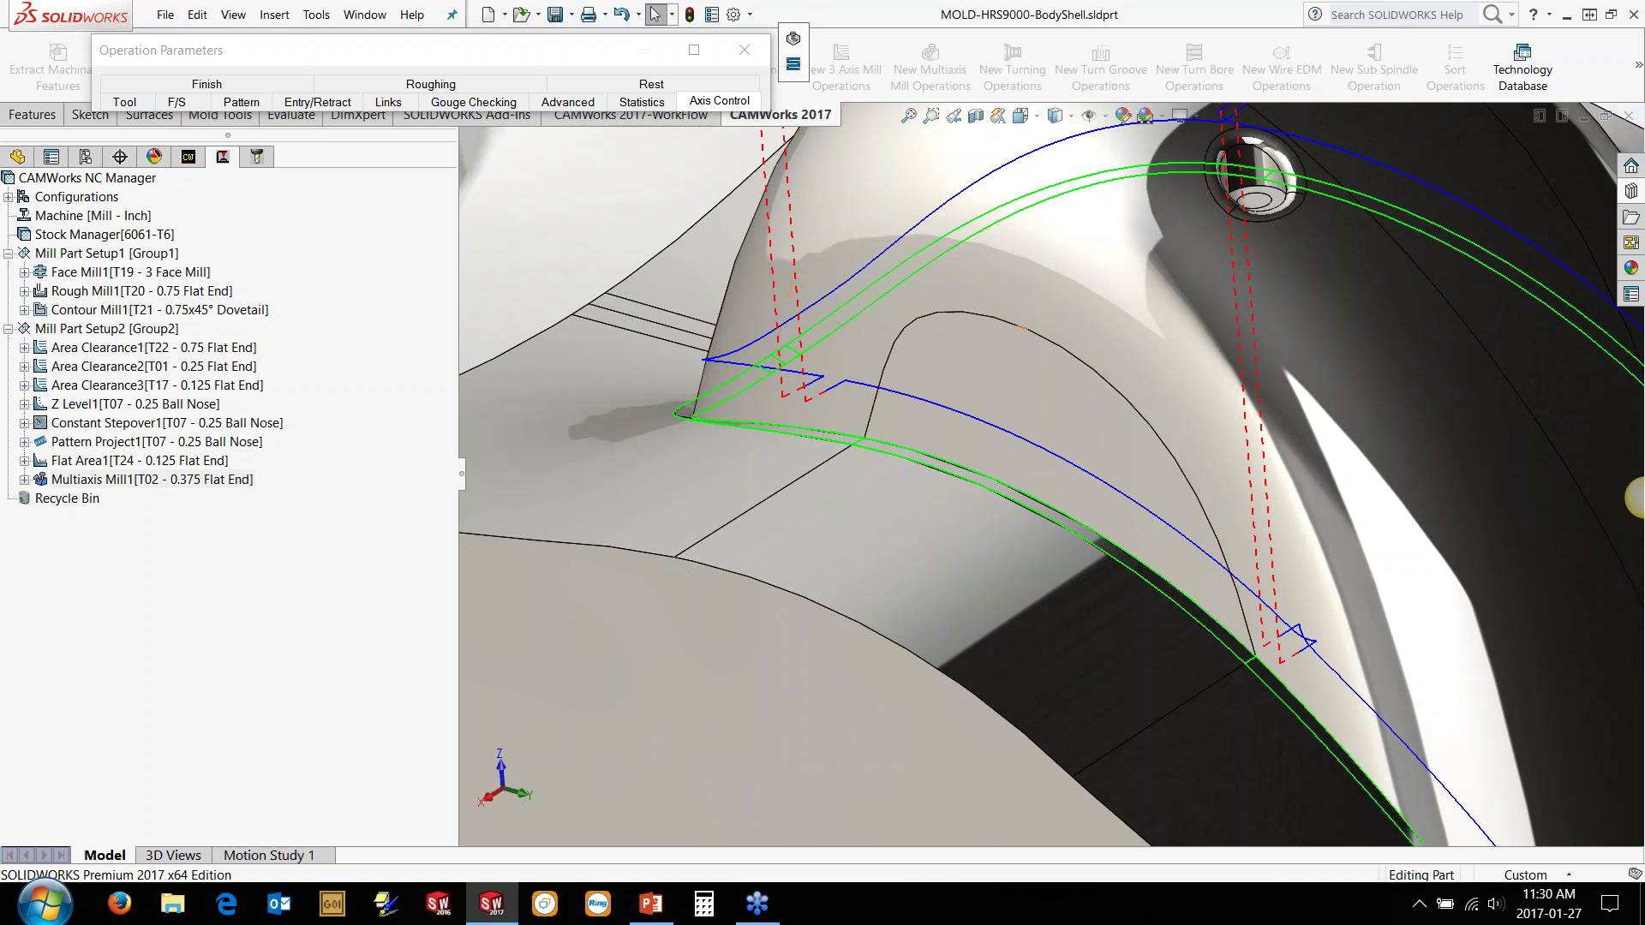
Step: Set the pattern's edge margin to 0.002 in and preview the toolpath at the corner of the body
click(241, 102)
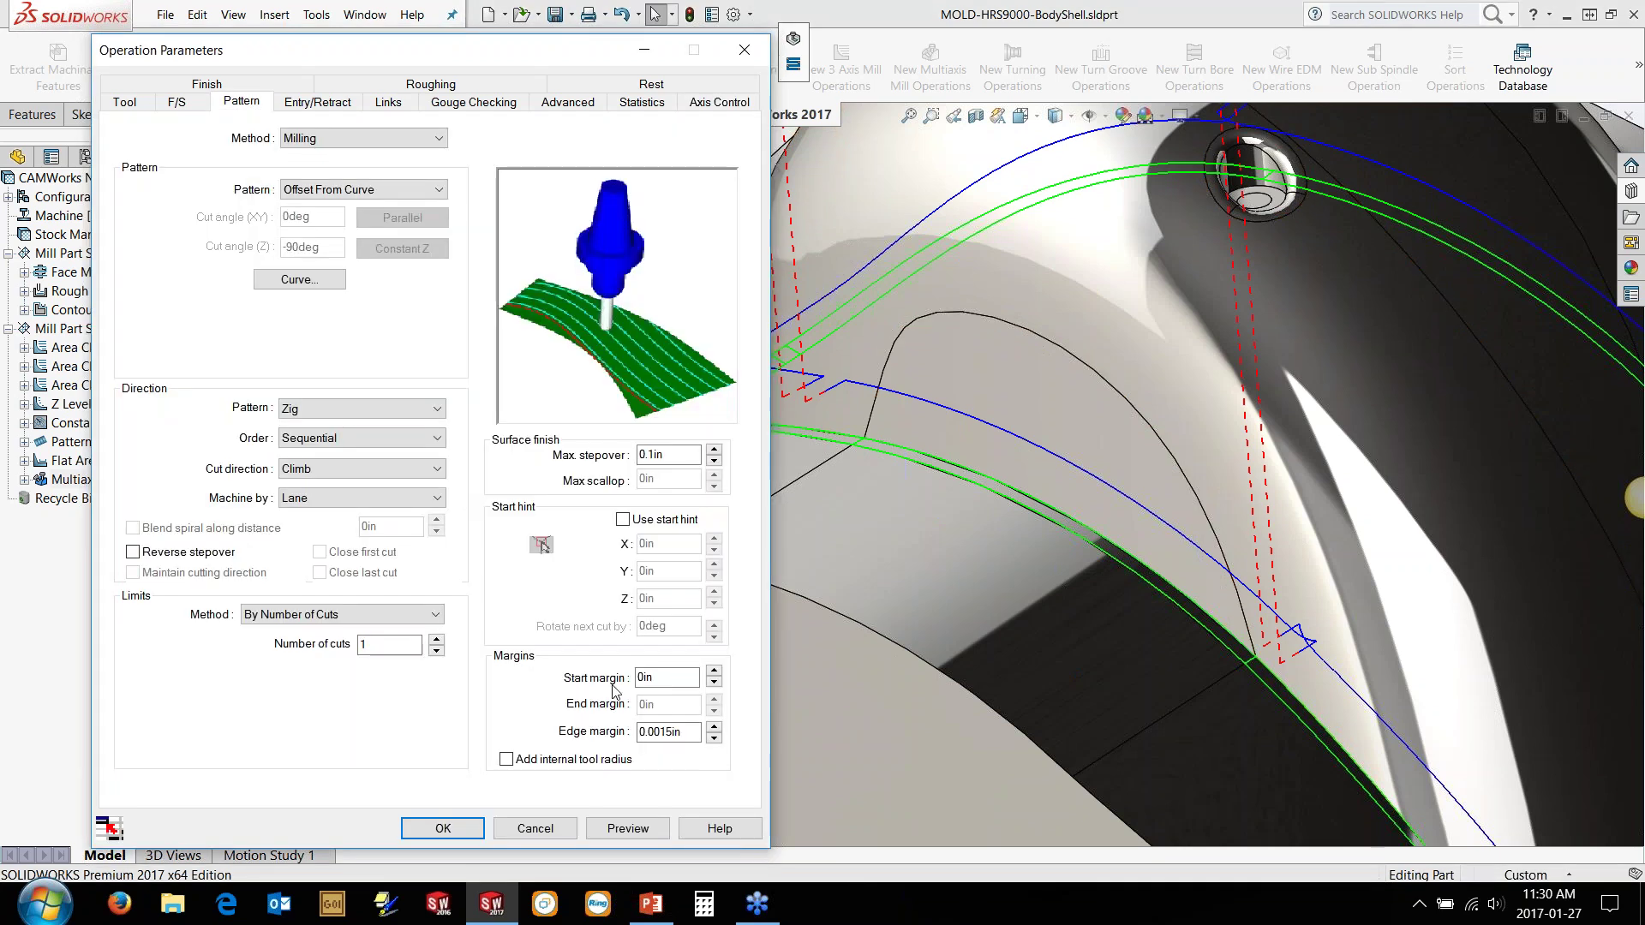
click(672, 732)
key(shift+Left)
key(shift+Left)
text(2)
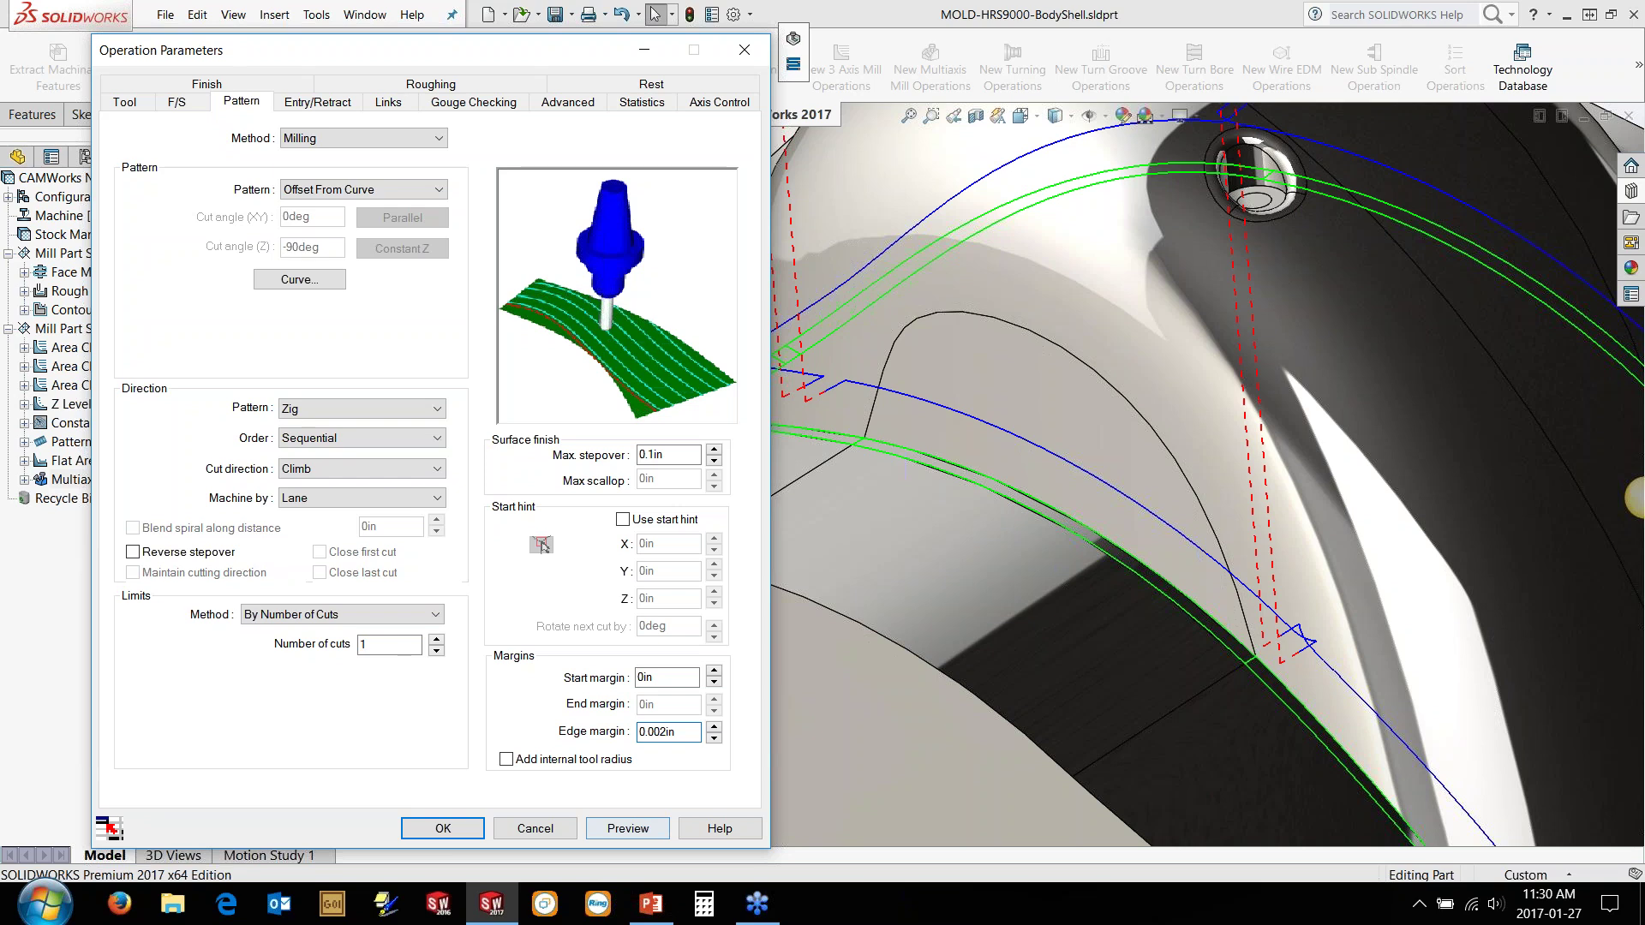
click(628, 829)
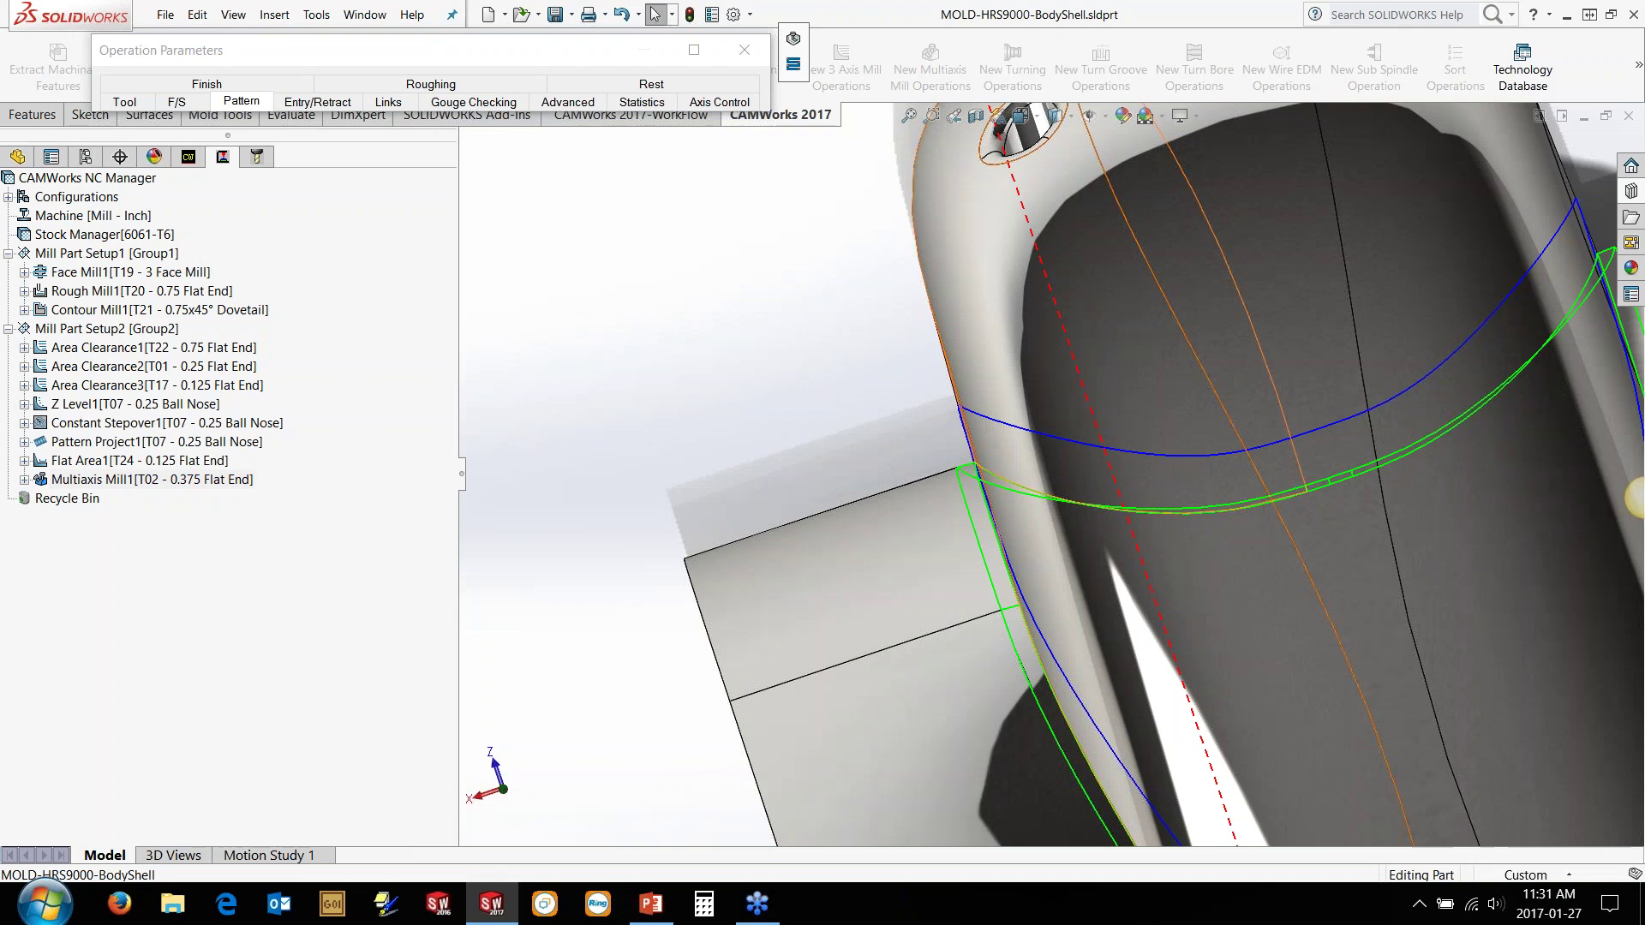
scroll(960, 441, down, 5)
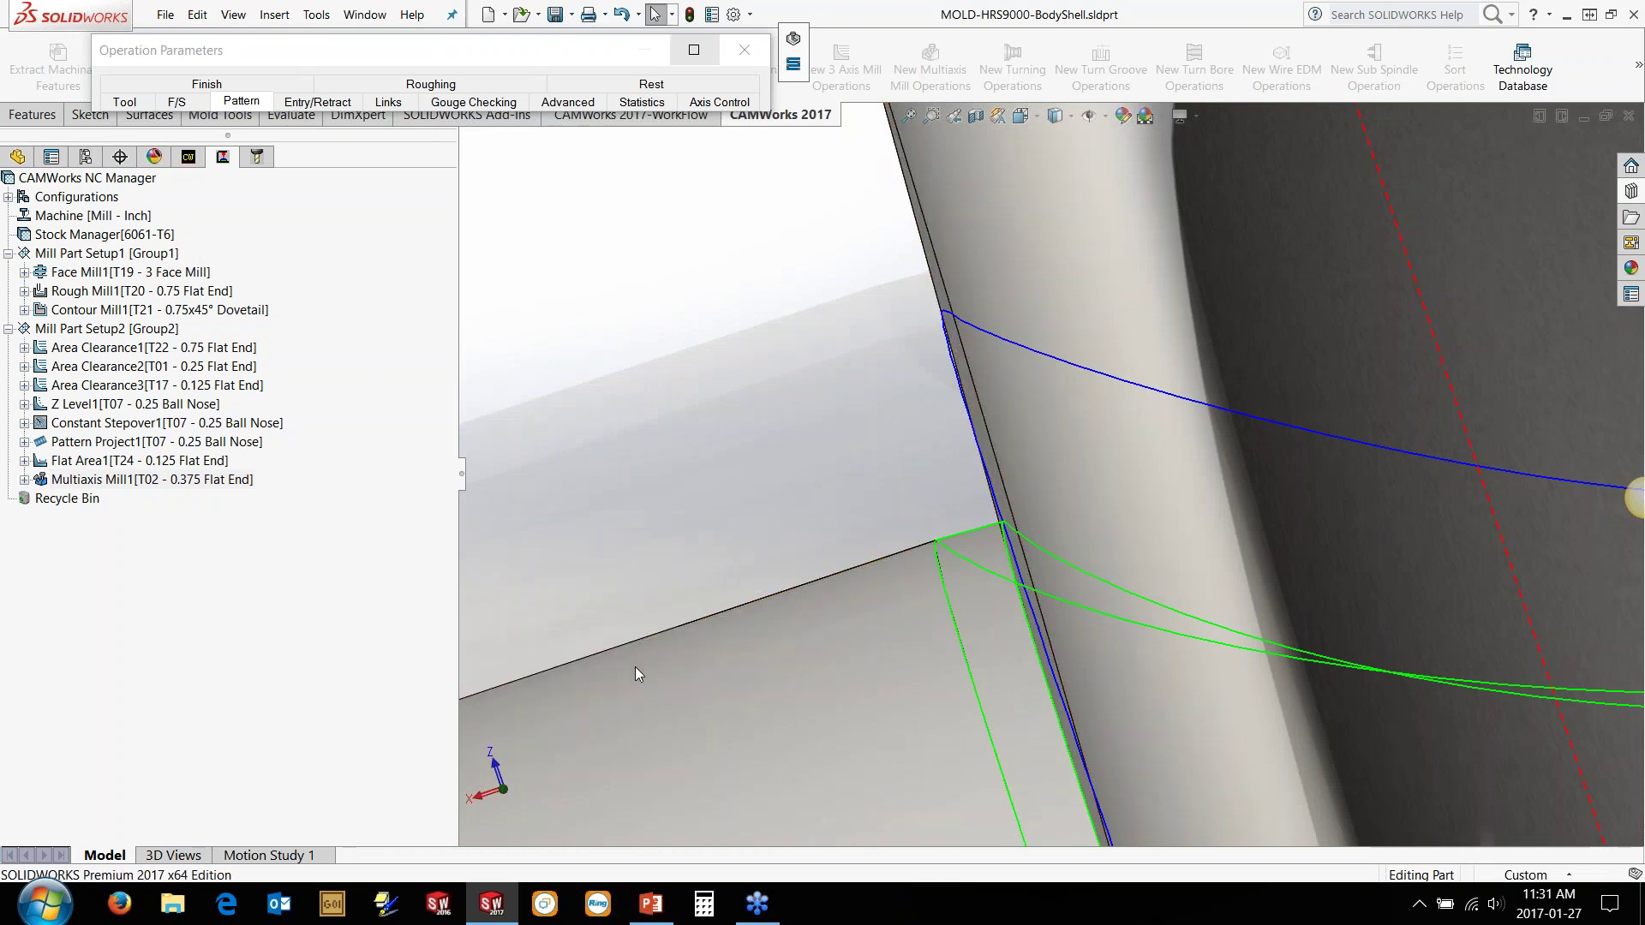
Step: Set the pattern's edge margin to 0.008 in and preview the toolpath at the body's corner
click(694, 50)
click(663, 730)
text(8)
middle_drag(900, 429, 942, 505)
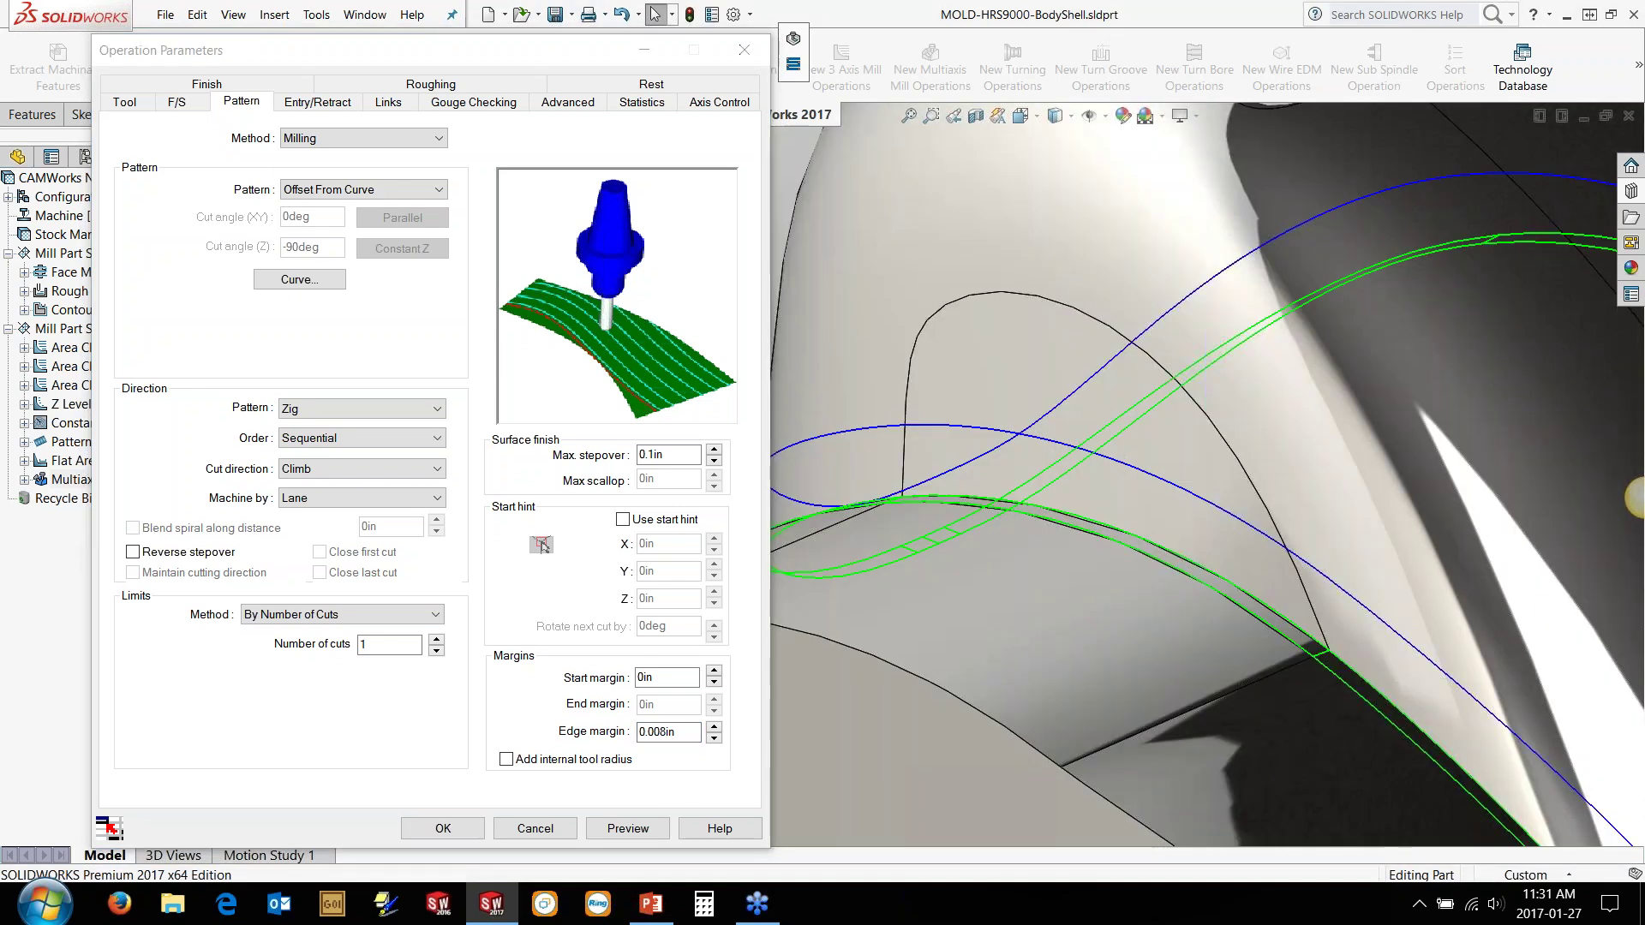
scroll(942, 506, up, 3)
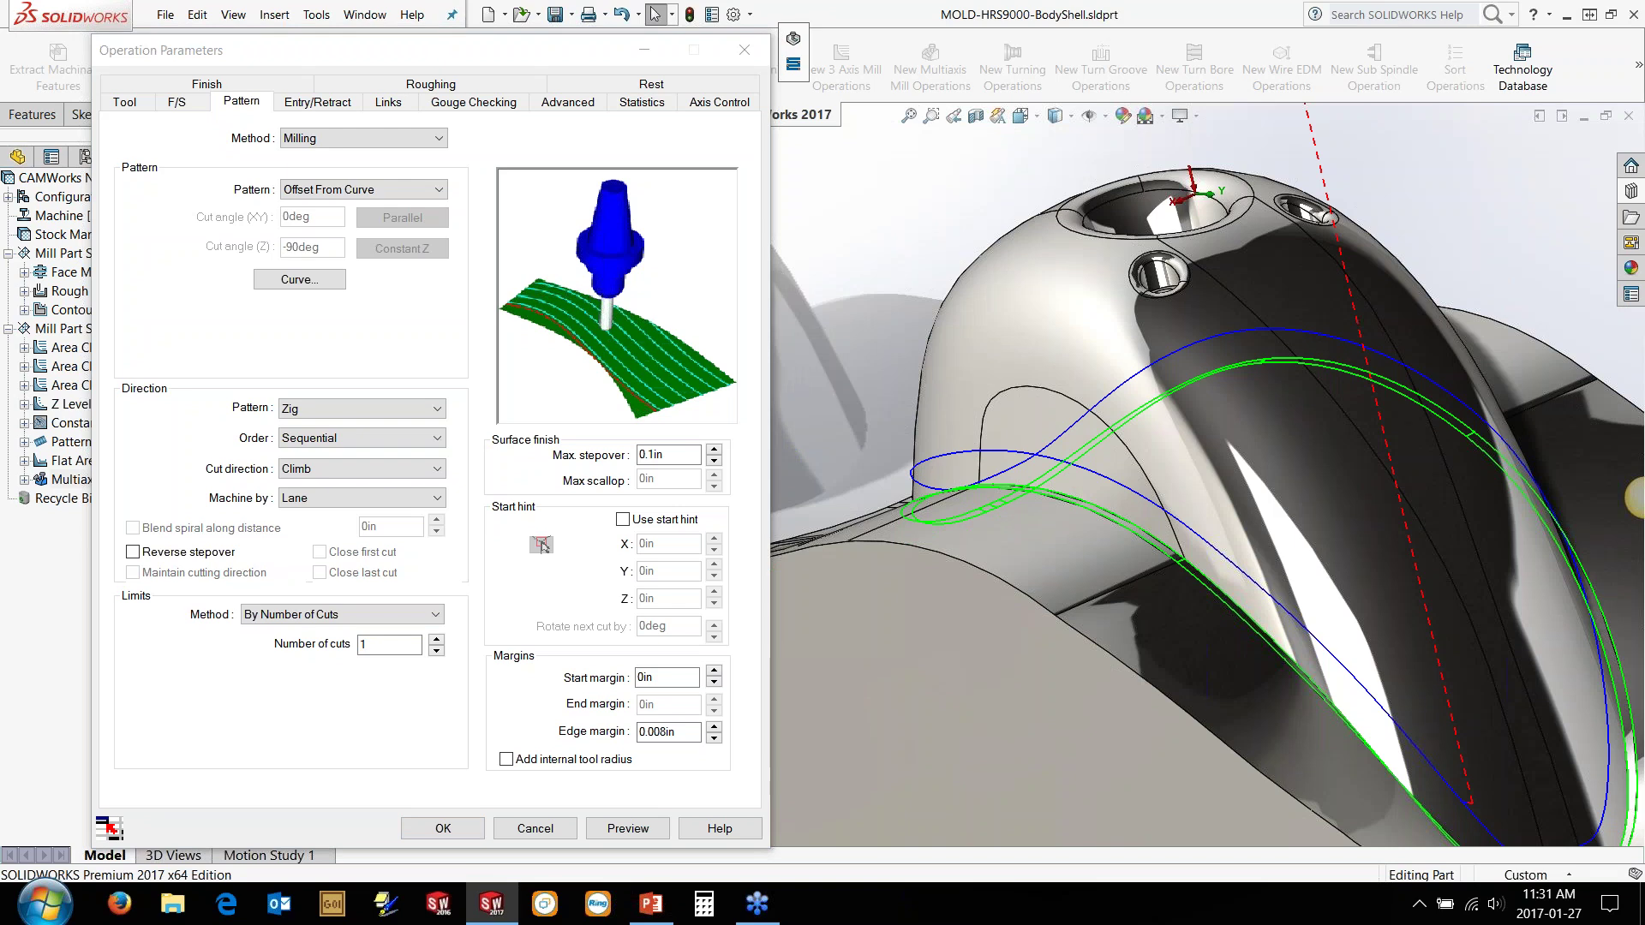
click(628, 828)
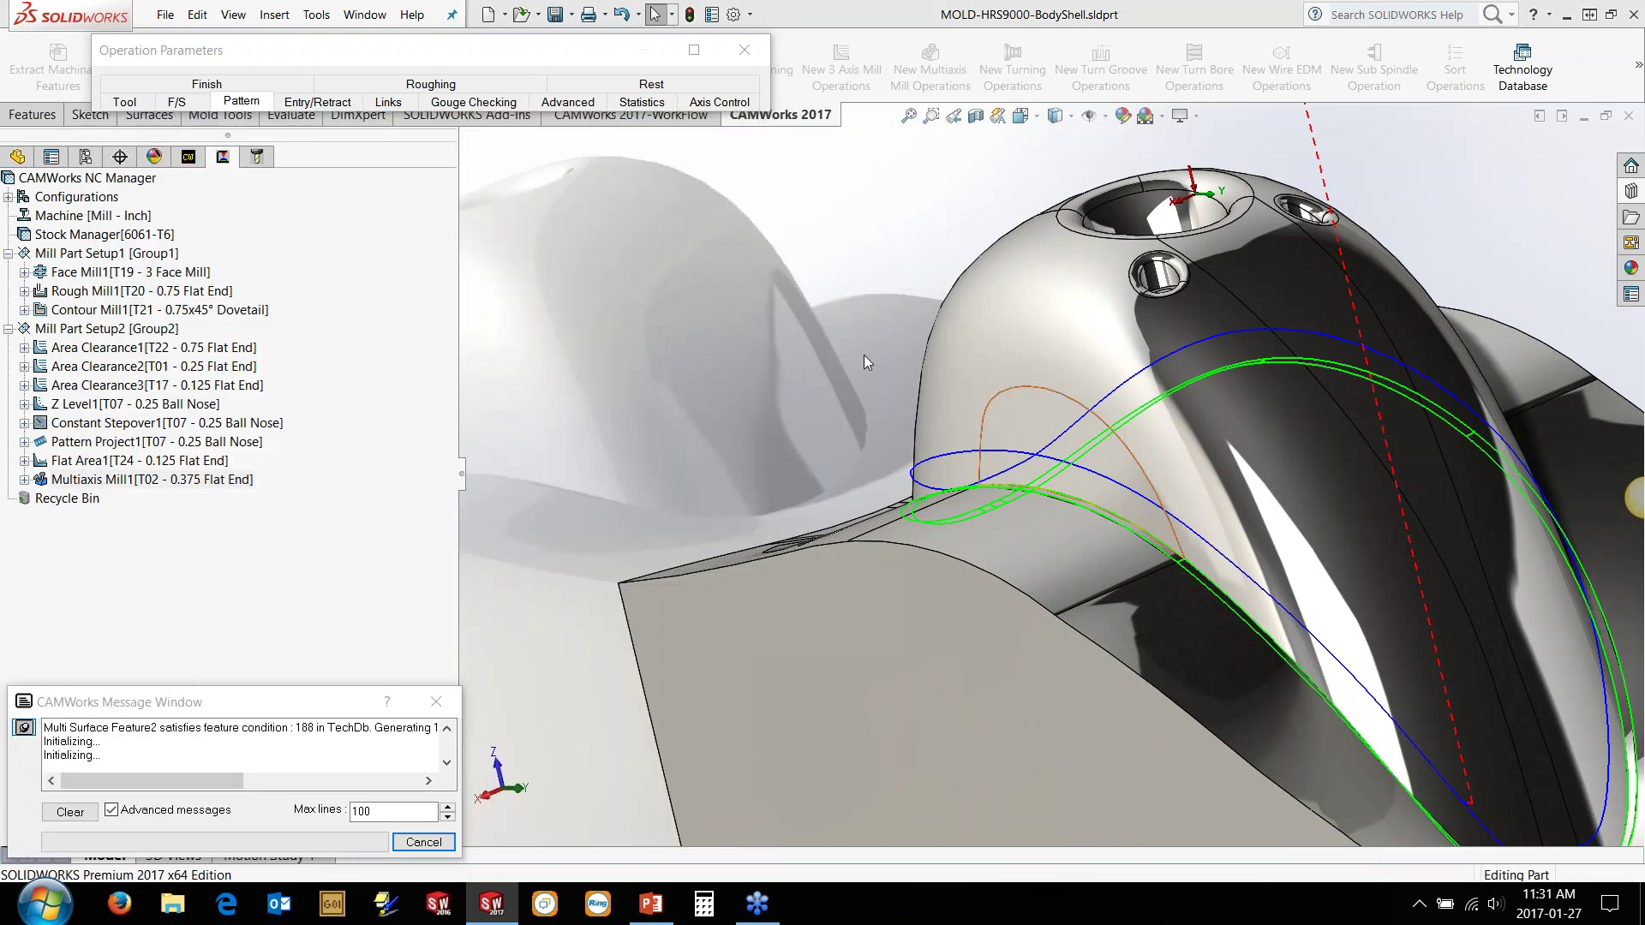
middle_drag(863, 356, 743, 377)
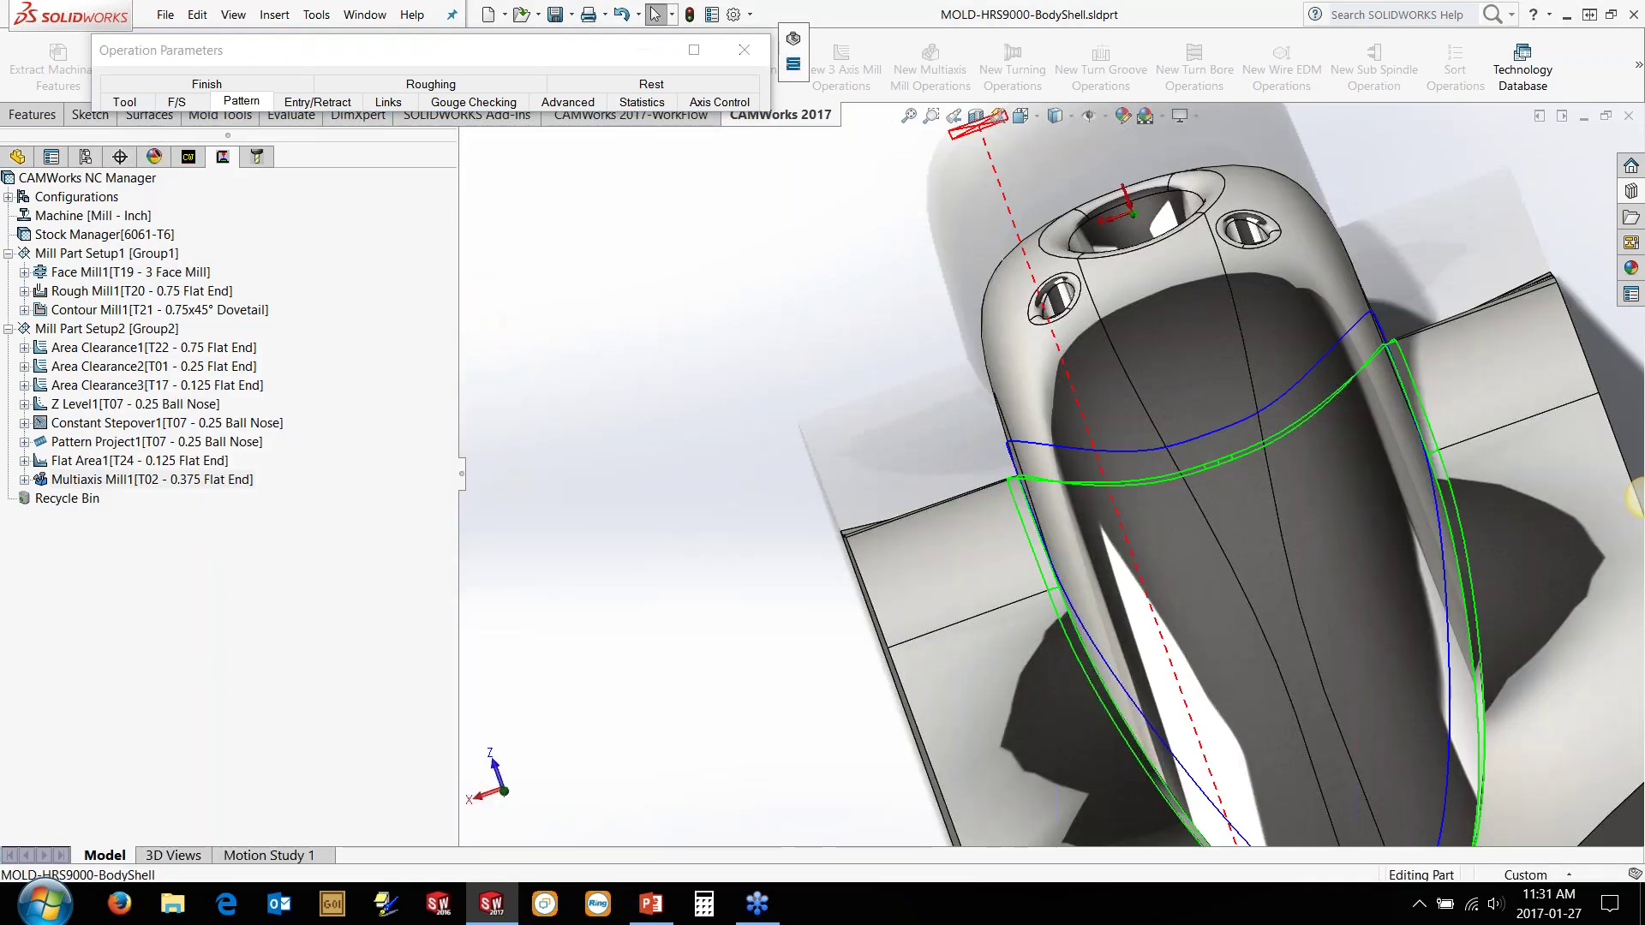
scroll(1013, 368, down, 5)
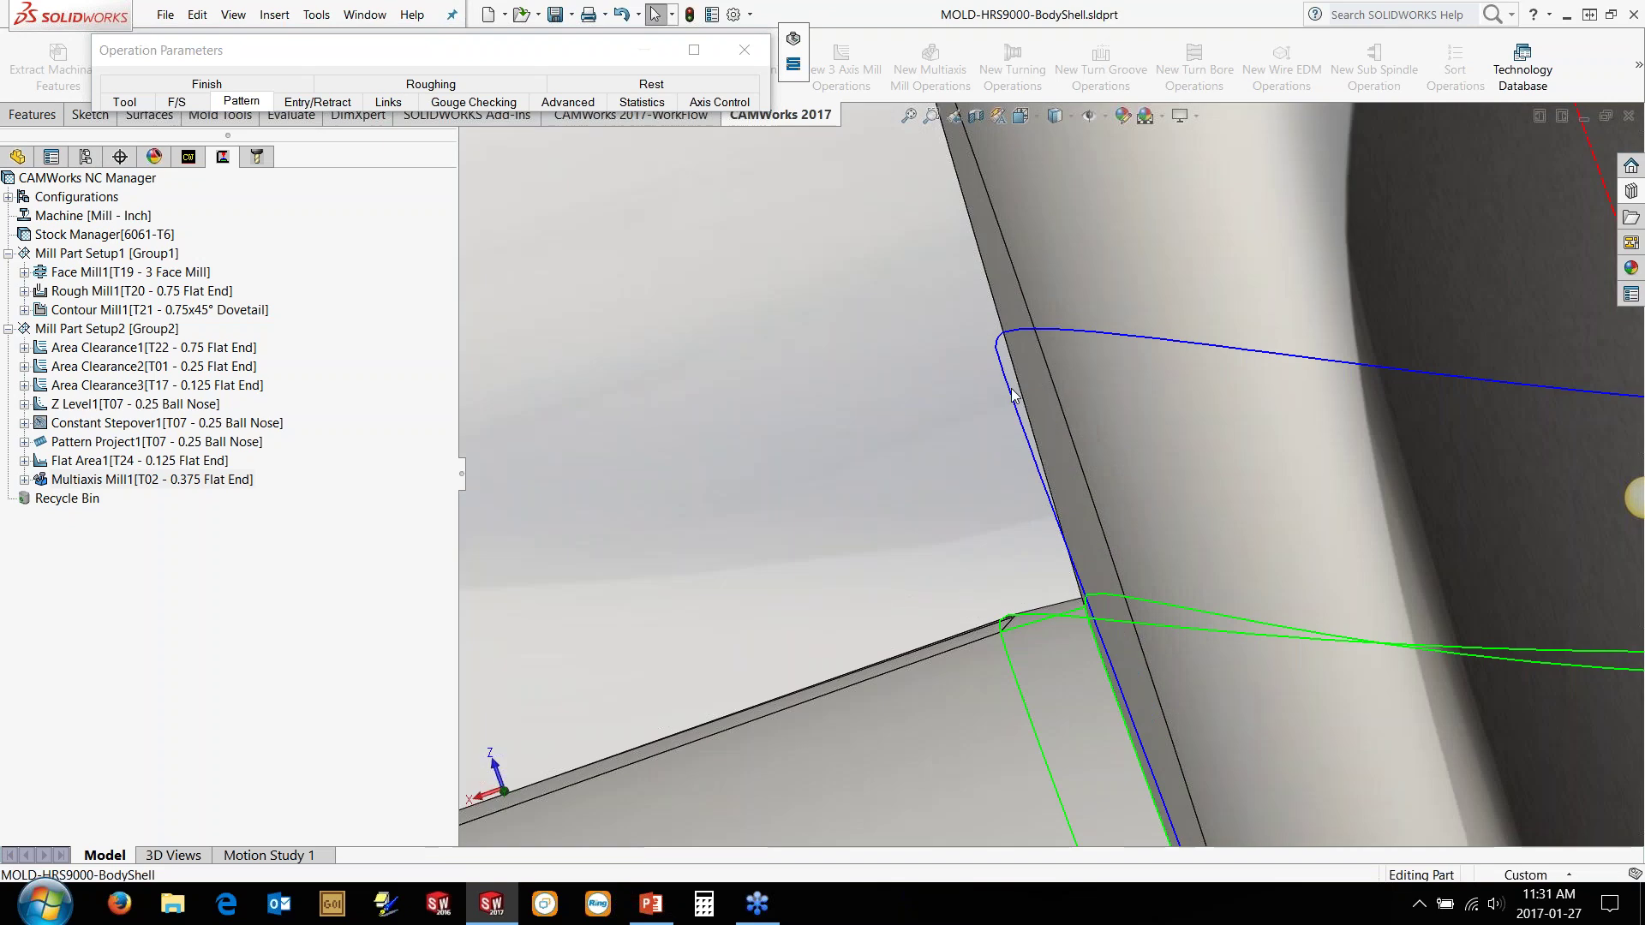
Step: Leave the preview and examine the simulated machined mold, including the edge where the body meets the parting surface
click(795, 41)
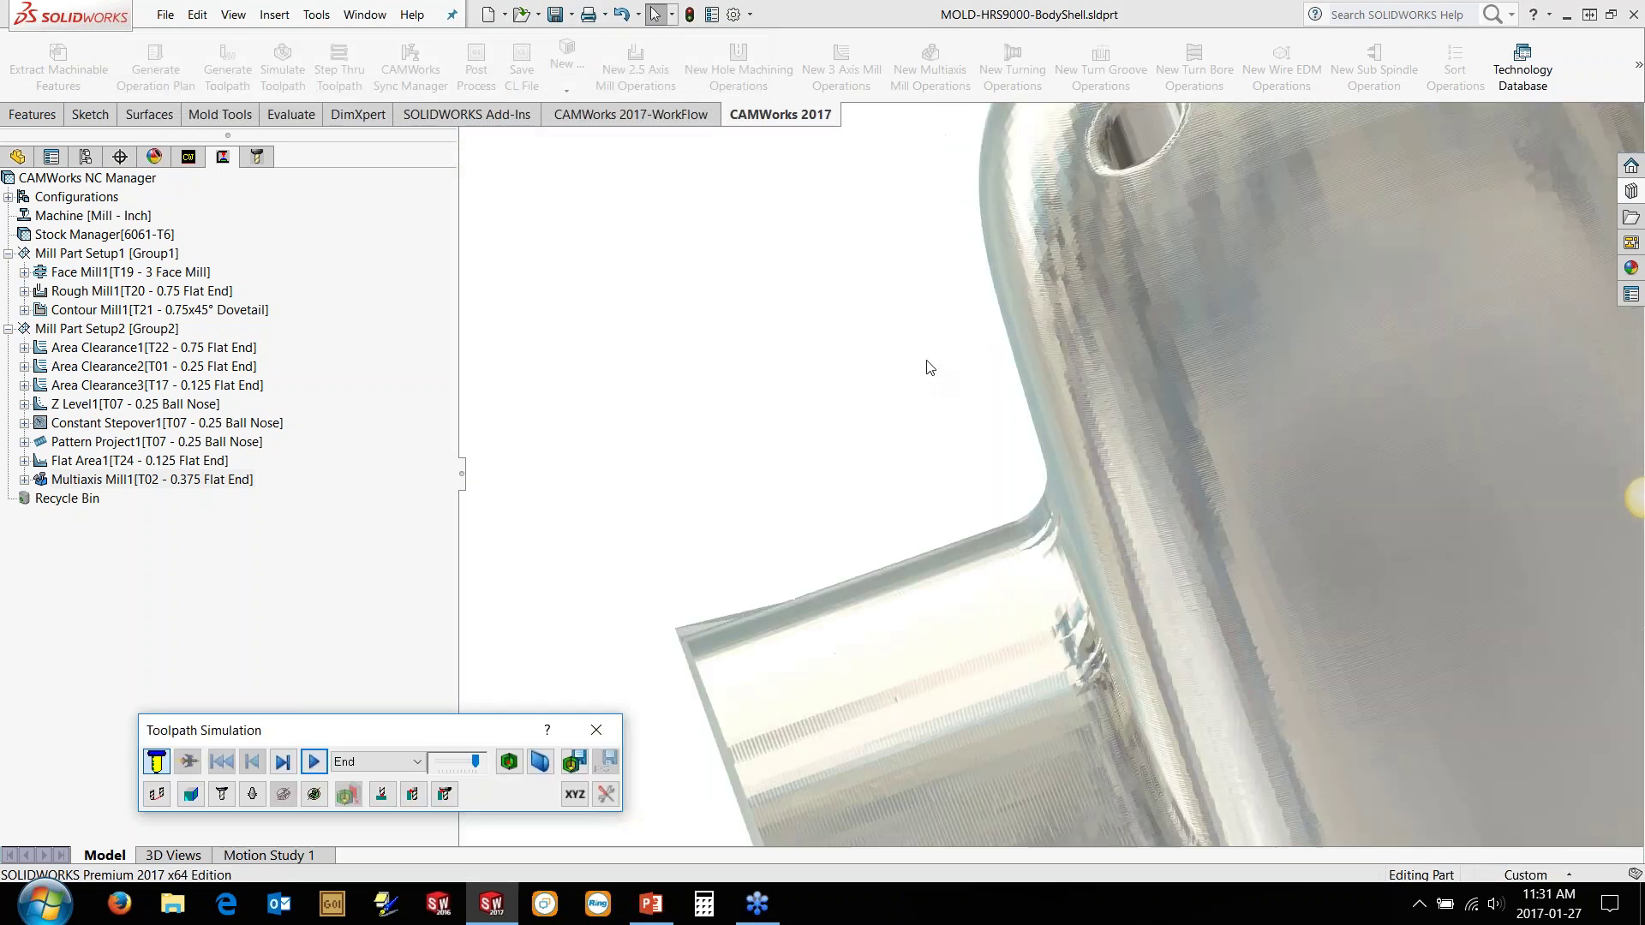
scroll(927, 362, up, 6)
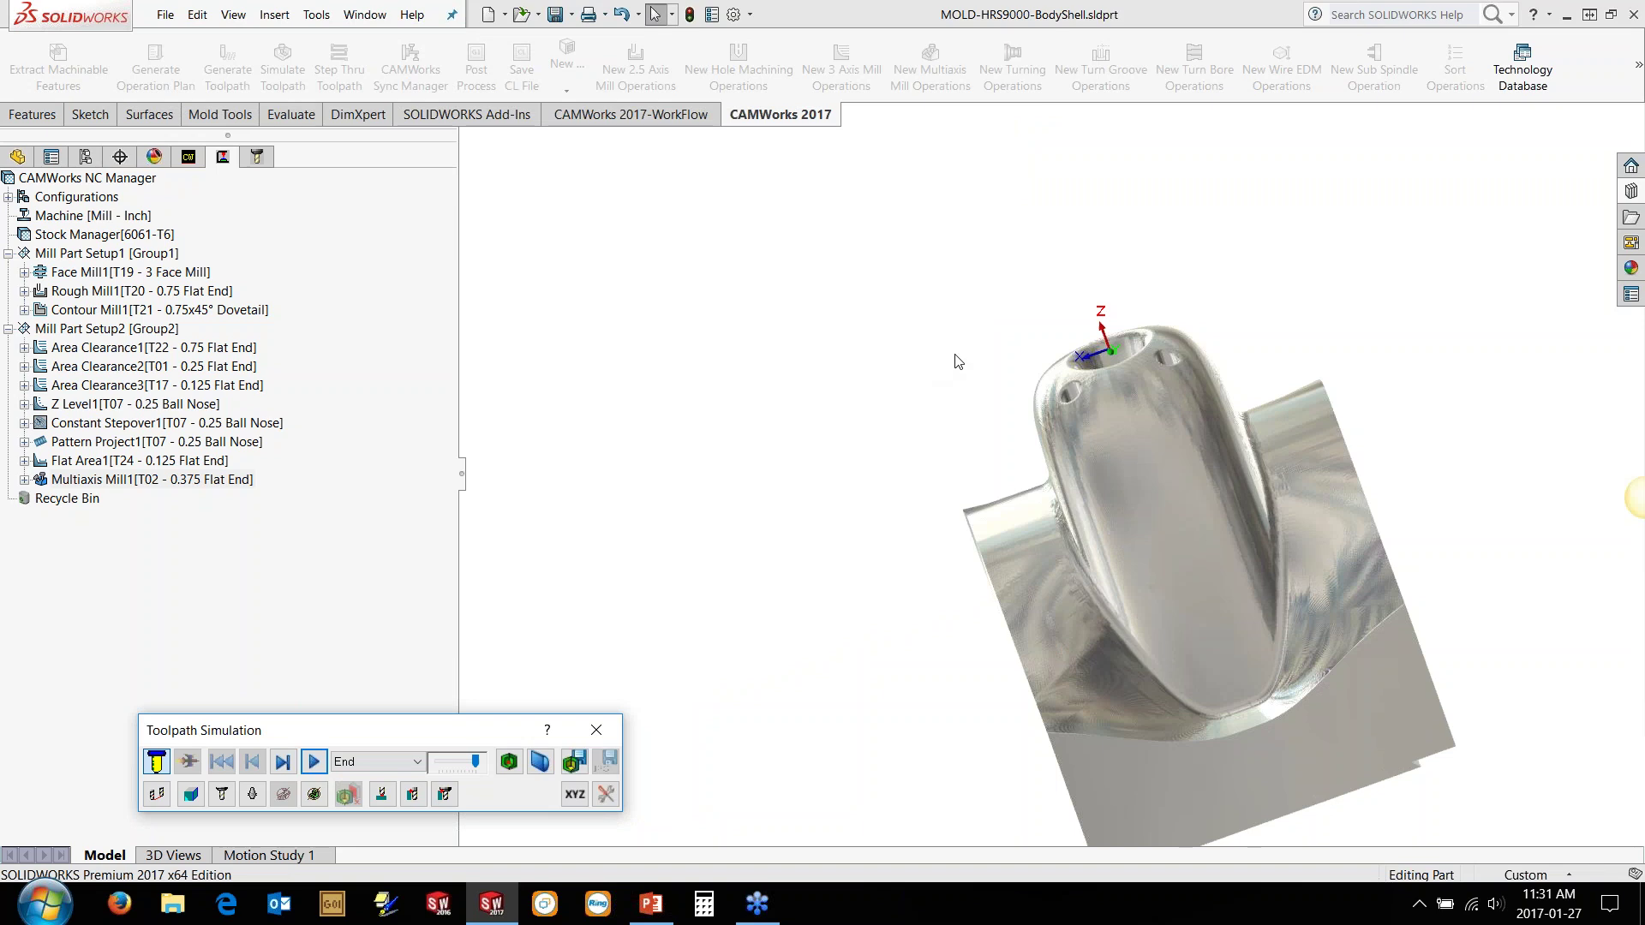
scroll(1266, 502, down, 5)
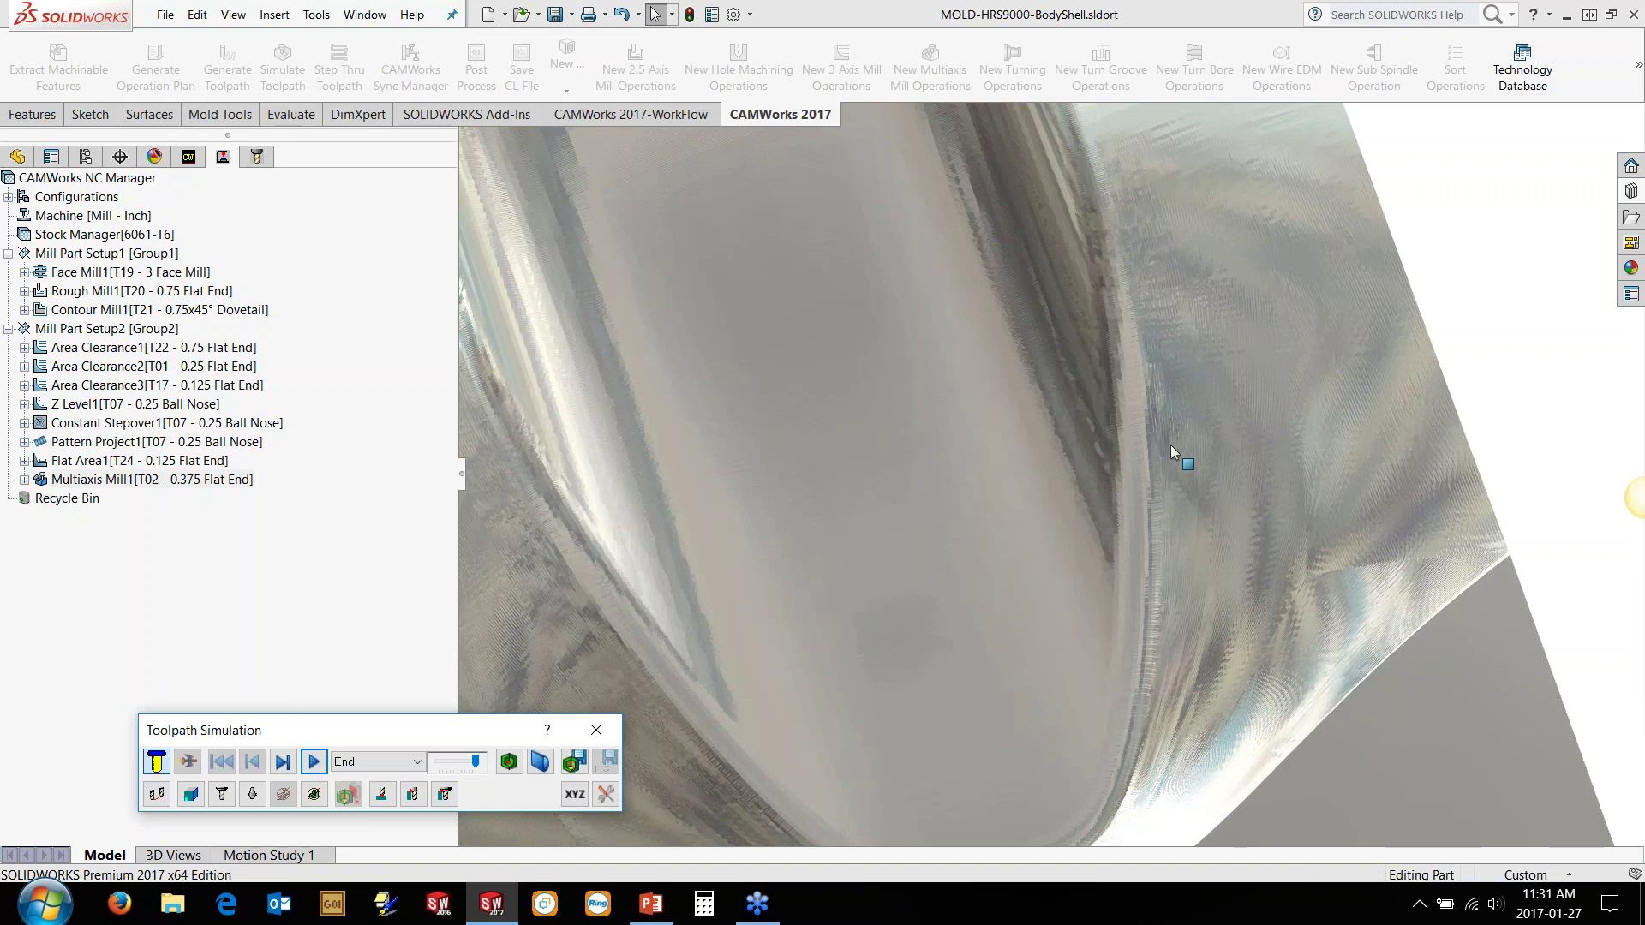
key(f)
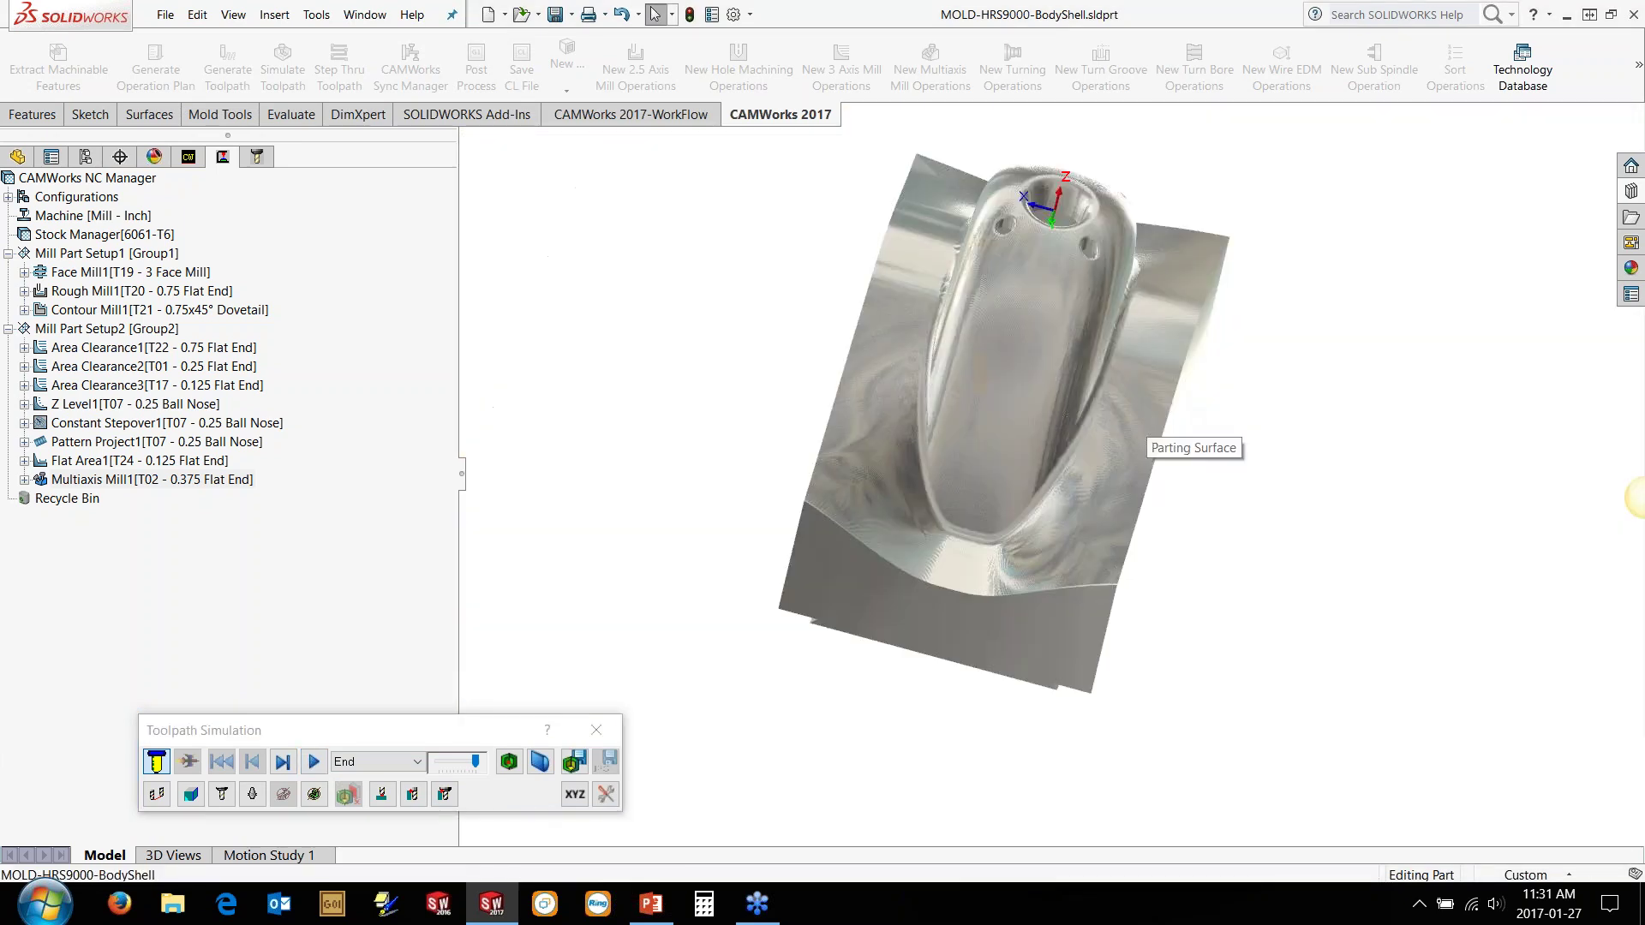
Step: Run the toolpath simulation to the end and inspect the corner between the body and the parting surface up close
click(315, 761)
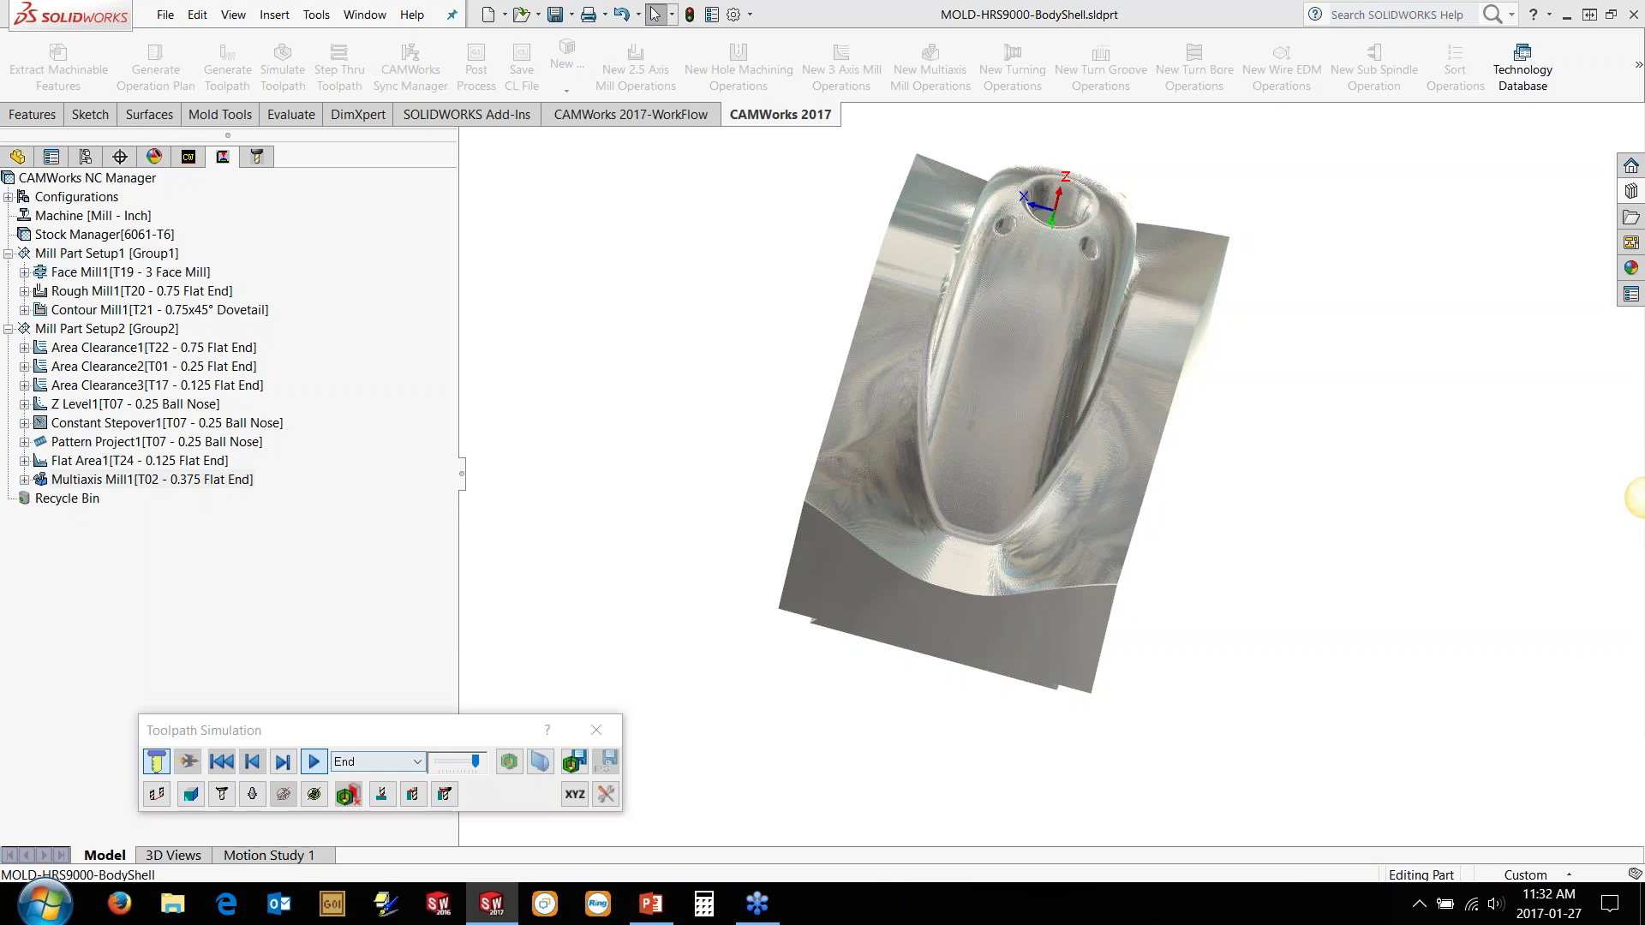
click(313, 762)
middle_drag(984, 525, 947, 587)
scroll(1038, 304, down, 8)
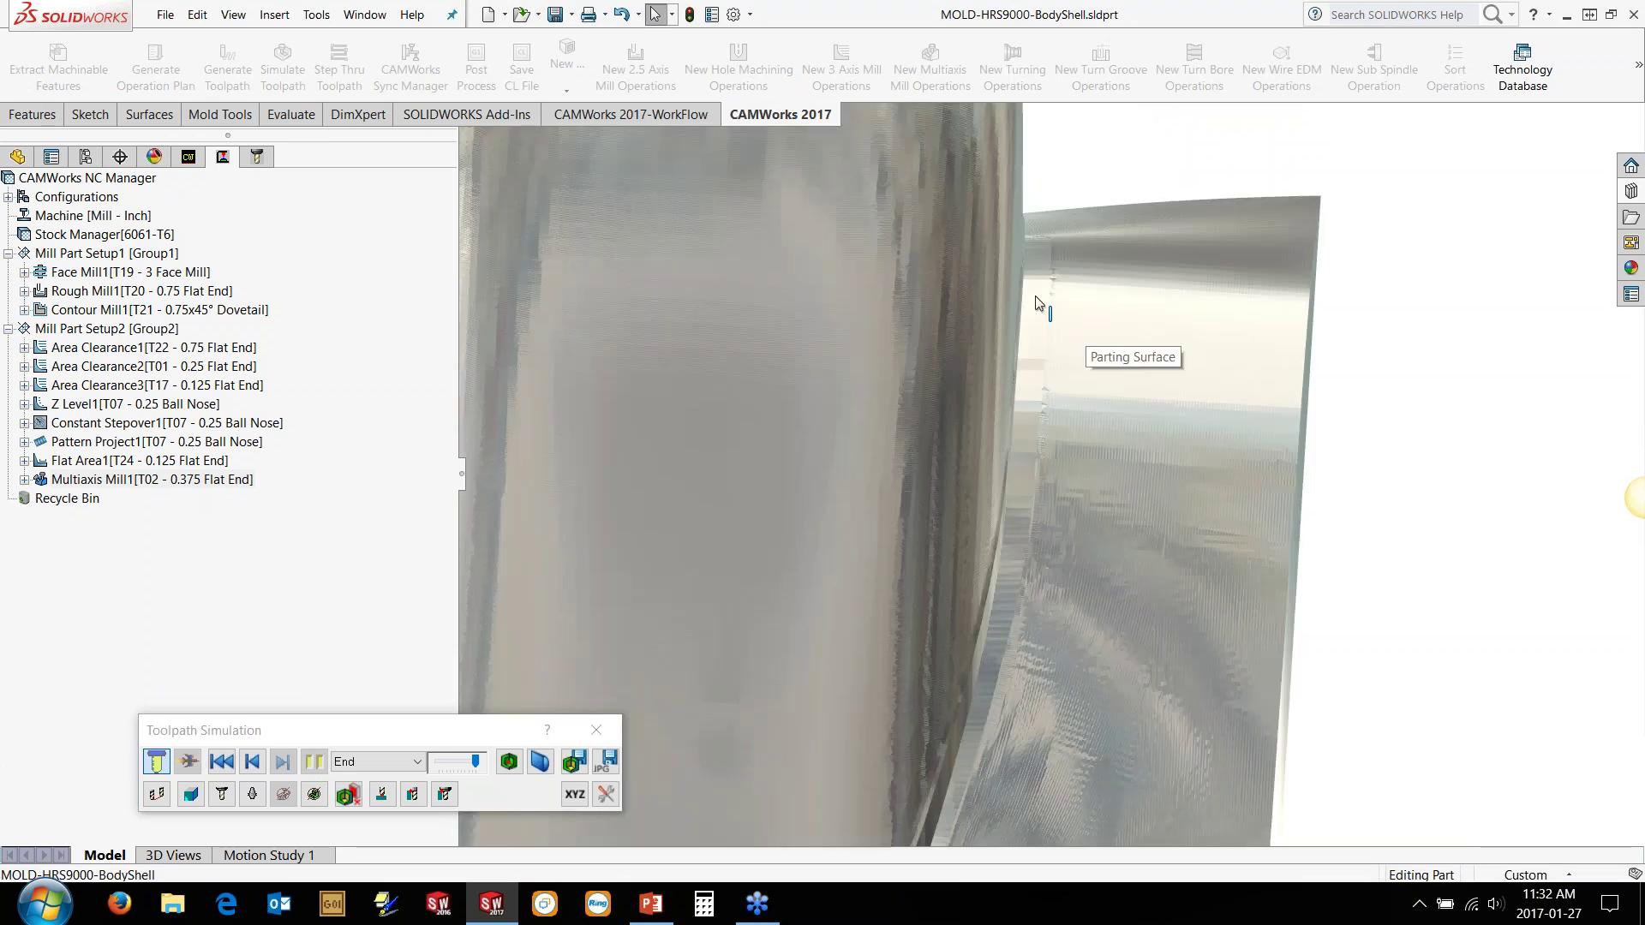
scroll(1037, 302, down, 4)
scroll(1038, 307, up, 3)
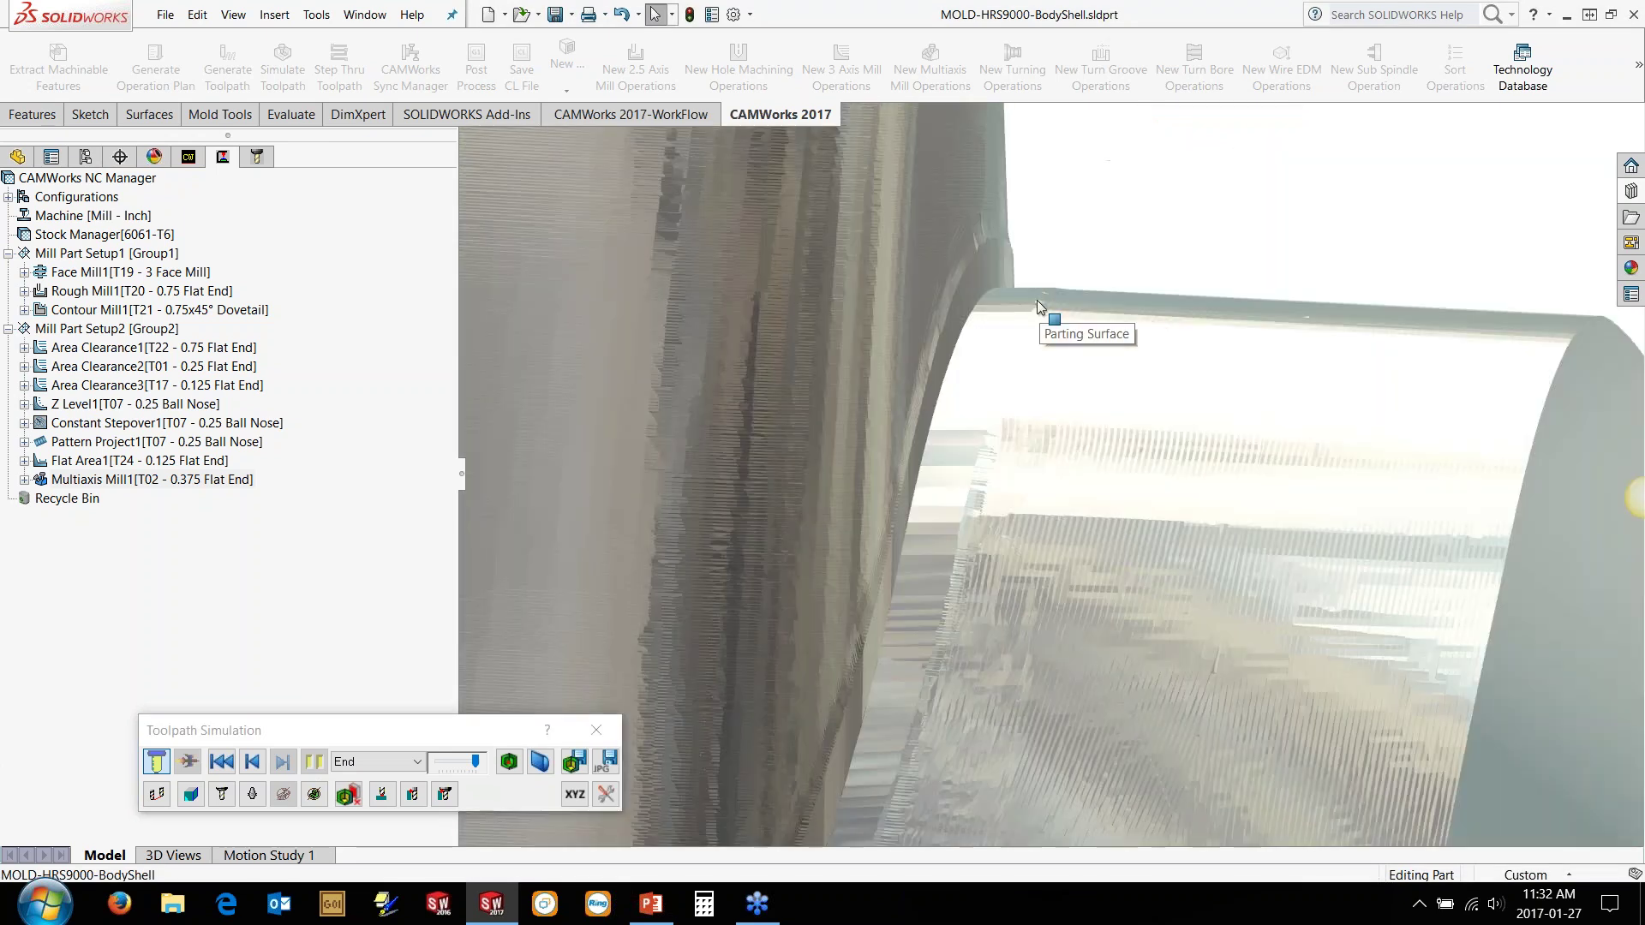
scroll(1033, 251, down, 3)
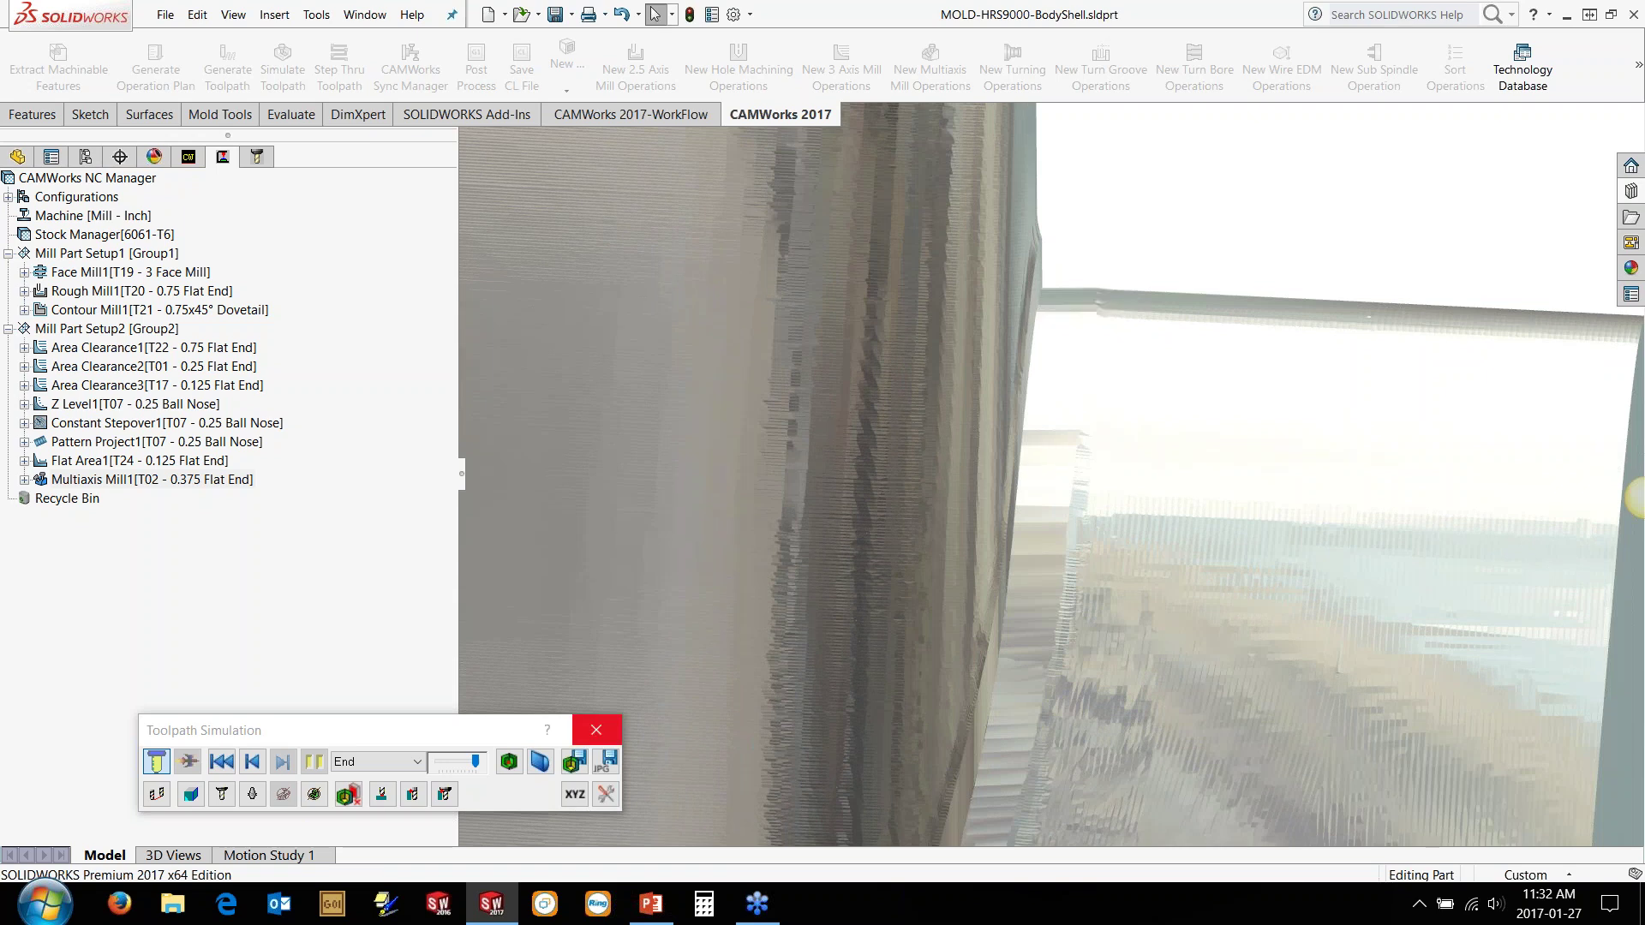
Step: Leave the simulation, set the Multiaxis Mill operation's depth along tool axis to -0.1 in, and preview the toolpath
click(596, 730)
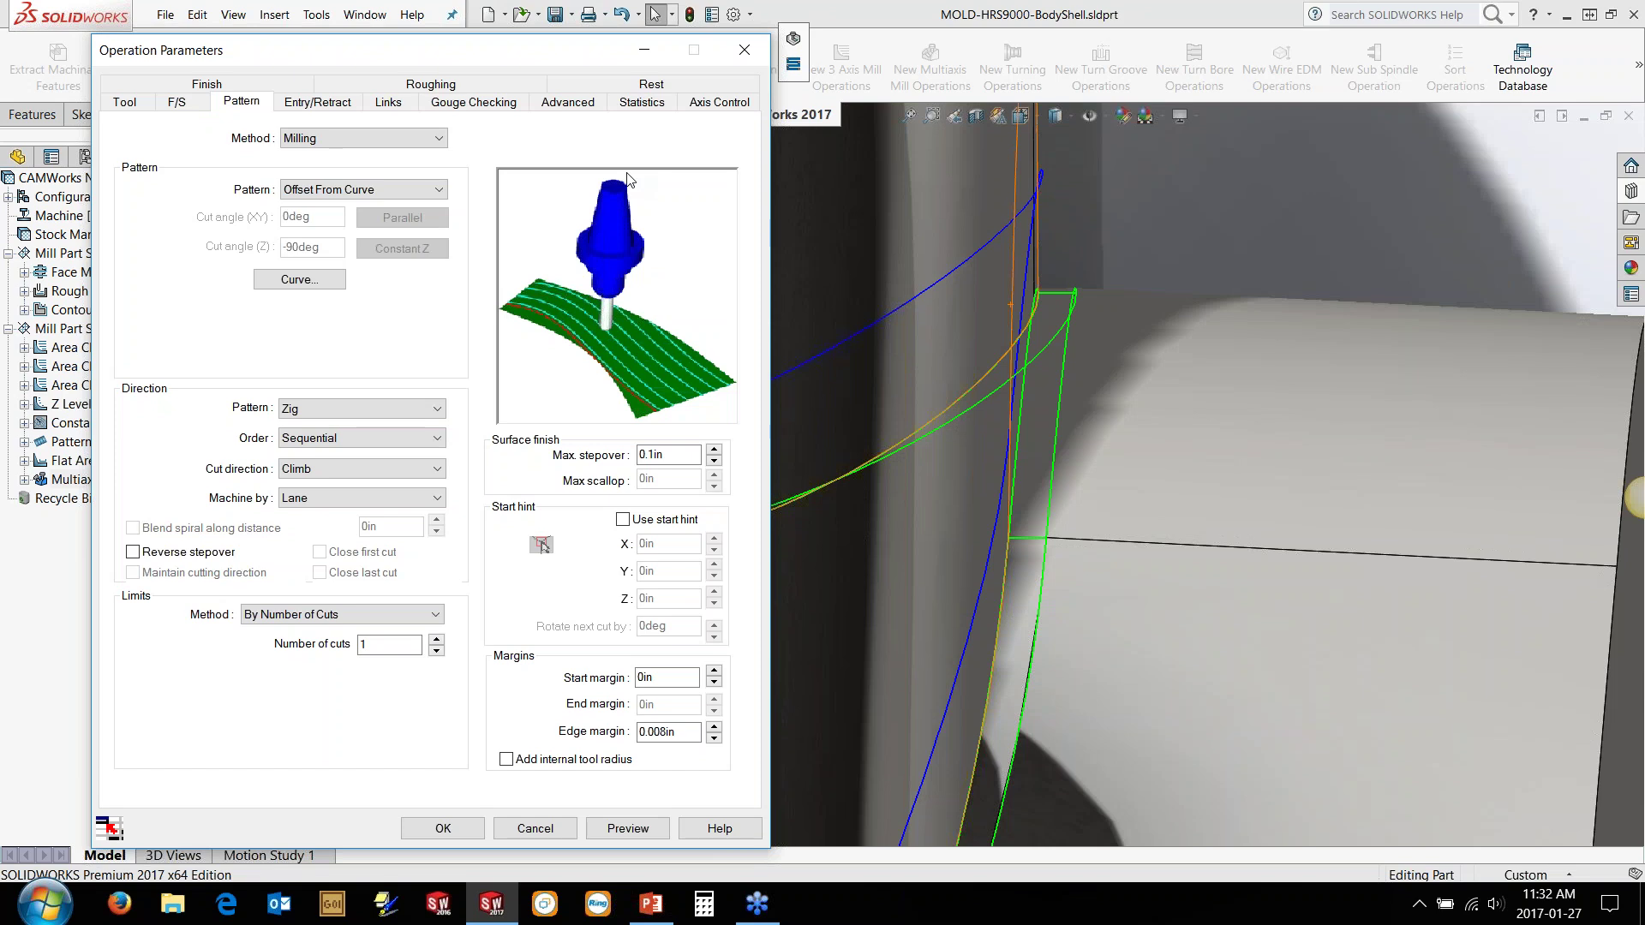
click(291, 106)
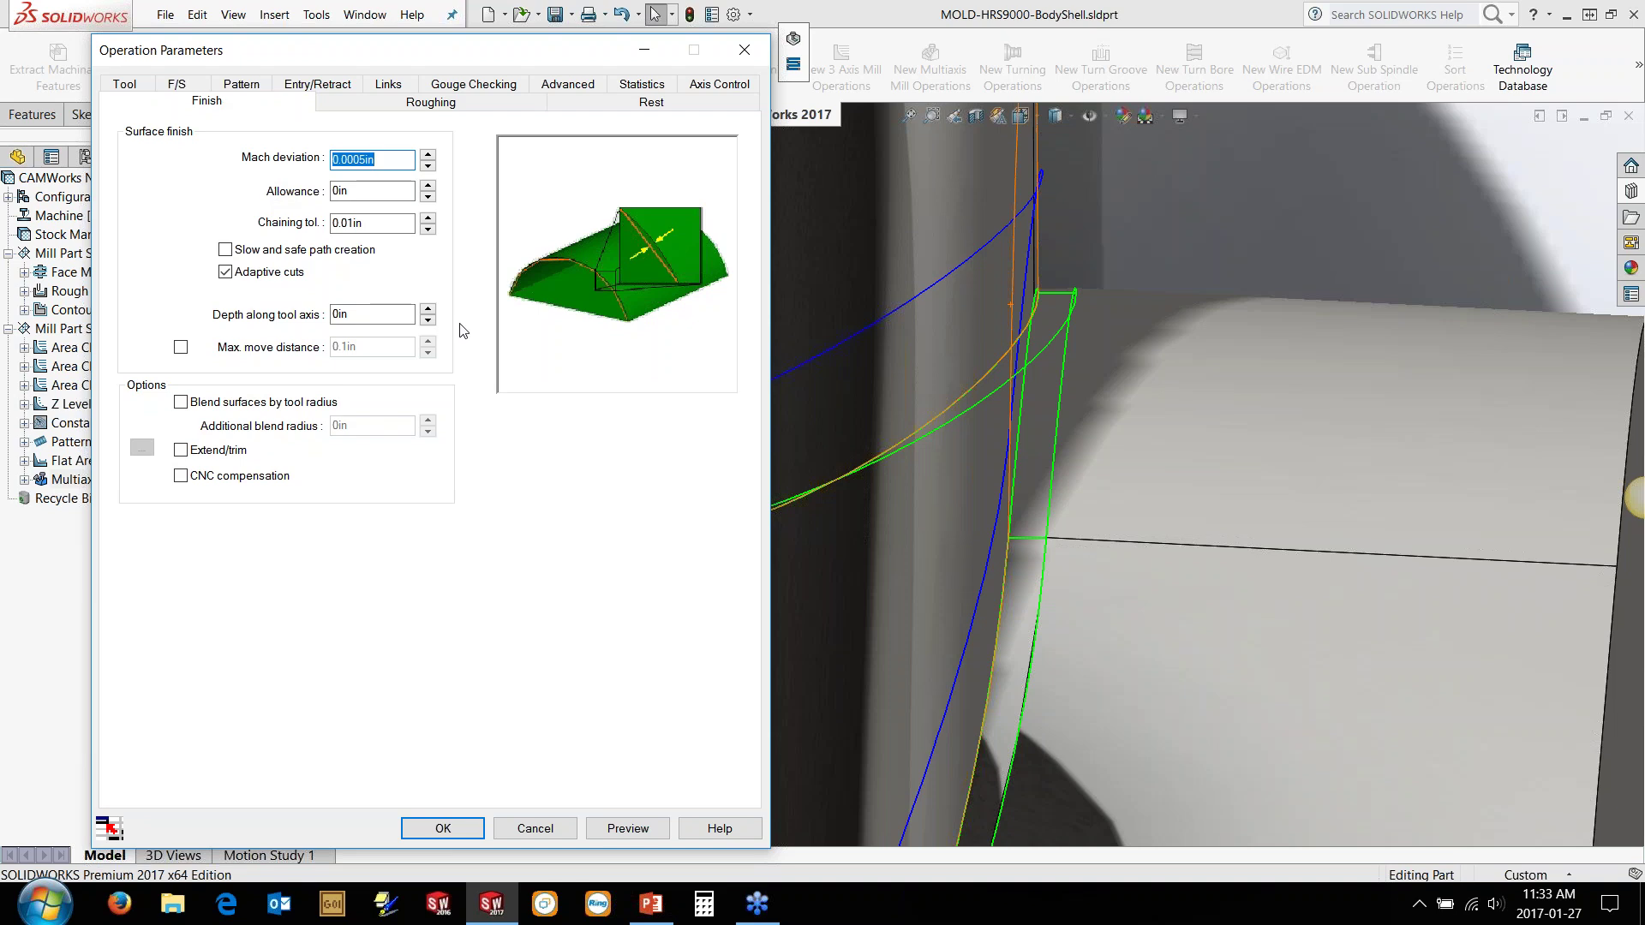
double_click(363, 315)
text(-0.1in)
click(626, 825)
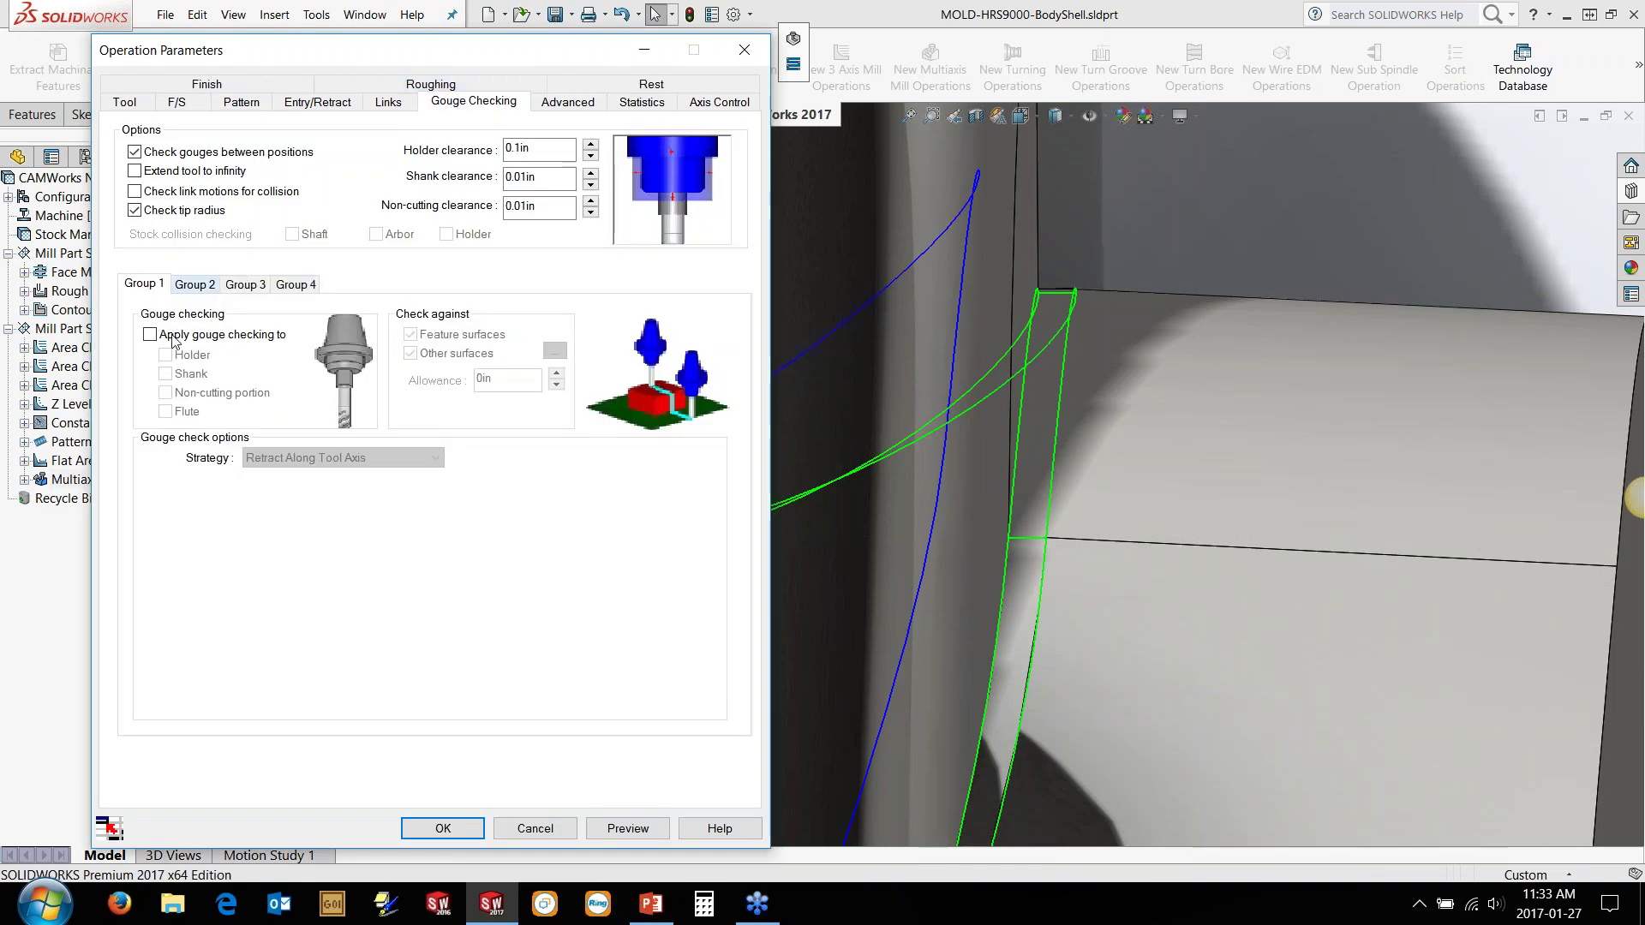
Step: Apply Group 1 gouge checking to the holder, shank, non-cutting portion and flute
click(185, 411)
click(185, 393)
click(185, 373)
click(185, 354)
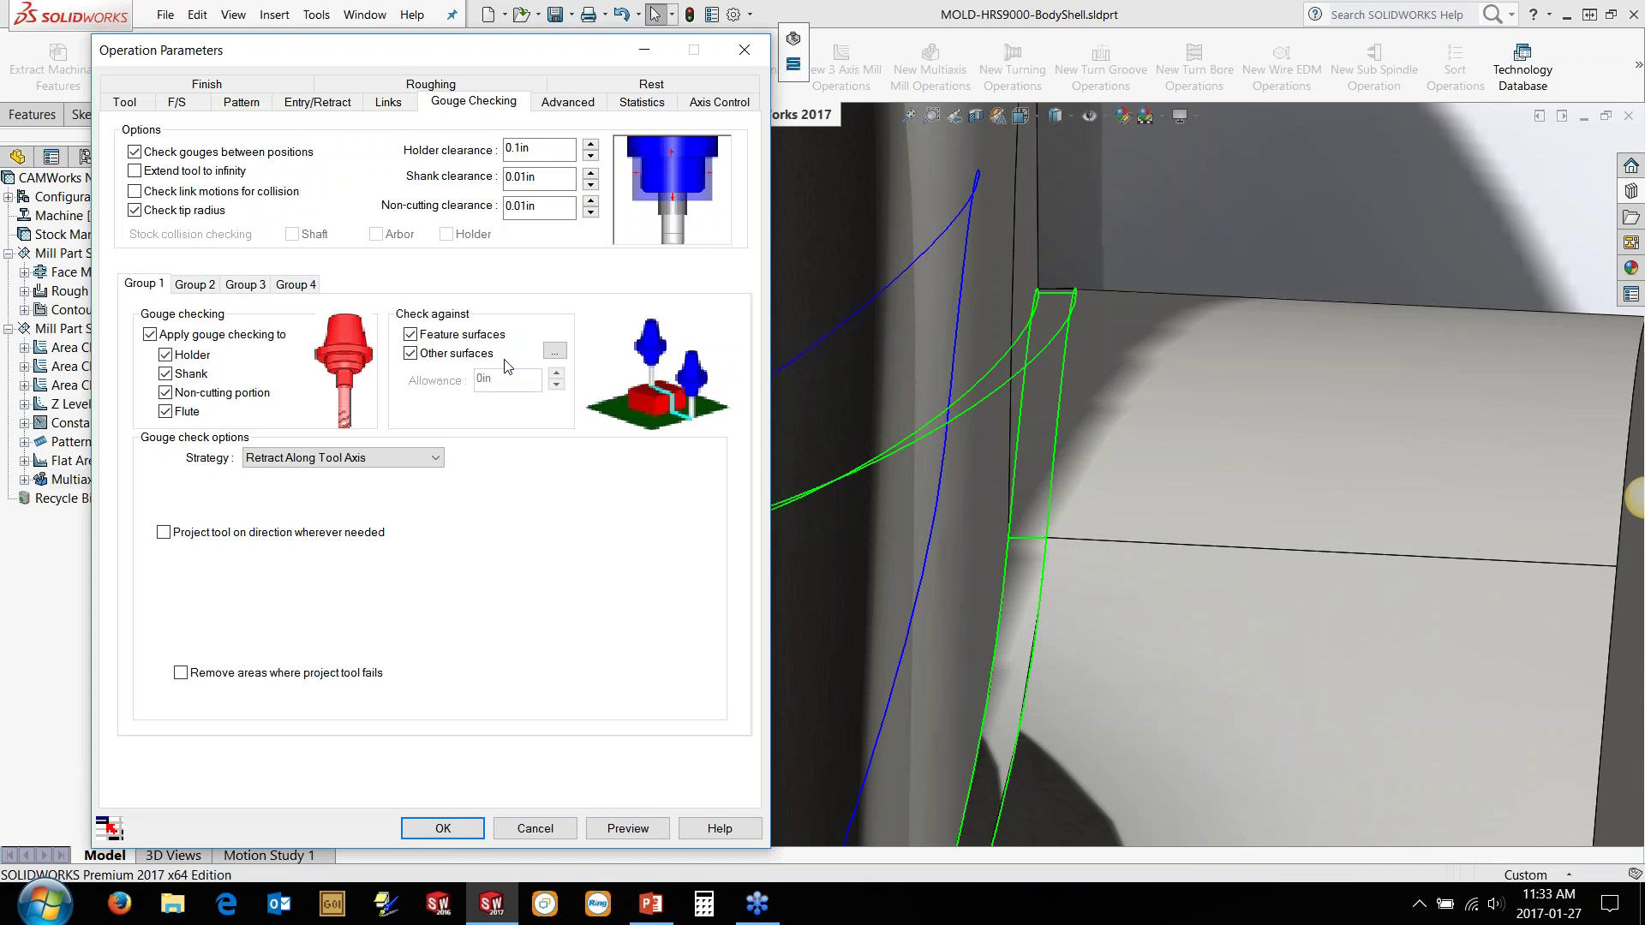
Step: Create an avoid multi surface feature from all faces of the part and check Group 1 gouges against it
click(554, 351)
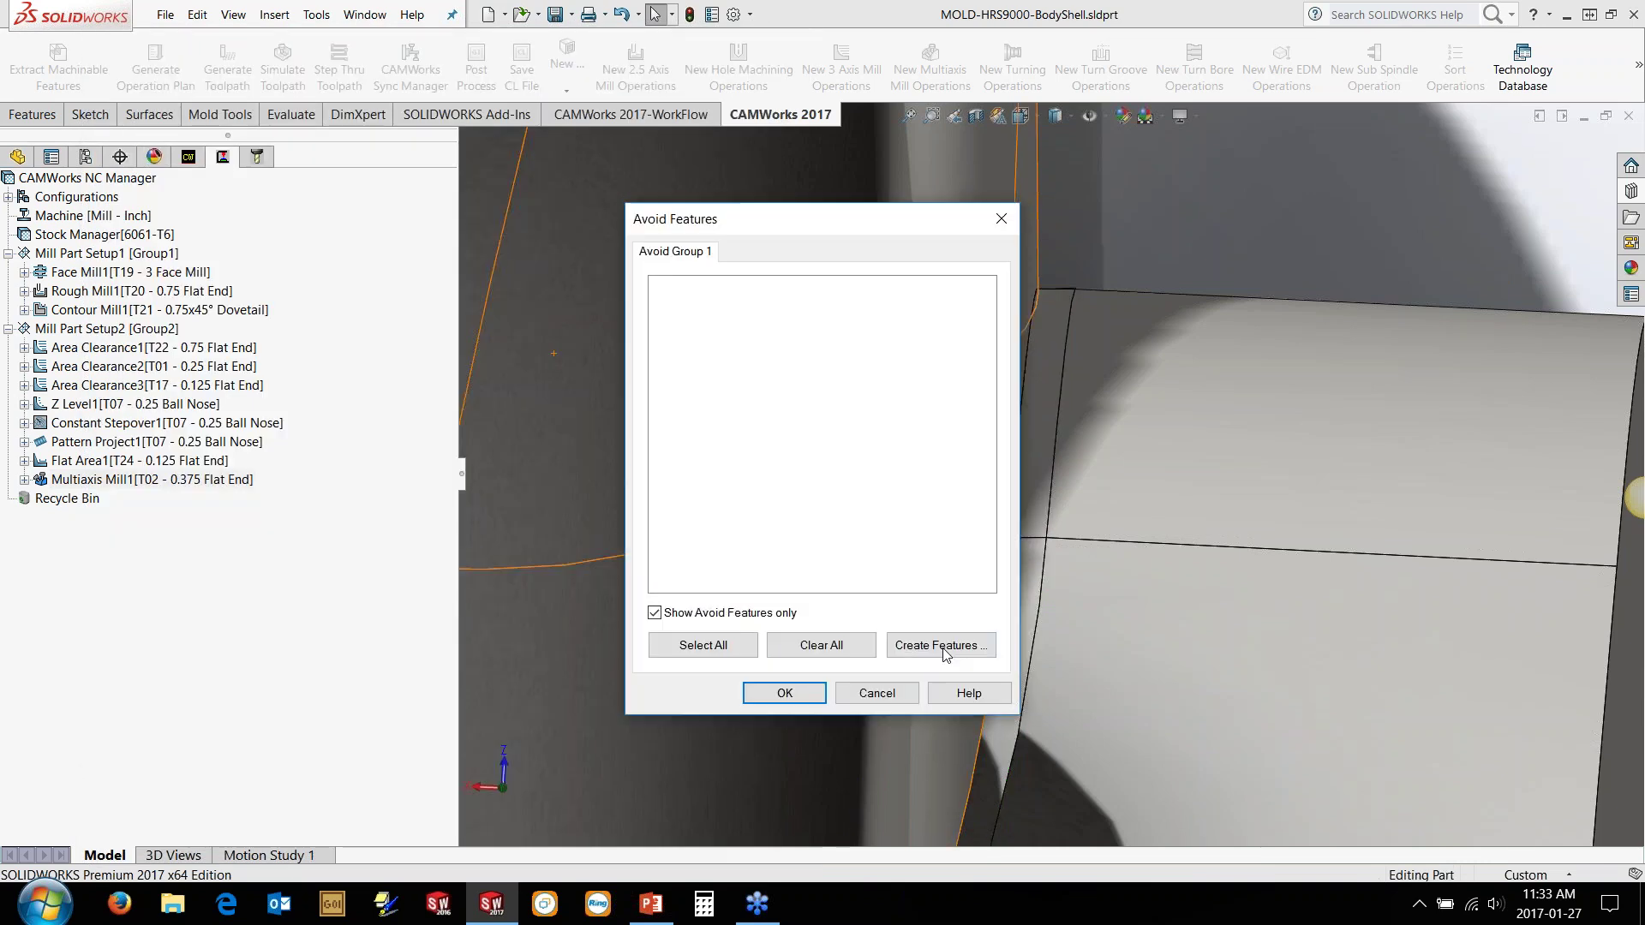
click(941, 645)
click(157, 567)
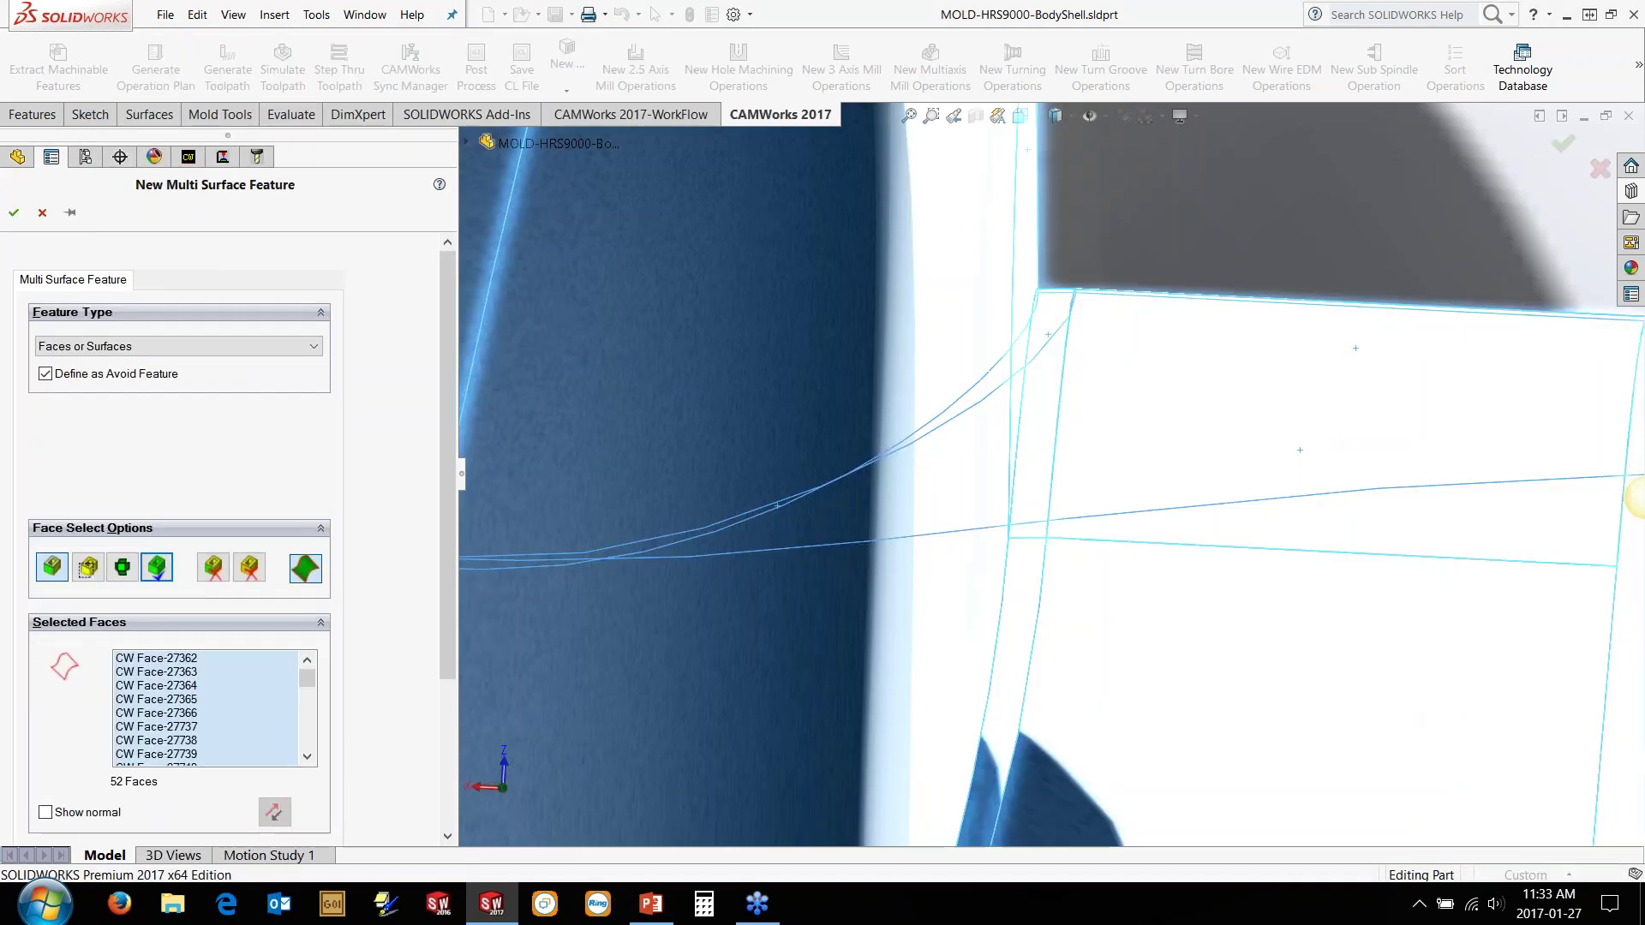
click(14, 213)
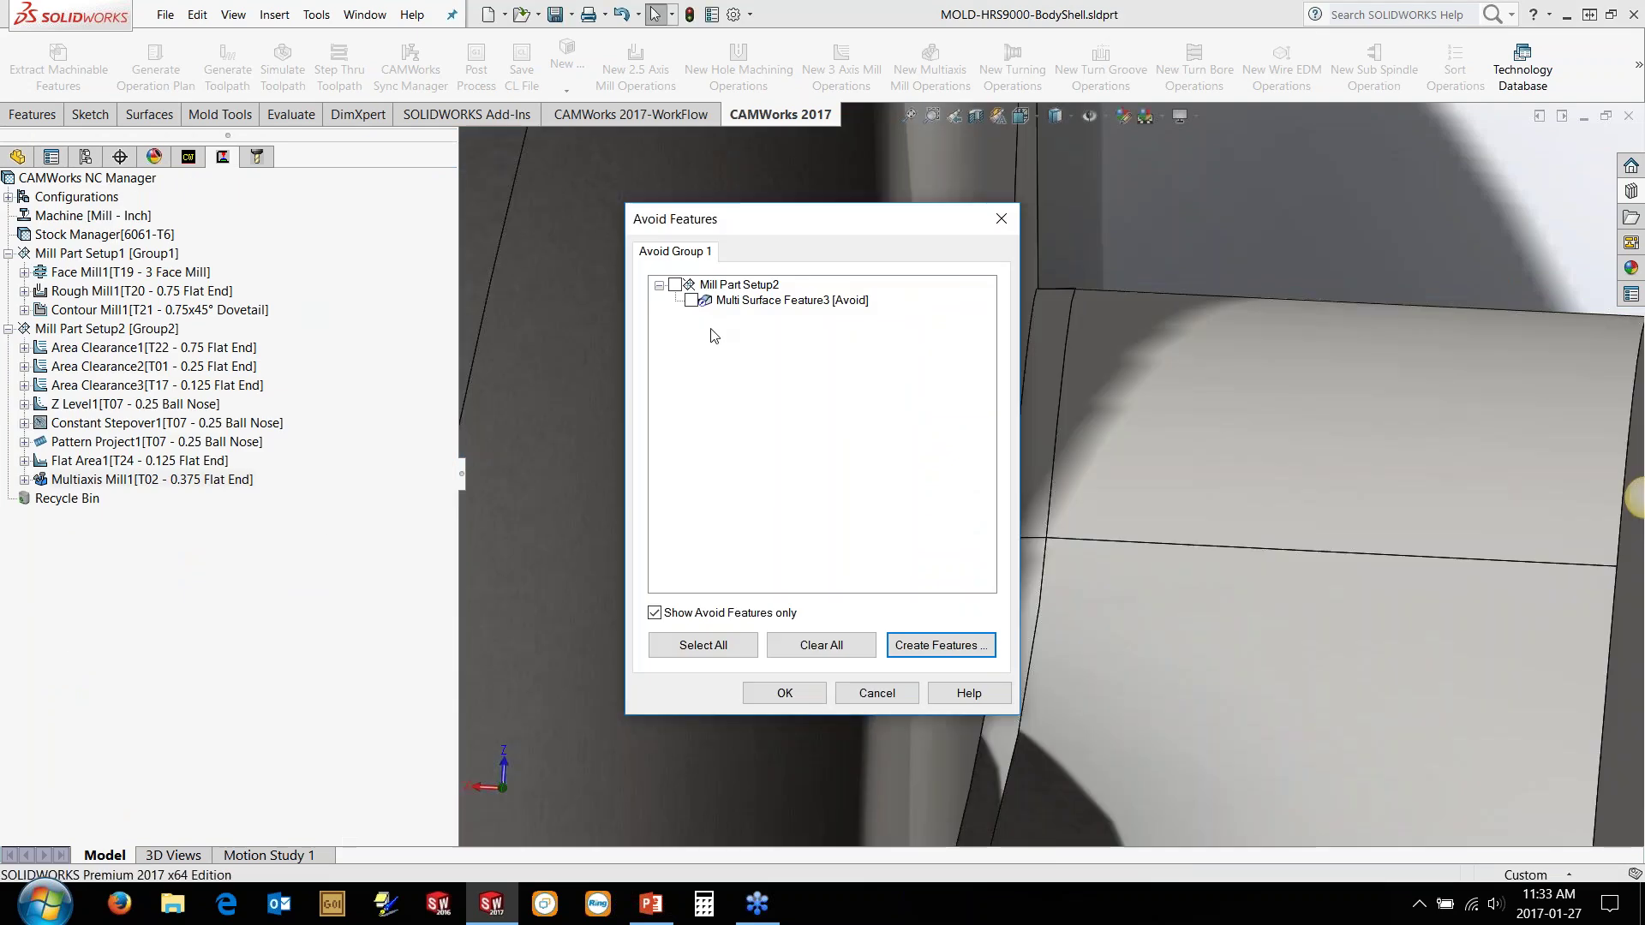
click(692, 300)
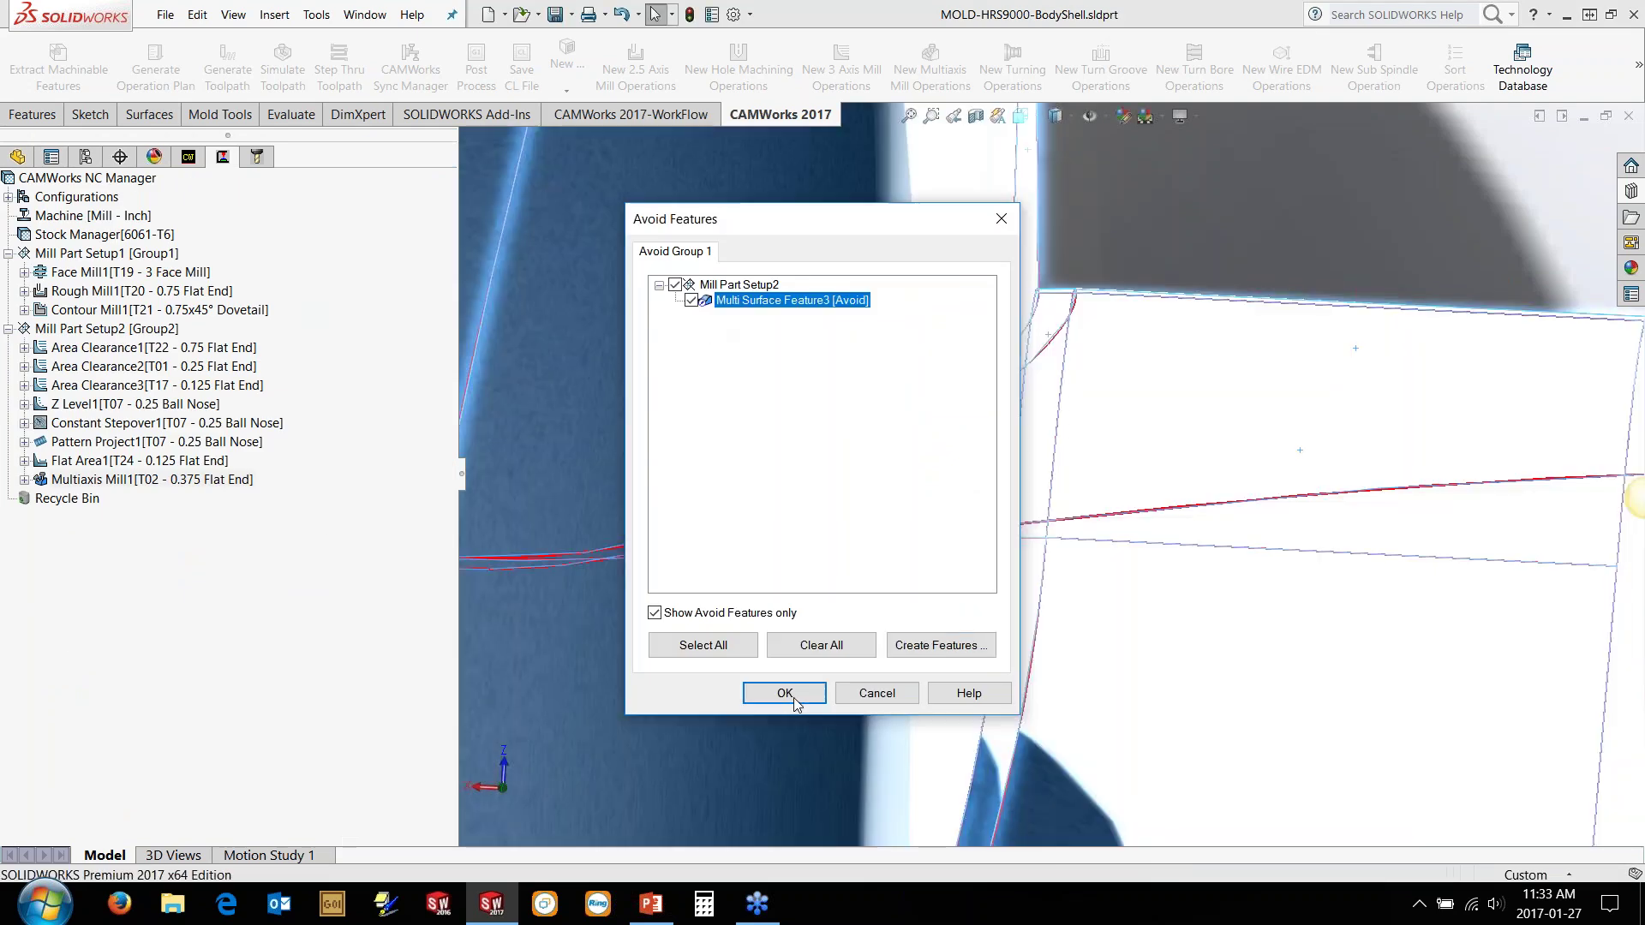
click(793, 701)
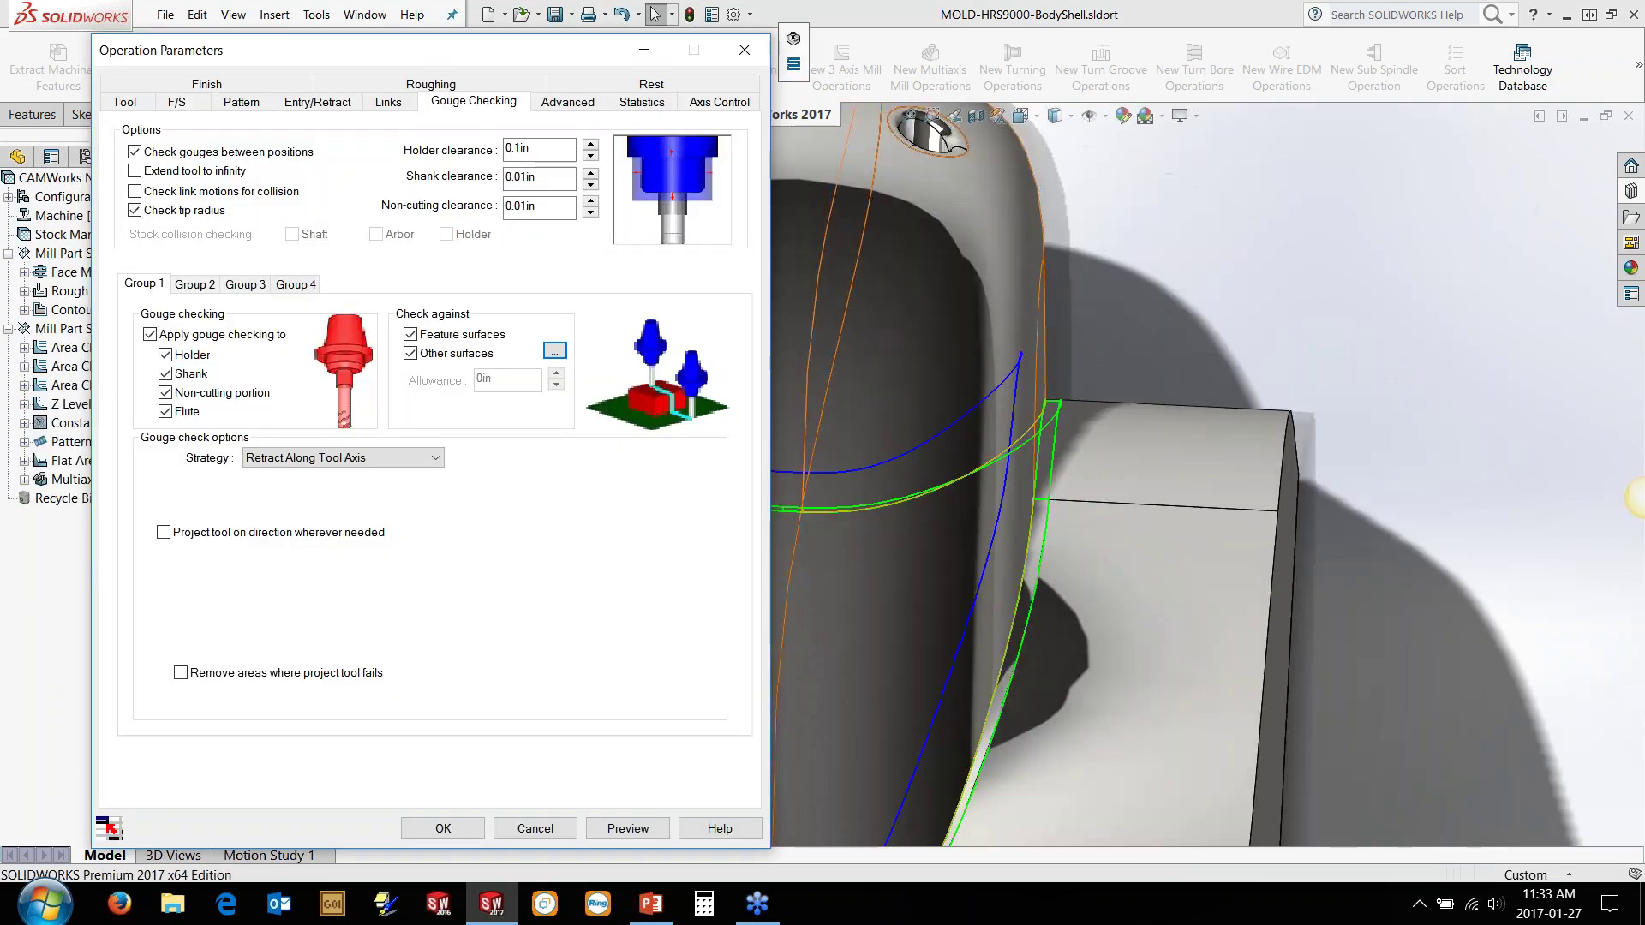
Step: Keep the Retract Along Tool Axis gouge strategy and preview the toolpath at the corner where the body meets the parting surface
click(292, 460)
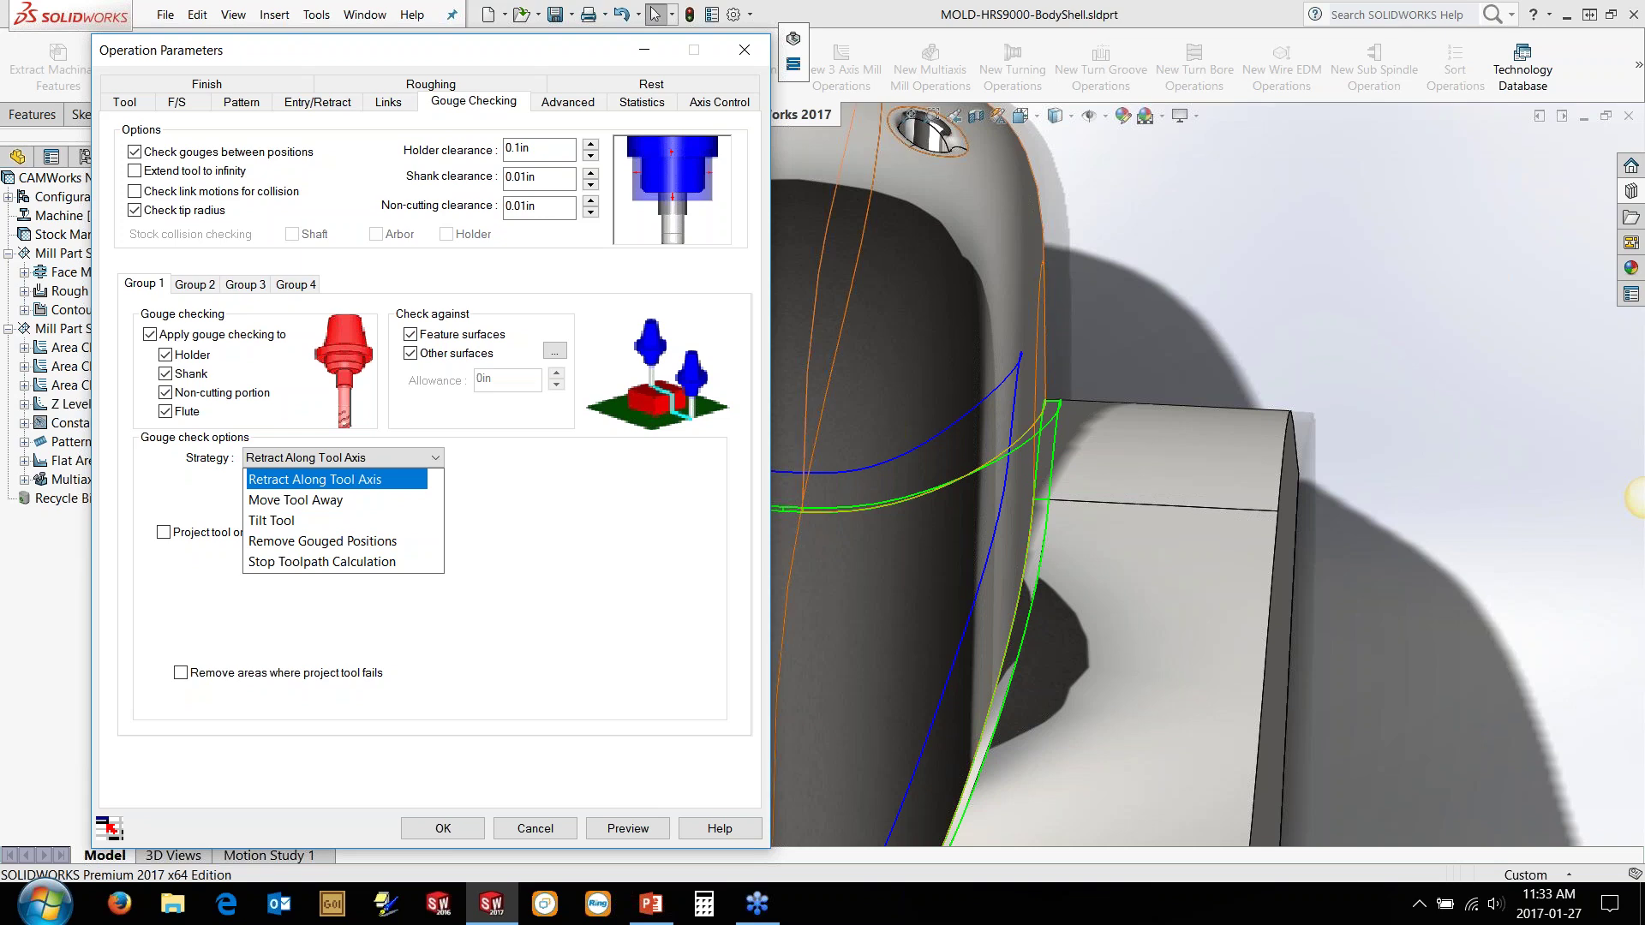
click(369, 480)
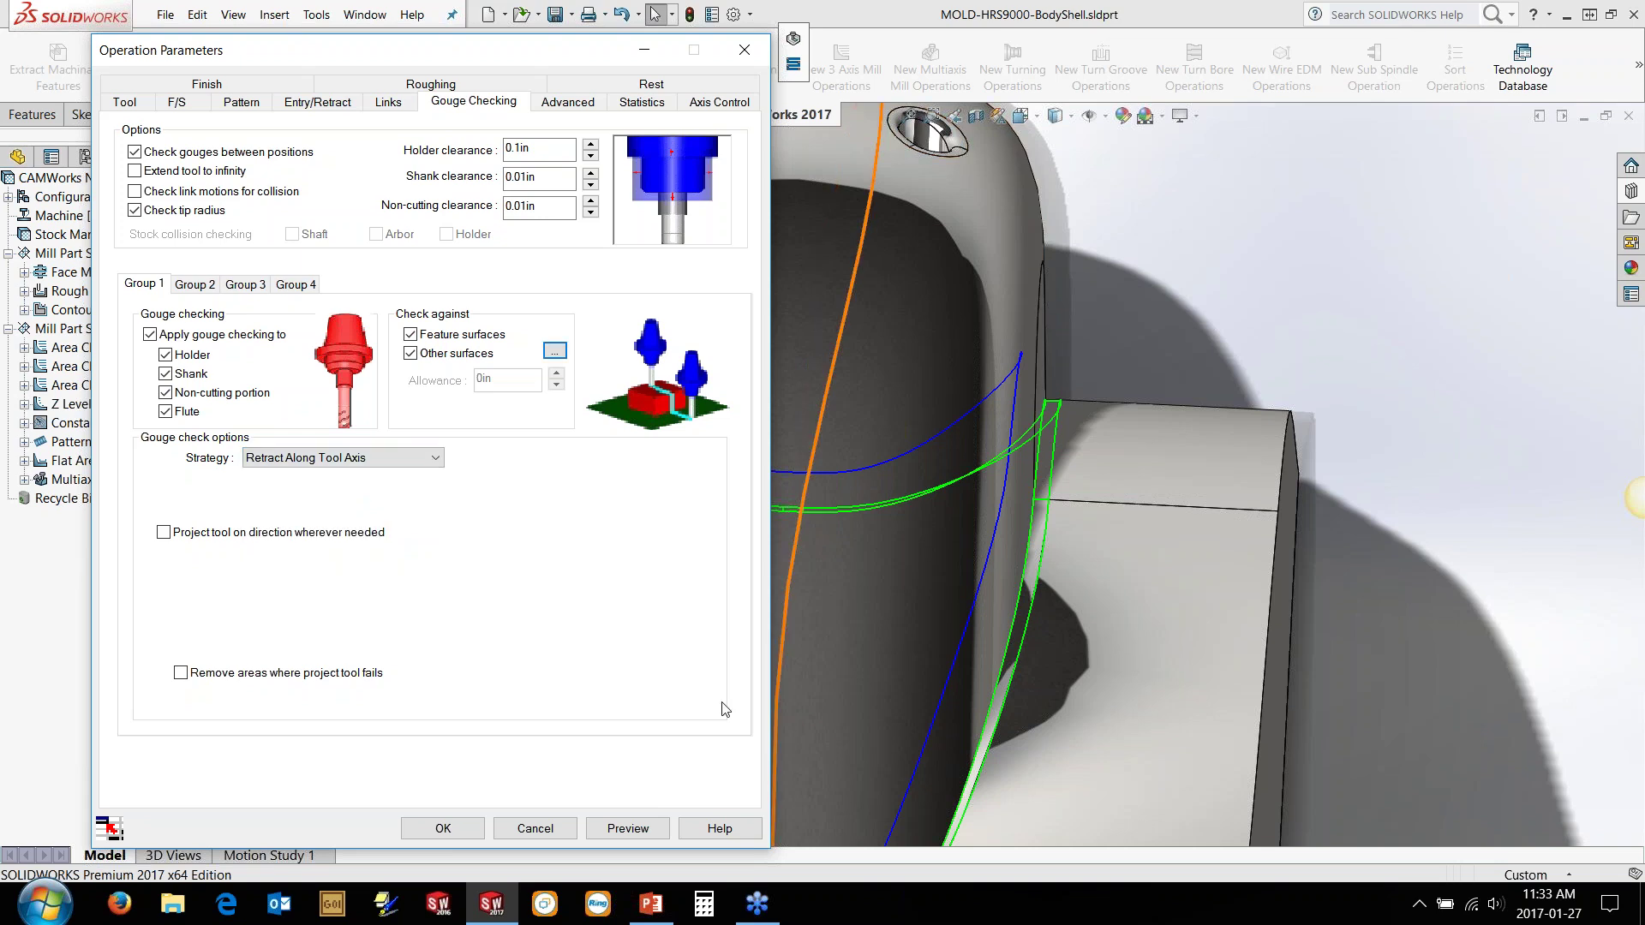
click(636, 828)
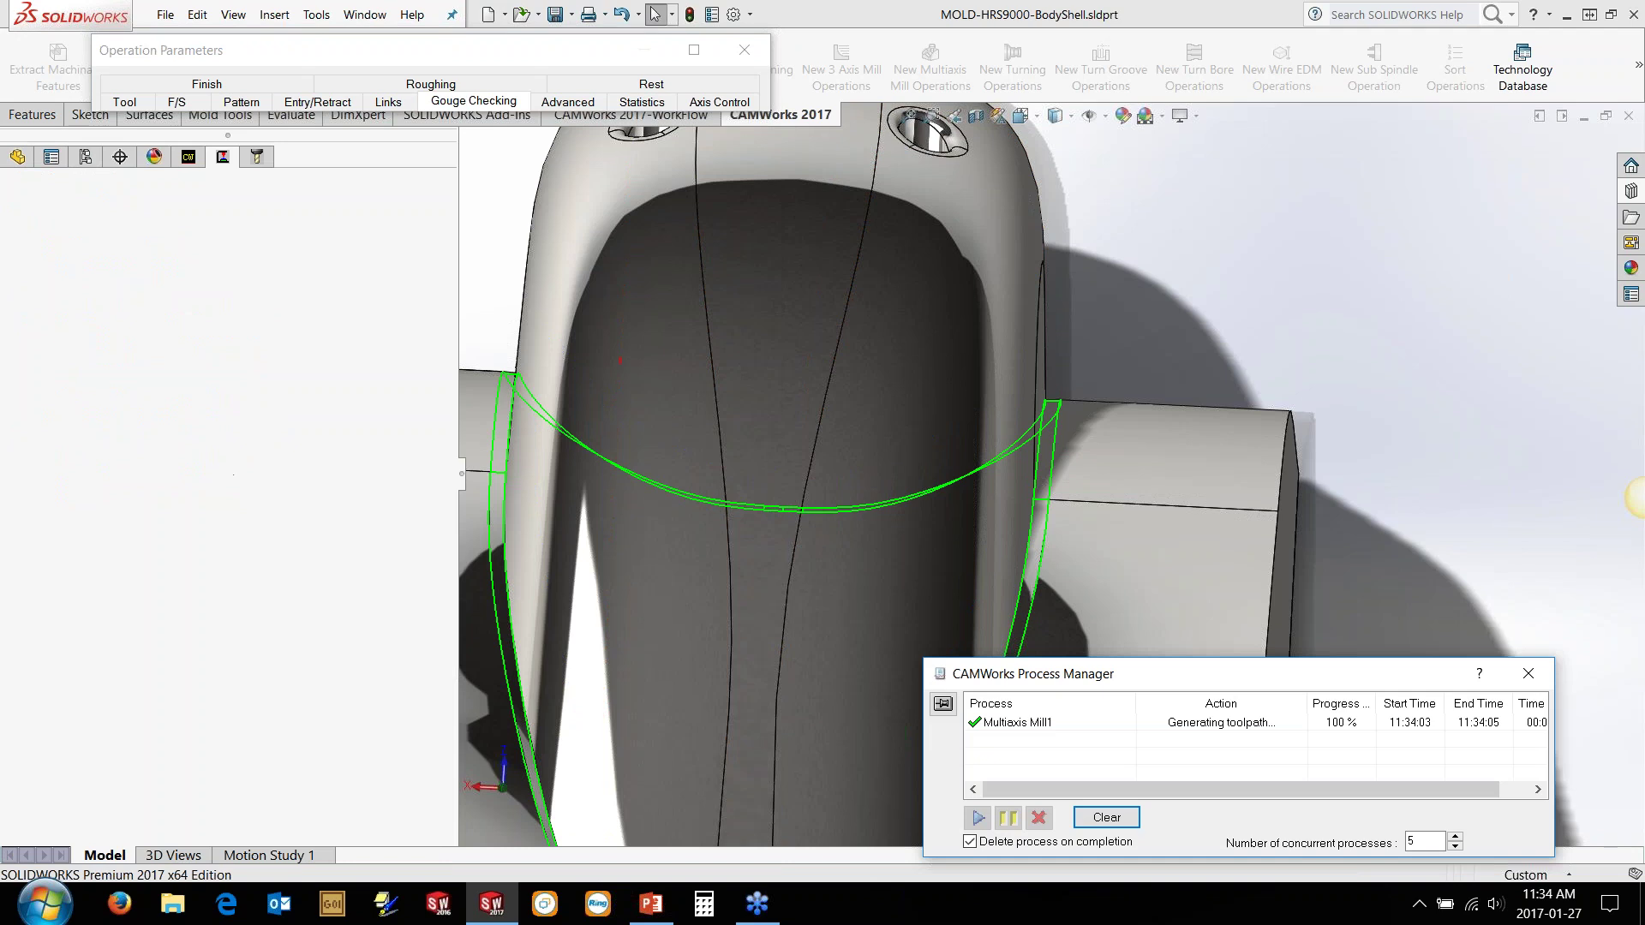
scroll(1074, 364, up, 5)
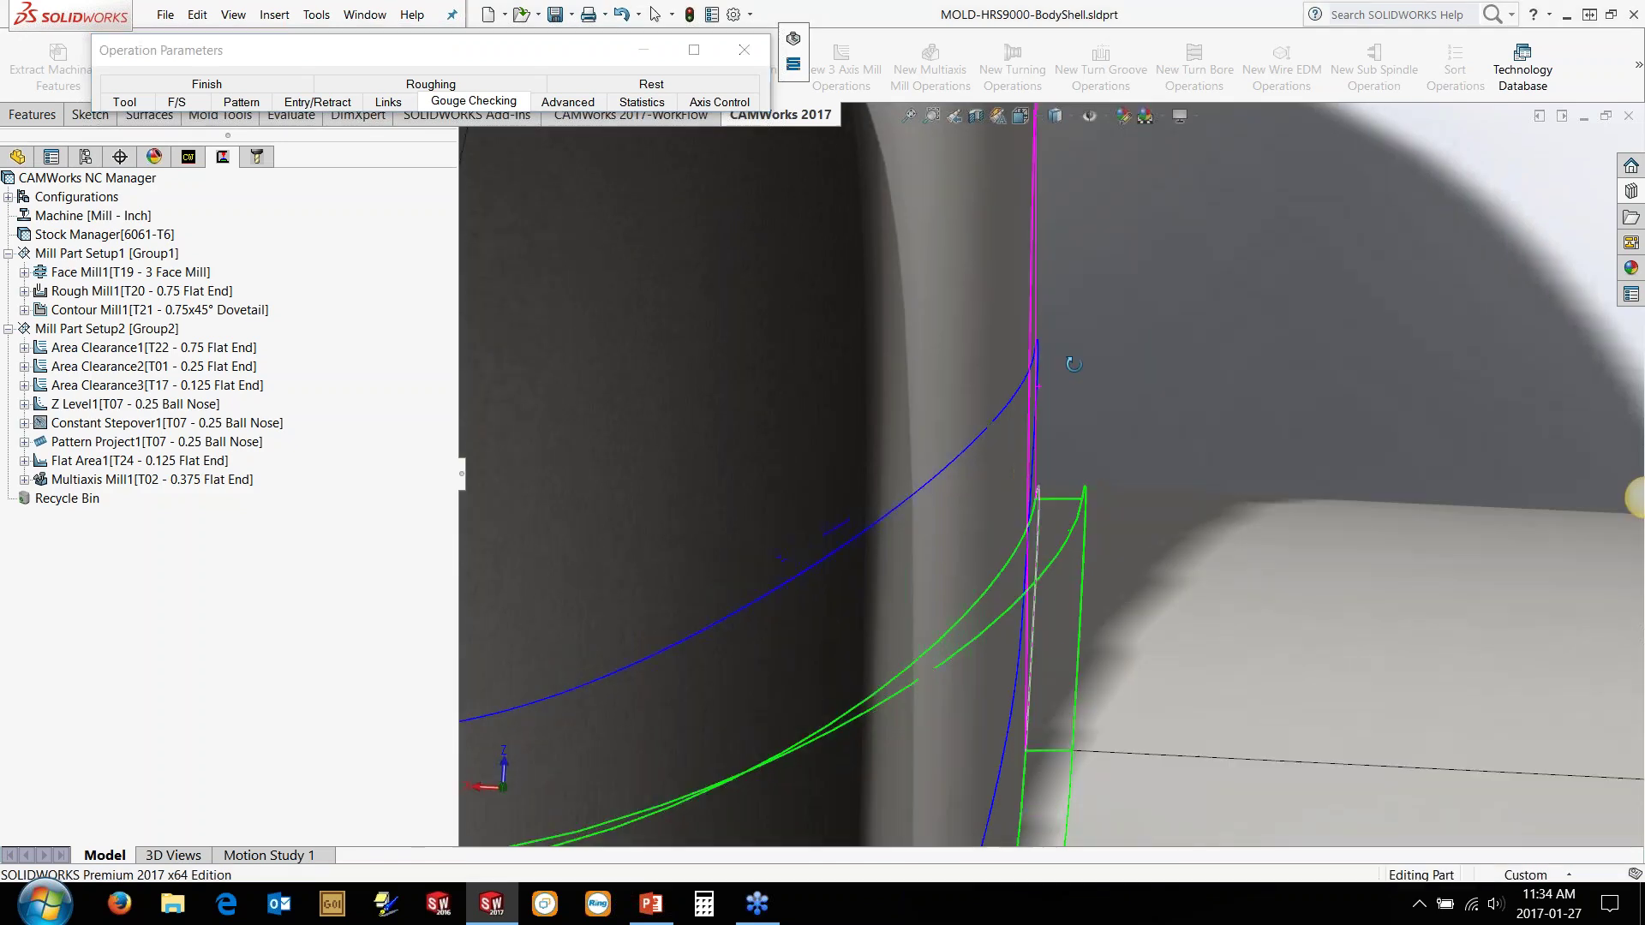
middle_drag(1074, 365, 1088, 395)
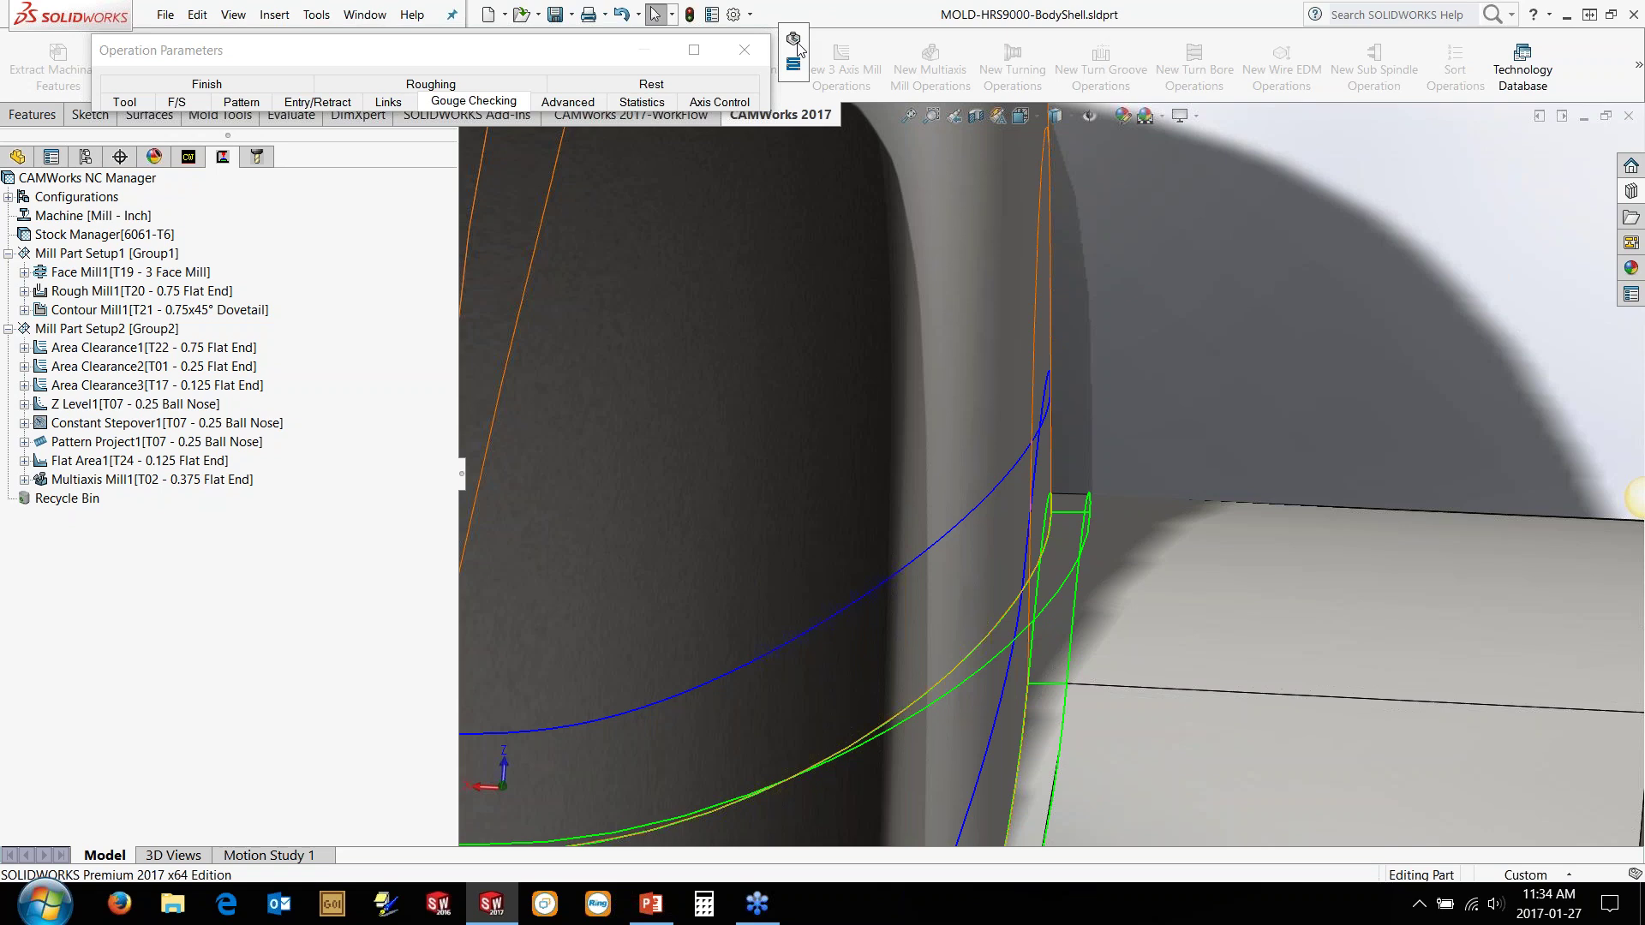
Step: Simulate the toolpath to the end and inspect the machined corner between the body and the parting surface up close
click(794, 41)
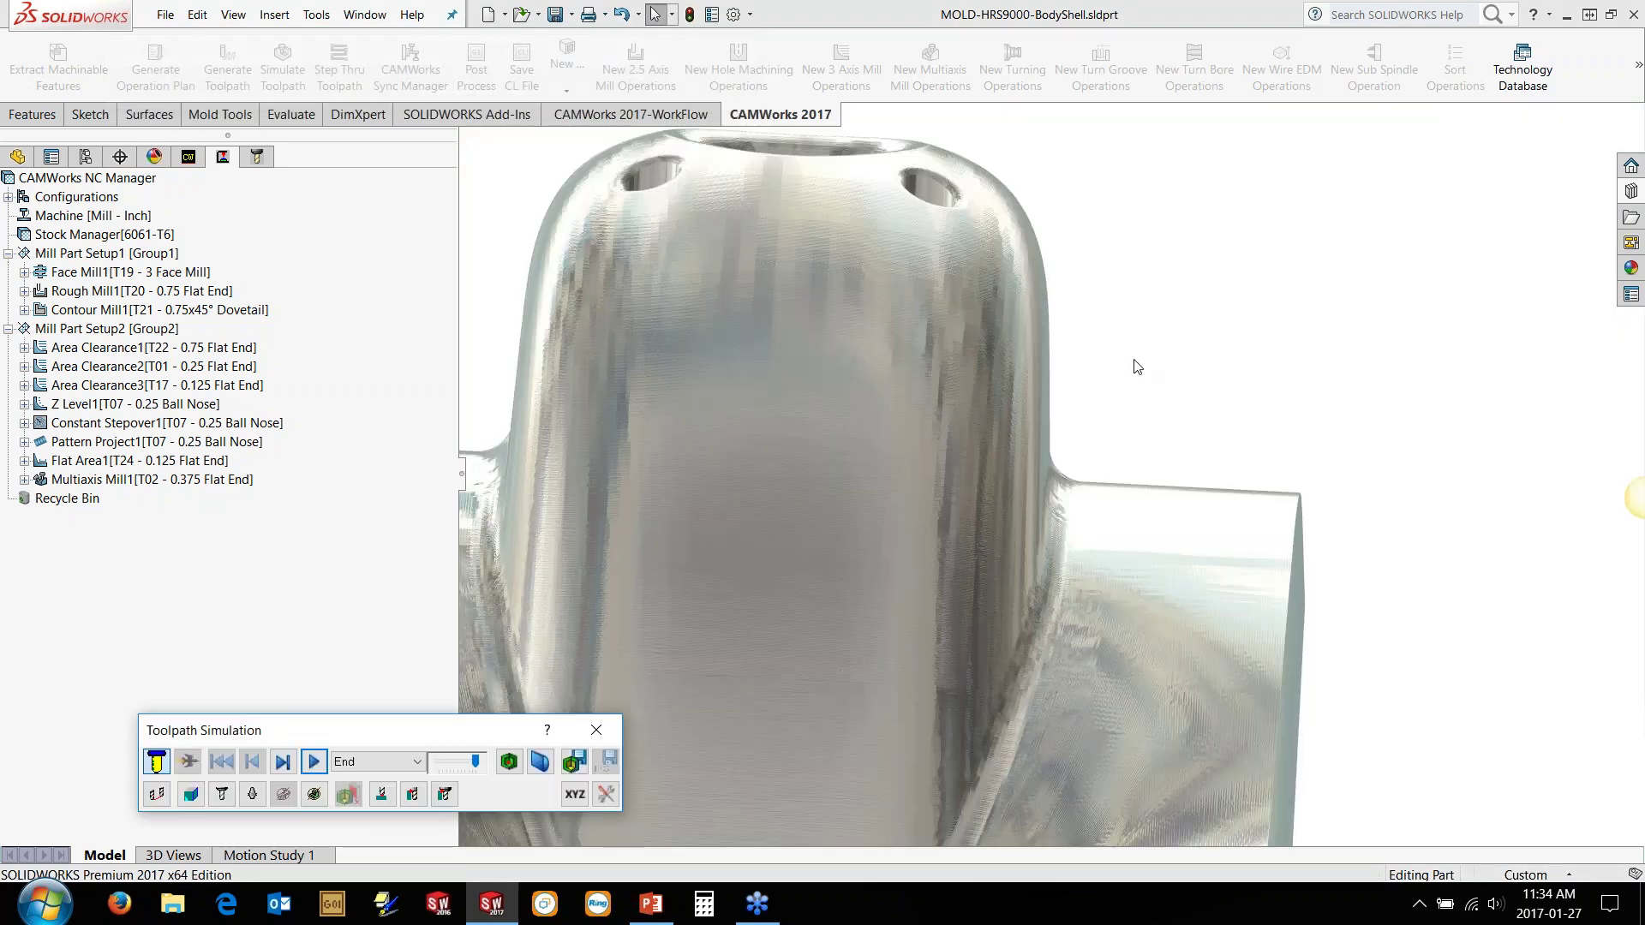
scroll(1138, 367, up, 4)
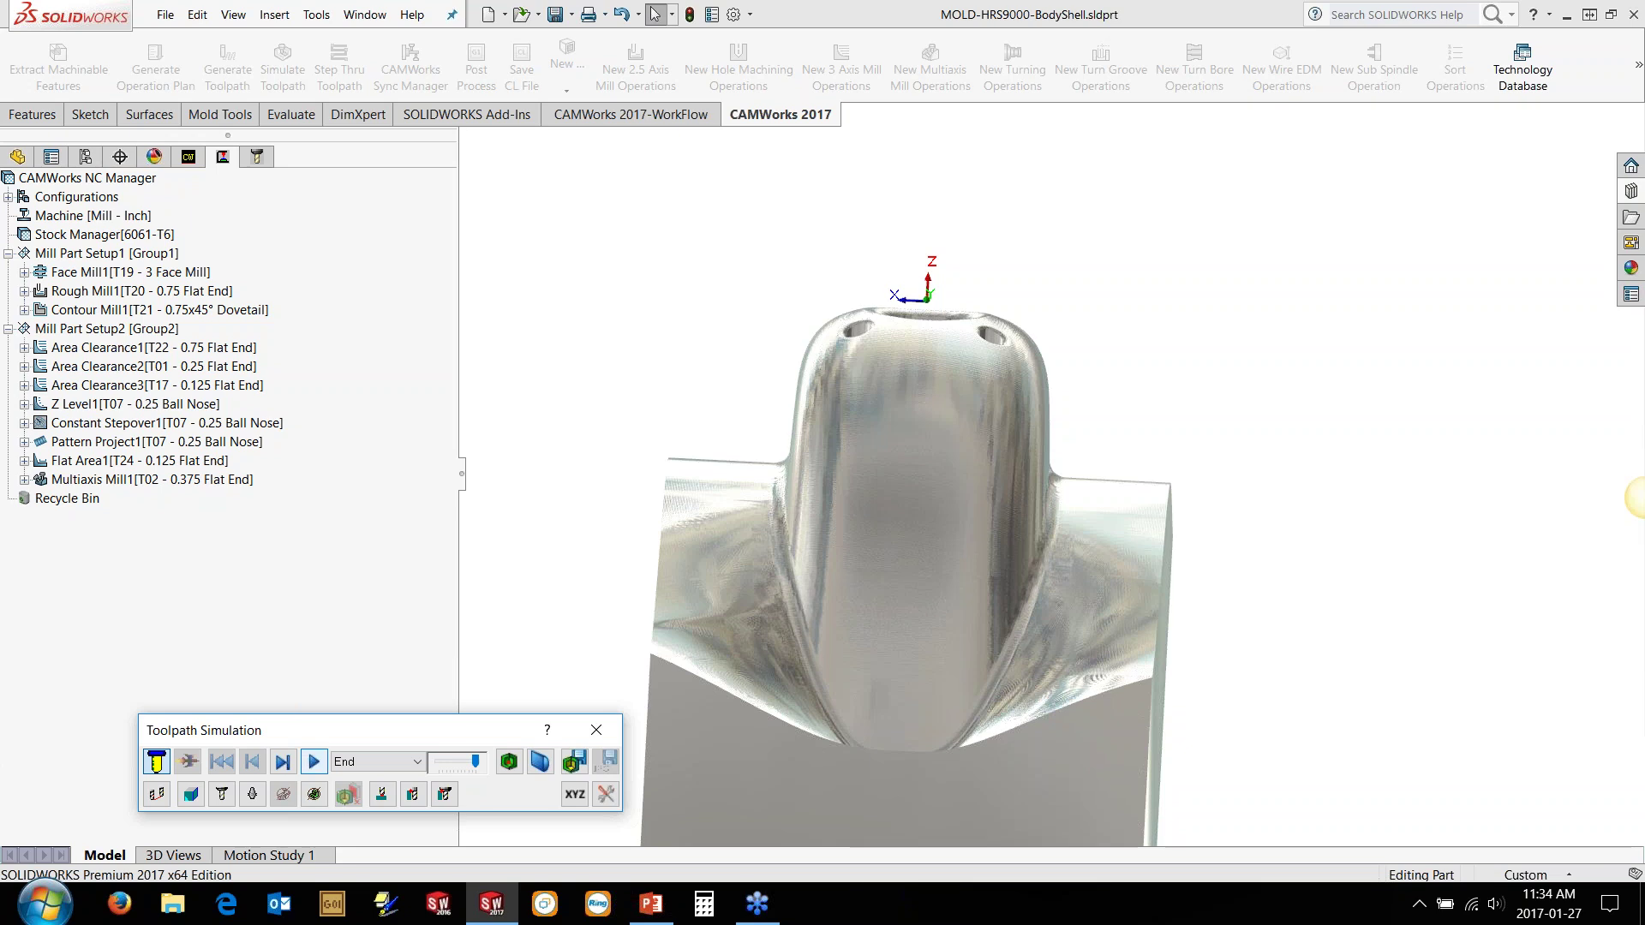
scroll(1099, 584, down, 6)
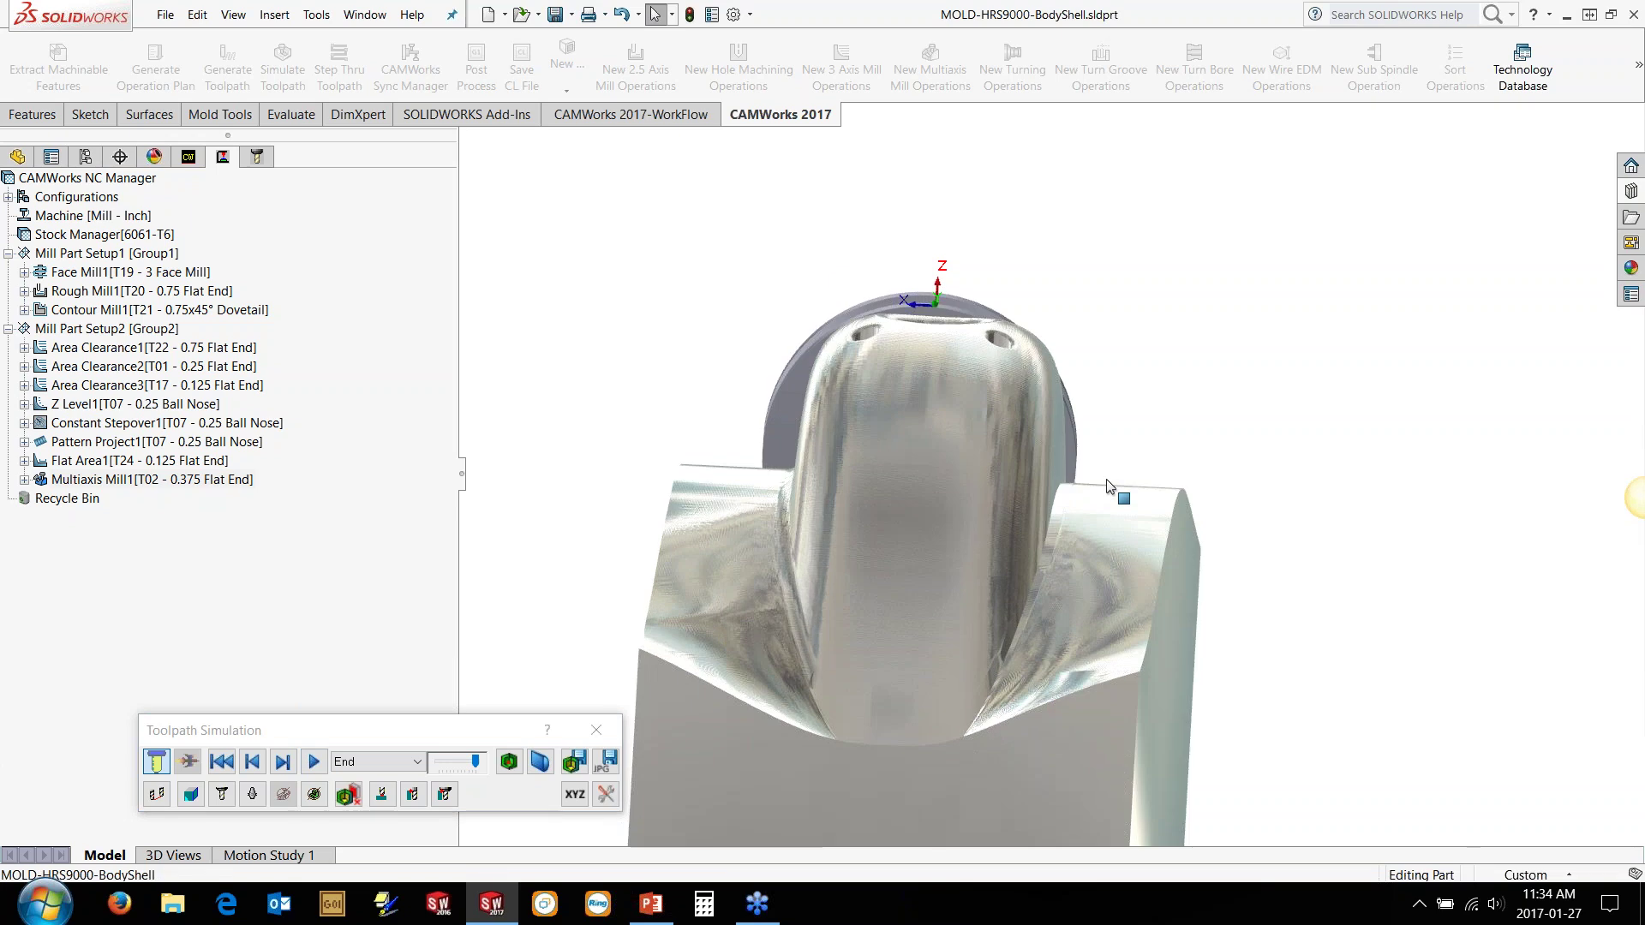
middle_drag(1096, 583, 1067, 496)
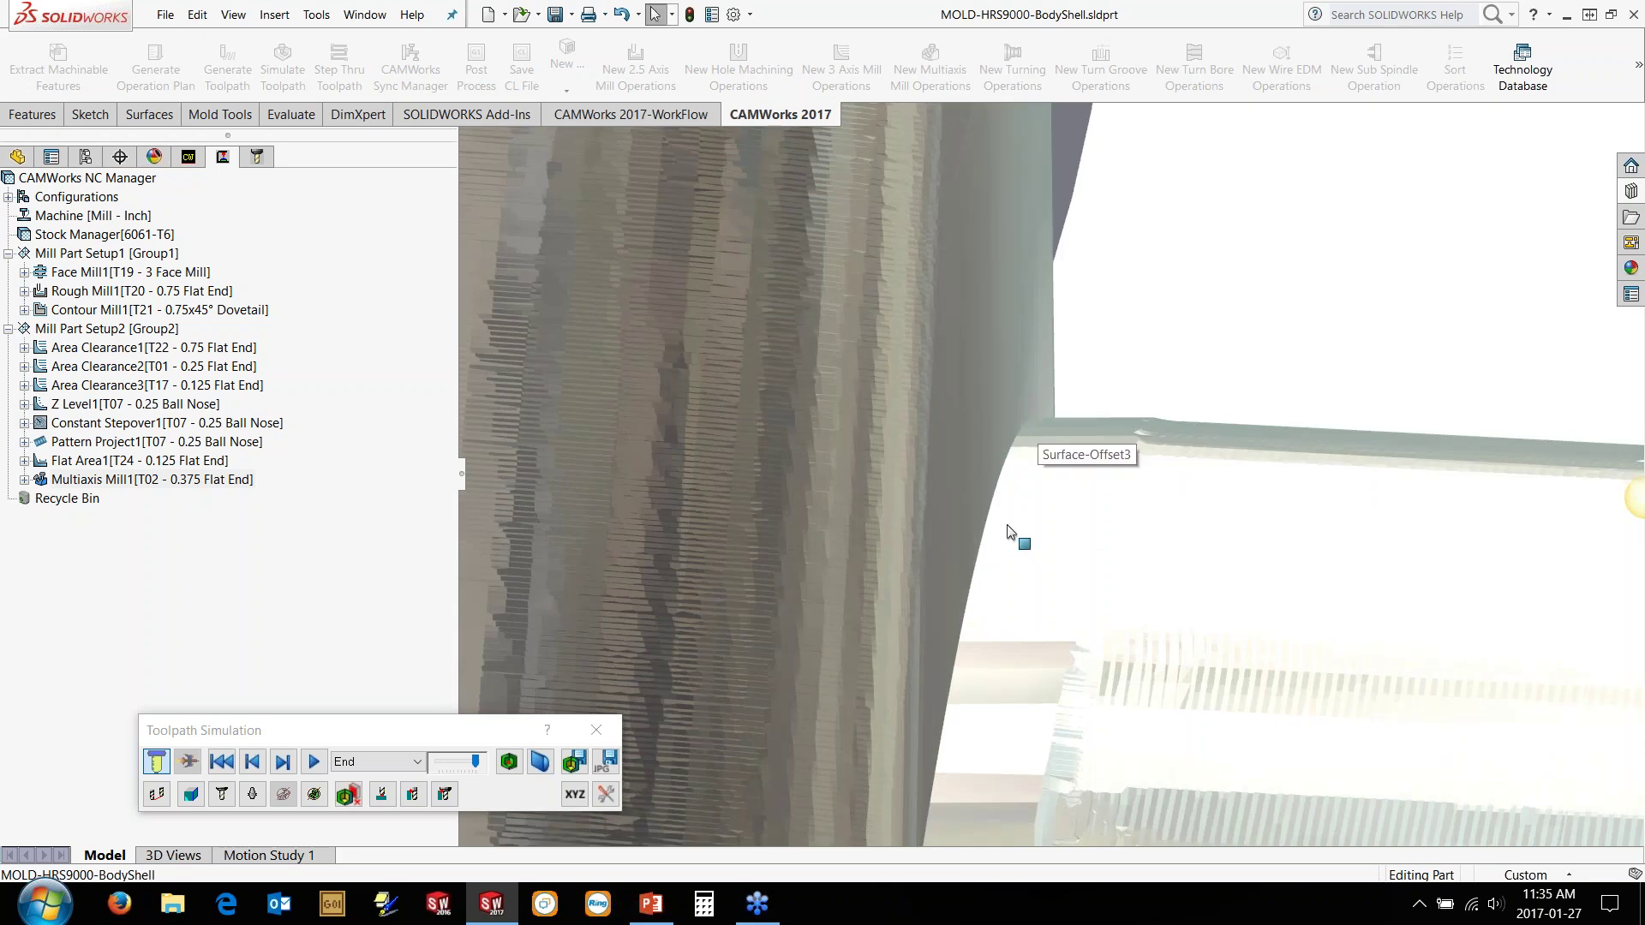
scroll(625, 695, up, 10)
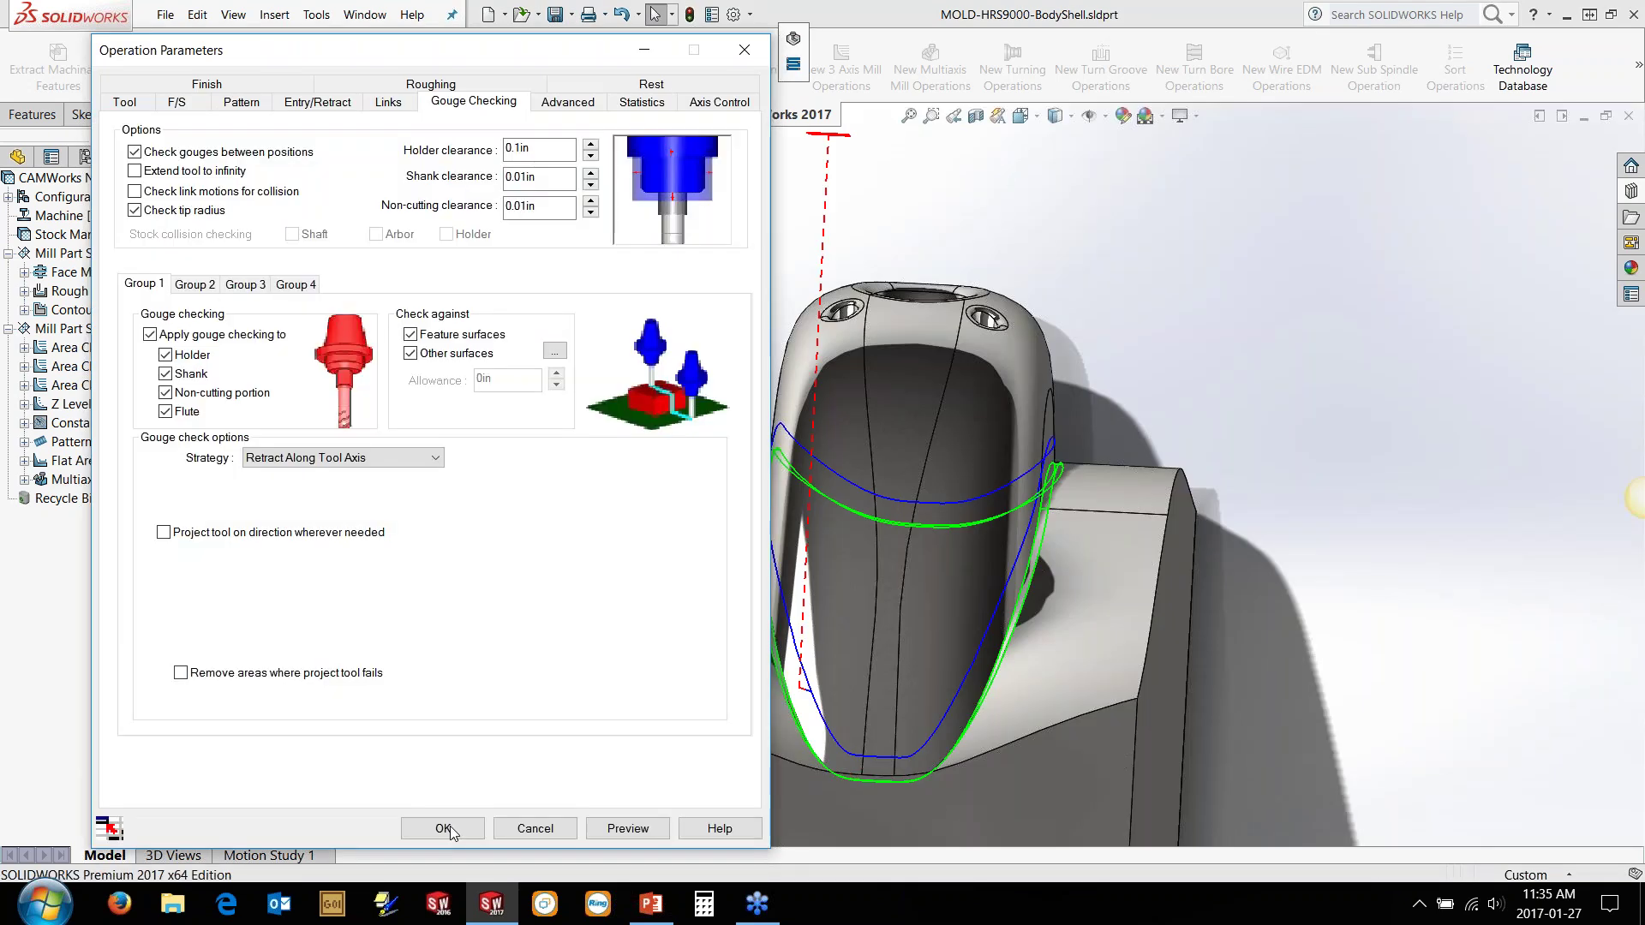
Step: Accept the operation parameters without regenerating the toolpaths, and save the part without rebuilding the CAMWorks data
click(447, 826)
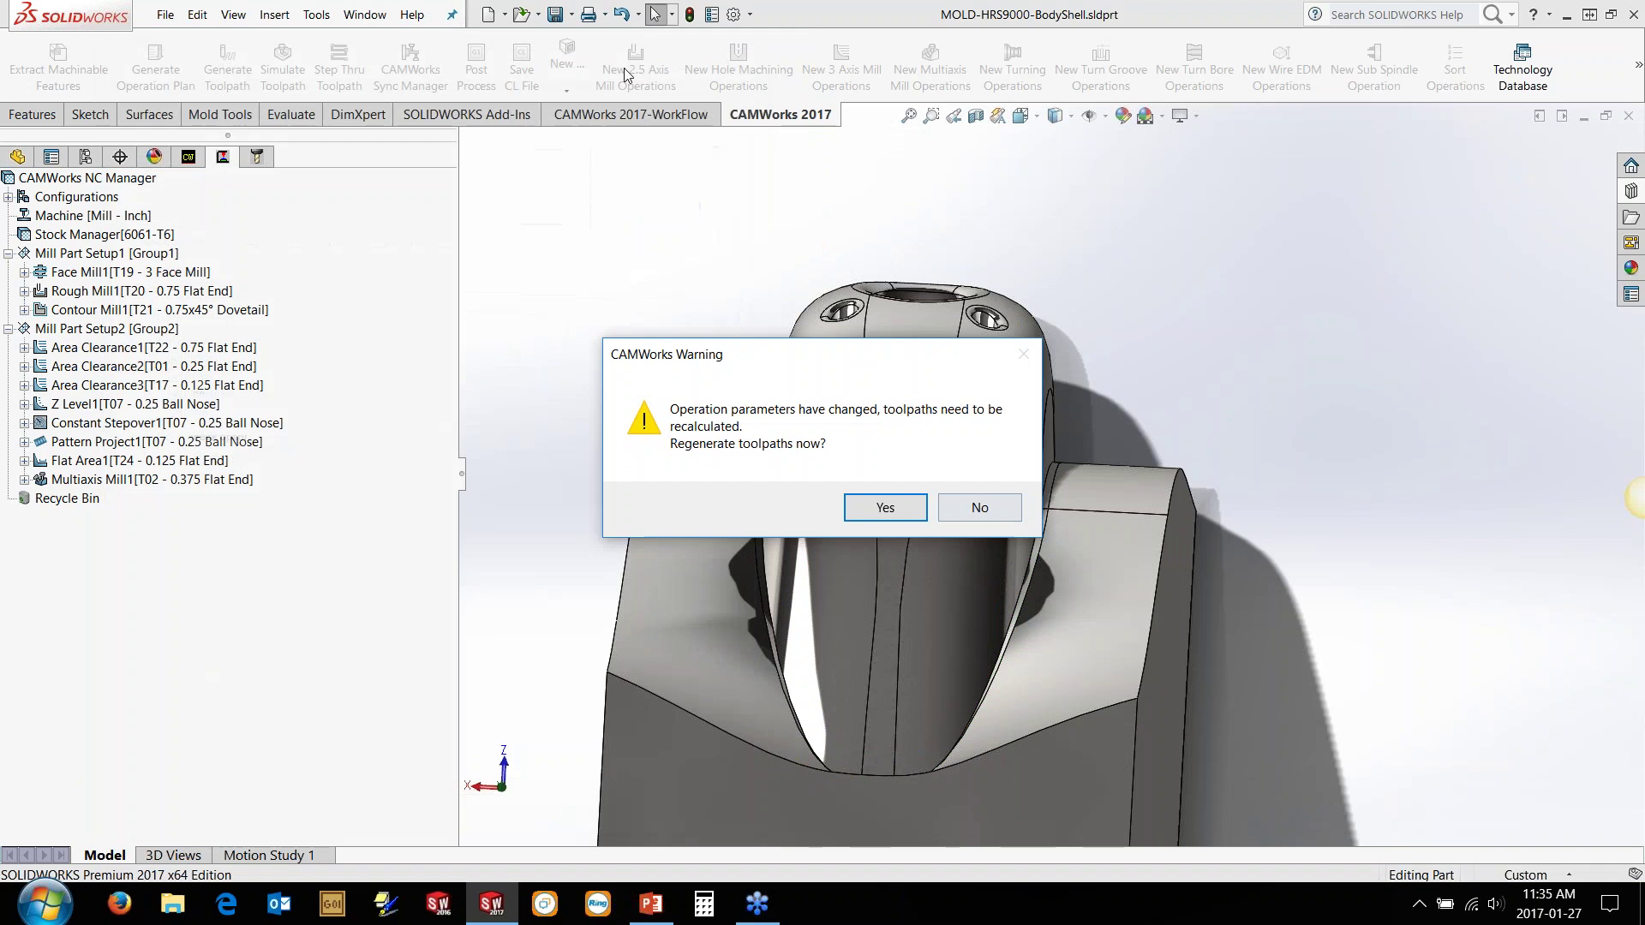
click(976, 506)
click(555, 15)
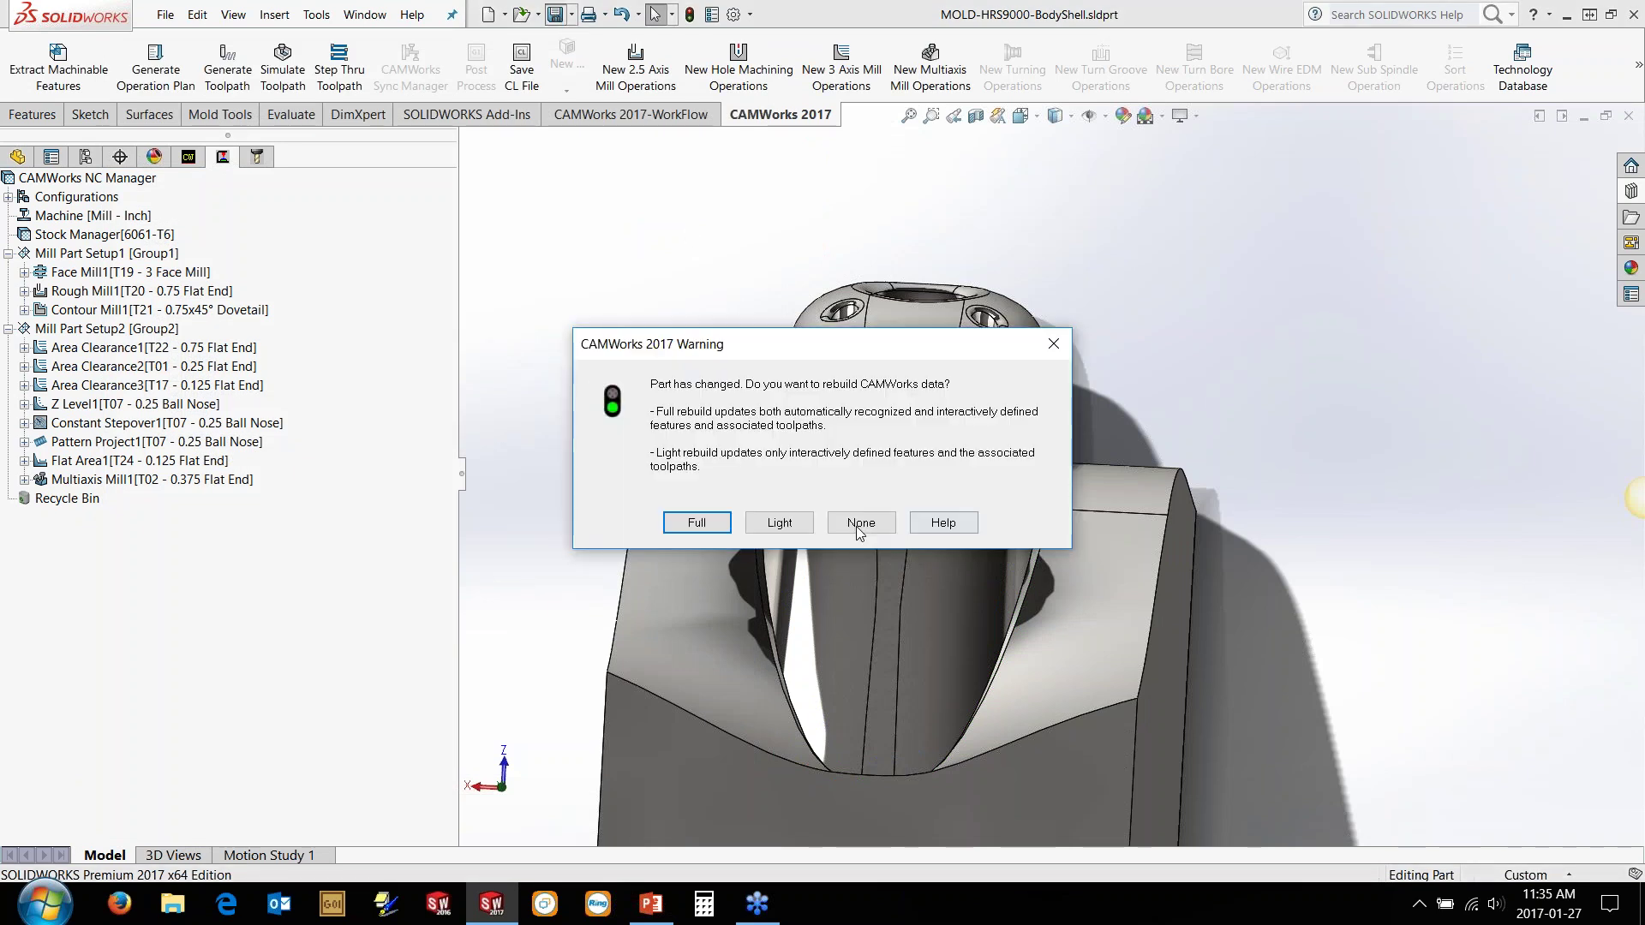
click(858, 523)
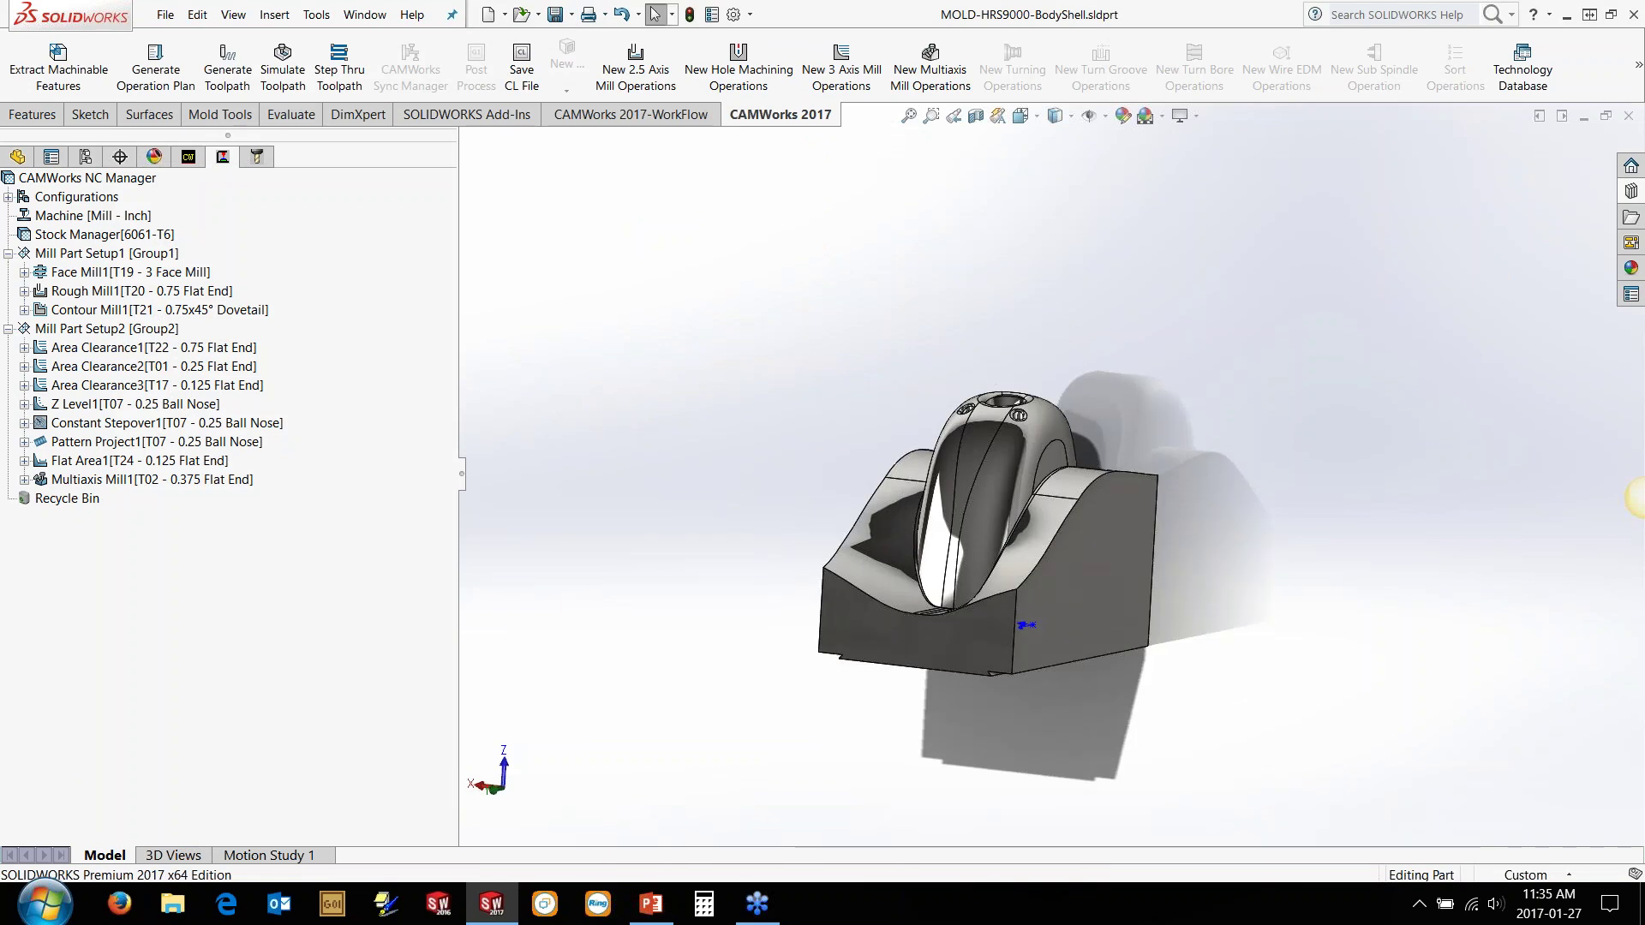
Step: Open the recent assembly MOLD_5 Axis Assy and examine the mold held in the dovetail vise on the trunnion table
key(r)
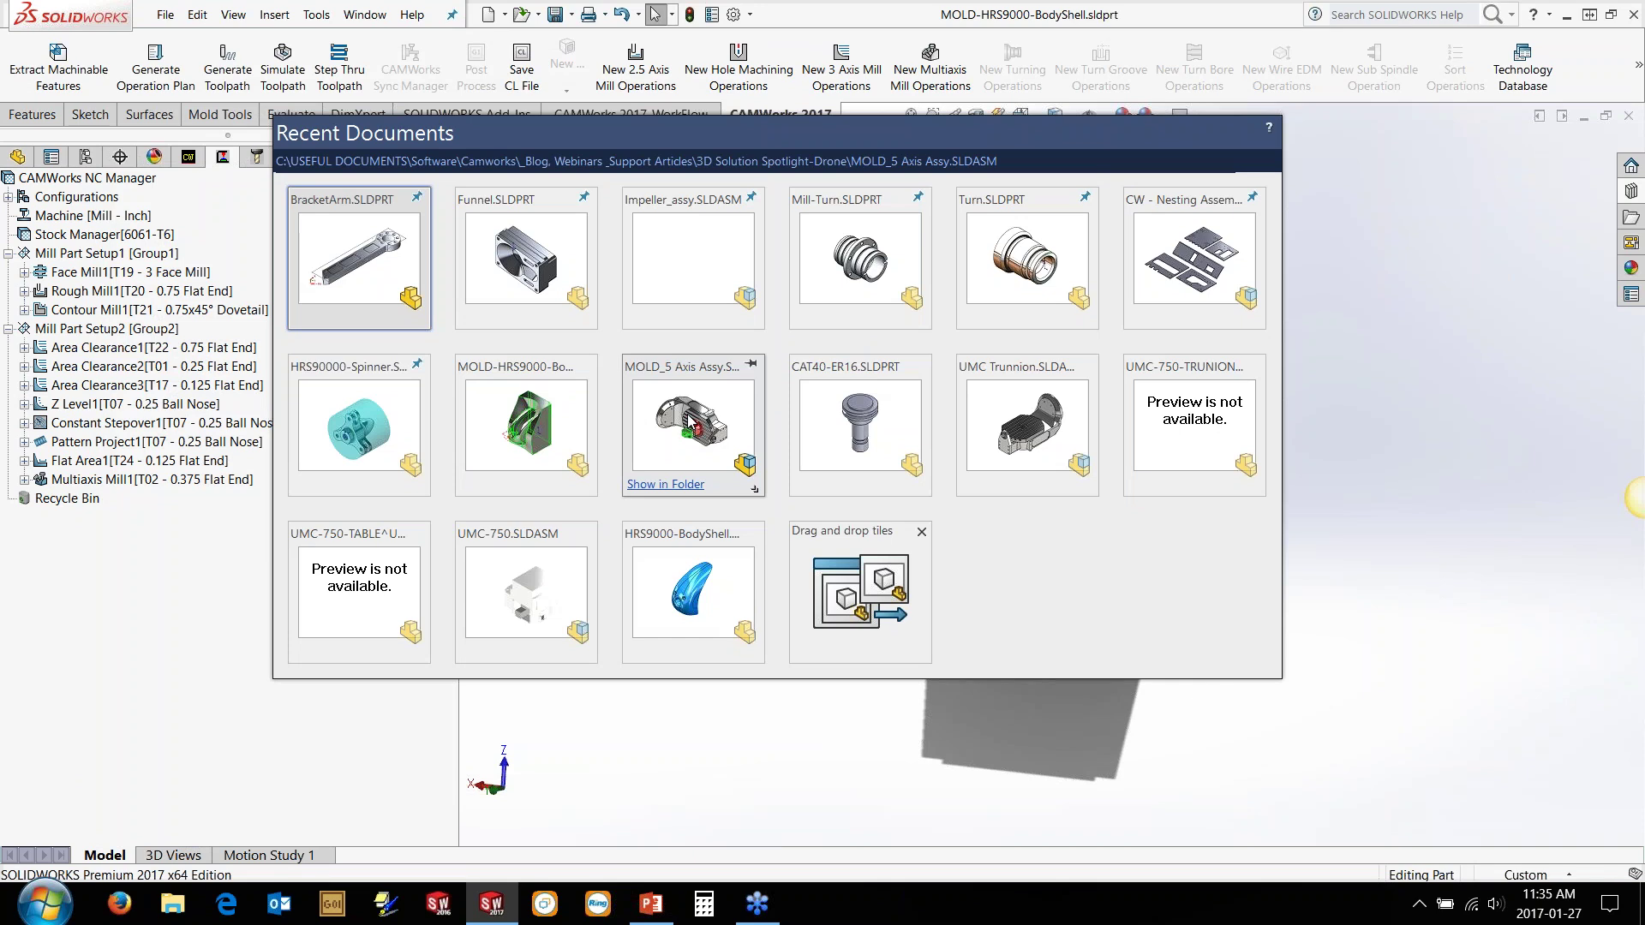
click(691, 422)
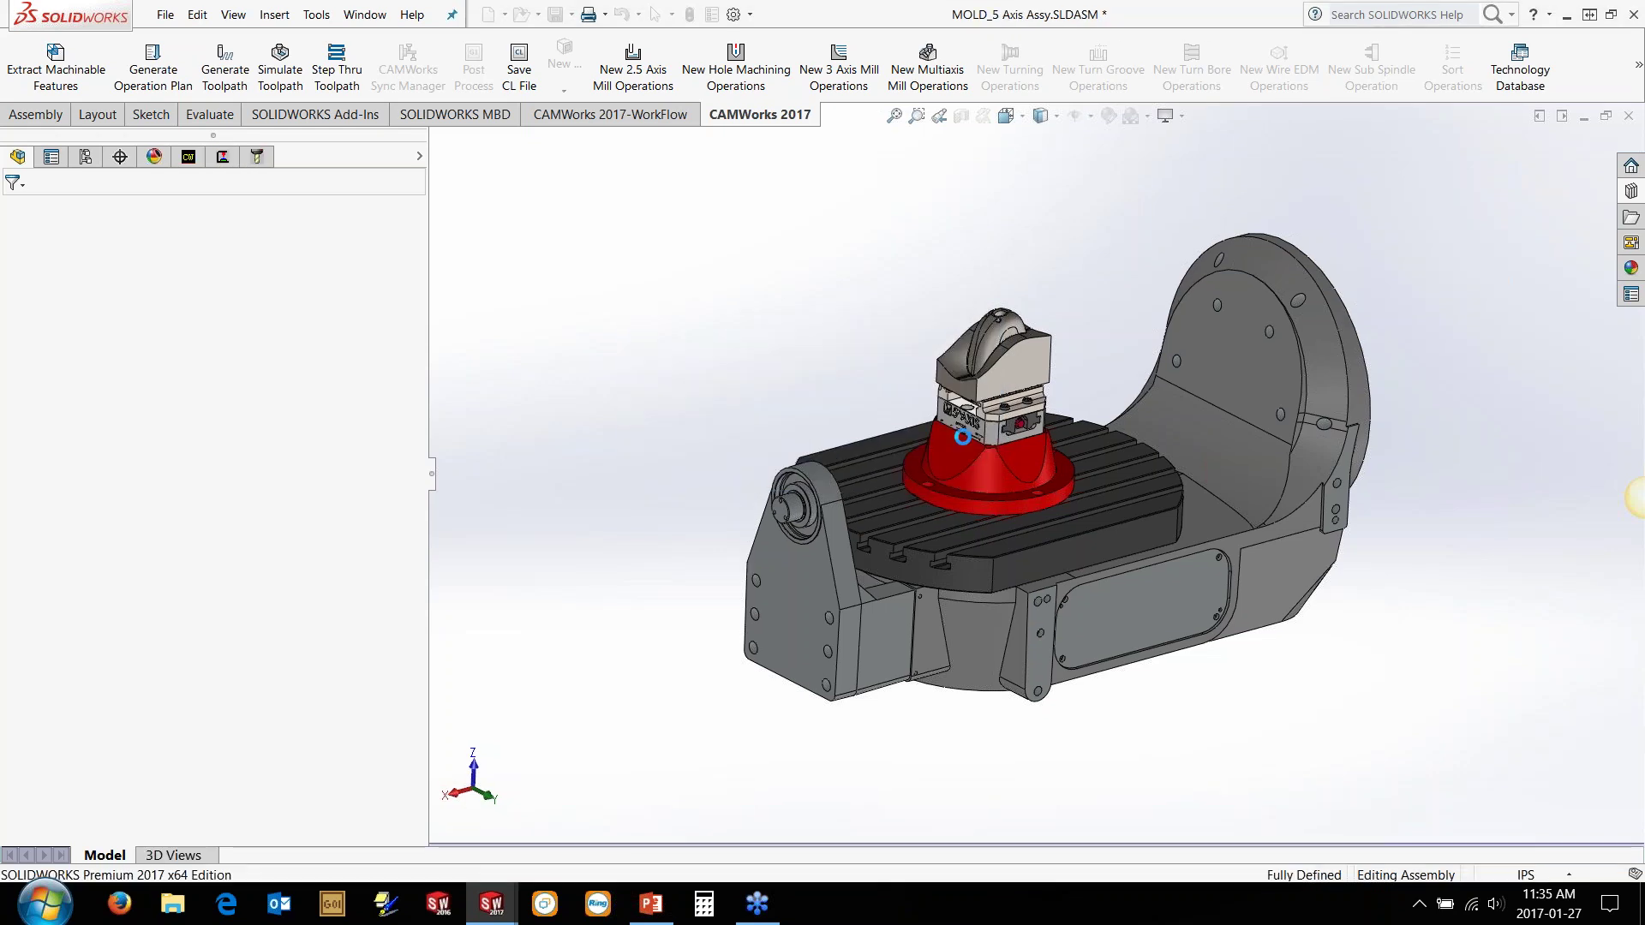
scroll(951, 424, down, 6)
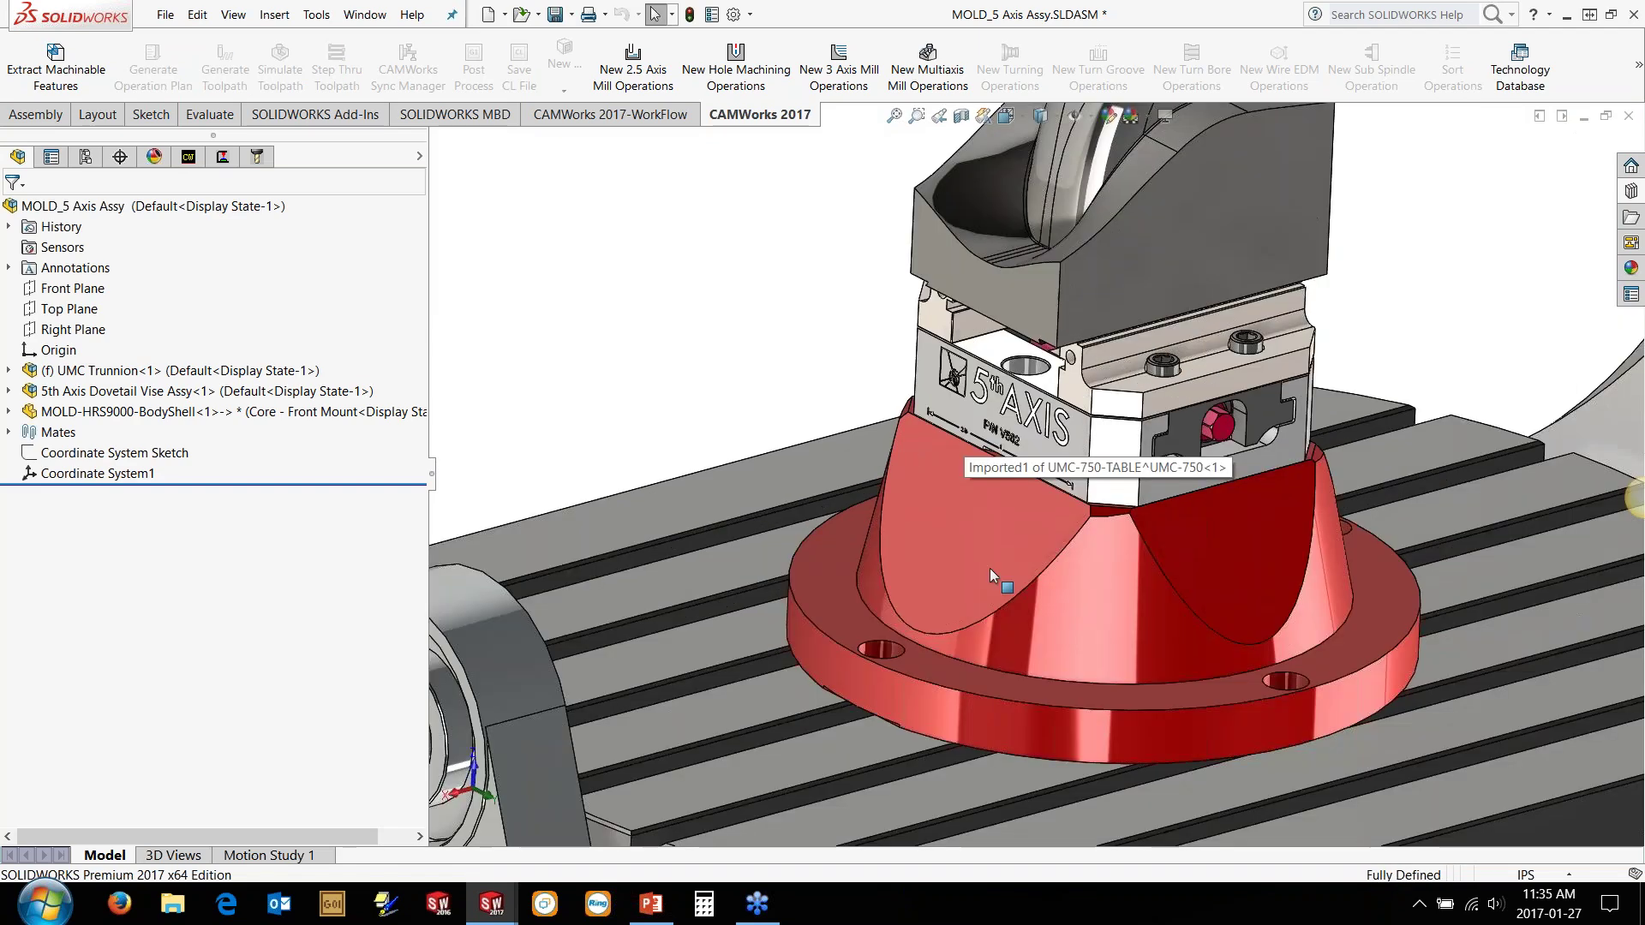
scroll(989, 568, up, 5)
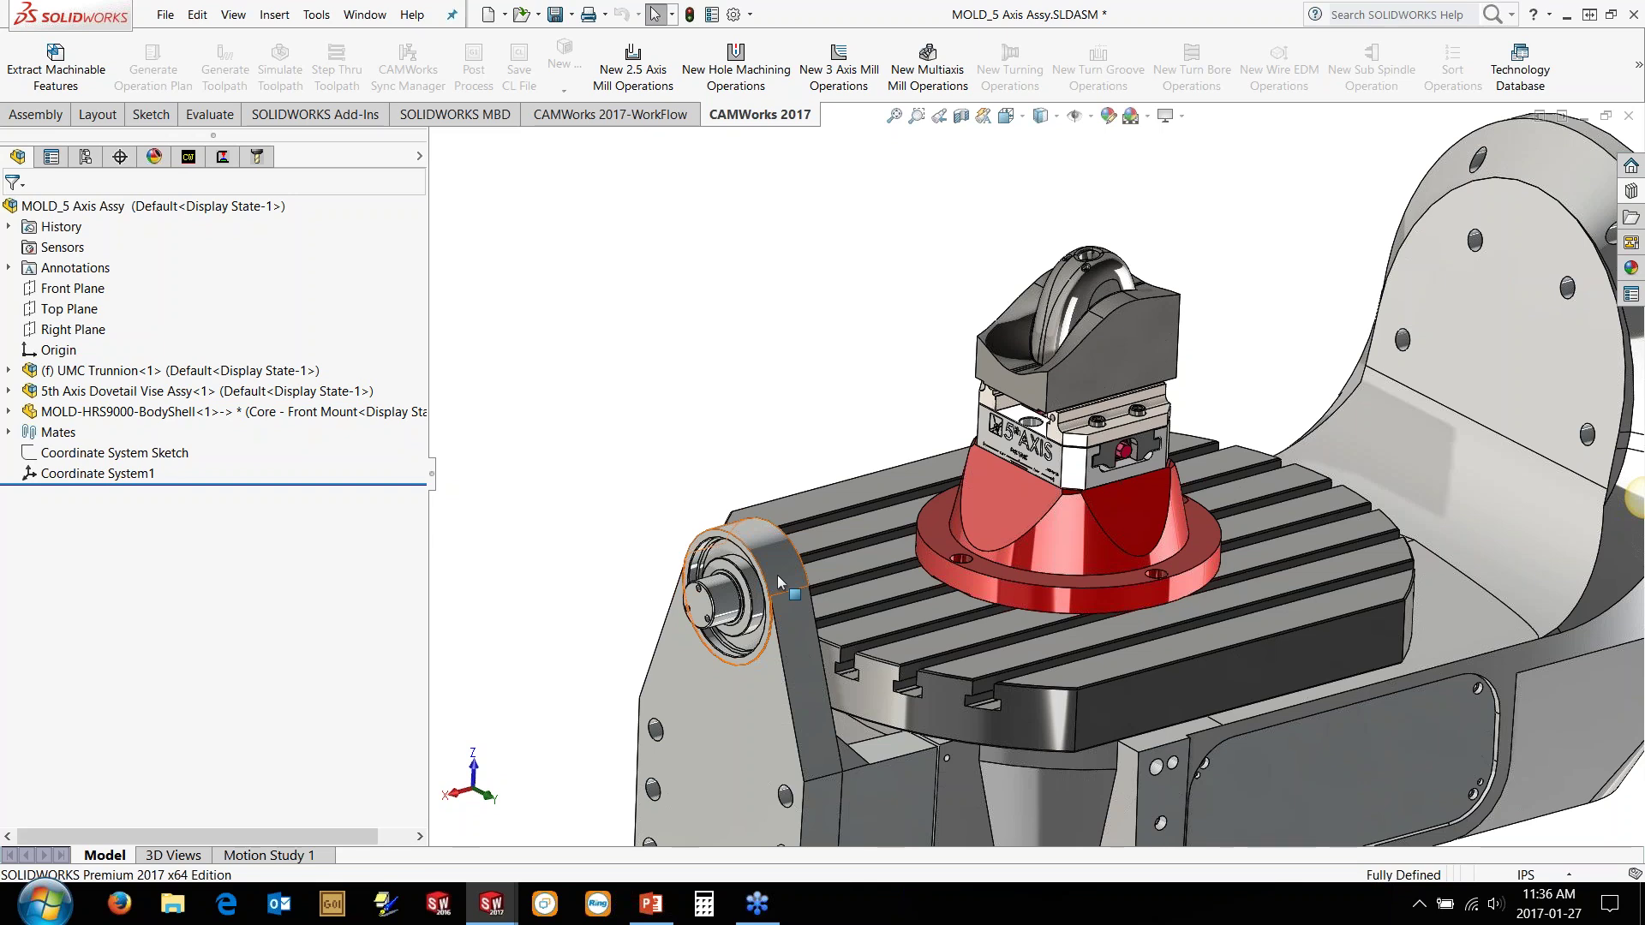
Step: Highlight Coordinate System1 and examine its position on the trunnion fixture from the side and at an angle
click(111, 474)
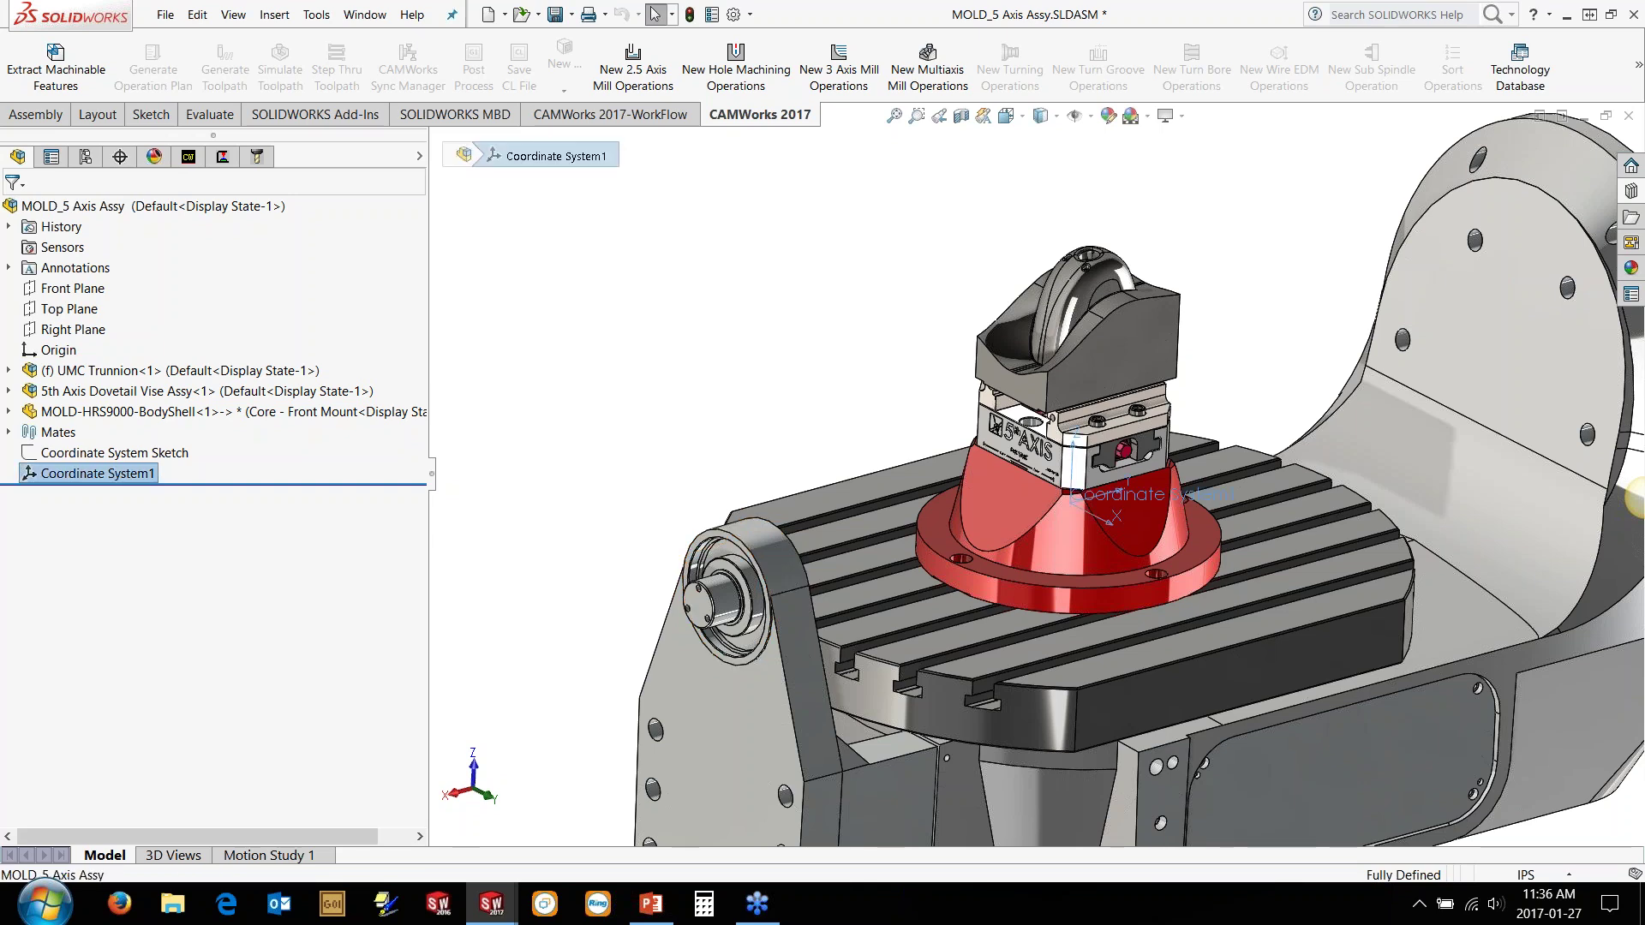
middle_drag(951, 518, 792, 394)
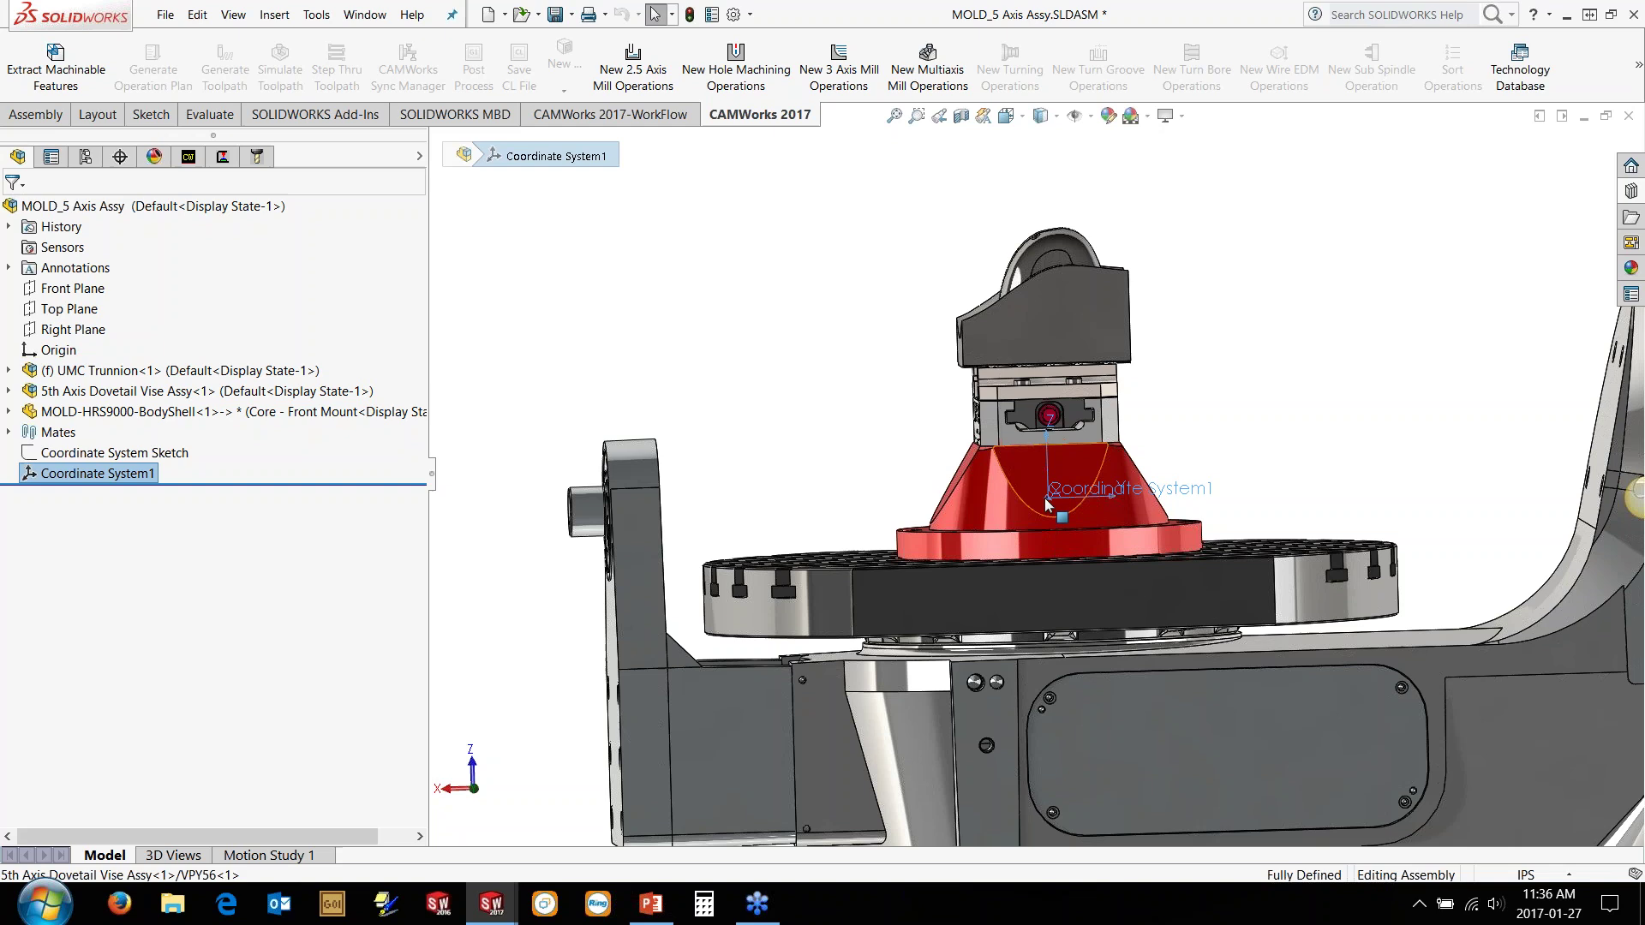
middle_drag(1045, 499, 1131, 532)
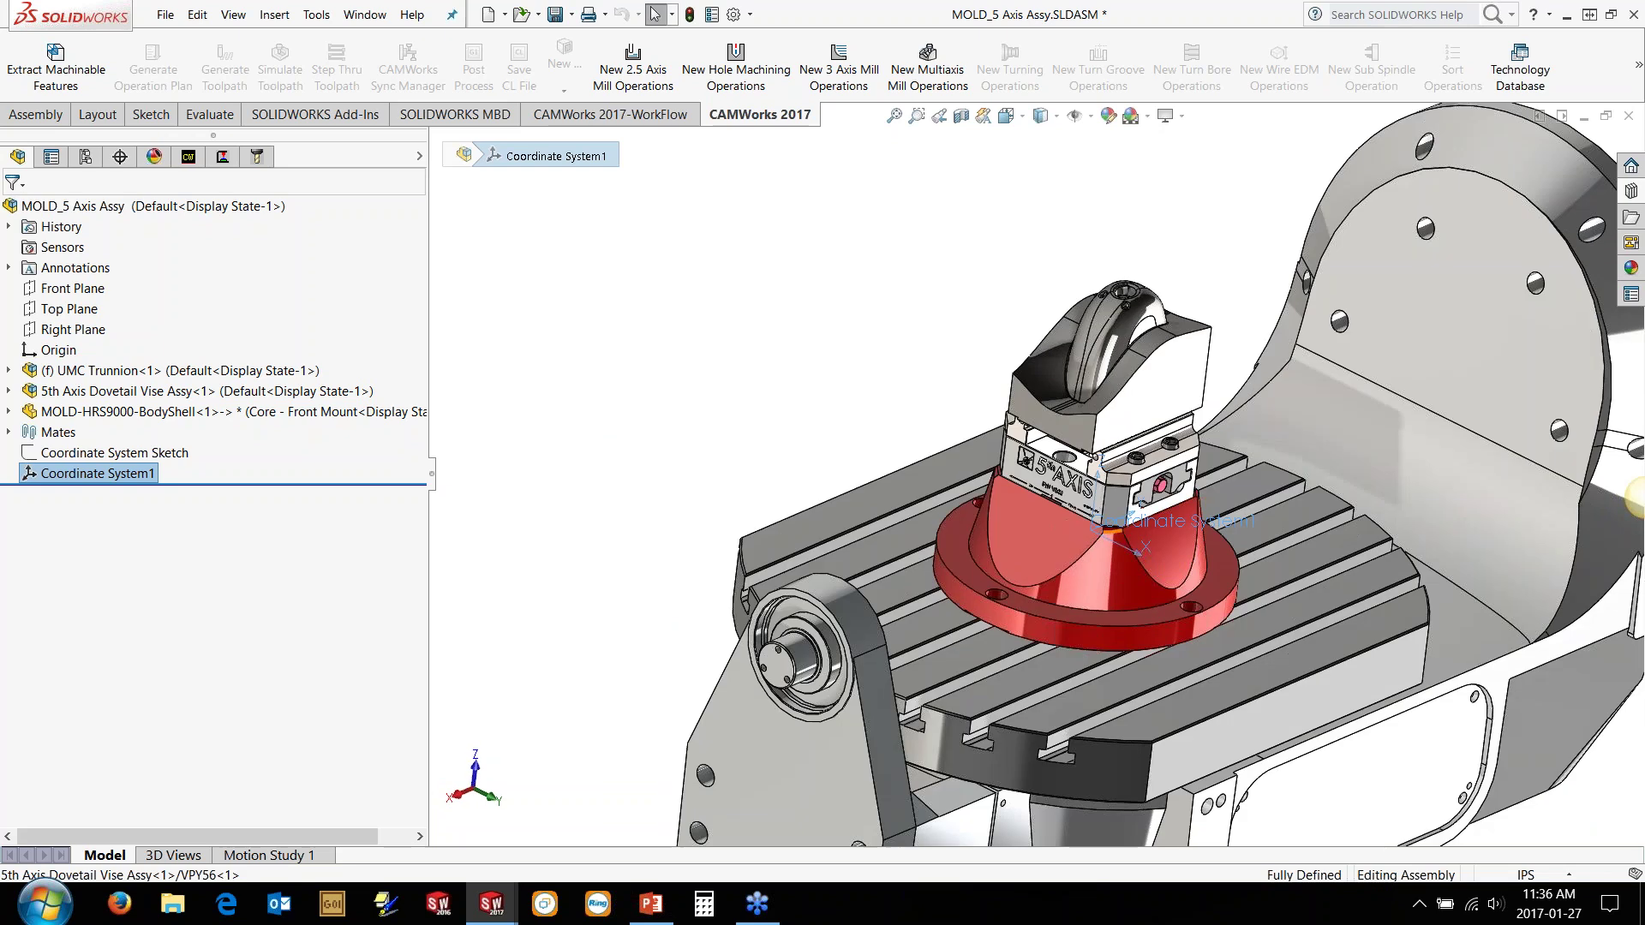
Step: Import the MOLD-HRS9000-BodyShell part data into the assembly with the option to delete existing data, and select the stock manager
click(222, 156)
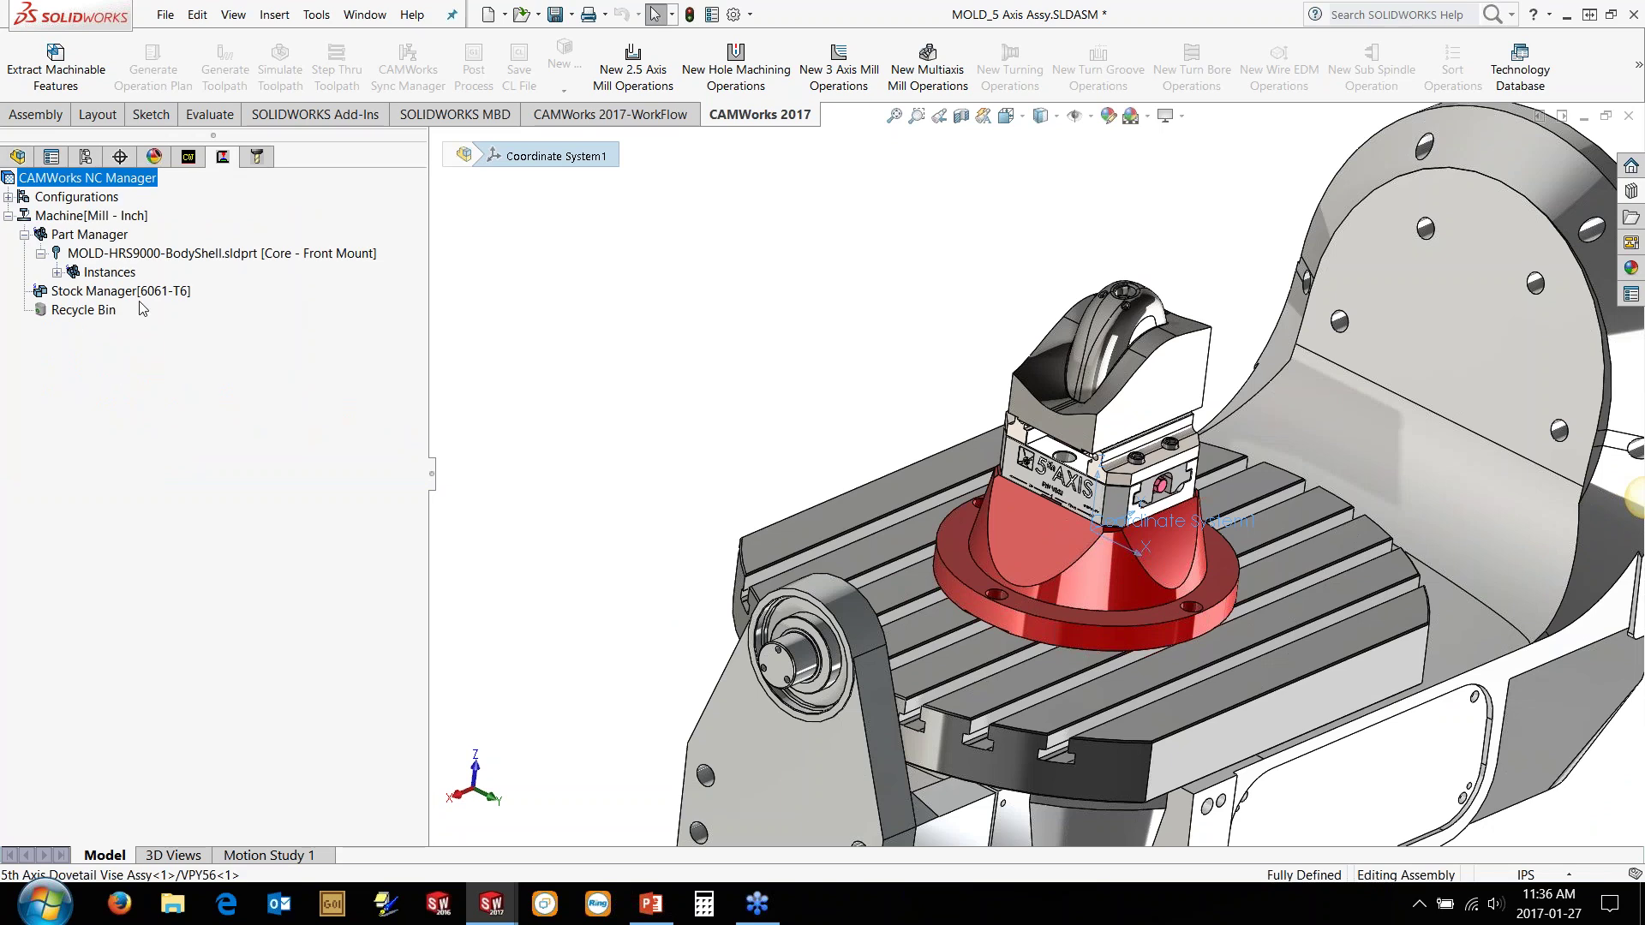
mouse_move(132, 296)
right_click(134, 257)
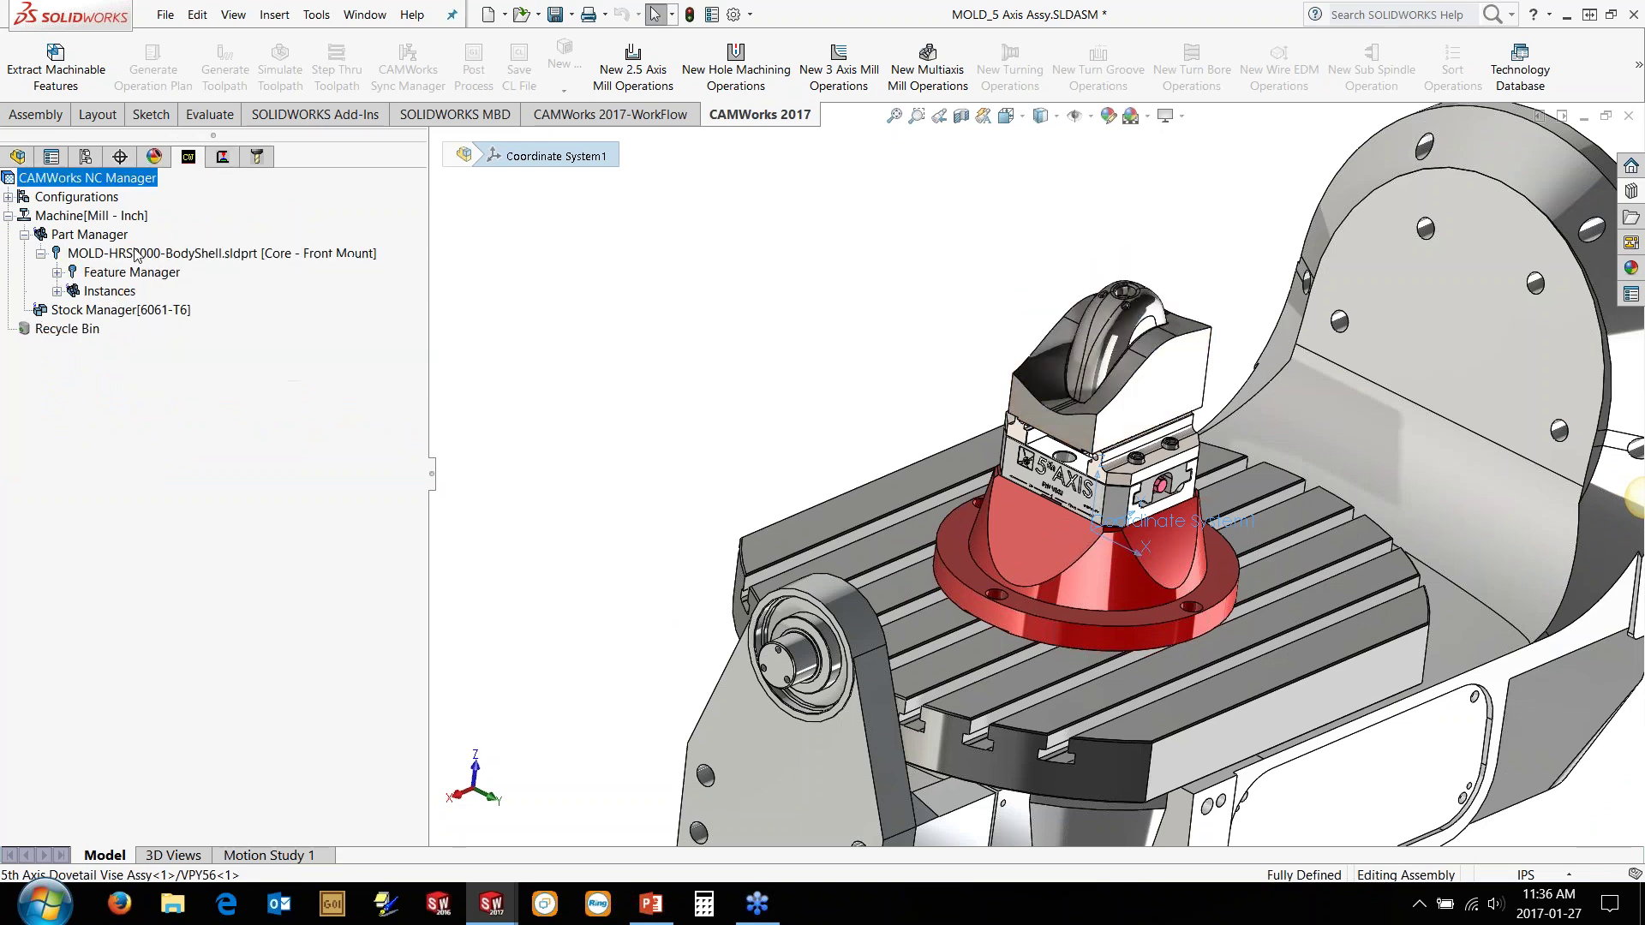
right_click(120, 253)
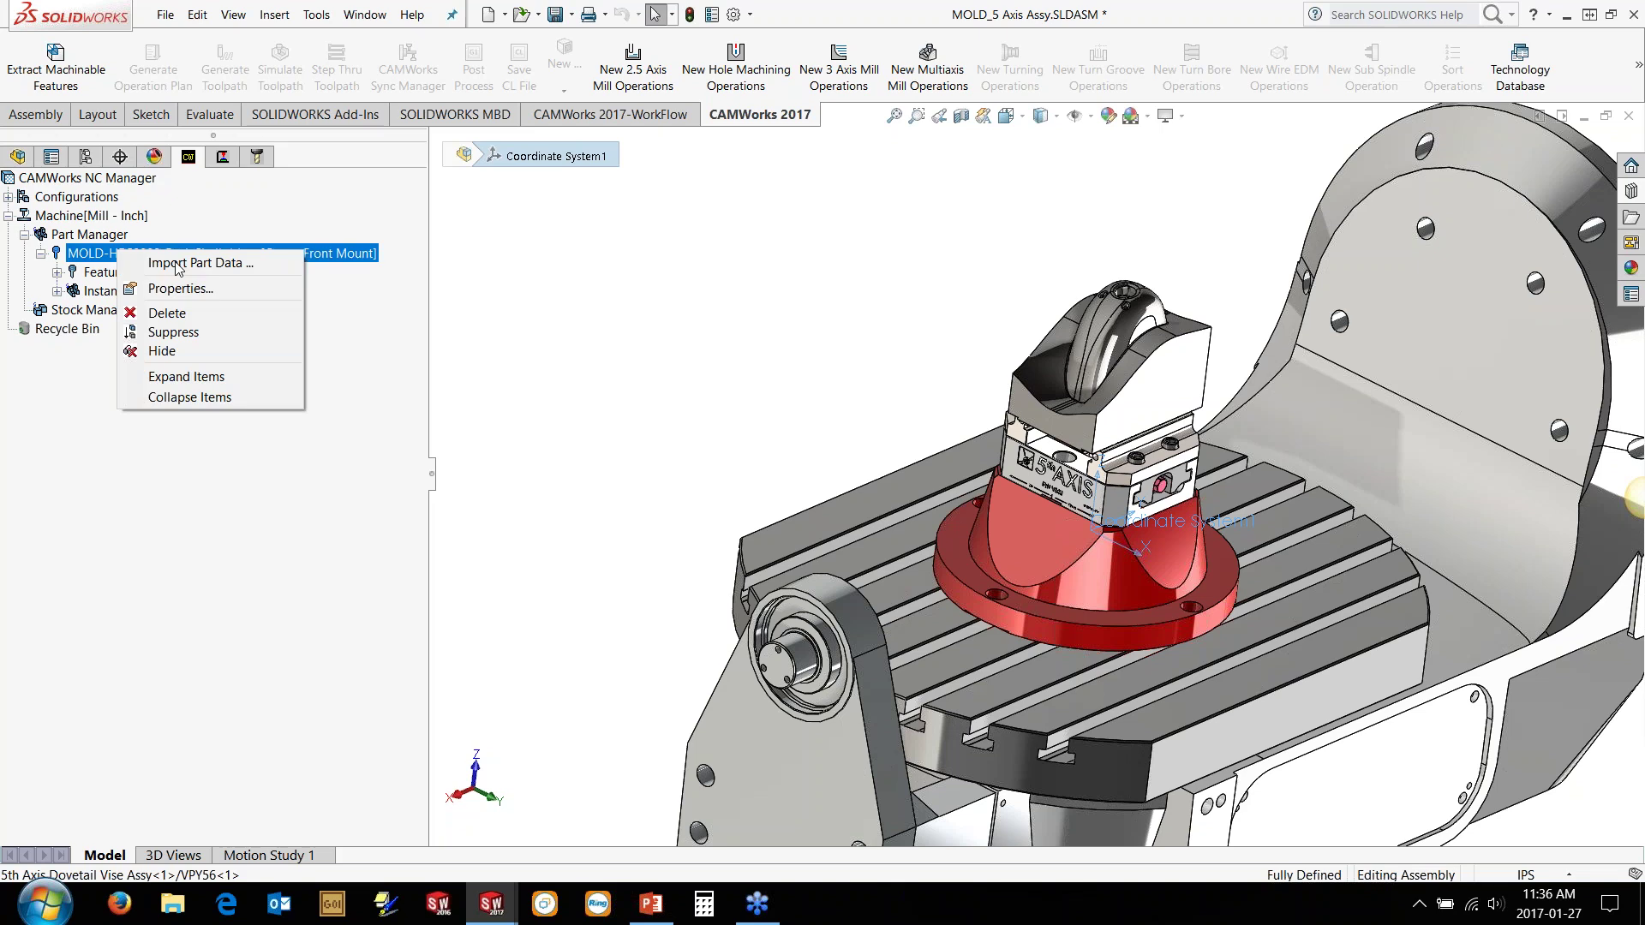
click(178, 263)
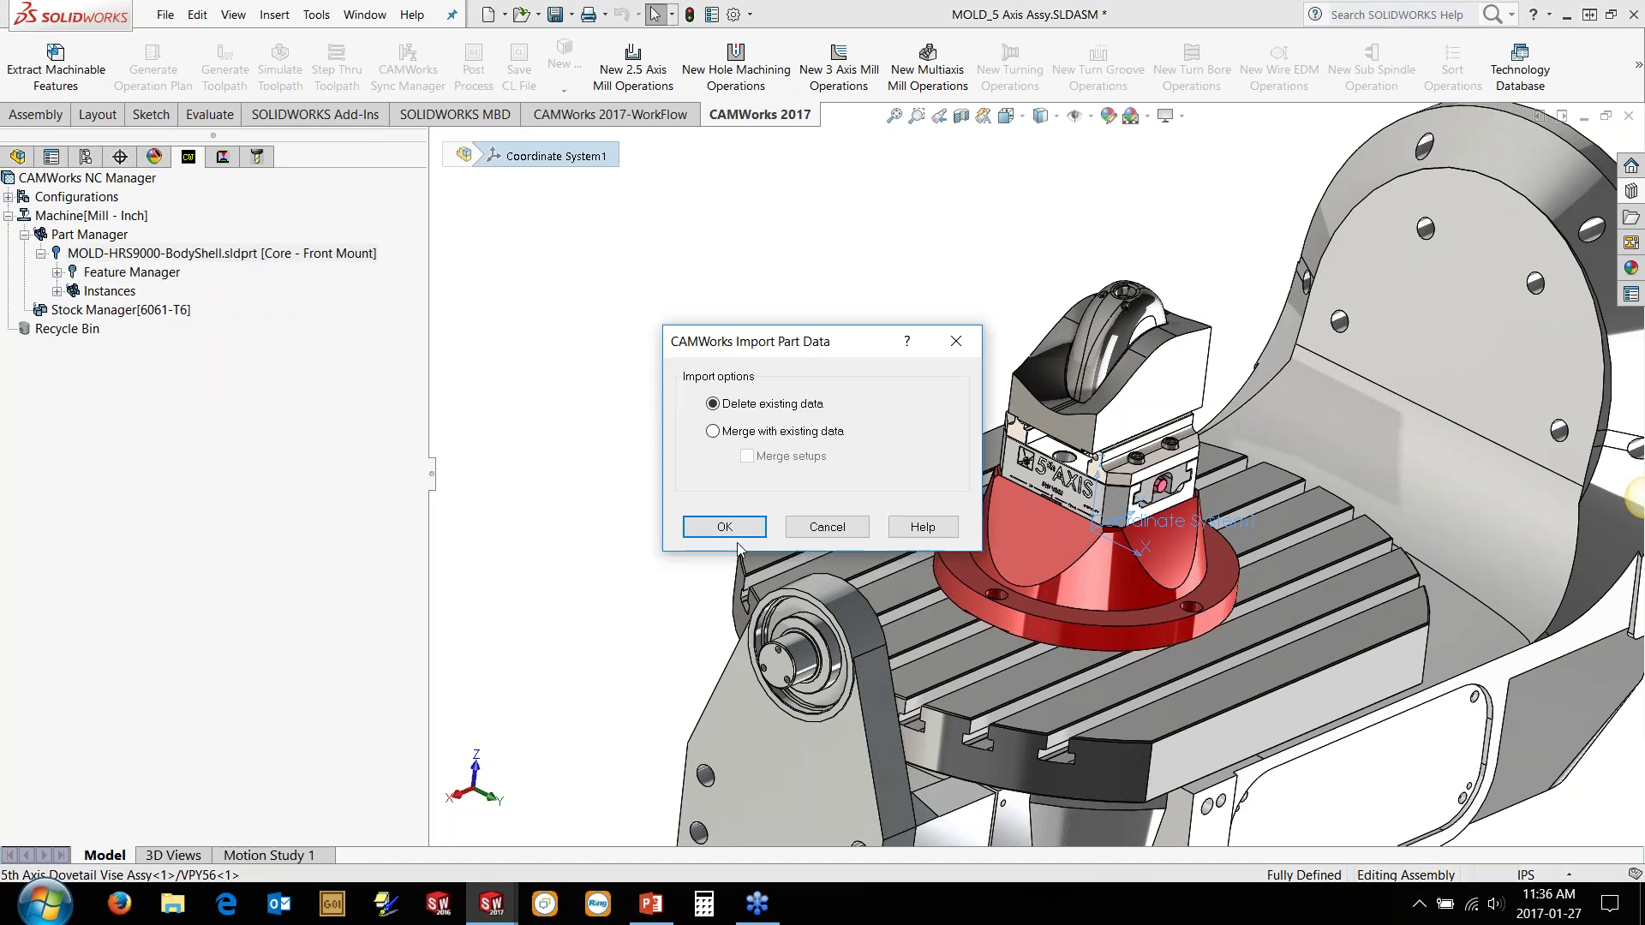
click(737, 527)
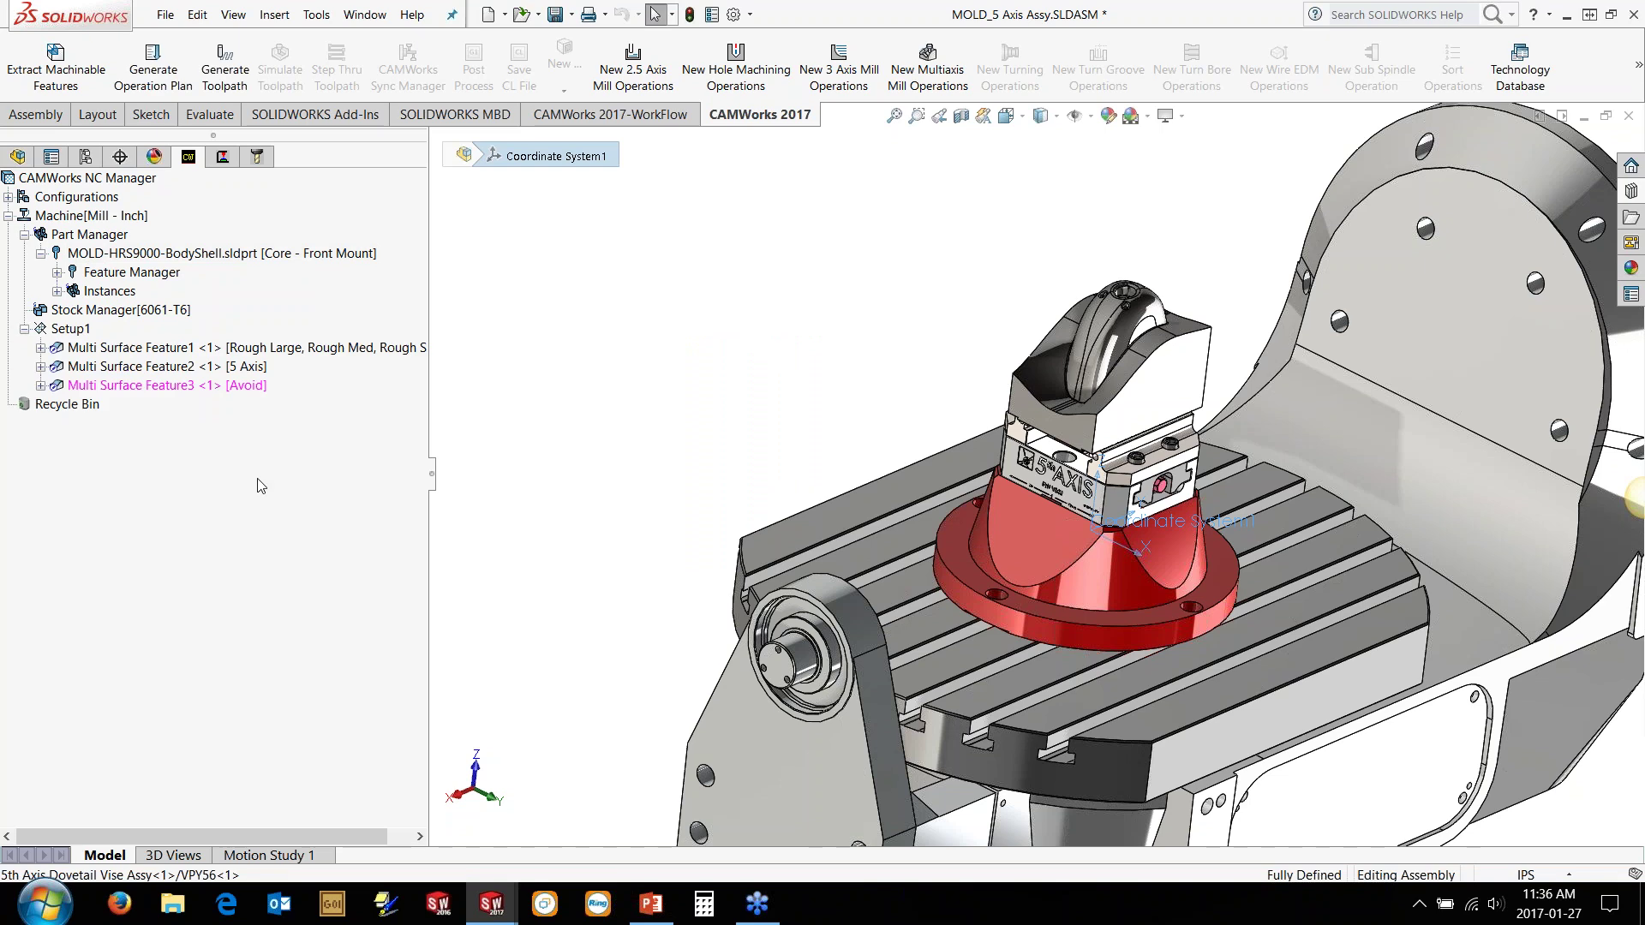
click(130, 312)
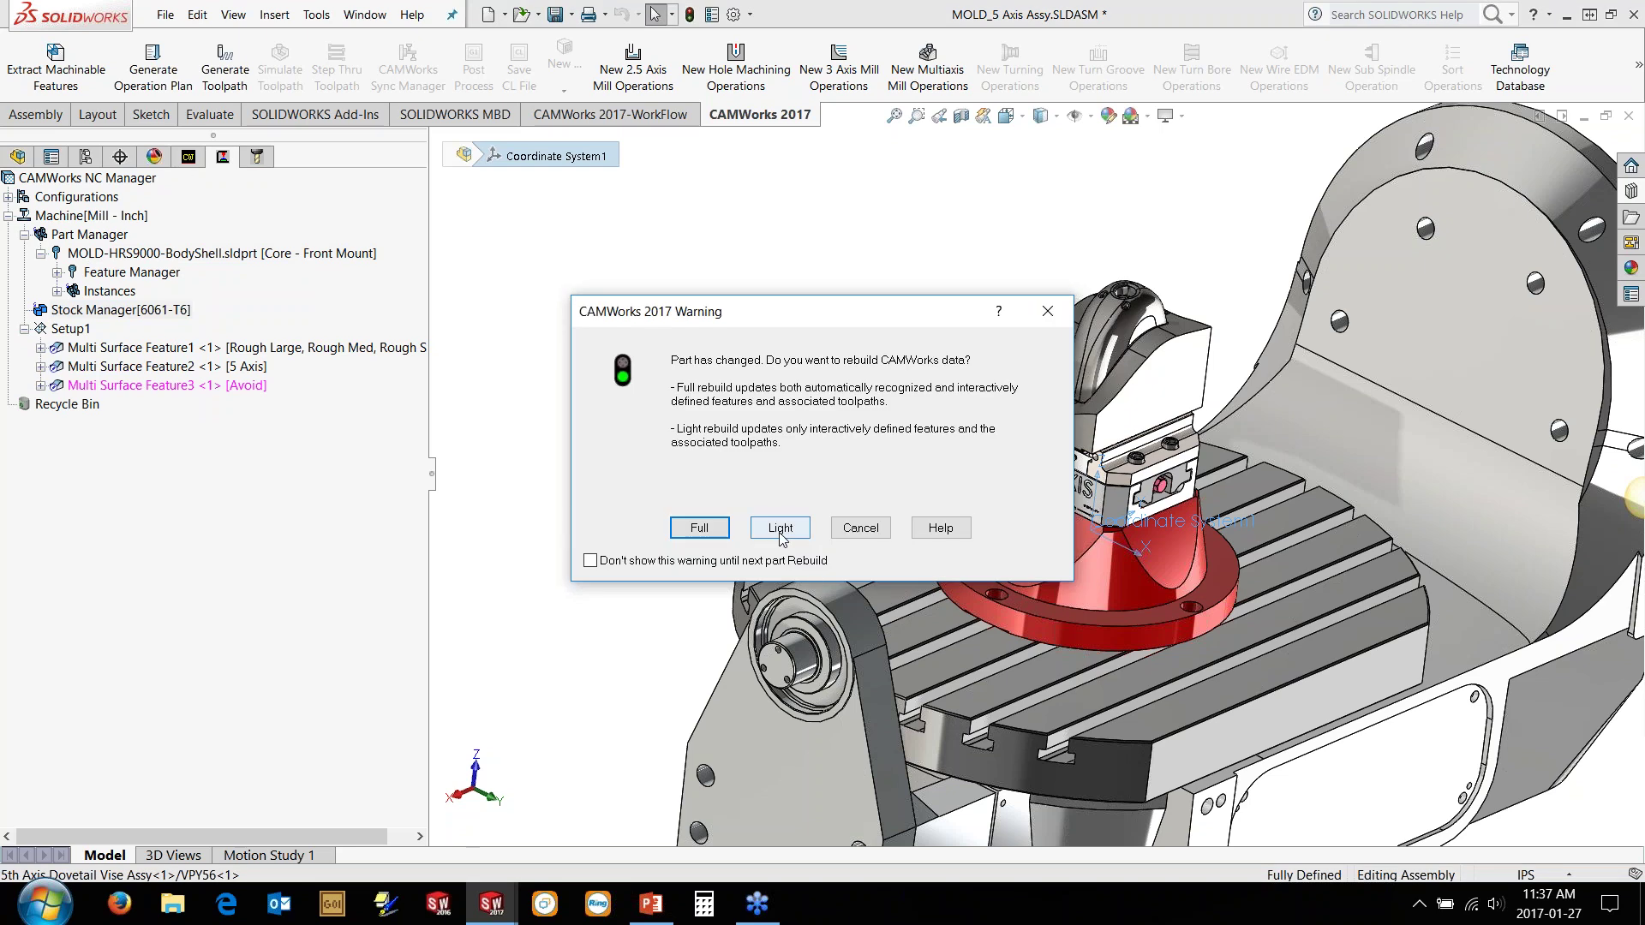
Step: Rebuild the imported CAMWorks data with the light option and generate the toolpaths for the operations in Setup1
click(780, 529)
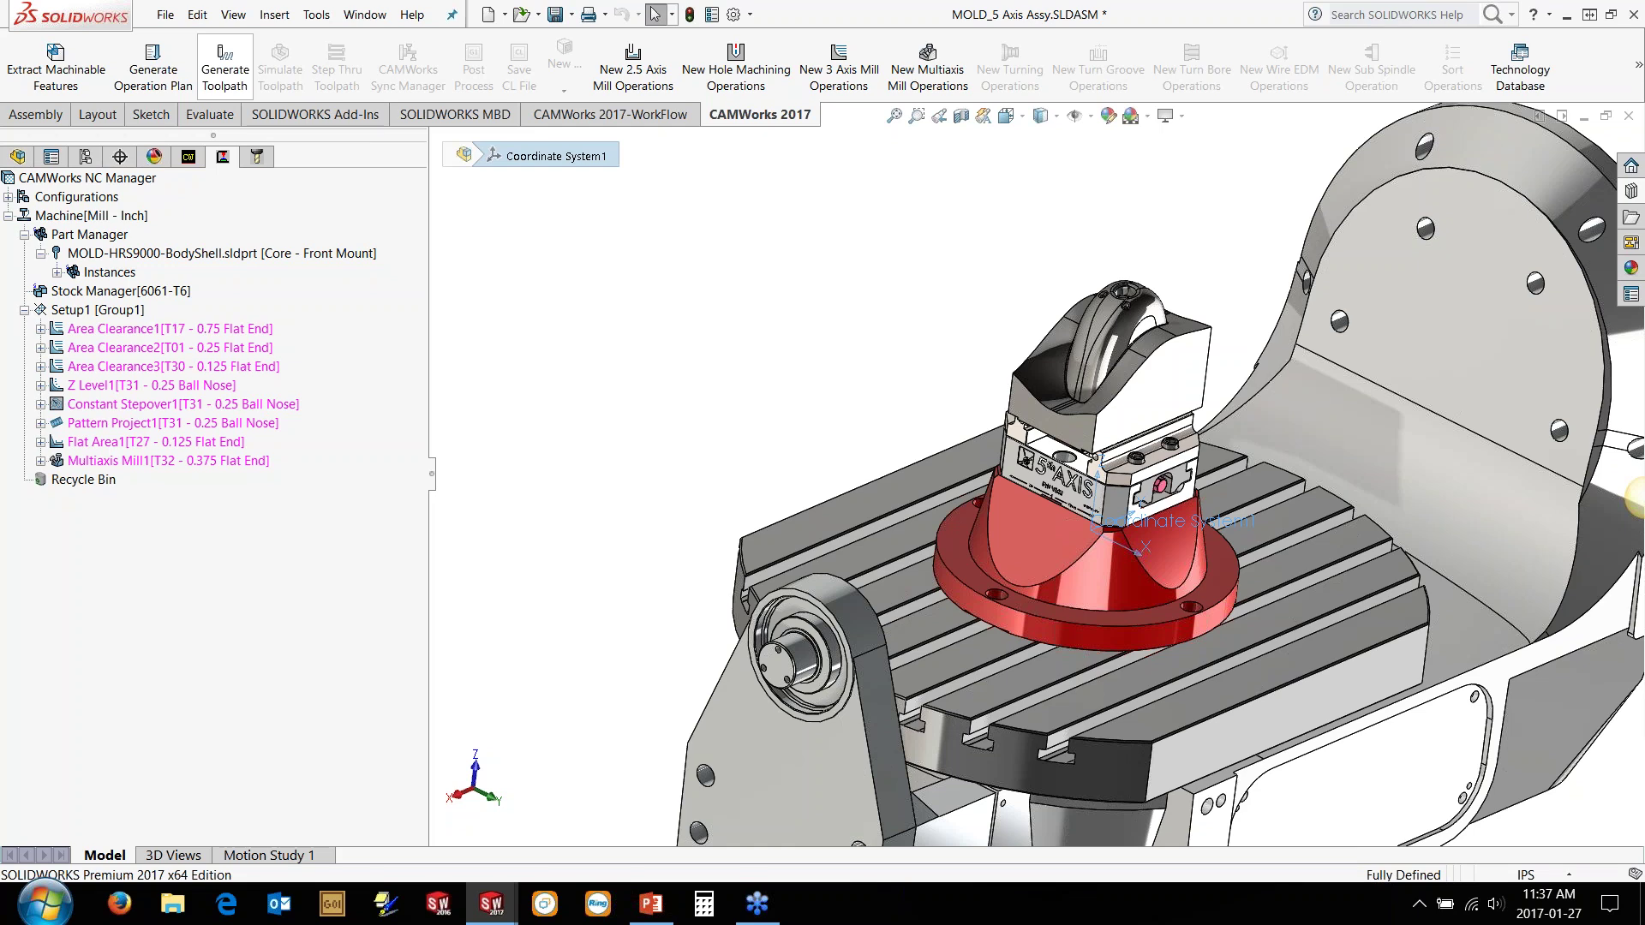
click(224, 68)
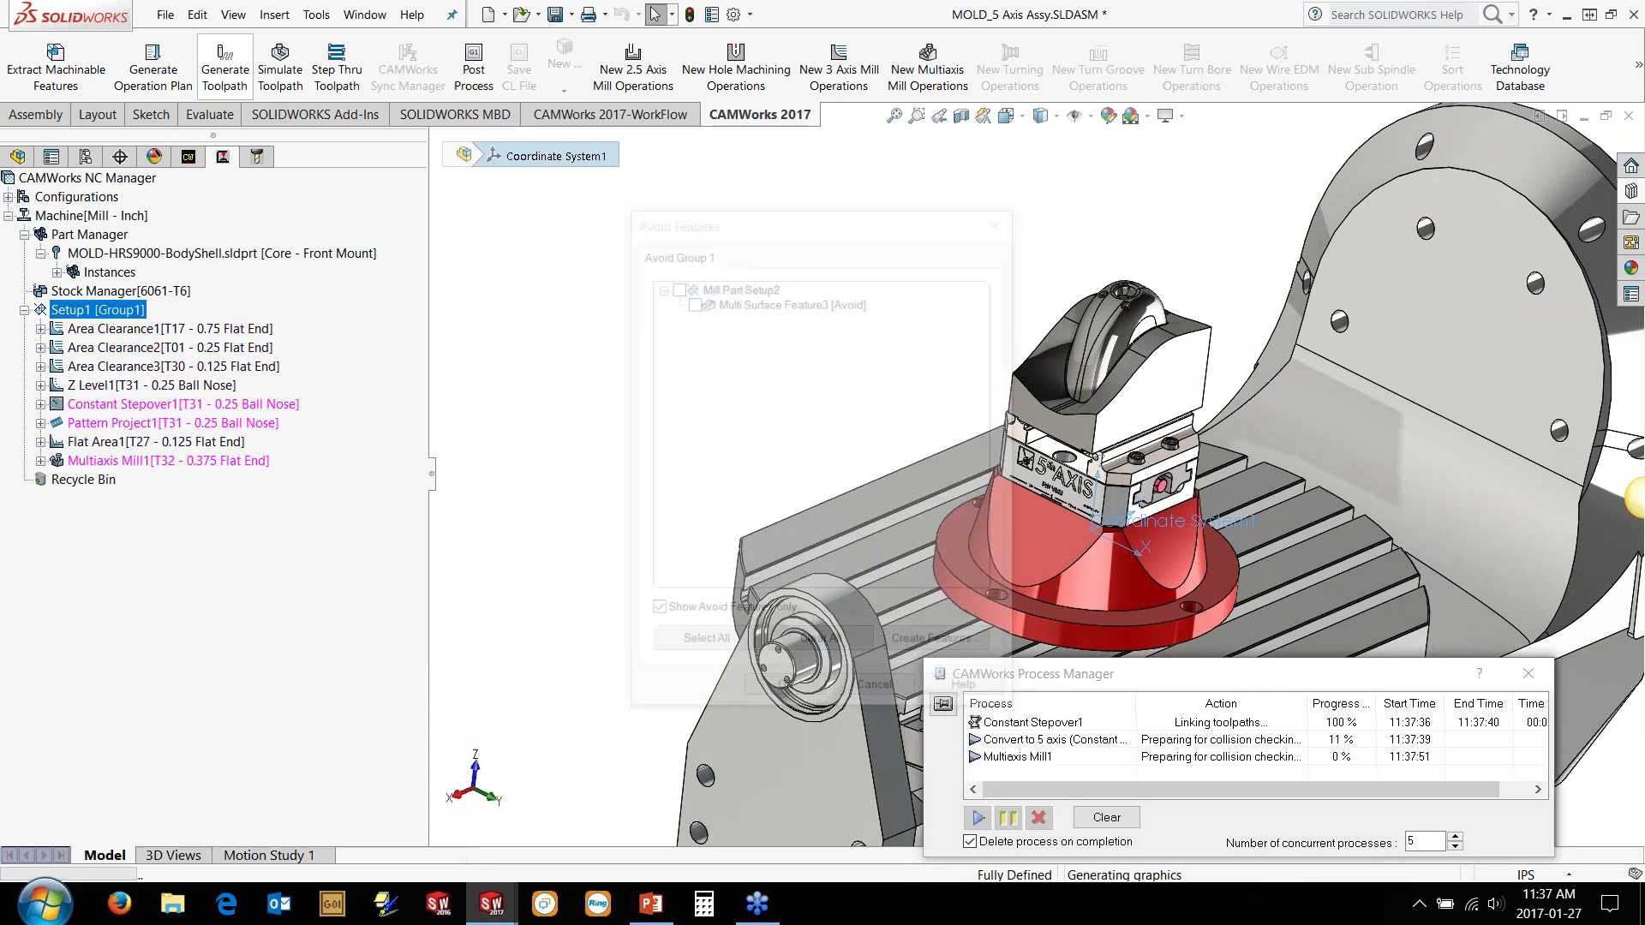
Step: Add the dovetail vise components V562 and VPY56 as fixtures in Setup1, without marking them as avoid areas
double_click(106, 315)
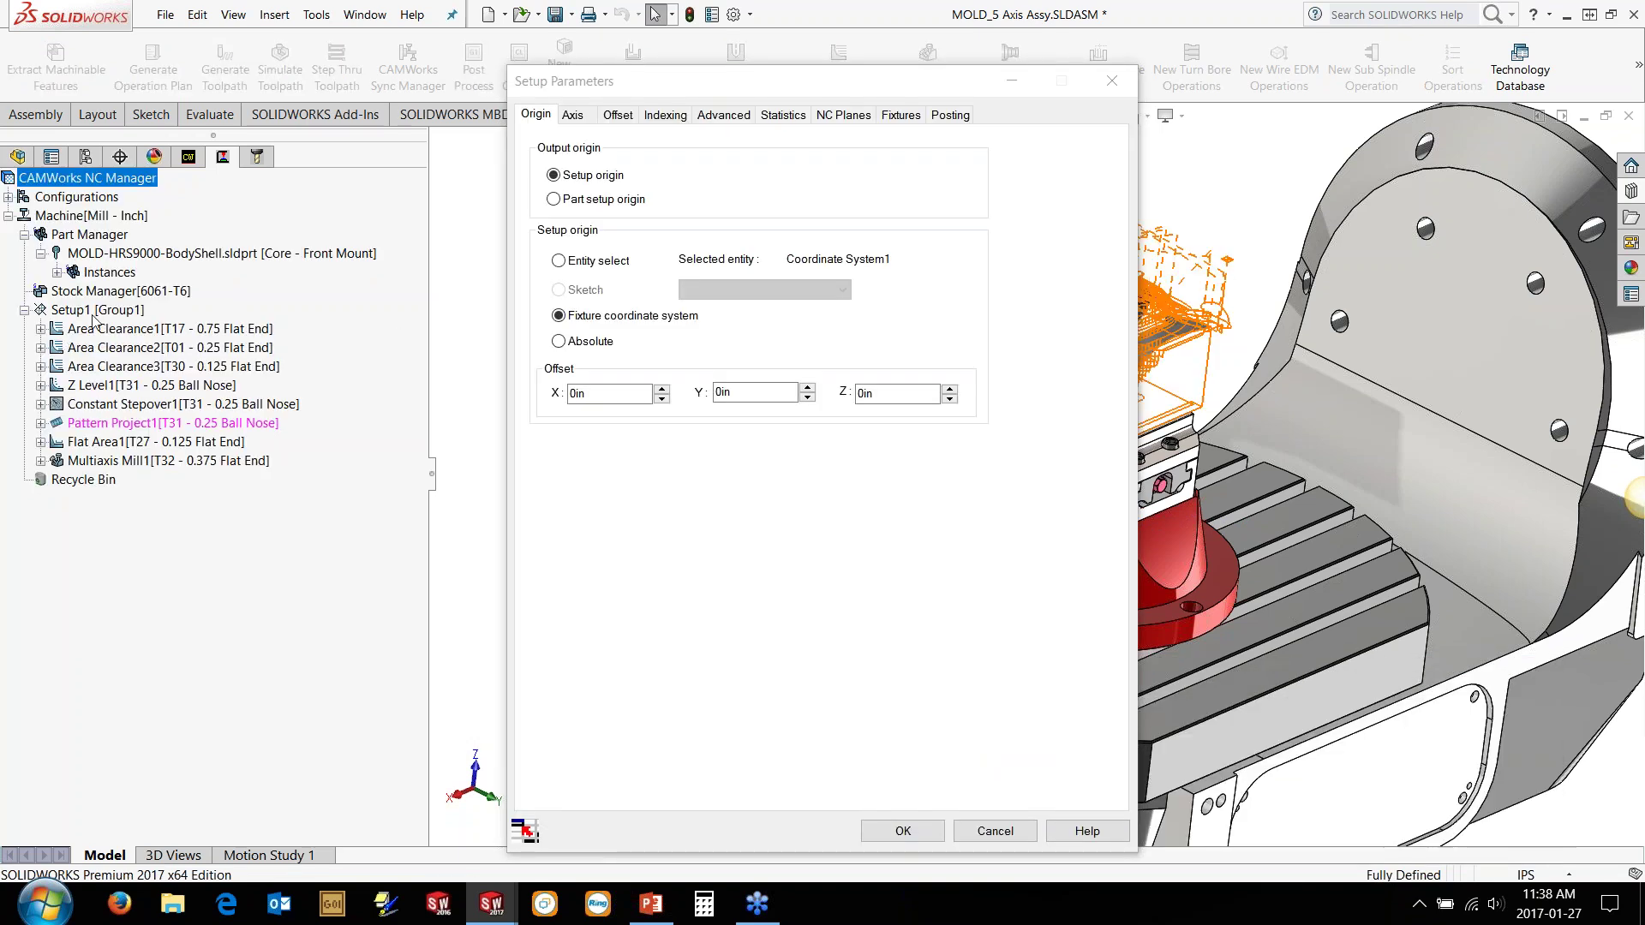
click(901, 118)
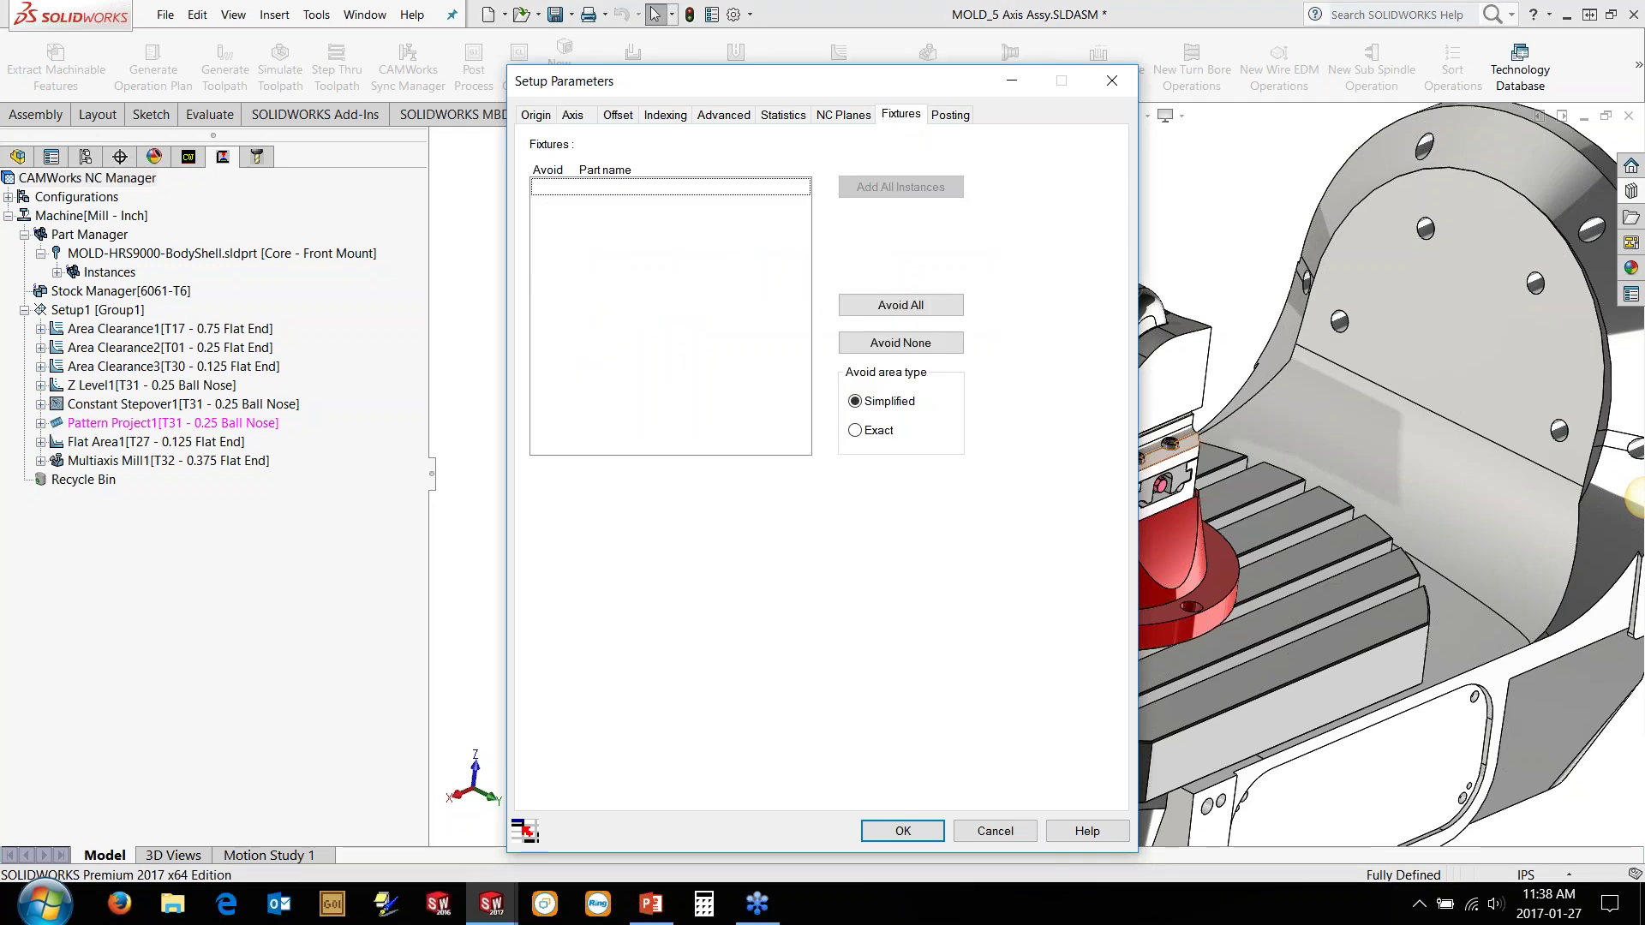
click(1642, 498)
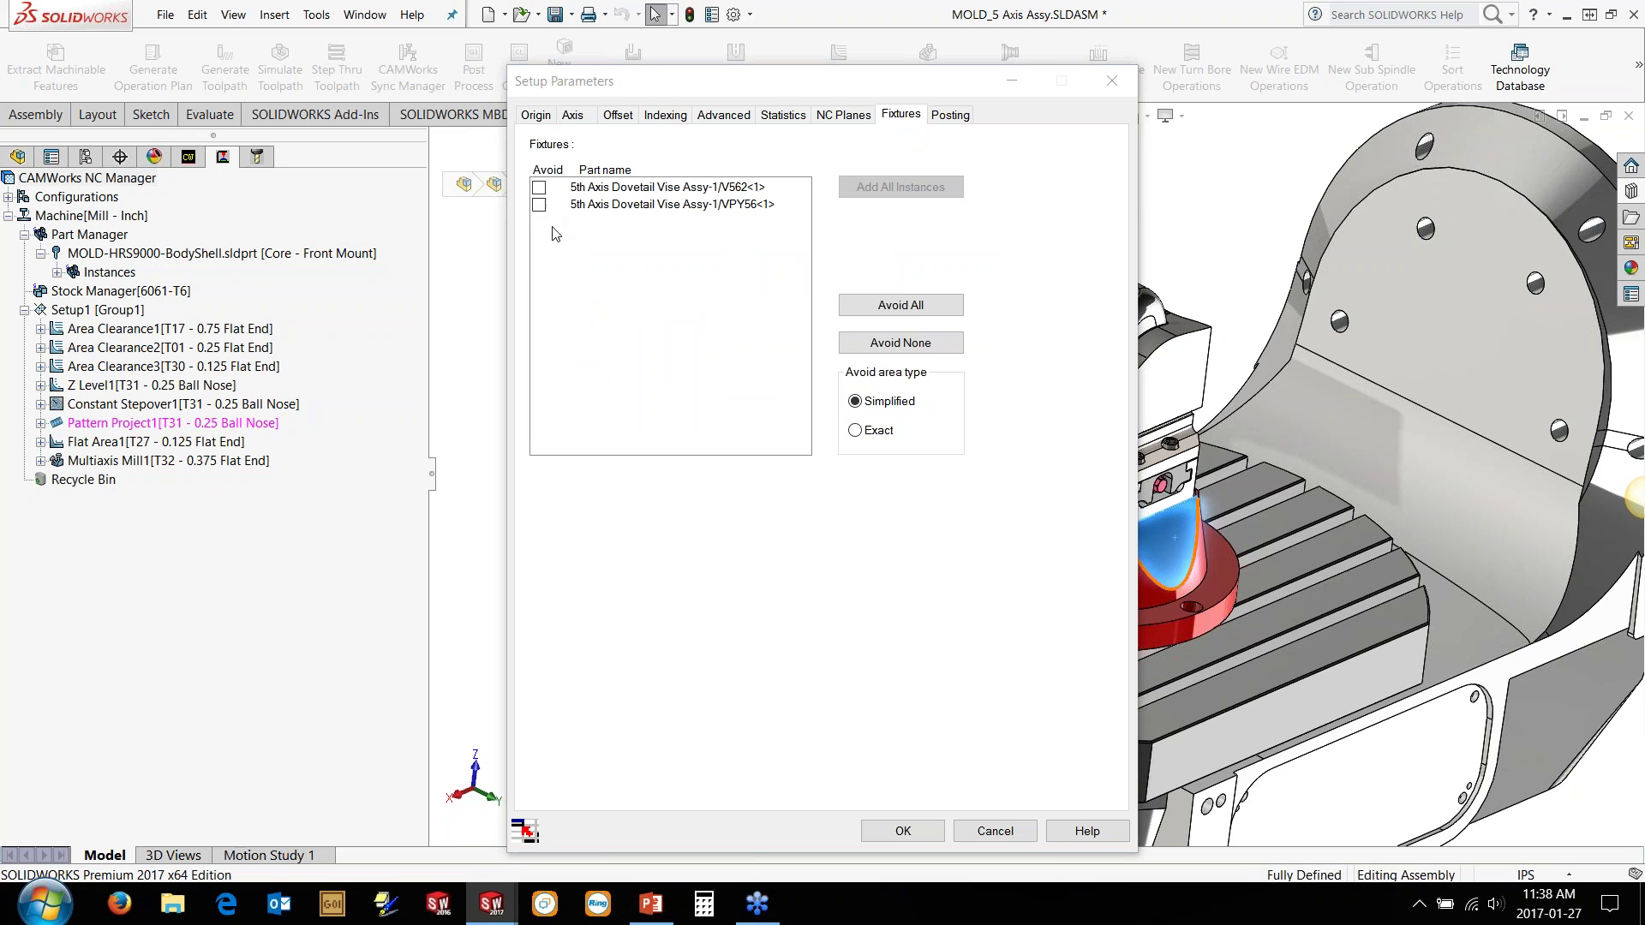
click(900, 836)
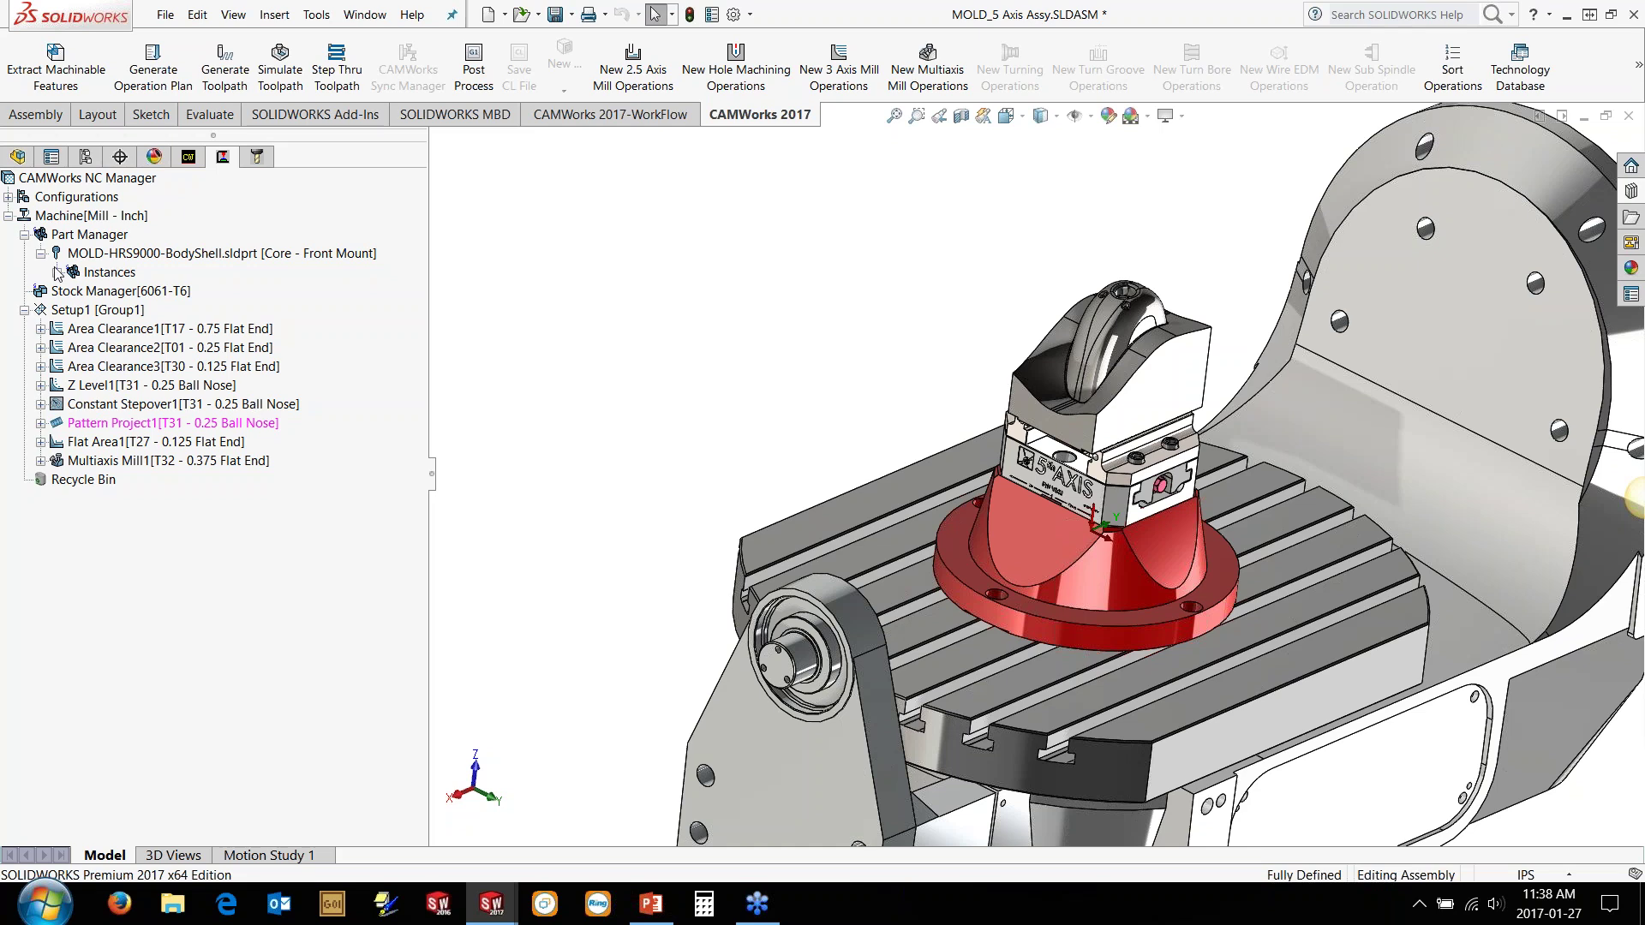
Step: Review the imported part's features and the machine's indexing choices and fixture coordinate system, leaving the machine settings without changes
click(189, 158)
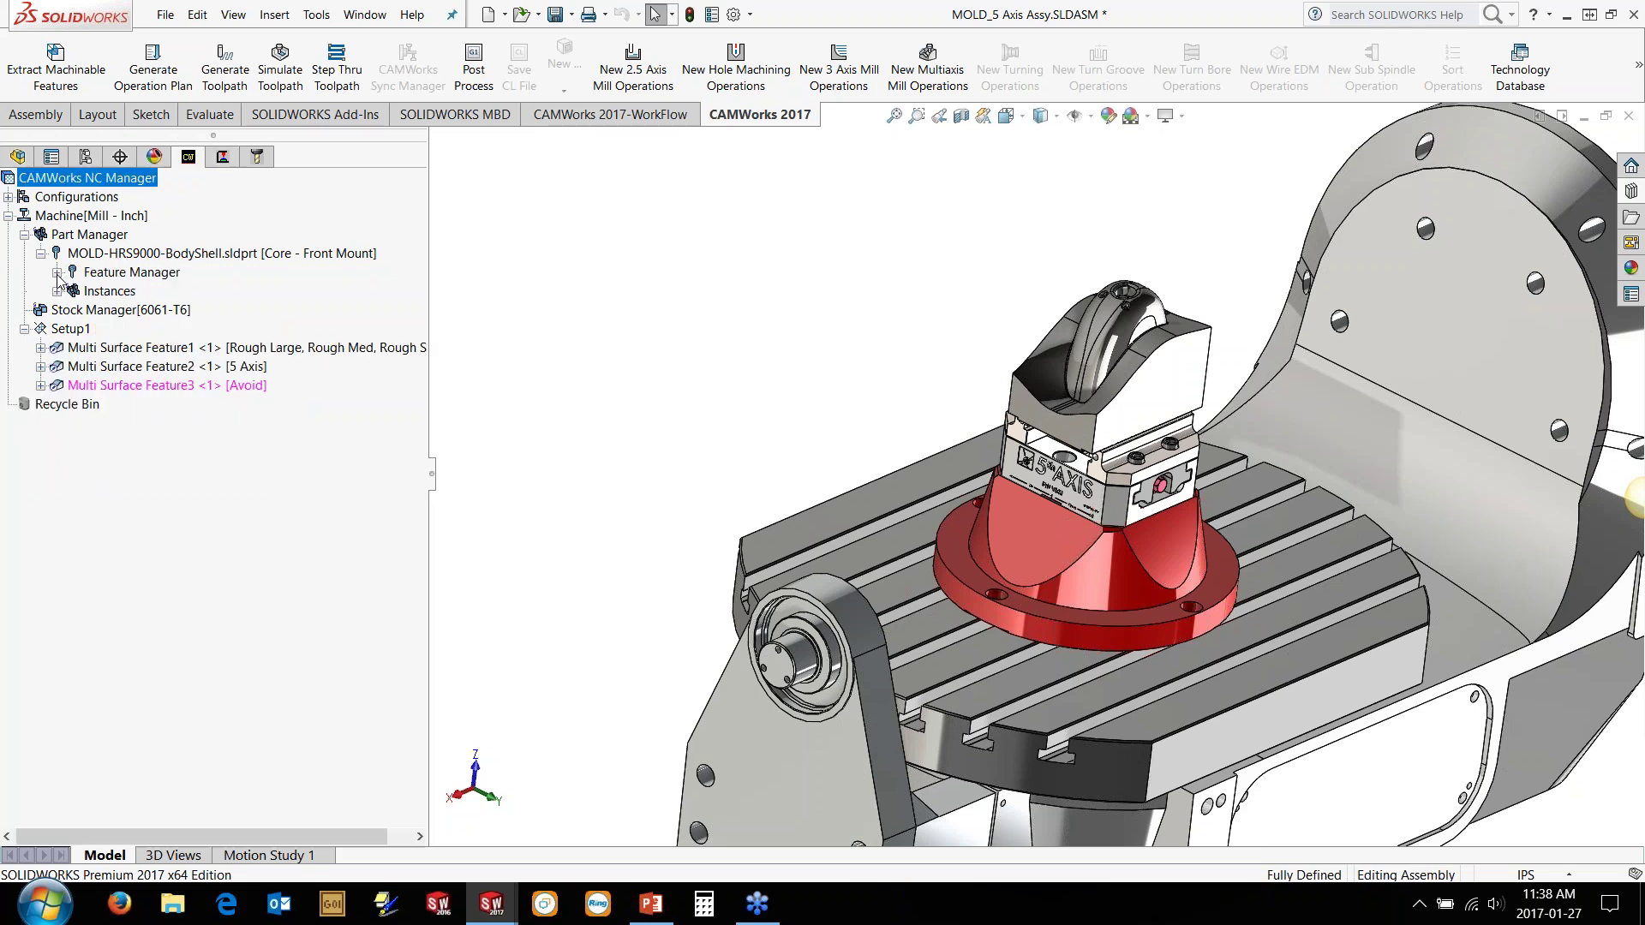
click(57, 272)
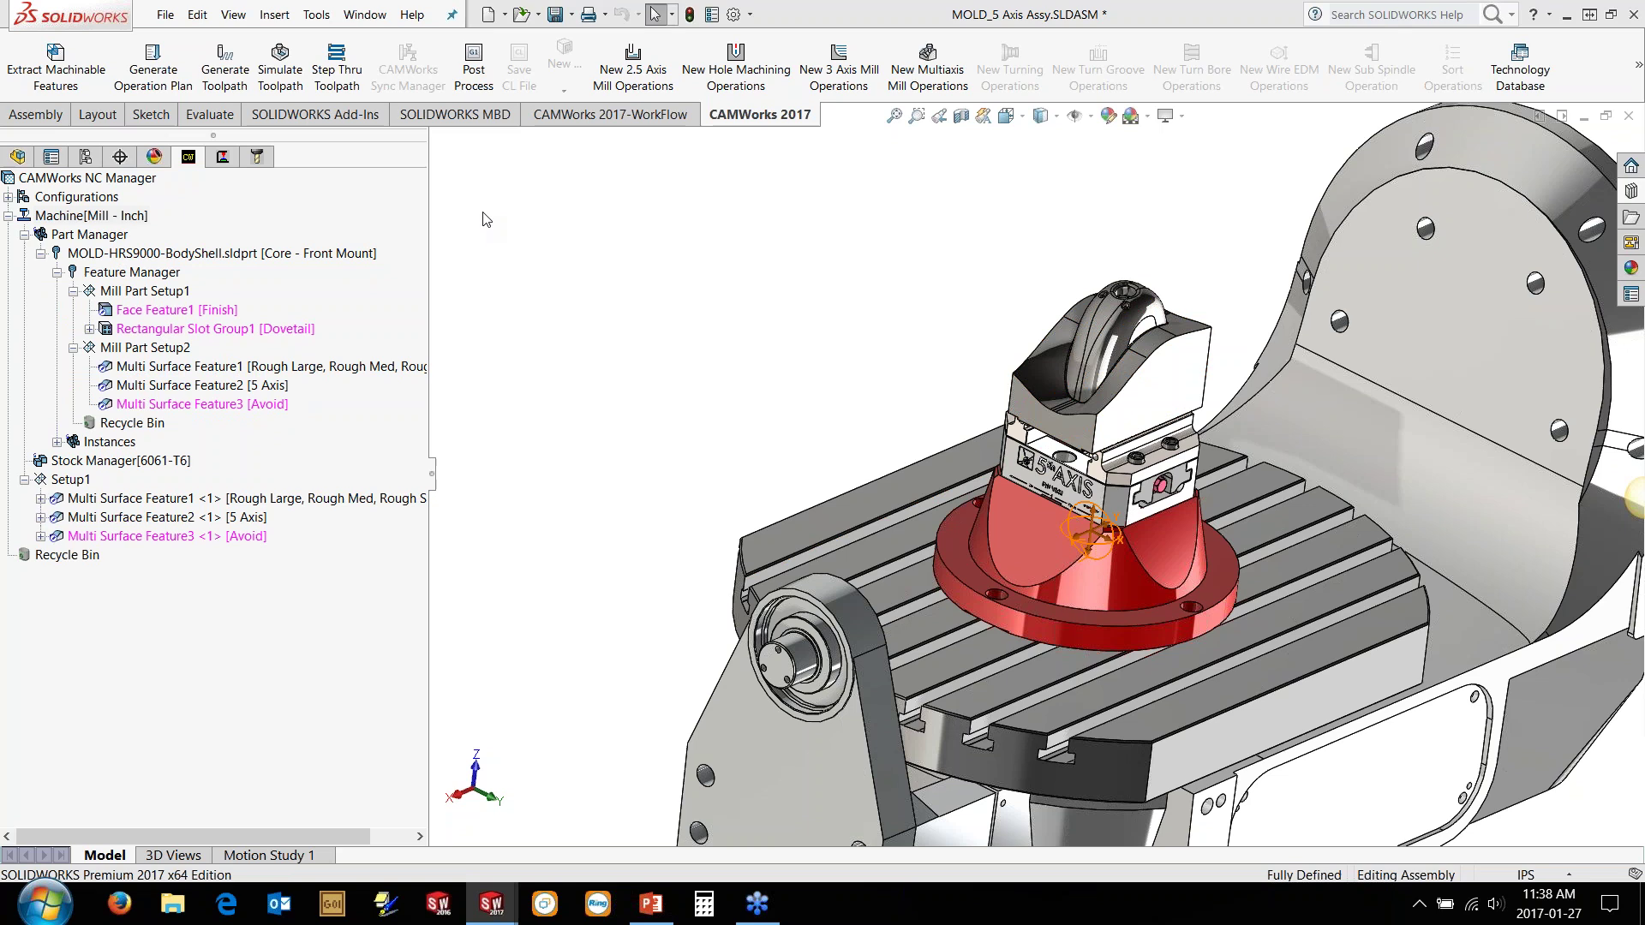
click(794, 127)
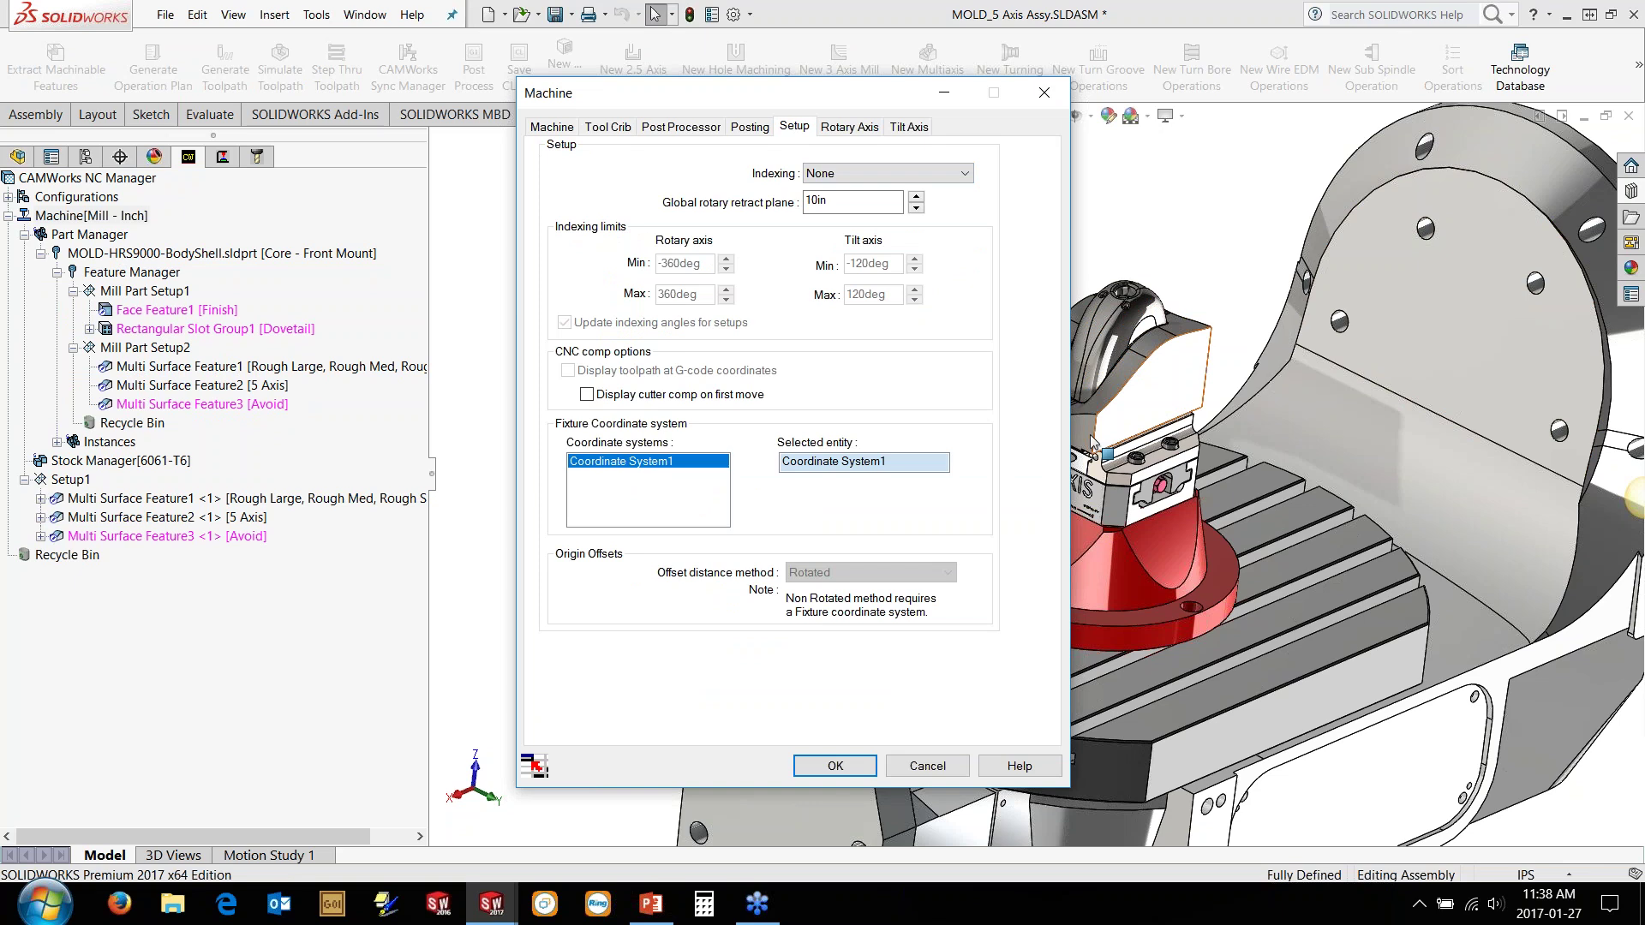
click(882, 171)
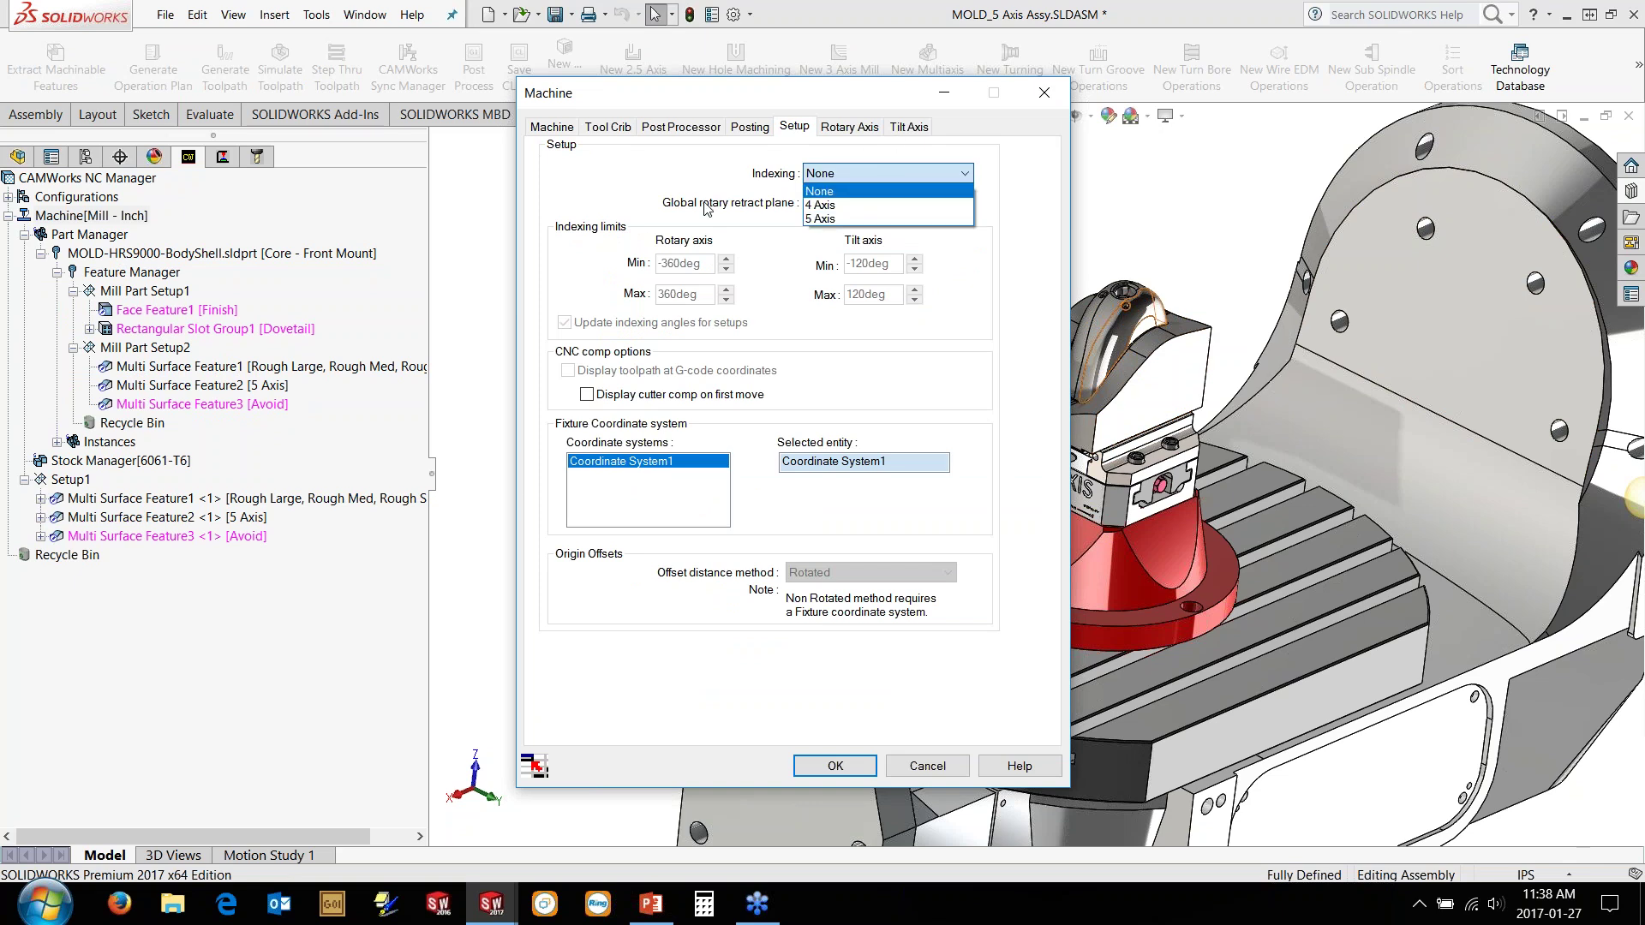
click(670, 261)
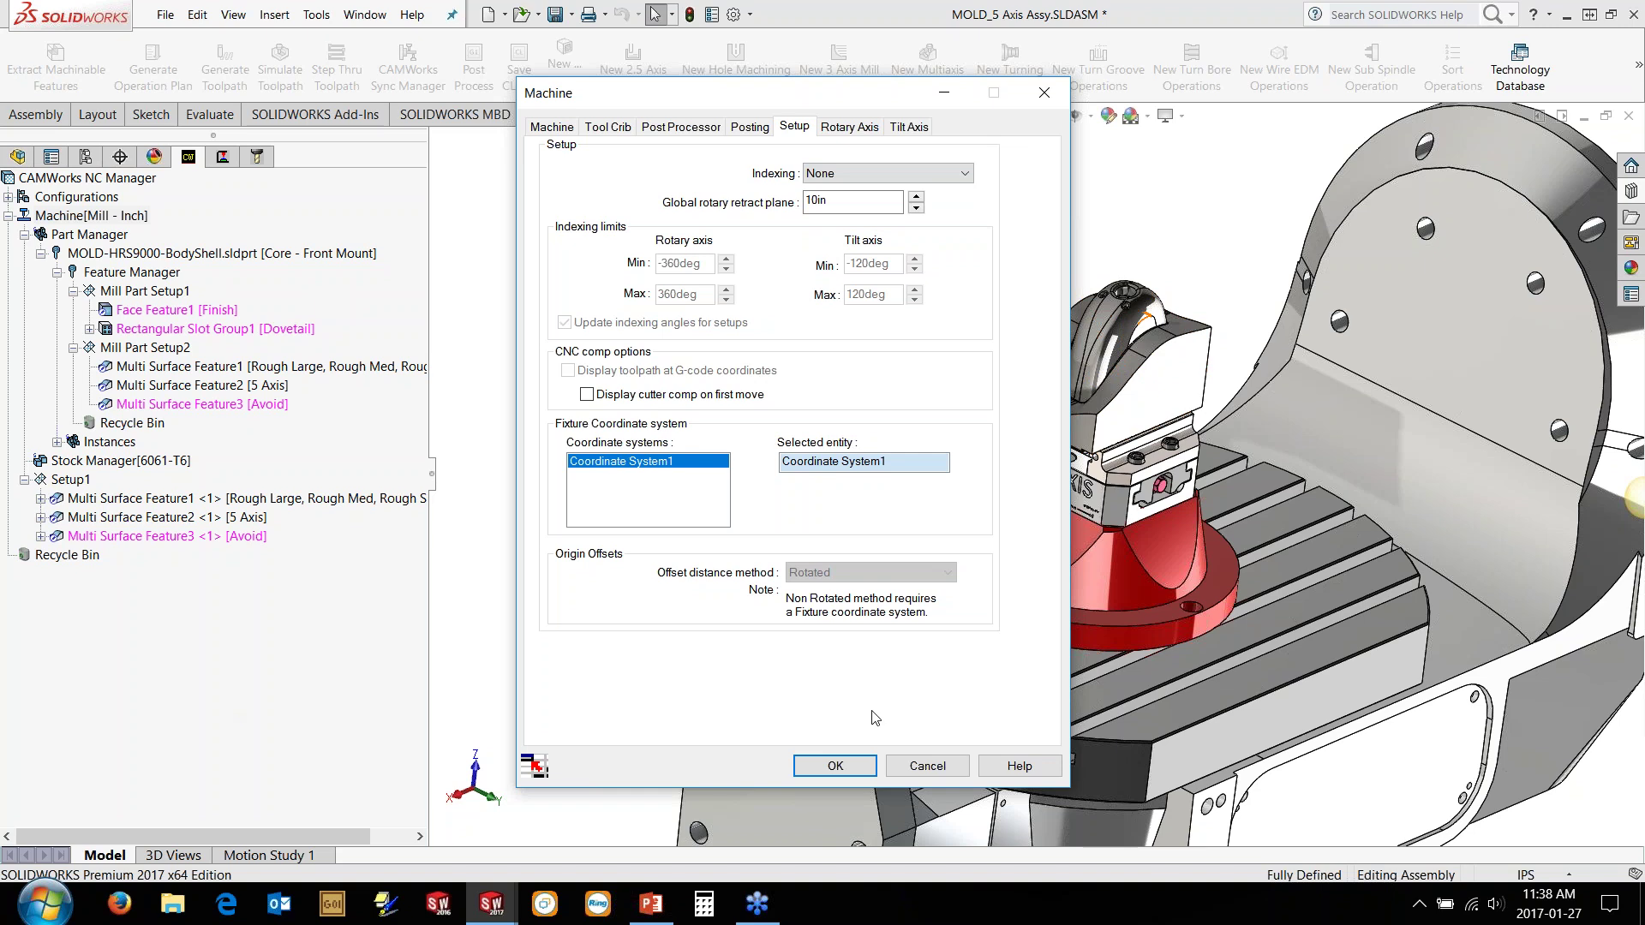
click(926, 767)
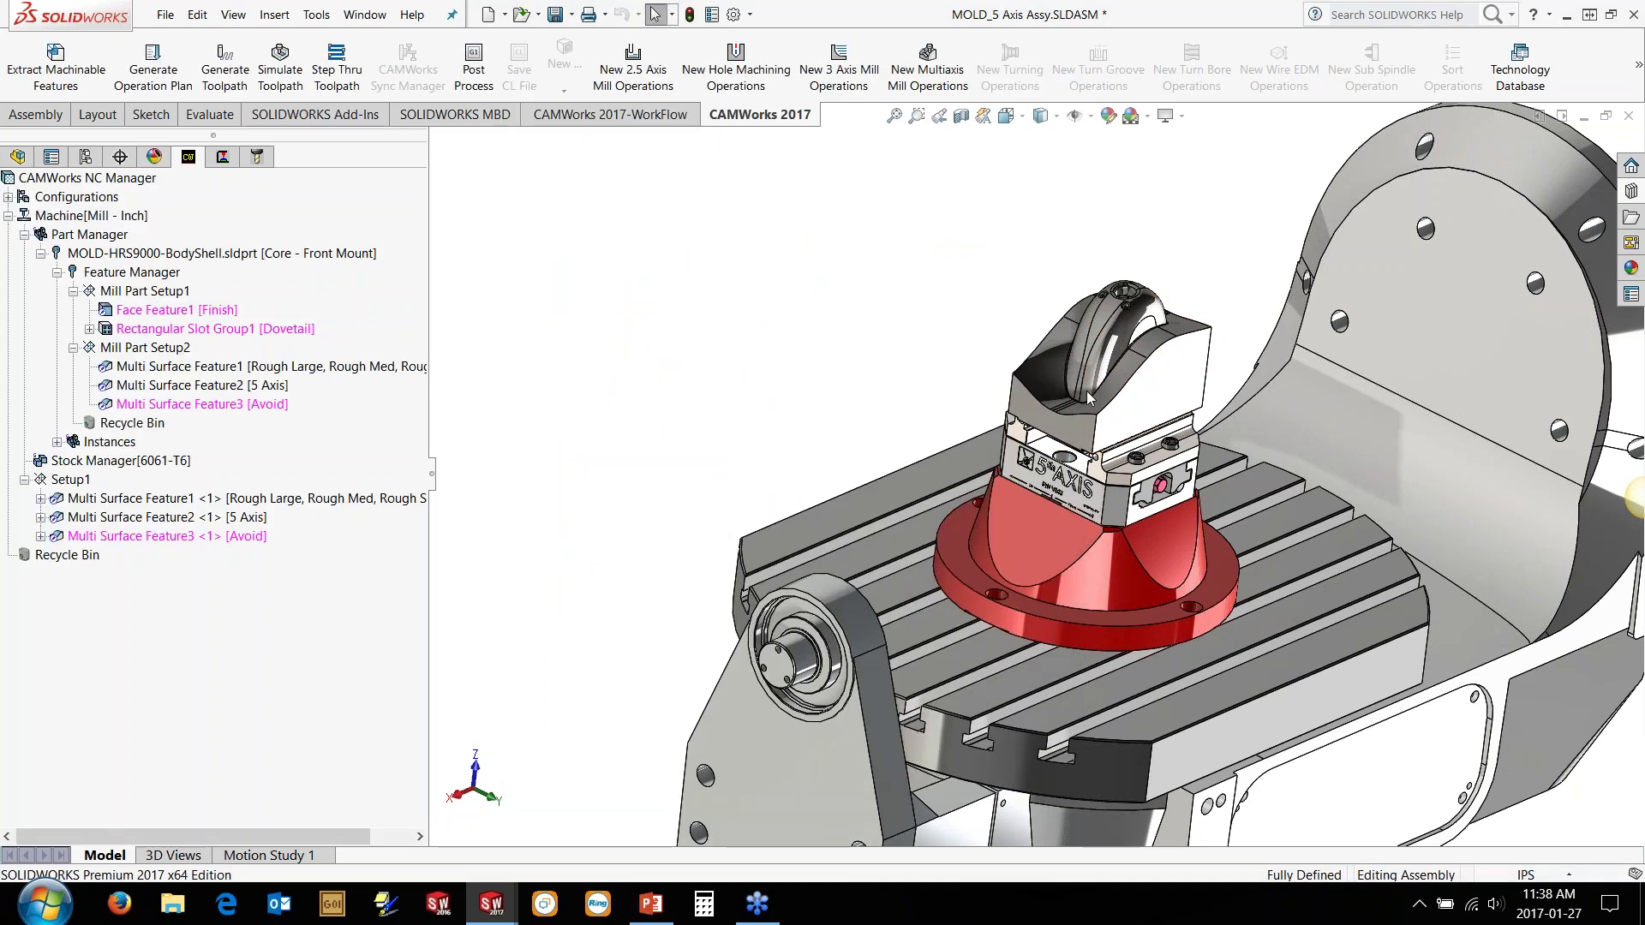
Step: Define the stock from the STL file MOLD_5 Axis Assy.stl in inches, inserted at Coordinate System1
click(222, 159)
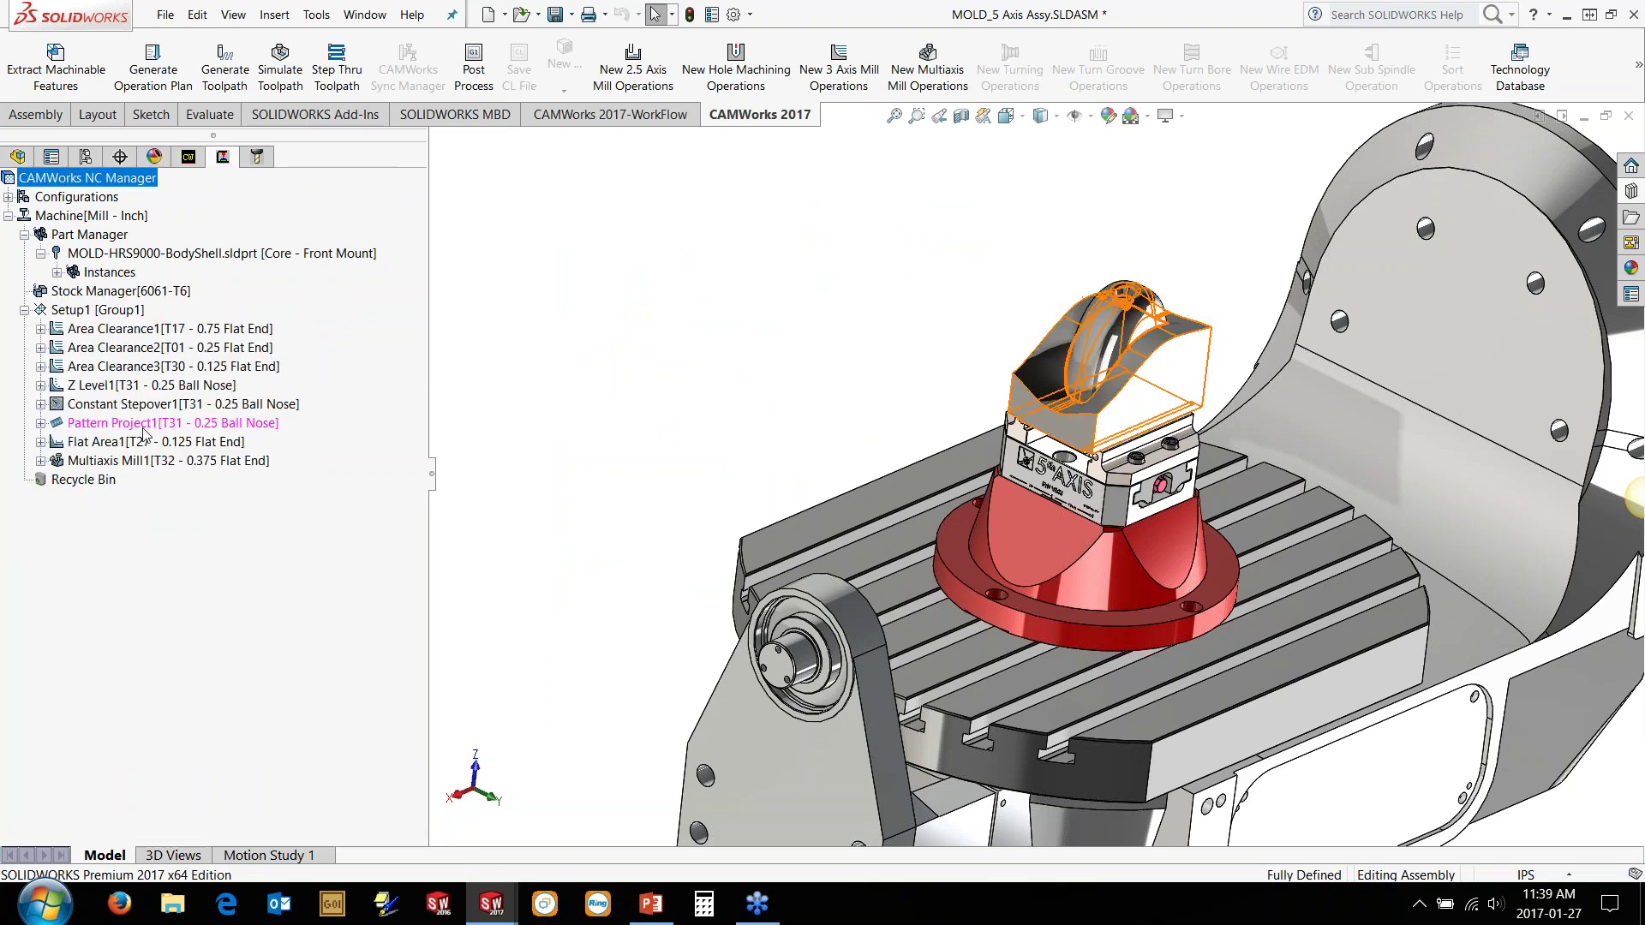
double_click(83, 292)
click(180, 370)
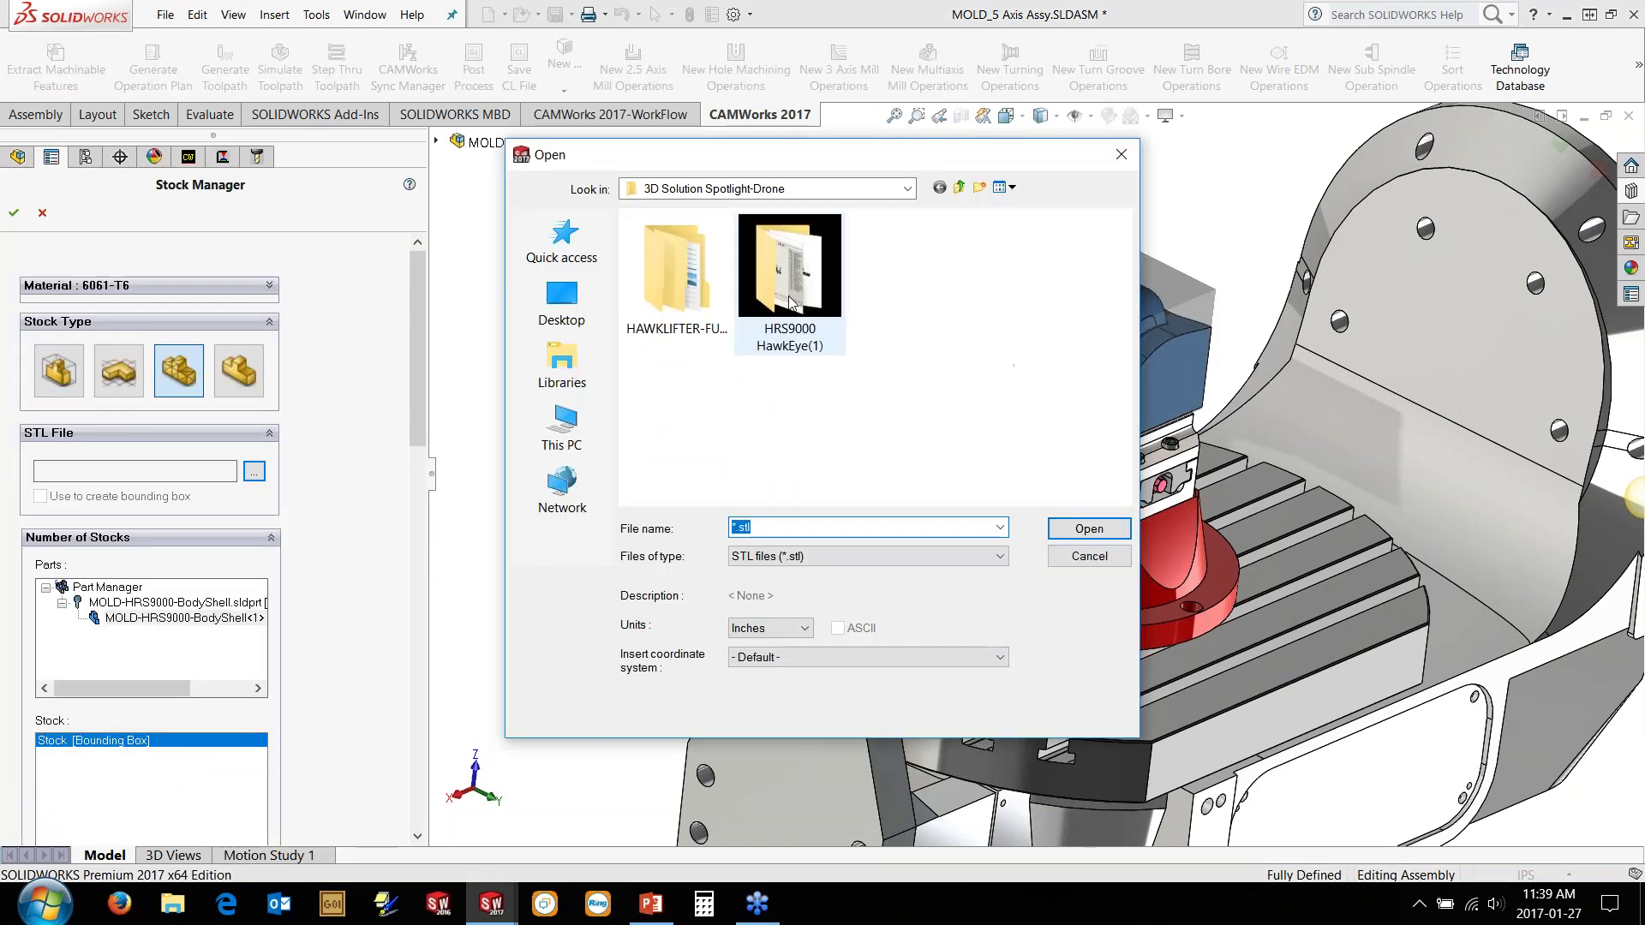
double_click(747, 254)
double_click(748, 248)
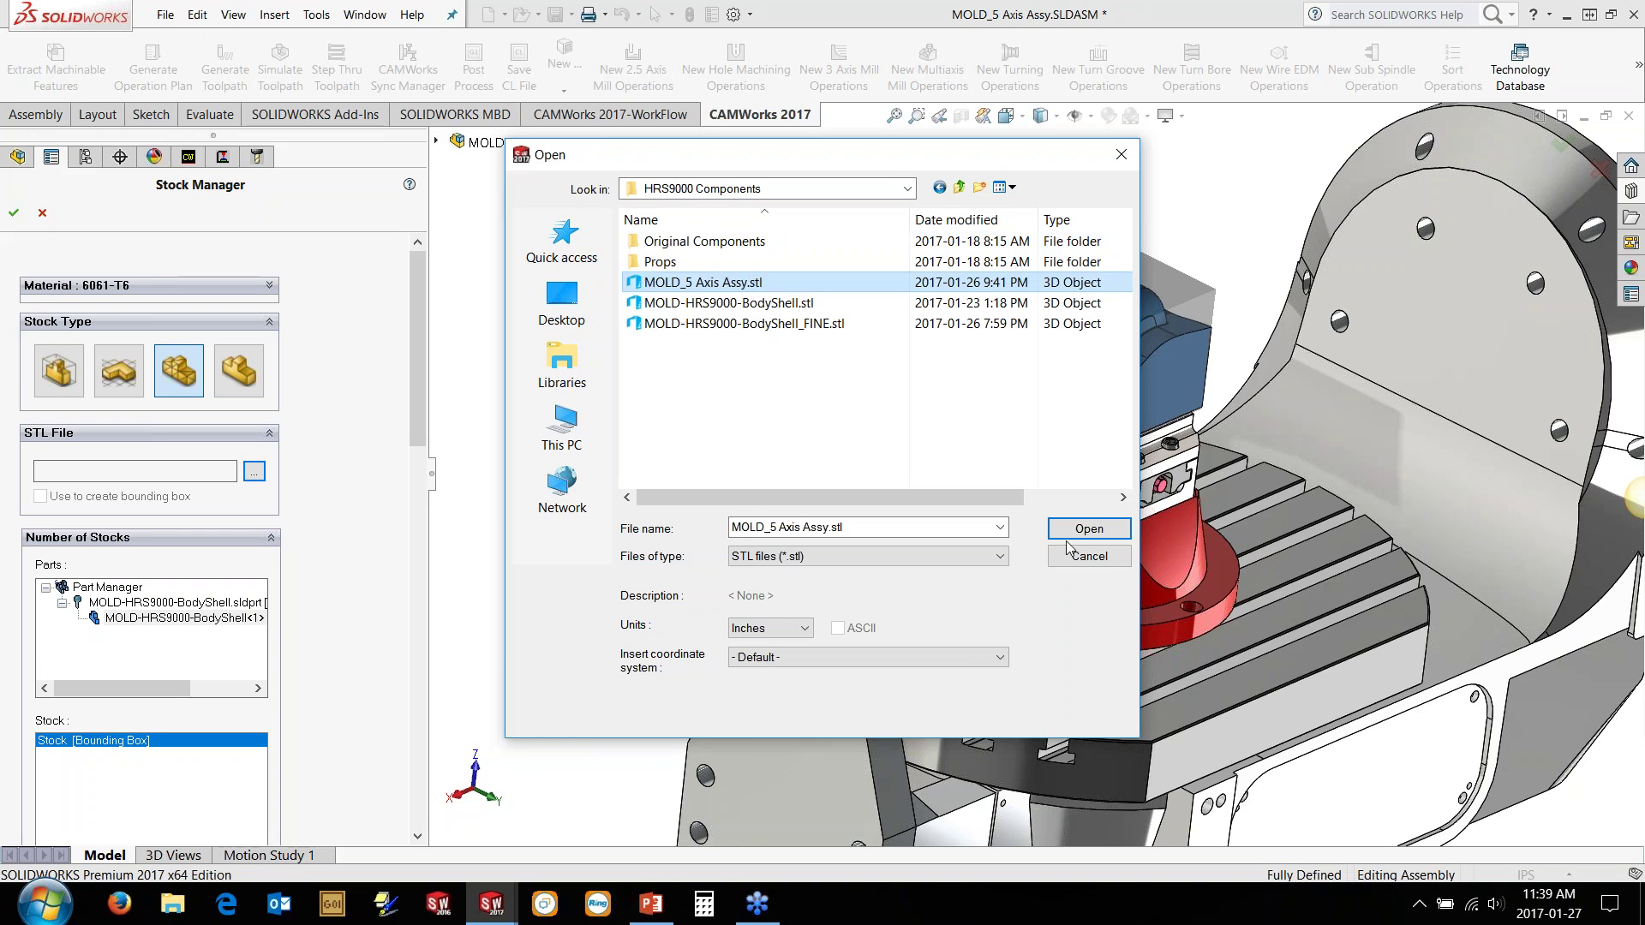
click(947, 657)
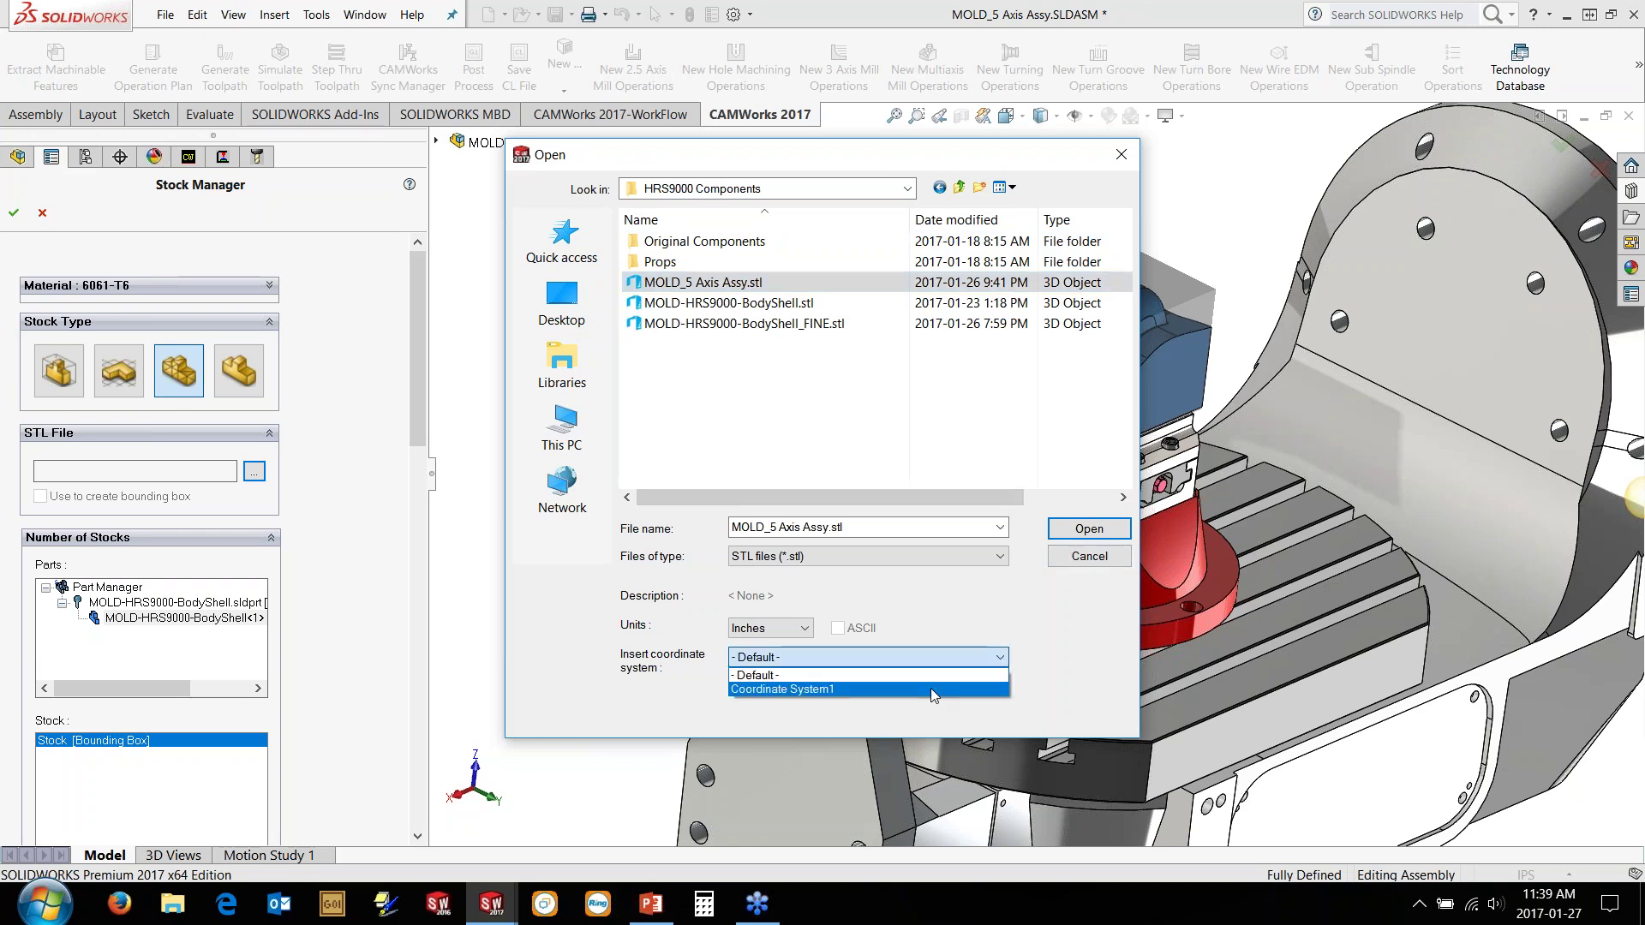
click(933, 690)
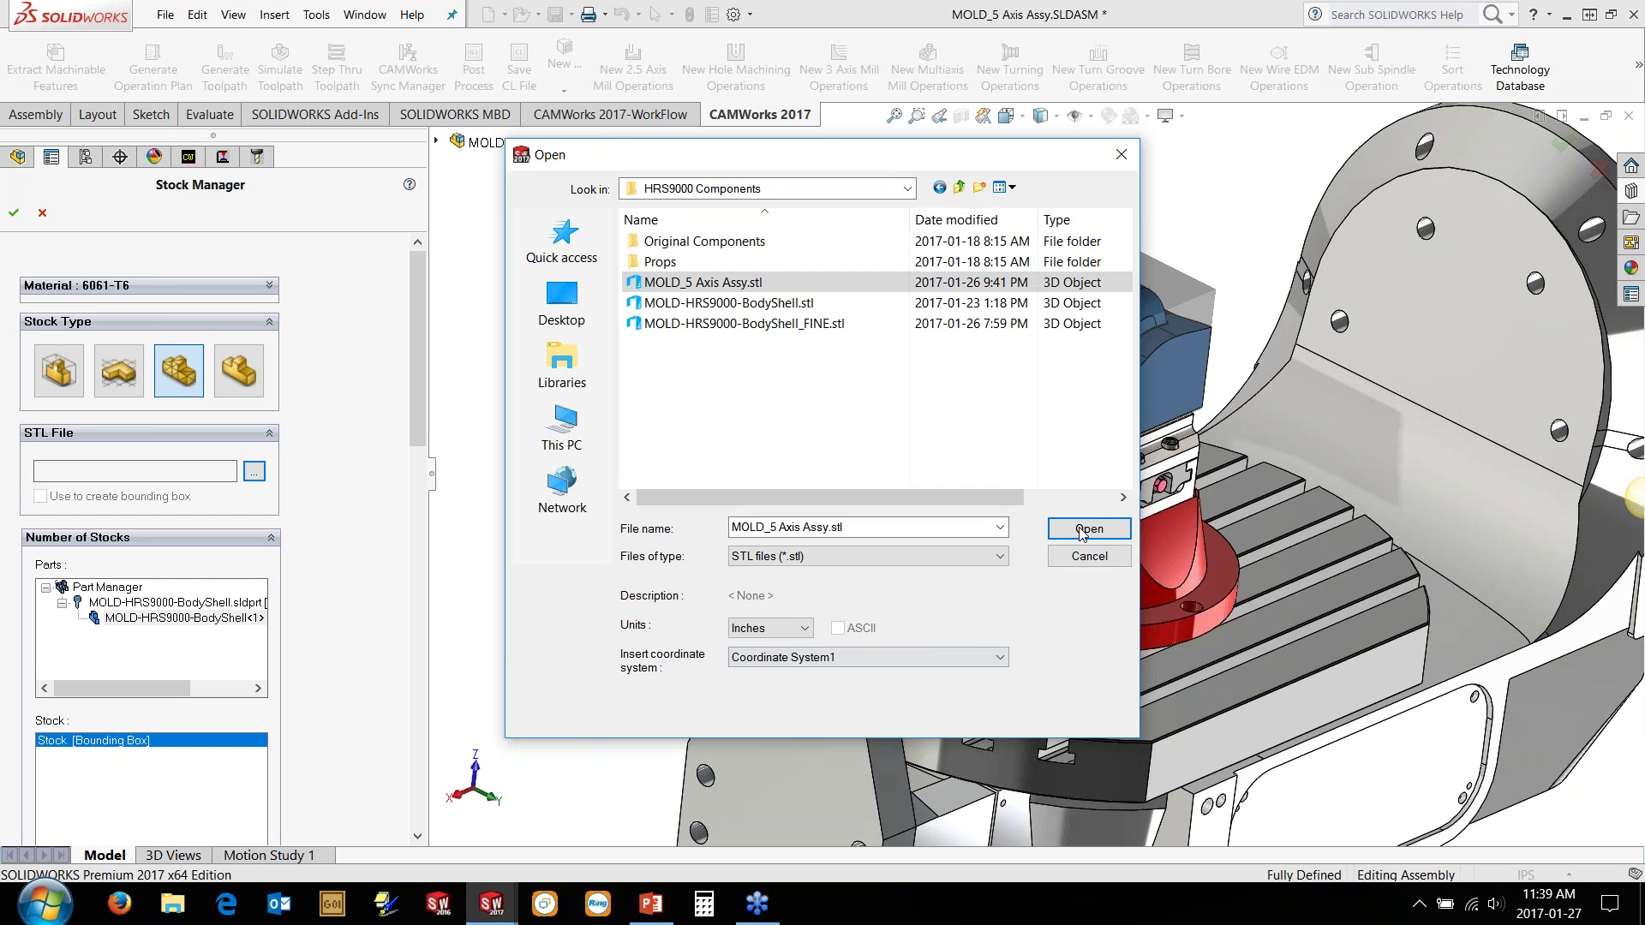
click(1083, 534)
click(14, 212)
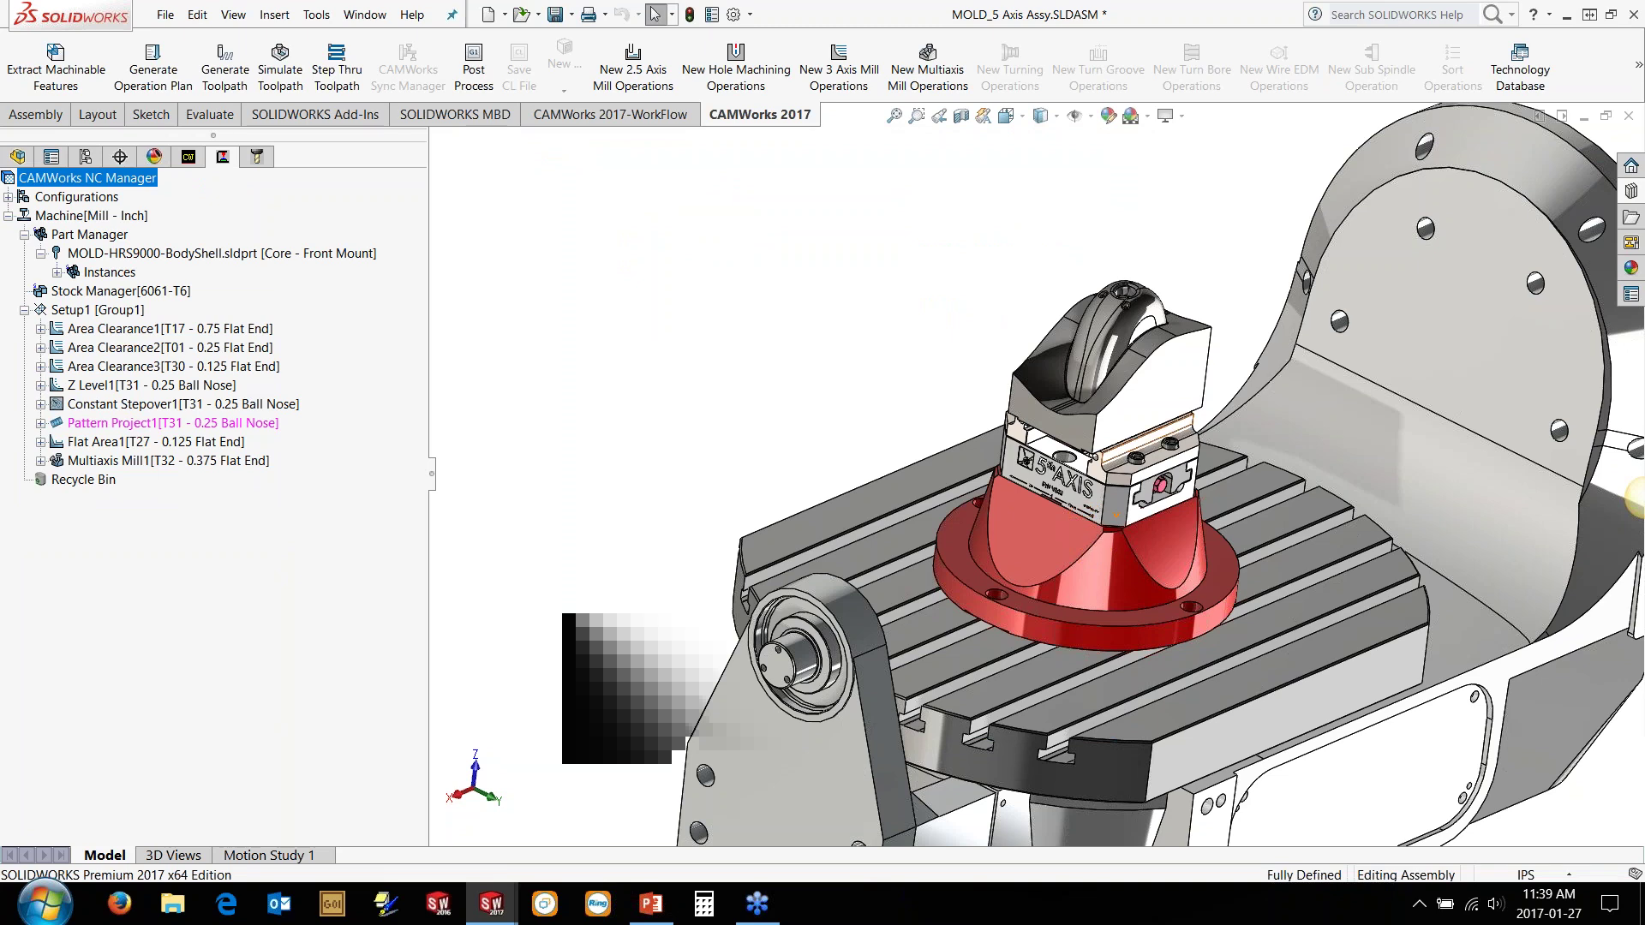
Step: Set the Multiaxis Mill1 operation's Plane In Z clearance to 10 in and accept the operation parameters
click(132, 462)
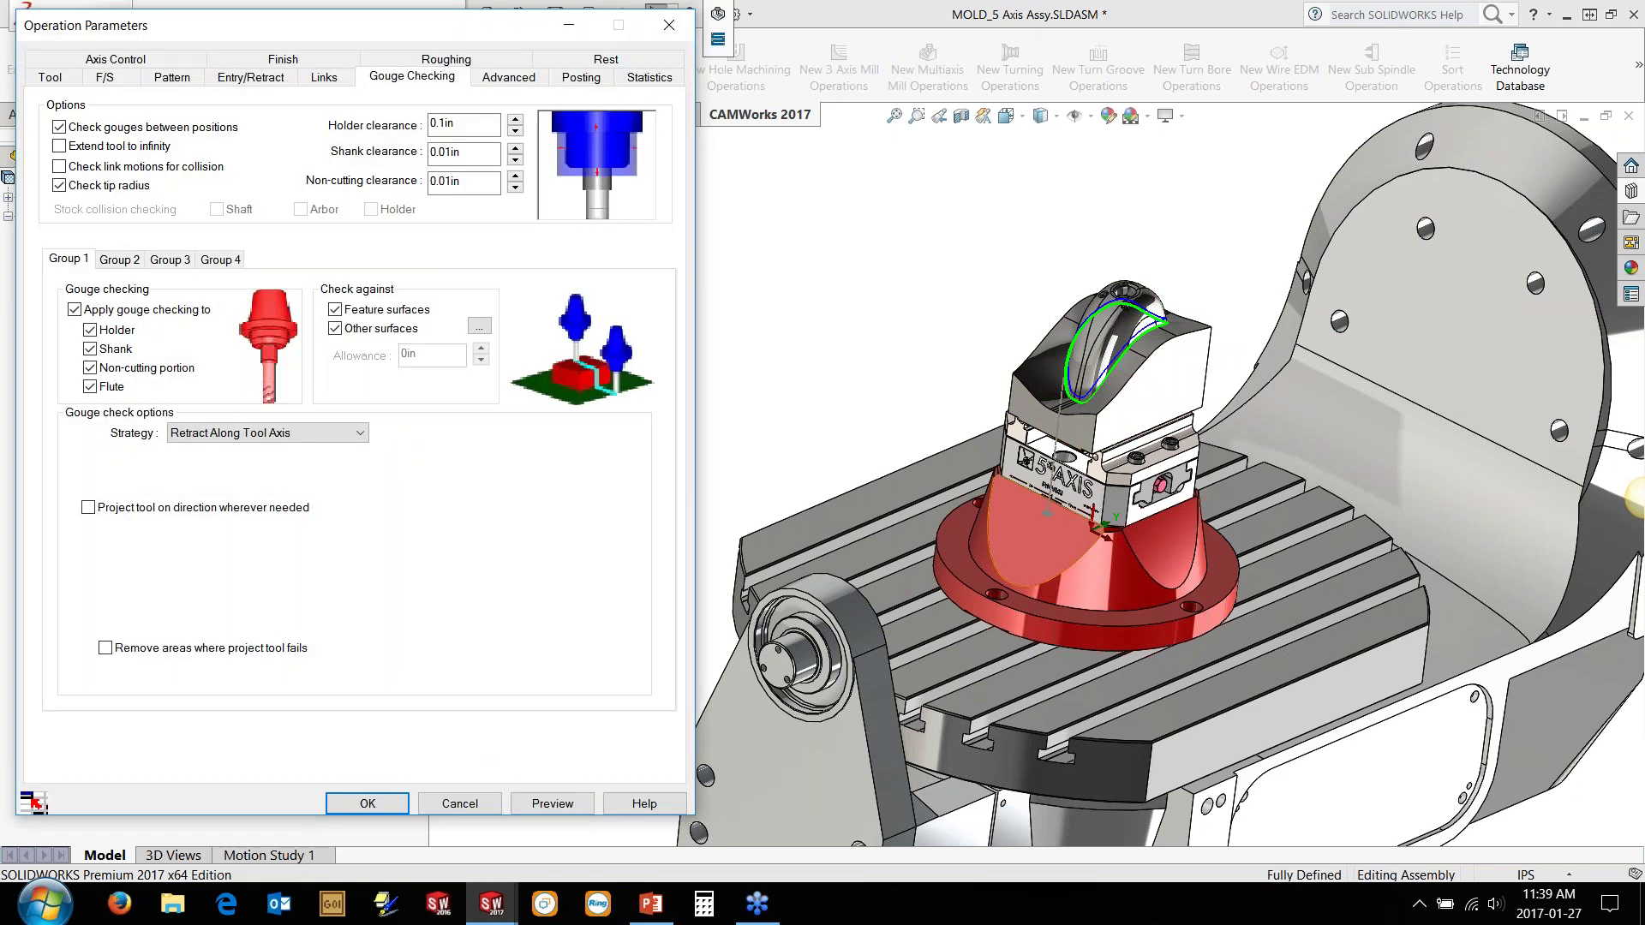
middle_drag(1167, 548, 1101, 471)
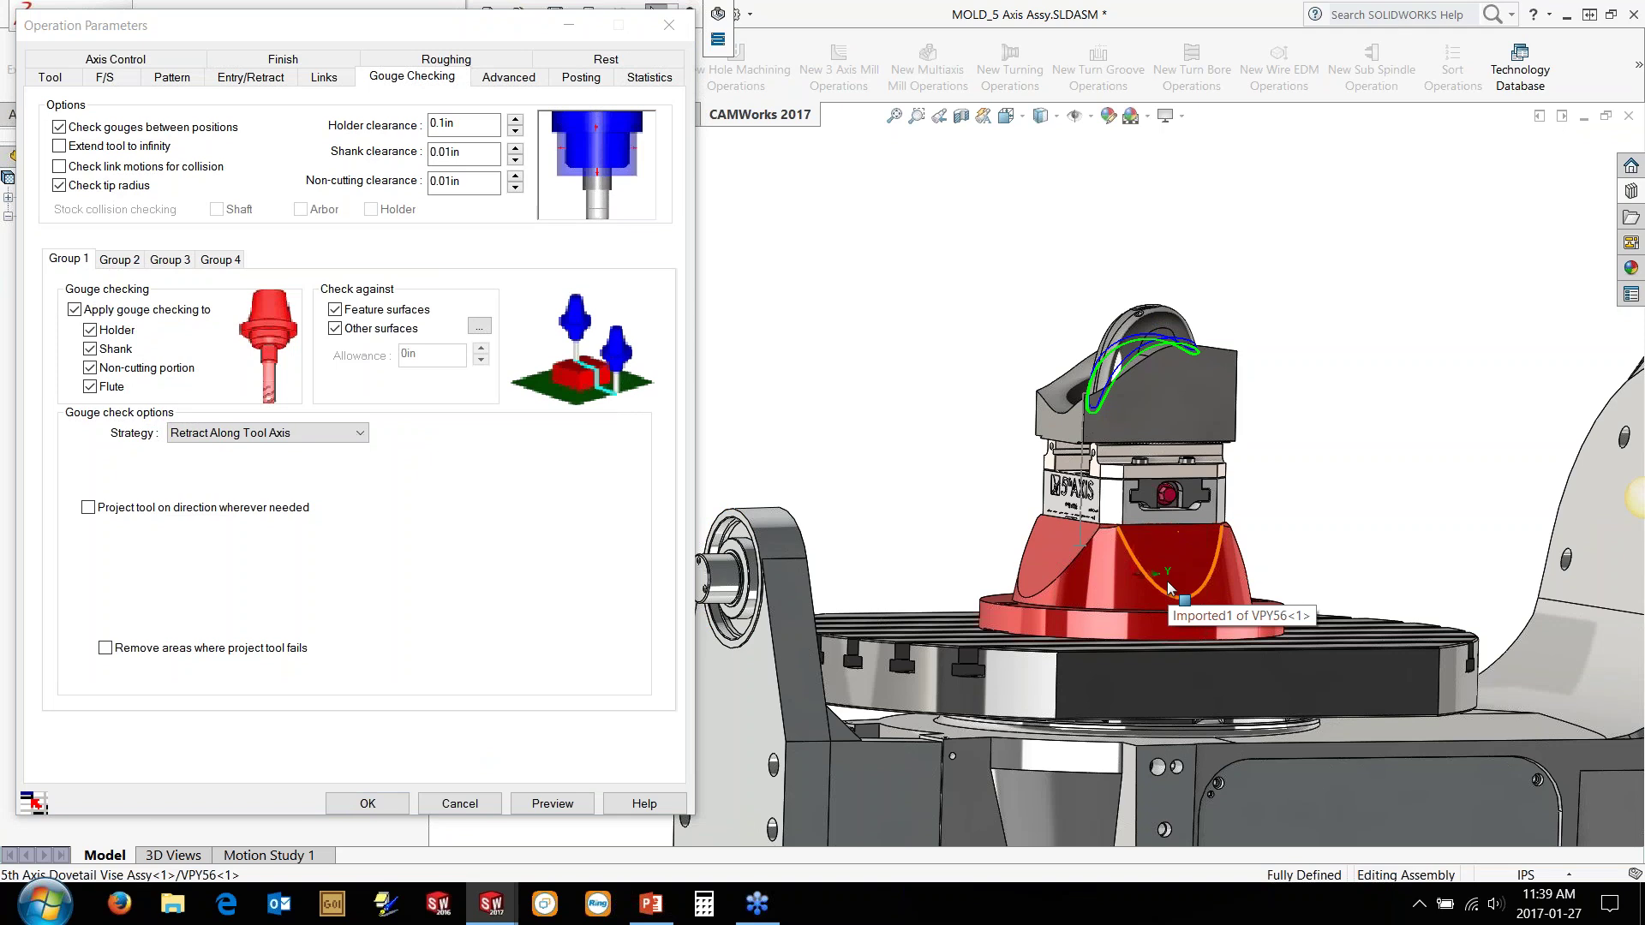
click(250, 76)
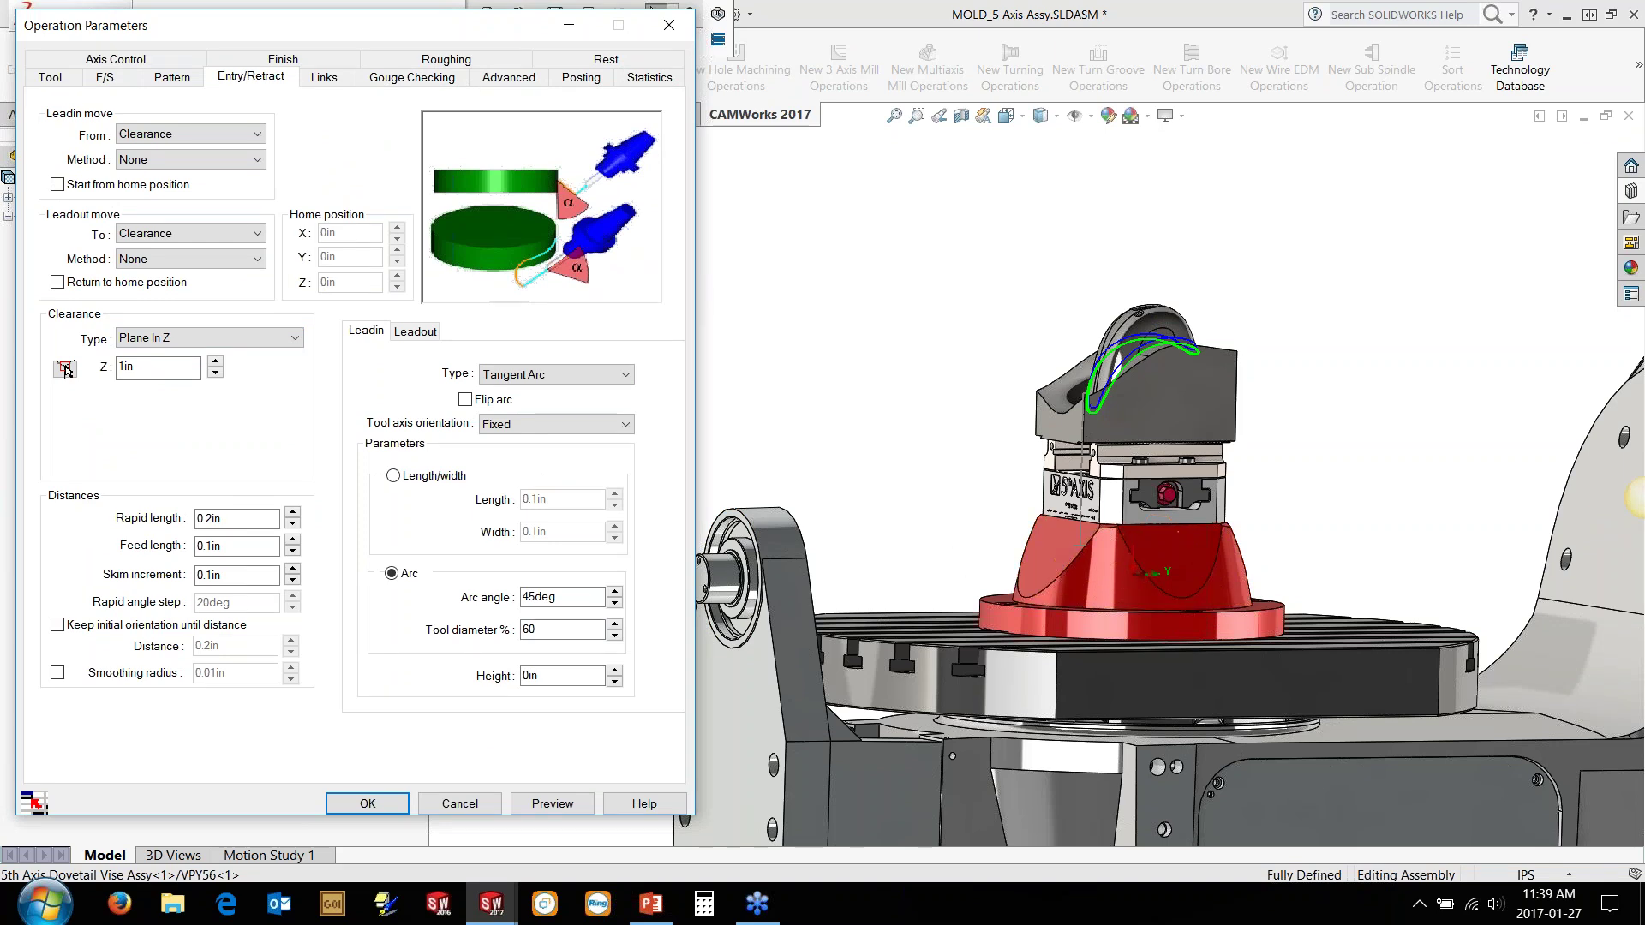
double_click(125, 368)
text(1)
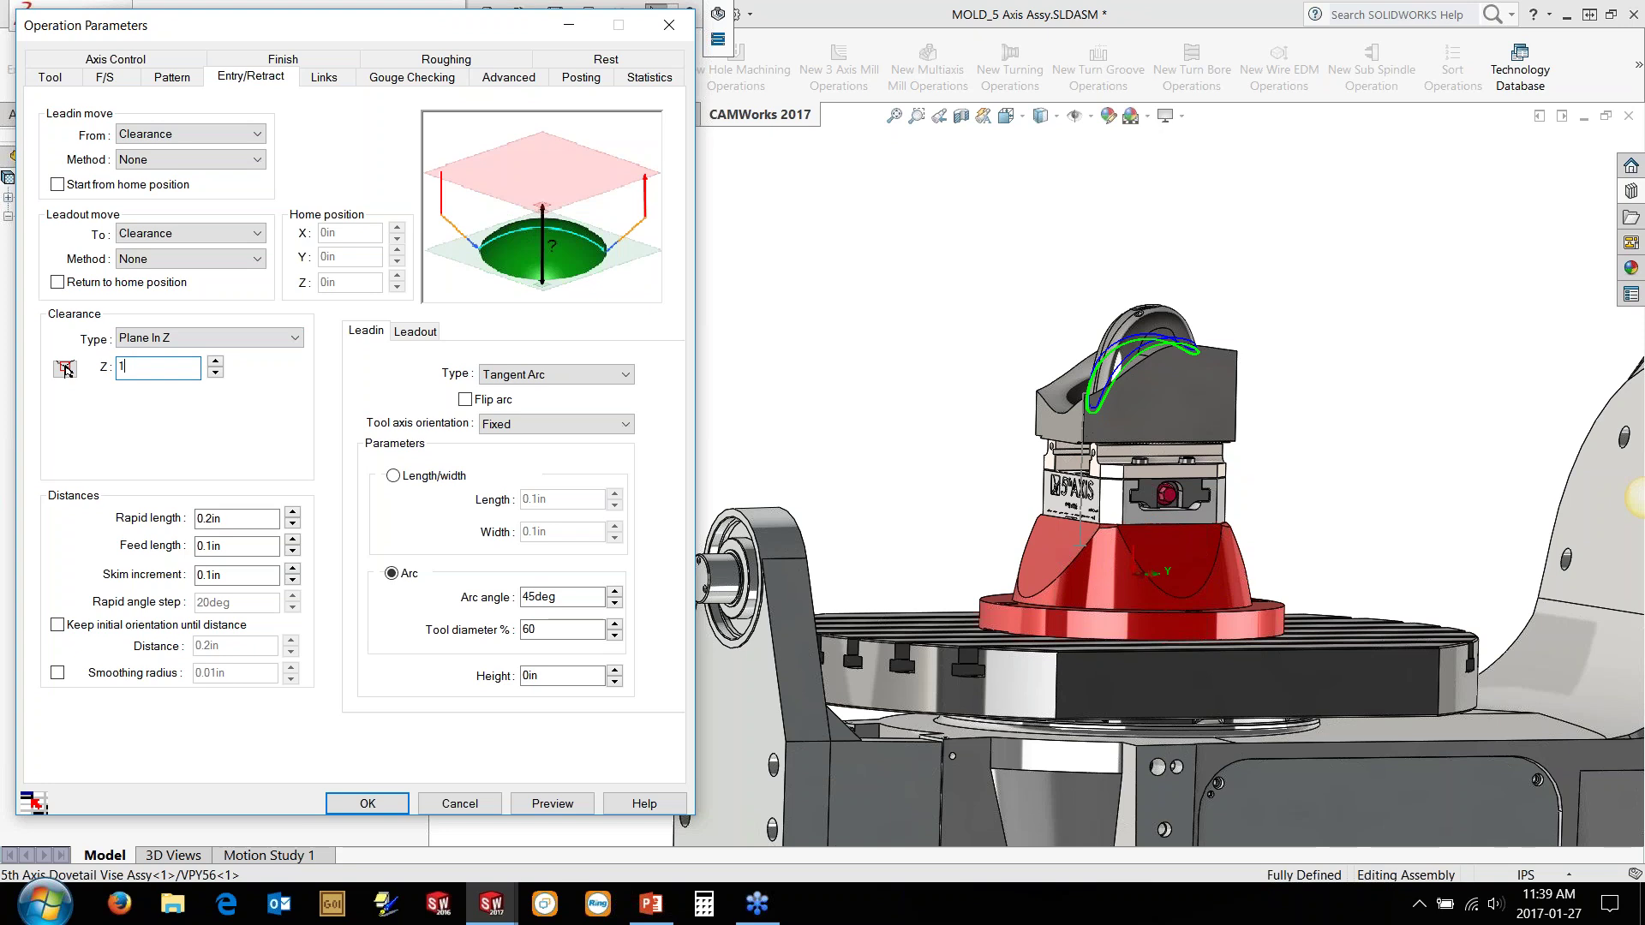
text(0)
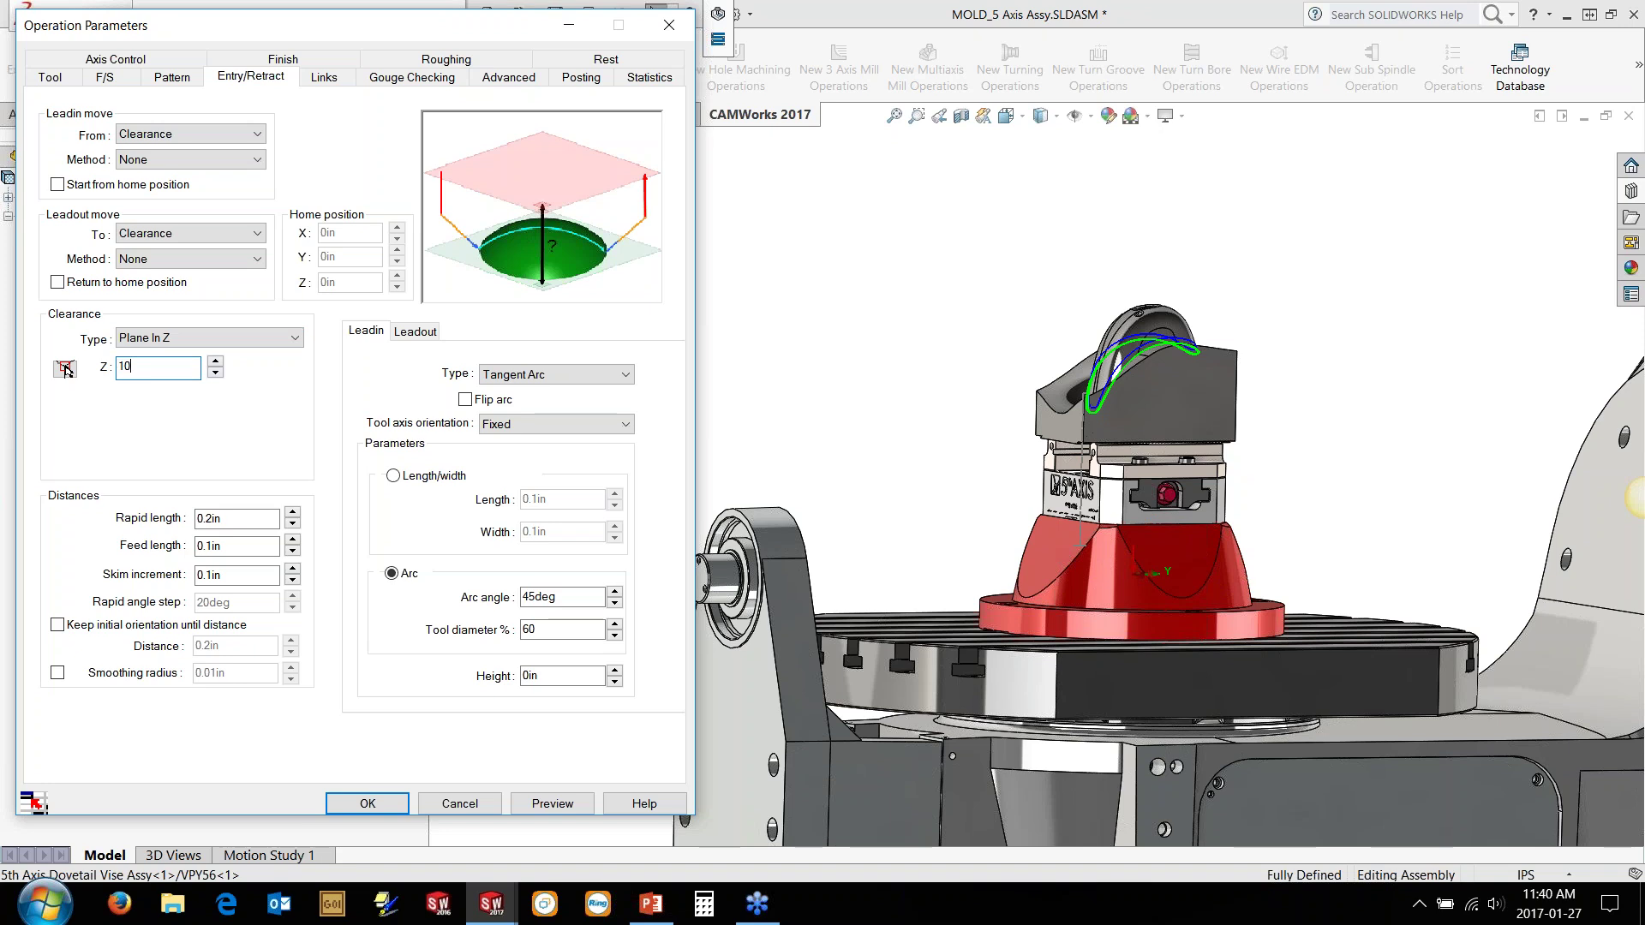
click(66, 369)
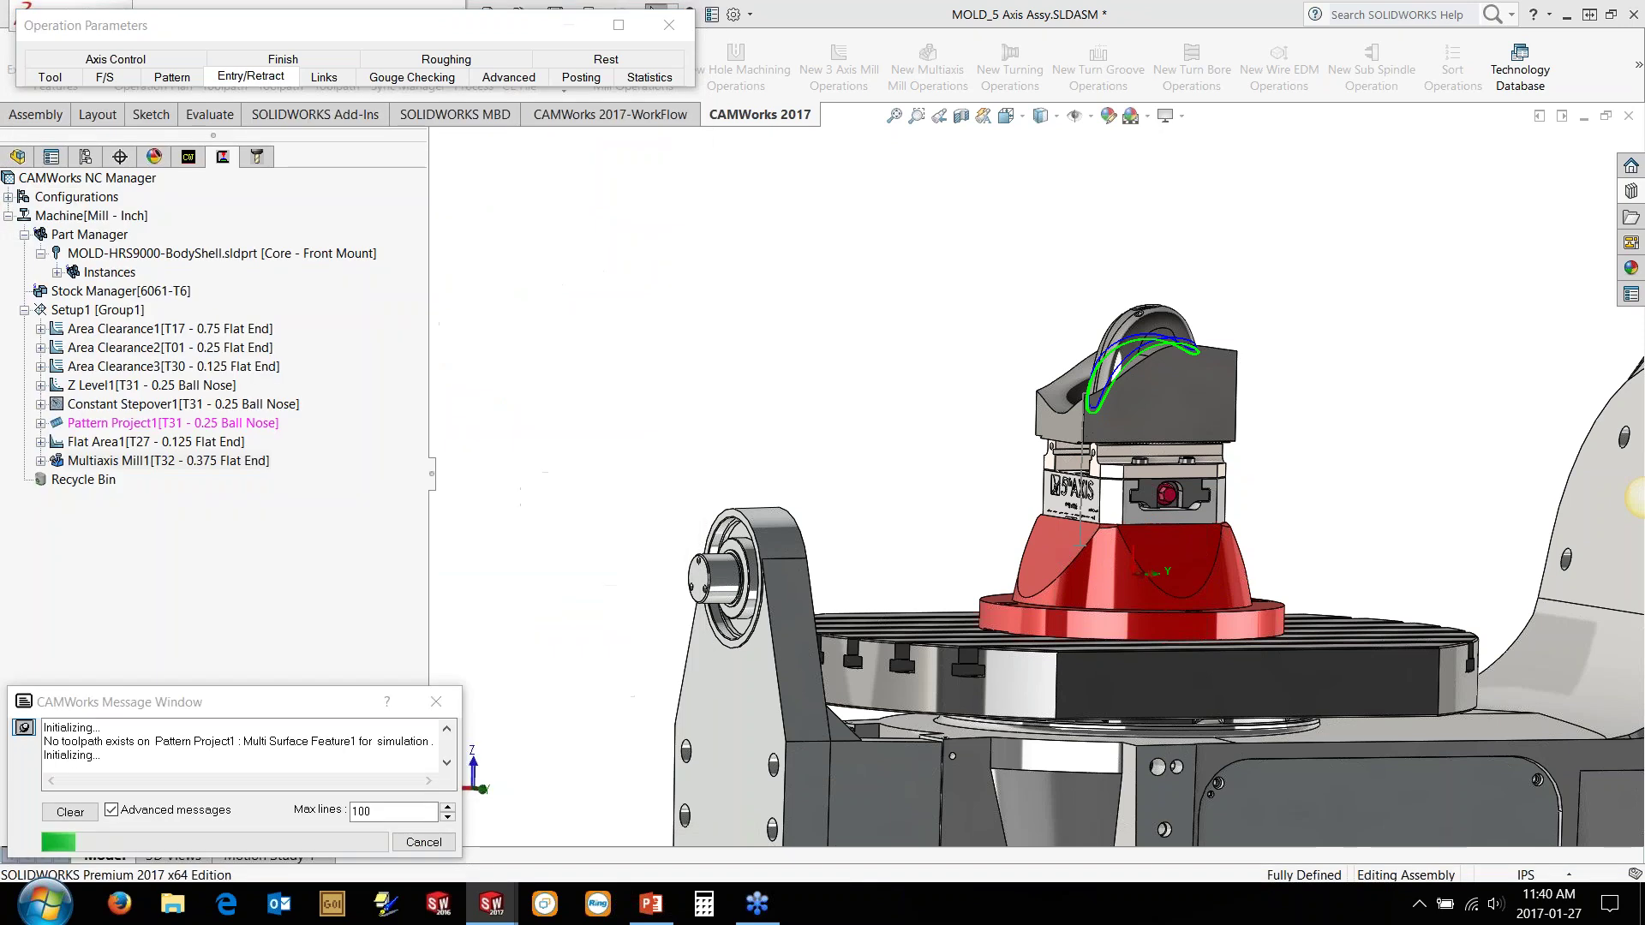
click(618, 26)
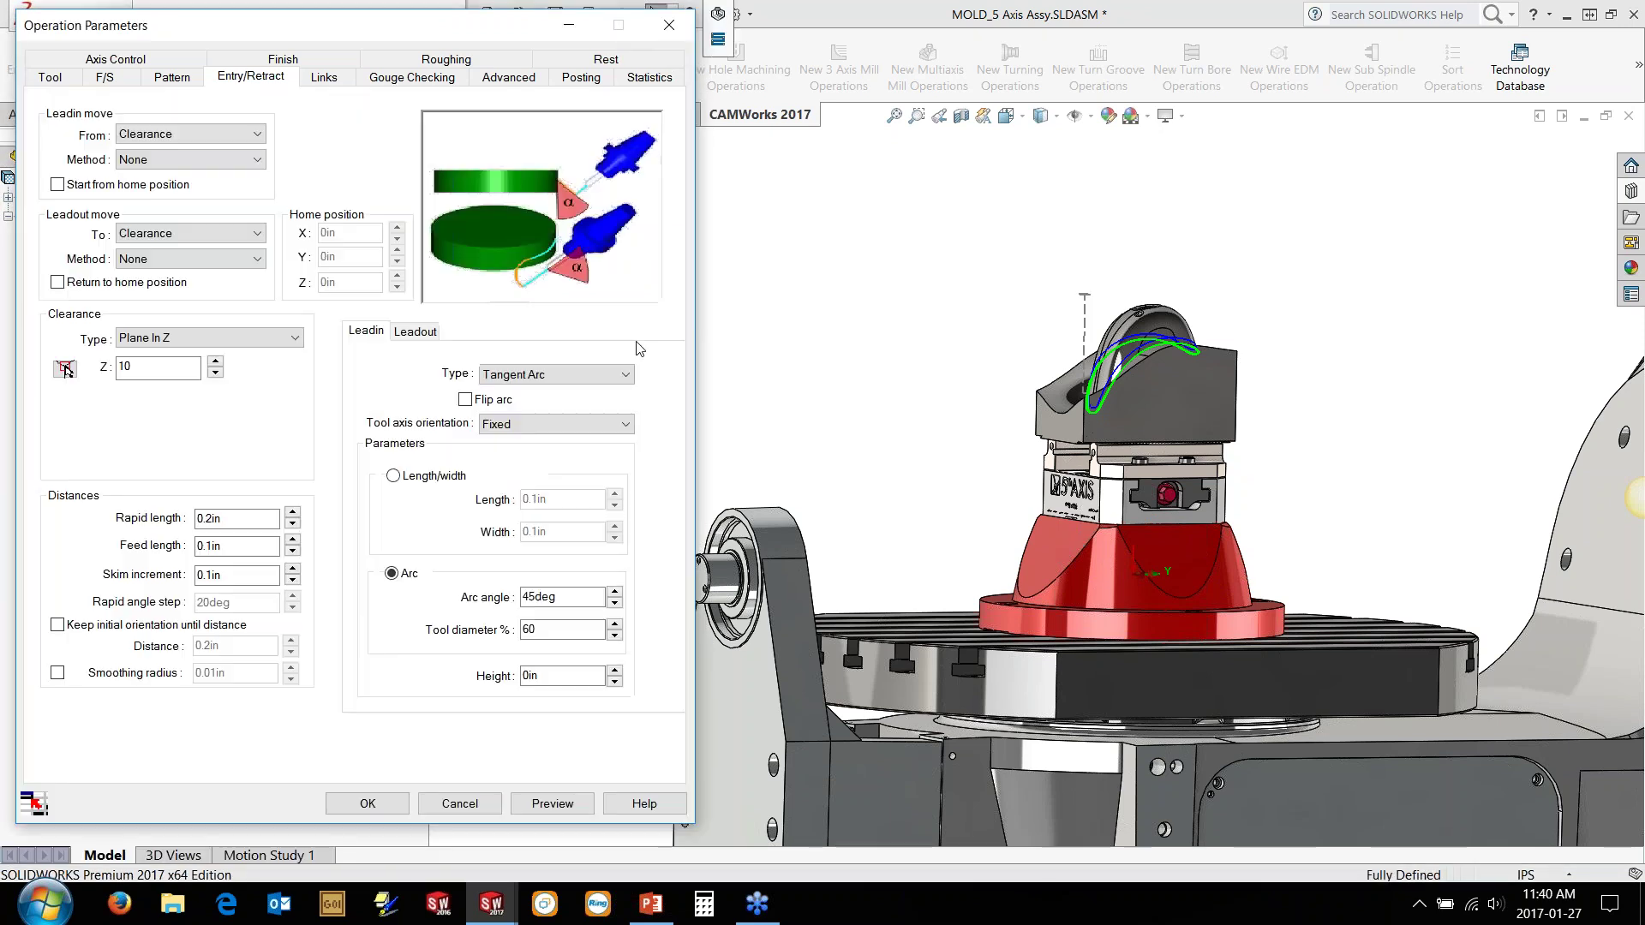
click(369, 809)
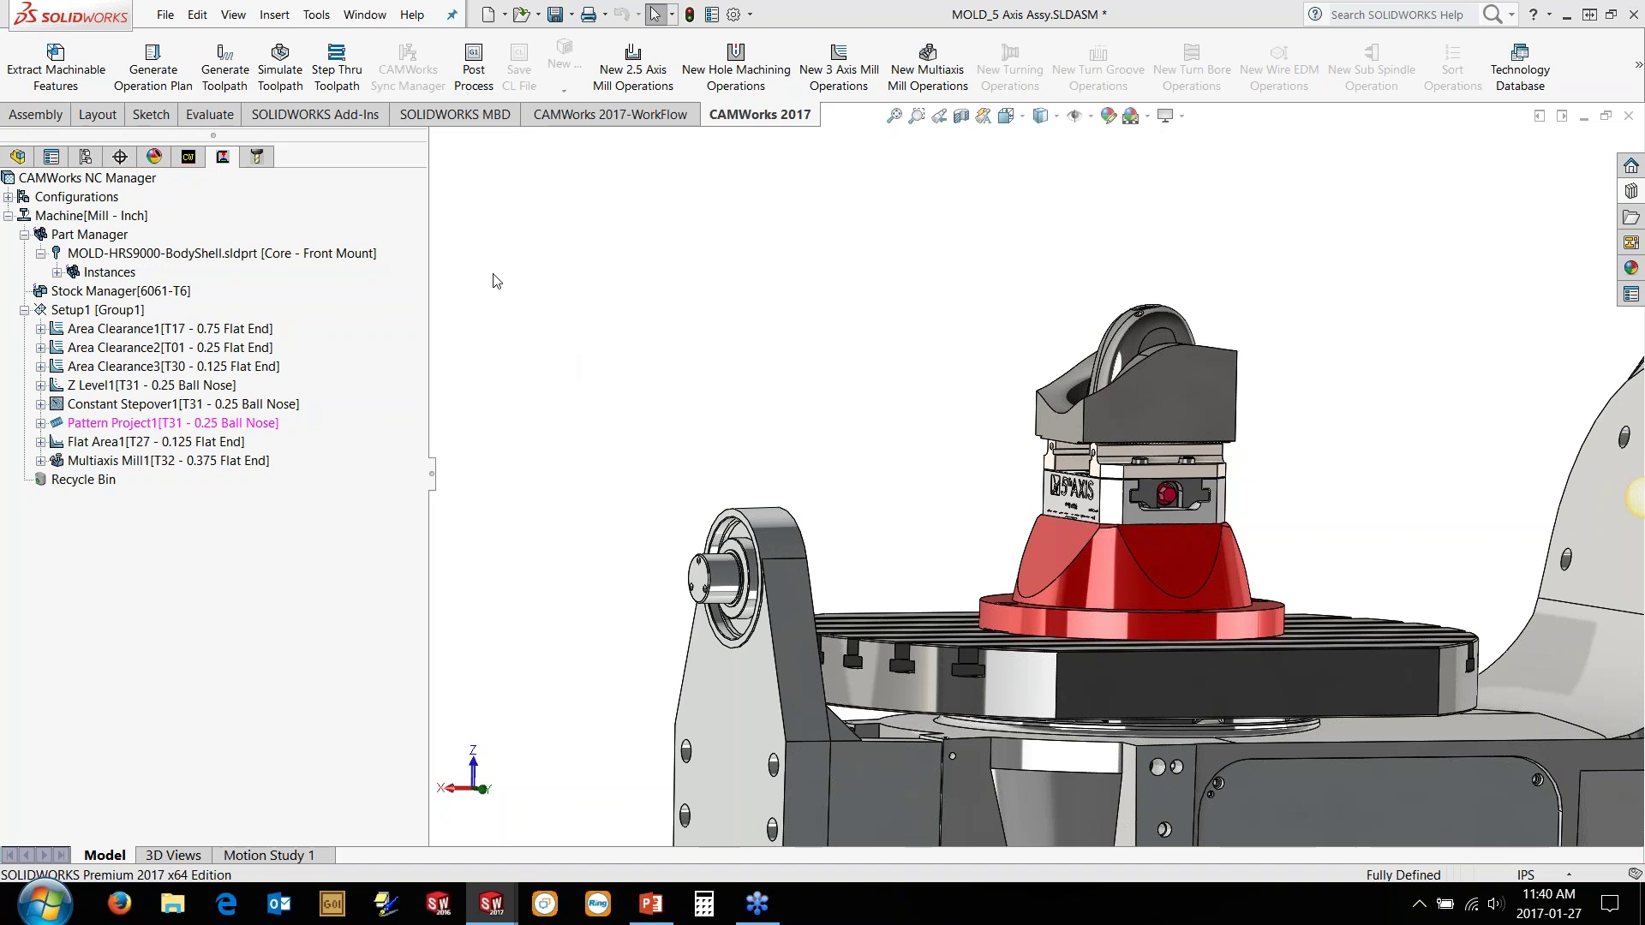
Step: Choose Haas UMC-750 as the simulation machine, check that HAAS UMC-750_IMST2014 is the active post processor, and accept the machine settings
click(283, 69)
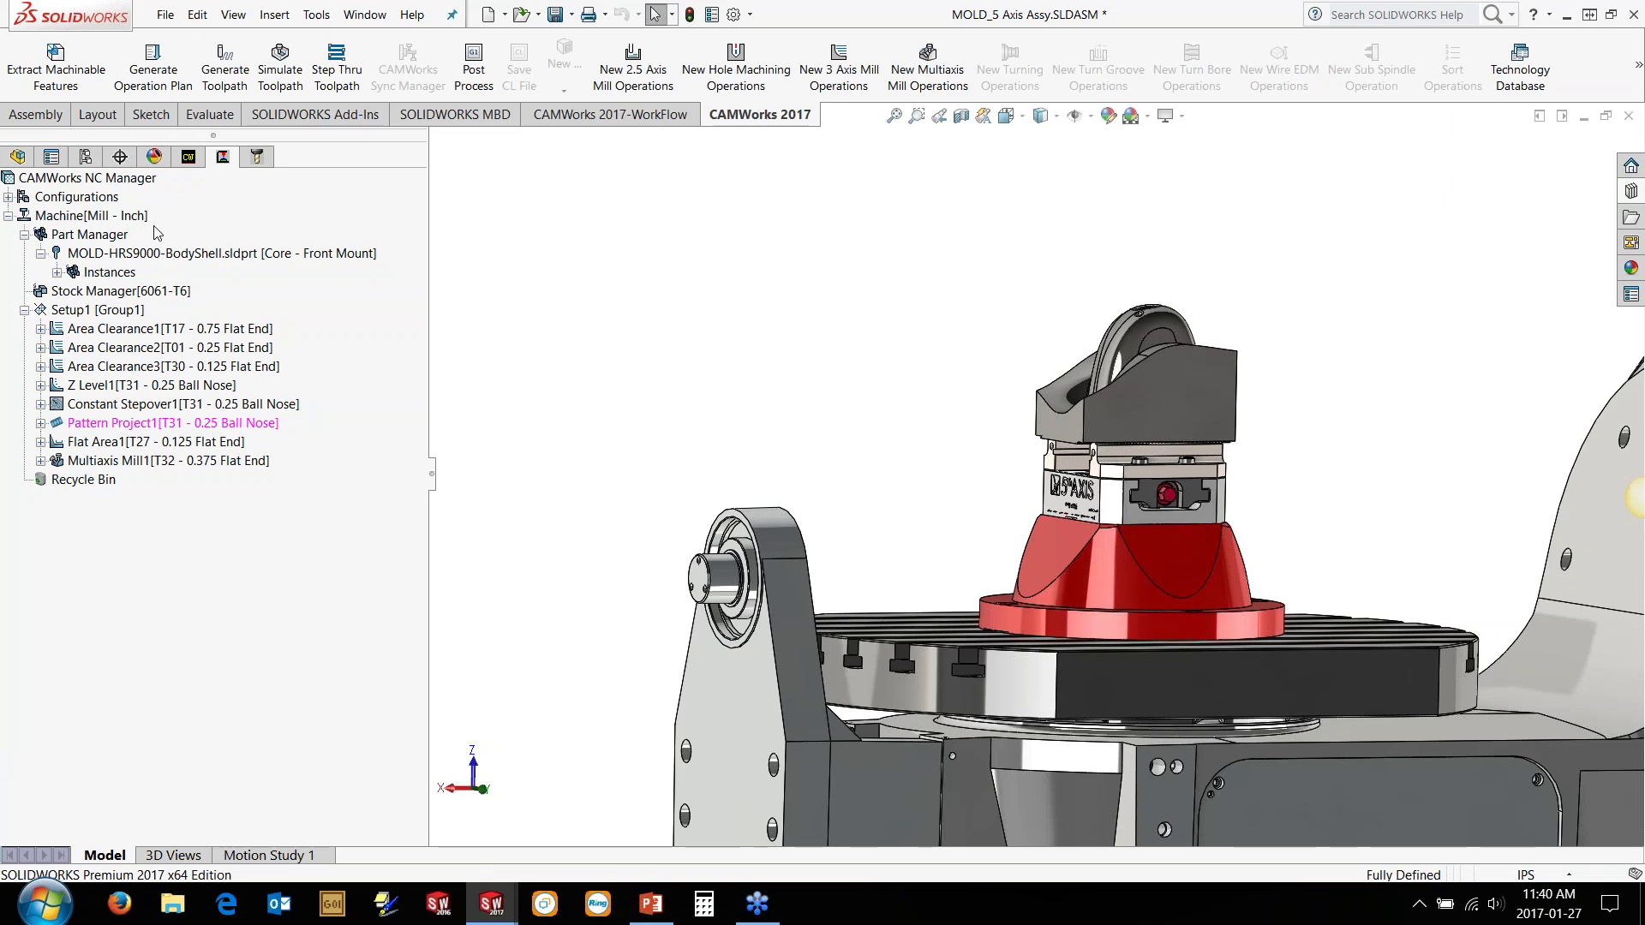
double_click(108, 219)
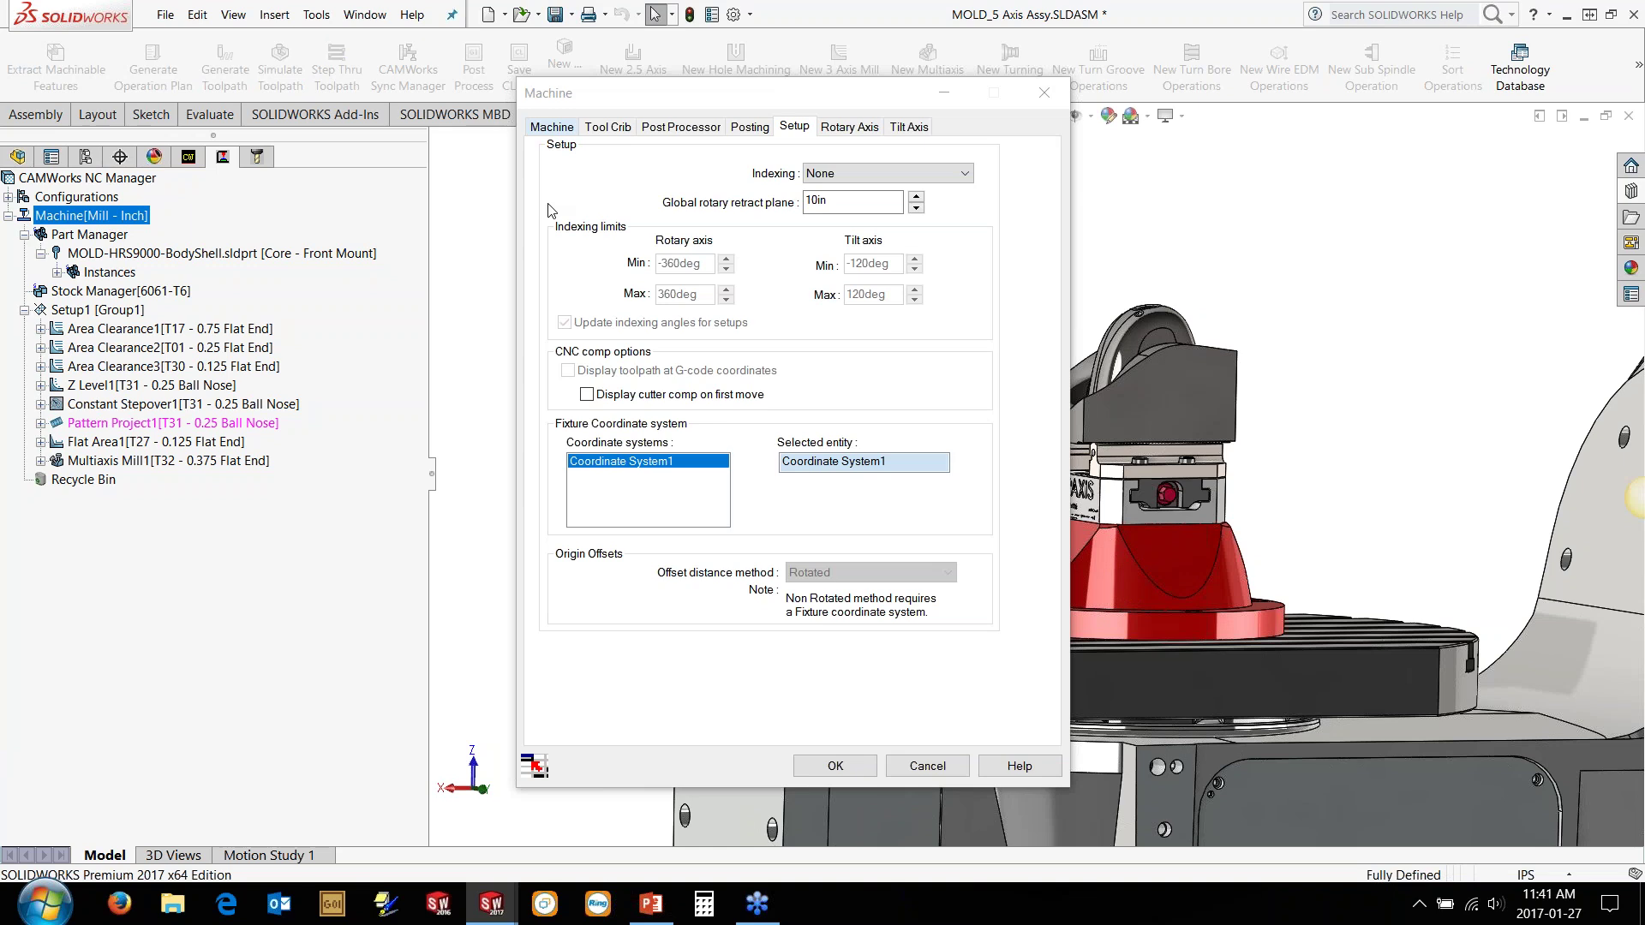
click(552, 127)
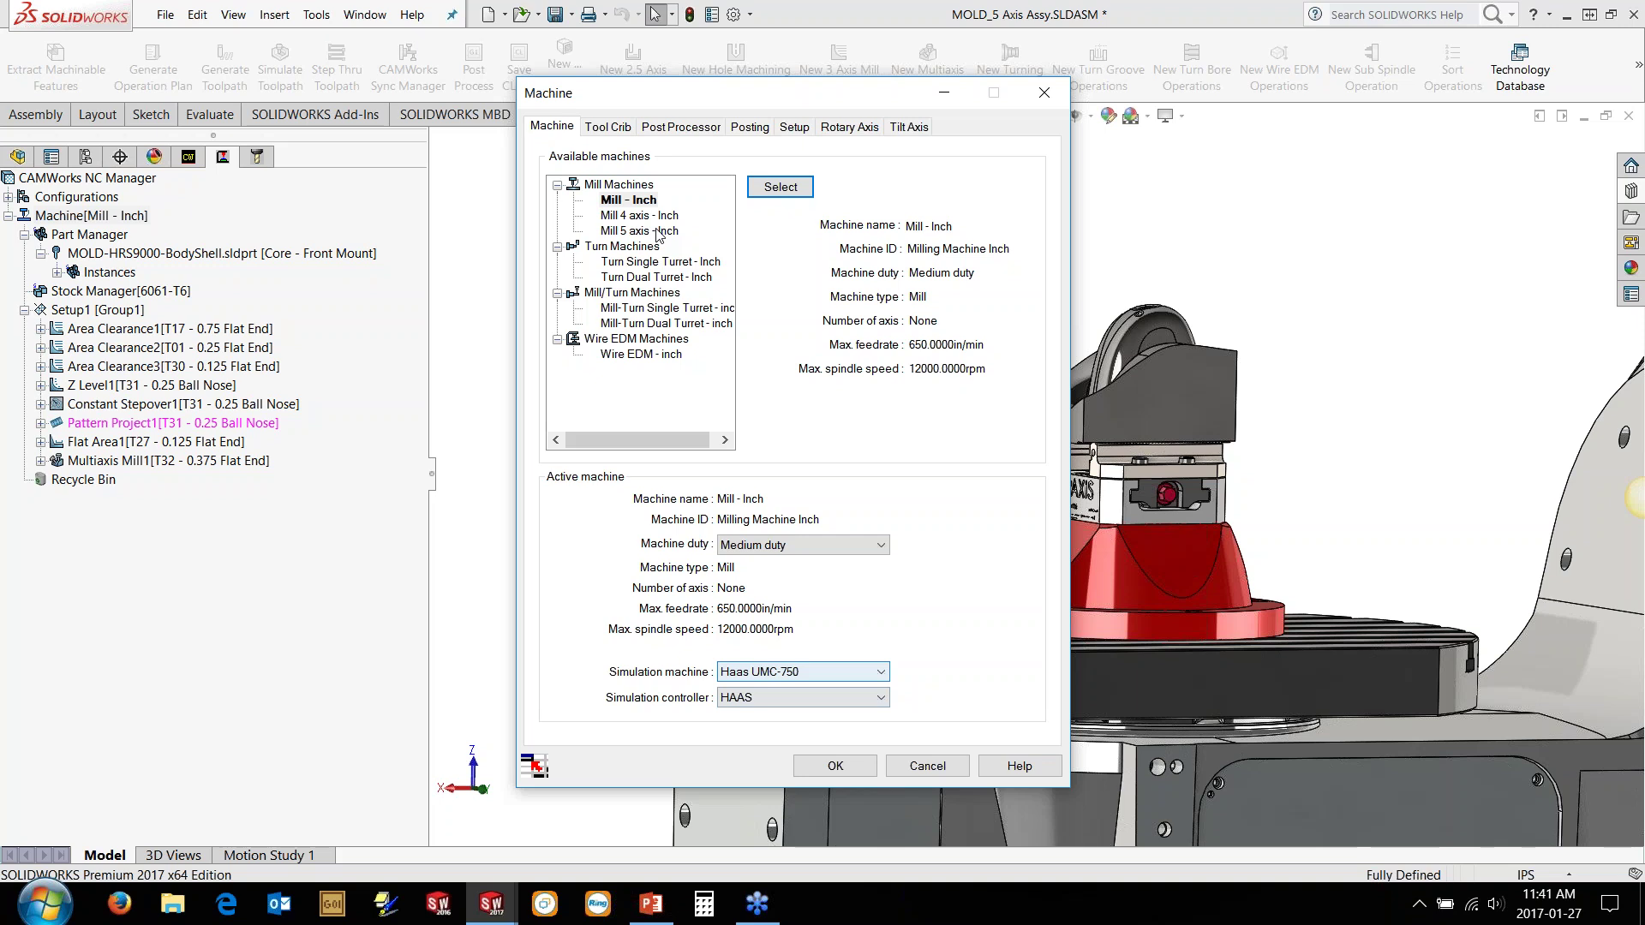
click(841, 677)
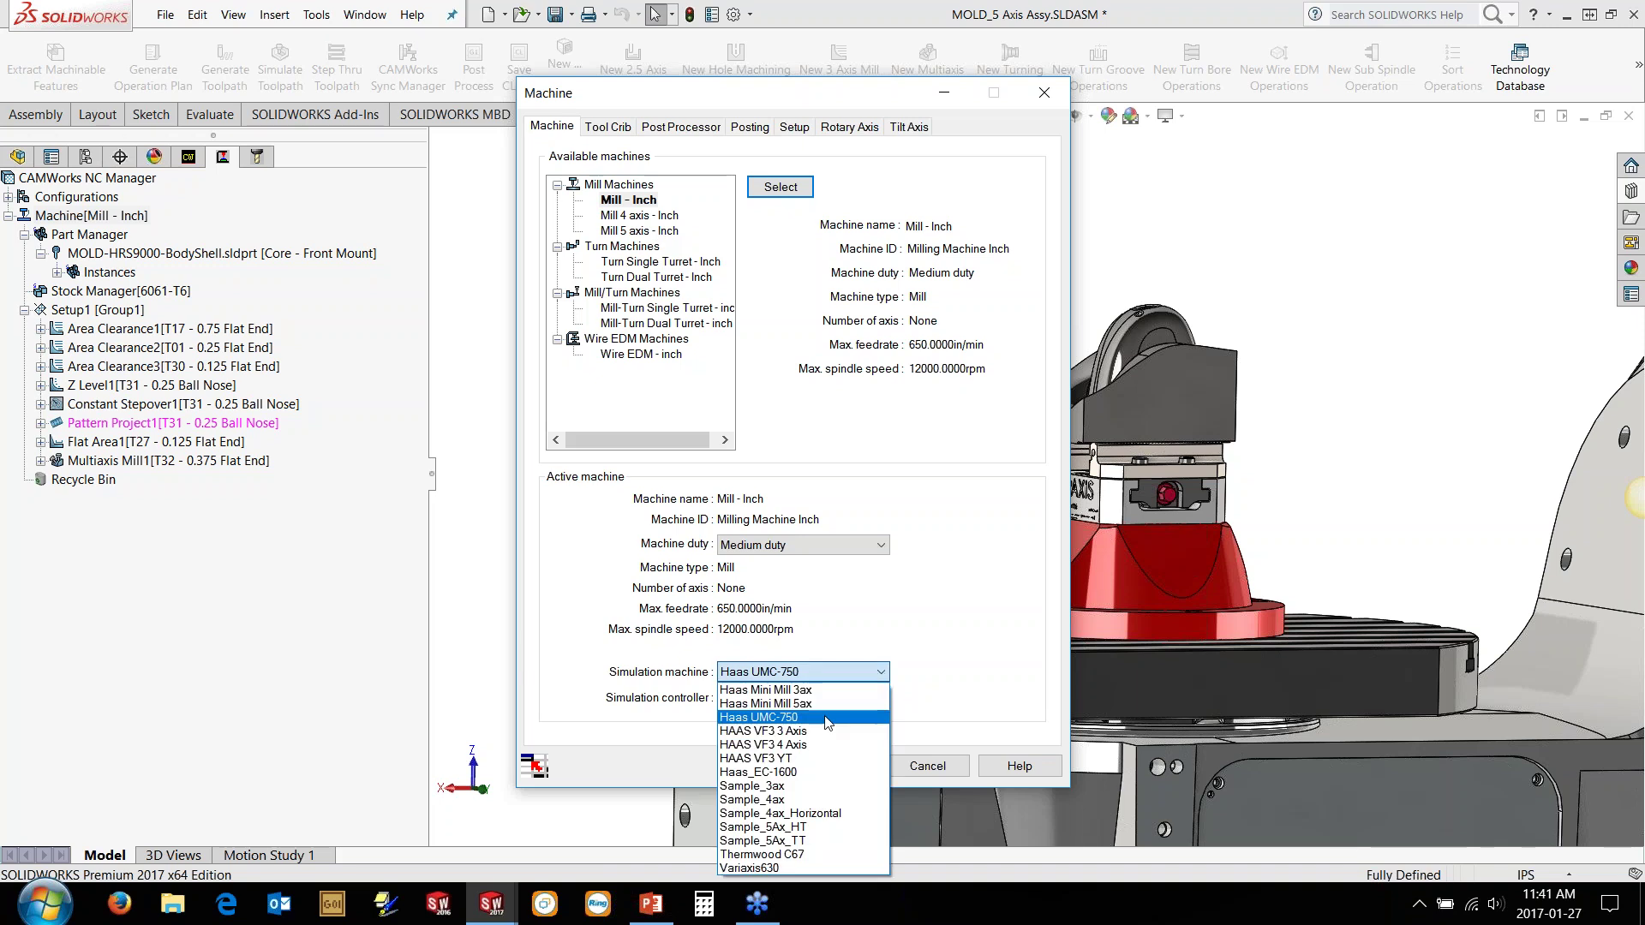
click(827, 718)
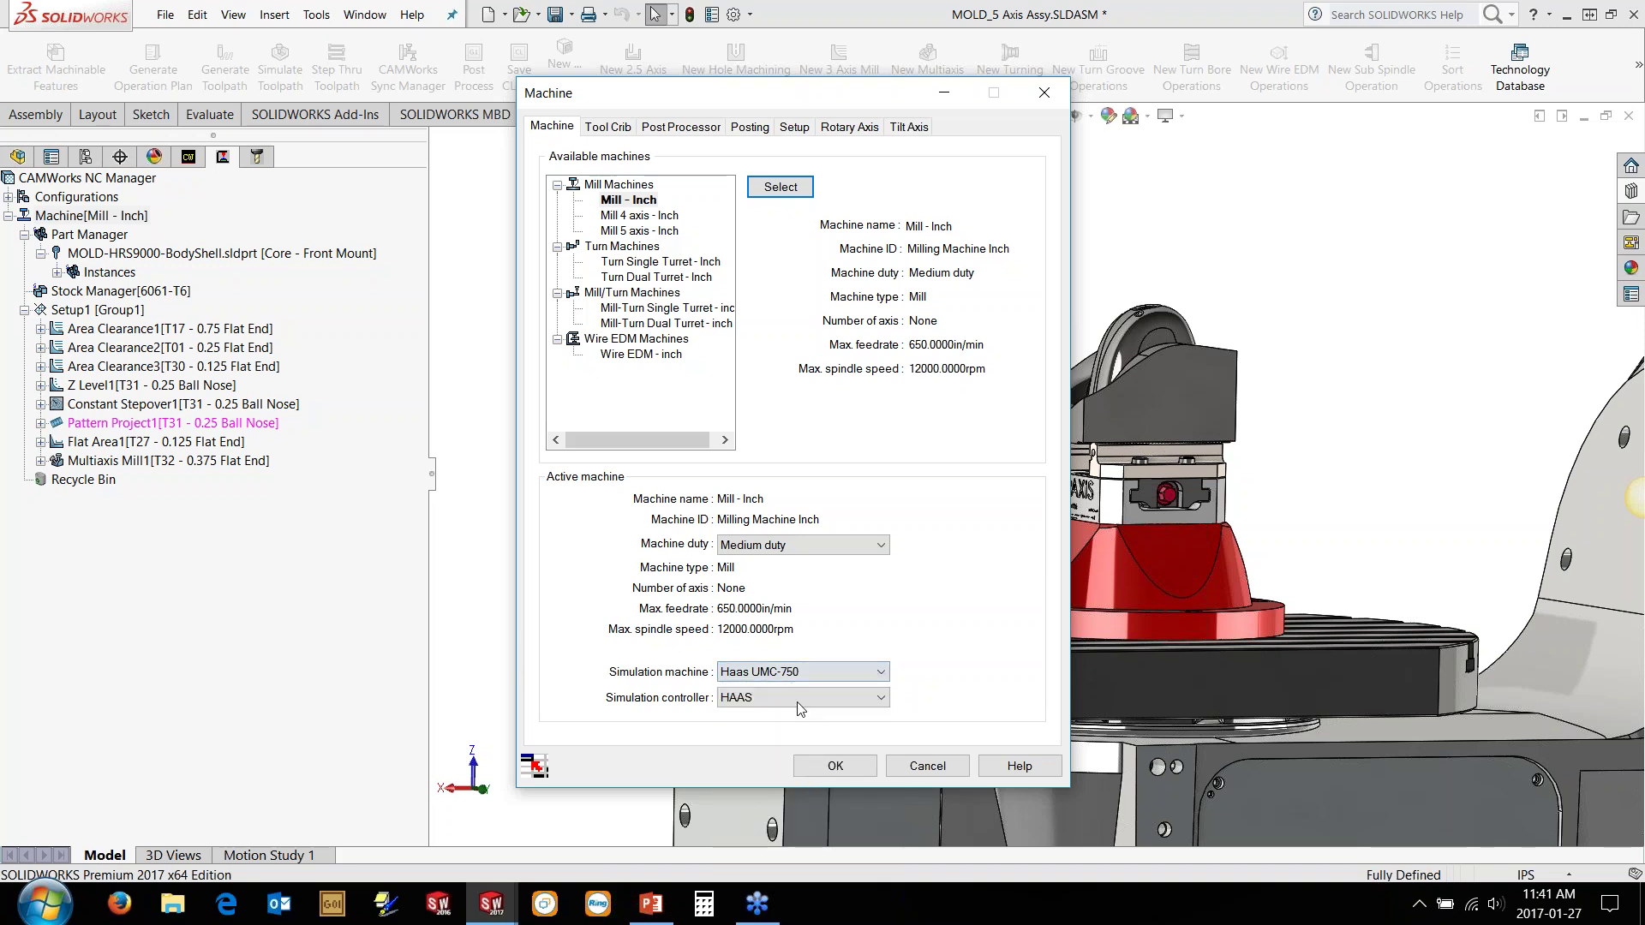
click(698, 128)
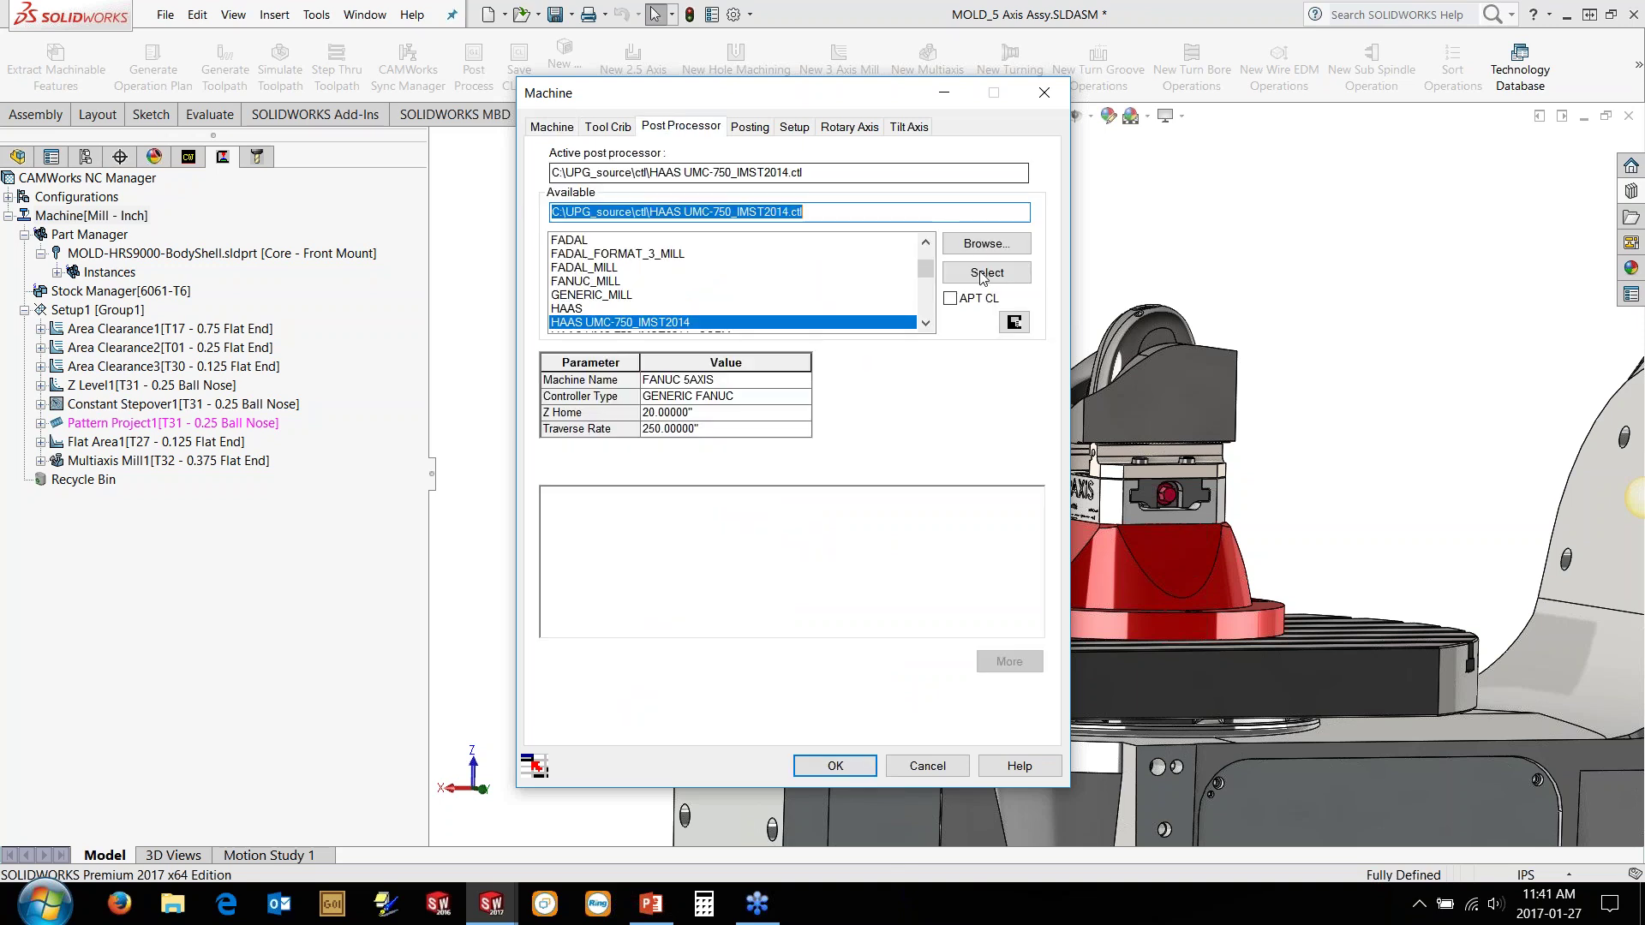
click(815, 770)
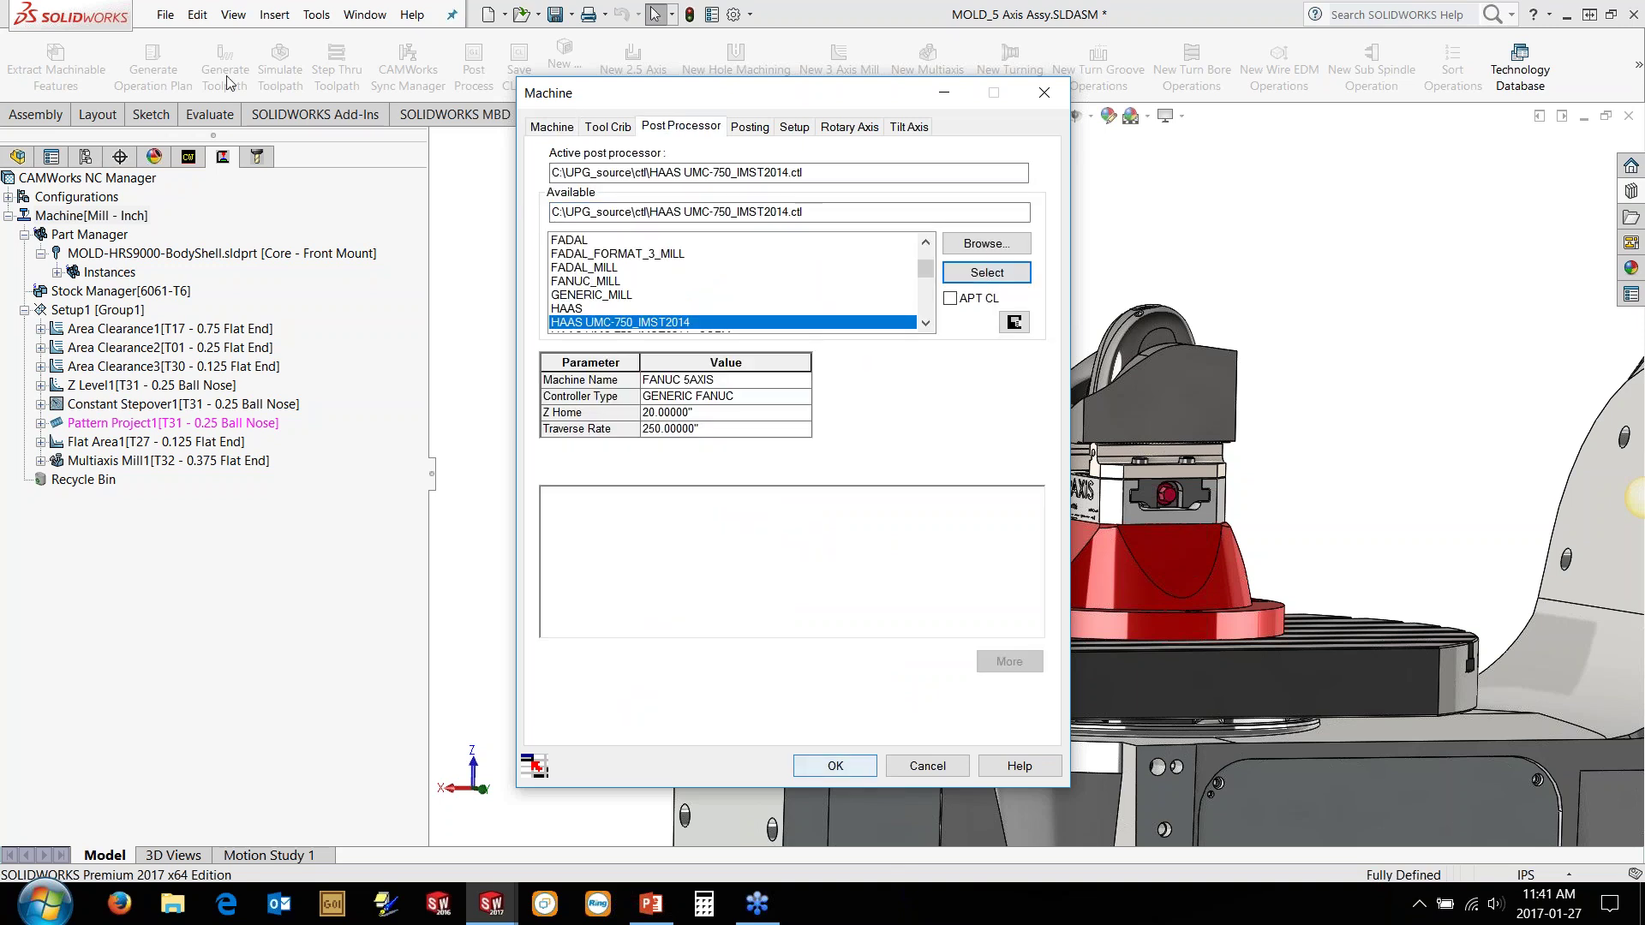
Step: Start a G-code machine simulation for Multiaxis Mill1, replacing the output file MOLD_5 Axis Assy.txt and posting the complete NC code
right_click(206, 460)
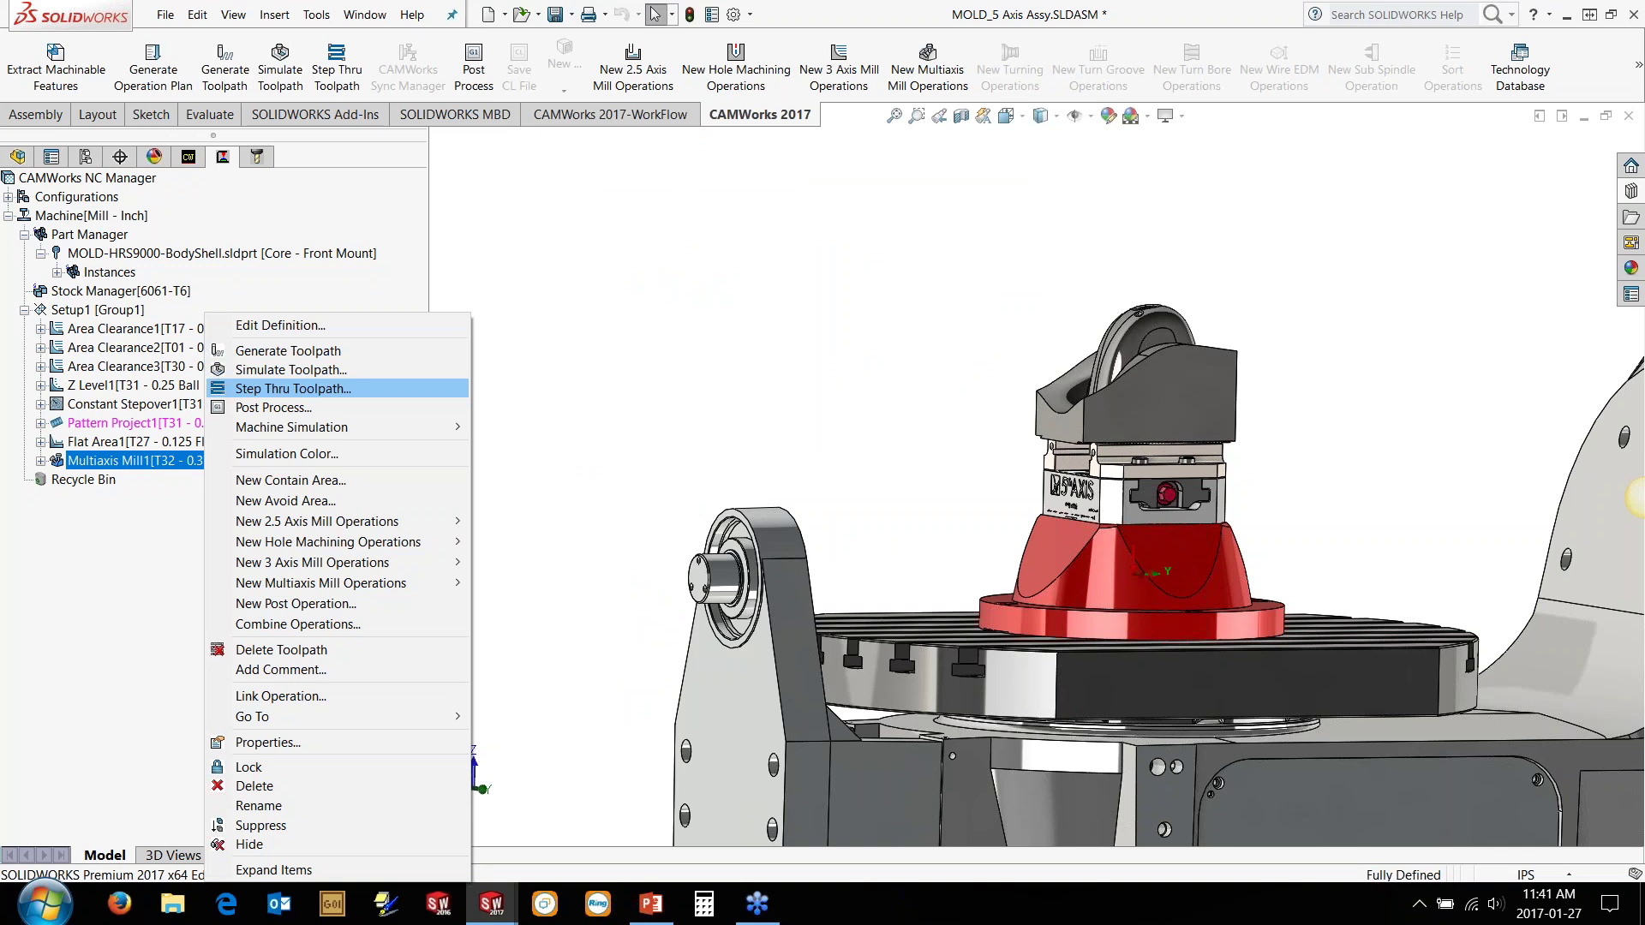
key(Return)
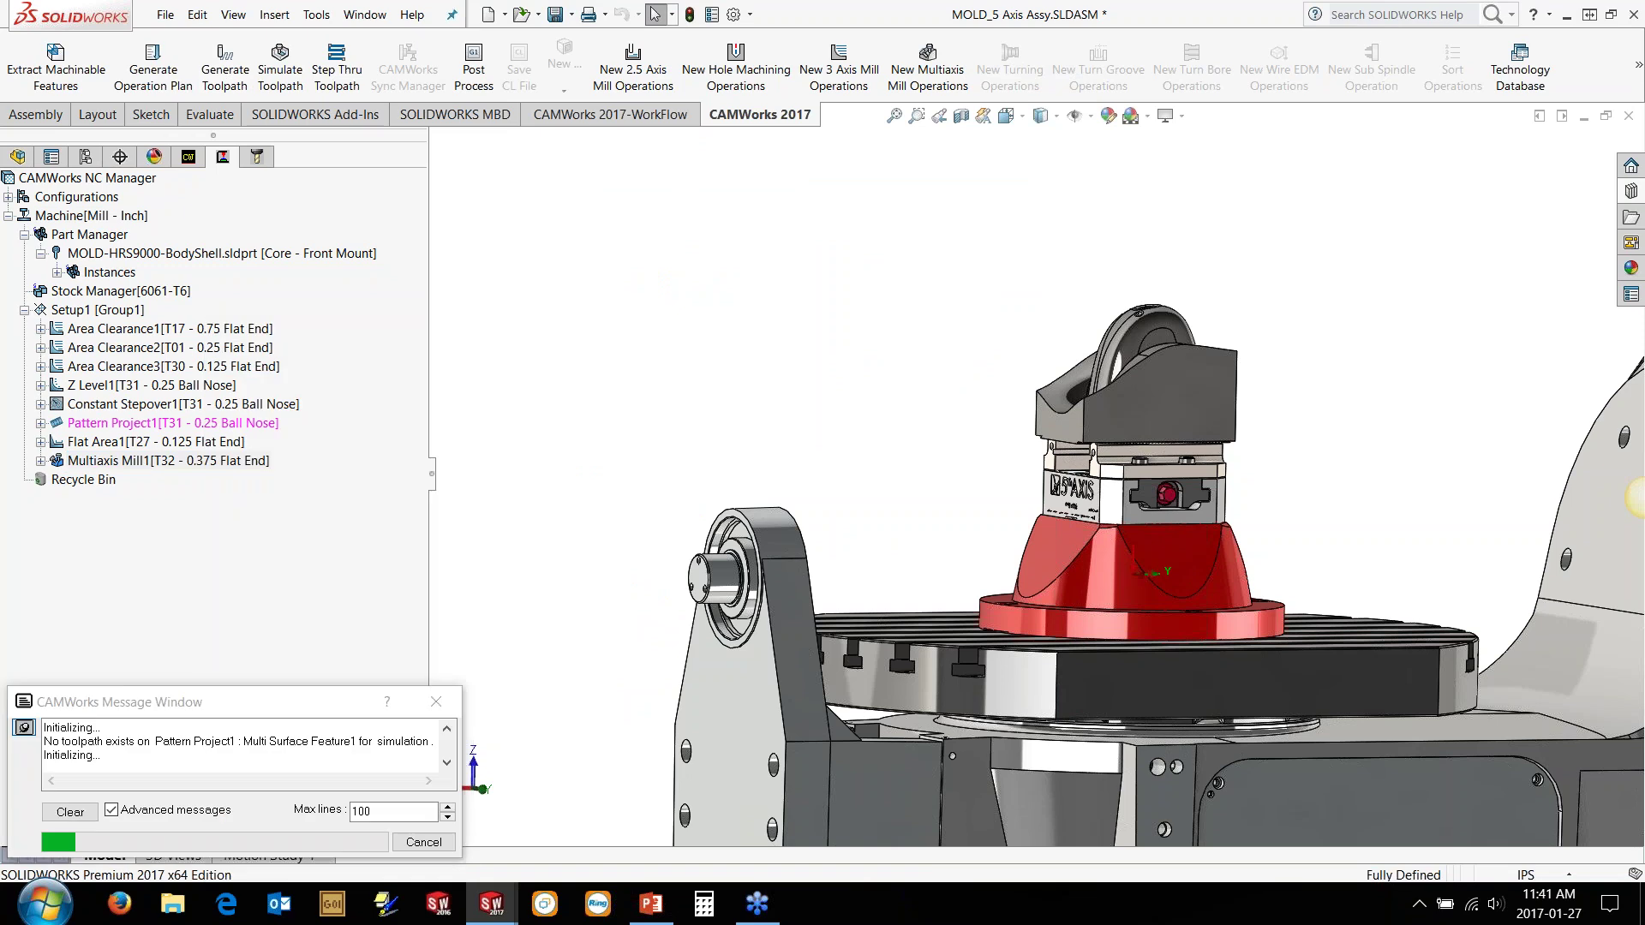
right_click(195, 460)
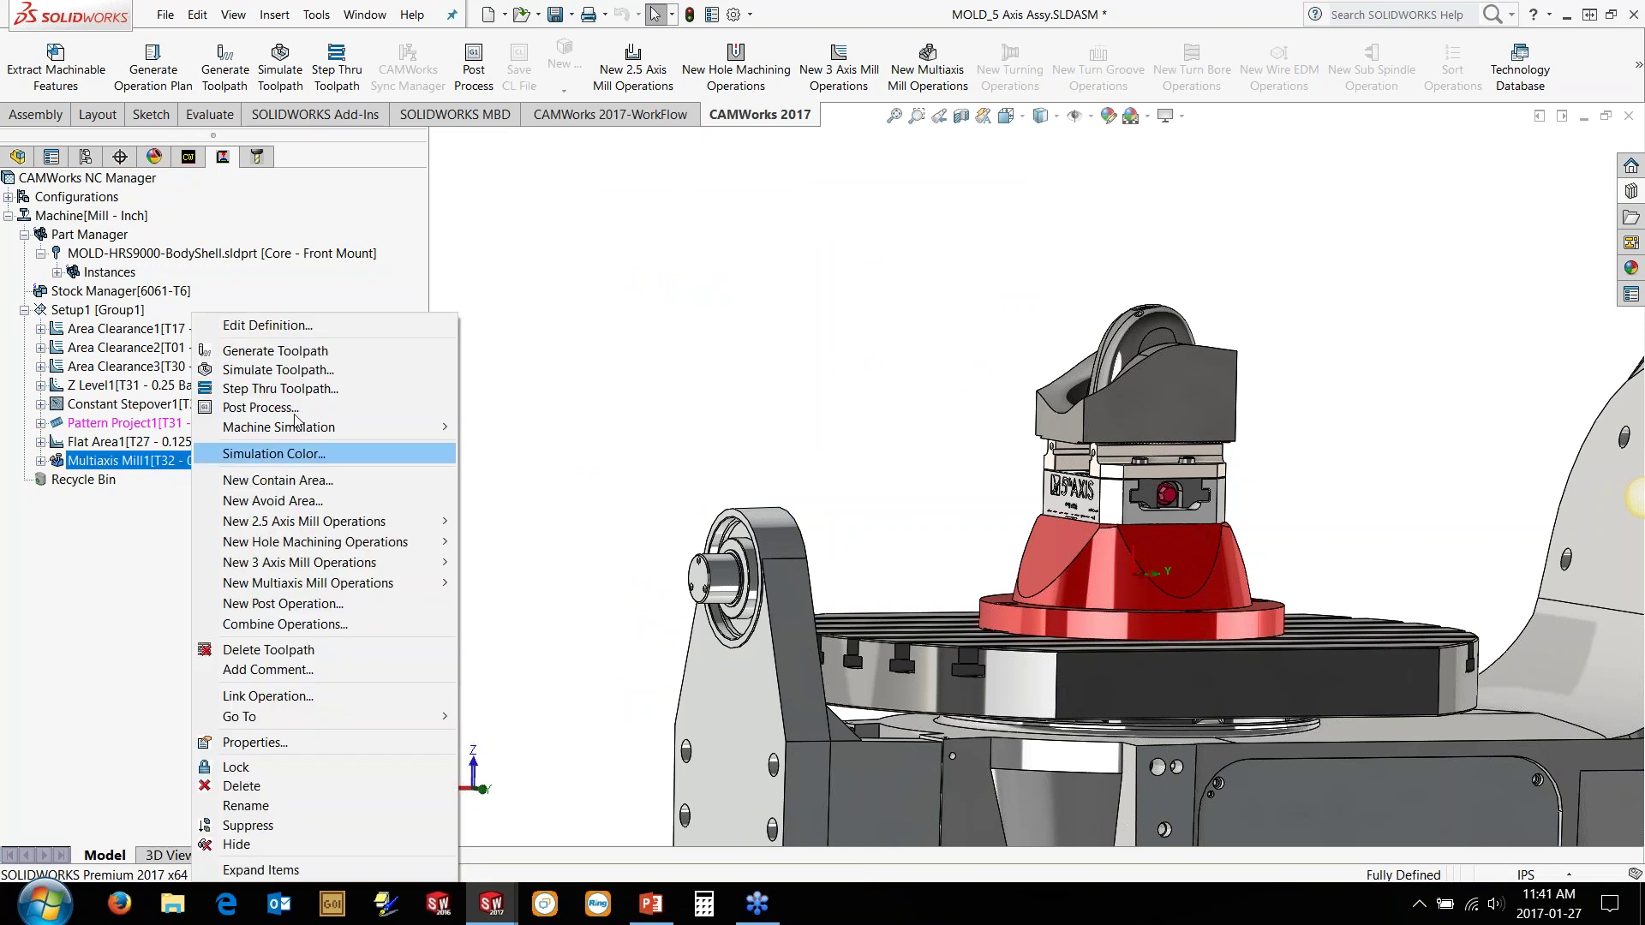
mouse_move(342, 426)
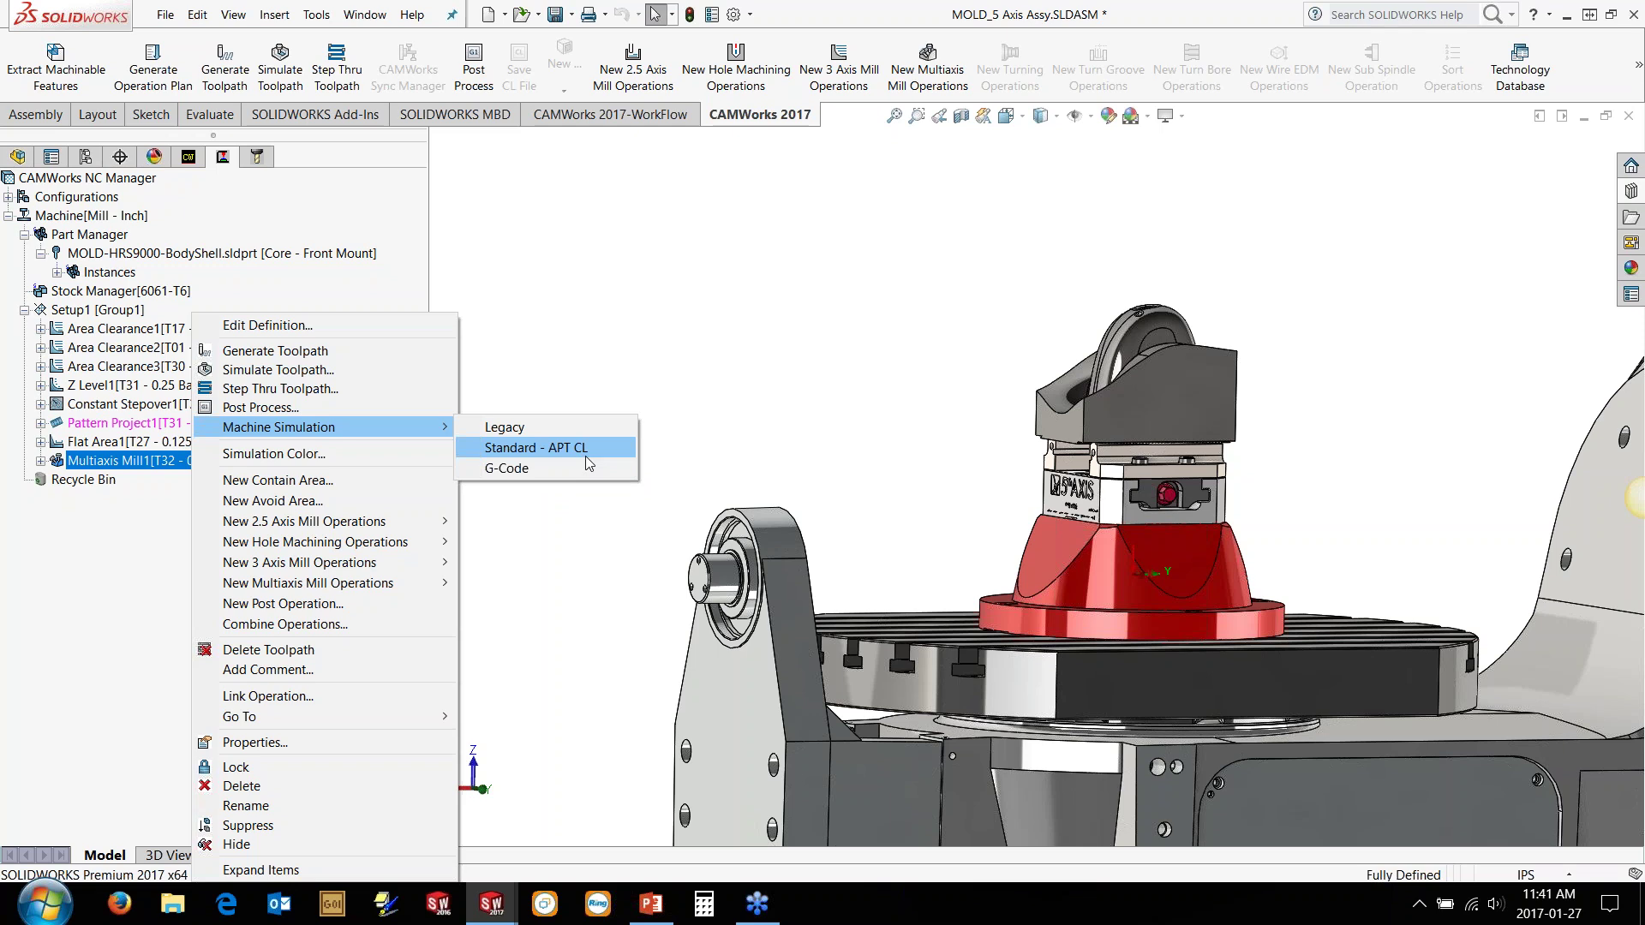
click(512, 468)
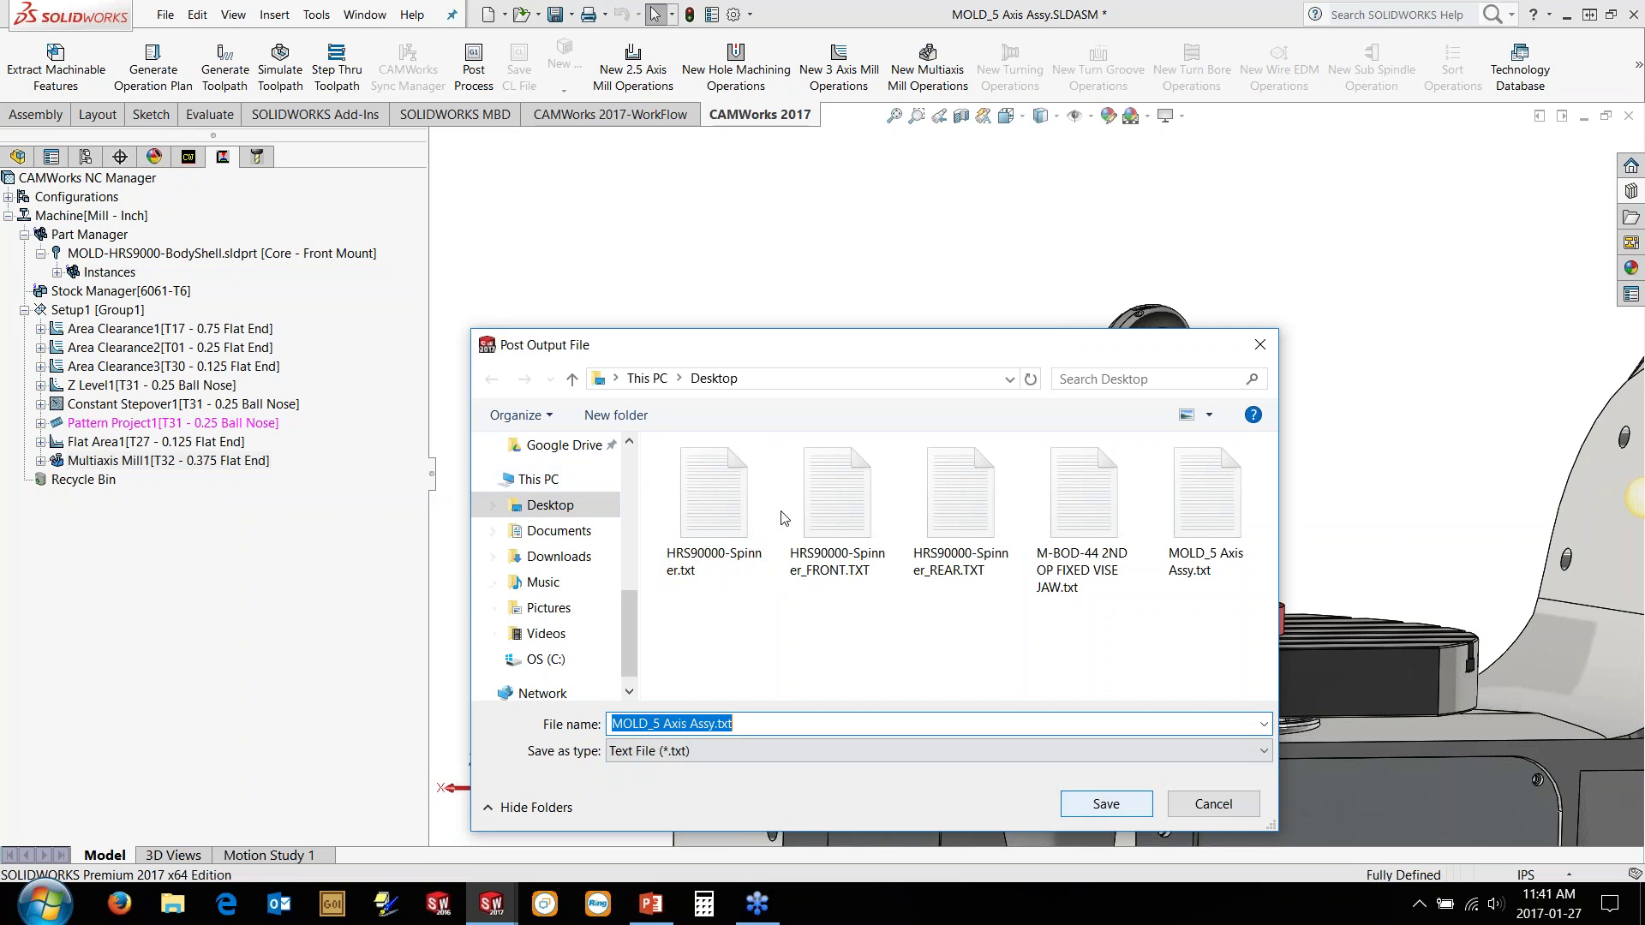
key(Return)
click(873, 455)
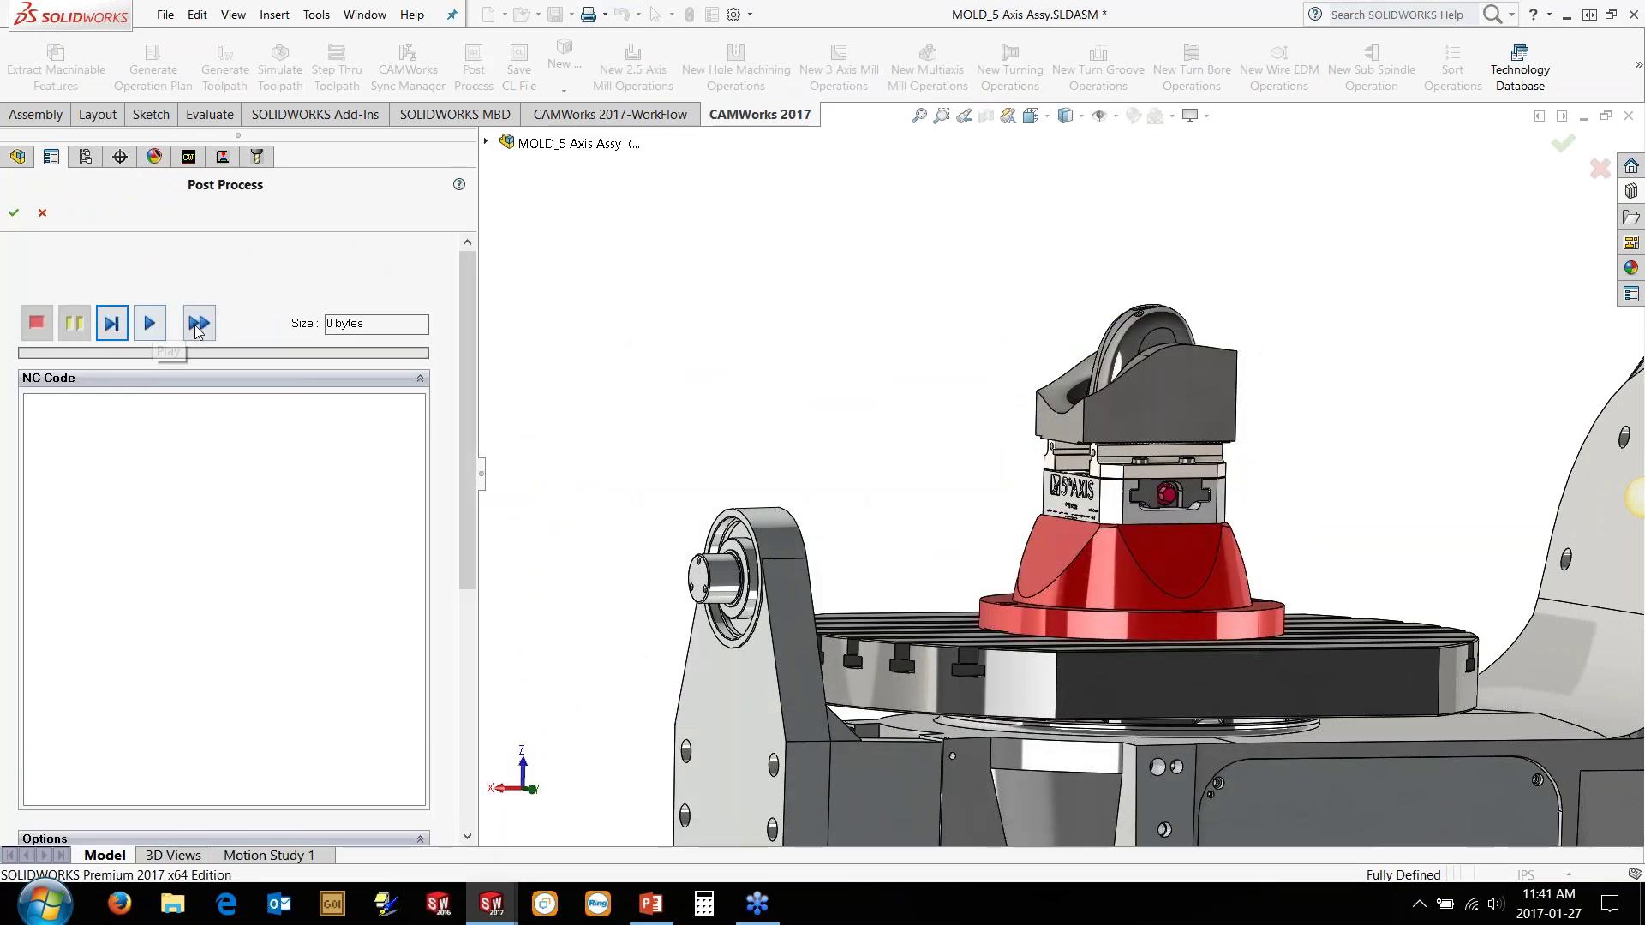
click(198, 326)
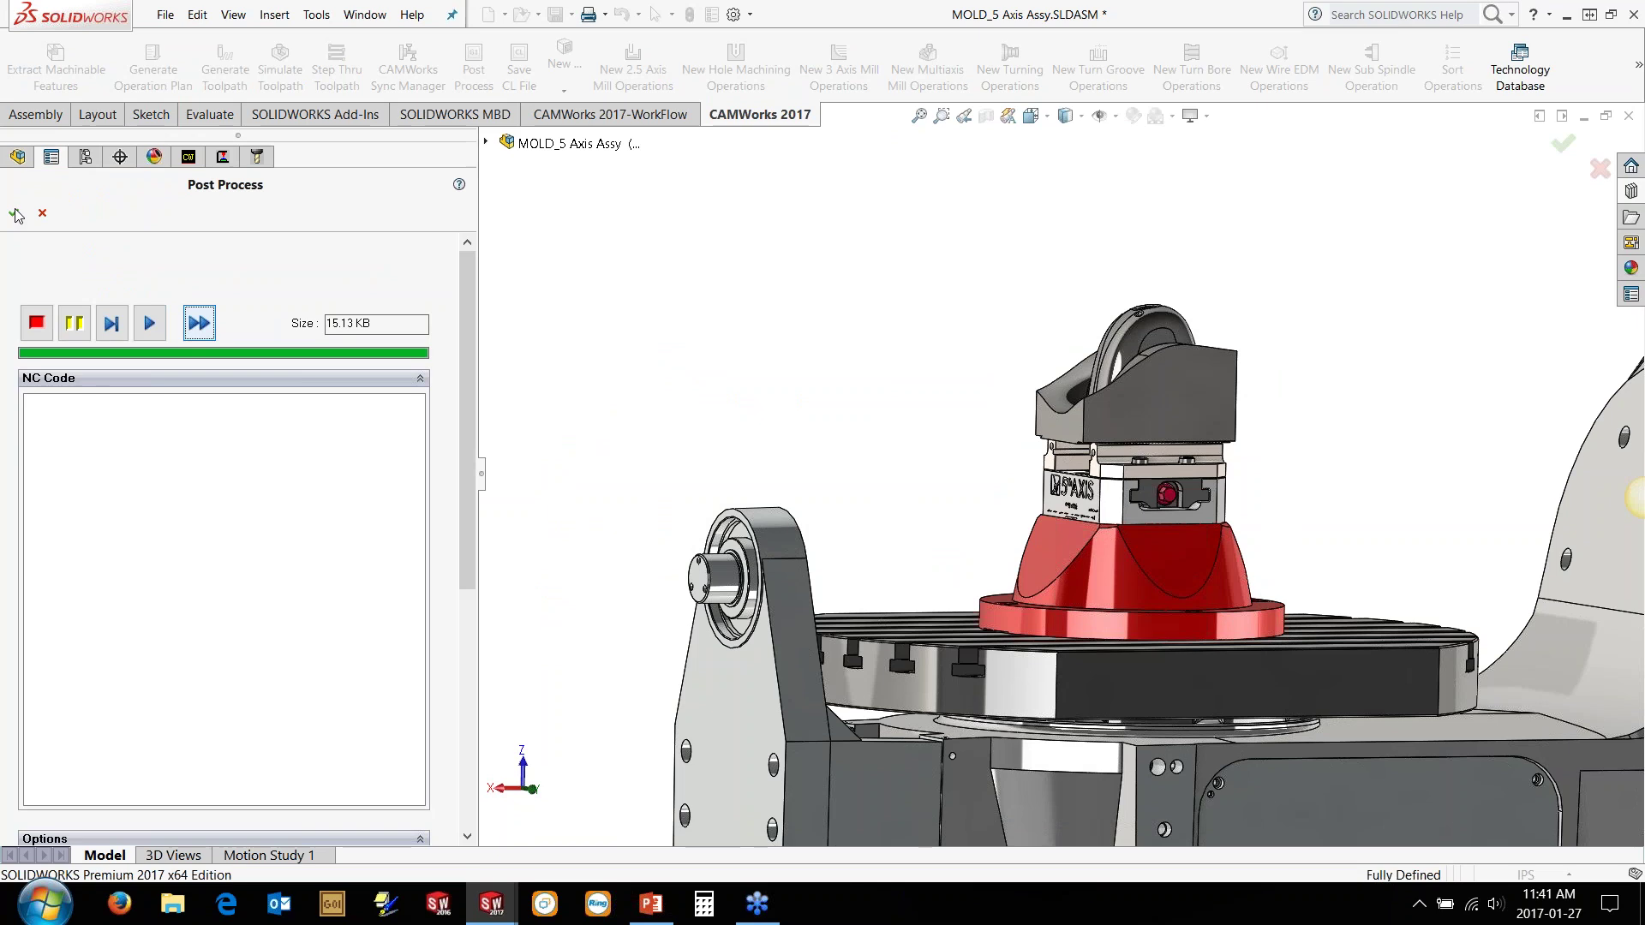
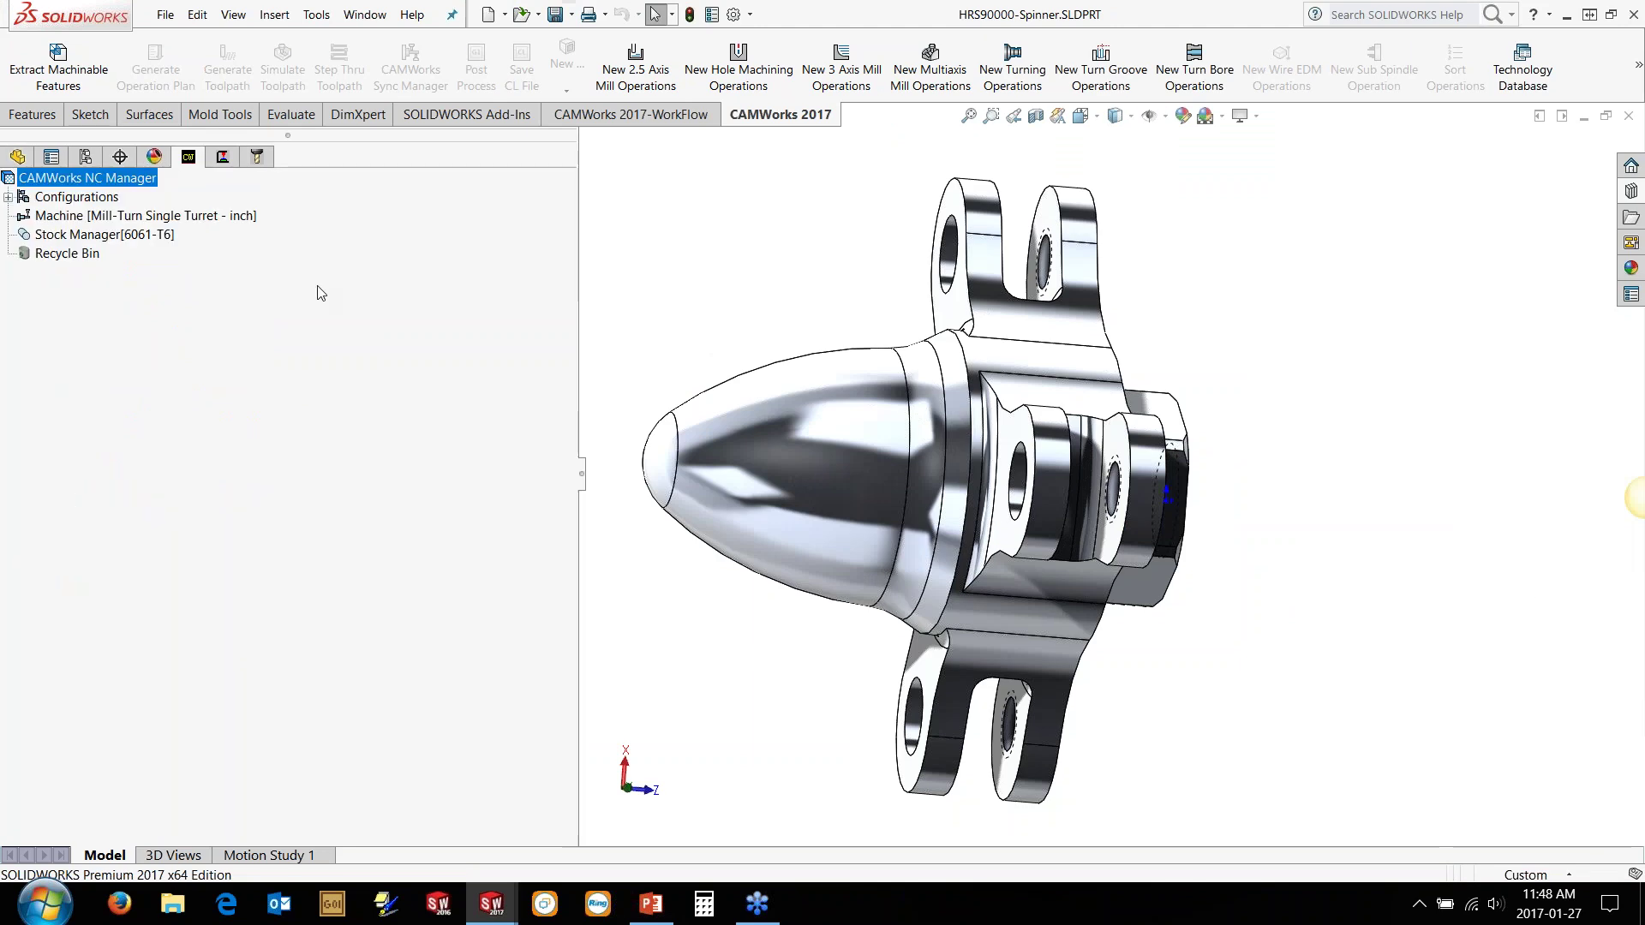
Step: Define the mill-turn machine's setup on HRS90000-Spinner with the Coordinate System method, using Coordinate System1, and accept the machine settings
double_click(151, 217)
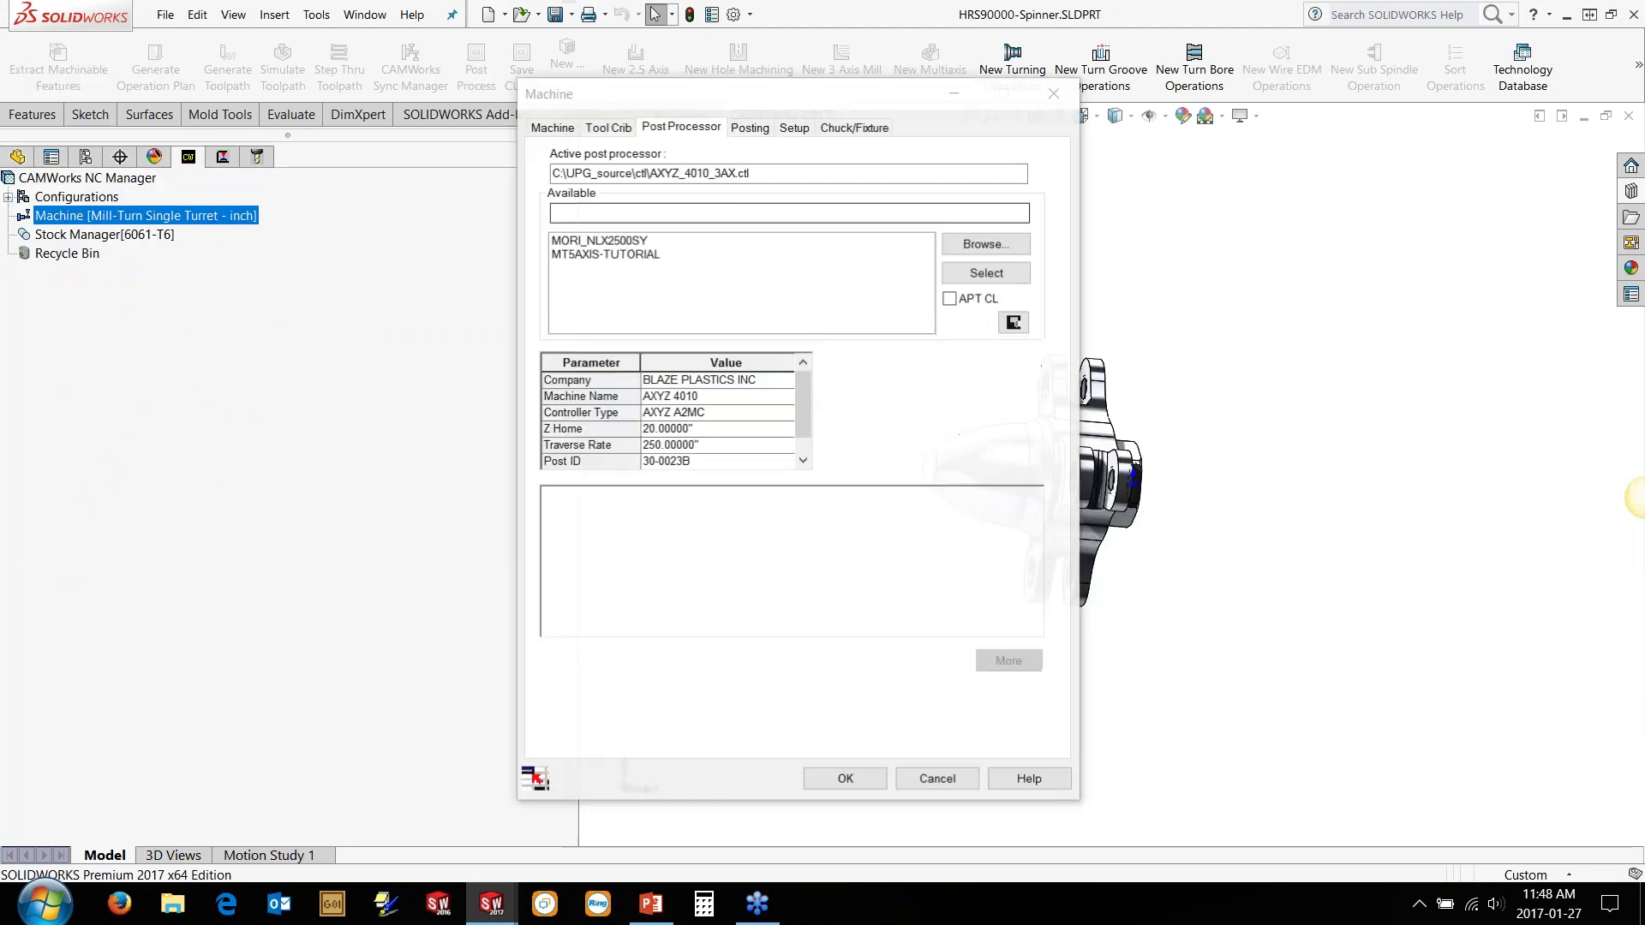
click(795, 126)
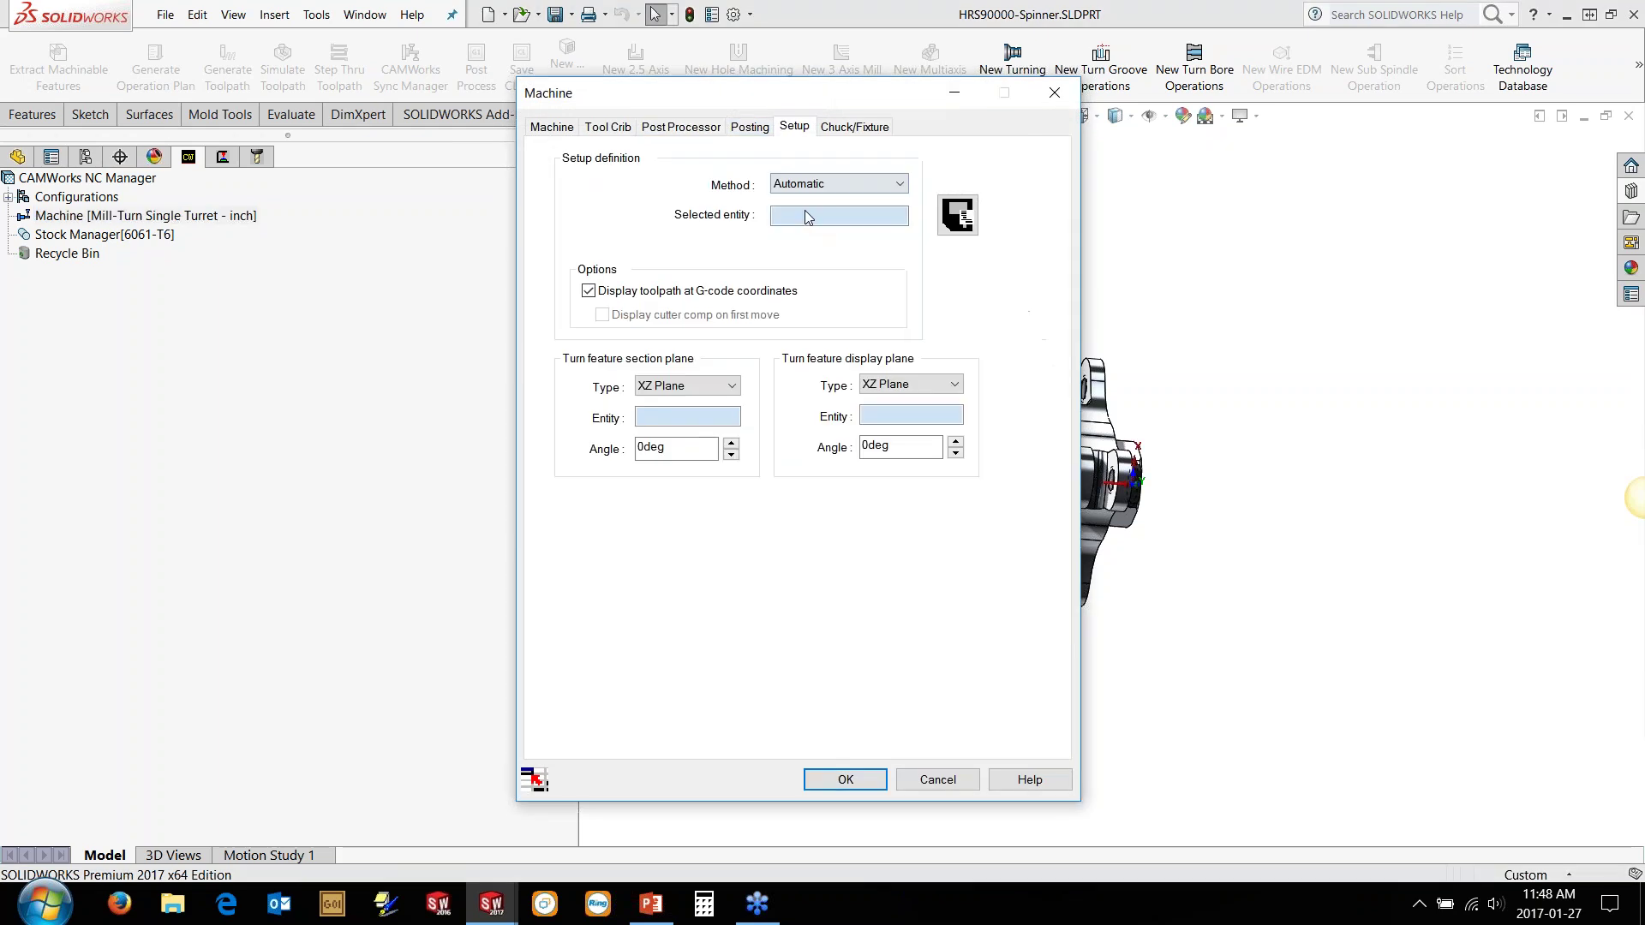
click(838, 184)
click(821, 215)
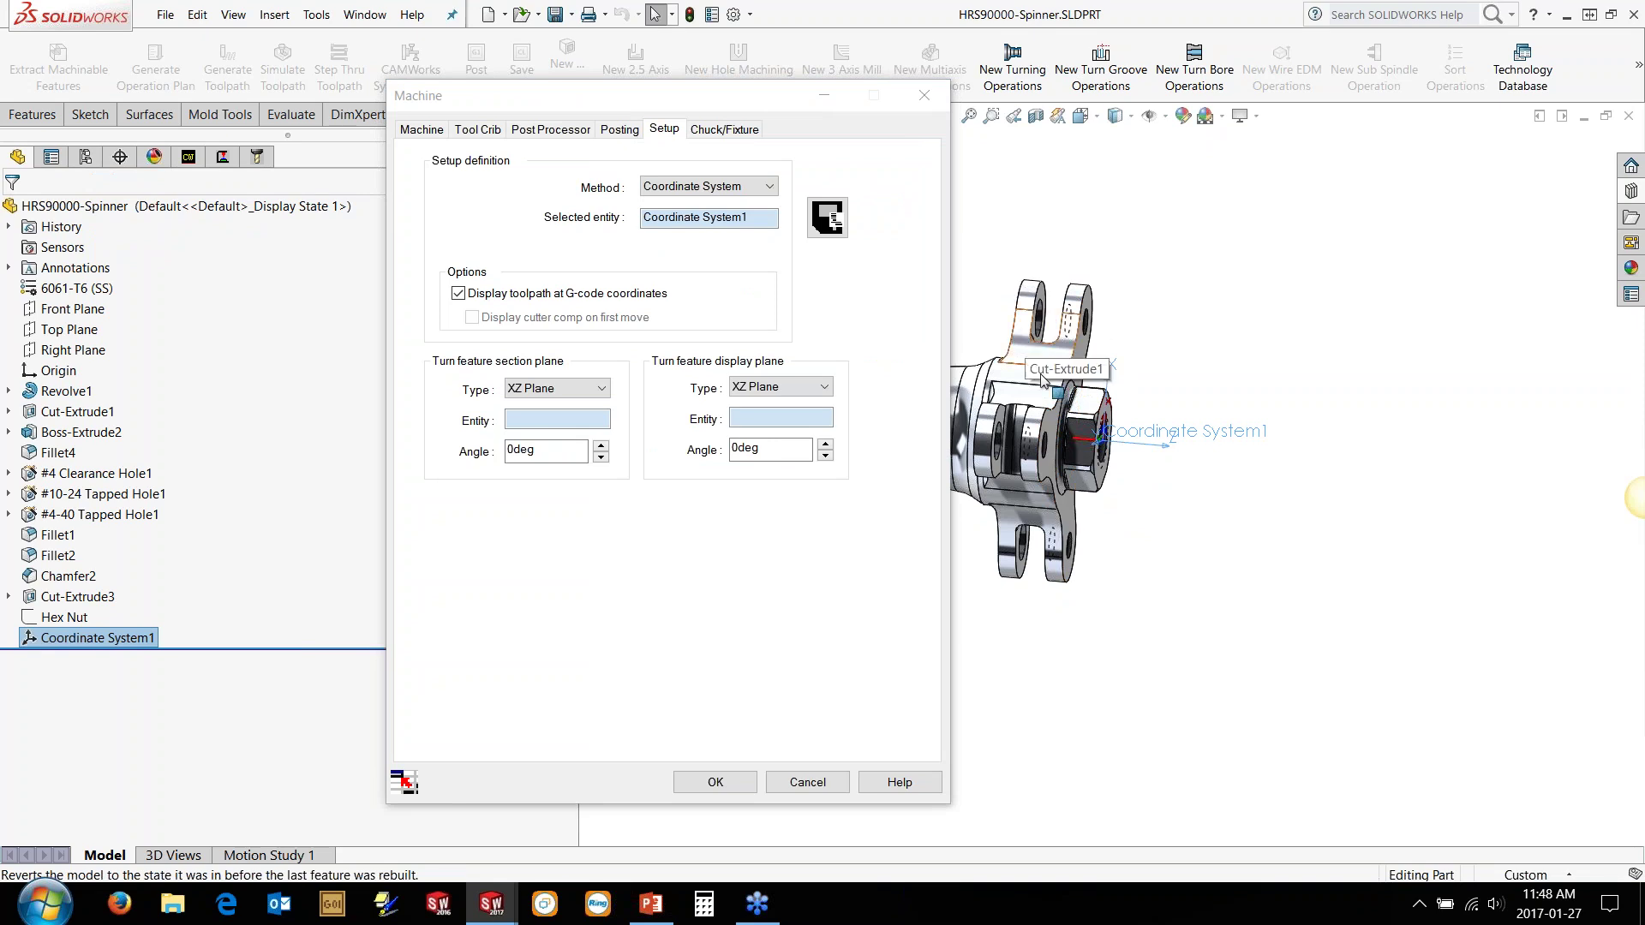
drag(576, 99, 386, 93)
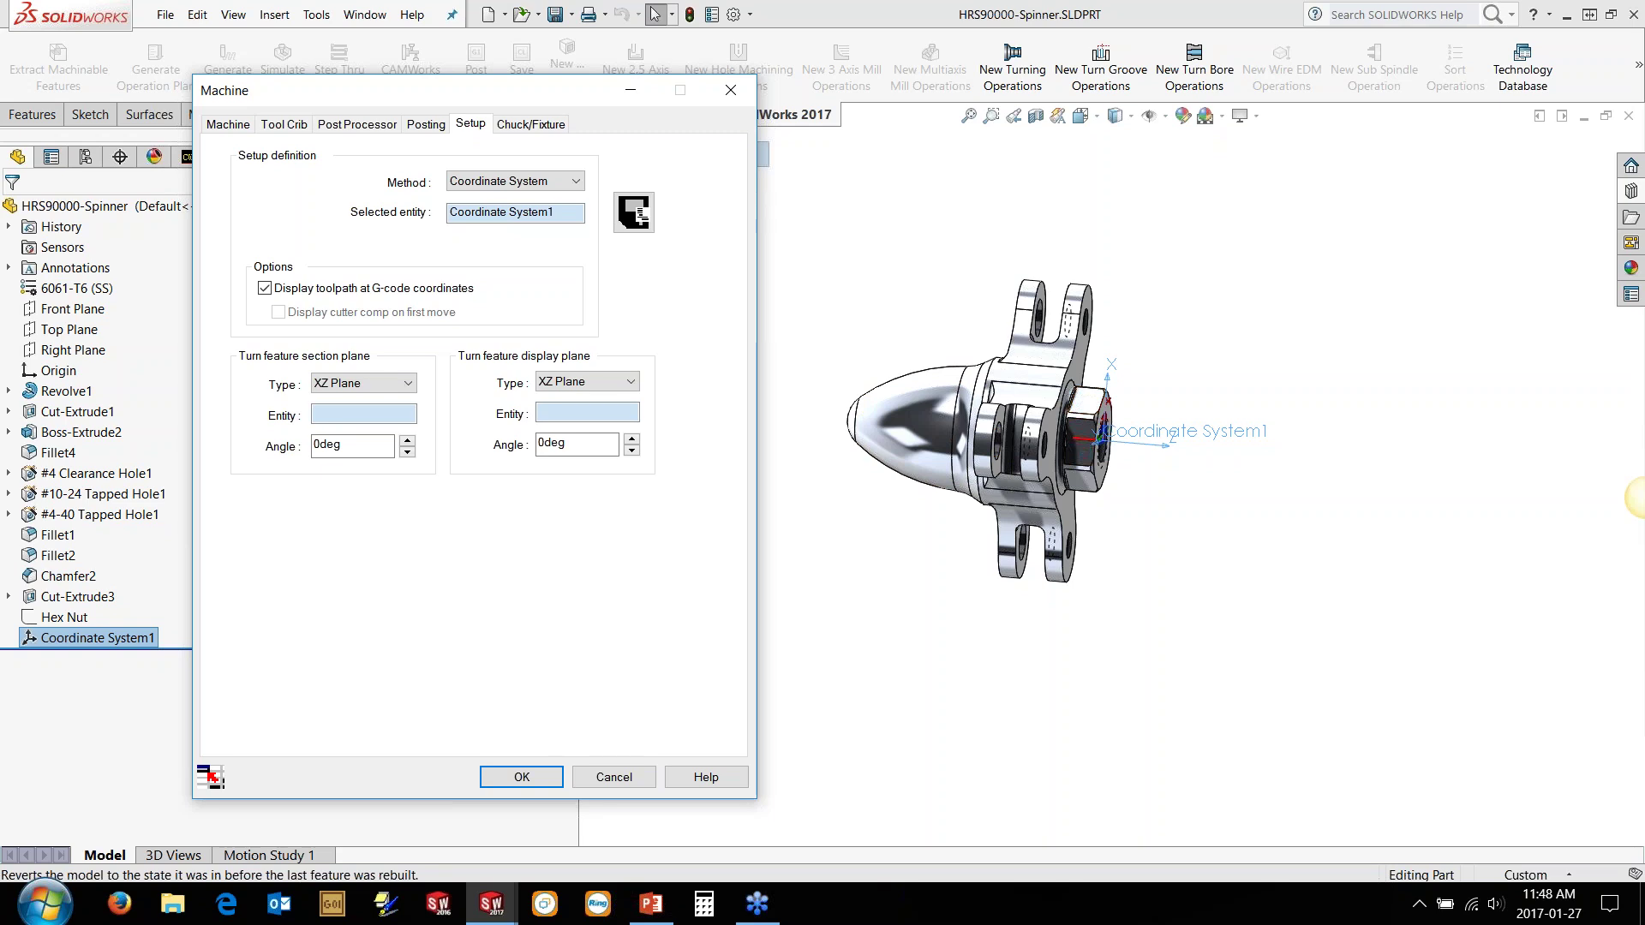
key(Return)
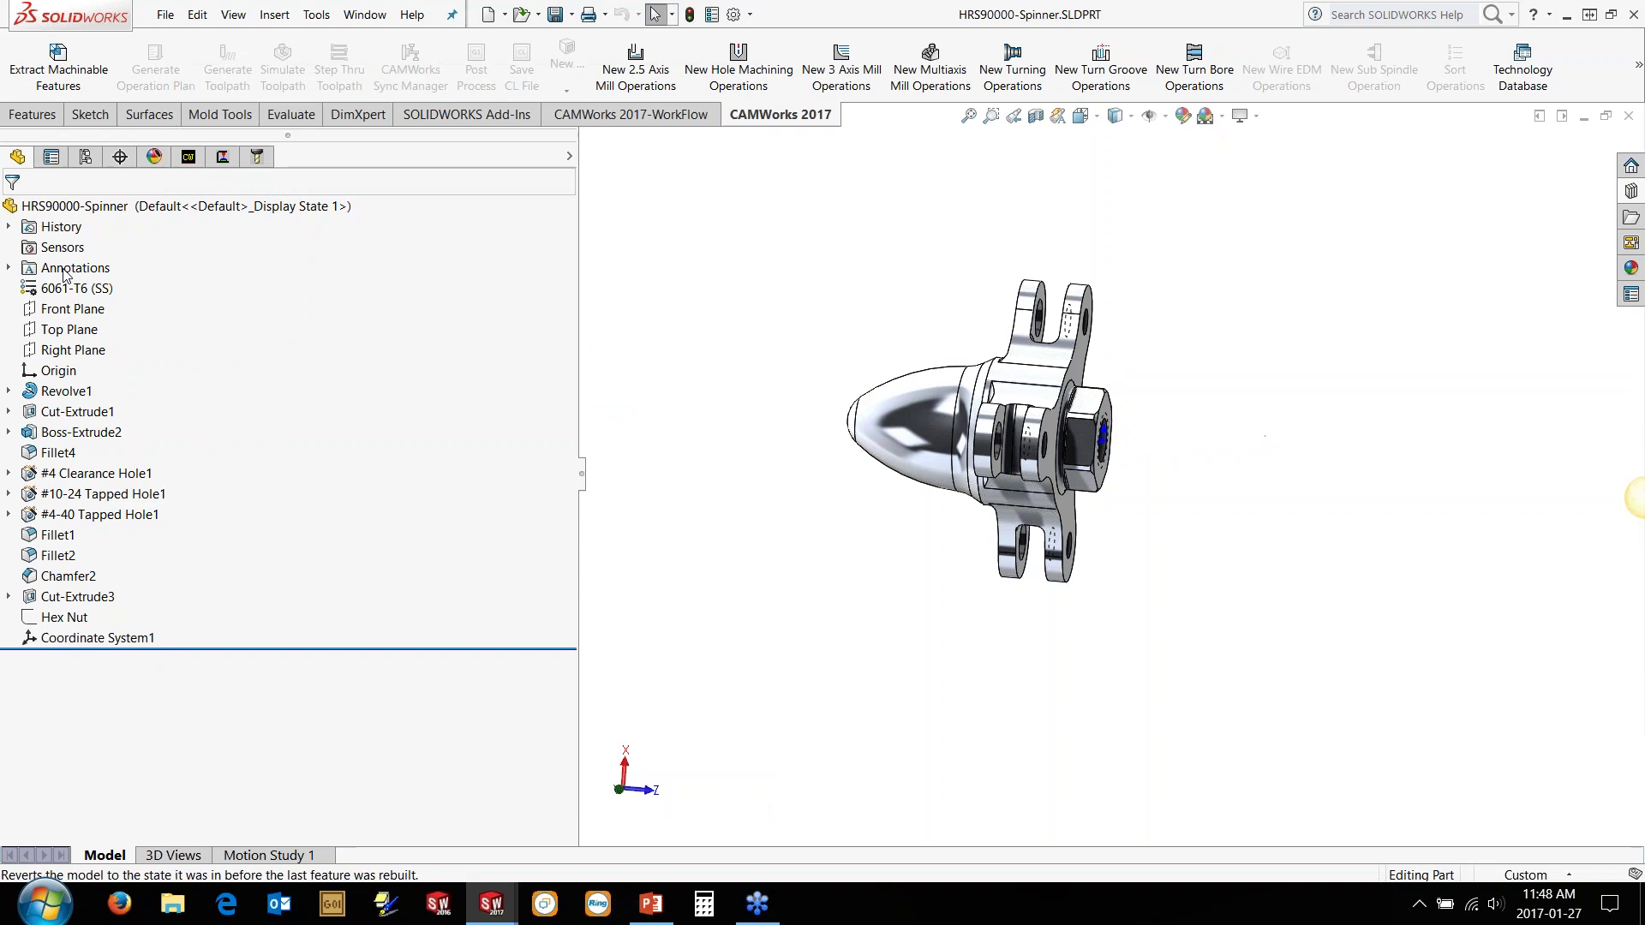
Step: Offset the 6061-T6 bar stock by 0.1 in on its outer diameter and 0.1 in at its front face, and accept it
click(189, 157)
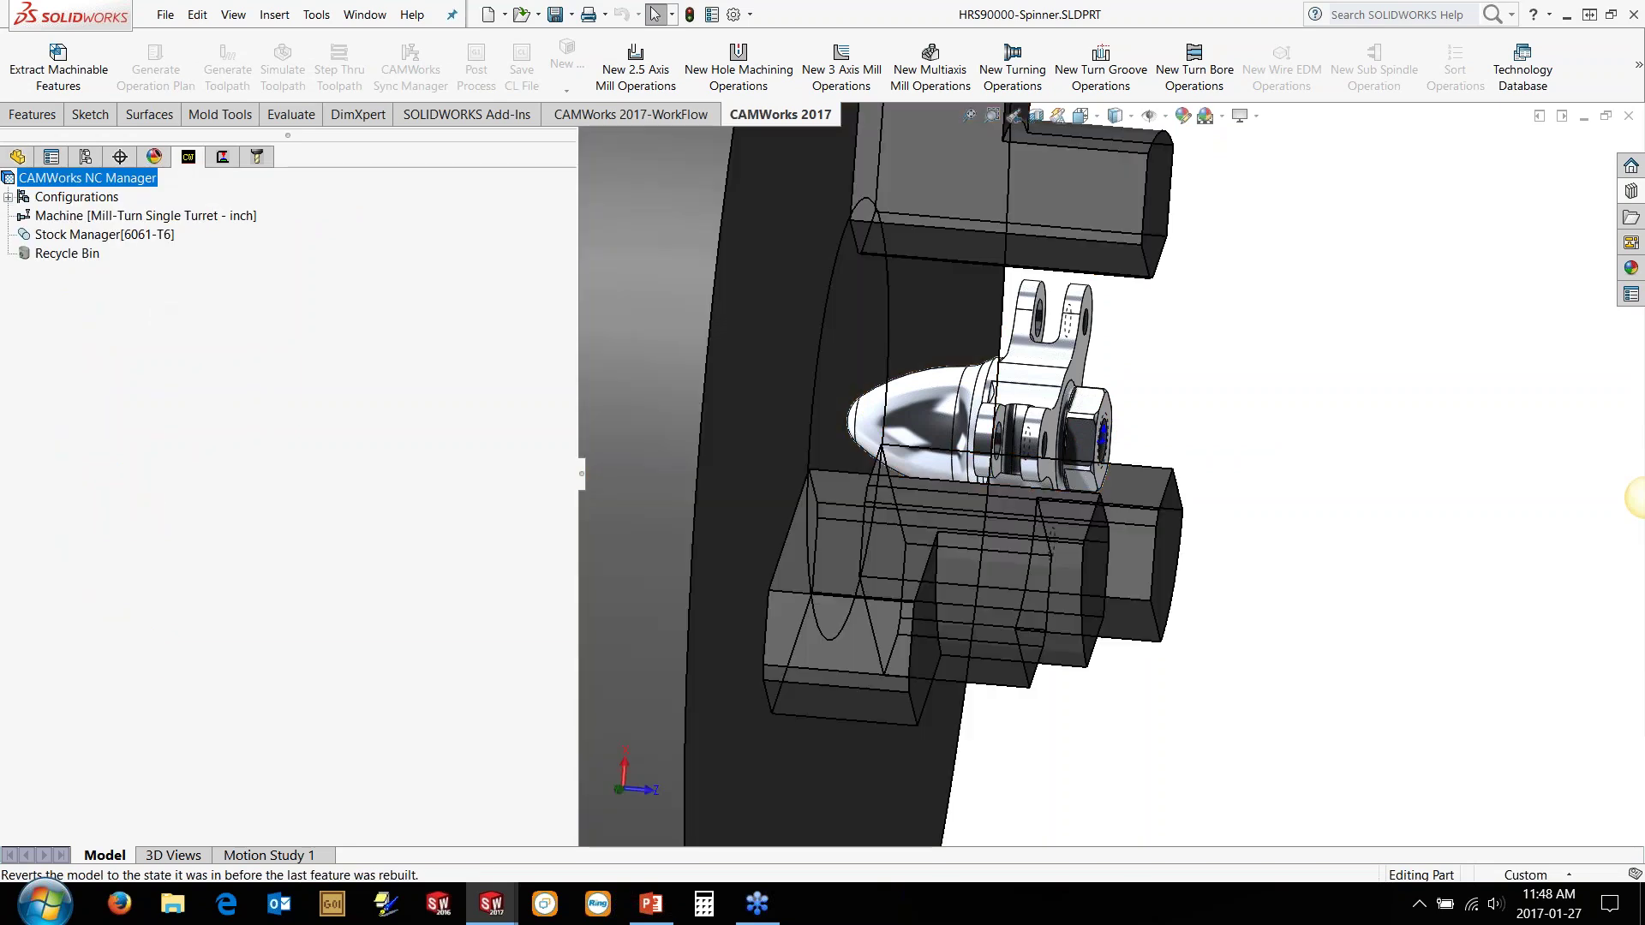
double_click(104, 235)
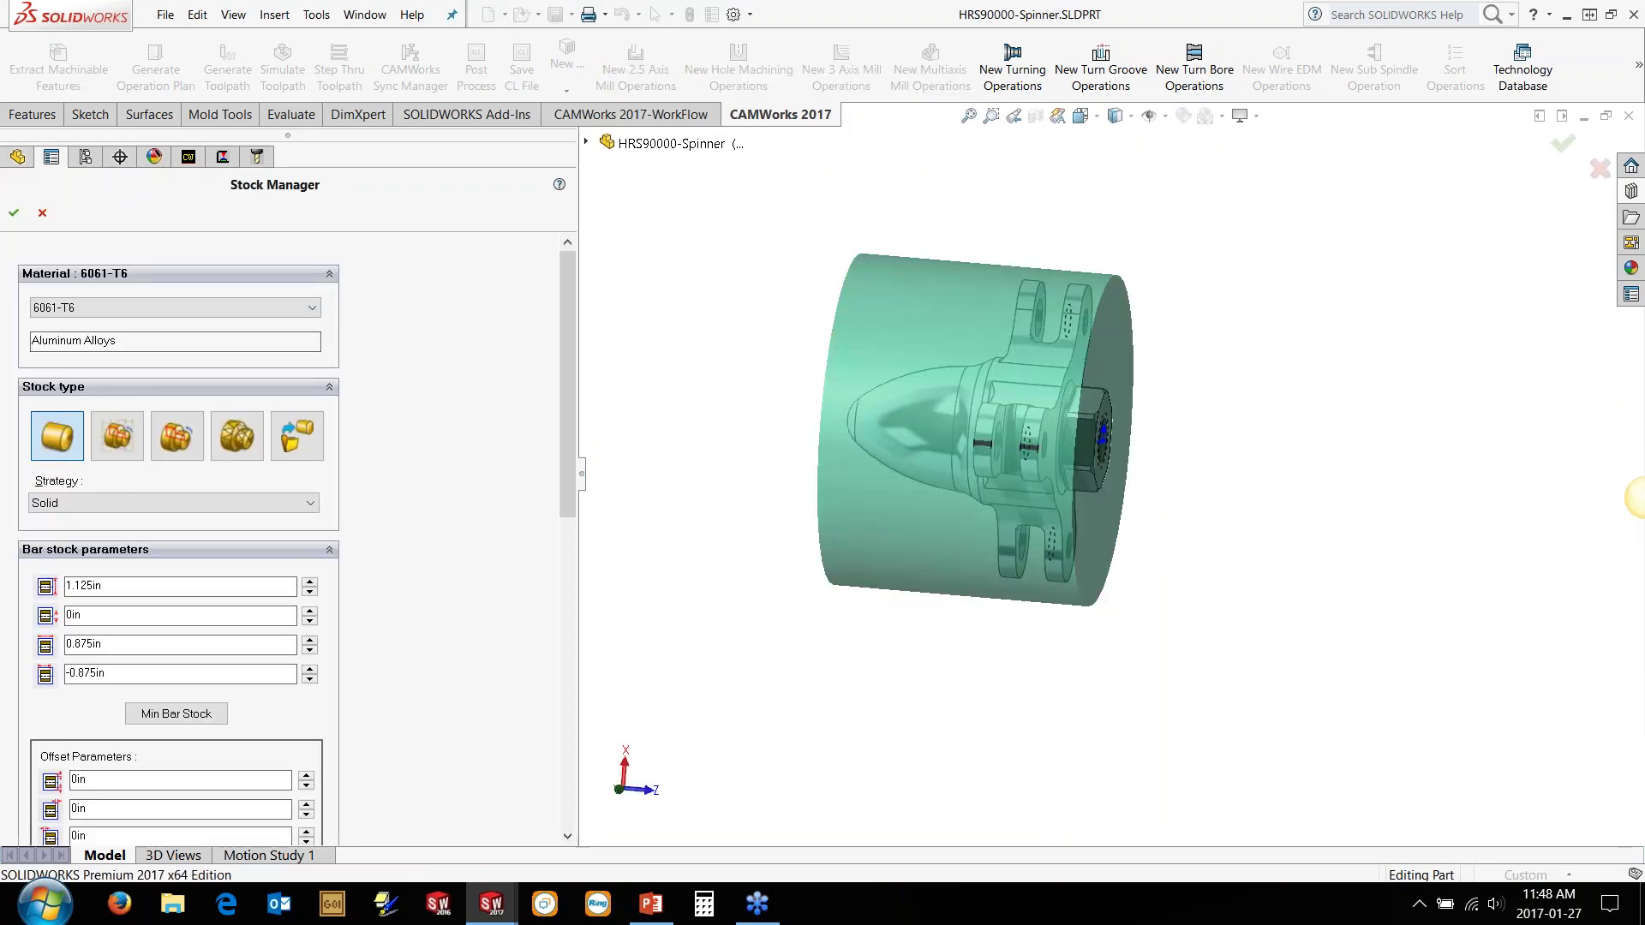
click(305, 776)
click(306, 805)
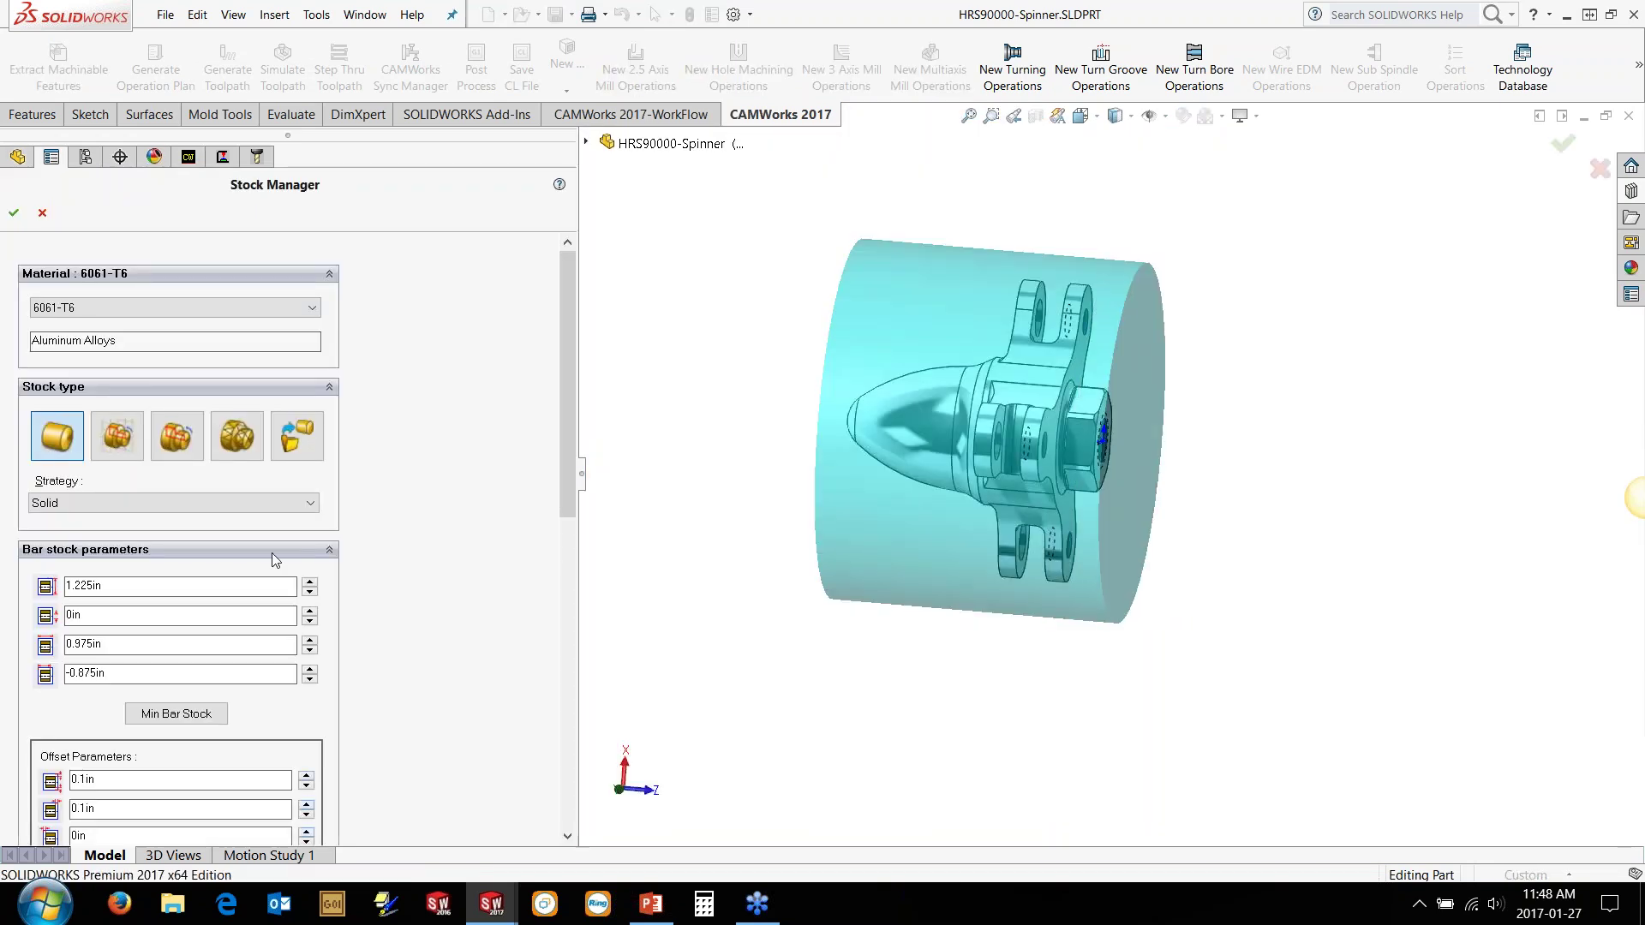
click(16, 213)
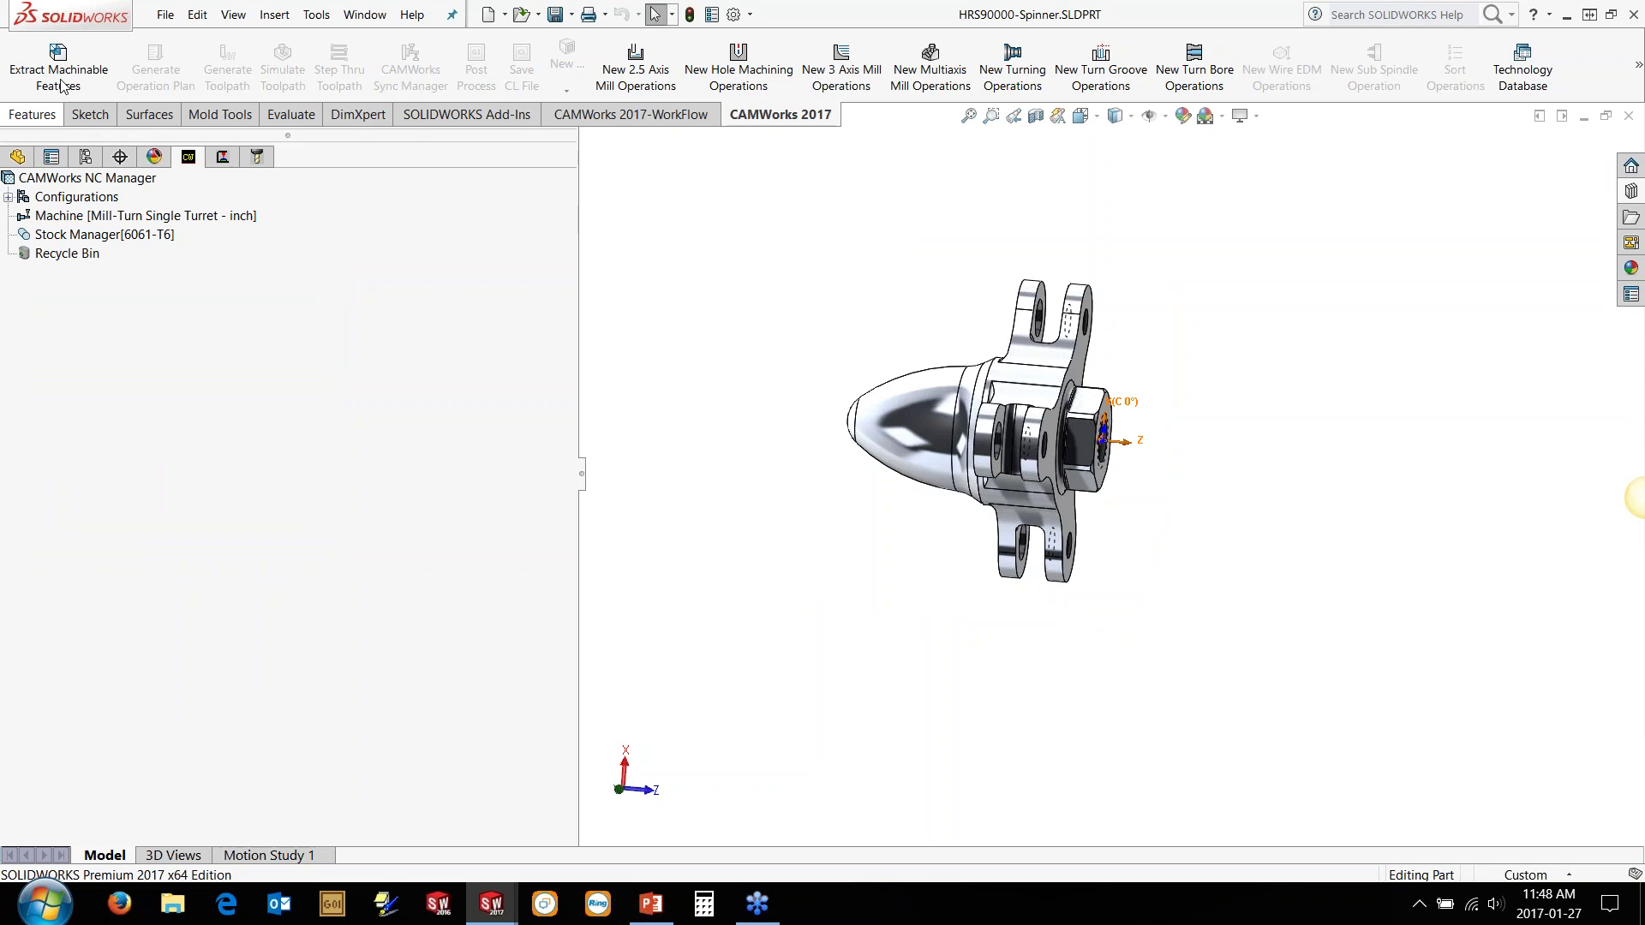
Step: Extract the spinner's machinable features and examine the profiles of Face Feature1 and OD Feature1 on the model
click(61, 84)
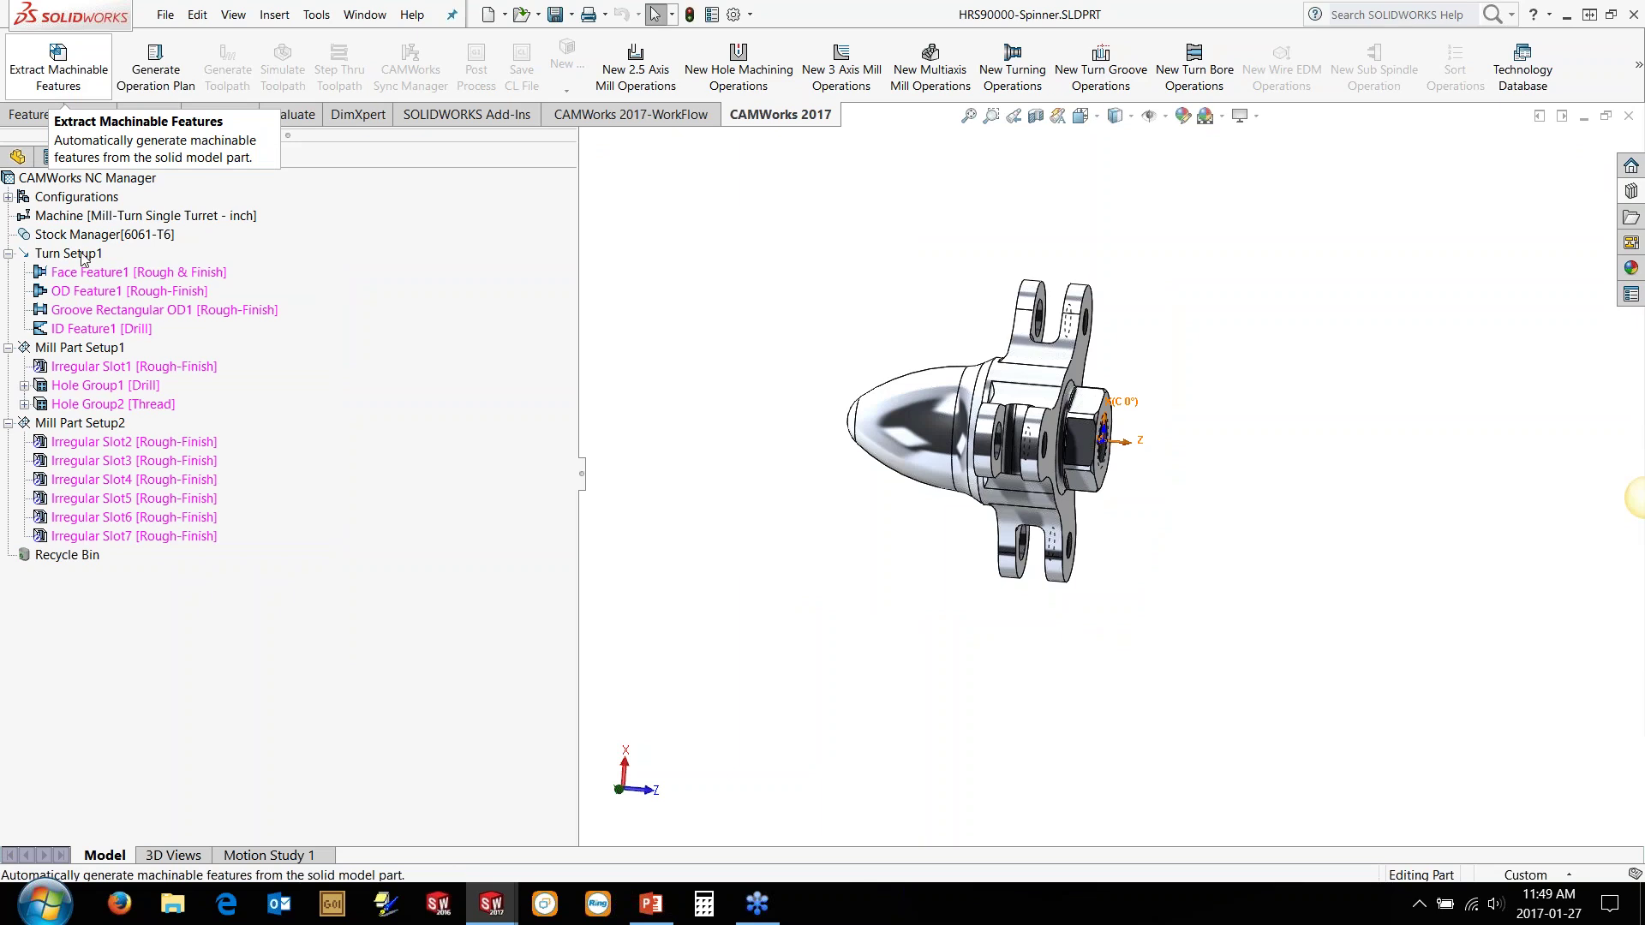
click(96, 274)
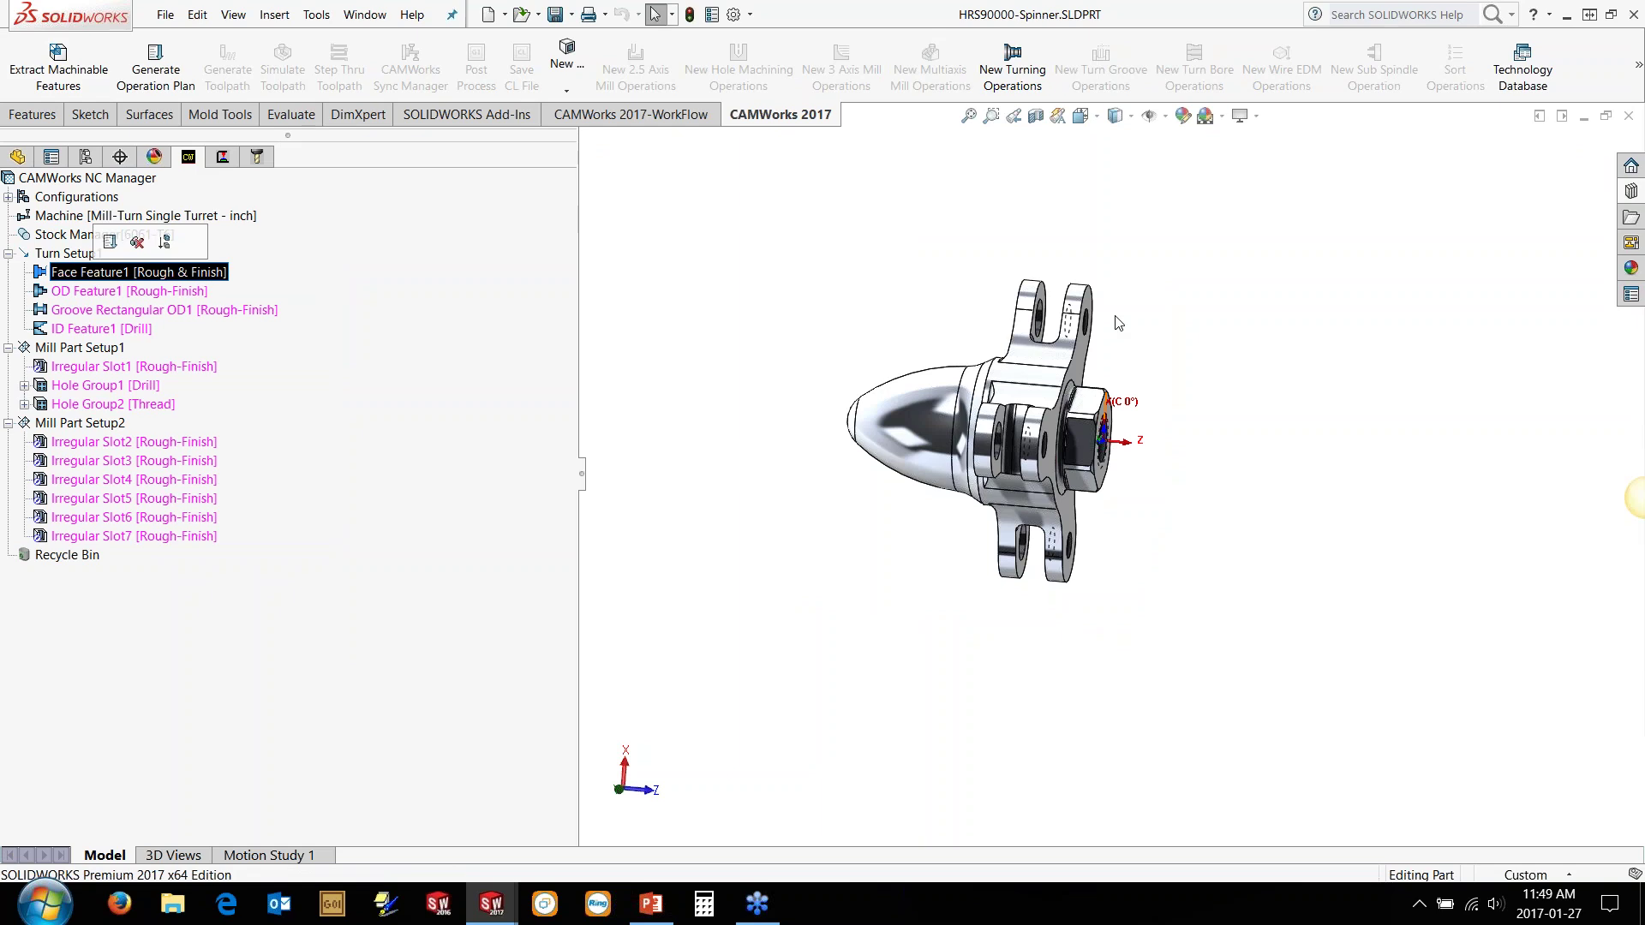
click(1115, 322)
scroll(1107, 390, down, 5)
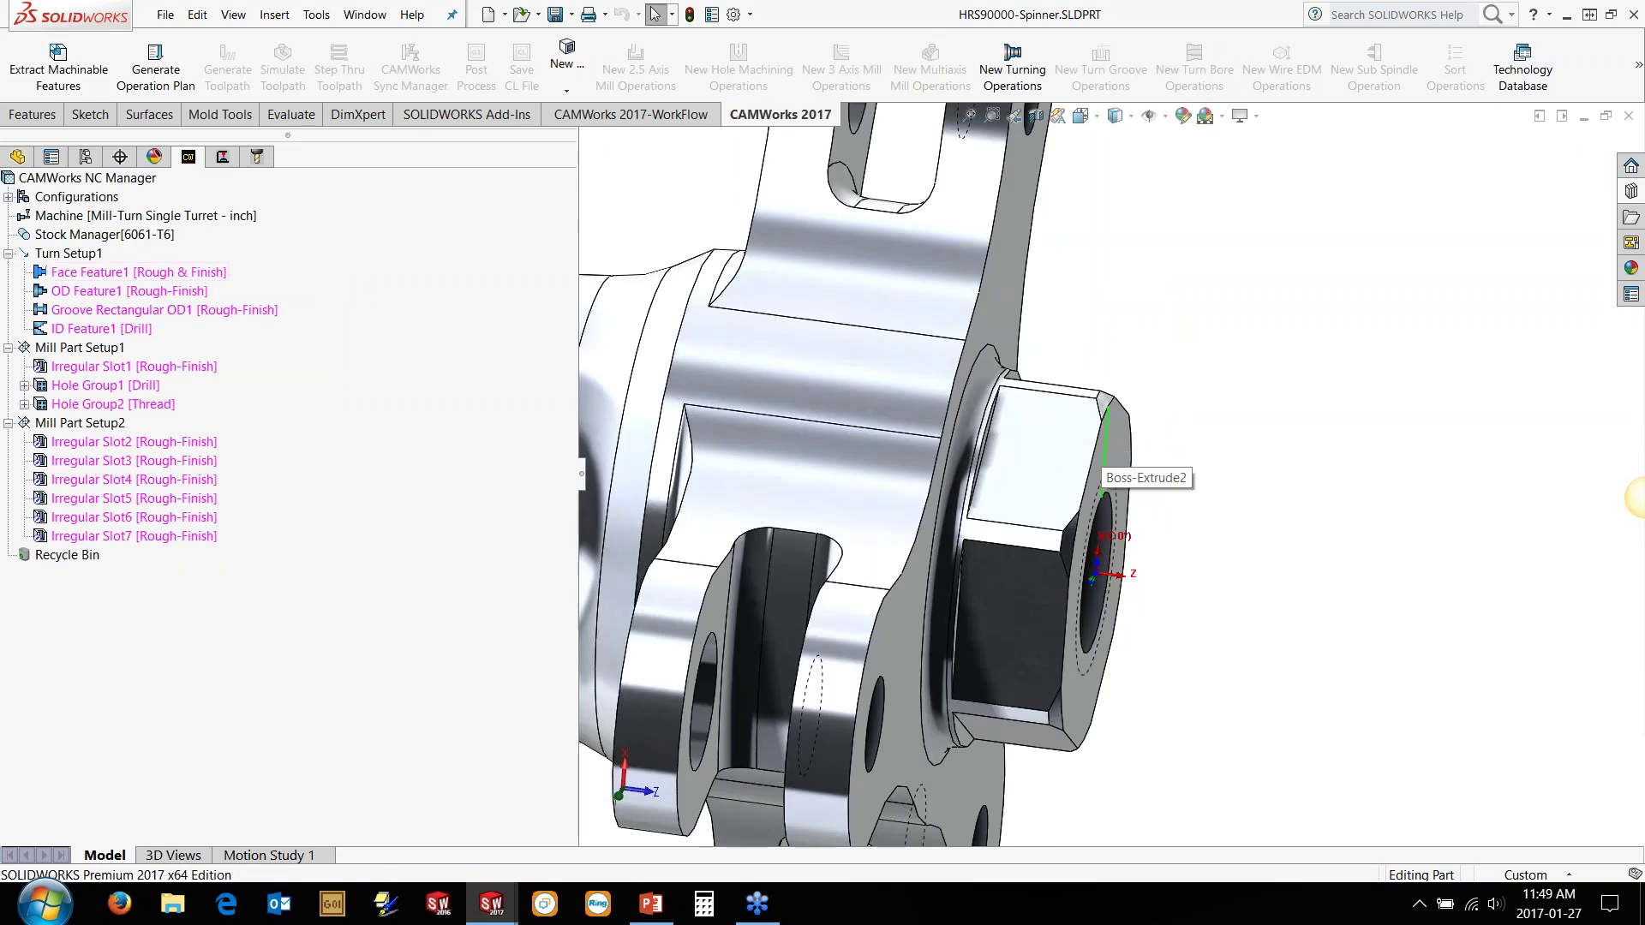
click(1060, 525)
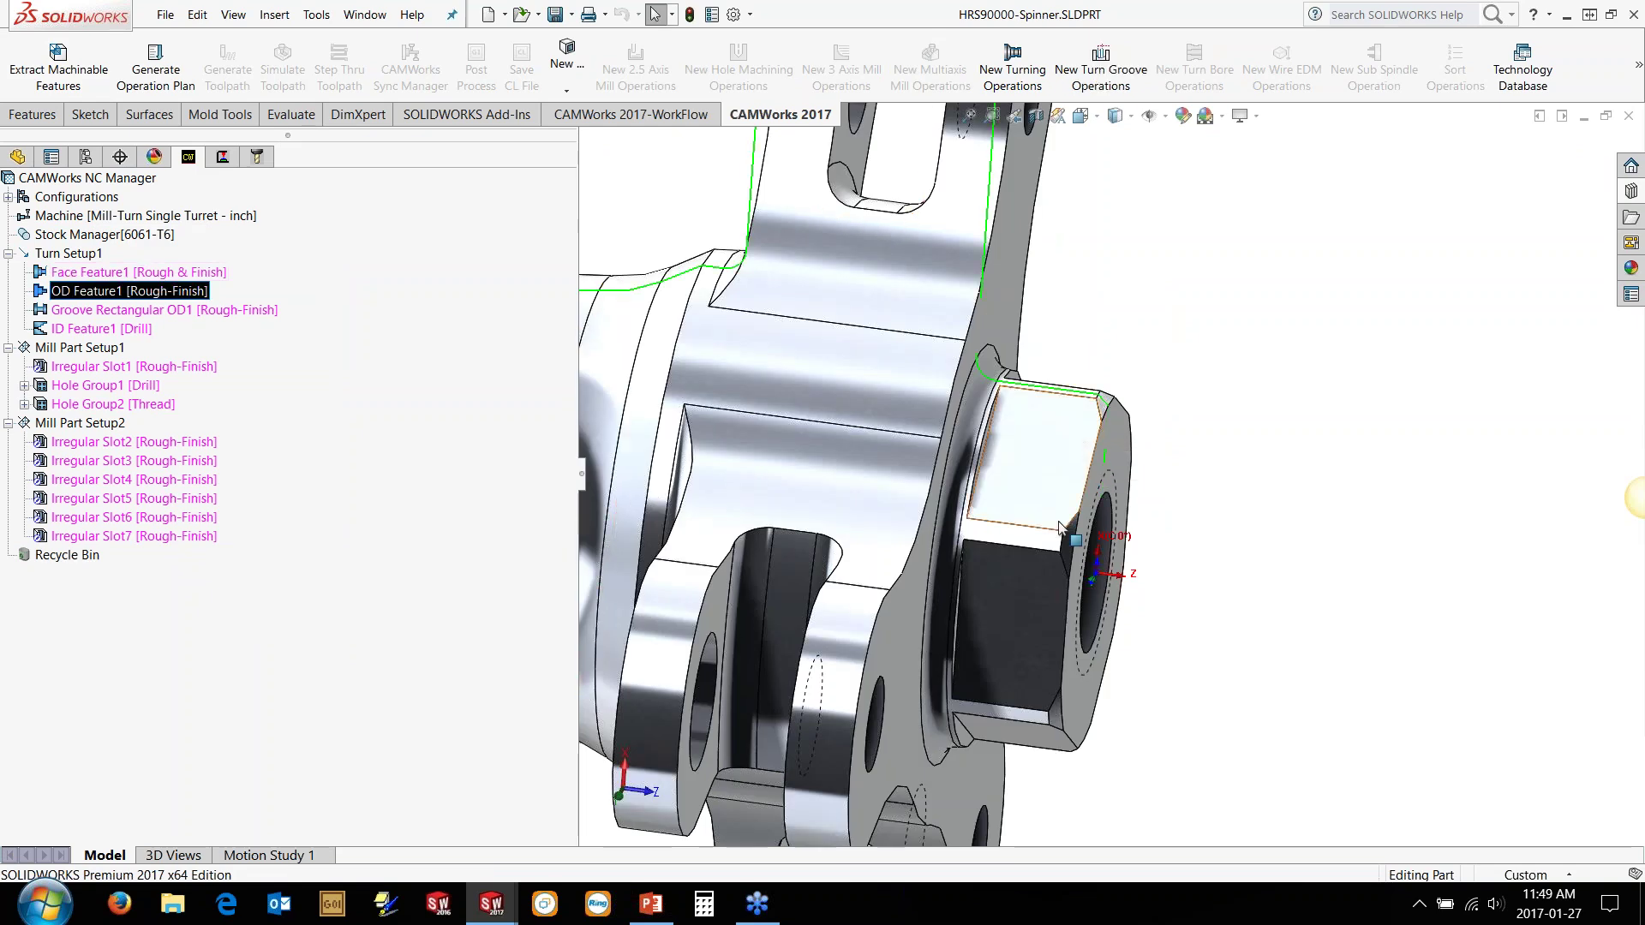
scroll(1059, 525, up, 5)
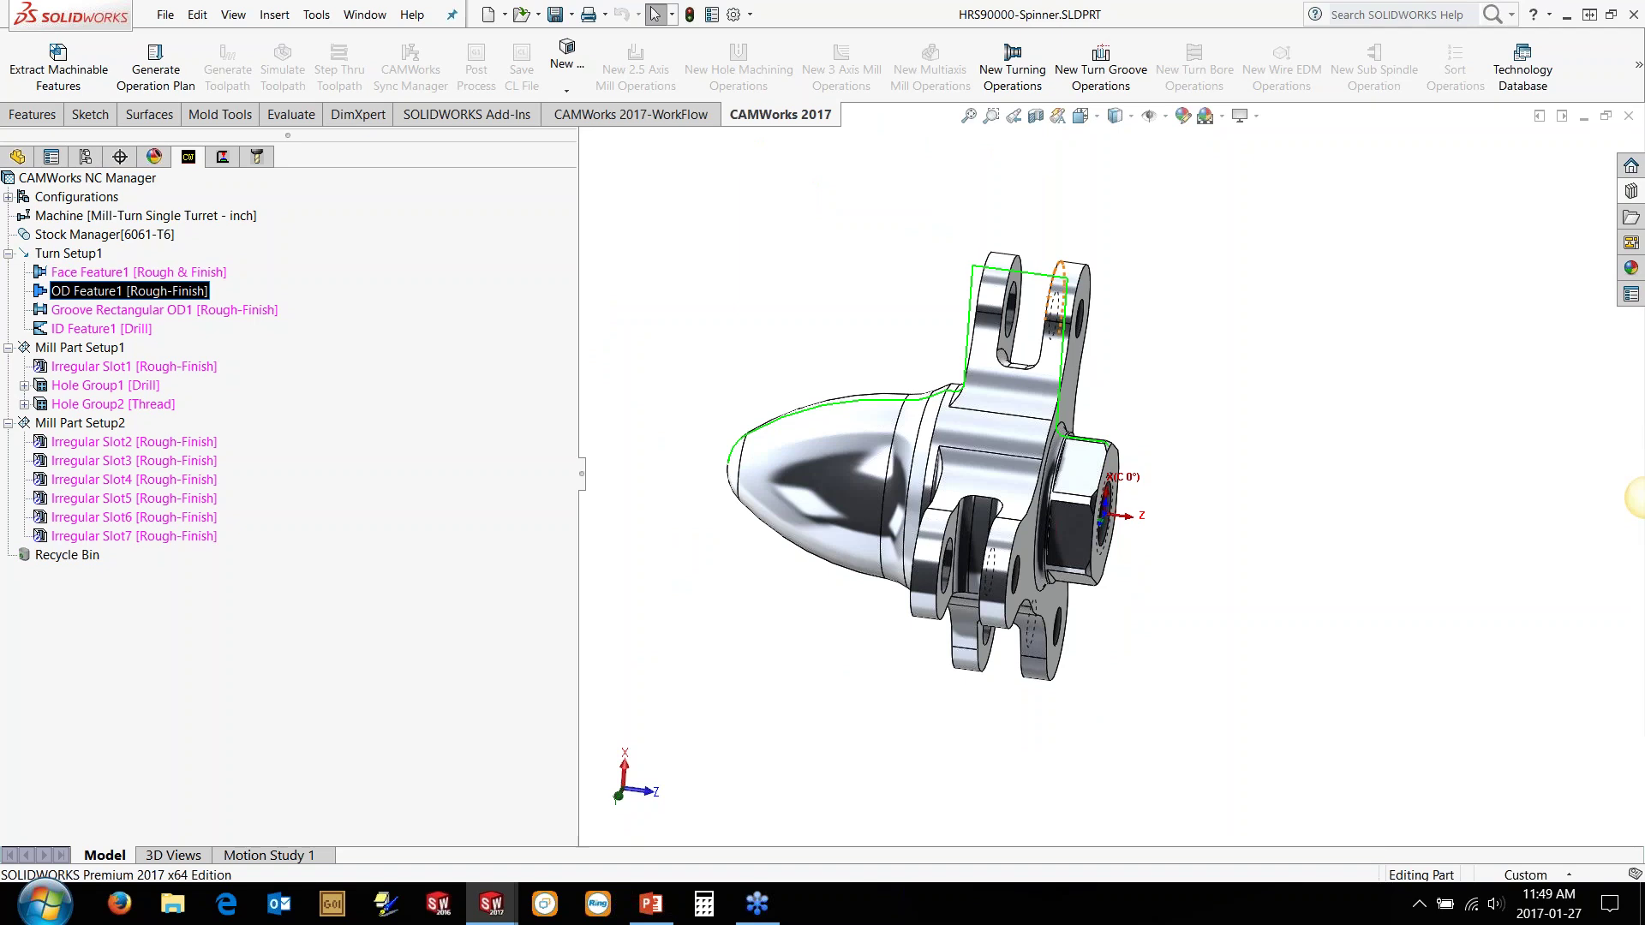
Step: Duplicate OD Feature1 directly after Face Feature1 and redefine the copy's profile from the hex chamfer to the outer edge of the lugs
click(153, 274)
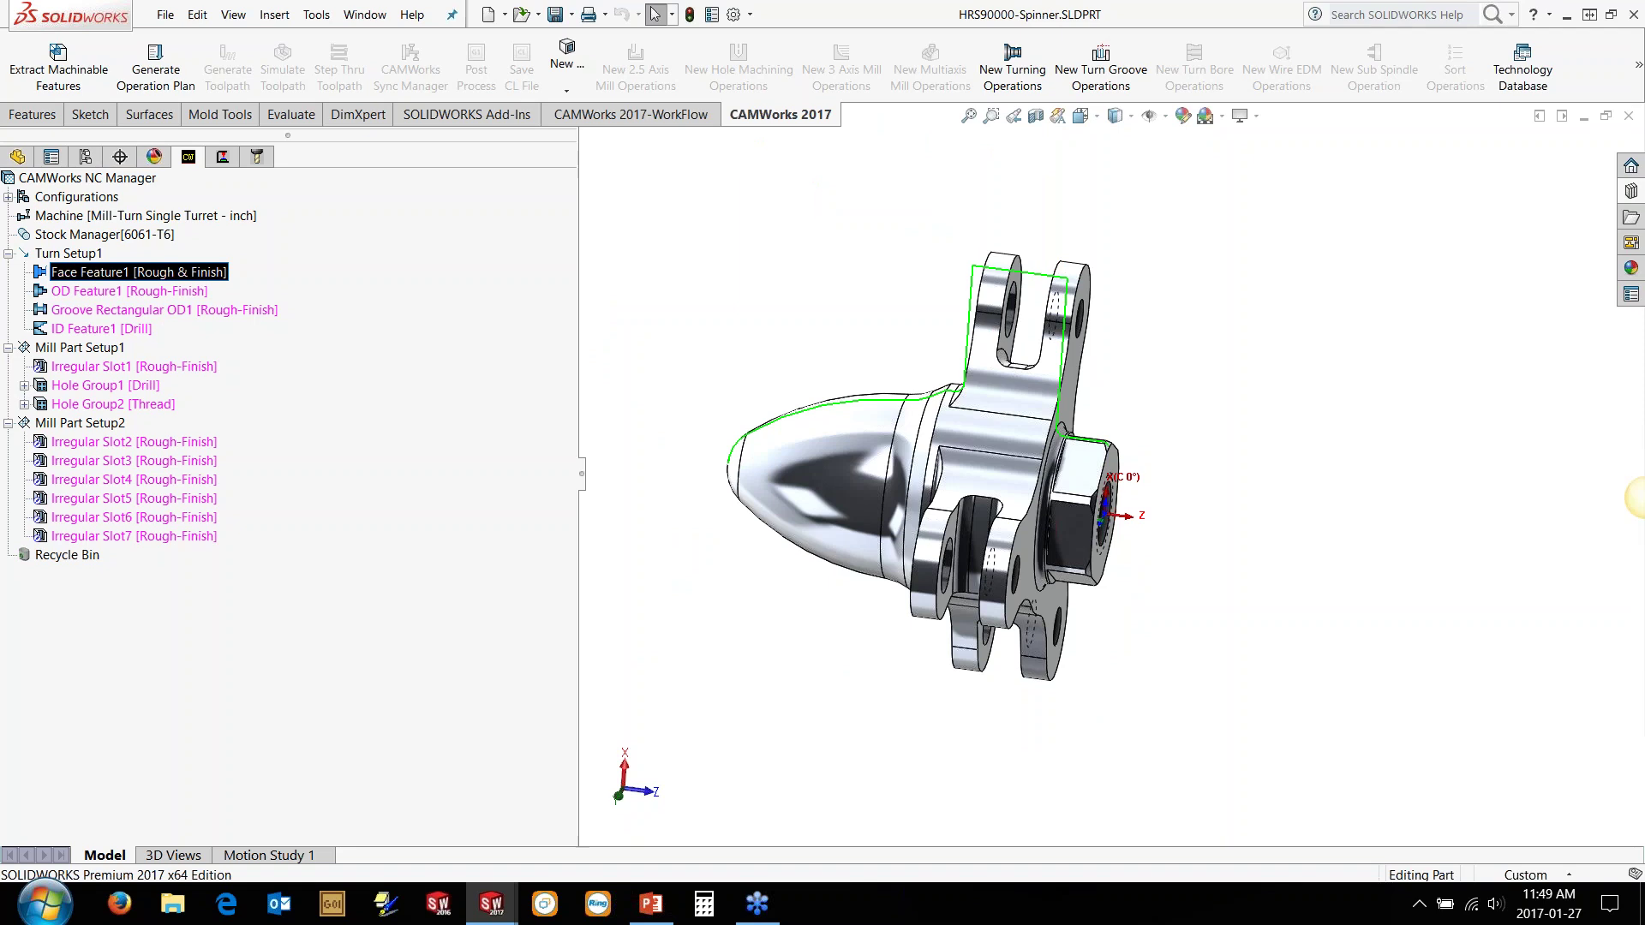
ctrl+drag(149, 291, 149, 274)
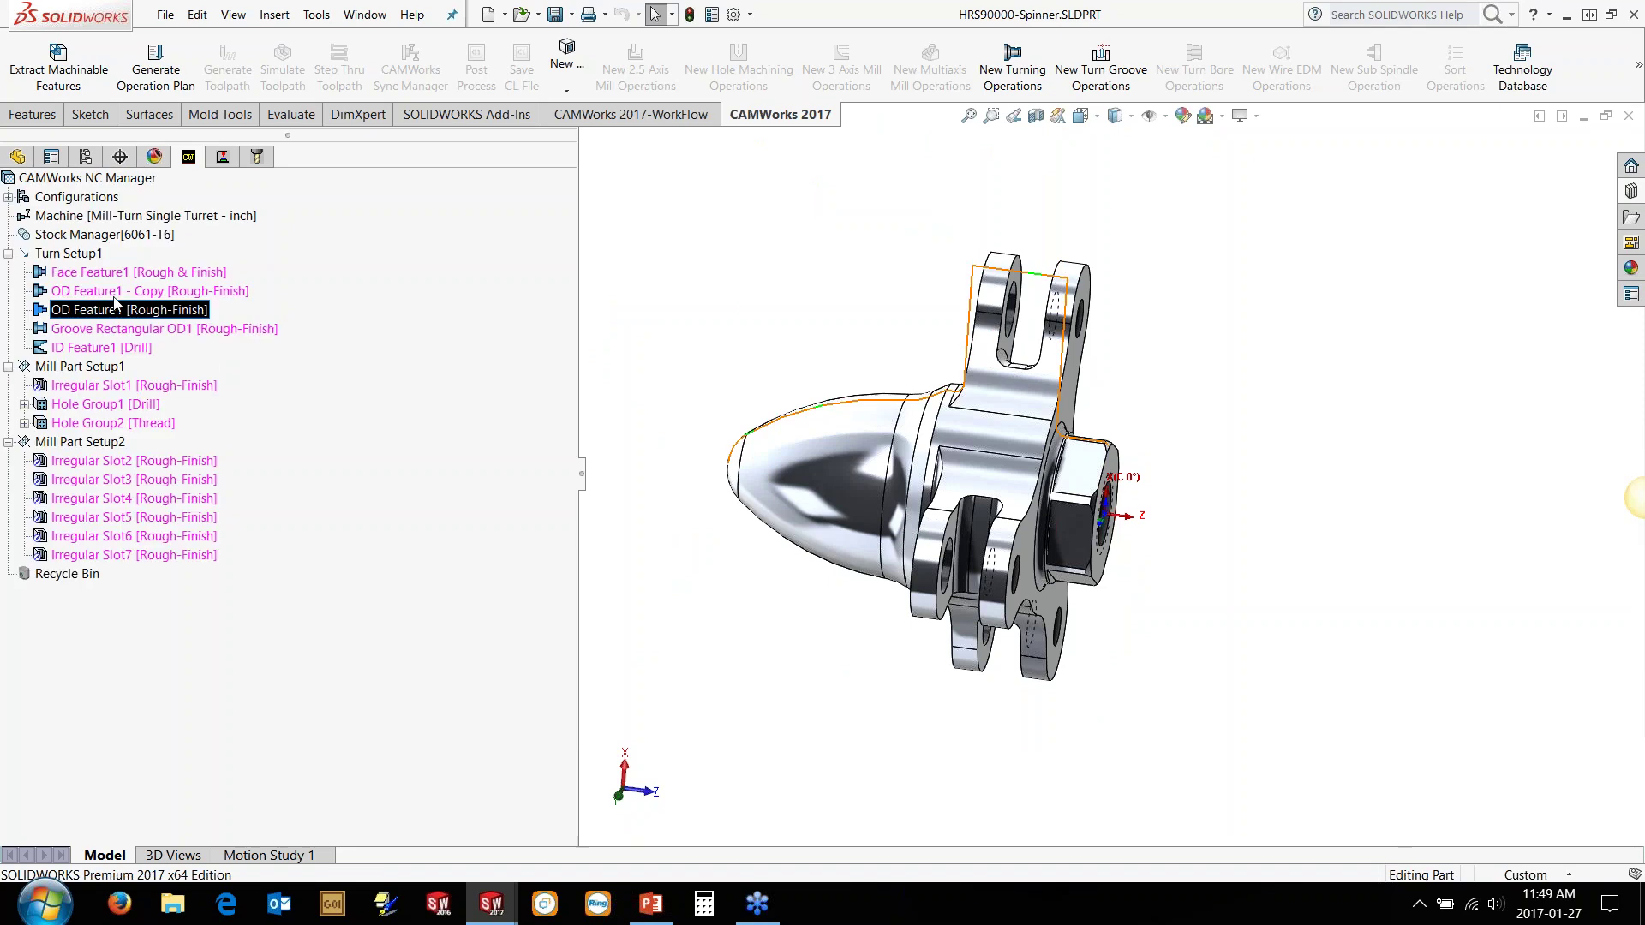
click(114, 295)
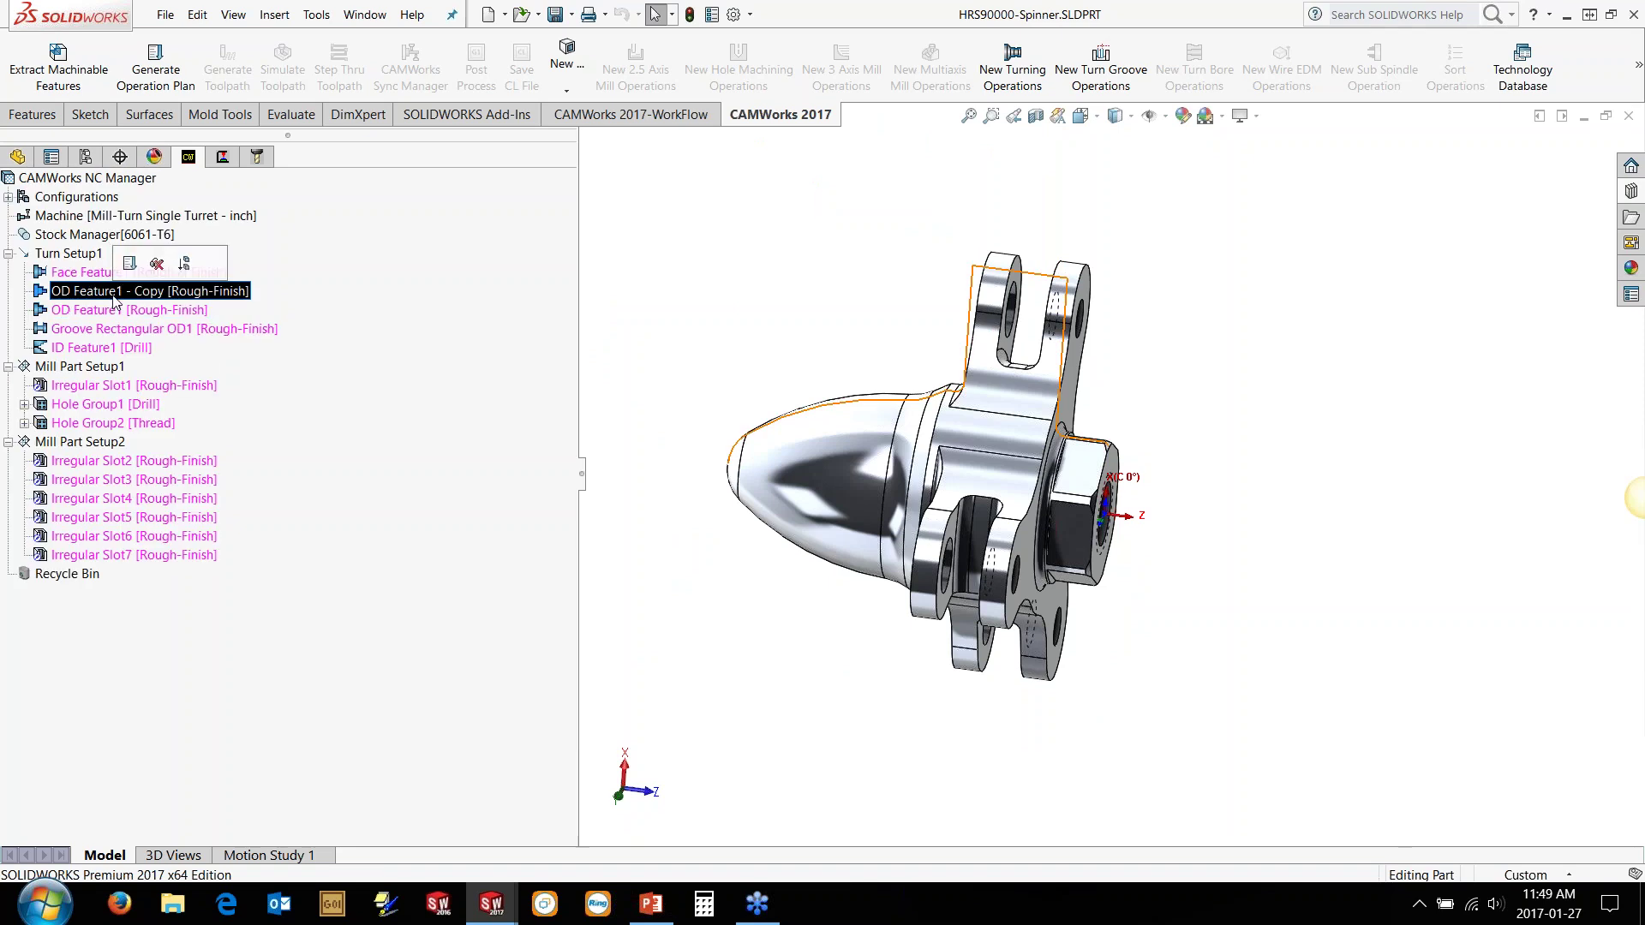
double_click(113, 294)
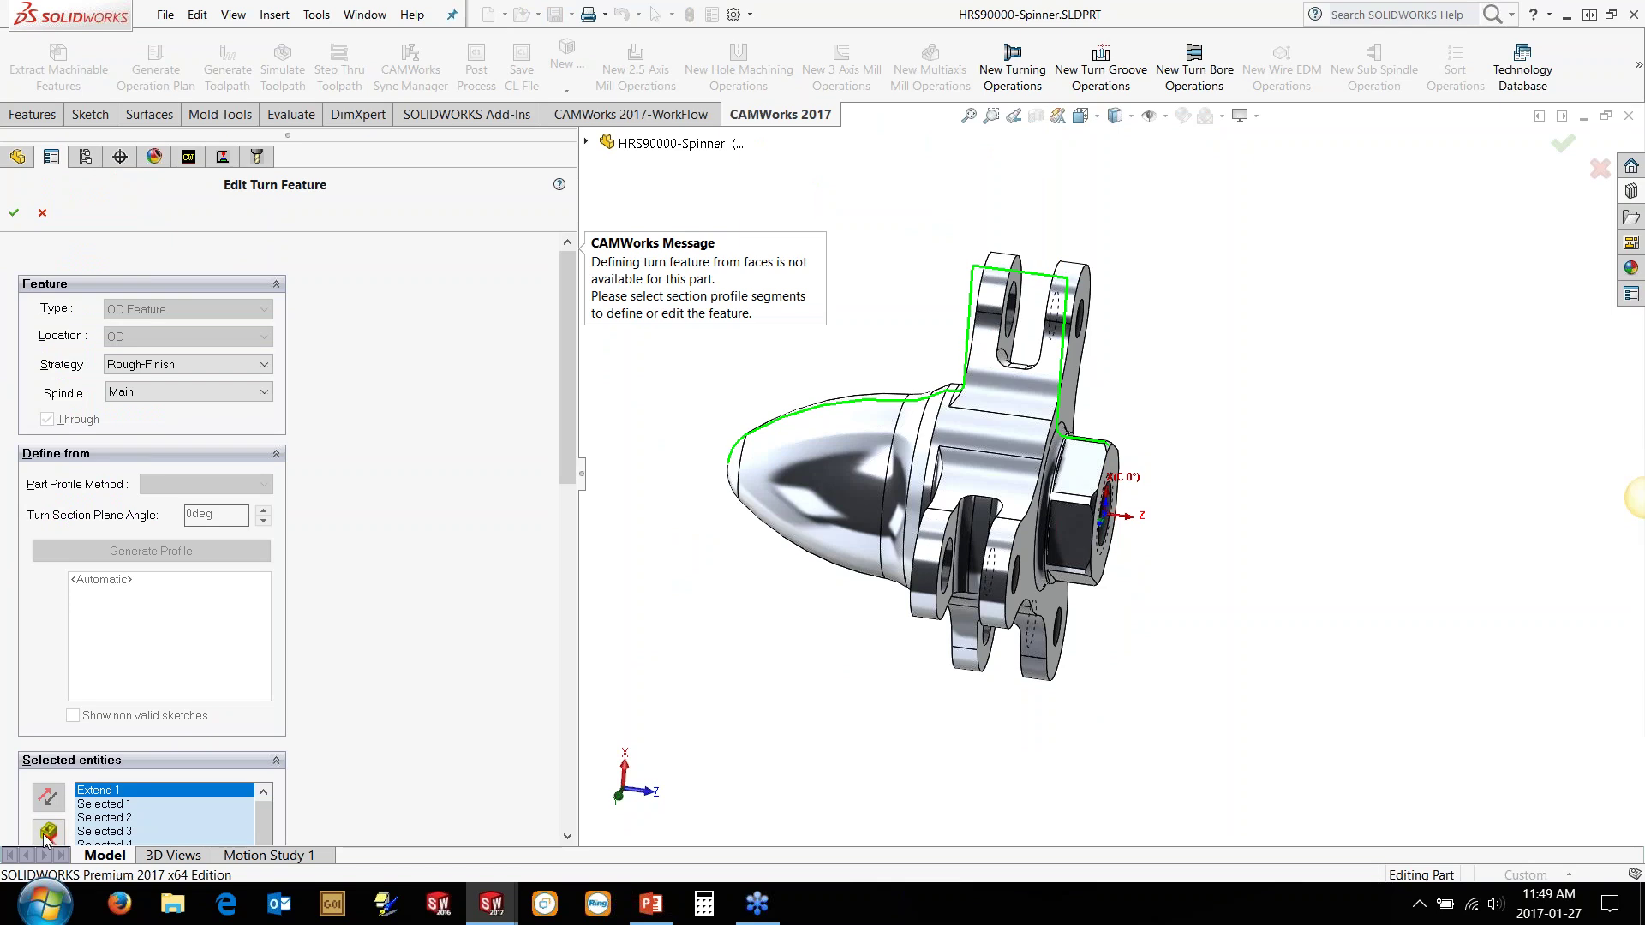
scroll(1101, 482, down, 8)
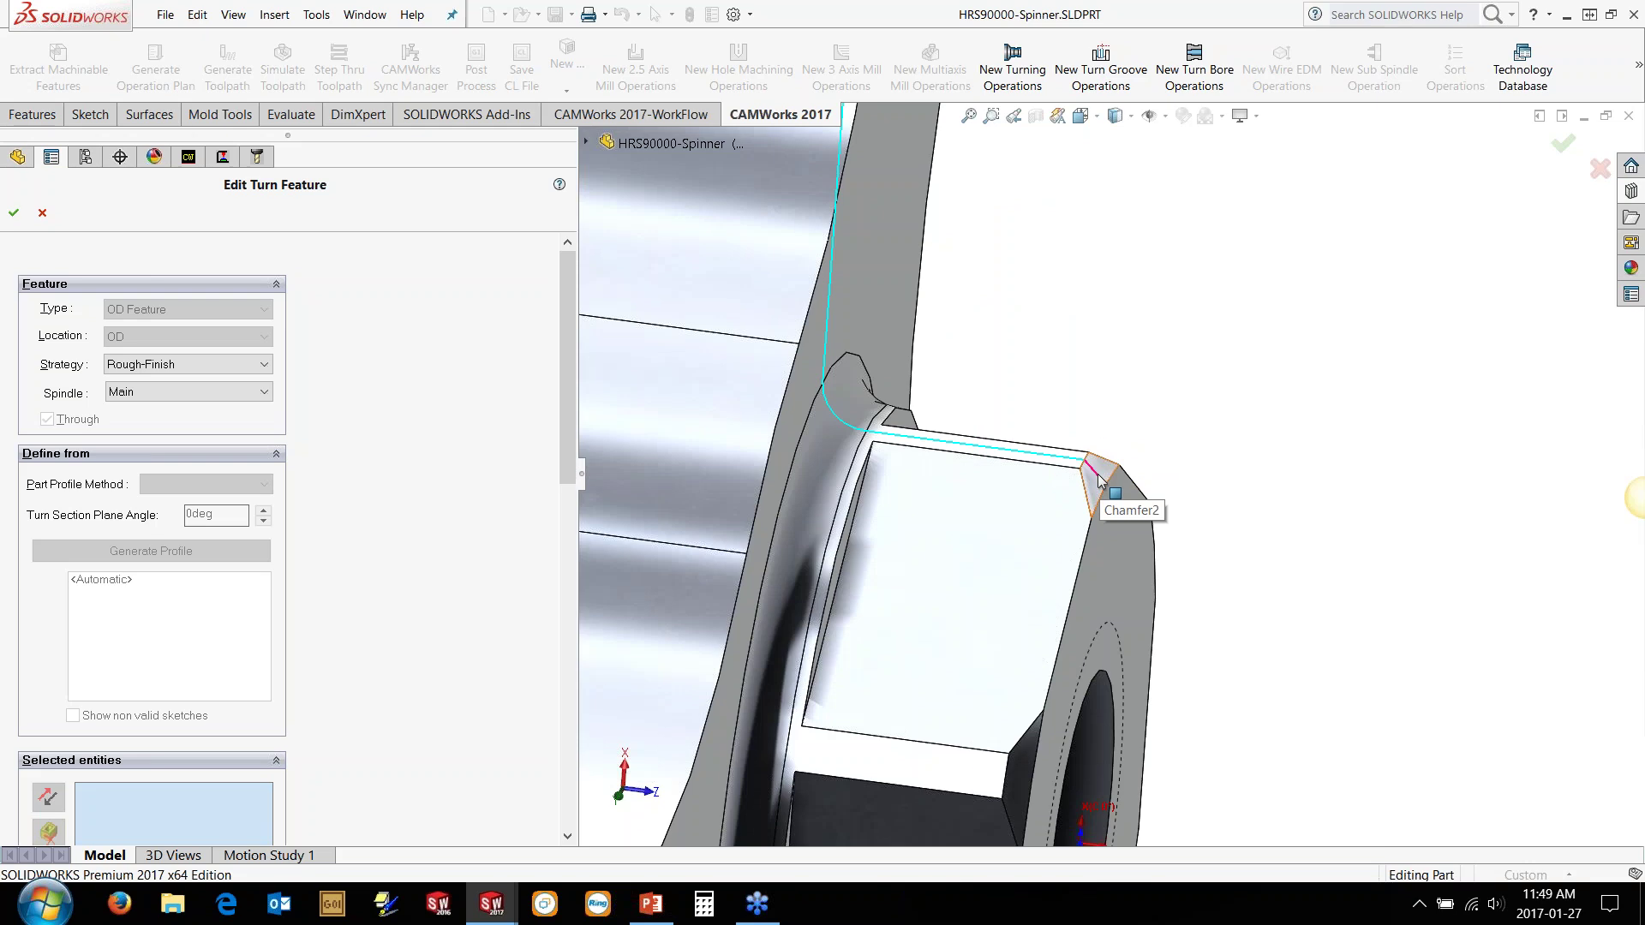
click(1101, 482)
scroll(1101, 482, up, 8)
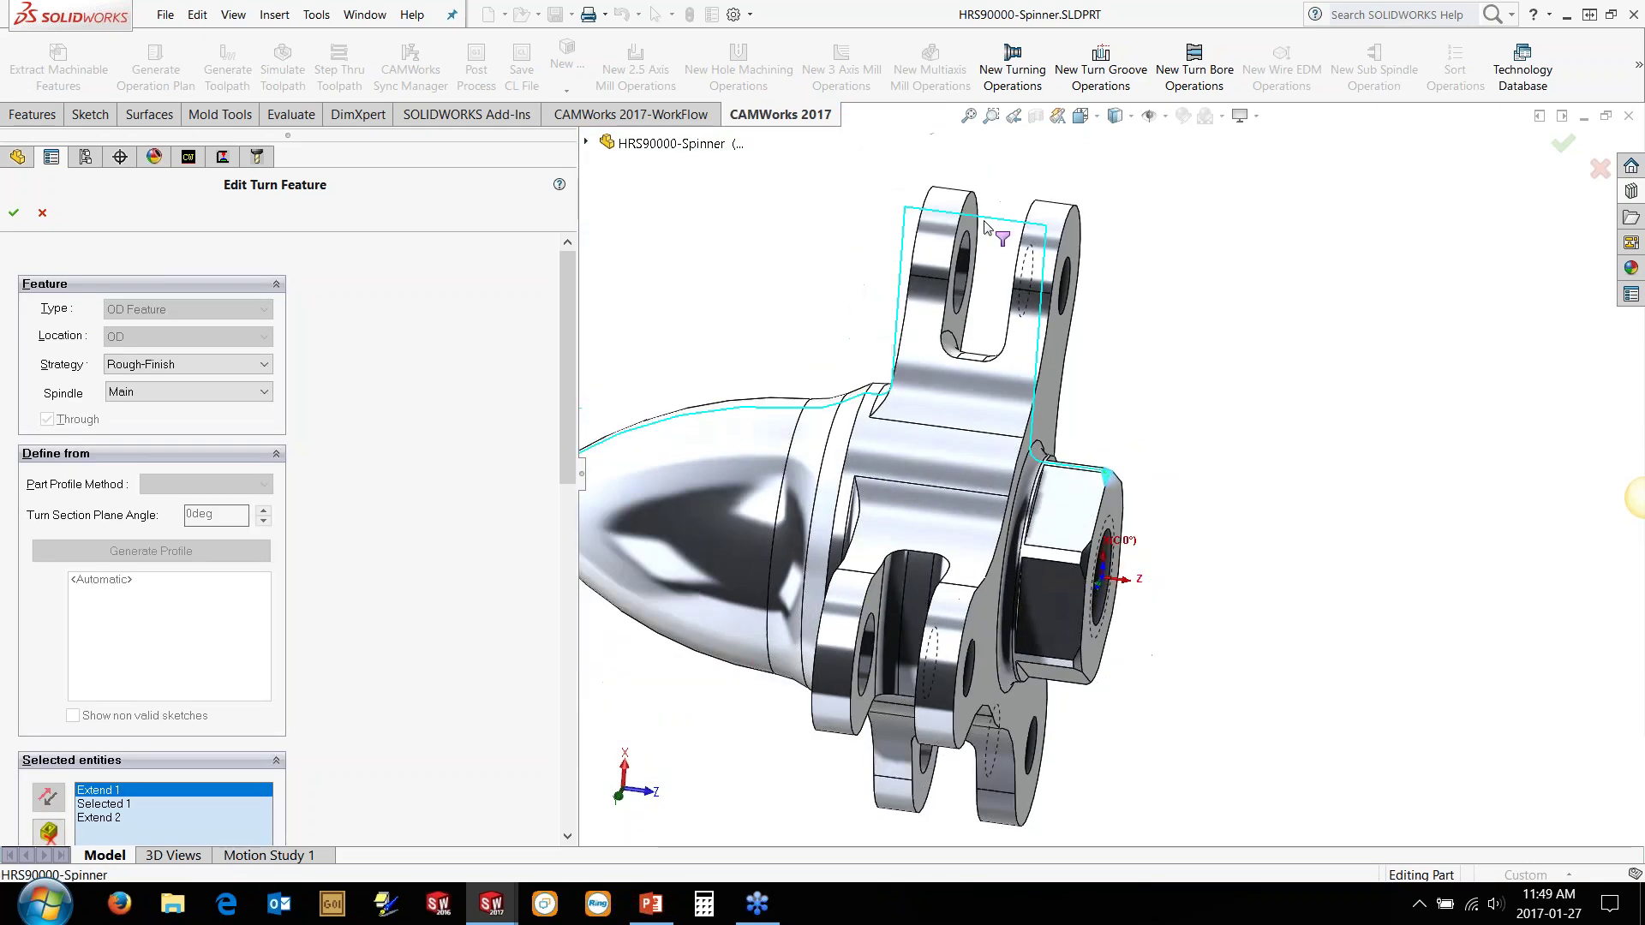
click(984, 220)
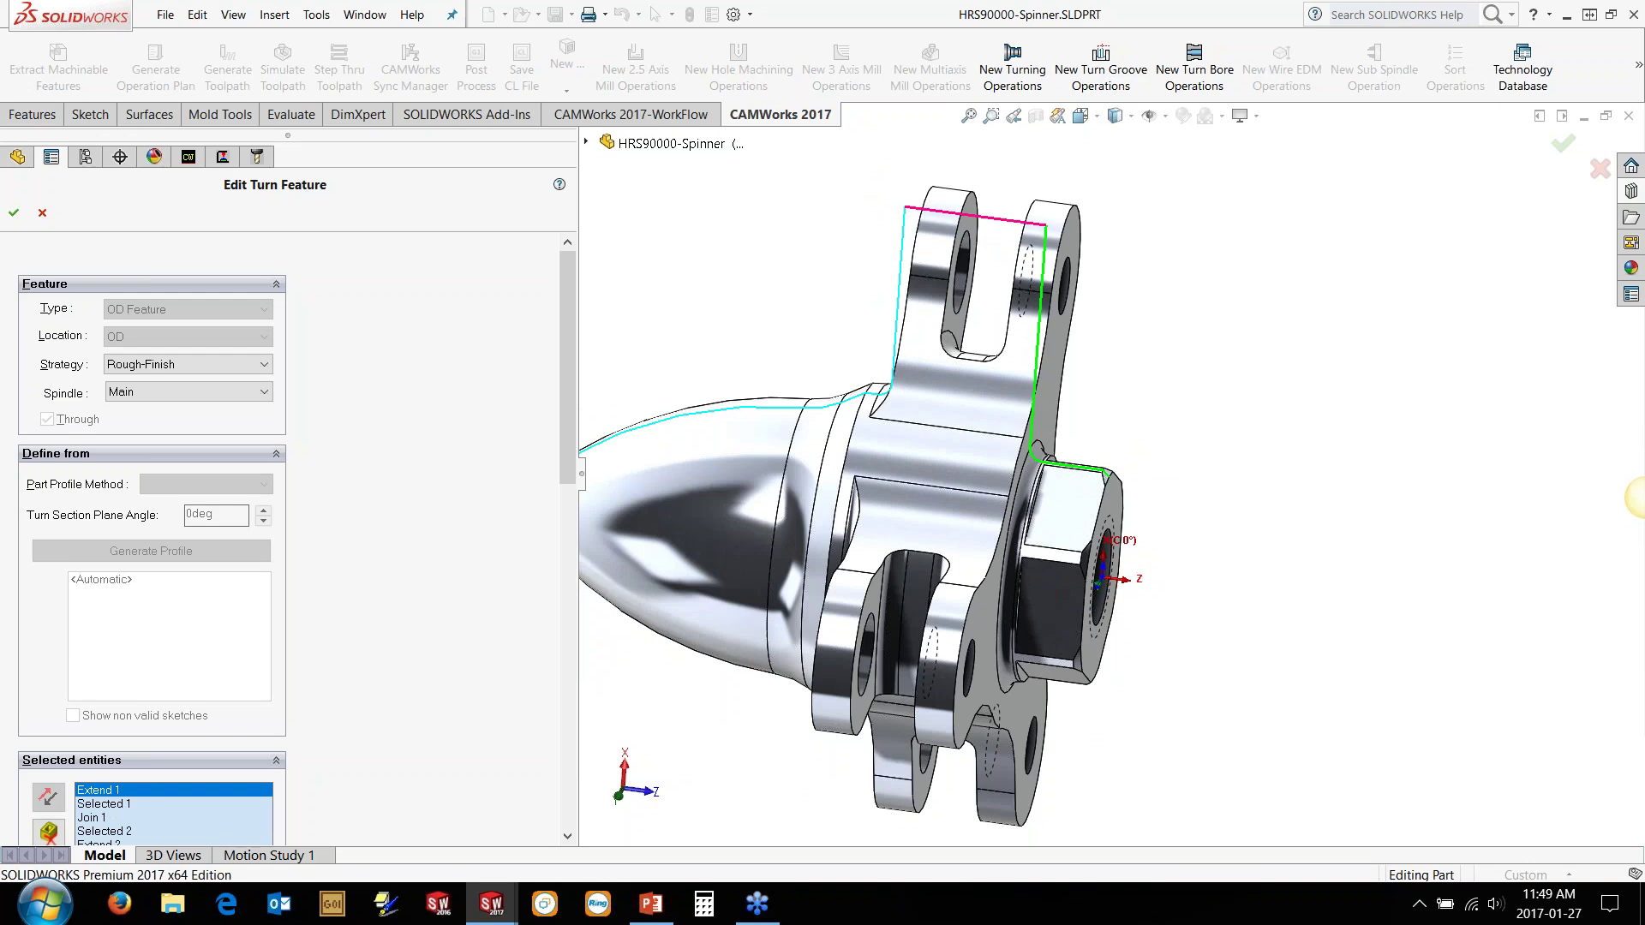
click(13, 212)
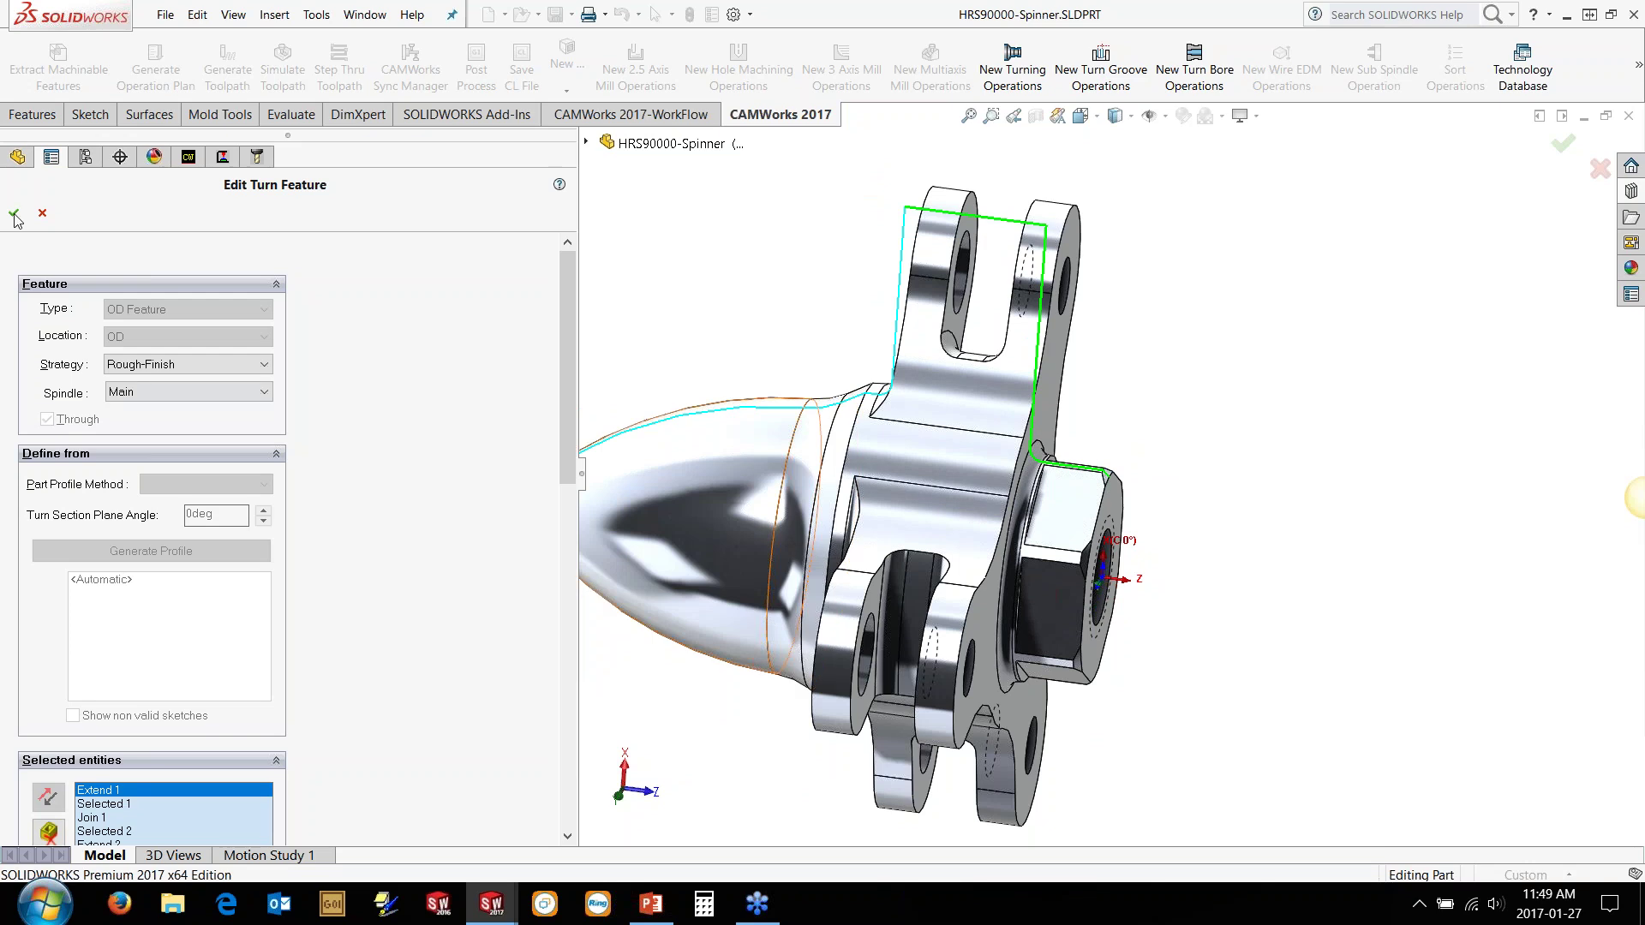
Step: Redefine the original OD Feature1 profile from the spinner's nose up the adjacent lug side and assign it to the sub spindle
double_click(150, 312)
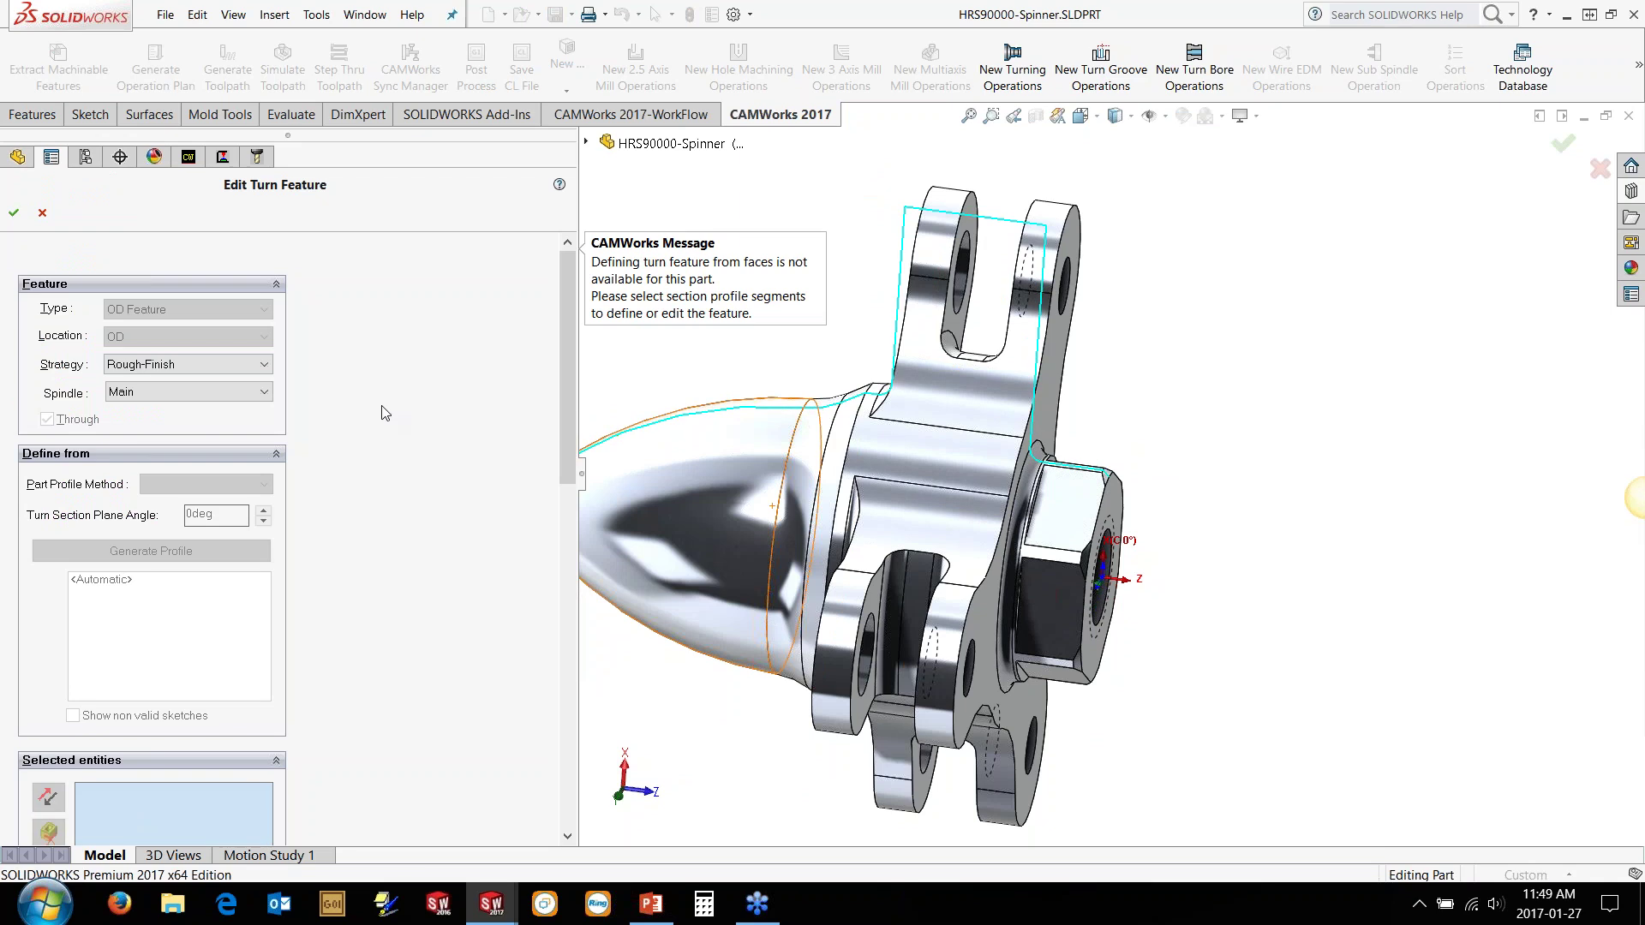
scroll(1111, 477, up, 2)
click(779, 436)
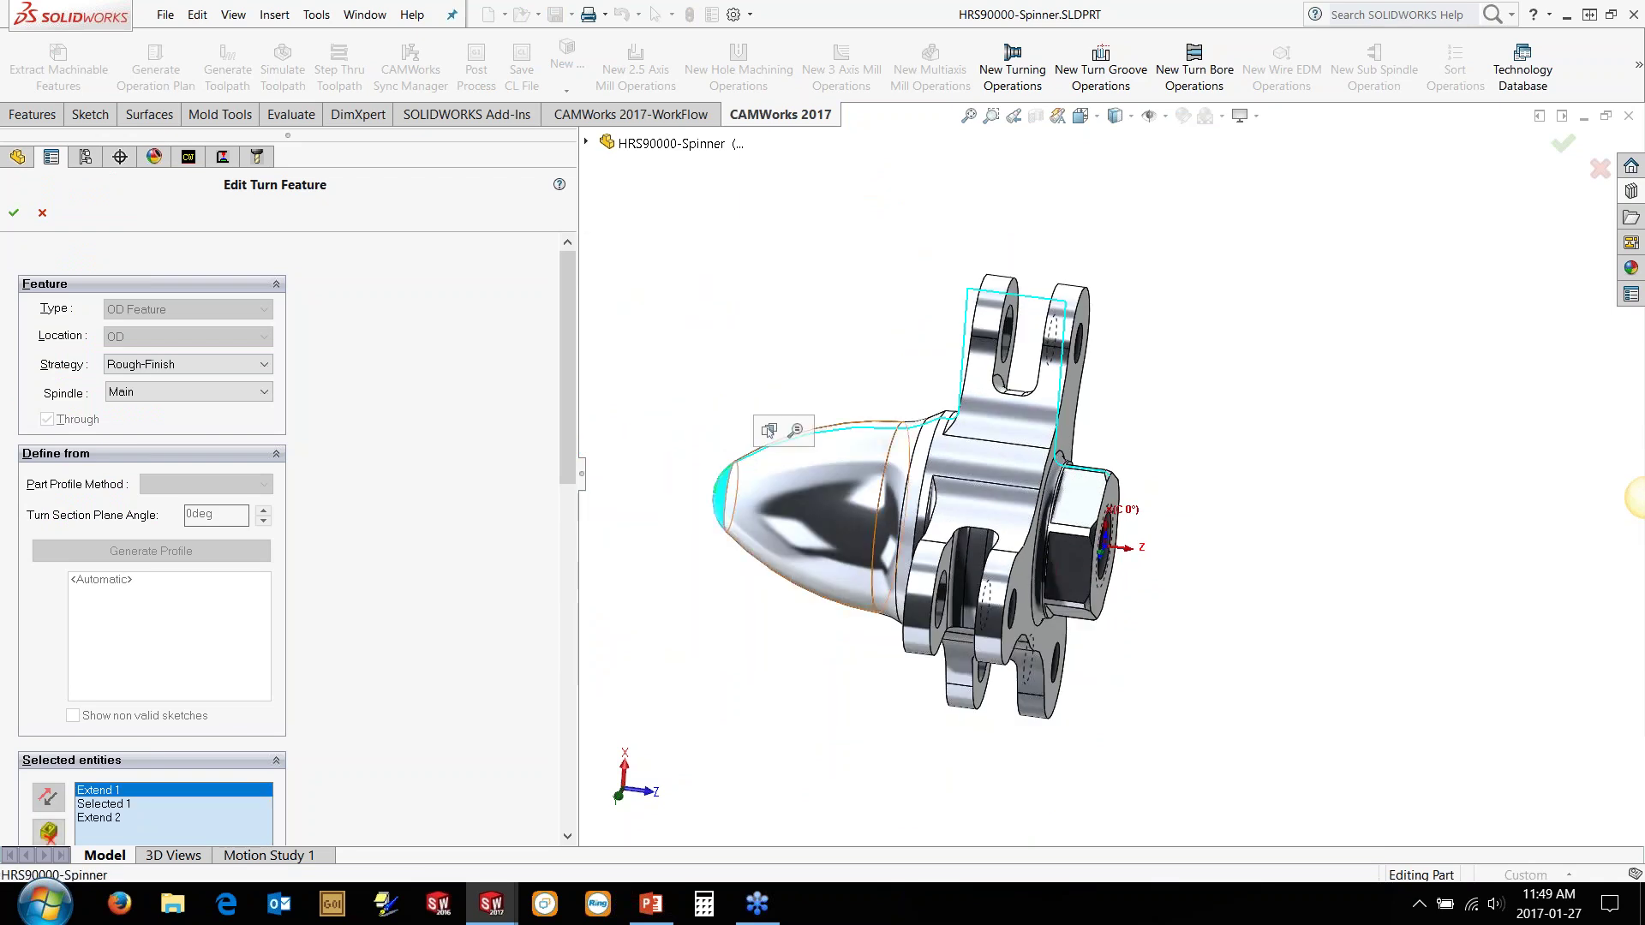
click(184, 391)
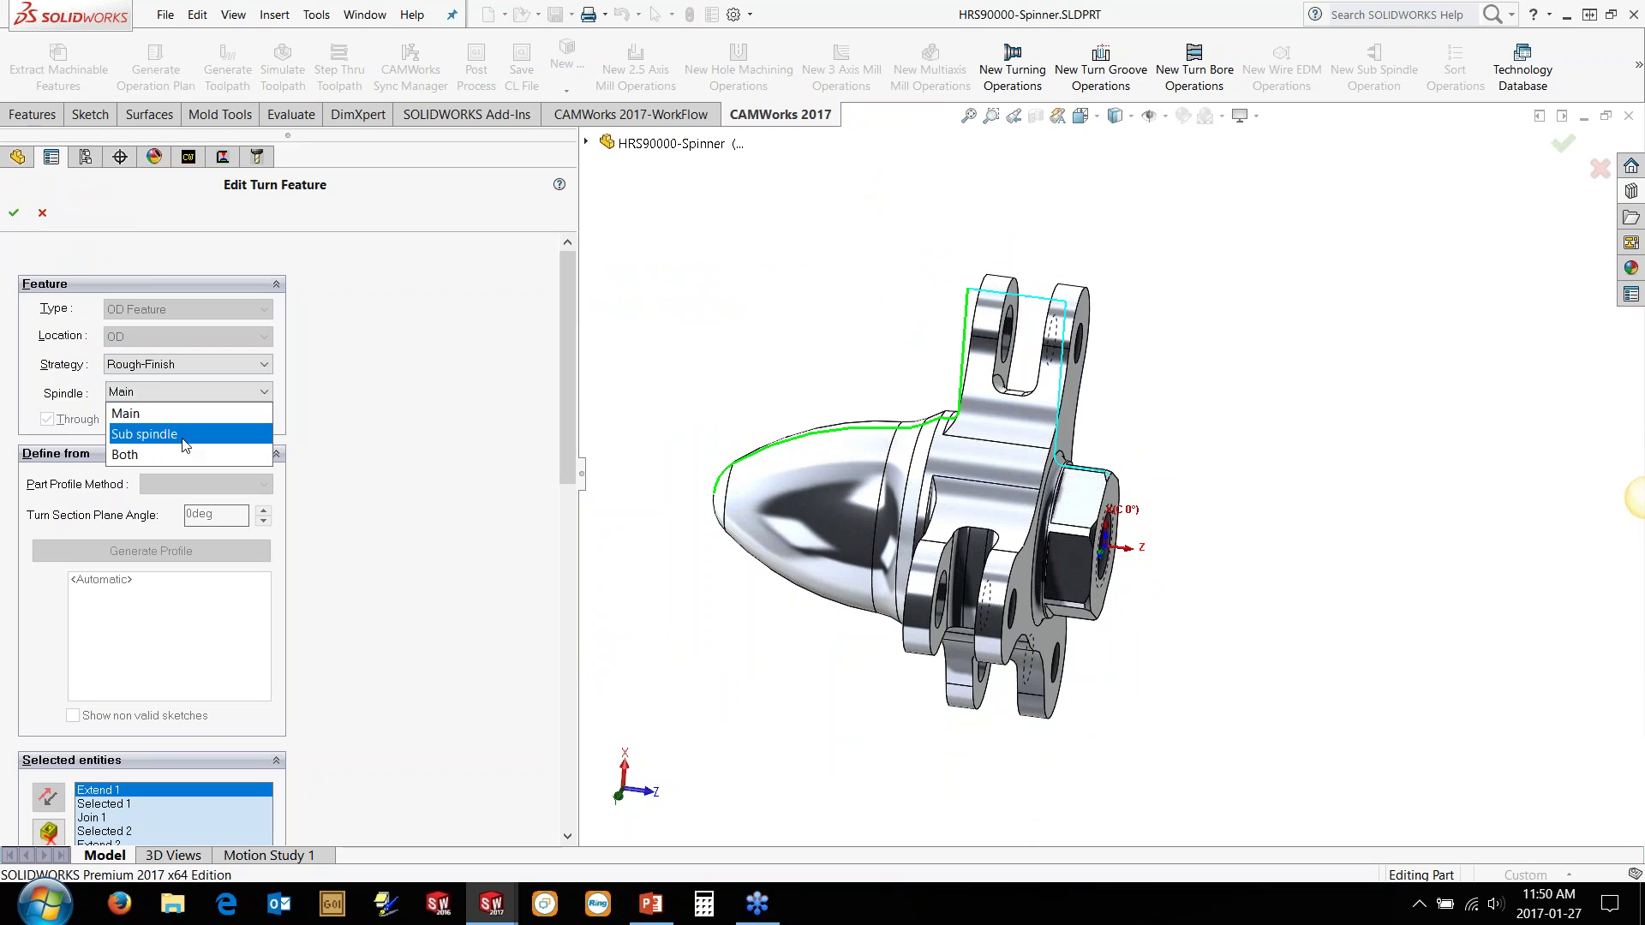
click(182, 435)
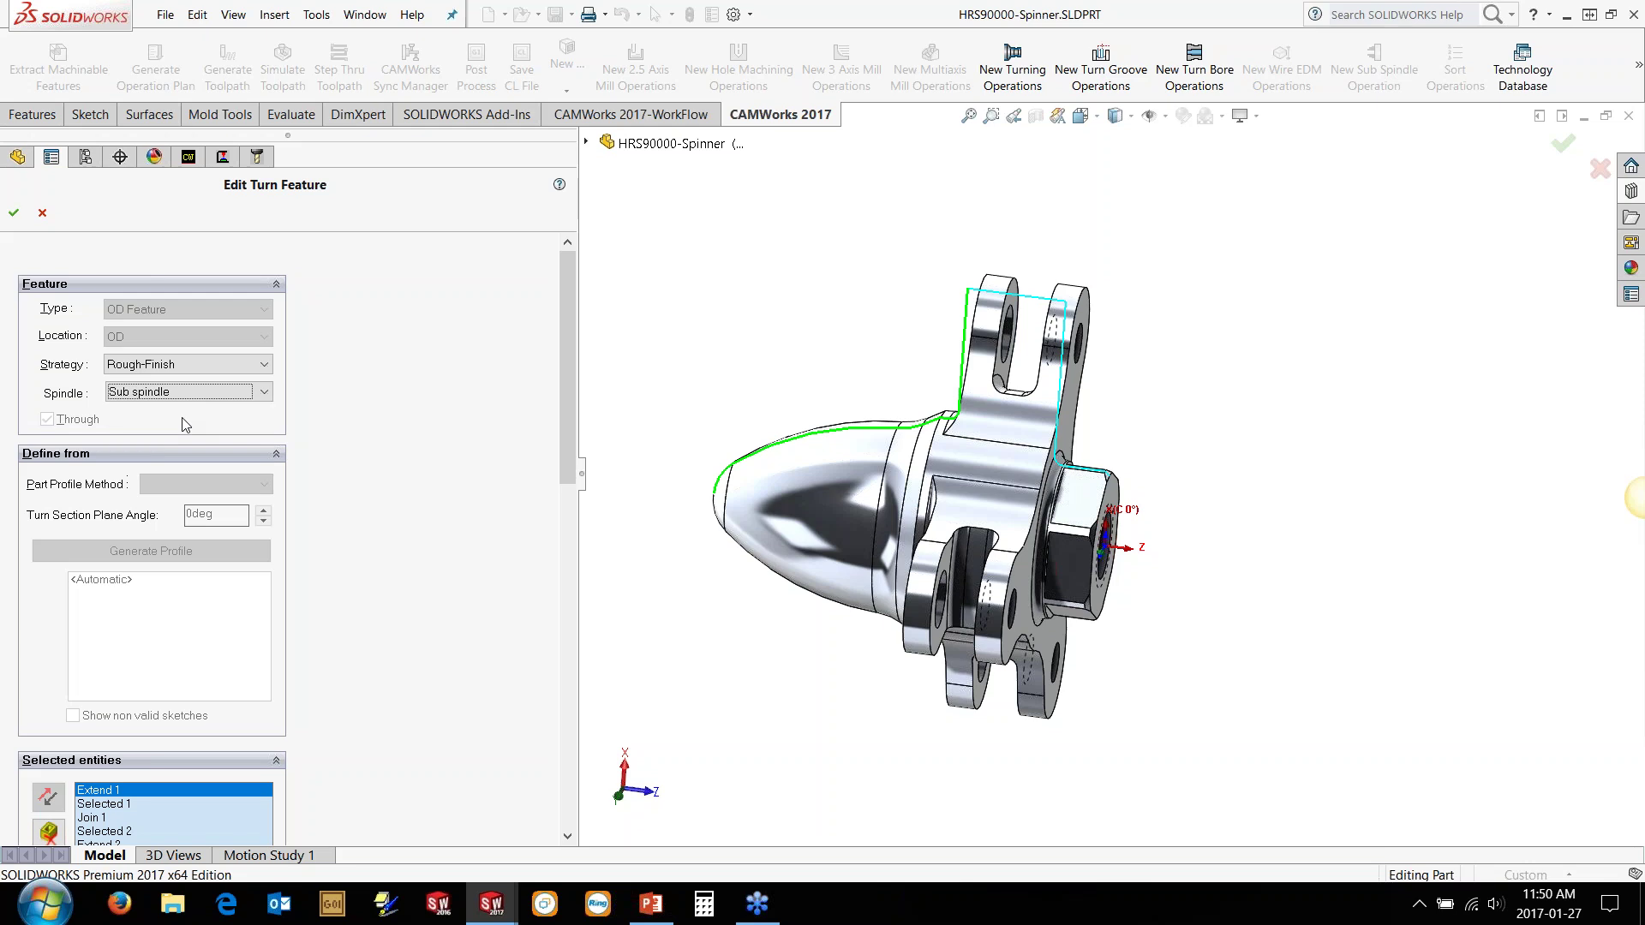
click(15, 213)
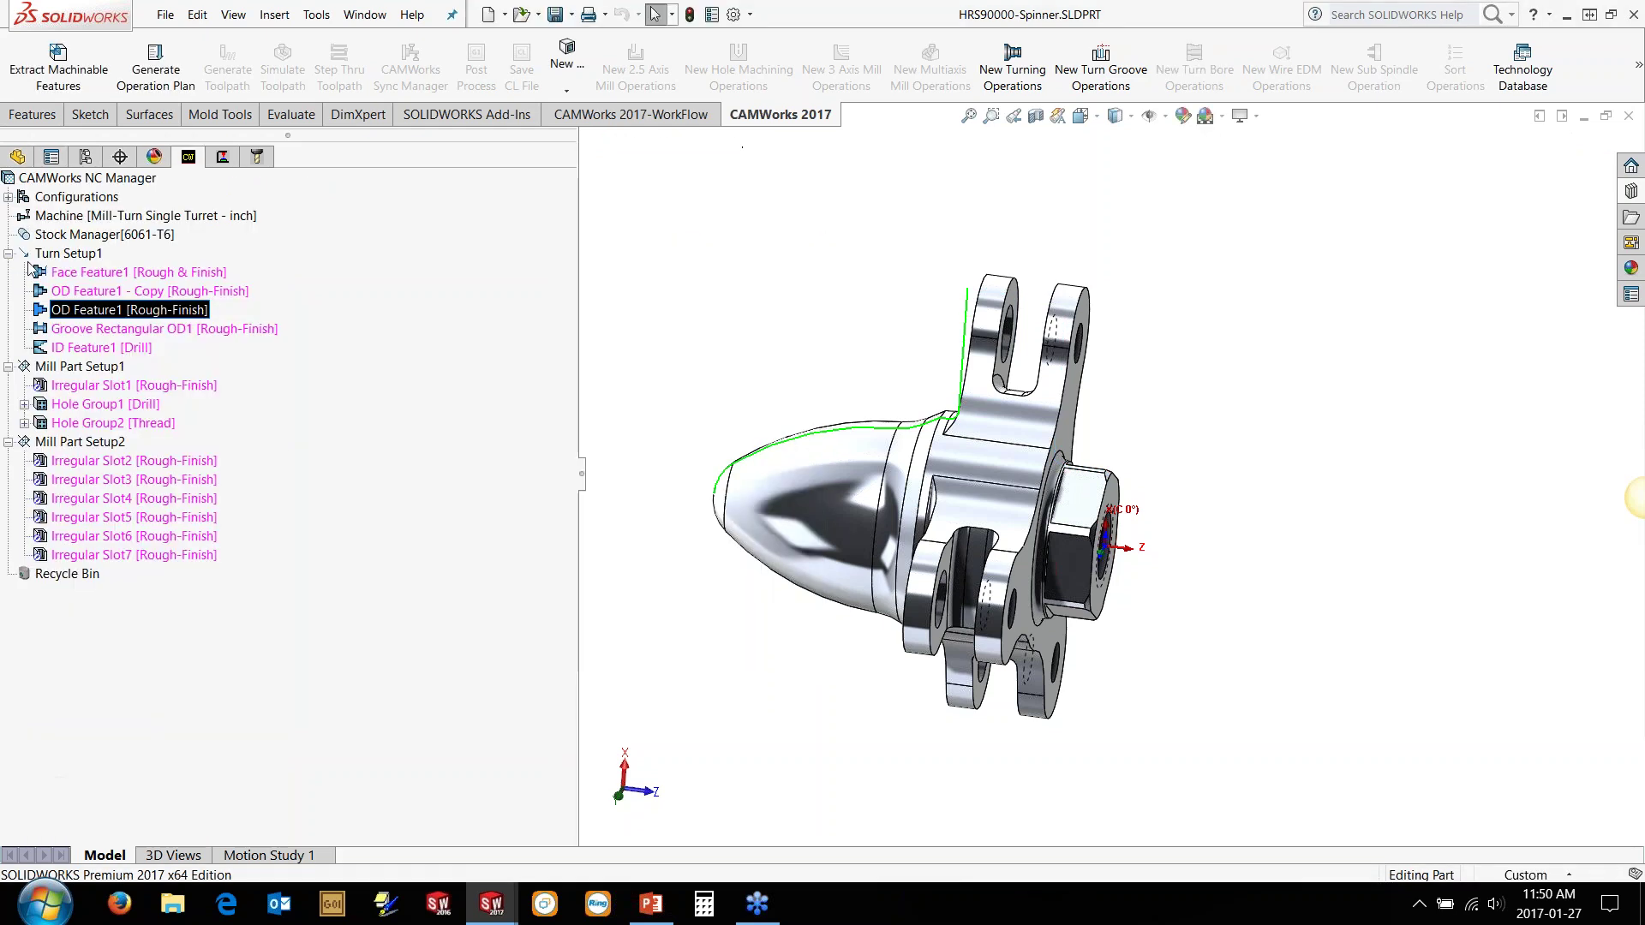
Step: Change the machining strategy of ID Feature1, the hex end's central bore, to Thread
click(81, 332)
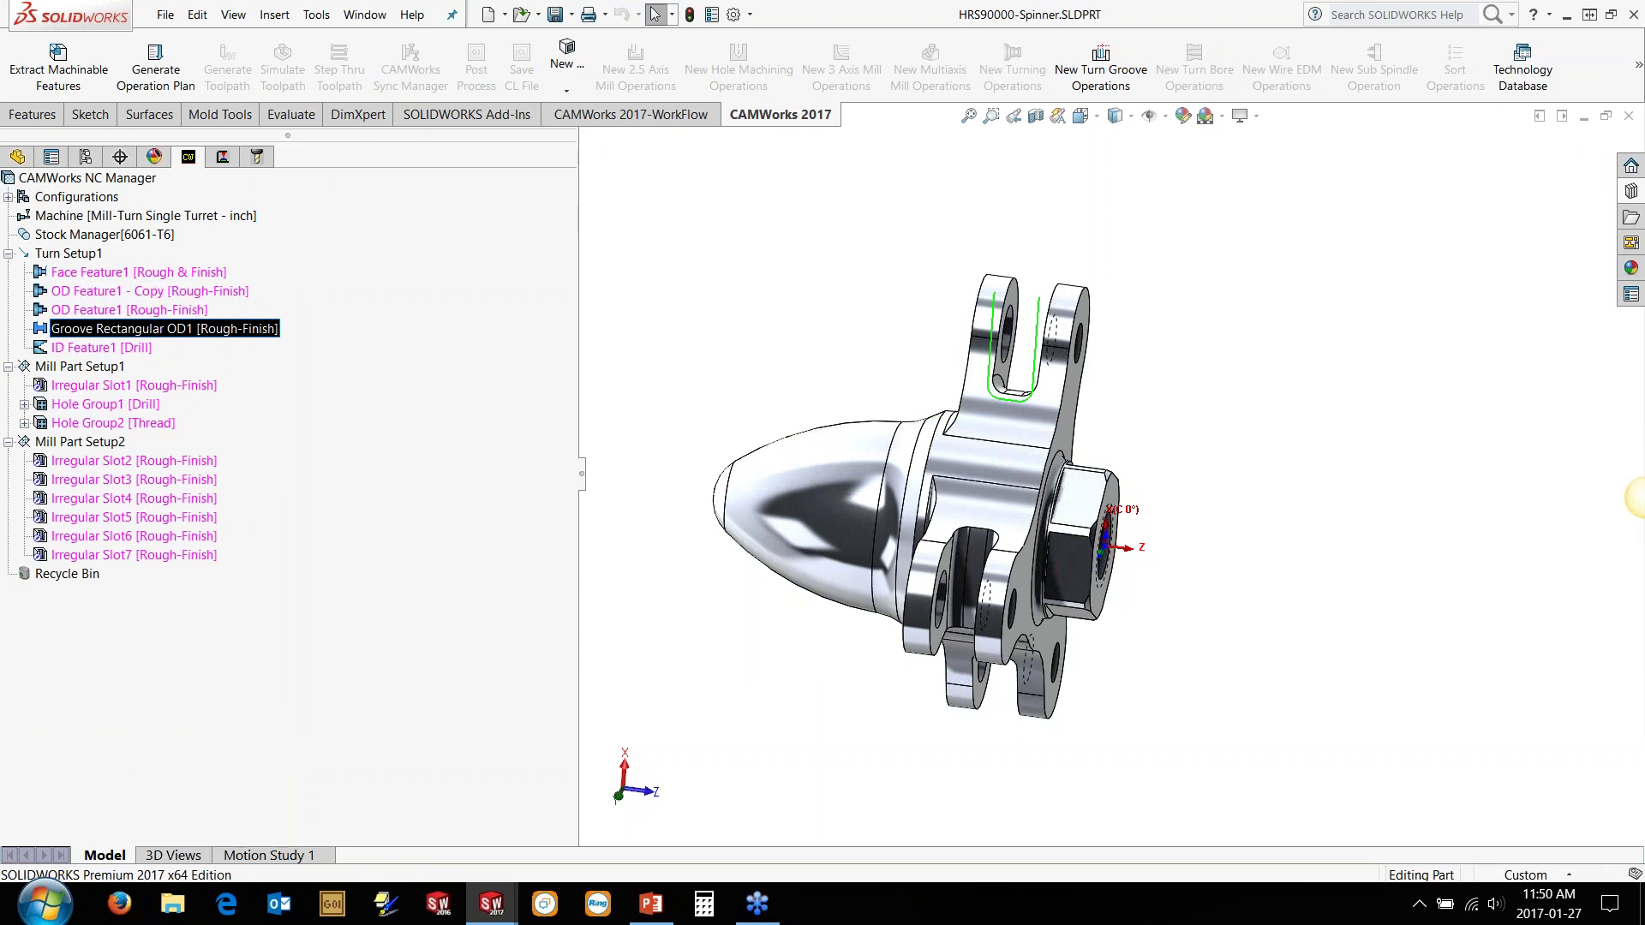
click(128, 353)
middle_drag(1105, 506, 1031, 512)
right_click(137, 348)
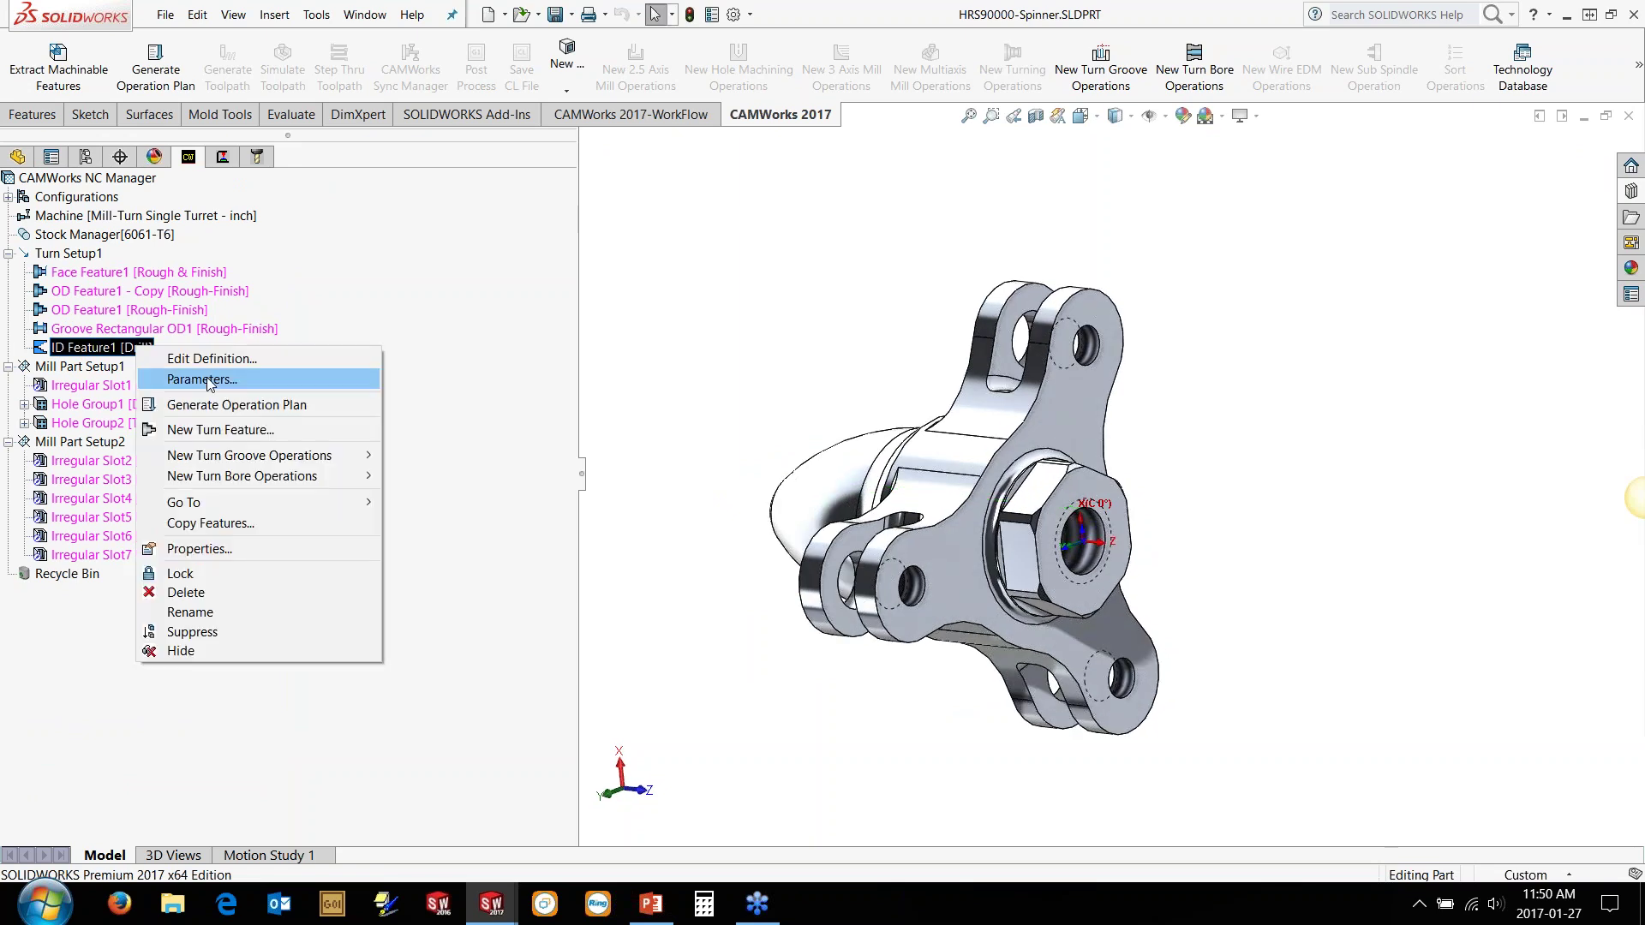
click(204, 380)
click(790, 463)
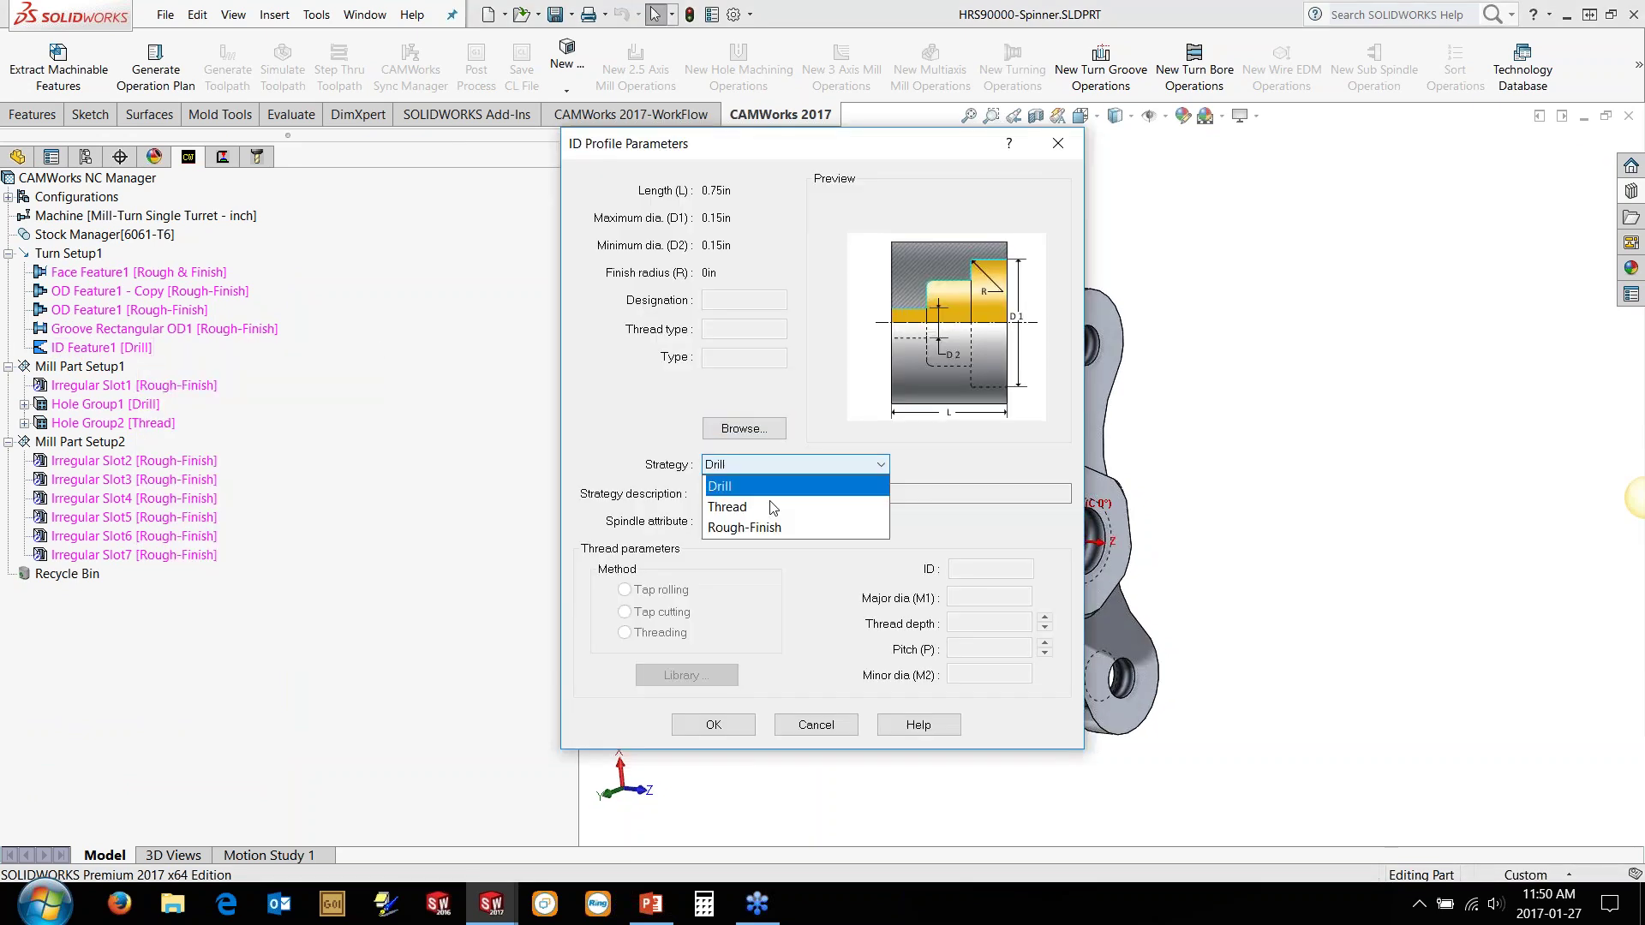
click(768, 506)
Step: Set ID Feature1's thread method to tap cutting, choose the 10-24 UNC tap from the tool library, and accept the parameters
click(664, 633)
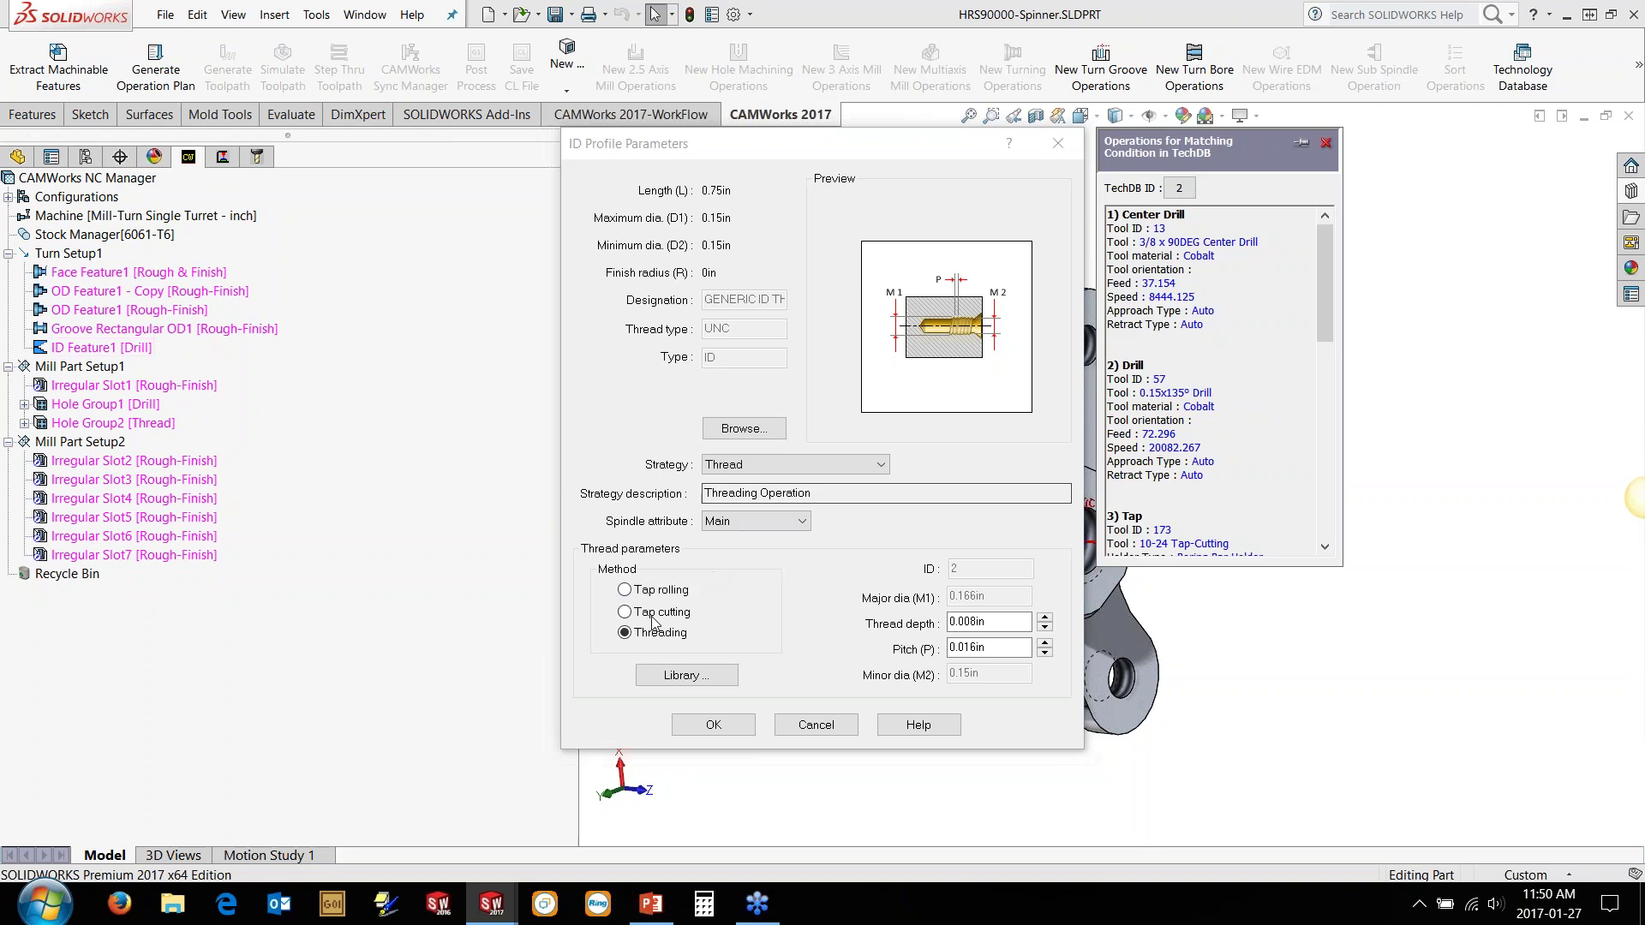
click(667, 613)
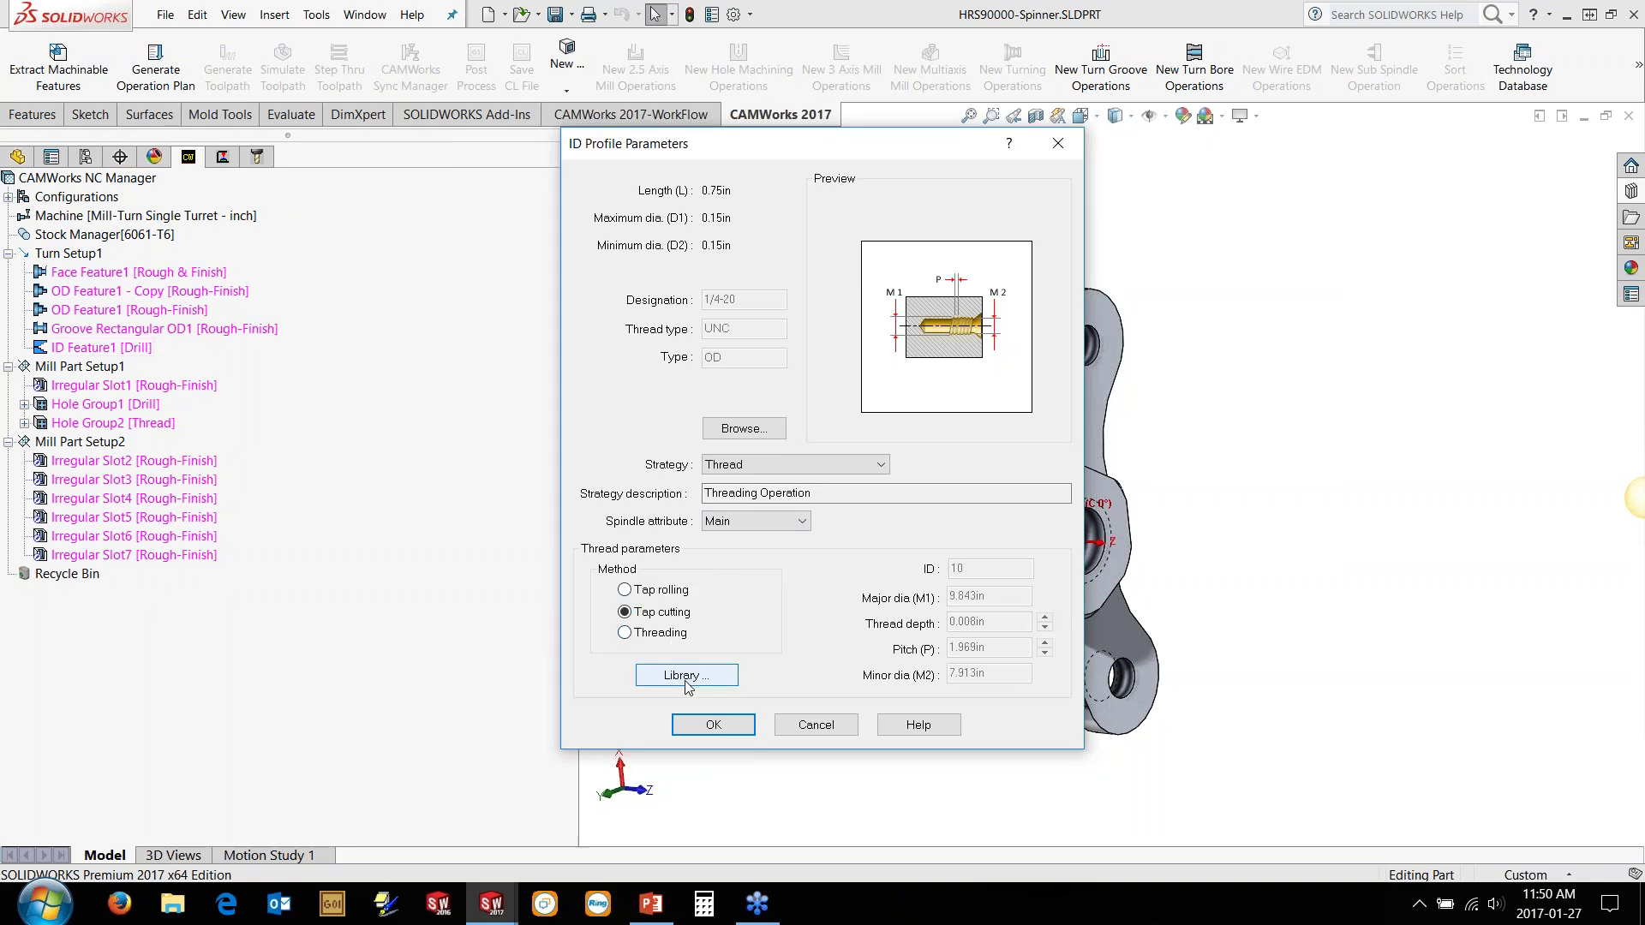
click(686, 677)
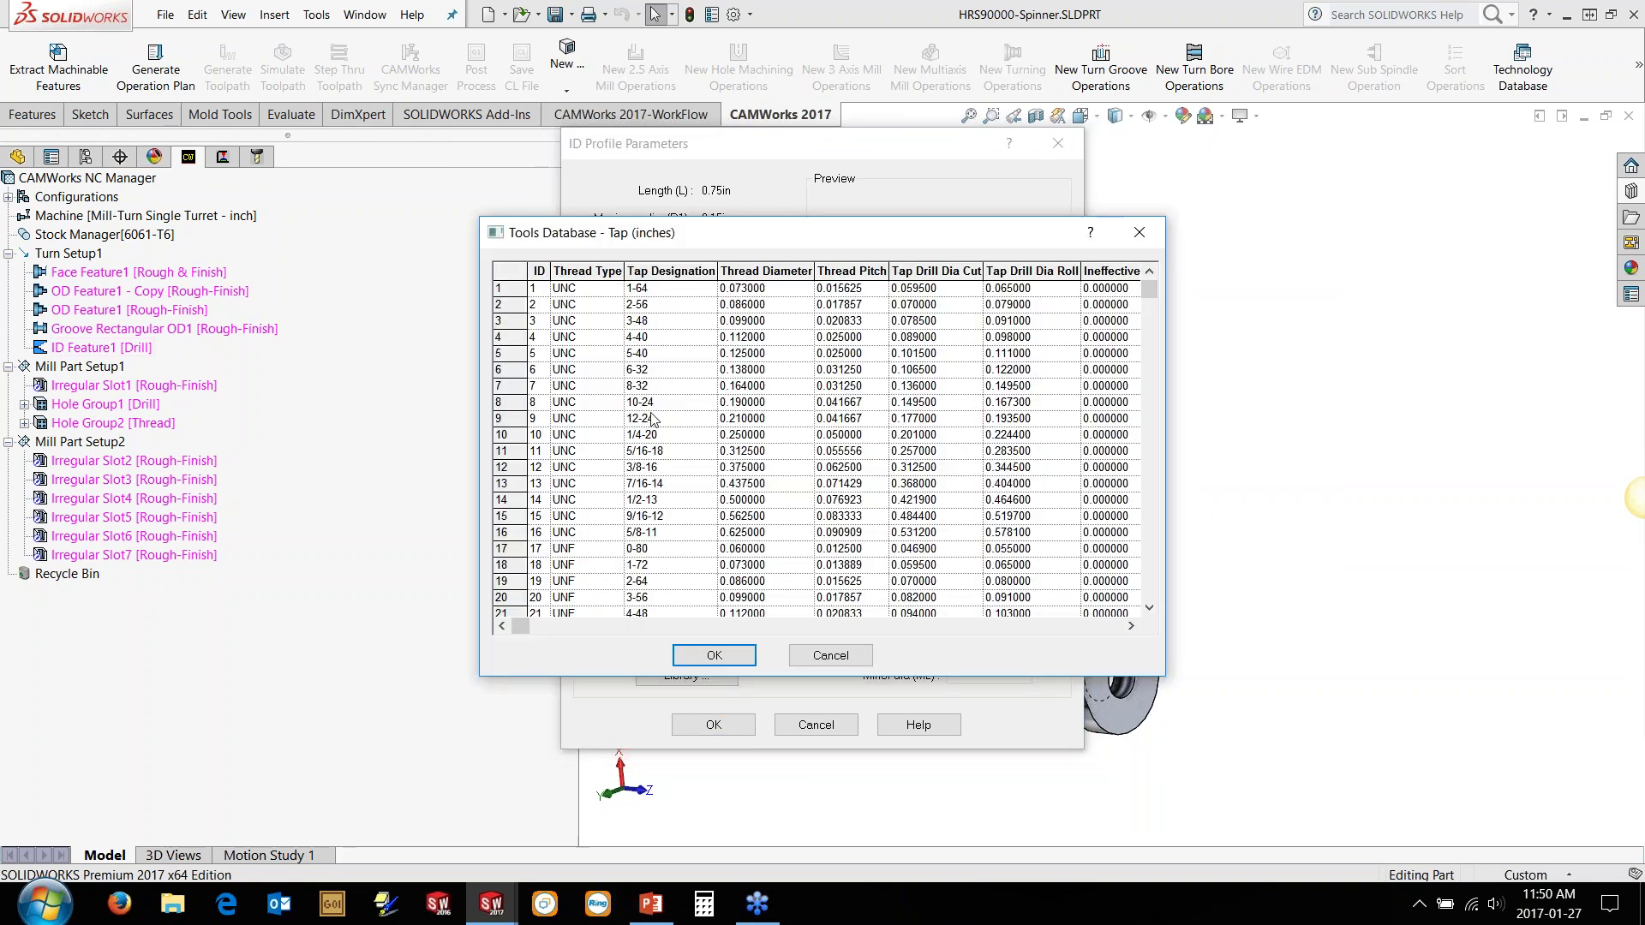
click(651, 402)
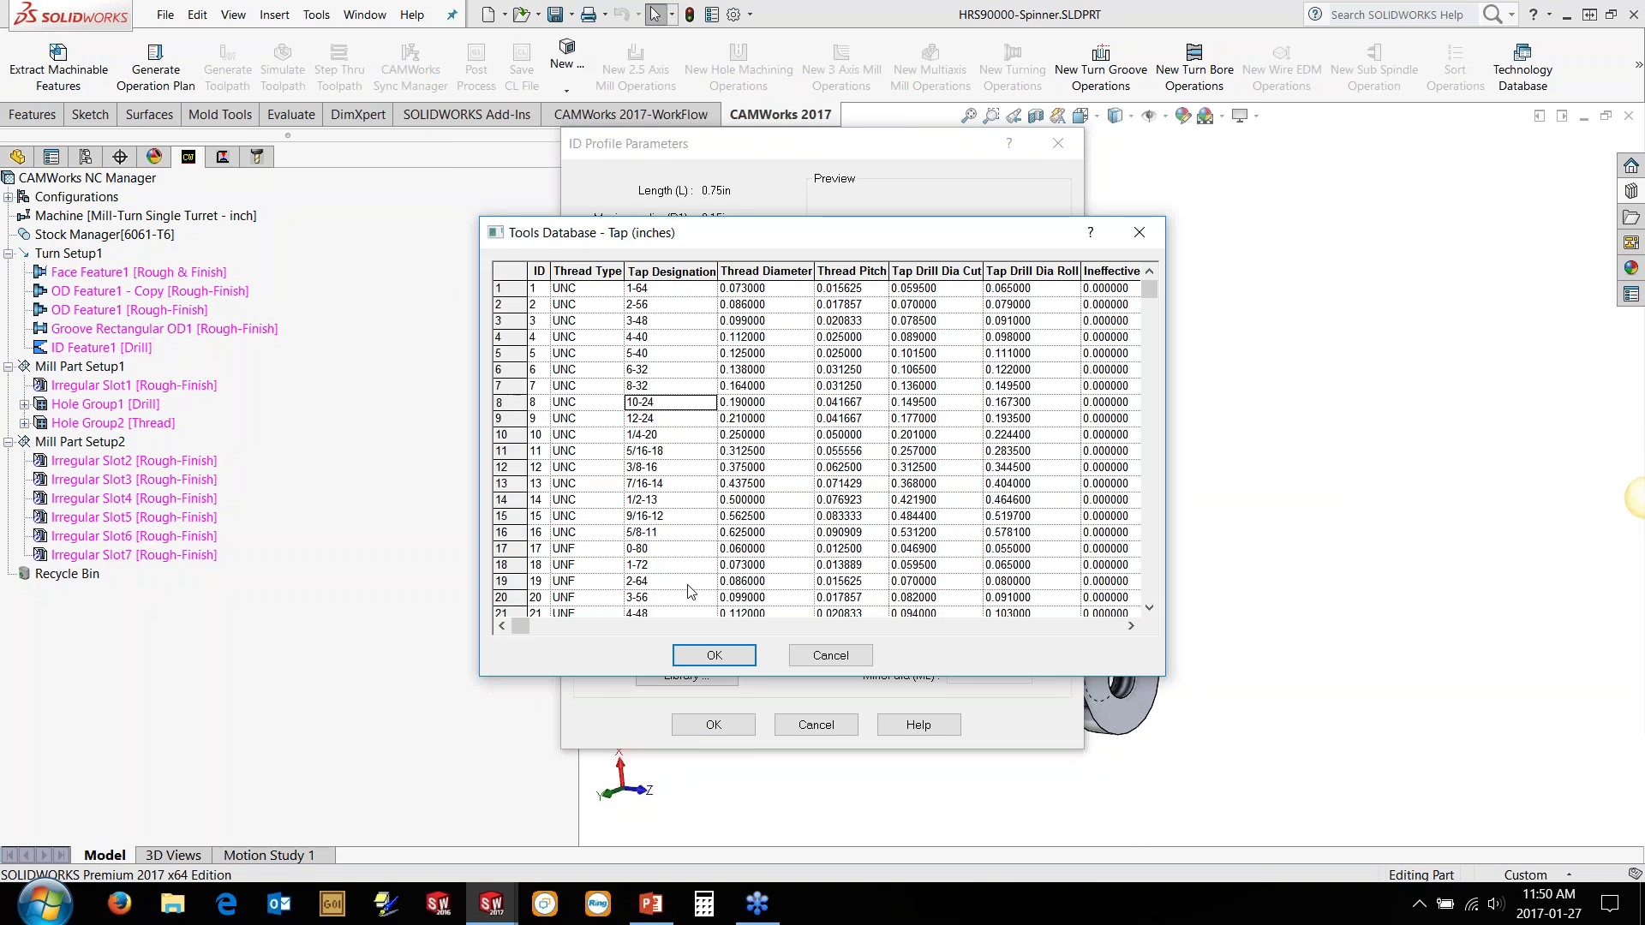
click(711, 657)
click(713, 726)
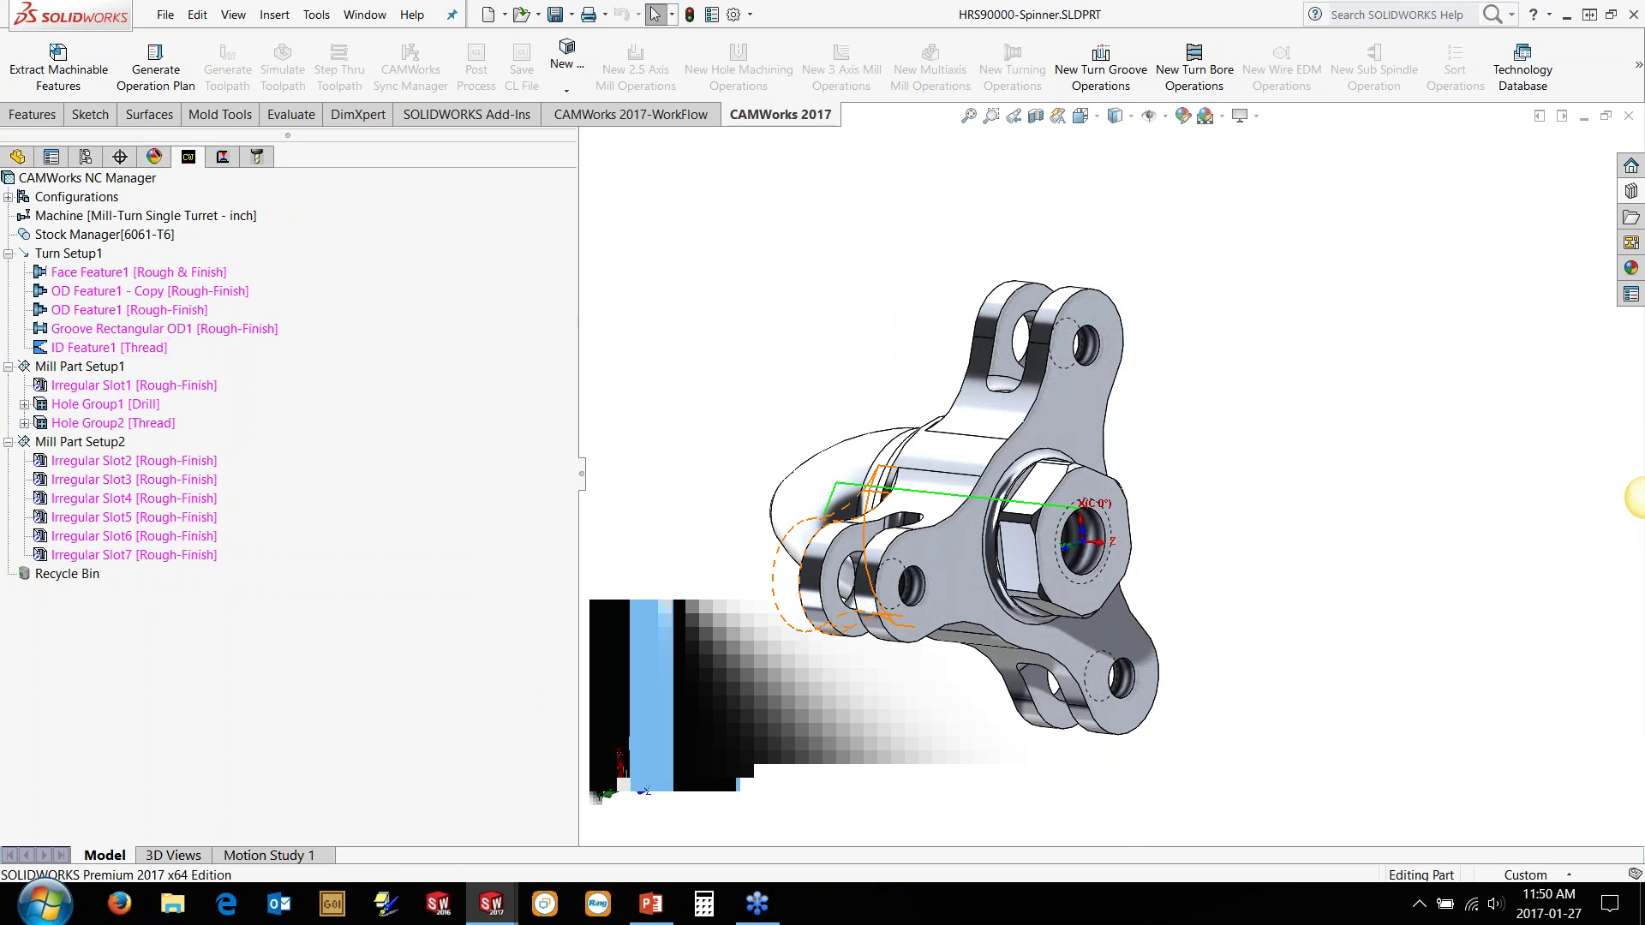
Step: Delete Irregular Slot1 from Mill Part Setup1
click(133, 386)
middle_drag(796, 343, 830, 363)
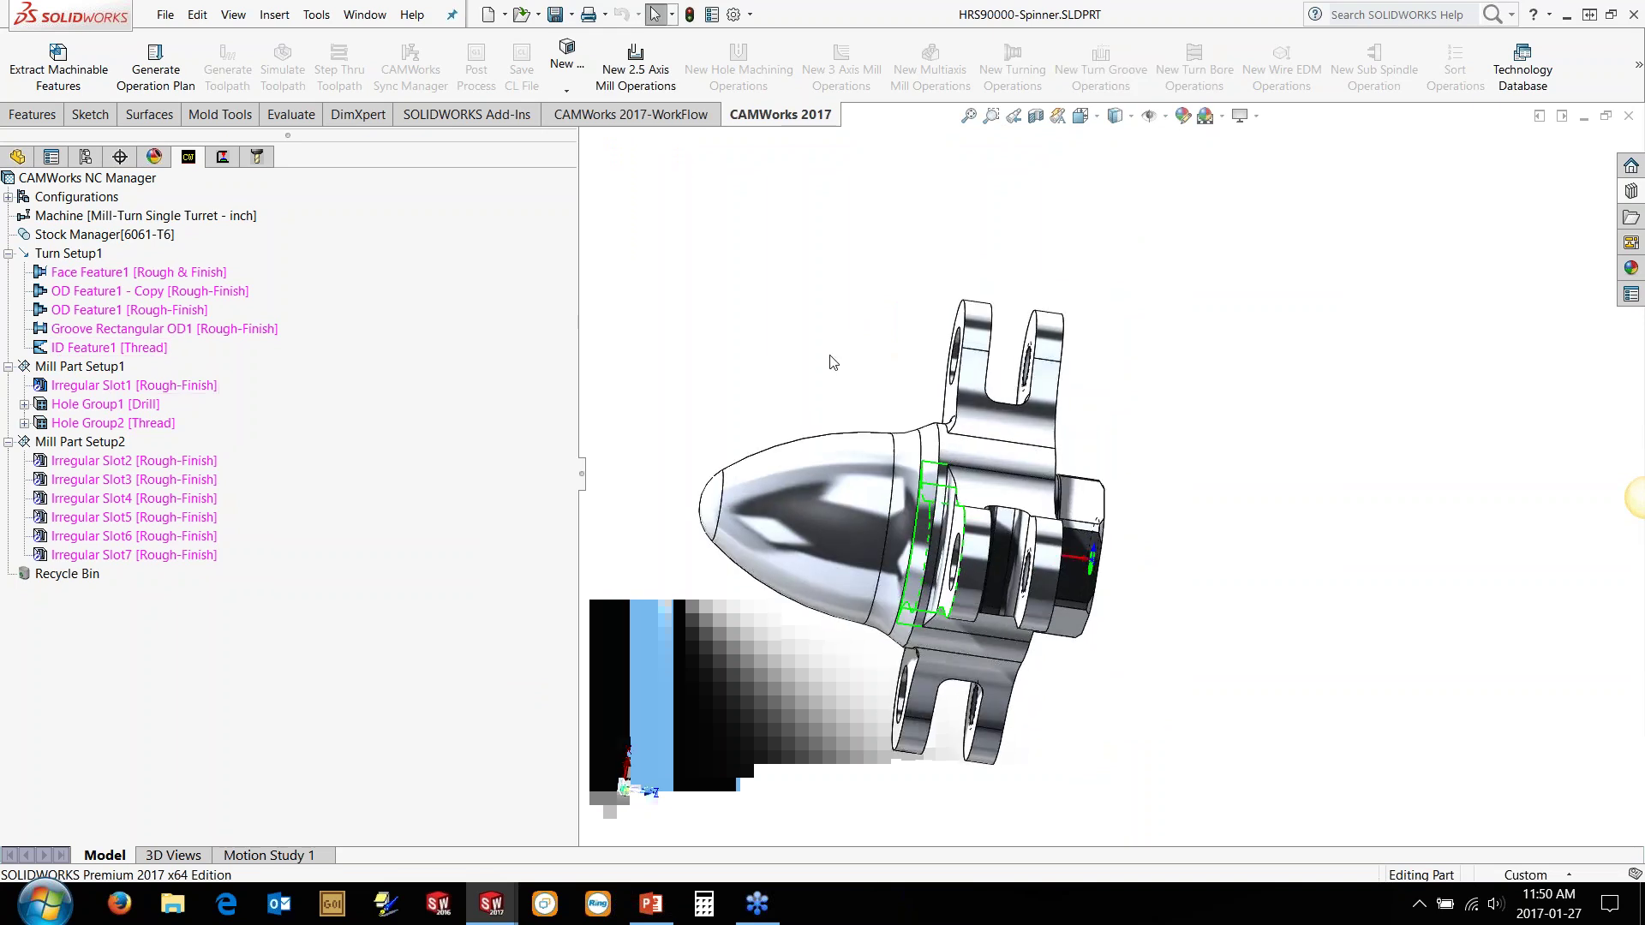
click(157, 388)
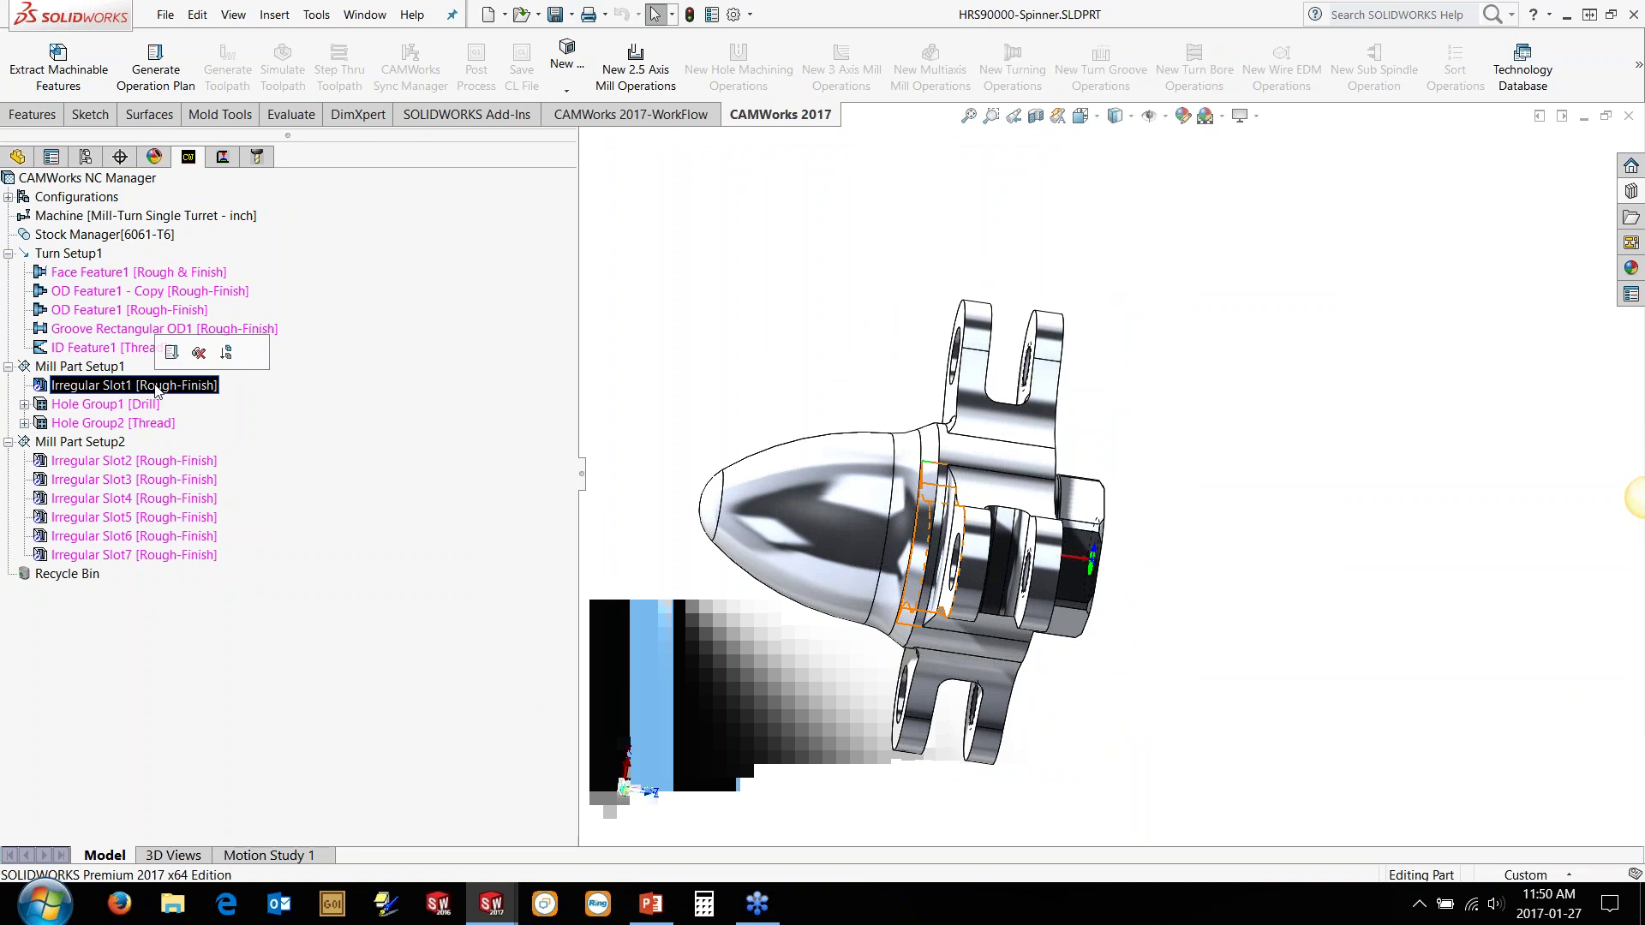
click(155, 386)
click(516, 402)
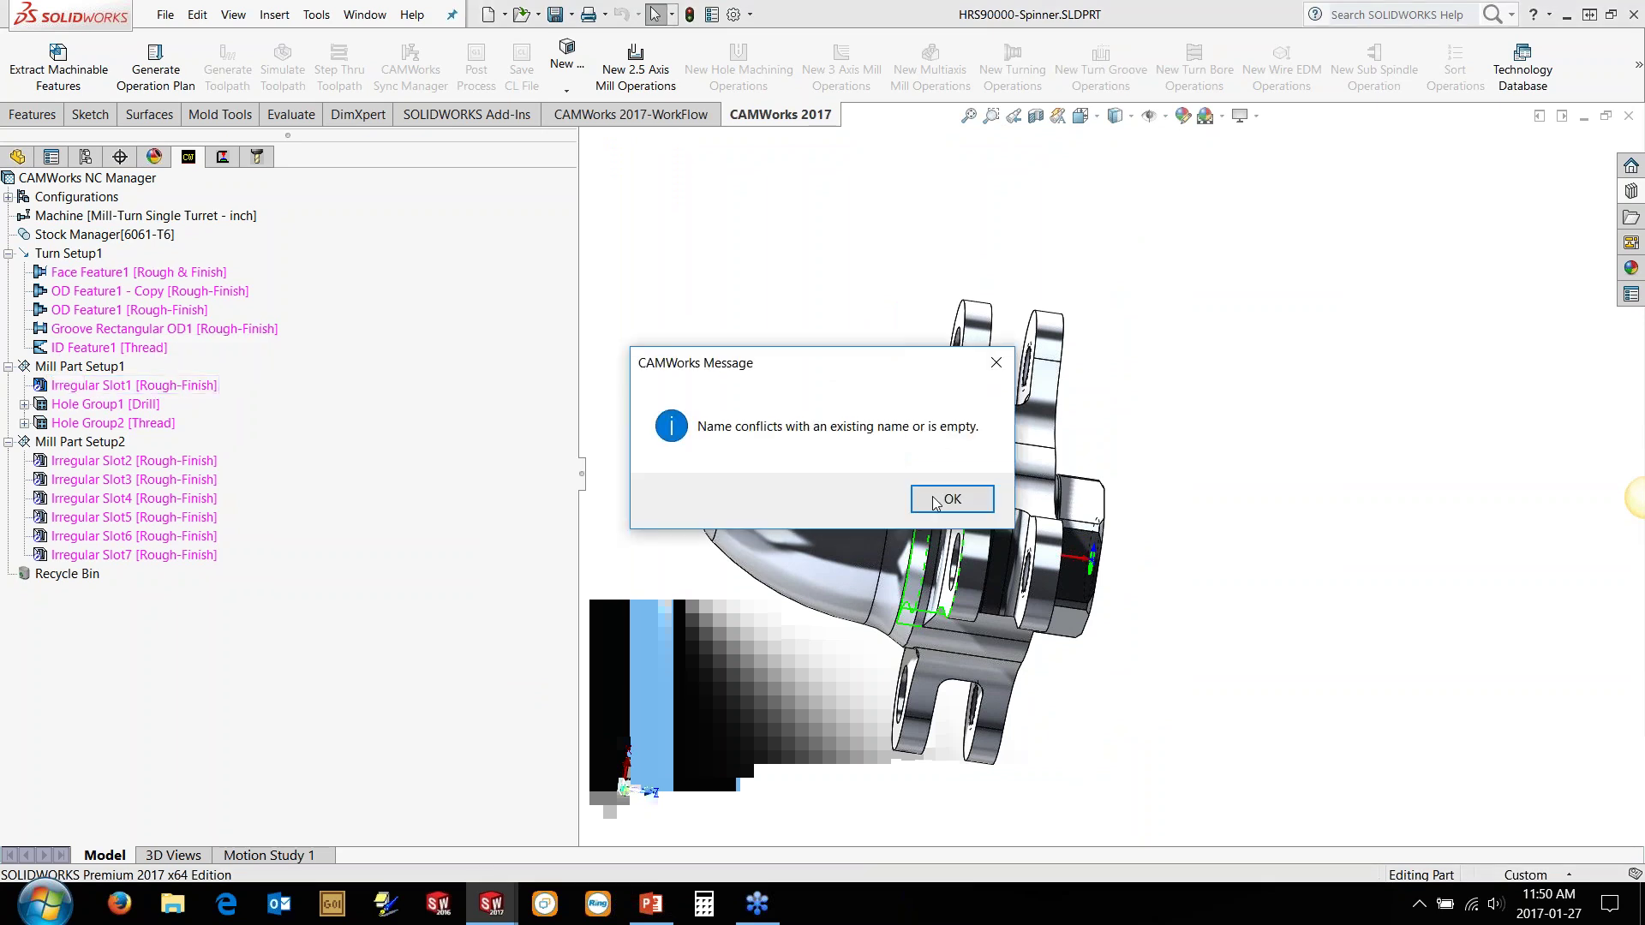
click(933, 498)
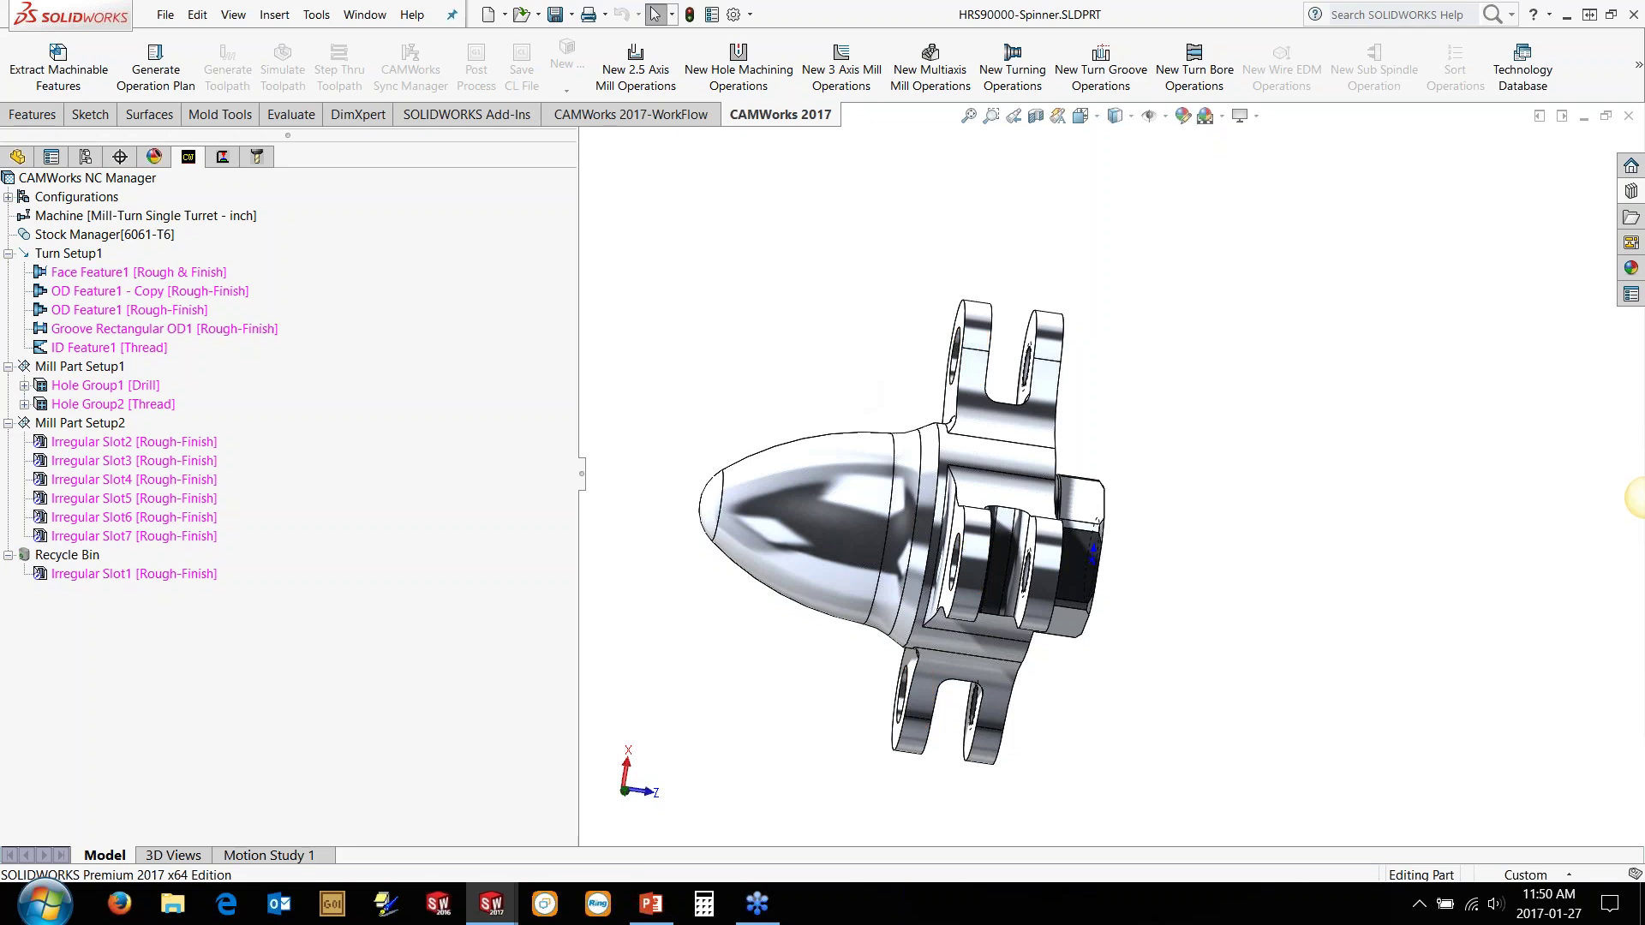
Step: Assign the drilled holes of Hole Group1 in Mill Part Setup1 to the sub spindle
middle_drag(933, 498, 887, 494)
click(67, 371)
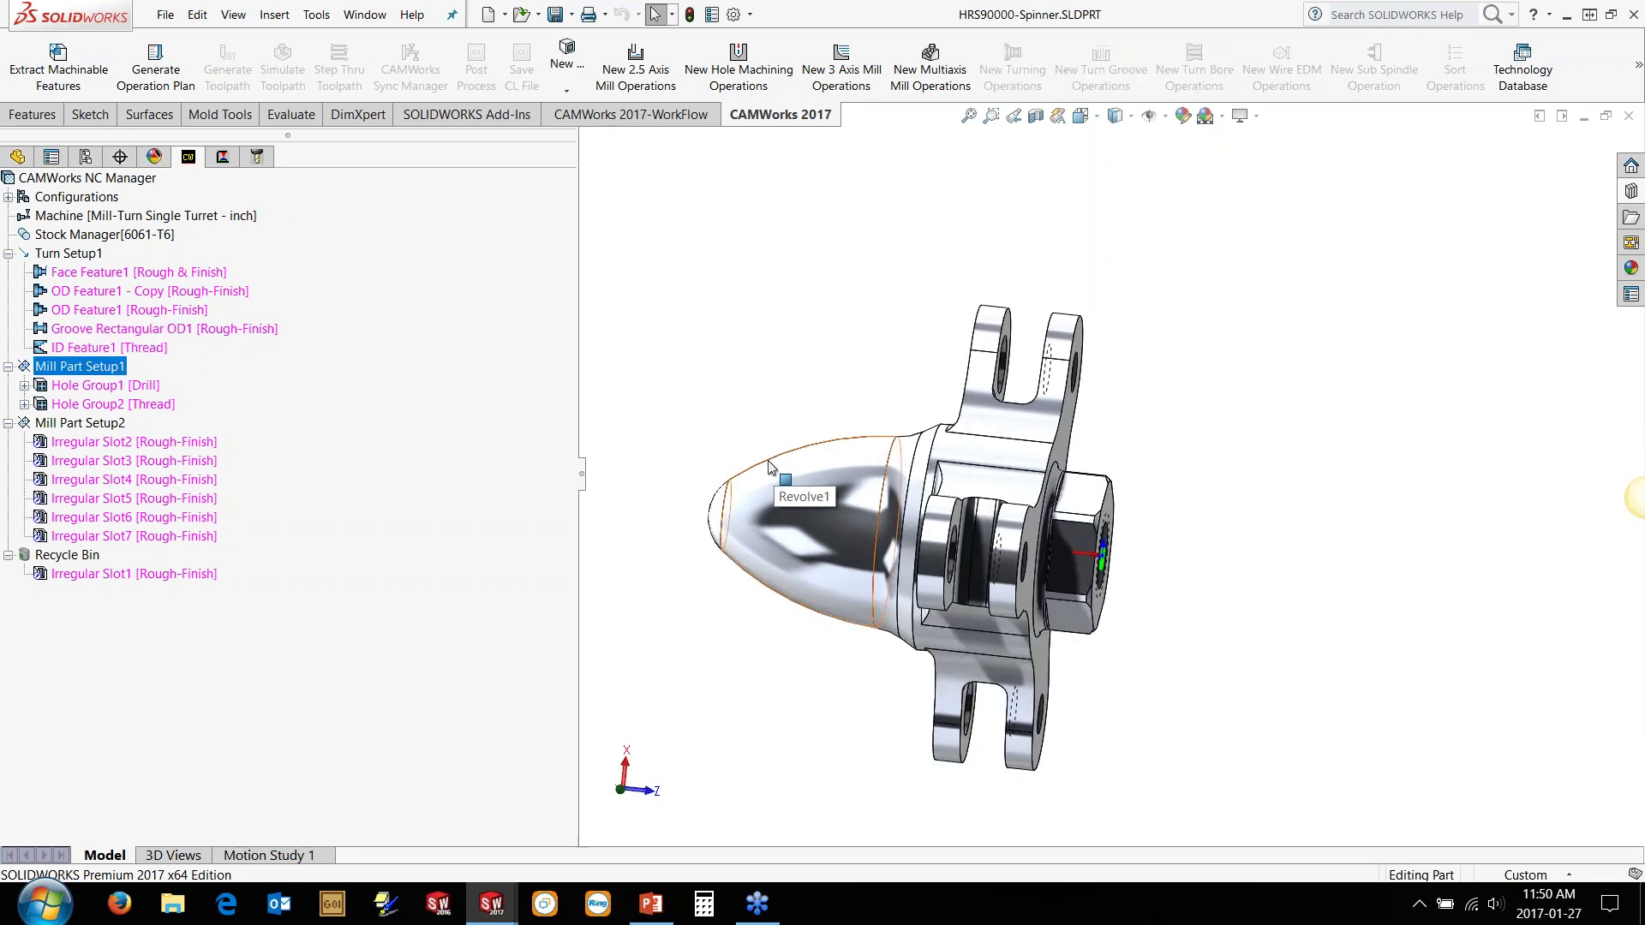
middle_drag(772, 469, 836, 469)
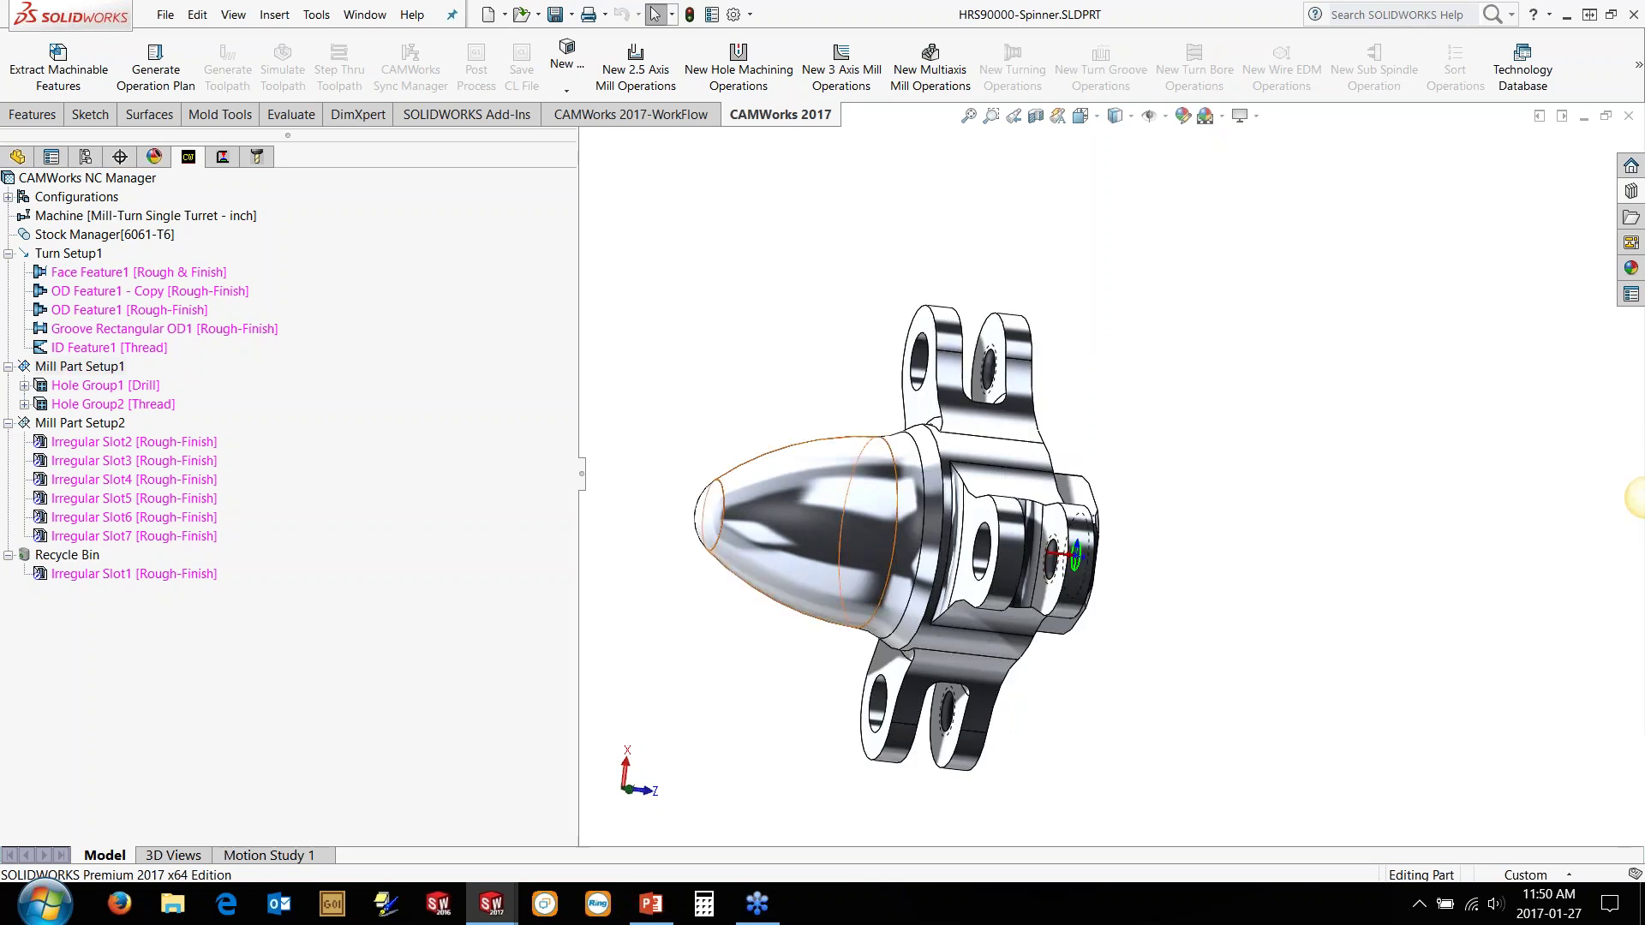
double_click(113, 390)
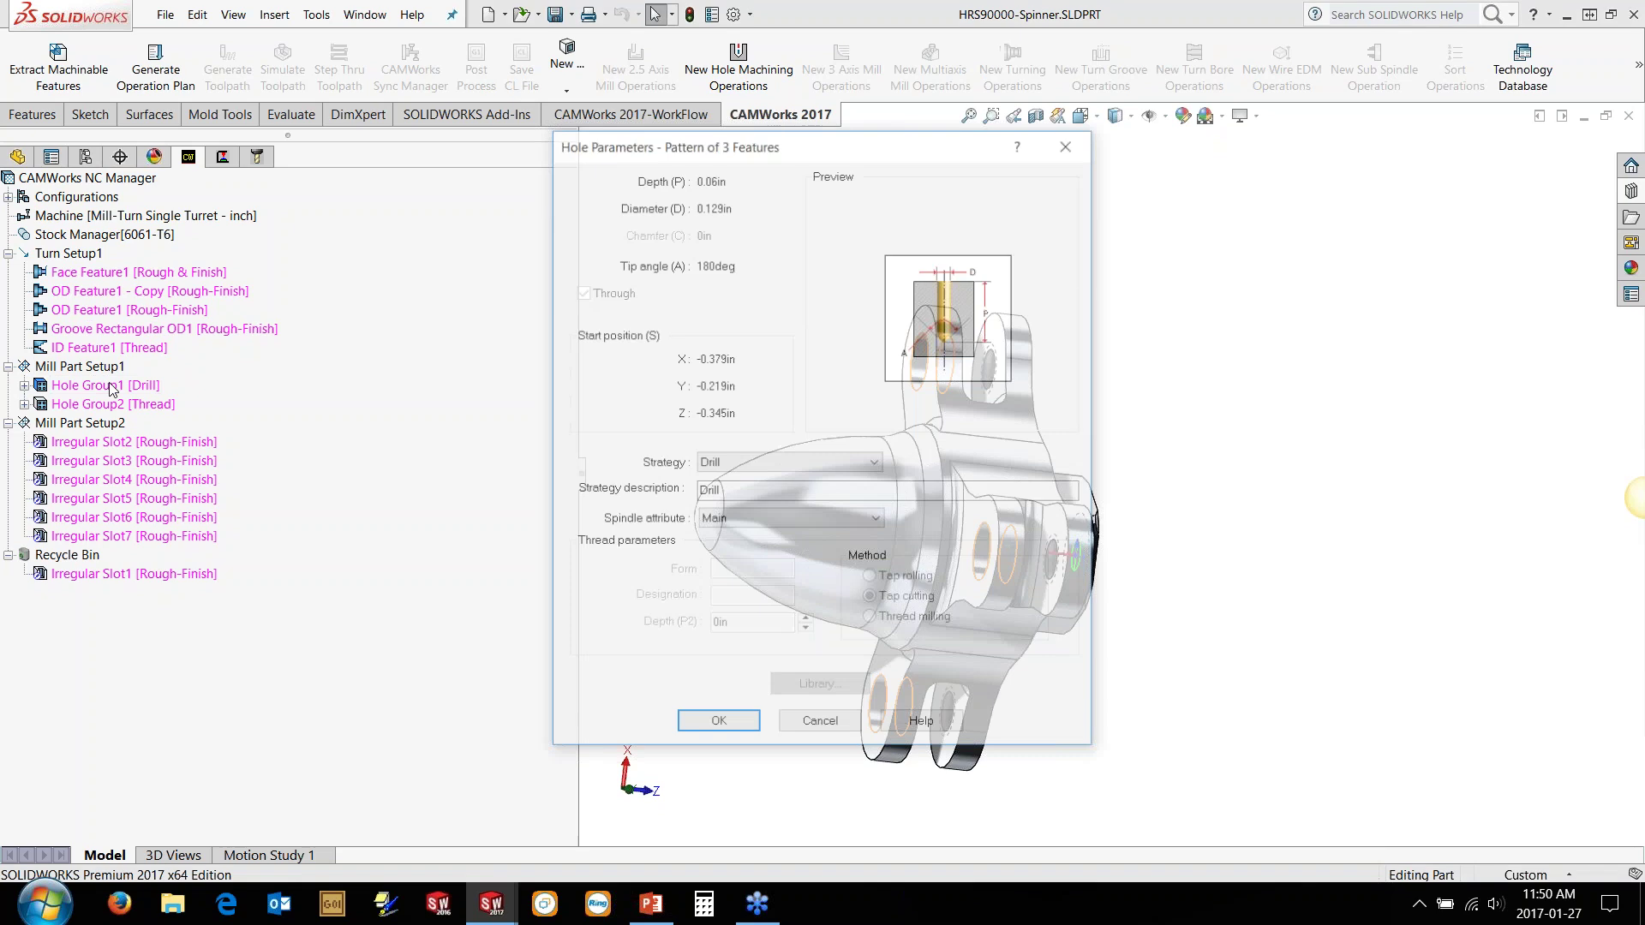
click(752, 518)
click(732, 563)
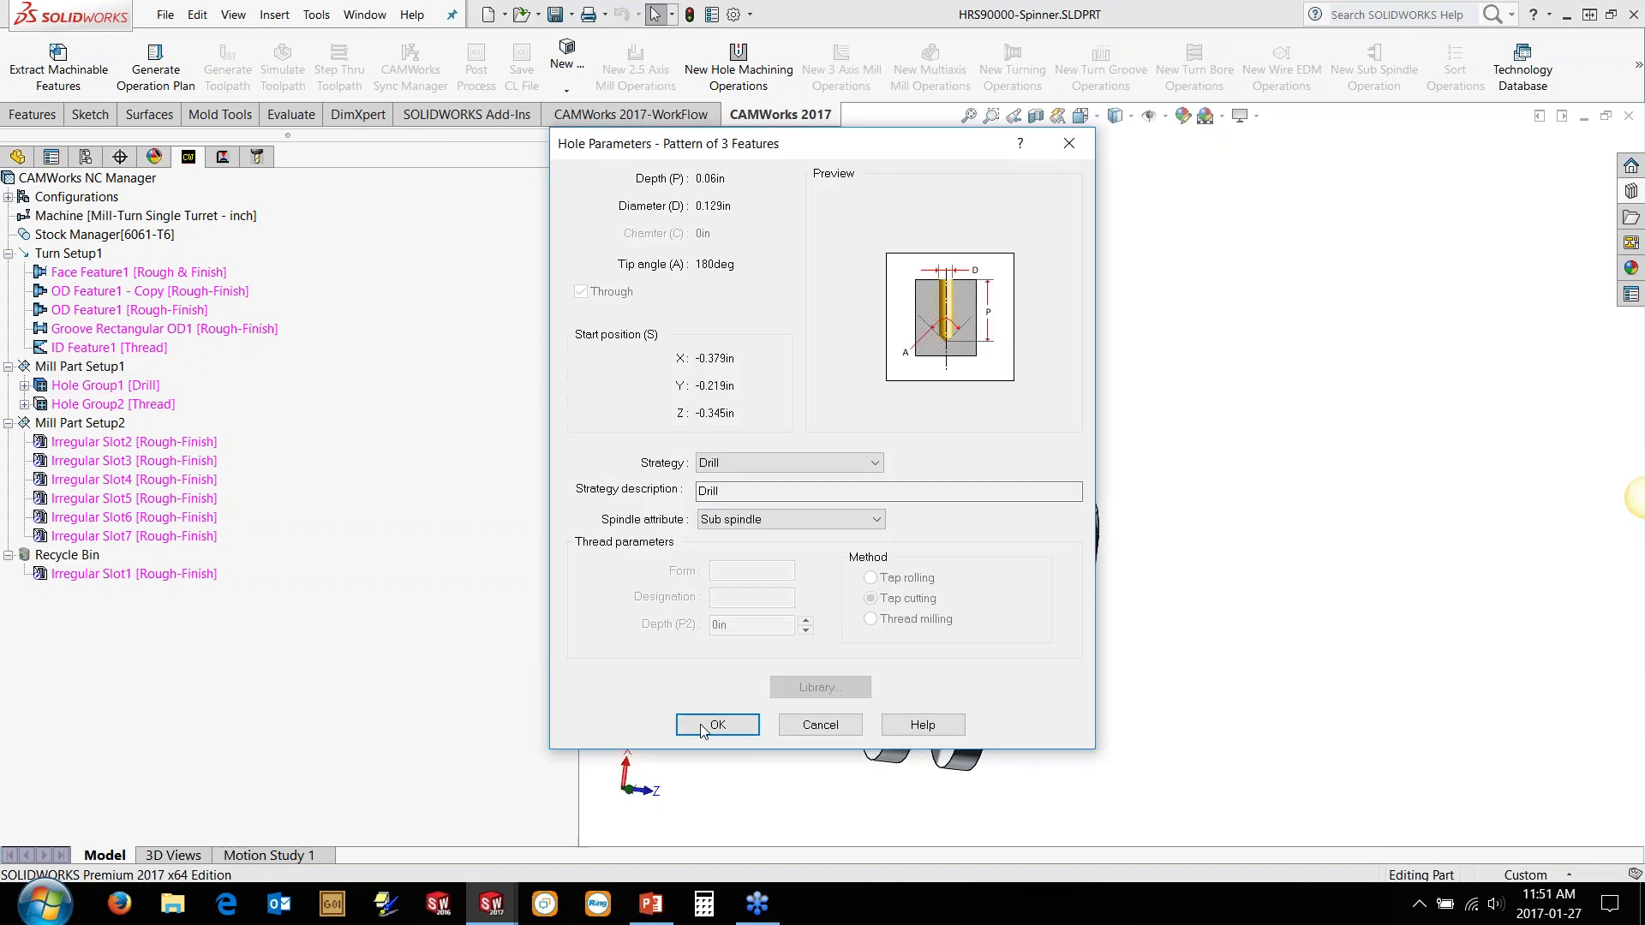
click(701, 723)
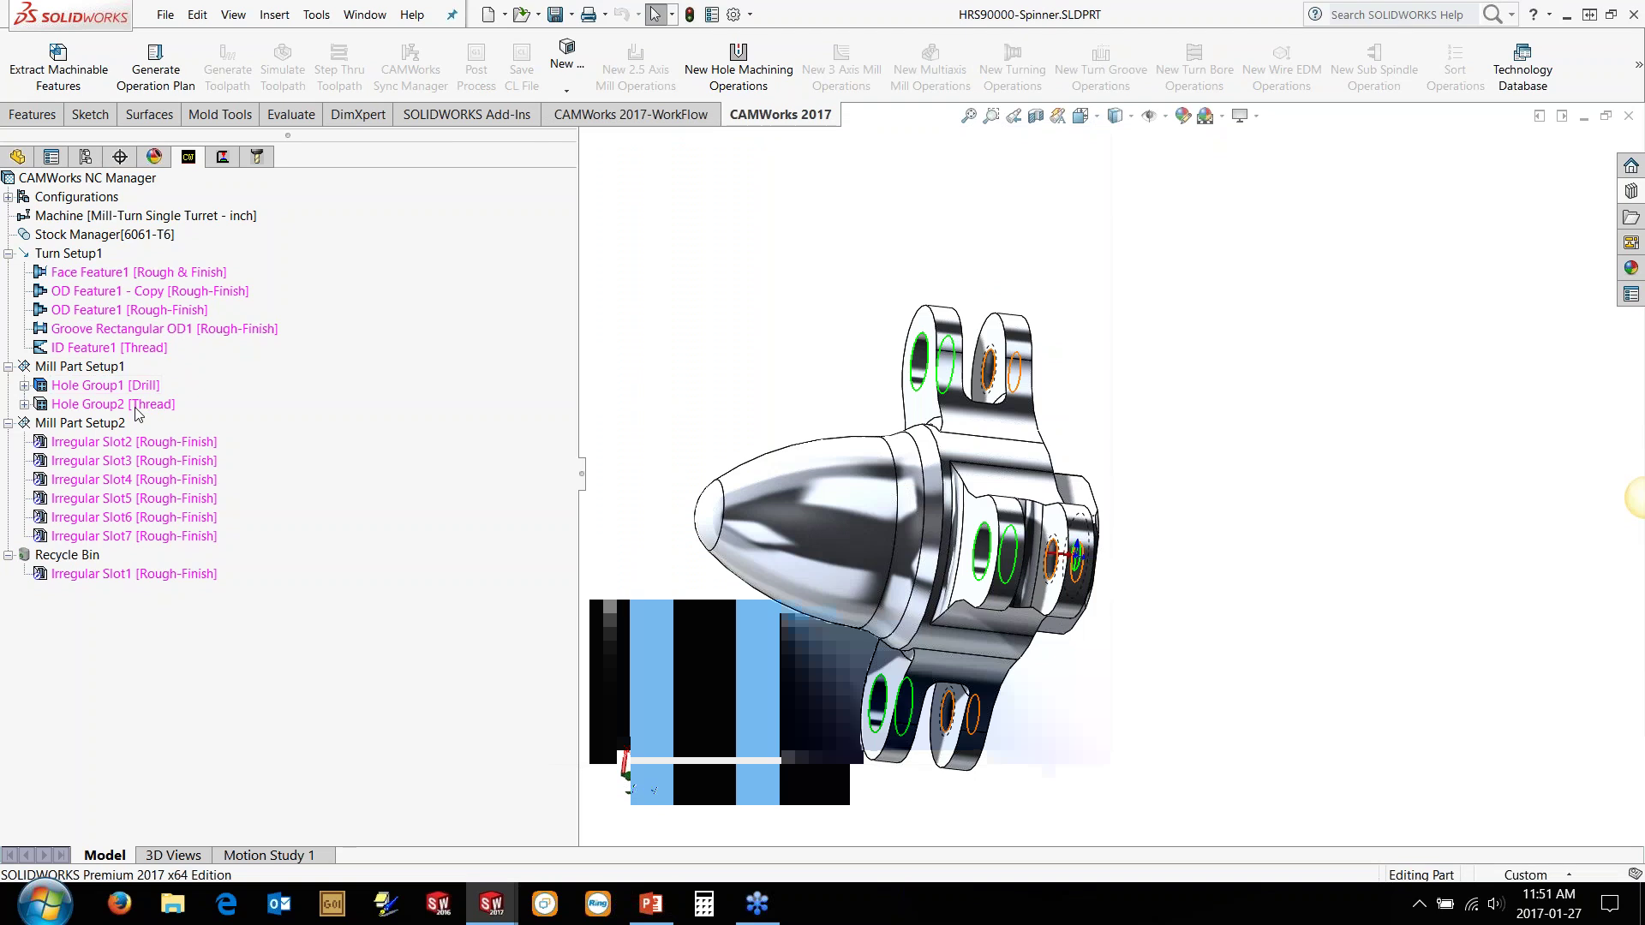
Step: Move the threaded Hole Group2 from Mill Part Setup1 into Mill Part Setup2 and check that setup's direction on the model
click(135, 406)
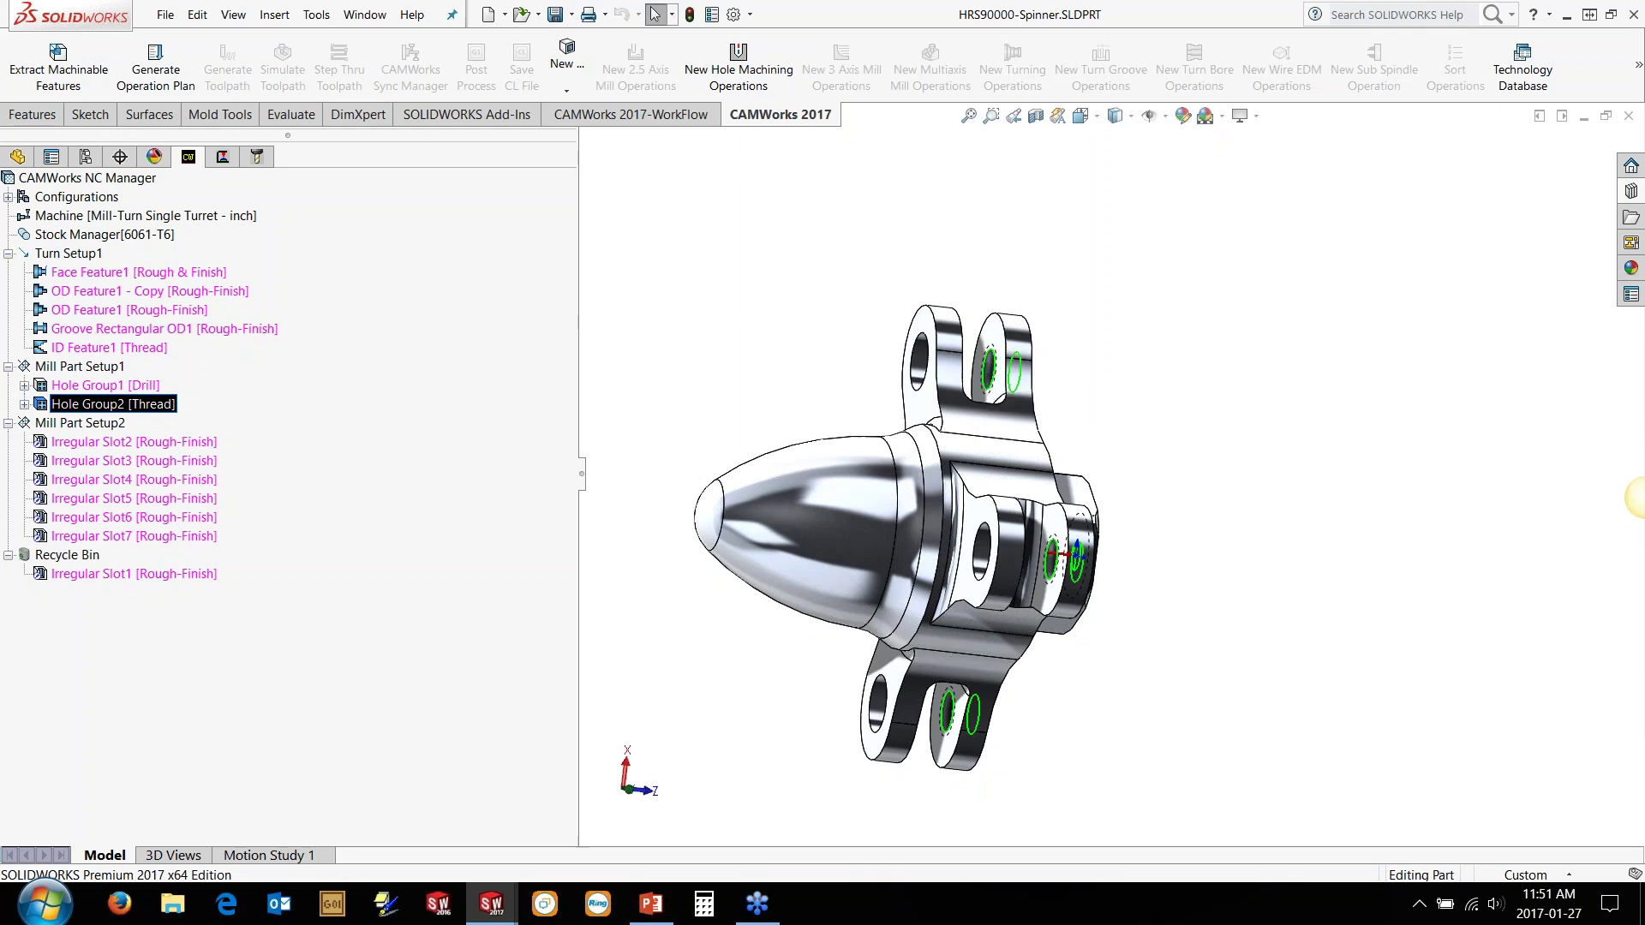
click(114, 423)
drag(114, 423, 112, 423)
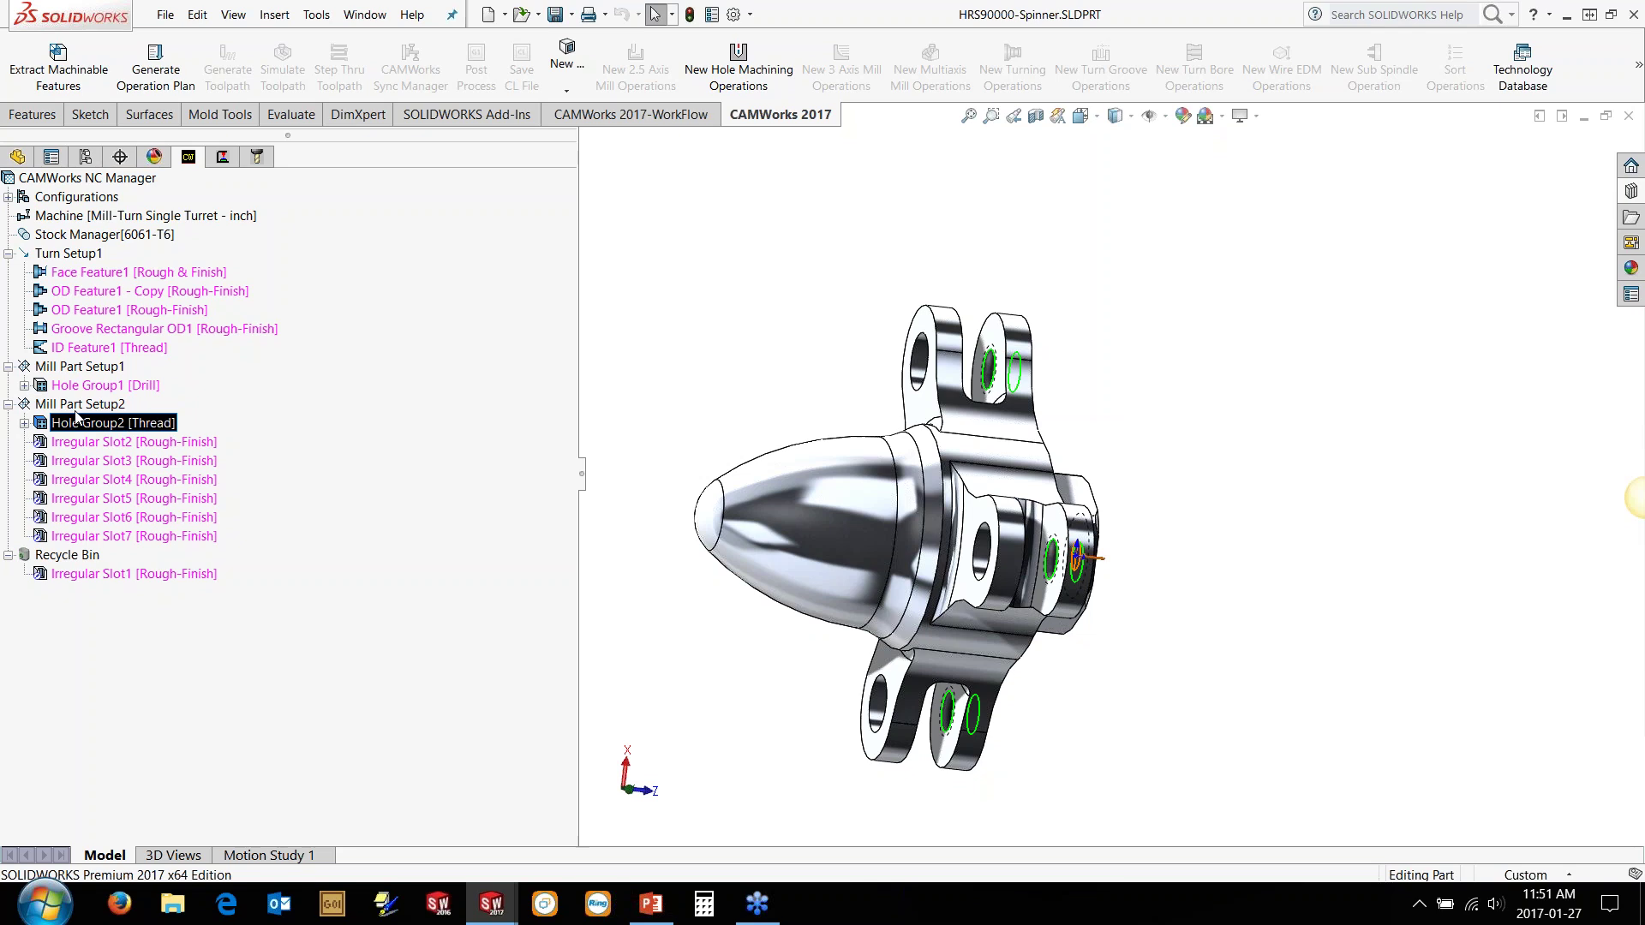
click(77, 406)
key(Left)
key(Left)
key(Left)
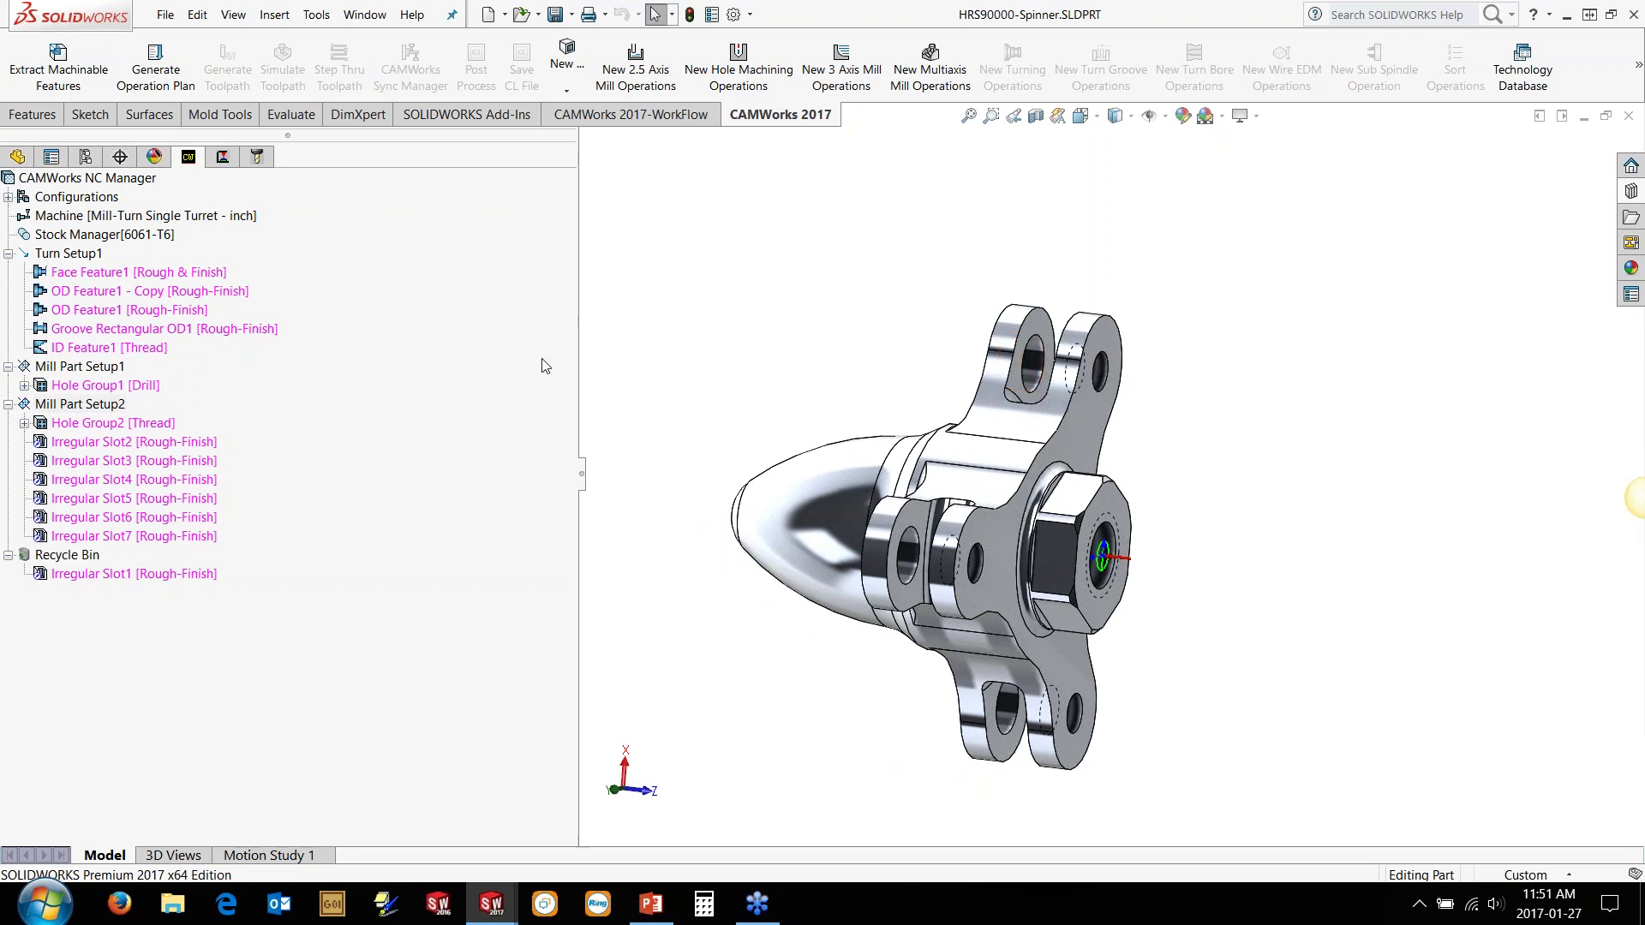
Step: Review the strategy and spindle attribute in the hole parameters of Hole Group1 and Hole Group2
double_click(114, 424)
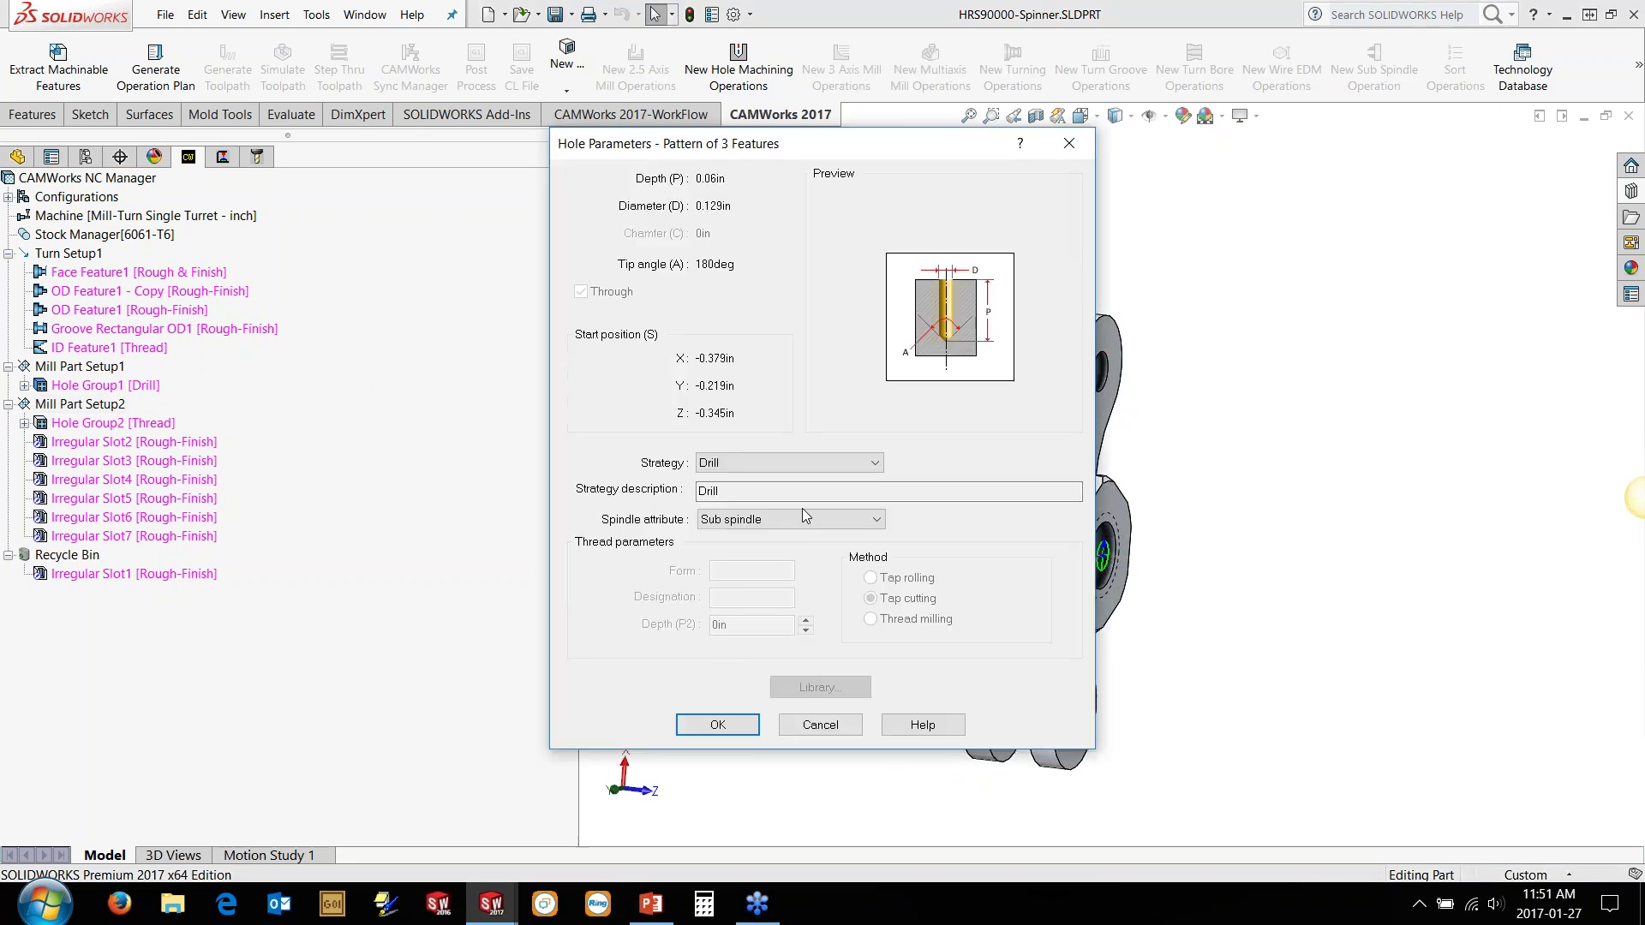
click(717, 725)
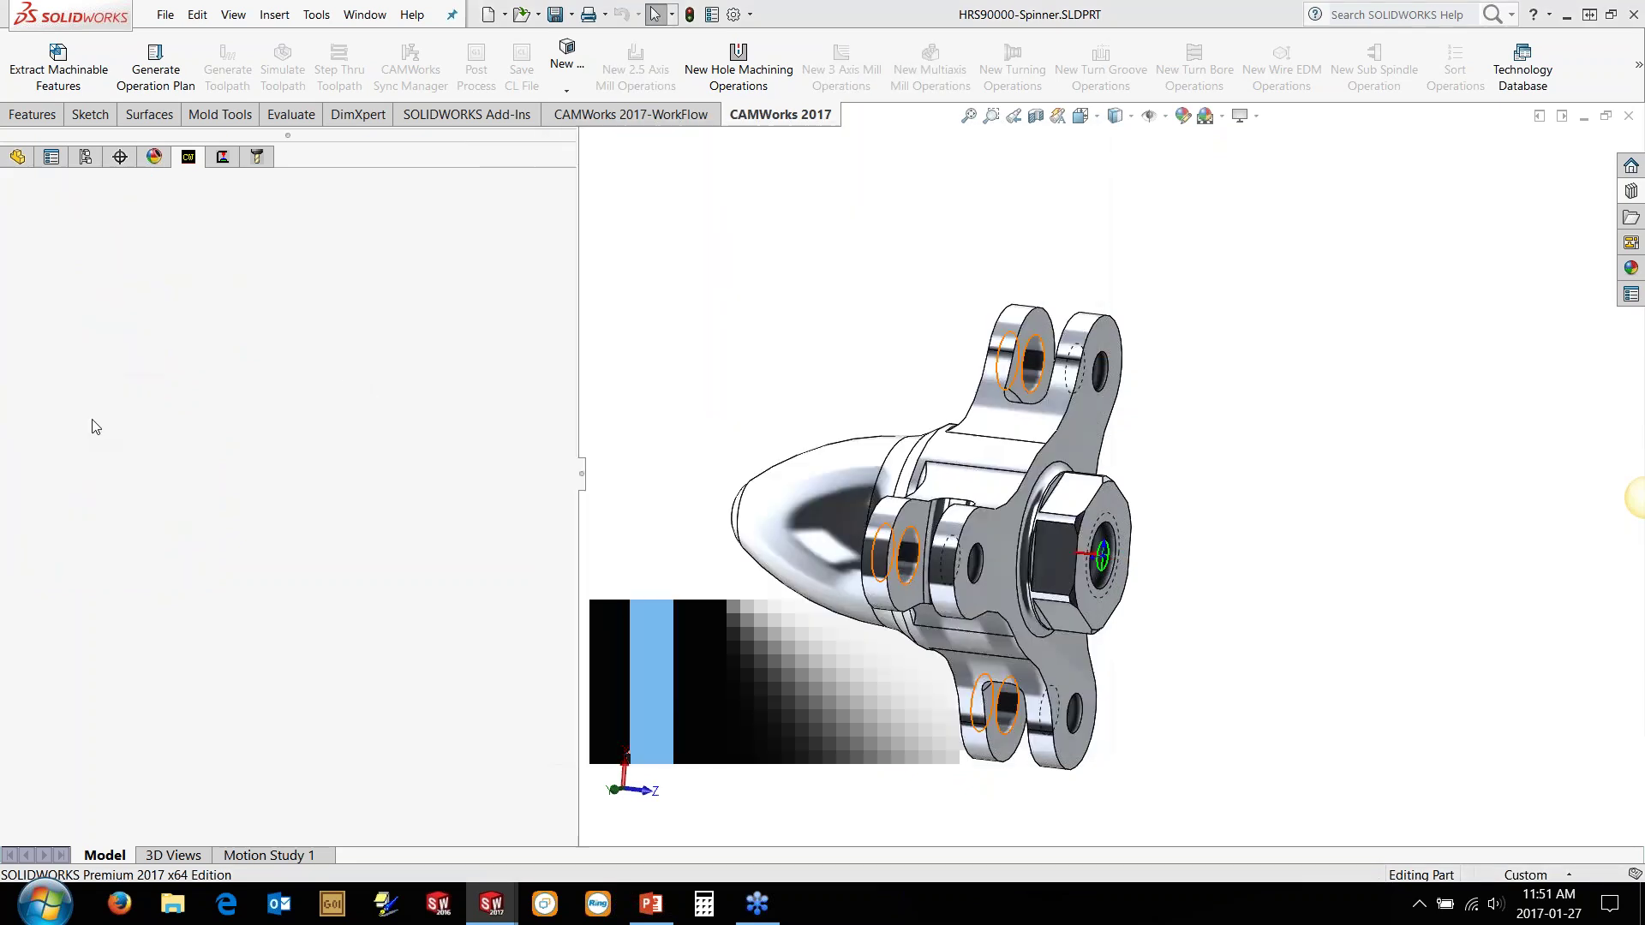
click(95, 424)
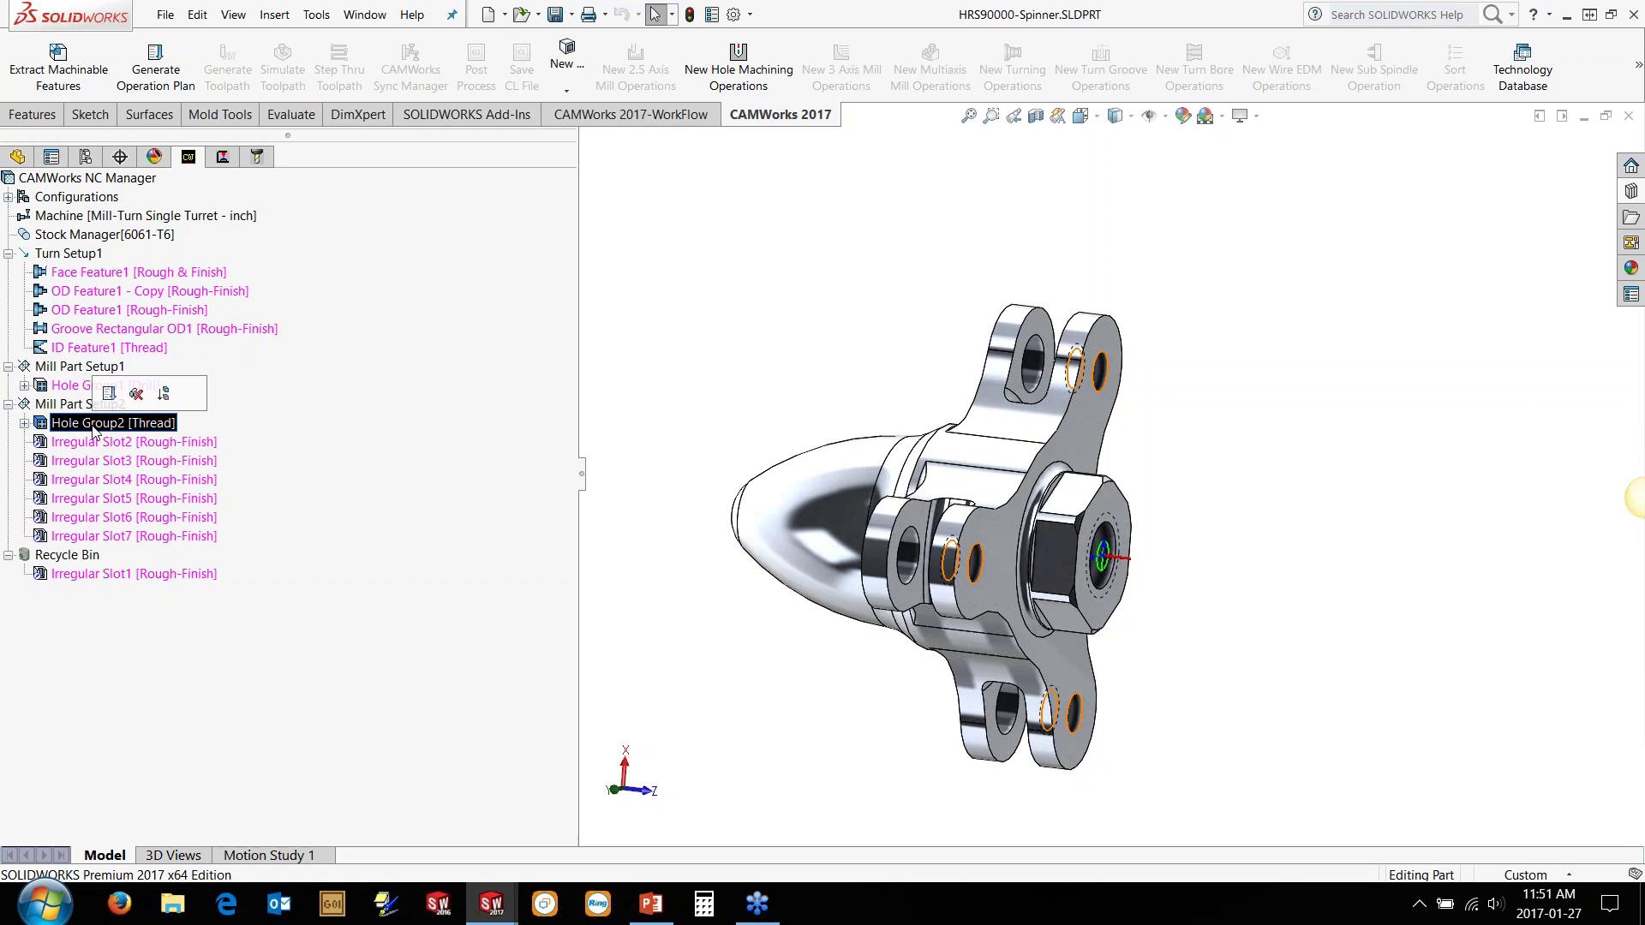
double_click(93, 424)
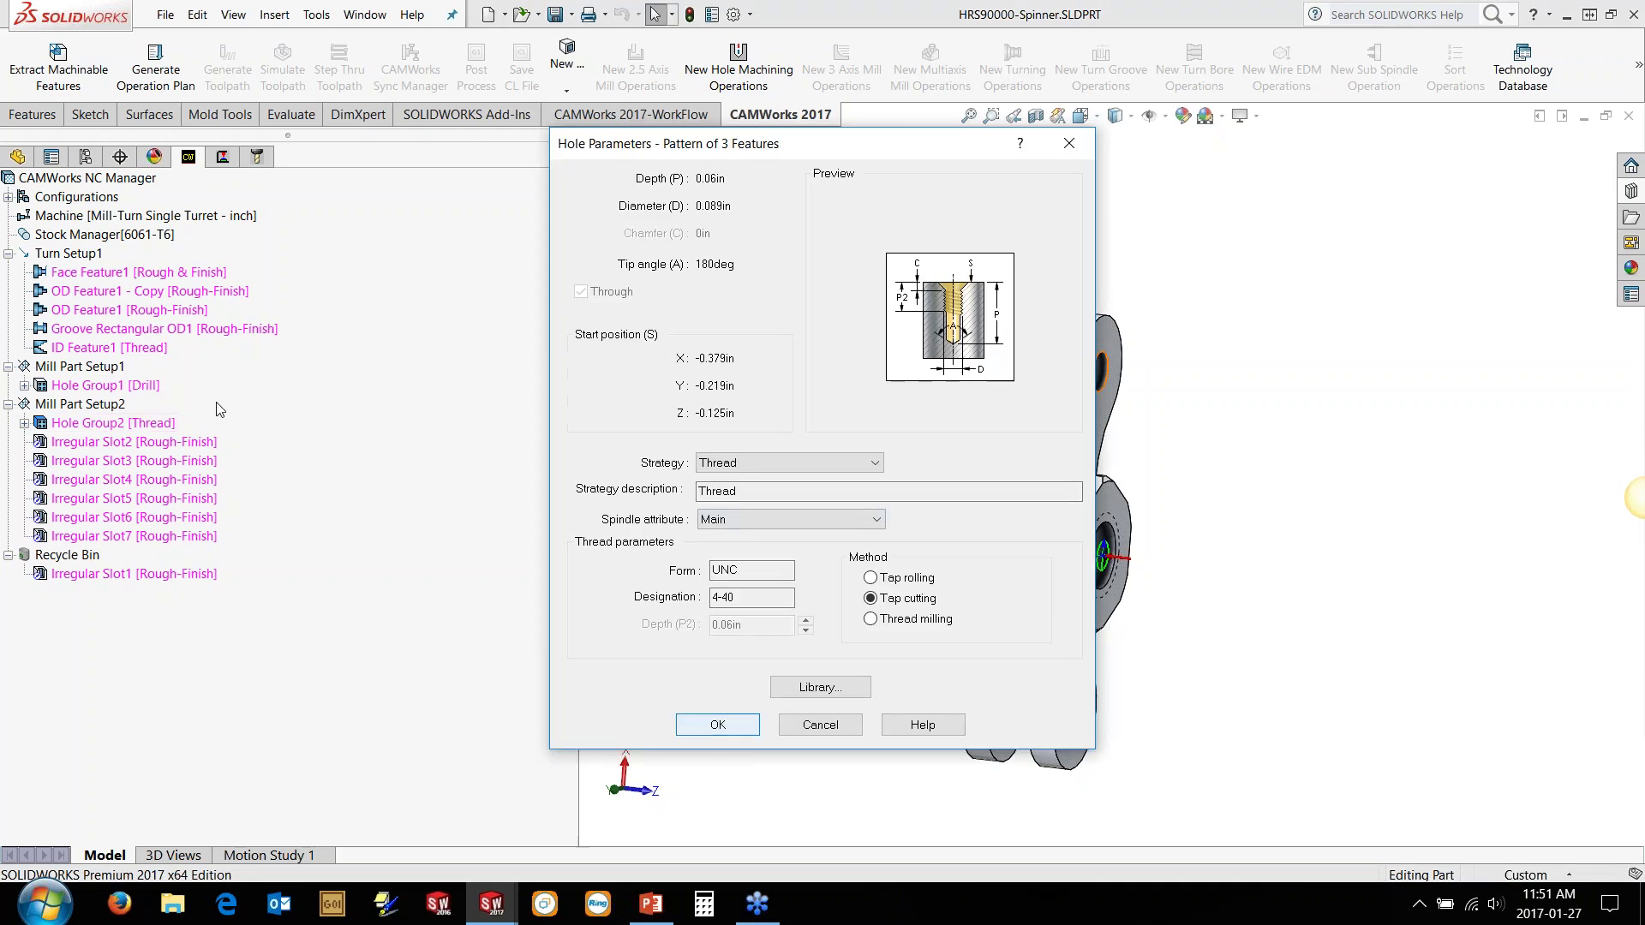
key(Escape)
Step: Inspect the irregular slots on the hex flats and delete Irregular Slot2 through Irregular Slot7 from Mill Part Setup2
click(134, 442)
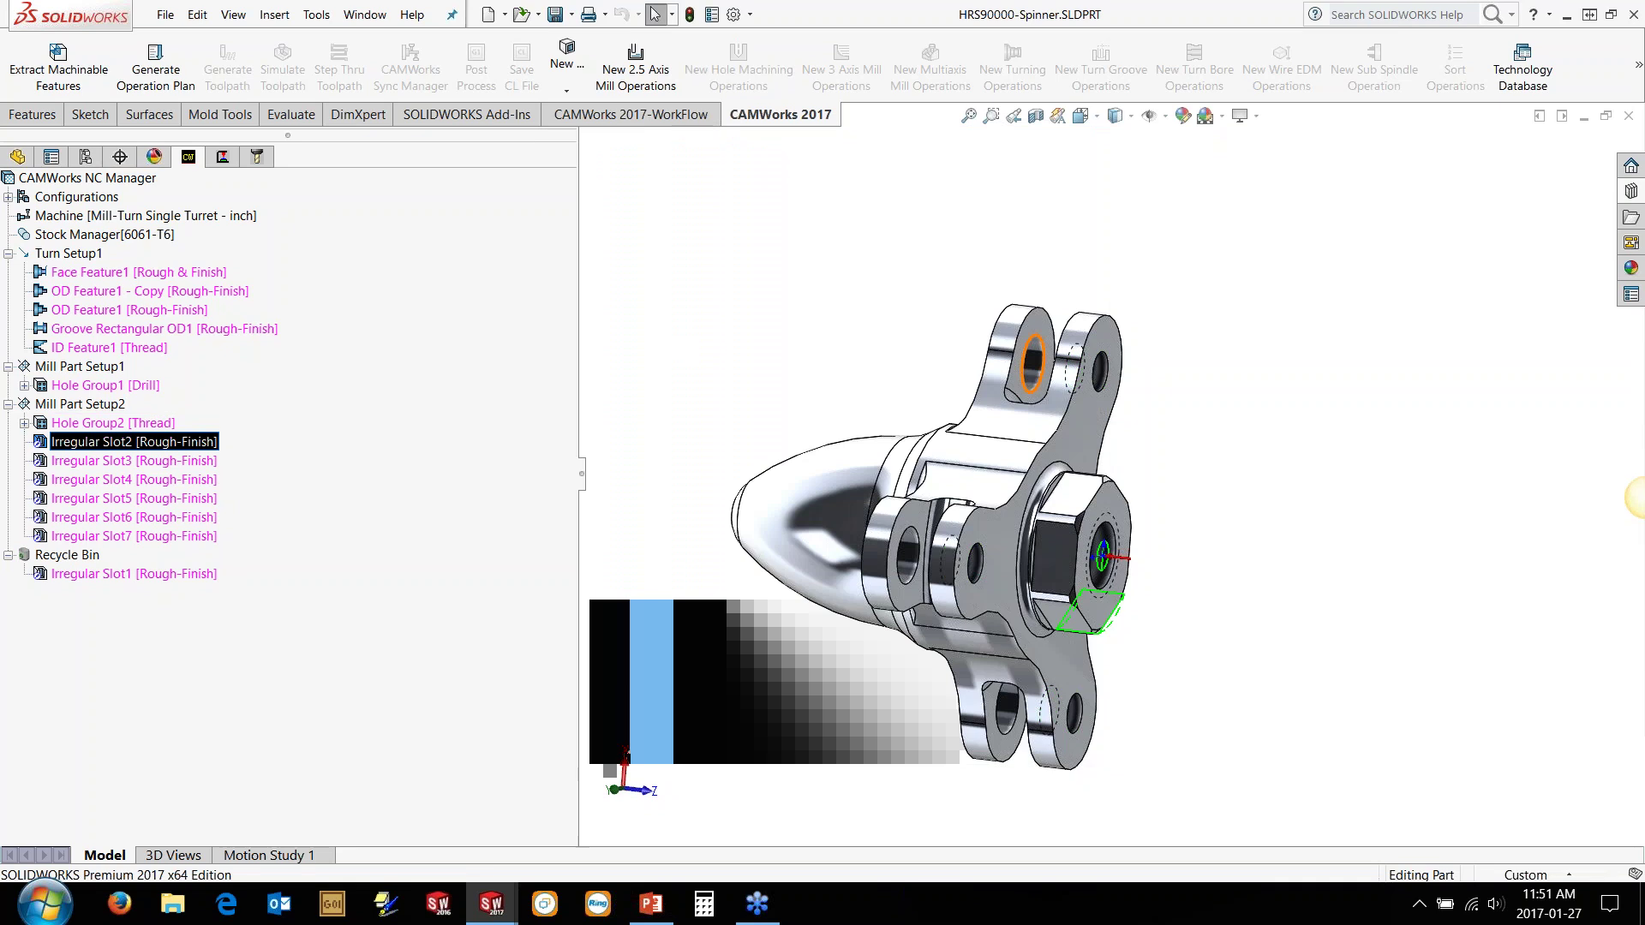
scroll(1108, 467, up, 3)
middle_drag(1066, 429, 989, 467)
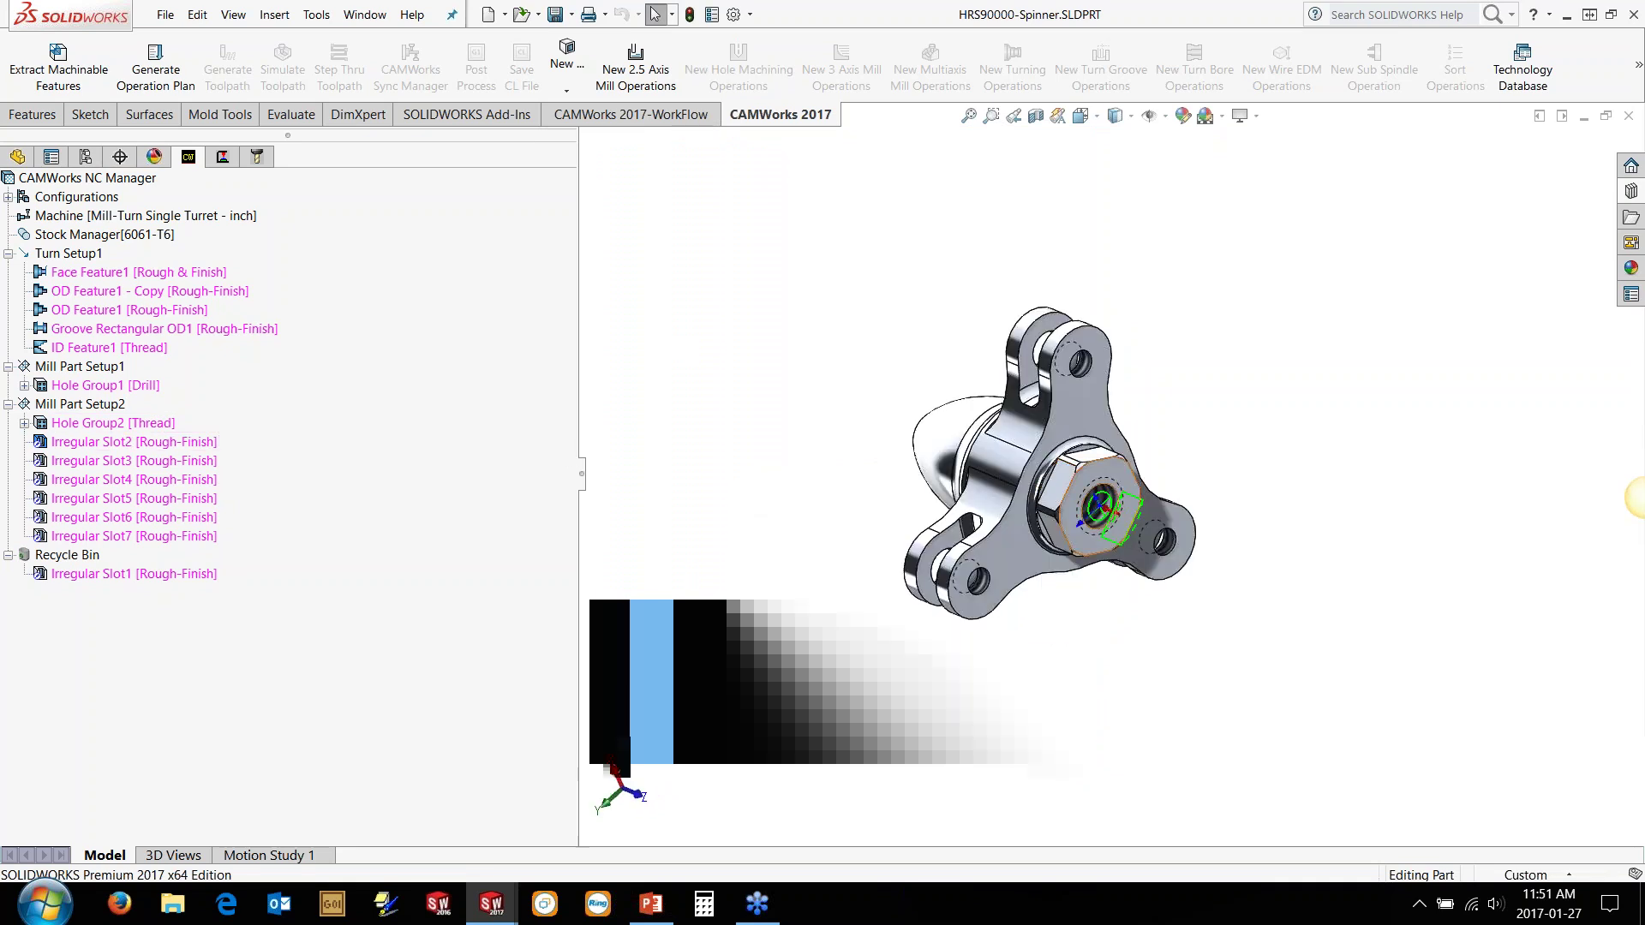
scroll(1155, 507, down, 2)
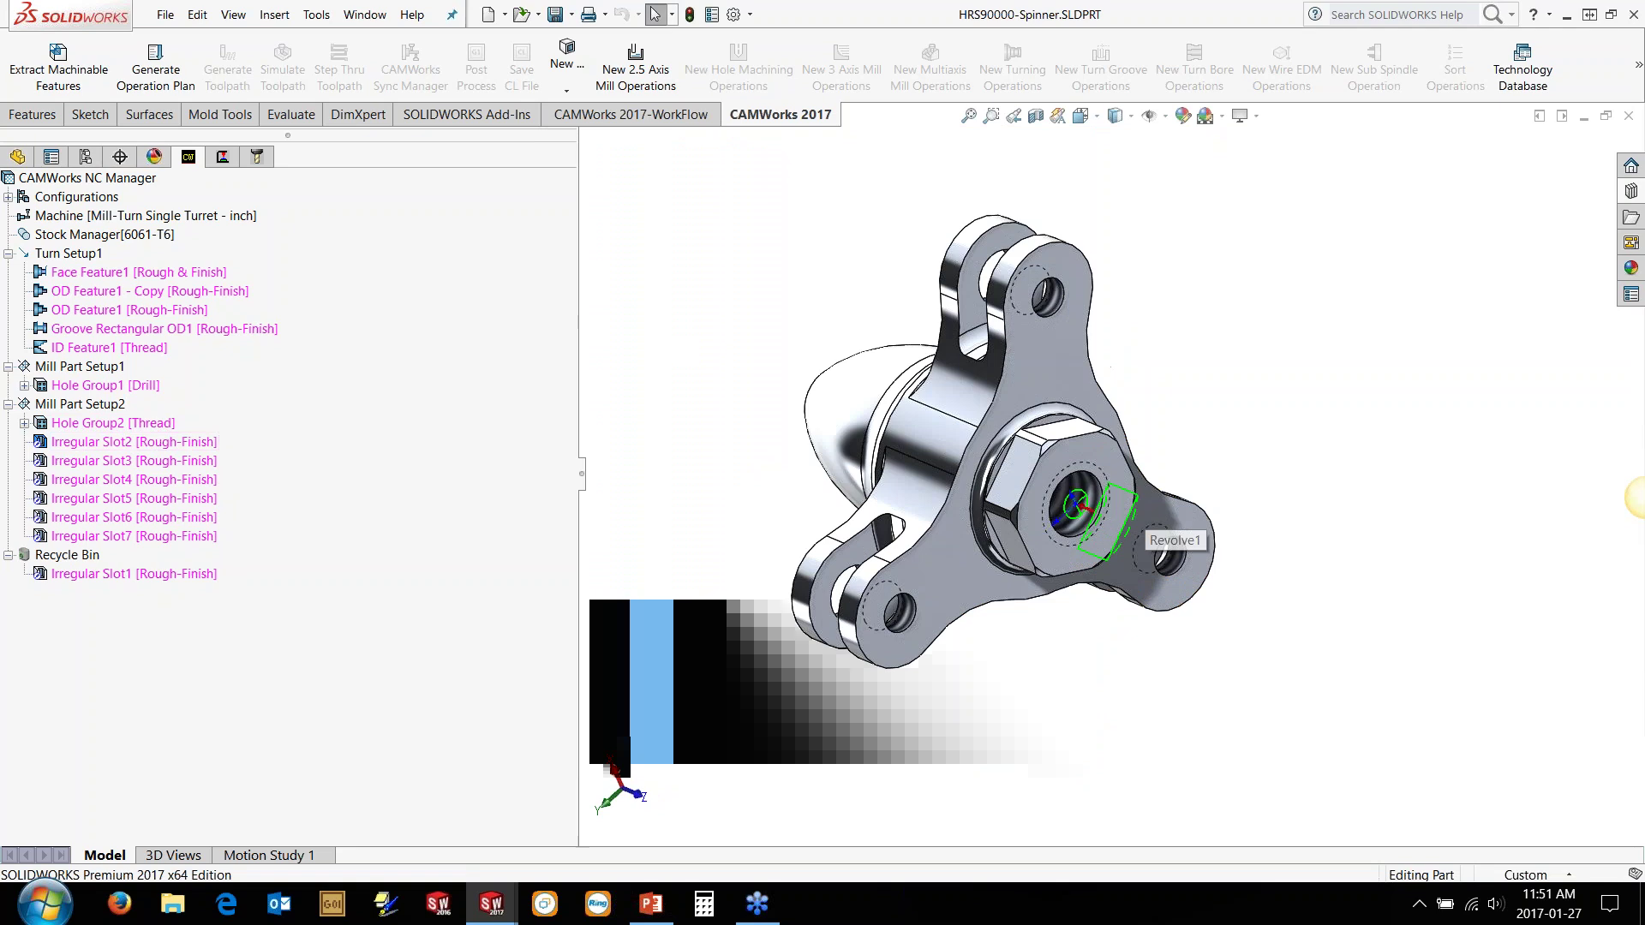
mouse_move(1153, 514)
middle_down()
mouse_move(1077, 388)
mouse_move(1059, 234)
middle_up()
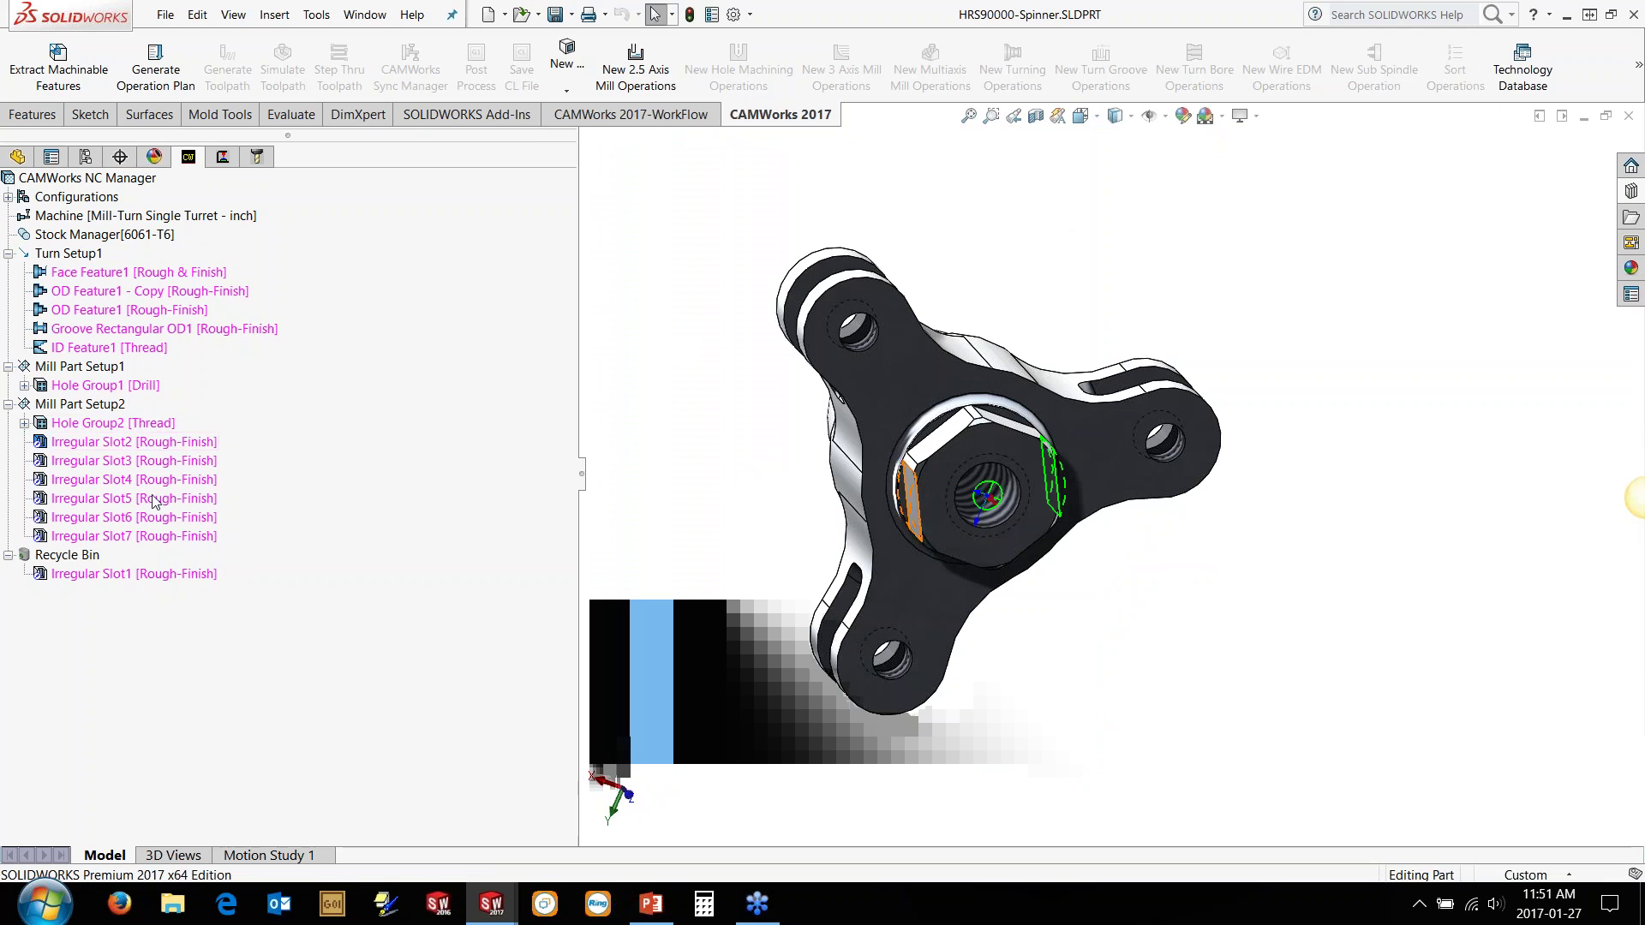
click(90, 443)
click(90, 443)
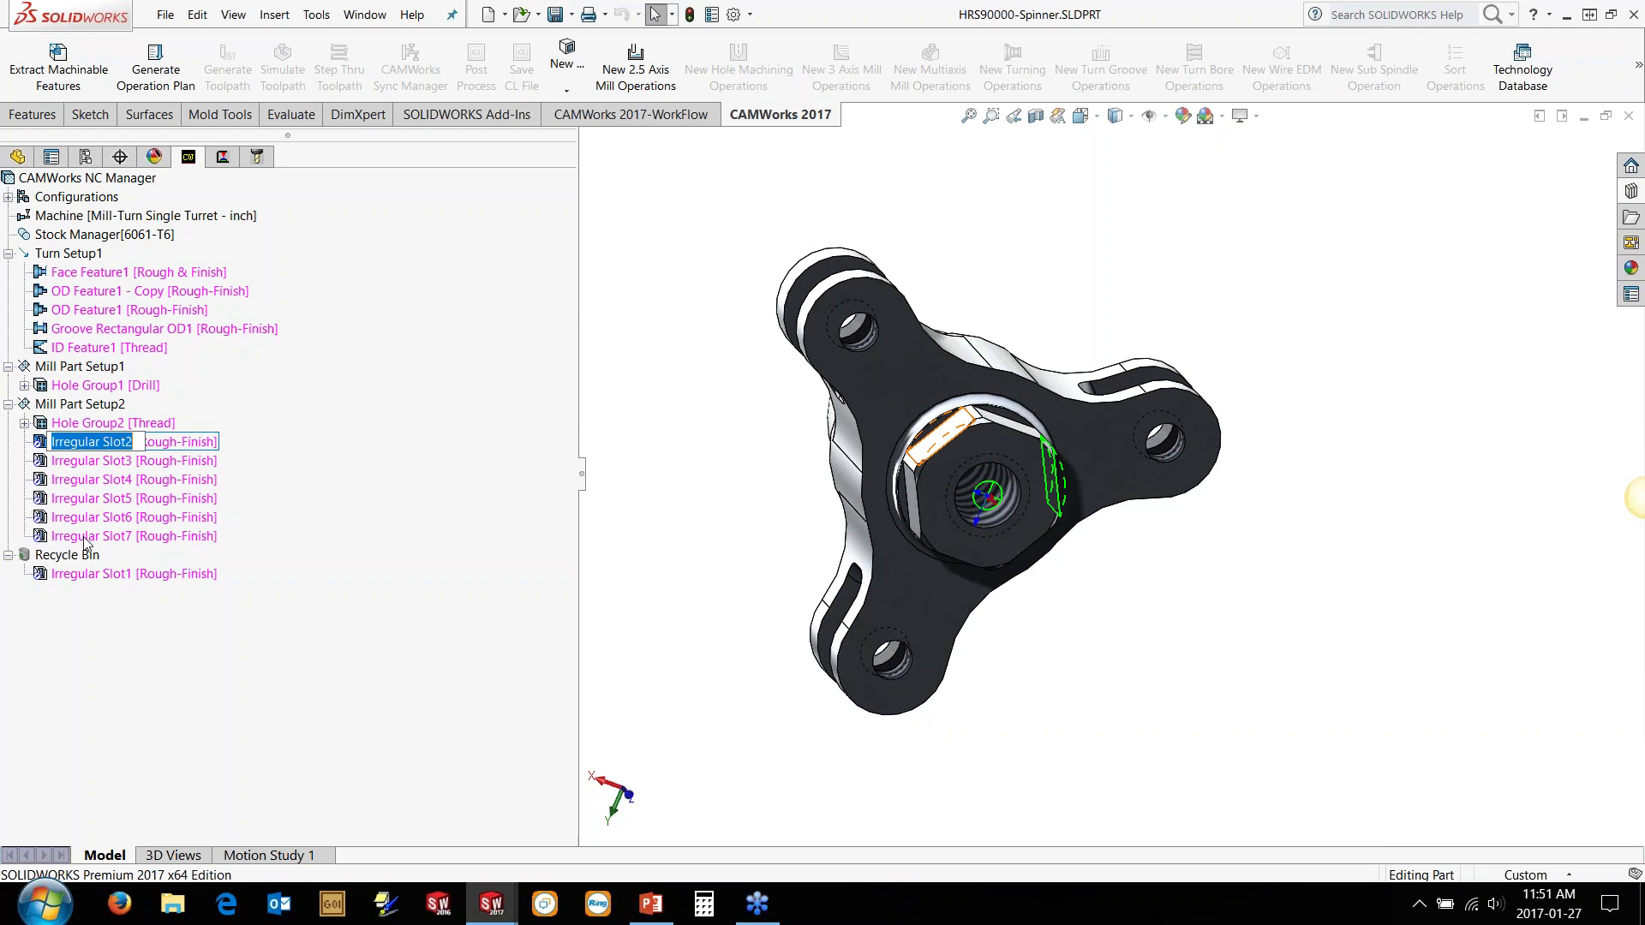
key(Return)
click(128, 508)
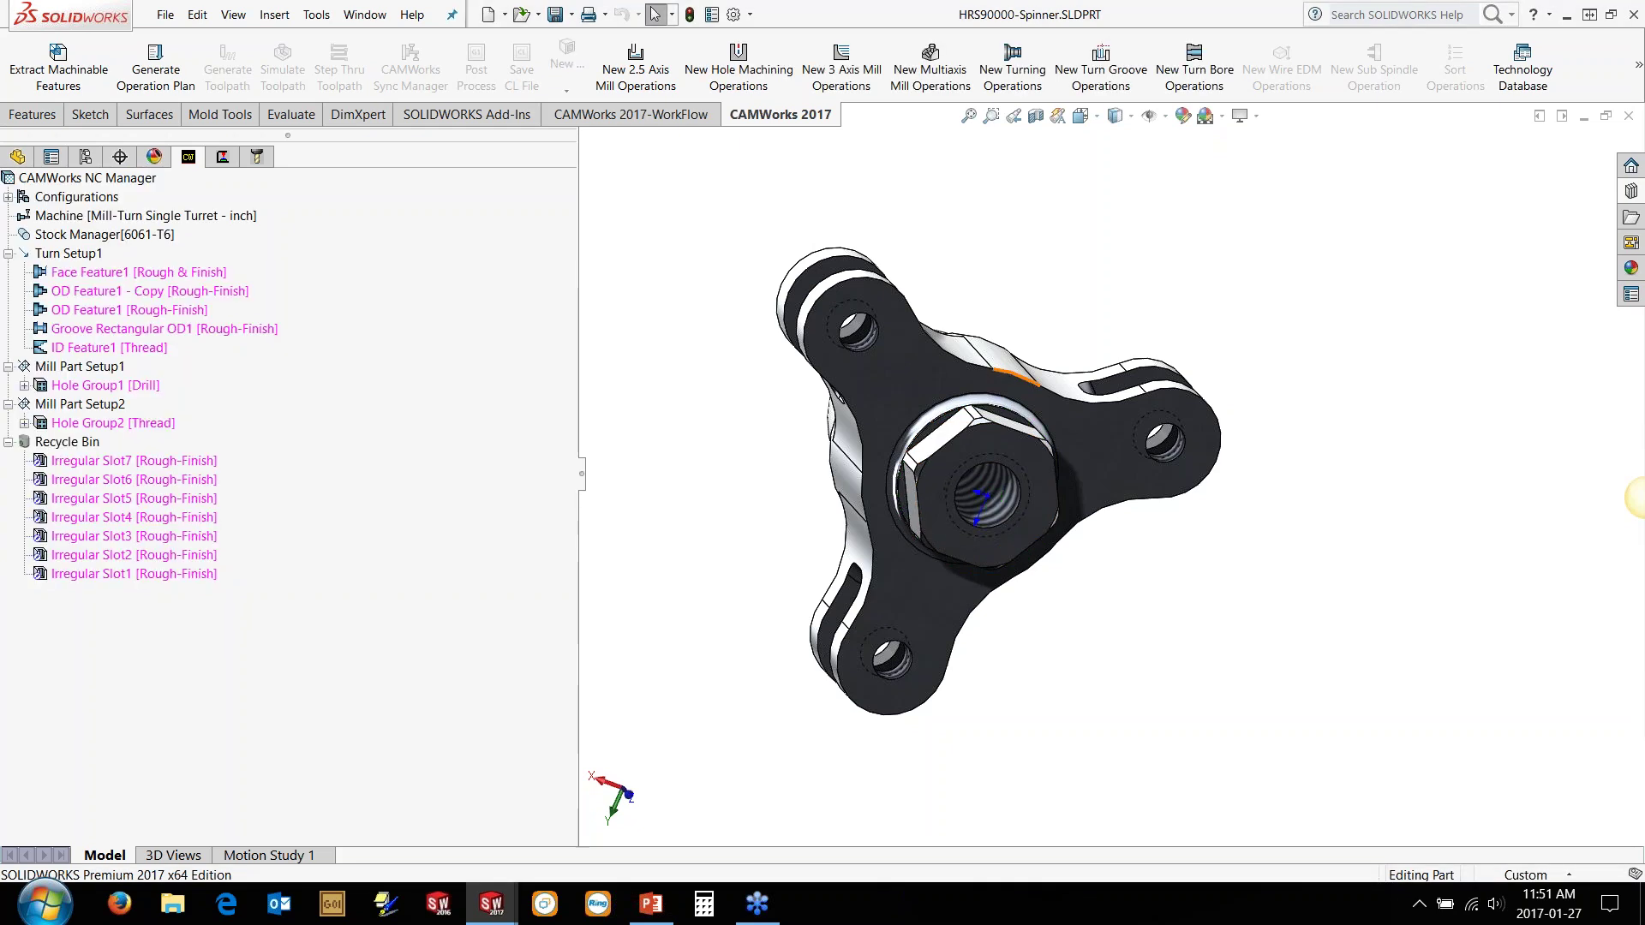
Step: Add a Boss feature to Mill Part Setup2 from the Hex Nut sketch, ending up to the vertex at the hex's base, with Finish strategy
click(77, 406)
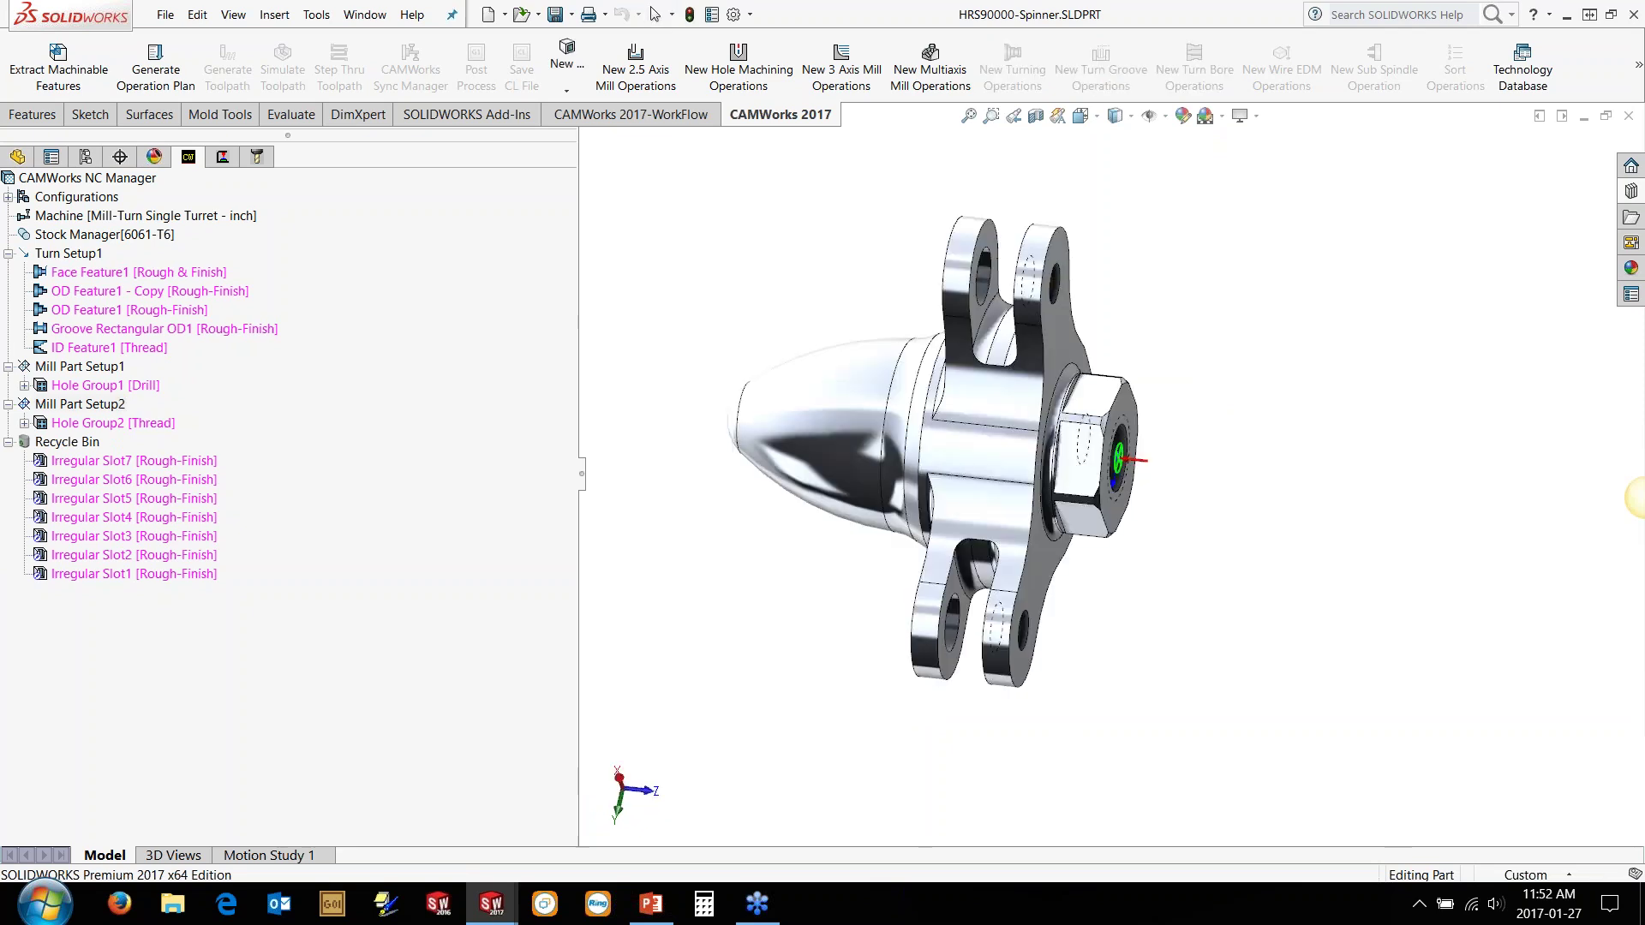
right_click(77, 410)
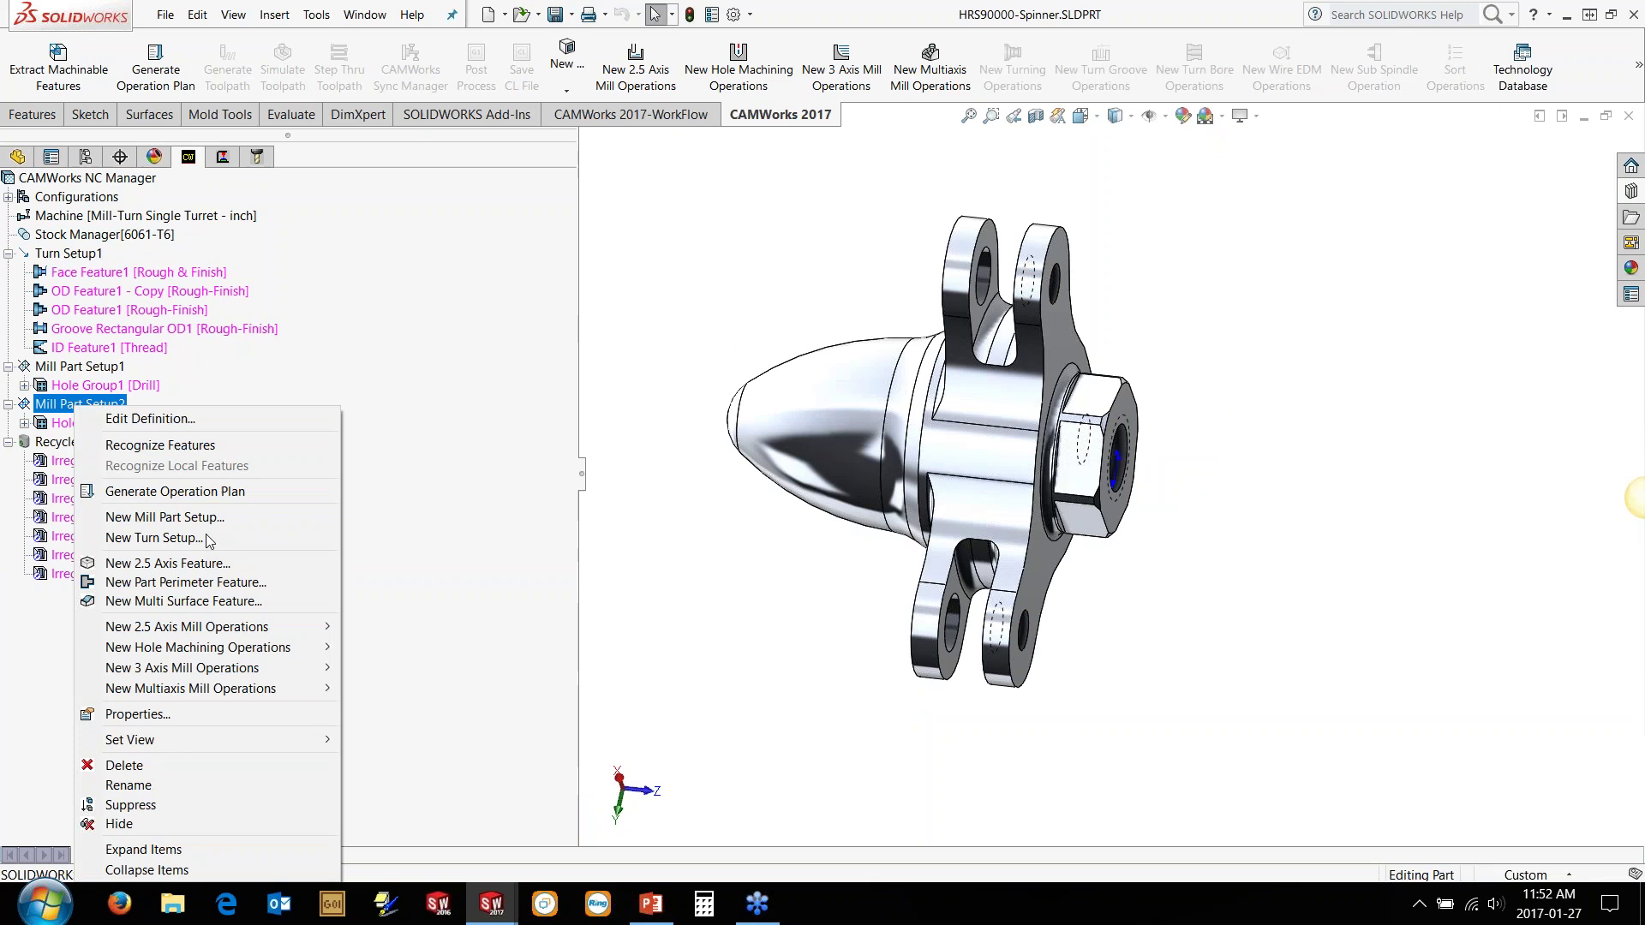
click(202, 567)
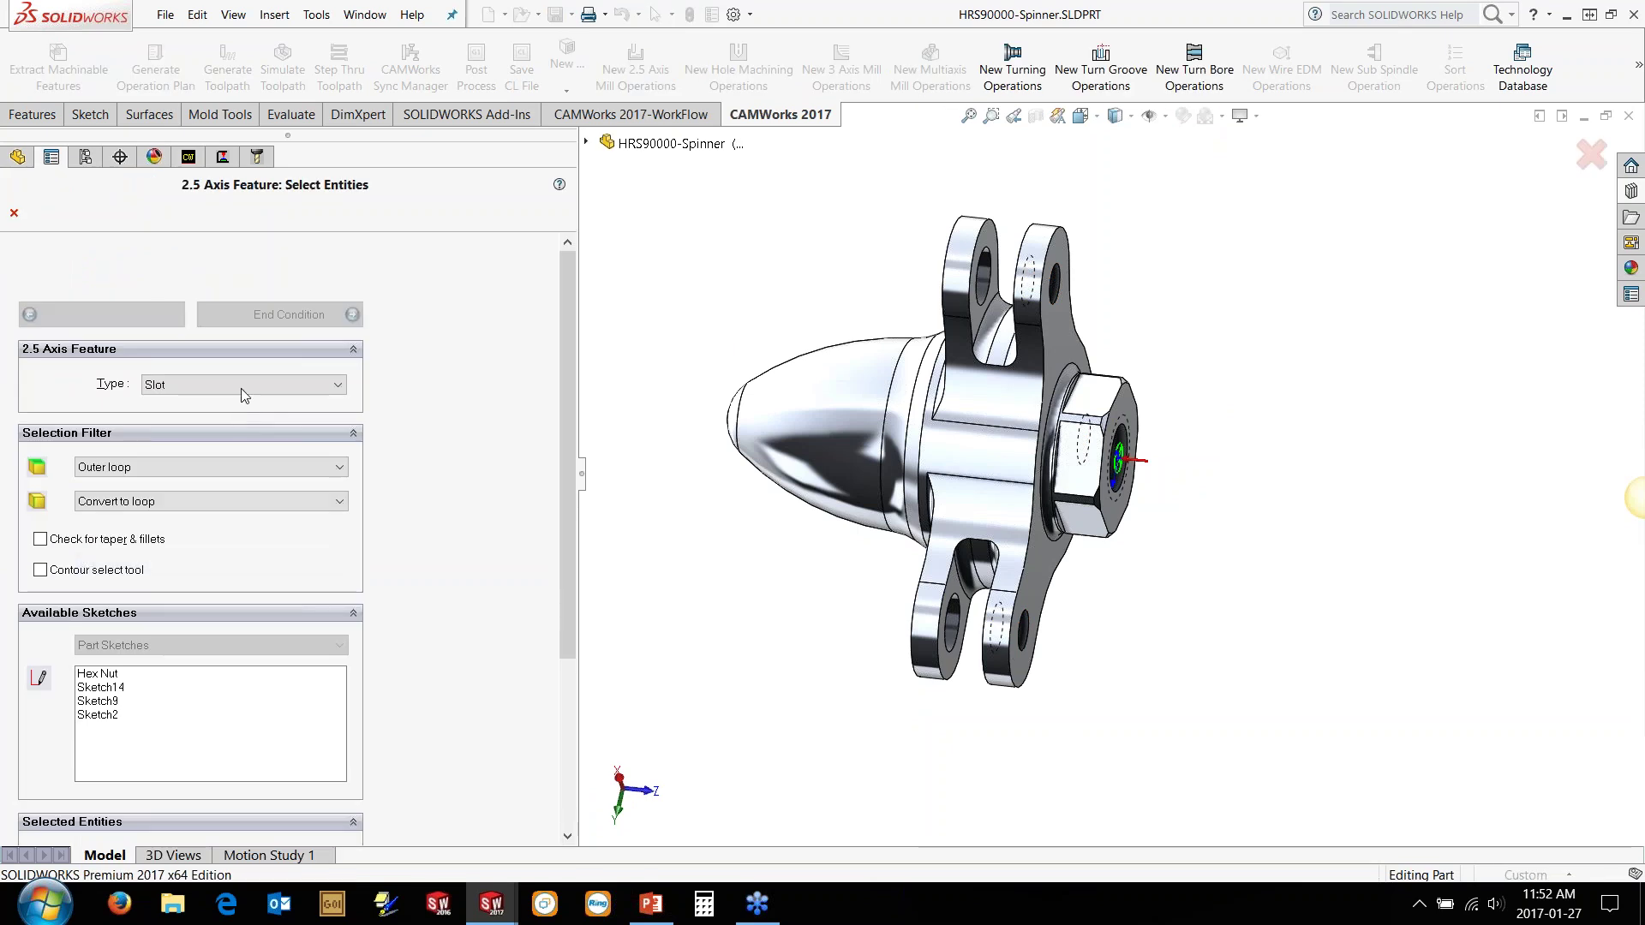
click(240, 388)
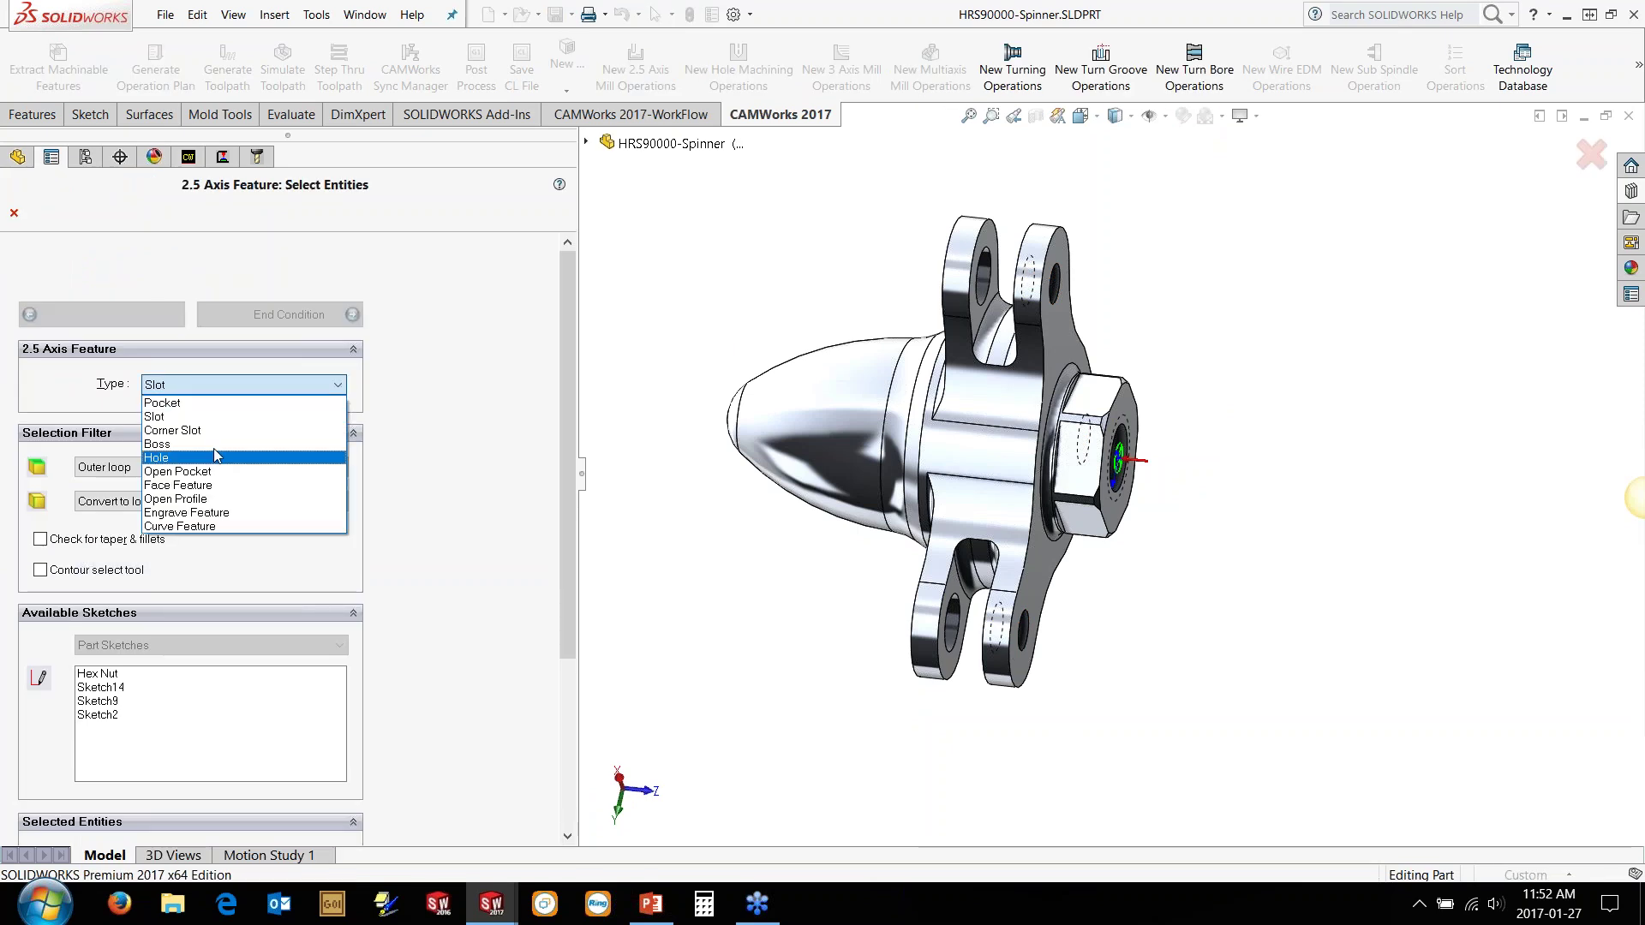
click(157, 443)
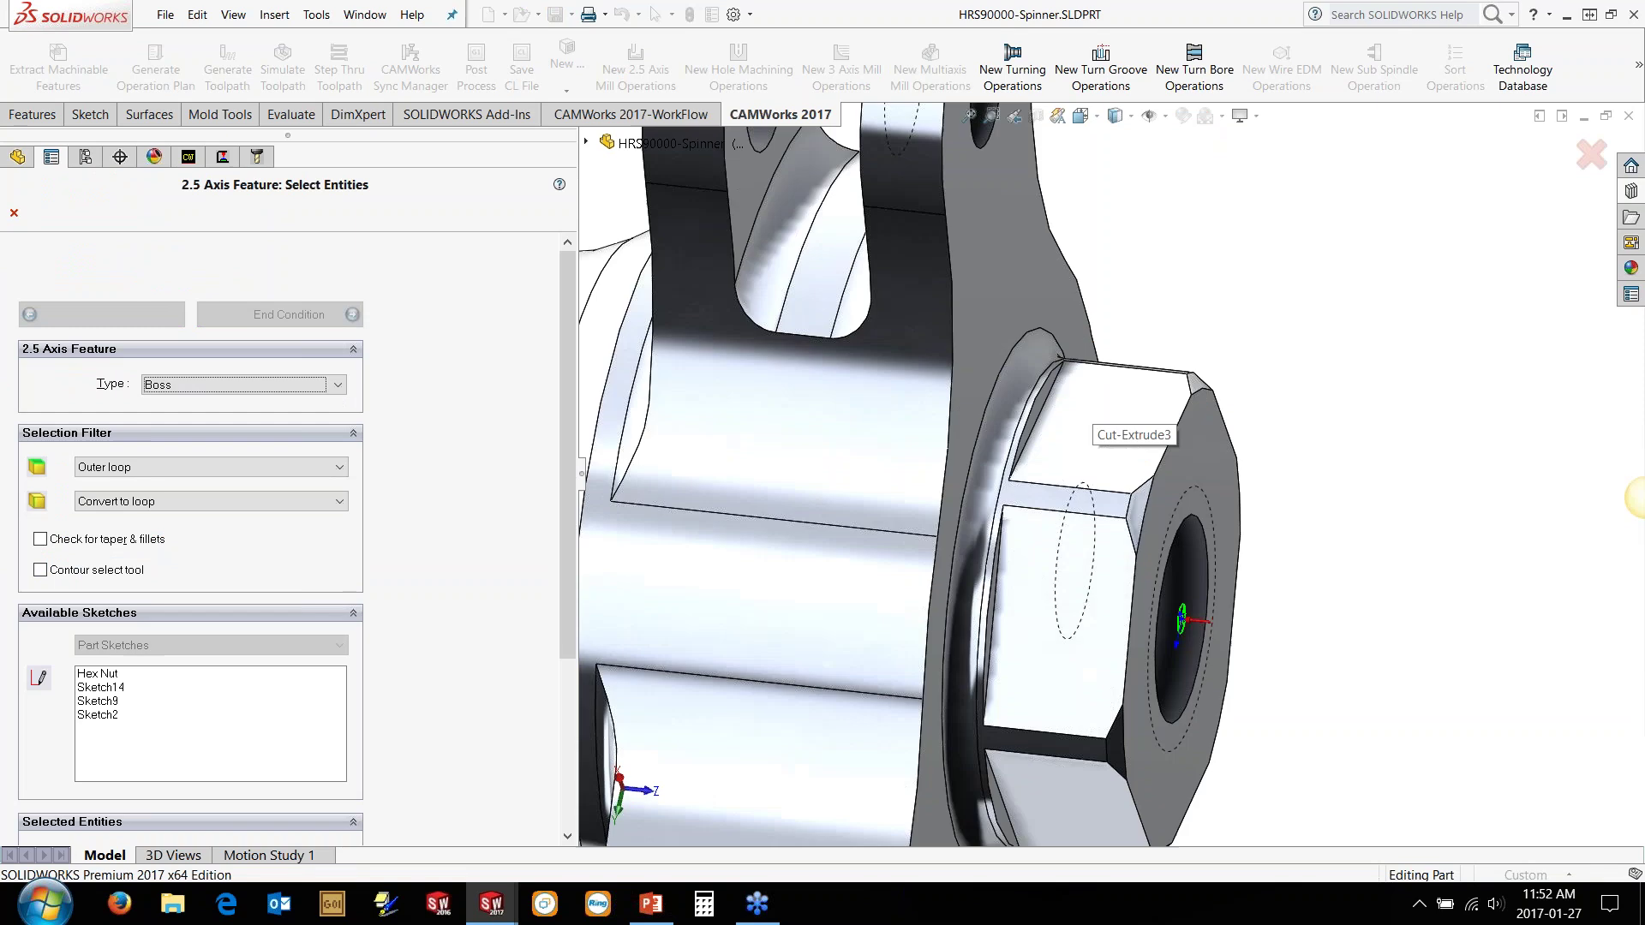
click(100, 675)
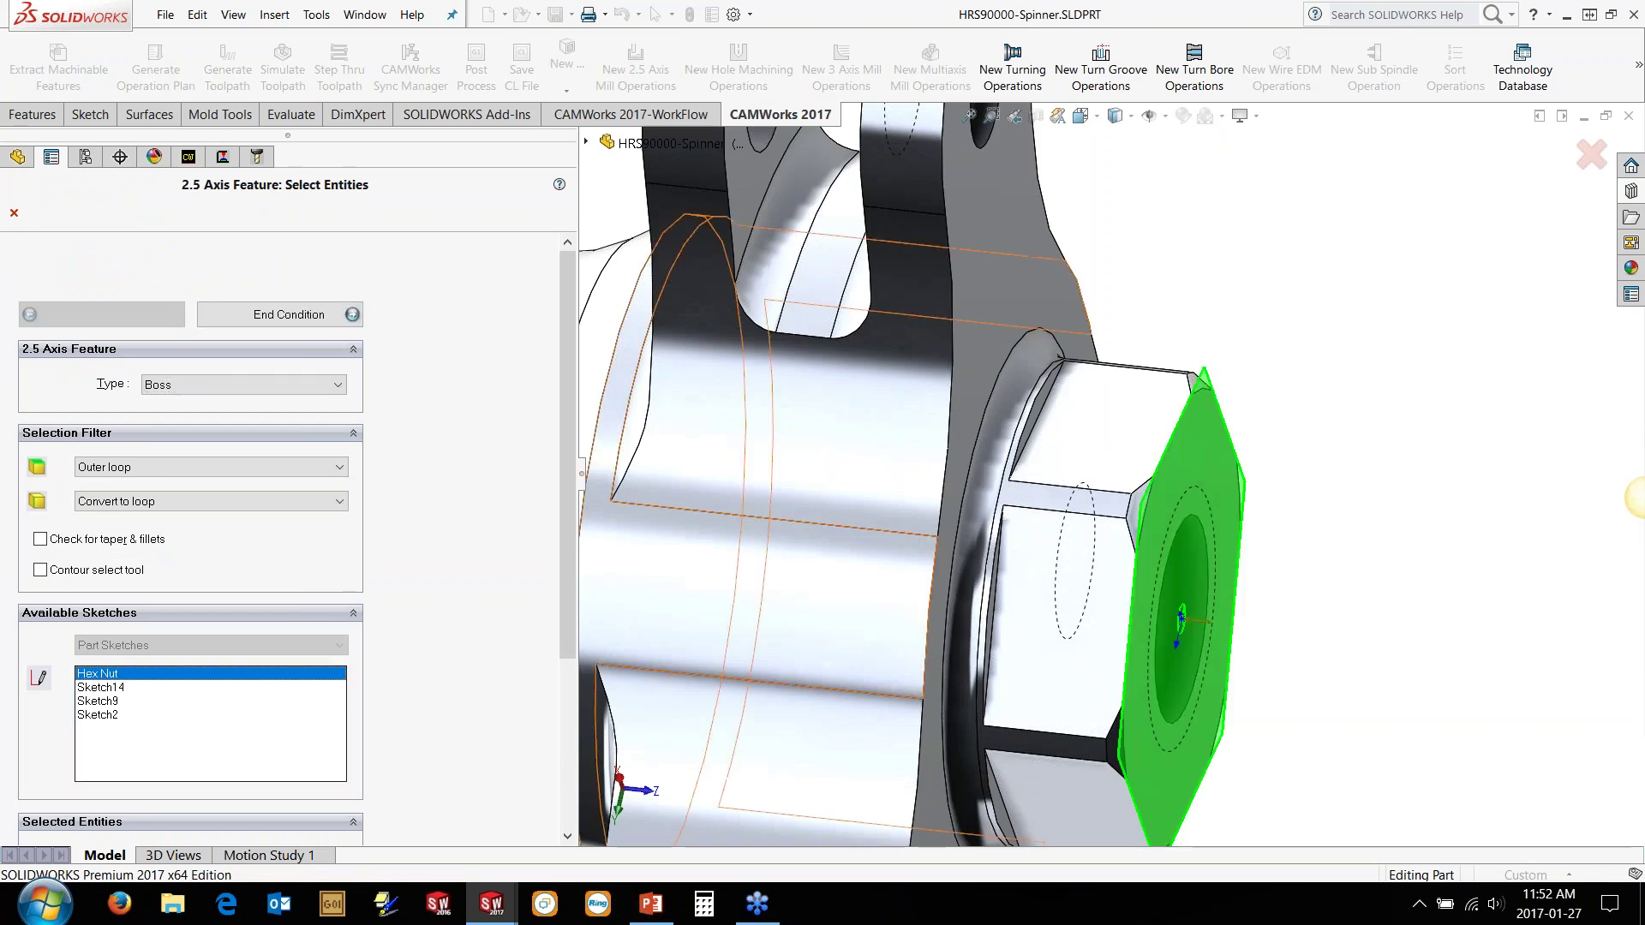
right_click(1055, 404)
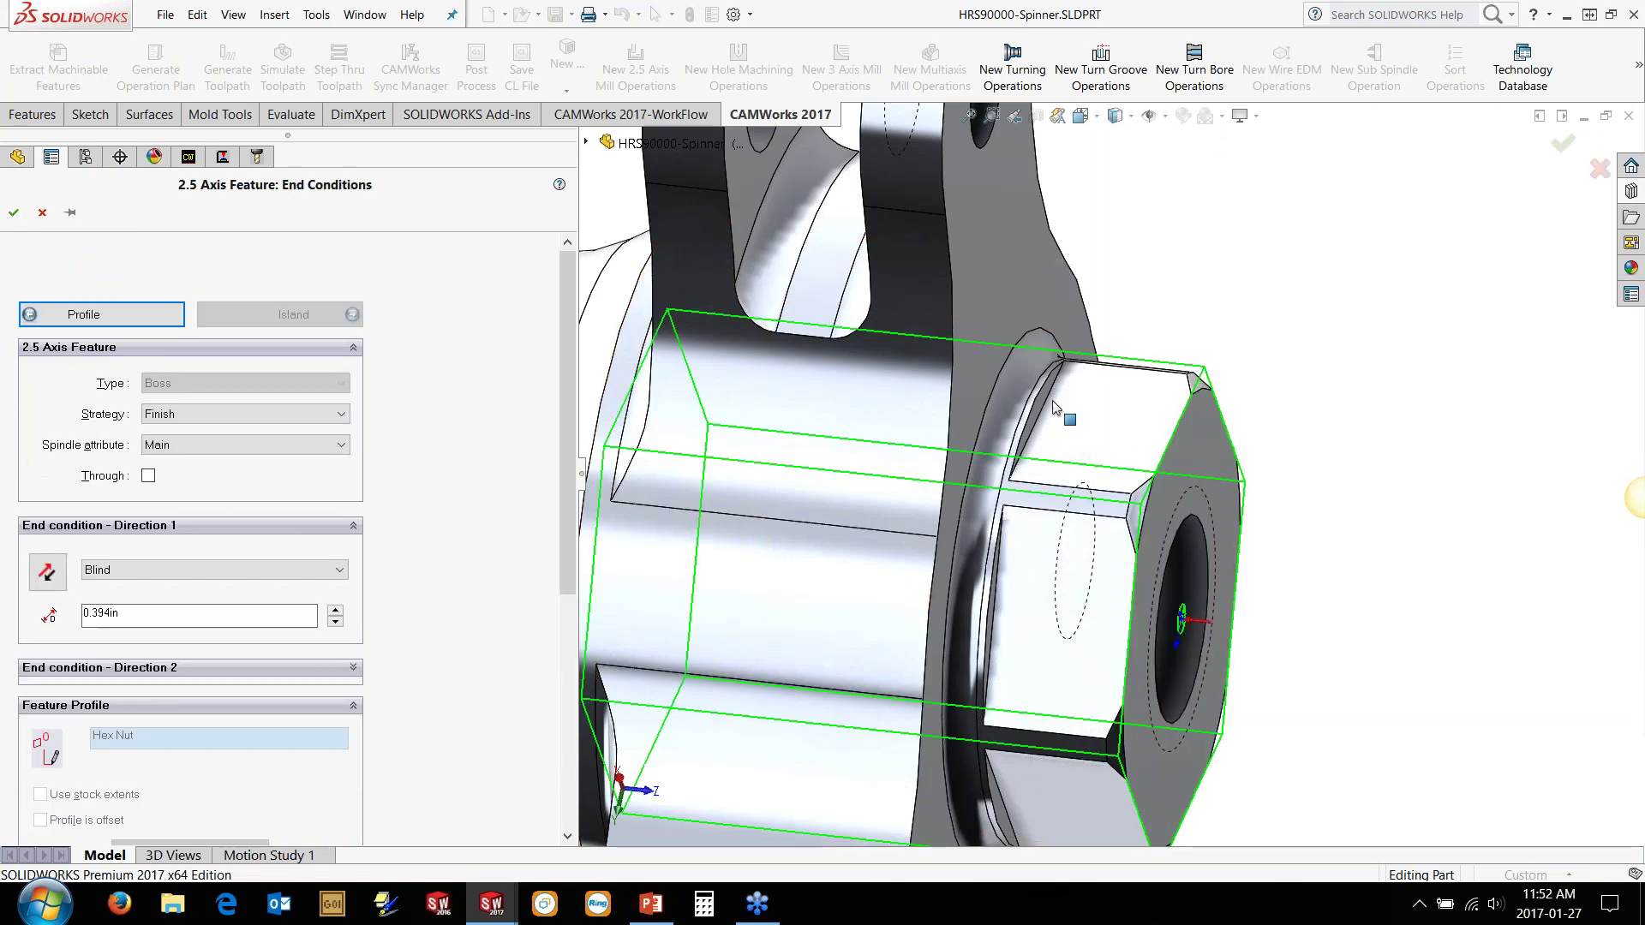
click(1047, 402)
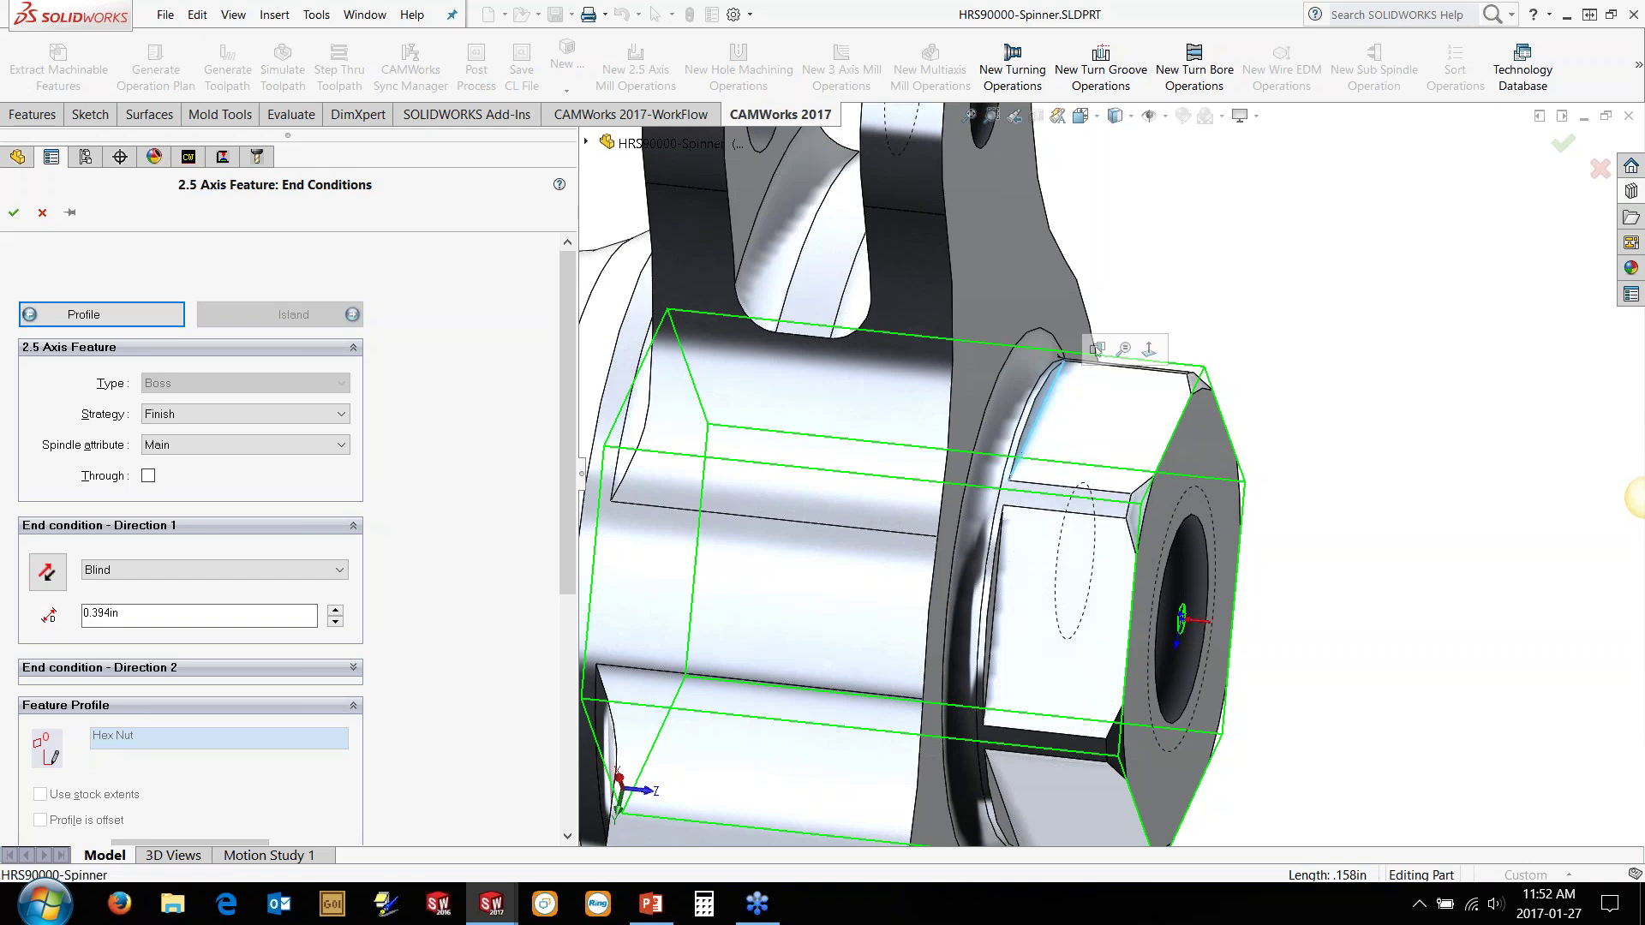
click(1010, 482)
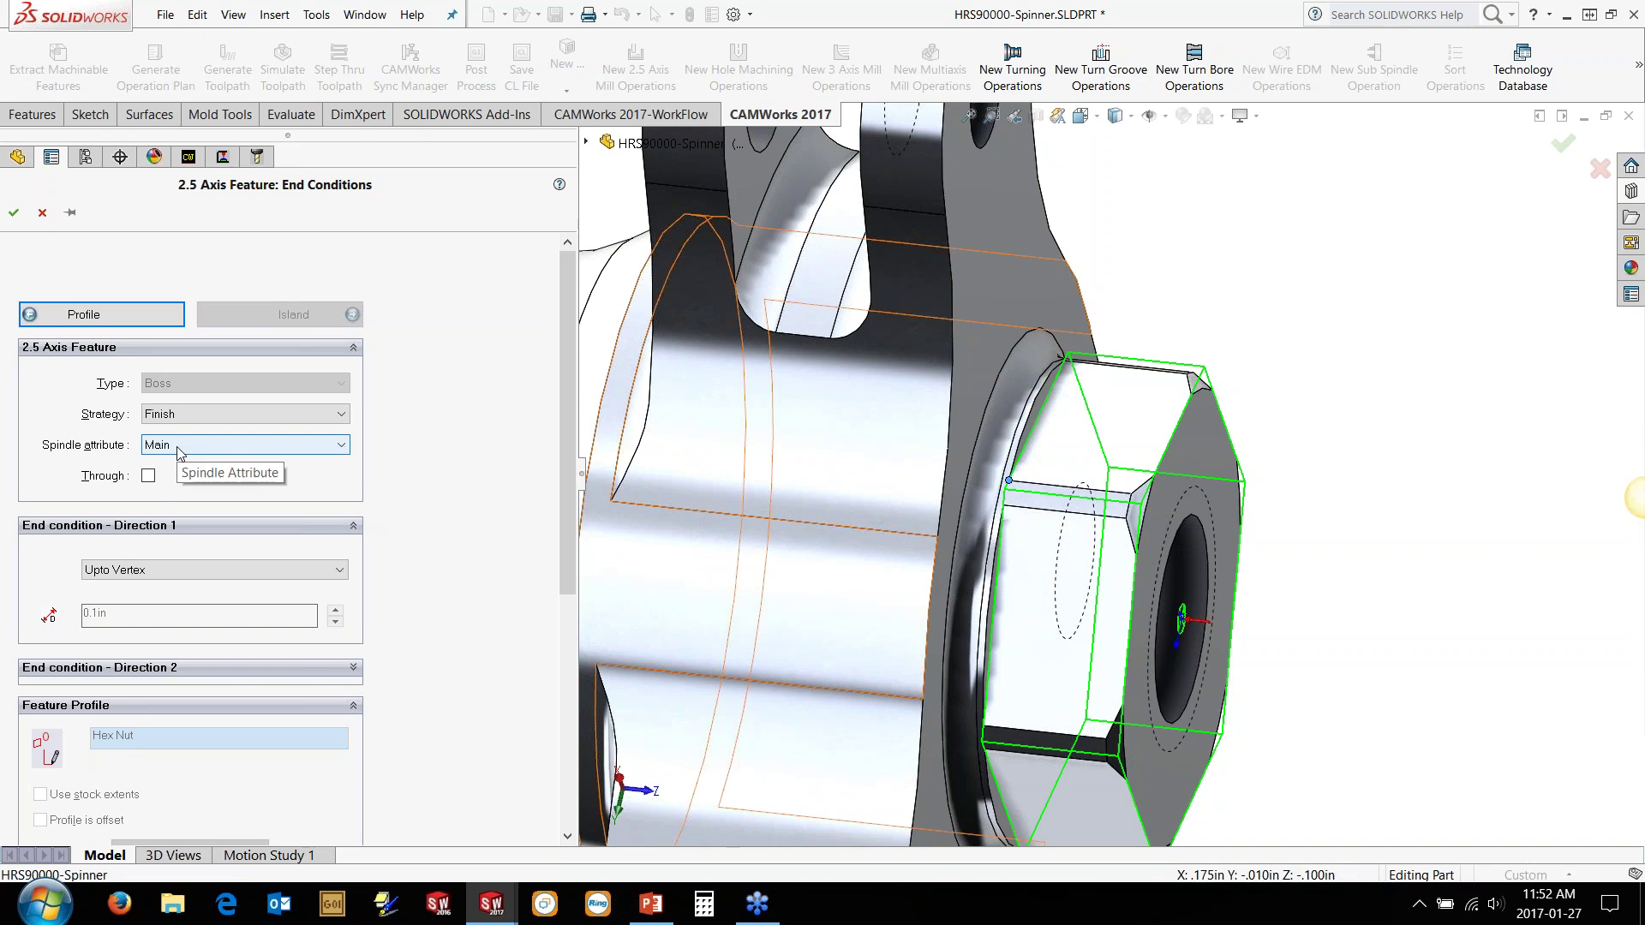
mouse_move(174, 420)
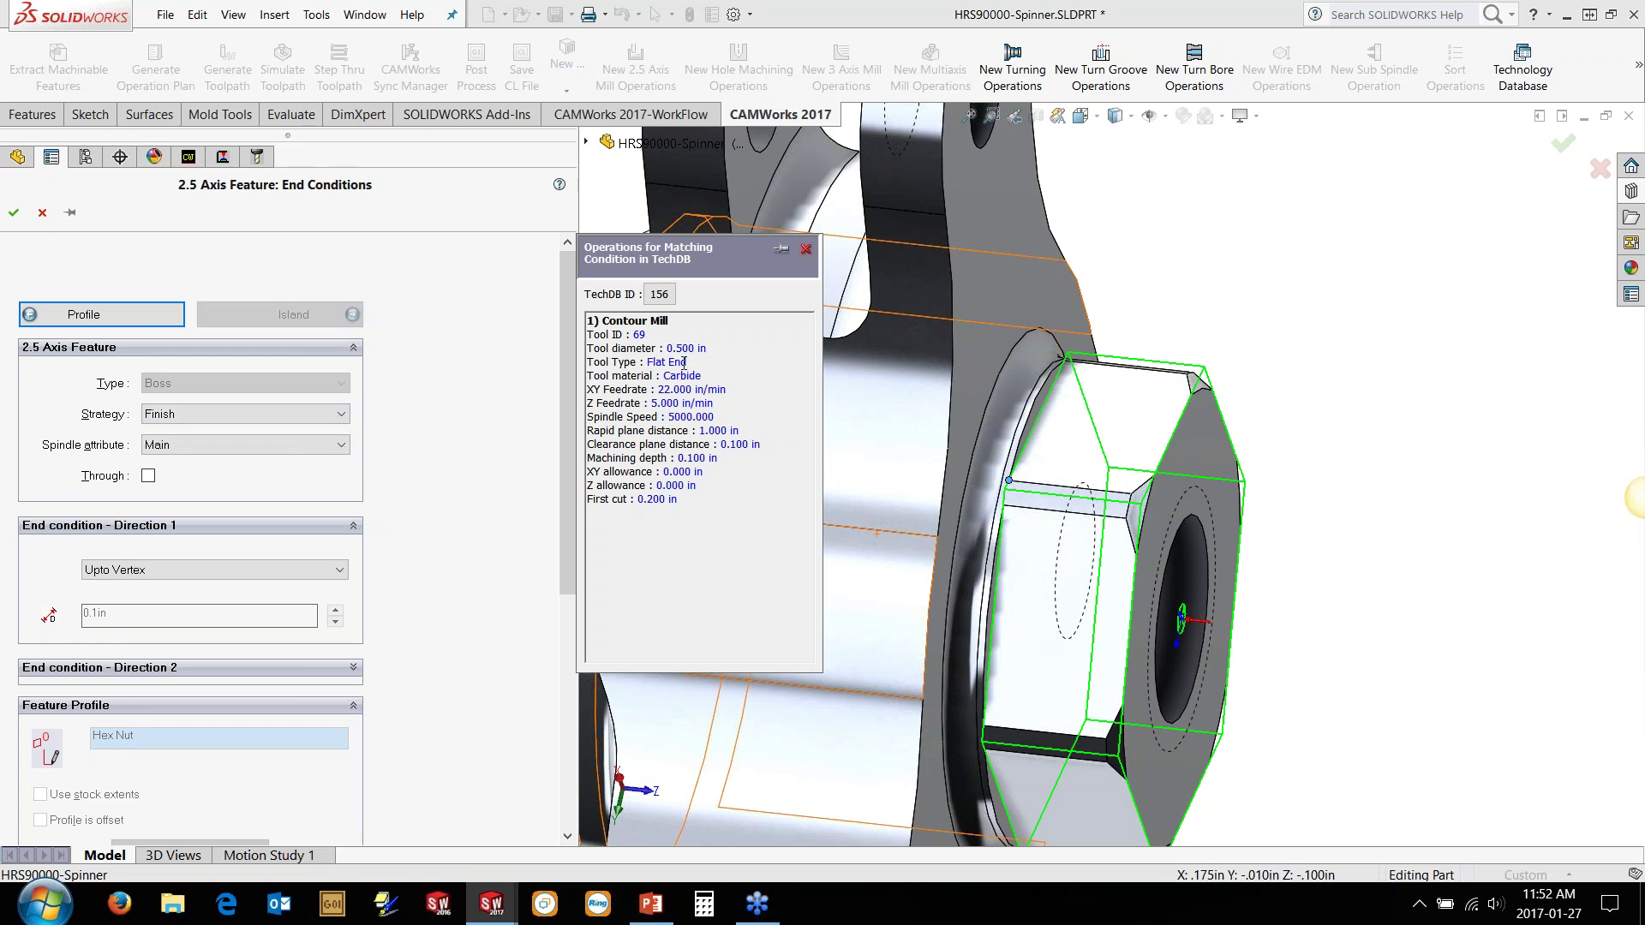
click(15, 214)
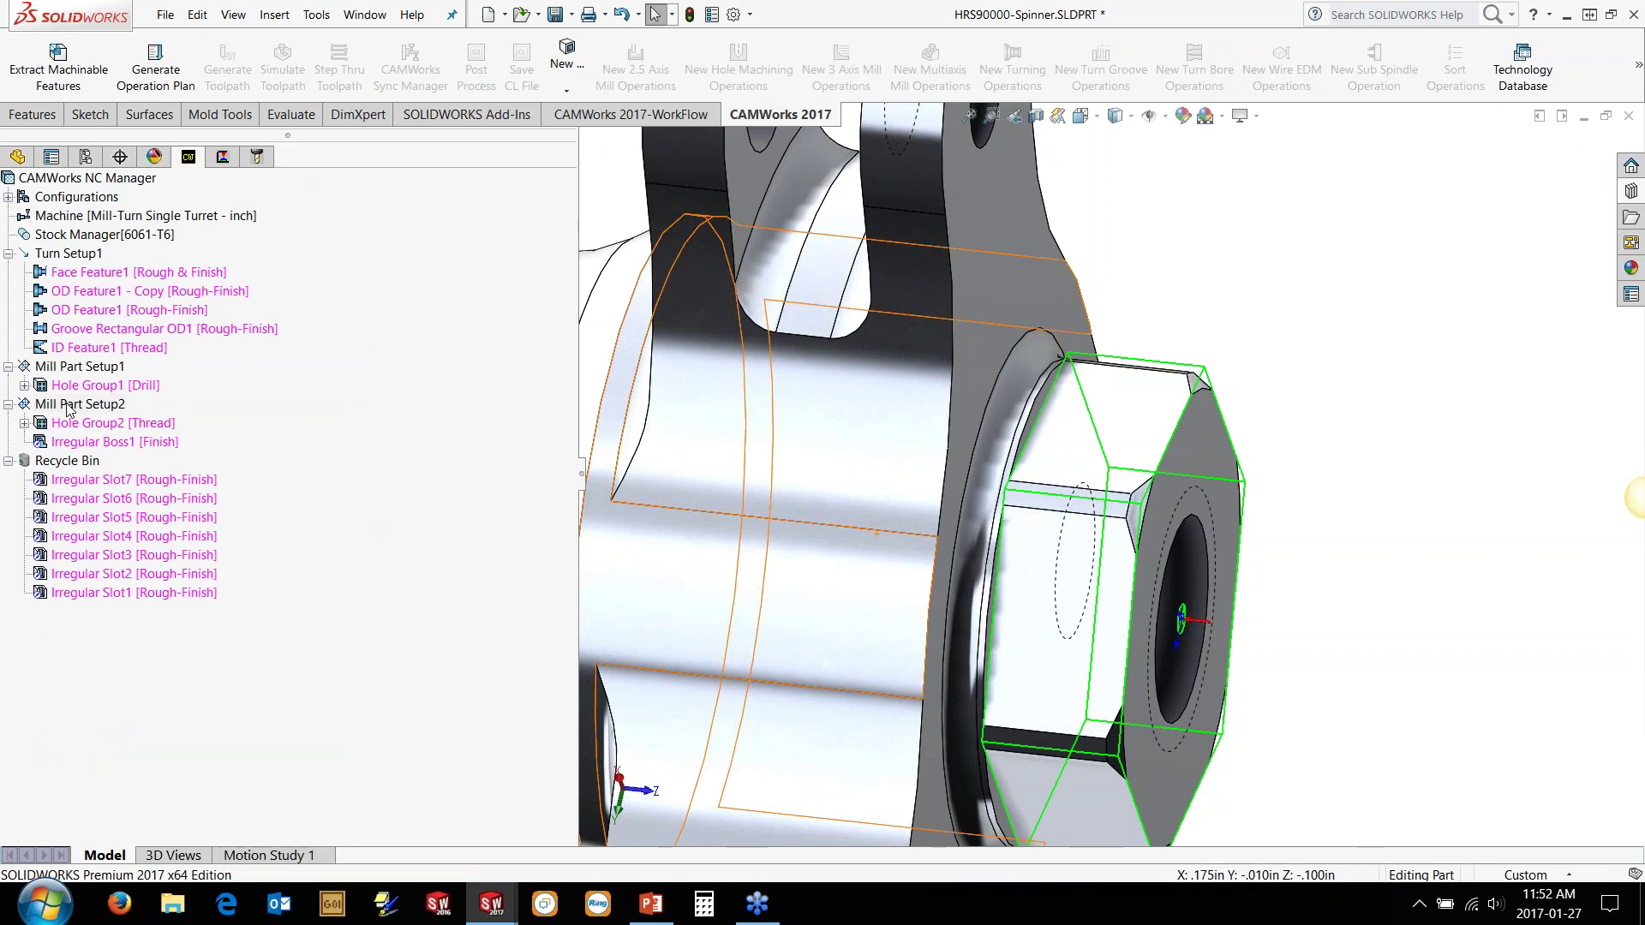
Step: Add a Rough-Finish Open Pocket feature to Mill Part Setup2 from the three-arm flange outline, ending up to a vertex on the flange's nose side
right_click(73, 404)
click(160, 562)
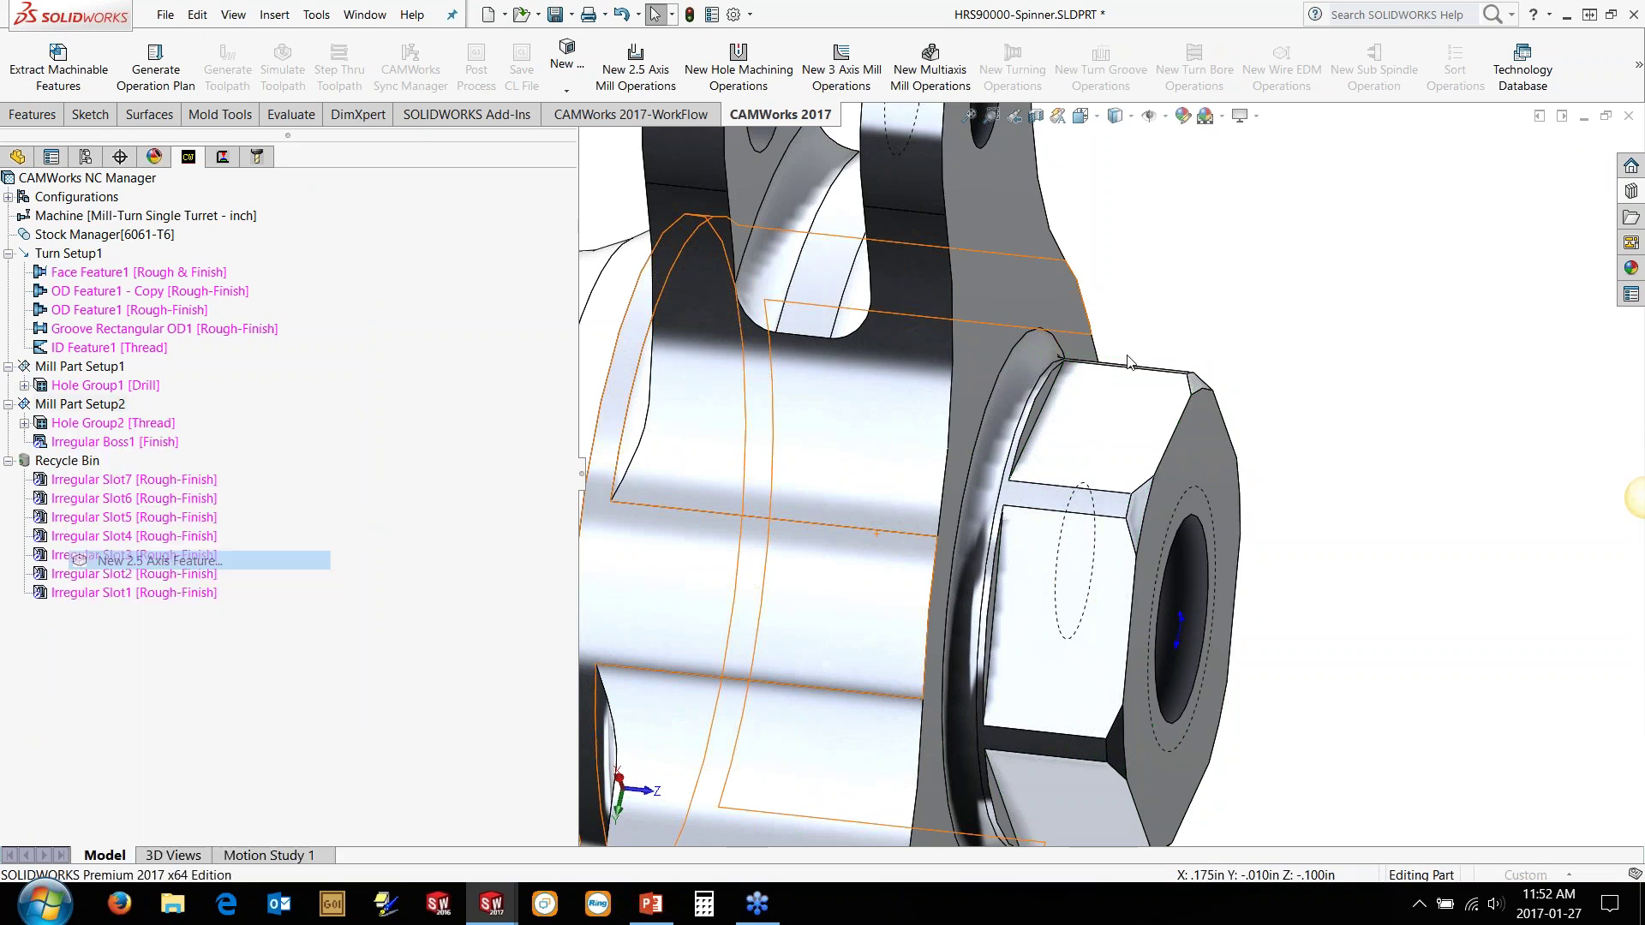
click(200, 390)
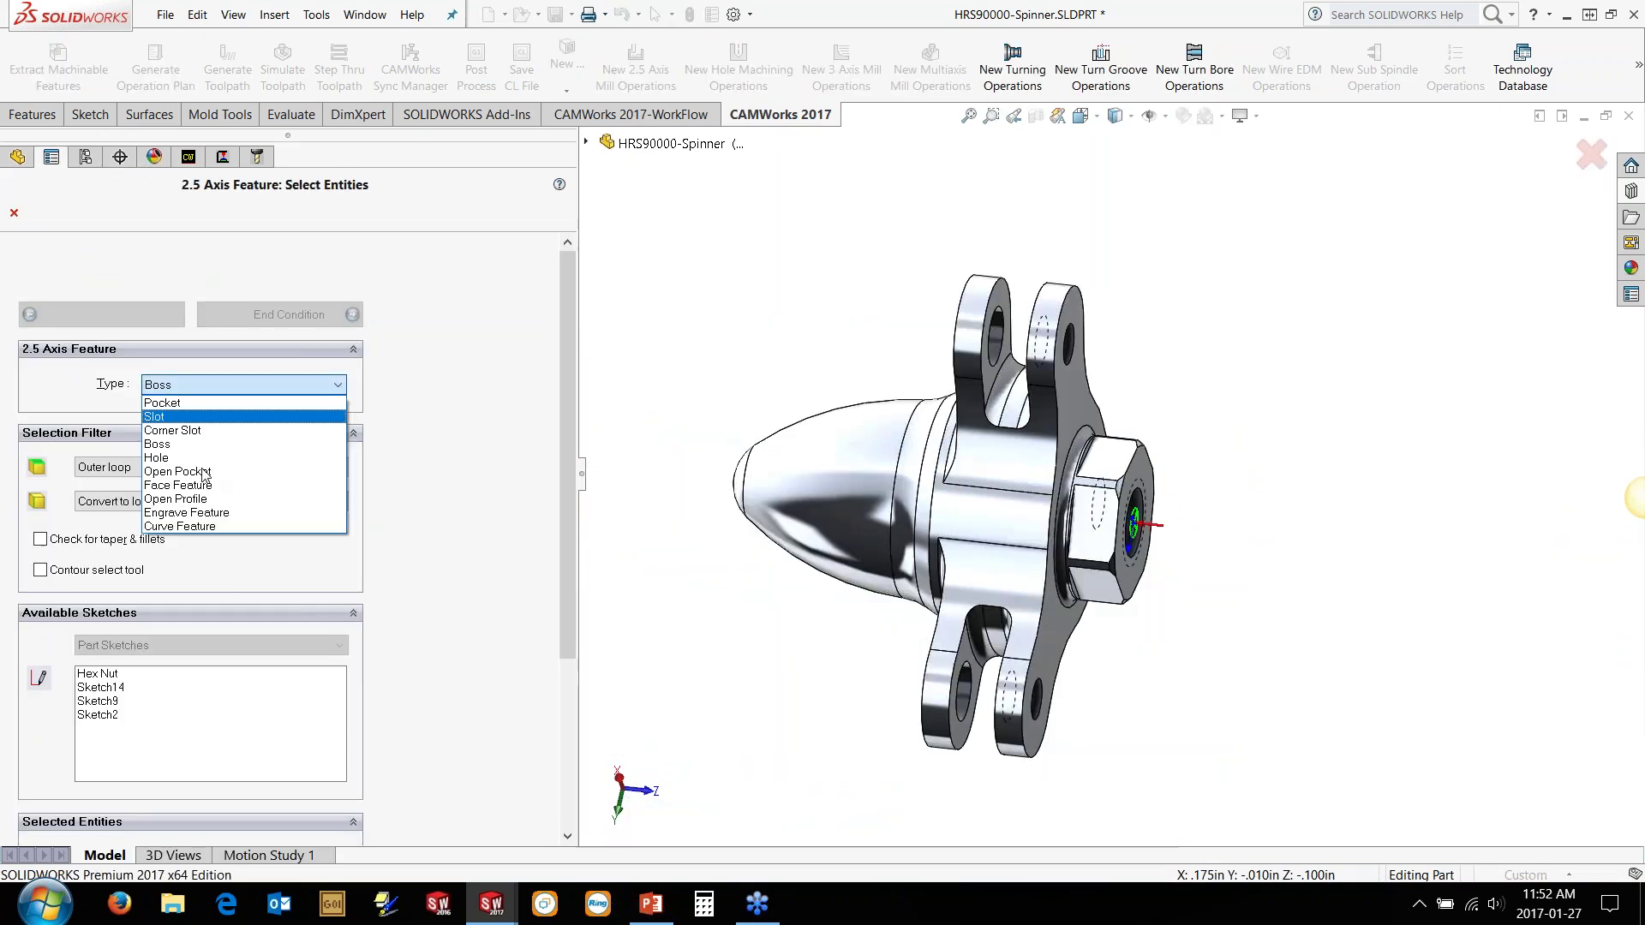
click(204, 472)
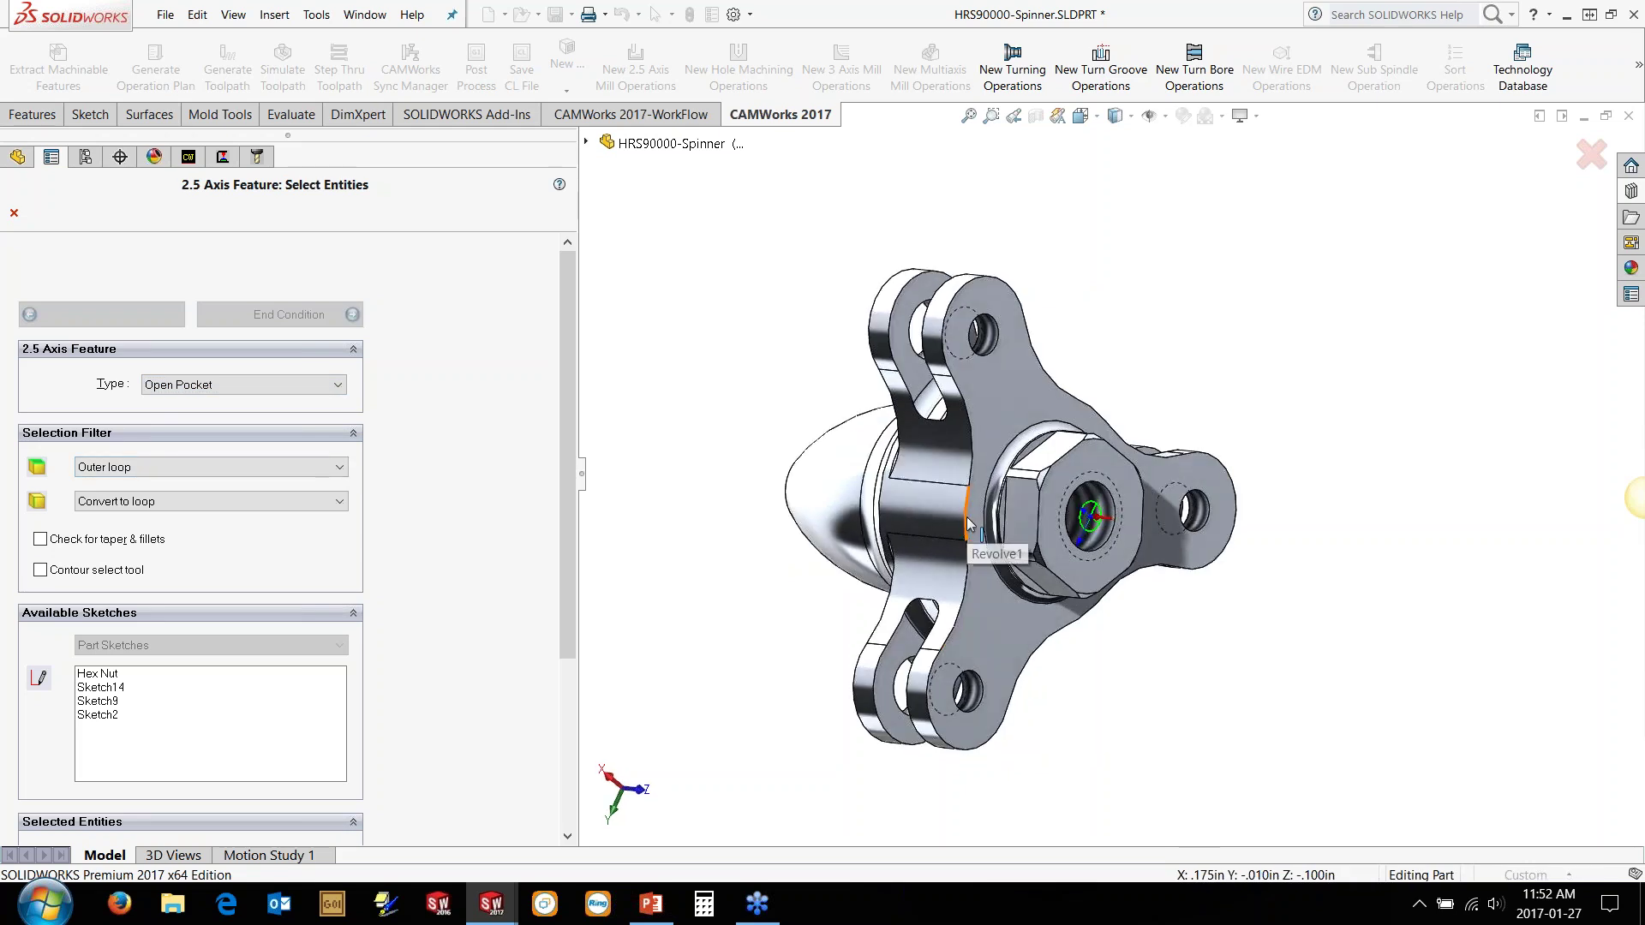
click(966, 524)
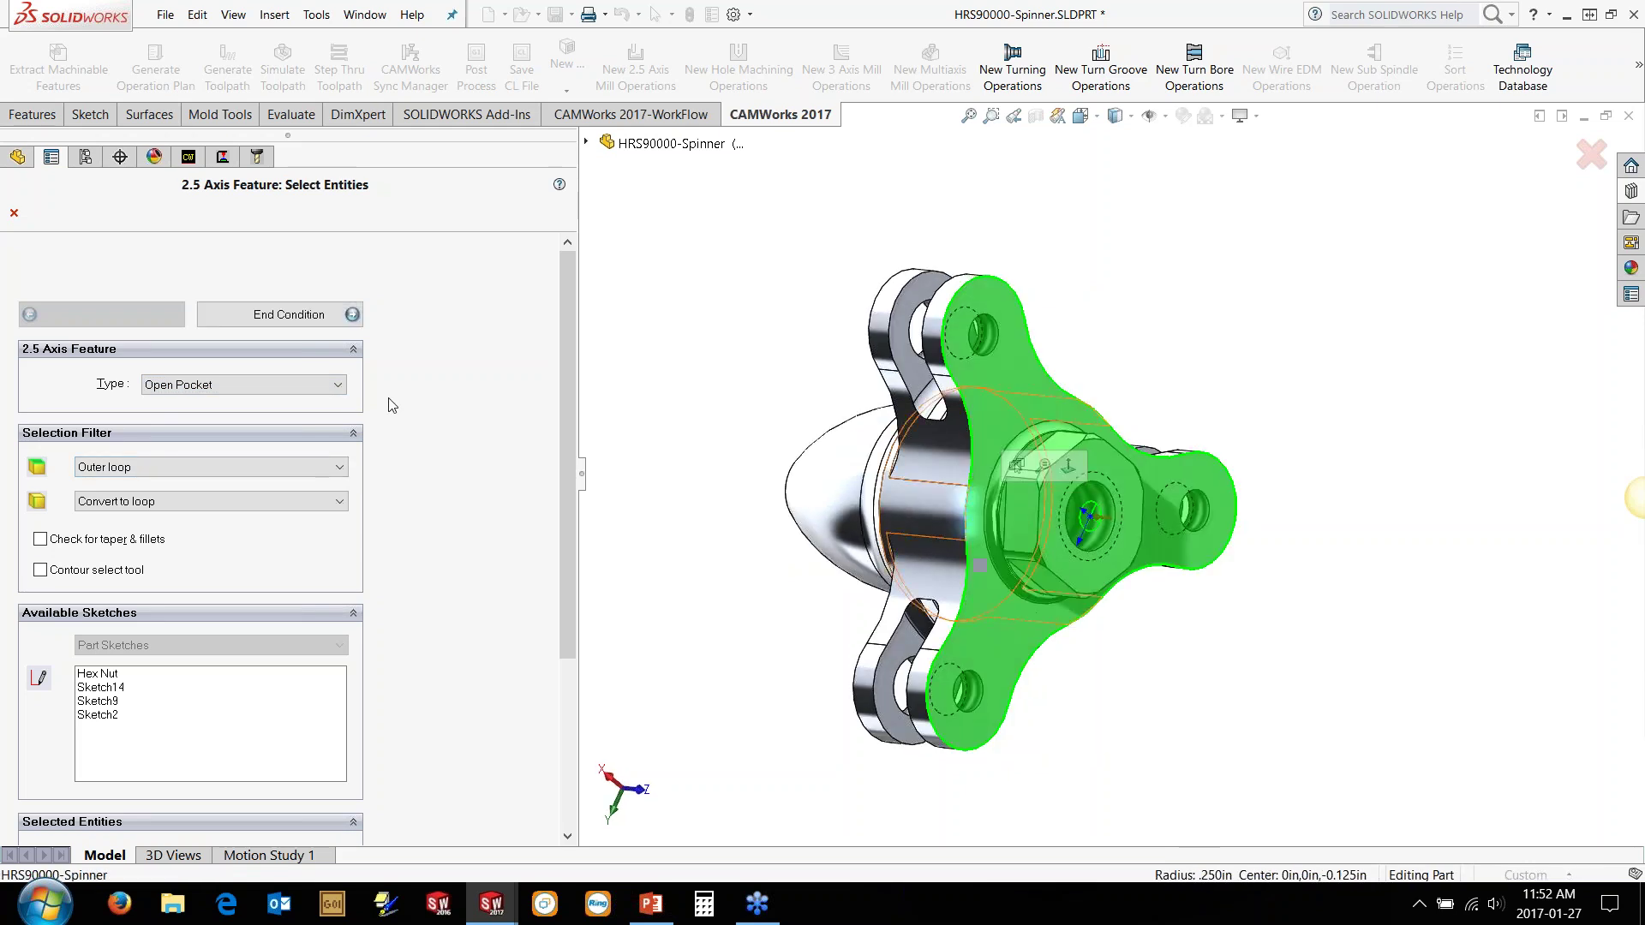
click(350, 314)
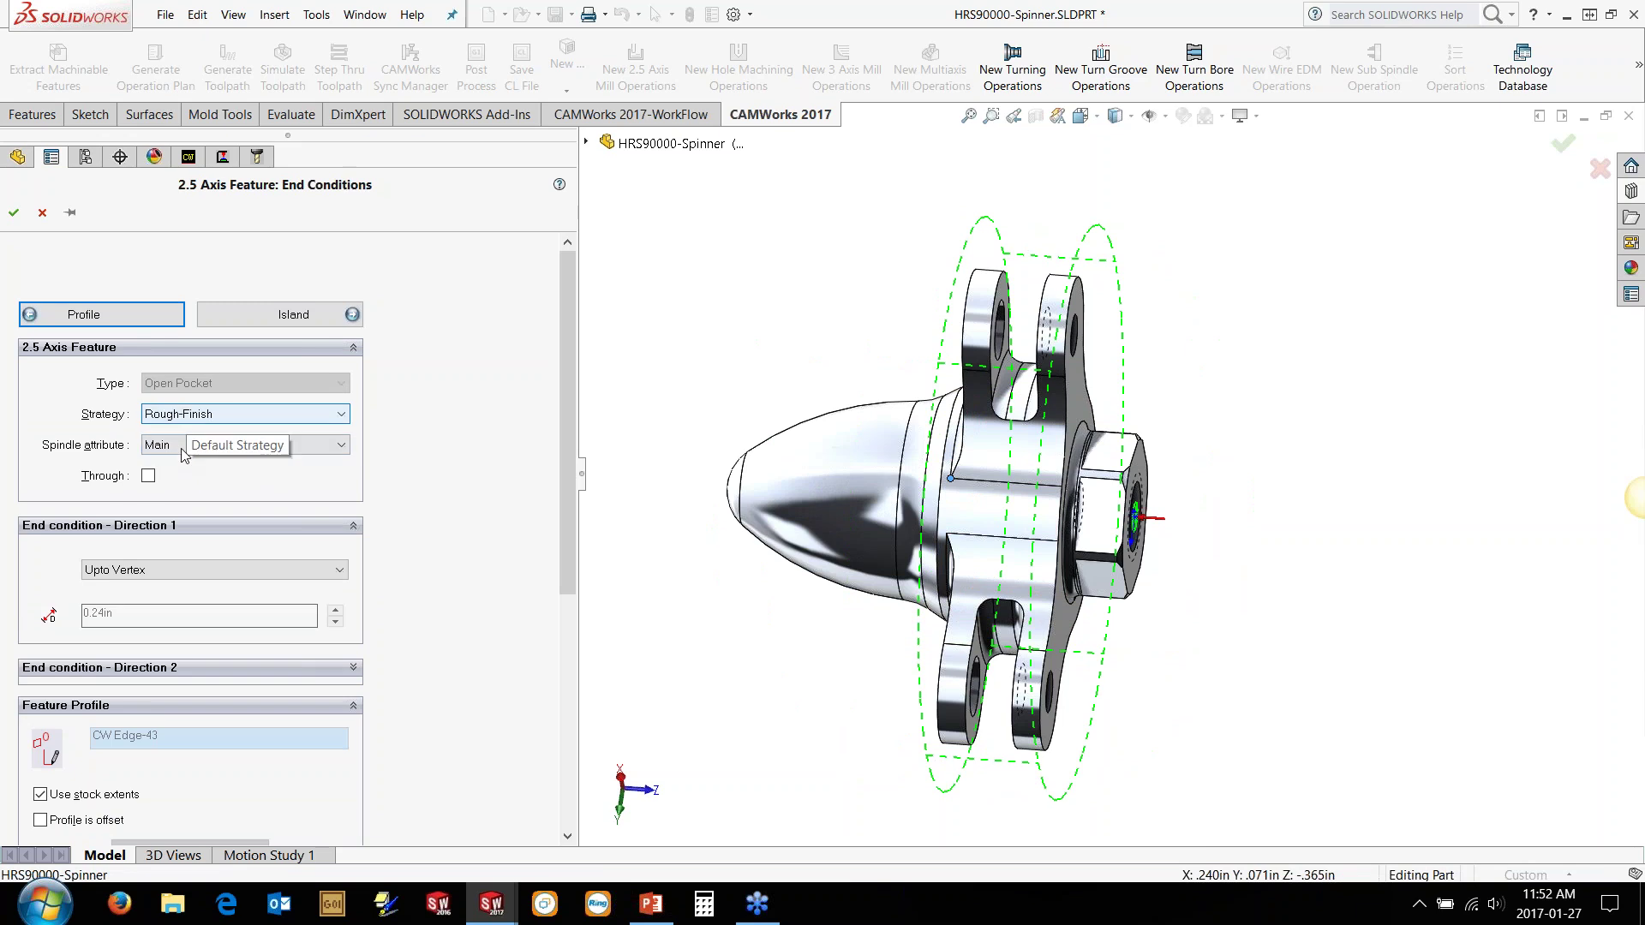
click(14, 214)
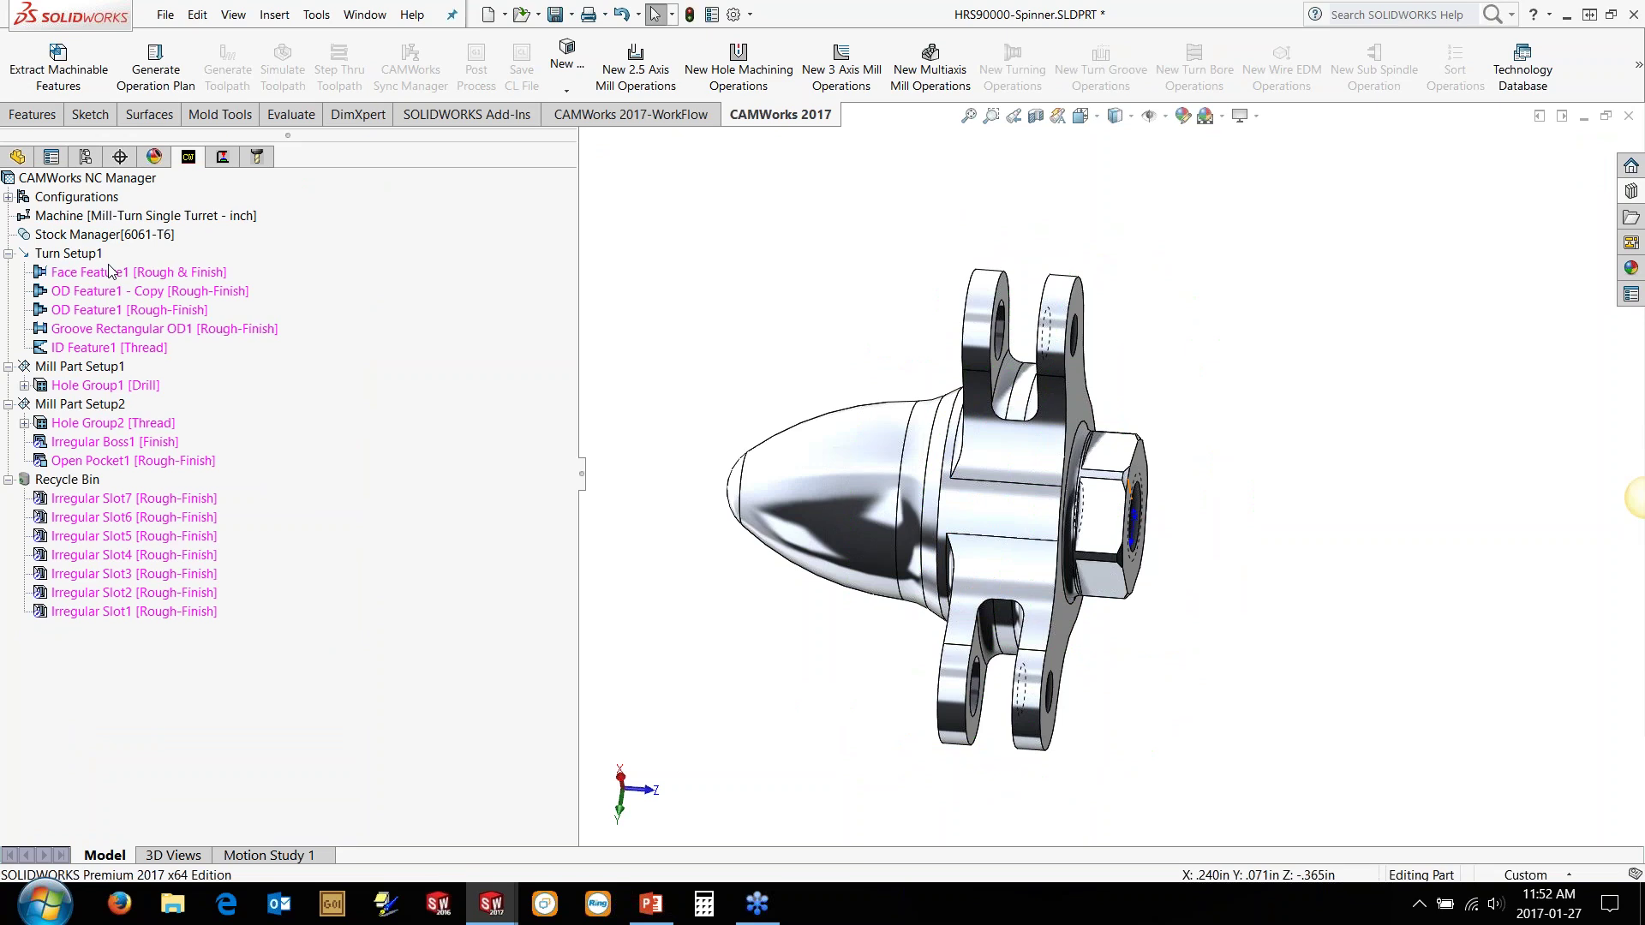
Step: Generate the operation plan for all features and generate the toolpaths
click(147, 90)
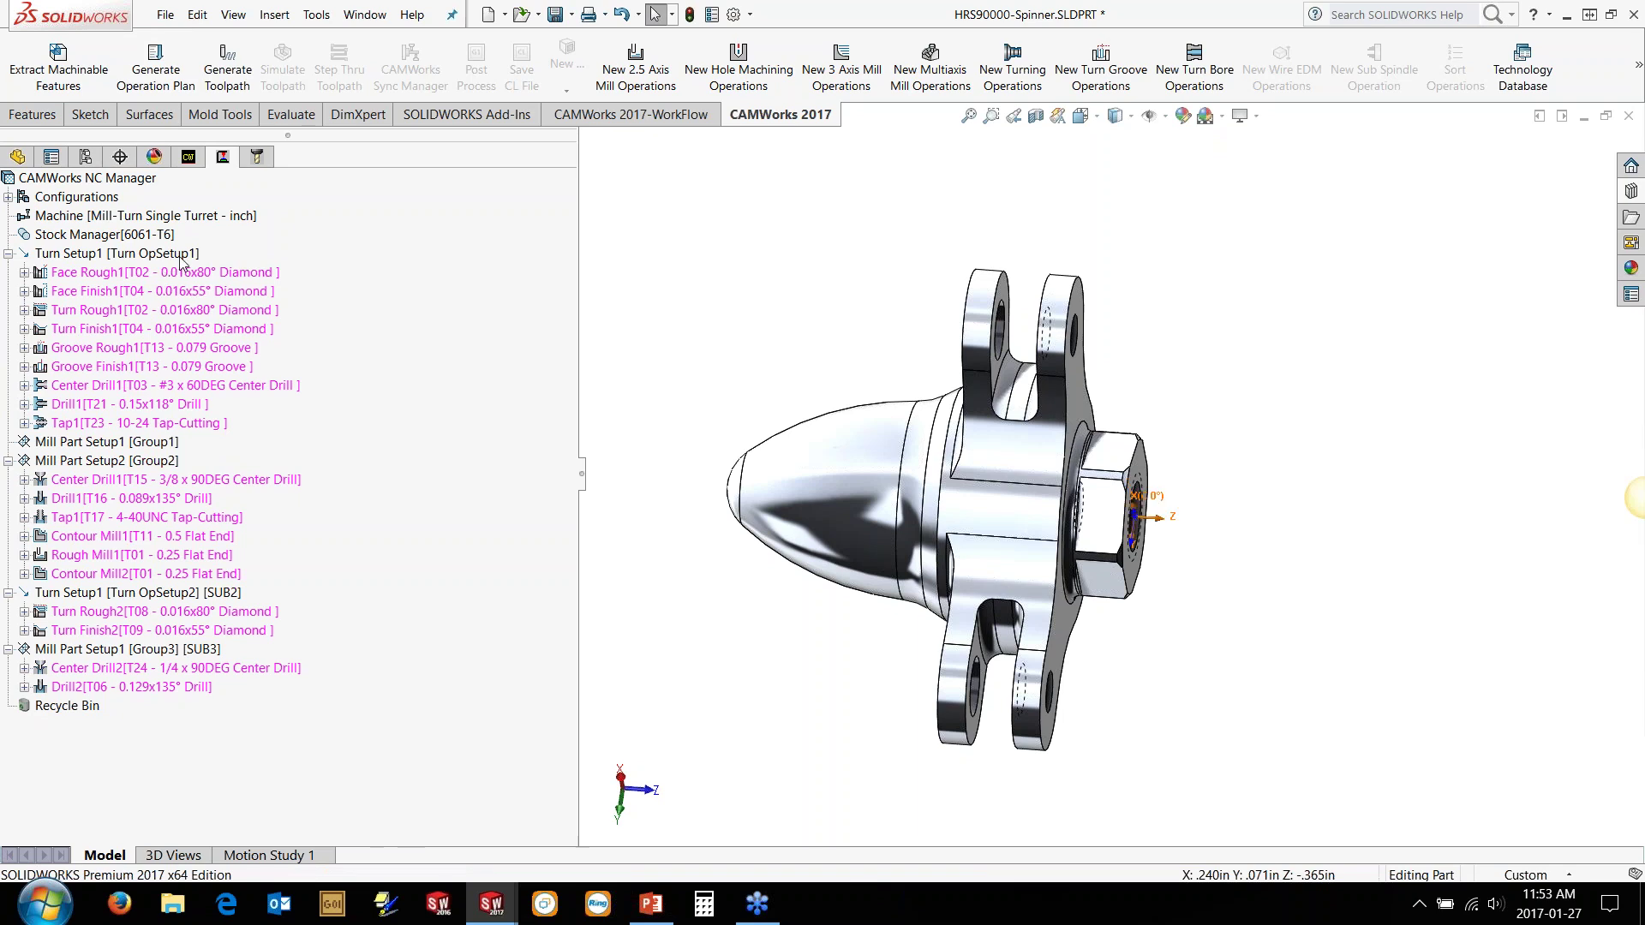
click(116, 253)
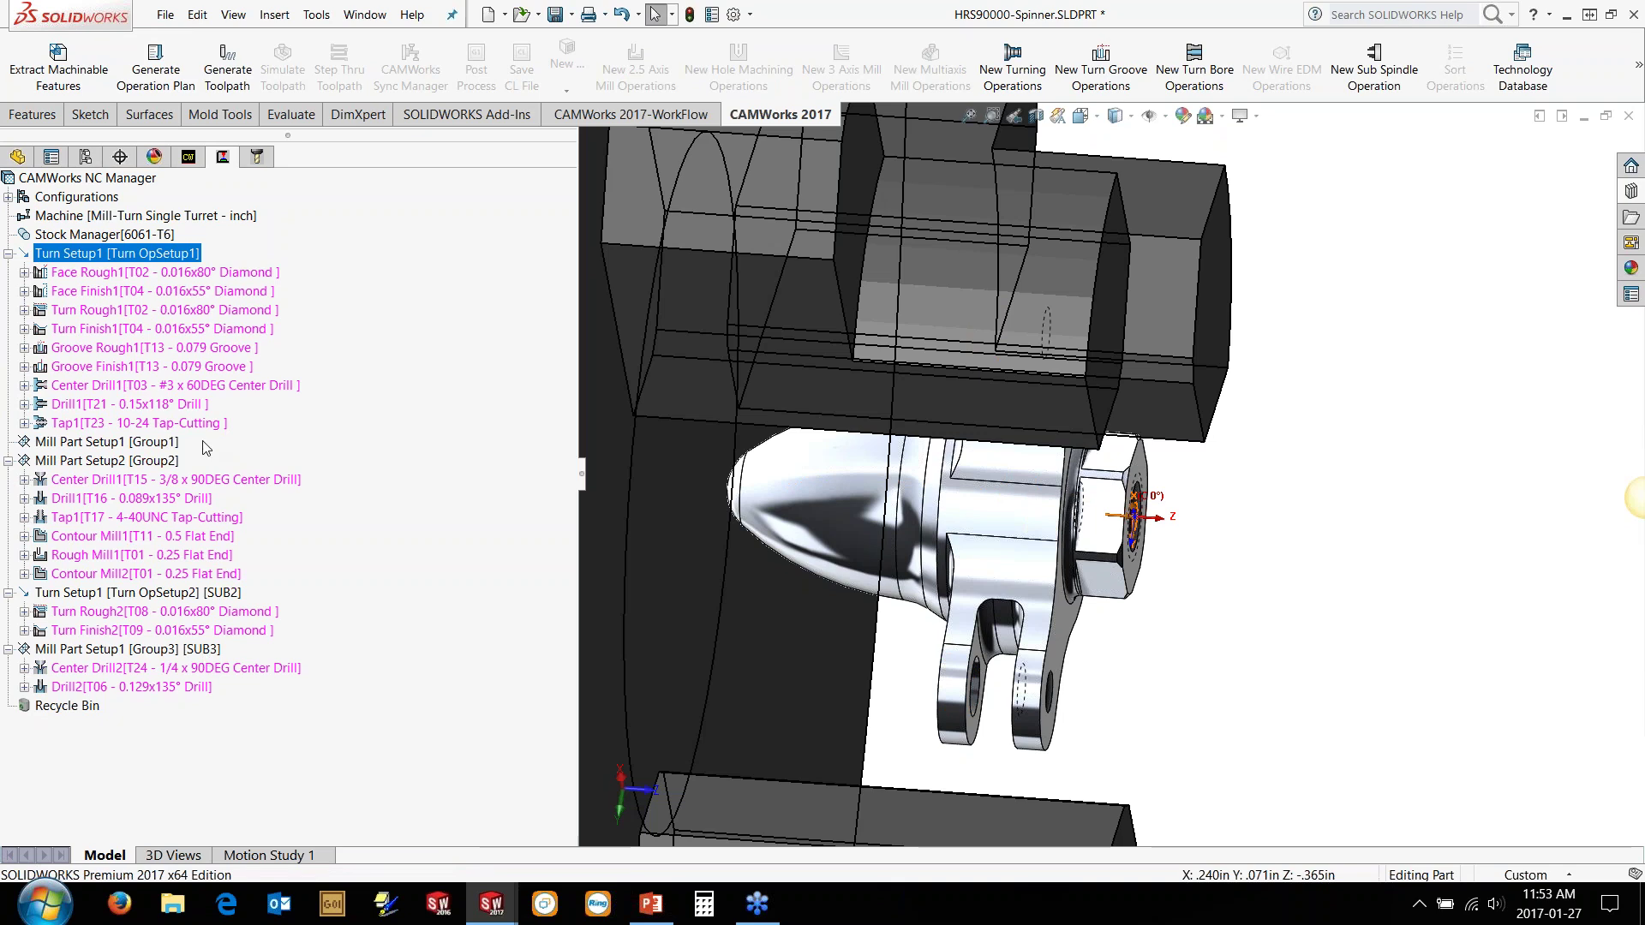
click(227, 69)
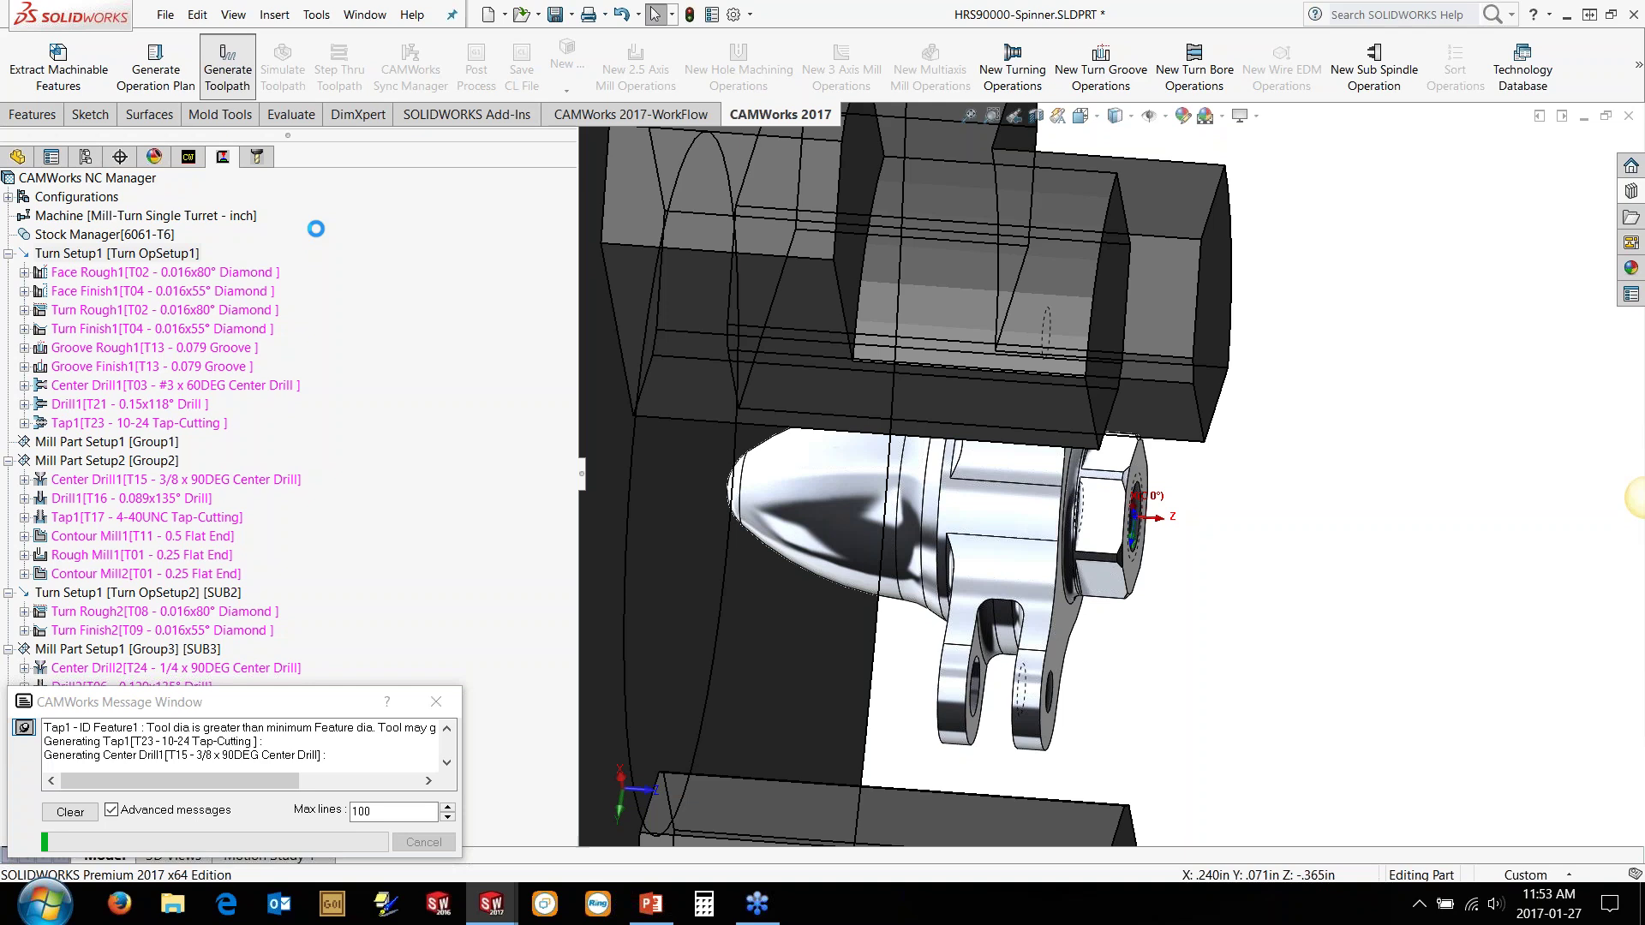
Step: Set the main spindle turn setup to work coordinate 54 and its chuck clamping Z offset to -0.5 in
double_click(86, 256)
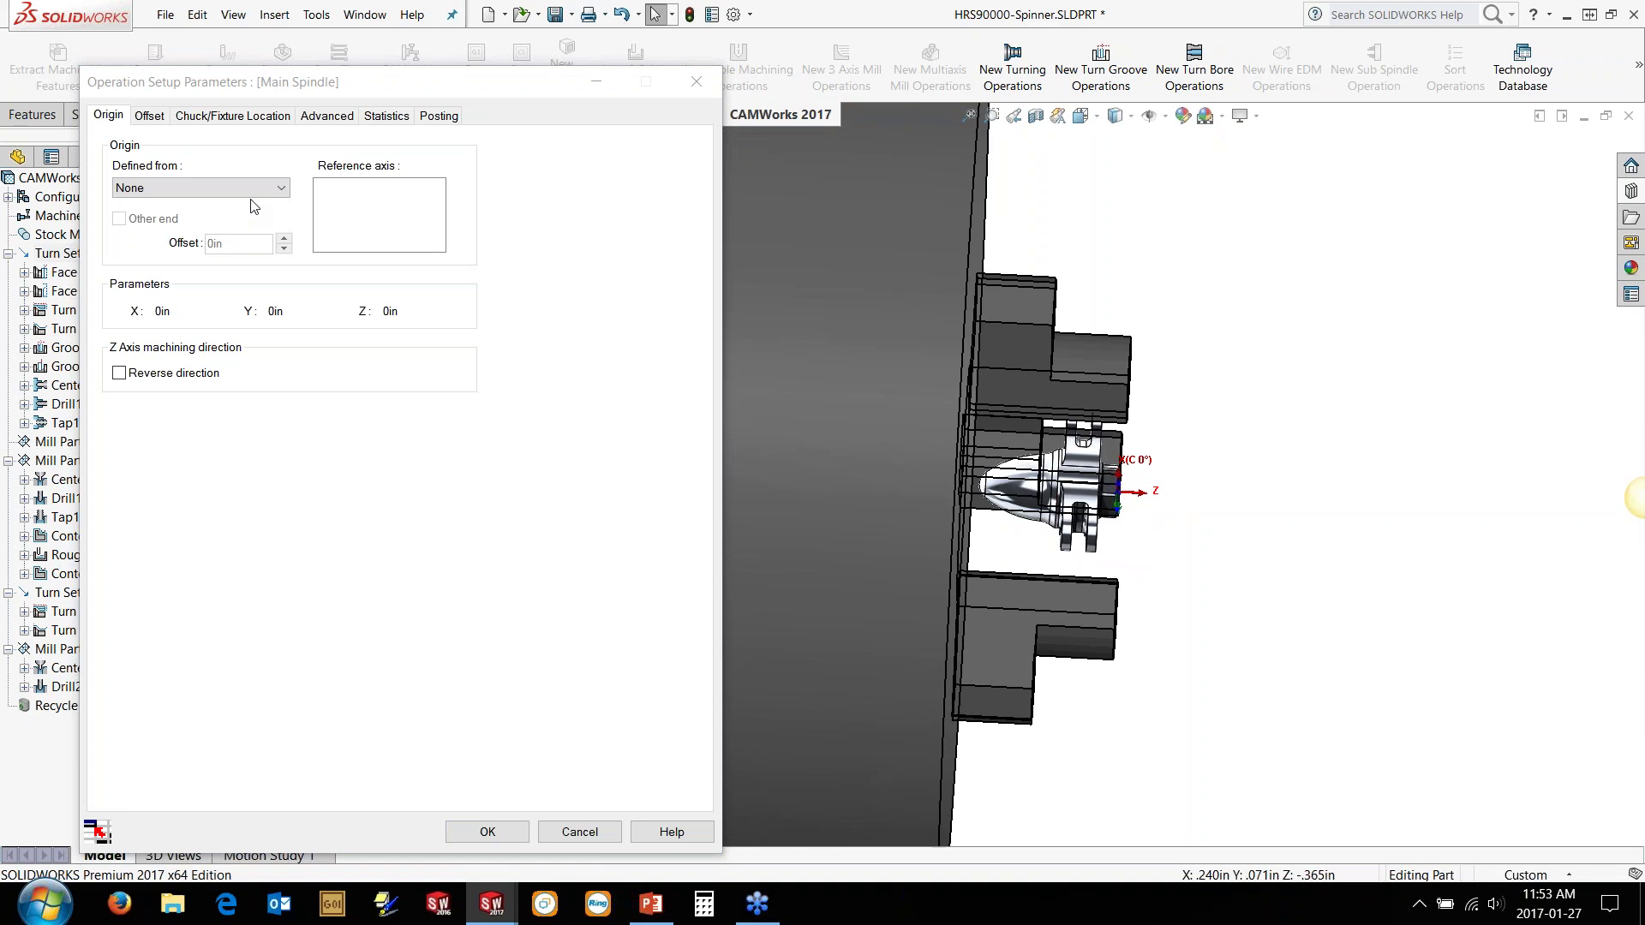
click(149, 117)
click(119, 228)
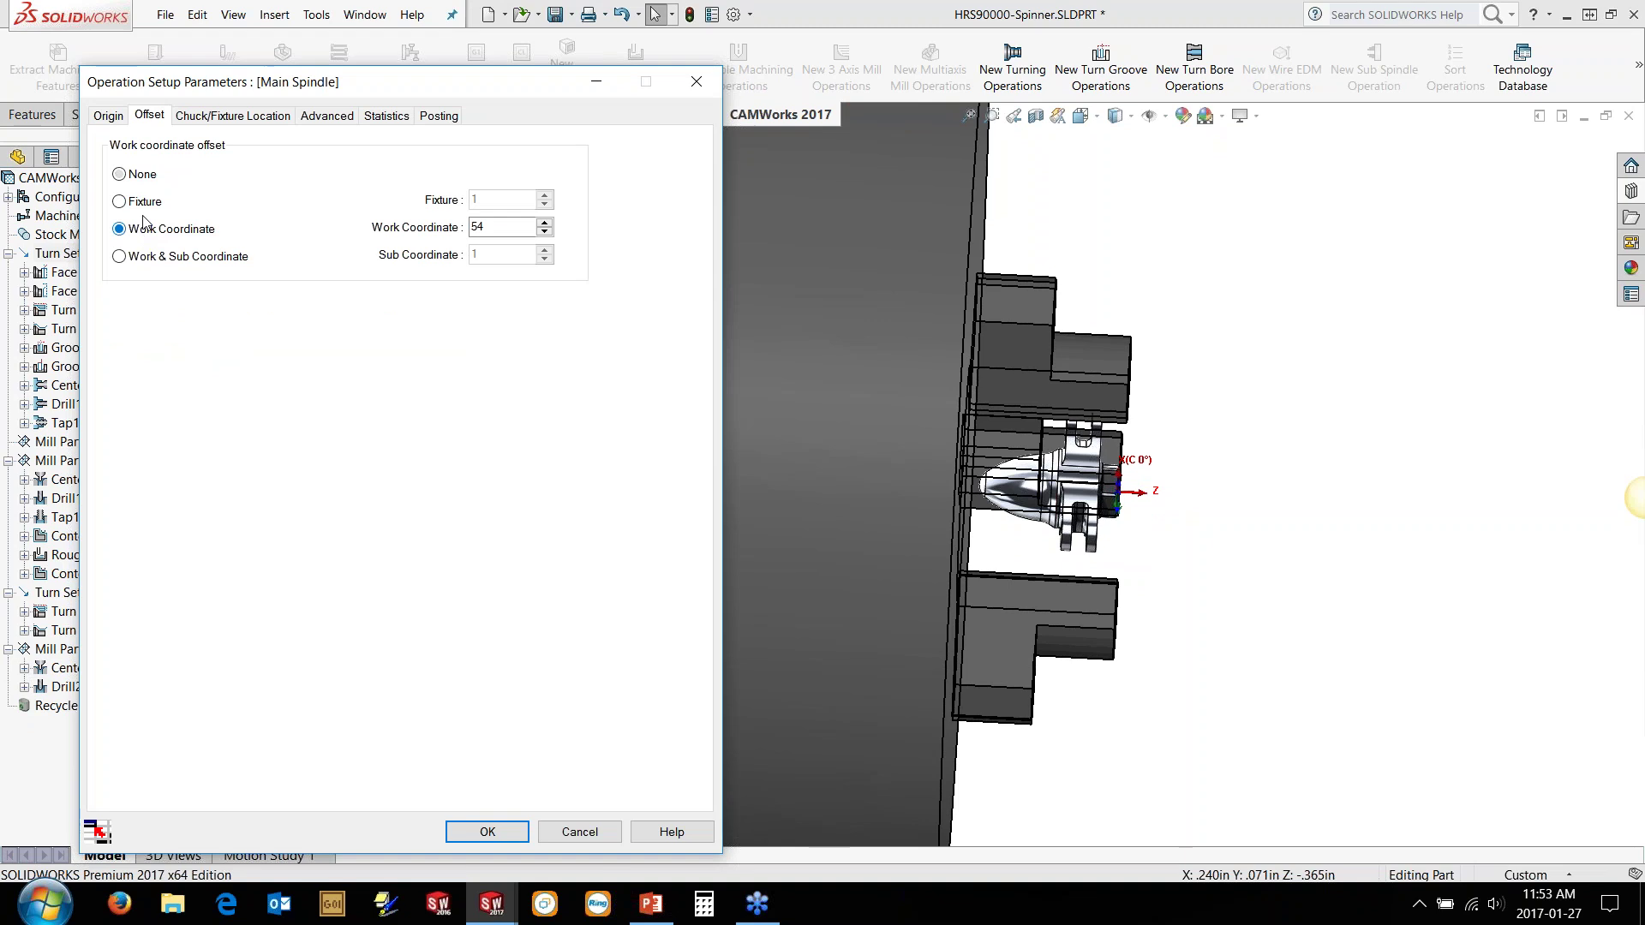
click(218, 119)
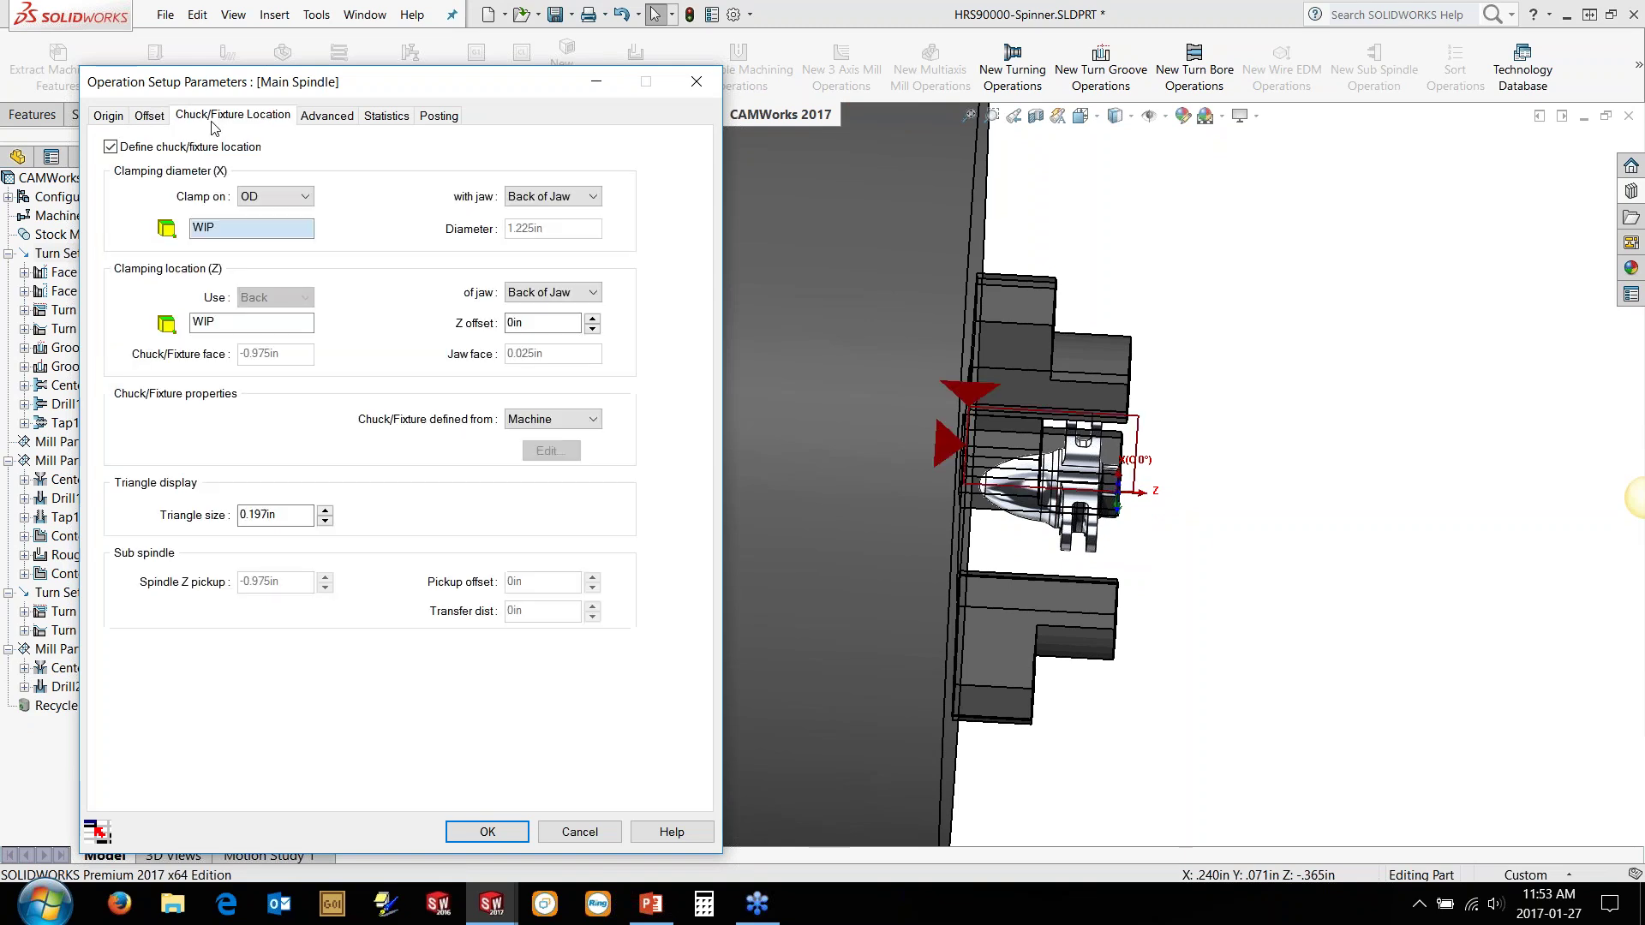
click(592, 329)
click(592, 329)
click(592, 329)
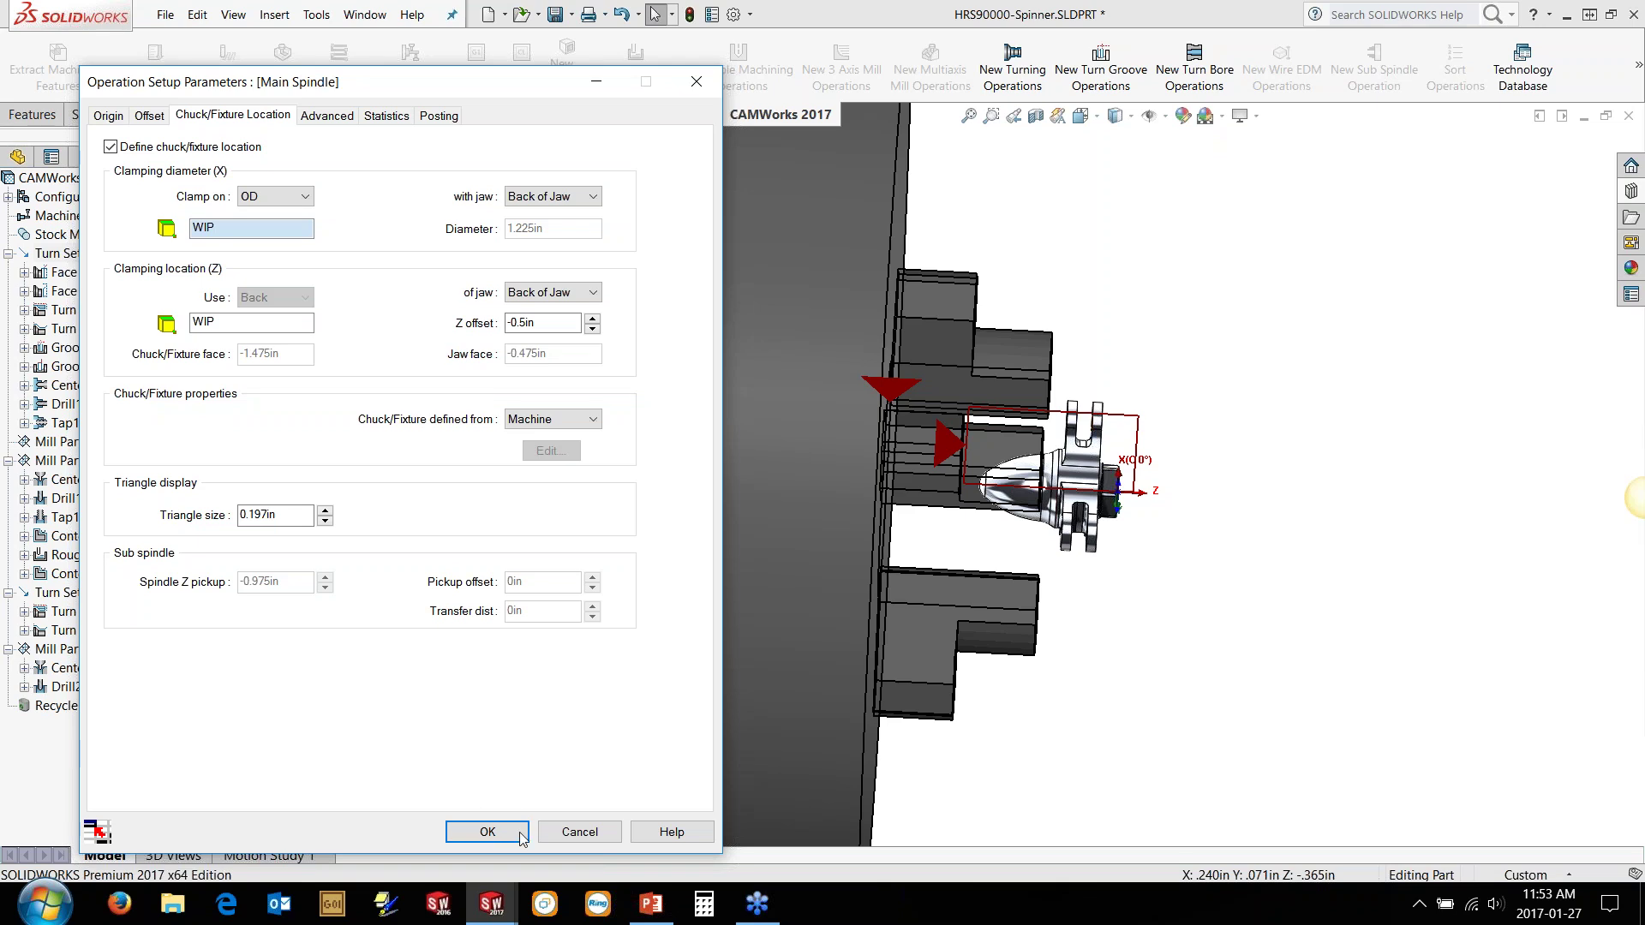
click(488, 832)
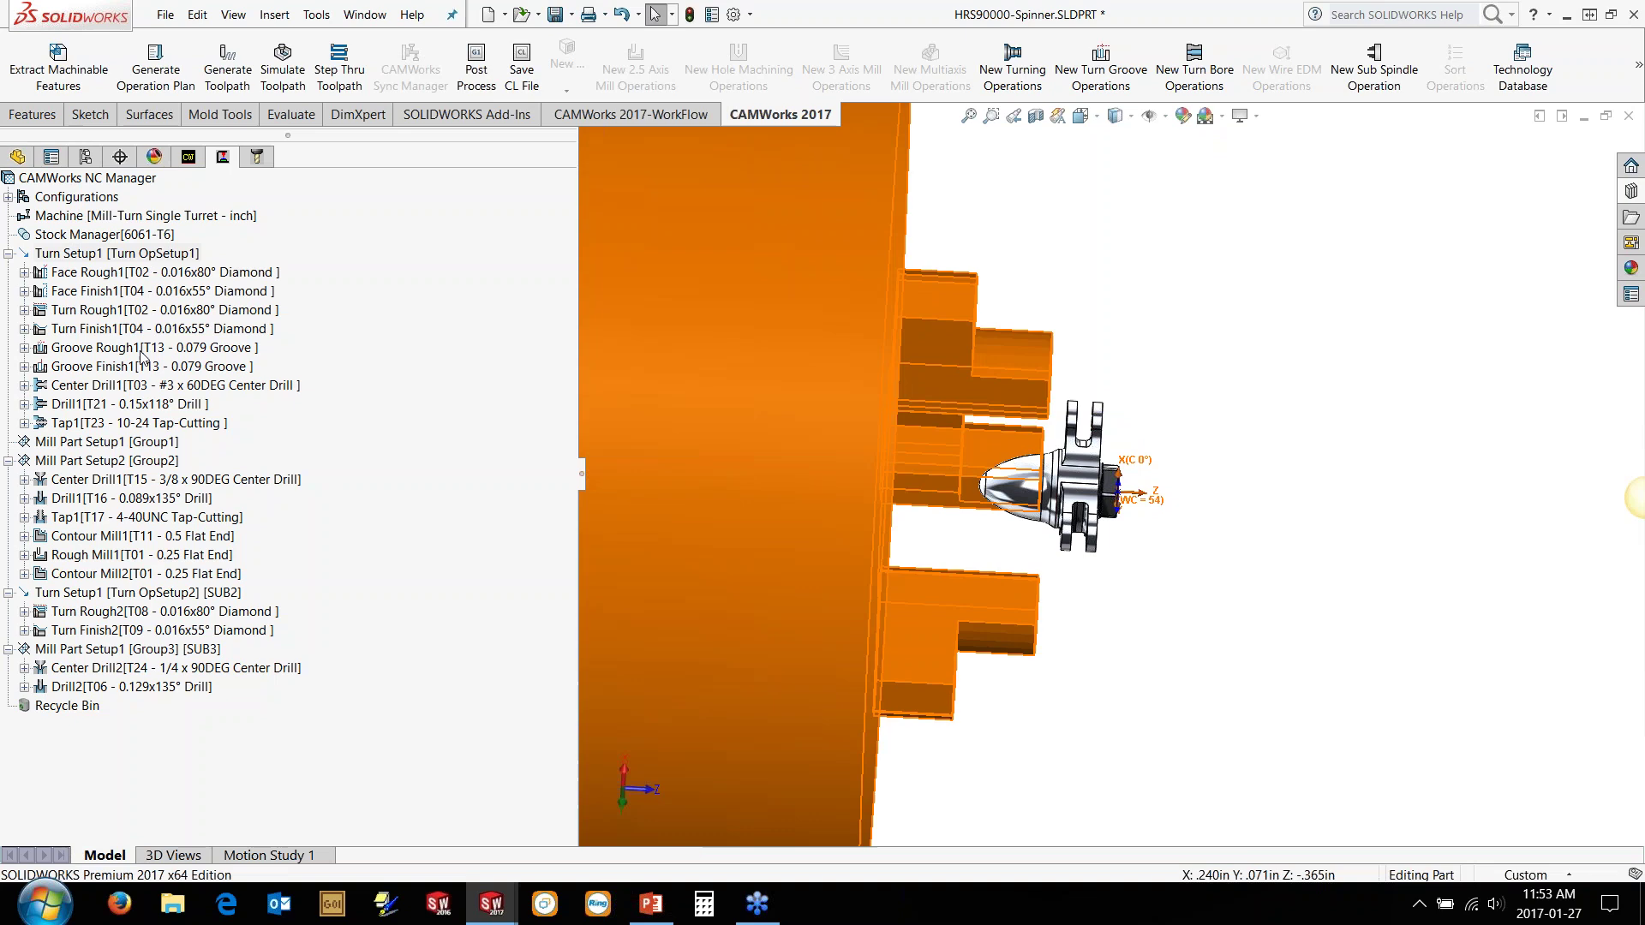
Step: Make Mill Part Setup2 in Group2 use the Turn OpSetup1 origin with work coordinate 54
double_click(127, 464)
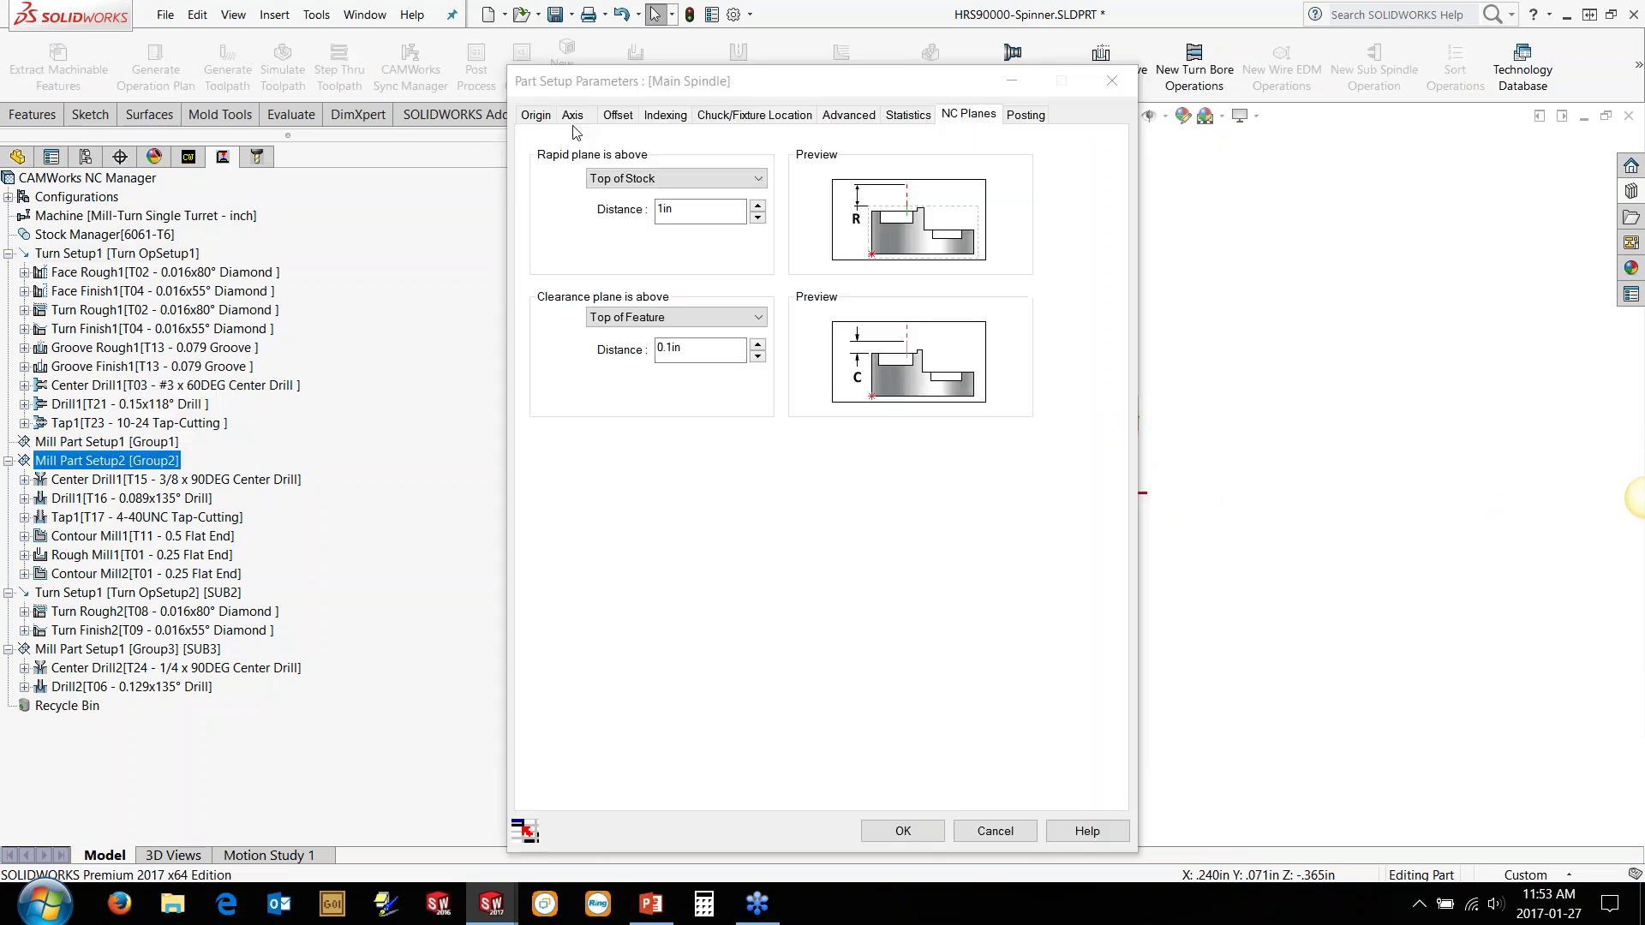
click(533, 118)
click(591, 260)
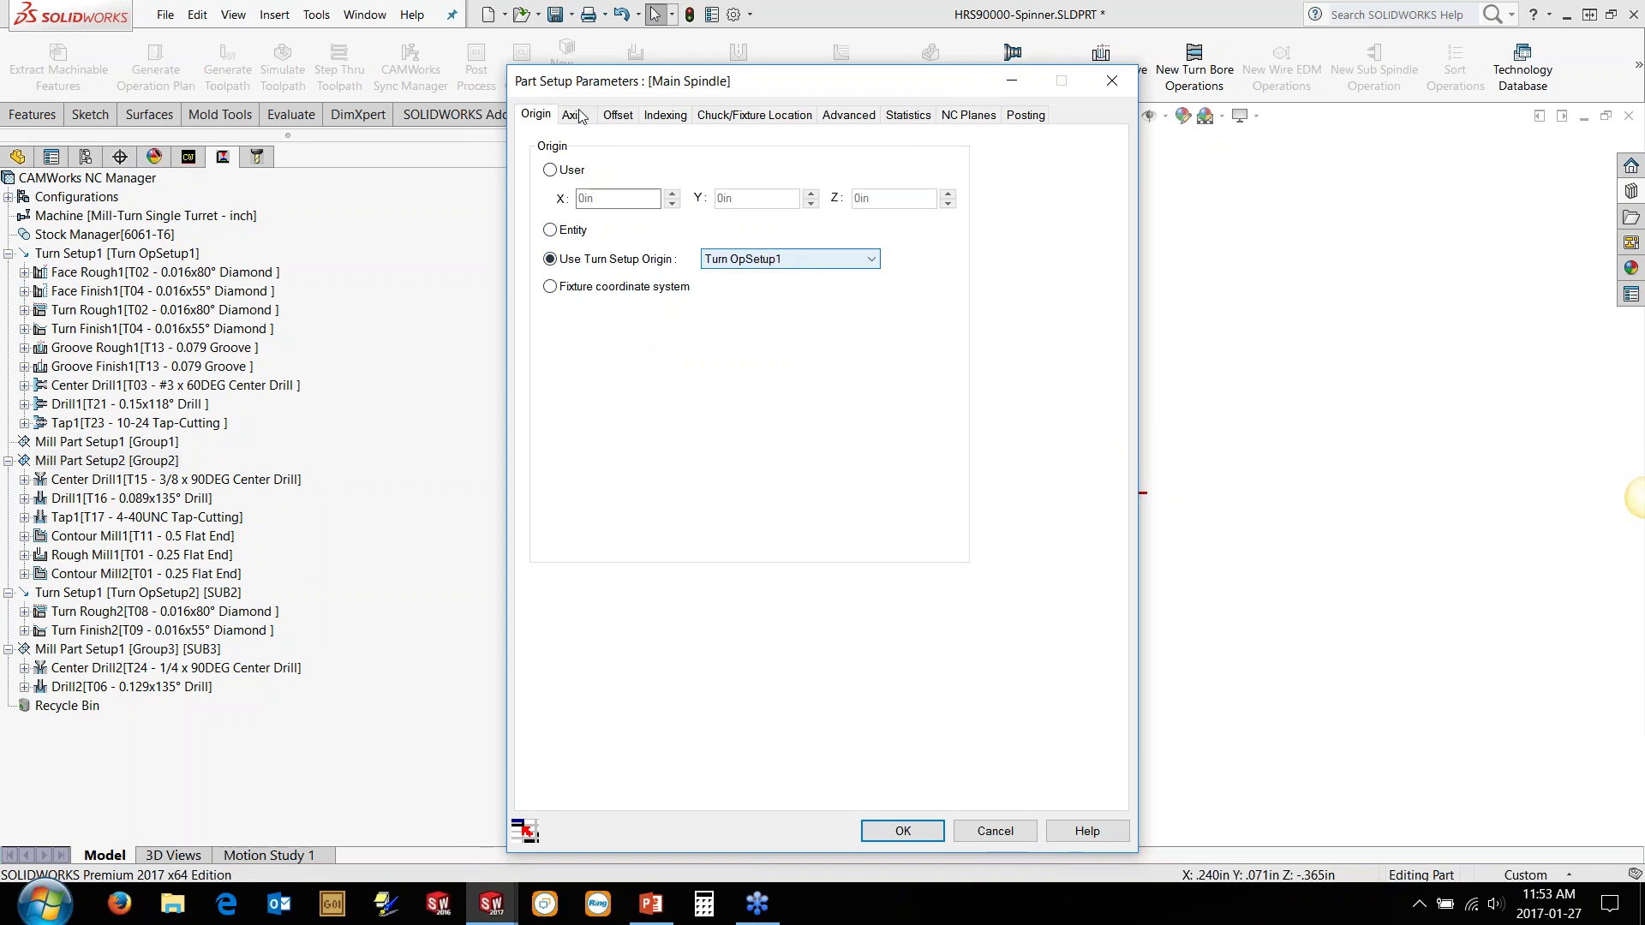
click(618, 115)
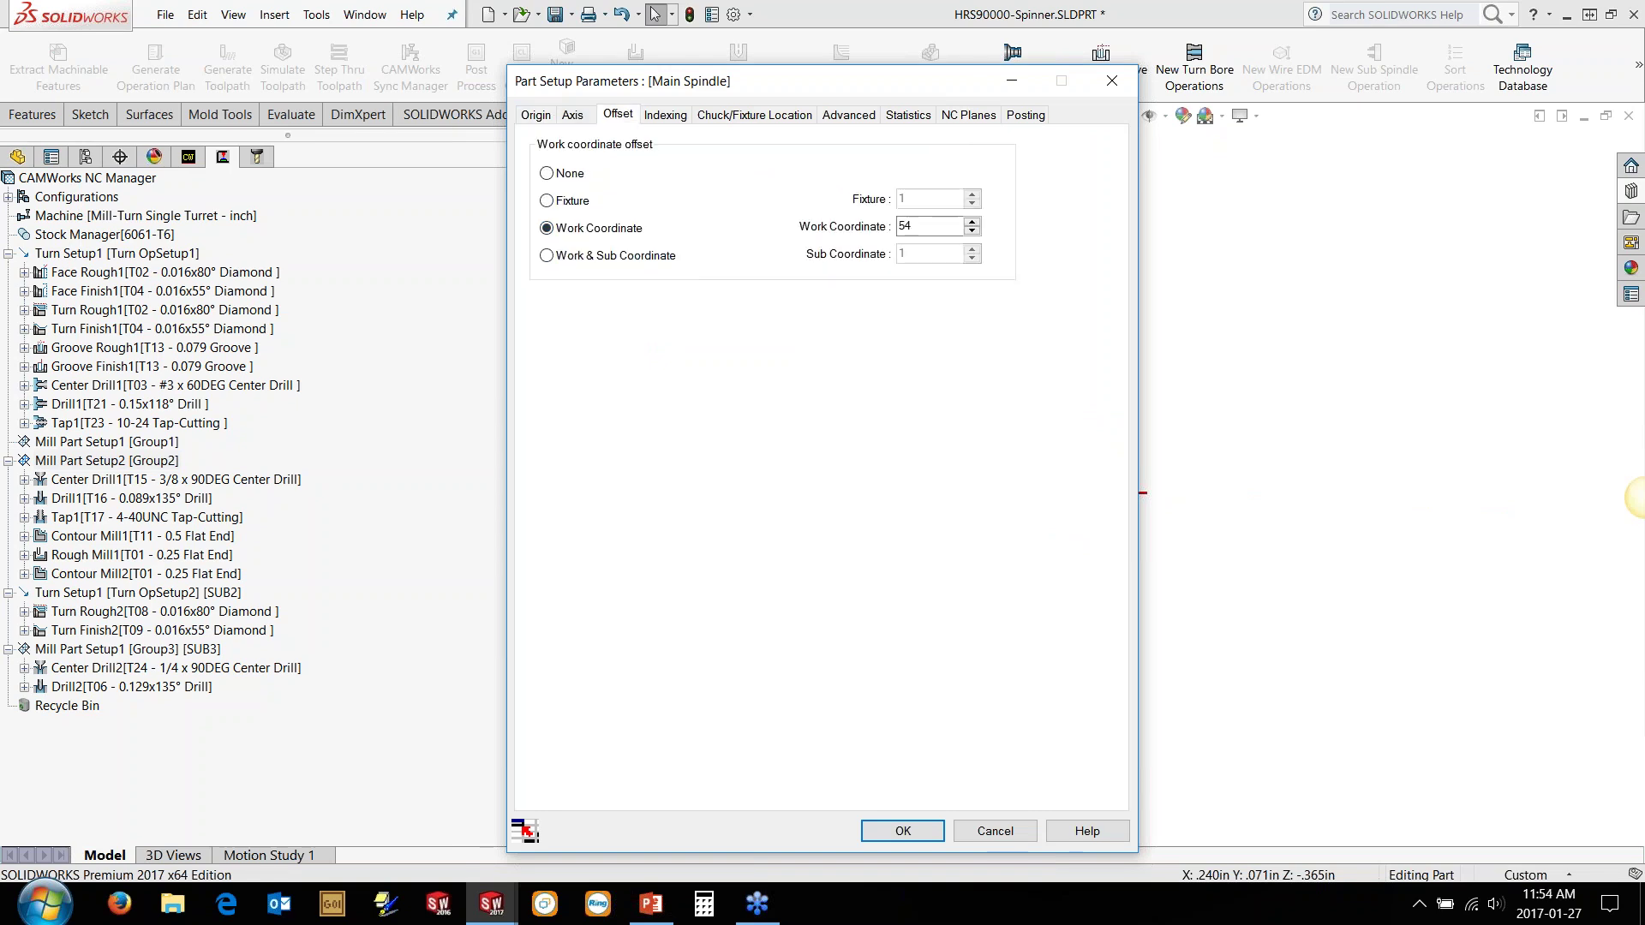
click(934, 839)
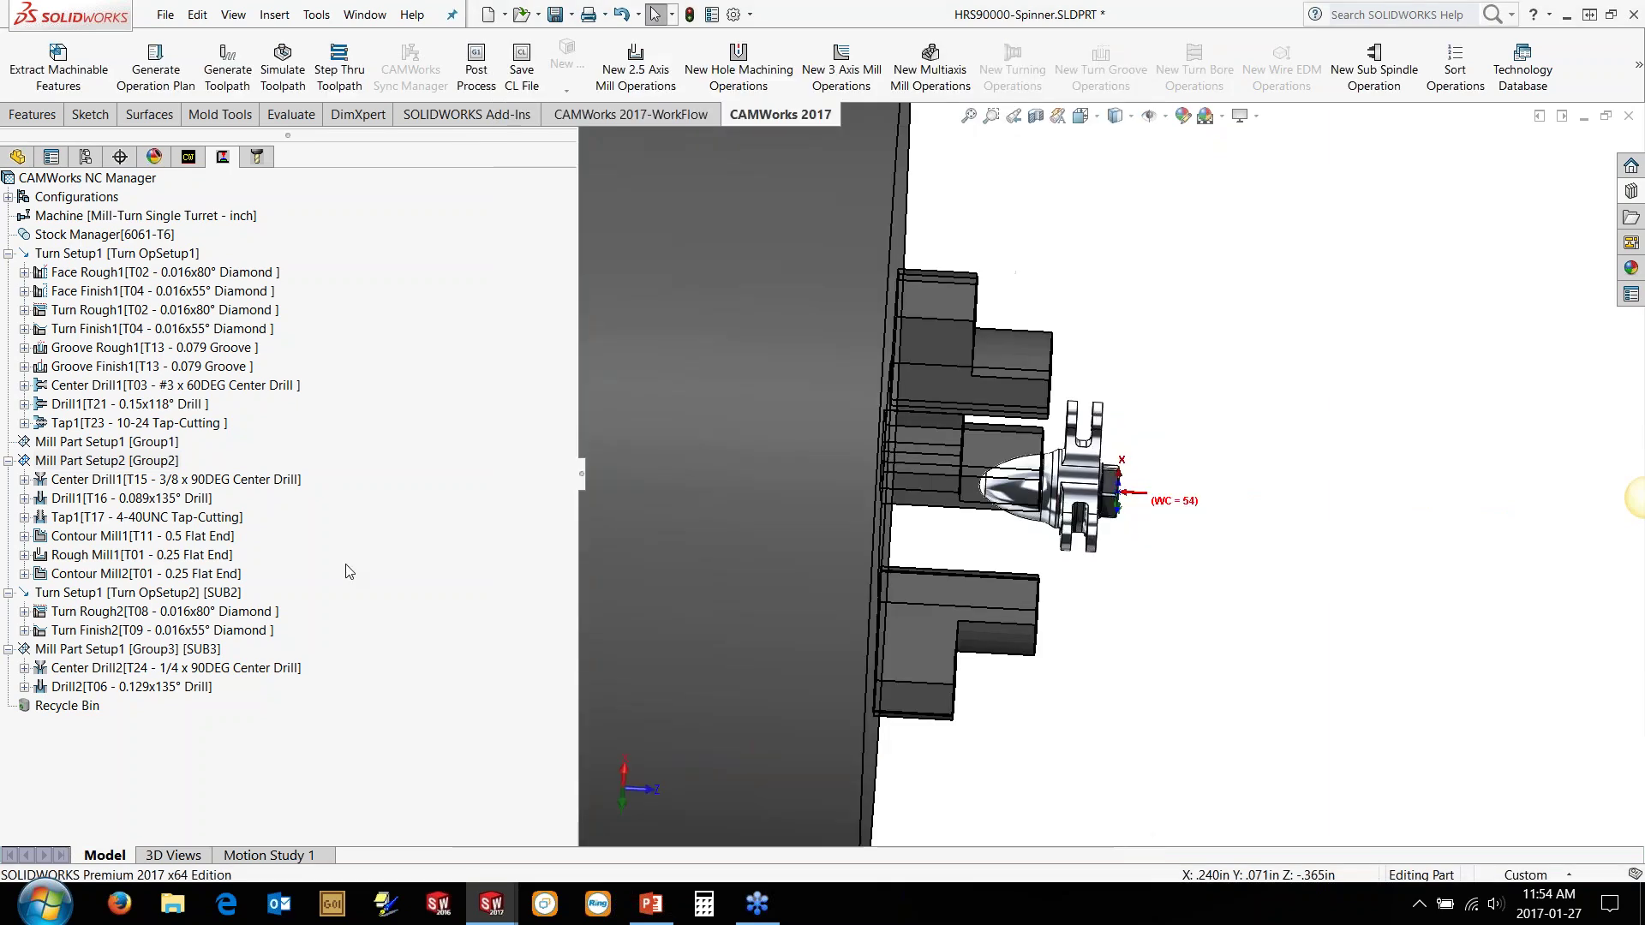
Step: Define the sub spindle turn setup's origin as Automatic at the other end and reverse its Z axis machining direction
double_click(147, 592)
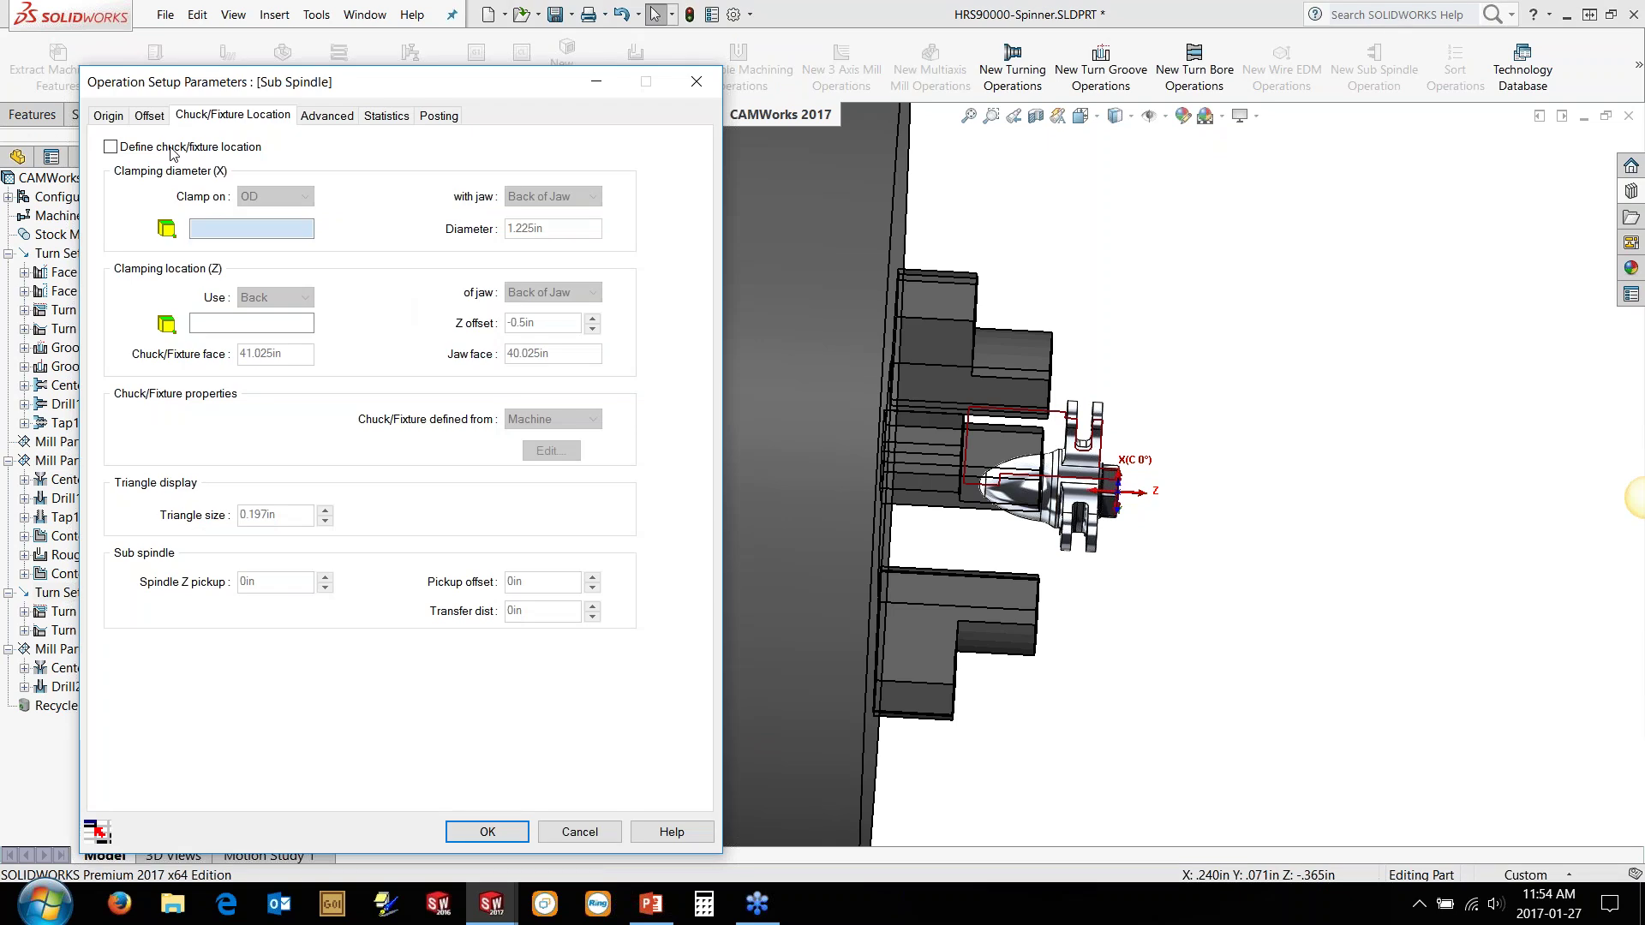
click(108, 117)
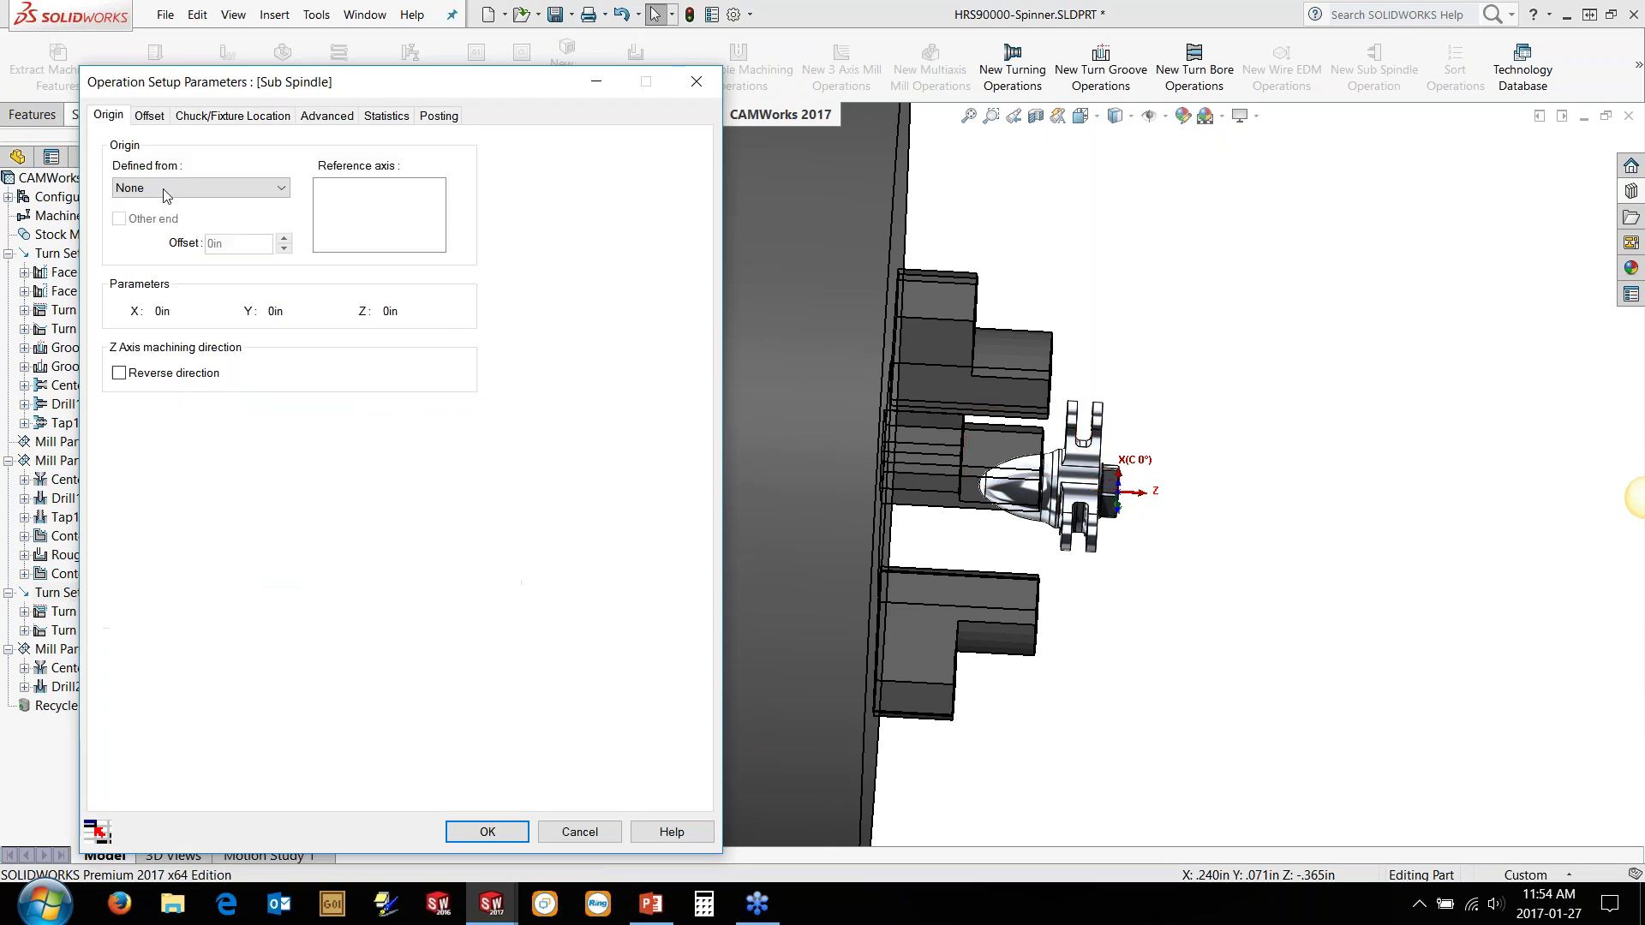
click(167, 196)
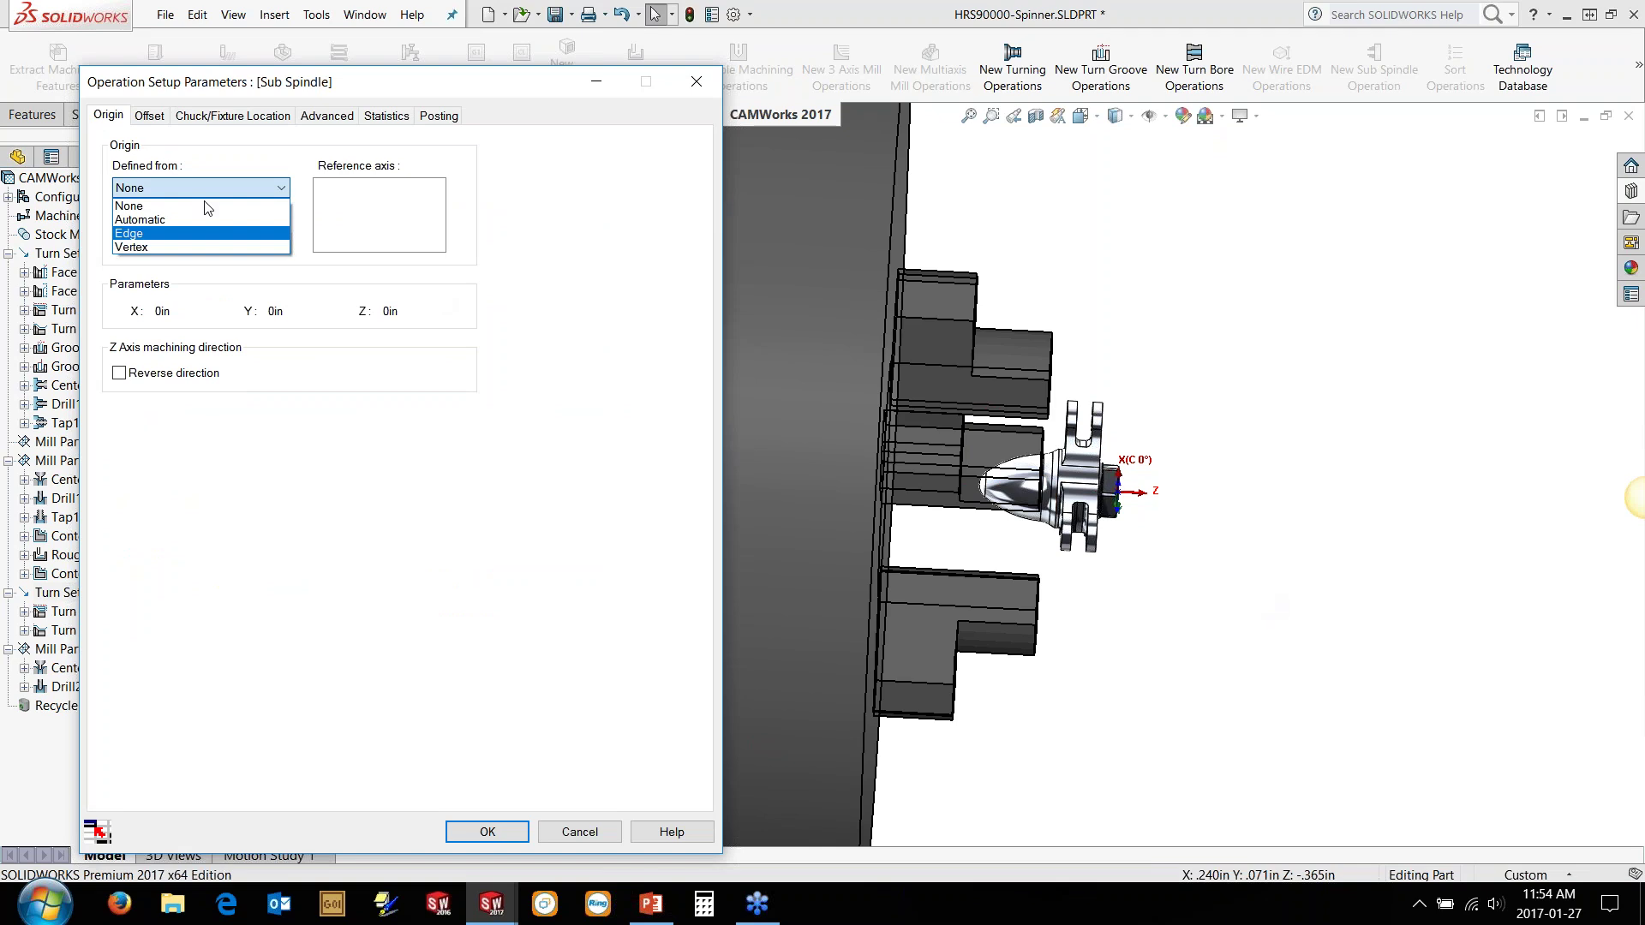
click(190, 220)
click(148, 220)
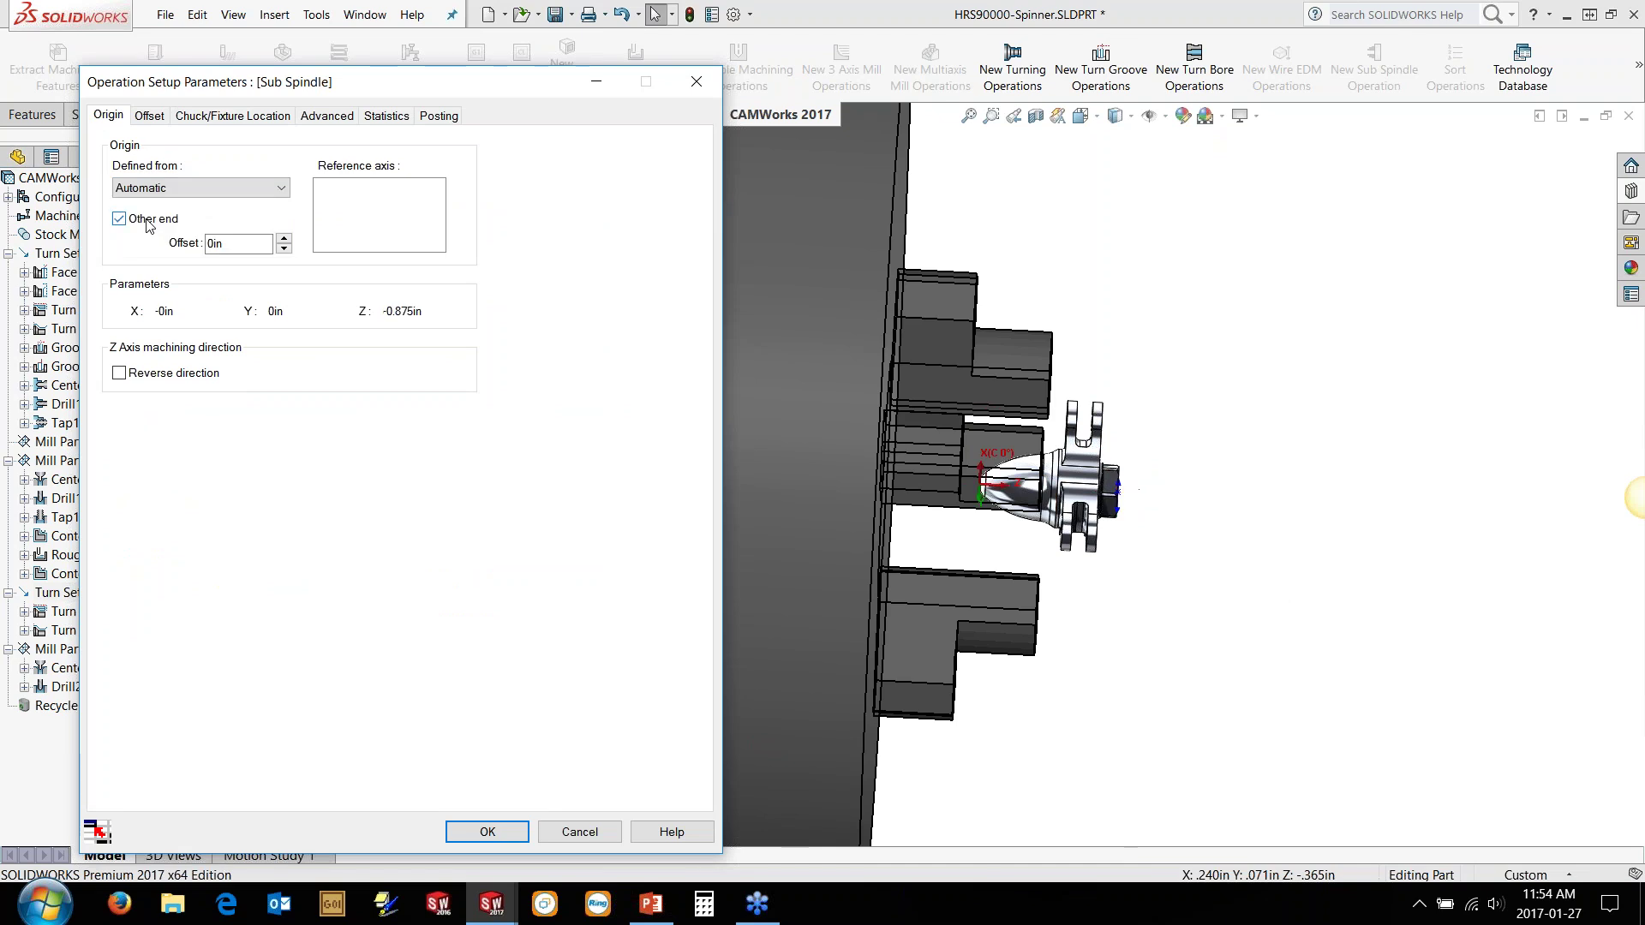
click(144, 384)
Step: Set the sub spindle turn setup's offset to Work Coordinate 55
click(149, 116)
click(119, 229)
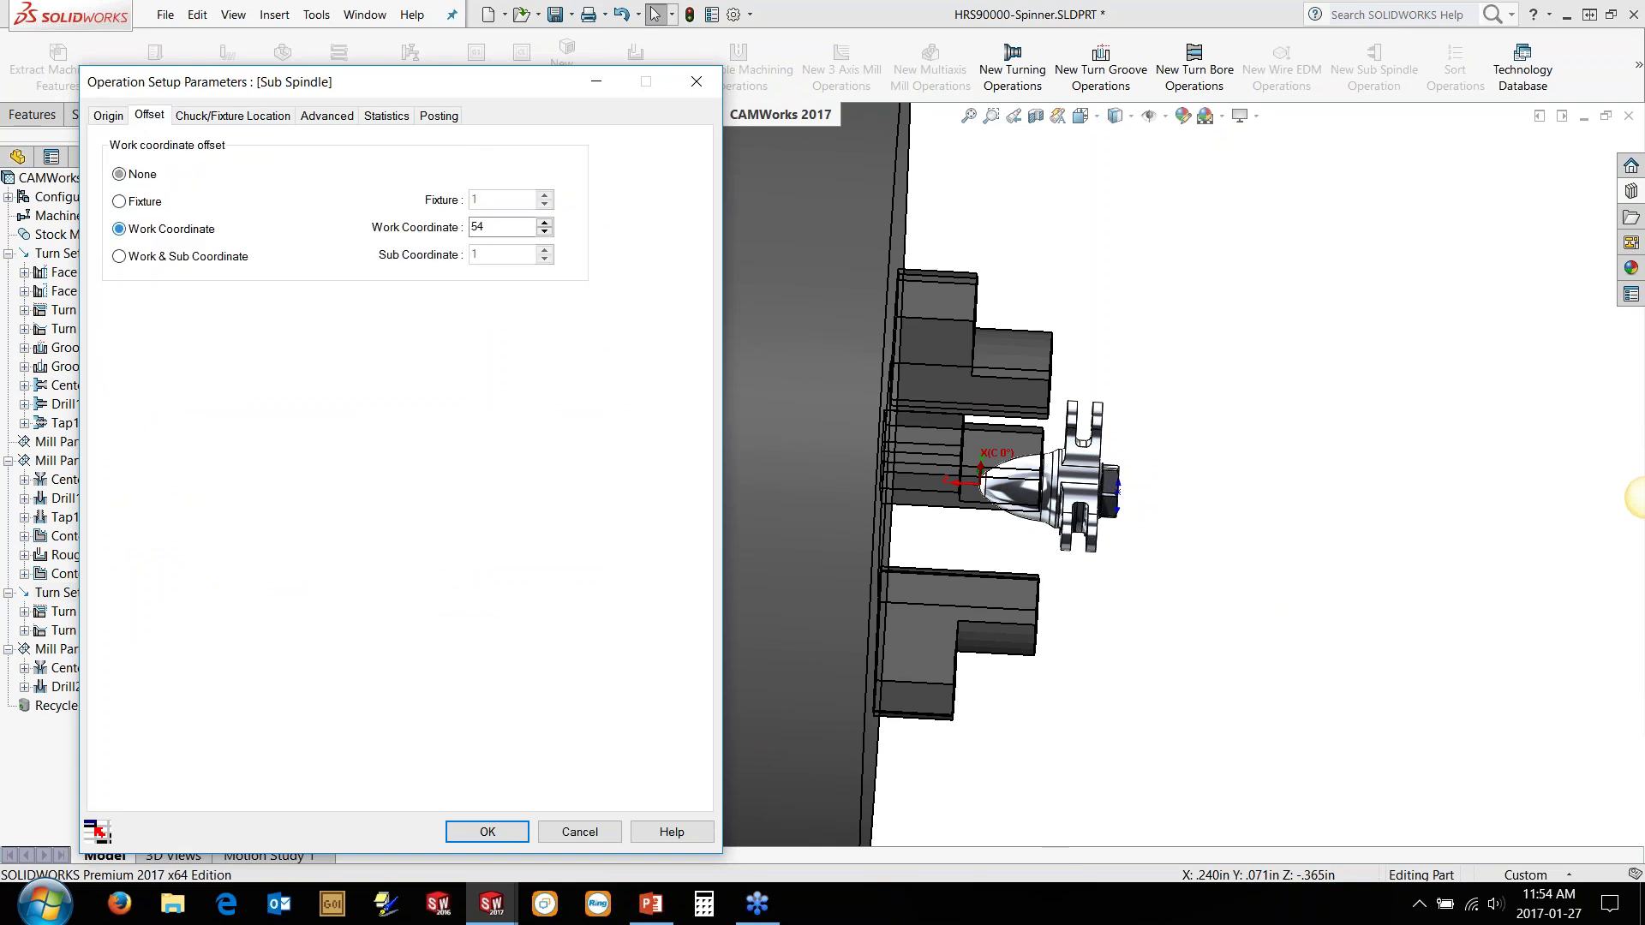
click(544, 222)
Step: Define the sub spindle chuck location, clamping on the hex flat's OD and locating Z from the flange face behind the hex
click(232, 115)
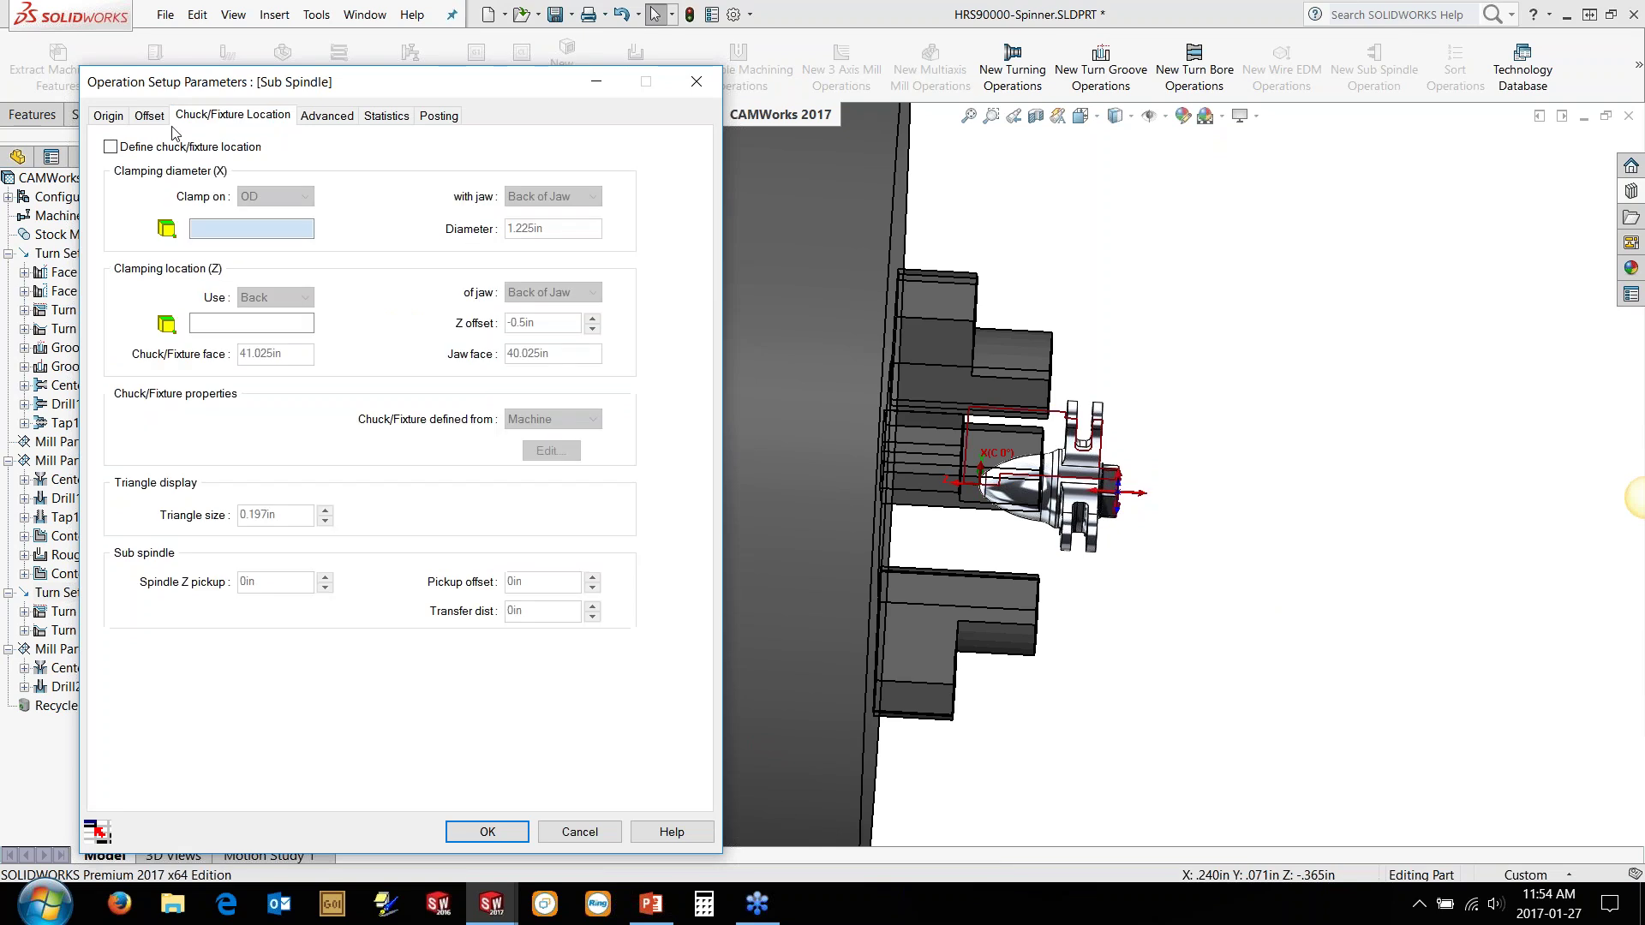
click(111, 147)
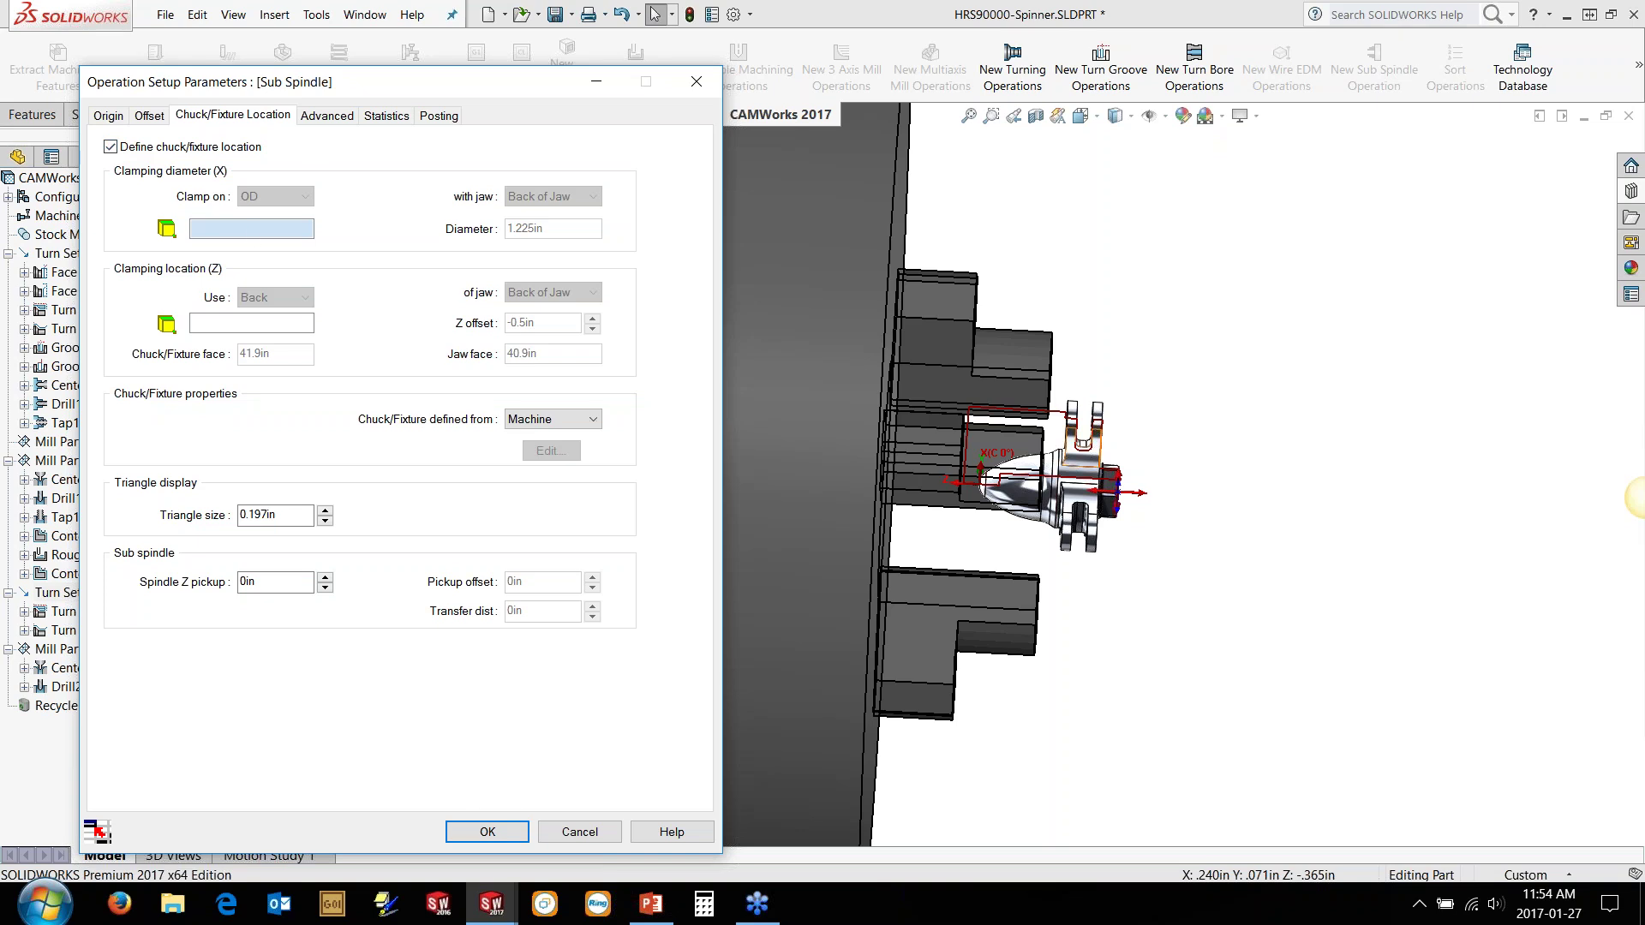
middle_drag(1076, 437, 986, 480)
scroll(1078, 392, down, 5)
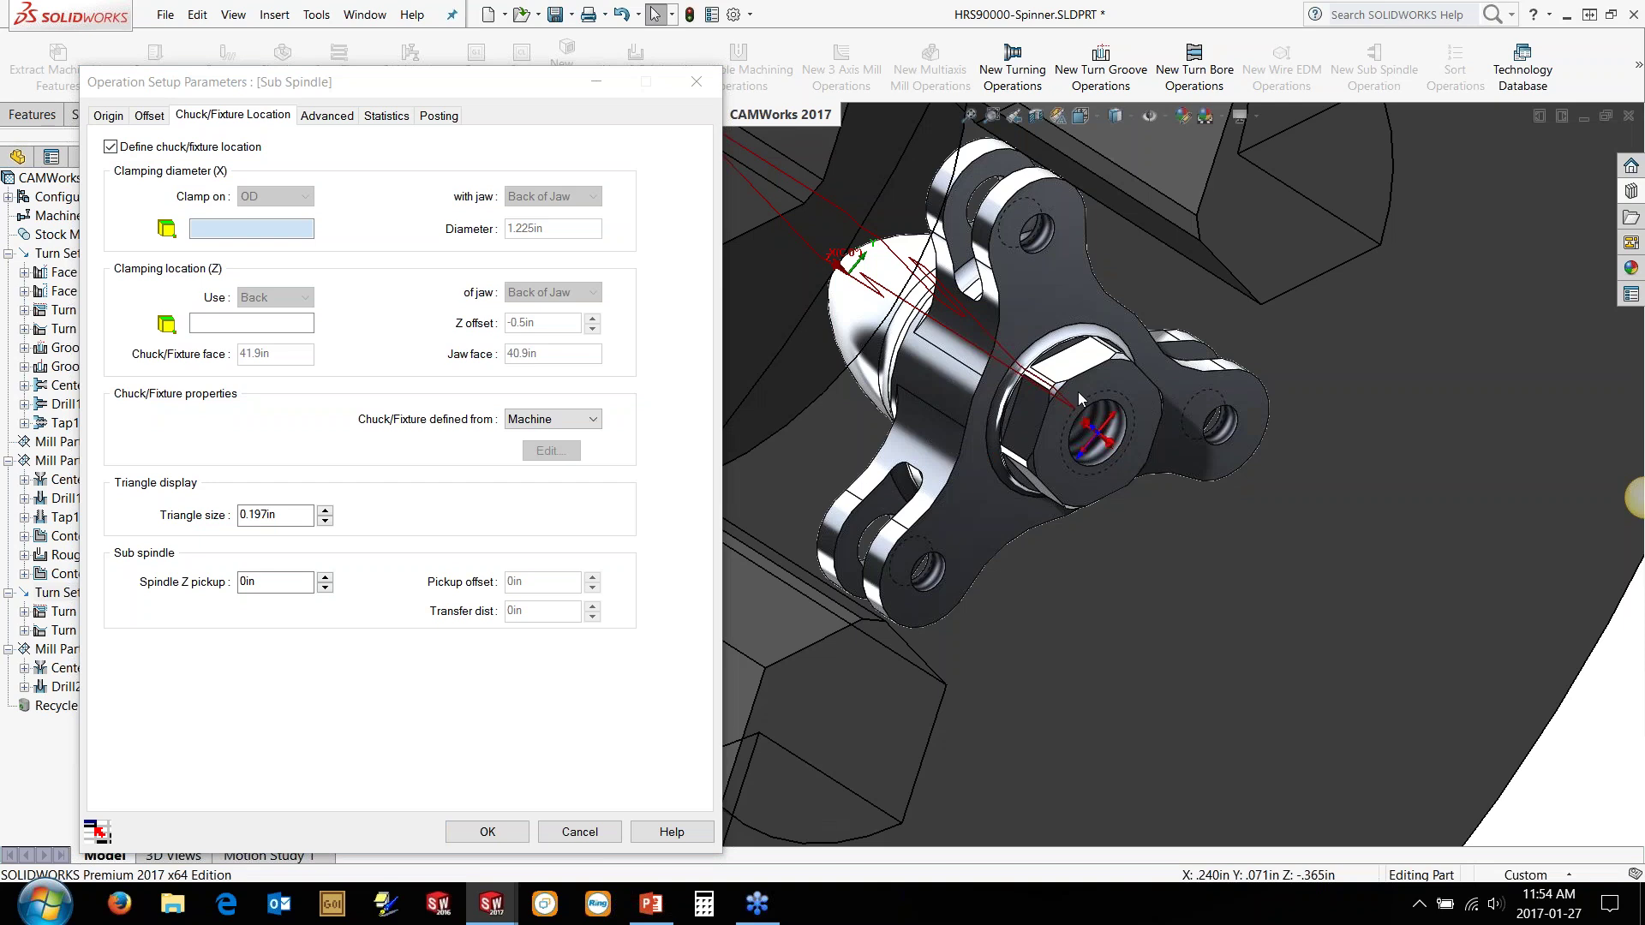
scroll(1078, 393, down, 5)
click(1067, 358)
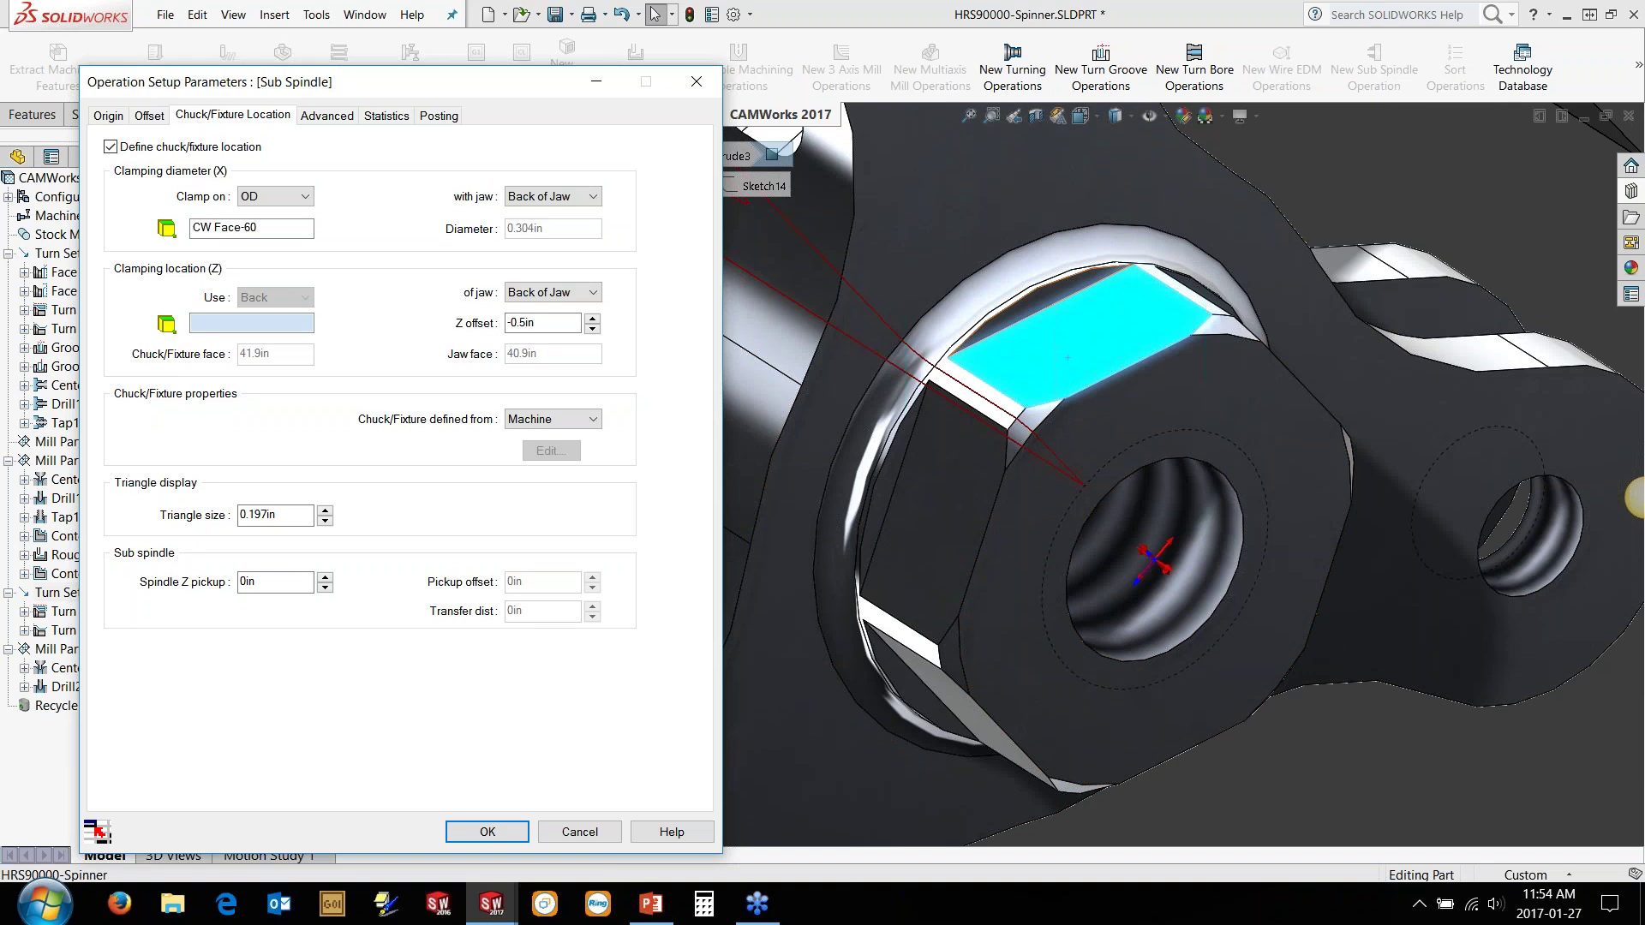
click(1039, 301)
Step: Set the sub spindle chuck's clamping Z offset to 1 in and apply the turn setup parameters
middle_drag(1075, 465, 1113, 465)
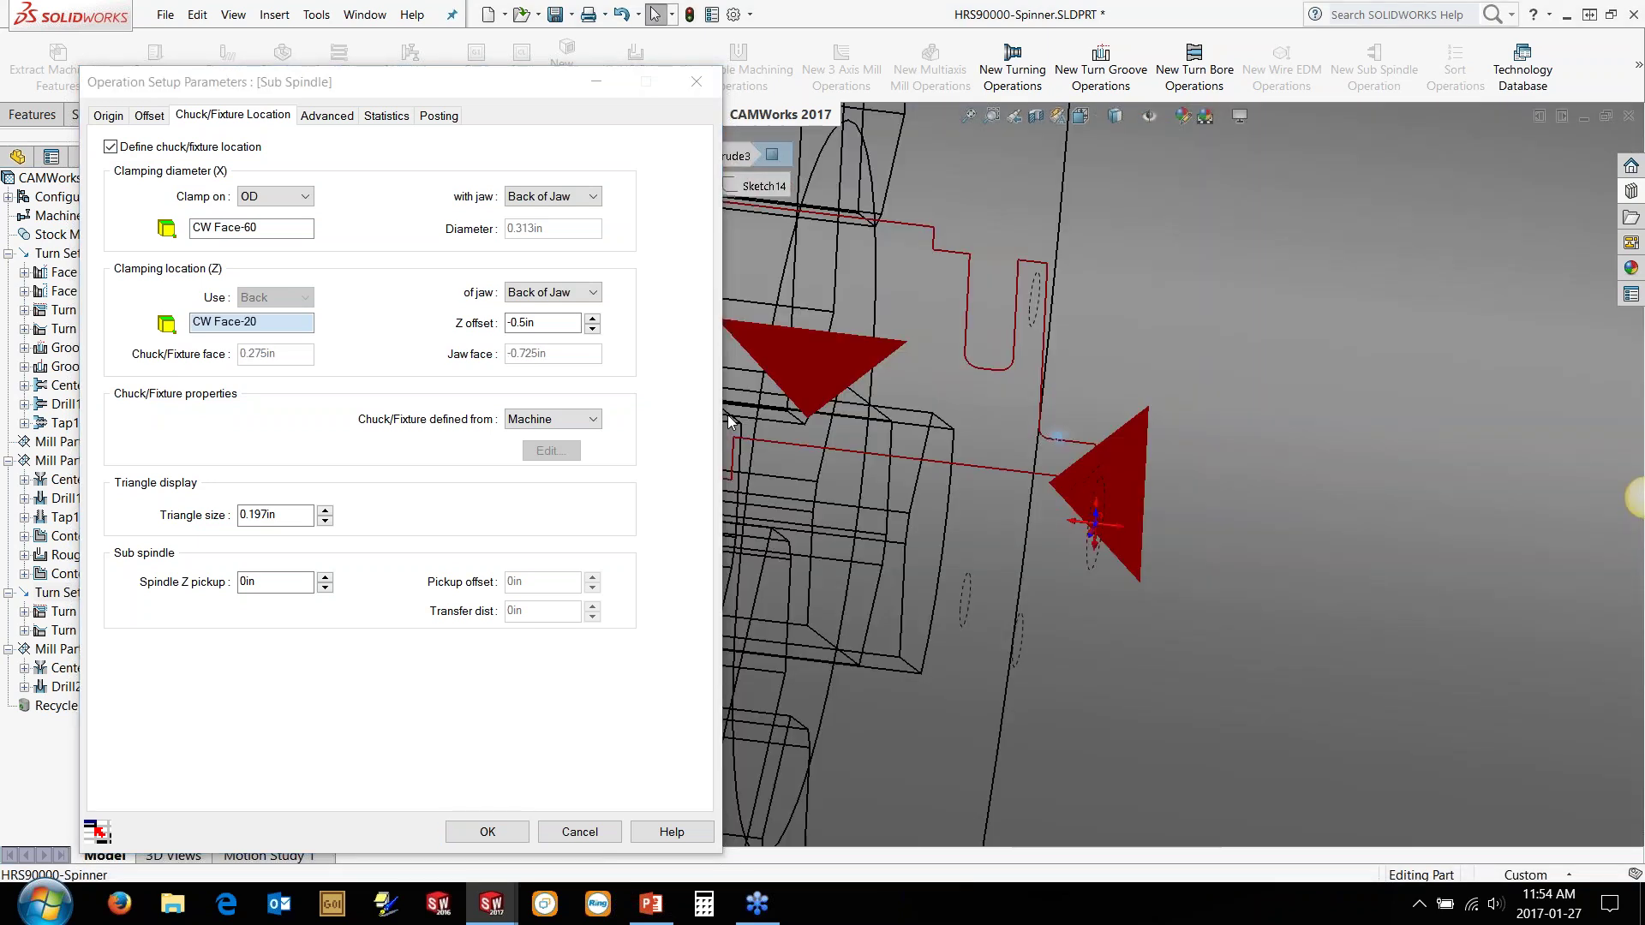
click(592, 319)
click(591, 319)
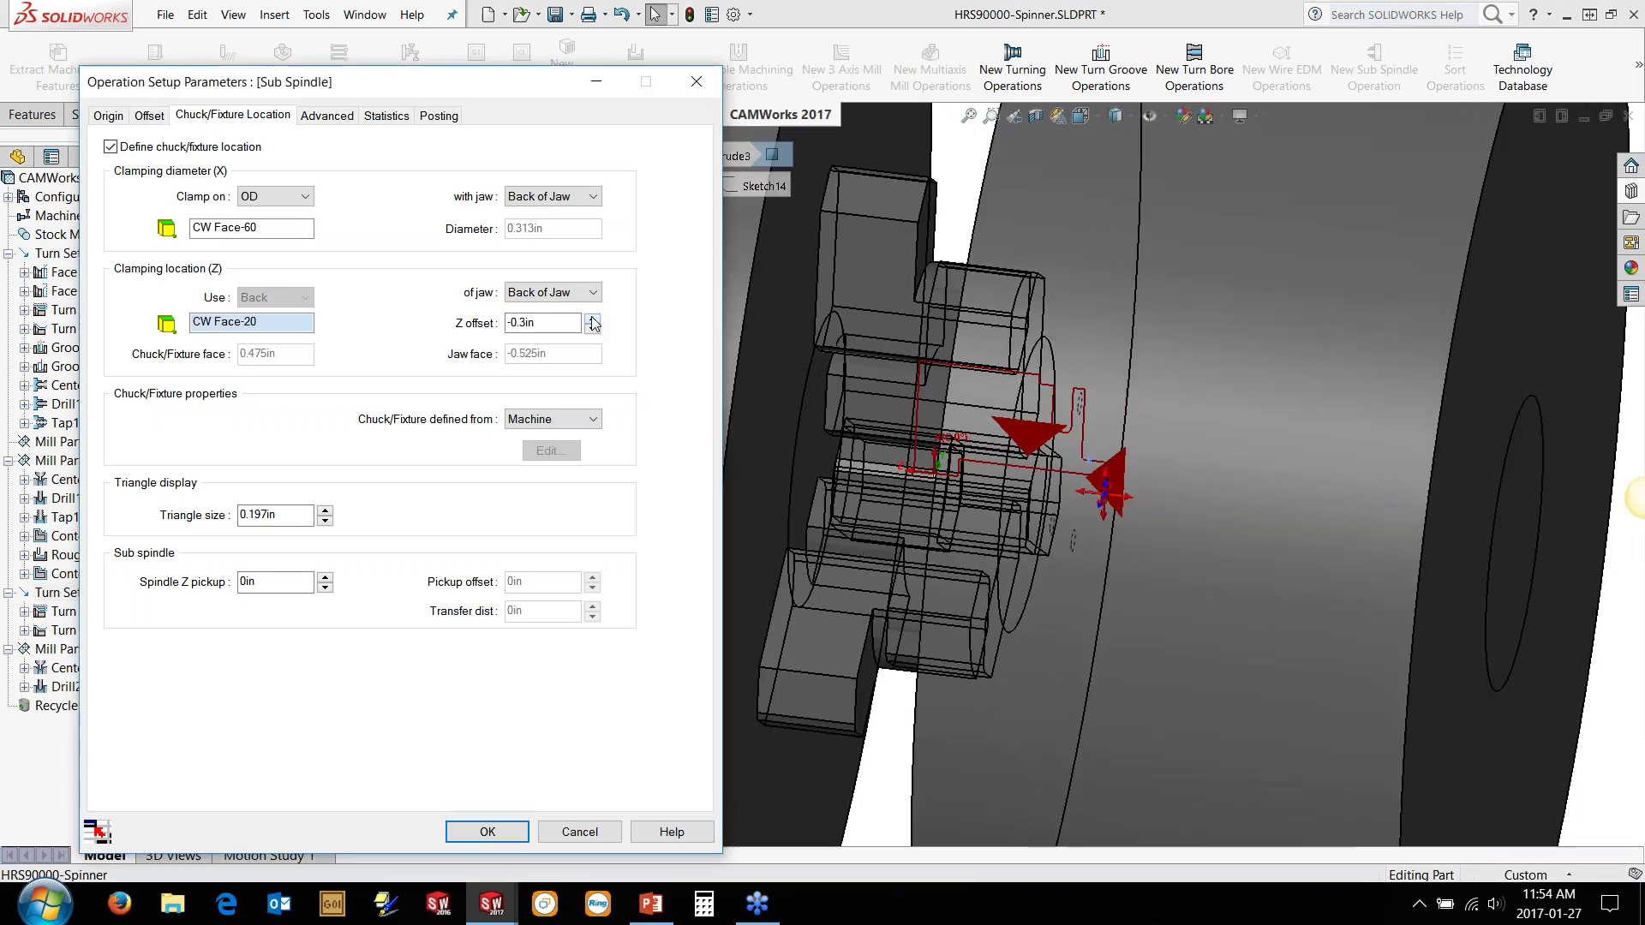
click(592, 319)
click(592, 319)
click(592, 320)
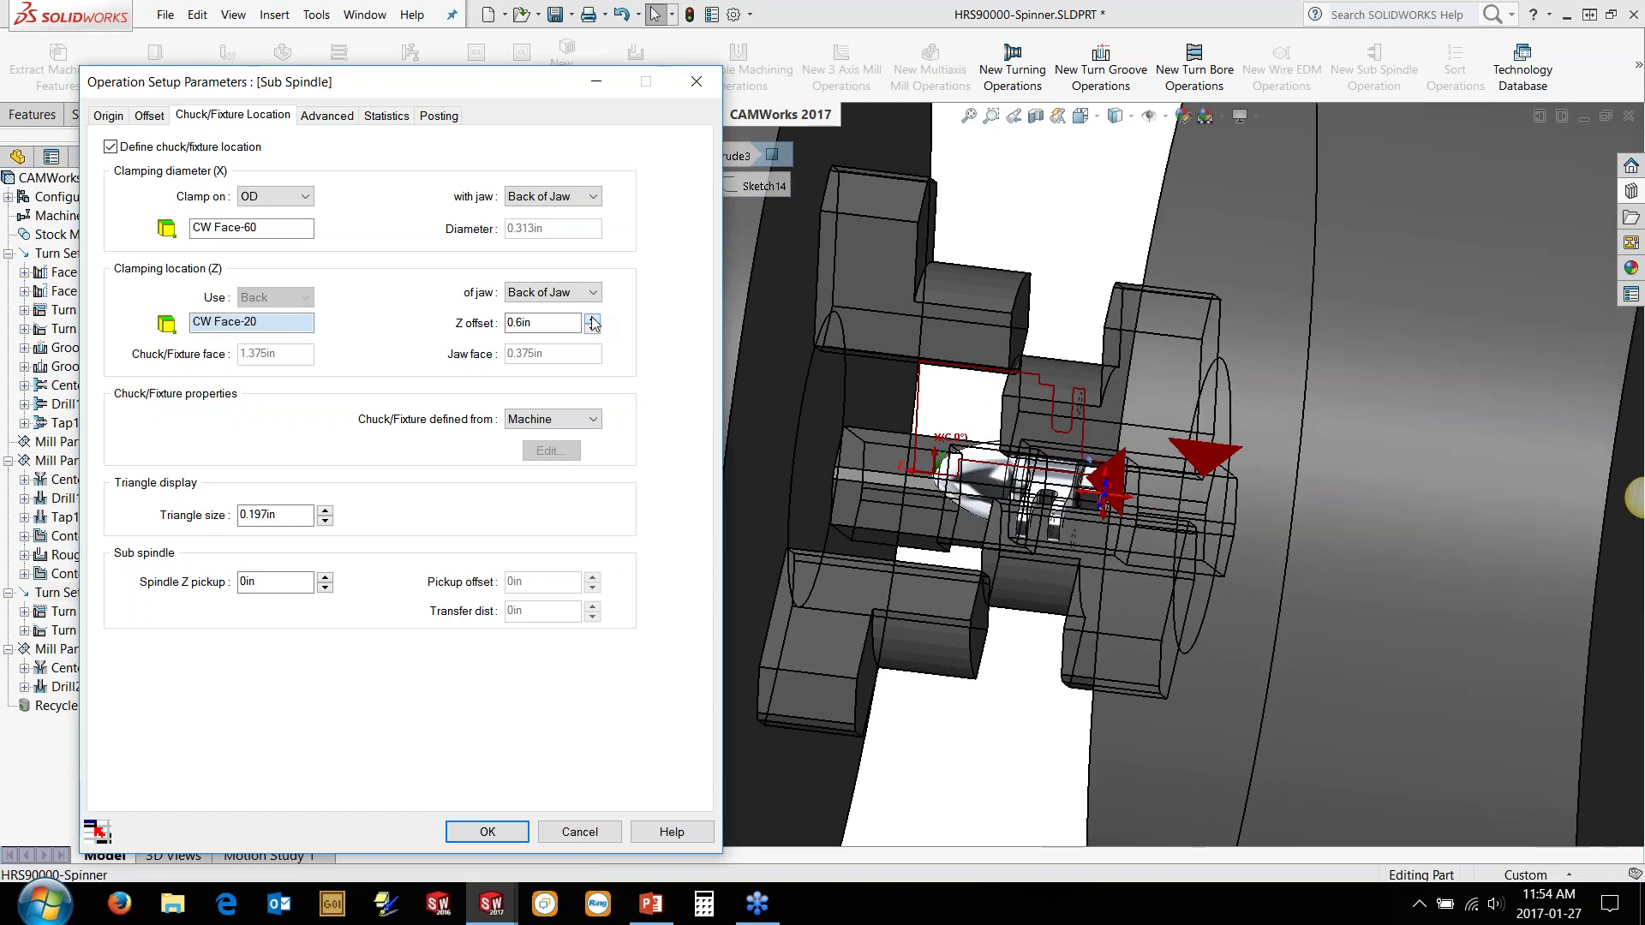
click(592, 320)
click(592, 319)
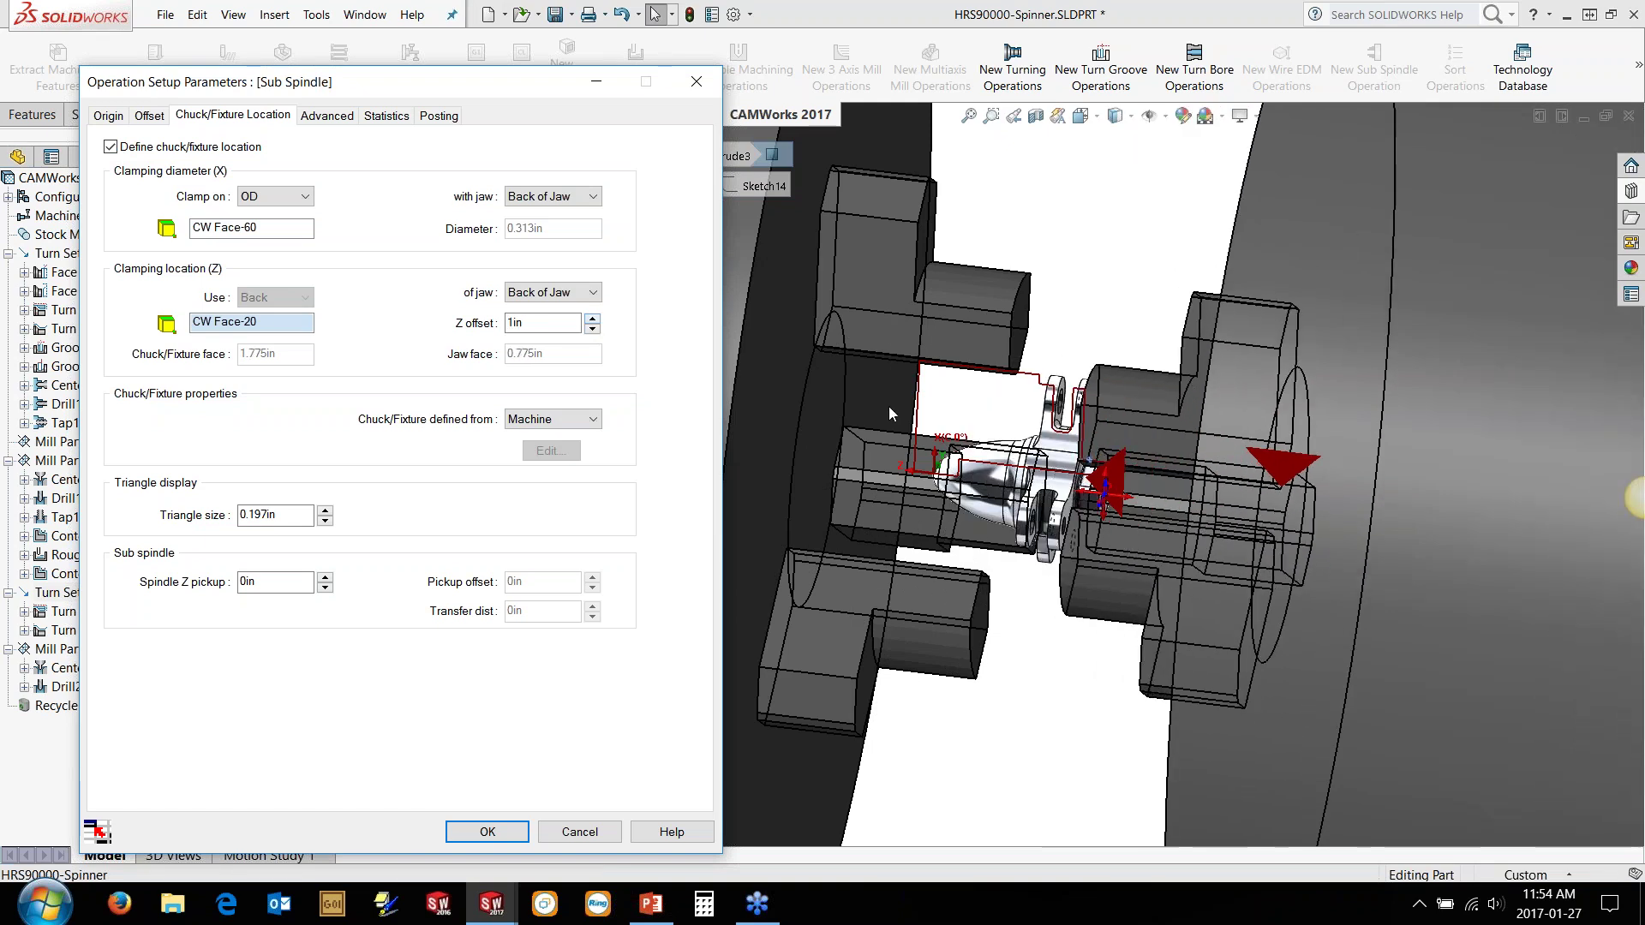
middle_drag(1017, 494, 1104, 483)
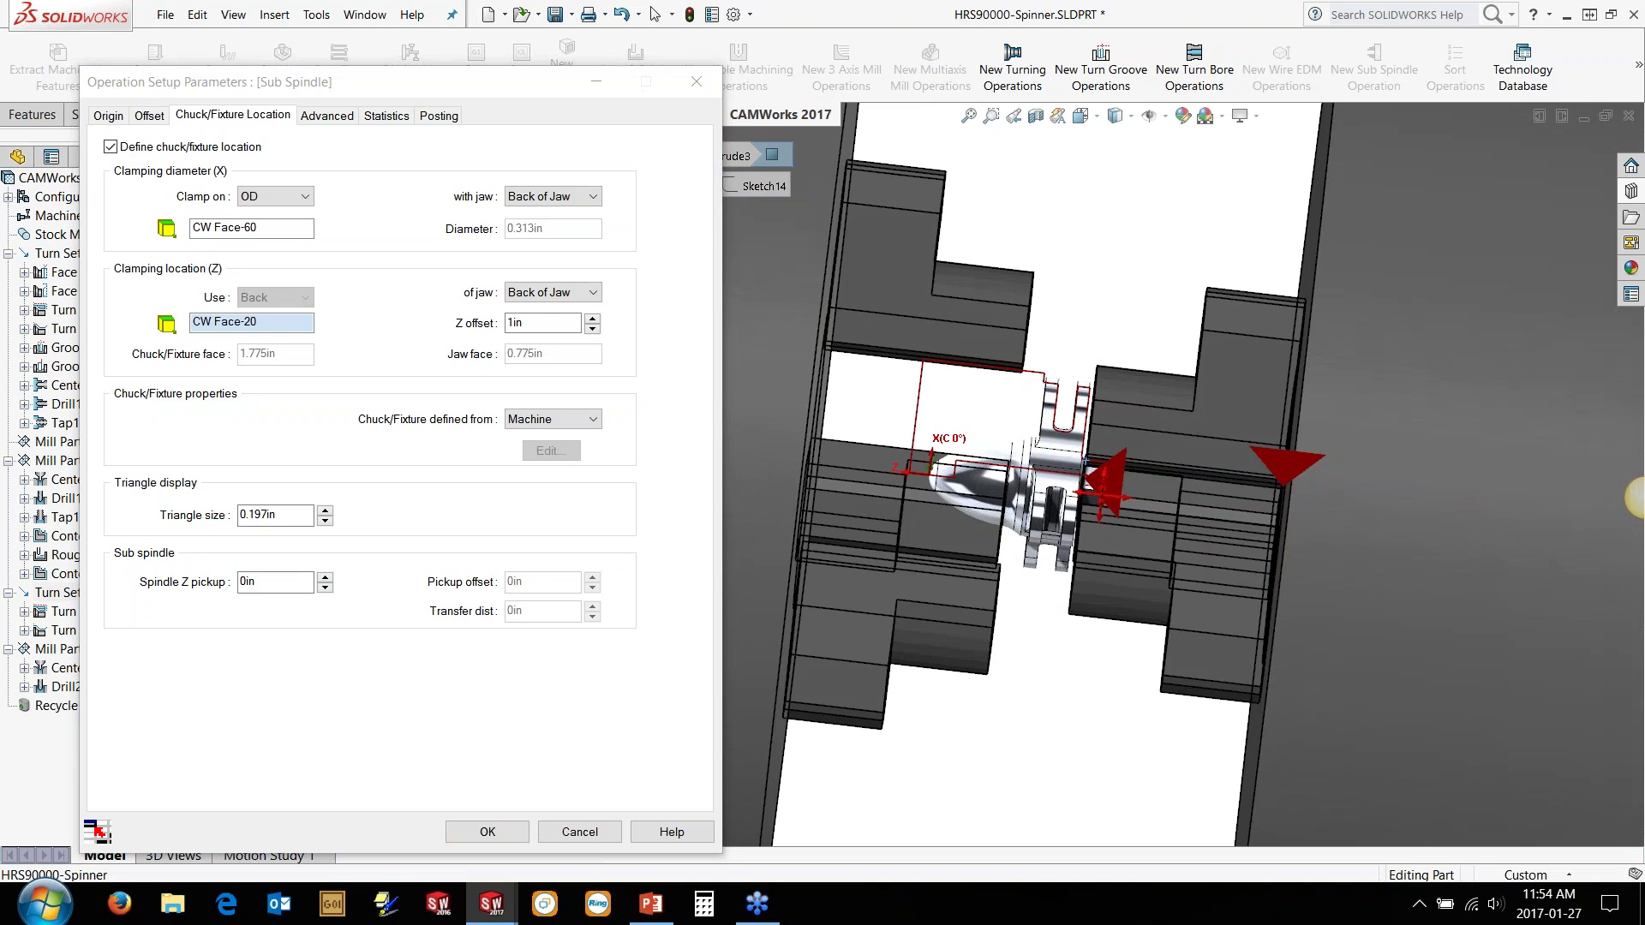
scroll(1104, 483, down, 5)
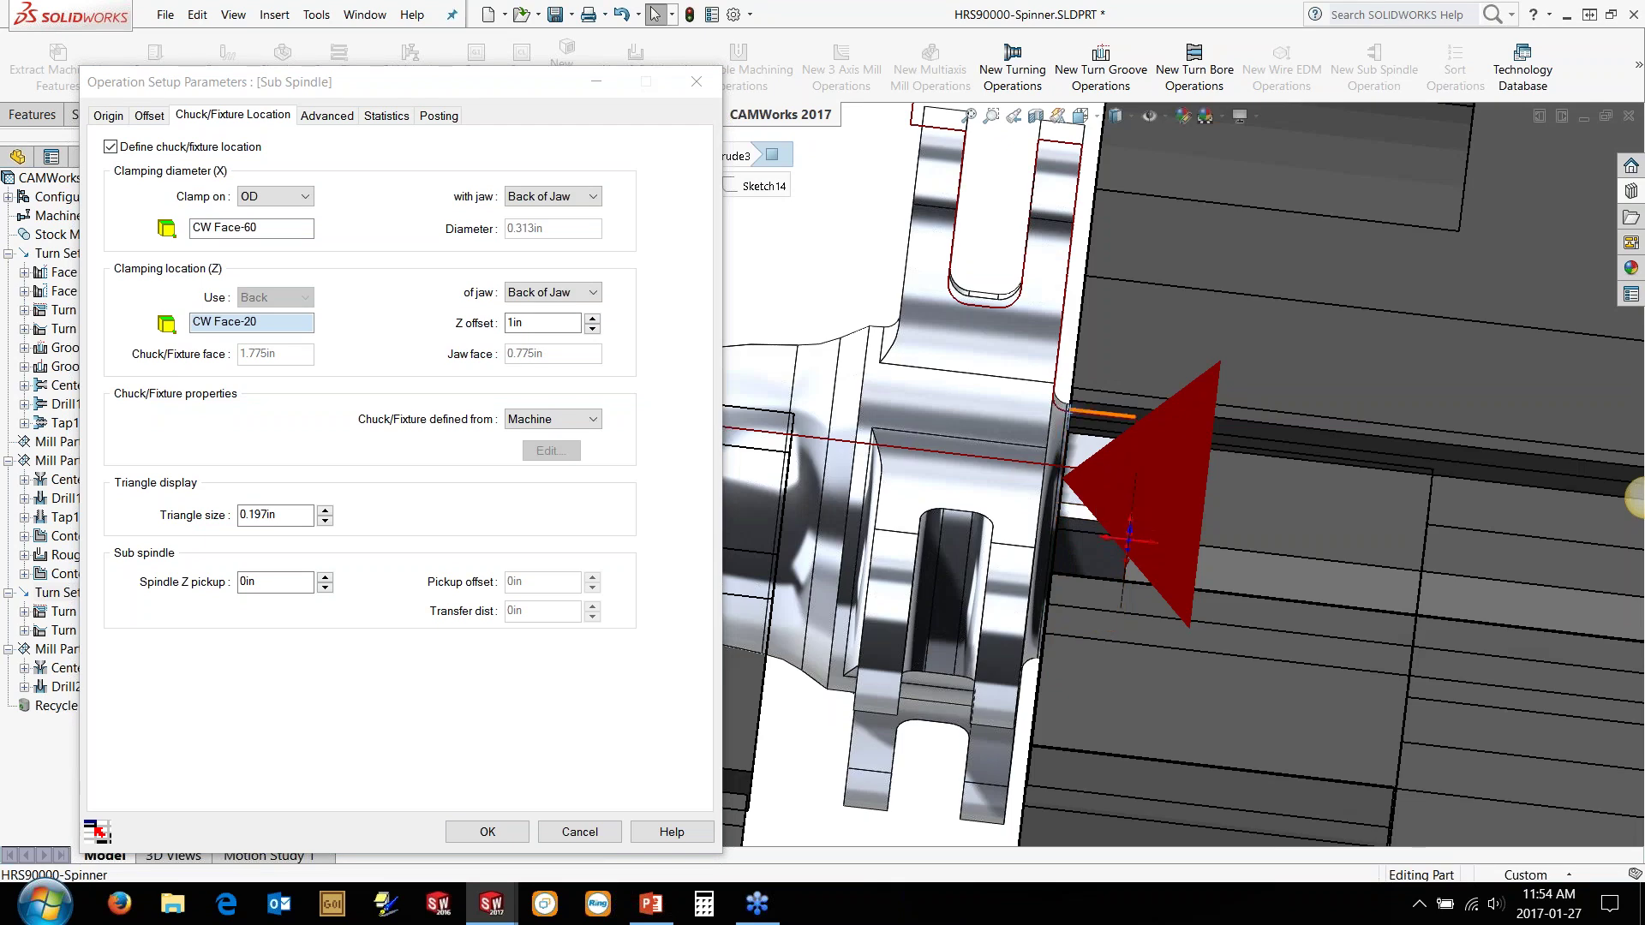
scroll(1114, 484, up, 5)
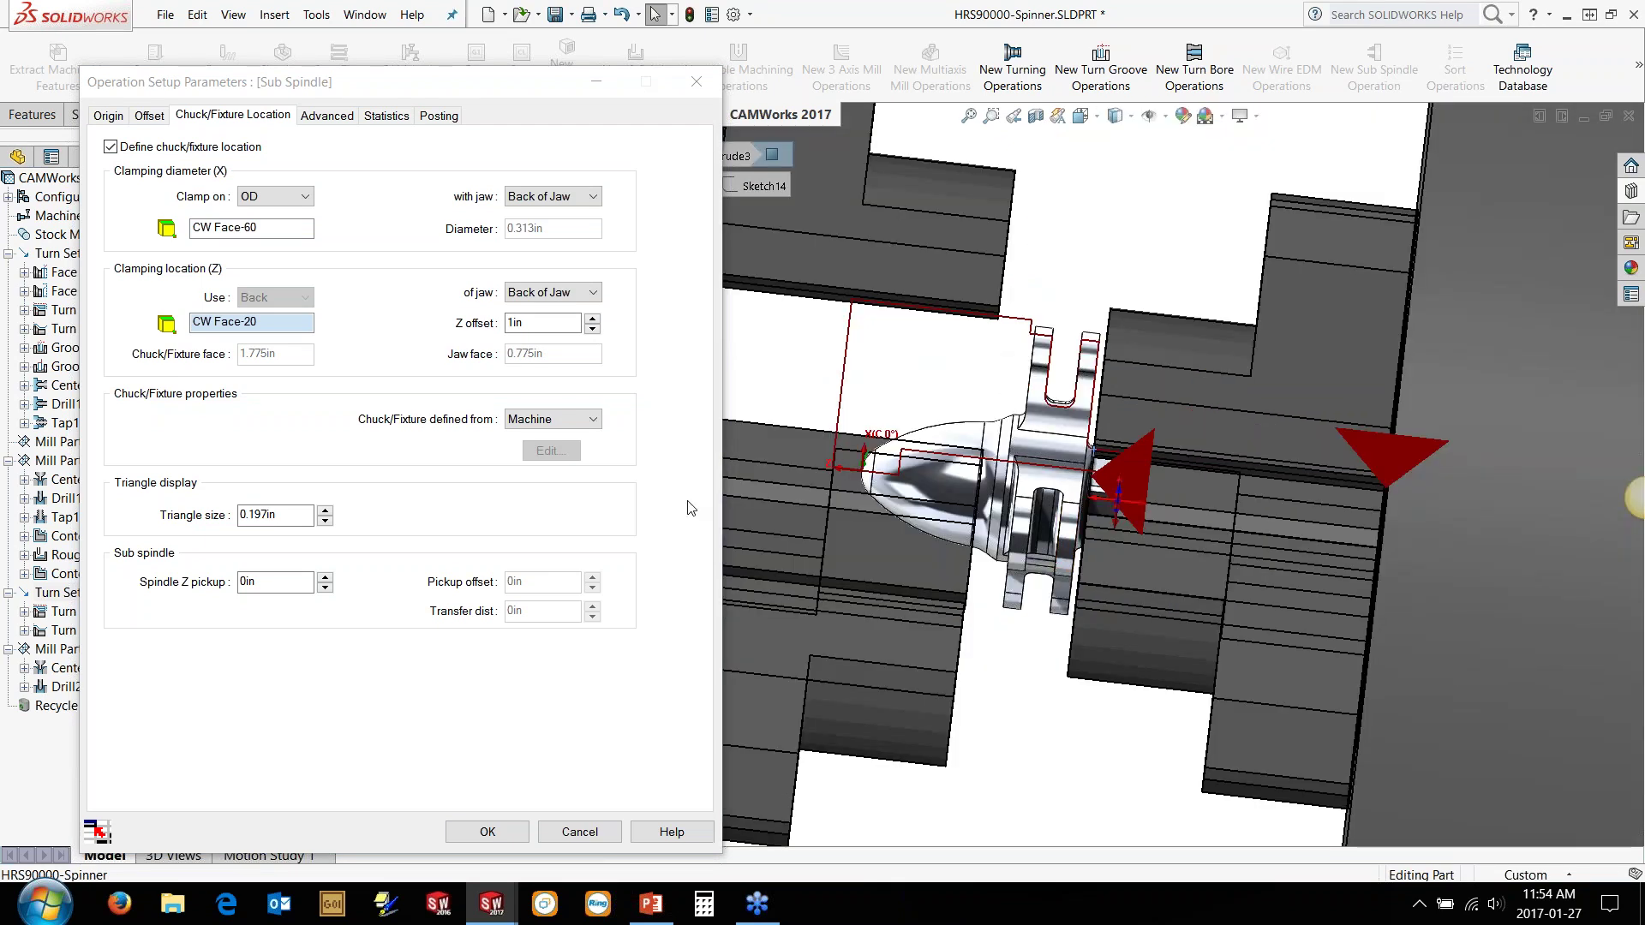
click(474, 835)
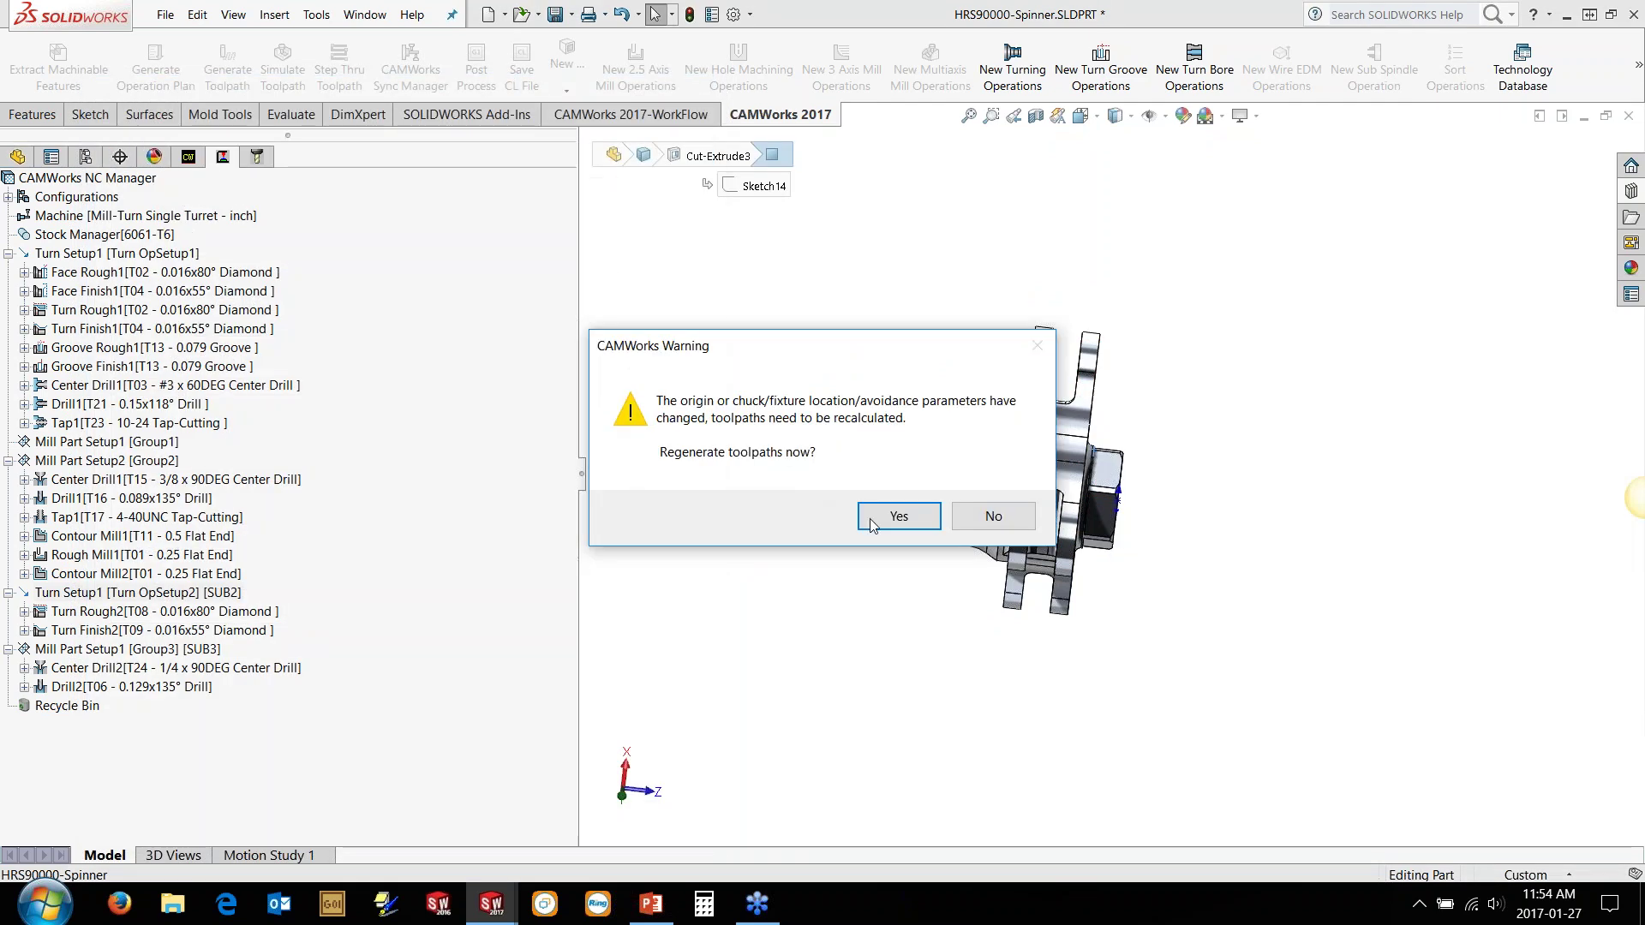
click(956, 524)
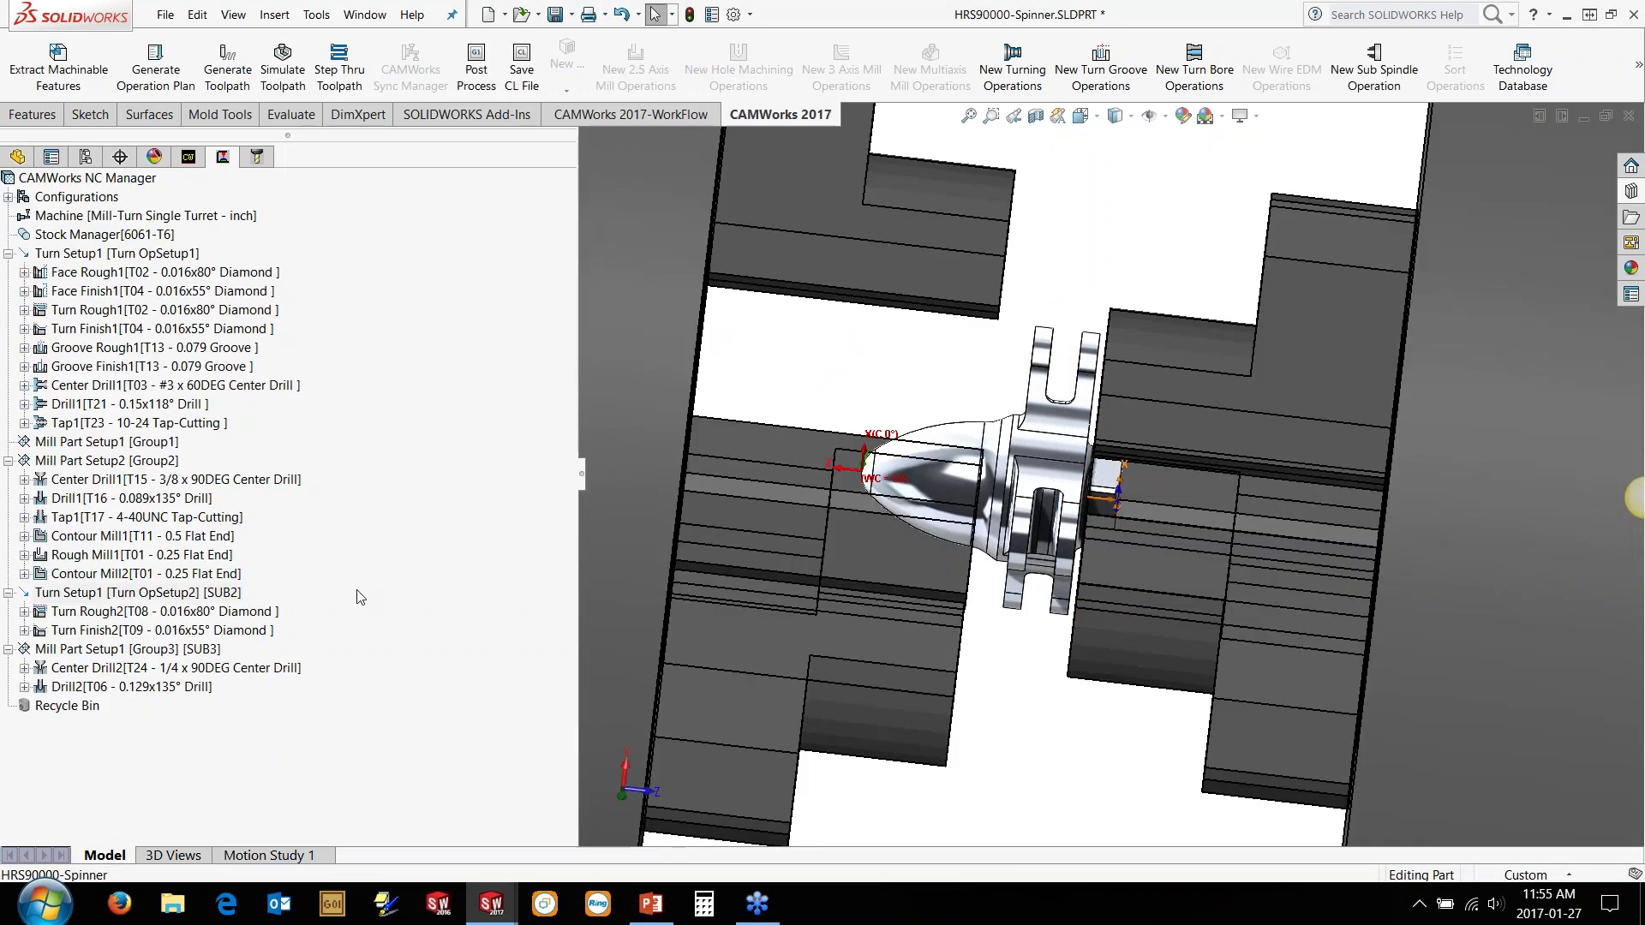
Step: Make Mill Part Setup1 in Group3 use the Turn OpSetup2 origin with work coordinate 55, and regenerate the toolpaths
double_click(98, 649)
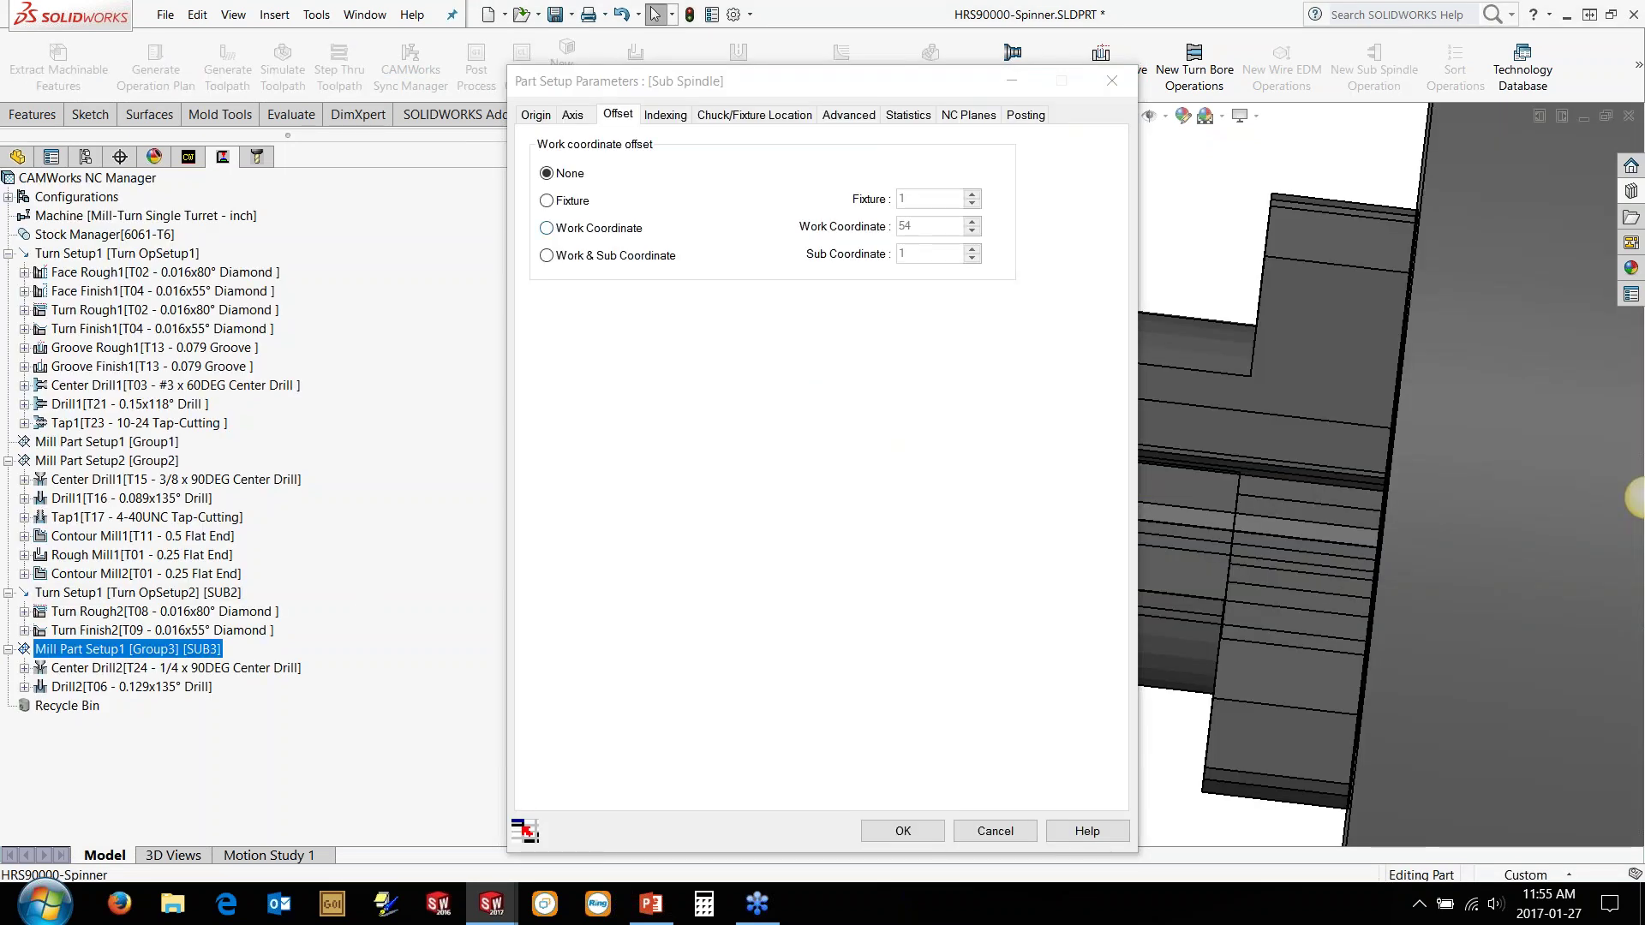
click(546, 228)
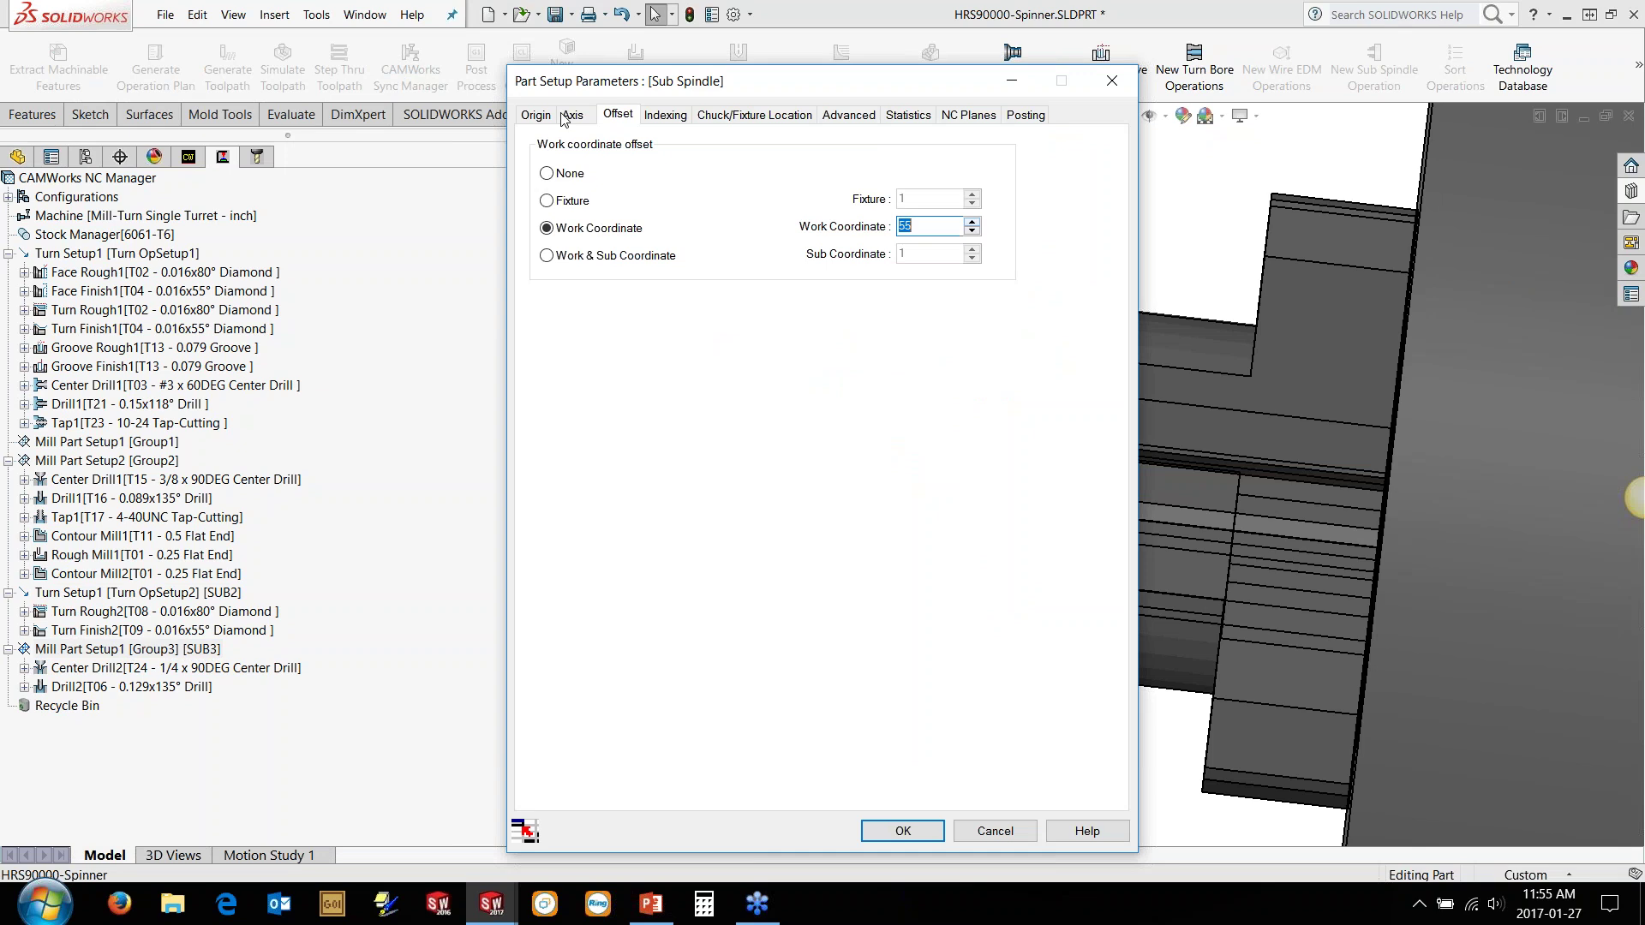
click(535, 114)
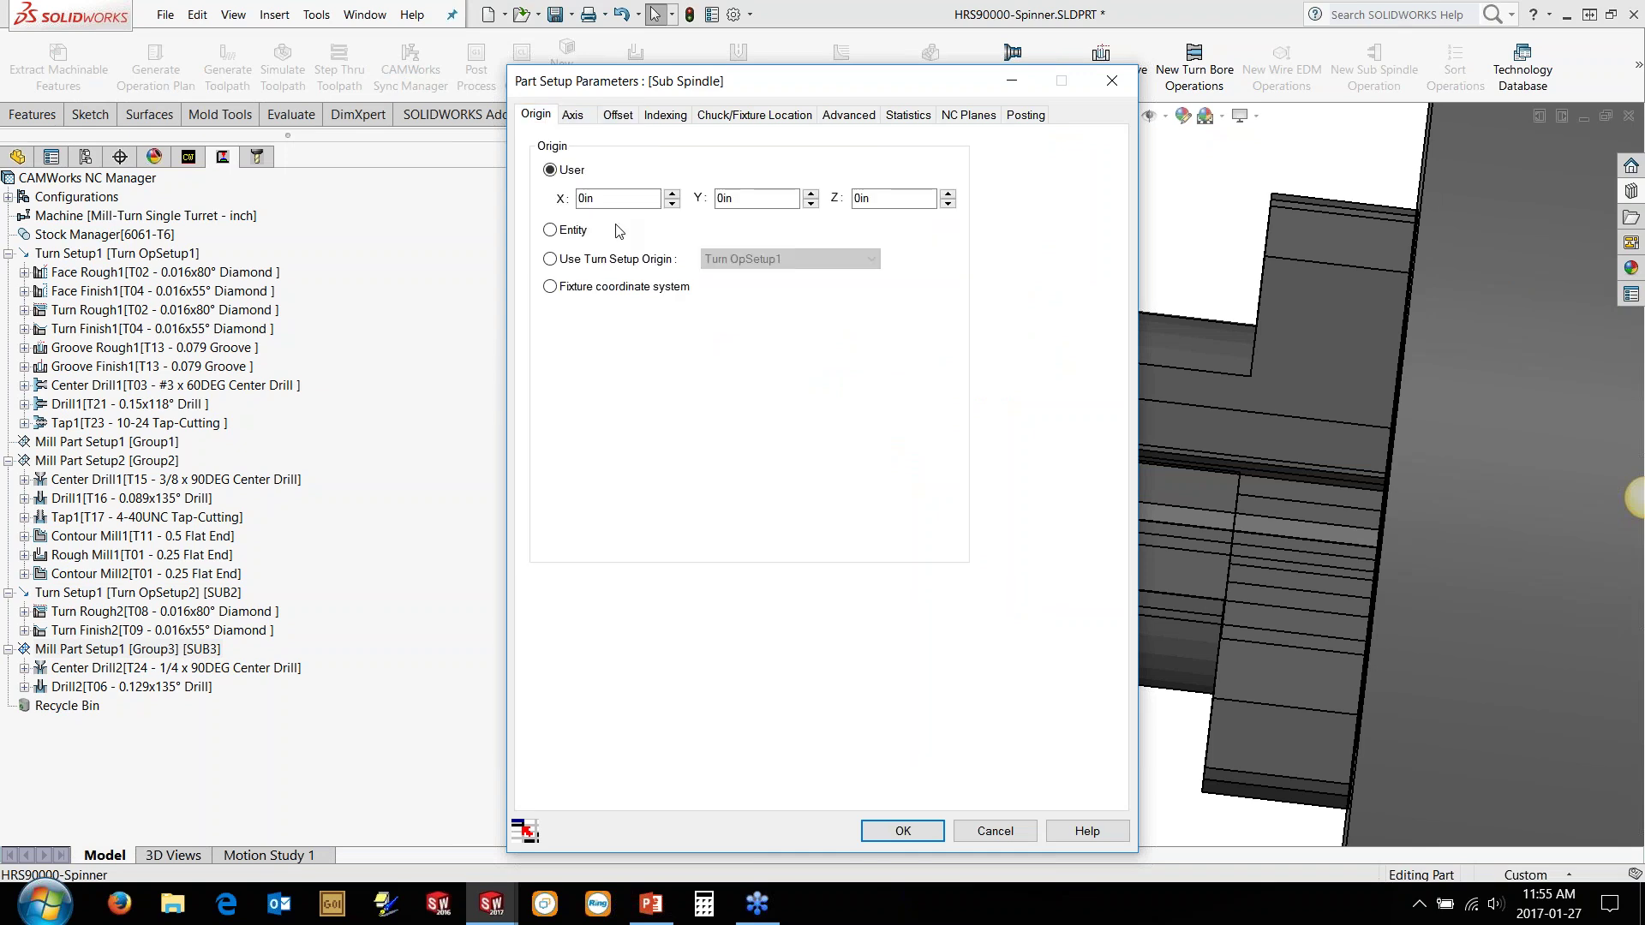
click(836, 262)
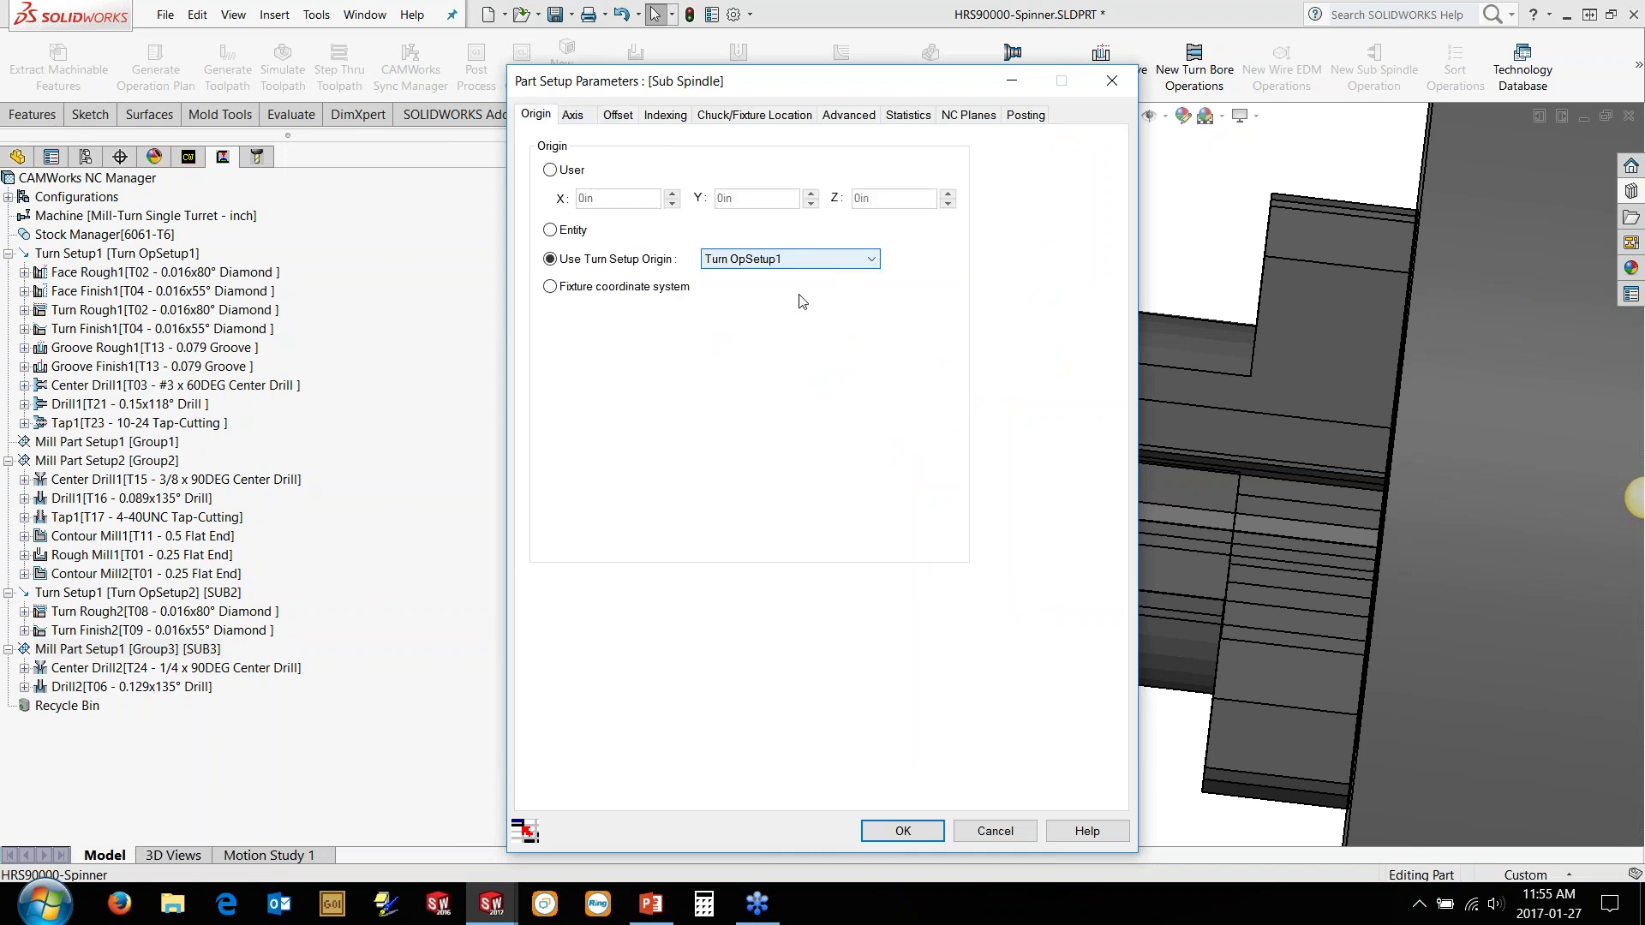
click(836, 259)
click(802, 289)
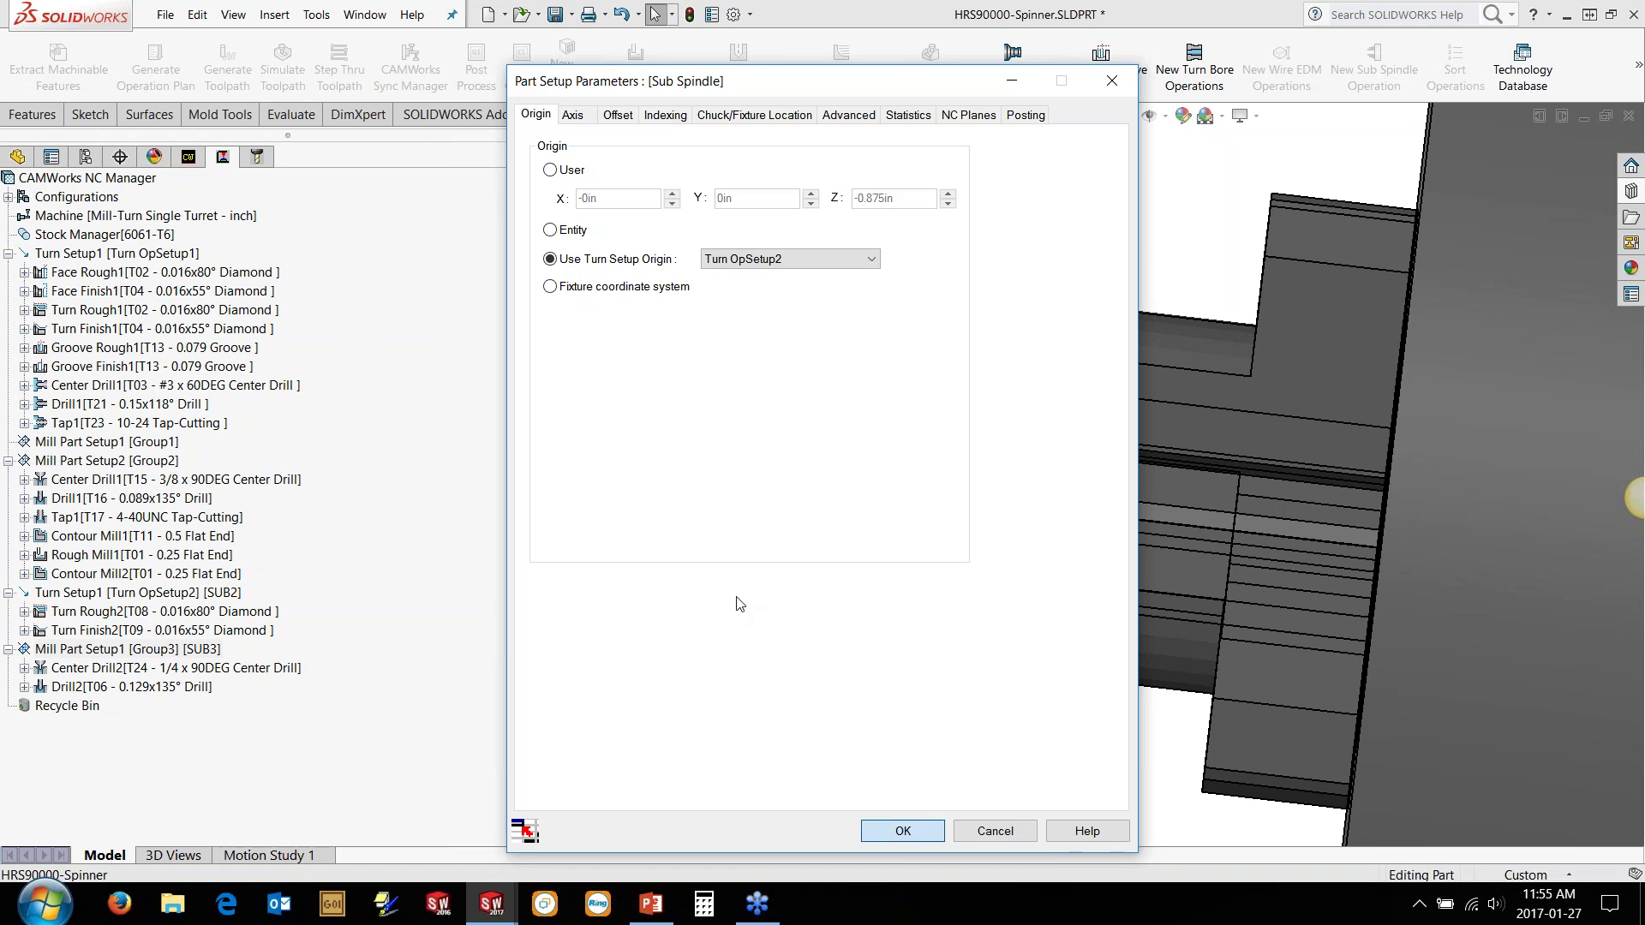
click(890, 524)
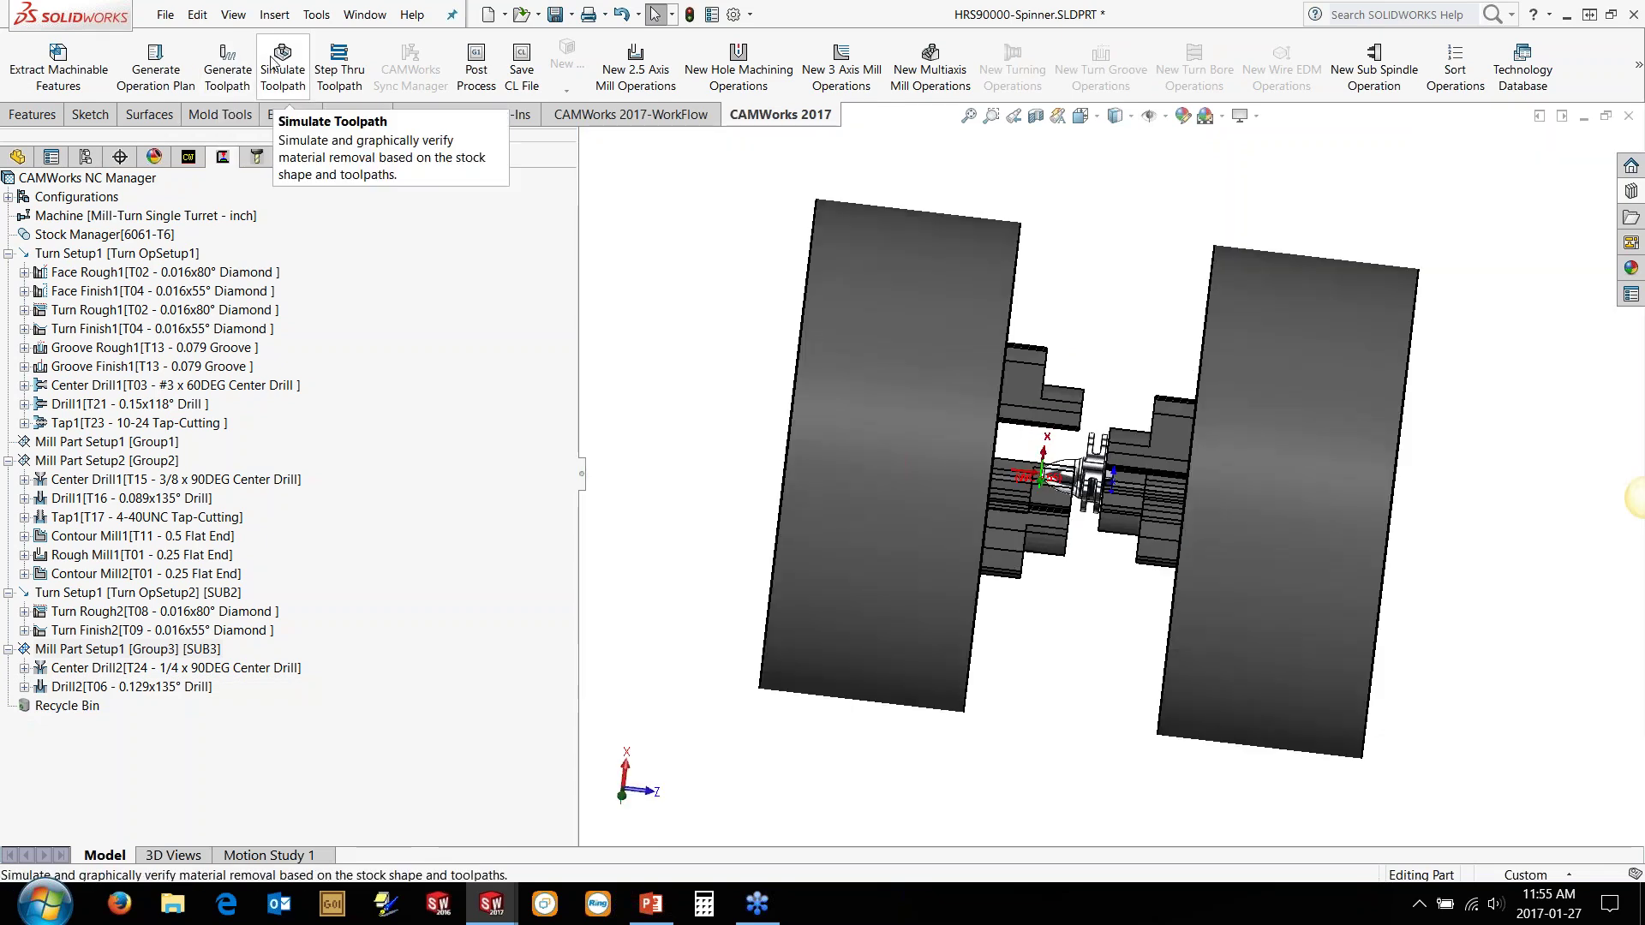
Step: Start the toolpath simulation, running one operation at a time at reduced speed
click(278, 62)
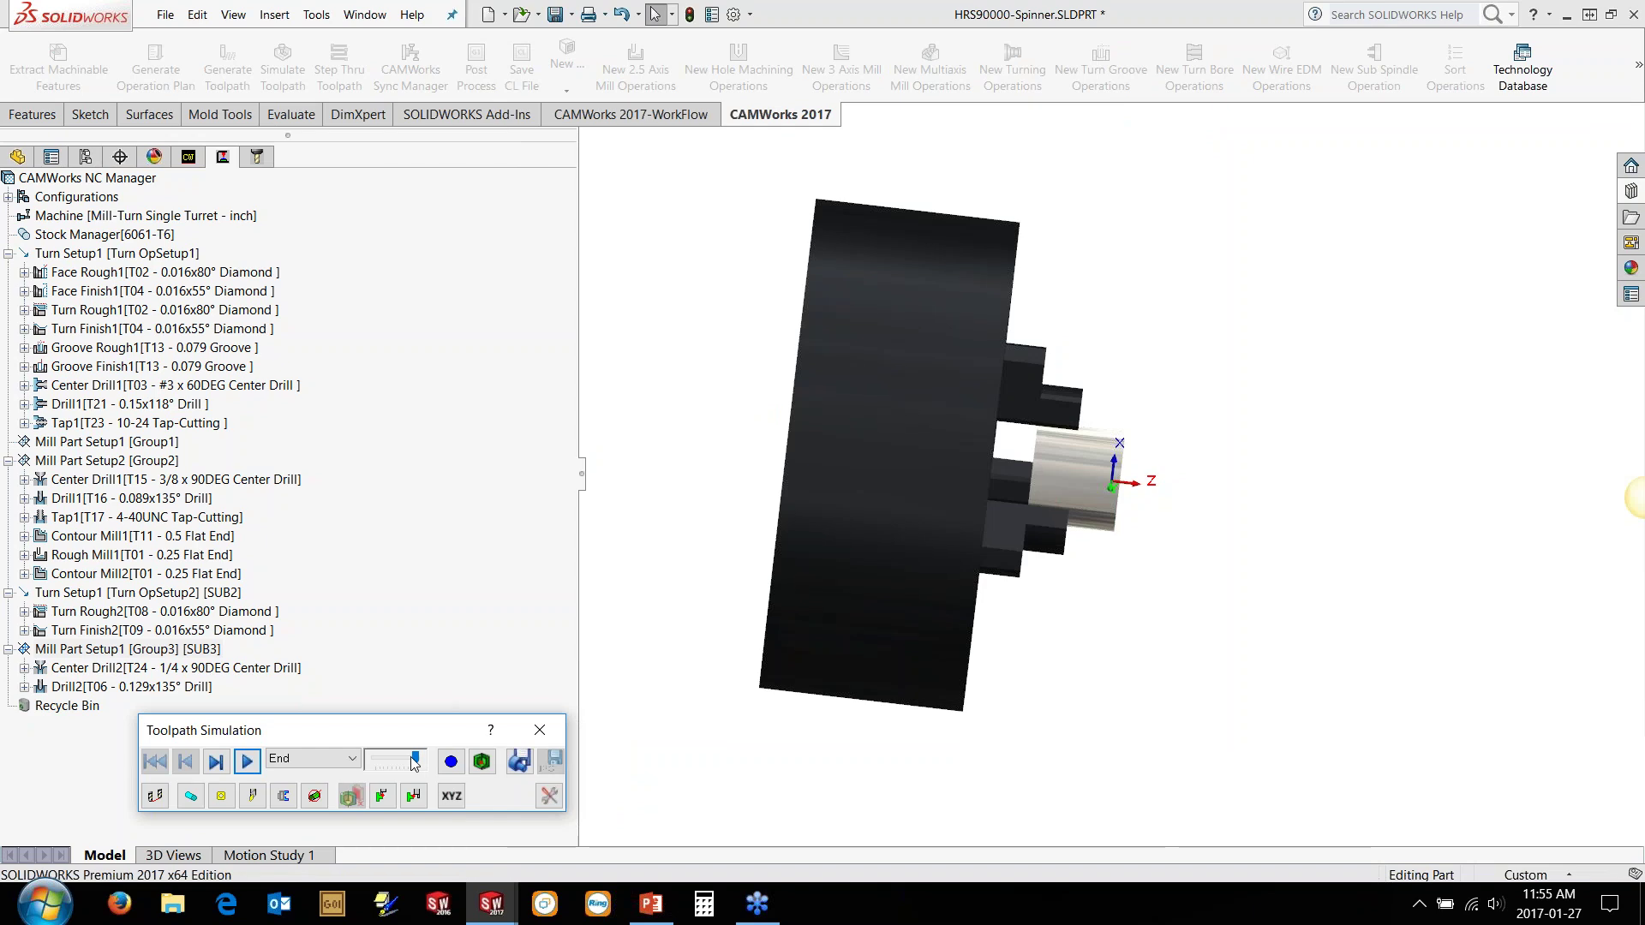
drag(416, 759, 403, 759)
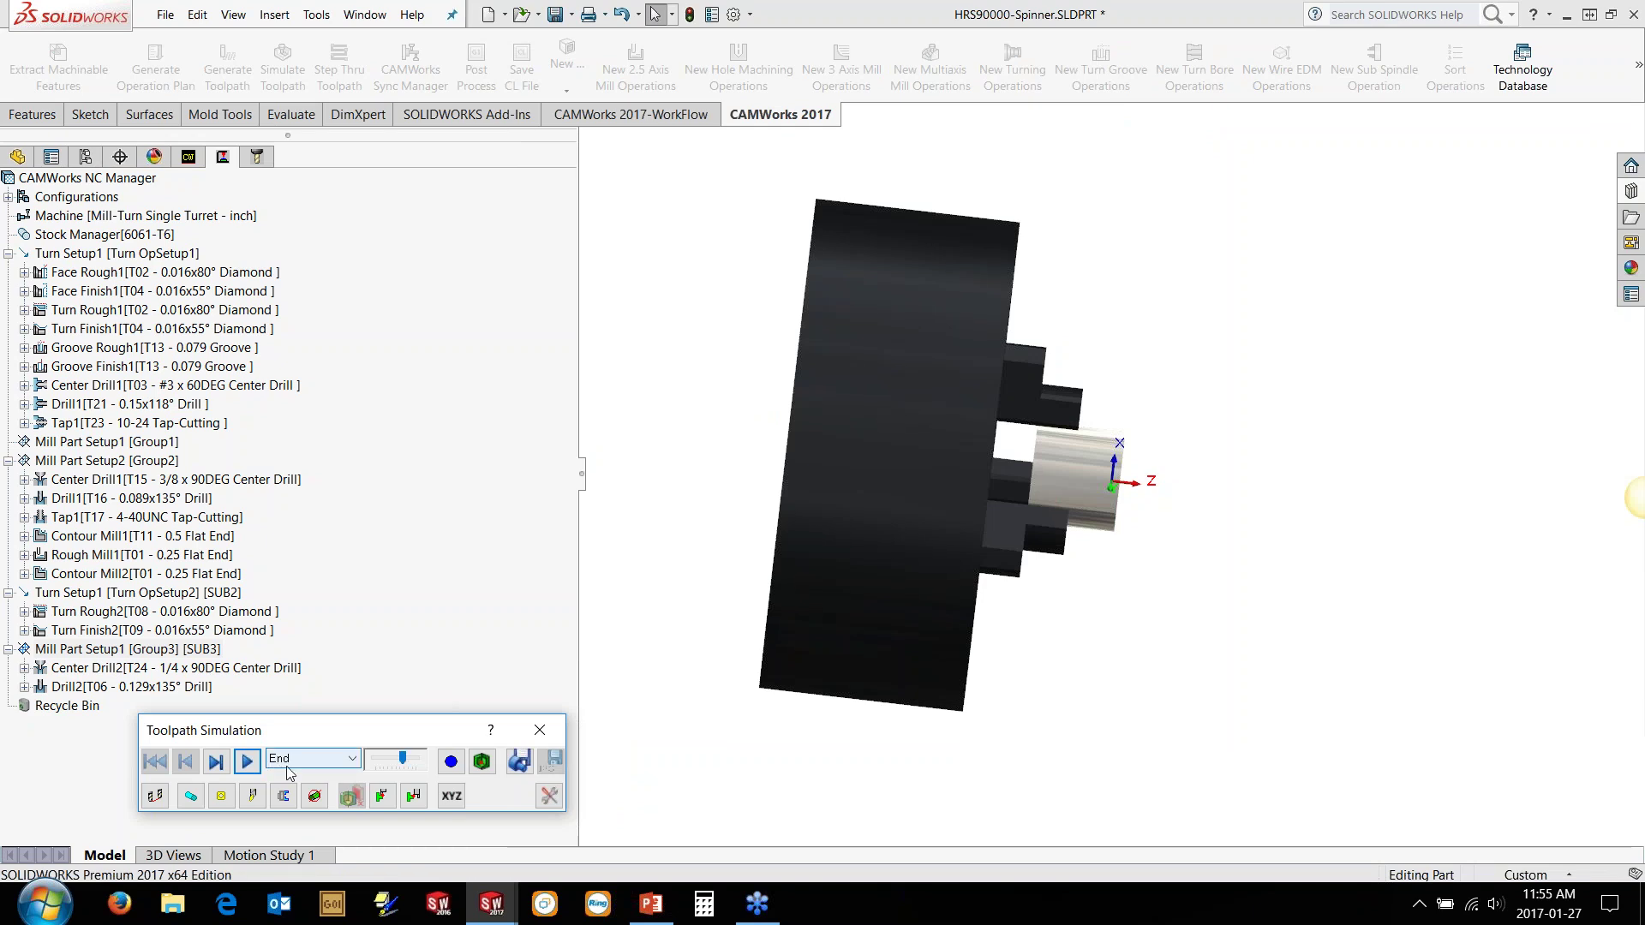
click(286, 762)
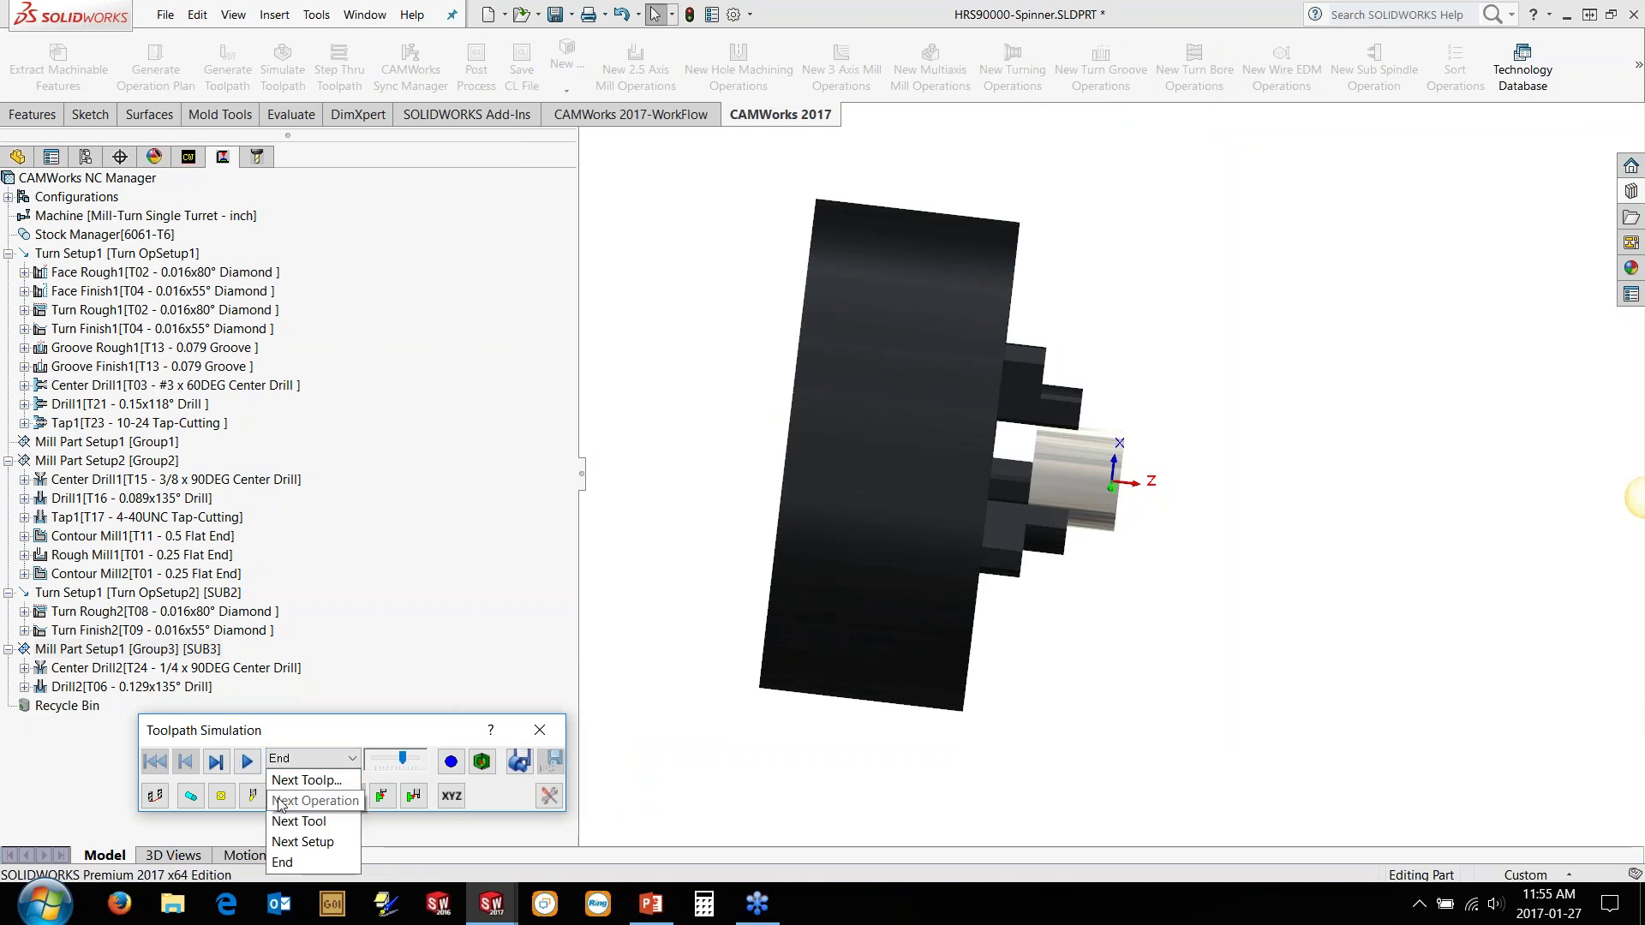
click(280, 801)
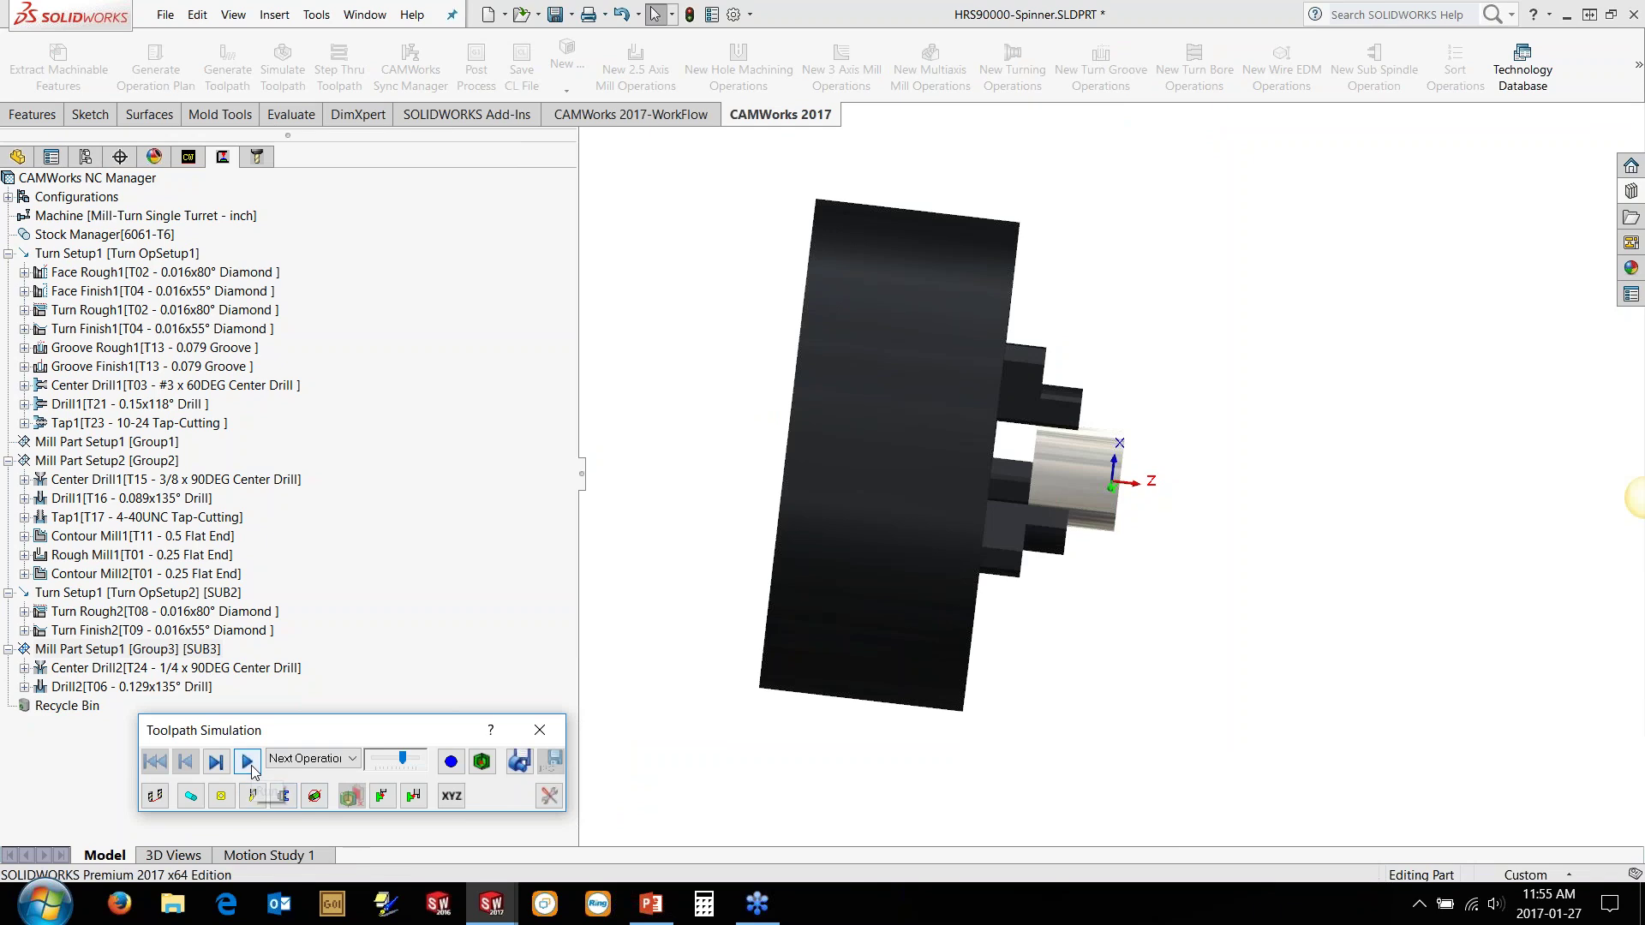
click(247, 762)
drag(402, 760, 387, 762)
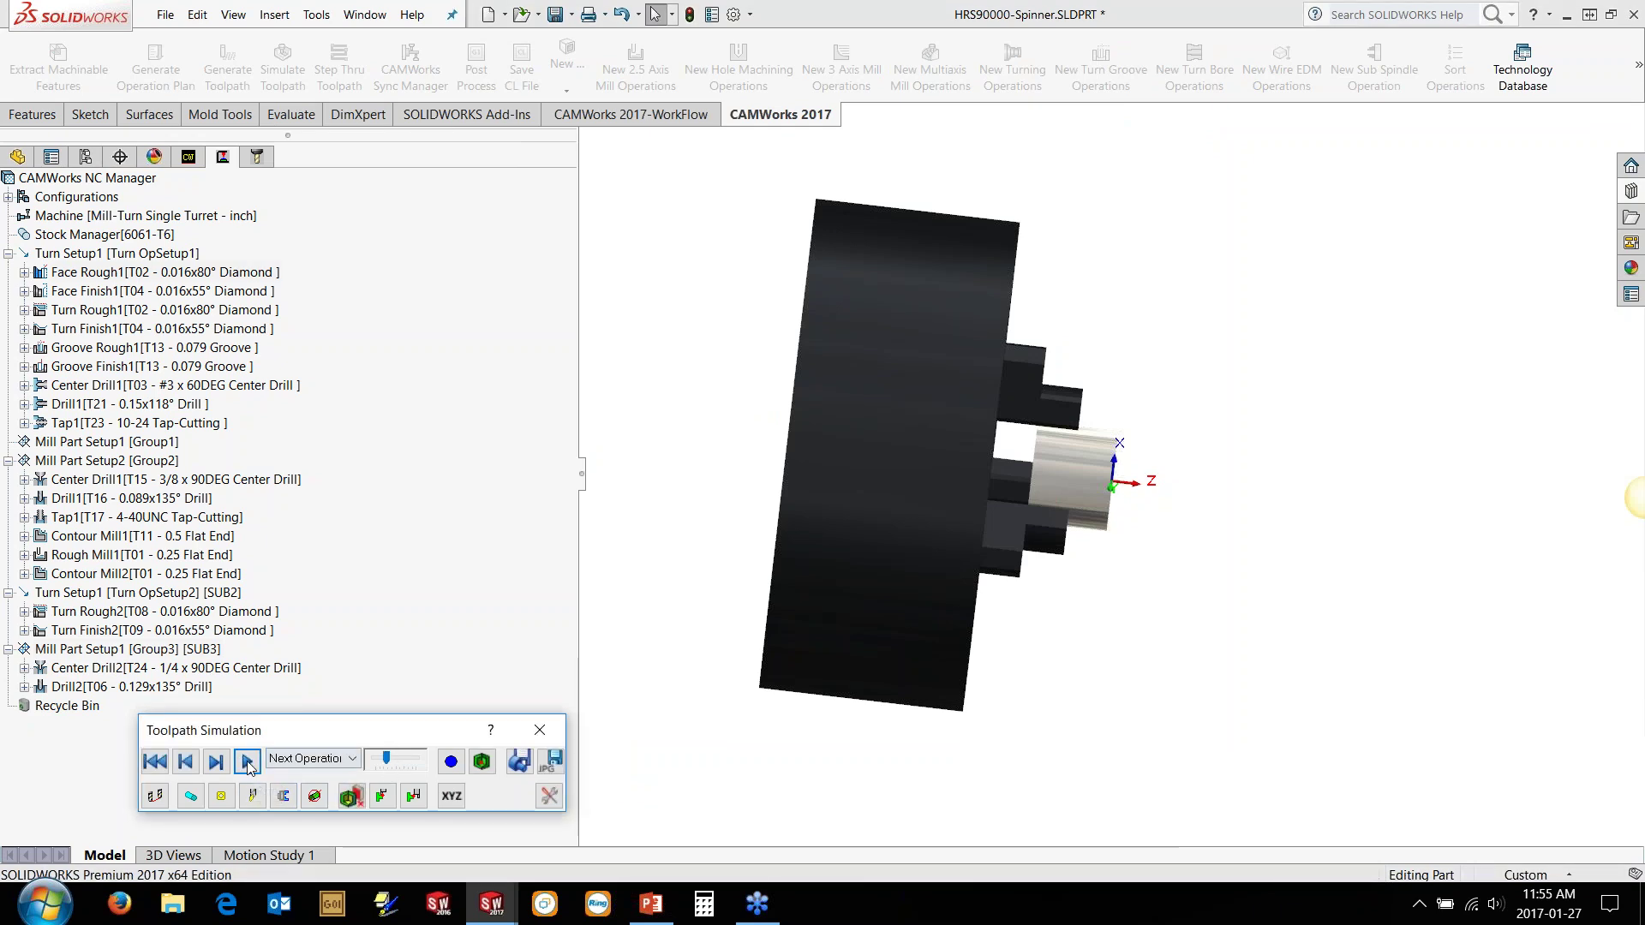
Step: Simulate the main spindle's facing, turning, grooving, and hole operations one after another, viewing the stock at an angle
click(248, 762)
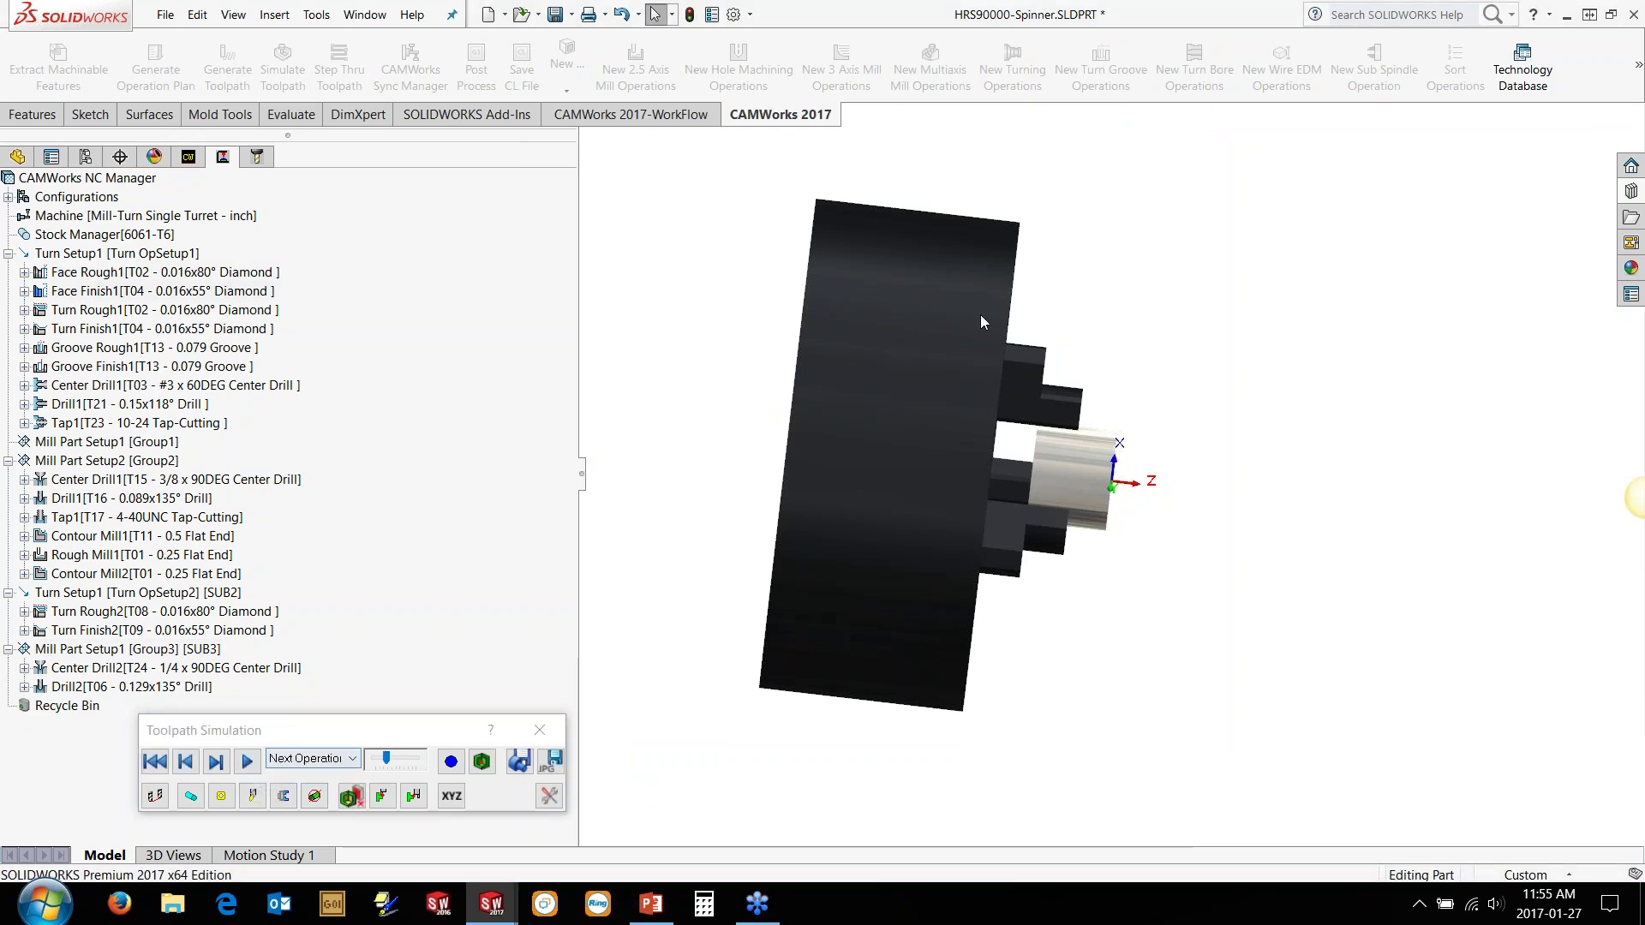
scroll(980, 315, down, 1)
middle_drag(980, 315, 926, 317)
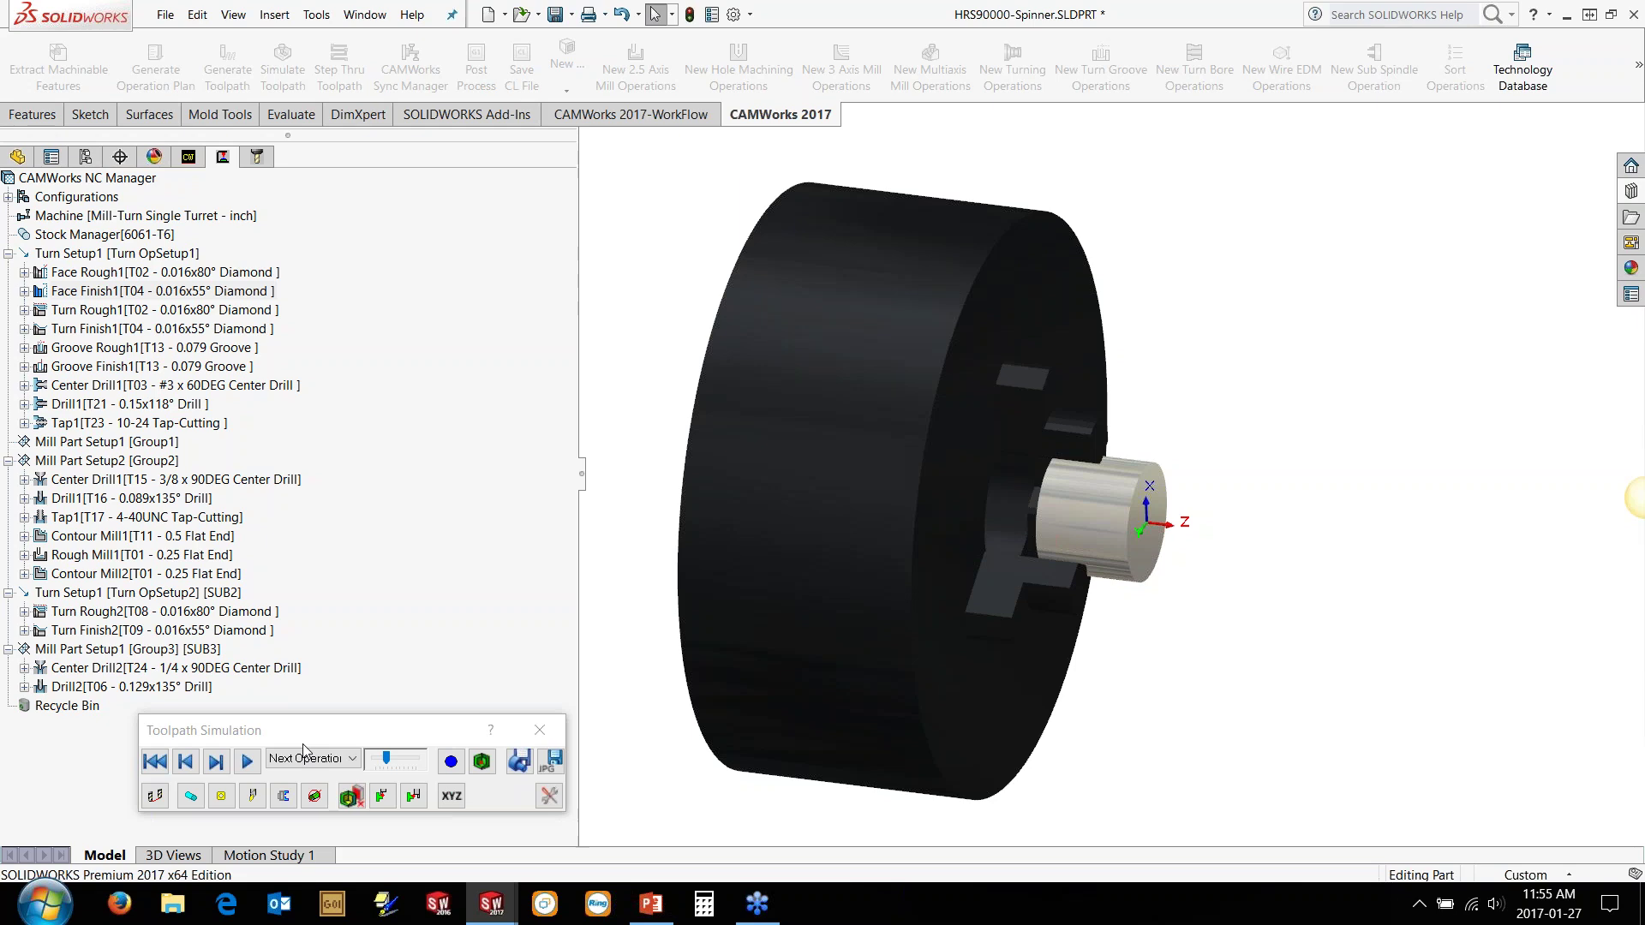
click(250, 762)
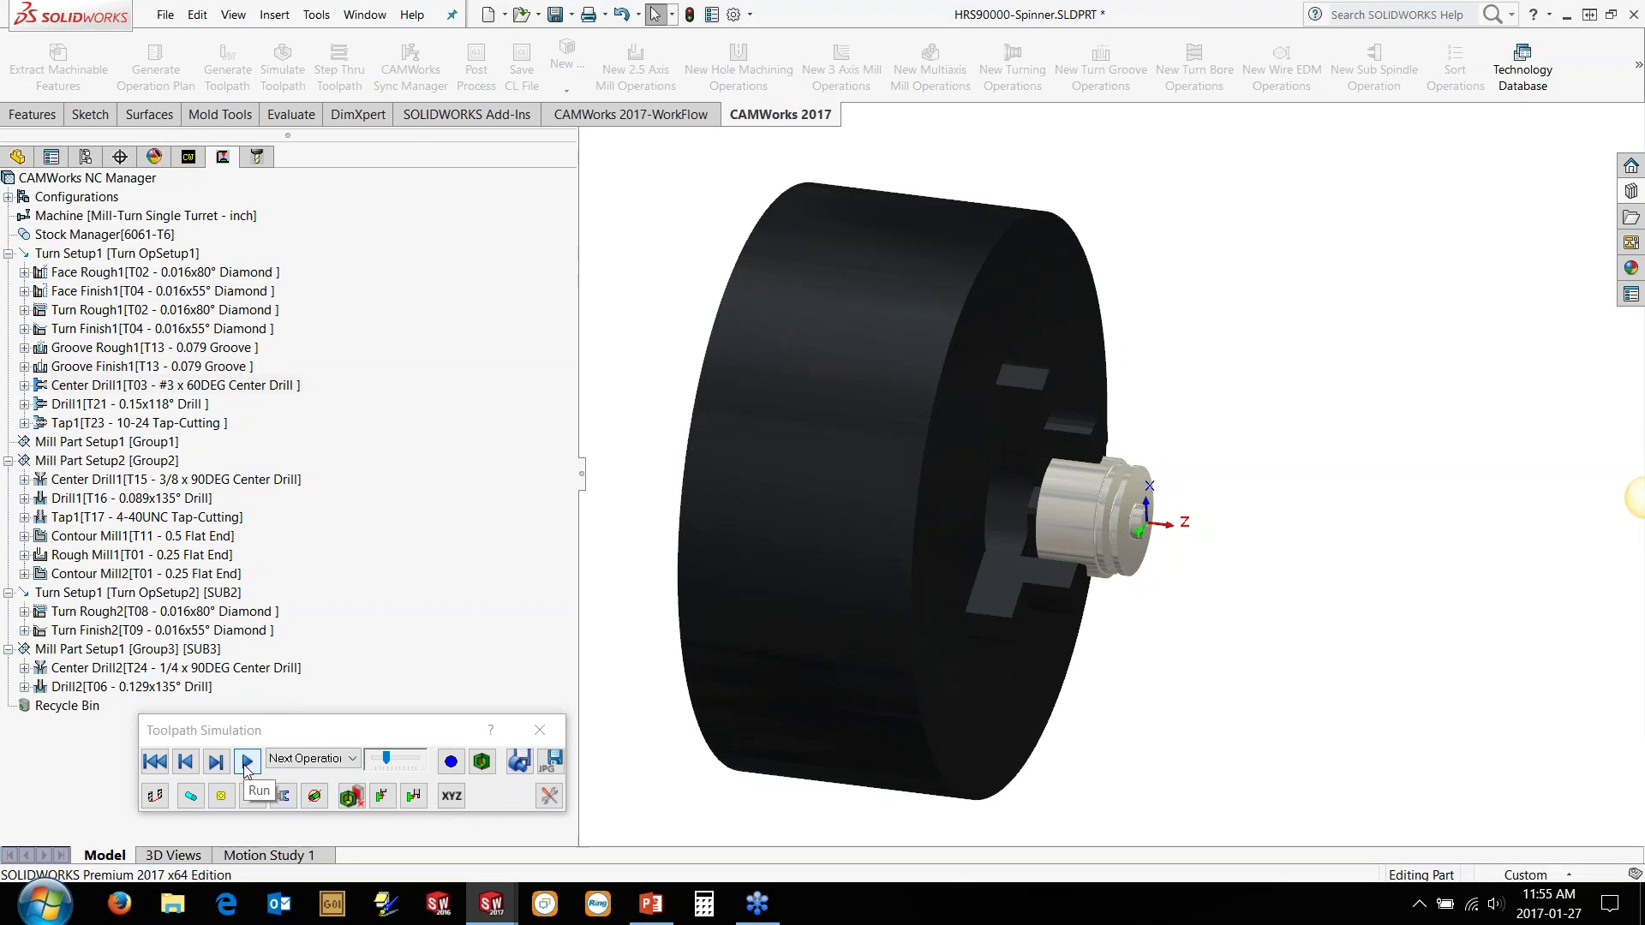
click(247, 761)
click(254, 763)
click(257, 762)
Step: Simulate the center drill, drill, tap, and first contour mill operations of Mill Part Setup2 up close
scroll(1209, 514, down, 5)
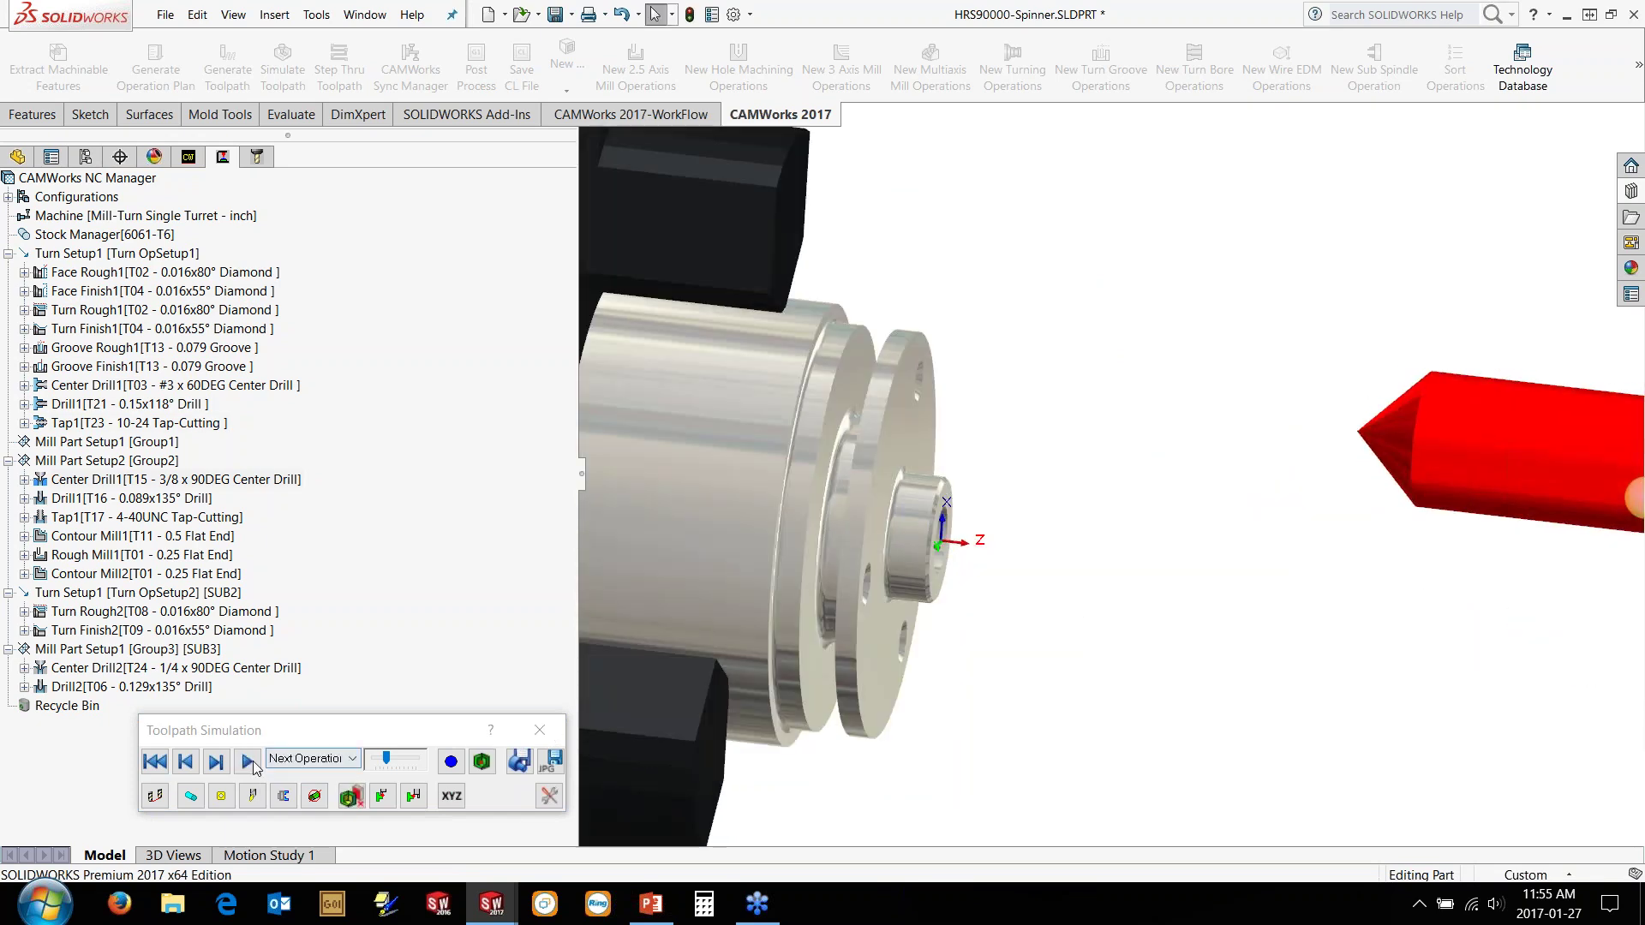
click(248, 761)
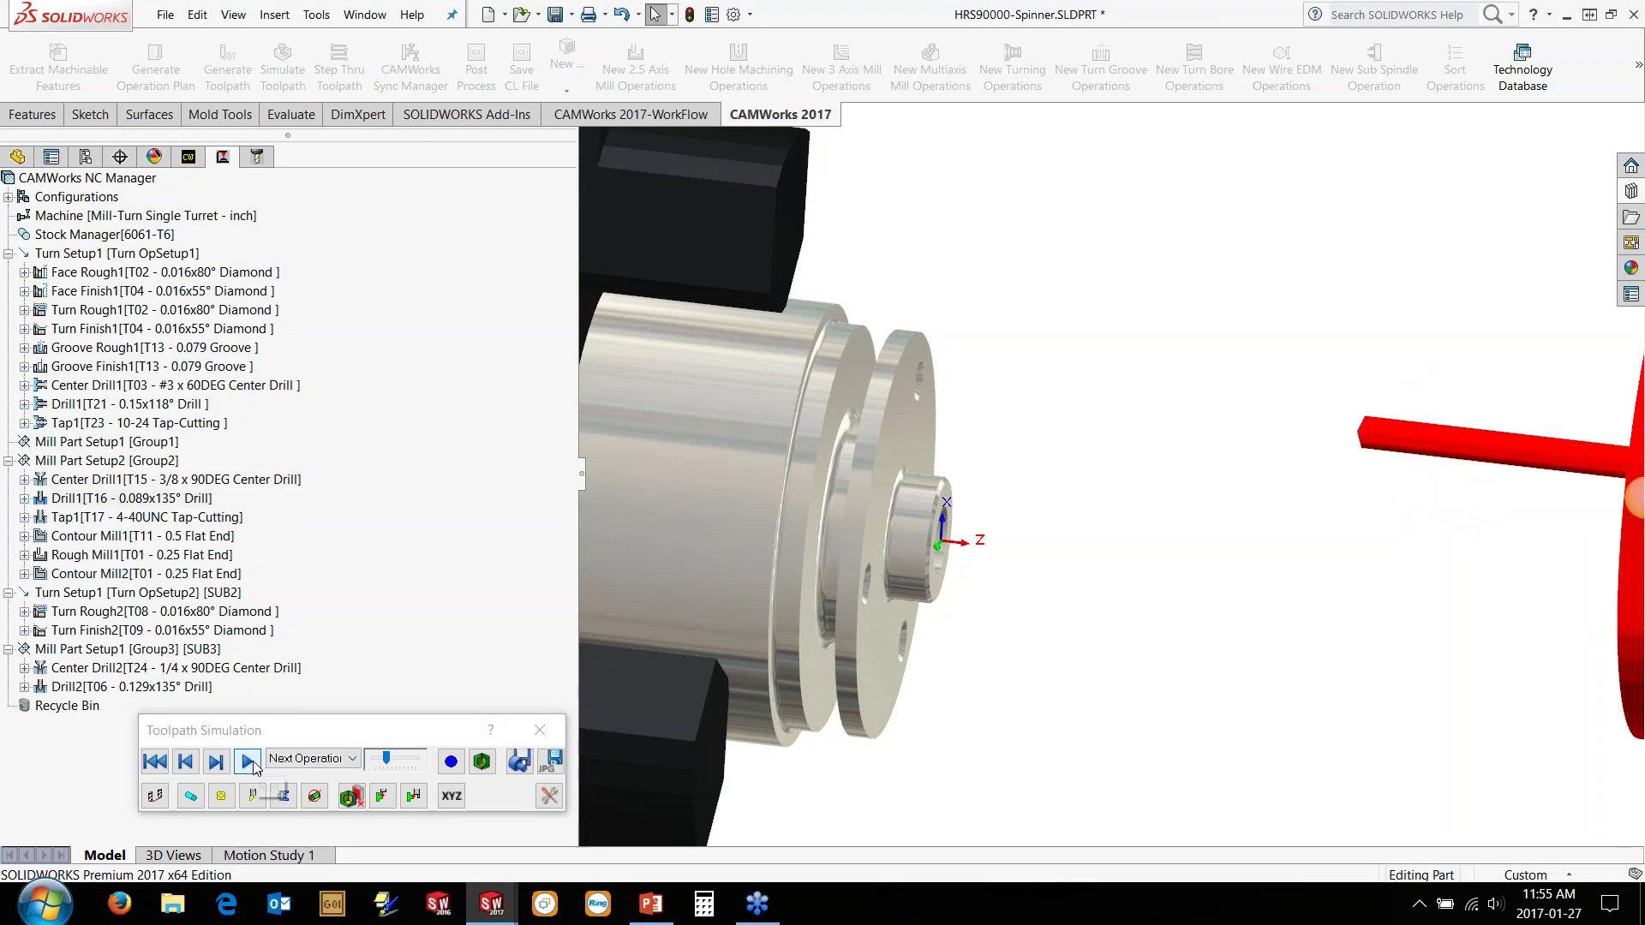
click(249, 762)
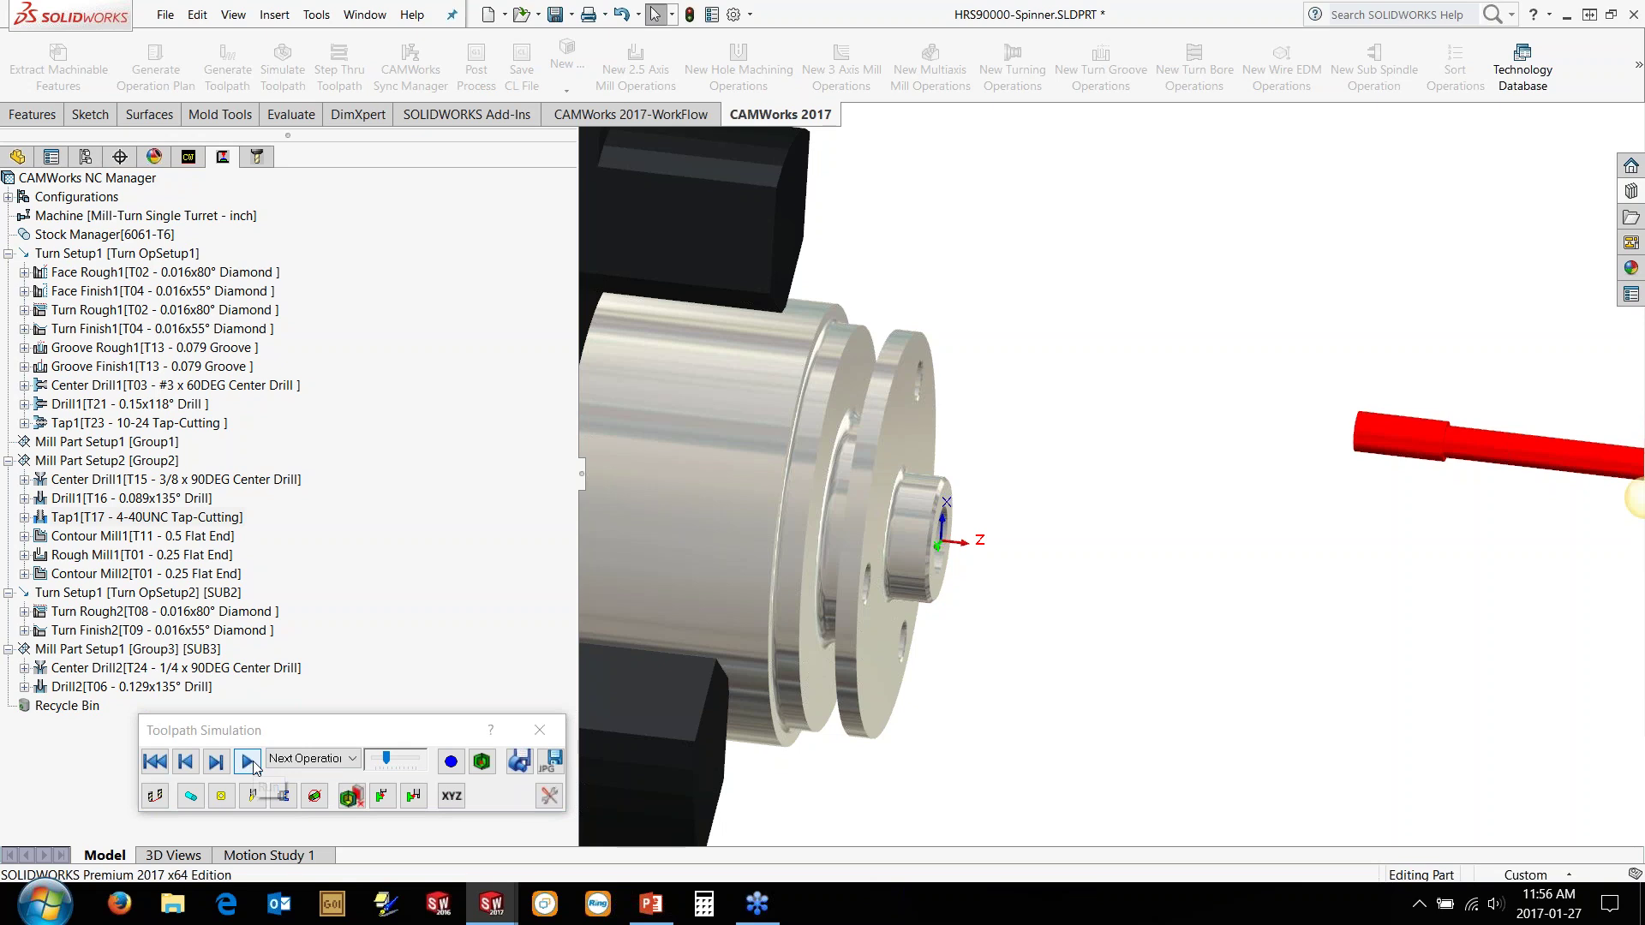
click(248, 761)
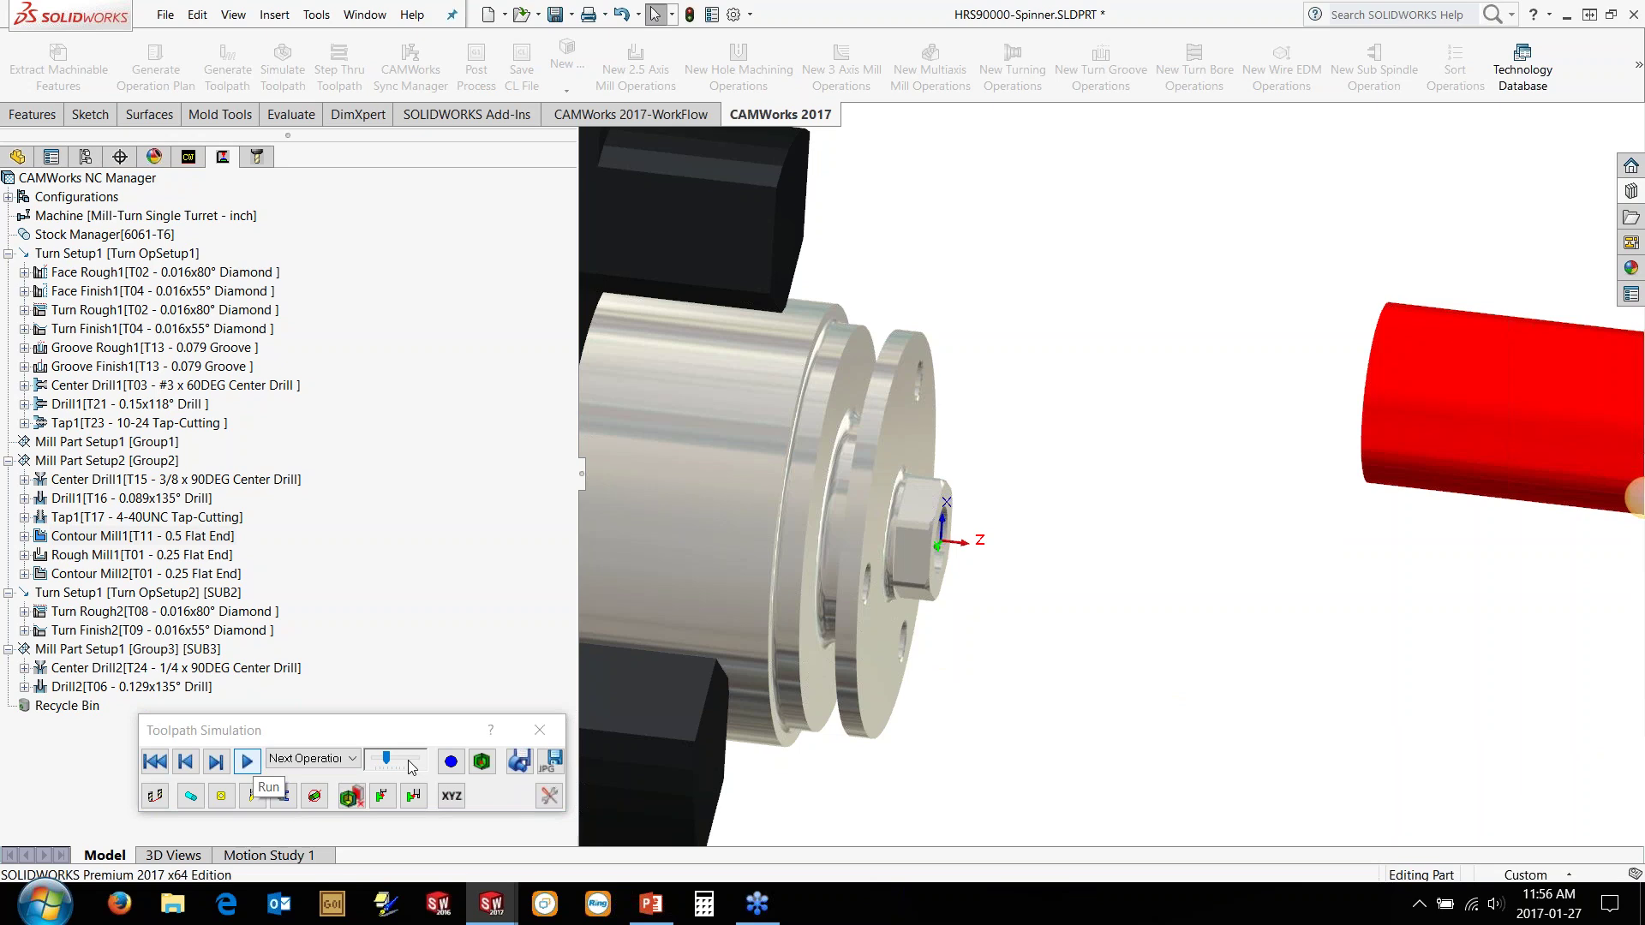
Step: Speed up the simulation and run the remaining Group2 milling and the sub spindle turning operations
drag(386, 759, 411, 761)
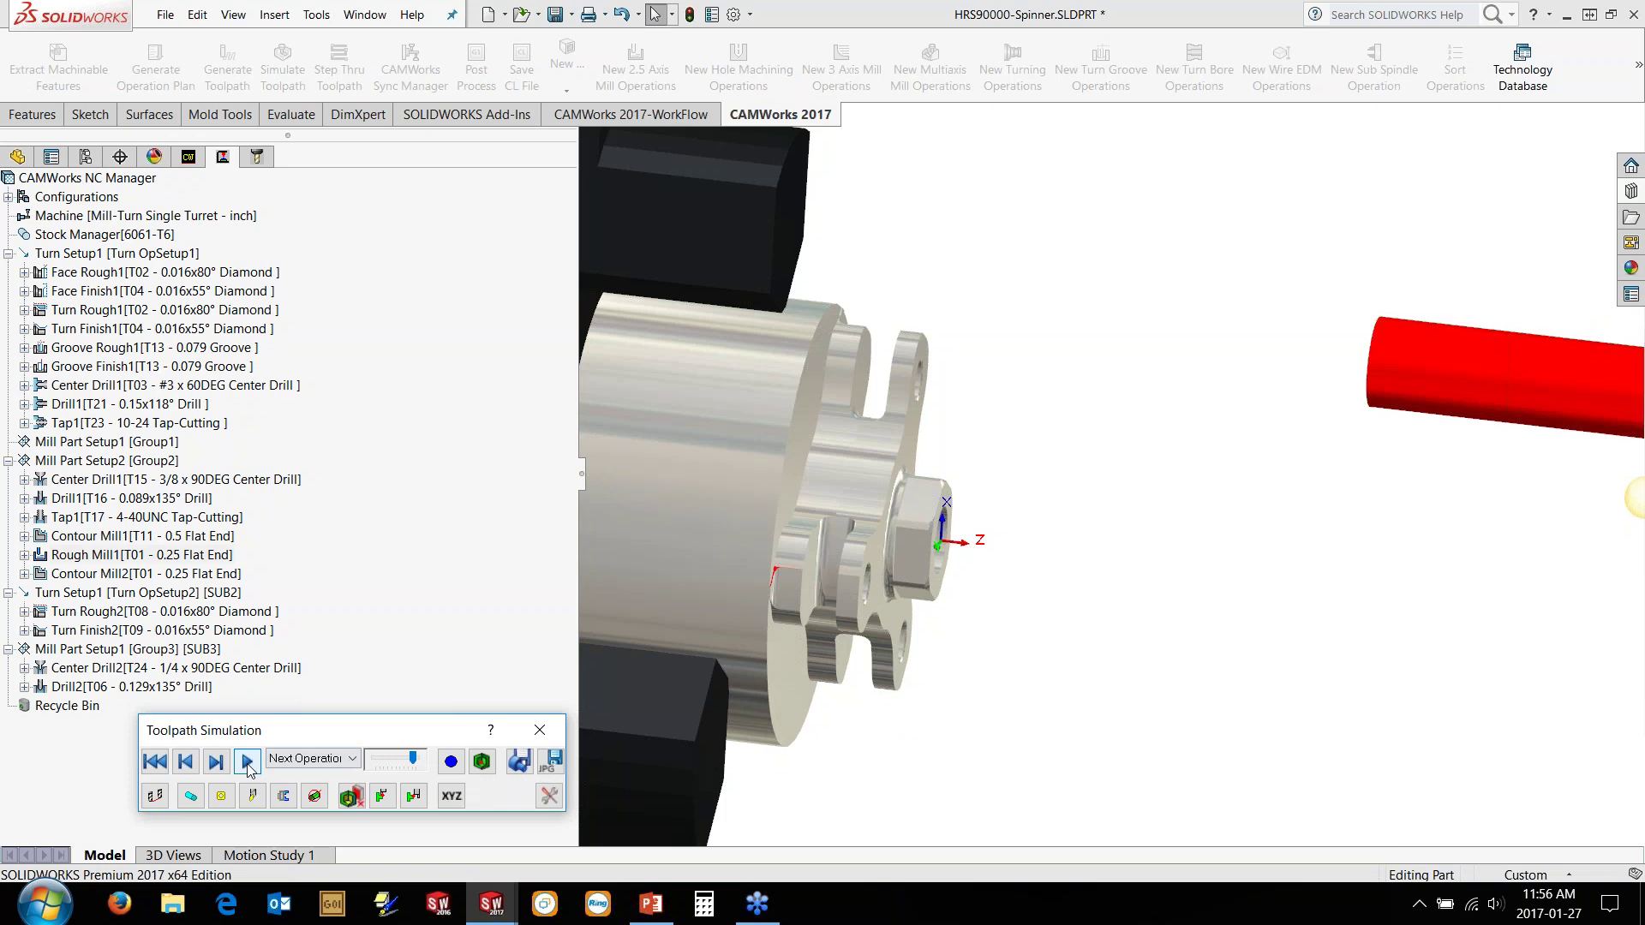
click(248, 762)
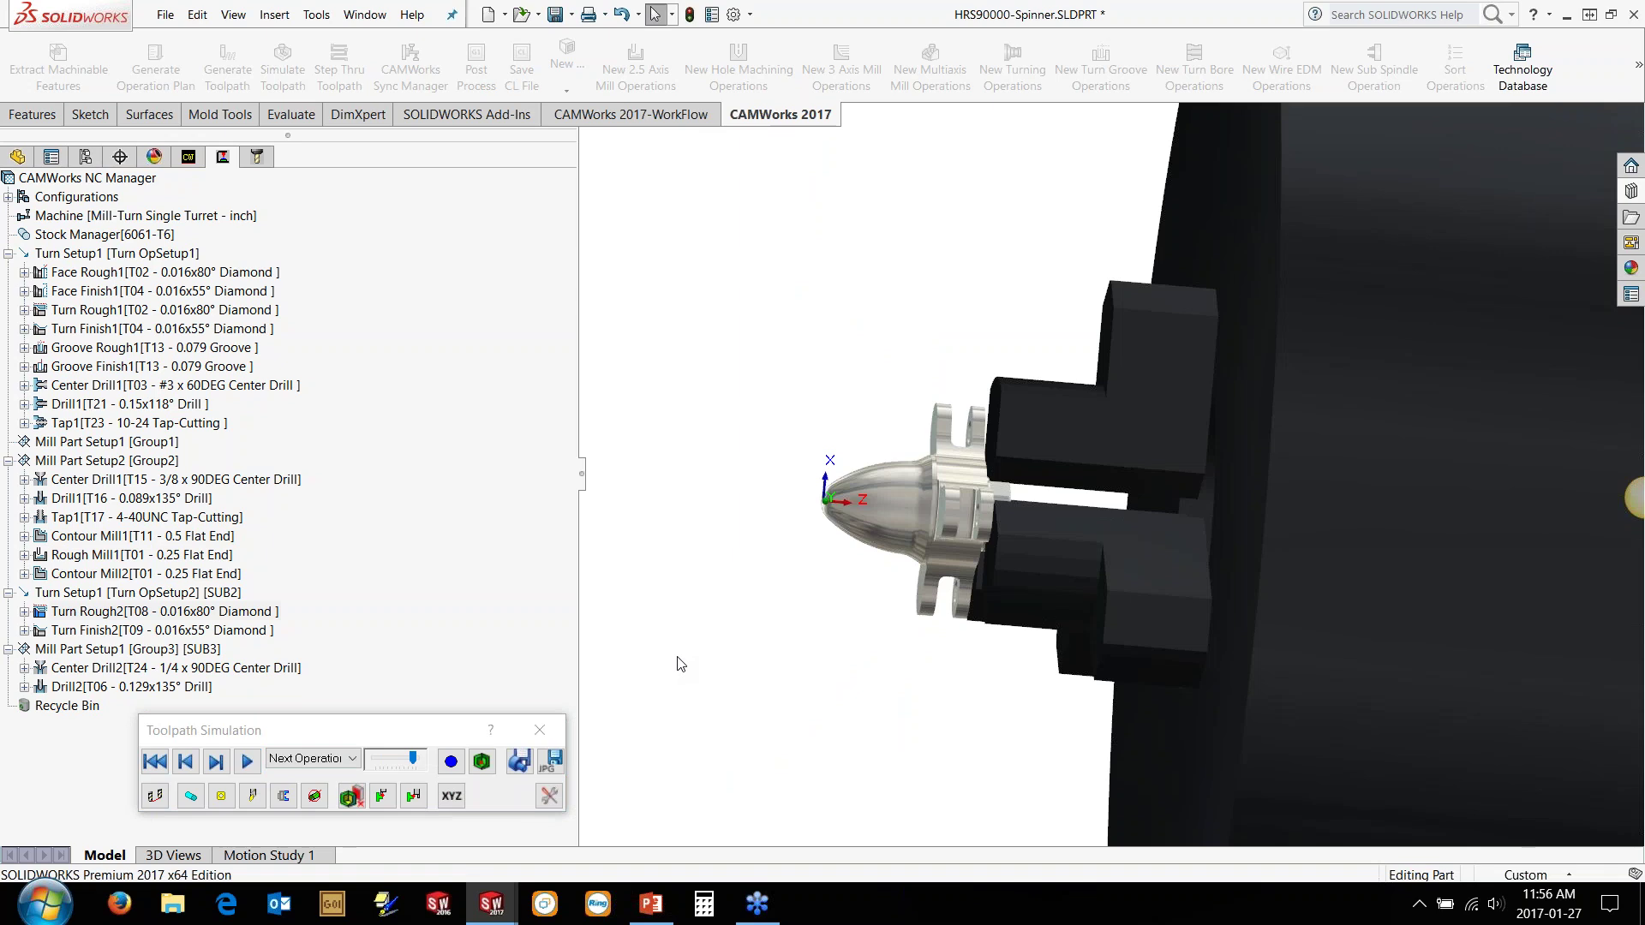
click(246, 761)
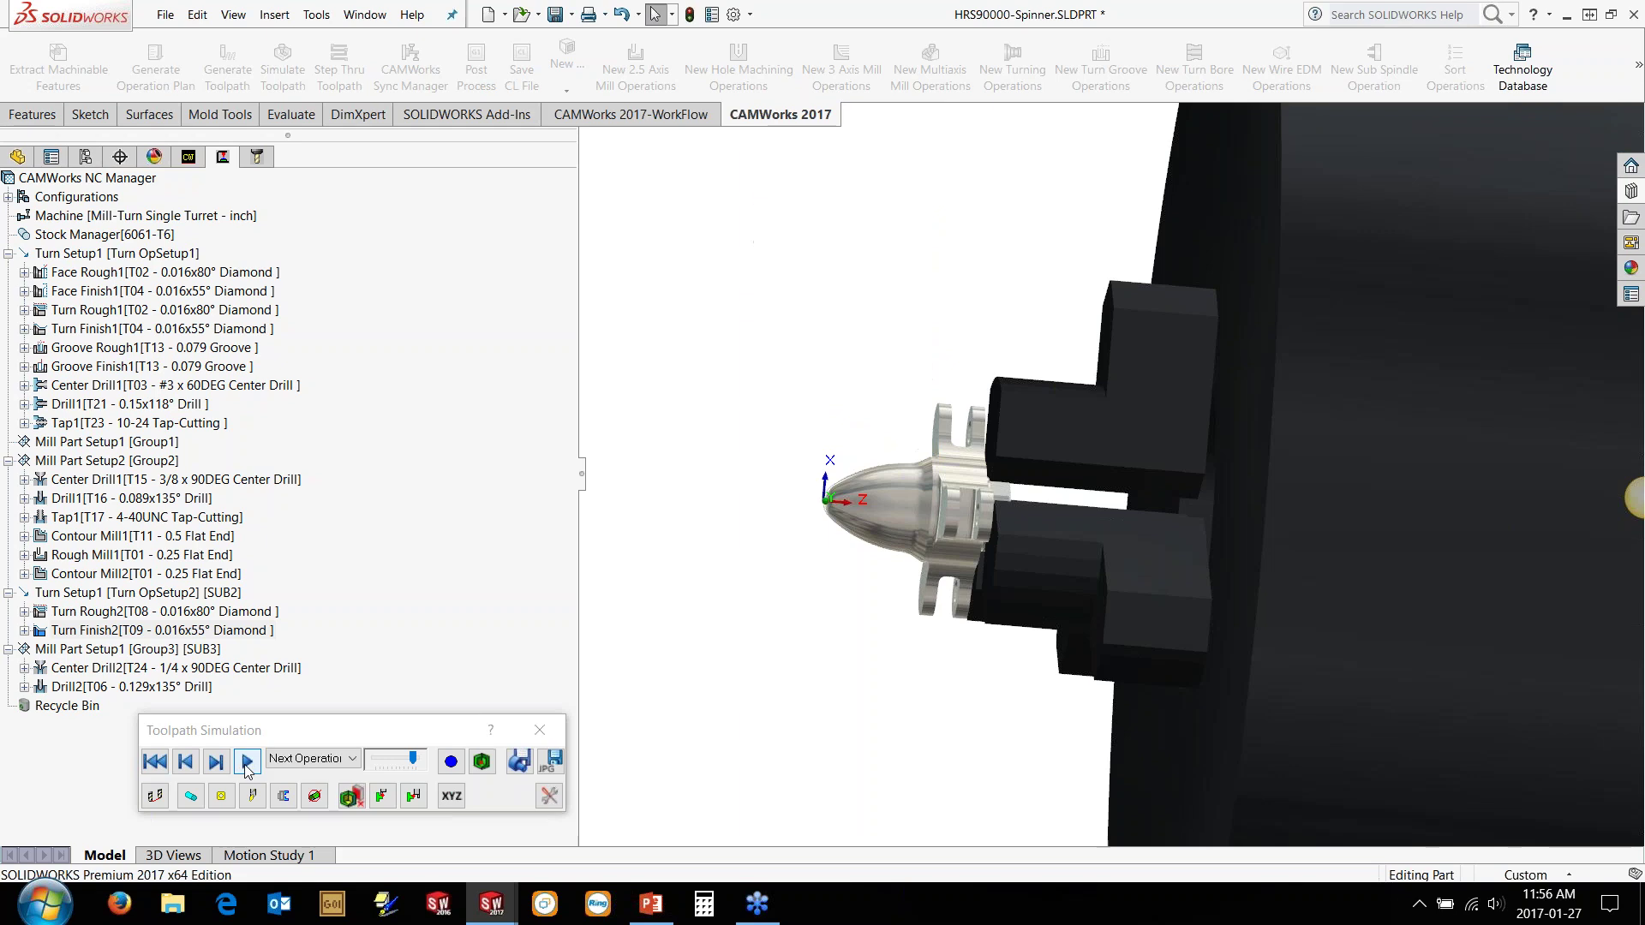
Step: Run the next sub spindle operation in the toolpath simulation, and close the simulation
click(246, 762)
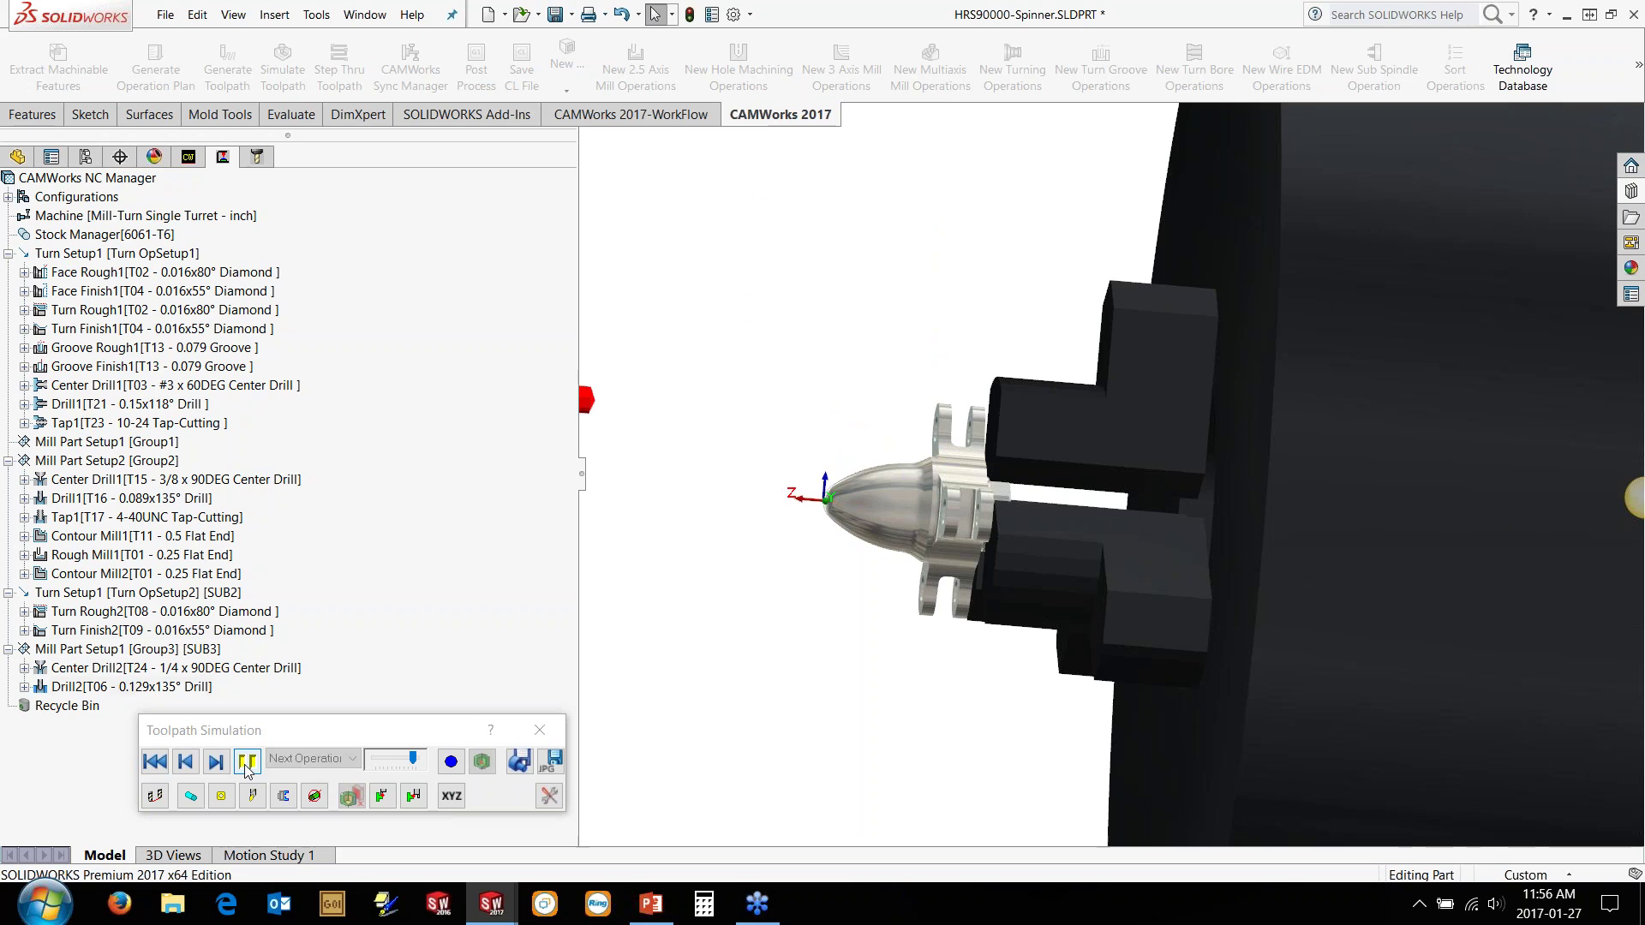
click(539, 731)
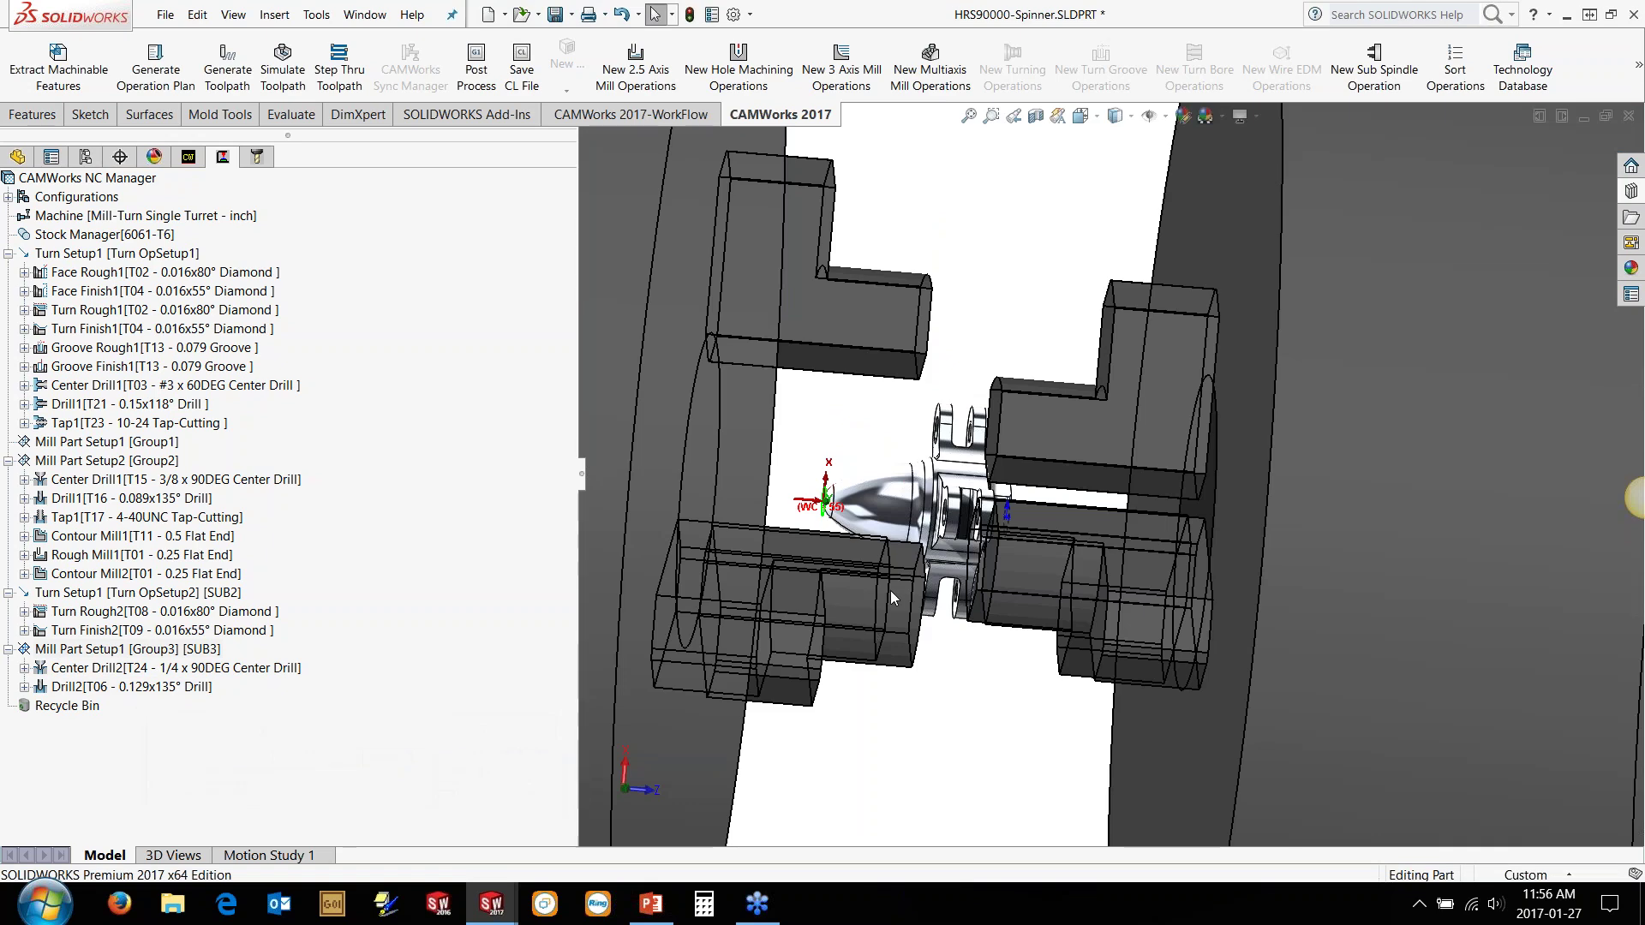
scroll(890, 589, up, 5)
middle_drag(994, 560, 983, 582)
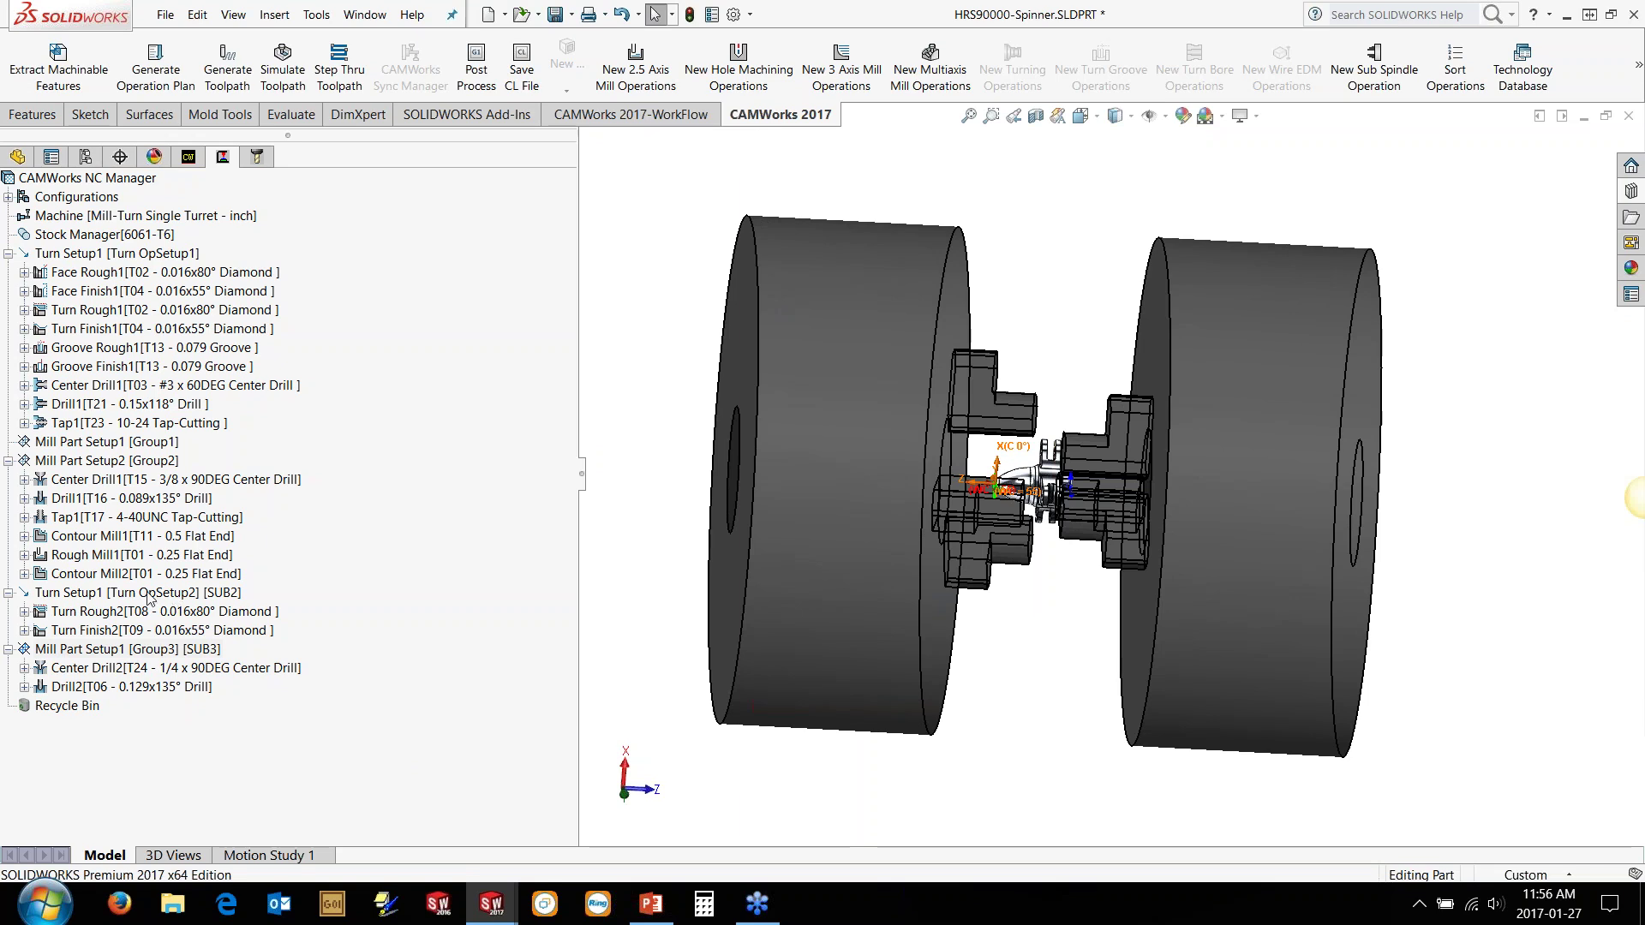
Step: Add a sub spindle operation from the Standard transfer template after the Contour Mill2 operation in Mill Part Setup2
click(74, 576)
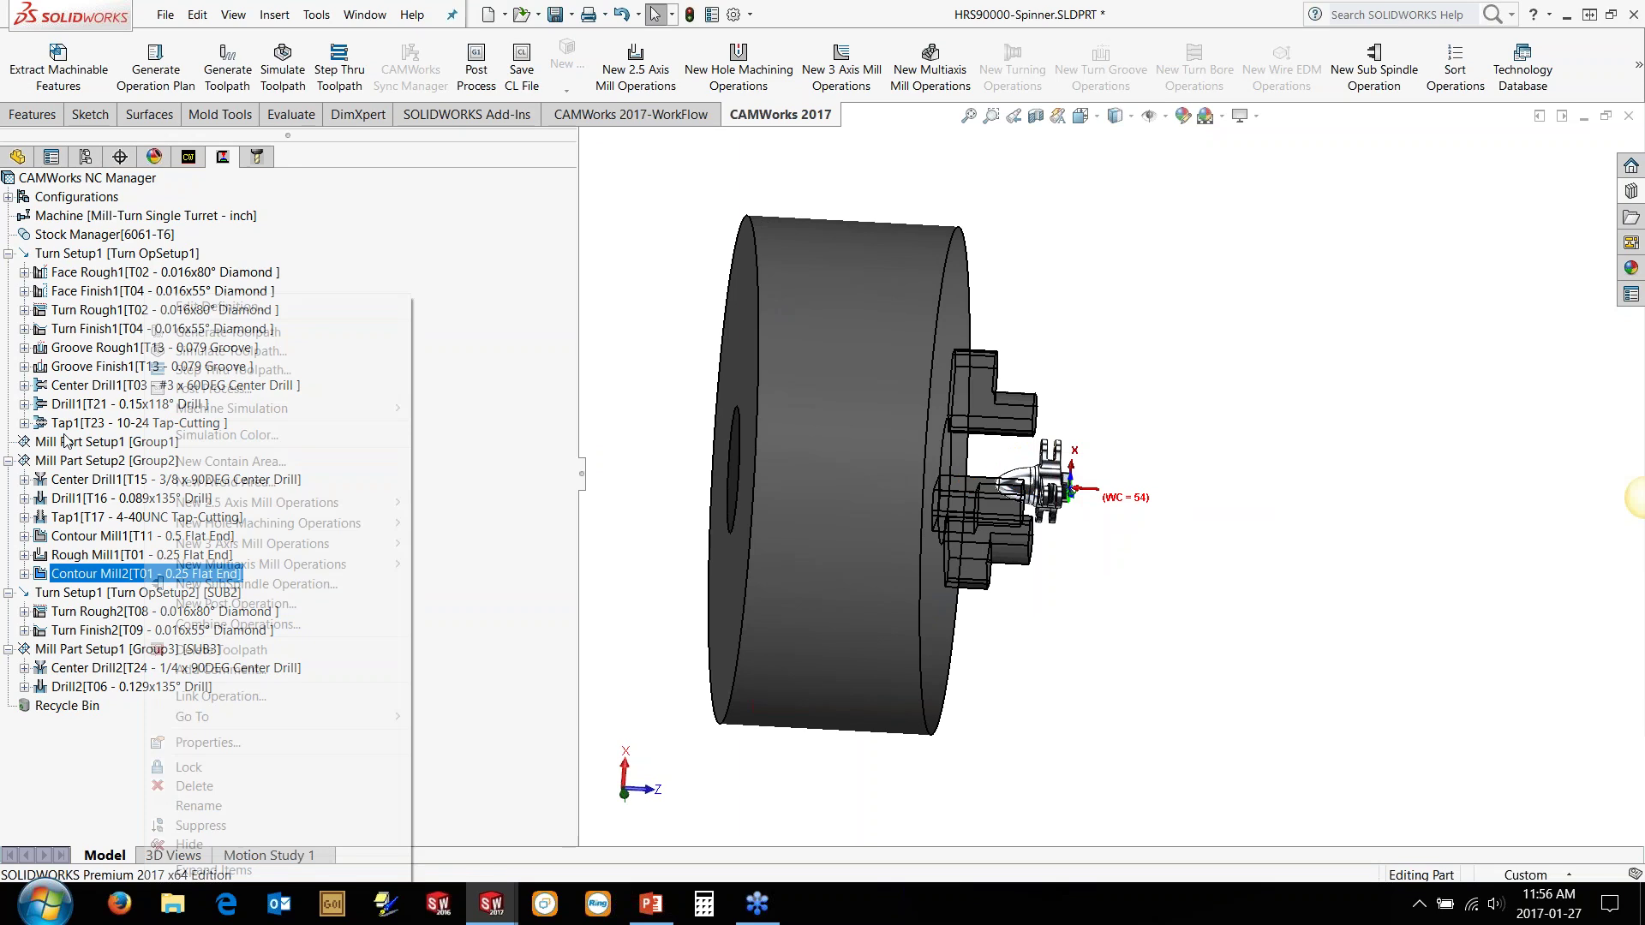
right_click(73, 576)
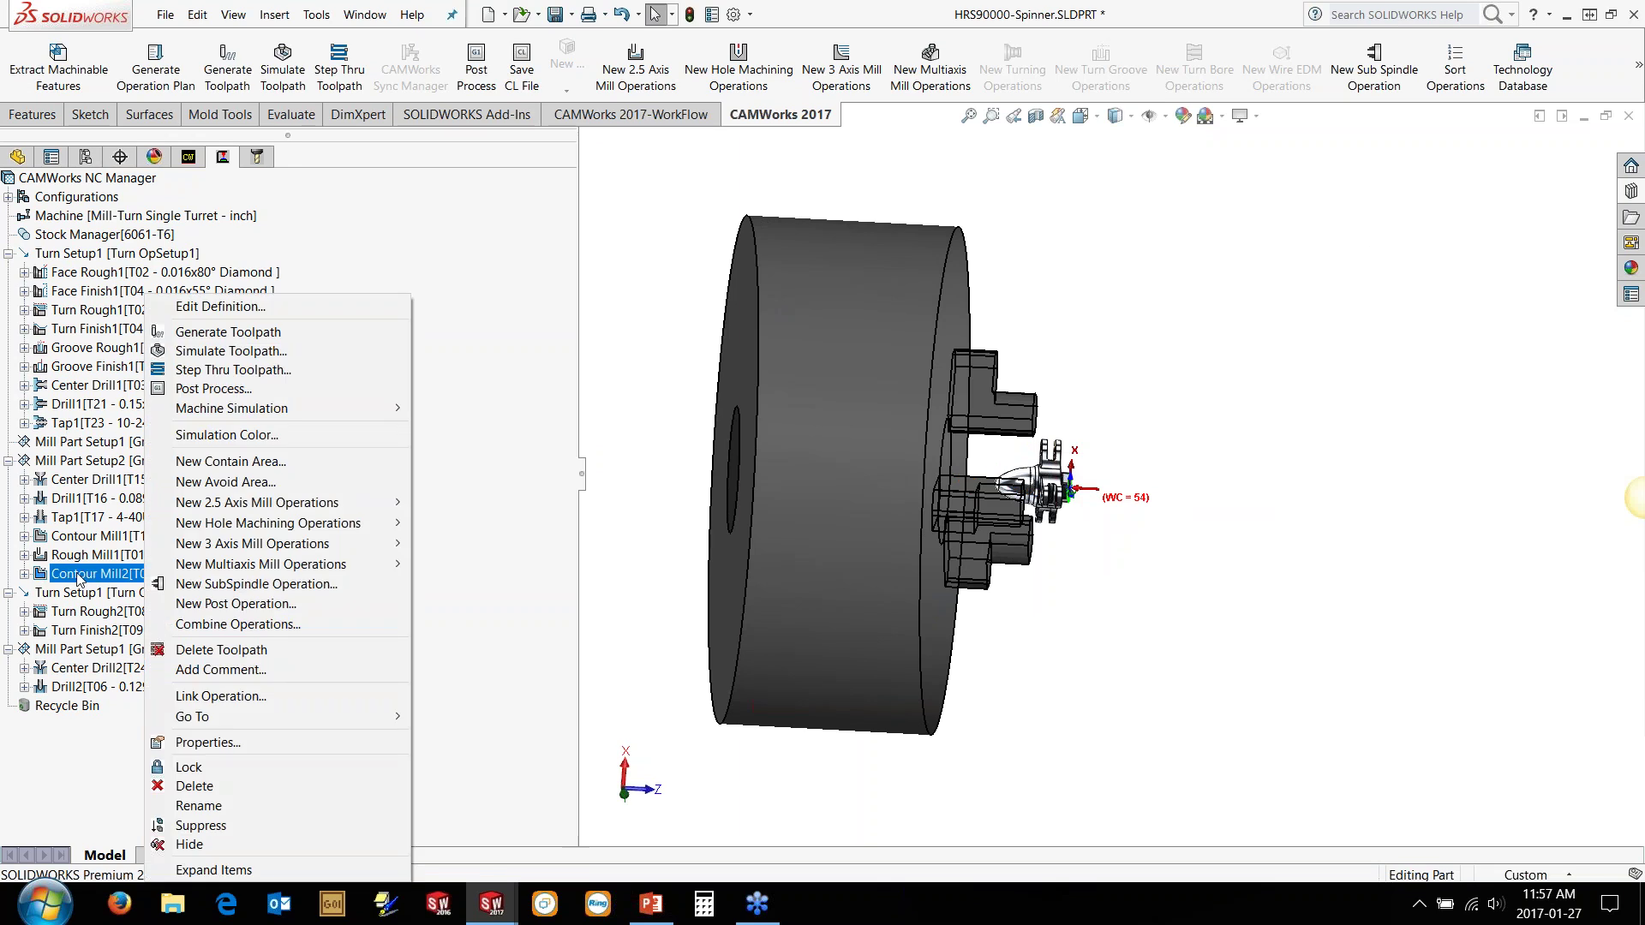
click(228, 583)
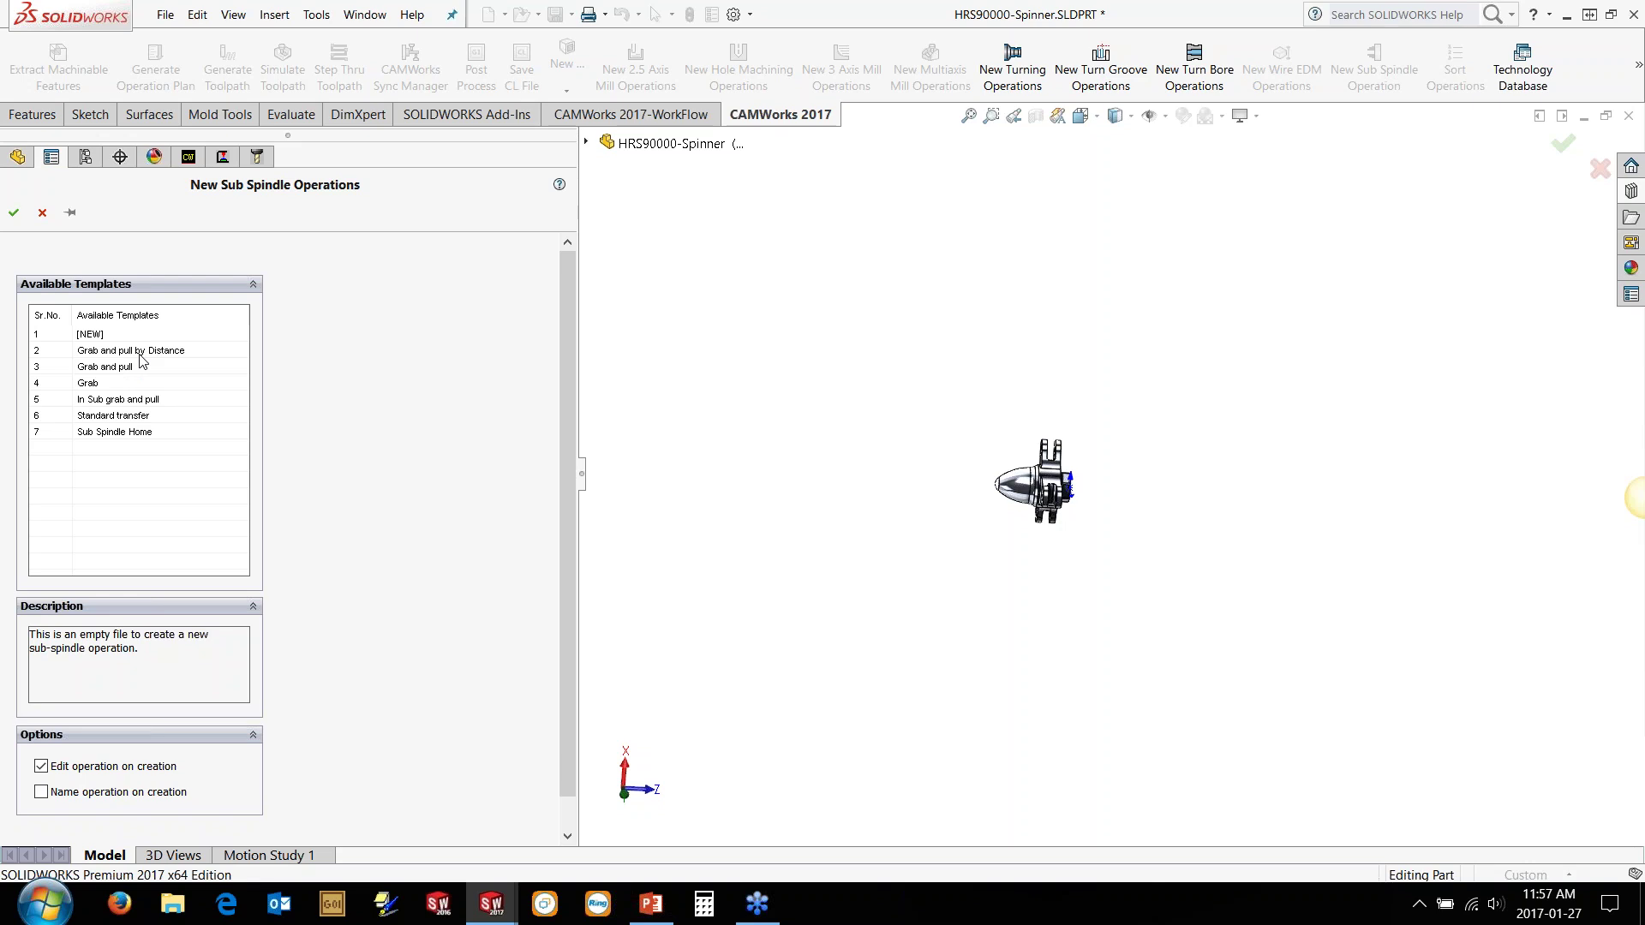
click(135, 418)
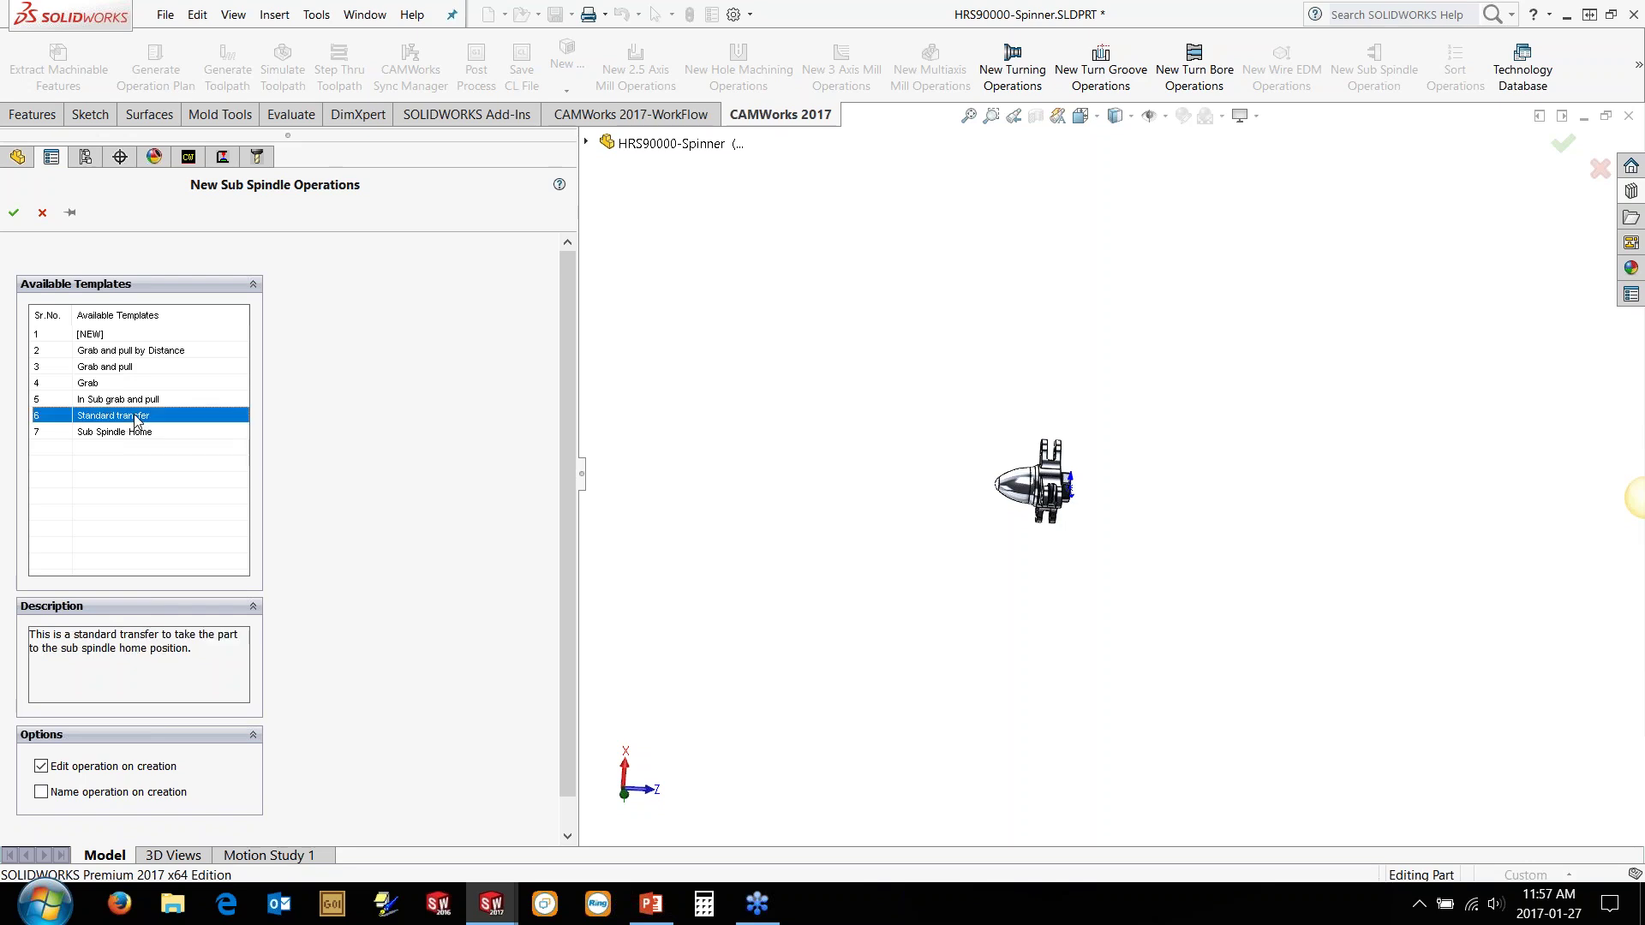
click(16, 215)
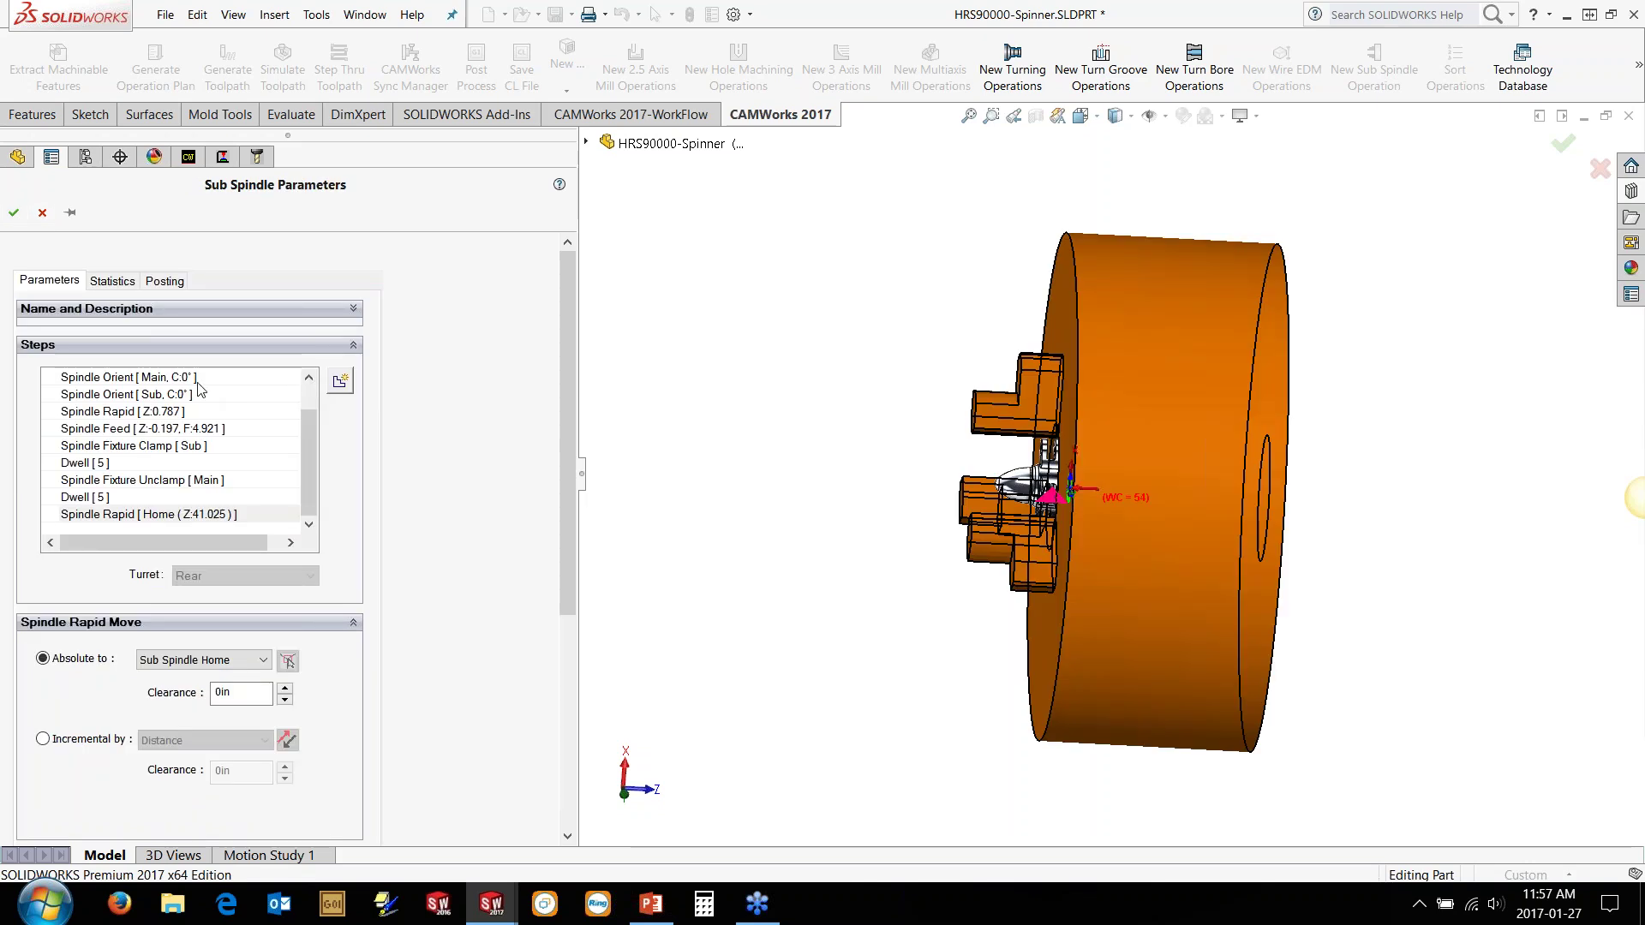
Step: Set the sub spindle's orient angle to 30 degrees in the transfer steps
click(194, 381)
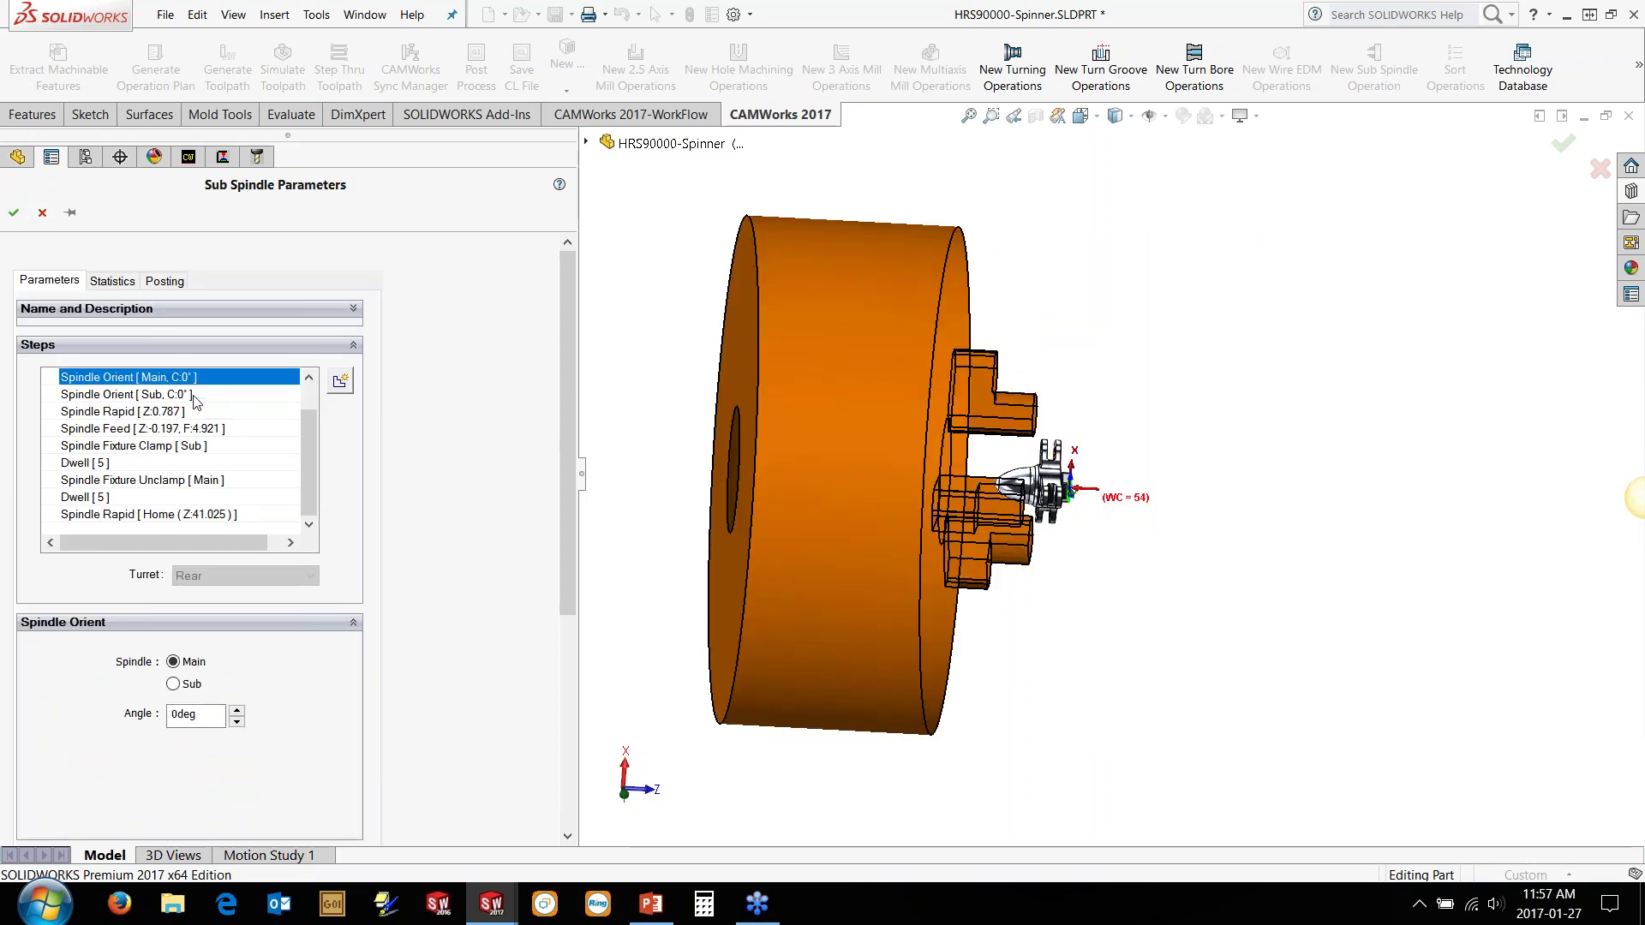
click(193, 398)
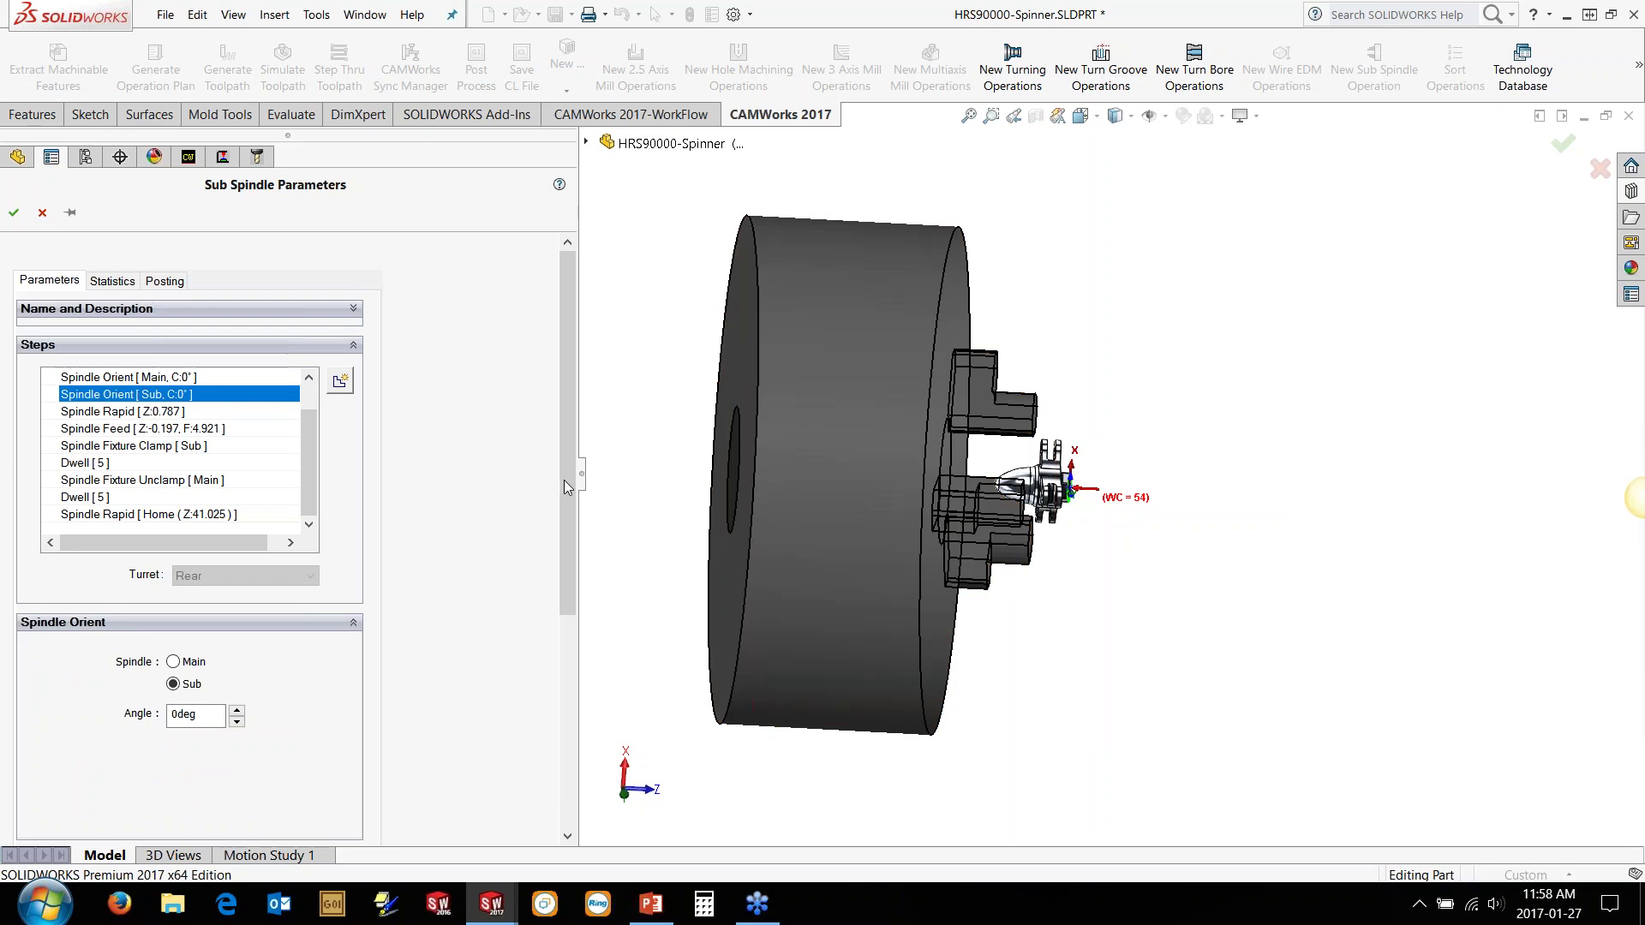
middle_drag(1285, 480, 1048, 465)
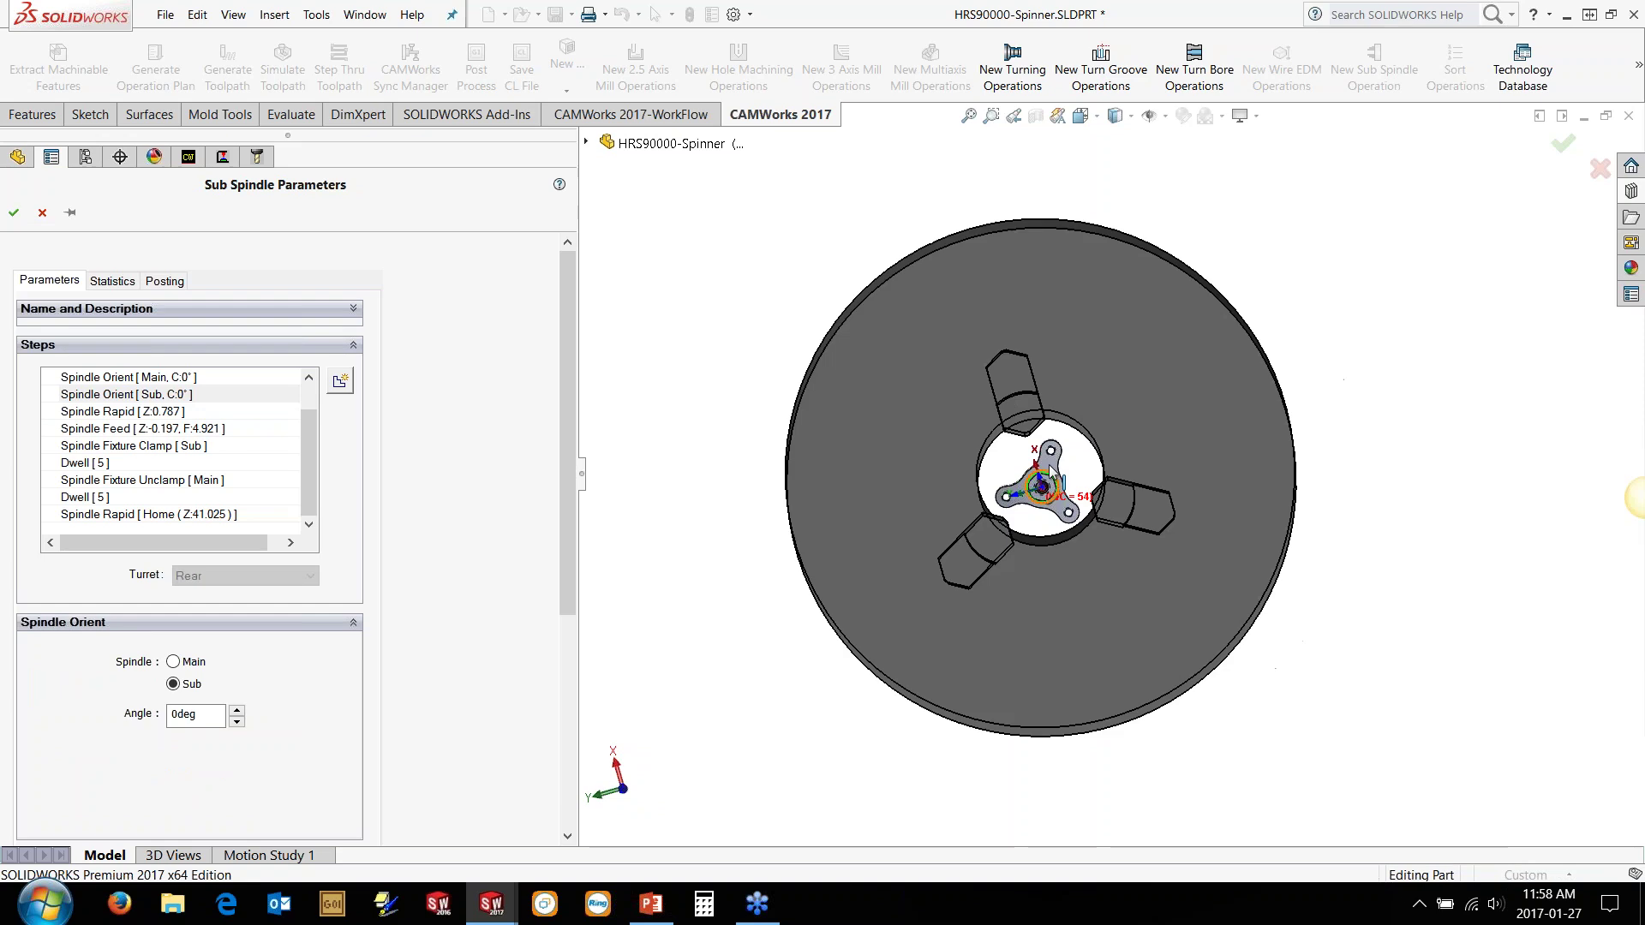
scroll(1049, 464, down, 6)
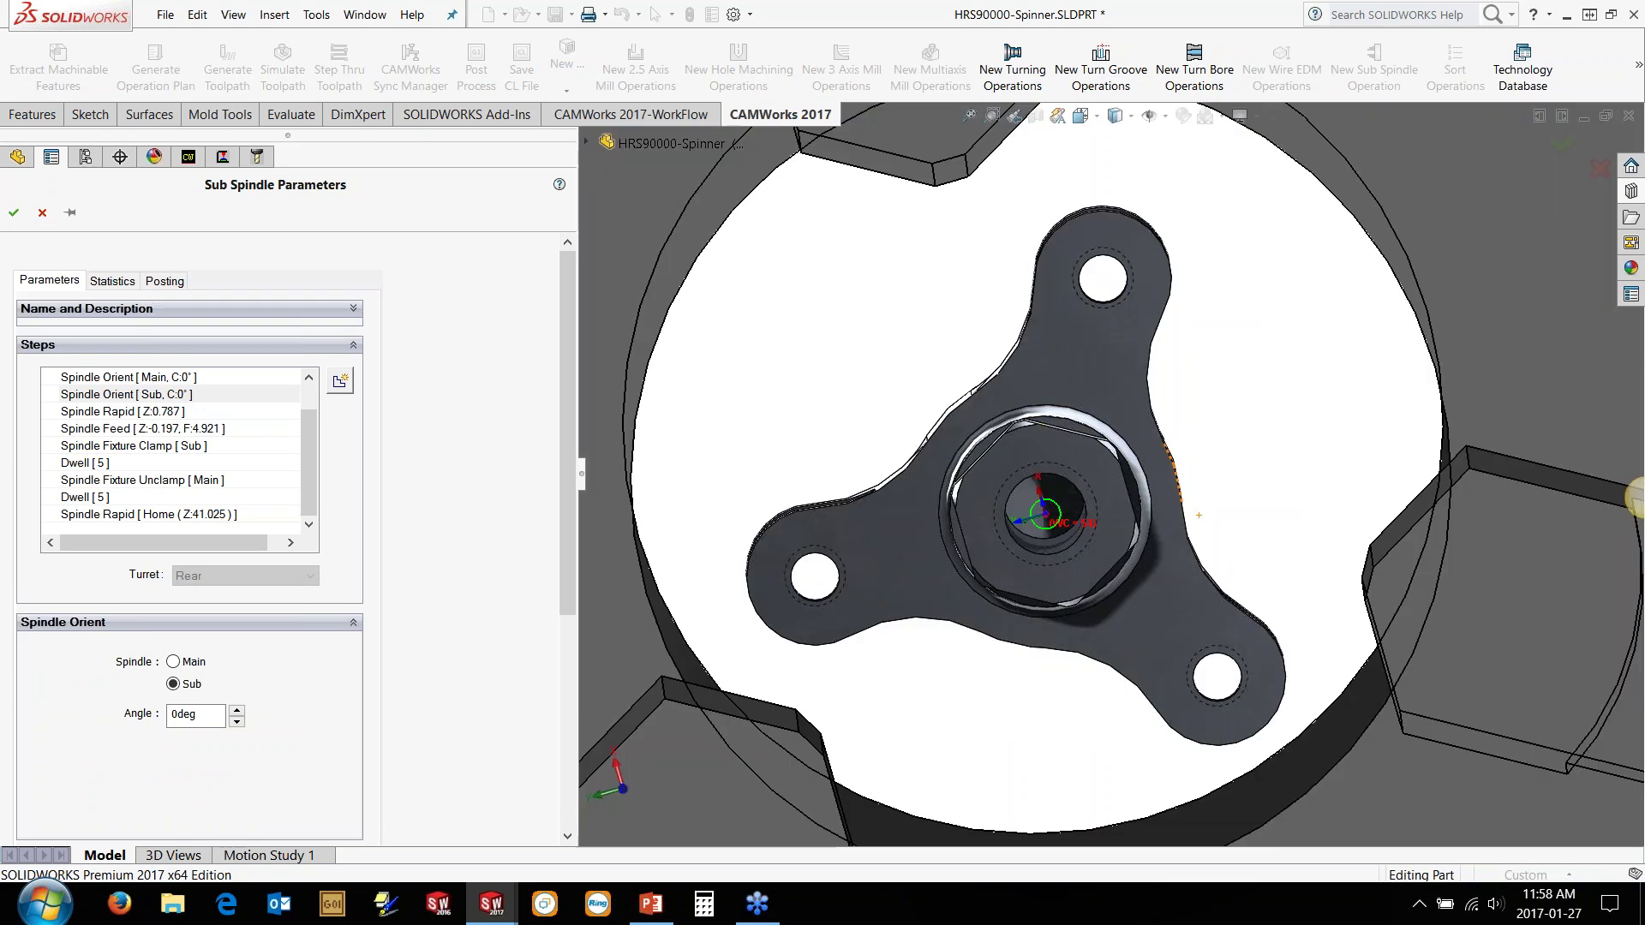
double_click(193, 715)
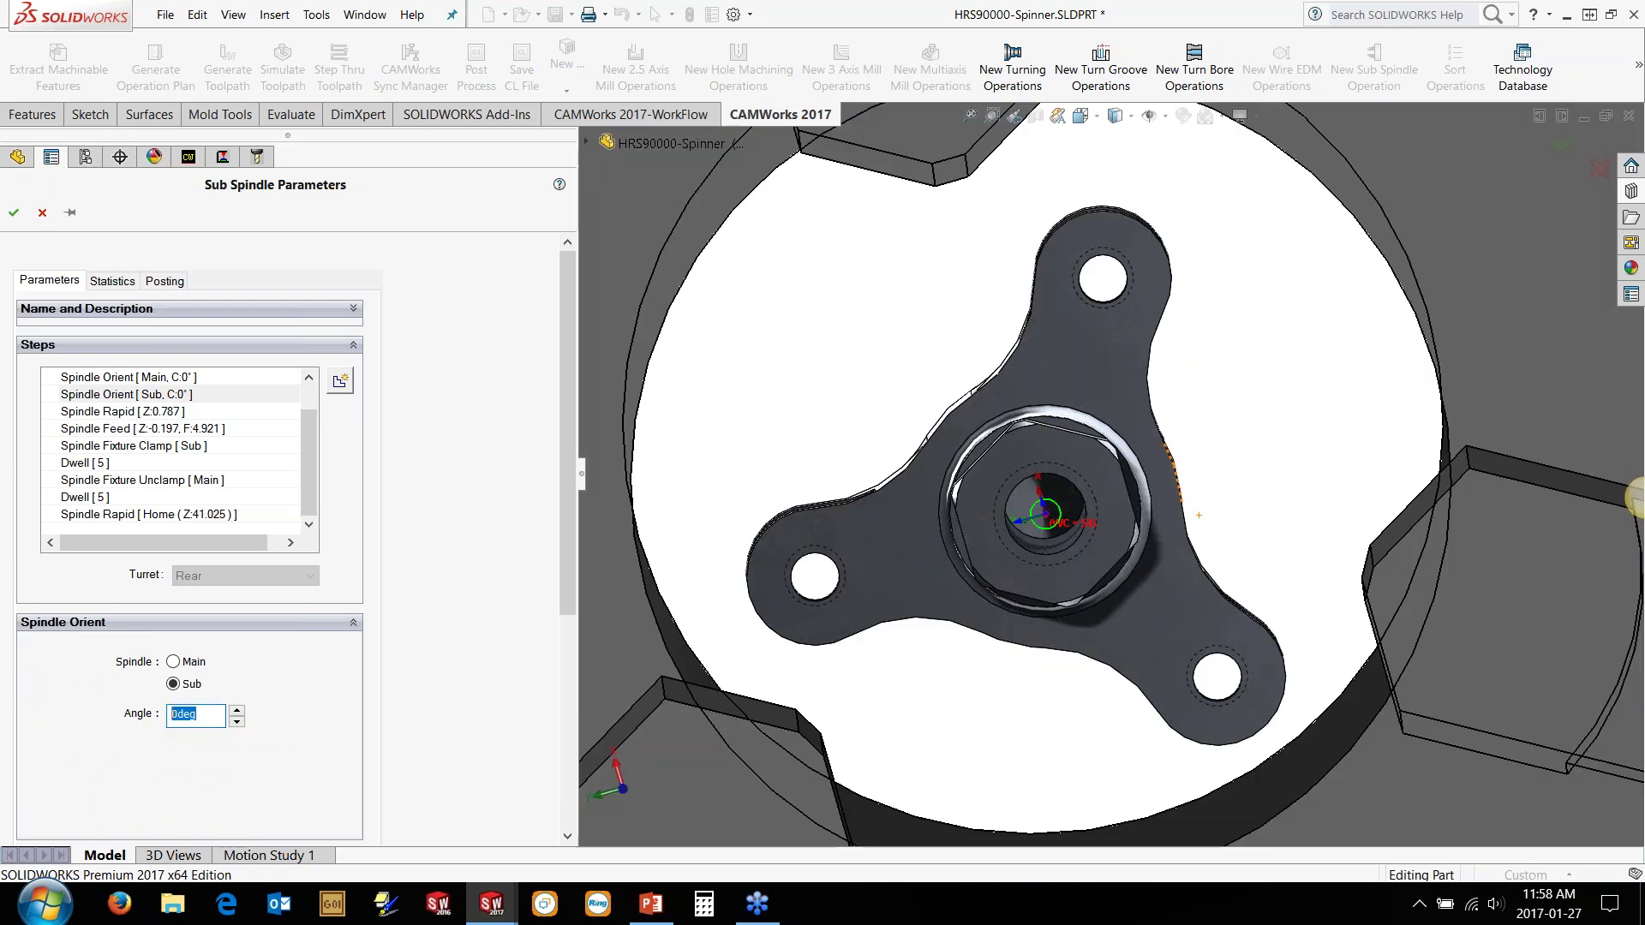
text(30)
Step: Set the spindle rapid move's clearance from the setup origin to 1.187 in
click(185, 411)
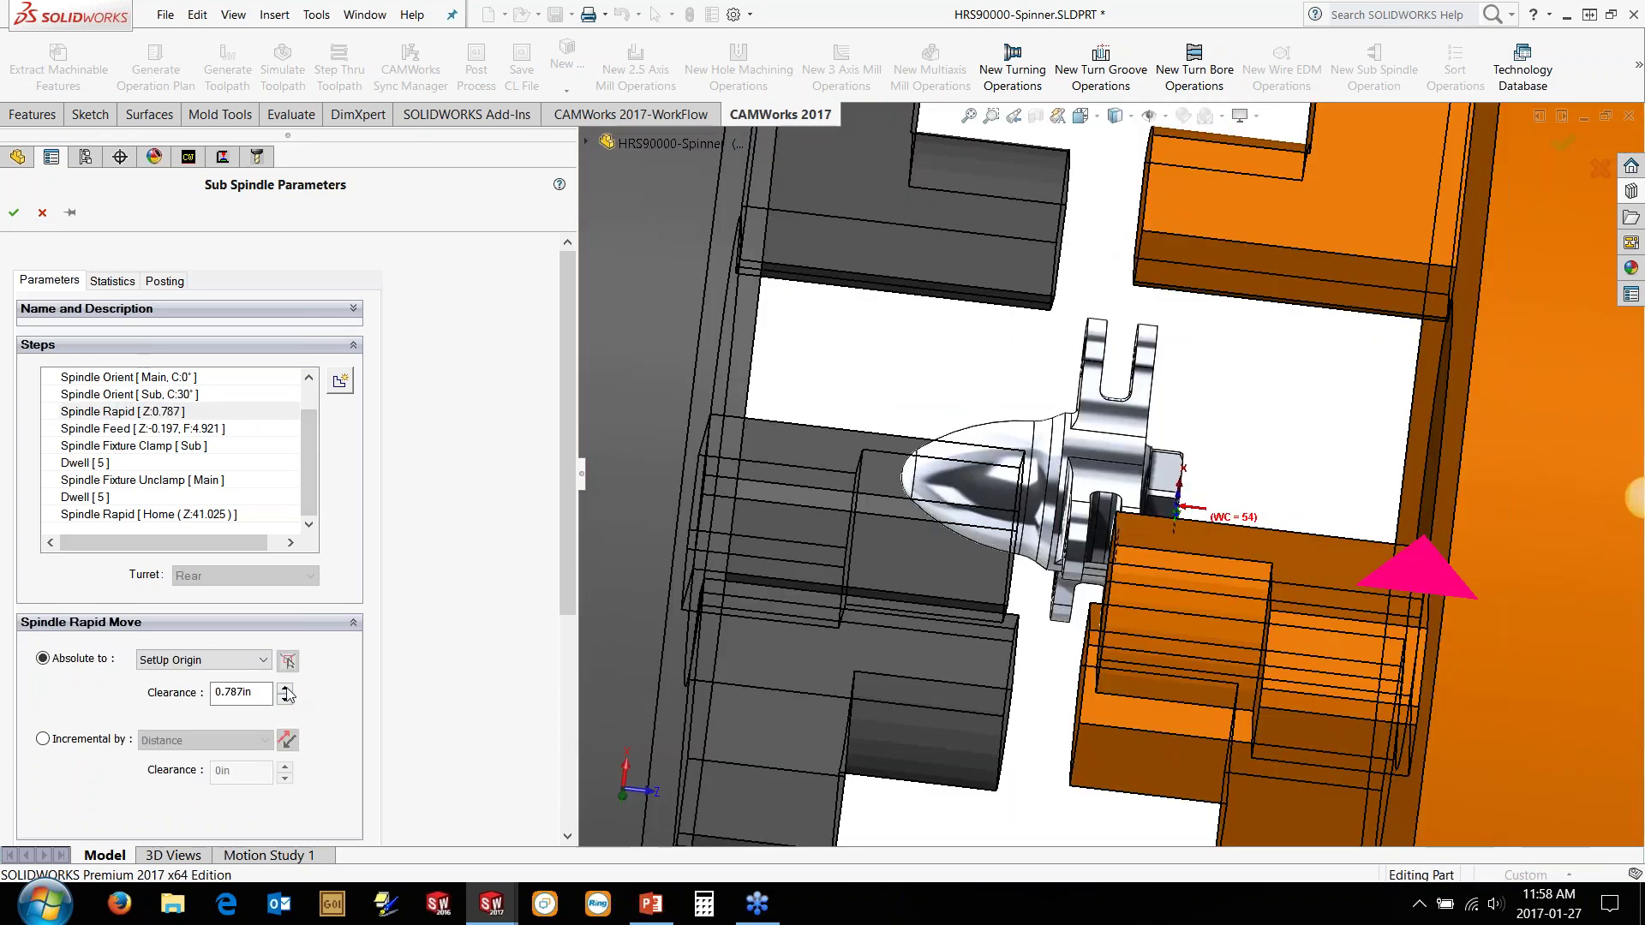
click(286, 688)
click(286, 689)
click(285, 689)
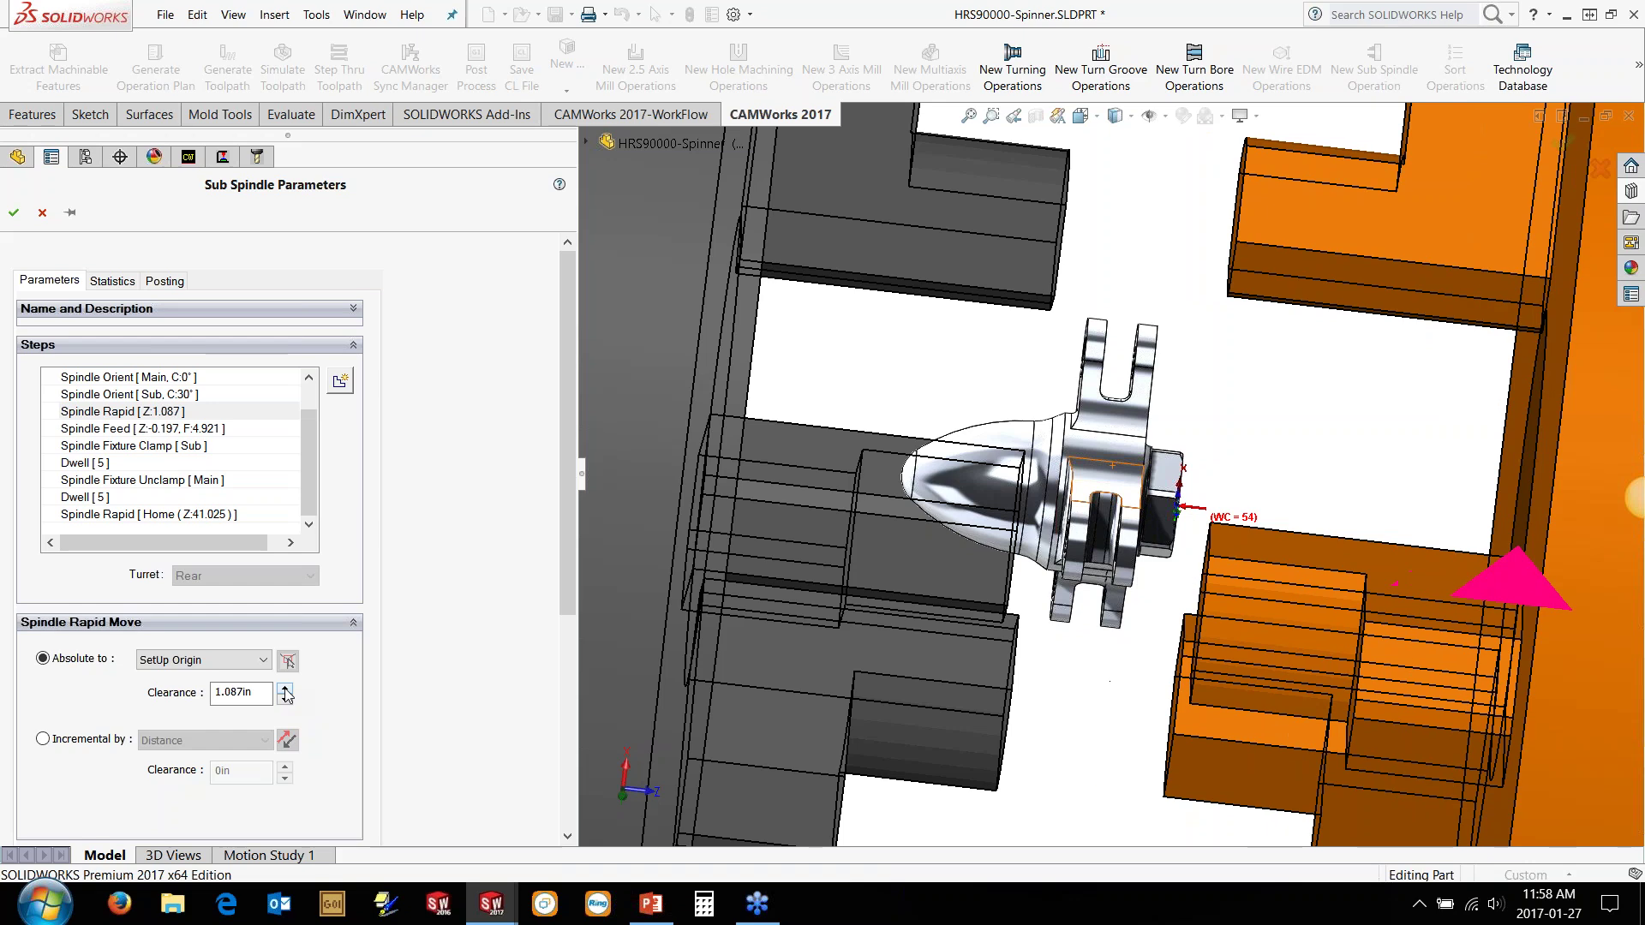
click(286, 689)
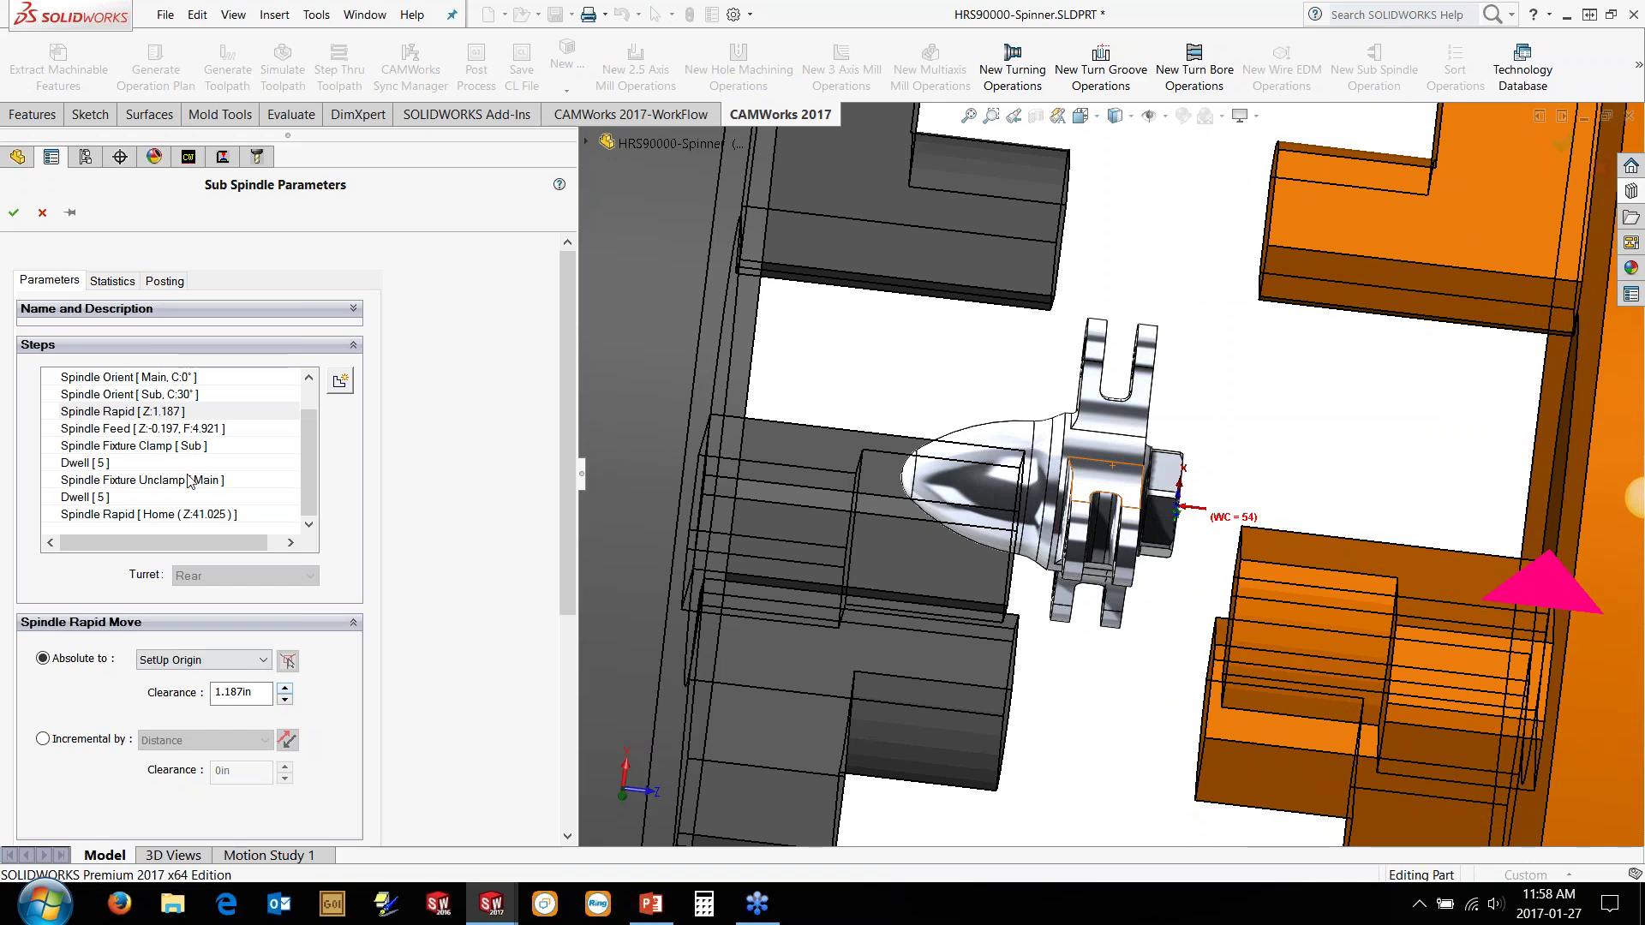
Step: Set the spindle feed move's clearance from the front face of the part to 0.92 in
click(187, 432)
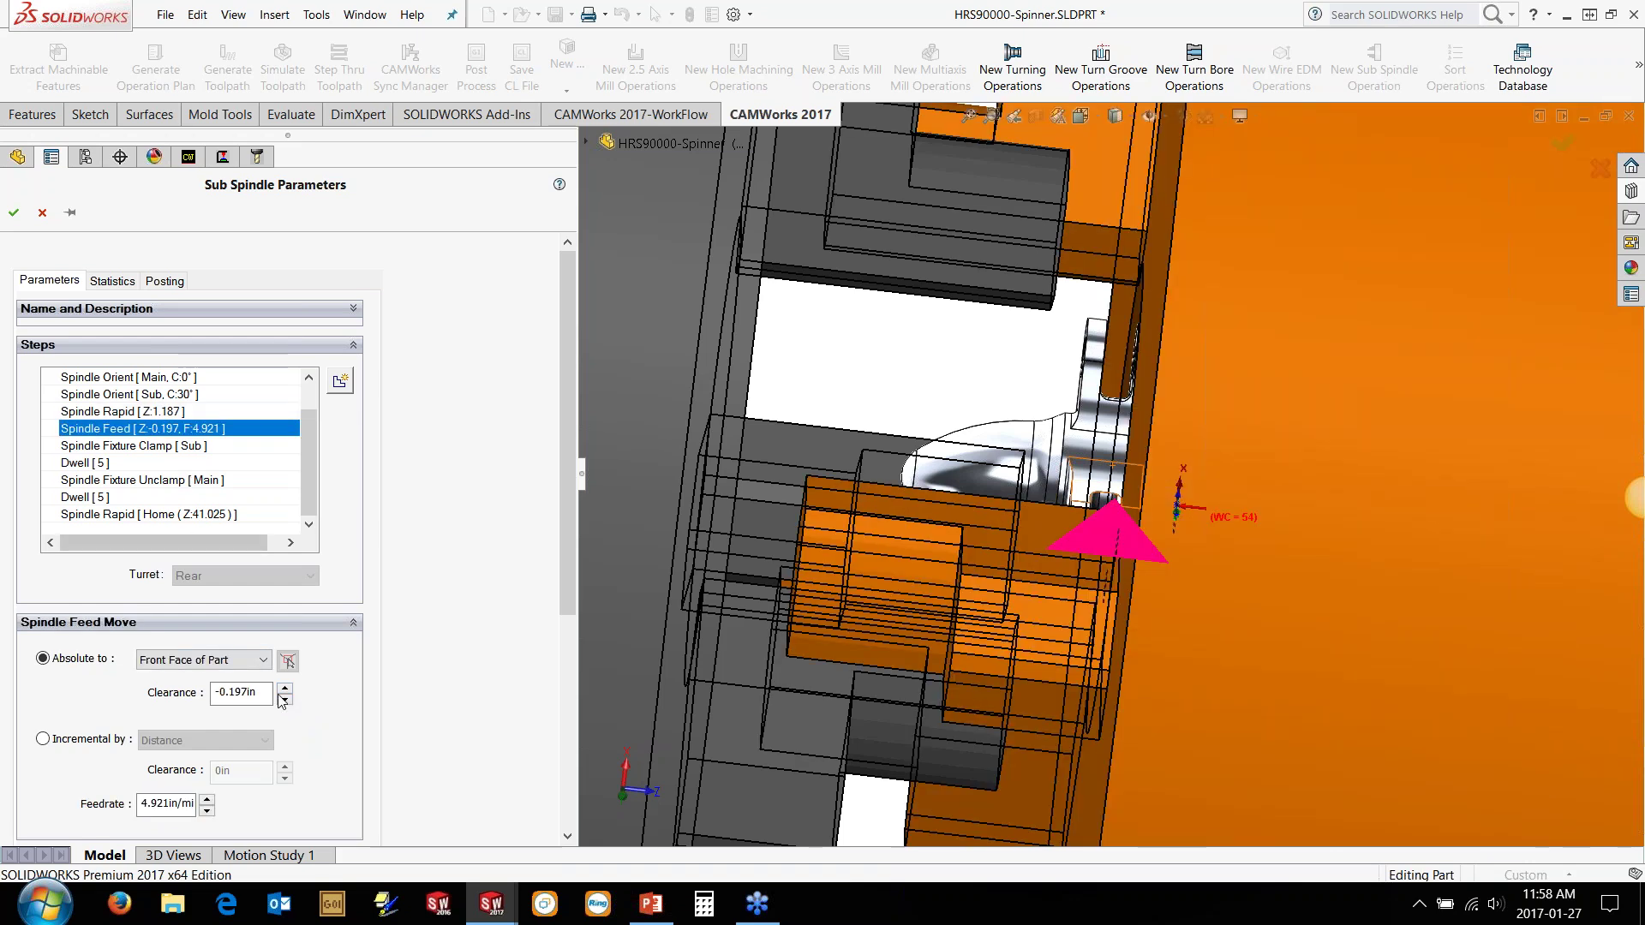
click(285, 691)
click(285, 691)
click(285, 691)
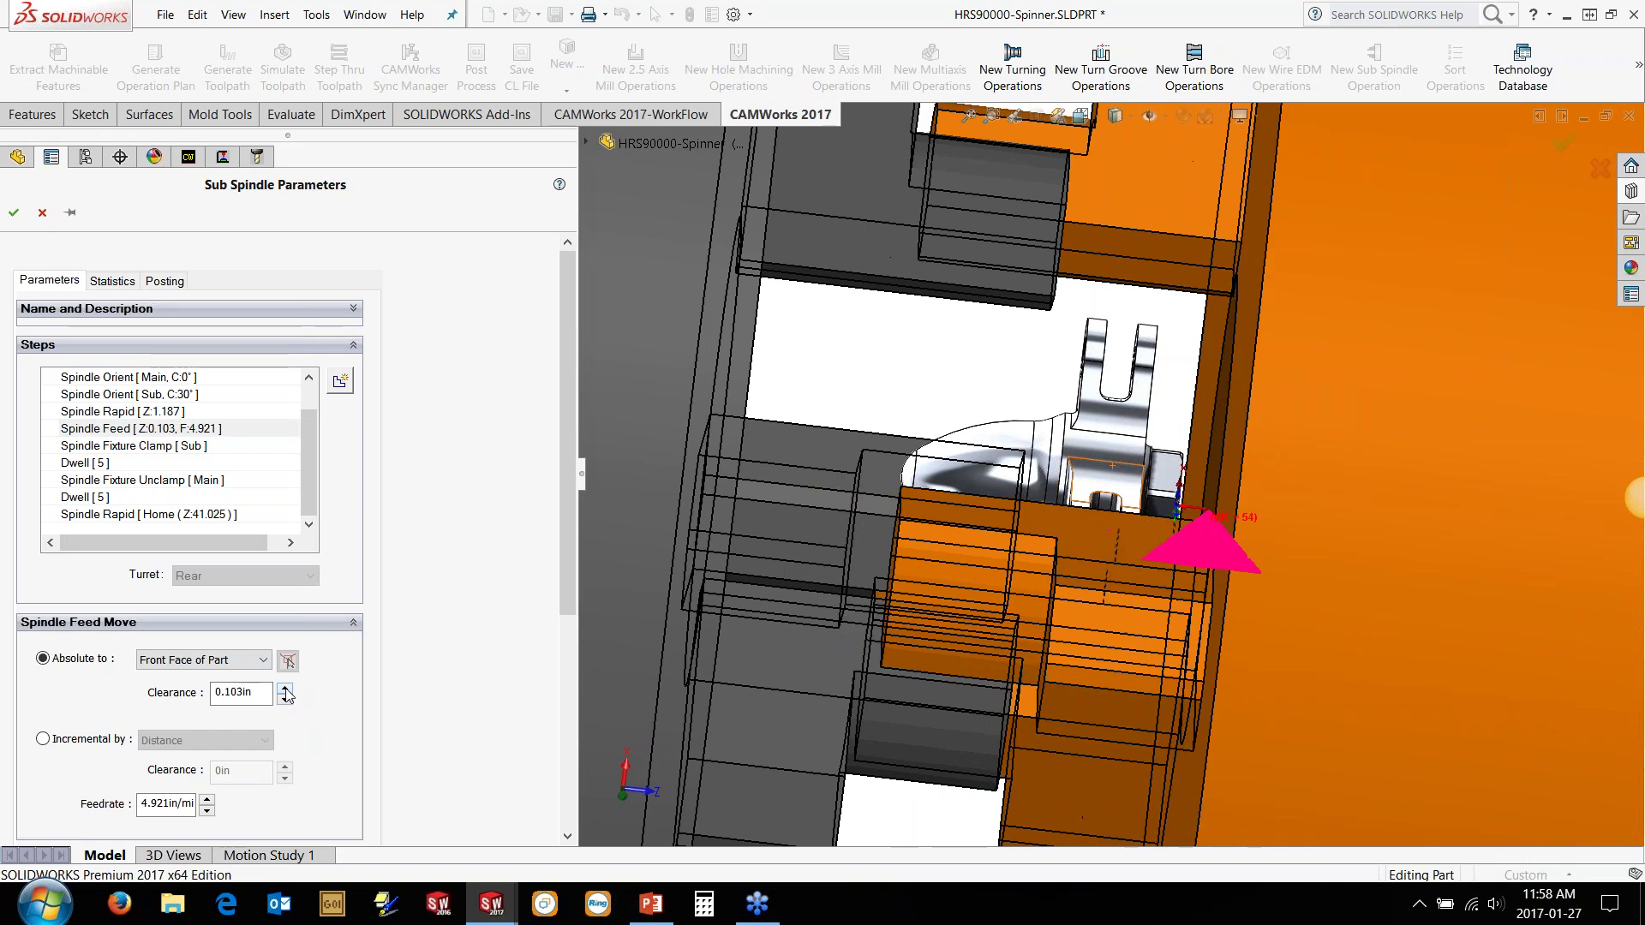
click(285, 690)
click(285, 691)
click(285, 690)
click(286, 690)
click(286, 690)
click(285, 691)
click(285, 690)
click(285, 691)
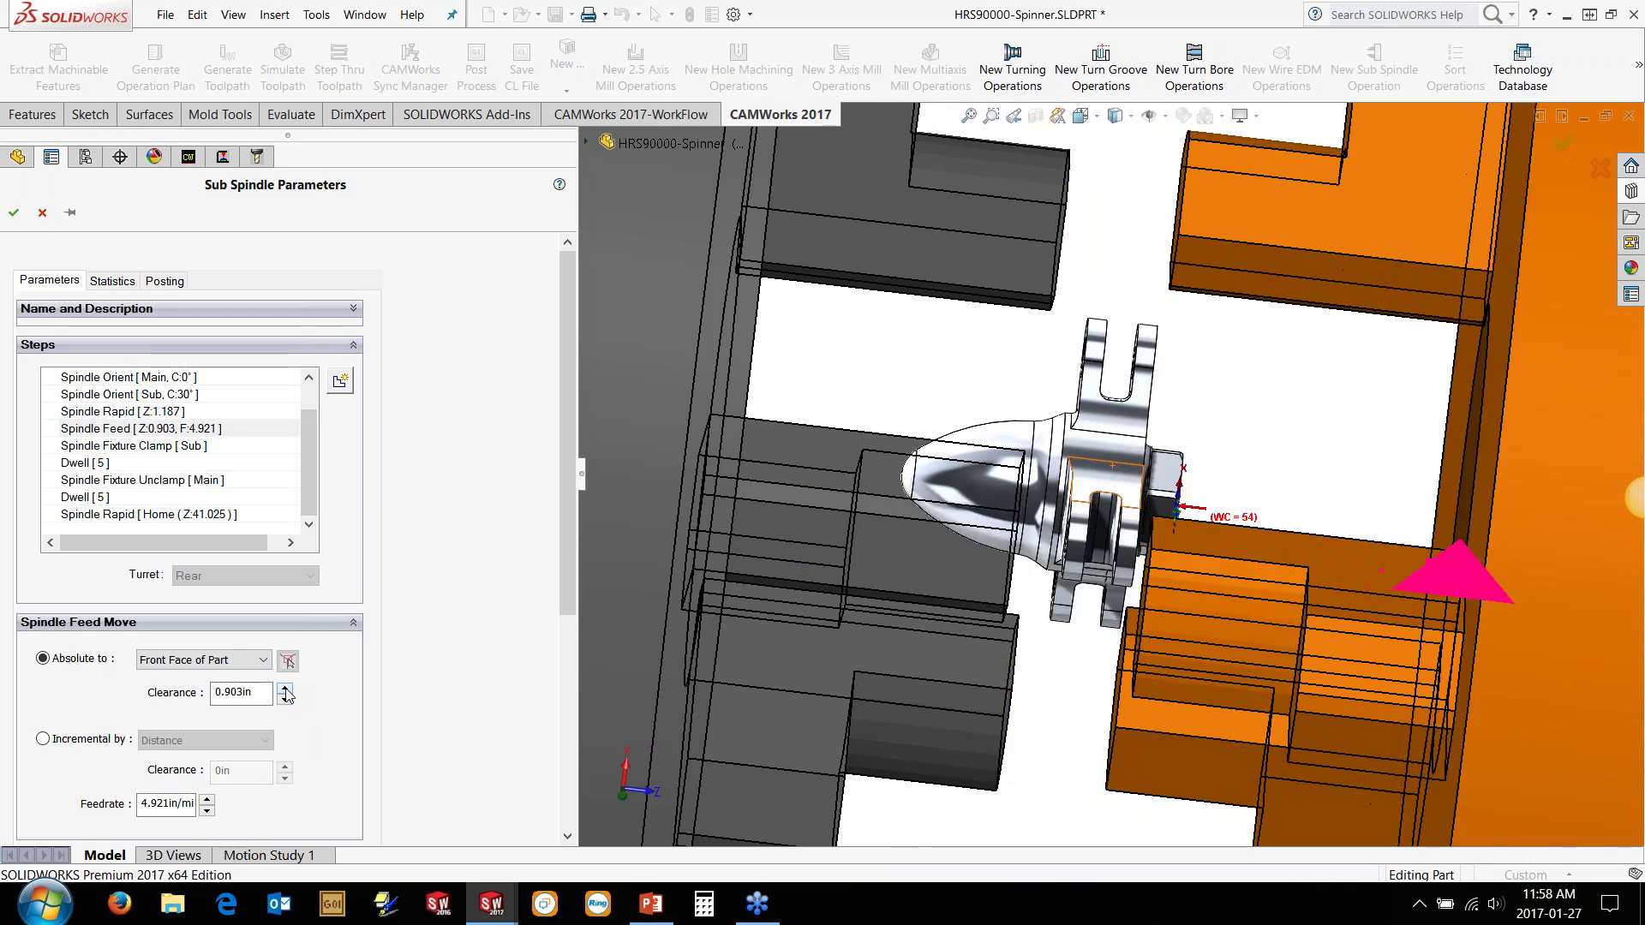
click(239, 692)
text(0.95)
key(Return)
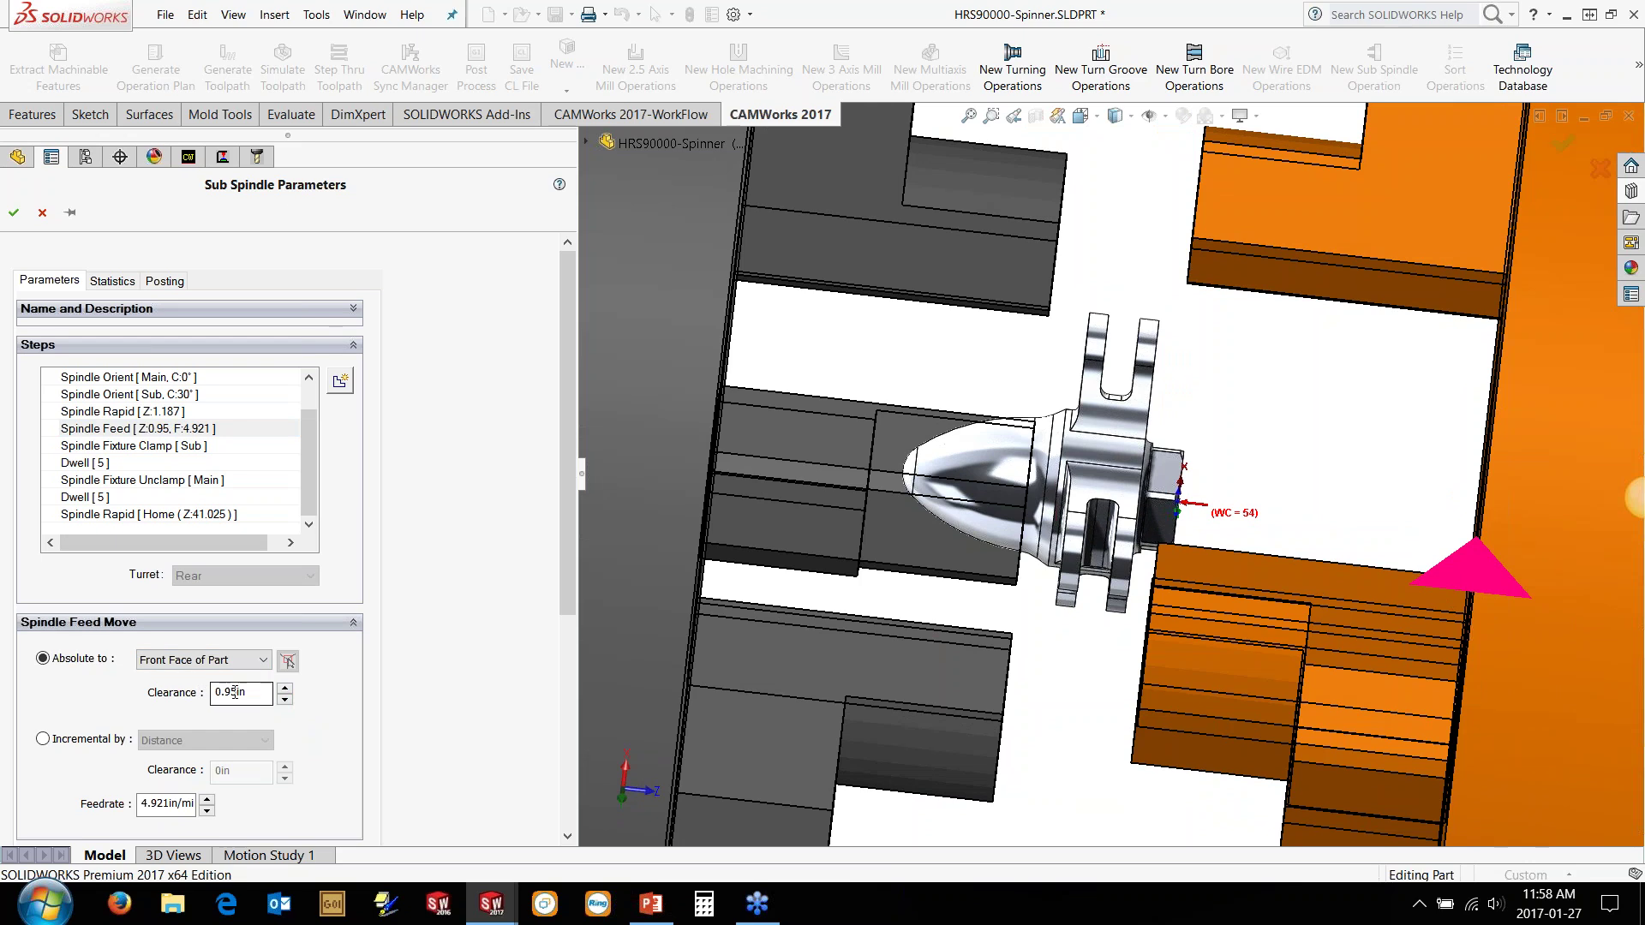
drag(233, 692, 238, 692)
text(2)
Step: Review the transfer's clamp, dwell, unclamp and home rapid steps, and accept the sub spindle operation
click(142, 446)
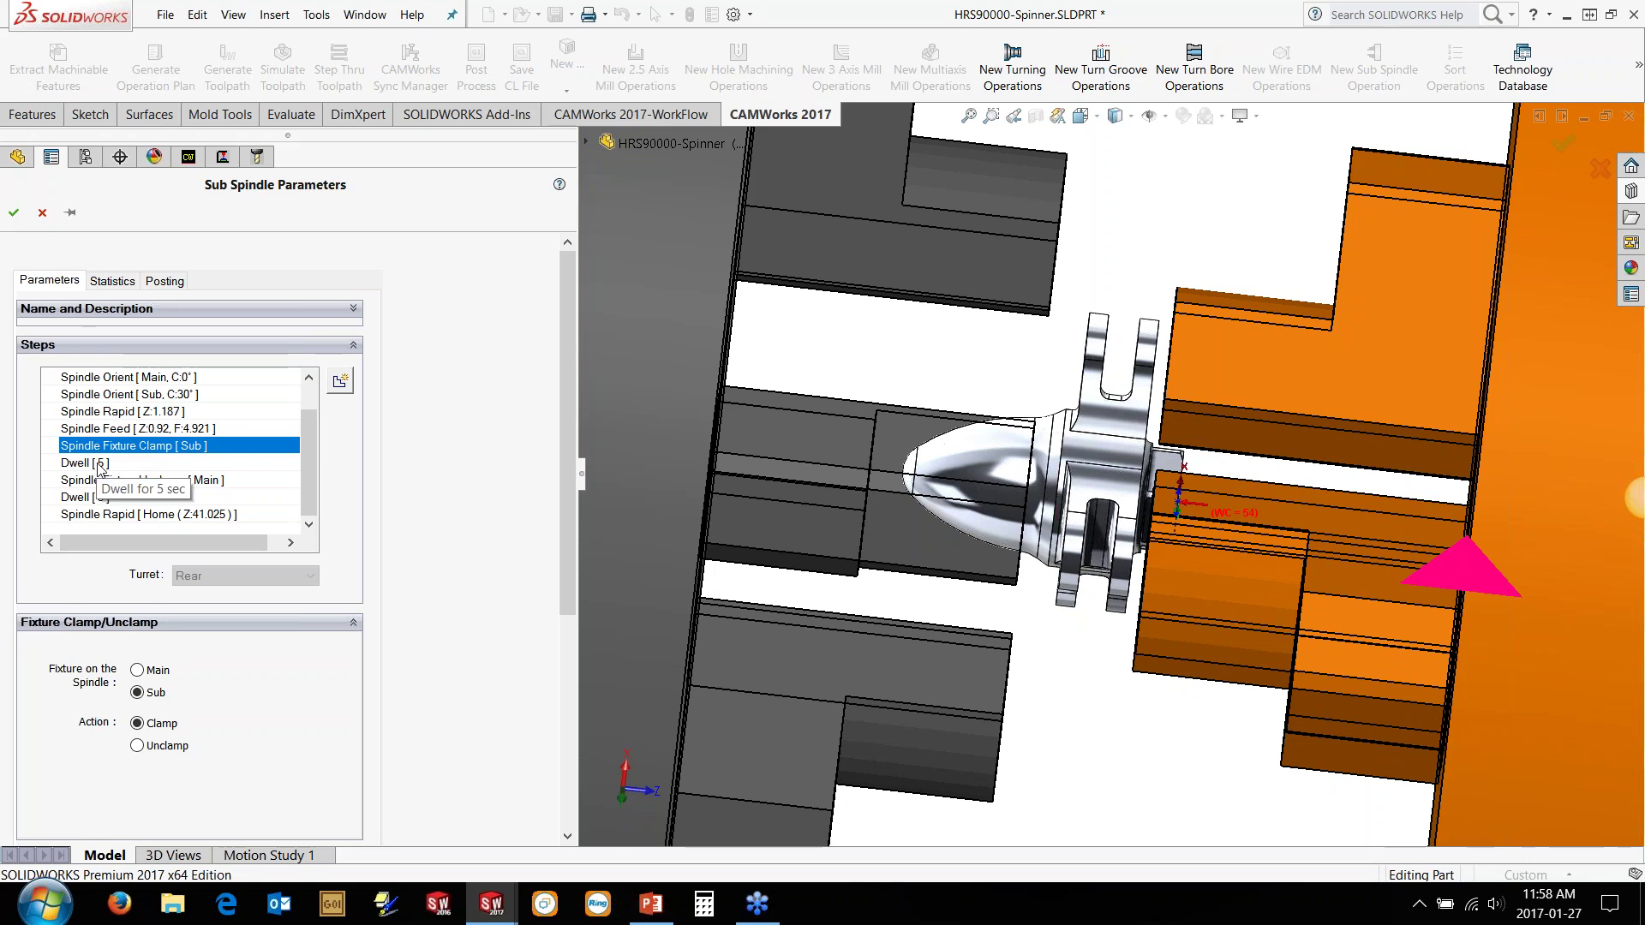
click(99, 464)
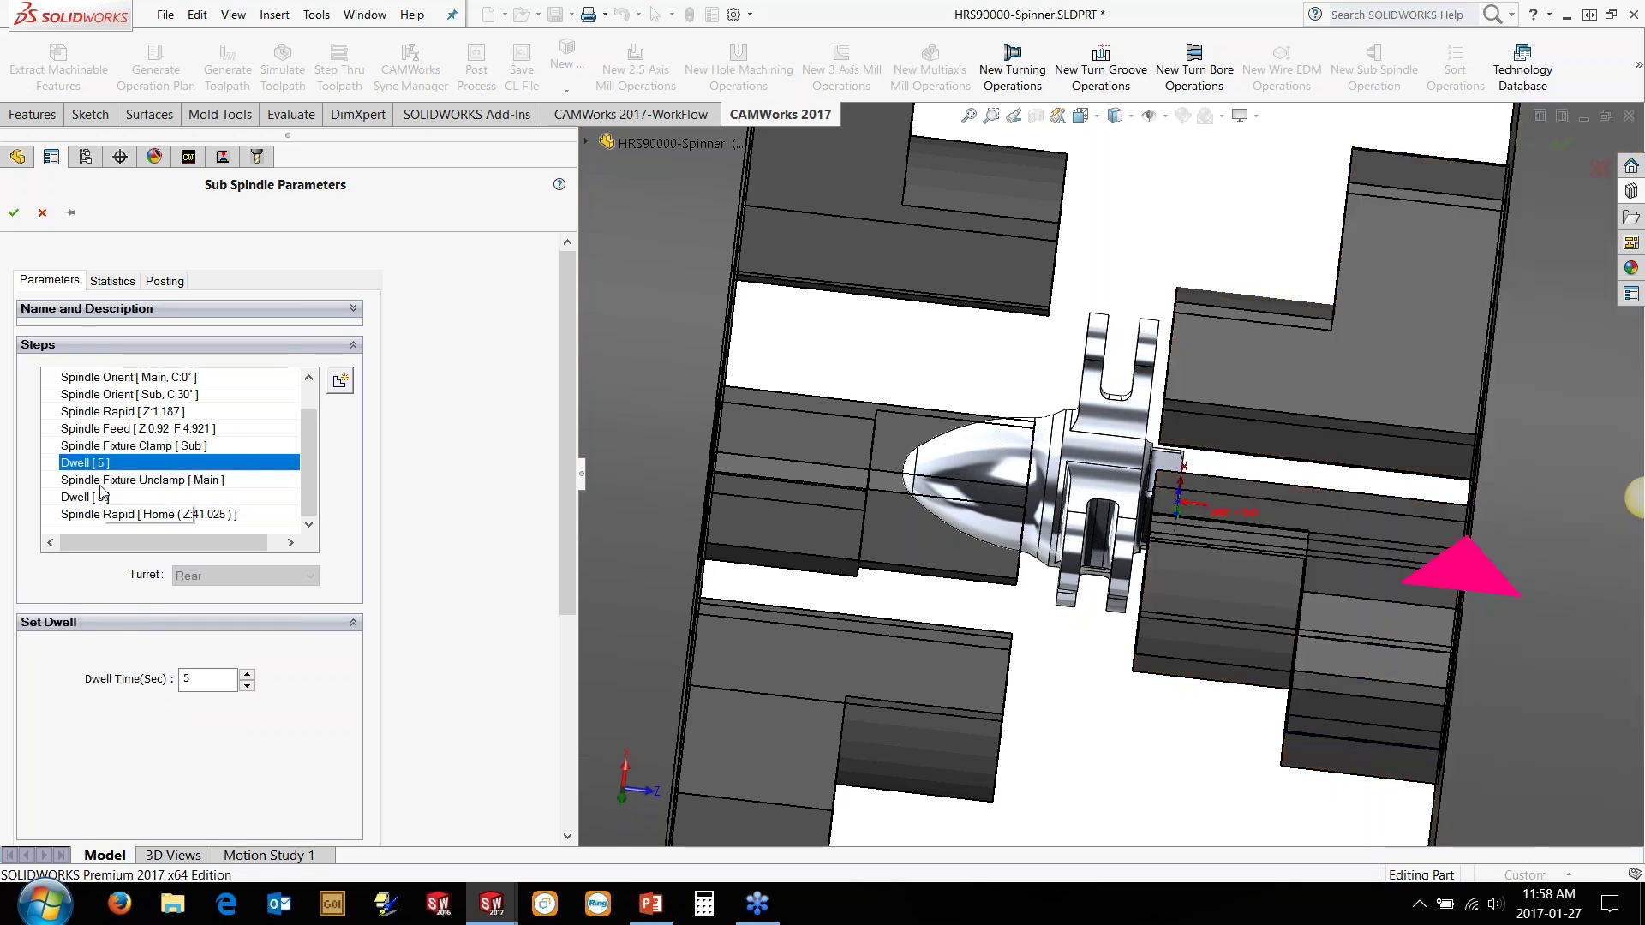
click(103, 482)
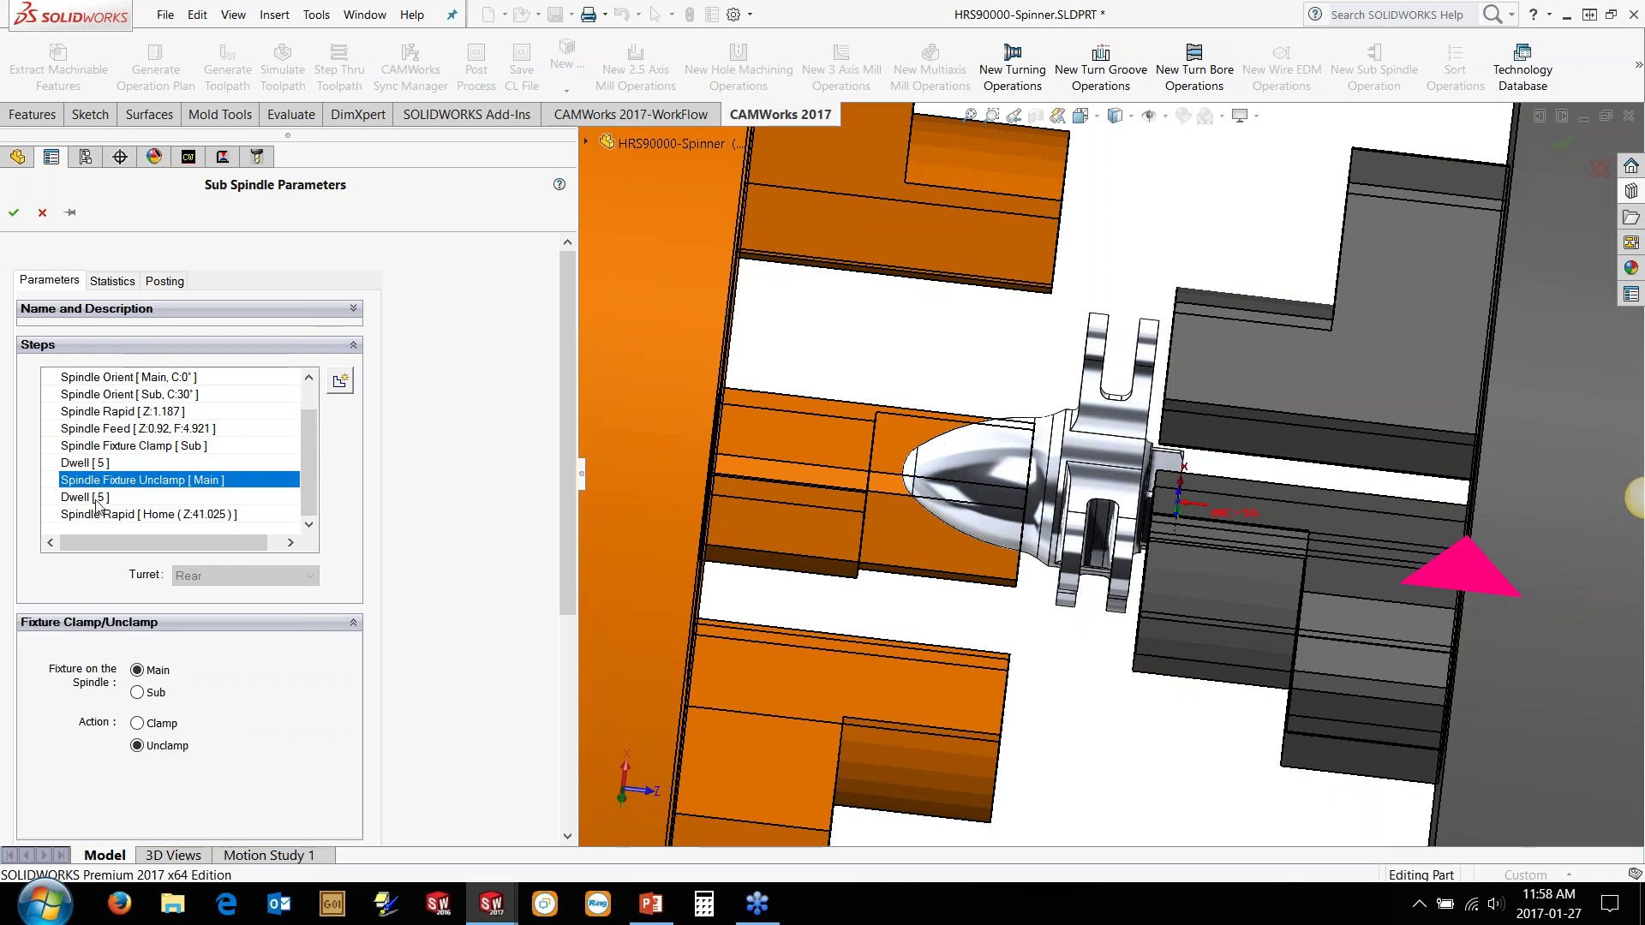
click(97, 500)
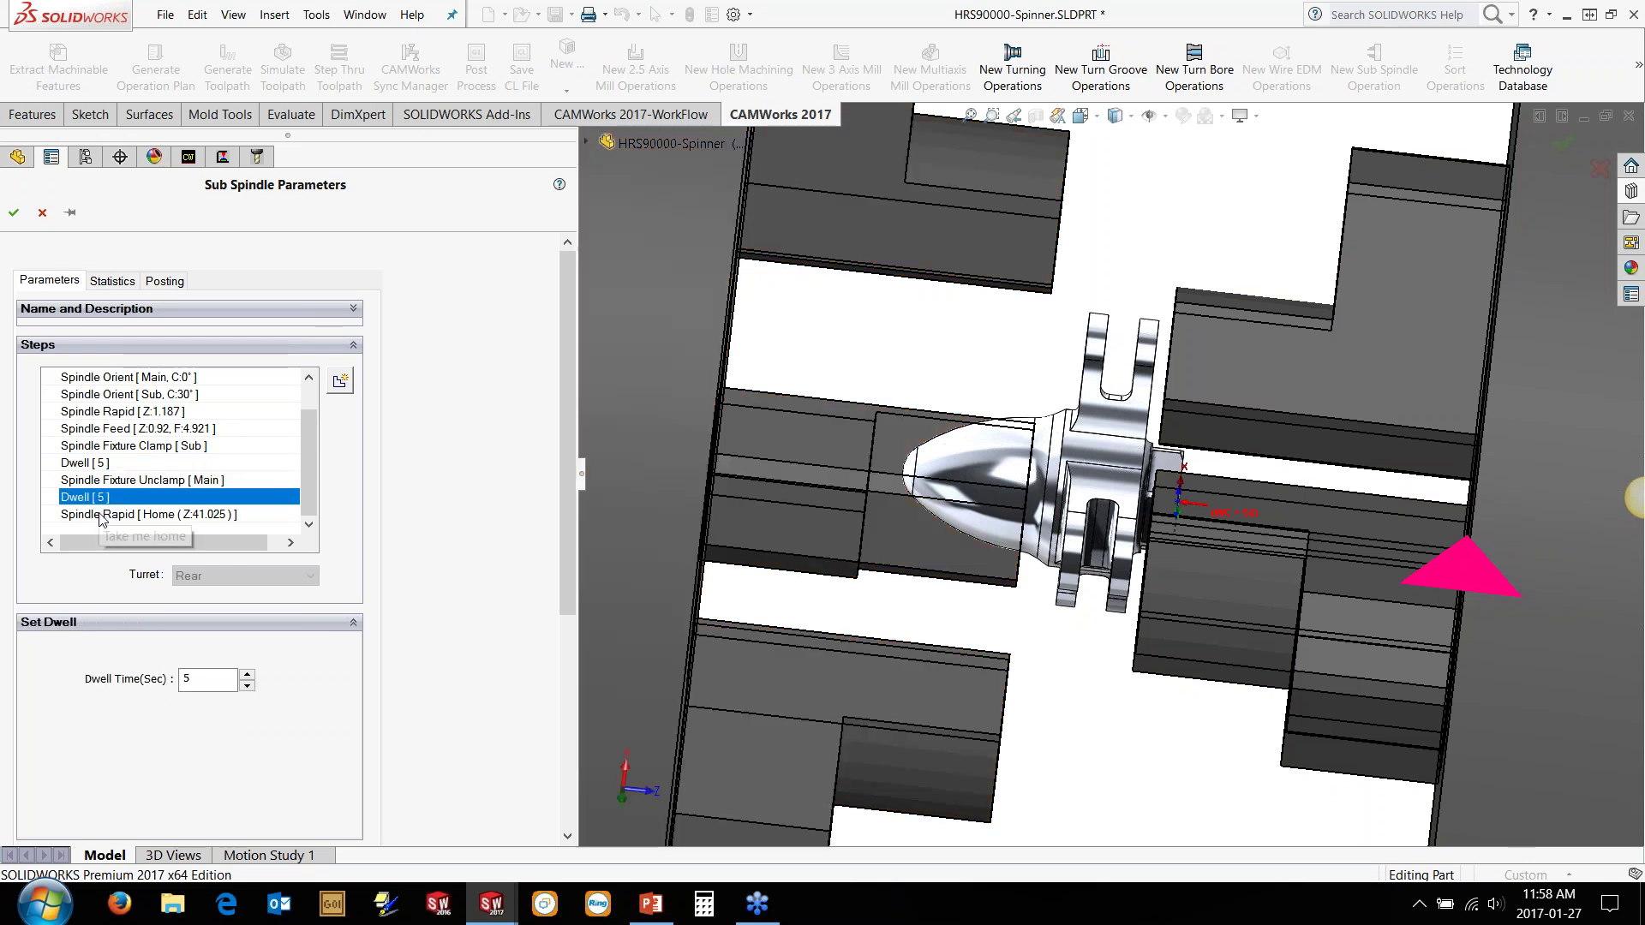
click(101, 515)
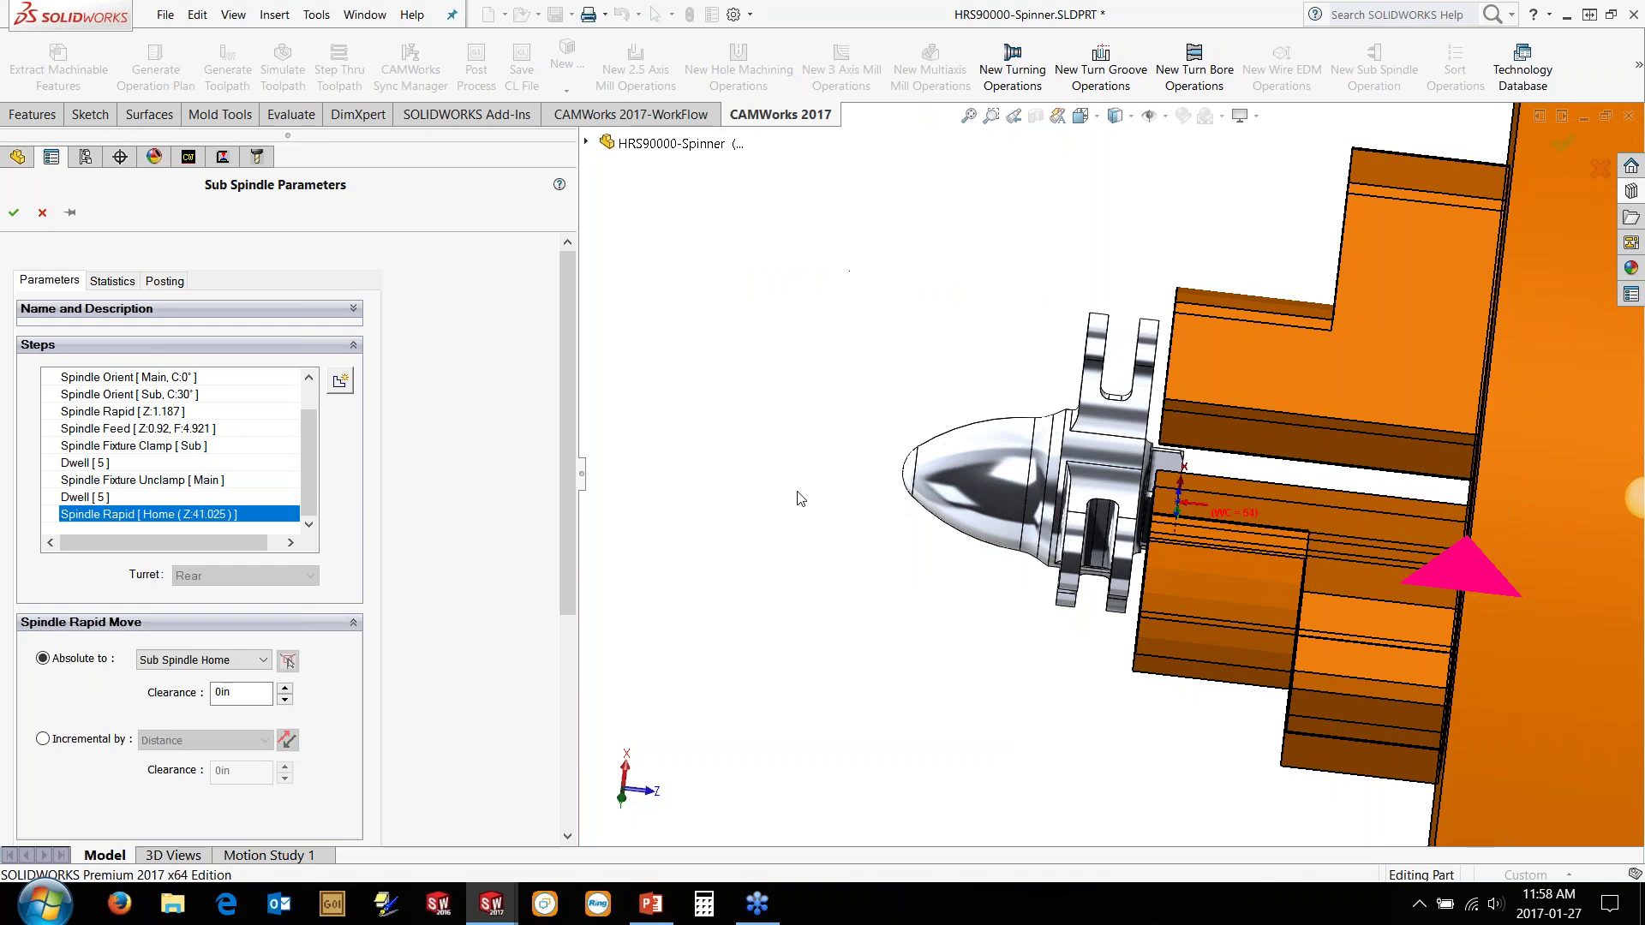
click(14, 213)
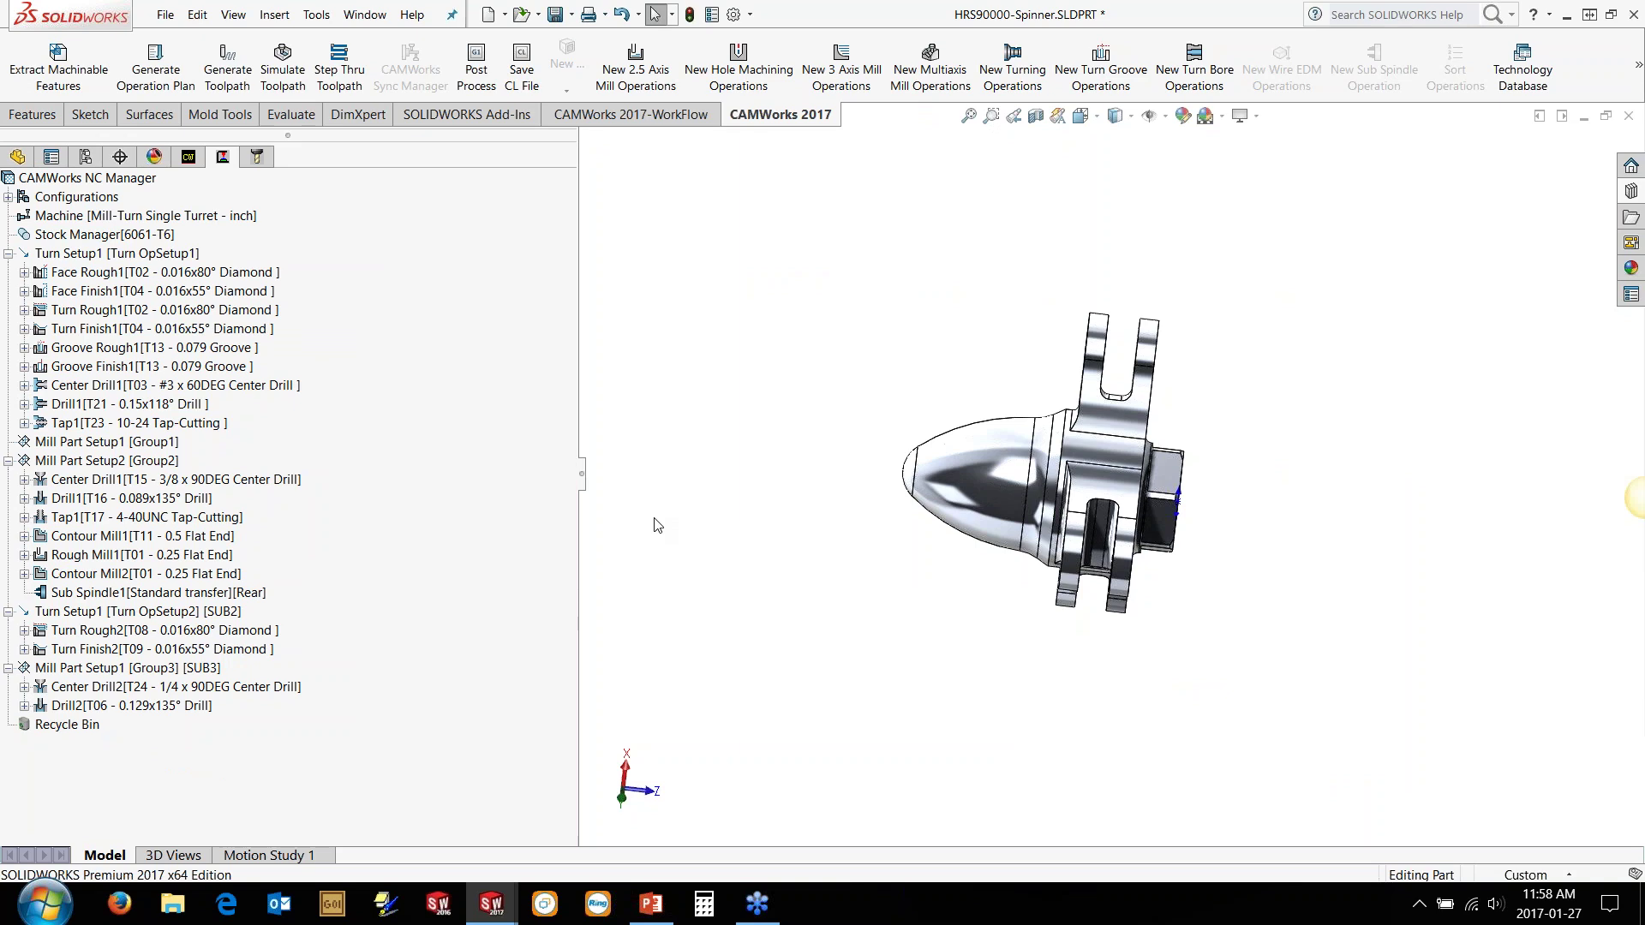
Step: Try the Fixed rotary axis mode in the Contour Mill1 operation's NC parameters, set it back to Free, and accept
middle_drag(657, 525, 658, 828)
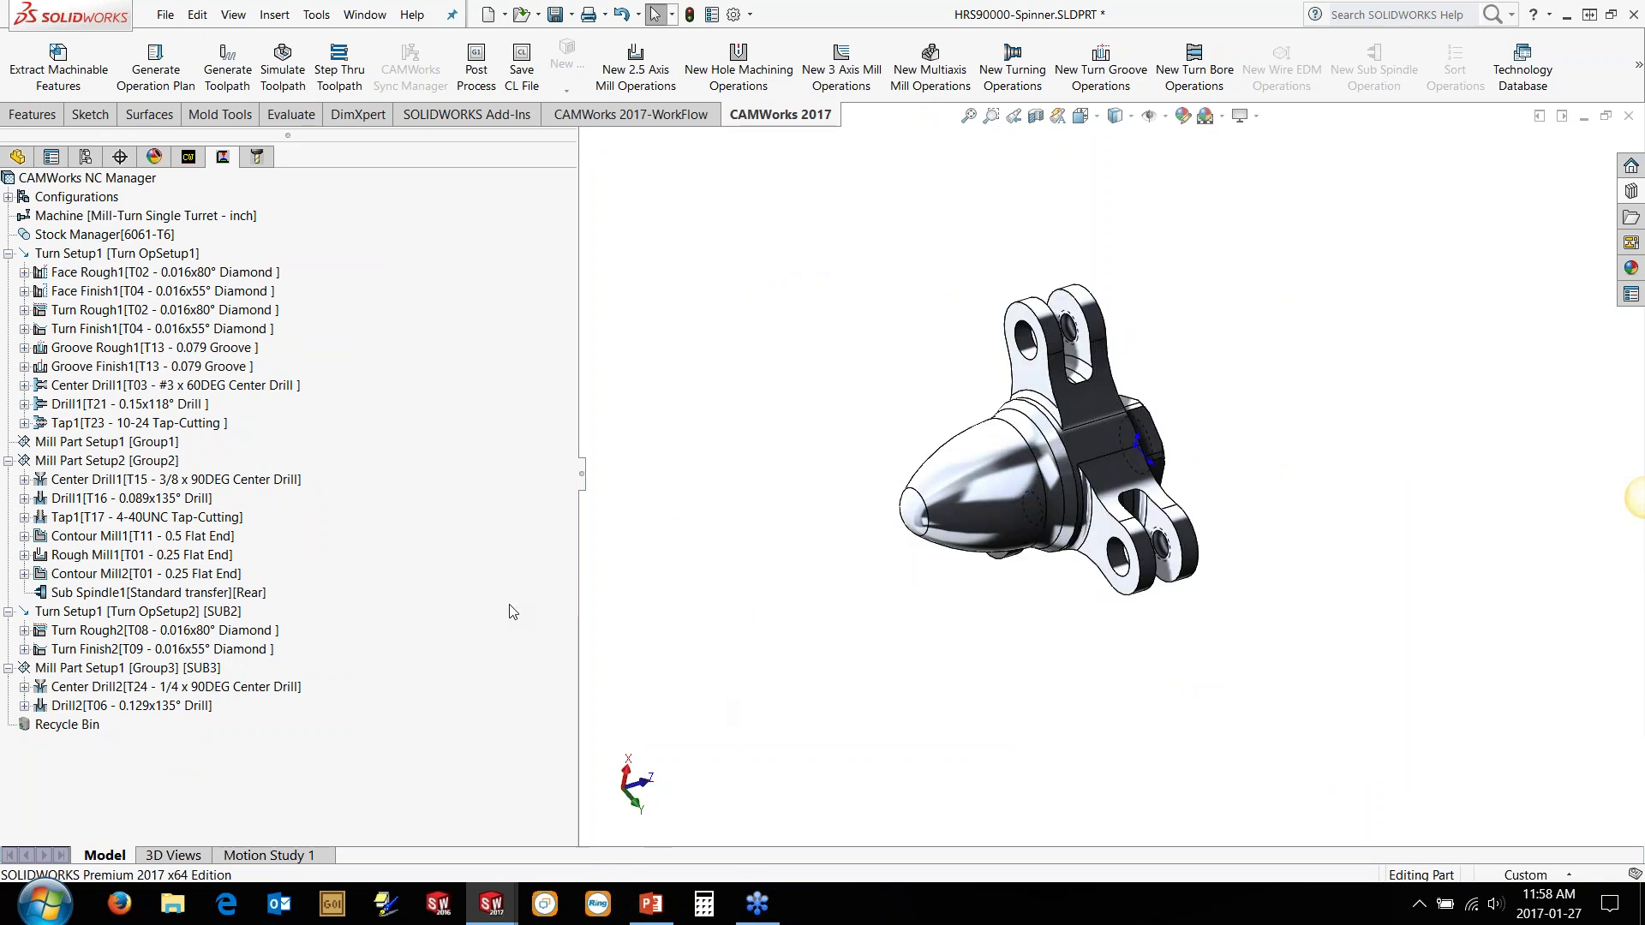
click(725, 538)
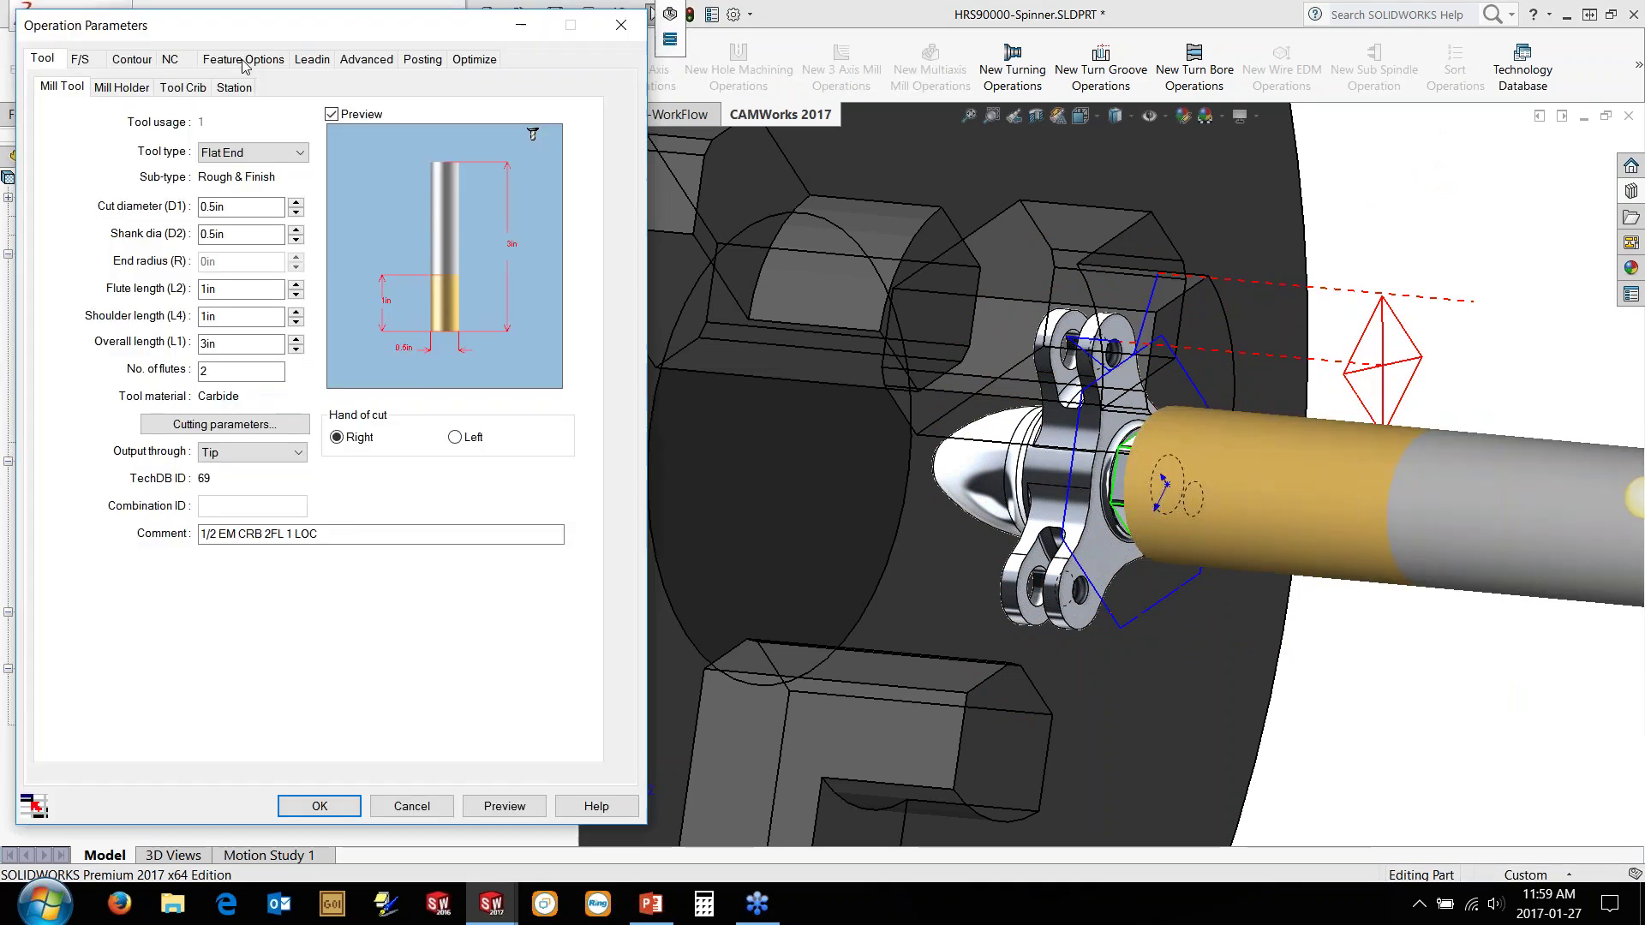
click(176, 60)
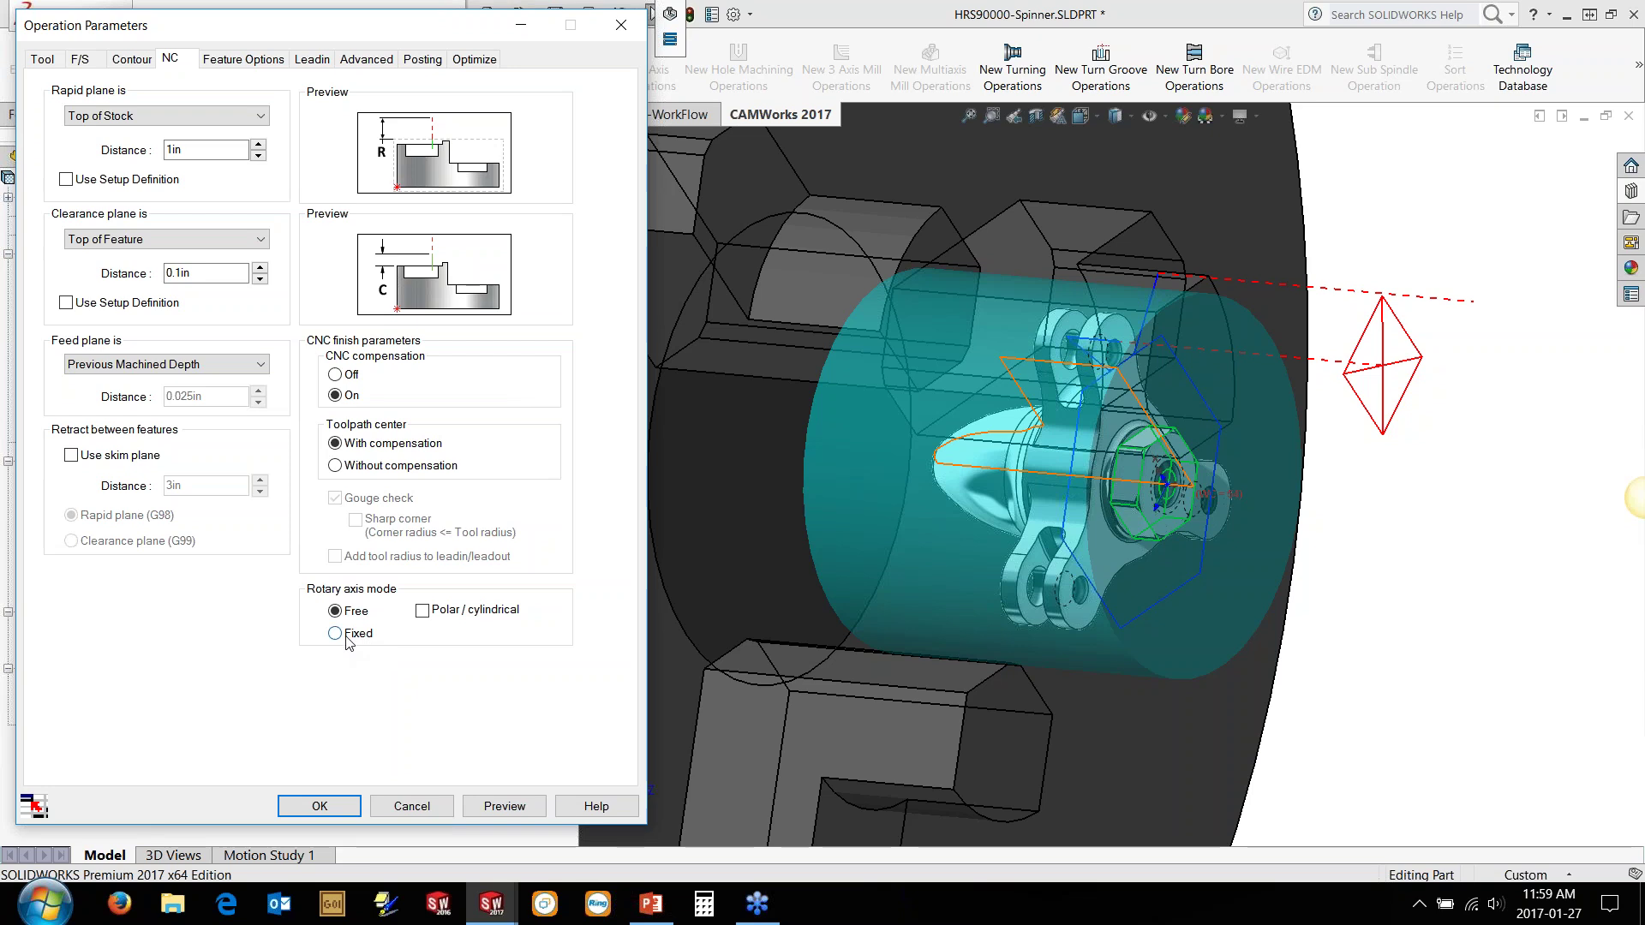
click(348, 641)
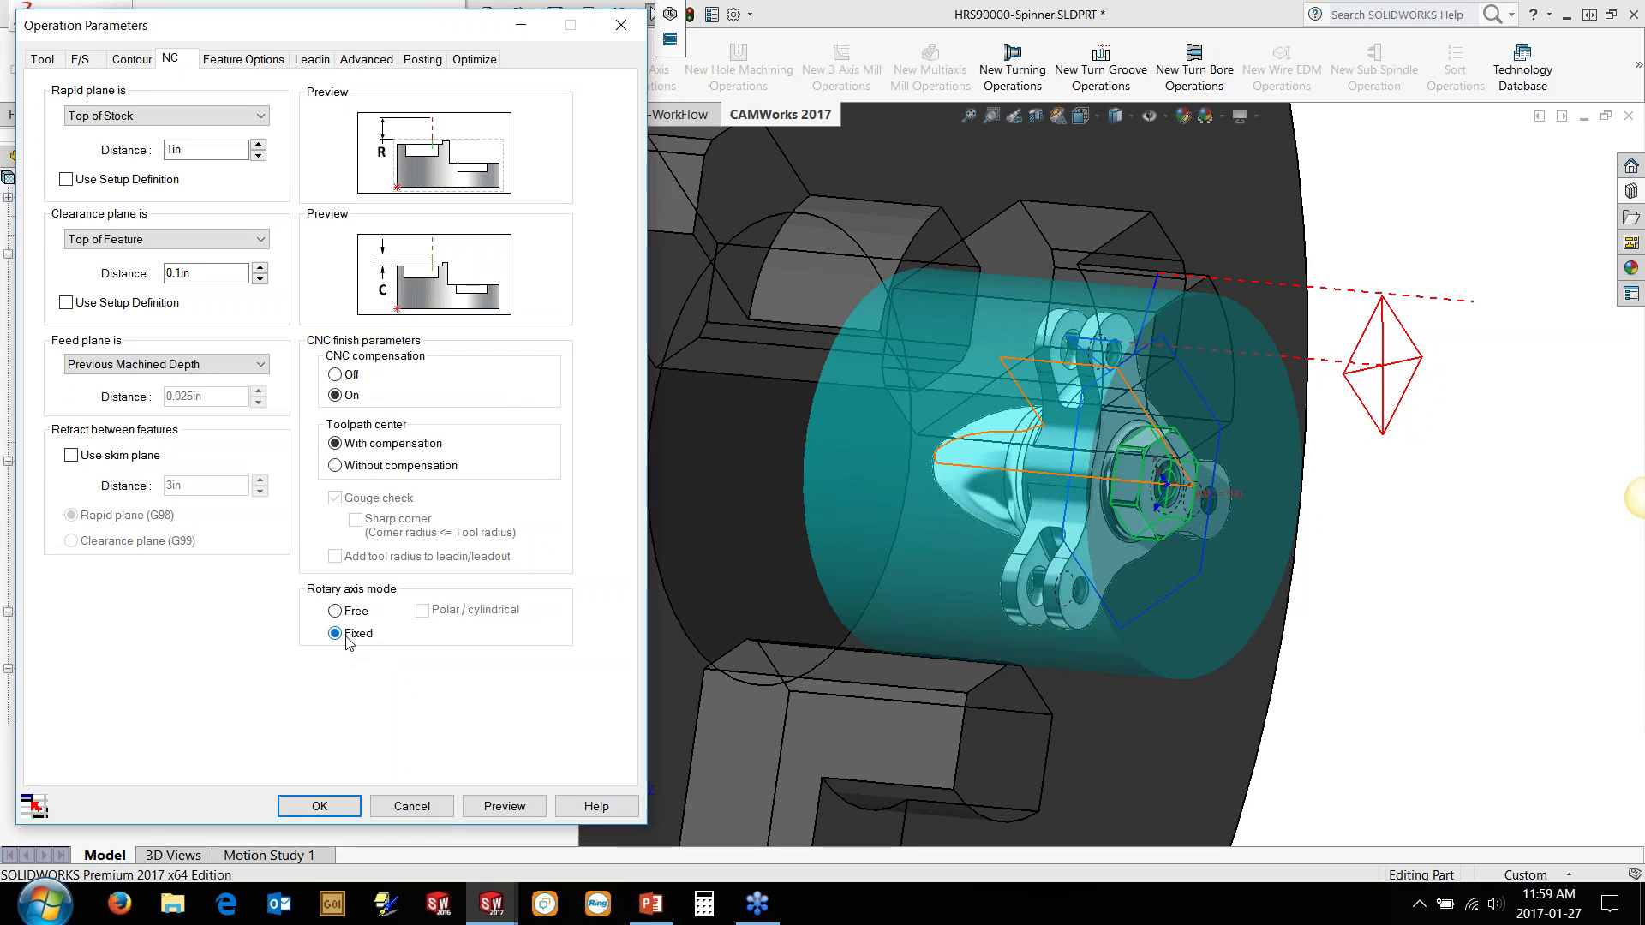
click(351, 618)
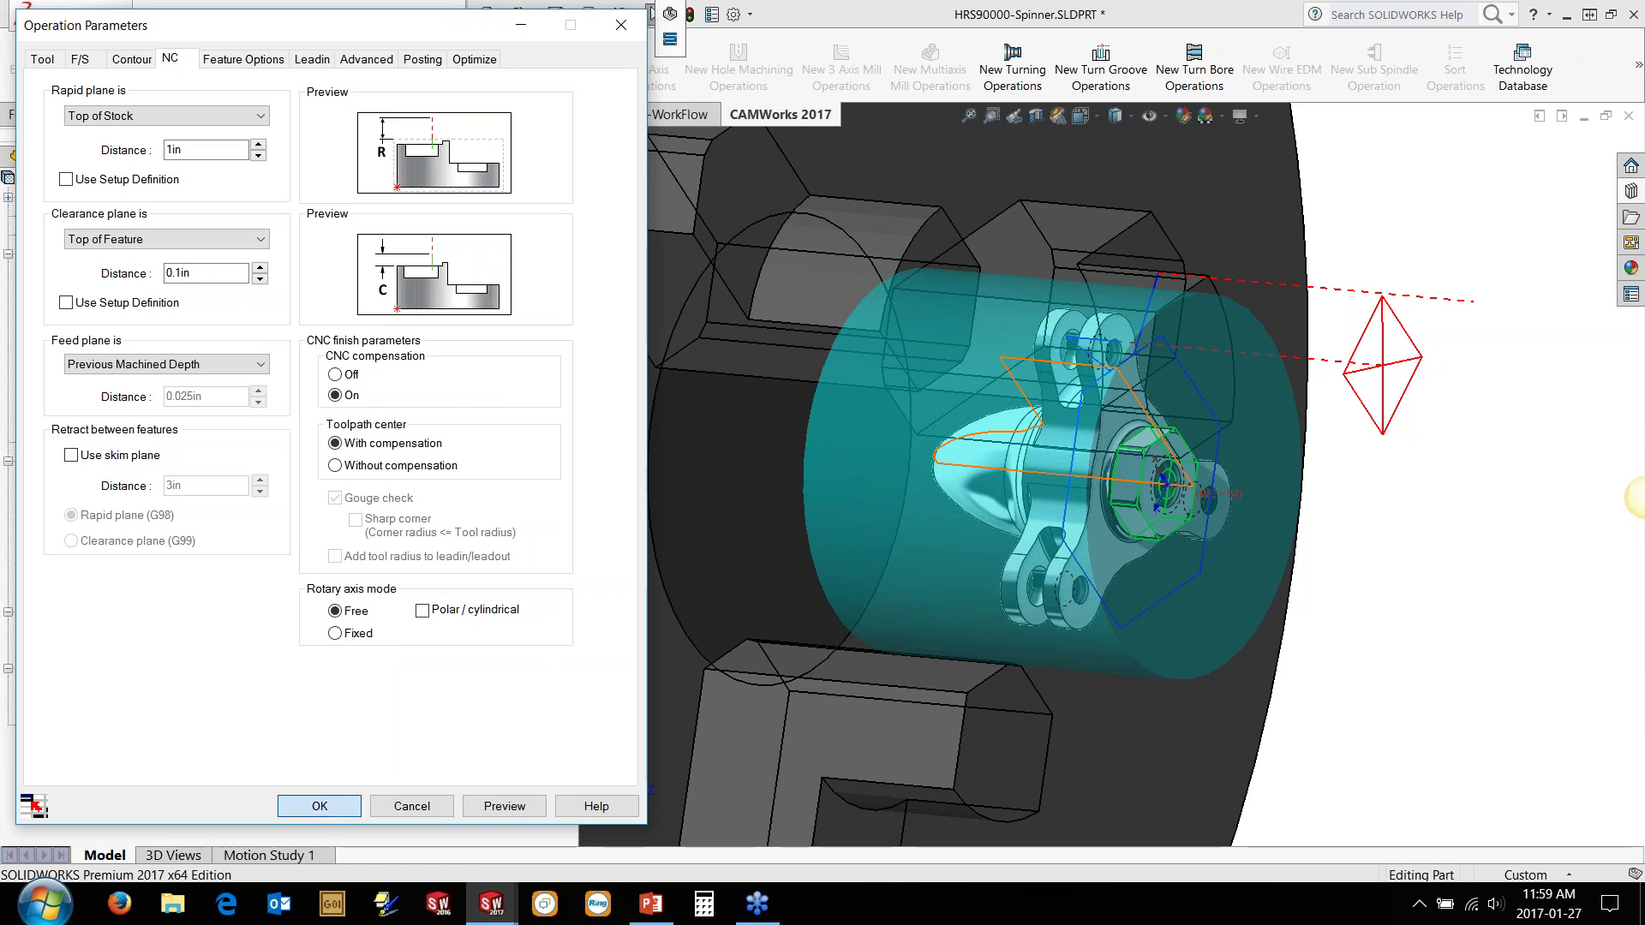
click(320, 806)
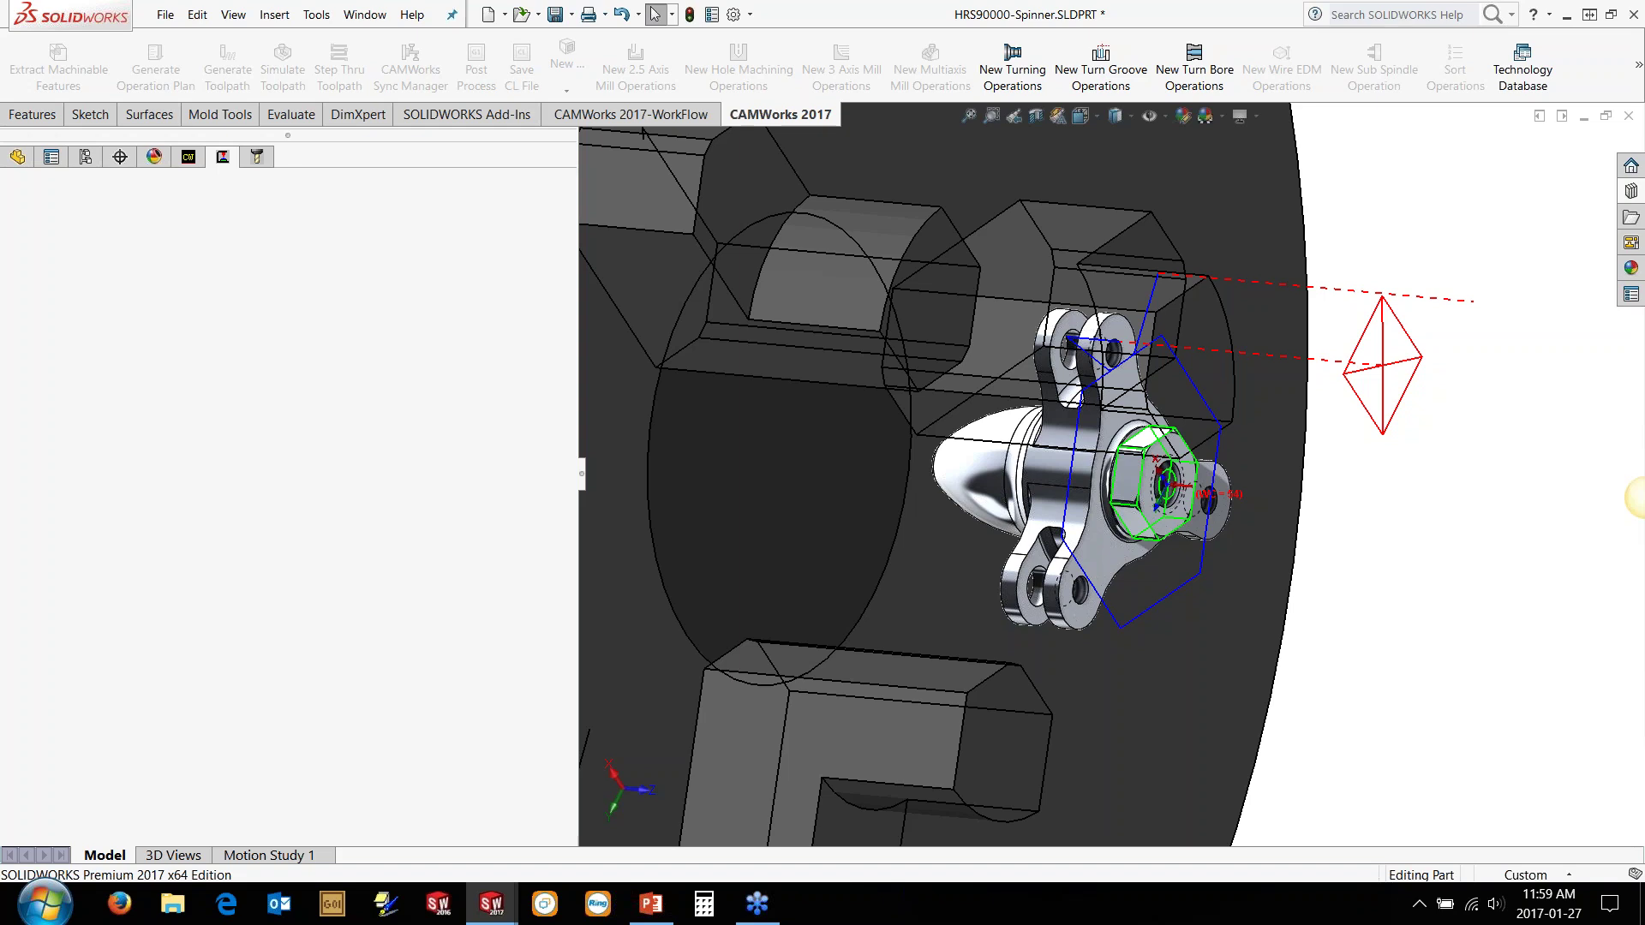
Step: Switch to the PowerPoint slide show and advance past the Tutorials slide to the closing thank-you slide
click(650, 914)
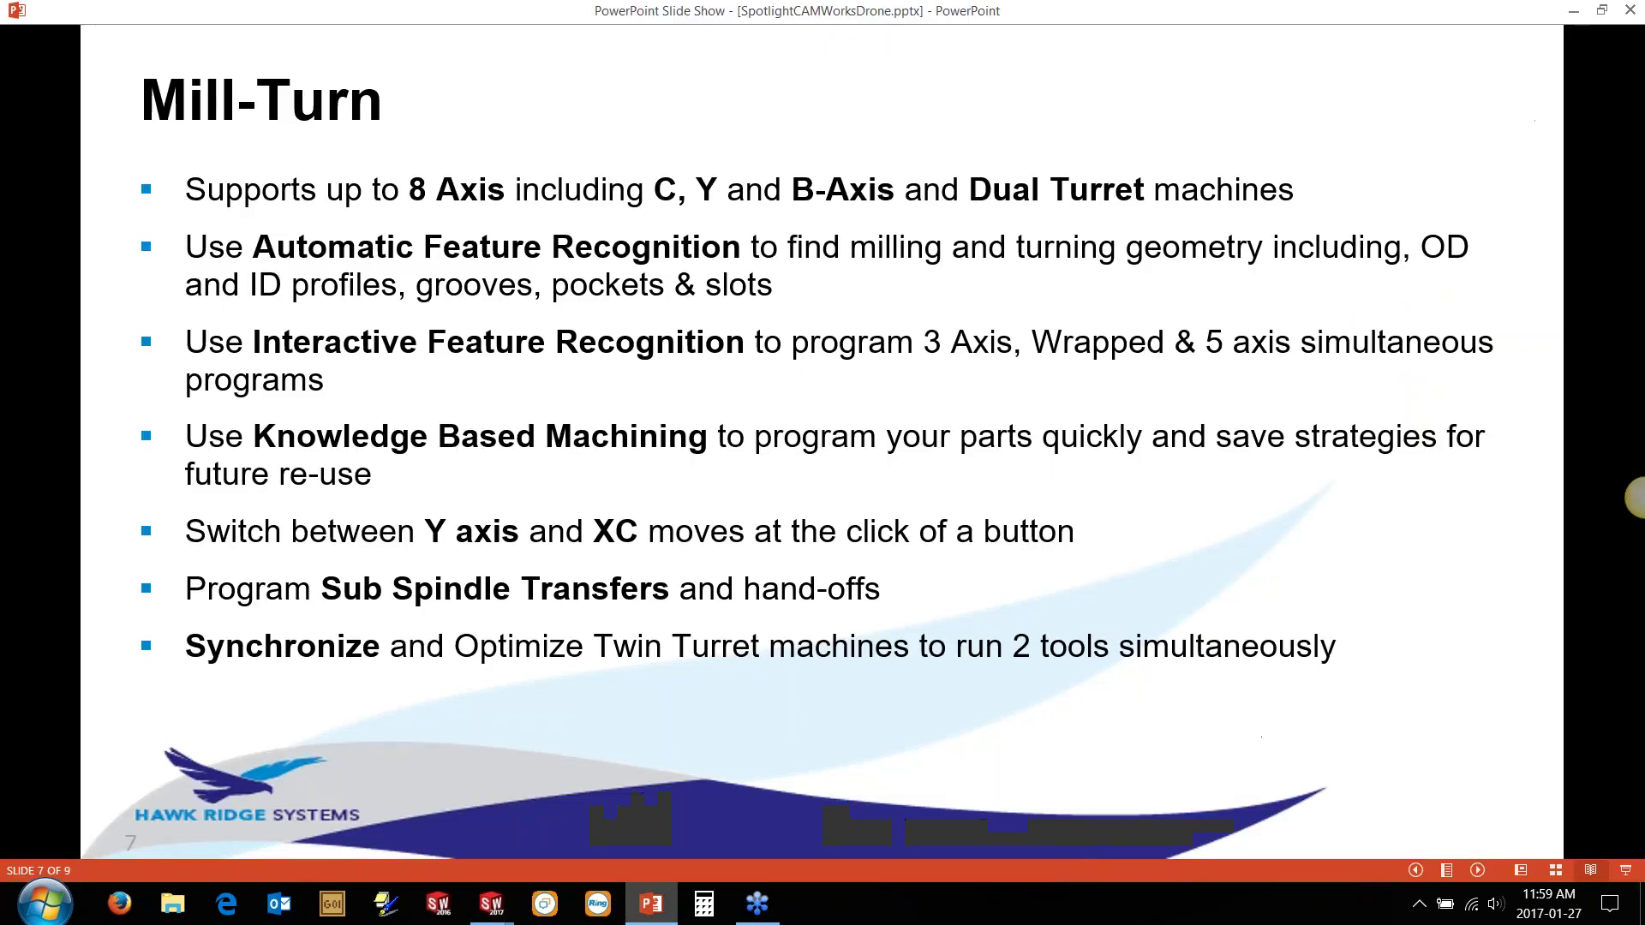
key(Right)
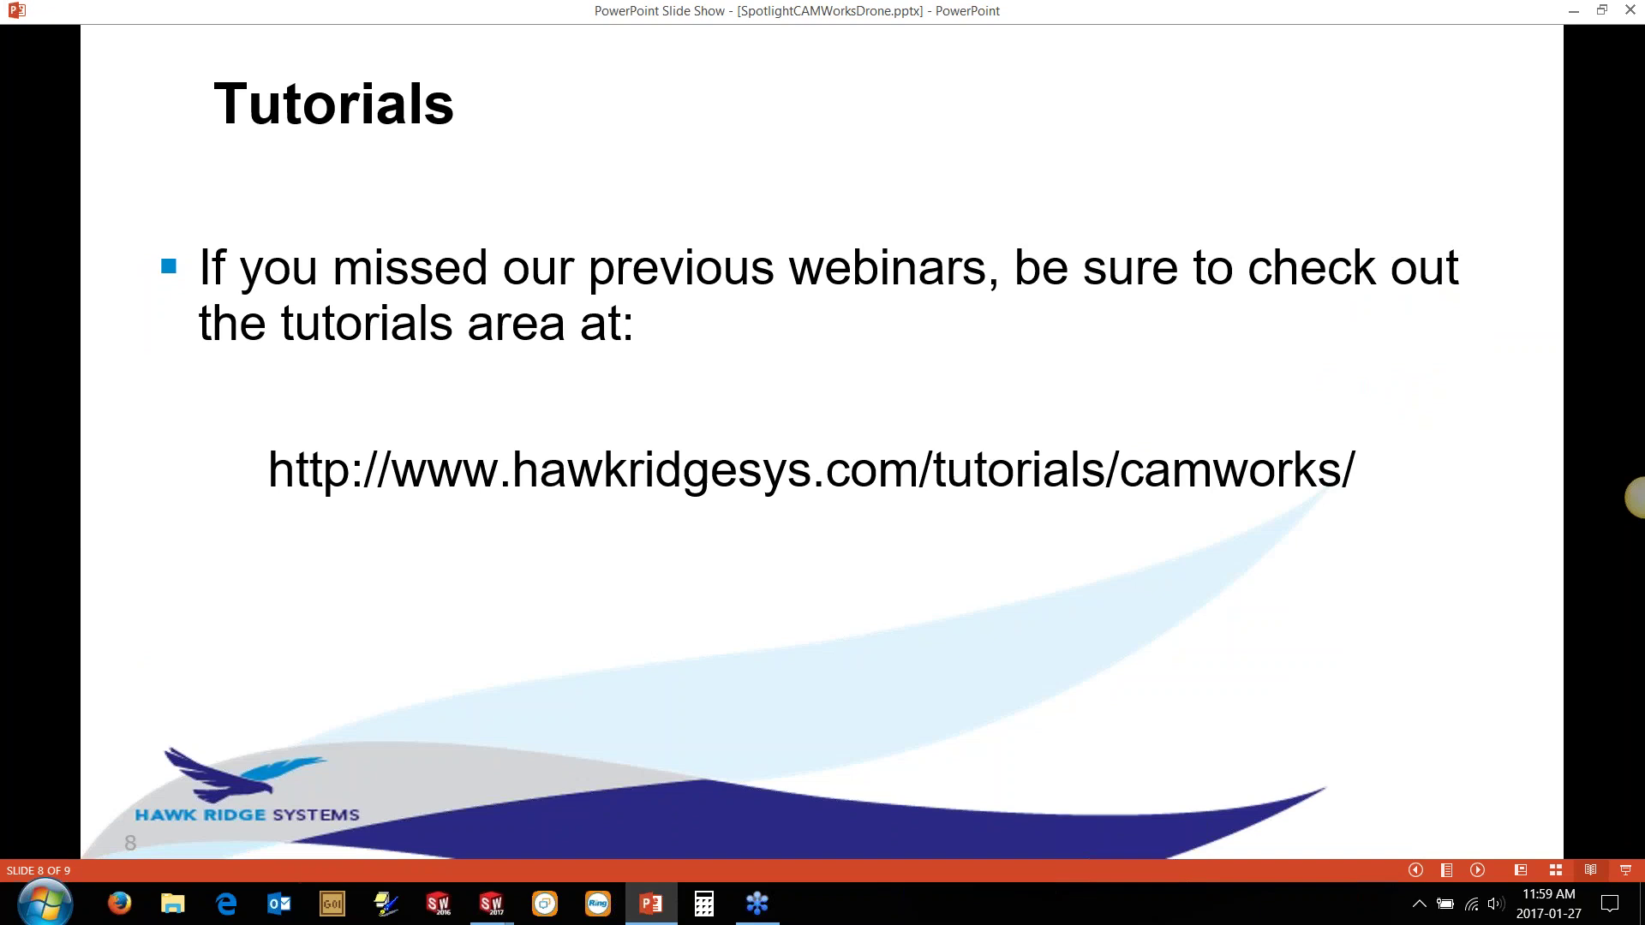
key(Right)
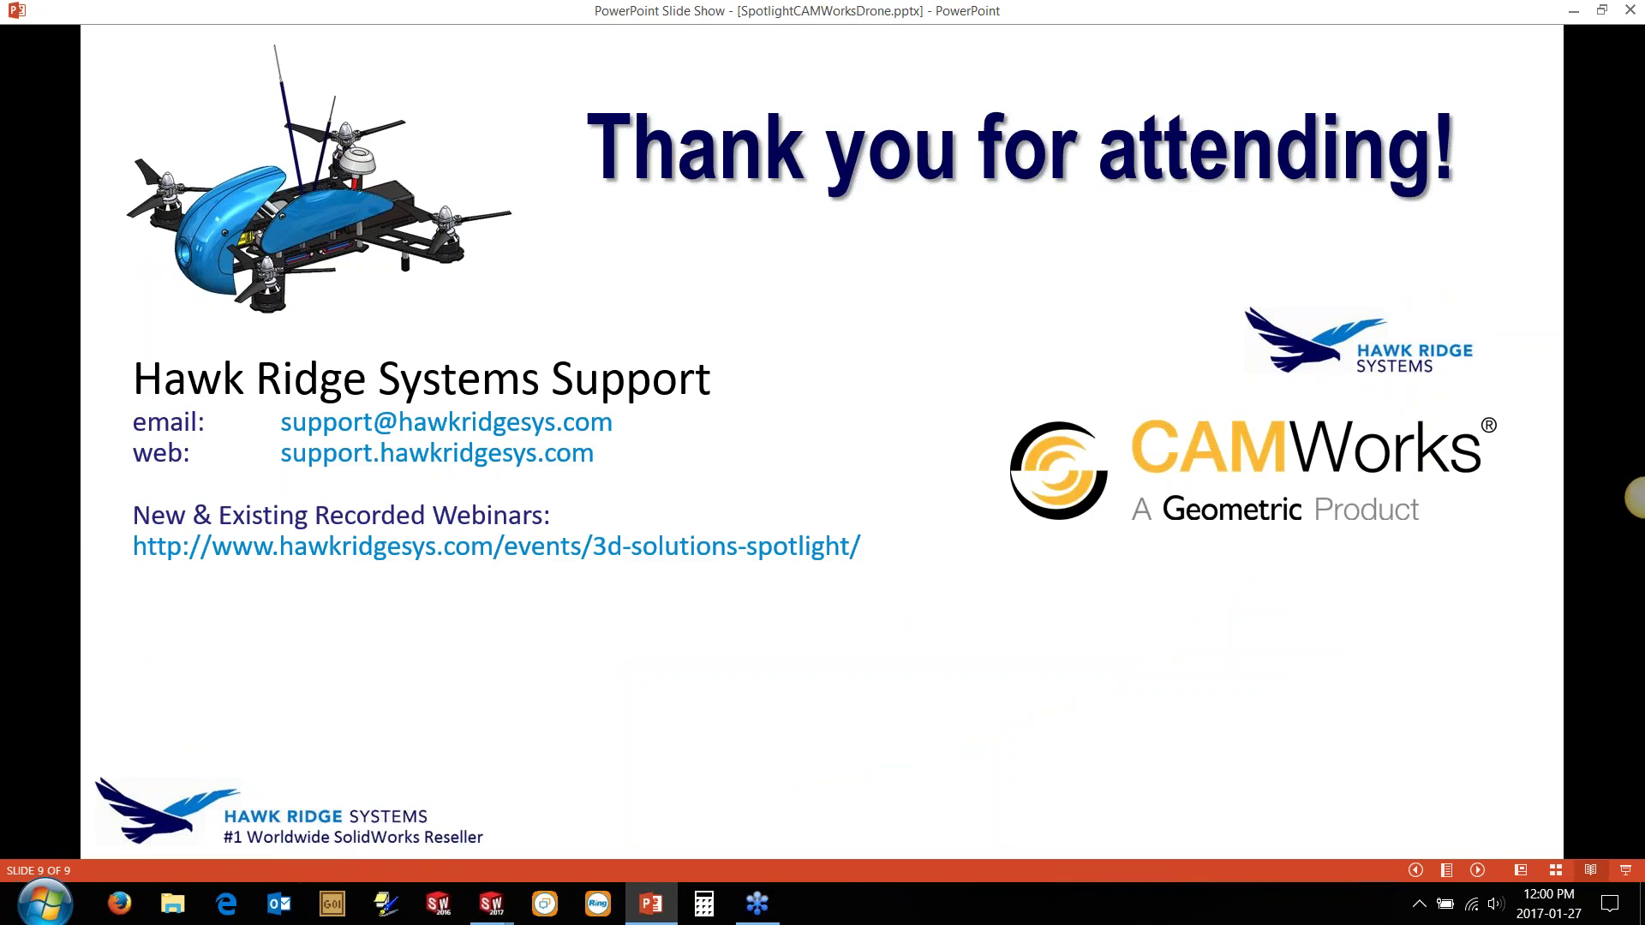